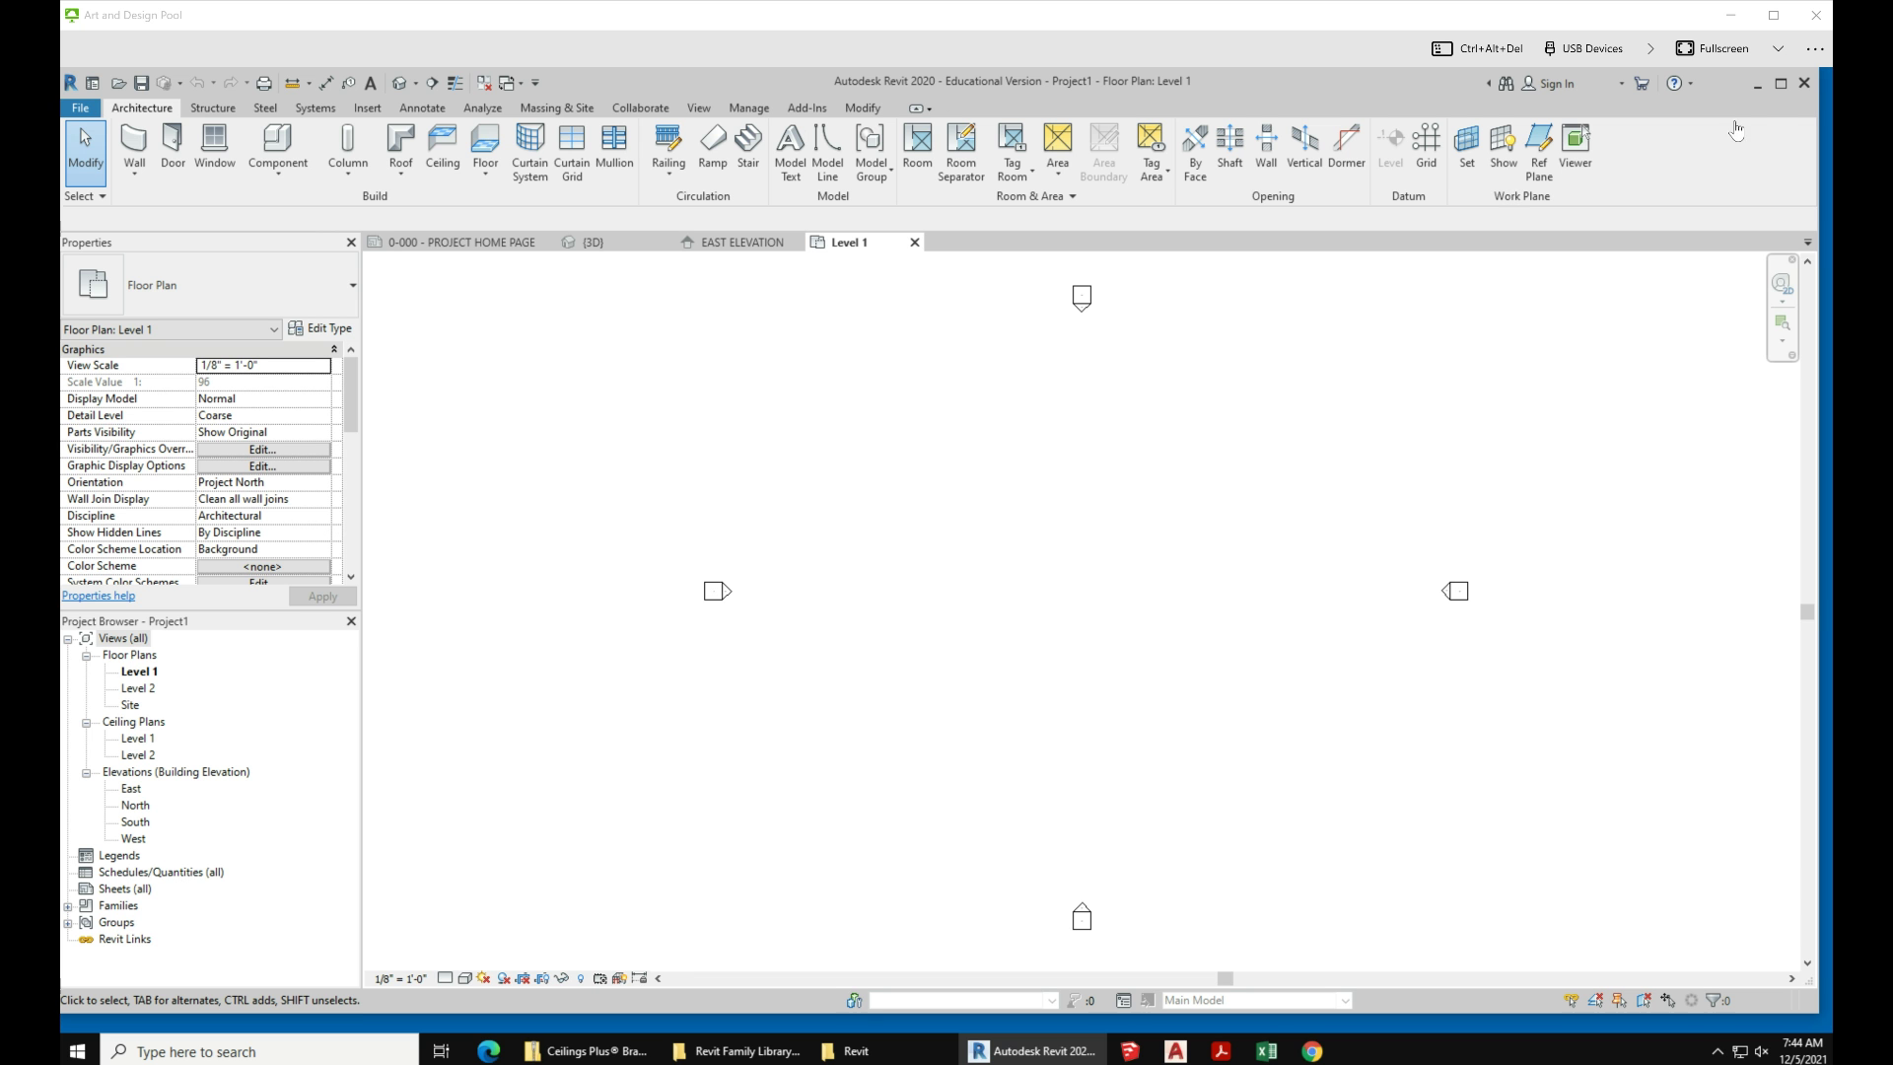
# Step: Close Revit without saving changes to 50 Staniford Lesson in Understanding BLDG.rvt and start Revit again
pyautogui.click(1805, 84)
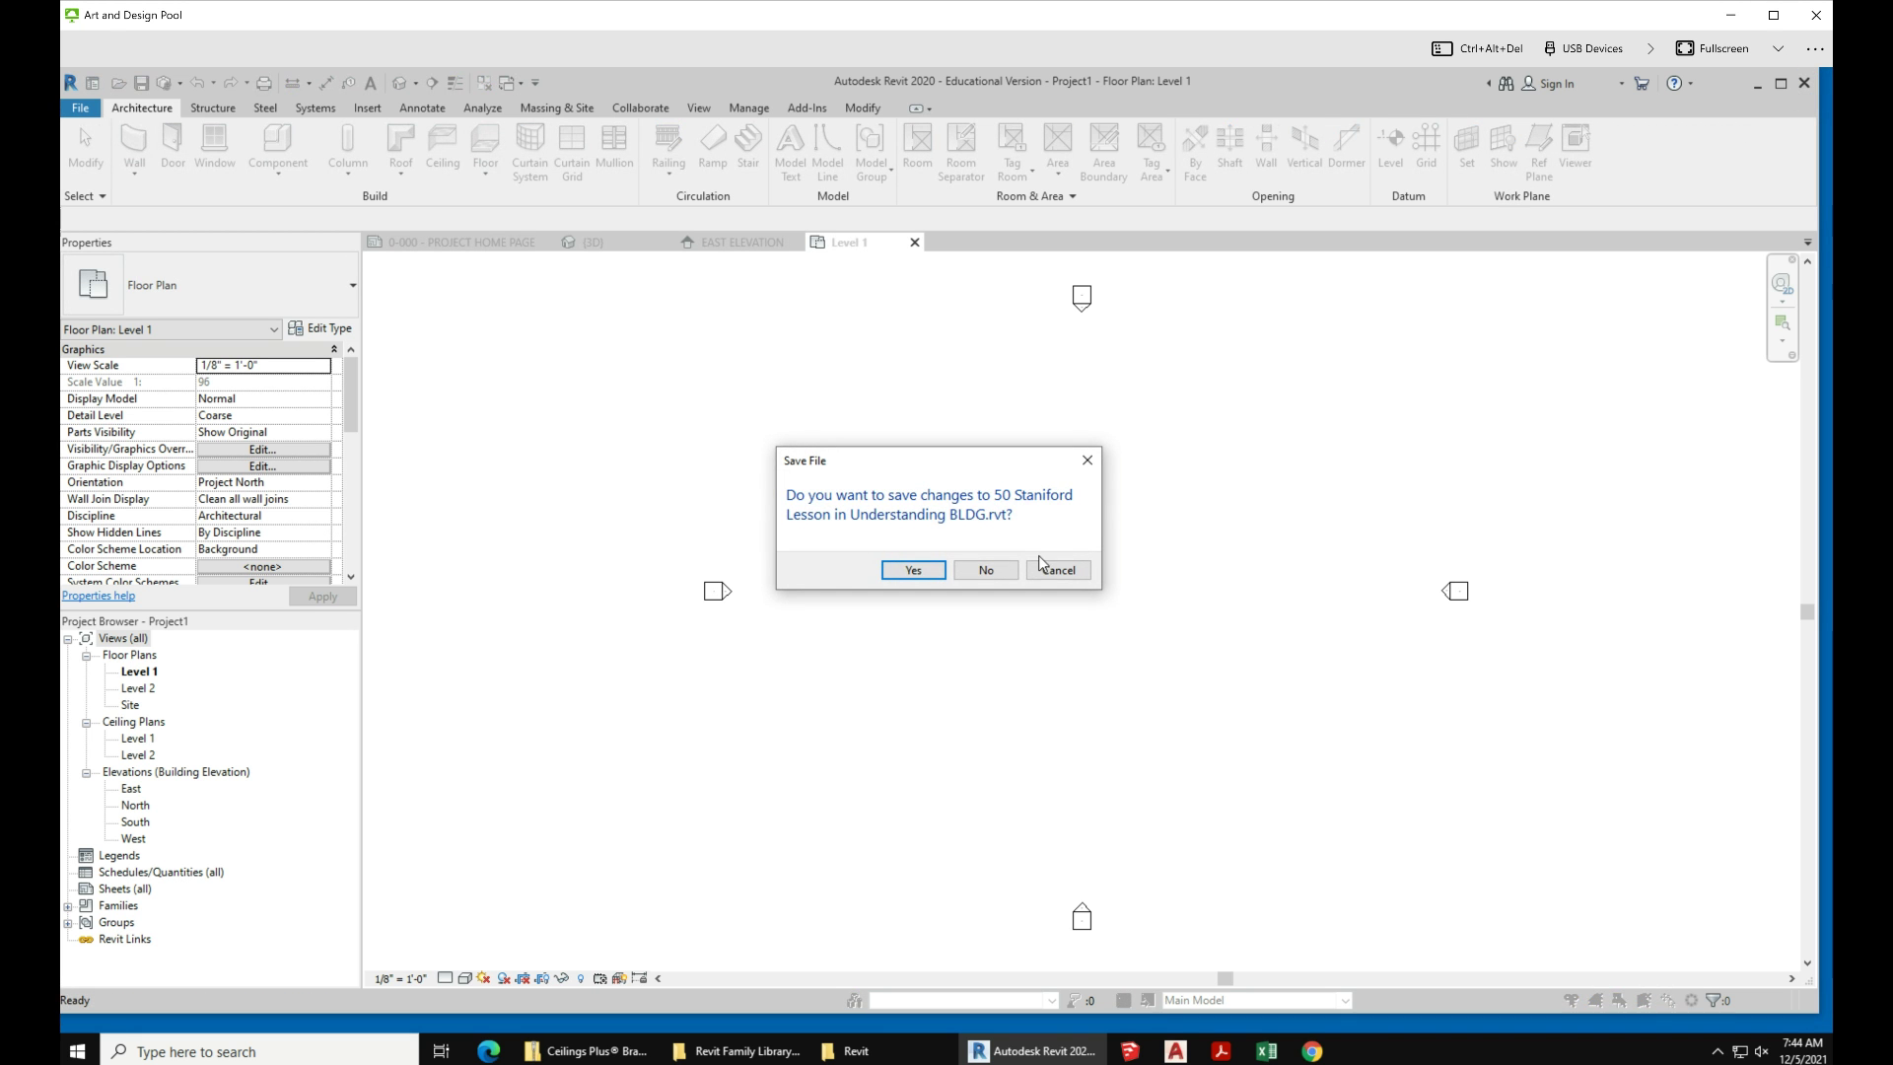
pyautogui.click(986, 569)
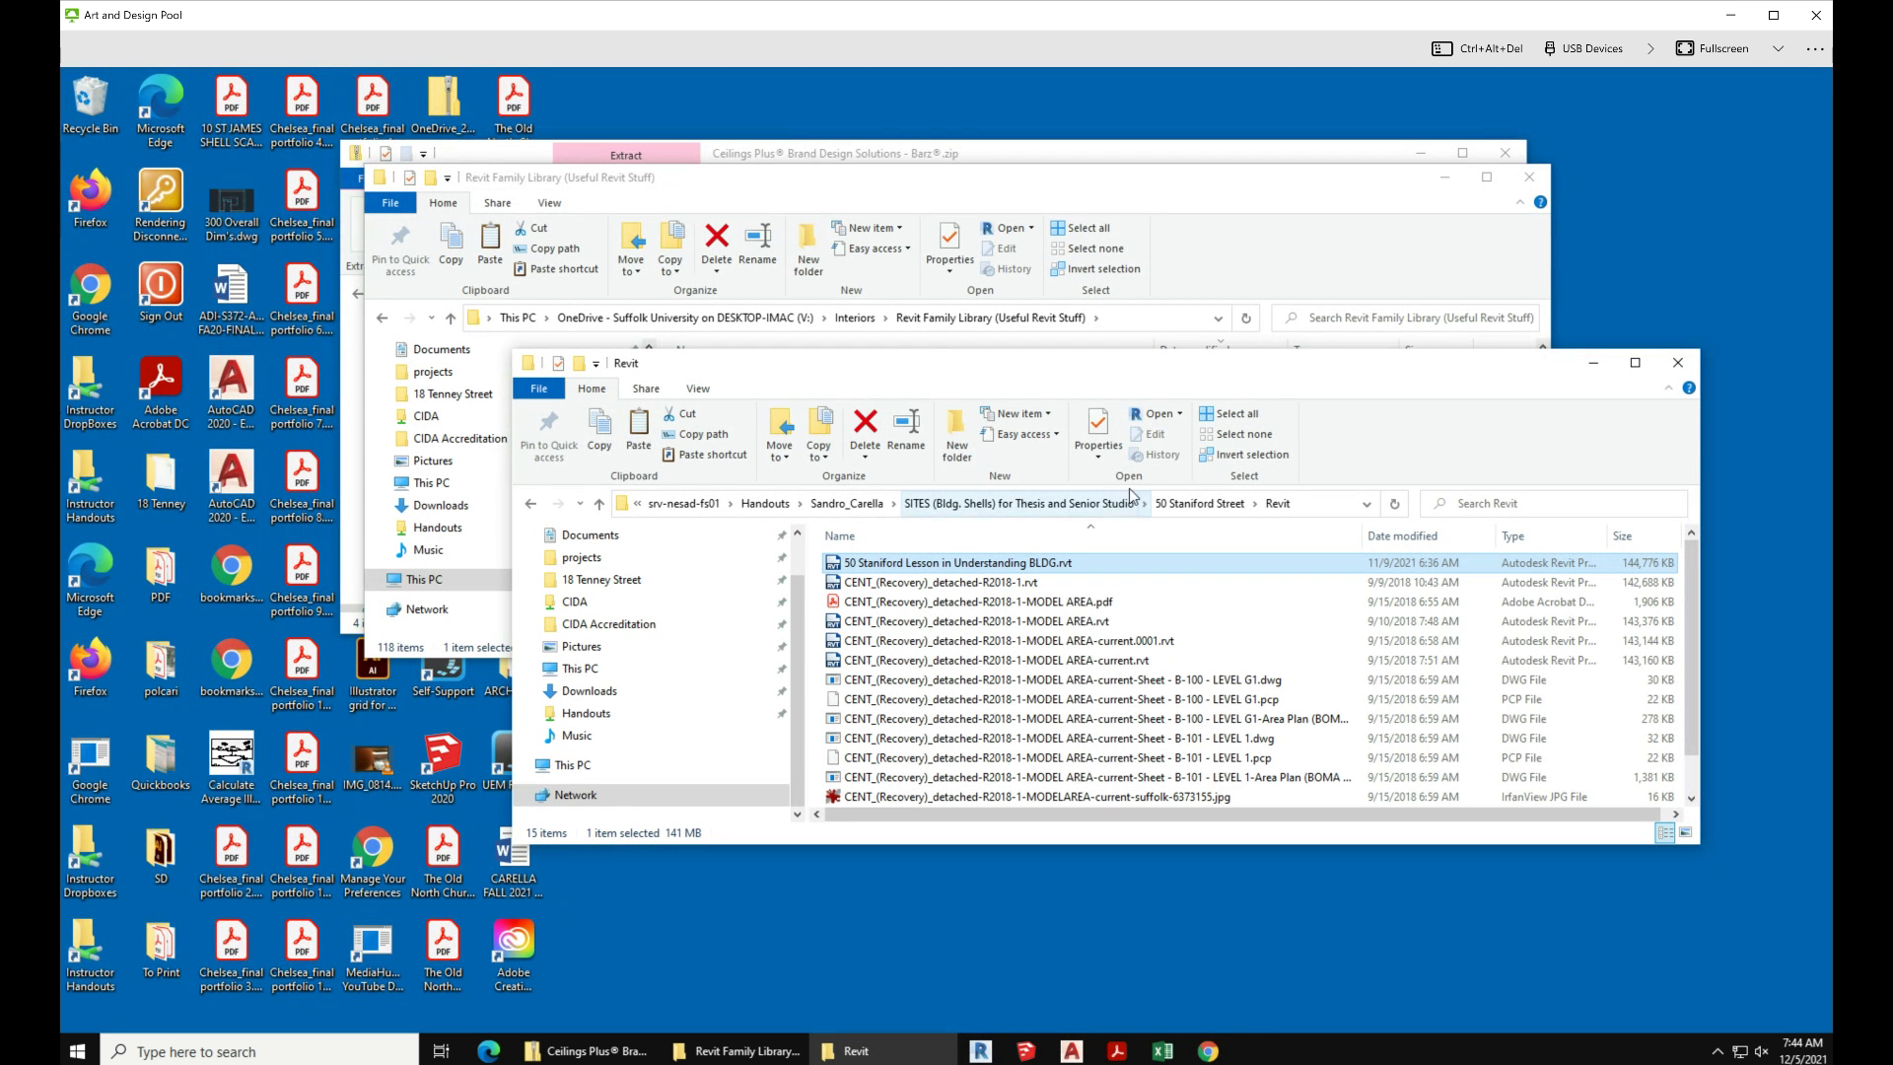
pyautogui.click(686, 959)
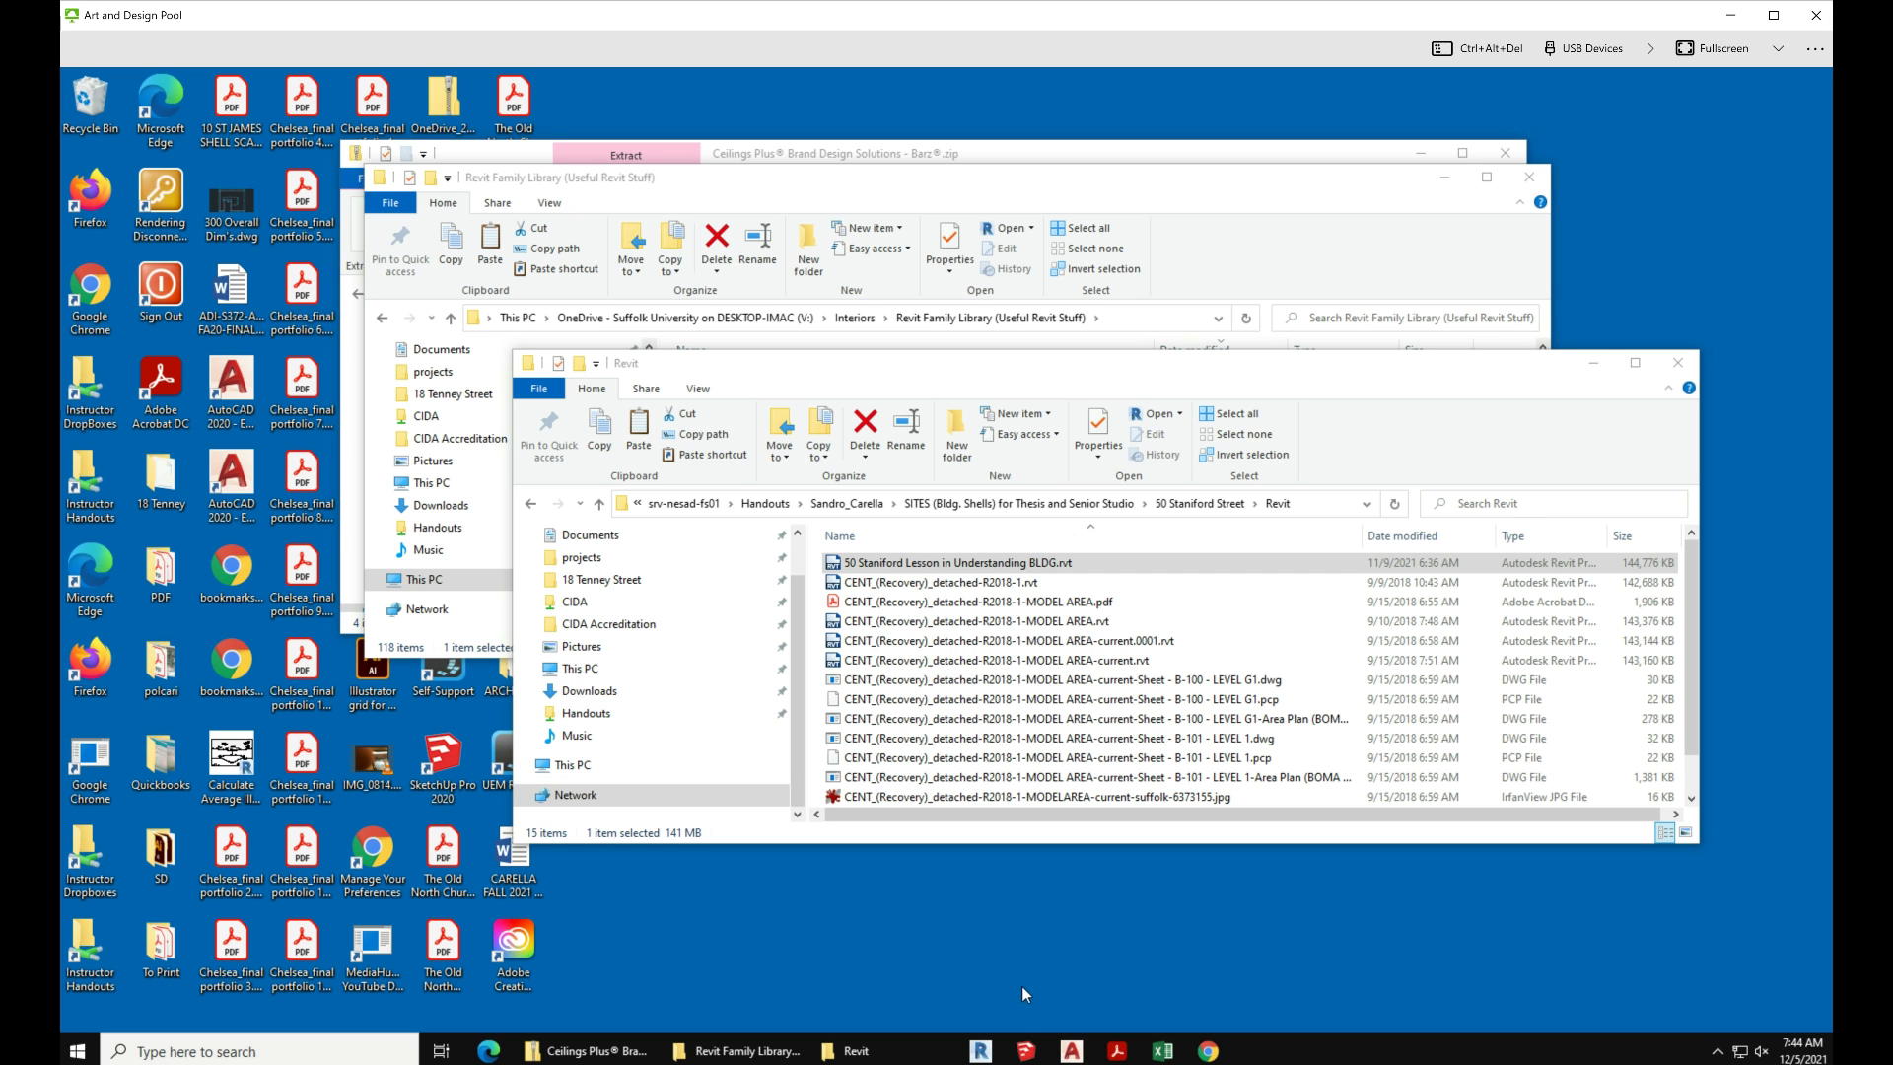
pyautogui.click(981, 1049)
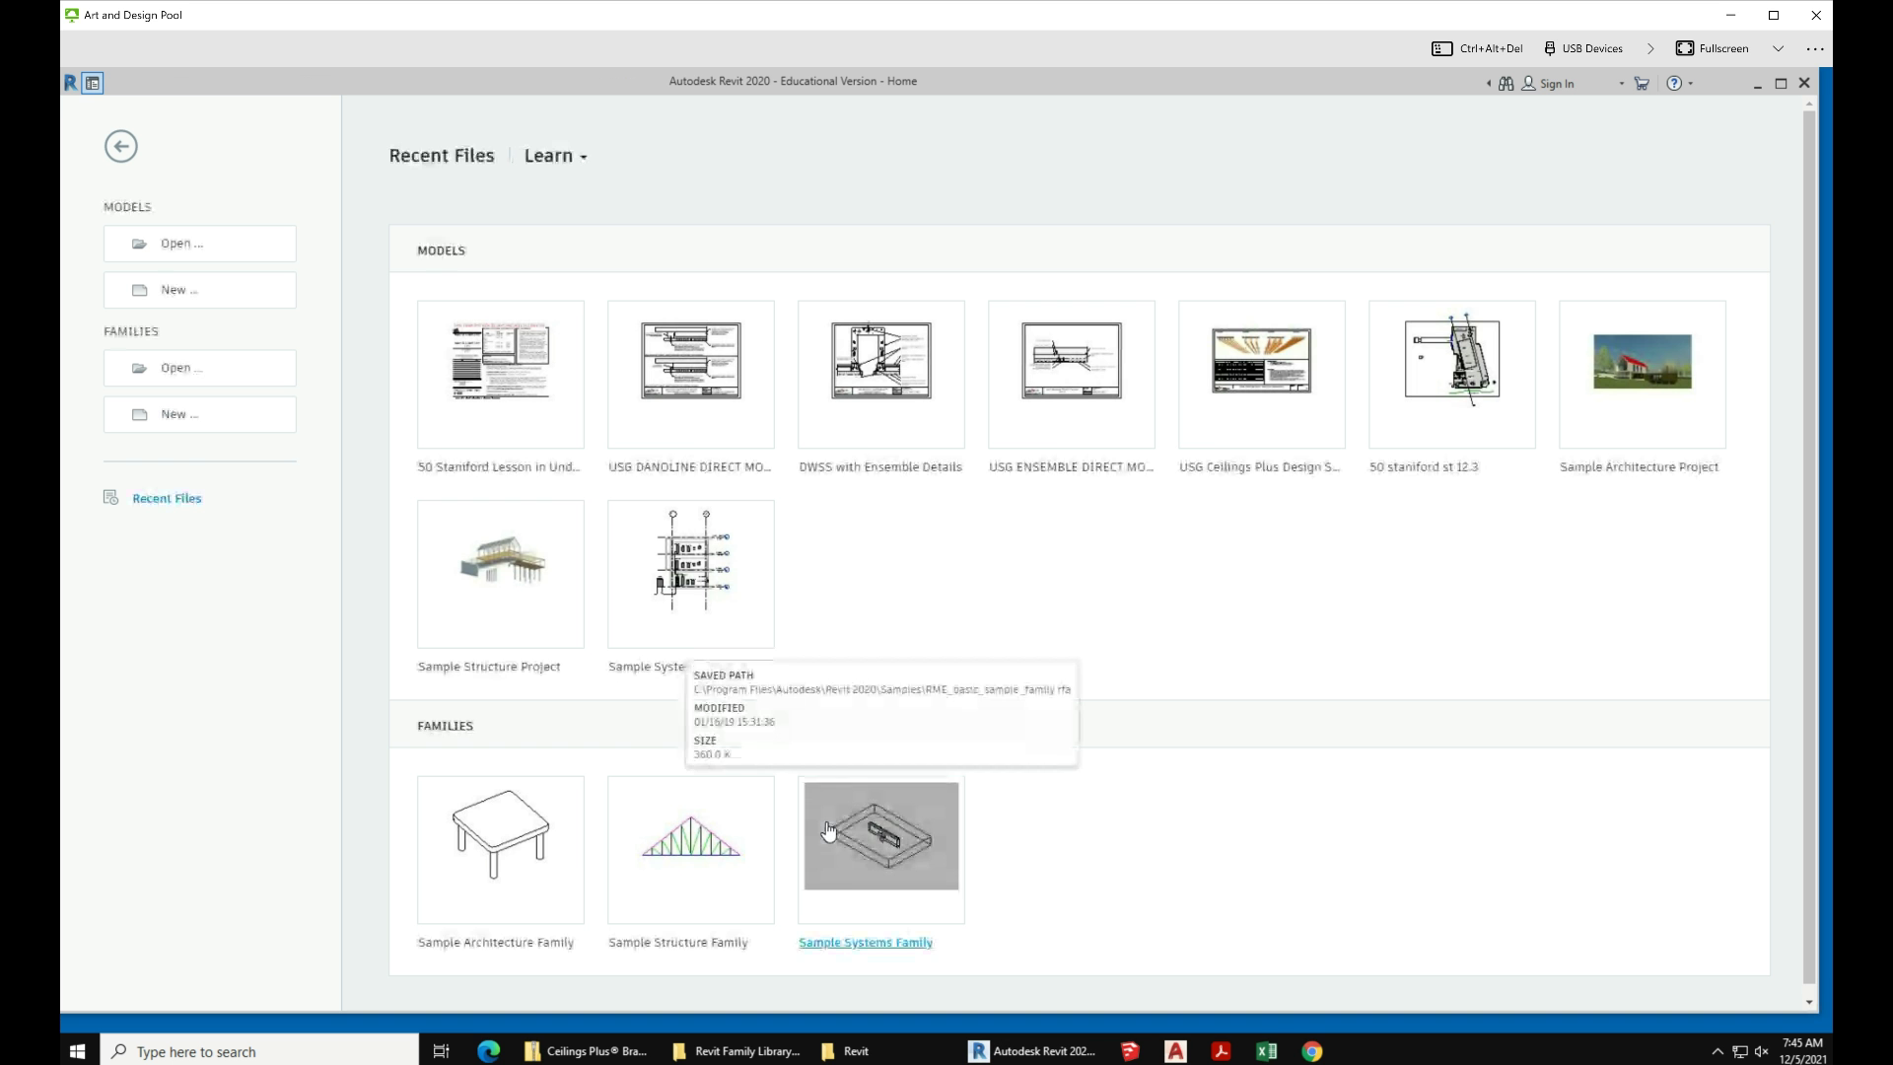
# Step: Create a new project from the Architectural Template
pyautogui.click(207, 293)
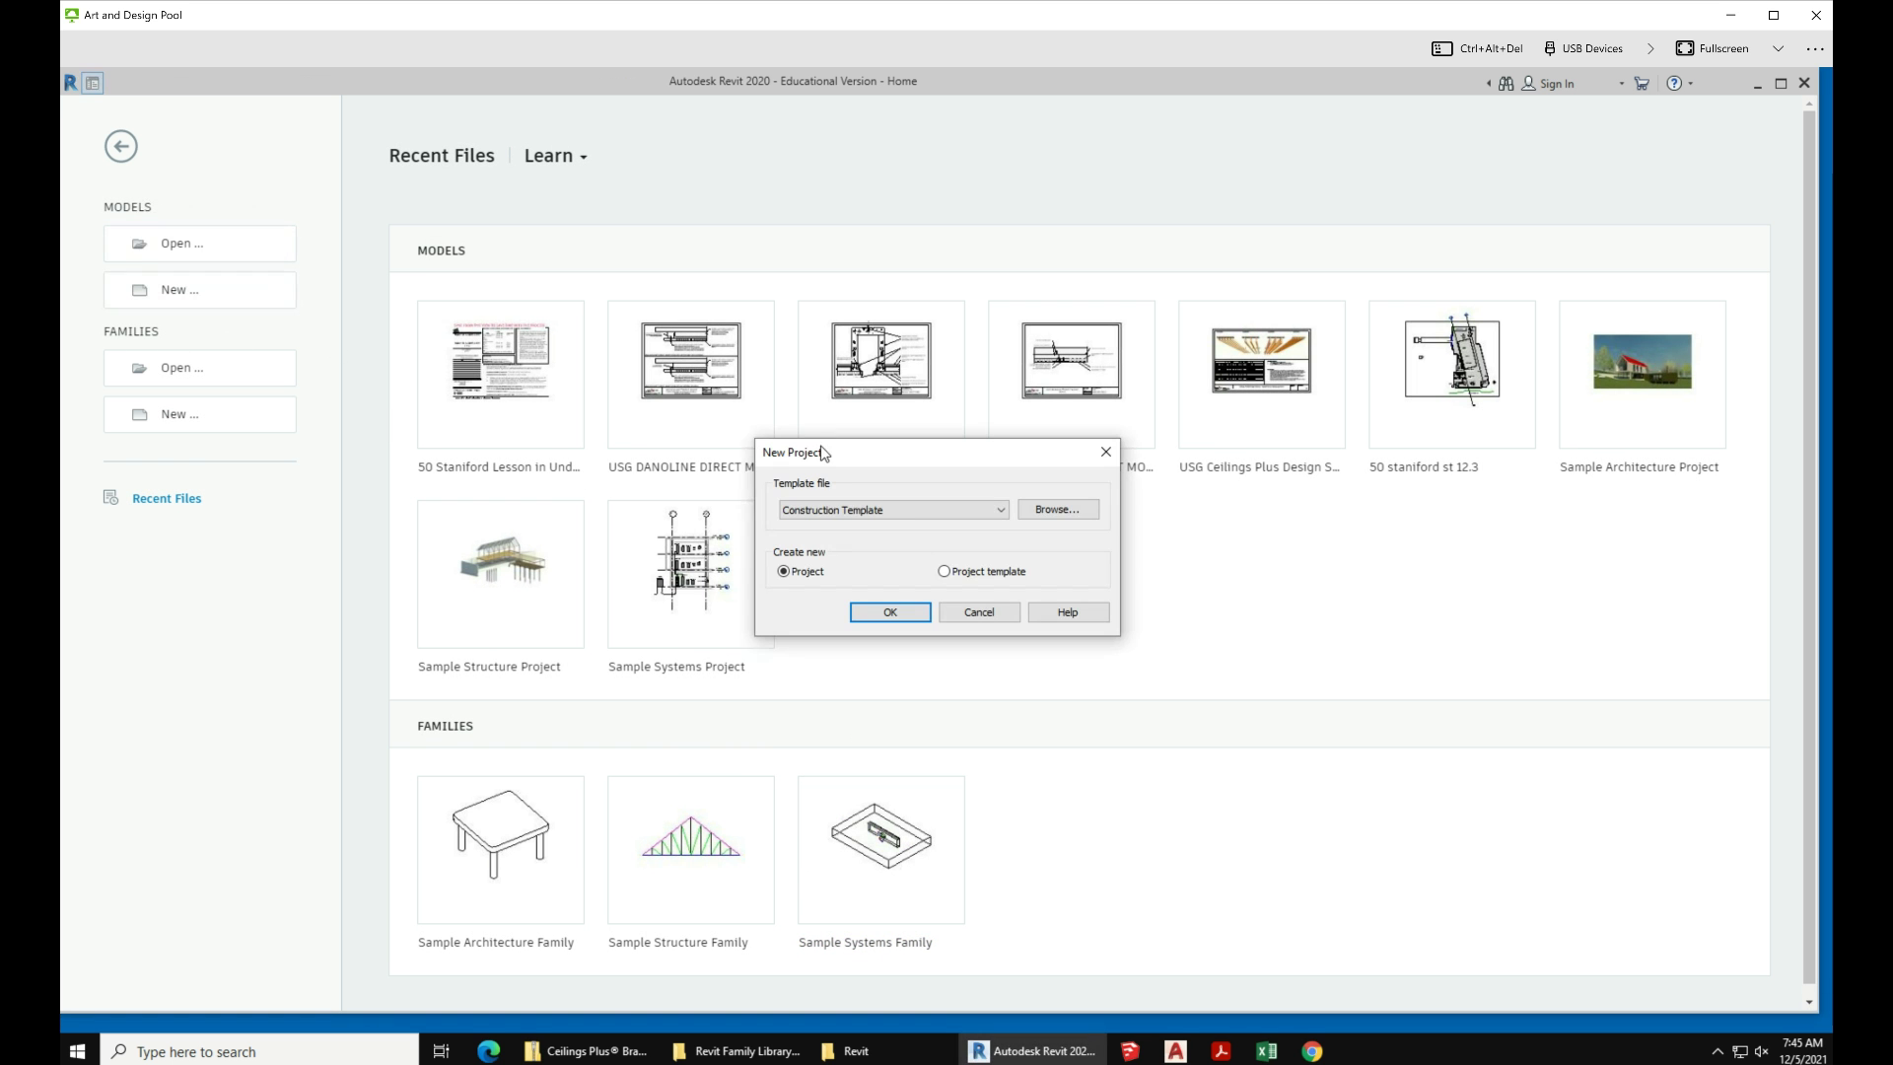
pyautogui.click(909, 508)
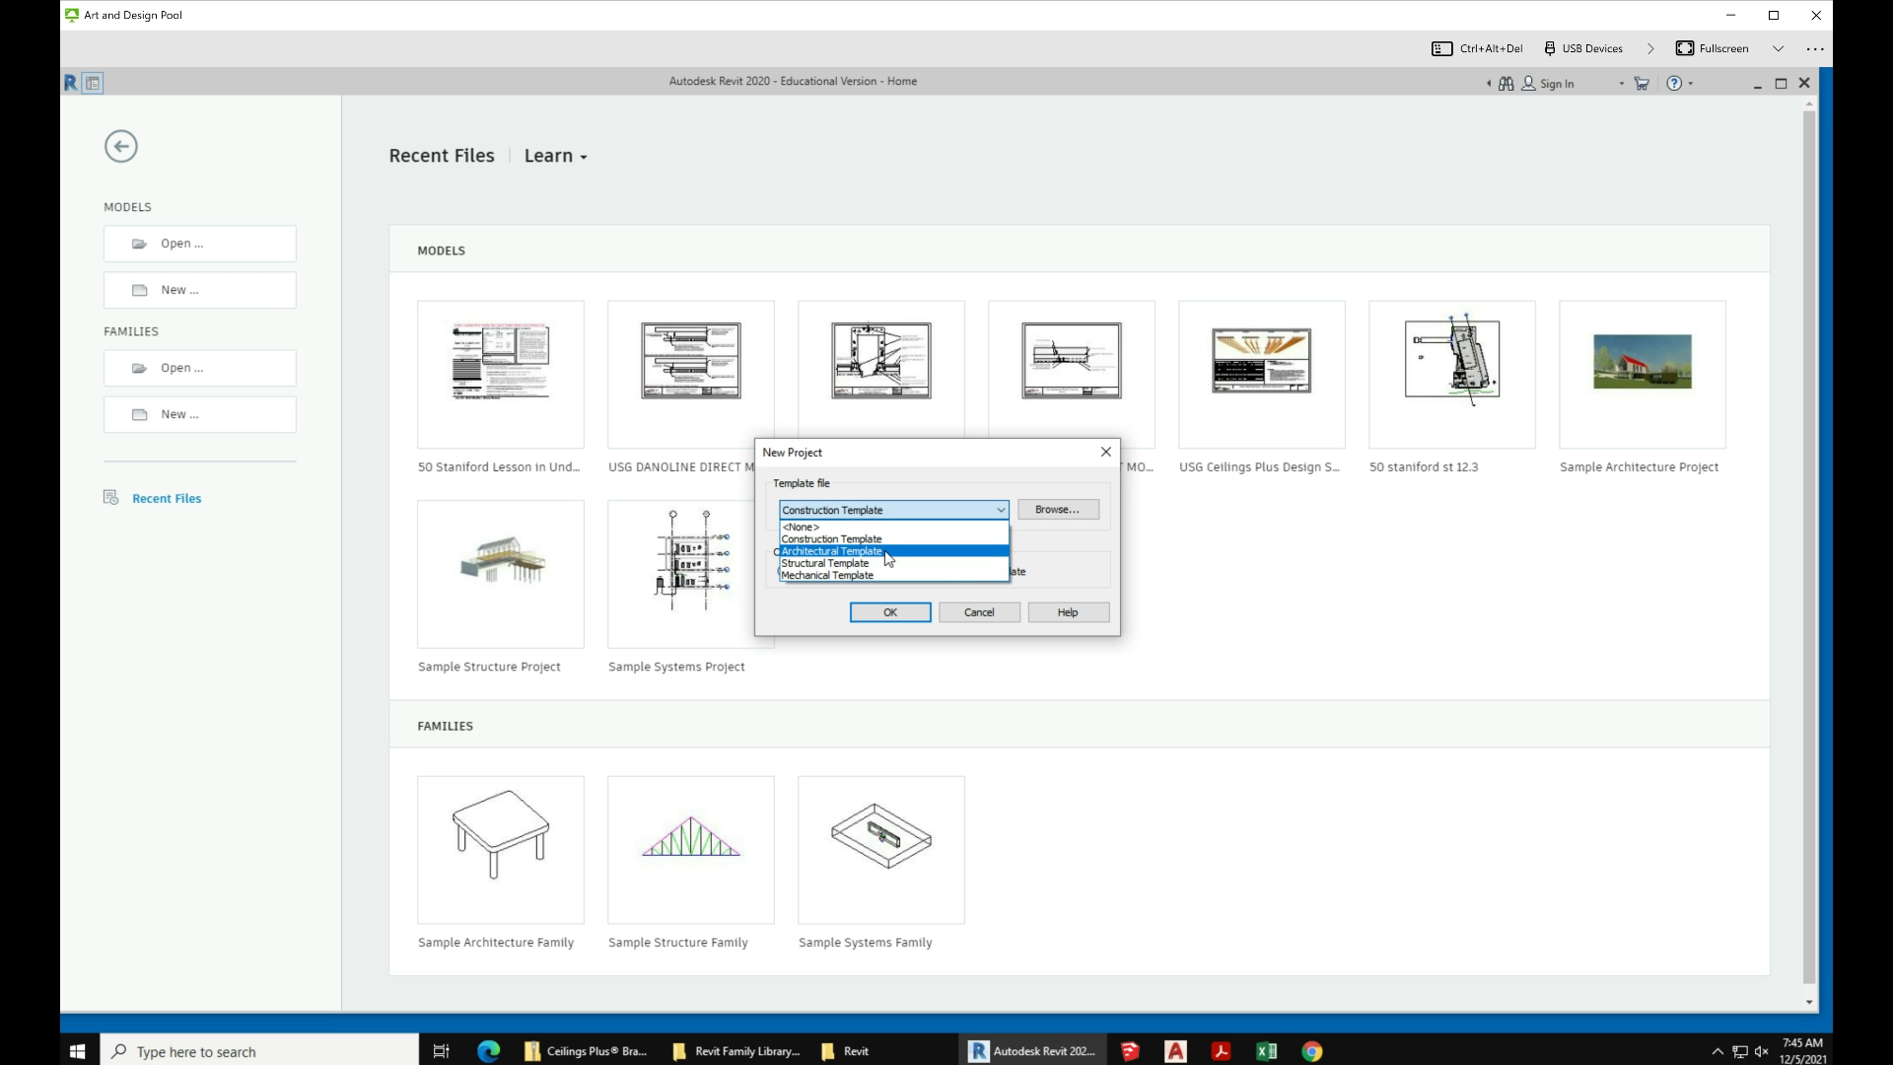
pyautogui.click(893, 551)
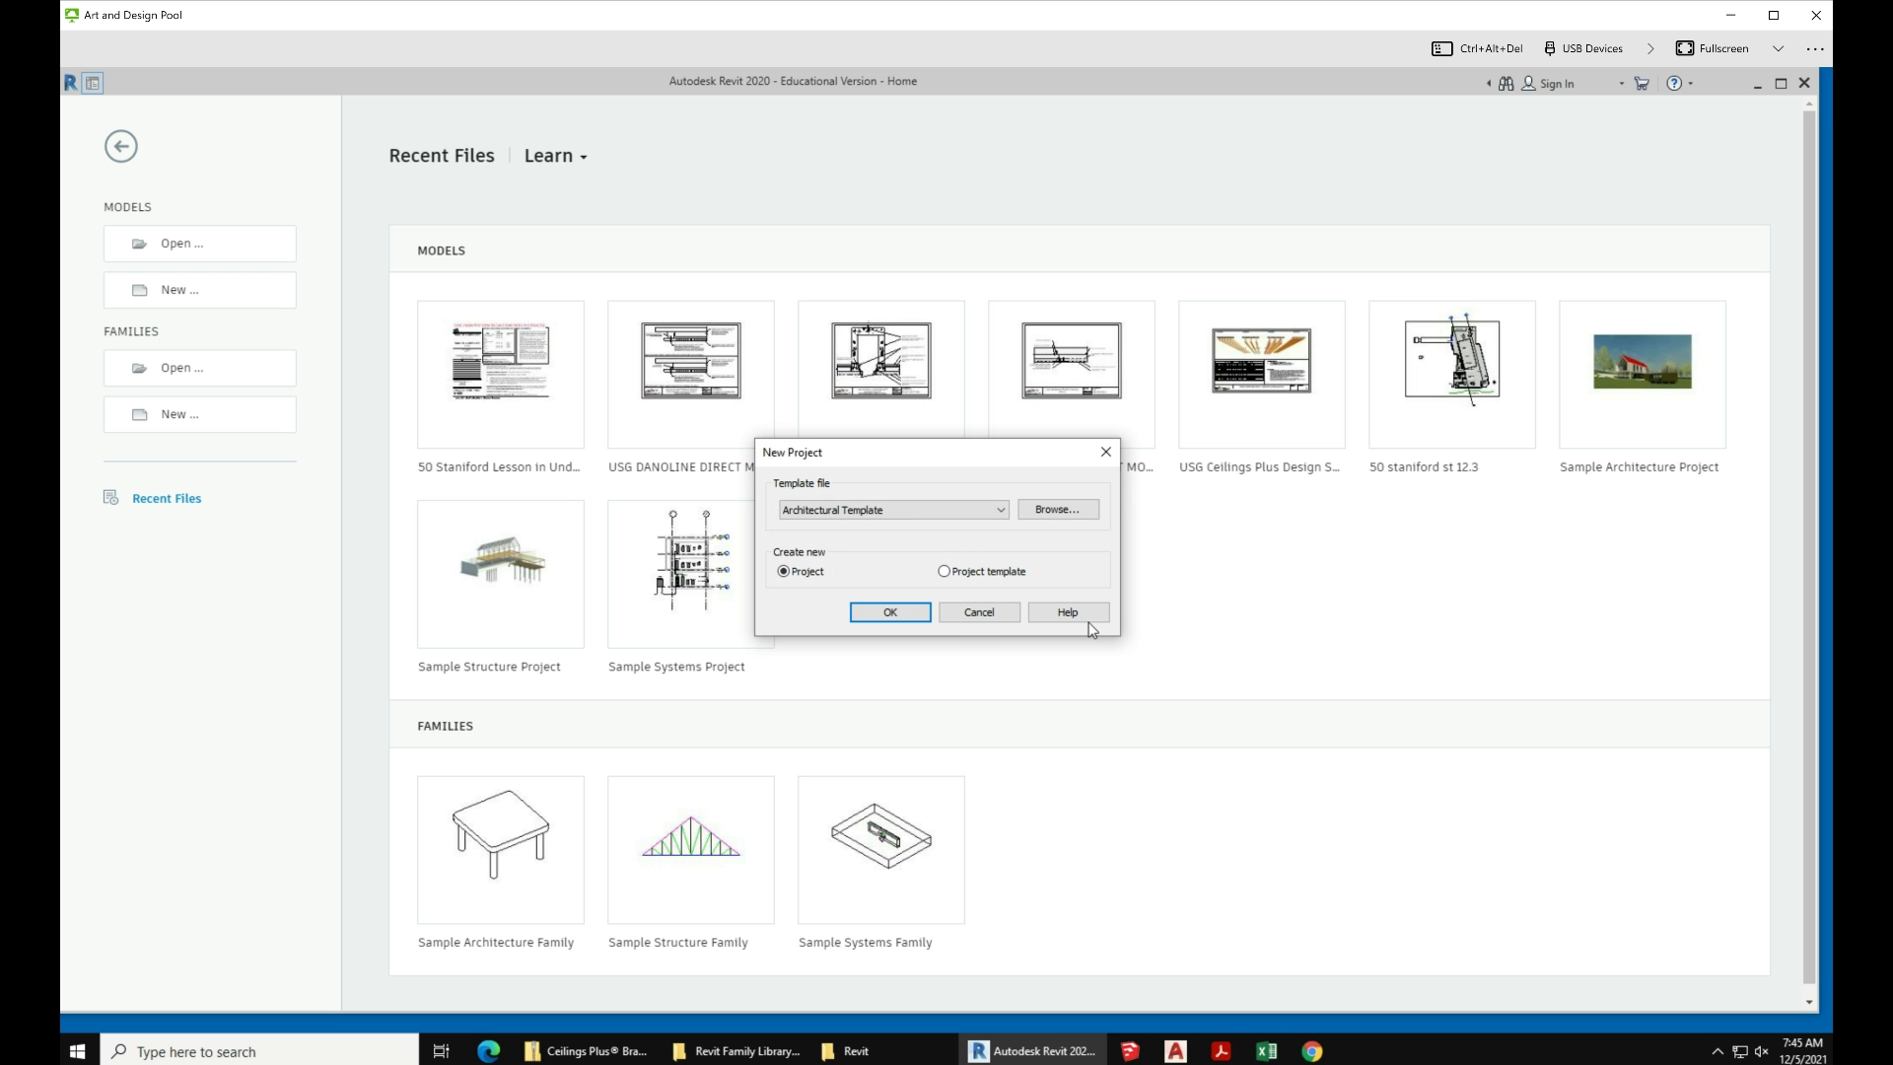
pyautogui.click(890, 613)
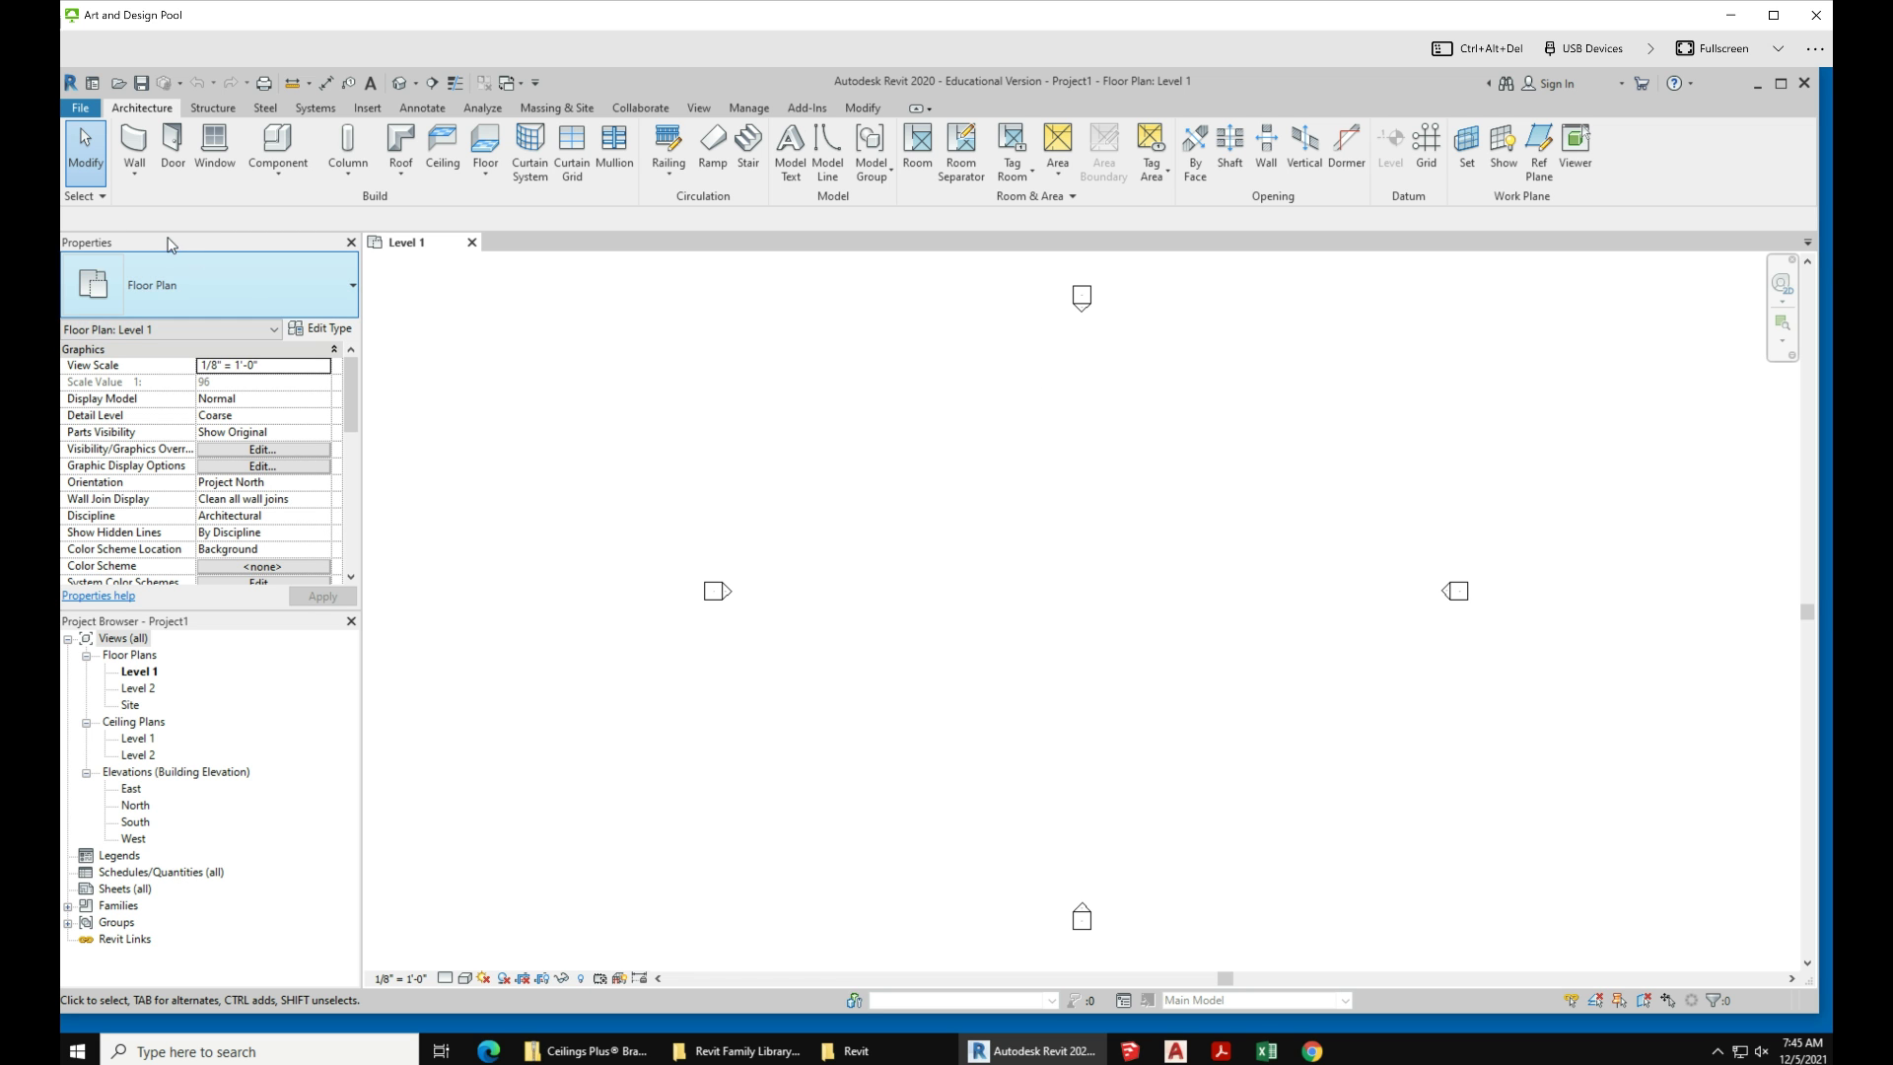
# Step: Draw a rectangle of Generic - 8" walls about 50 ft wide and 76 ft long between the elevation markers on Level 1
pyautogui.click(137, 144)
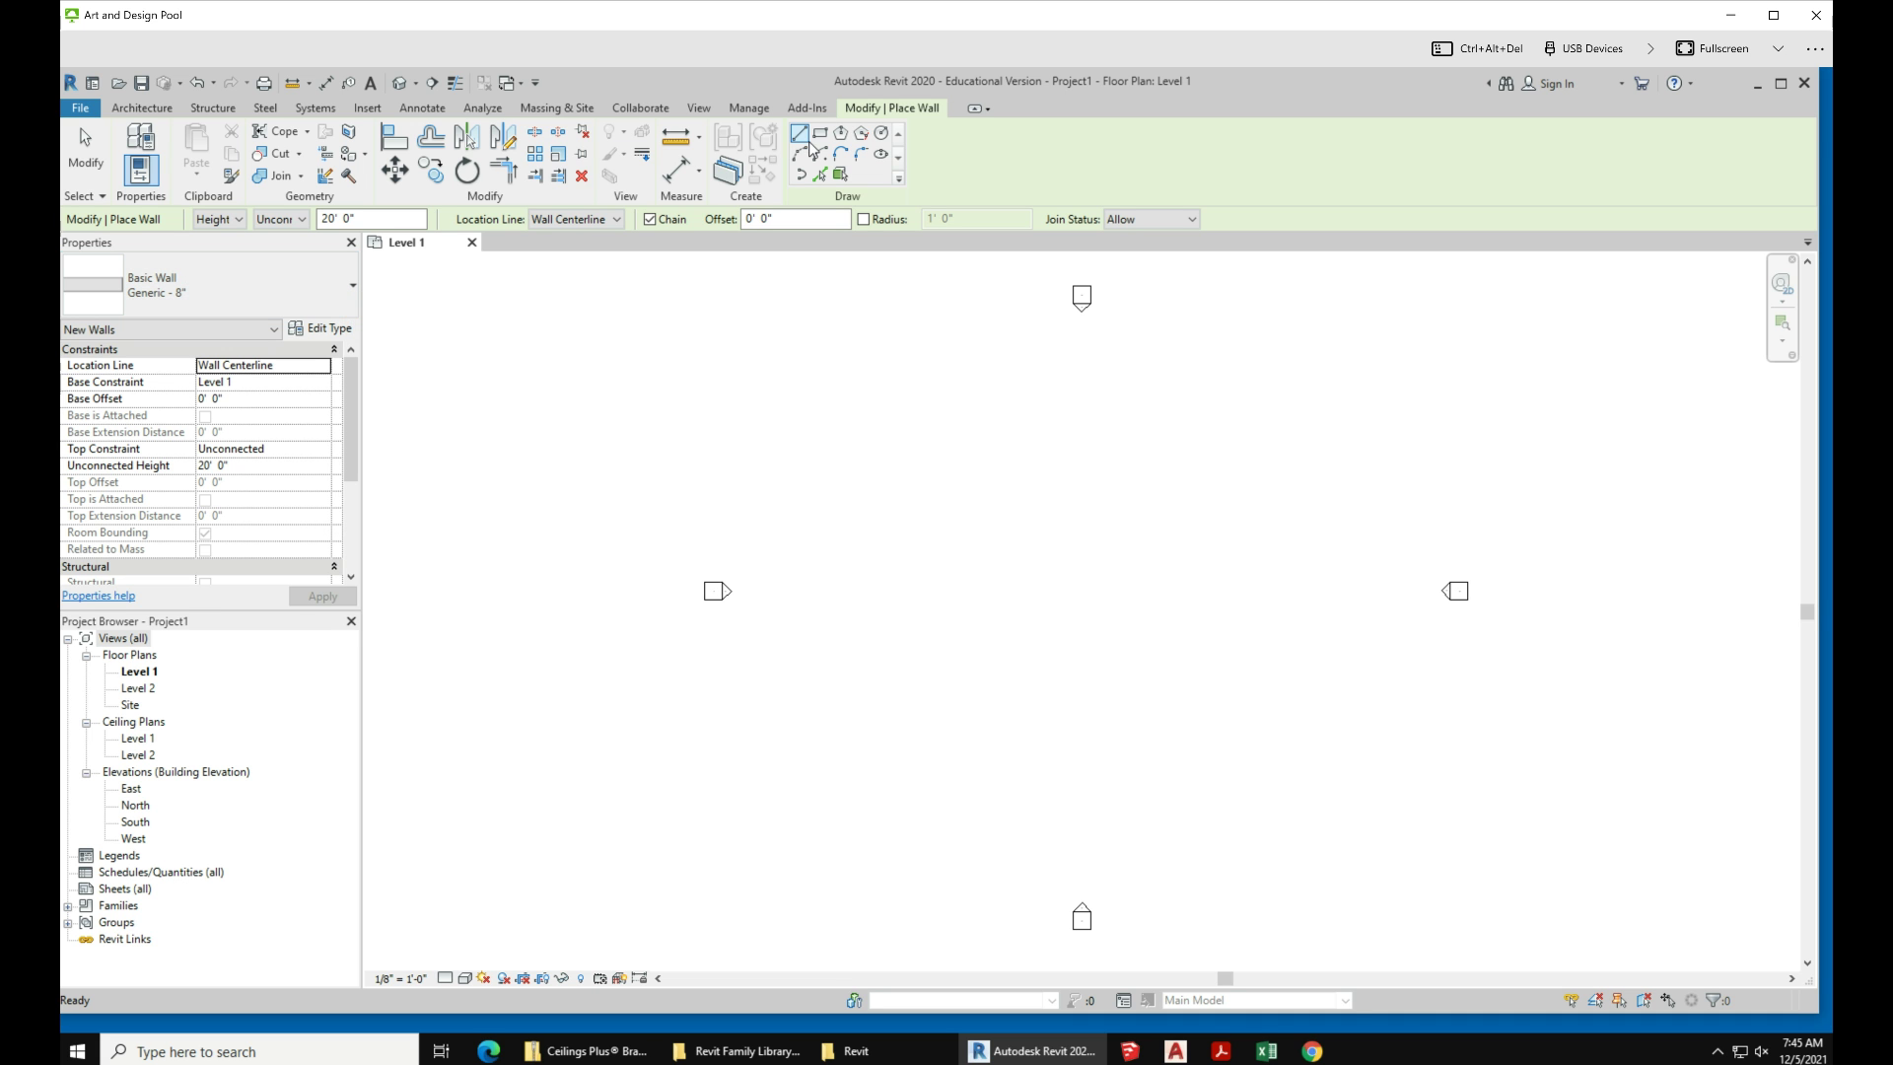
pyautogui.click(821, 134)
pyautogui.click(946, 447)
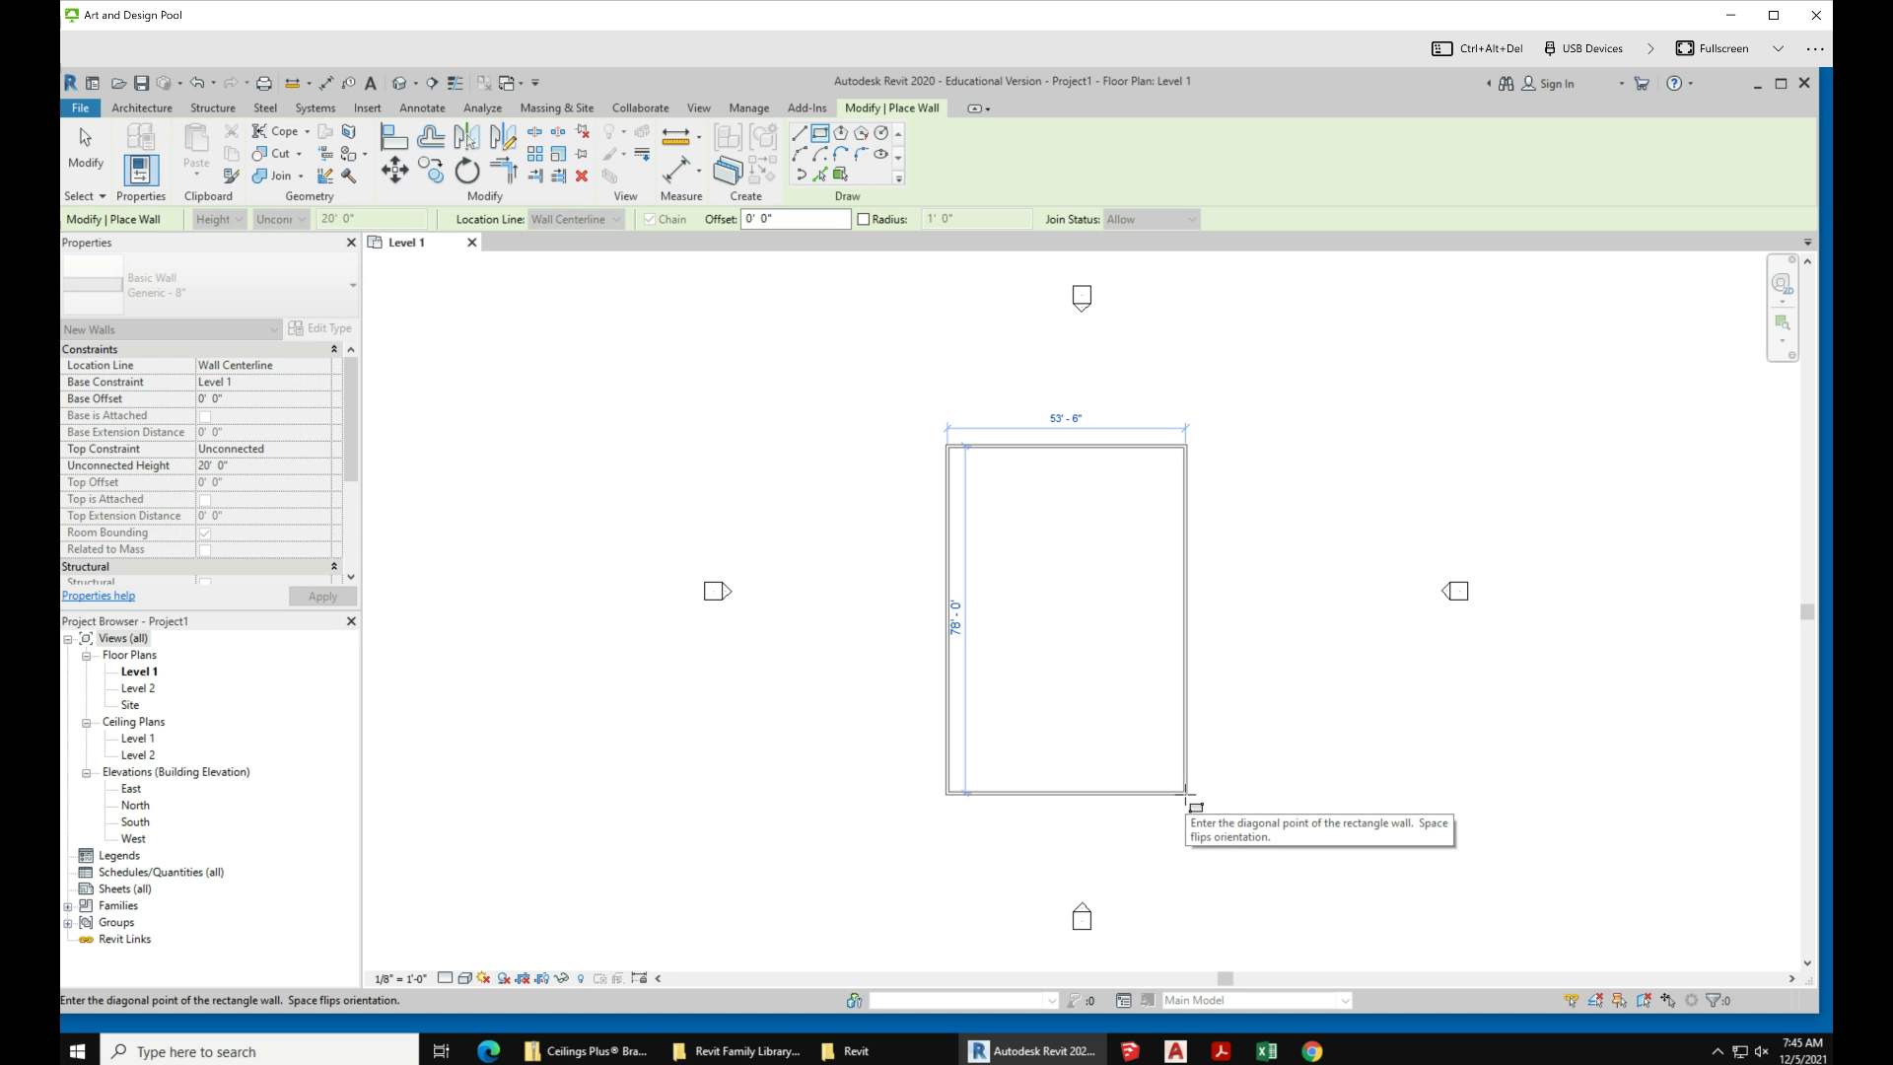
pyautogui.click(1173, 785)
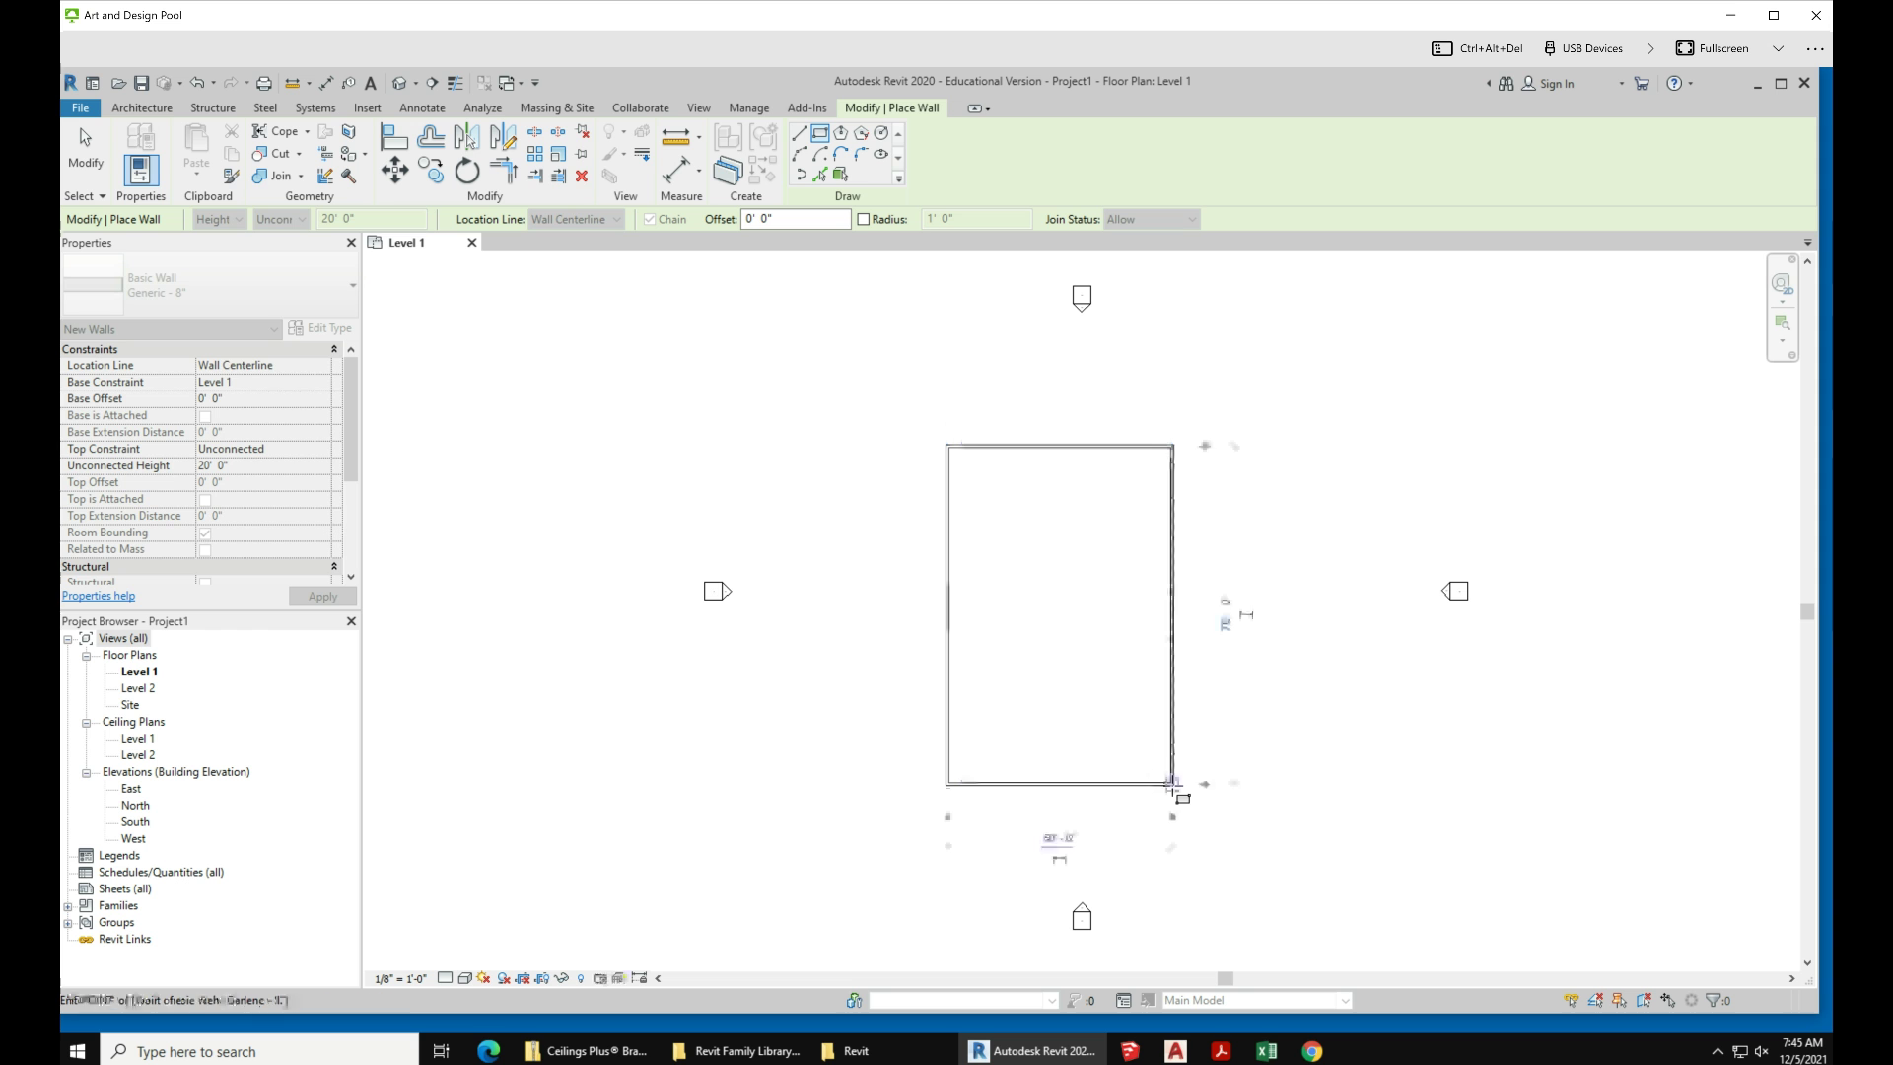
pyautogui.click(87, 150)
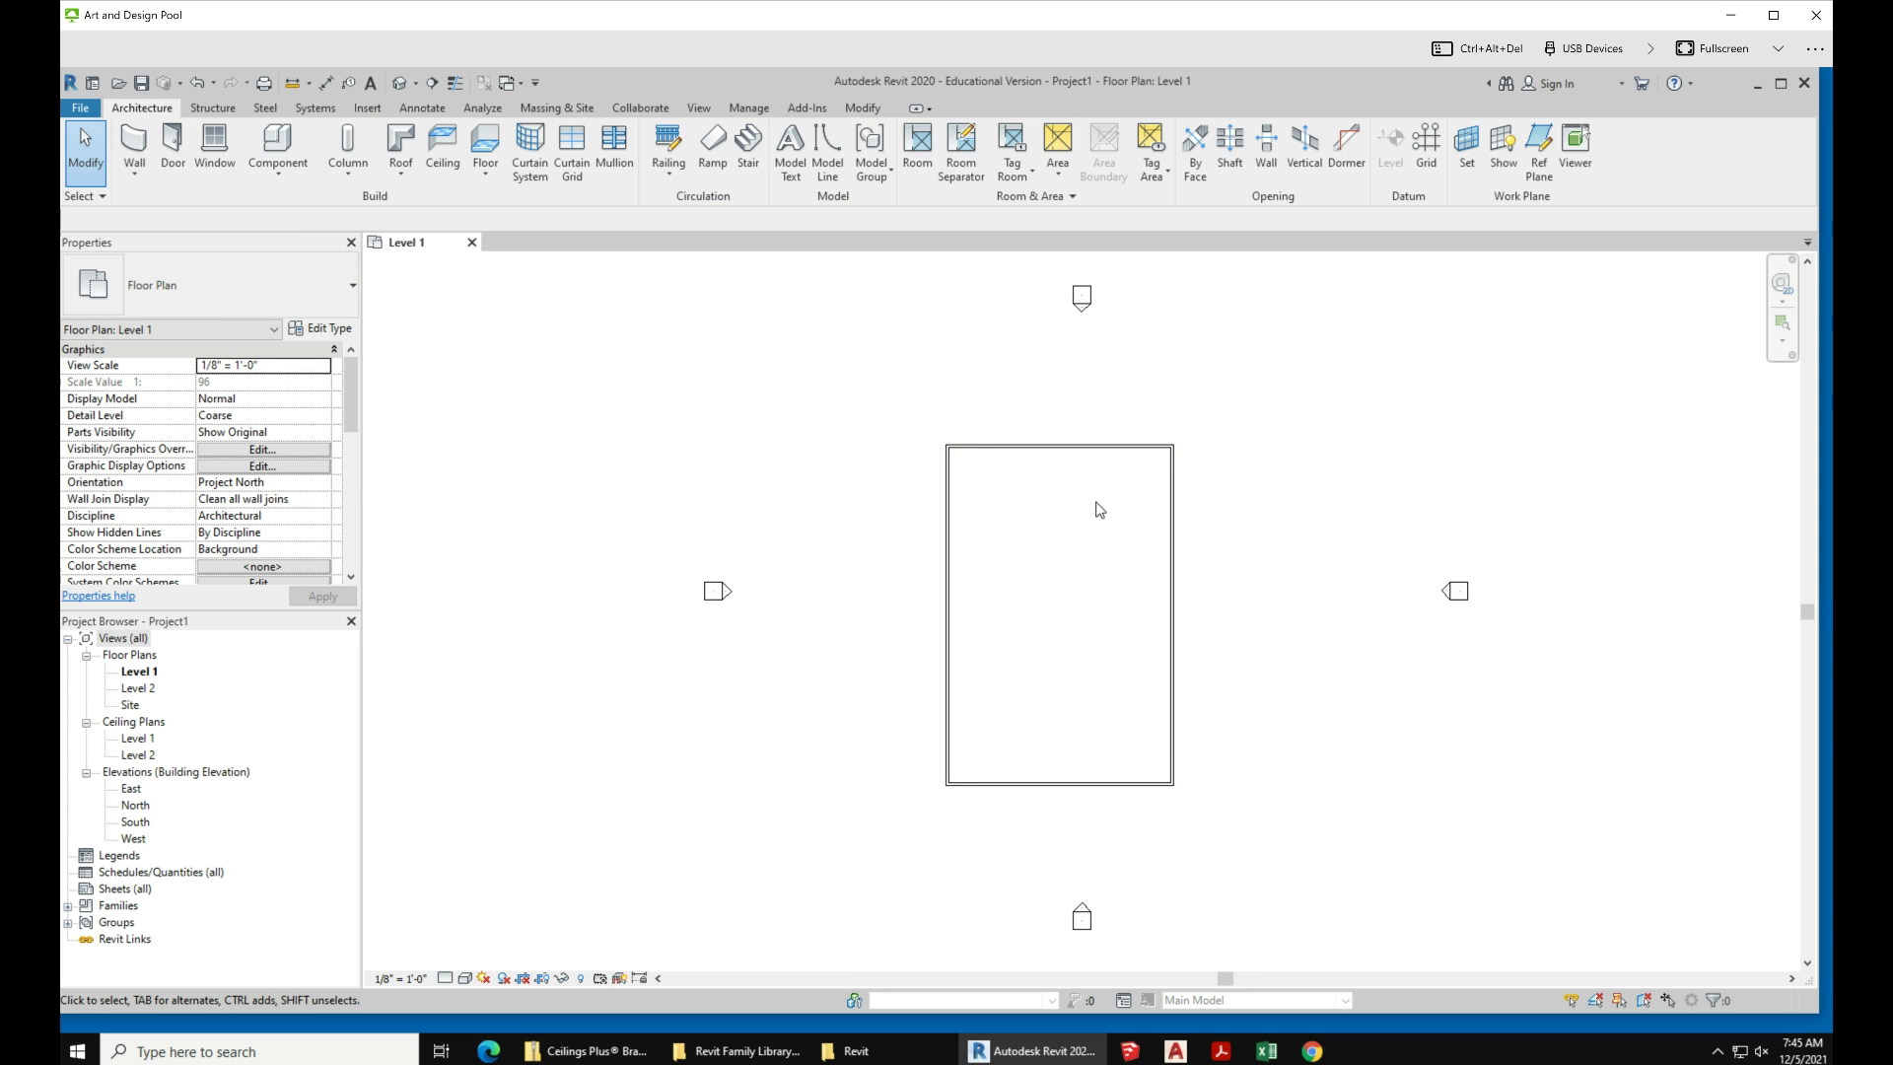
# Step: Move the north wall by setting its distance to the south wall to 80 feet
pyautogui.scroll(3, 1094, 507)
pyautogui.click(1088, 407)
pyautogui.scroll(-3, 1222, 472)
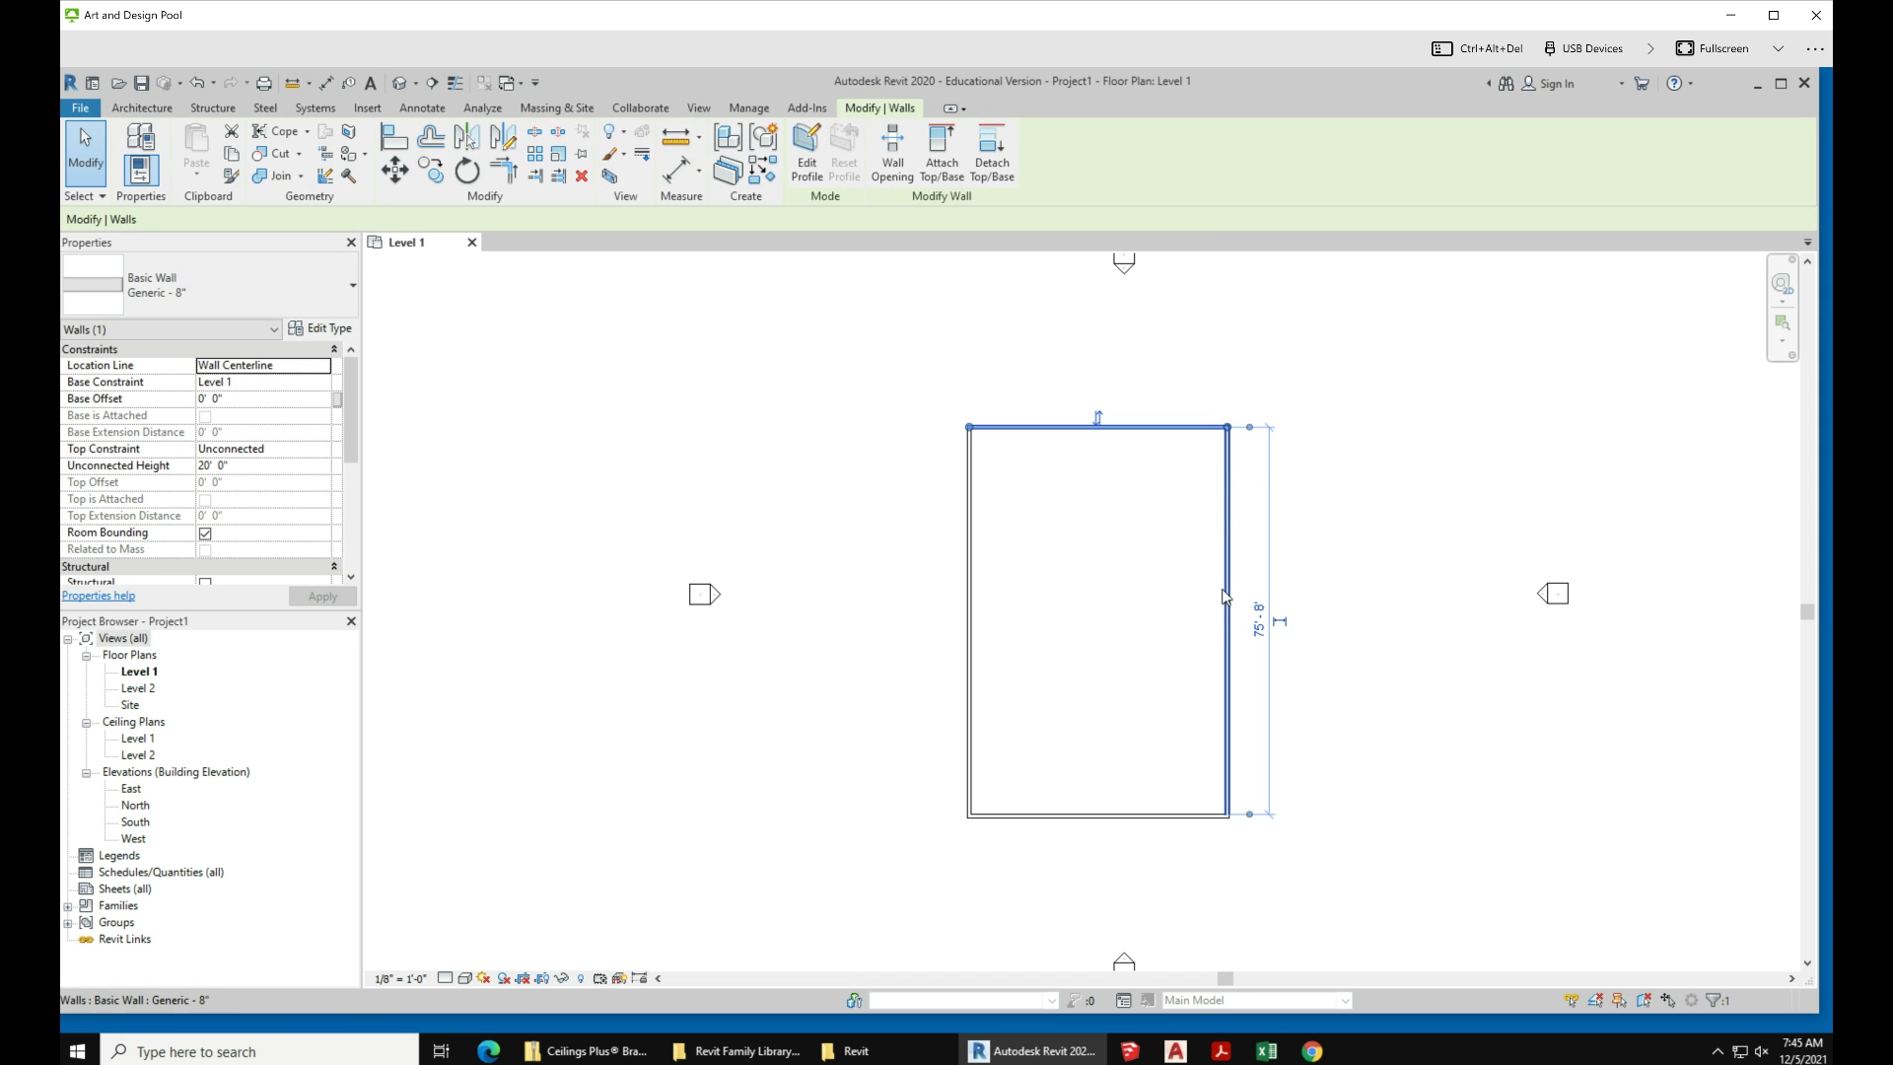
pyautogui.click(1261, 621)
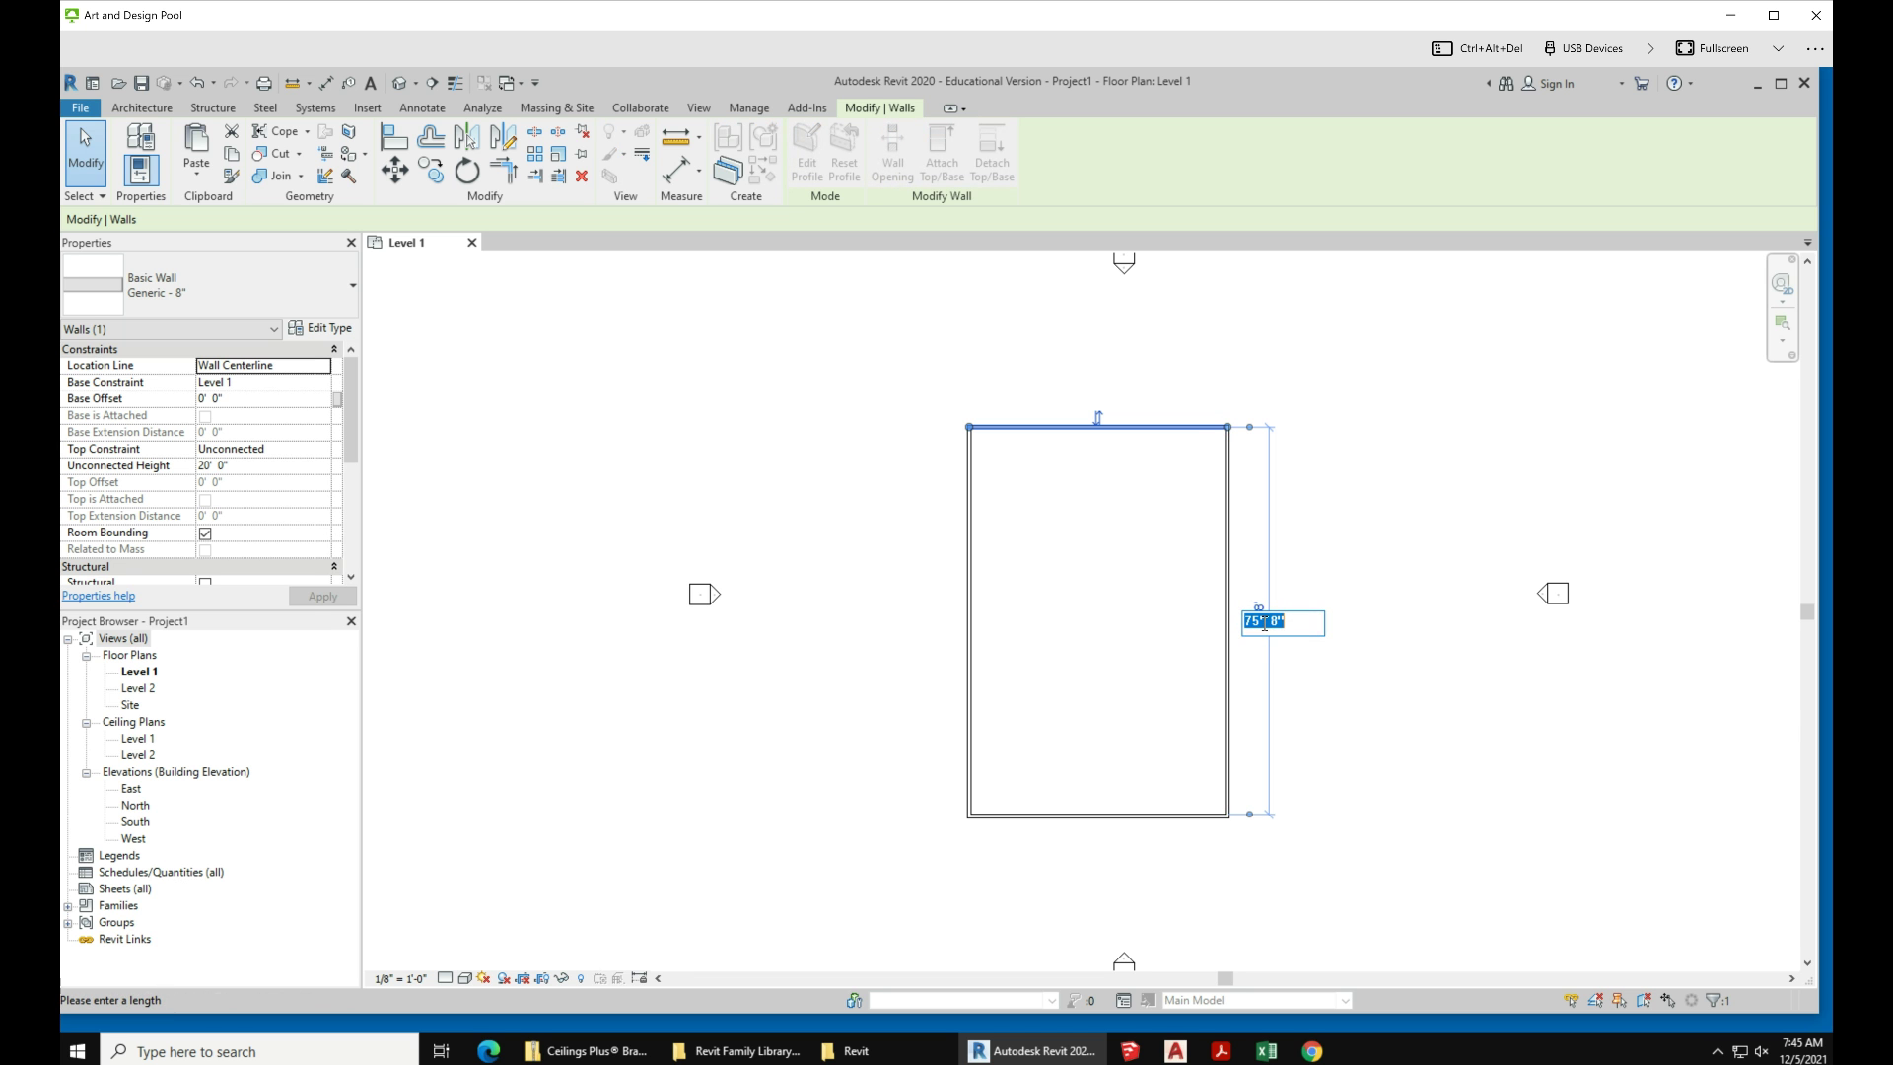
pyautogui.write('80')
pyautogui.press('Return')
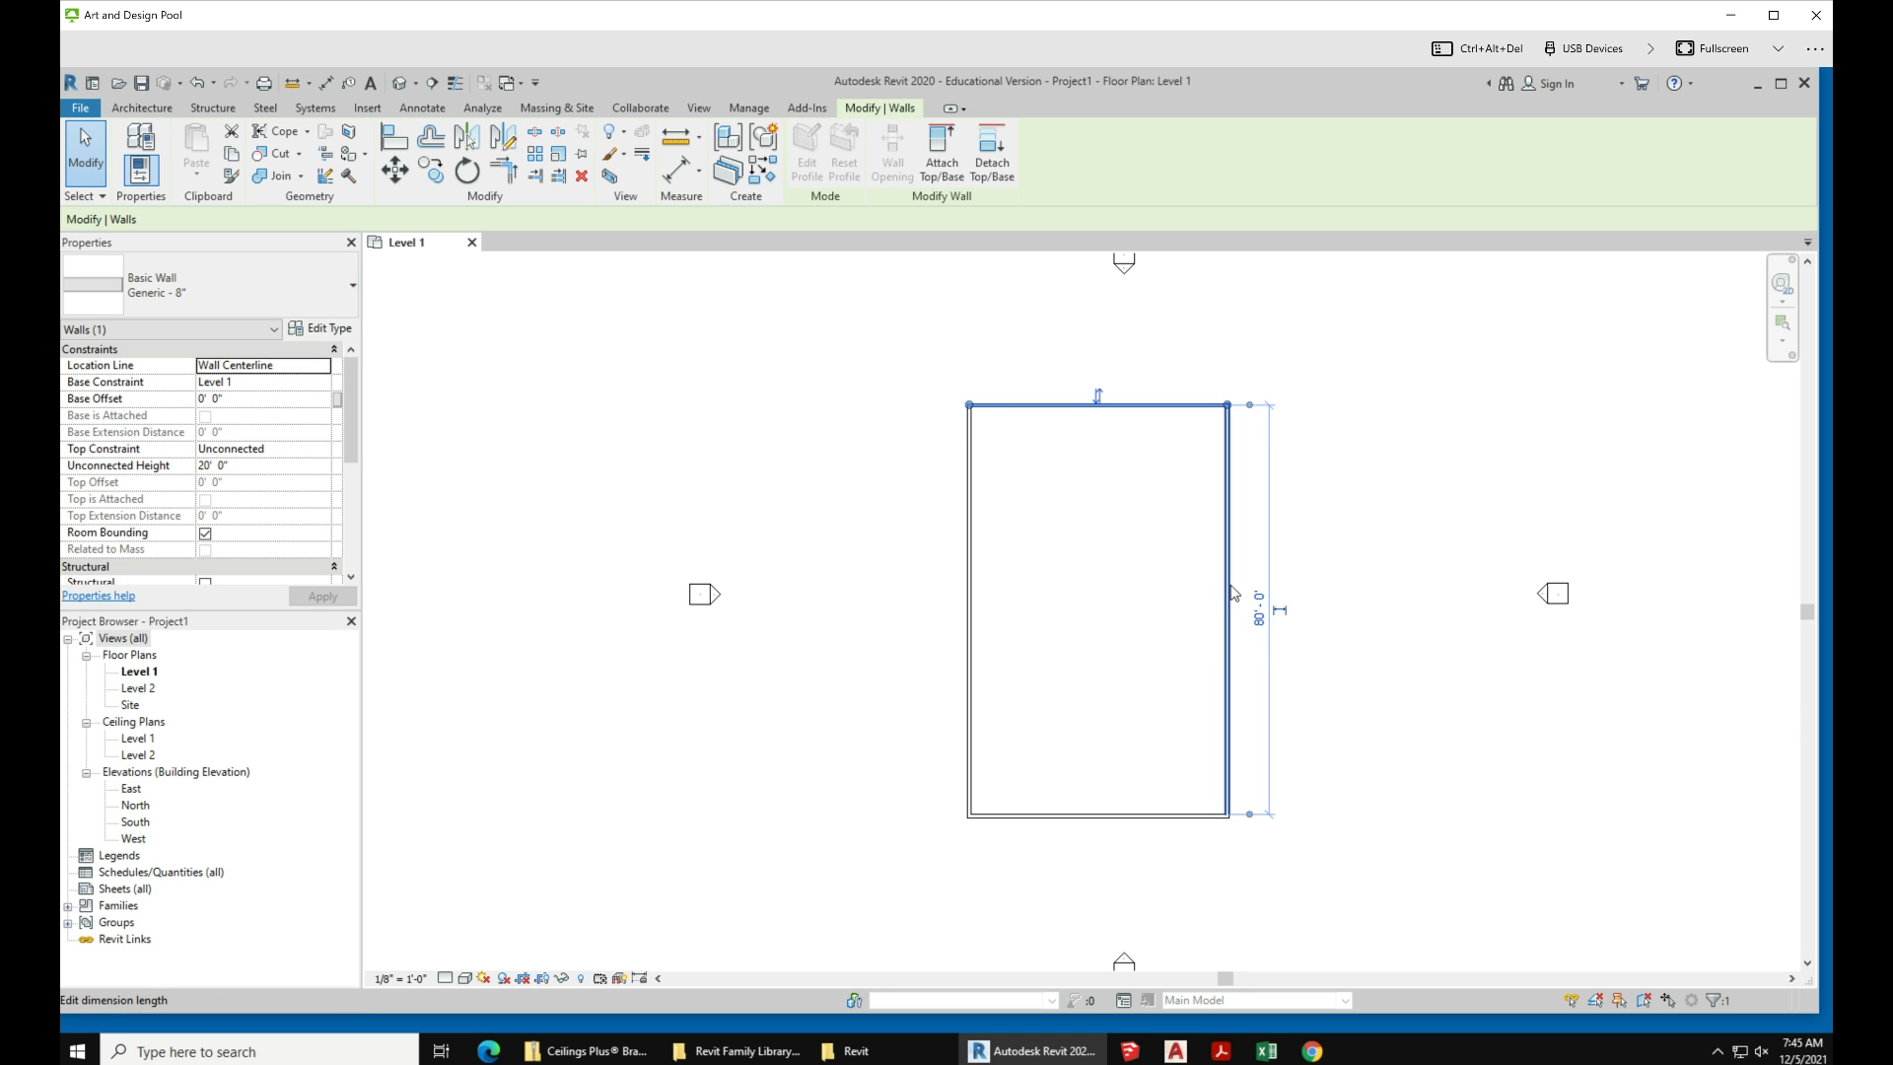
# Step: Move the east wall by setting its distance from the west wall to 40 feet
pyautogui.click(1230, 594)
pyautogui.click(1097, 869)
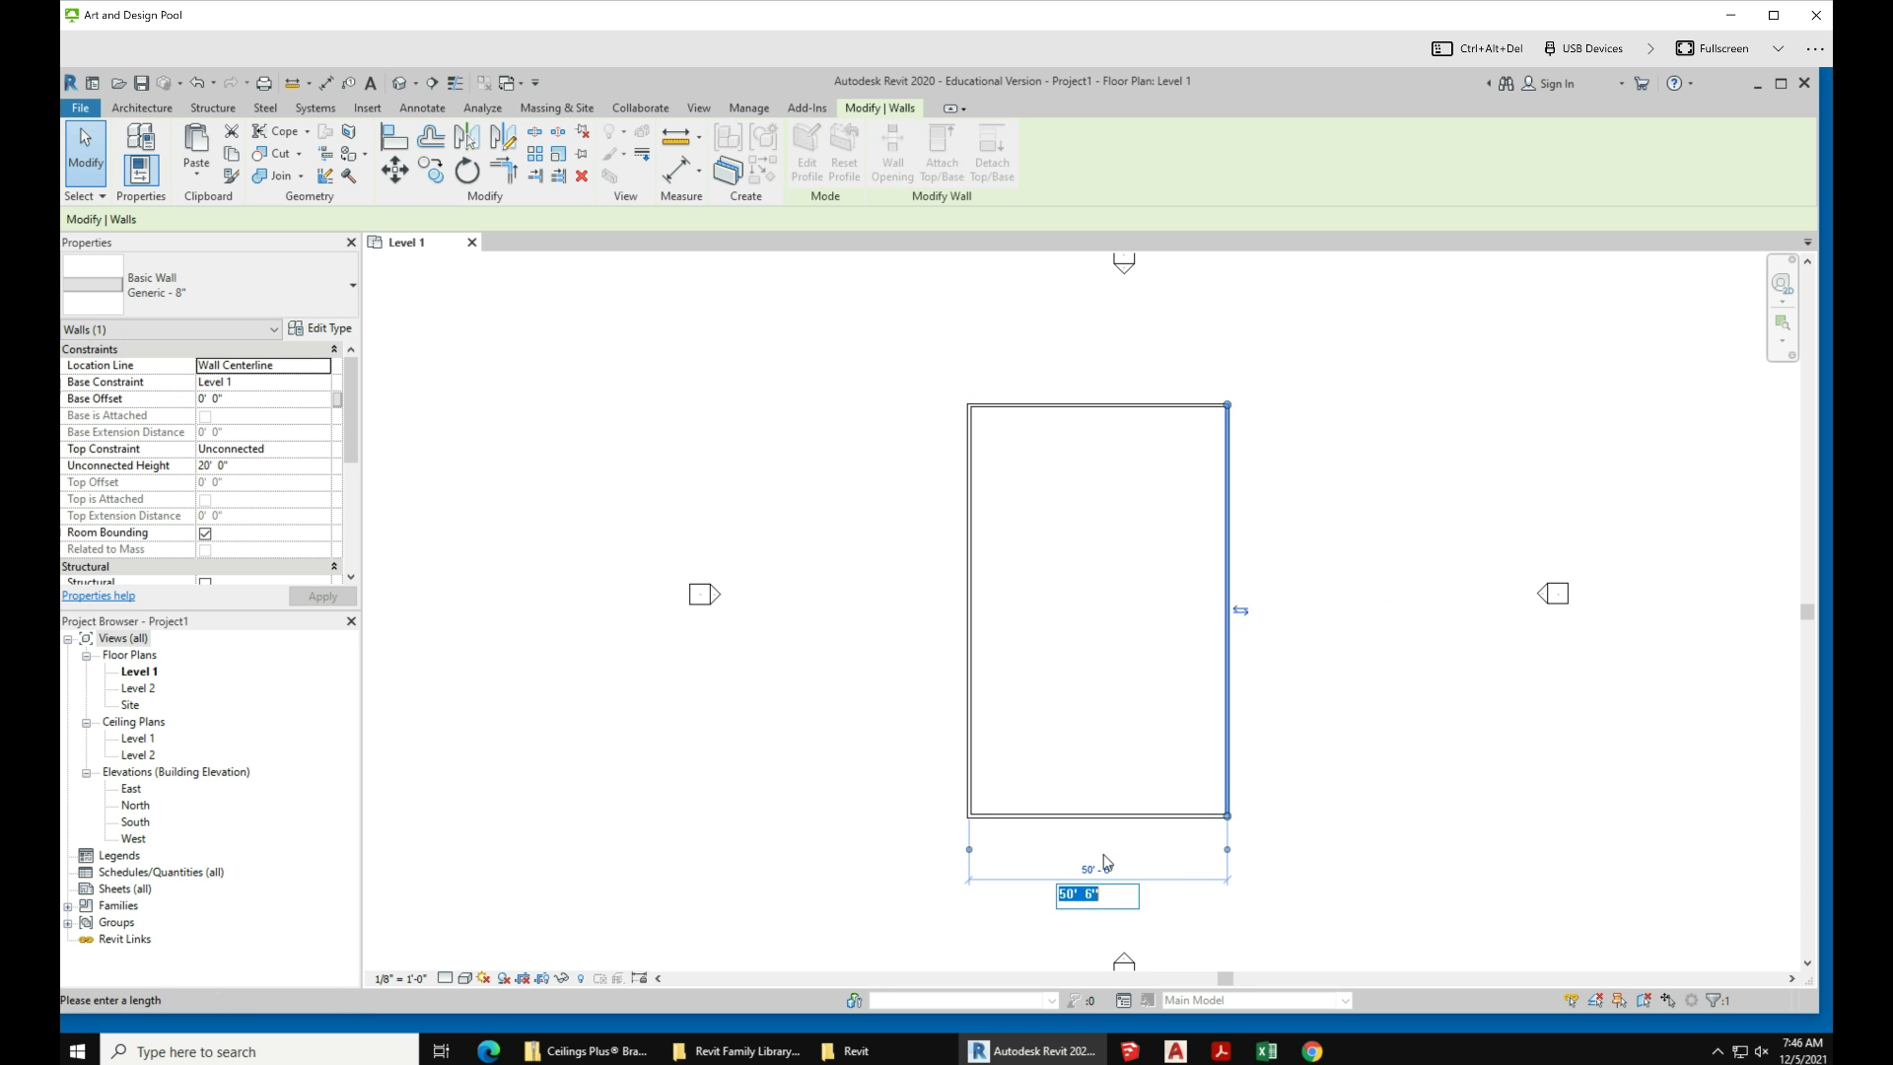
pyautogui.write('40')
pyautogui.press('Return')
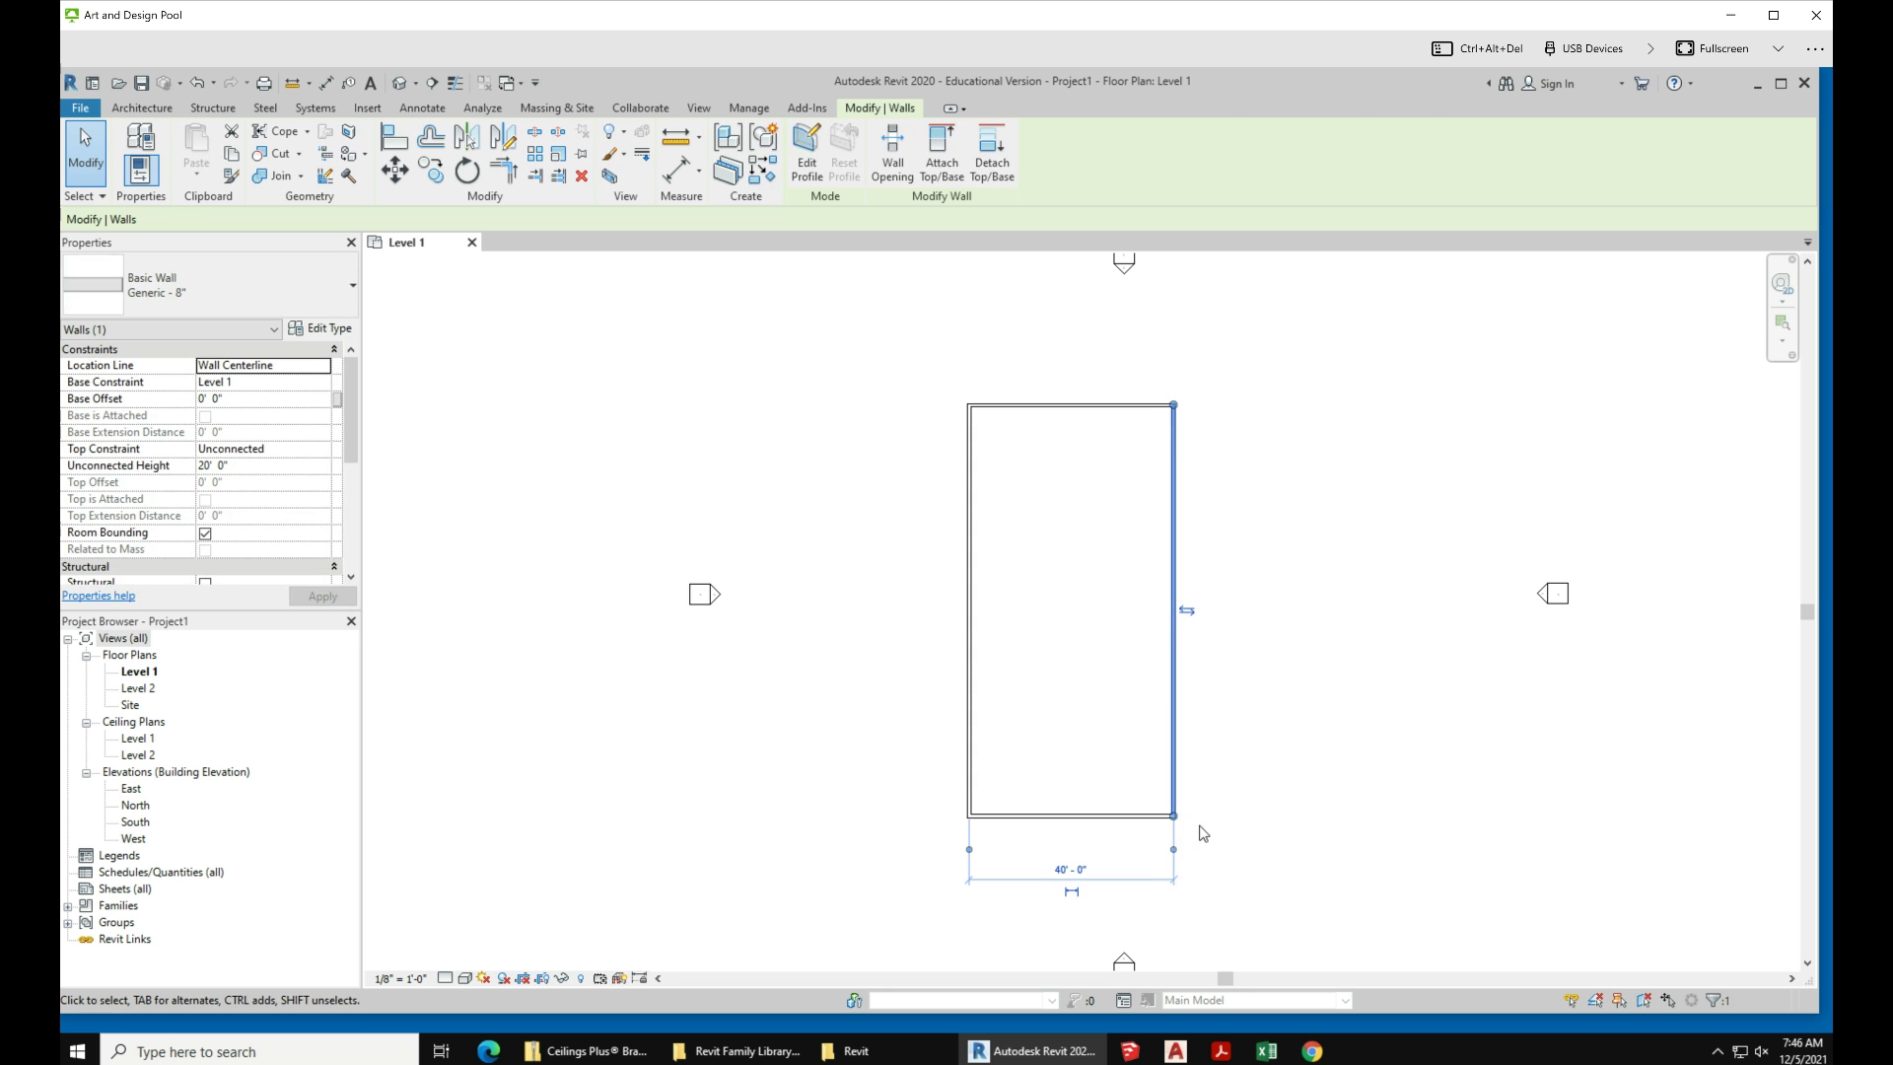
pyautogui.click(1219, 813)
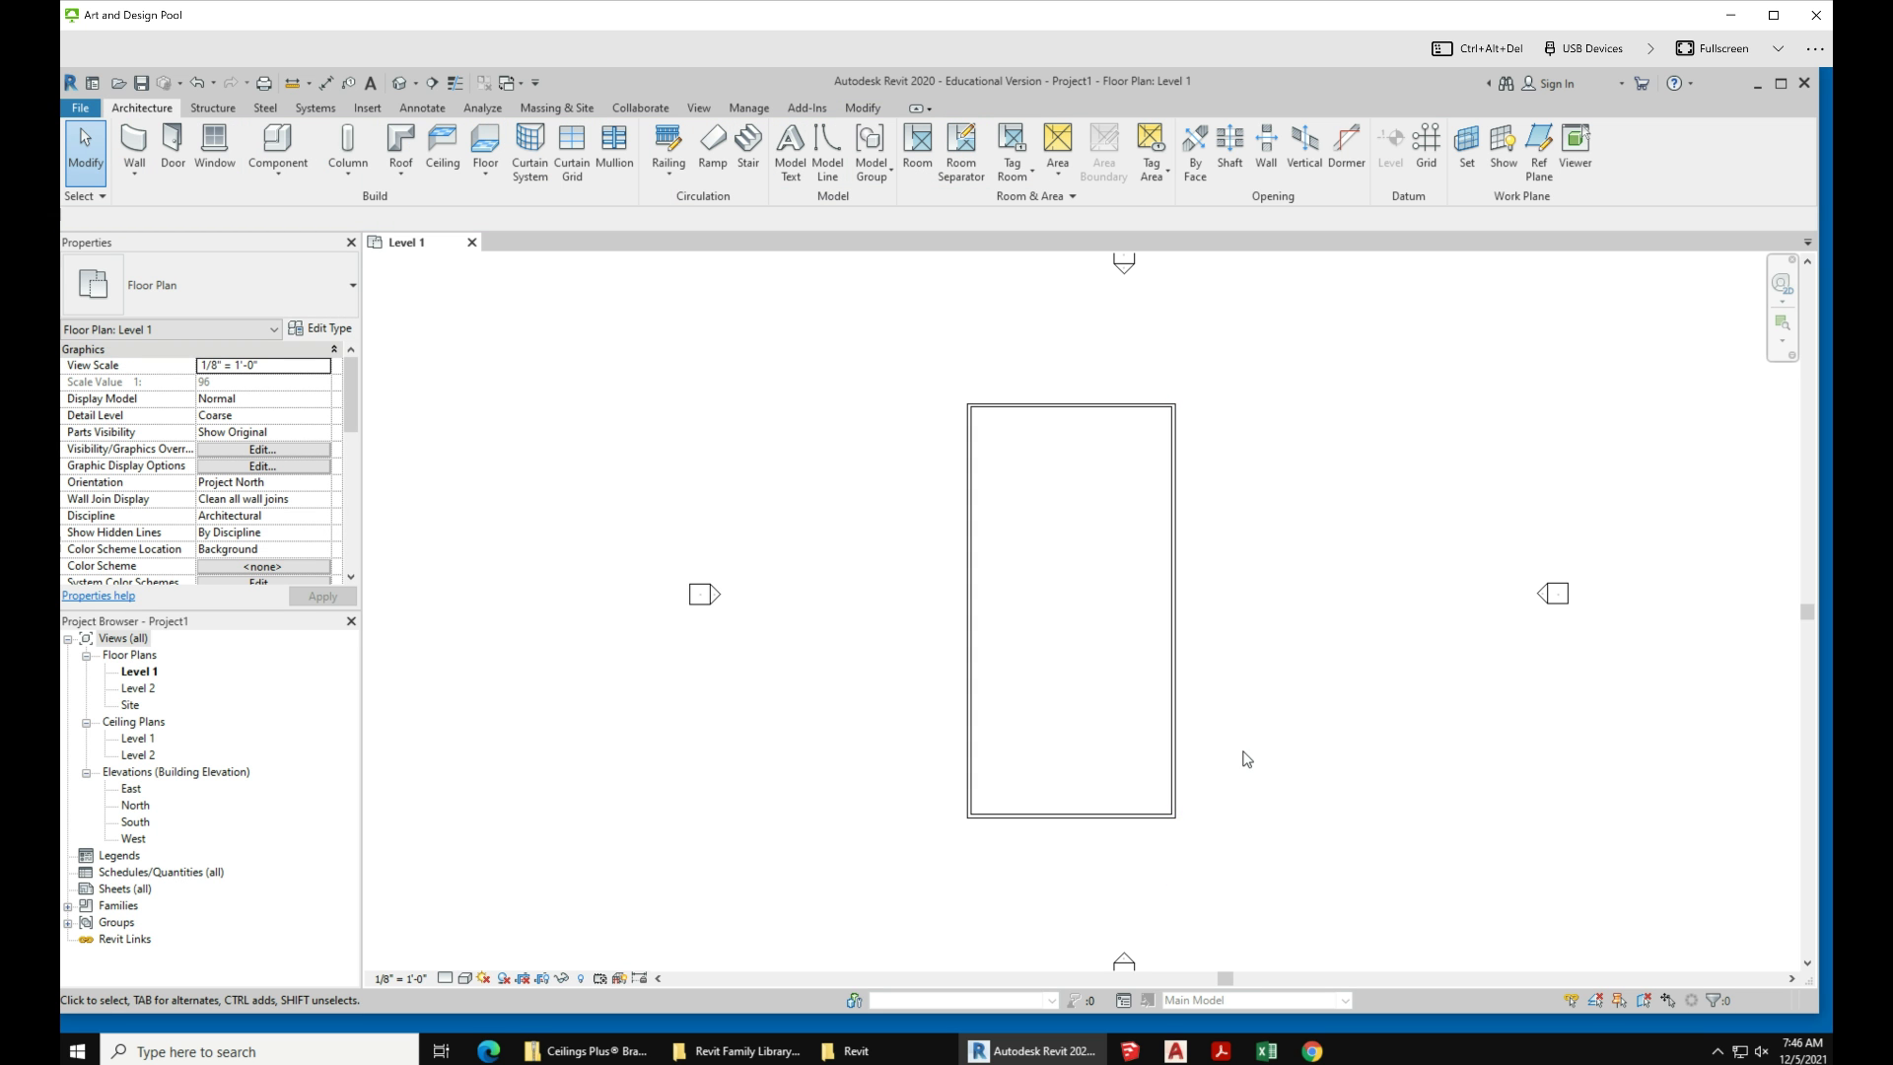
pyautogui.scroll(-2, 1245, 756)
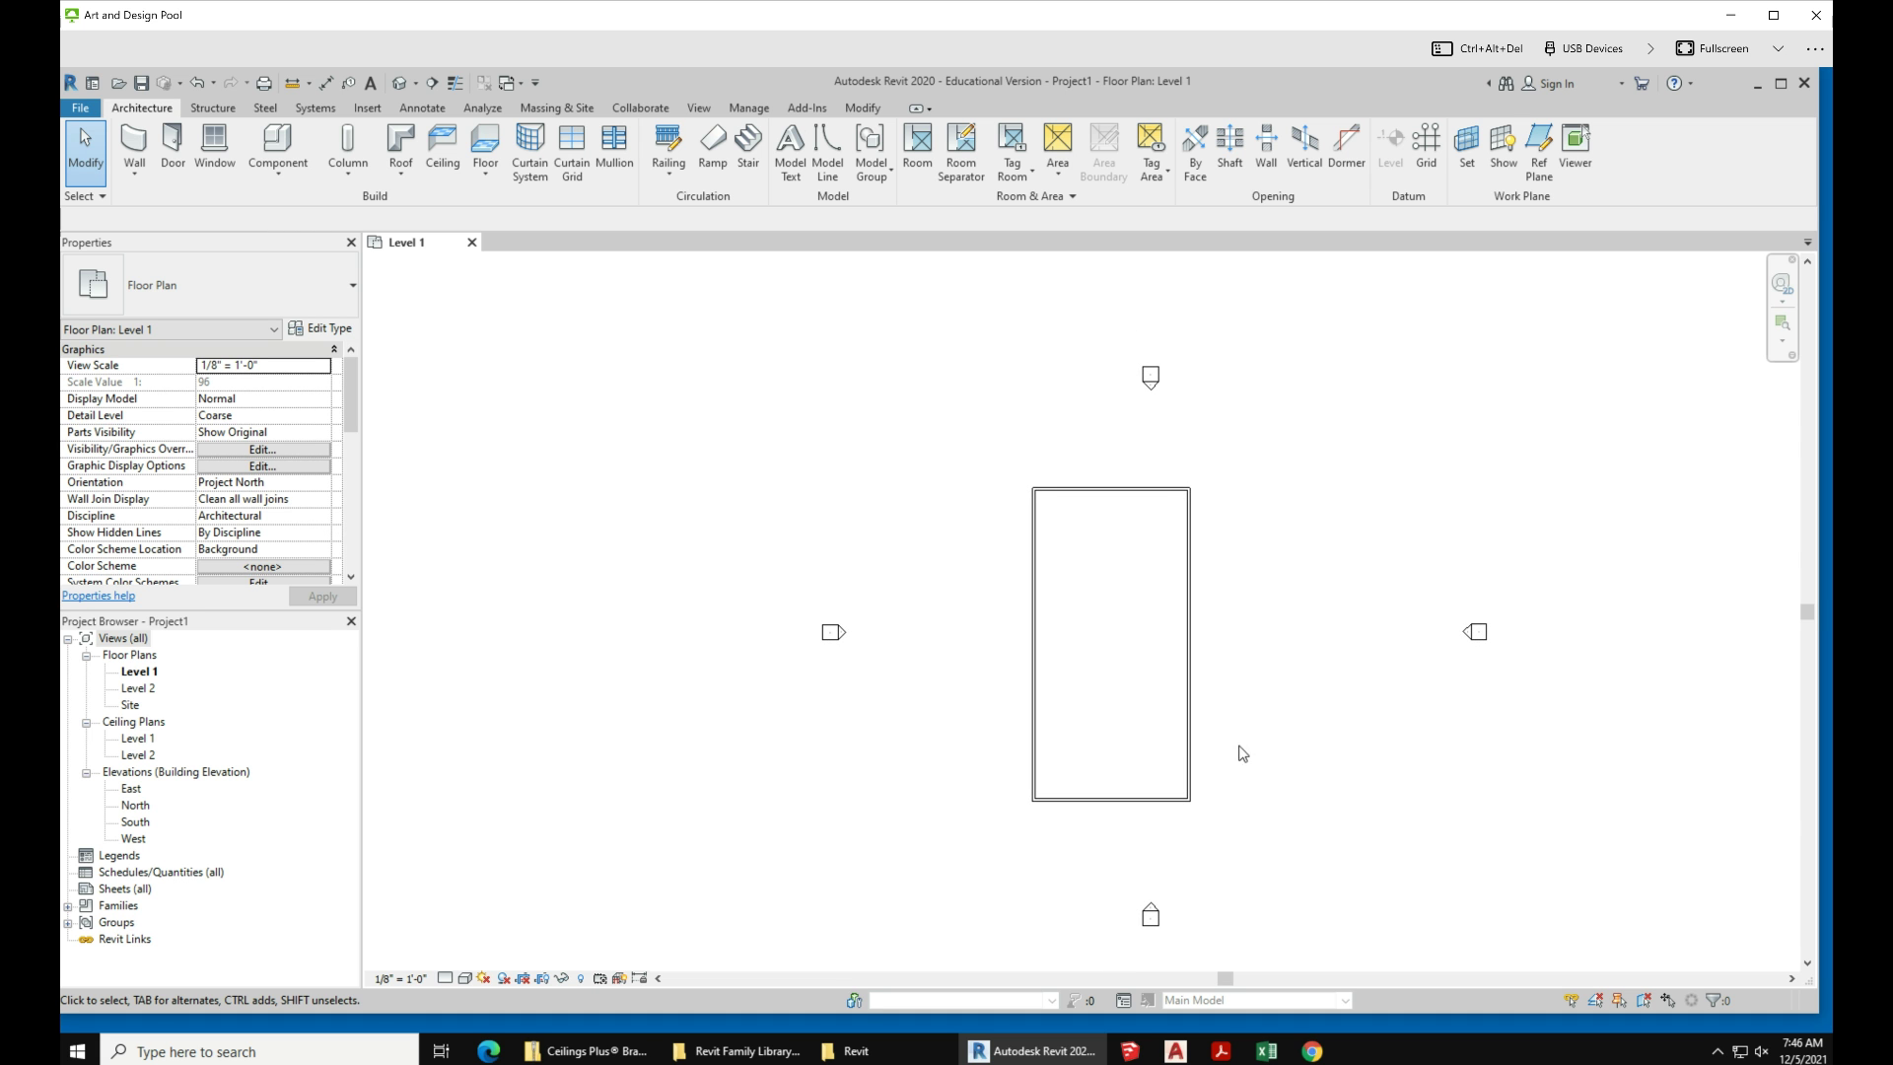
pyautogui.click(1141, 494)
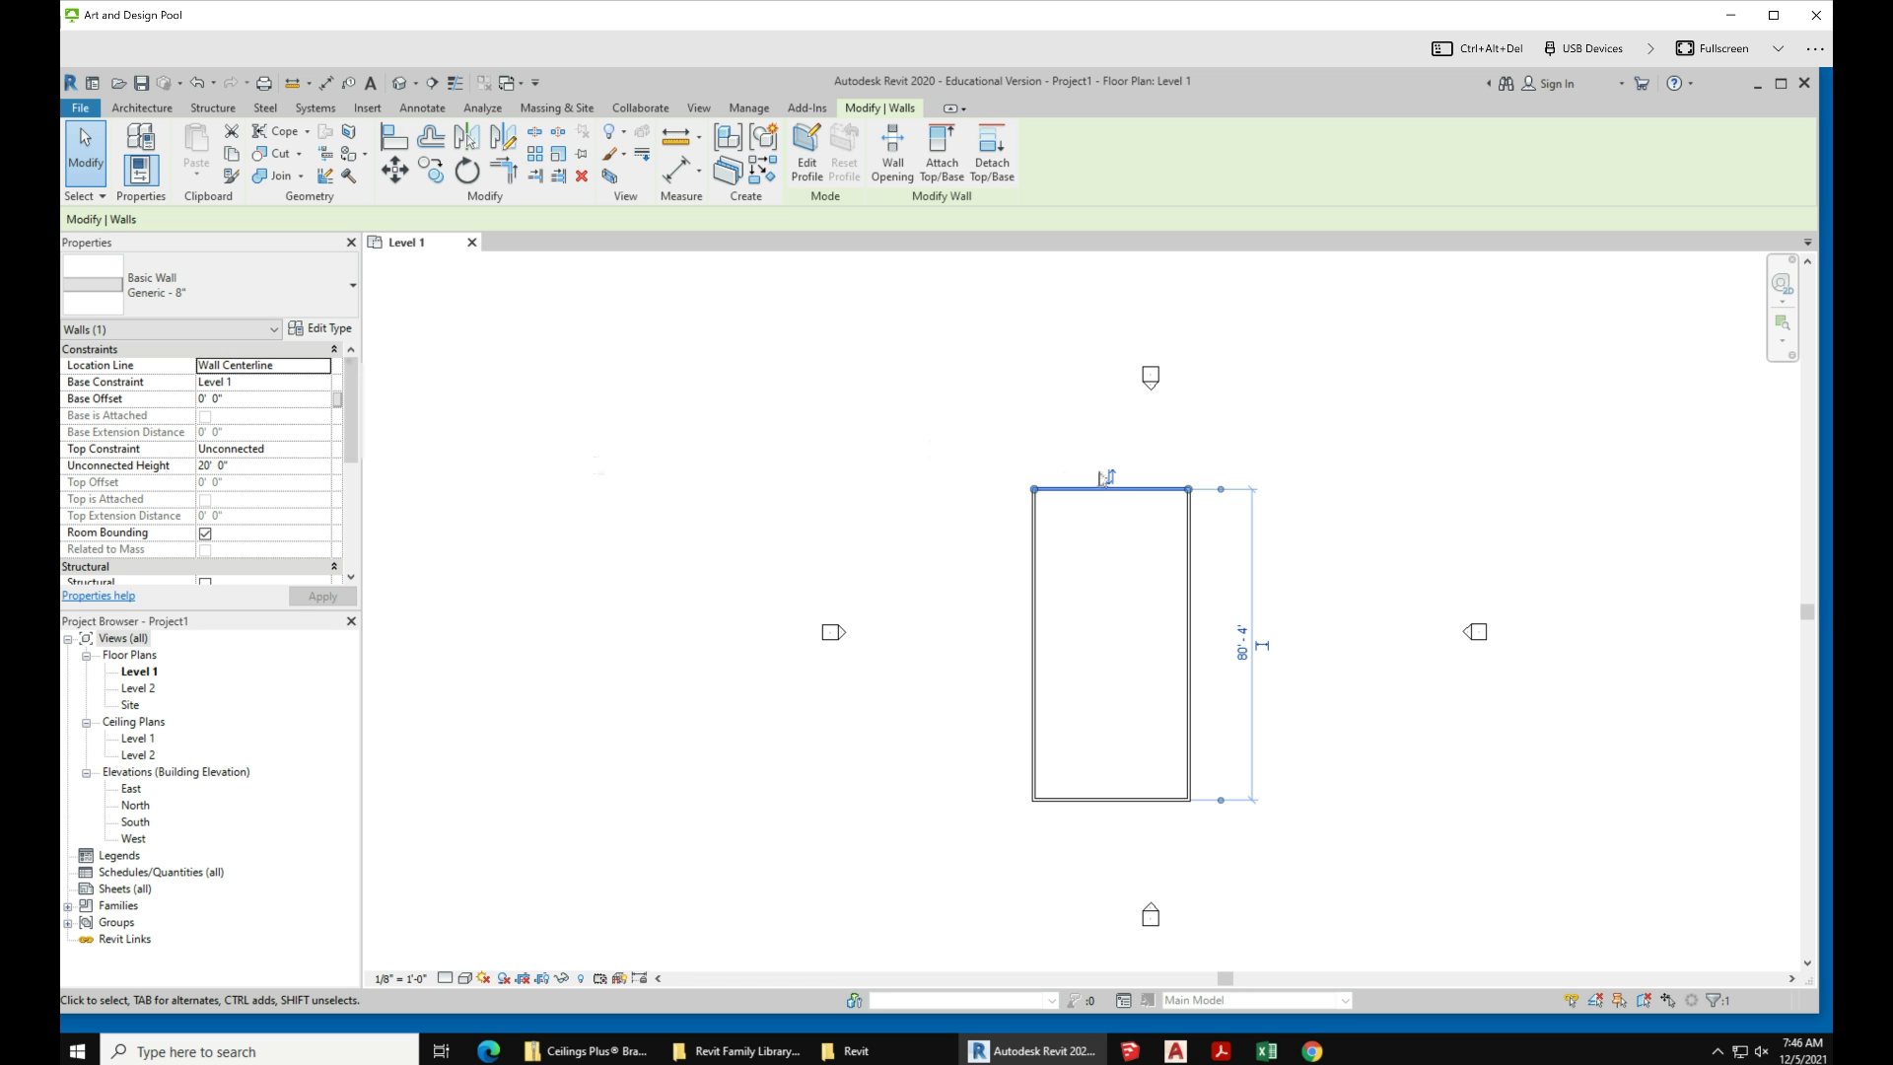
pyautogui.click(1190, 676)
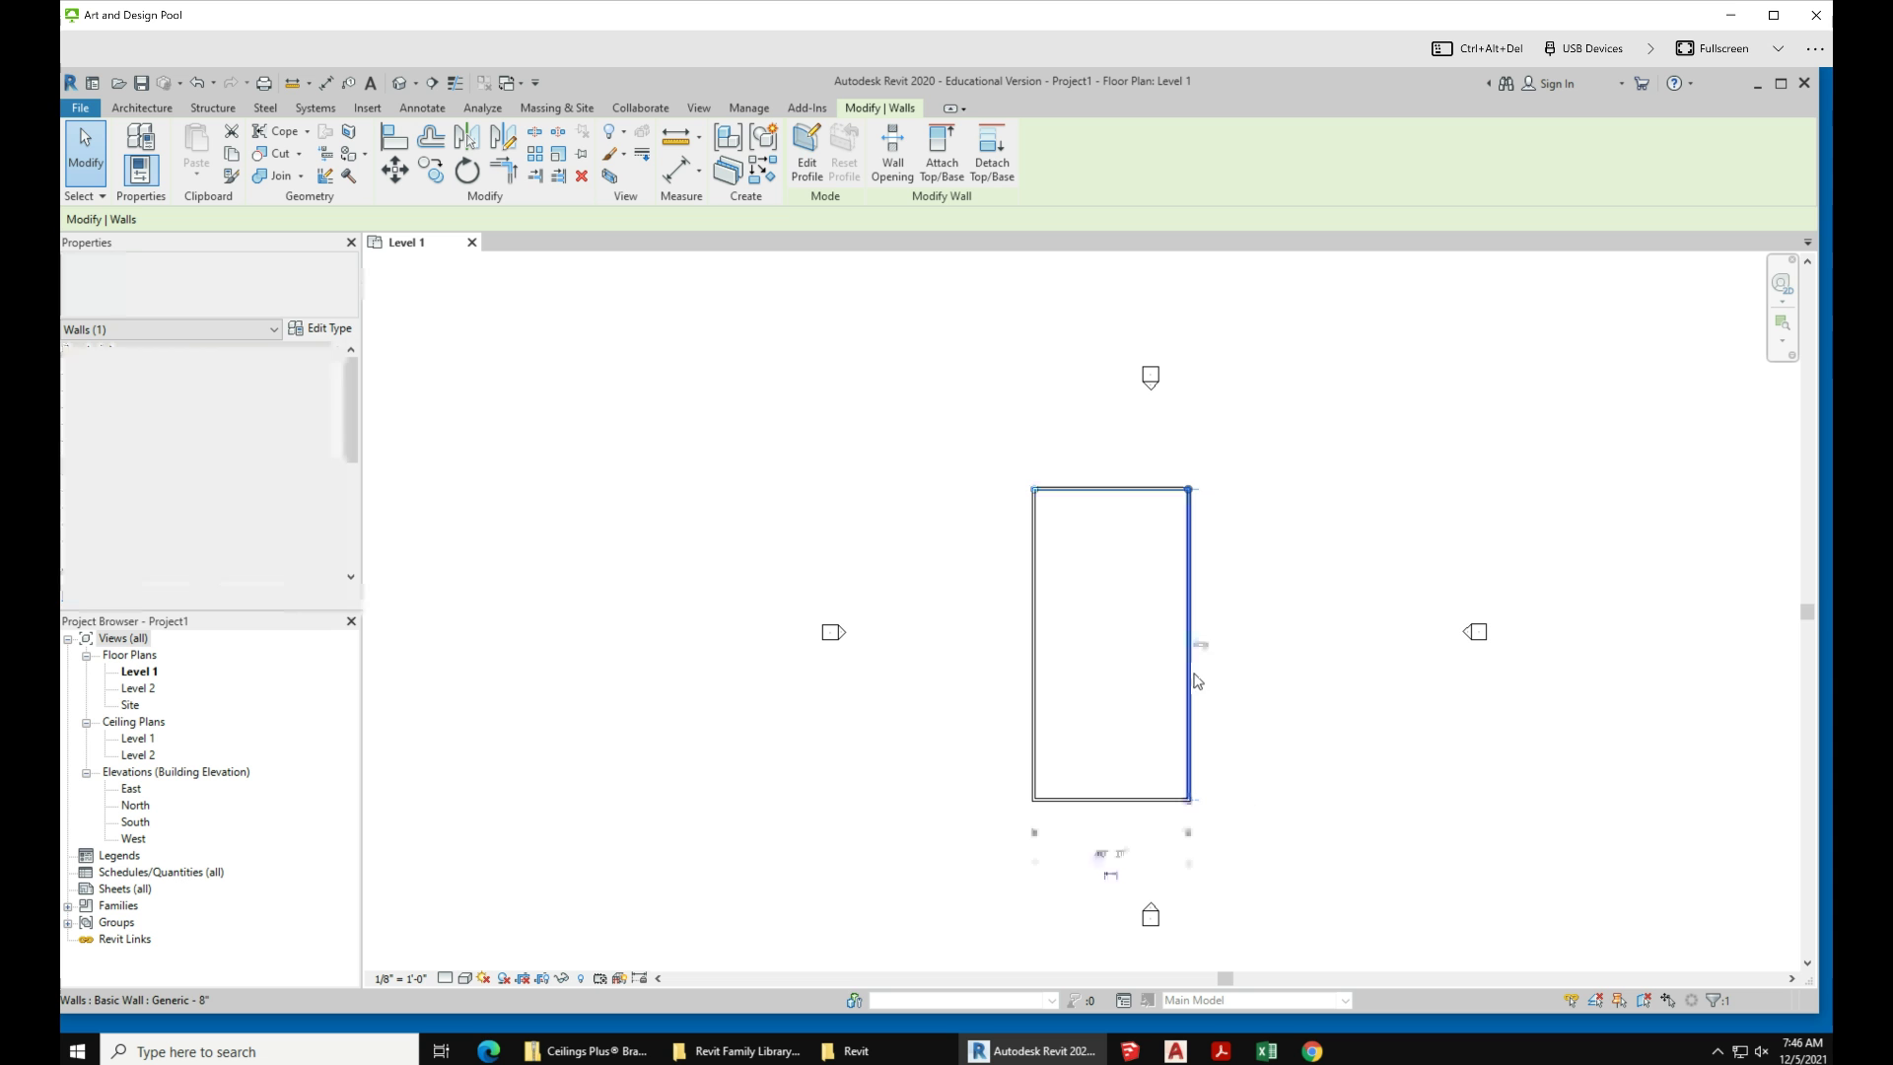
pyautogui.click(1111, 801)
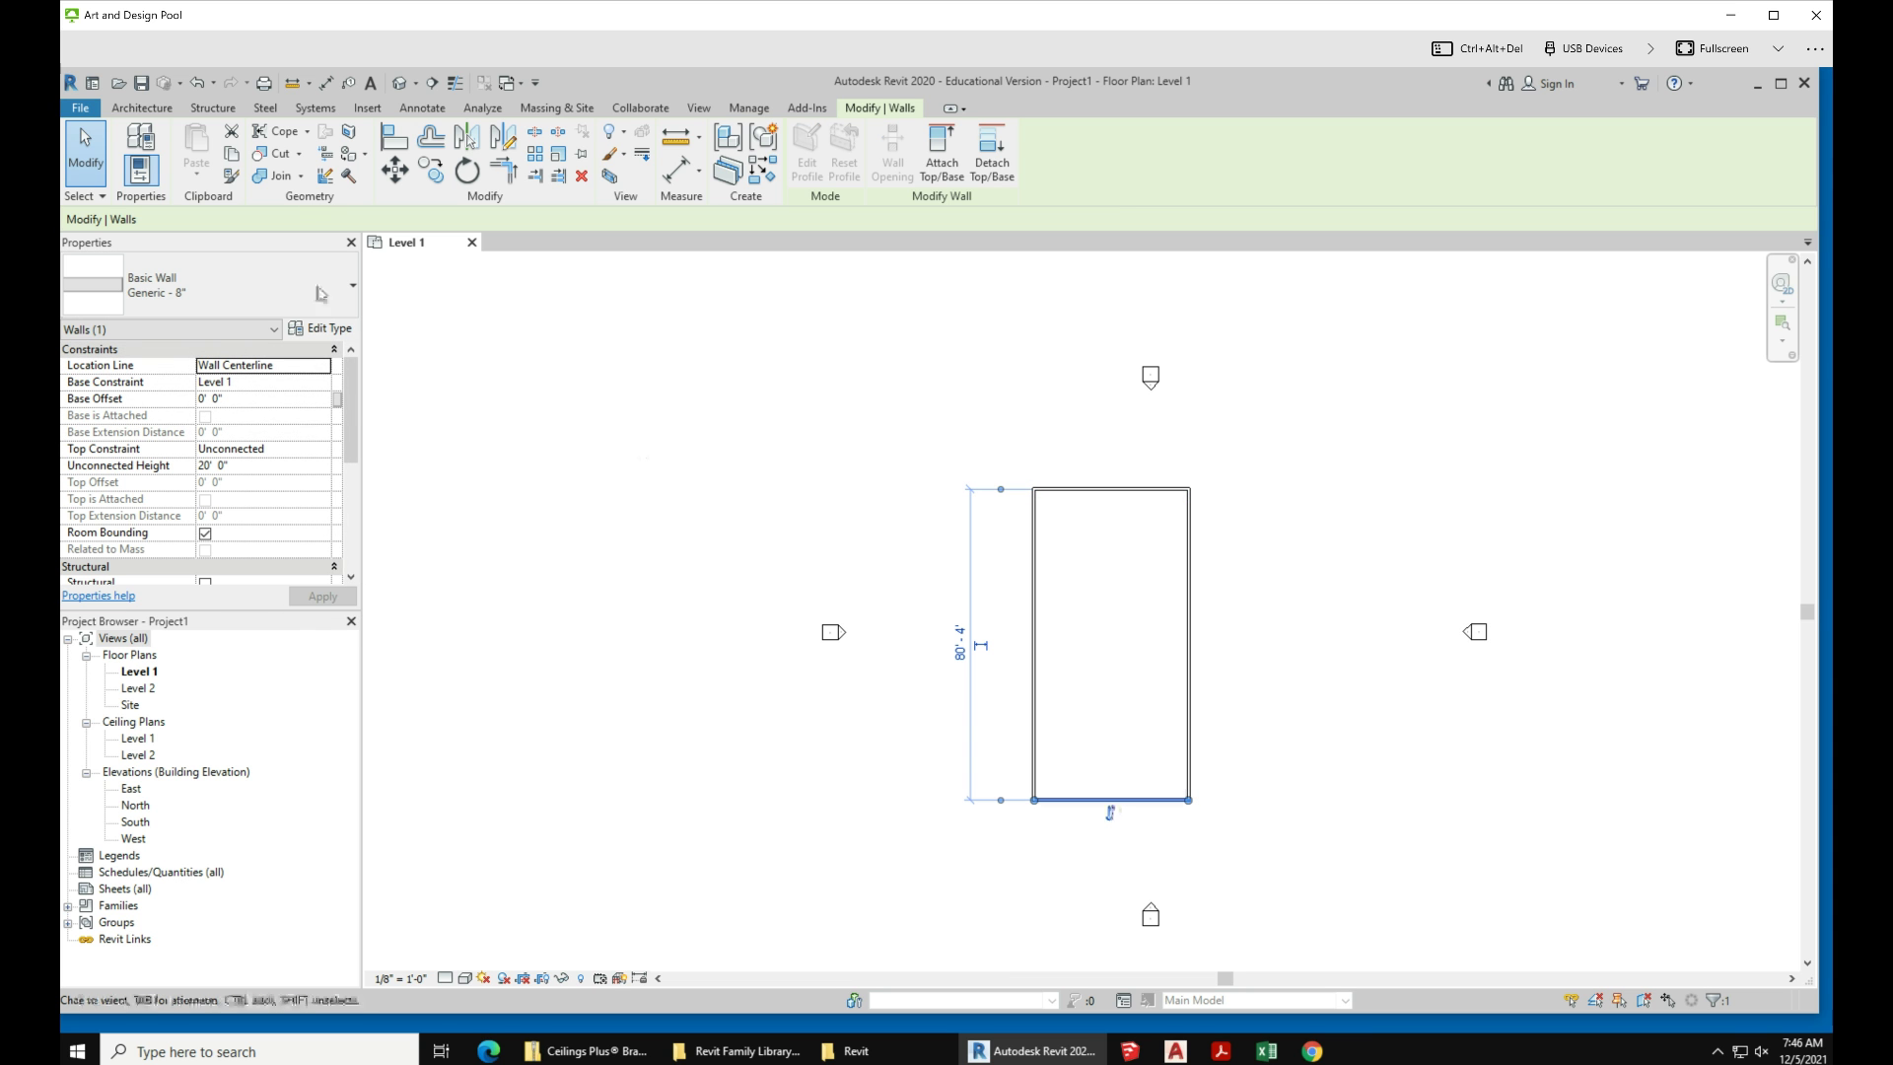
# Step: Open the default 3D view and examine the wall enclosure and its height relative to the two level lines
pyautogui.click(398, 84)
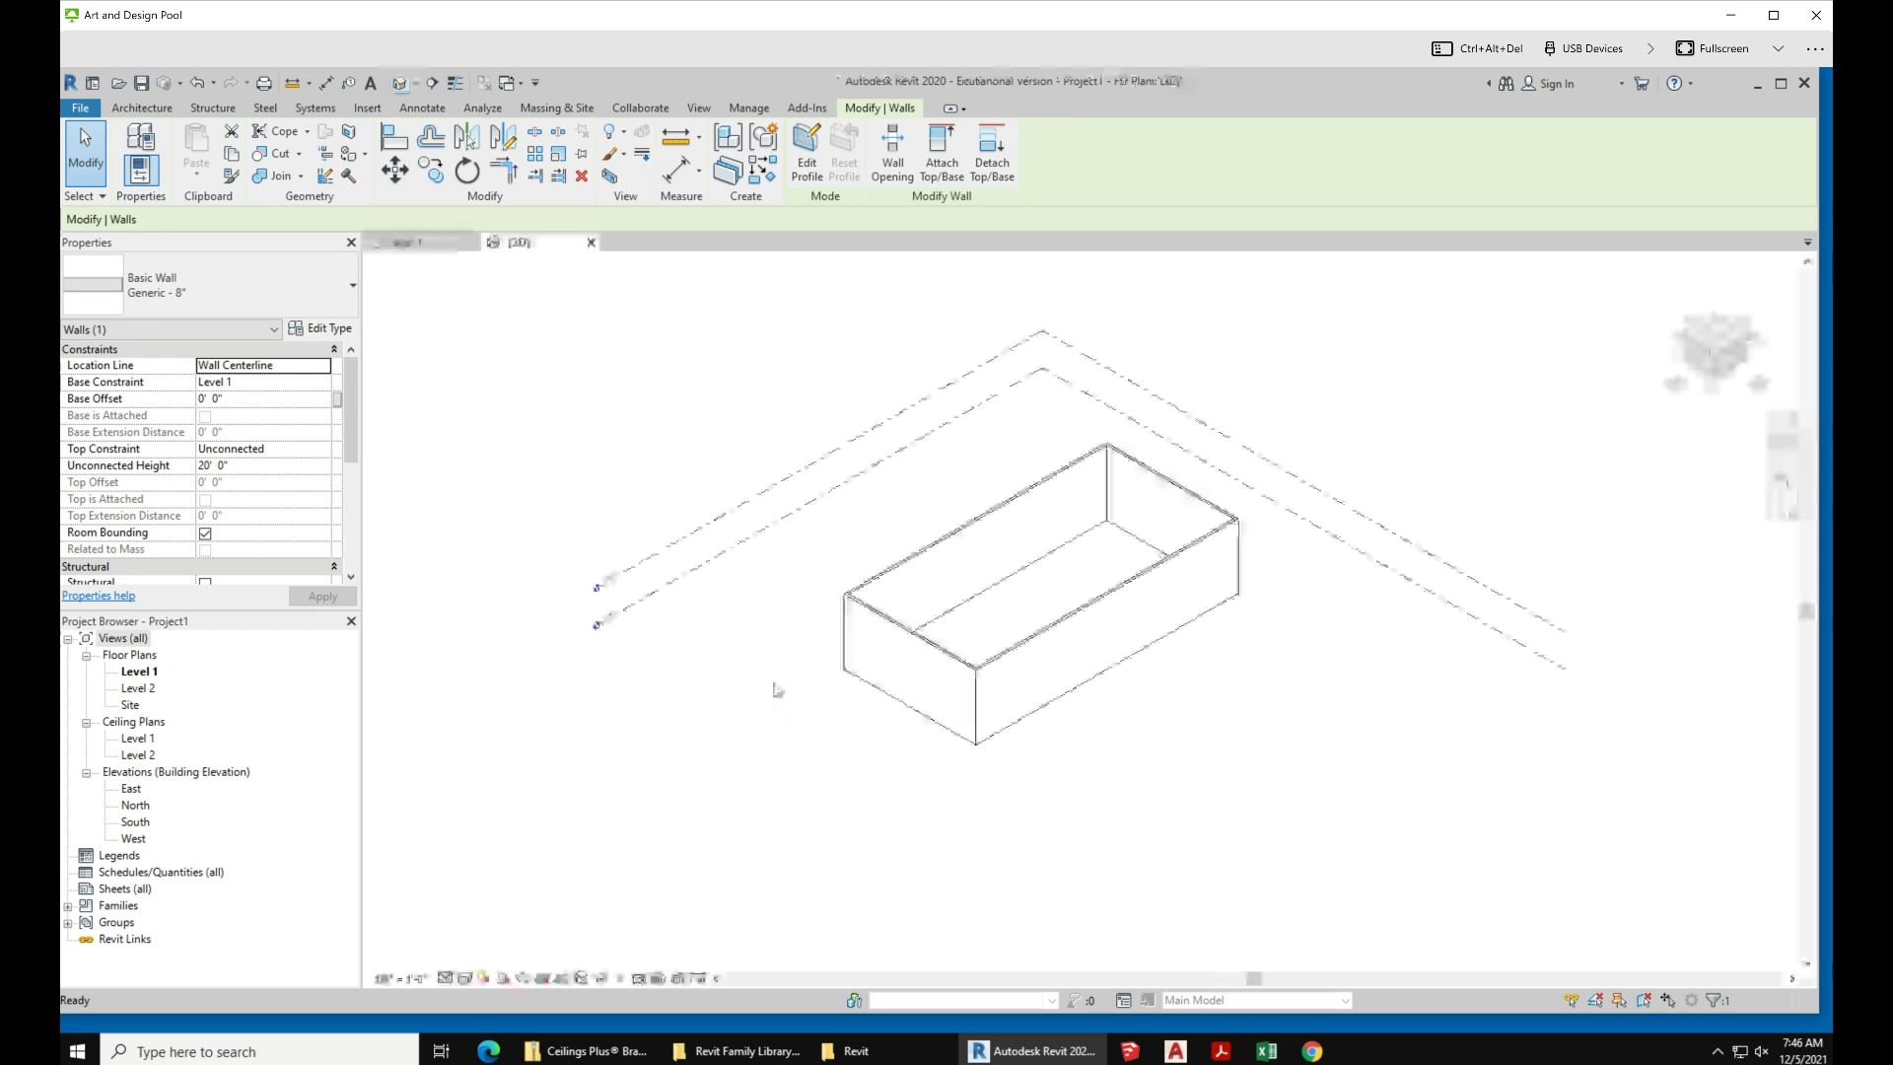
pyautogui.scroll(3, 840, 712)
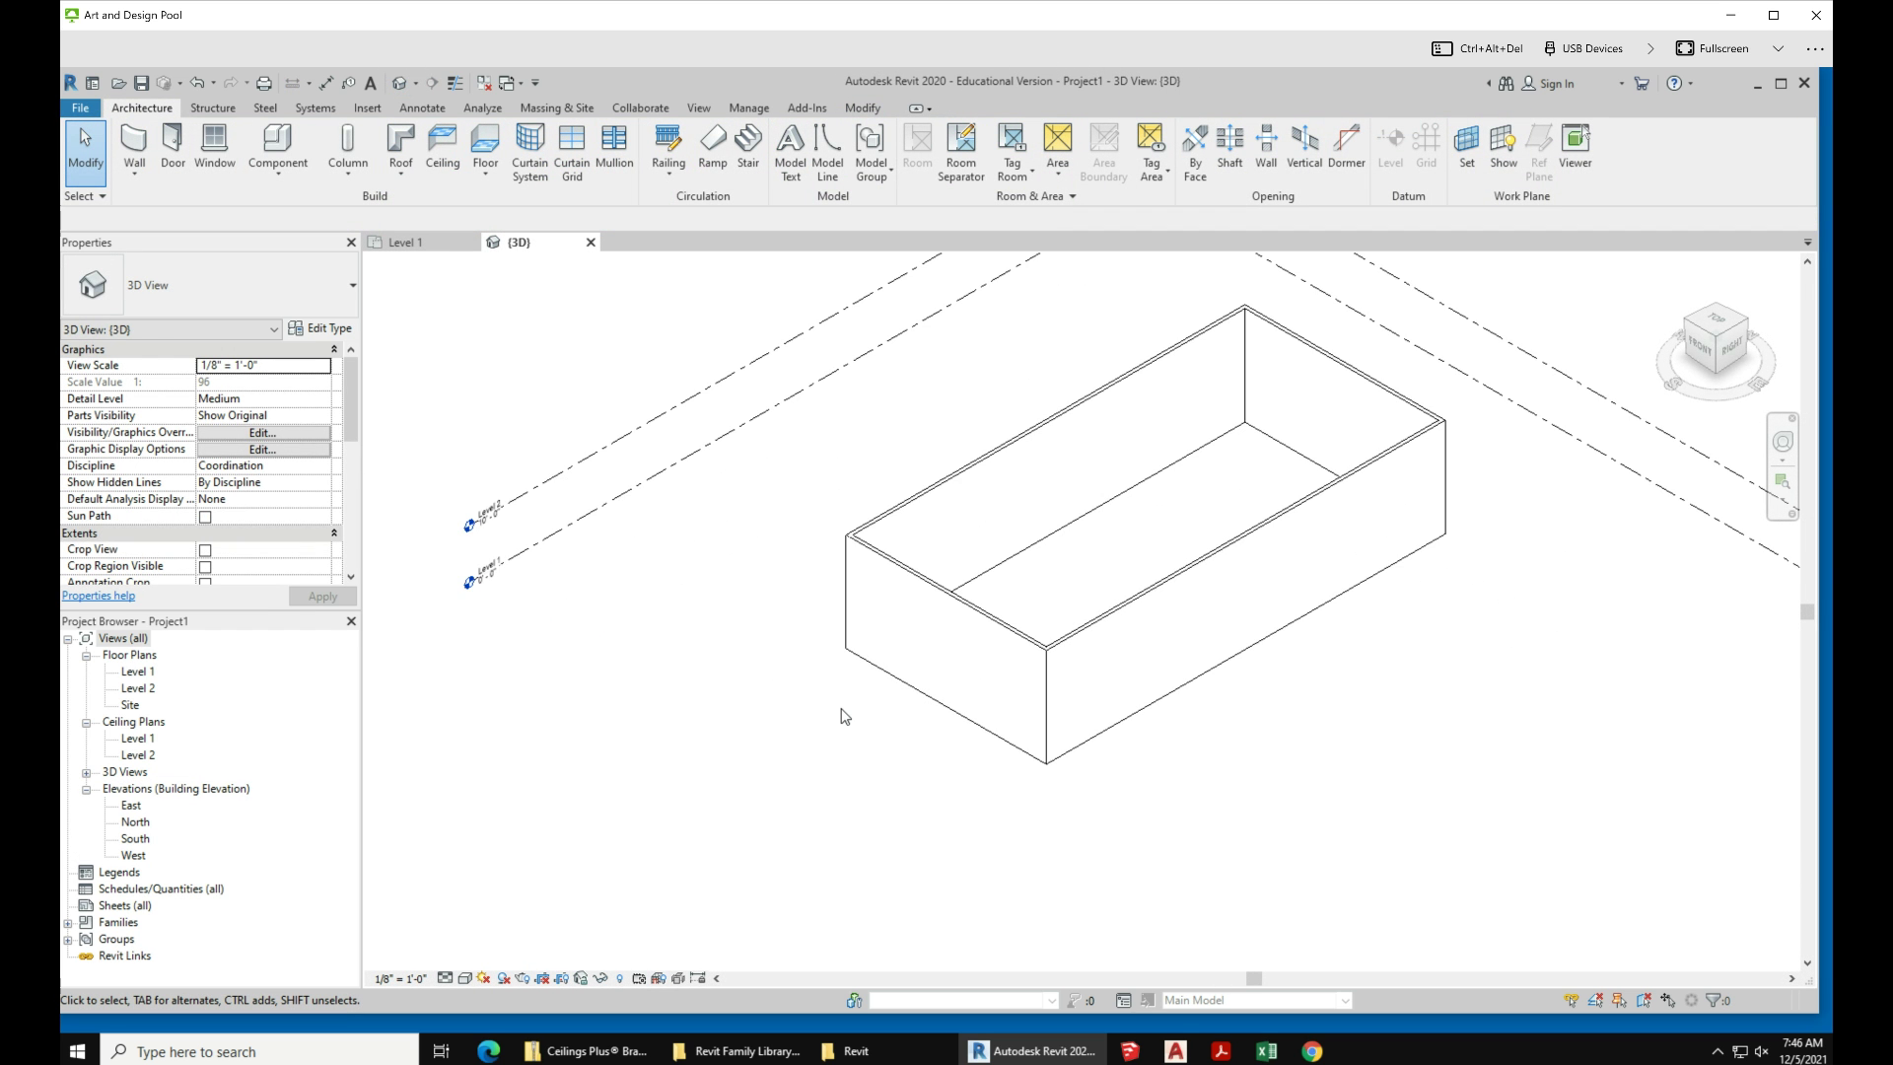
pyautogui.scroll(-3, 840, 712)
pyautogui.click(953, 542)
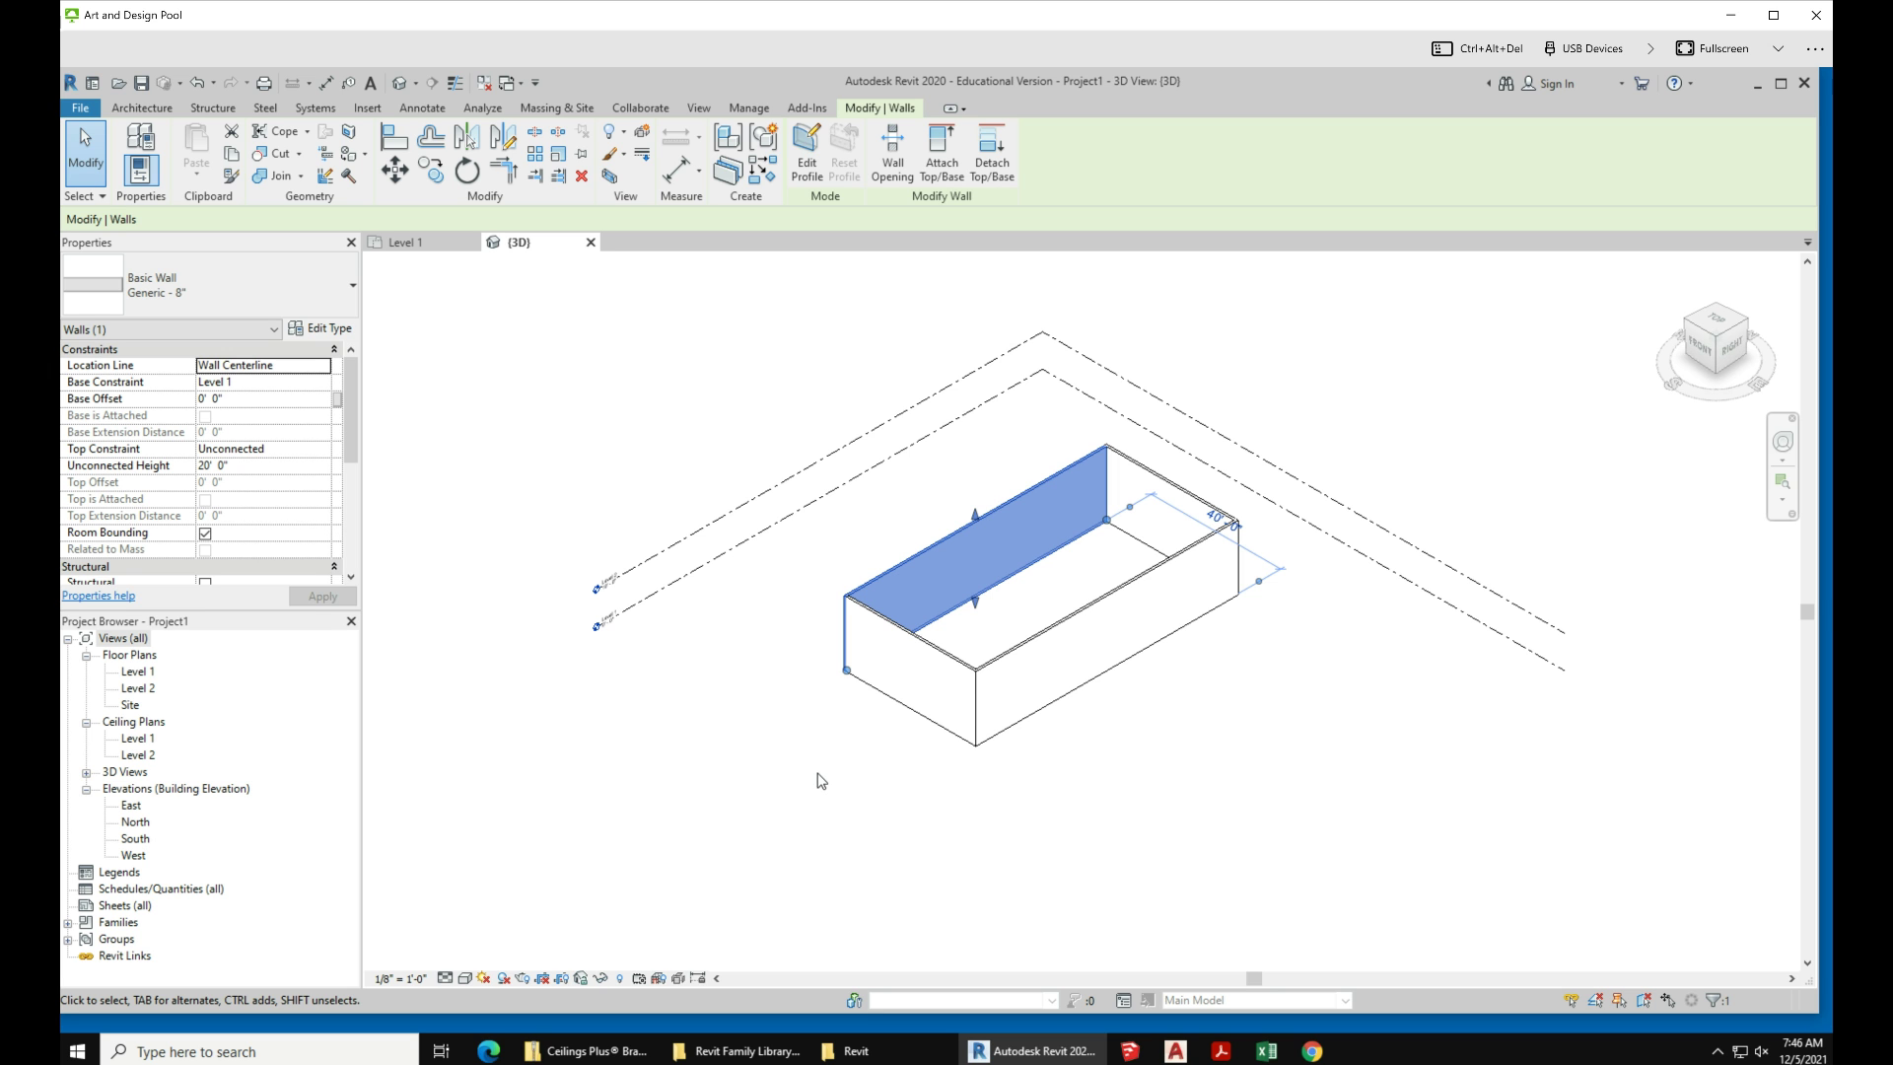
pyautogui.scroll(-2, 817, 780)
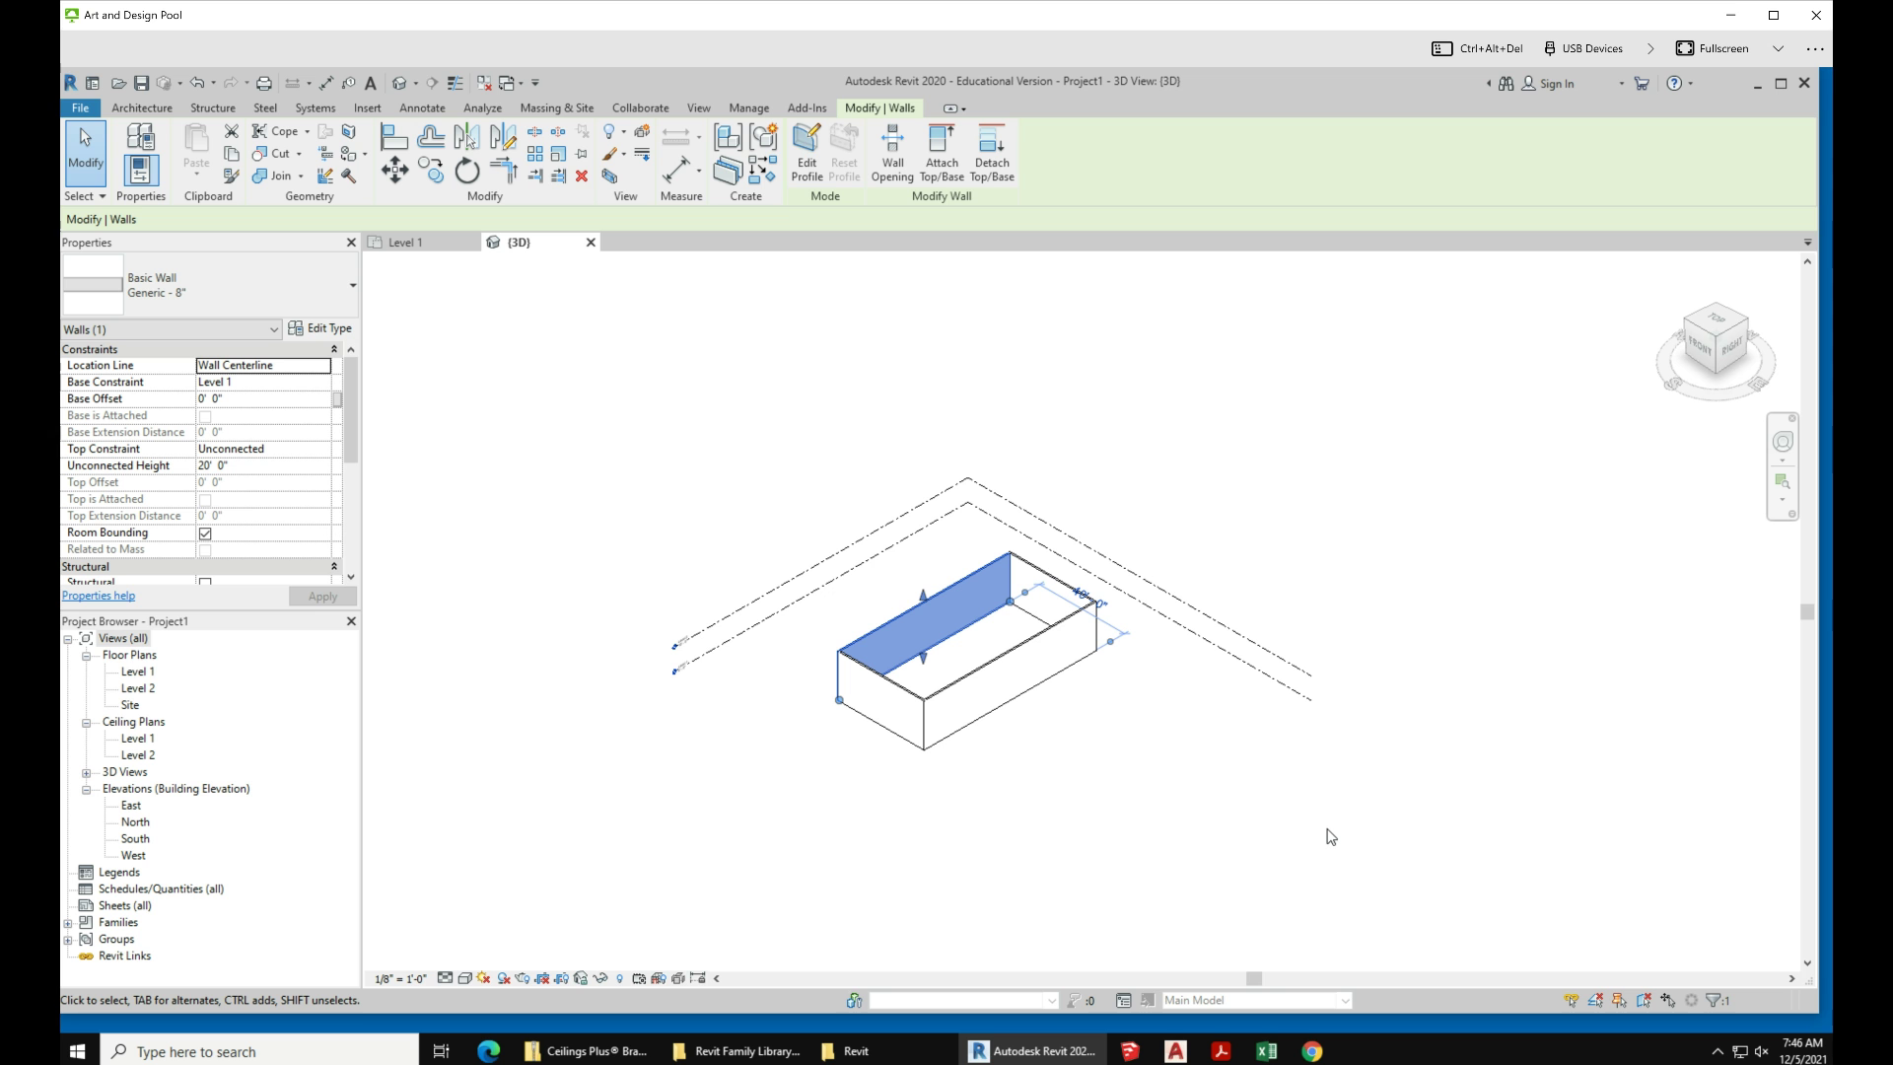
pyautogui.click(1270, 833)
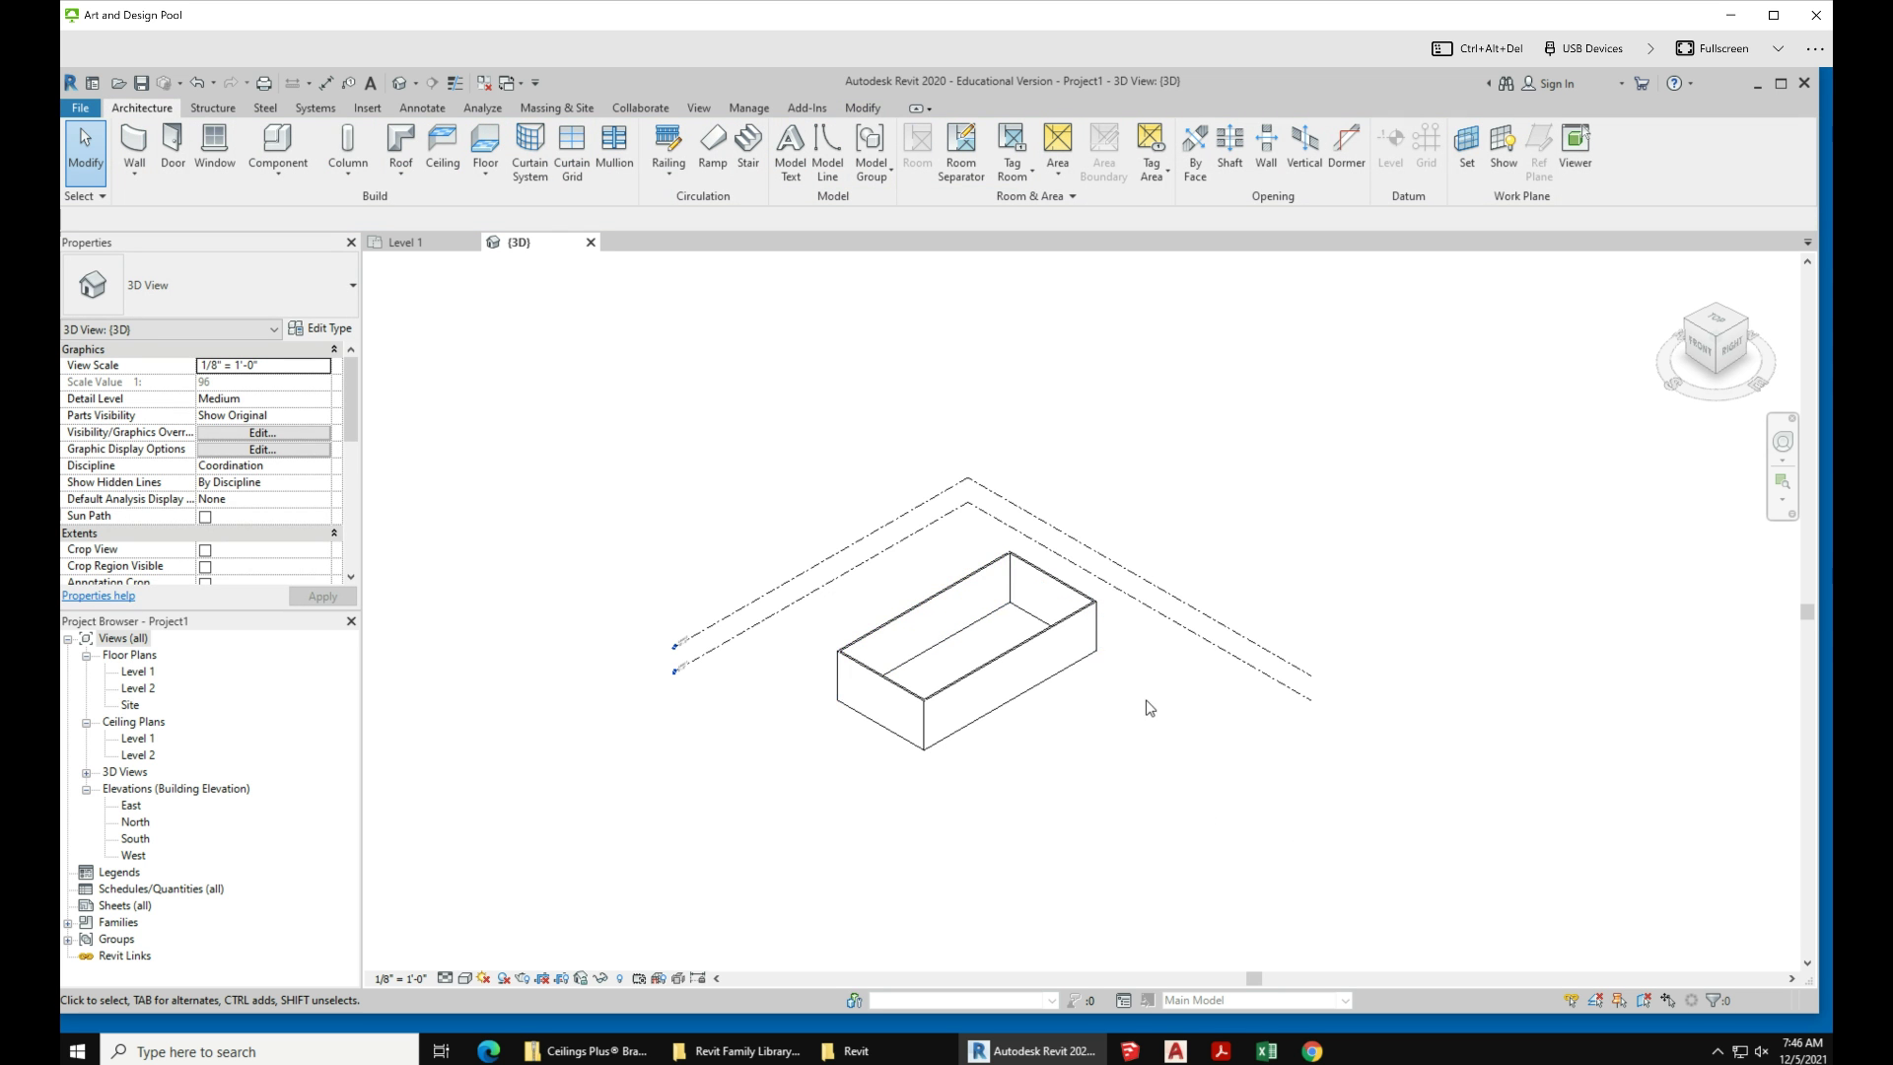
pyautogui.scroll(1, 1122, 690)
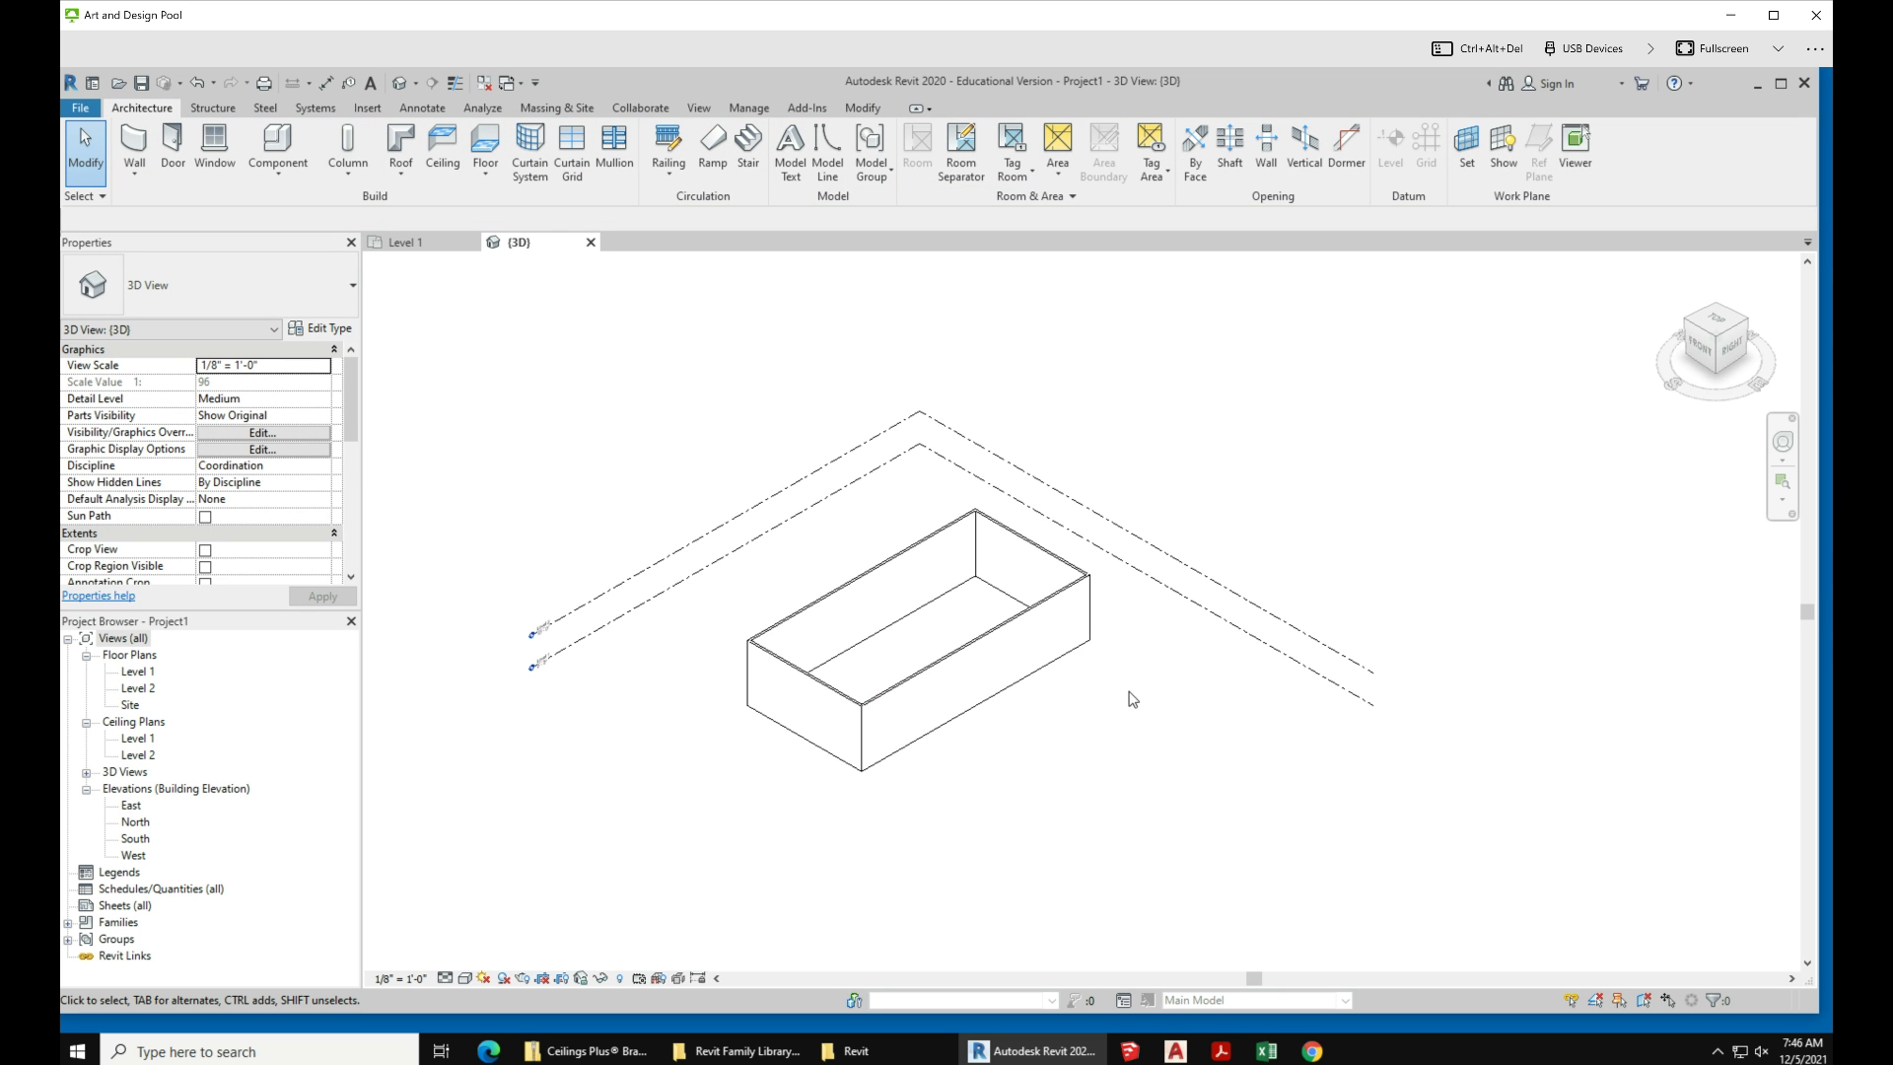
pyautogui.keyDown('shift'); pyautogui.moveTo(1133, 694); pyautogui.dragTo(1147, 569, button='middle'); pyautogui.keyUp('shift')
pyautogui.scroll(3, 616, 631)
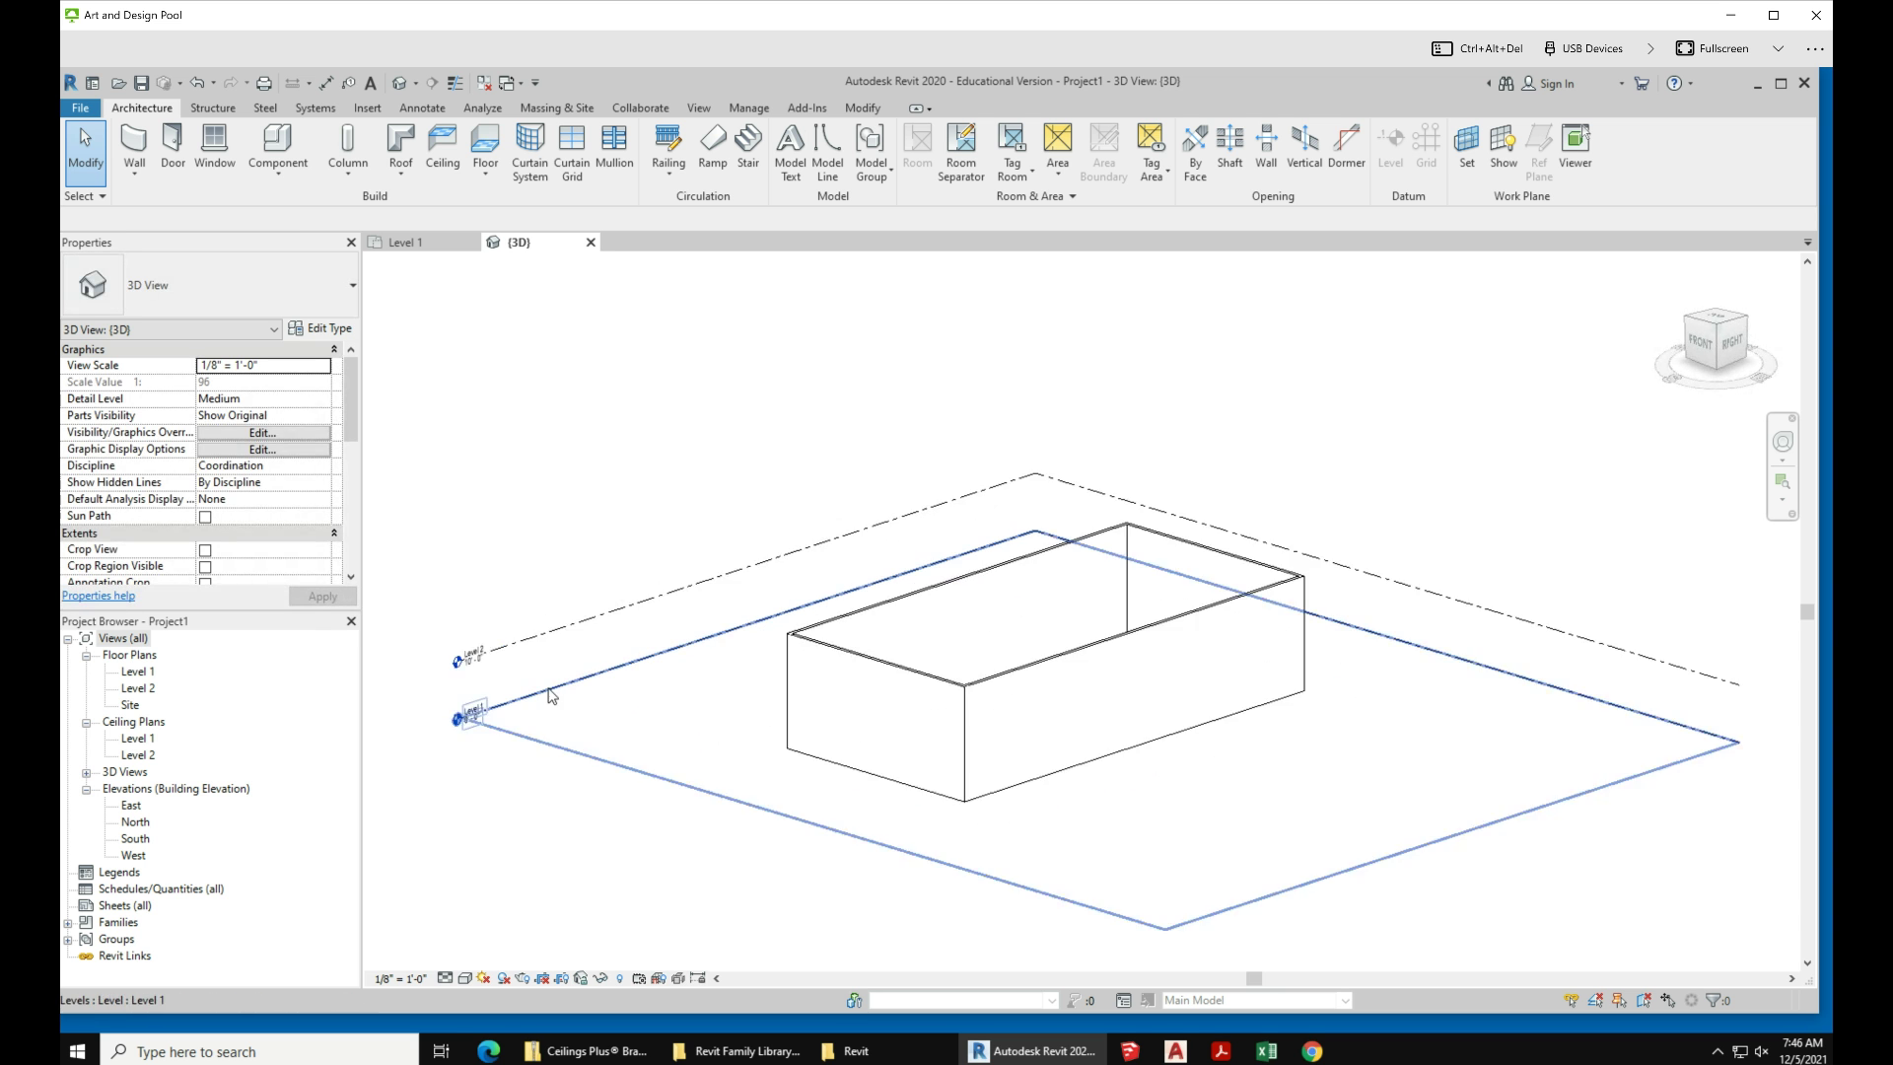
# Step: Open the East elevation and examine the wall height against Level 1 and Level 2
pyautogui.doubleClick(138, 807)
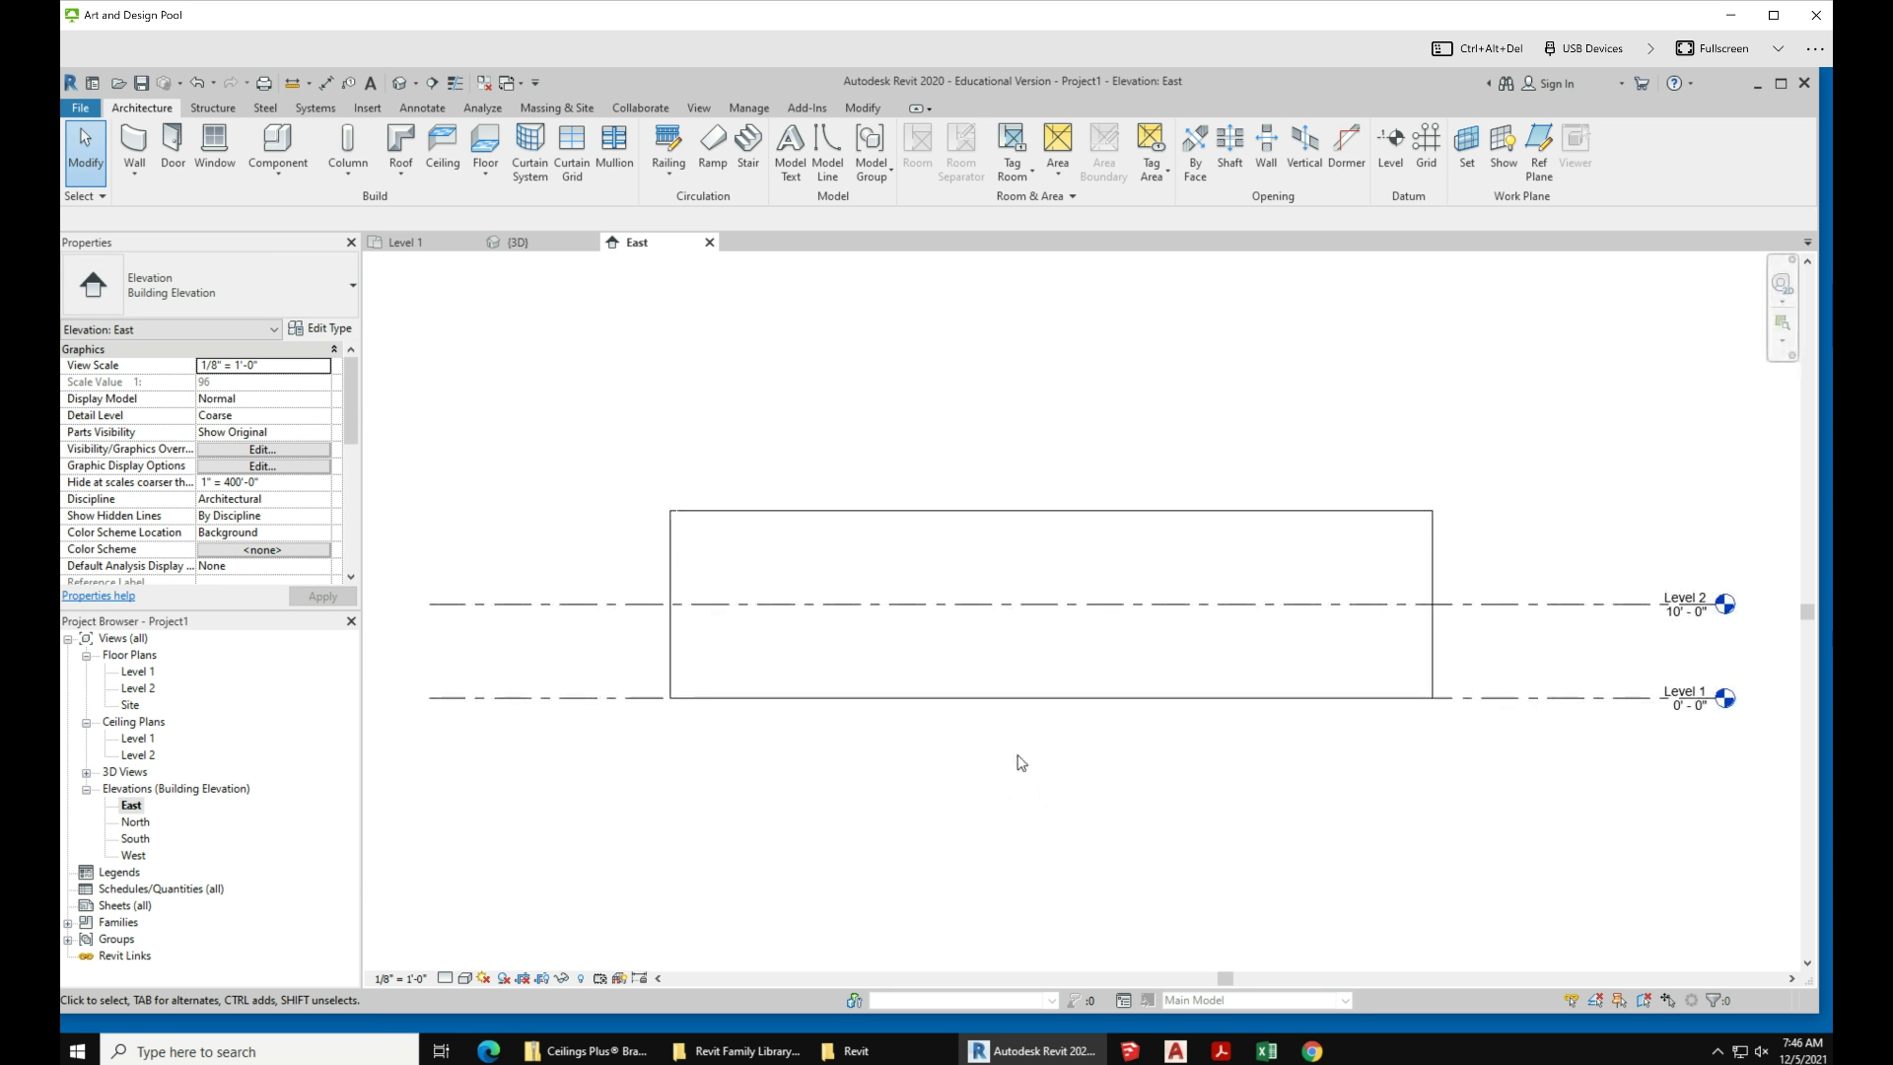
pyautogui.scroll(-2, 1003, 784)
pyautogui.scroll(2, 1331, 746)
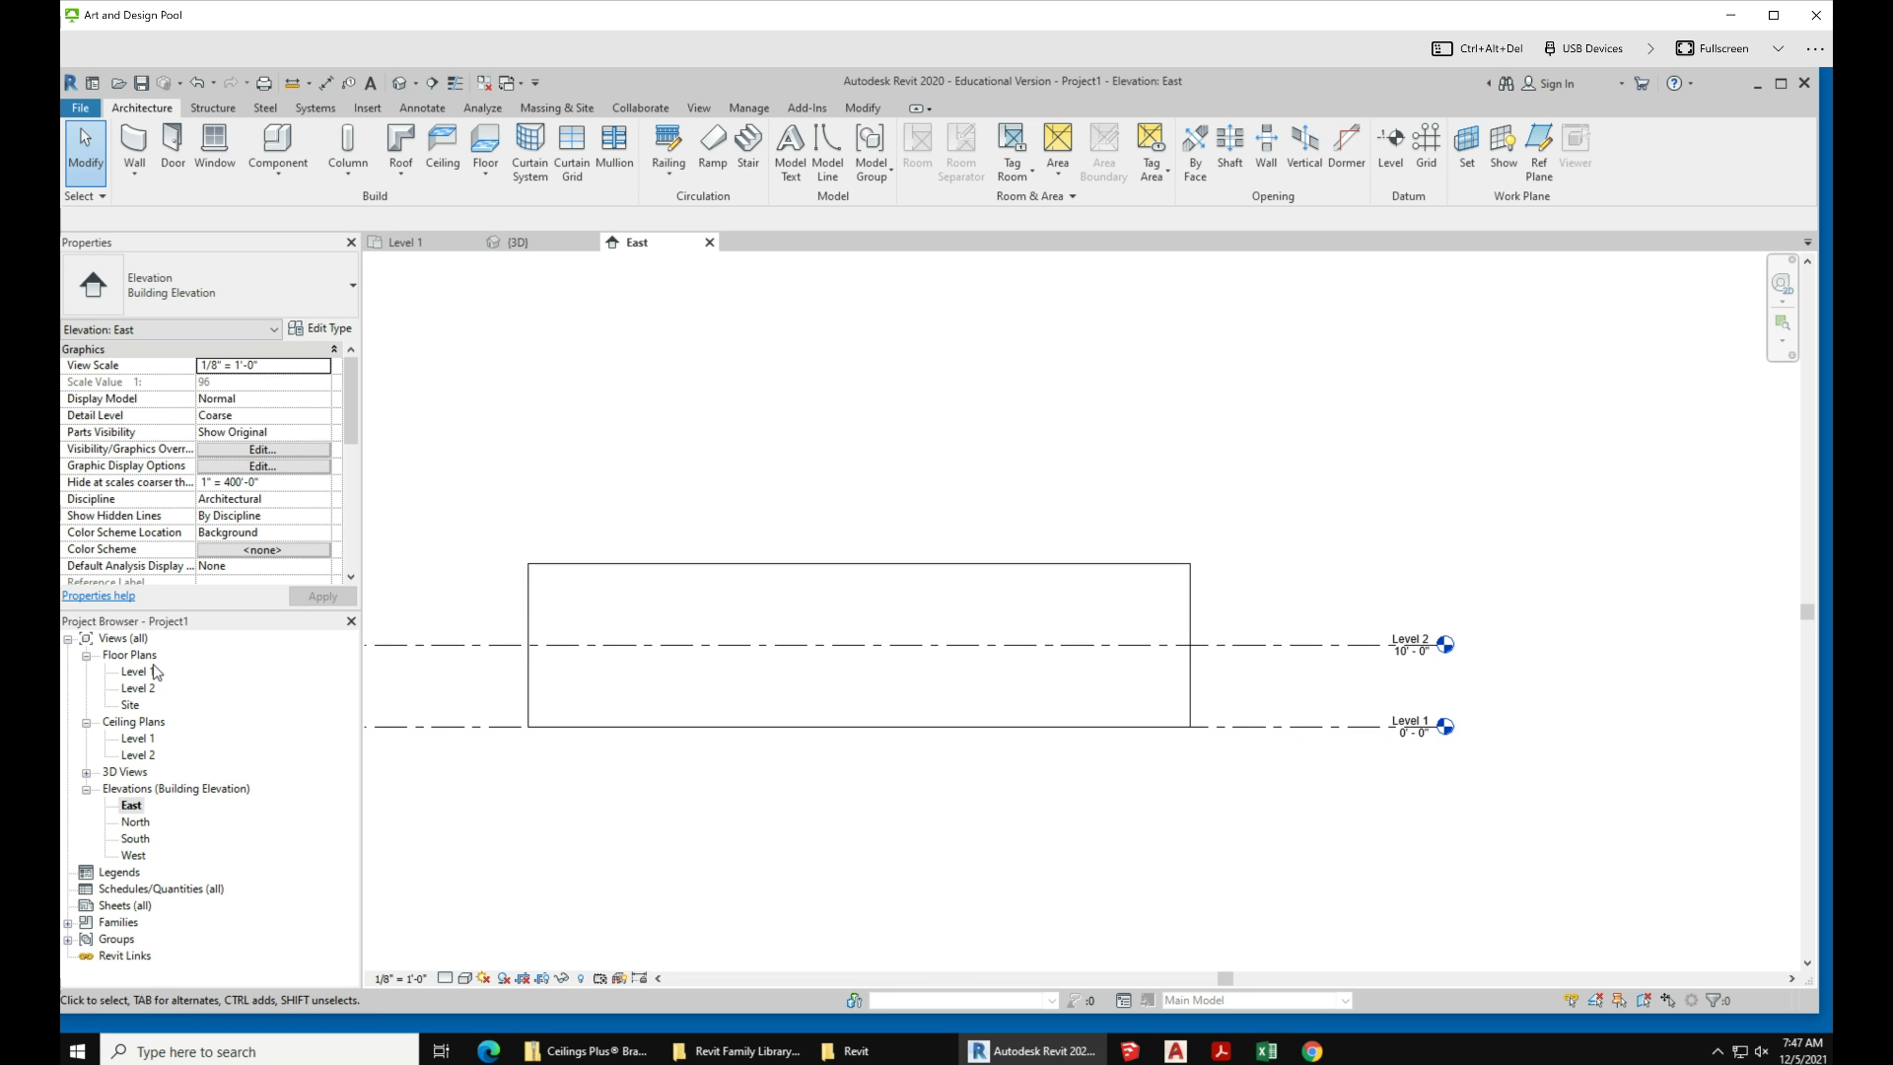
pyautogui.scroll(-2, 1324, 710)
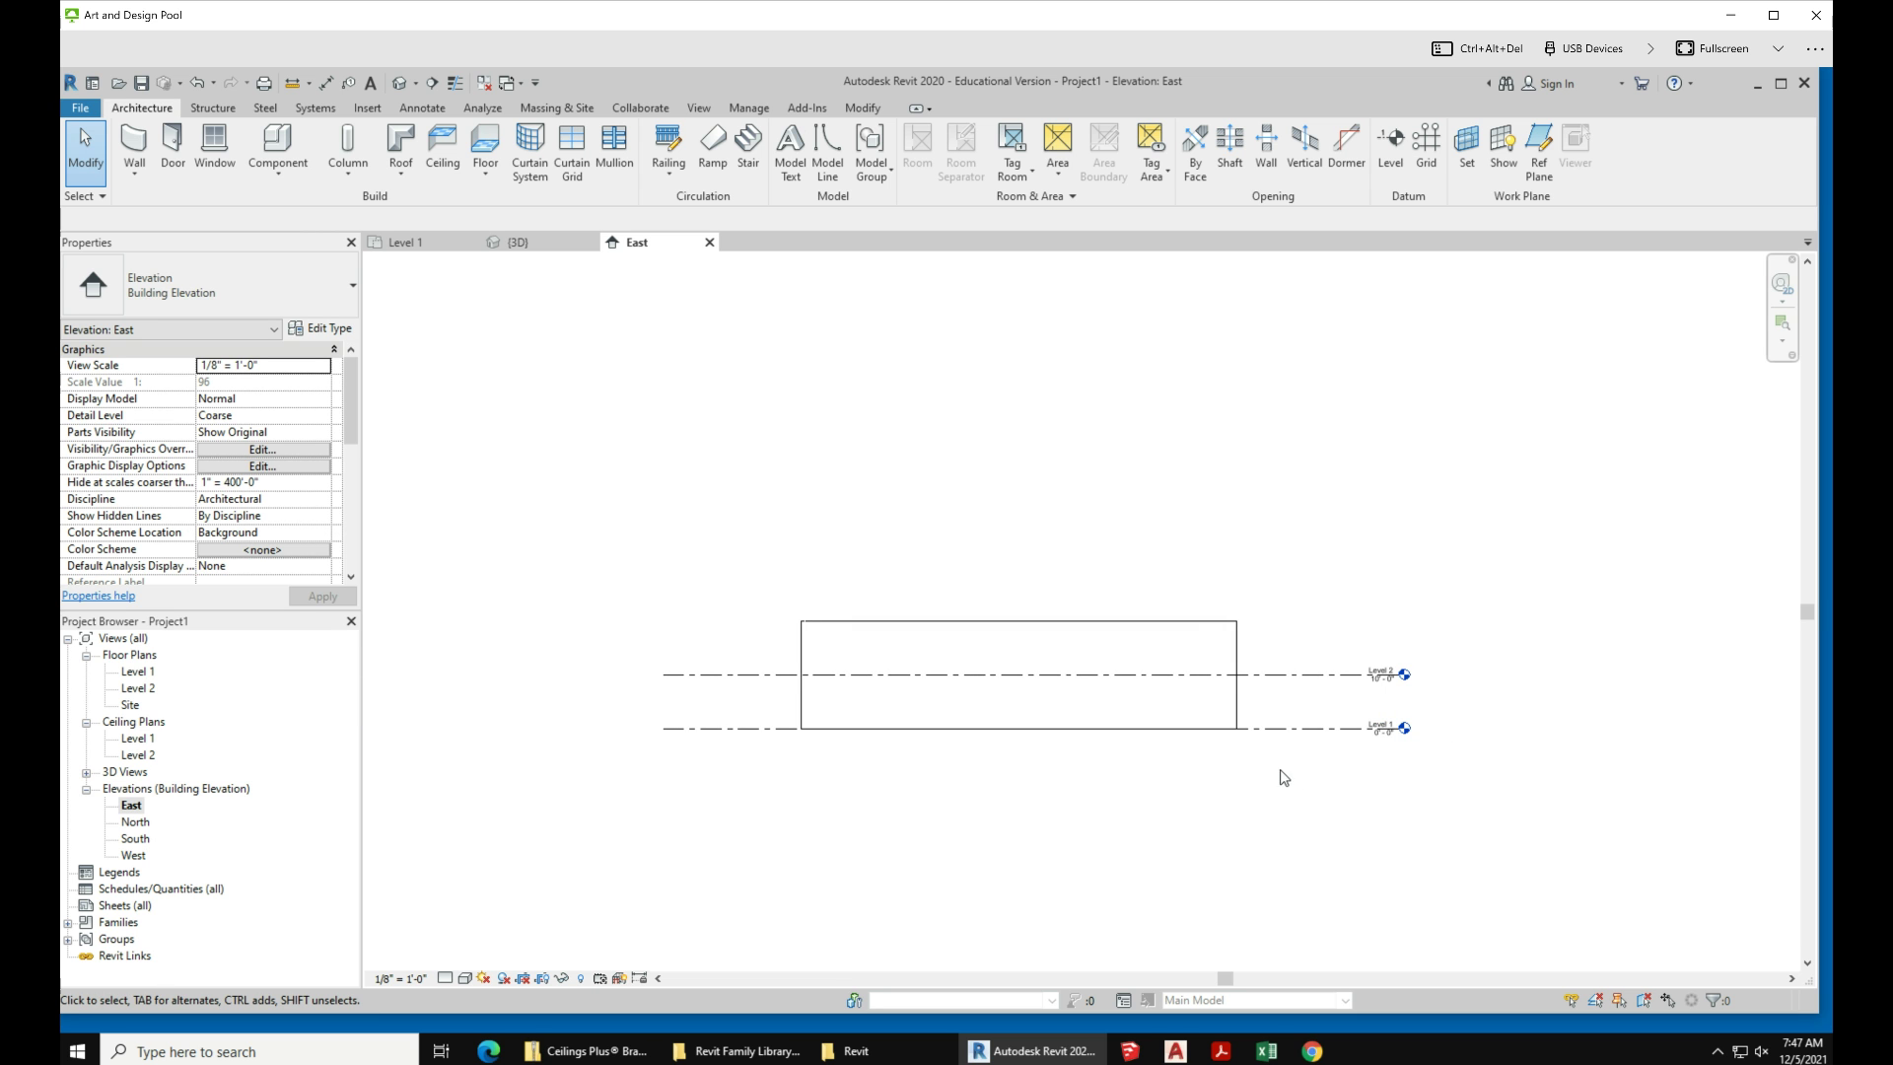
# Step: Open the Level 1 and Level 2 floor plans in turn and compare the wall outline on each
pyautogui.doubleClick(135, 673)
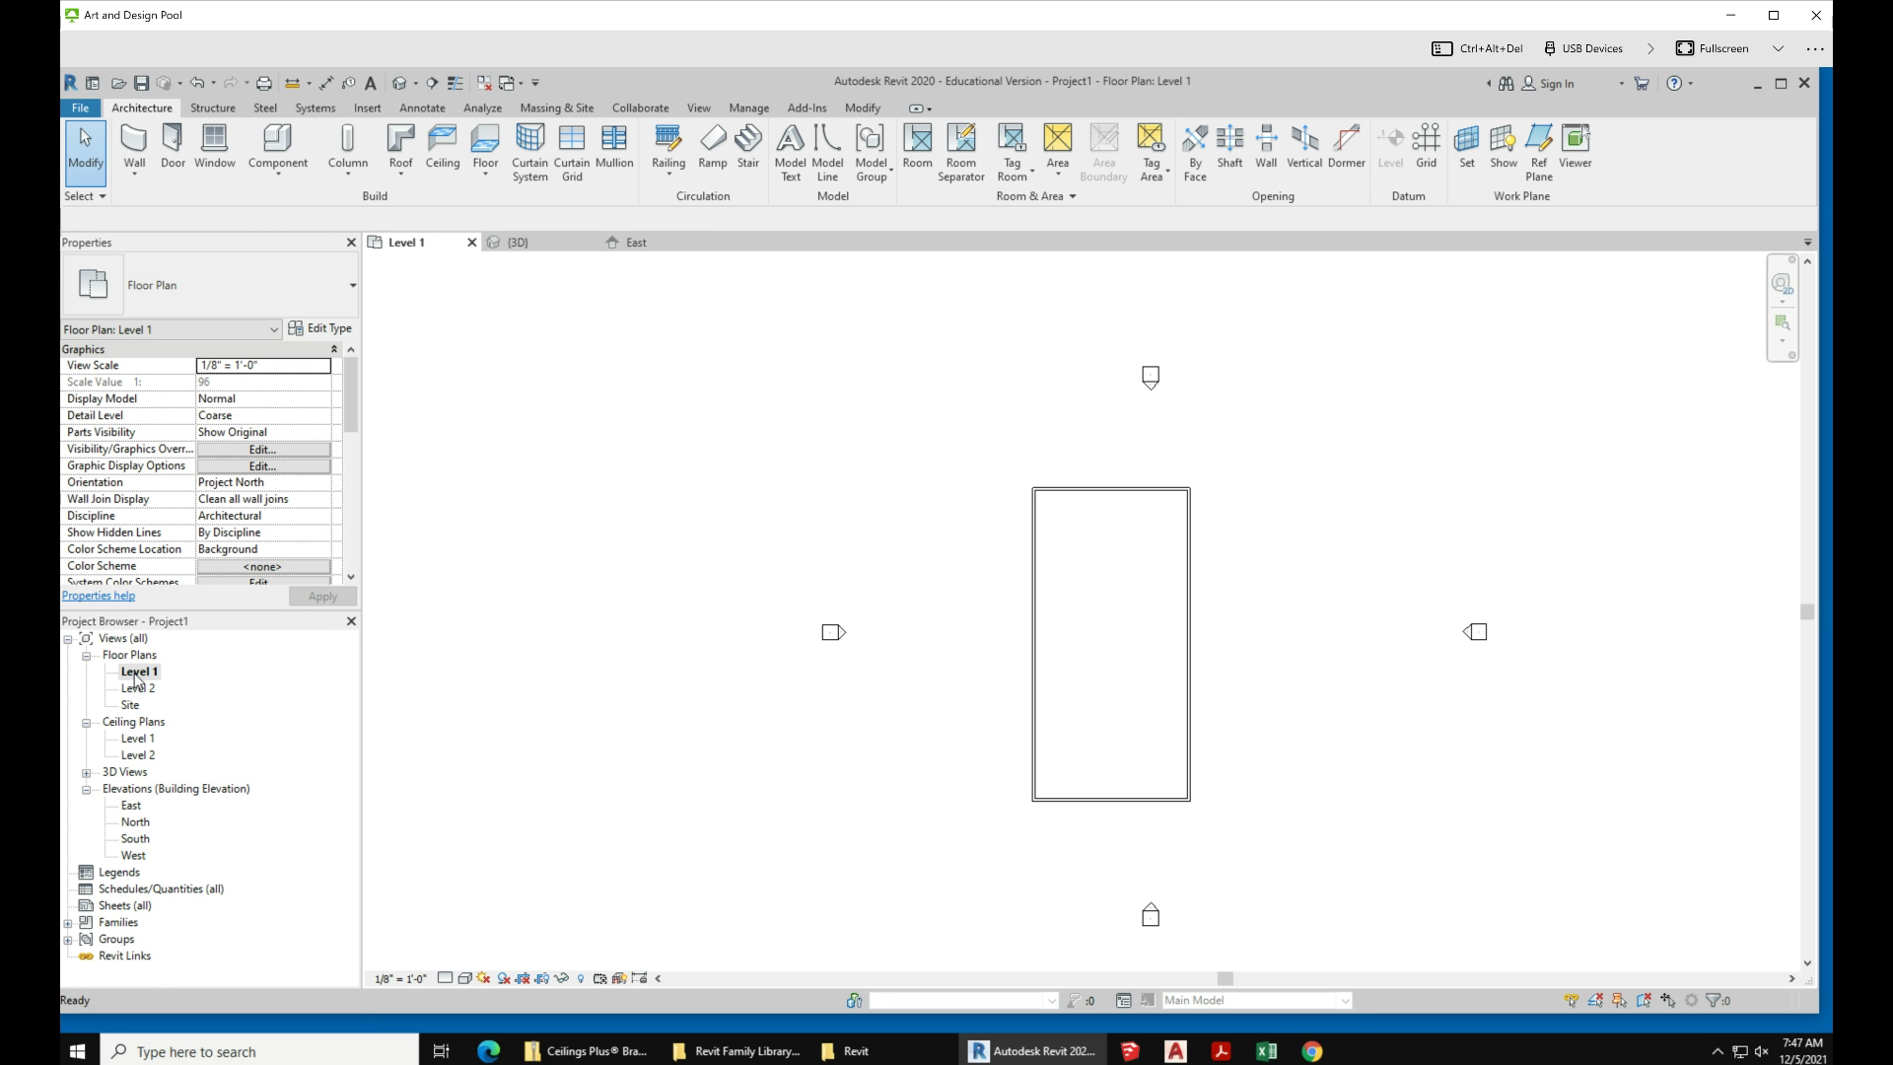
pyautogui.doubleClick(138, 688)
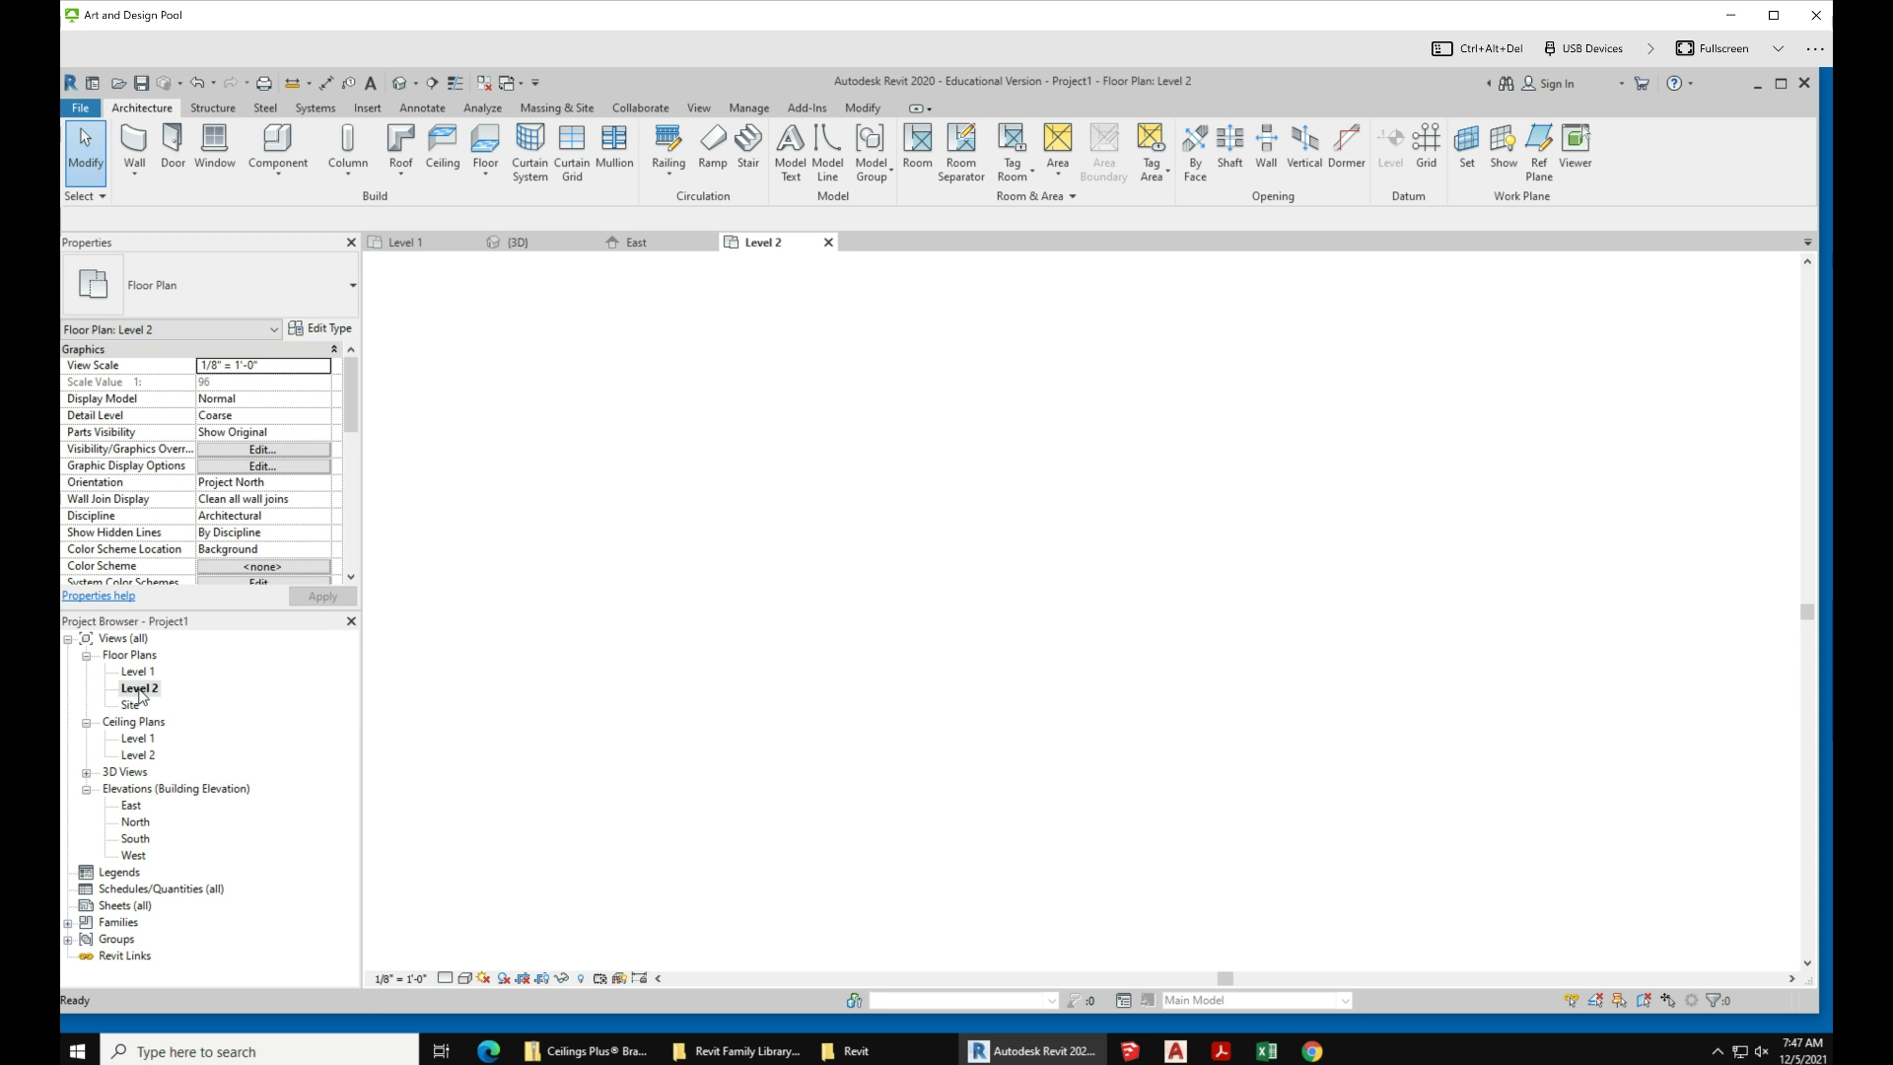
pyautogui.scroll(2, 1043, 819)
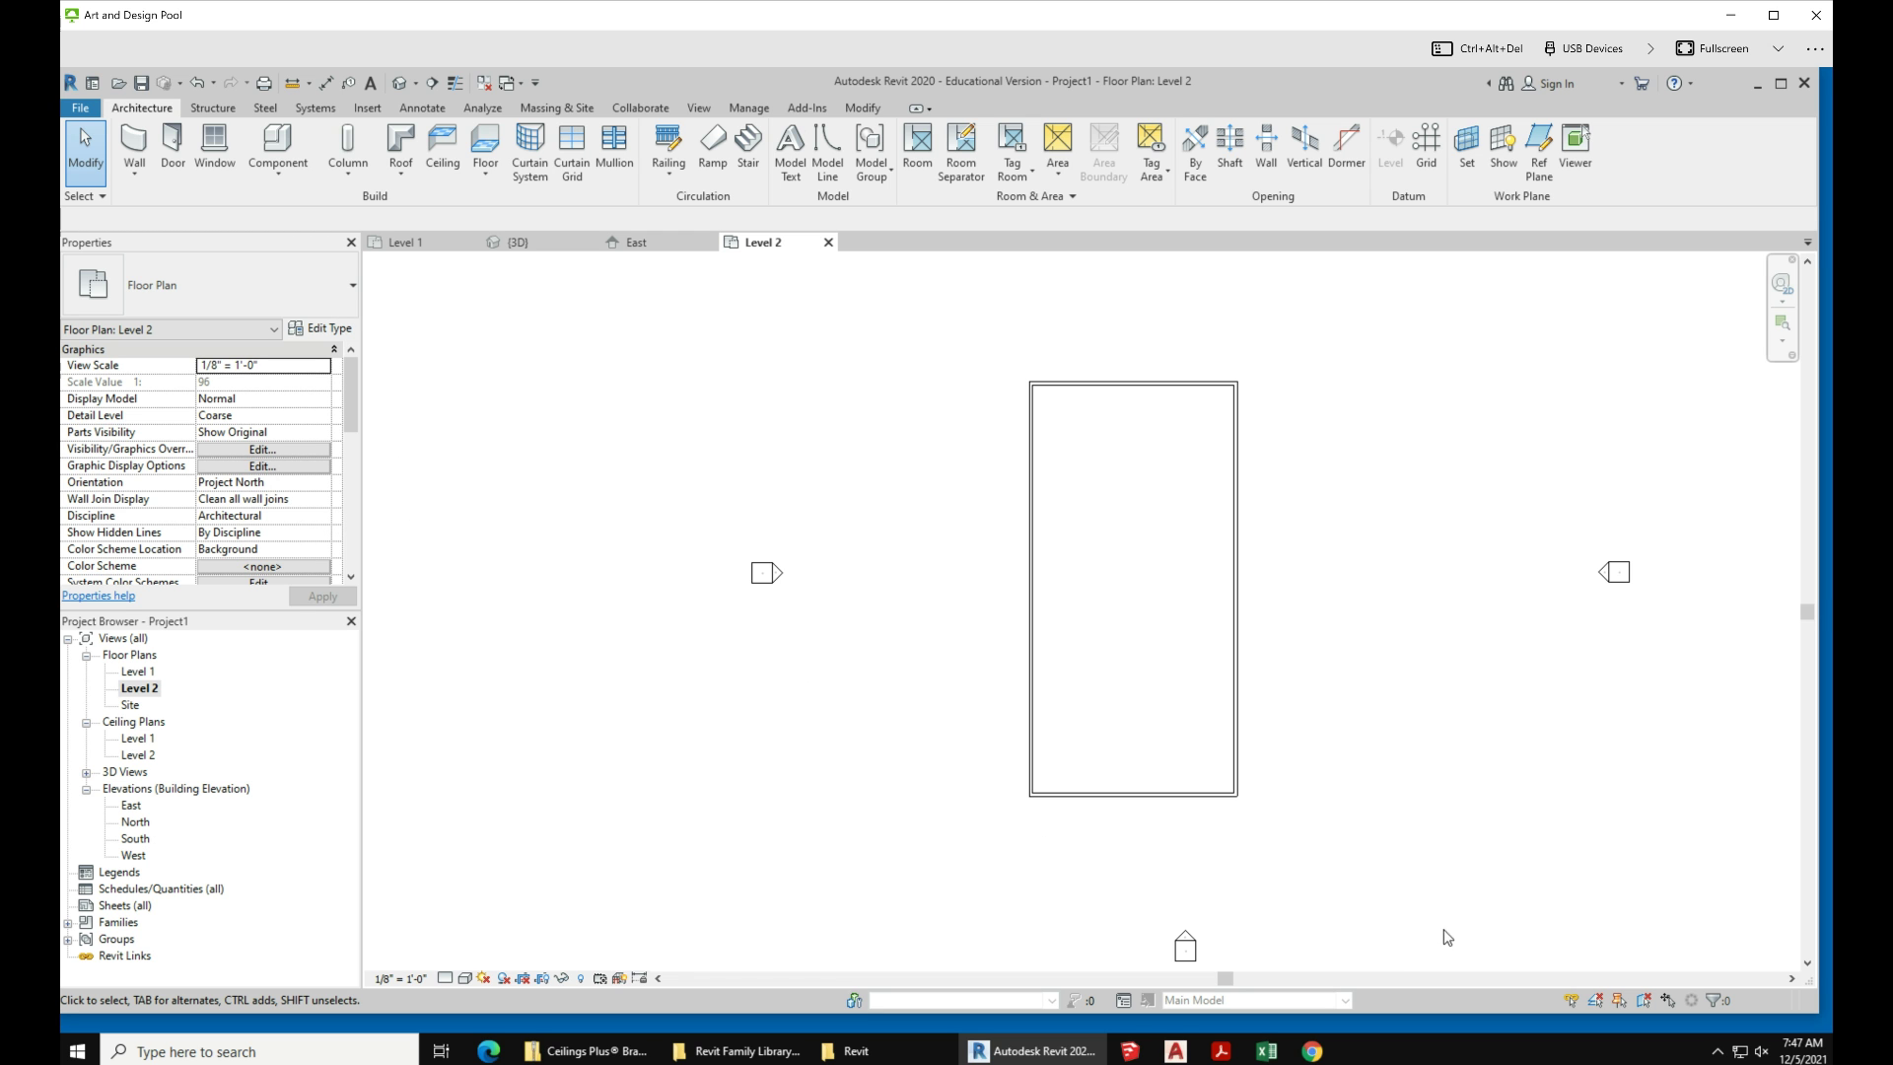
pyautogui.scroll(-2, 1134, 867)
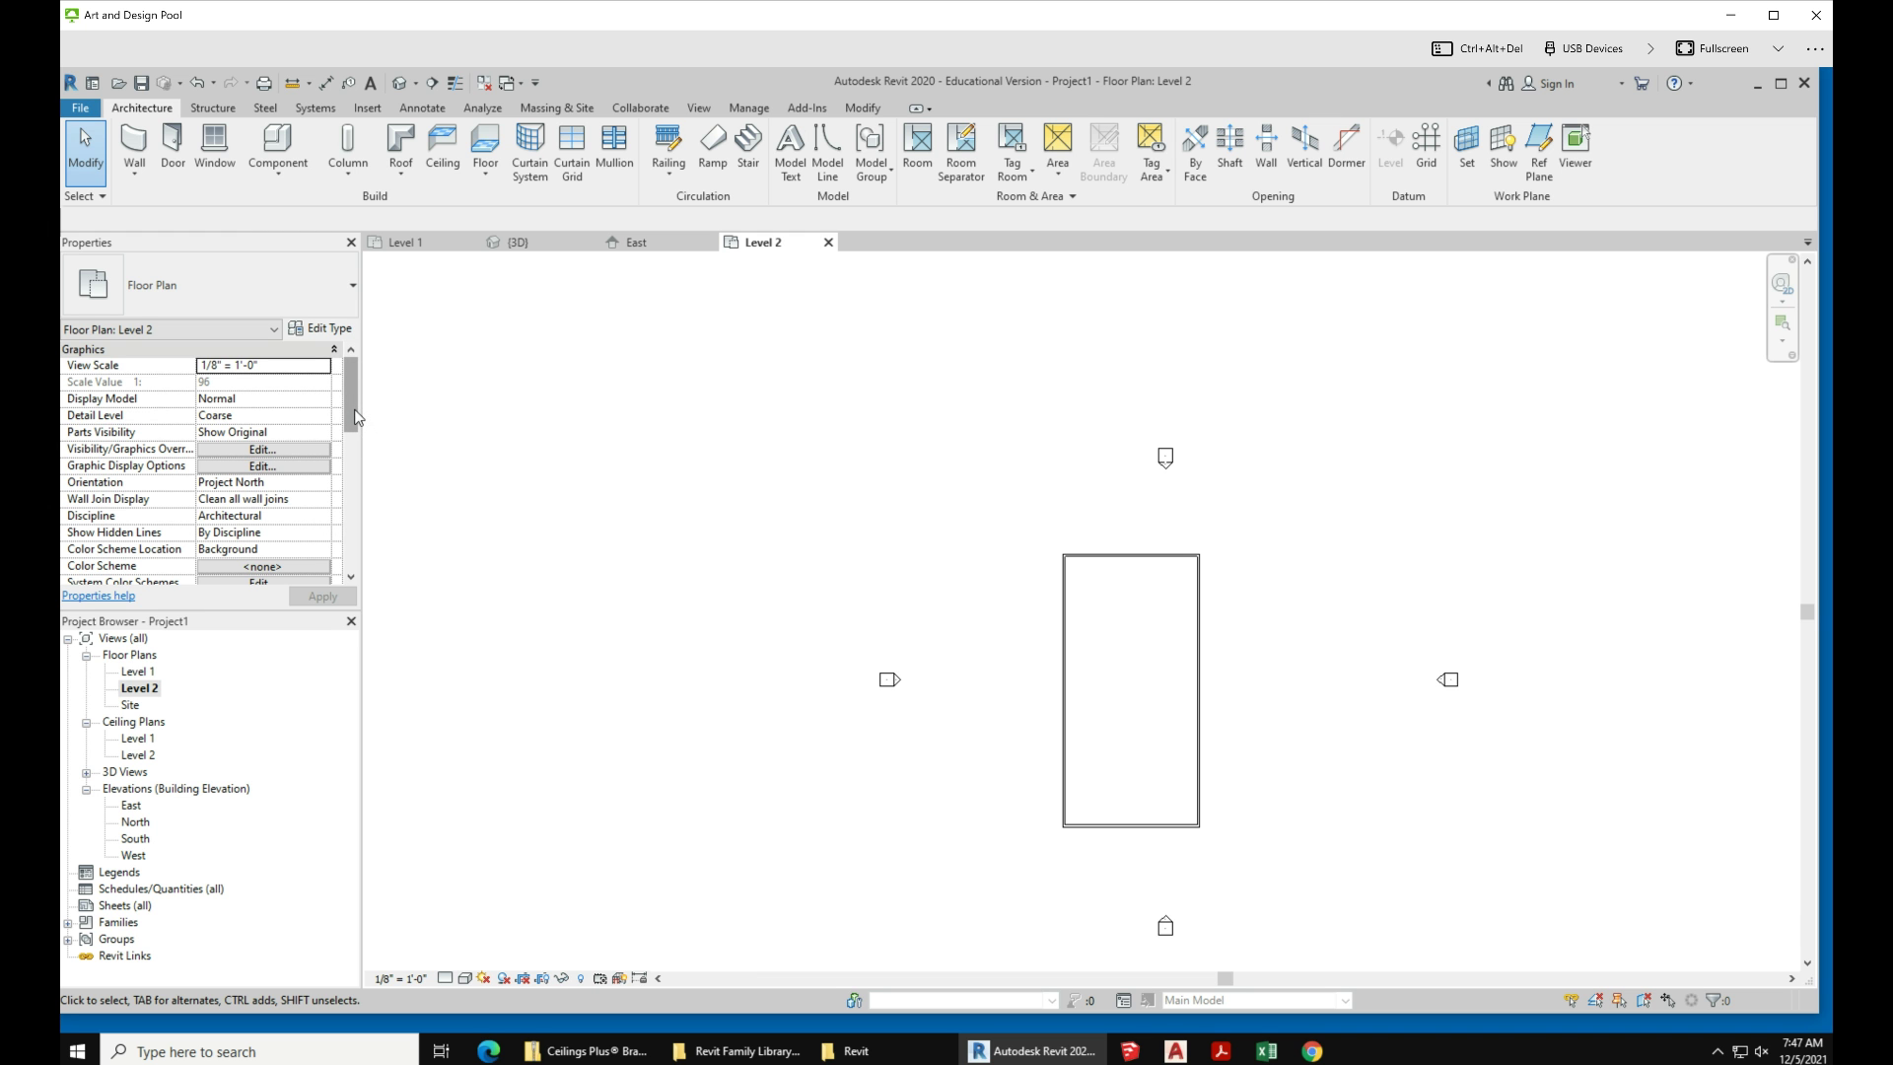
pyautogui.scroll(-5, 357, 424)
pyautogui.scroll(4, 360, 473)
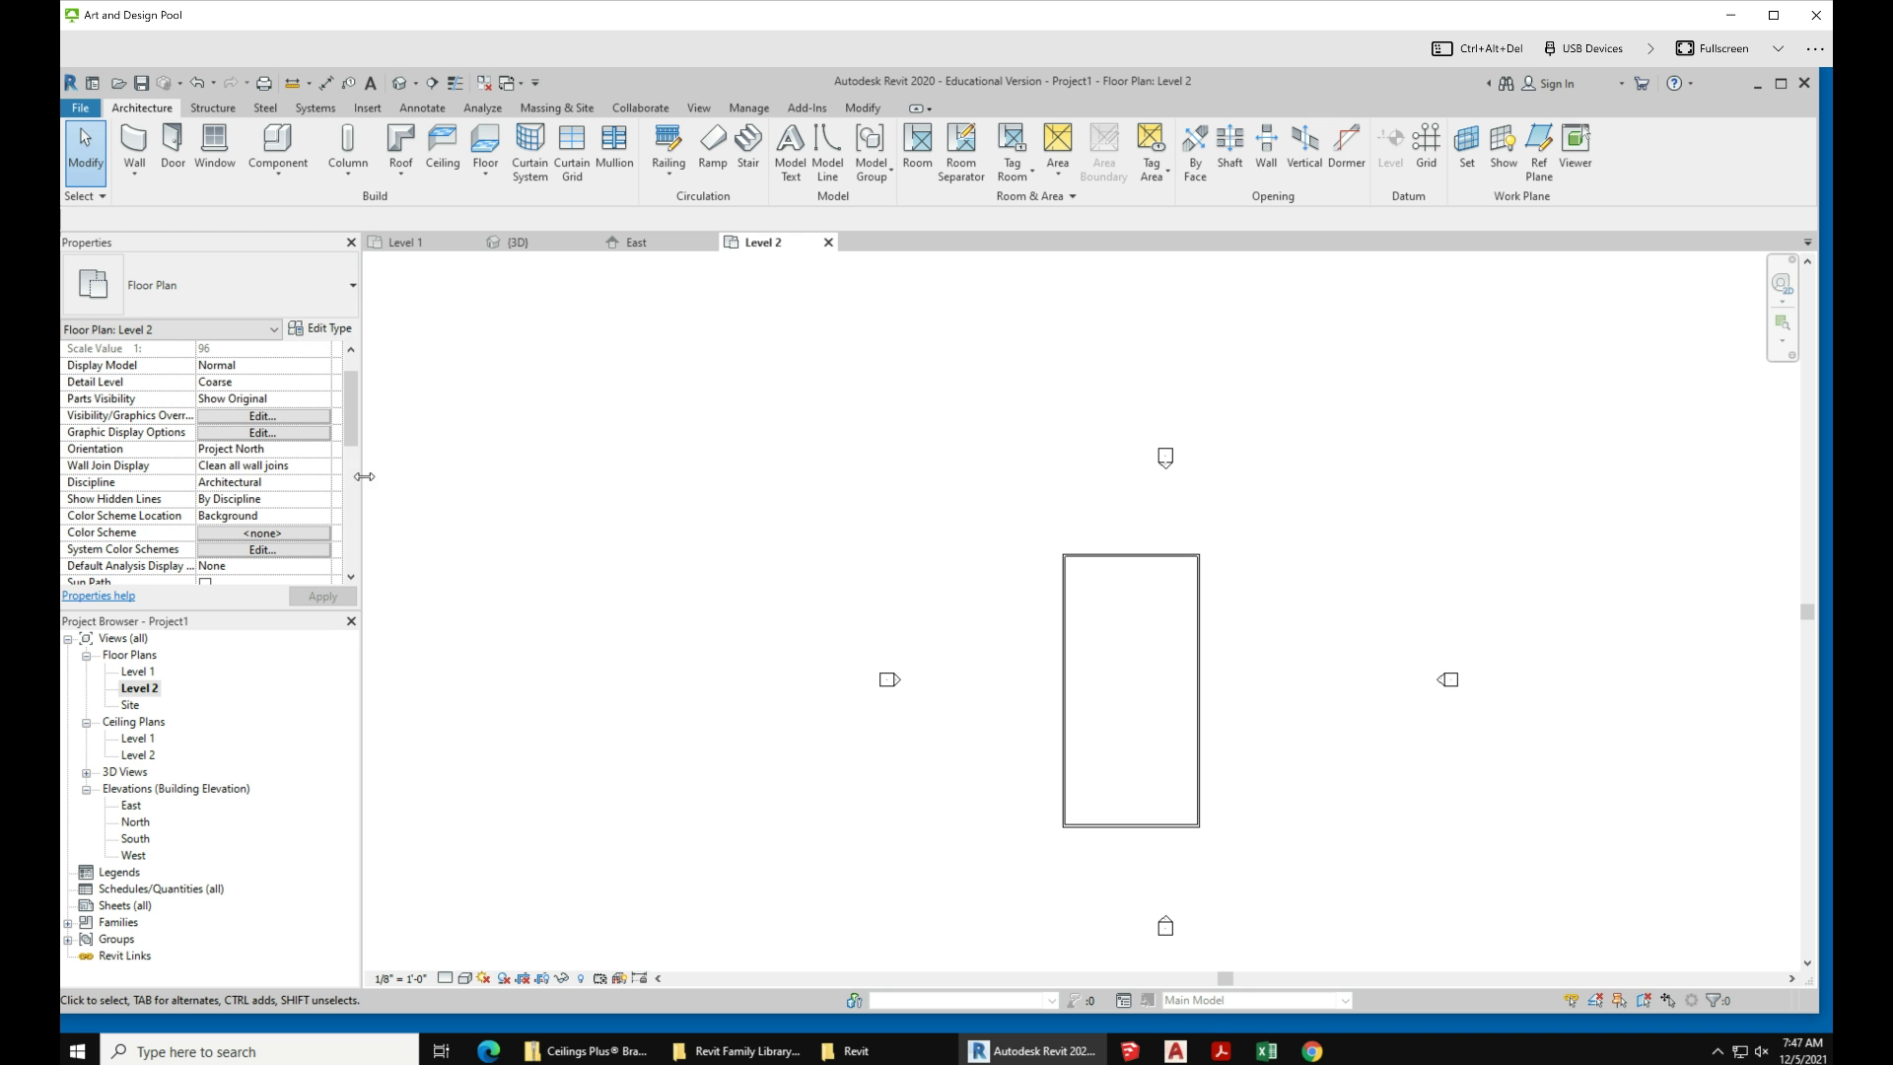
pyautogui.scroll(2, 1197, 801)
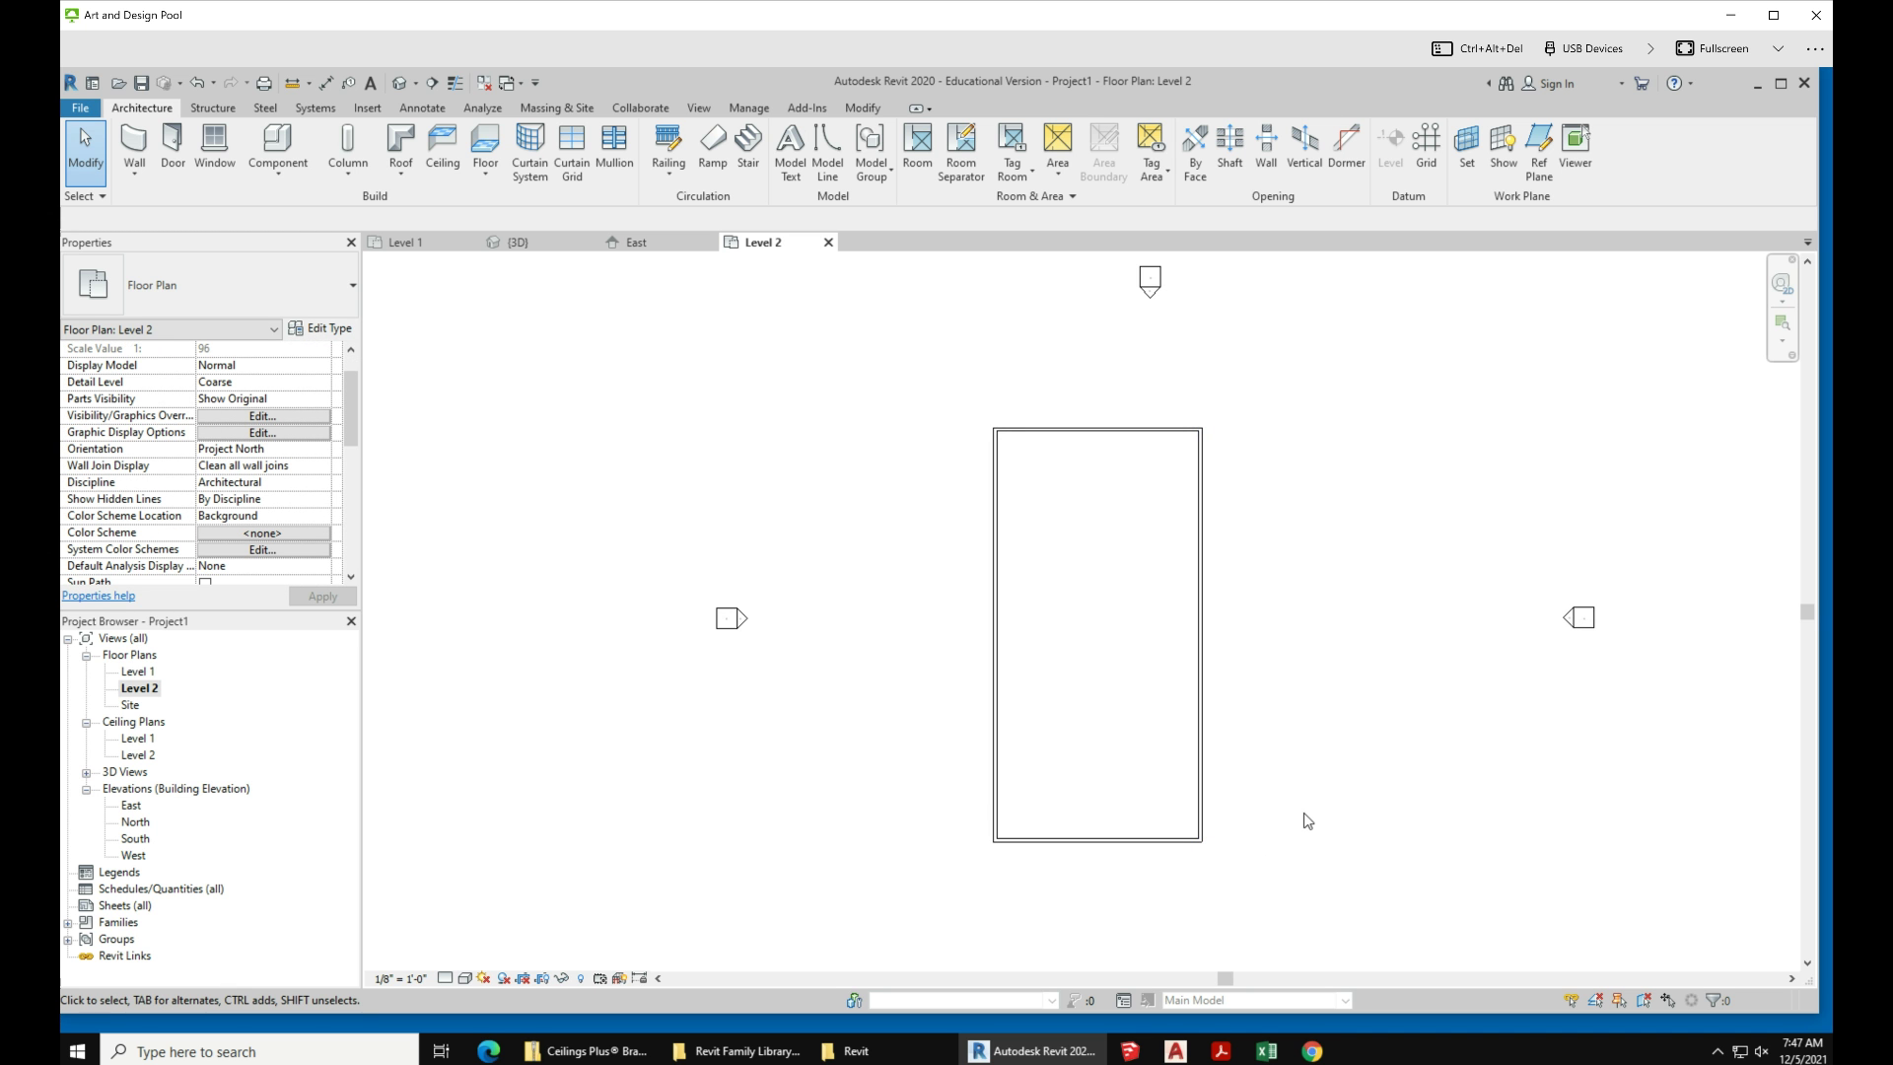
# Step: Return to the Level 1 floor plan
pyautogui.doubleClick(137, 673)
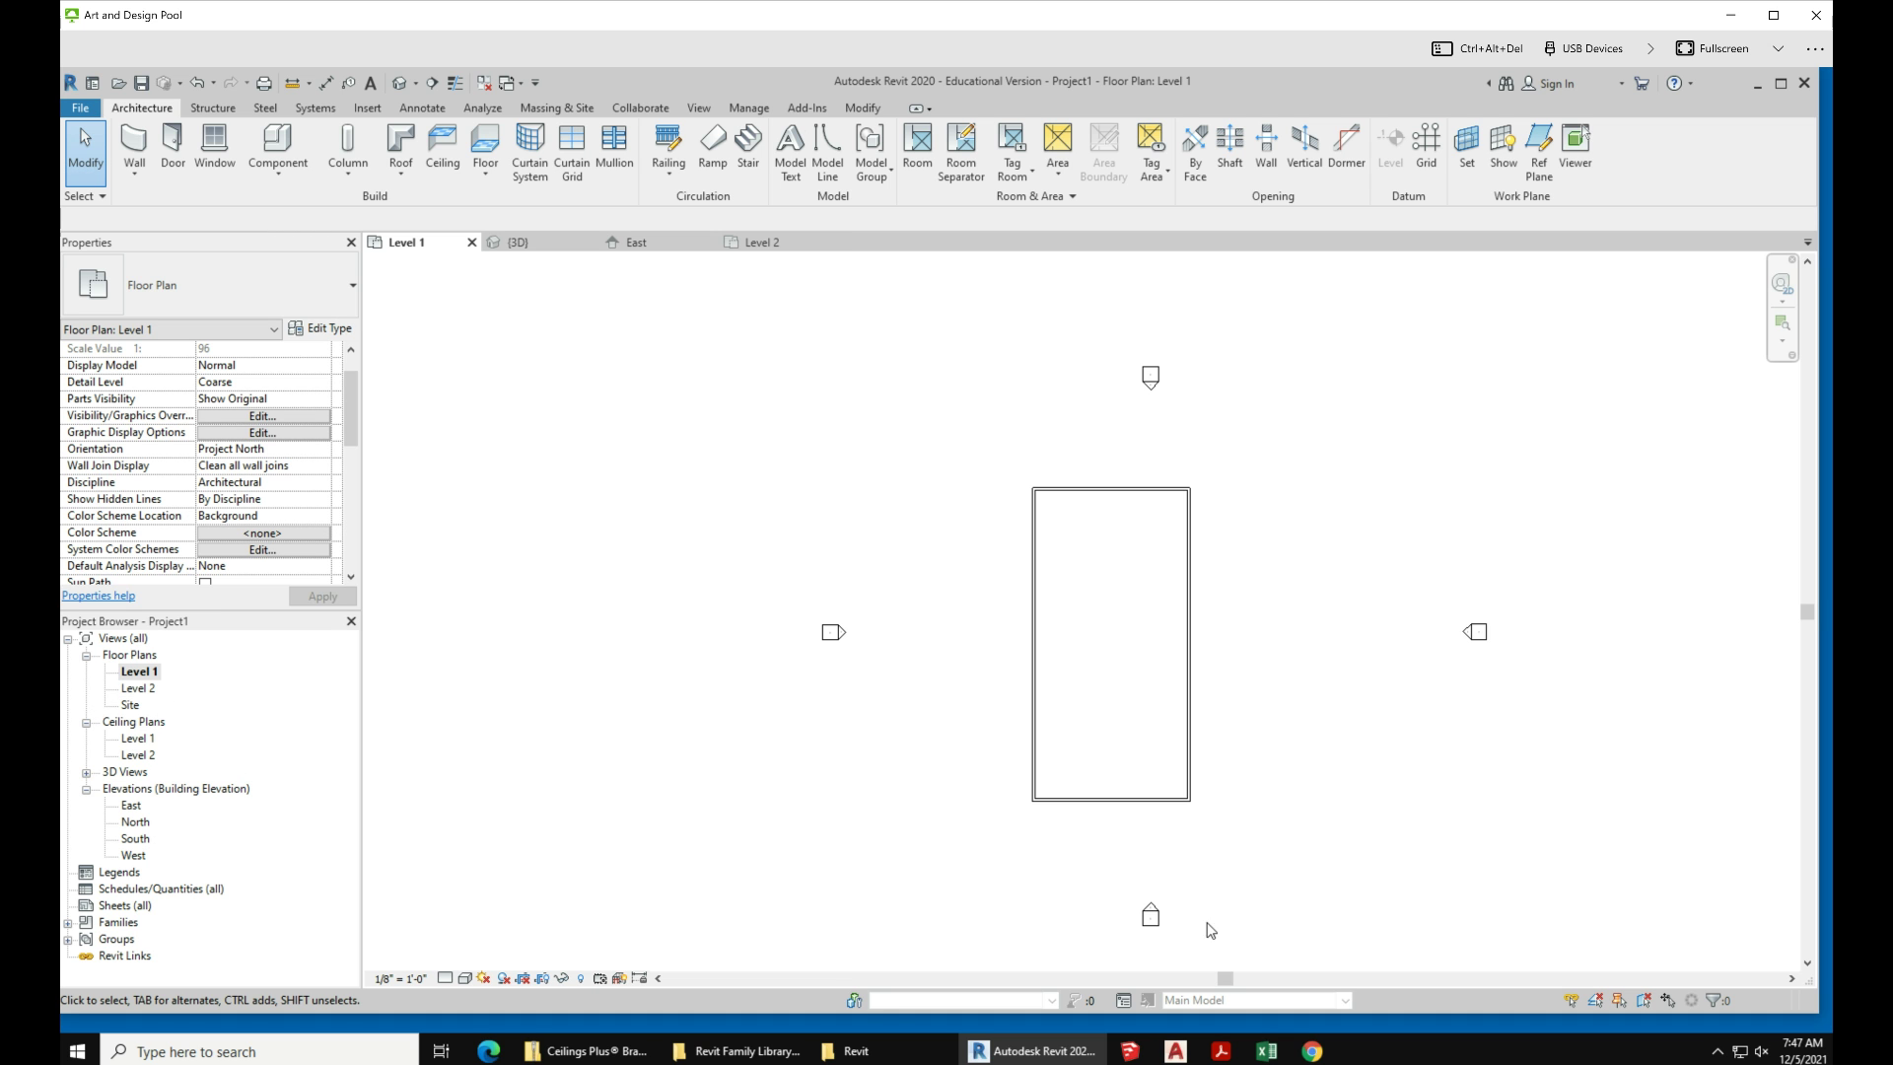
pyautogui.click(145, 673)
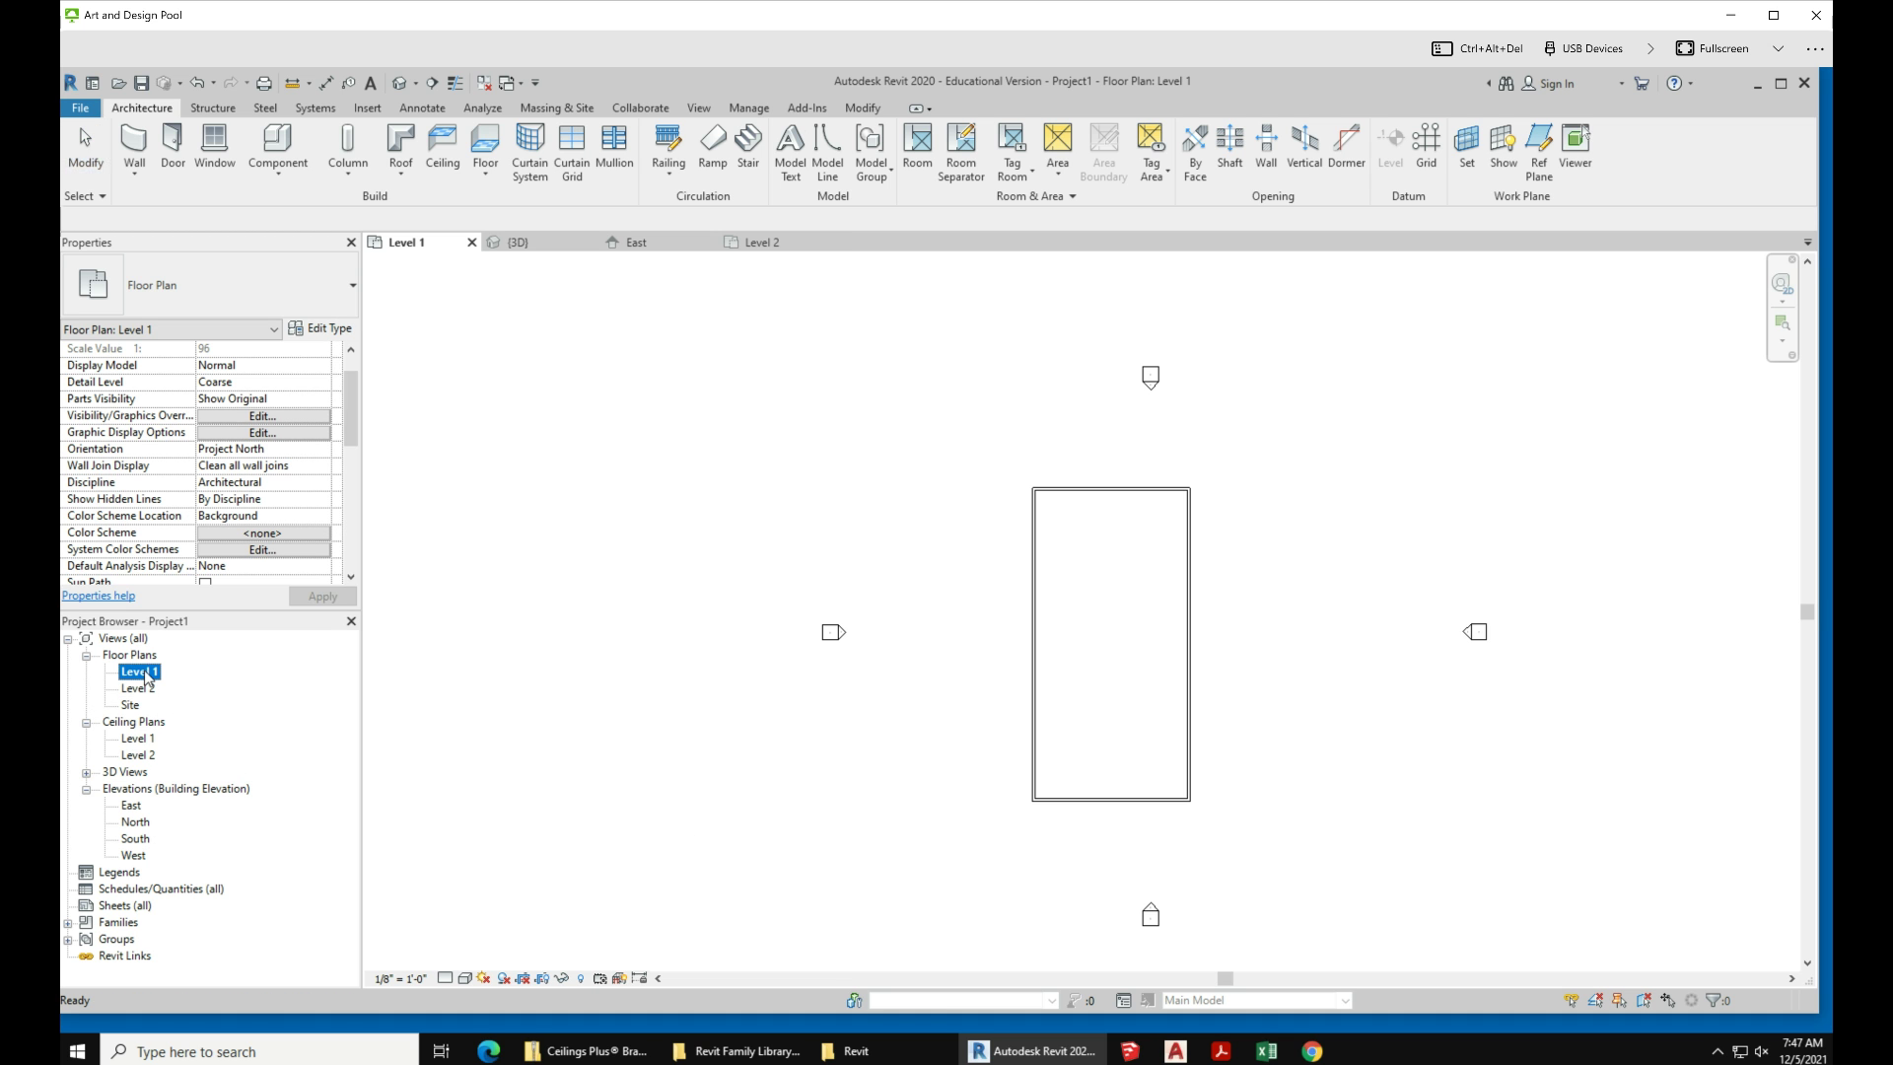
pyautogui.scroll(-1, 1166, 853)
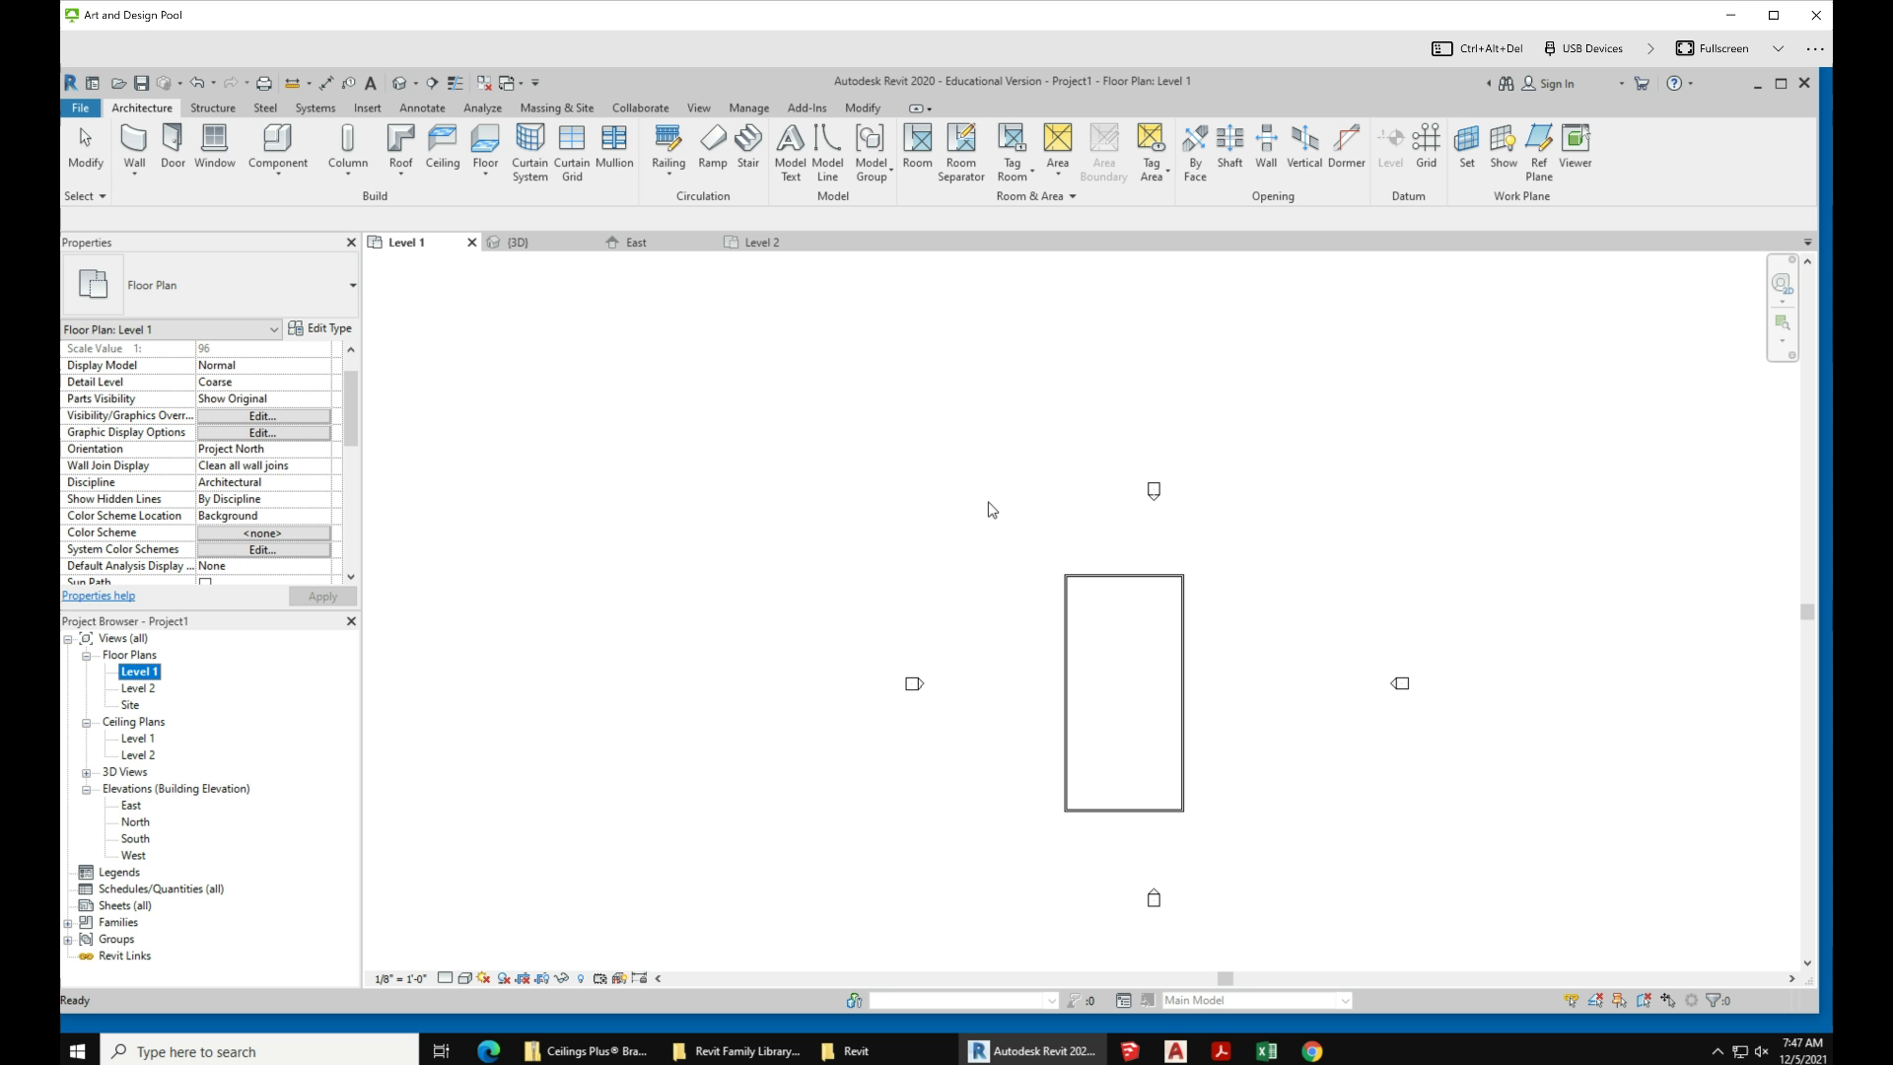
# Step: Create a Generic - 12" floor on Level 1 with a rectangular boundary spanning opposite outer corners of the wall enclosure
pyautogui.click(483, 145)
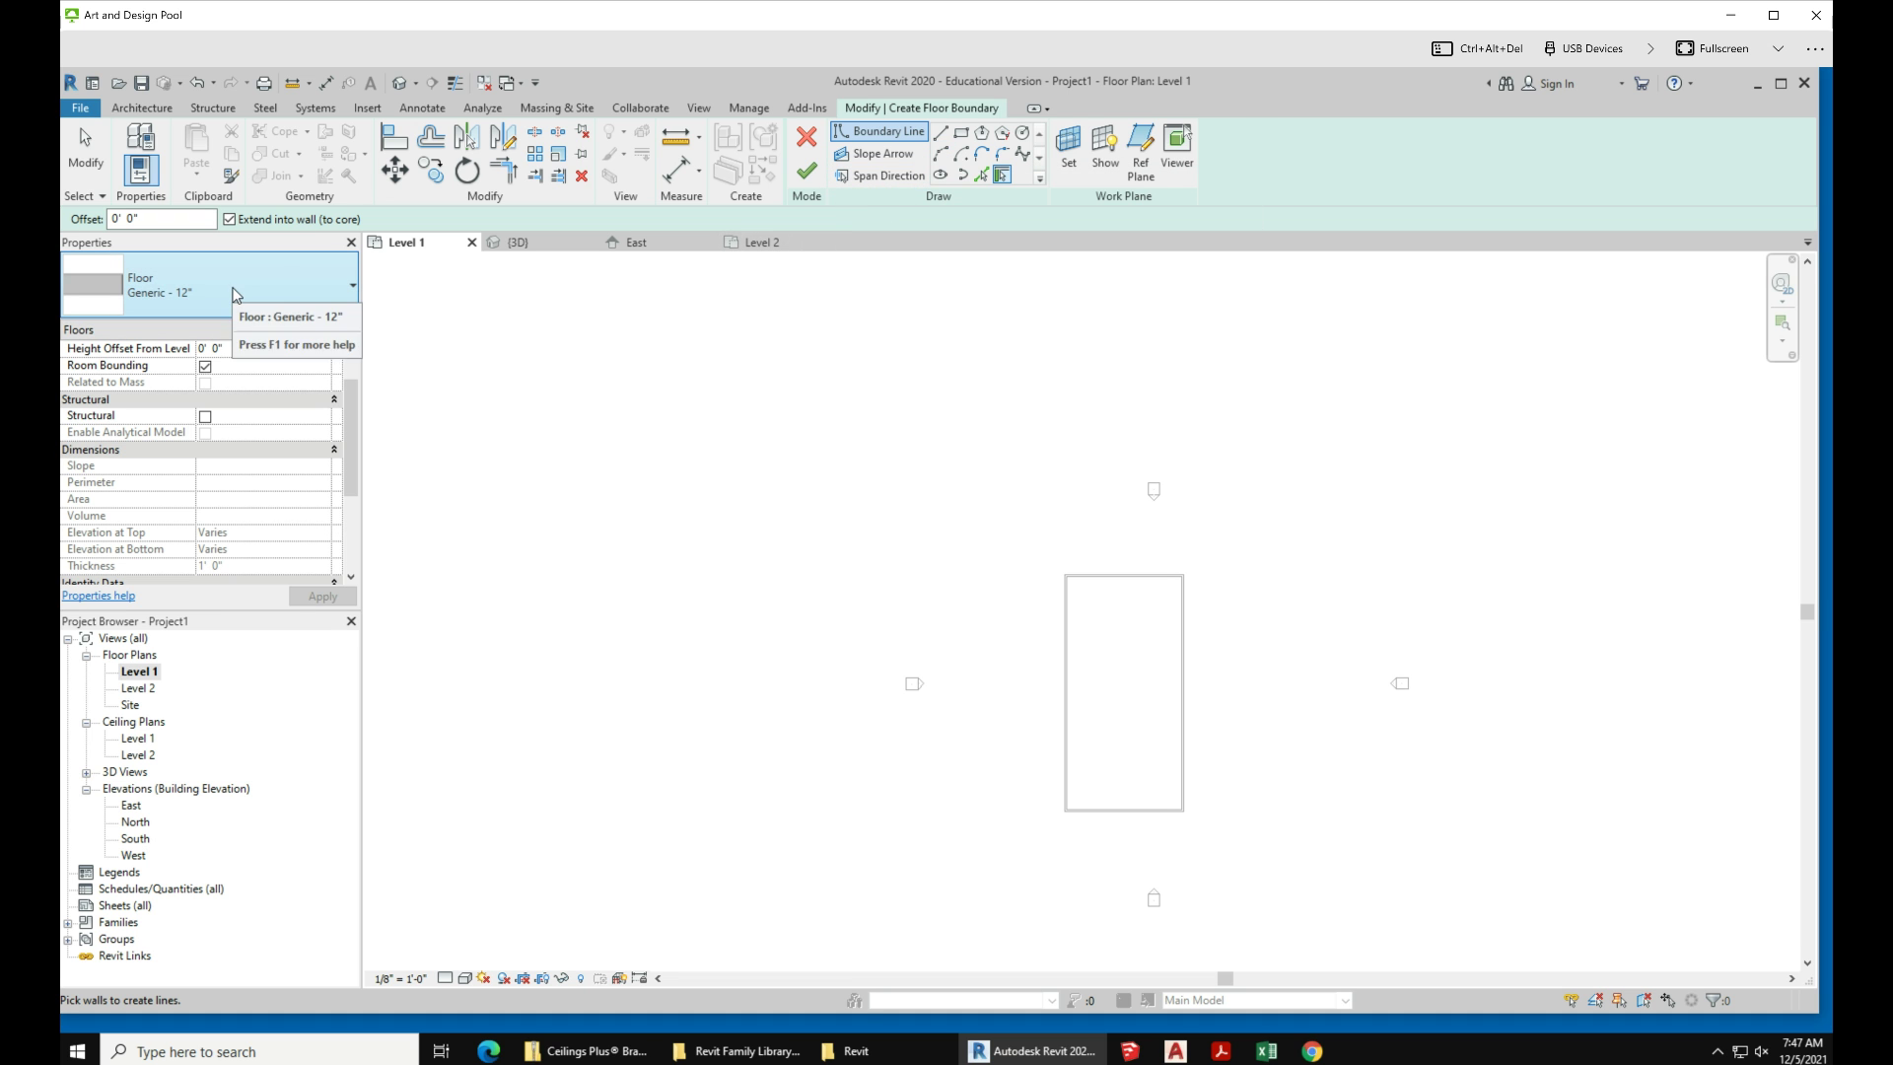
pyautogui.click(964, 138)
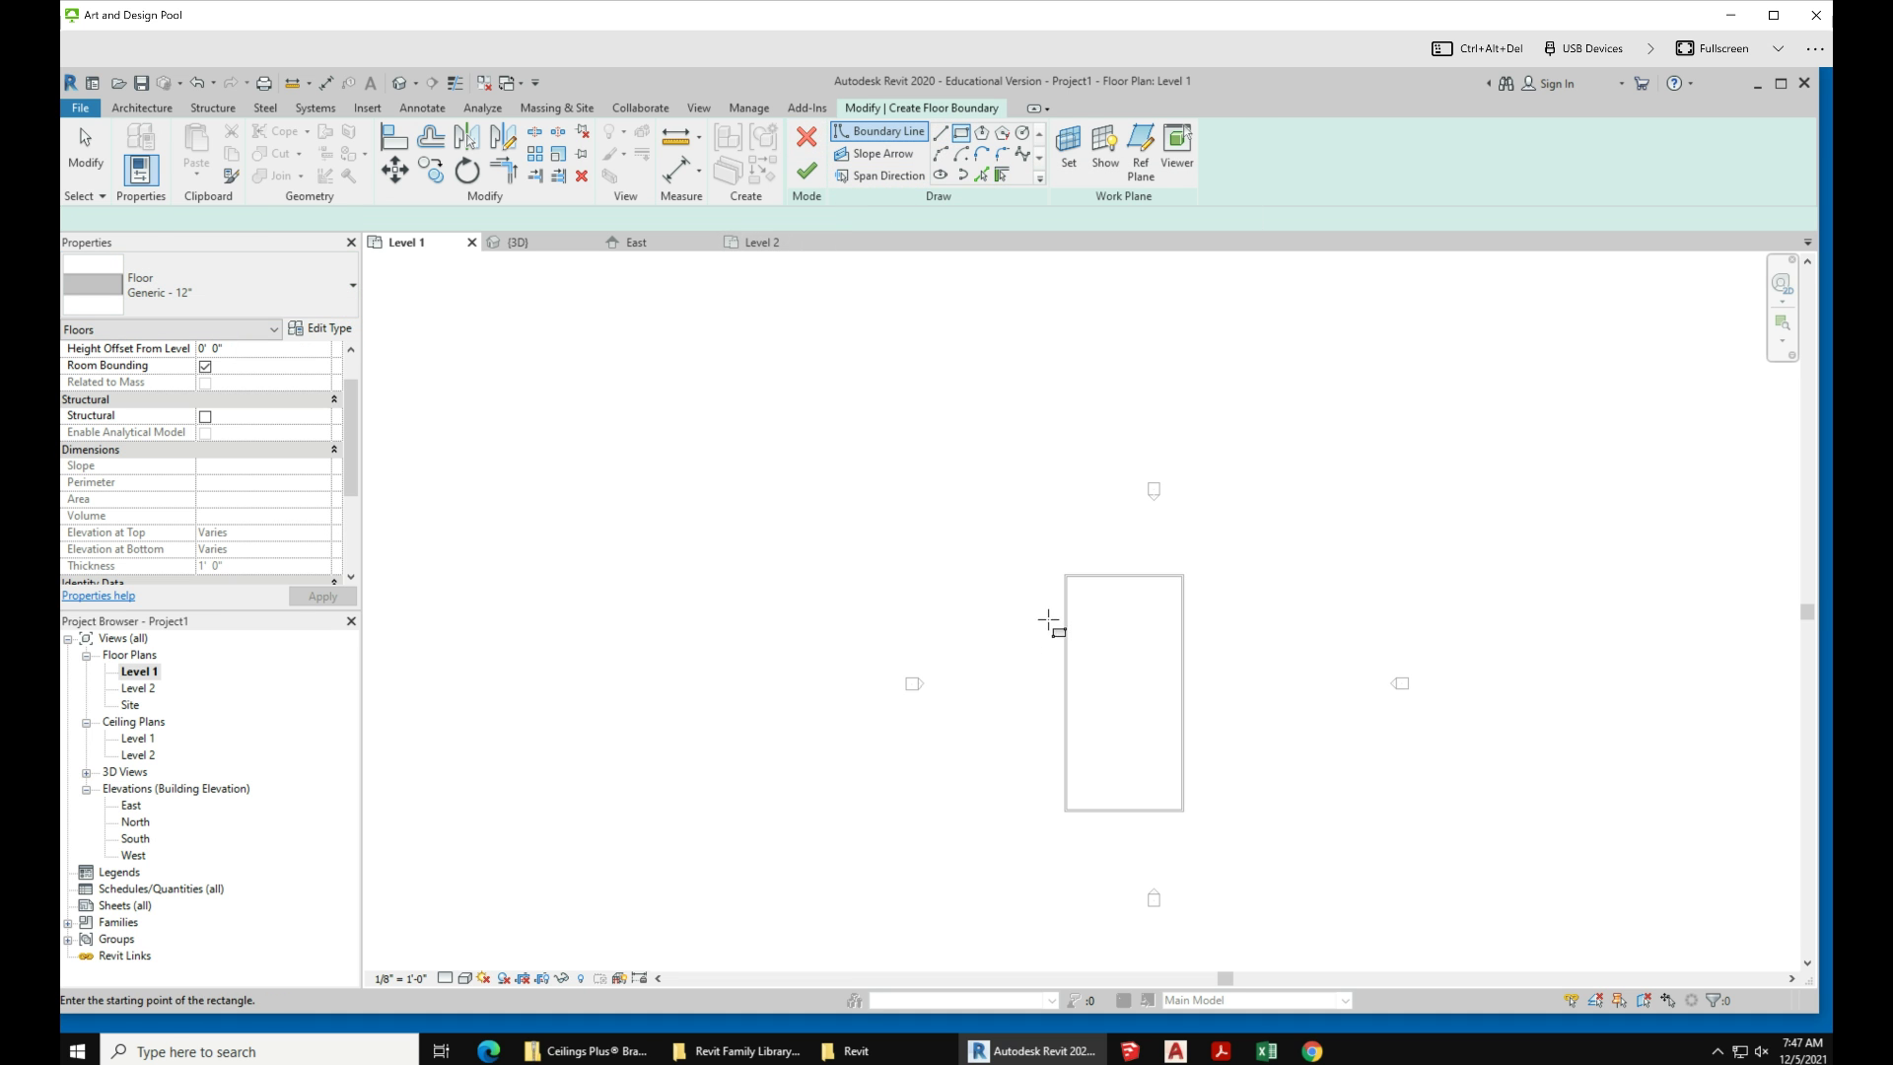
pyautogui.scroll(2, 1047, 623)
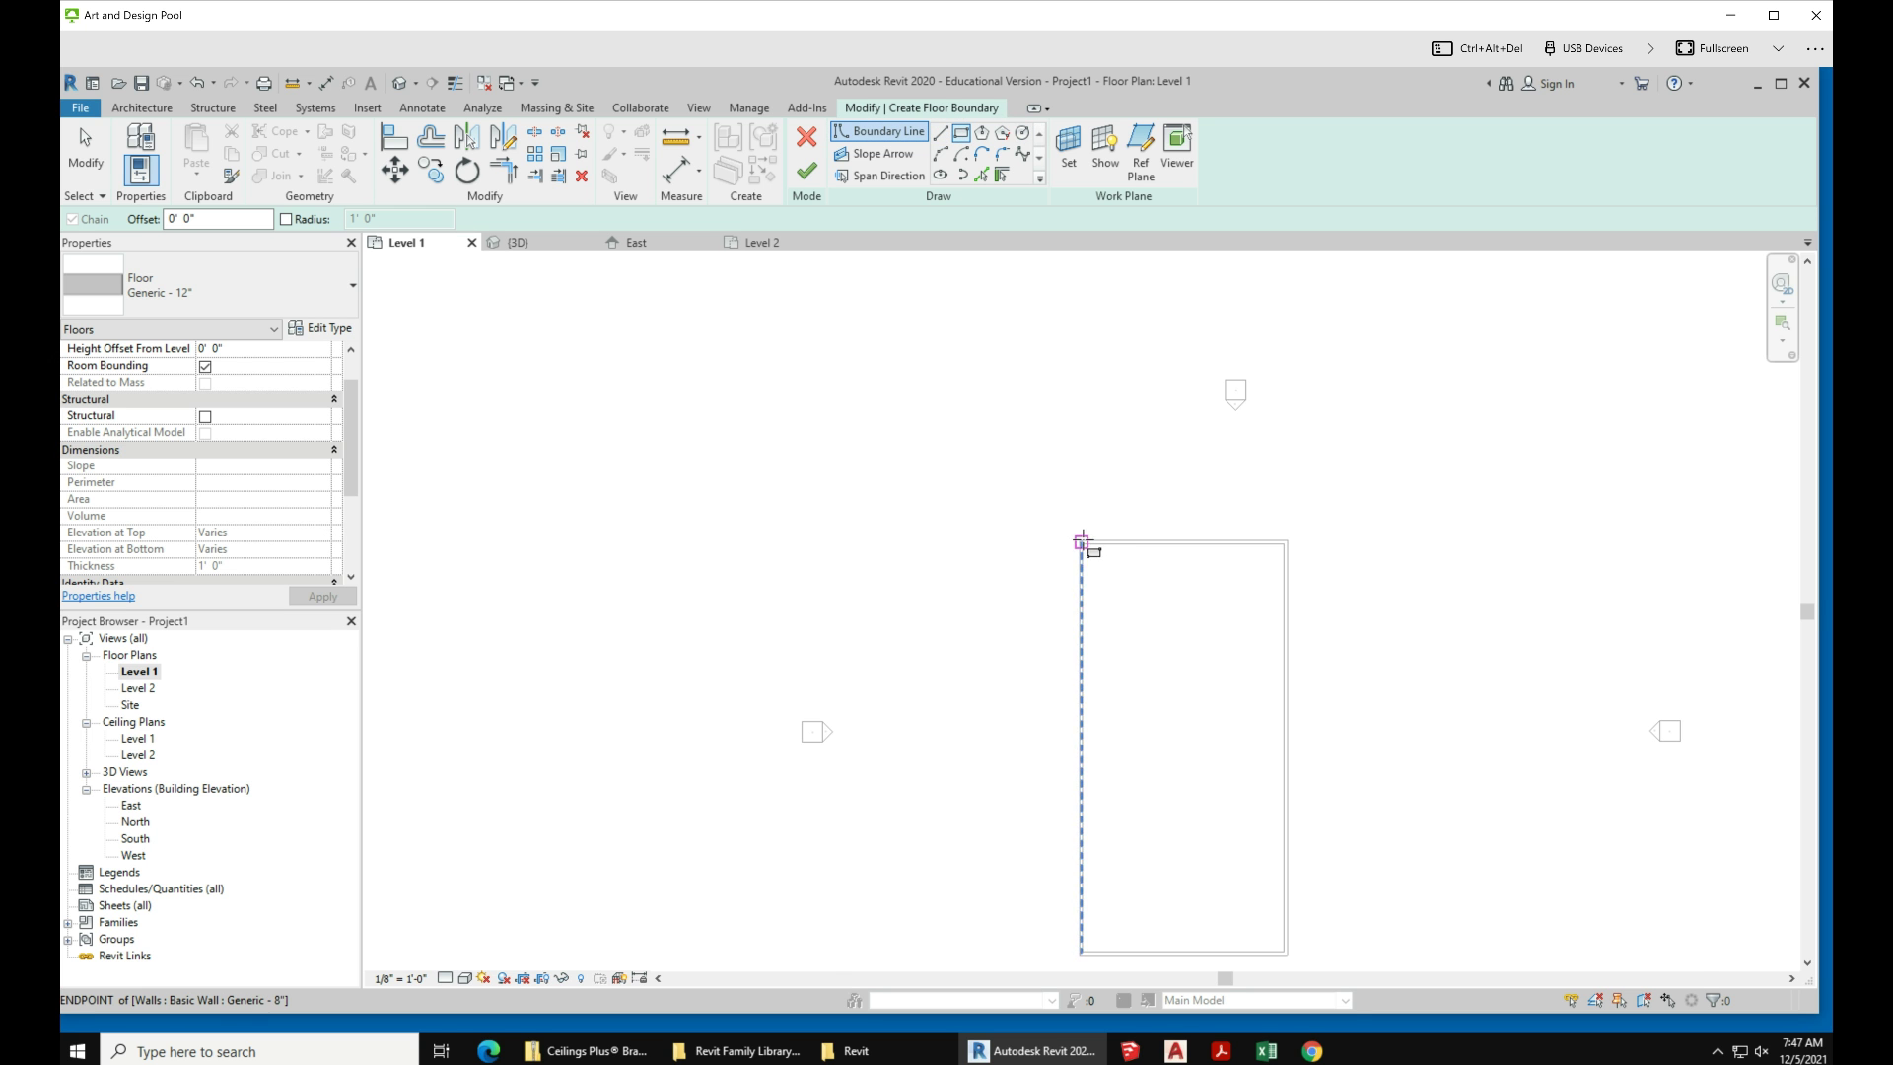
pyautogui.scroll(3, 1081, 542)
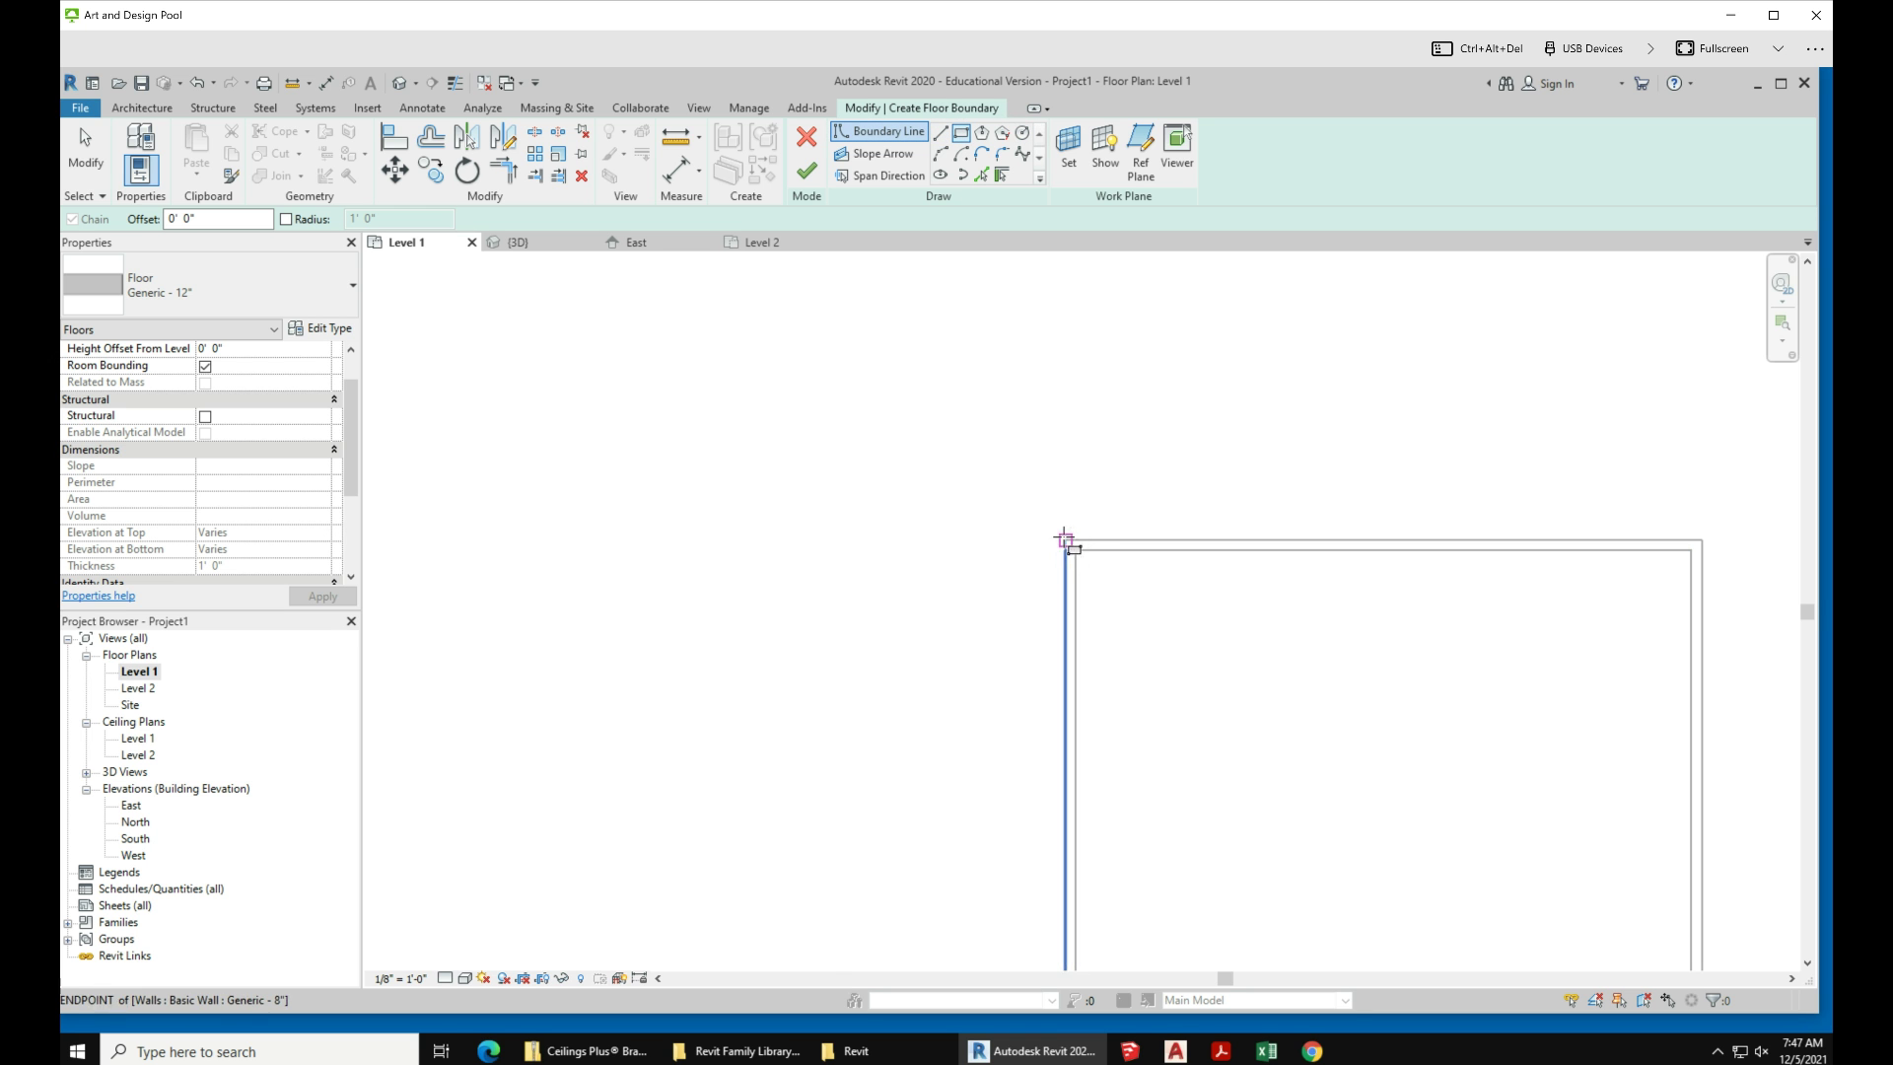
pyautogui.click(1065, 539)
pyautogui.scroll(-4, 996, 426)
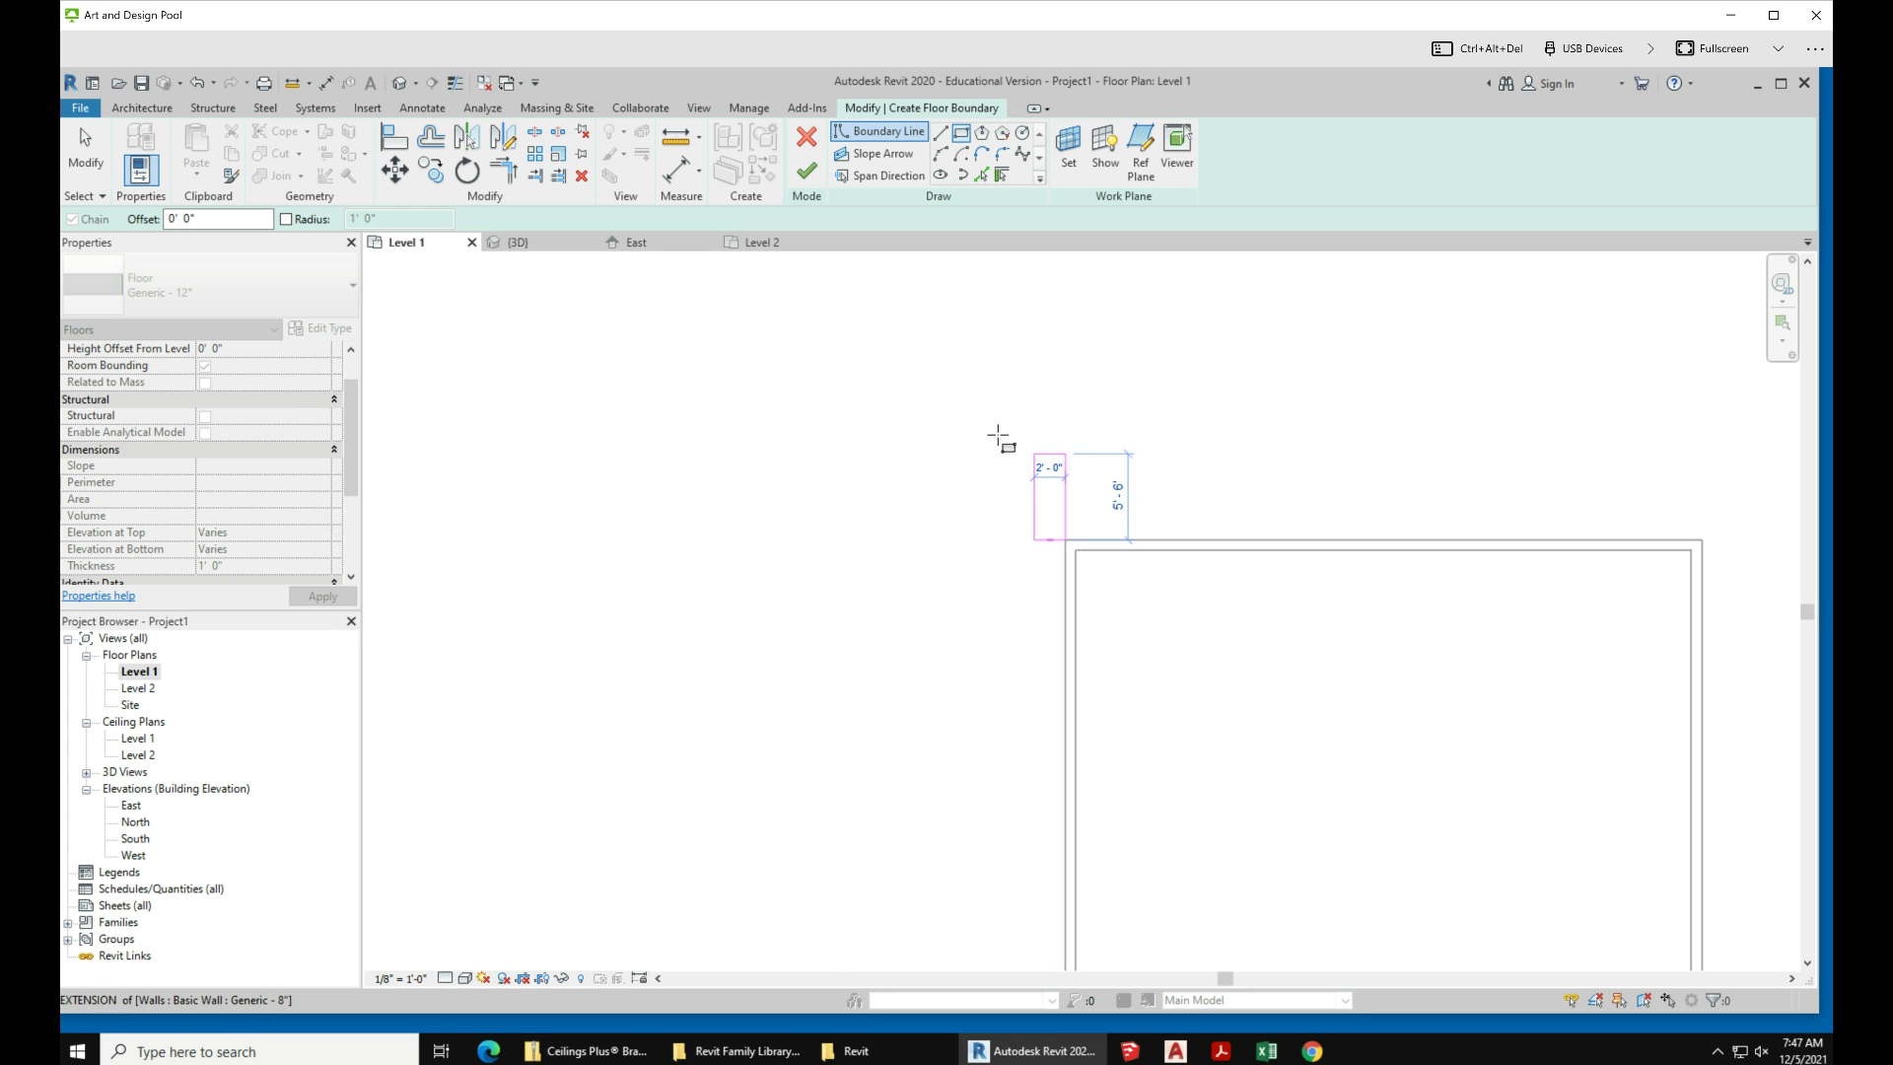
pyautogui.scroll(2, 1278, 951)
pyautogui.click(1276, 948)
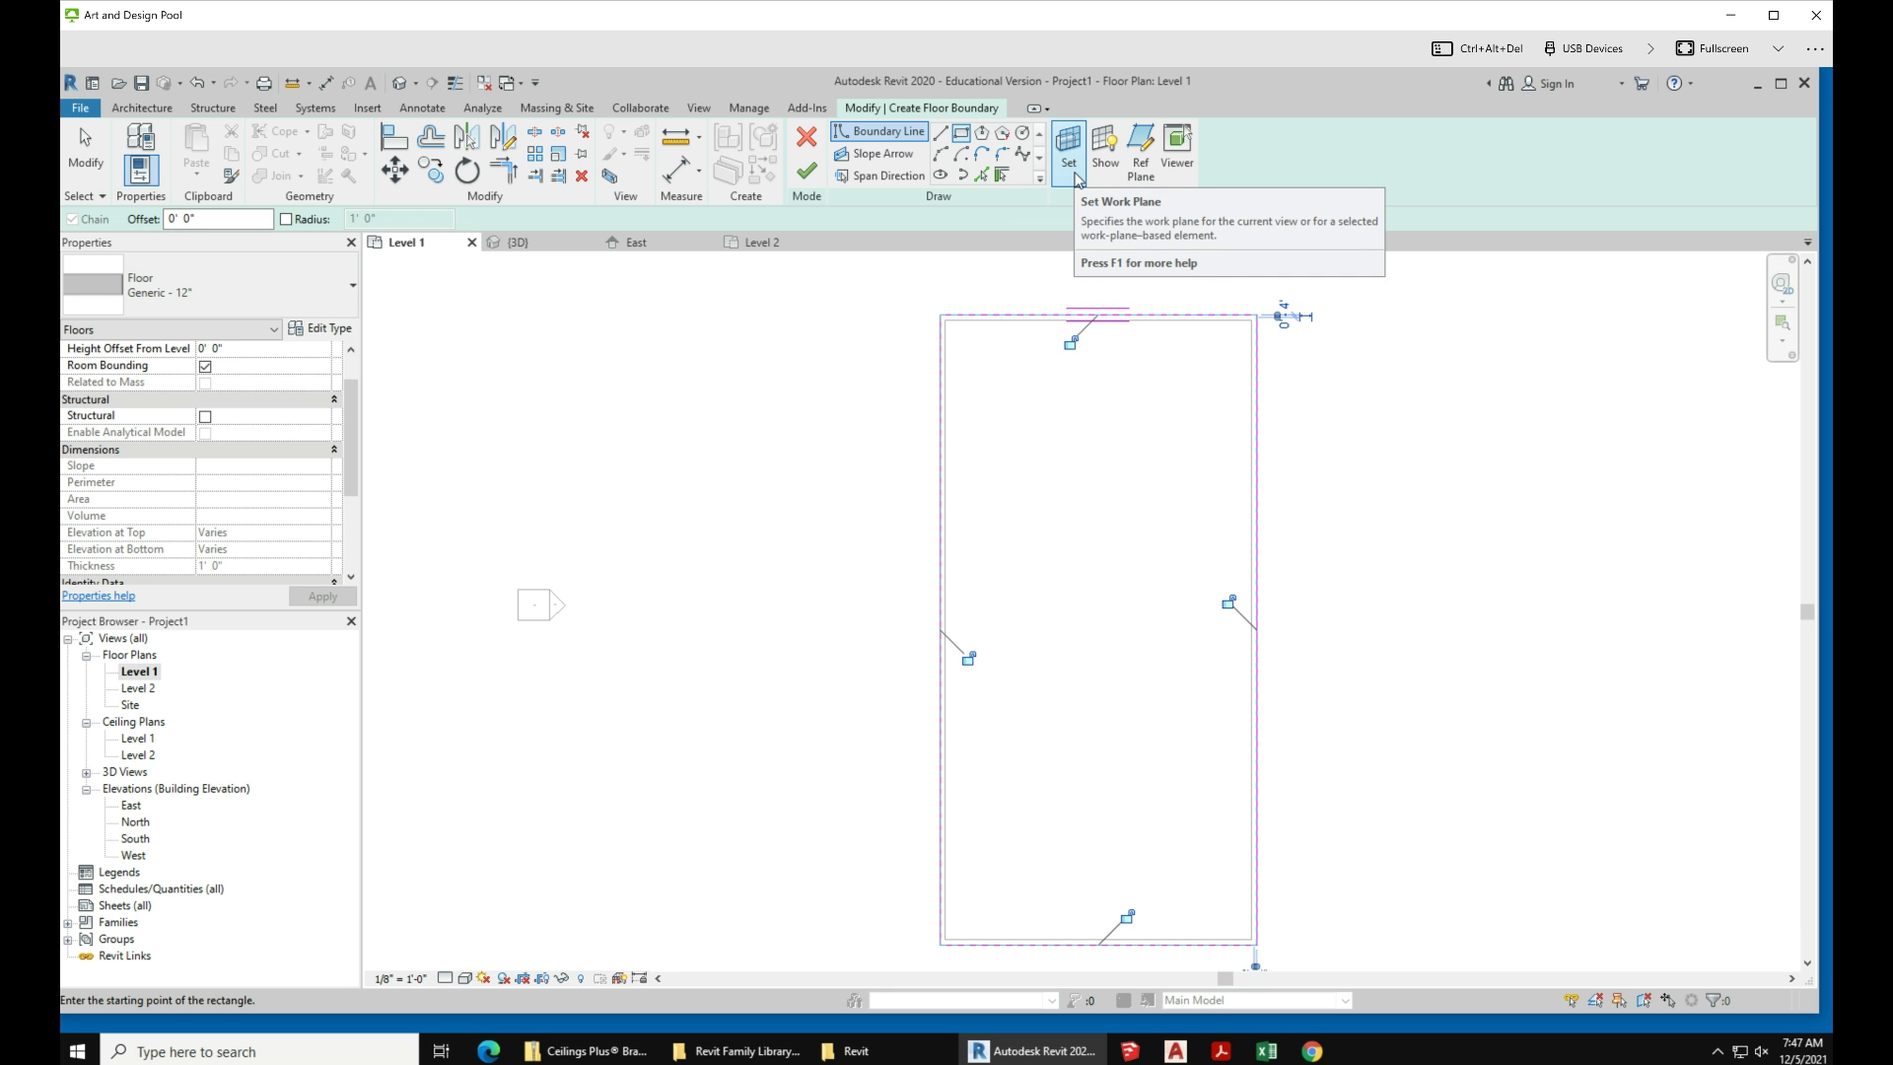
pyautogui.click(800, 175)
pyautogui.scroll(-3, 897, 513)
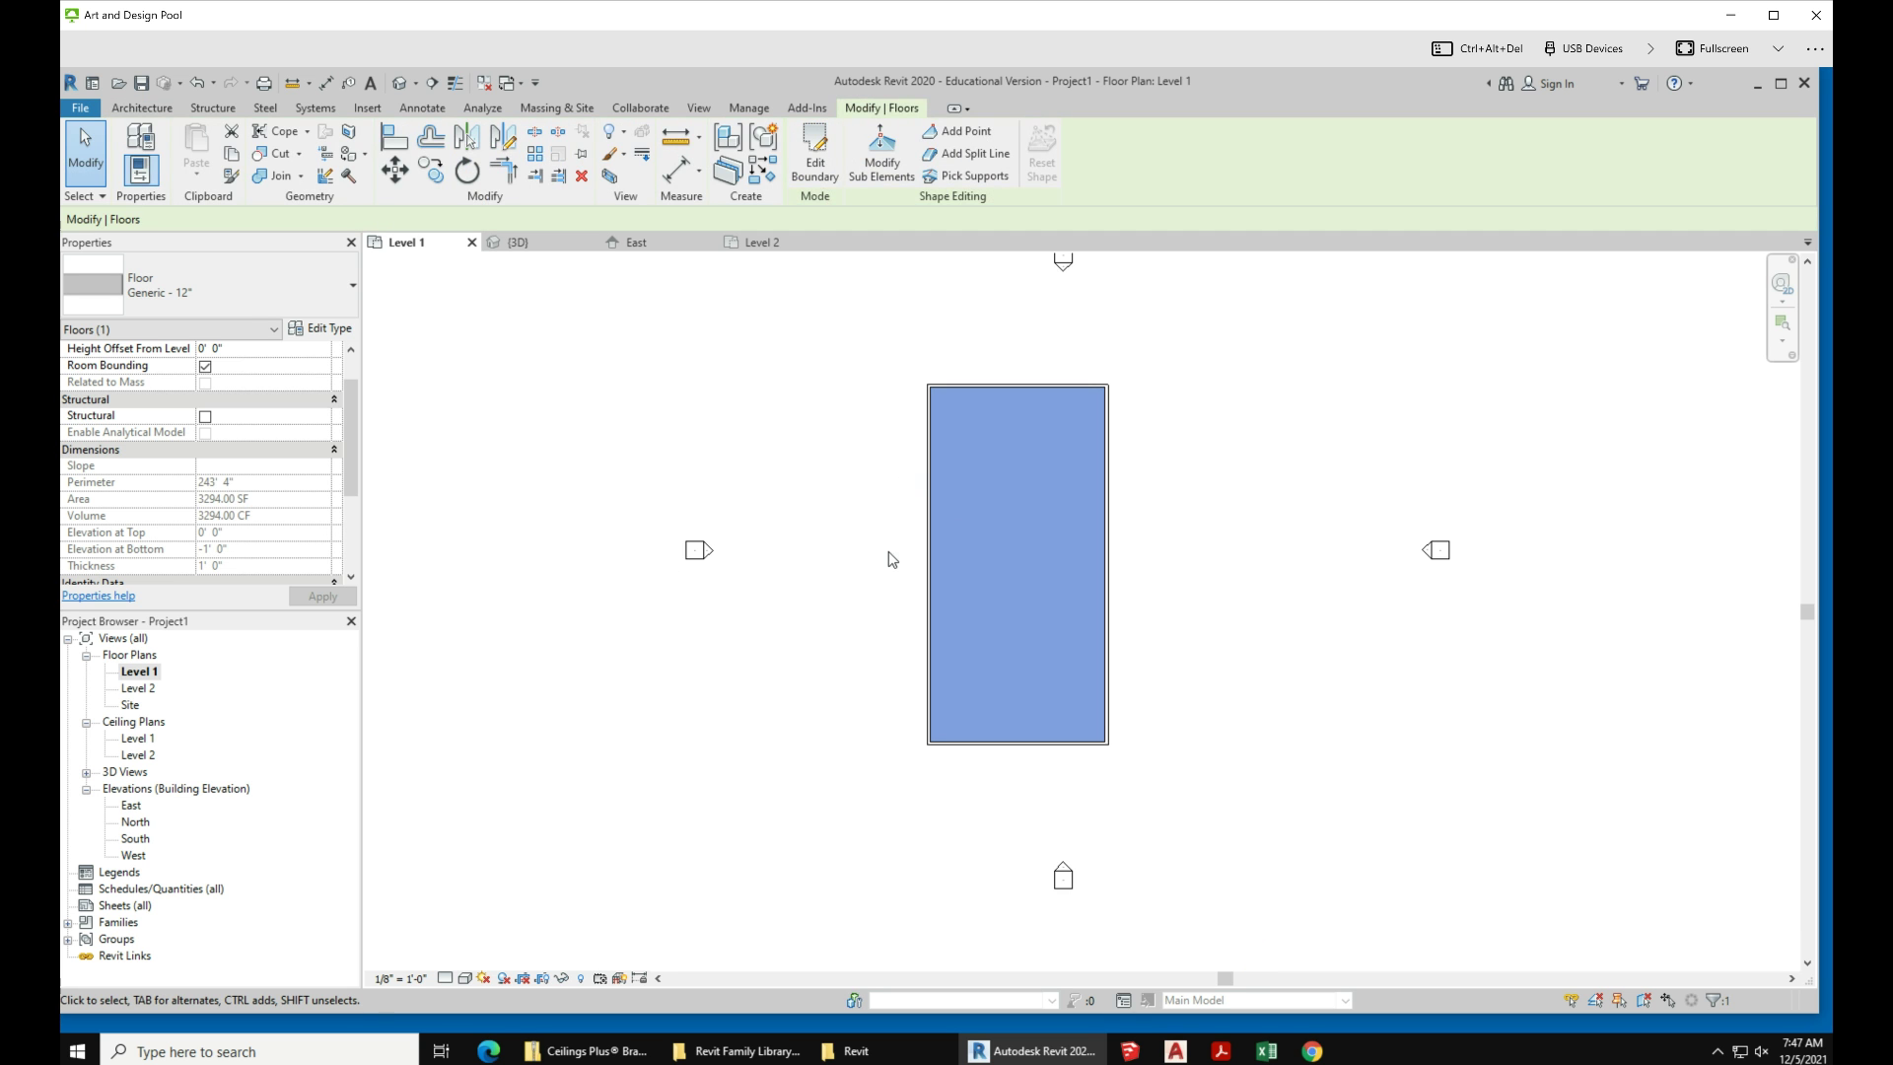
pyautogui.click(887, 592)
pyautogui.scroll(-2, 990, 705)
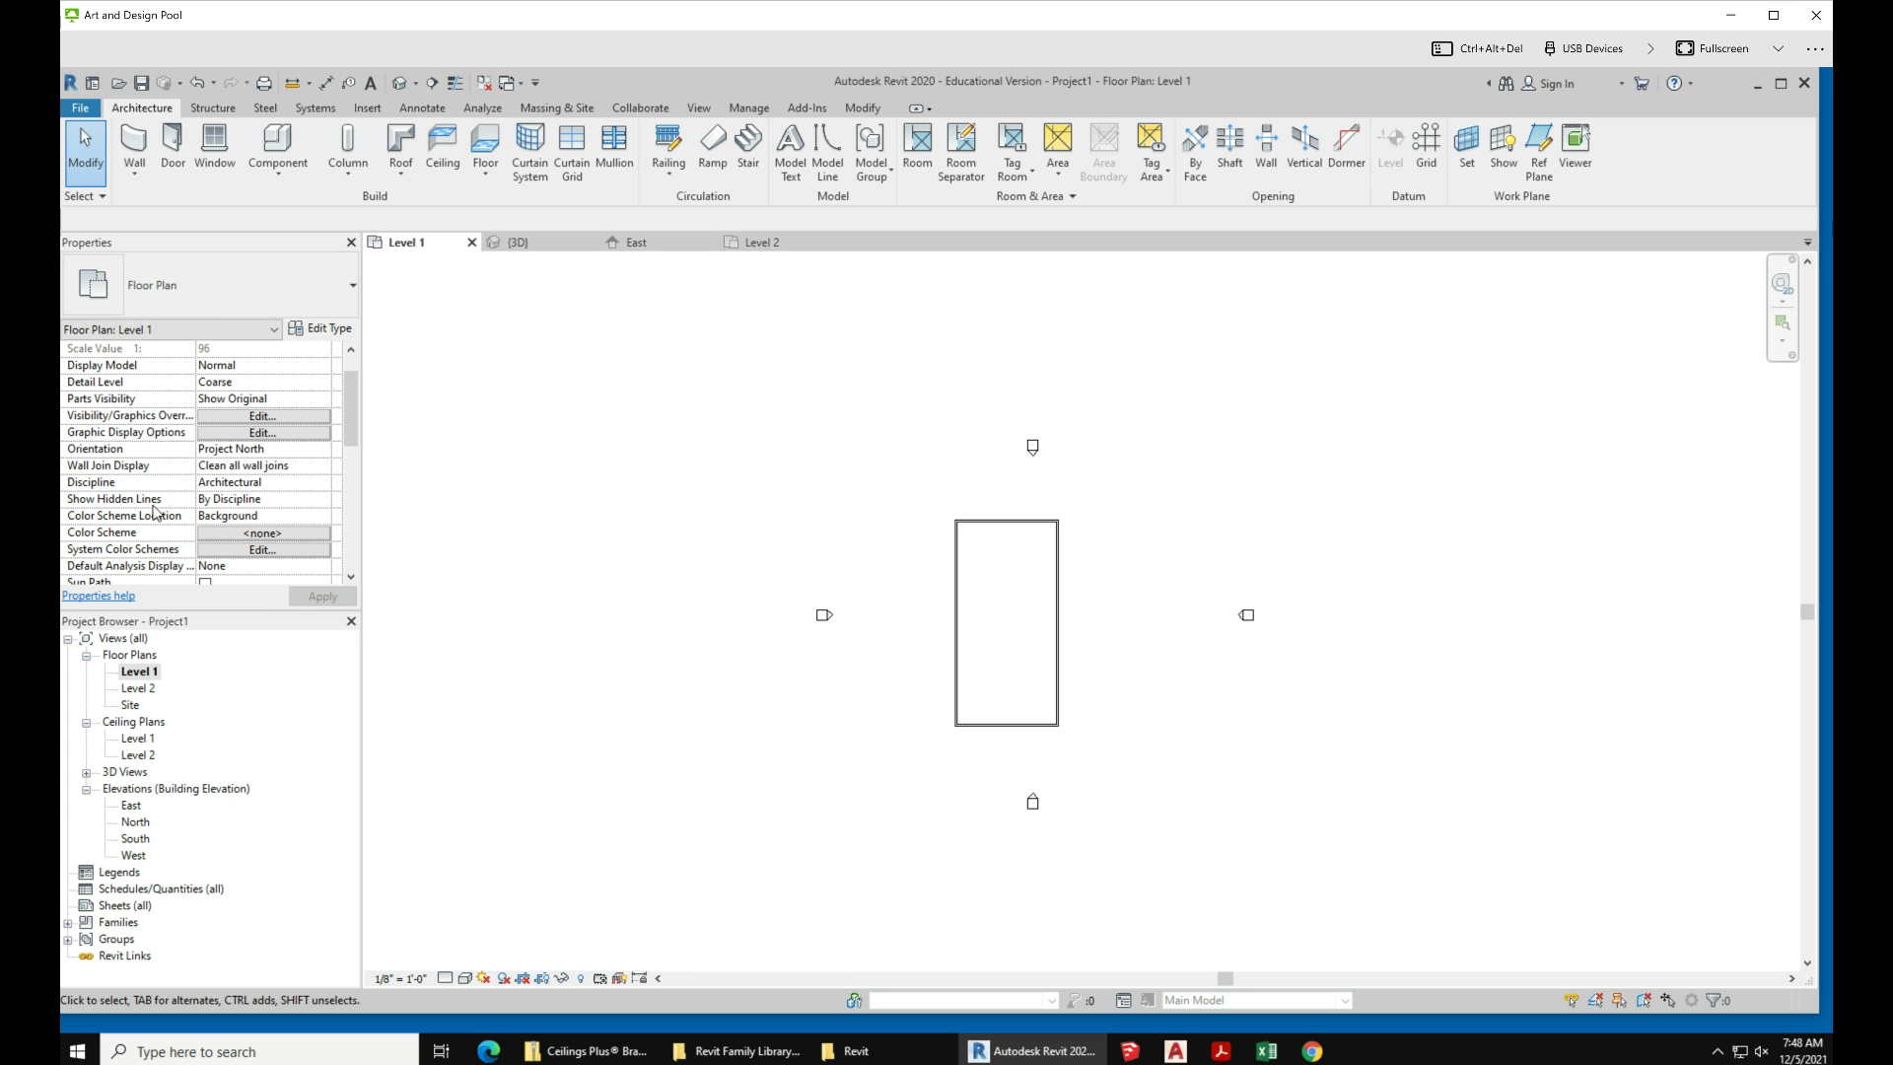
# Step: Open the Site floor plan with room around the building visible
pyautogui.click(129, 706)
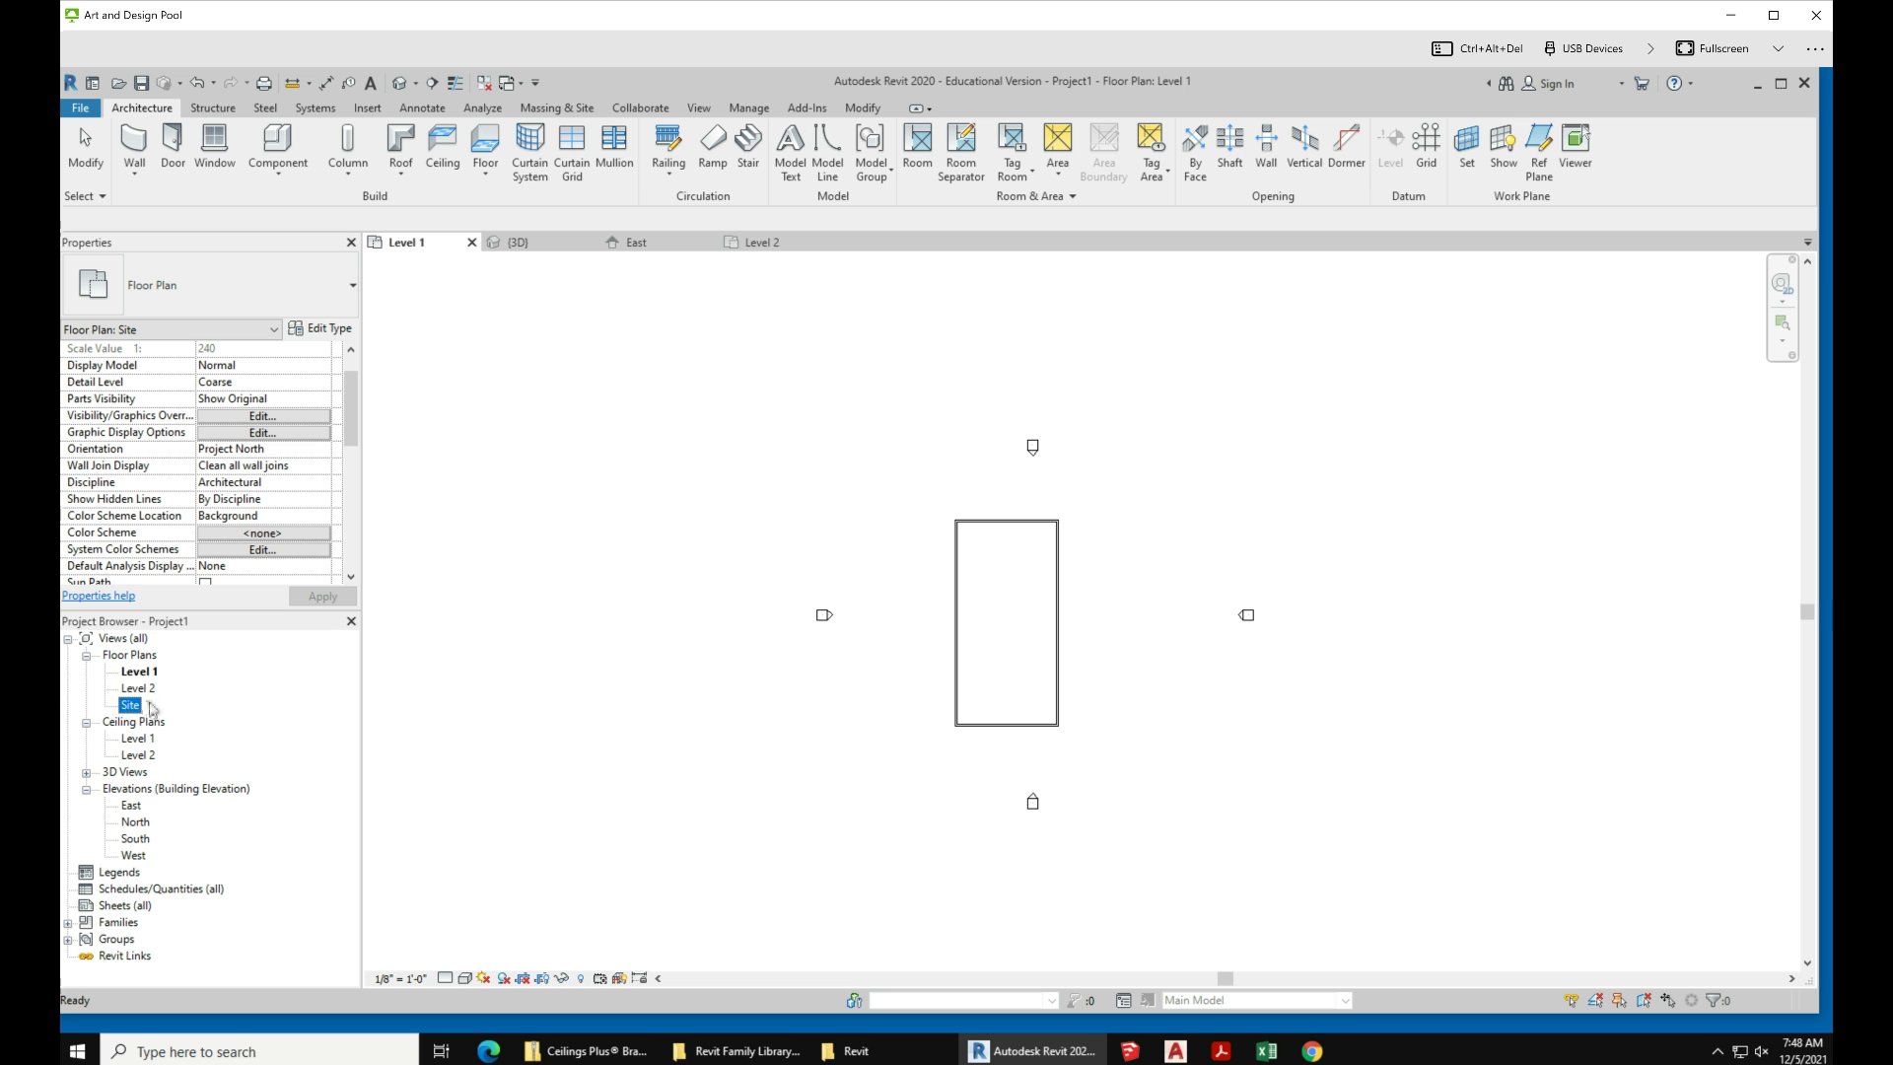
pyautogui.doubleClick(128, 706)
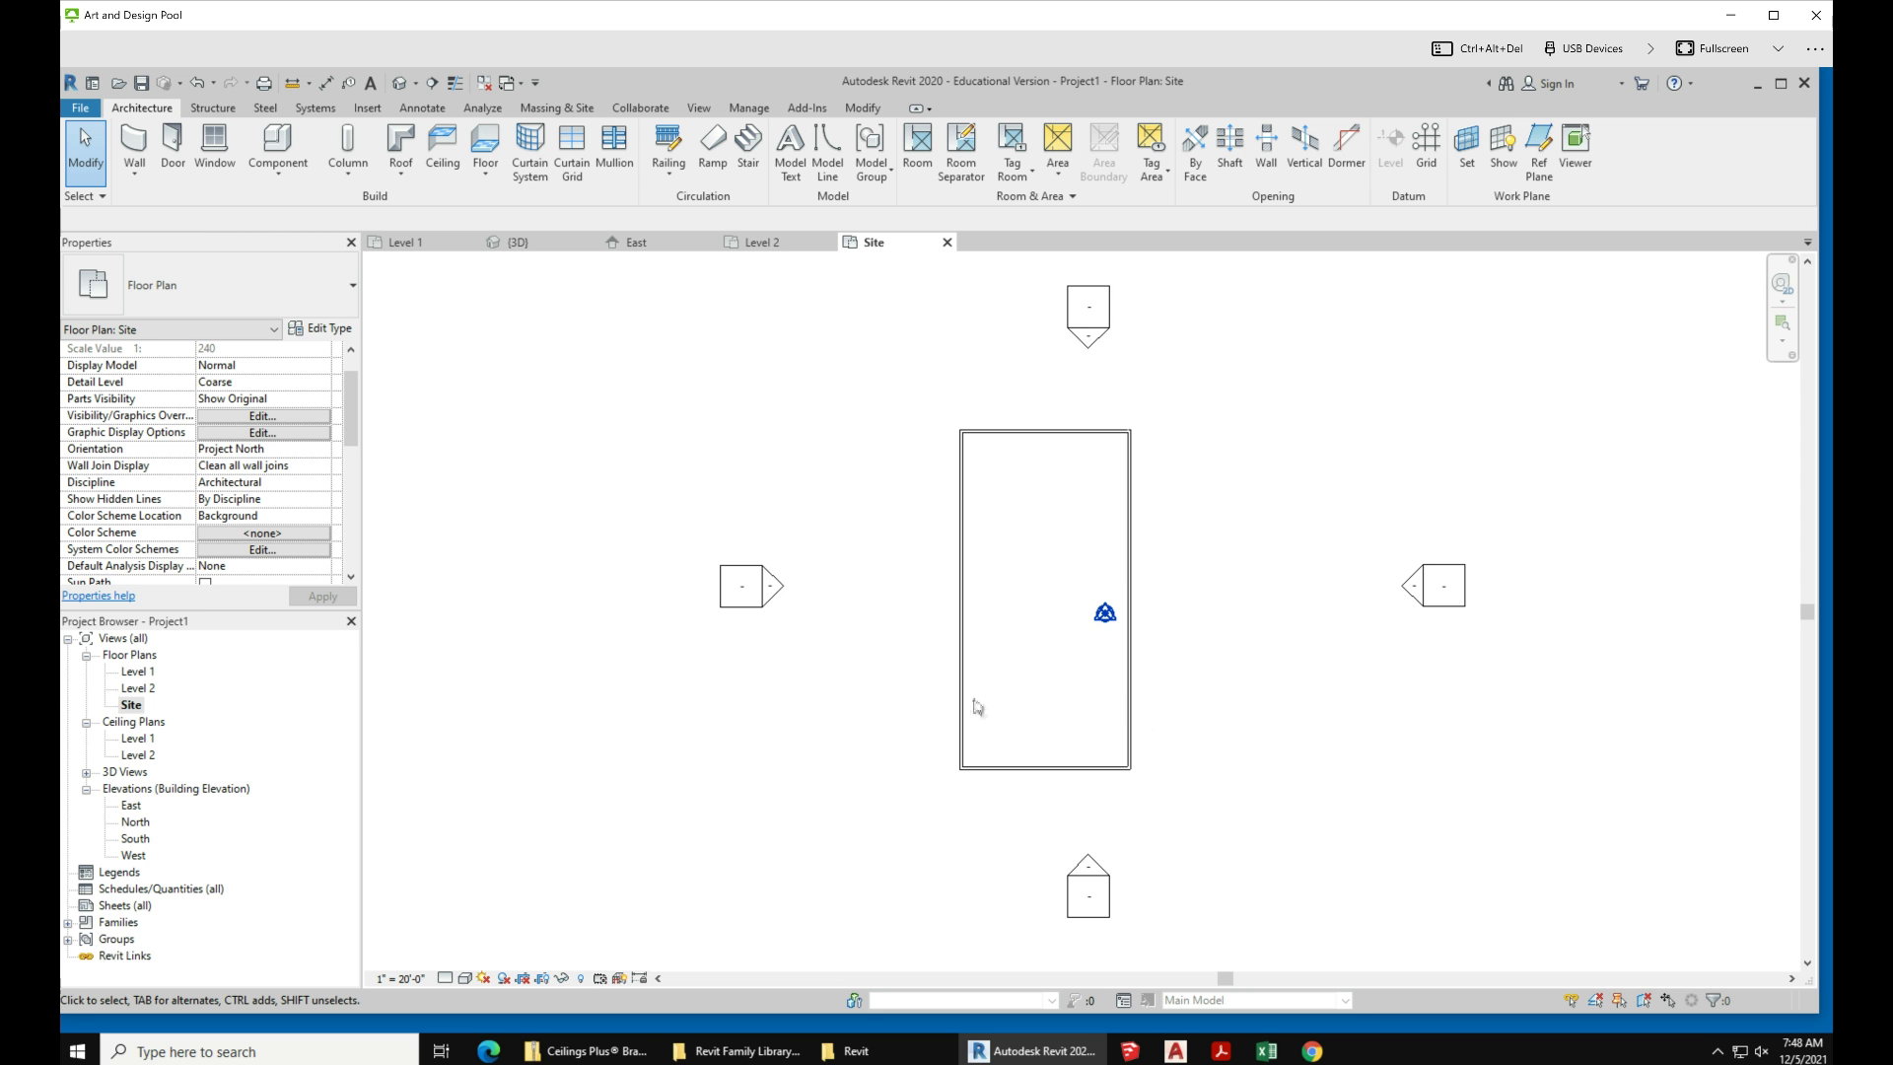
pyautogui.scroll(-3, 976, 706)
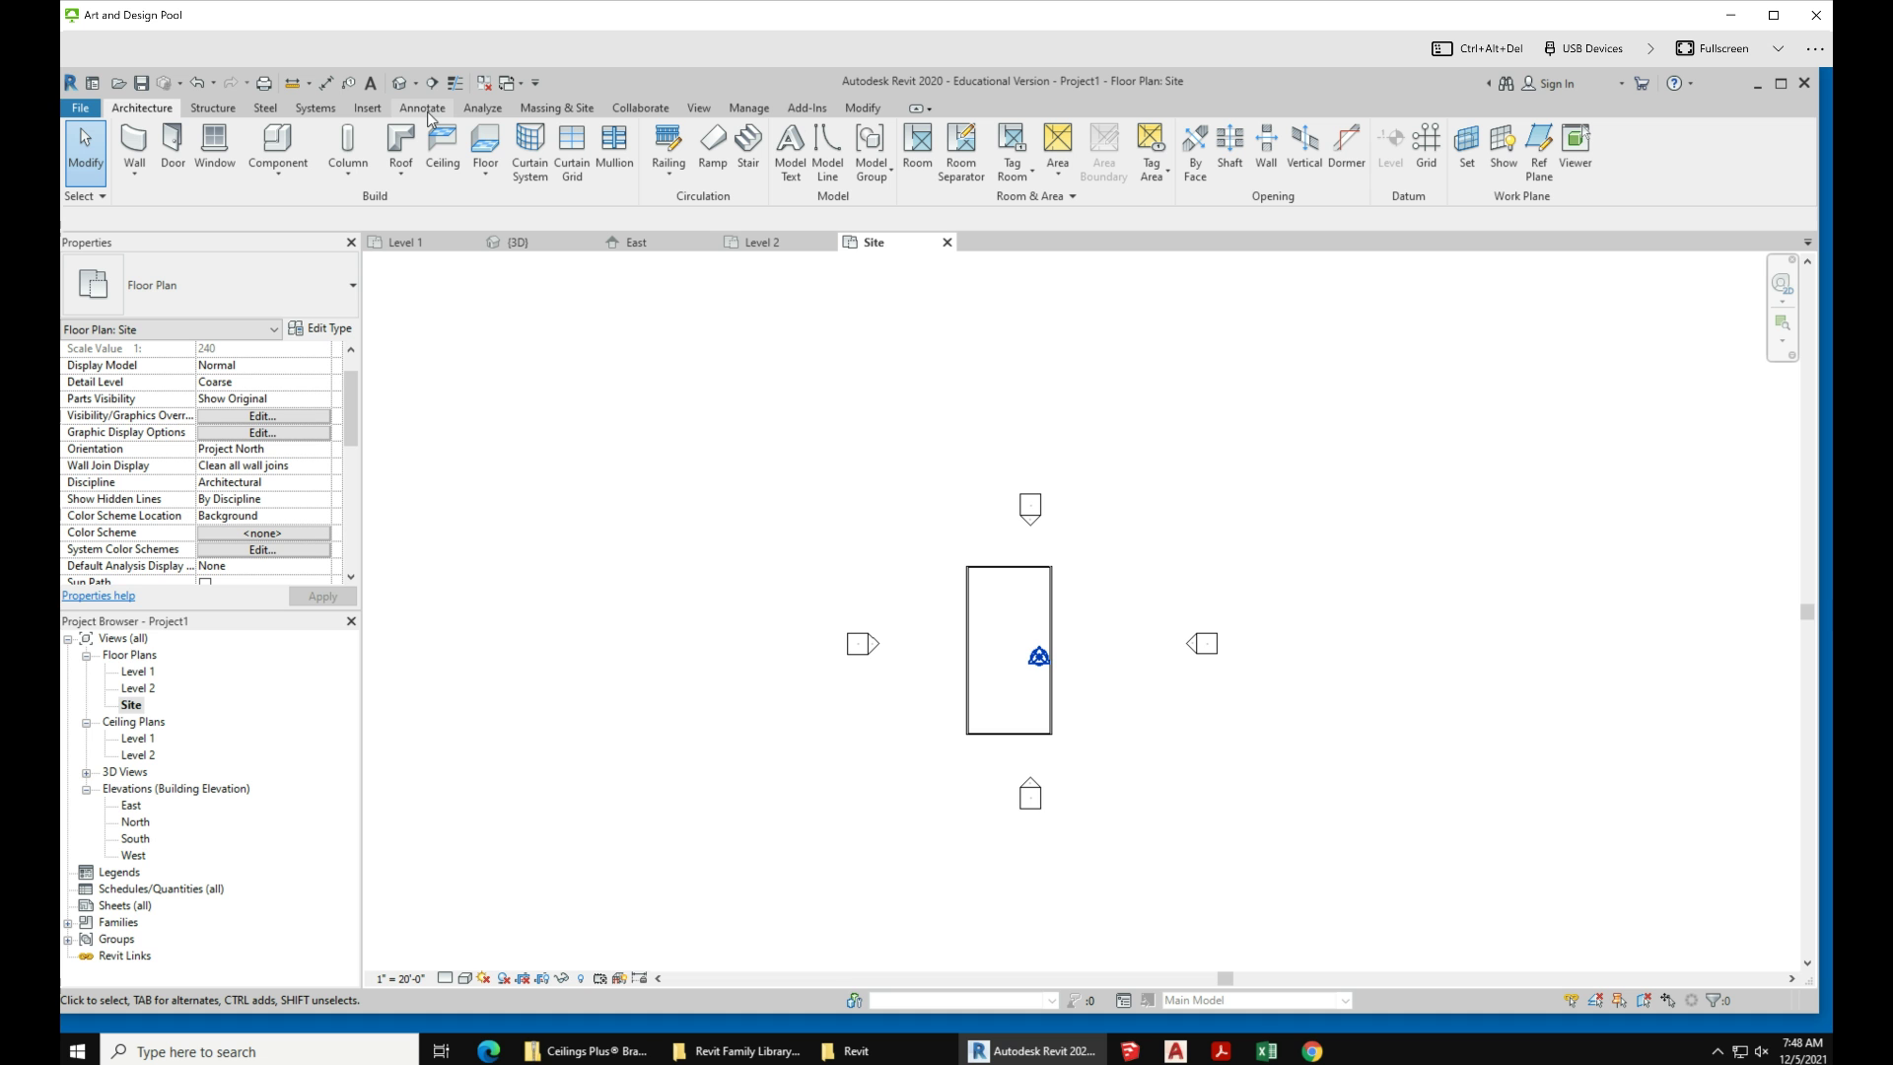
# Step: Create a four-sided toposurface around the building from four points at absolute elevation 0' 0"
pyautogui.click(558, 109)
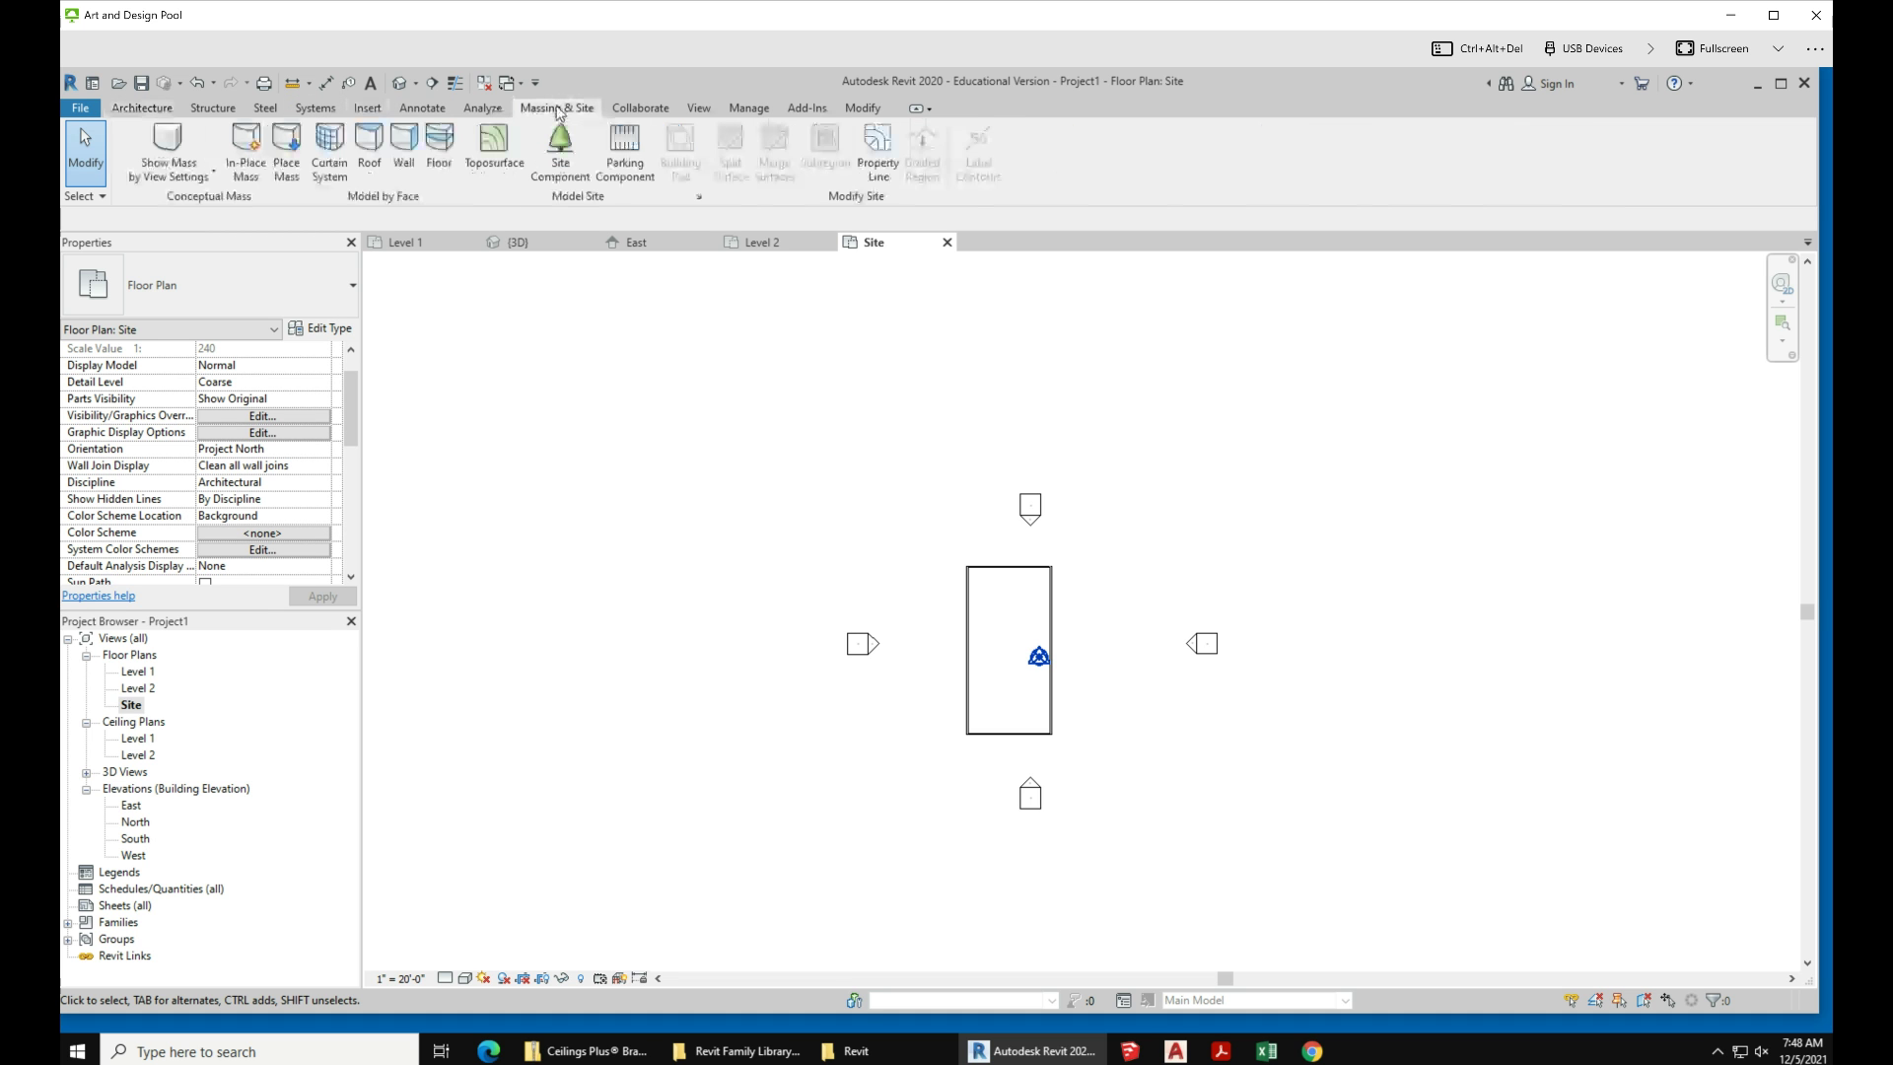
pyautogui.click(490, 141)
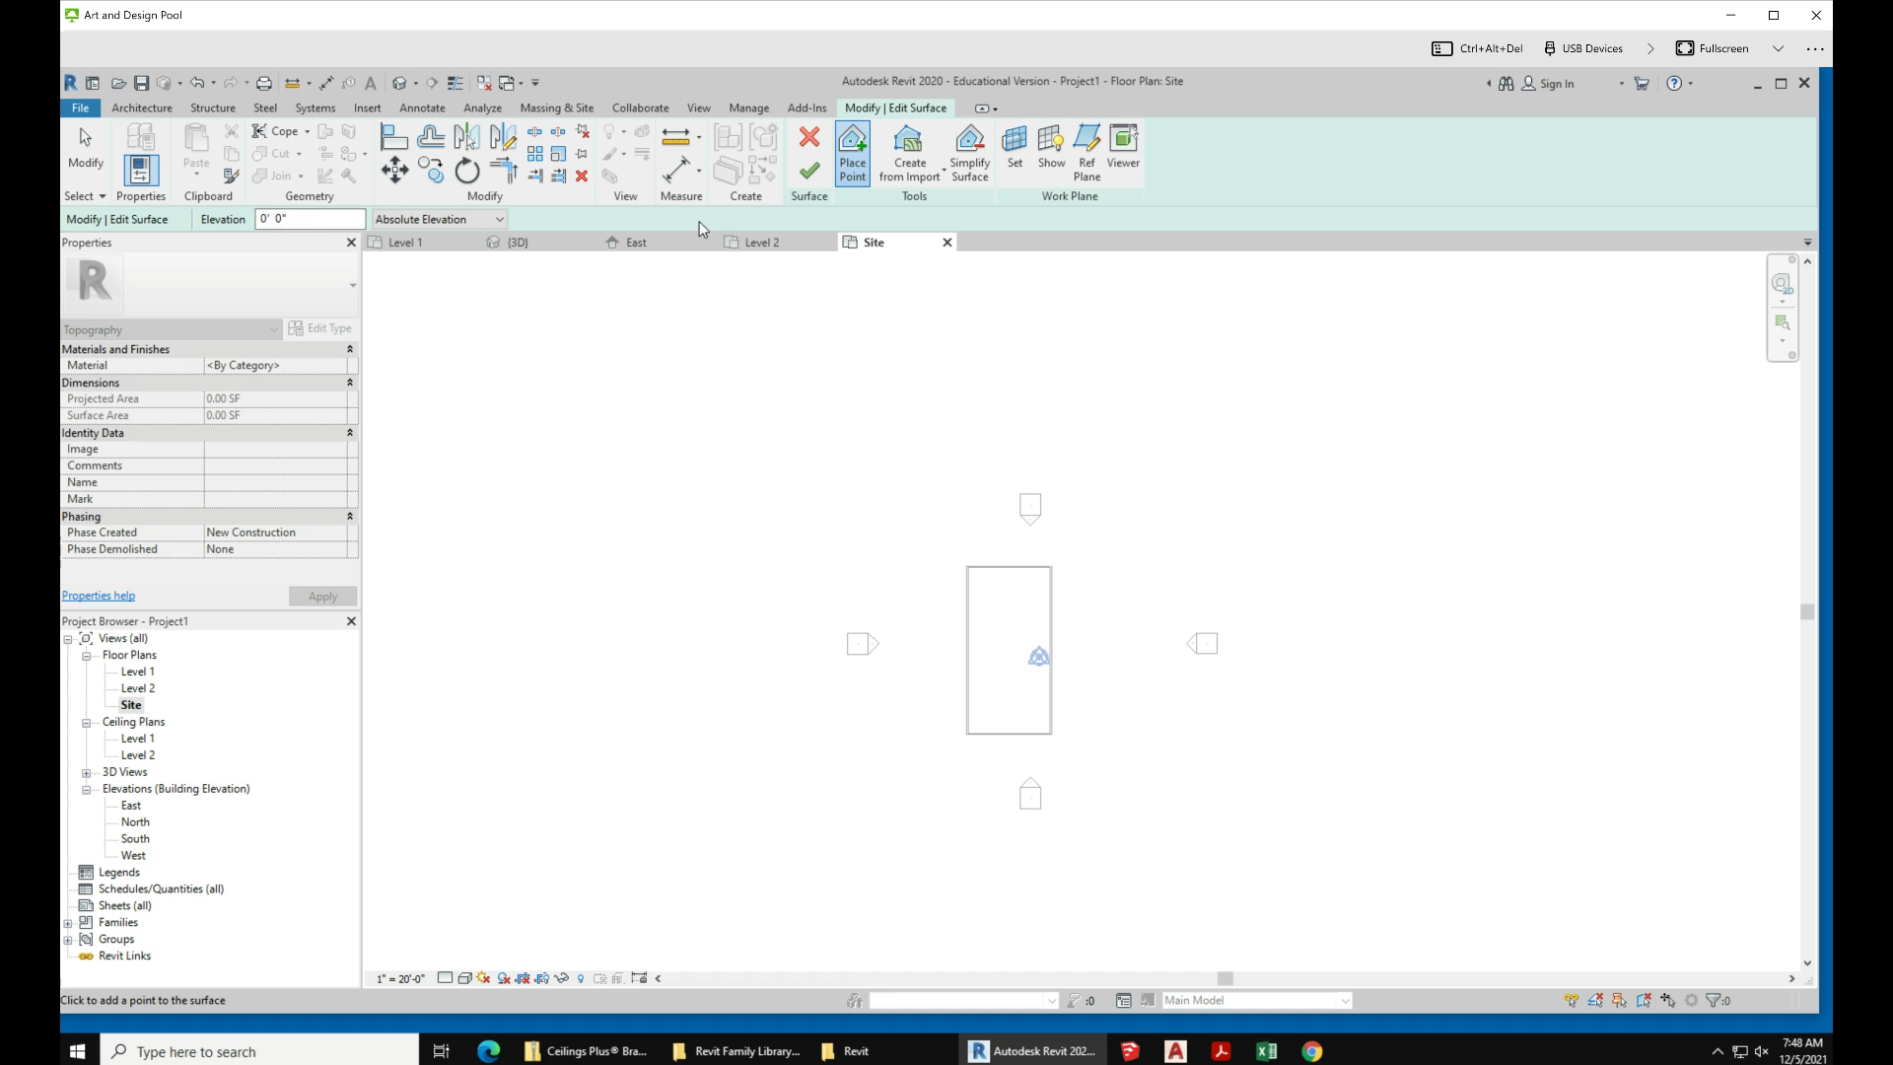
pyautogui.scroll(-1, 643, 650)
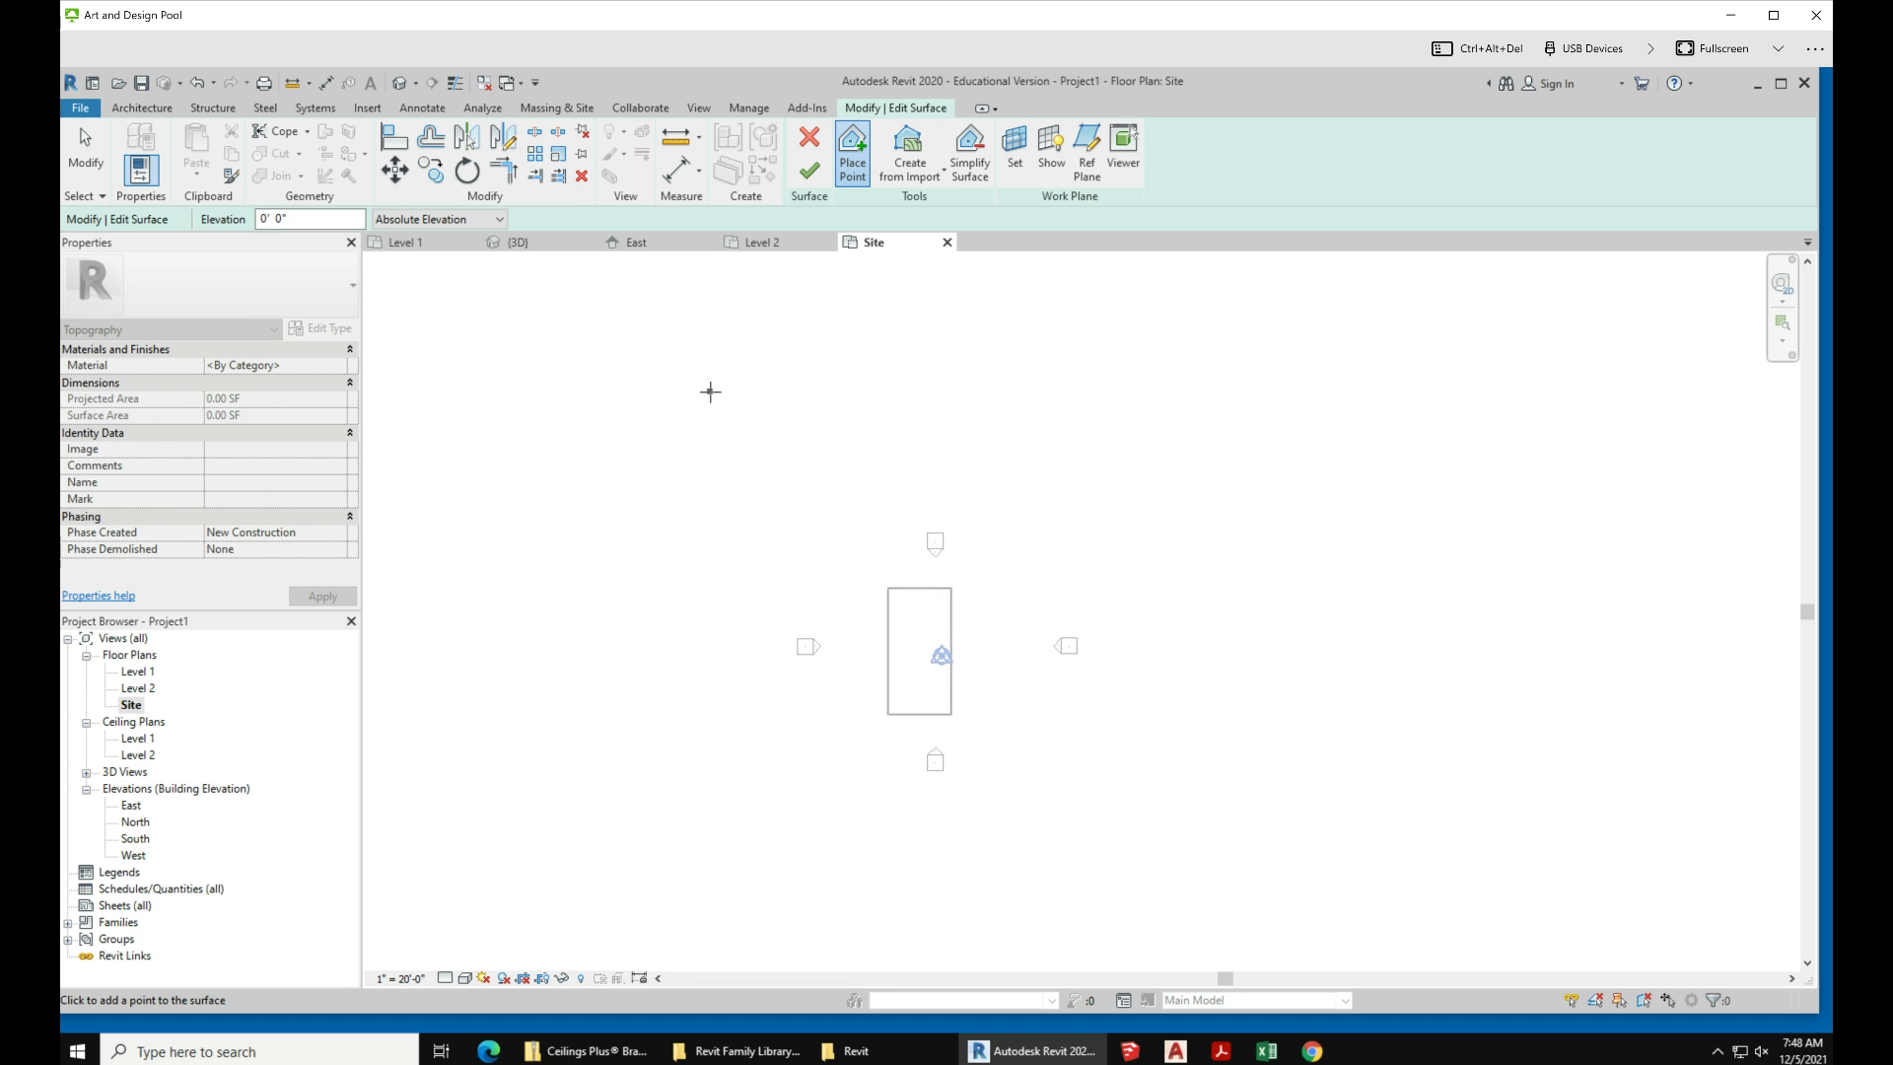
pyautogui.click(732, 455)
pyautogui.click(1360, 467)
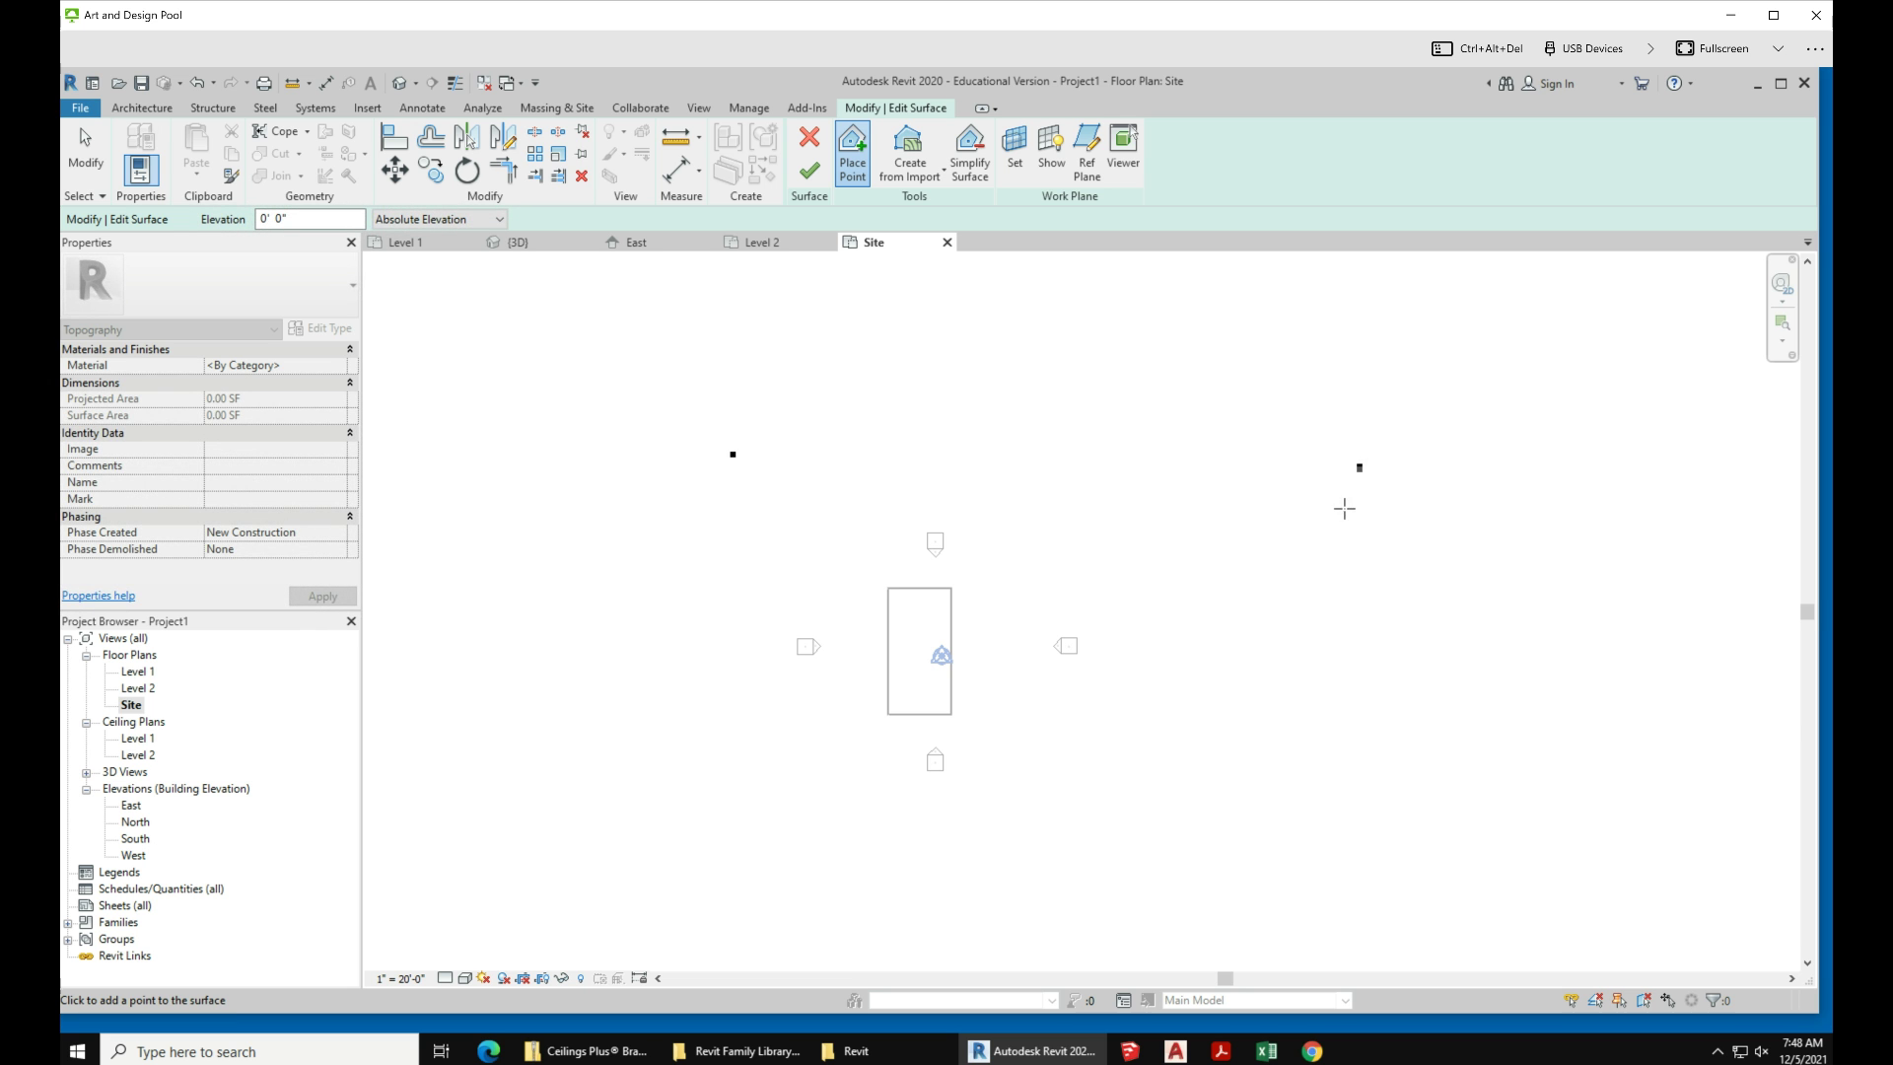
pyautogui.click(1285, 902)
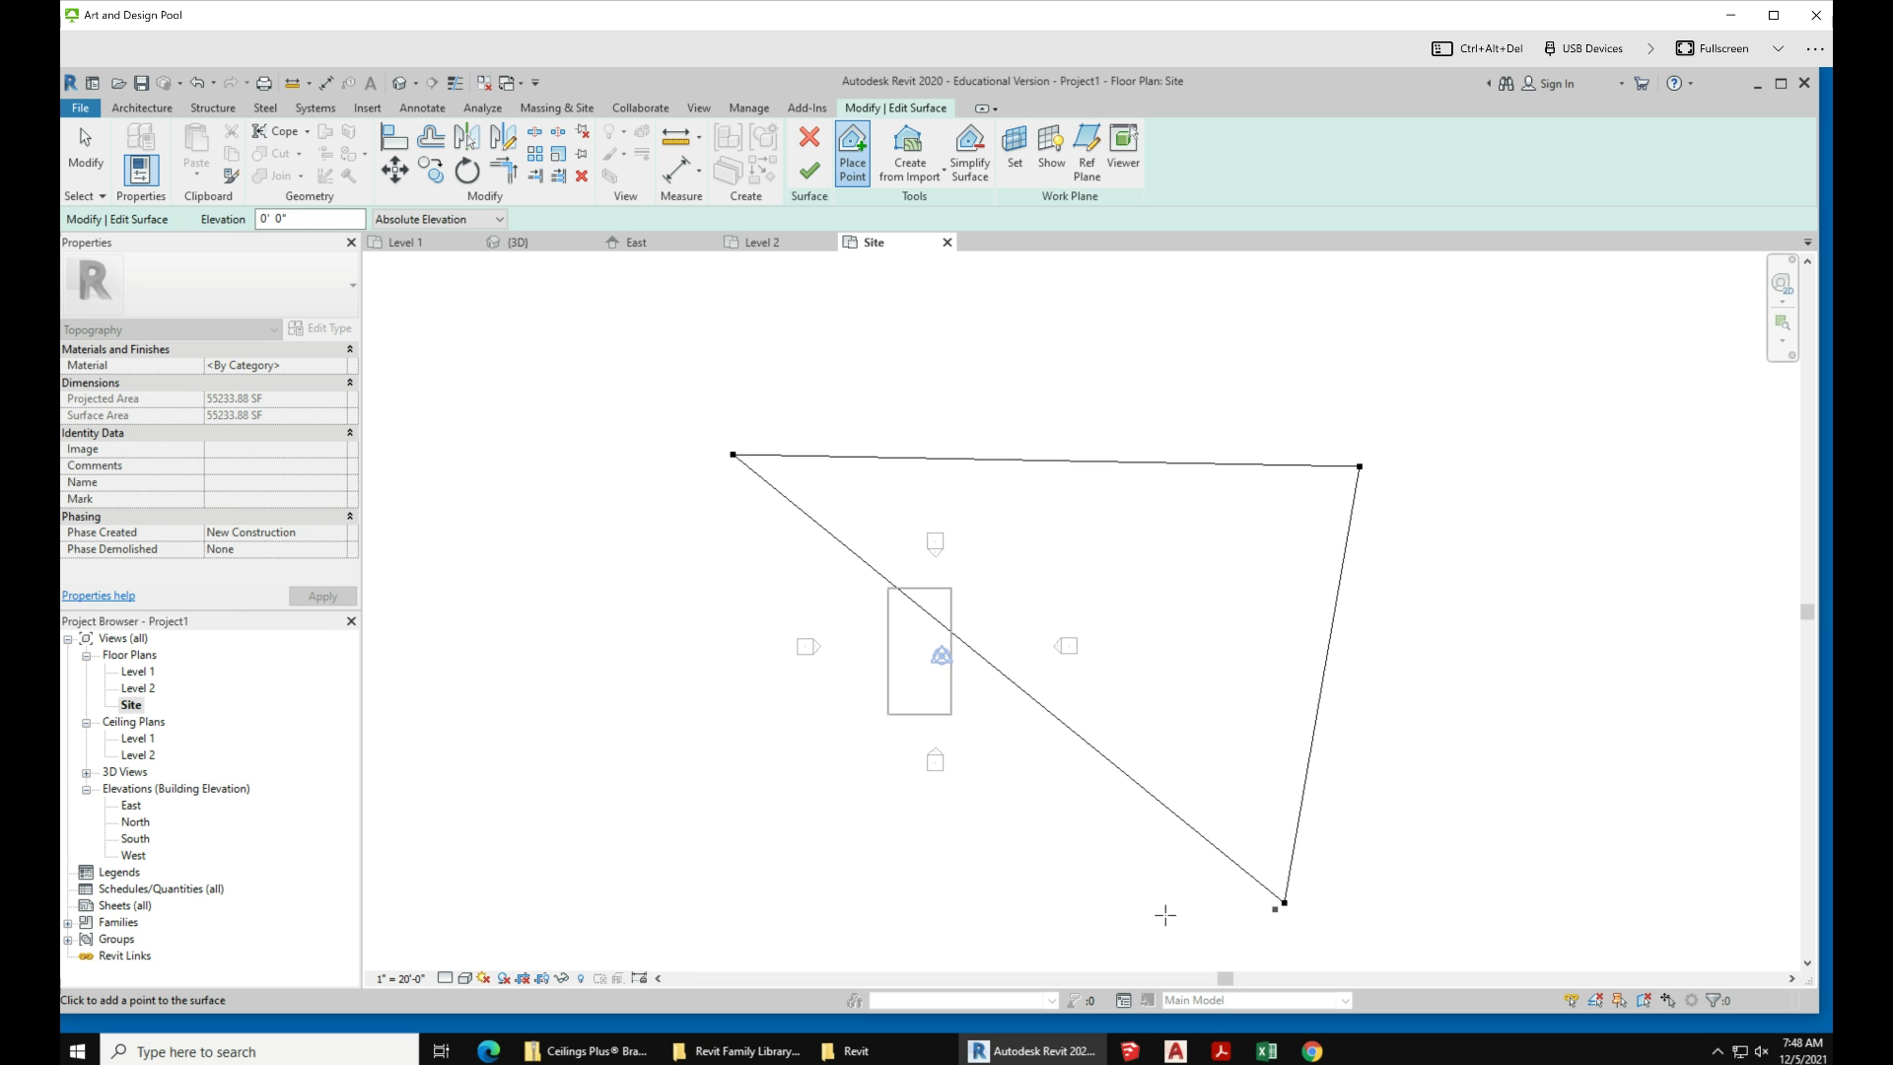
pyautogui.click(649, 887)
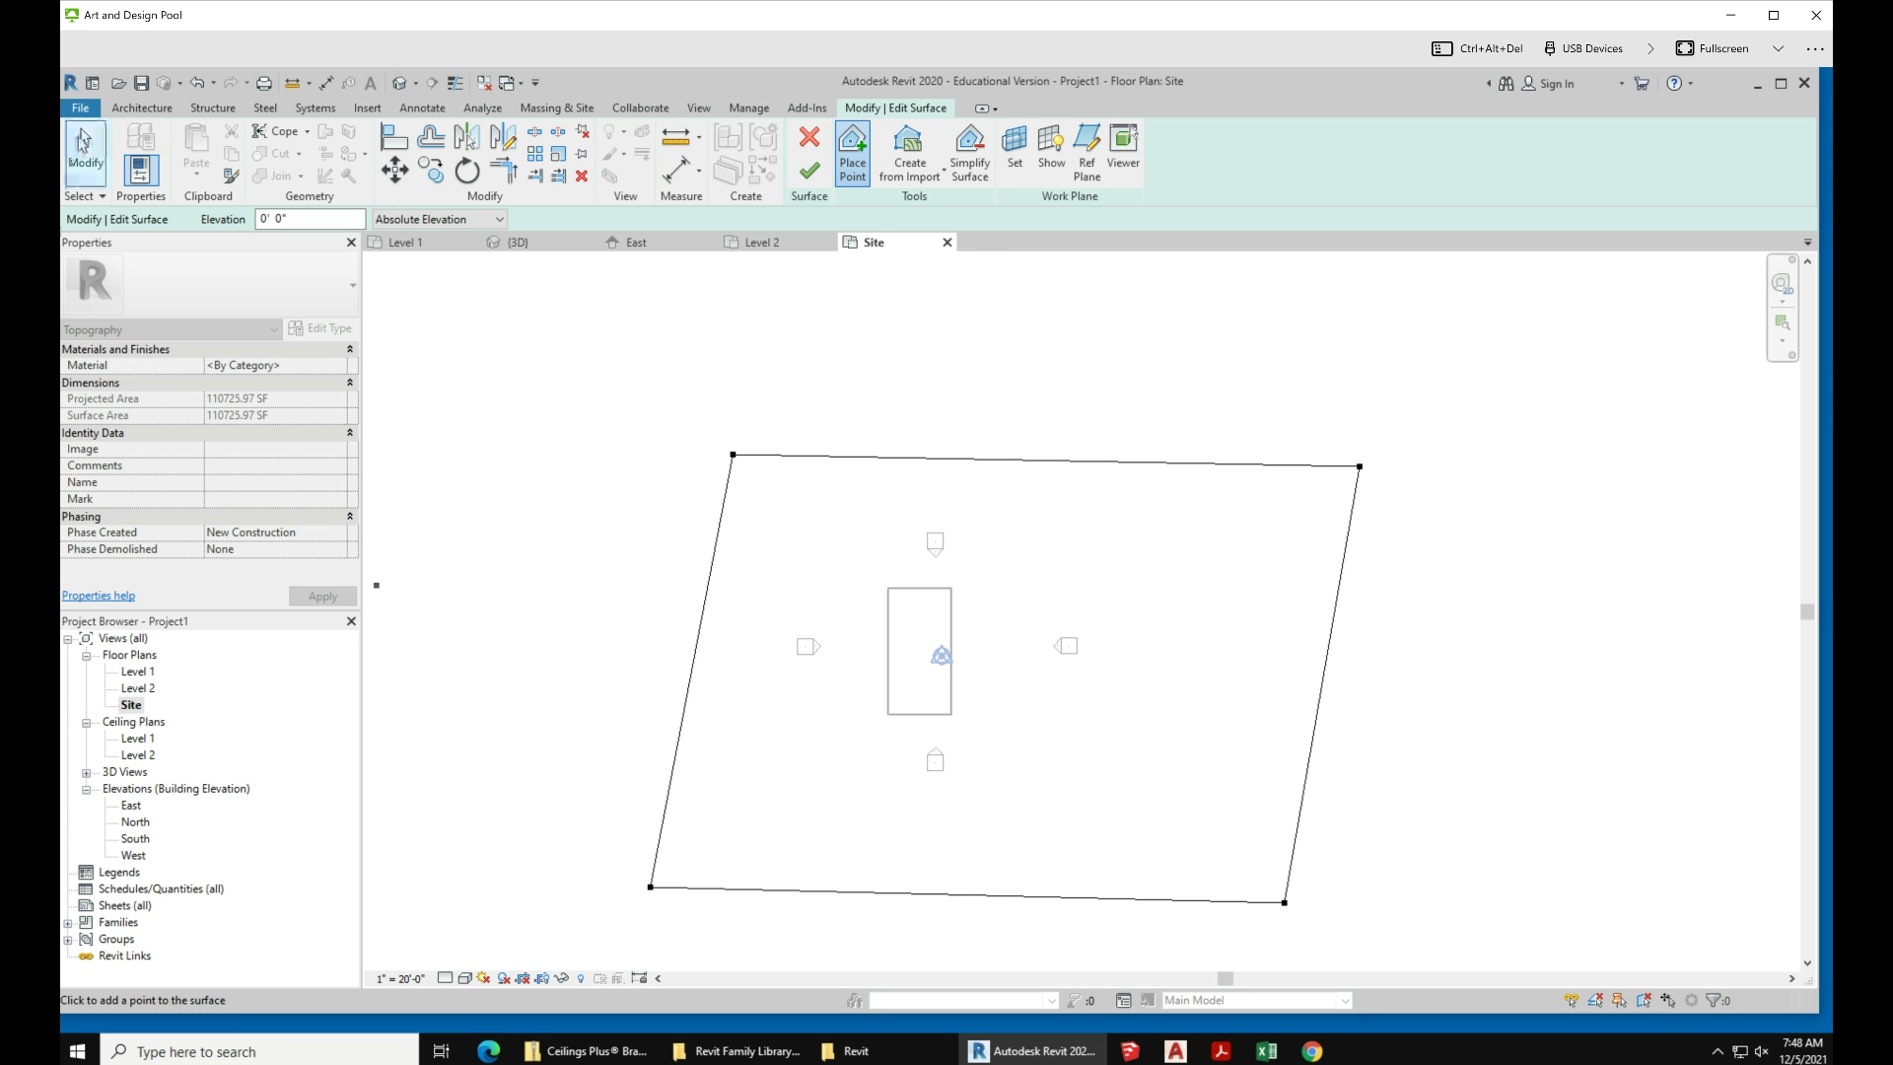
pyautogui.click(809, 170)
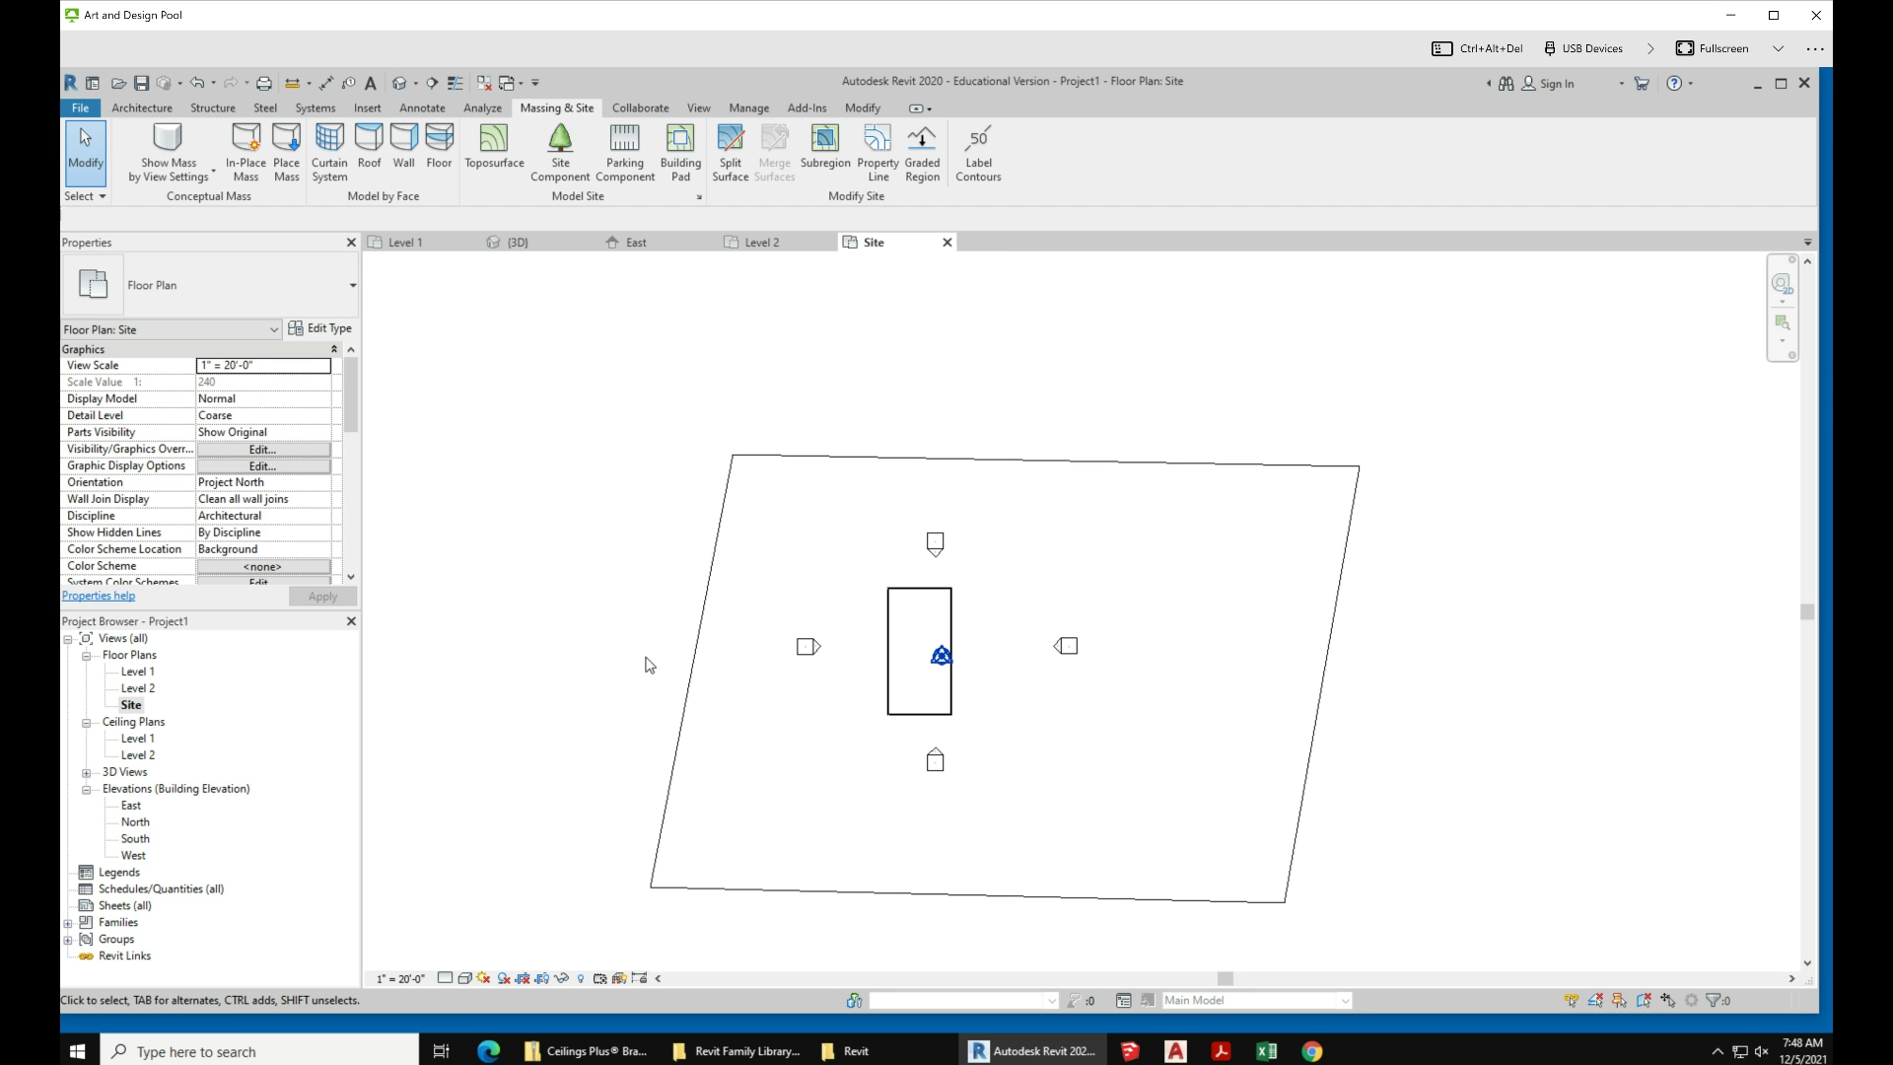
# Step: Highlight the toposurface on the Site plan to examine its extent around the building, and clear the selection
pyautogui.click(806, 455)
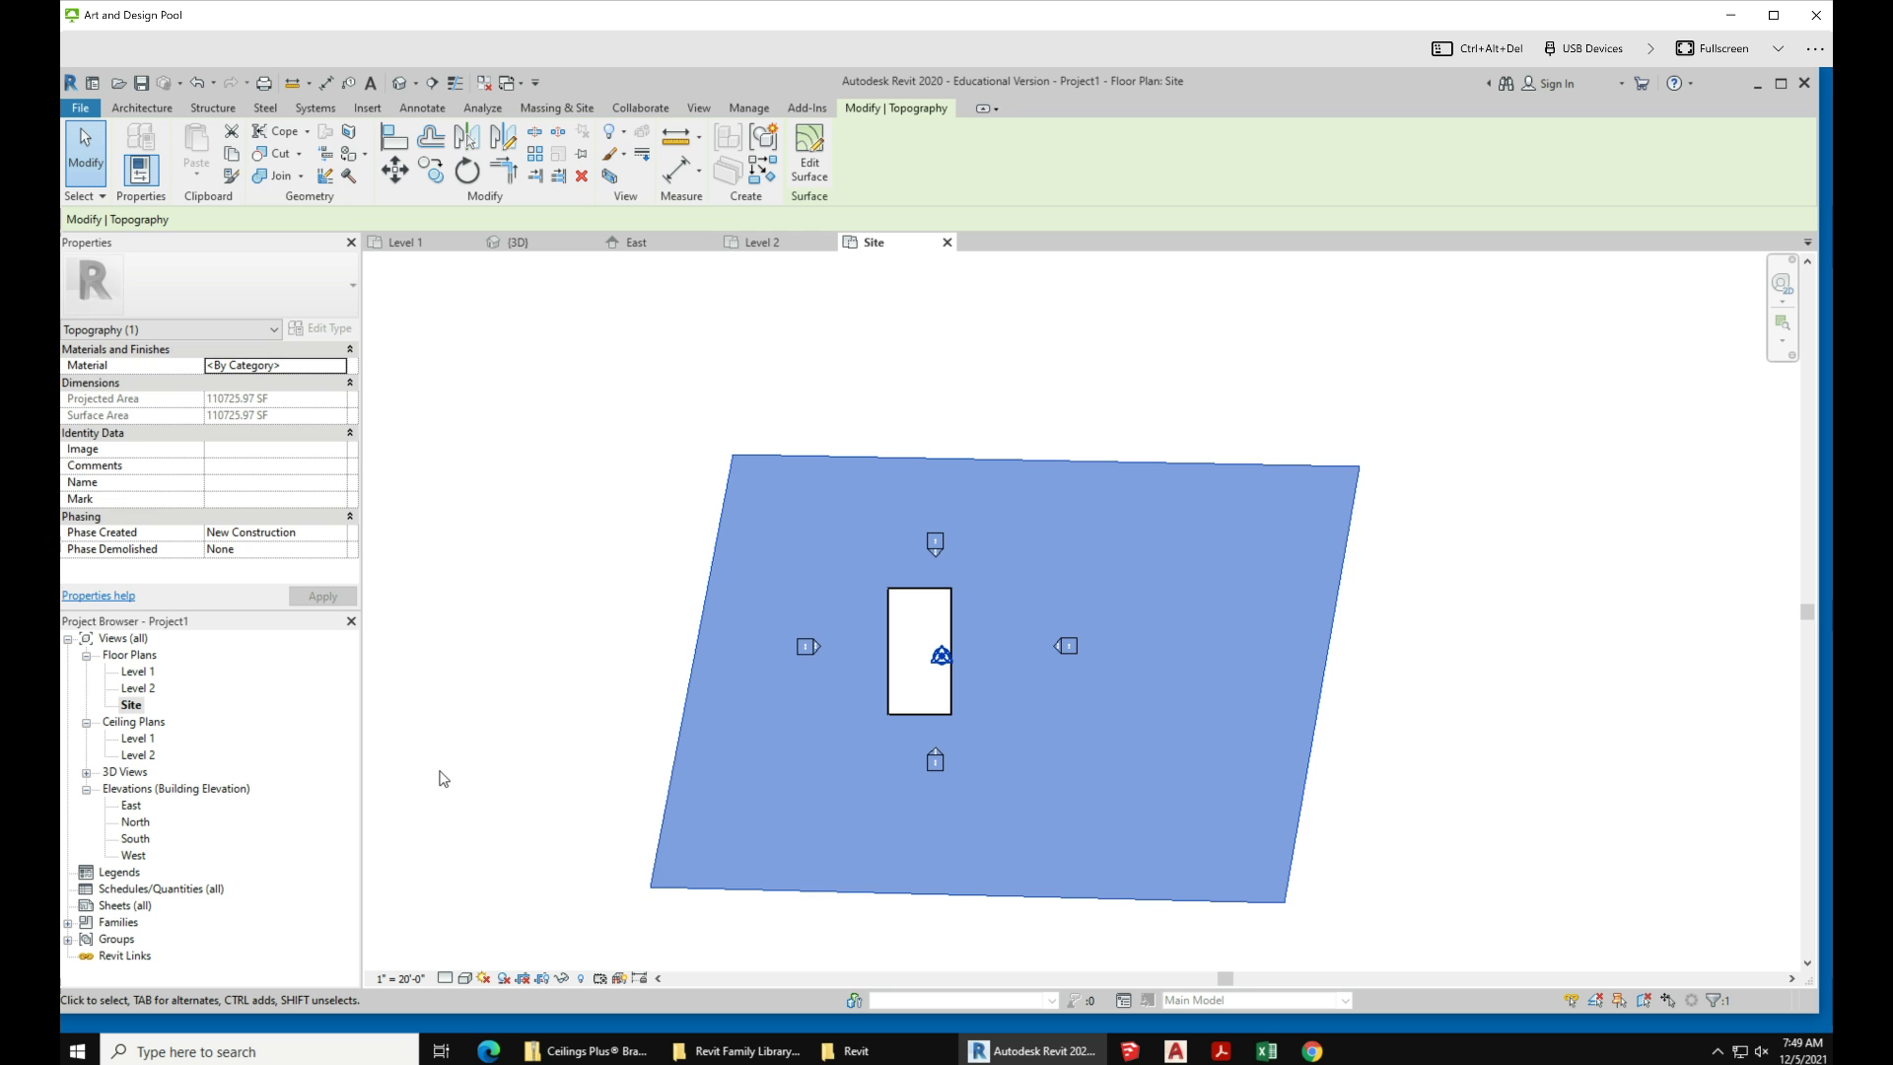
pyautogui.click(526, 684)
pyautogui.scroll(-2, 768, 747)
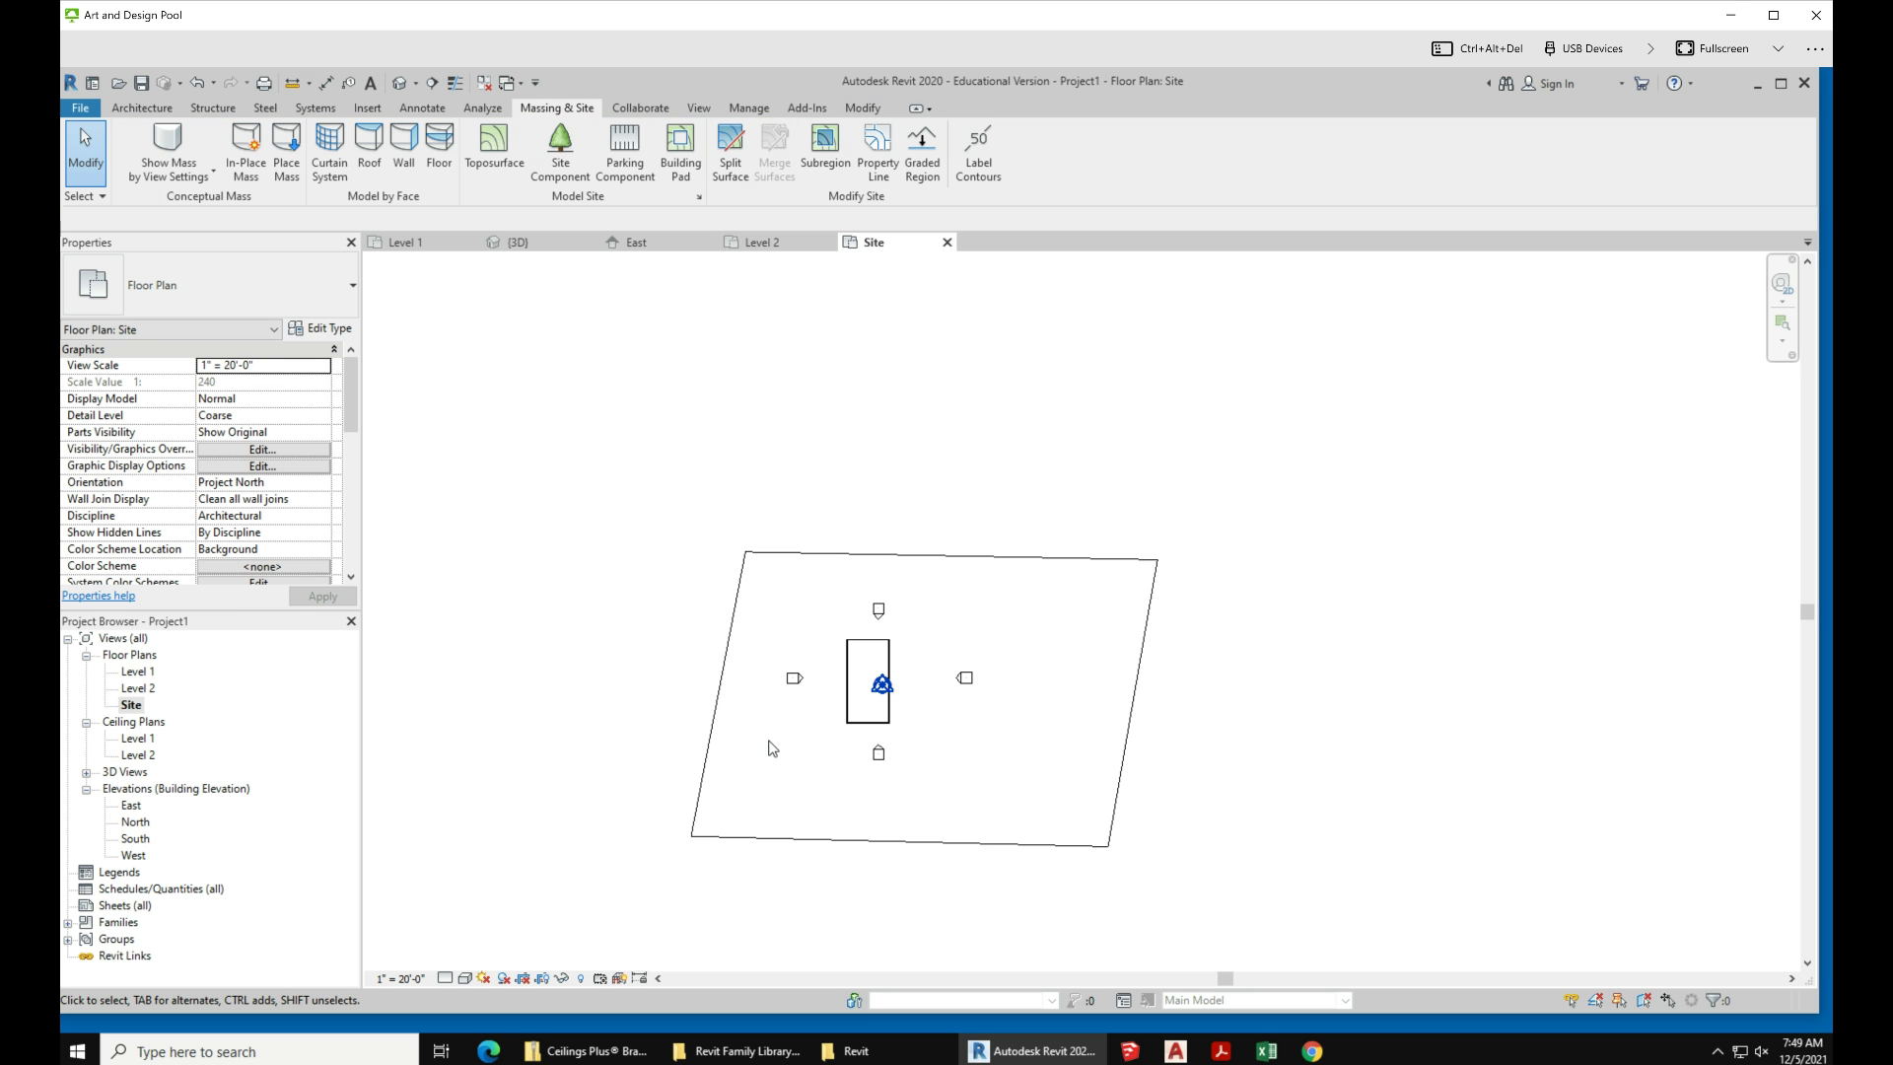
# Step: Open the default 3D view, select the floor and examine it against the walls and the surrounding toposurface
pyautogui.click(400, 82)
pyautogui.scroll(-3, 1135, 711)
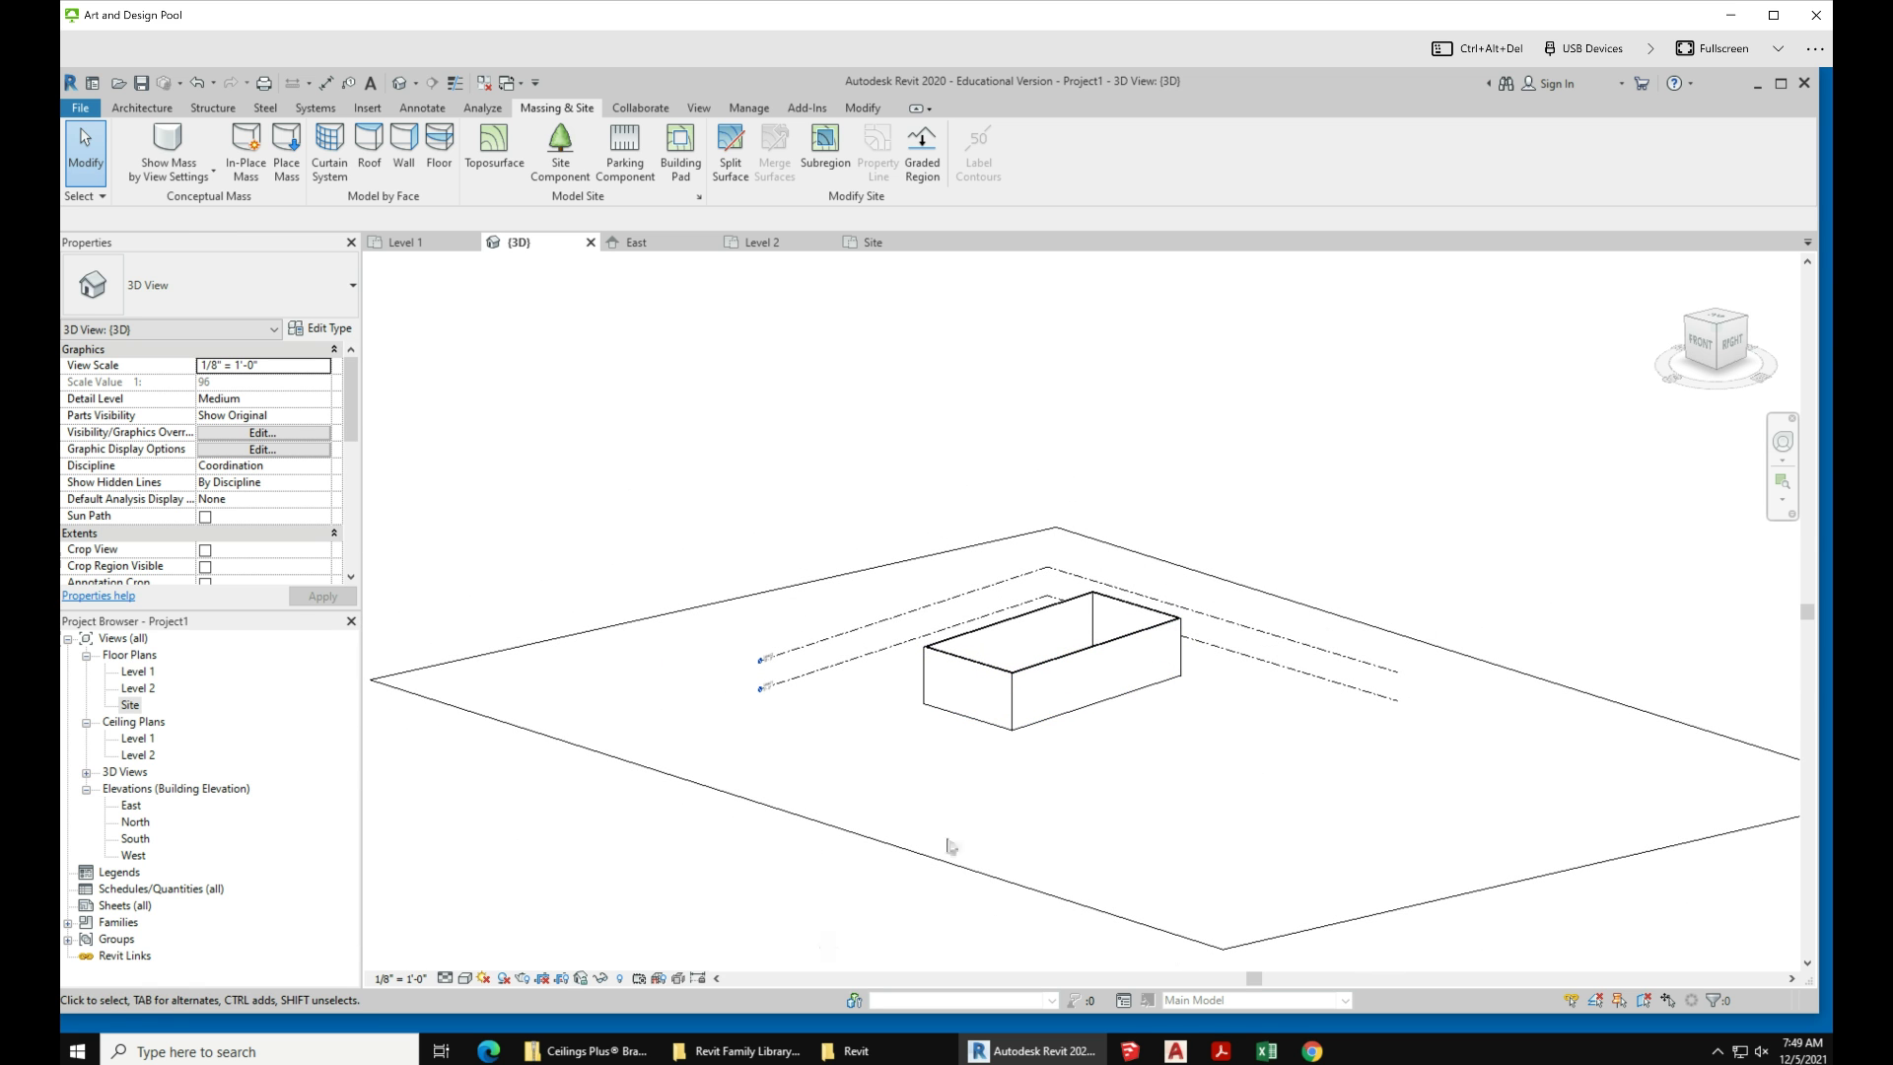
pyautogui.click(1022, 743)
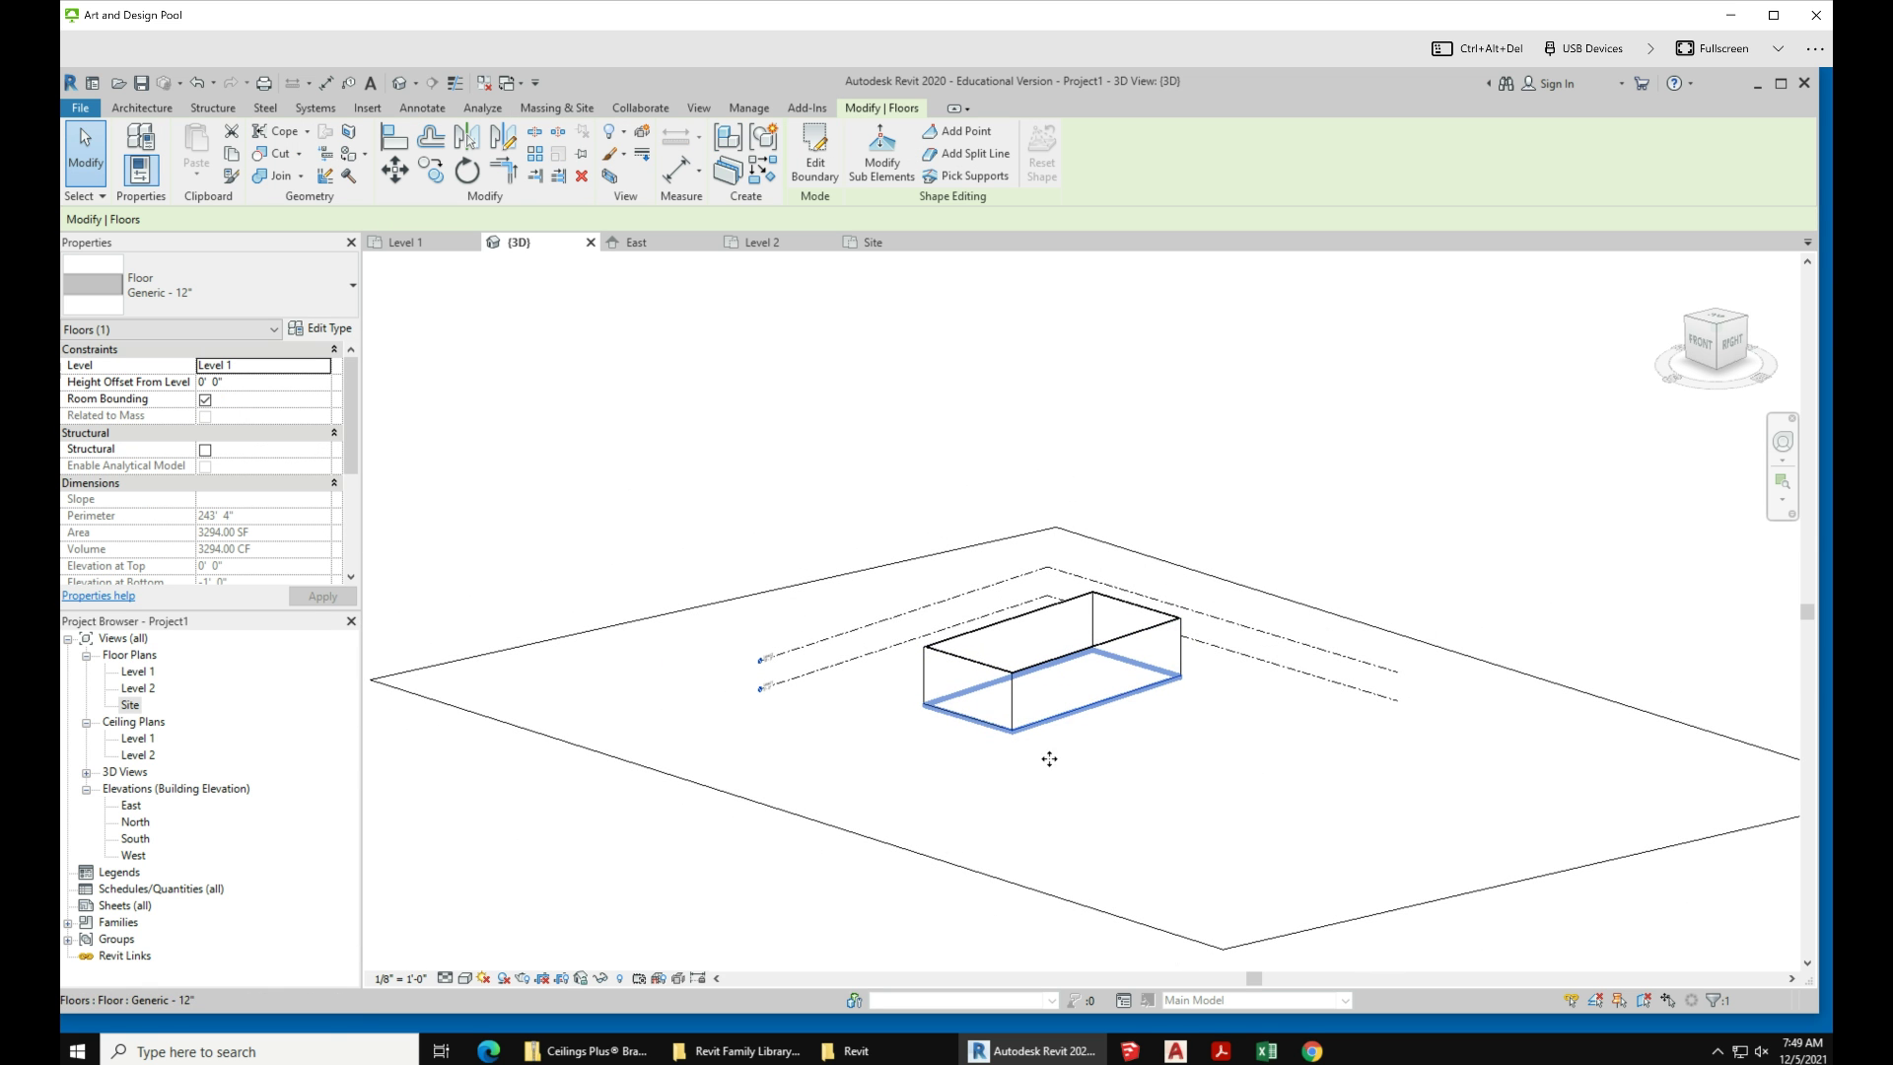
pyautogui.scroll(2, 1090, 789)
pyautogui.scroll(-2, 1072, 786)
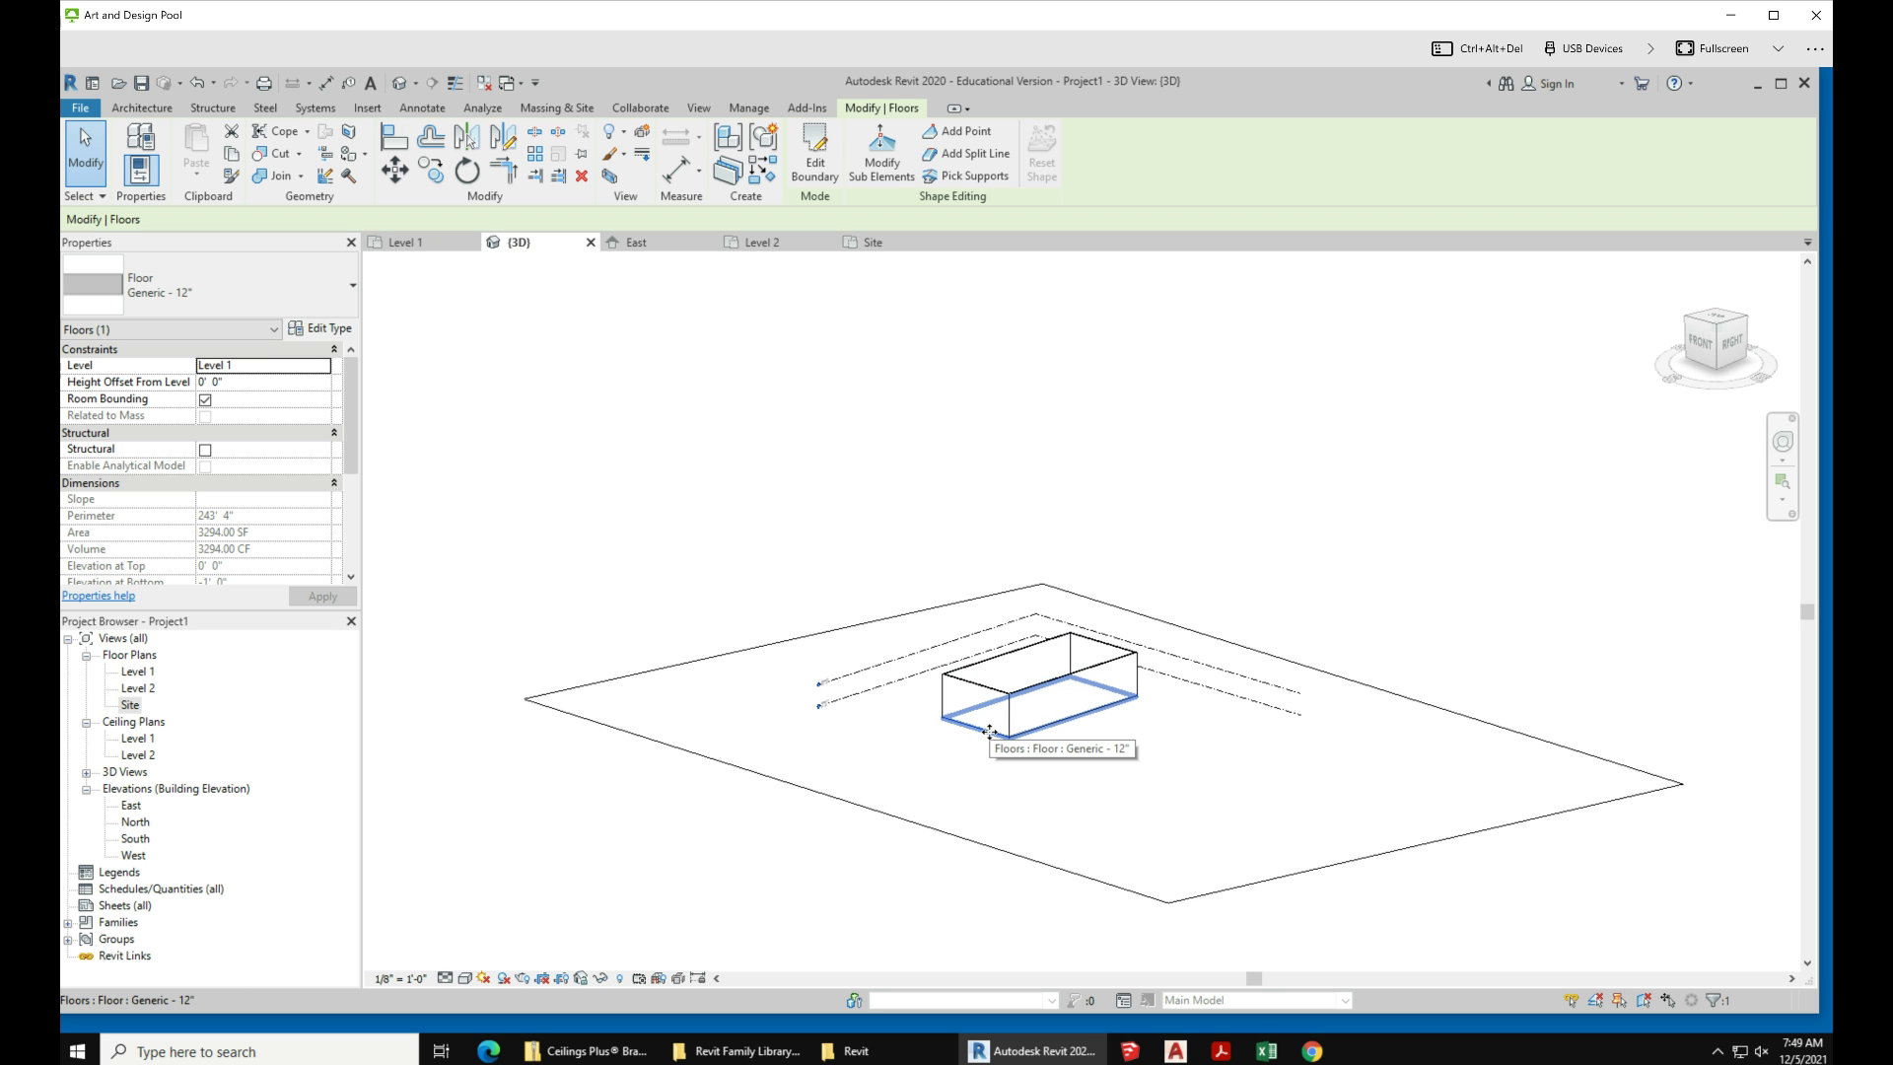
# Step: Open the East elevation and examine the ground surface against the walls and Level 1
pyautogui.doubleClick(130, 805)
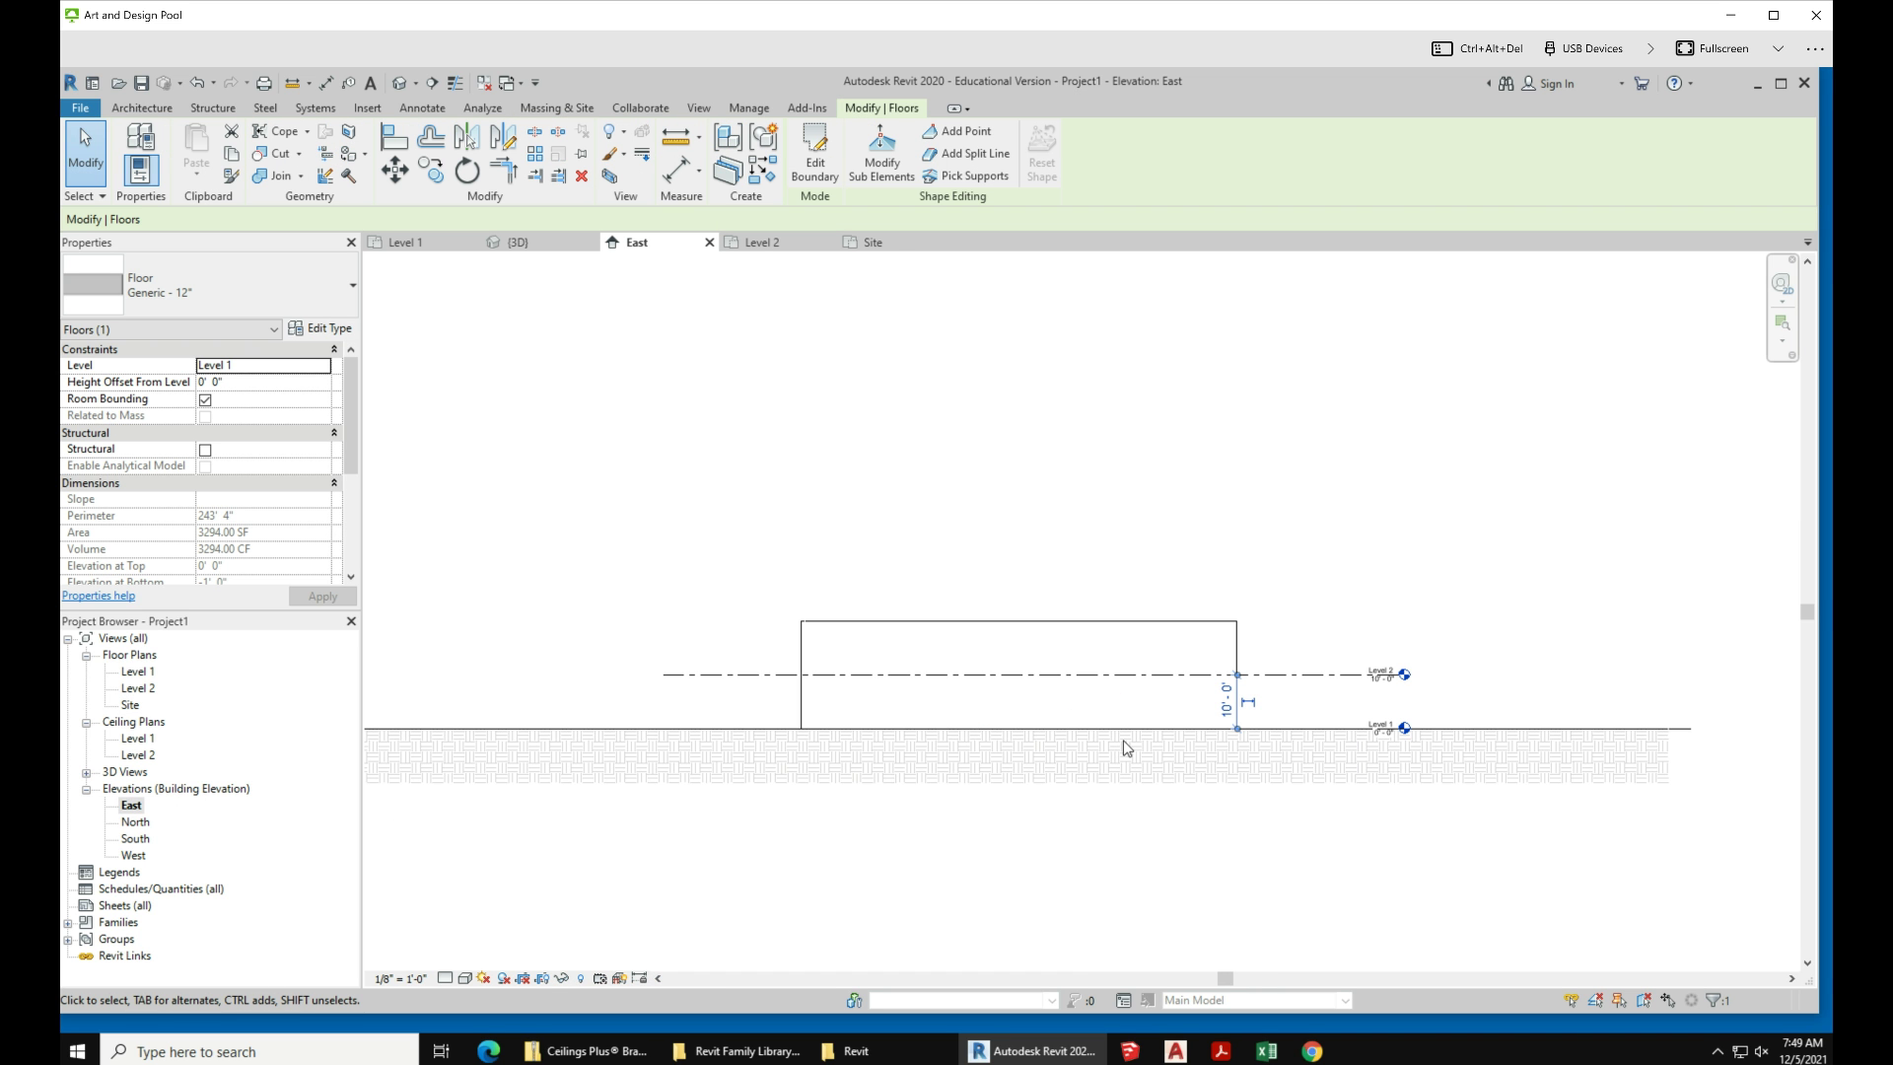
pyautogui.scroll(2, 1127, 748)
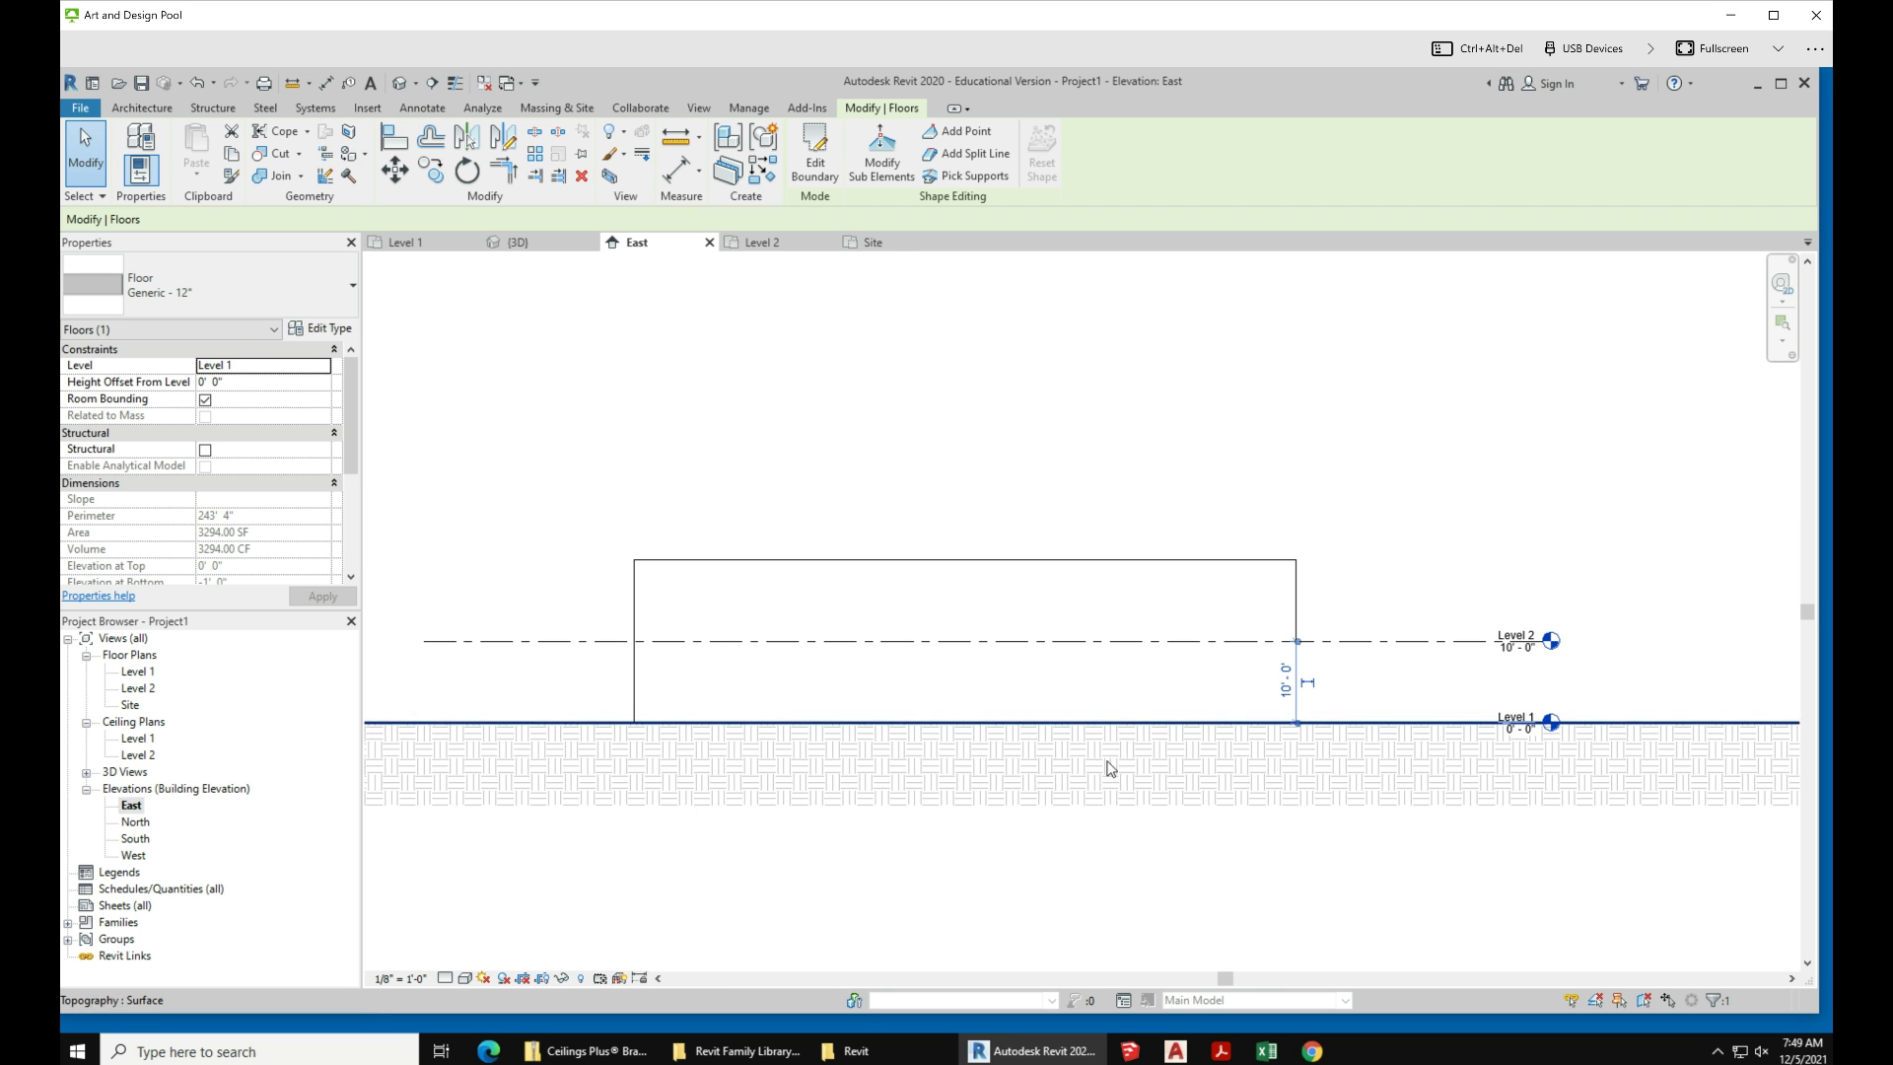
pyautogui.scroll(-3, 1111, 768)
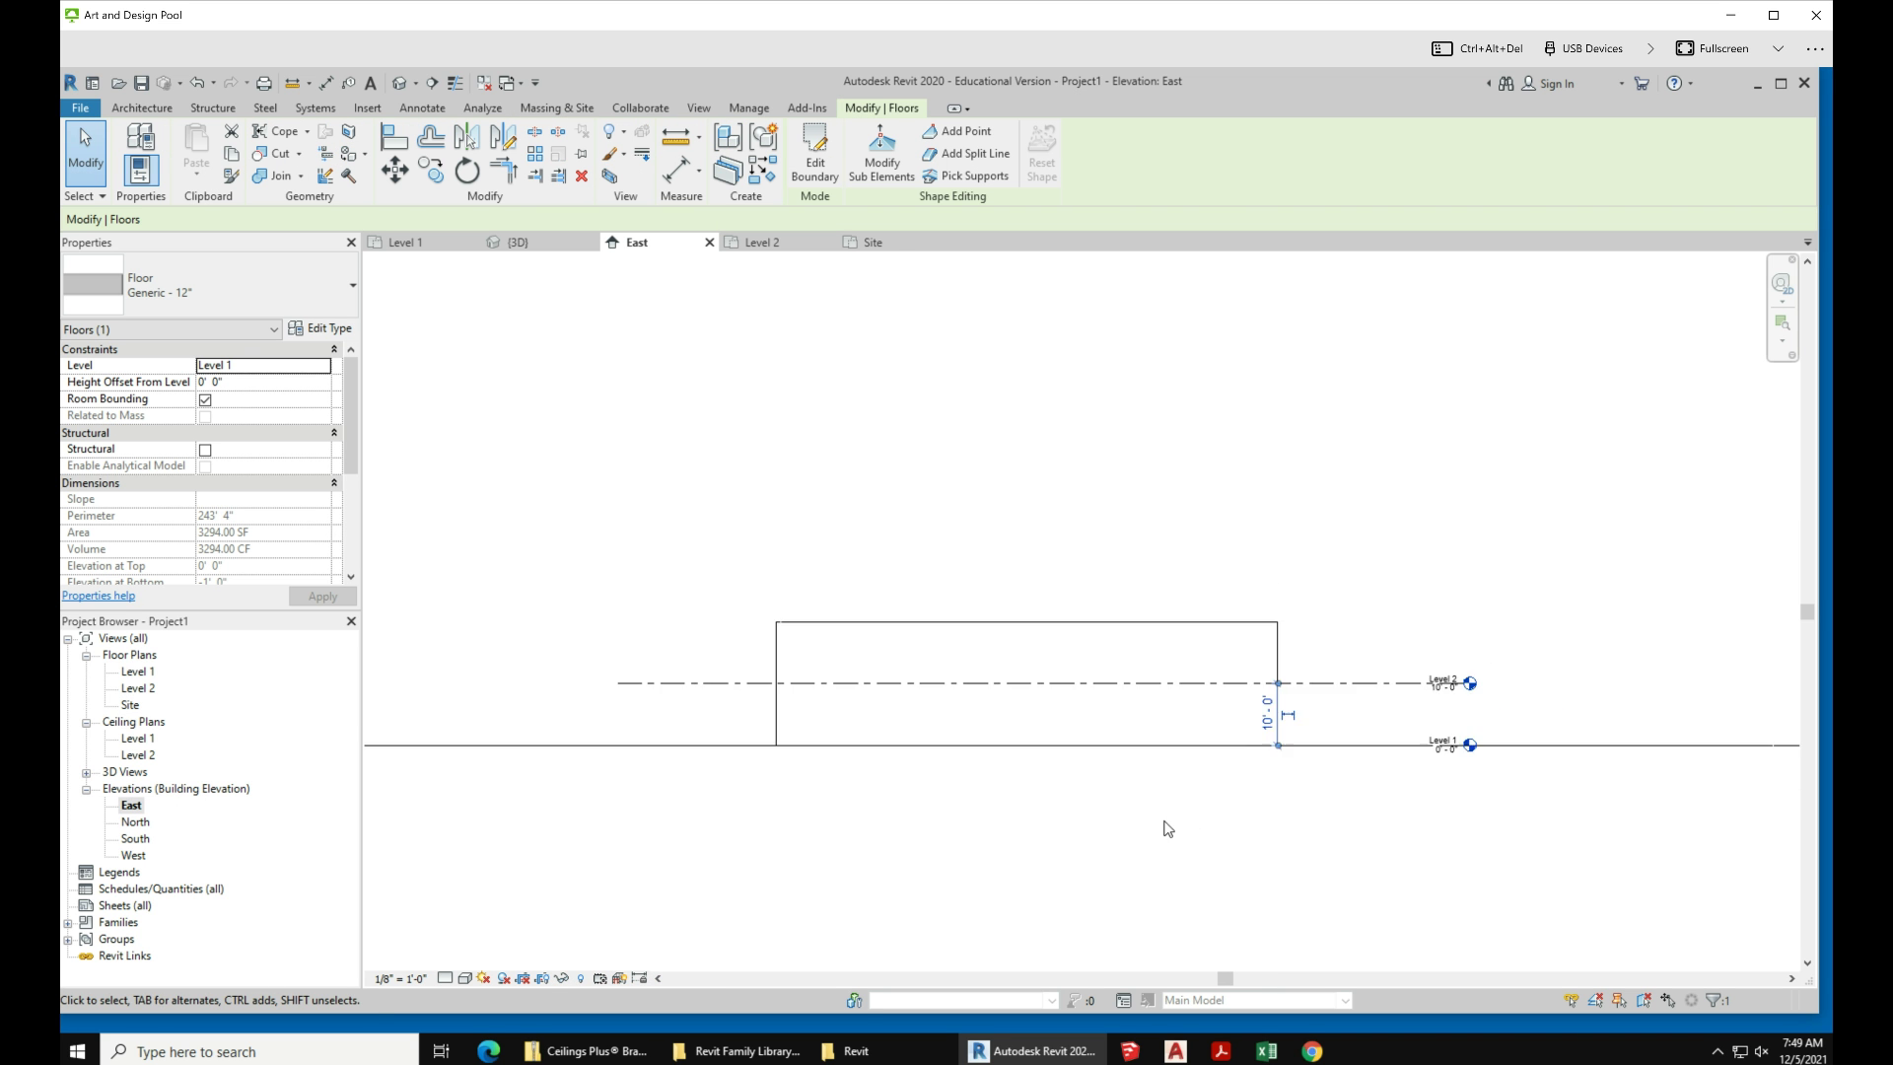
# Step: On the Level 1 plan, place a building section running west to east across the southern part of the building, looking north
pyautogui.doubleClick(150, 673)
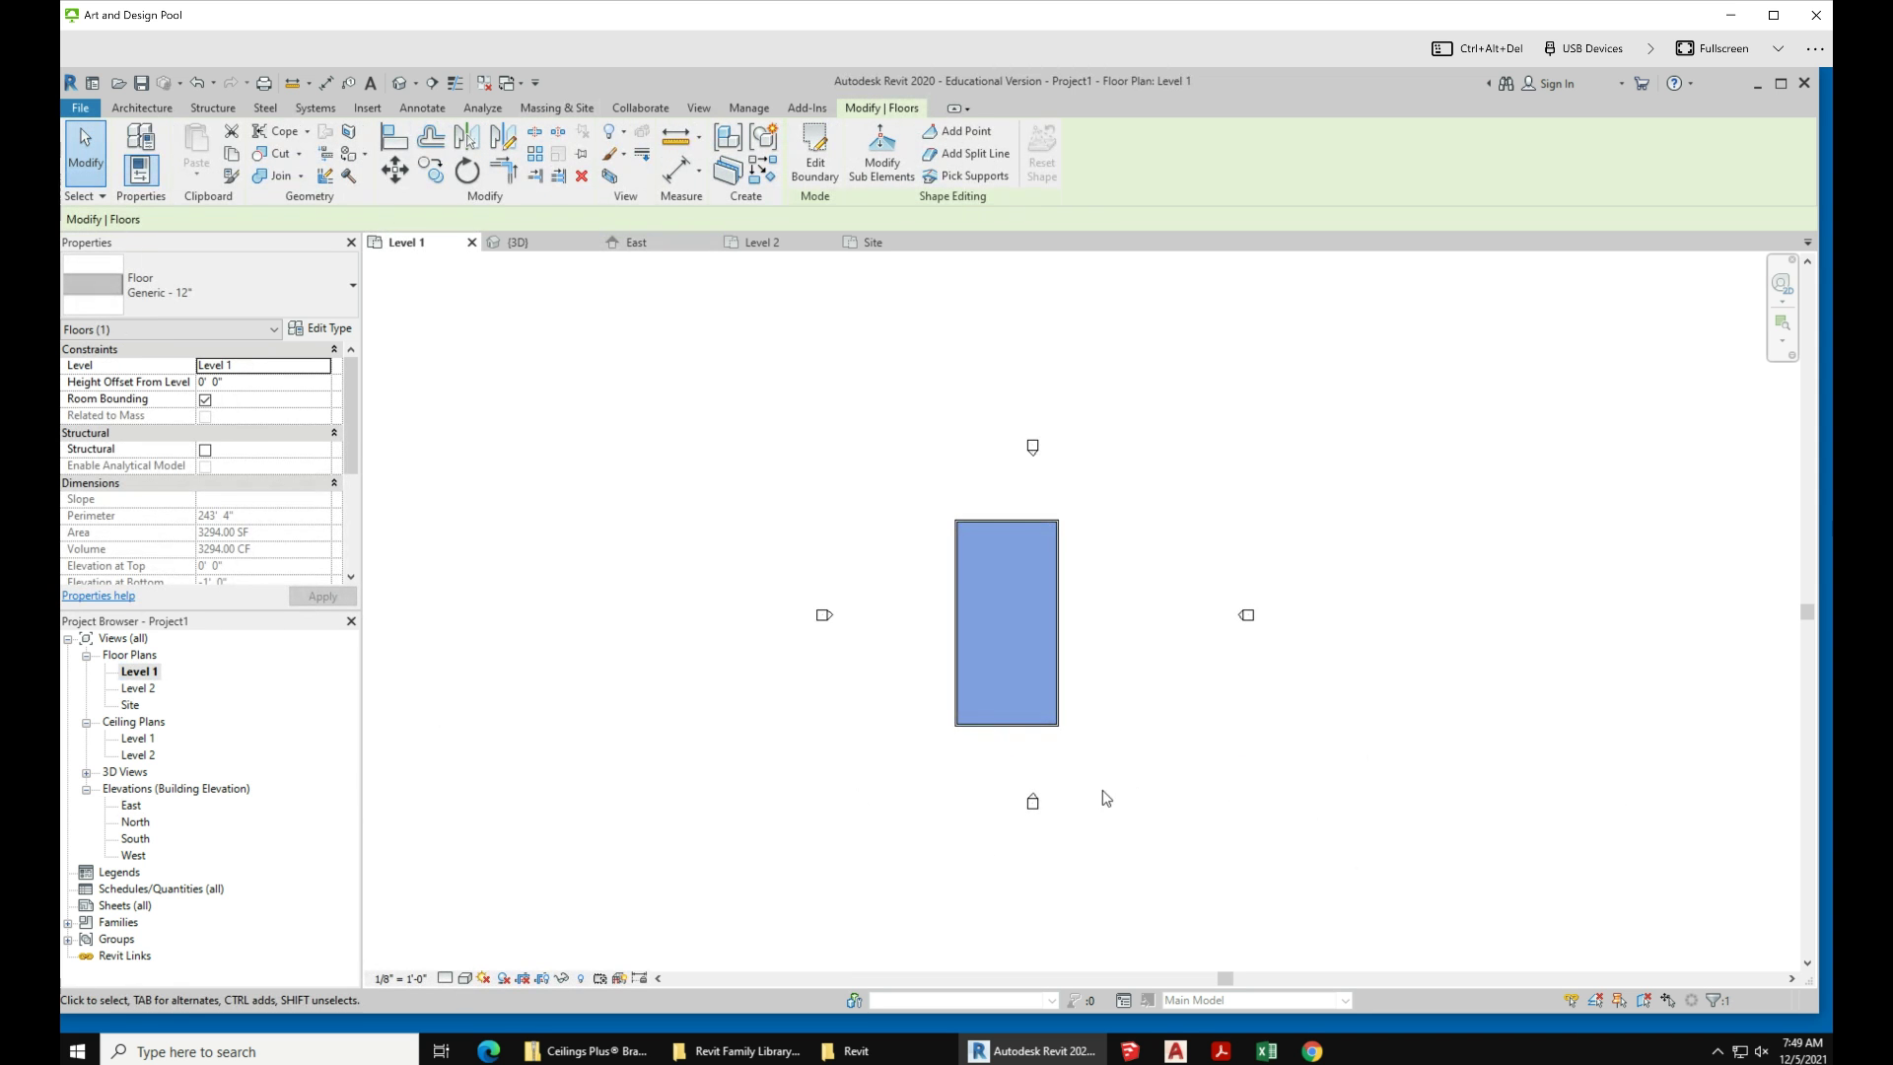
pyautogui.scroll(1, 1055, 815)
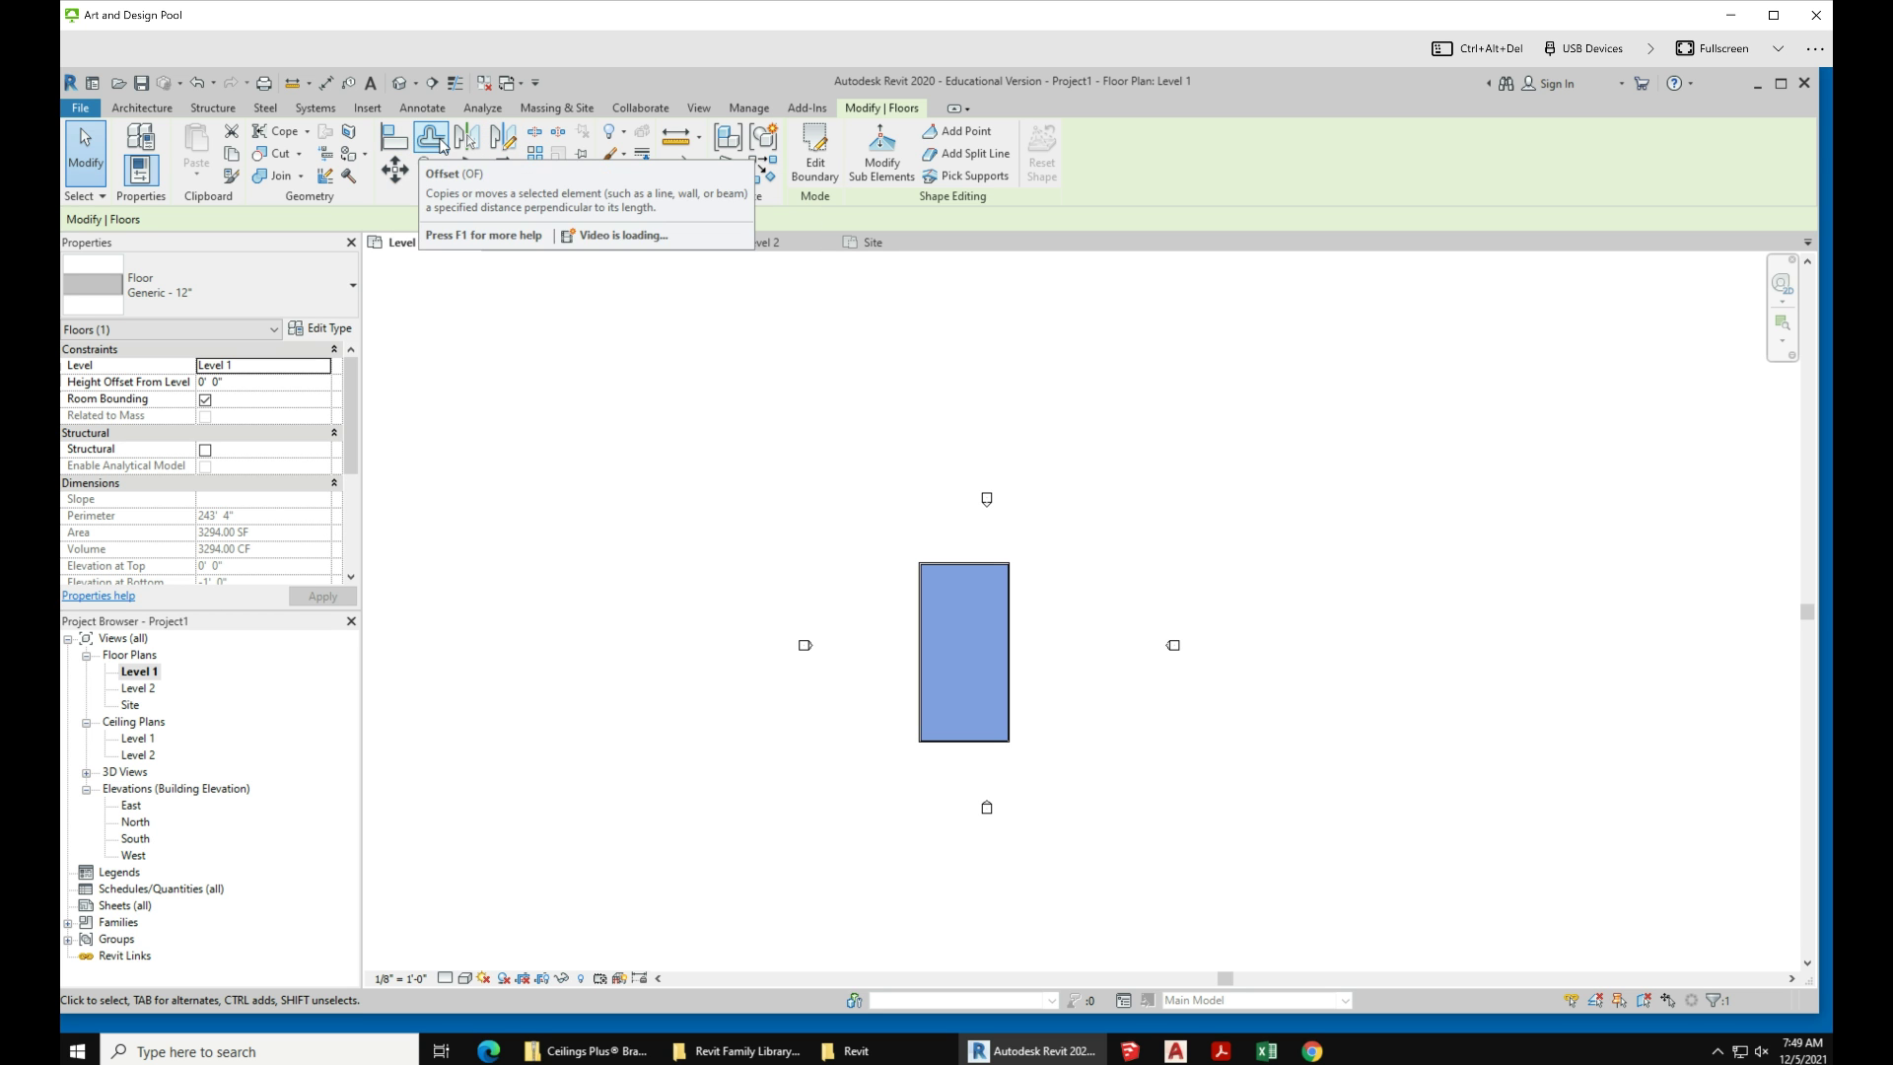
pyautogui.click(686, 111)
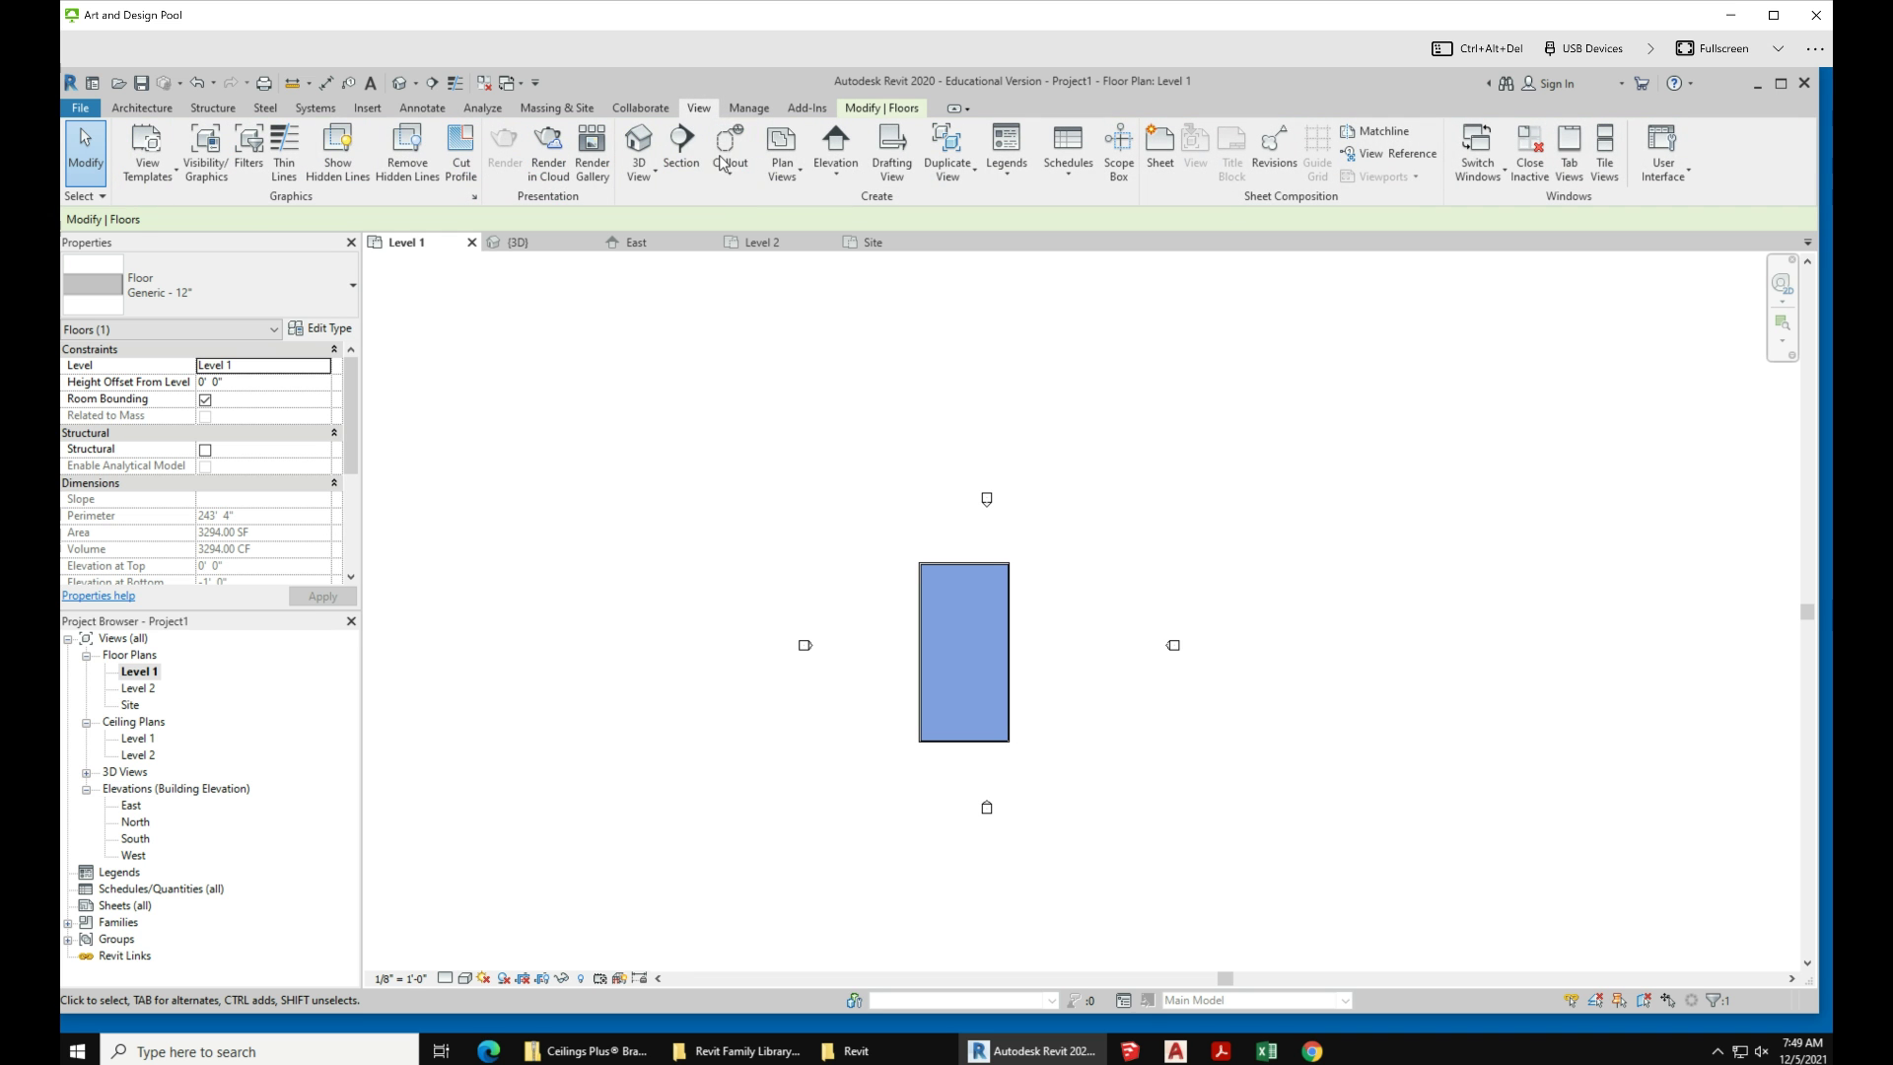
pyautogui.click(684, 143)
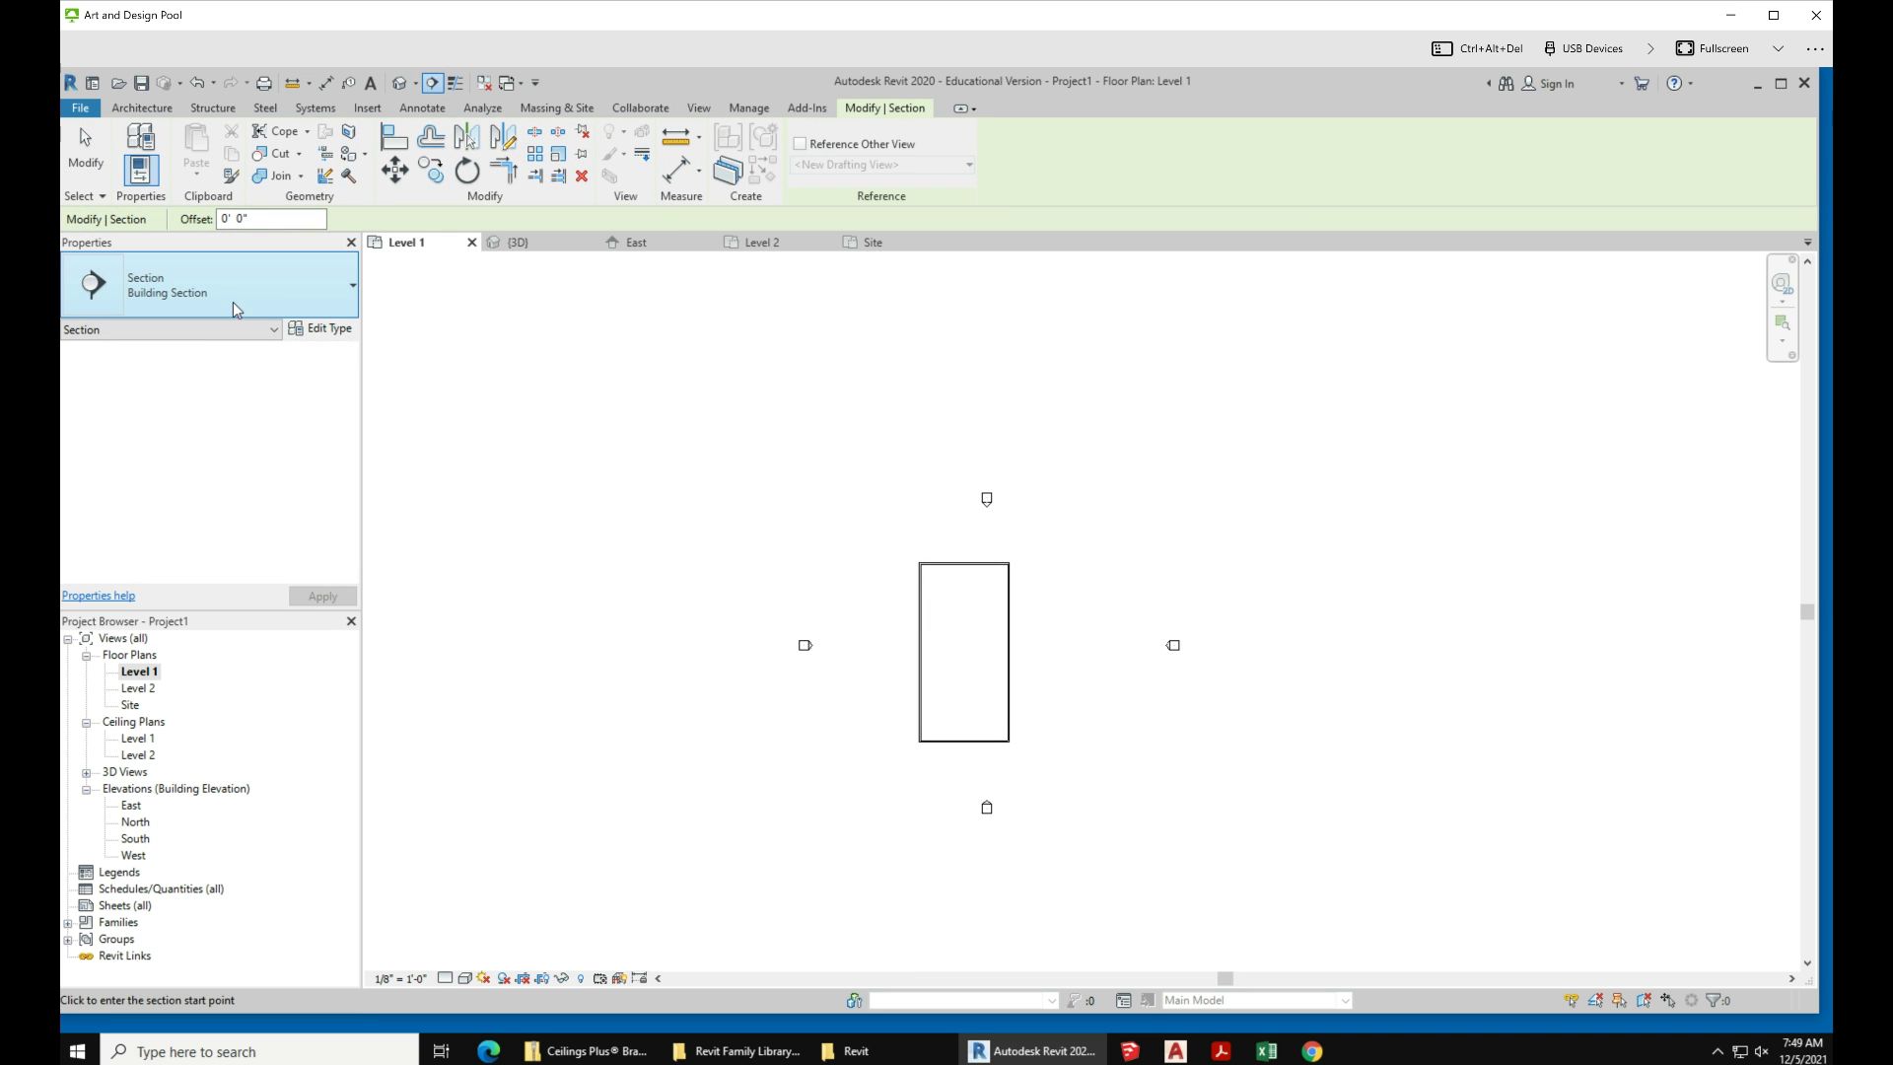
pyautogui.click(855, 703)
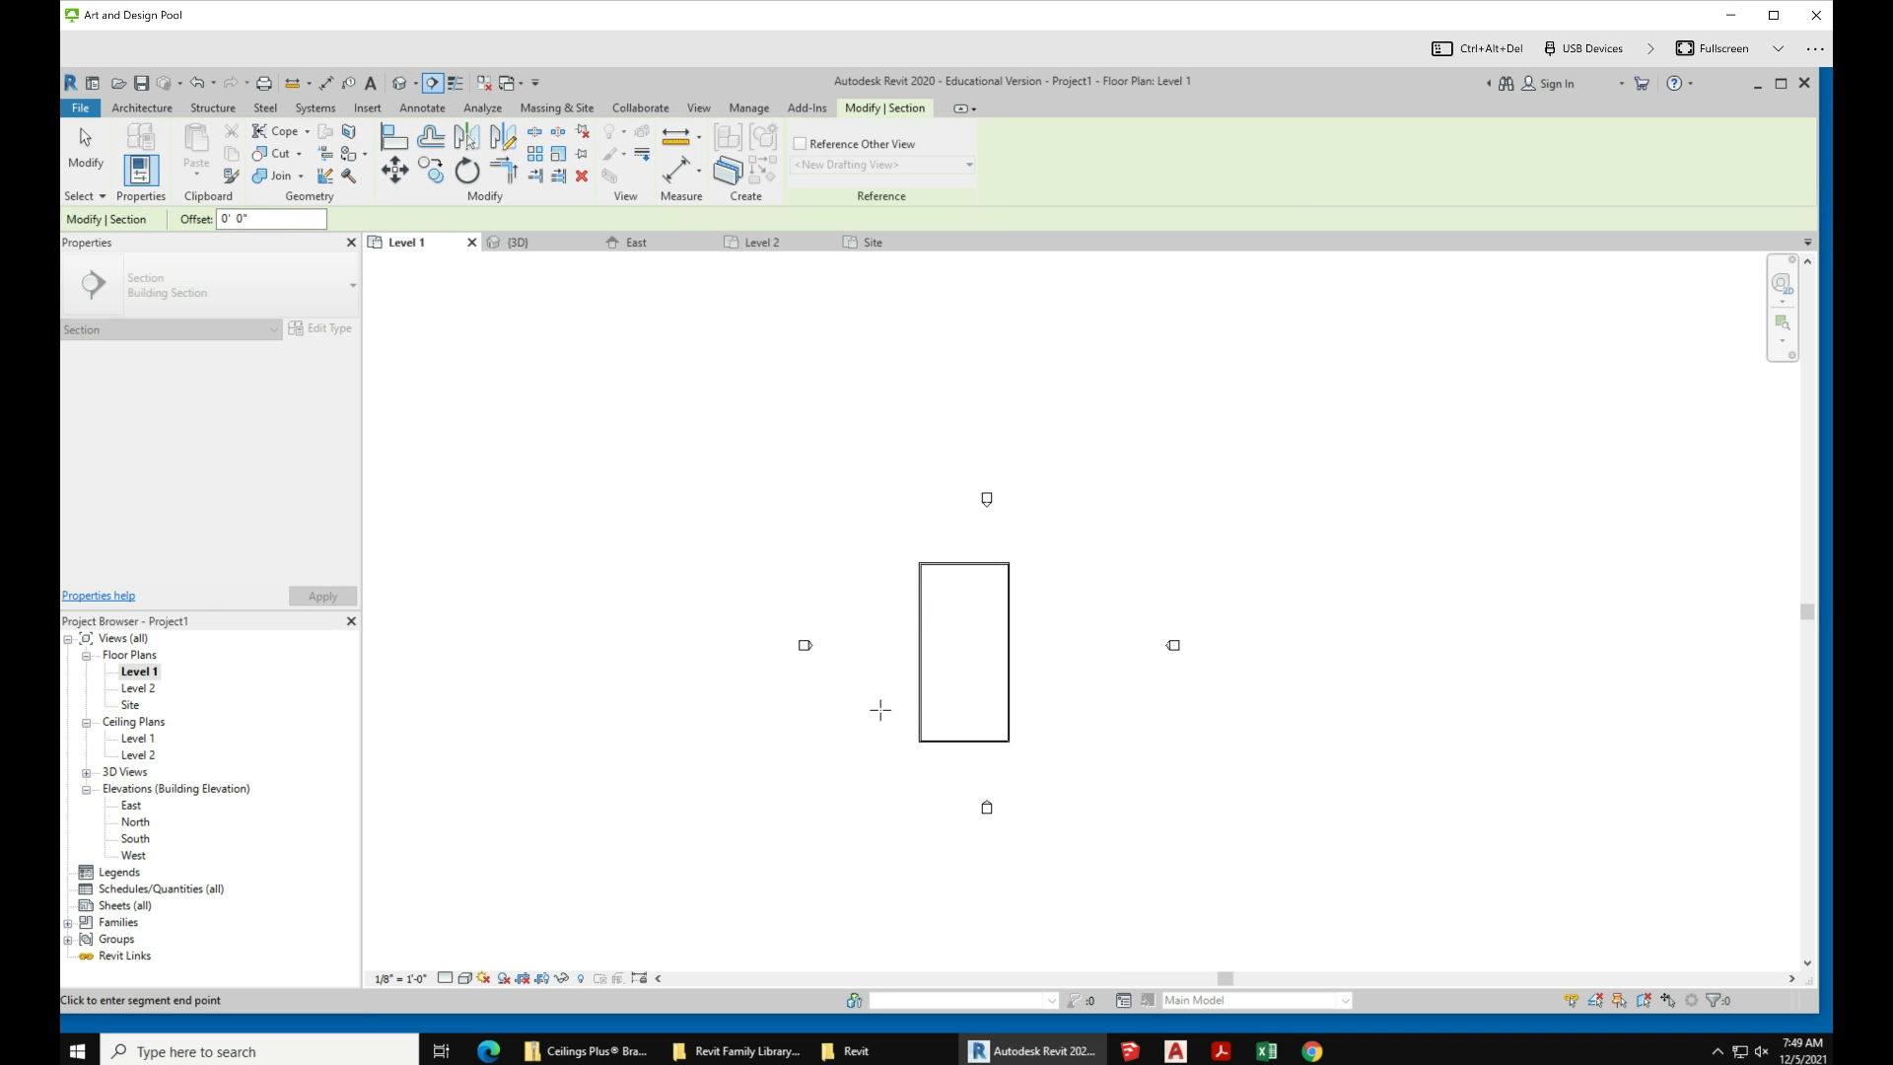
pyautogui.click(1134, 704)
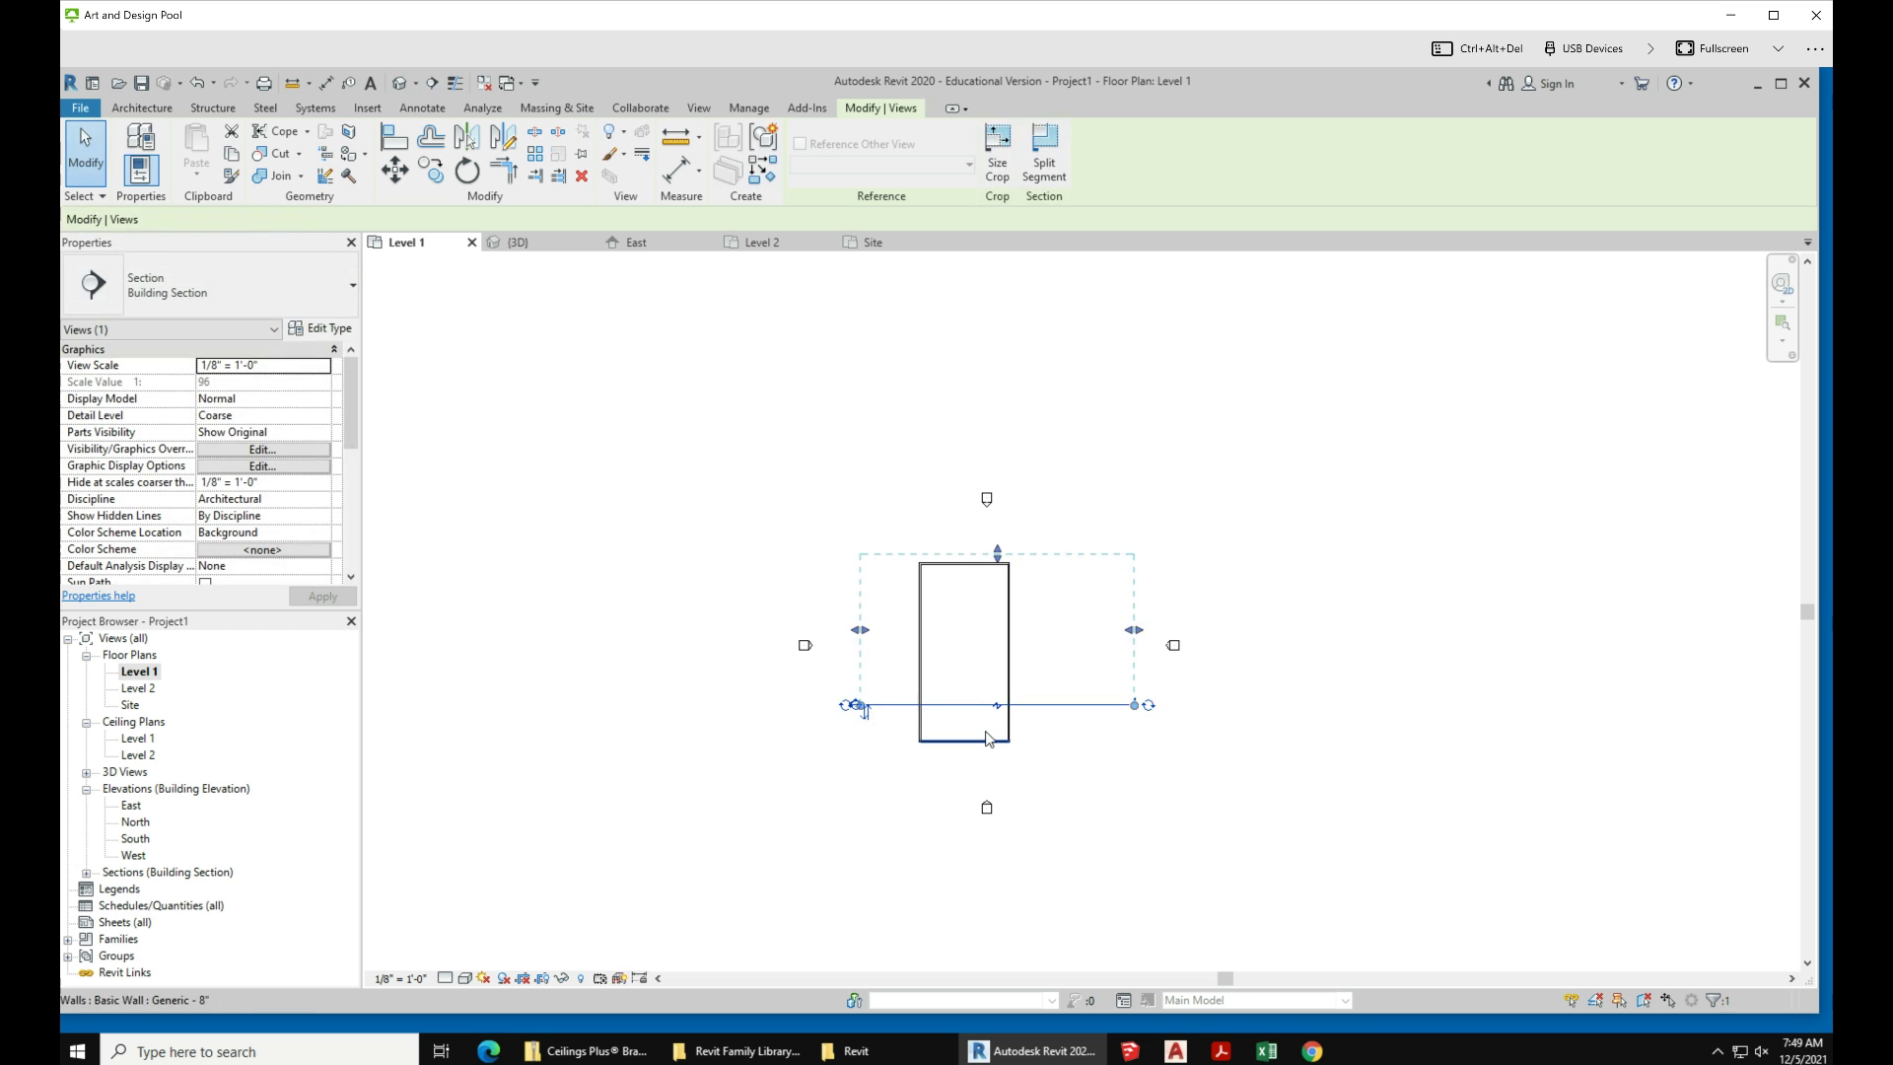
pyautogui.click(957, 658)
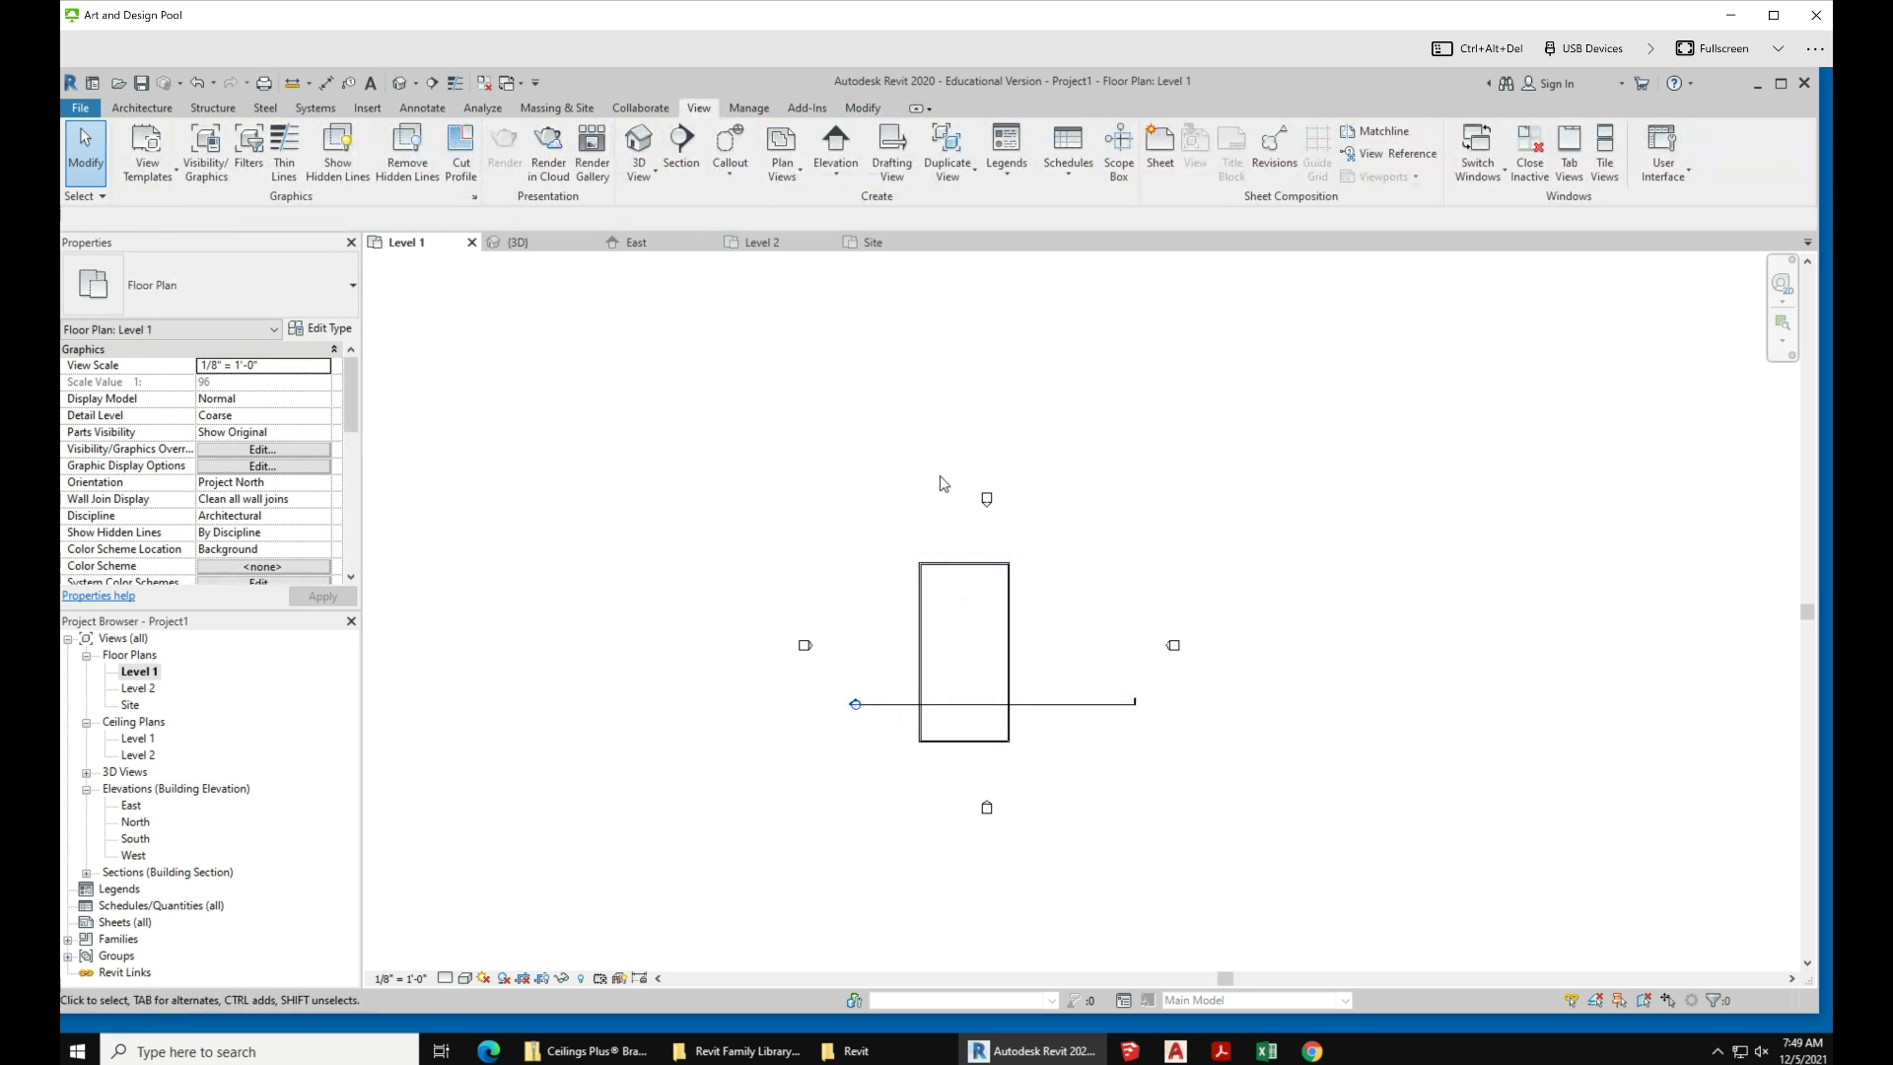
# Step: Place a second building section running north to south through the length of the building, near its west wall, looking east
pyautogui.click(681, 147)
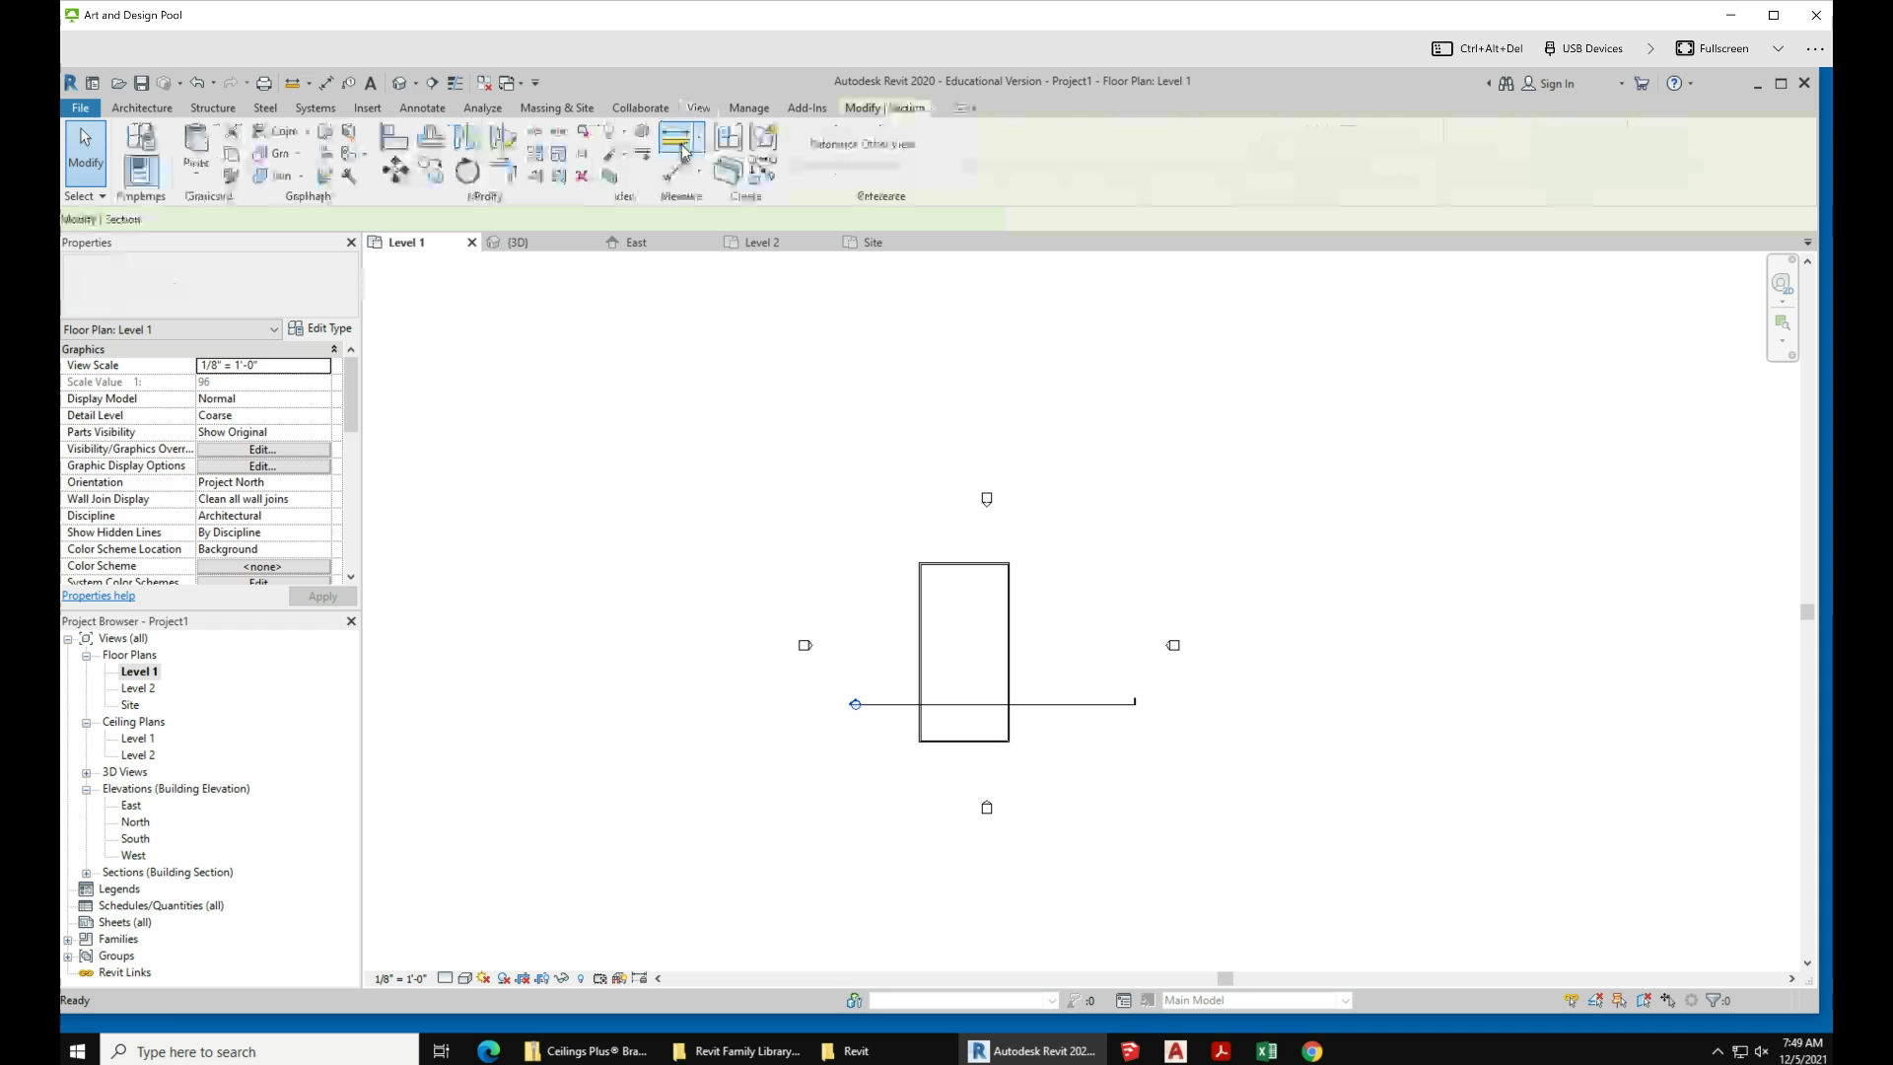
pyautogui.click(941, 533)
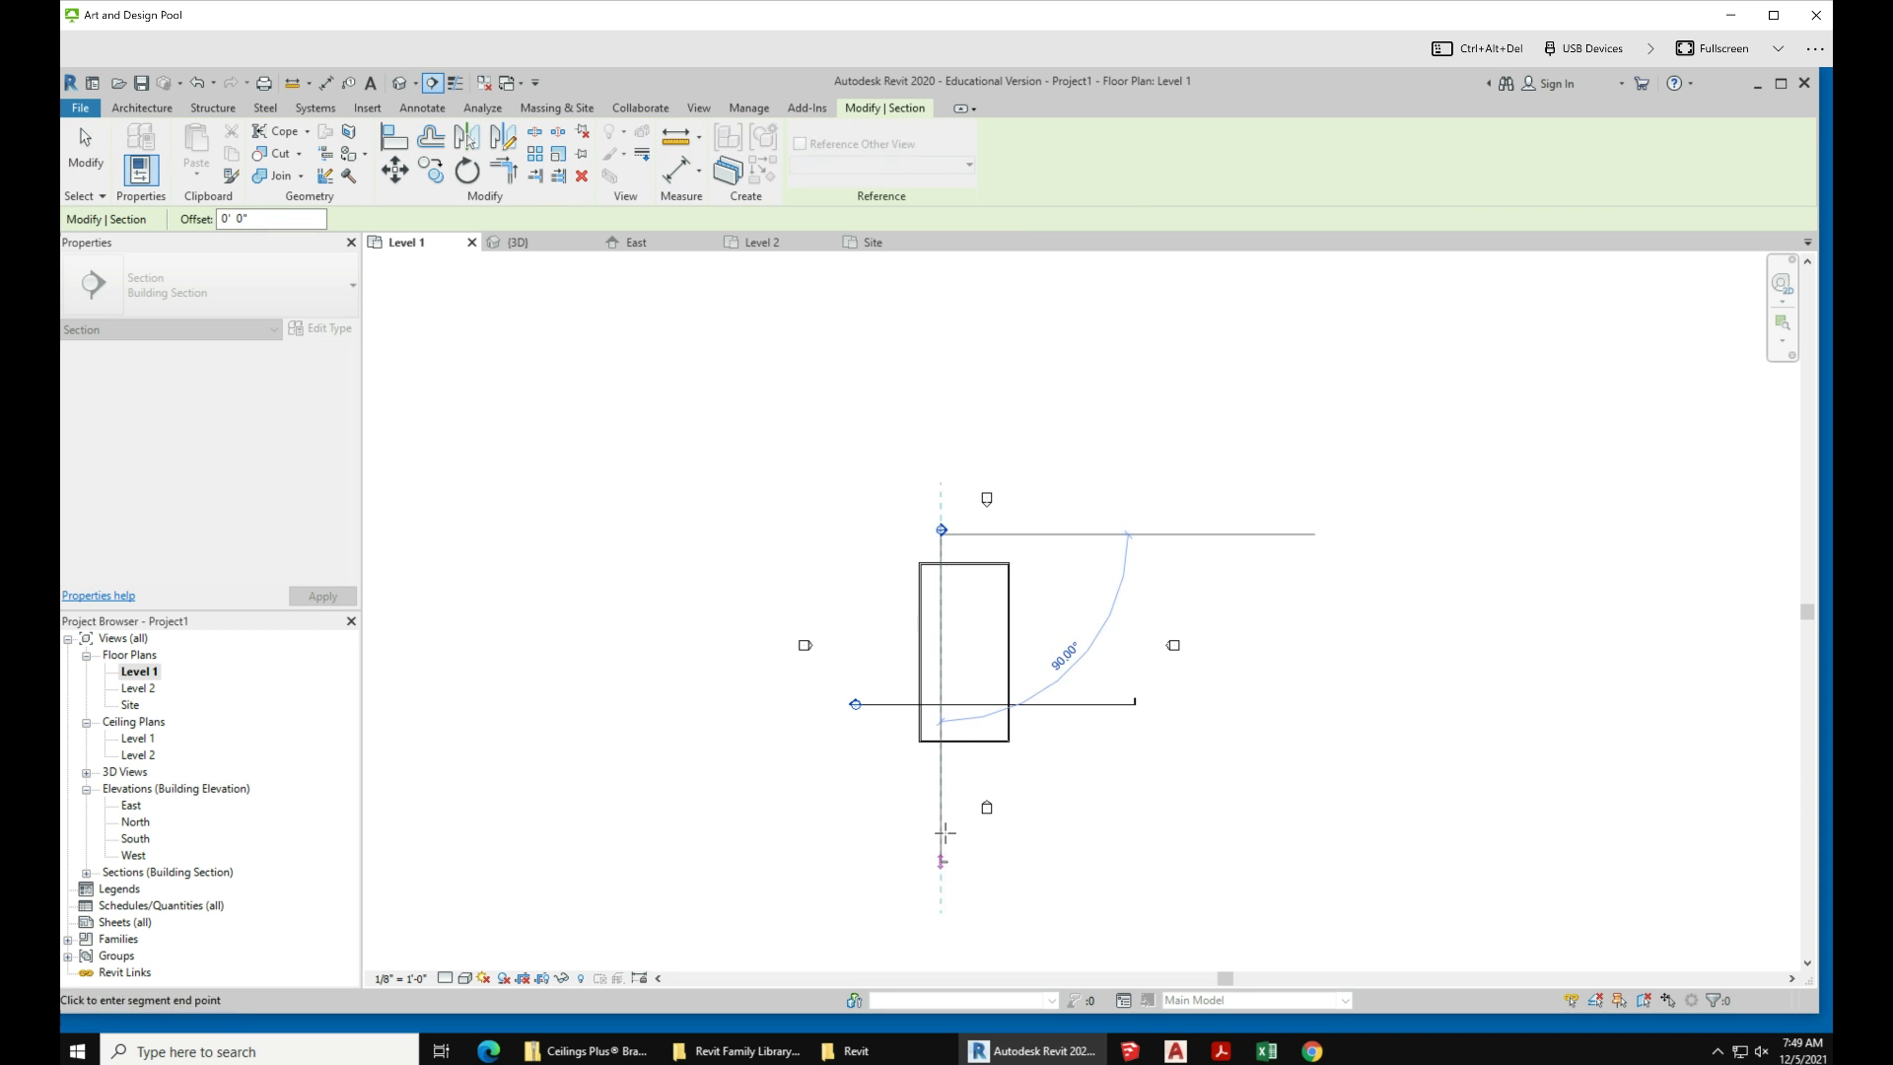
pyautogui.click(939, 795)
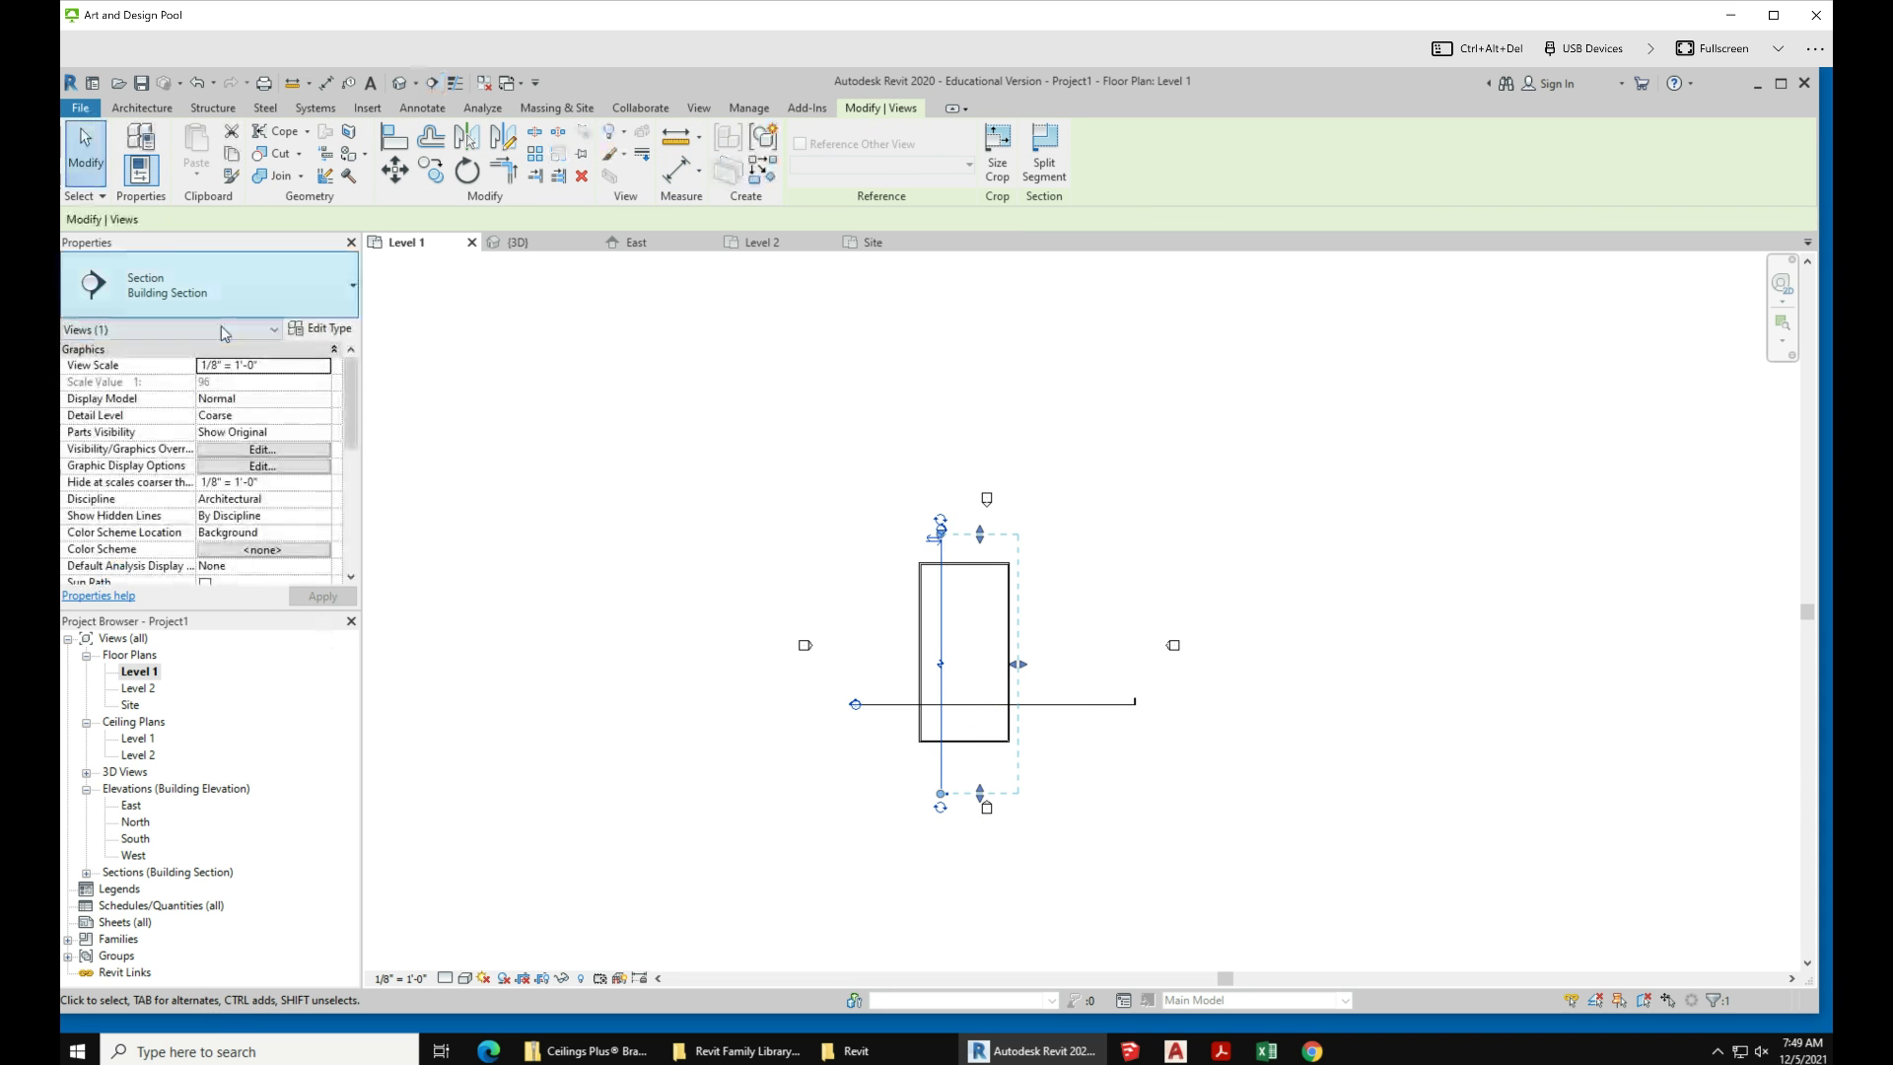
pyautogui.click(85, 148)
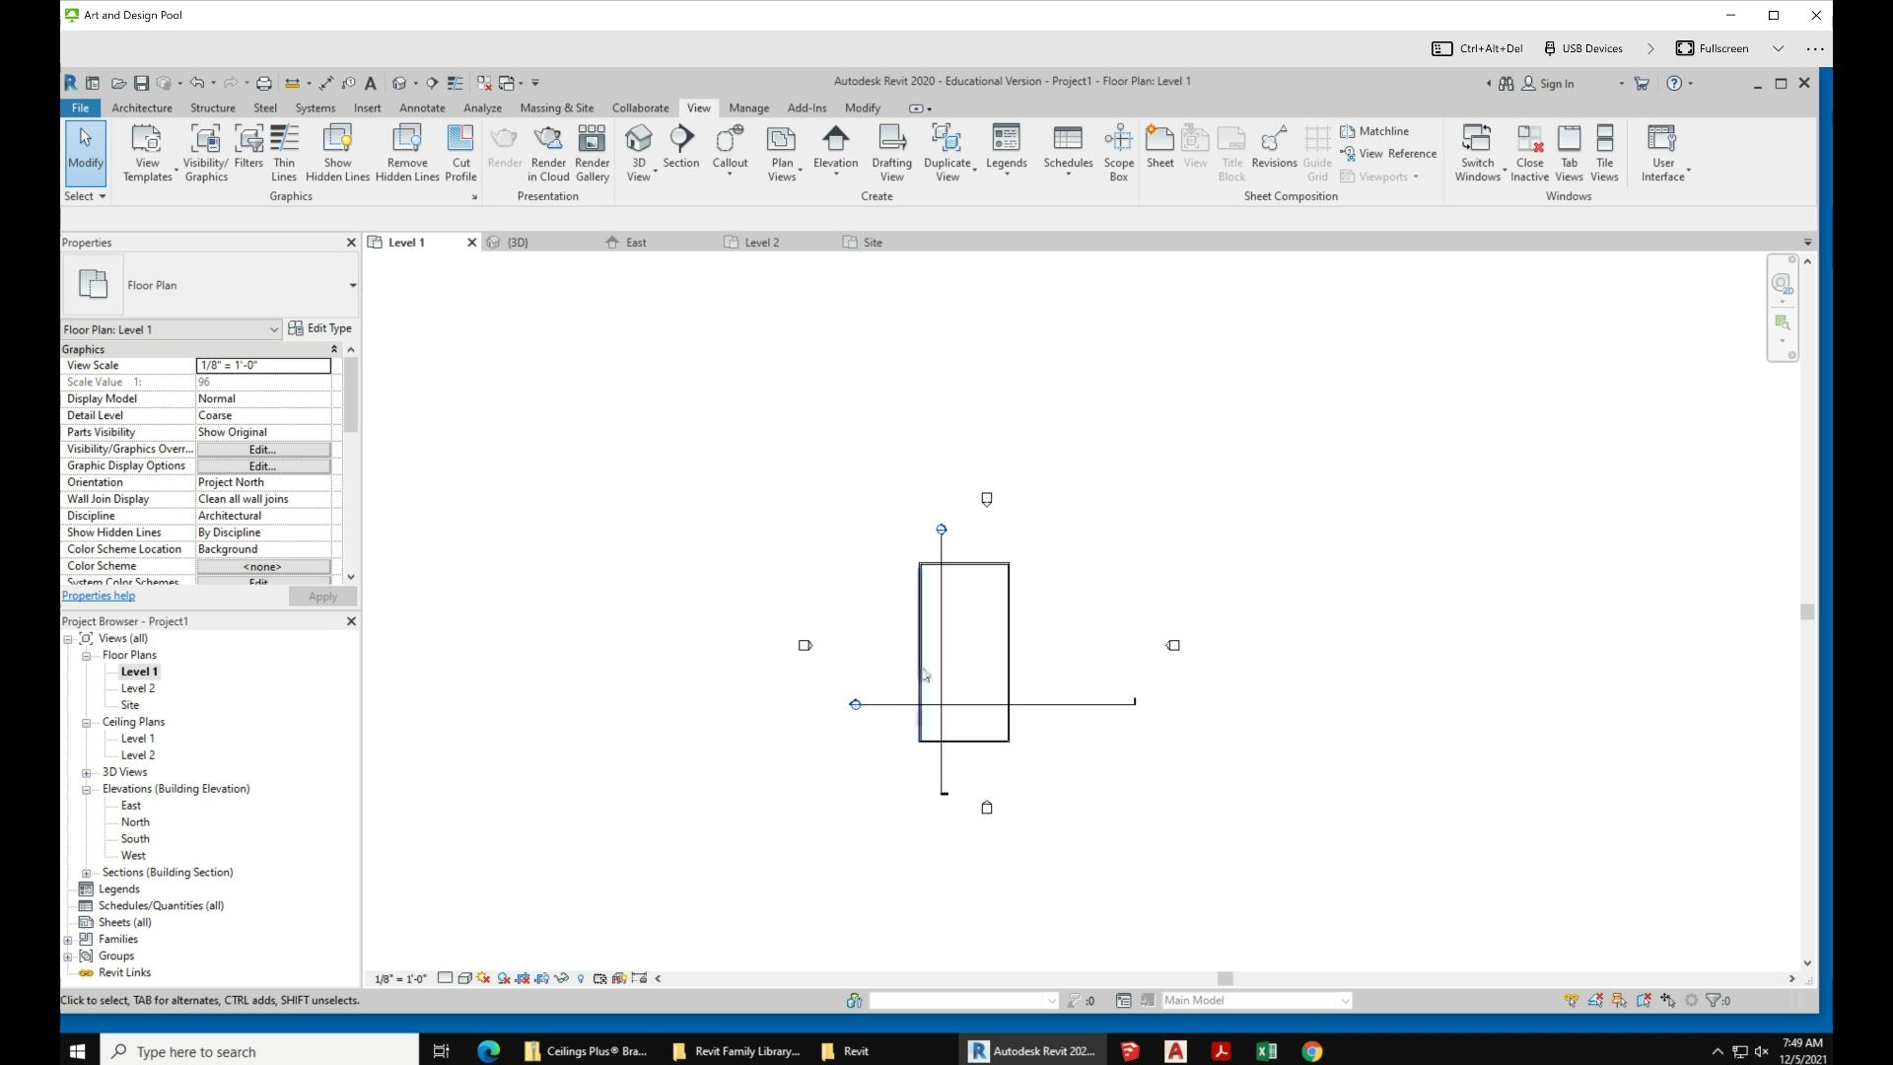
# Step: Select the west-east section line on the plan and go to its section view
pyautogui.scroll(2, 961, 692)
pyautogui.scroll(1, 1066, 755)
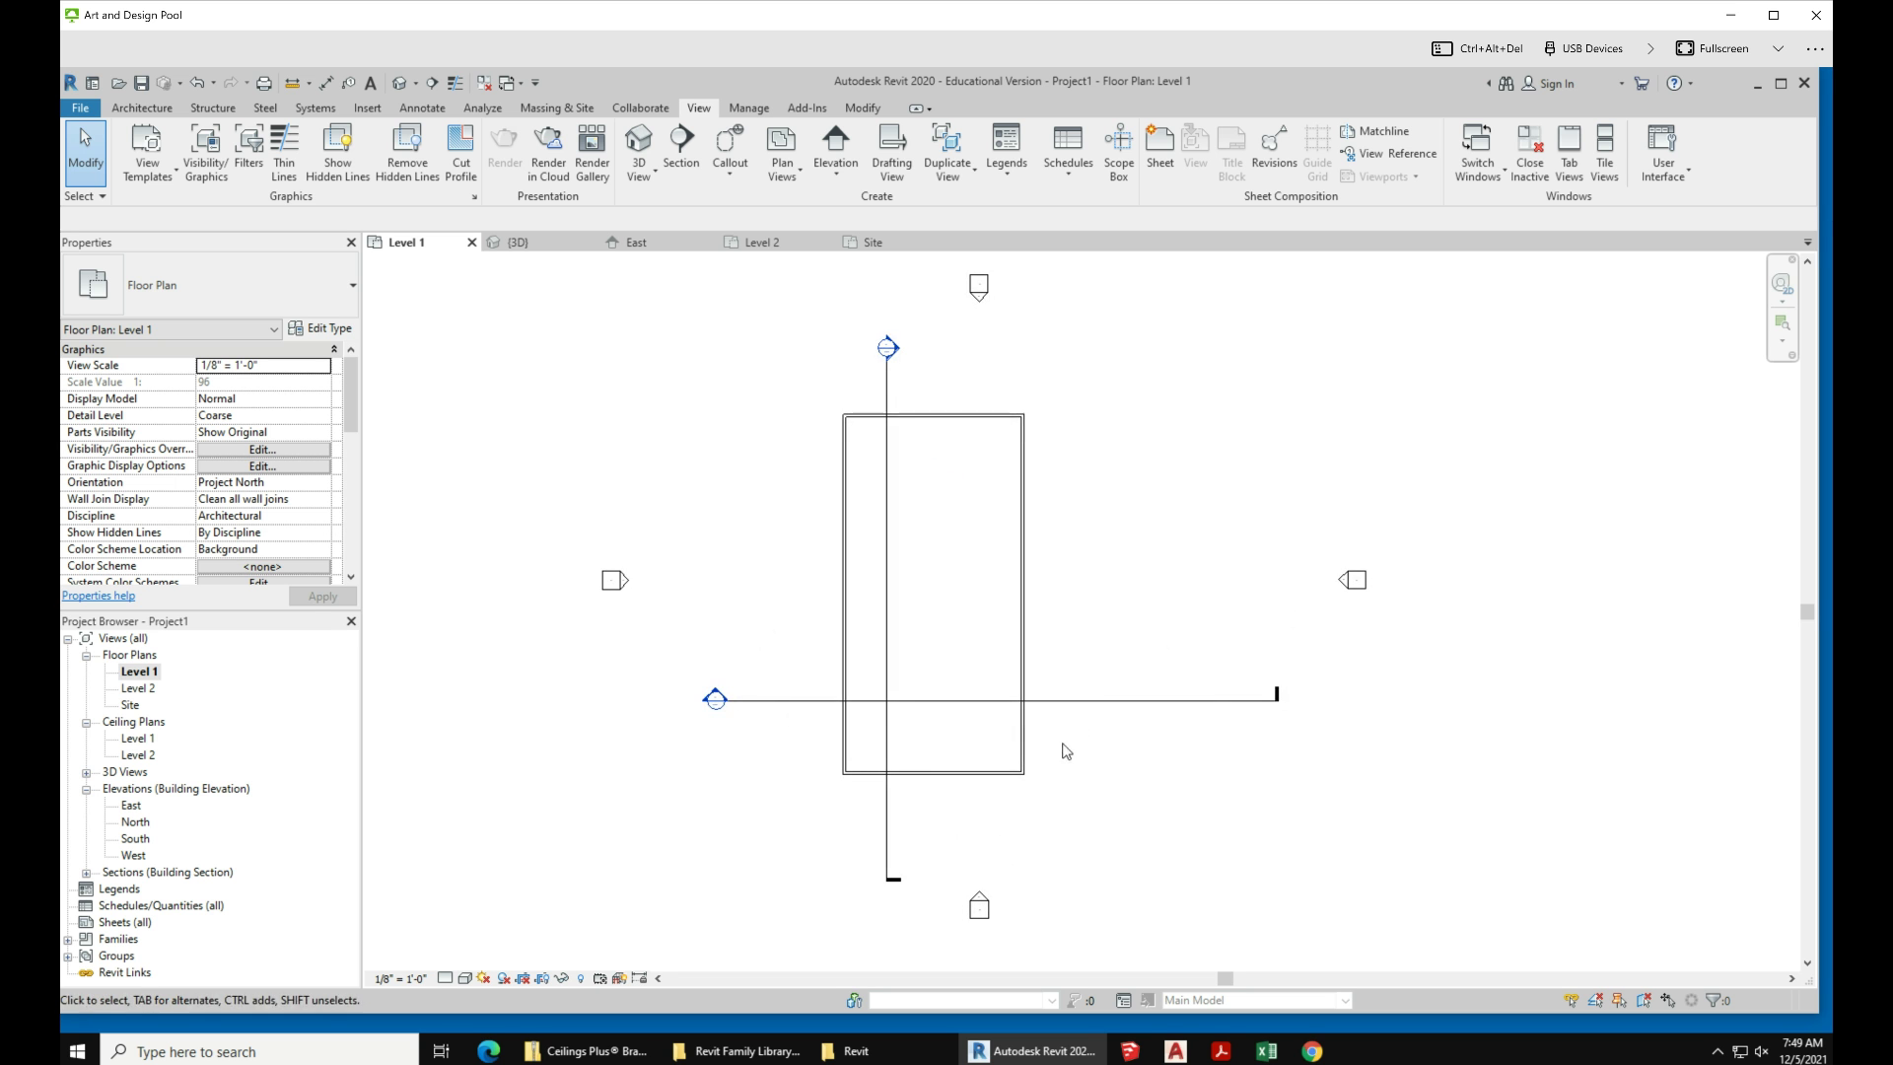
pyautogui.click(1115, 702)
pyautogui.click(889, 666)
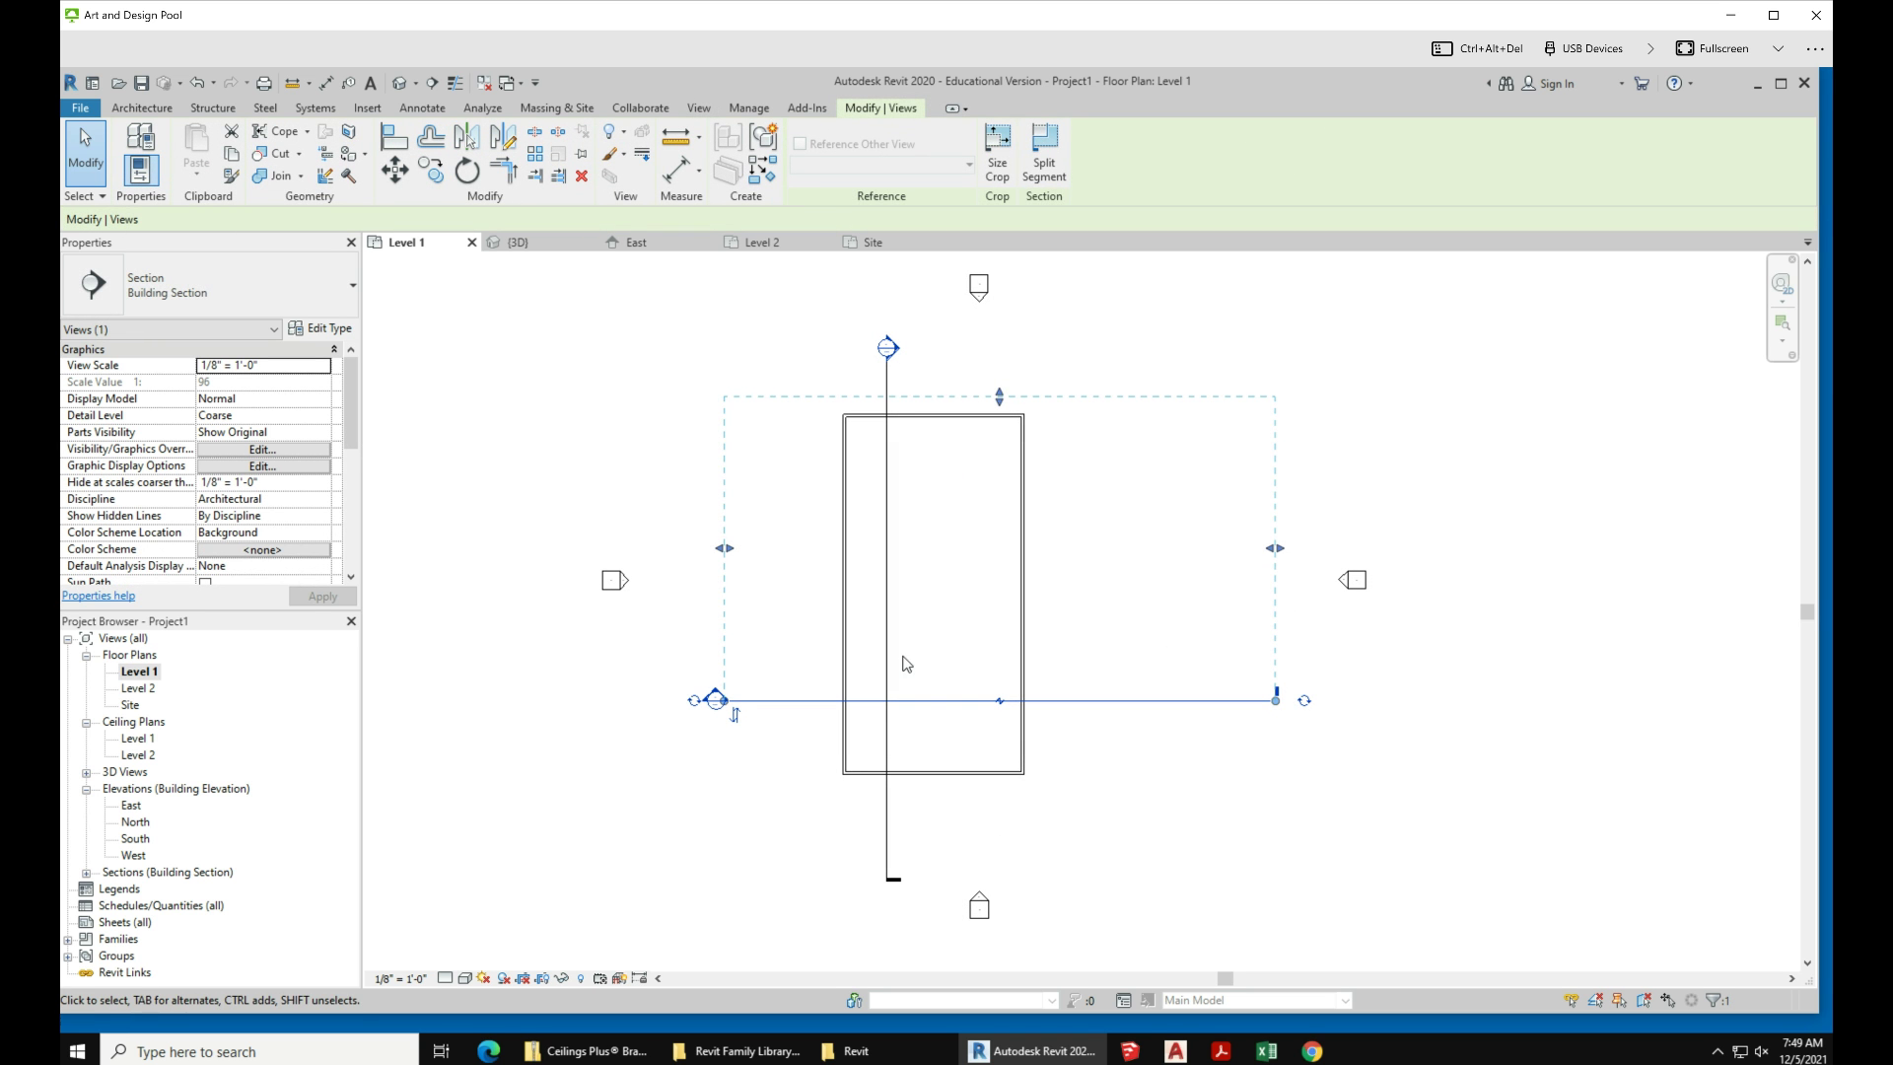
pyautogui.click(1090, 702)
pyautogui.rightClick(1091, 703)
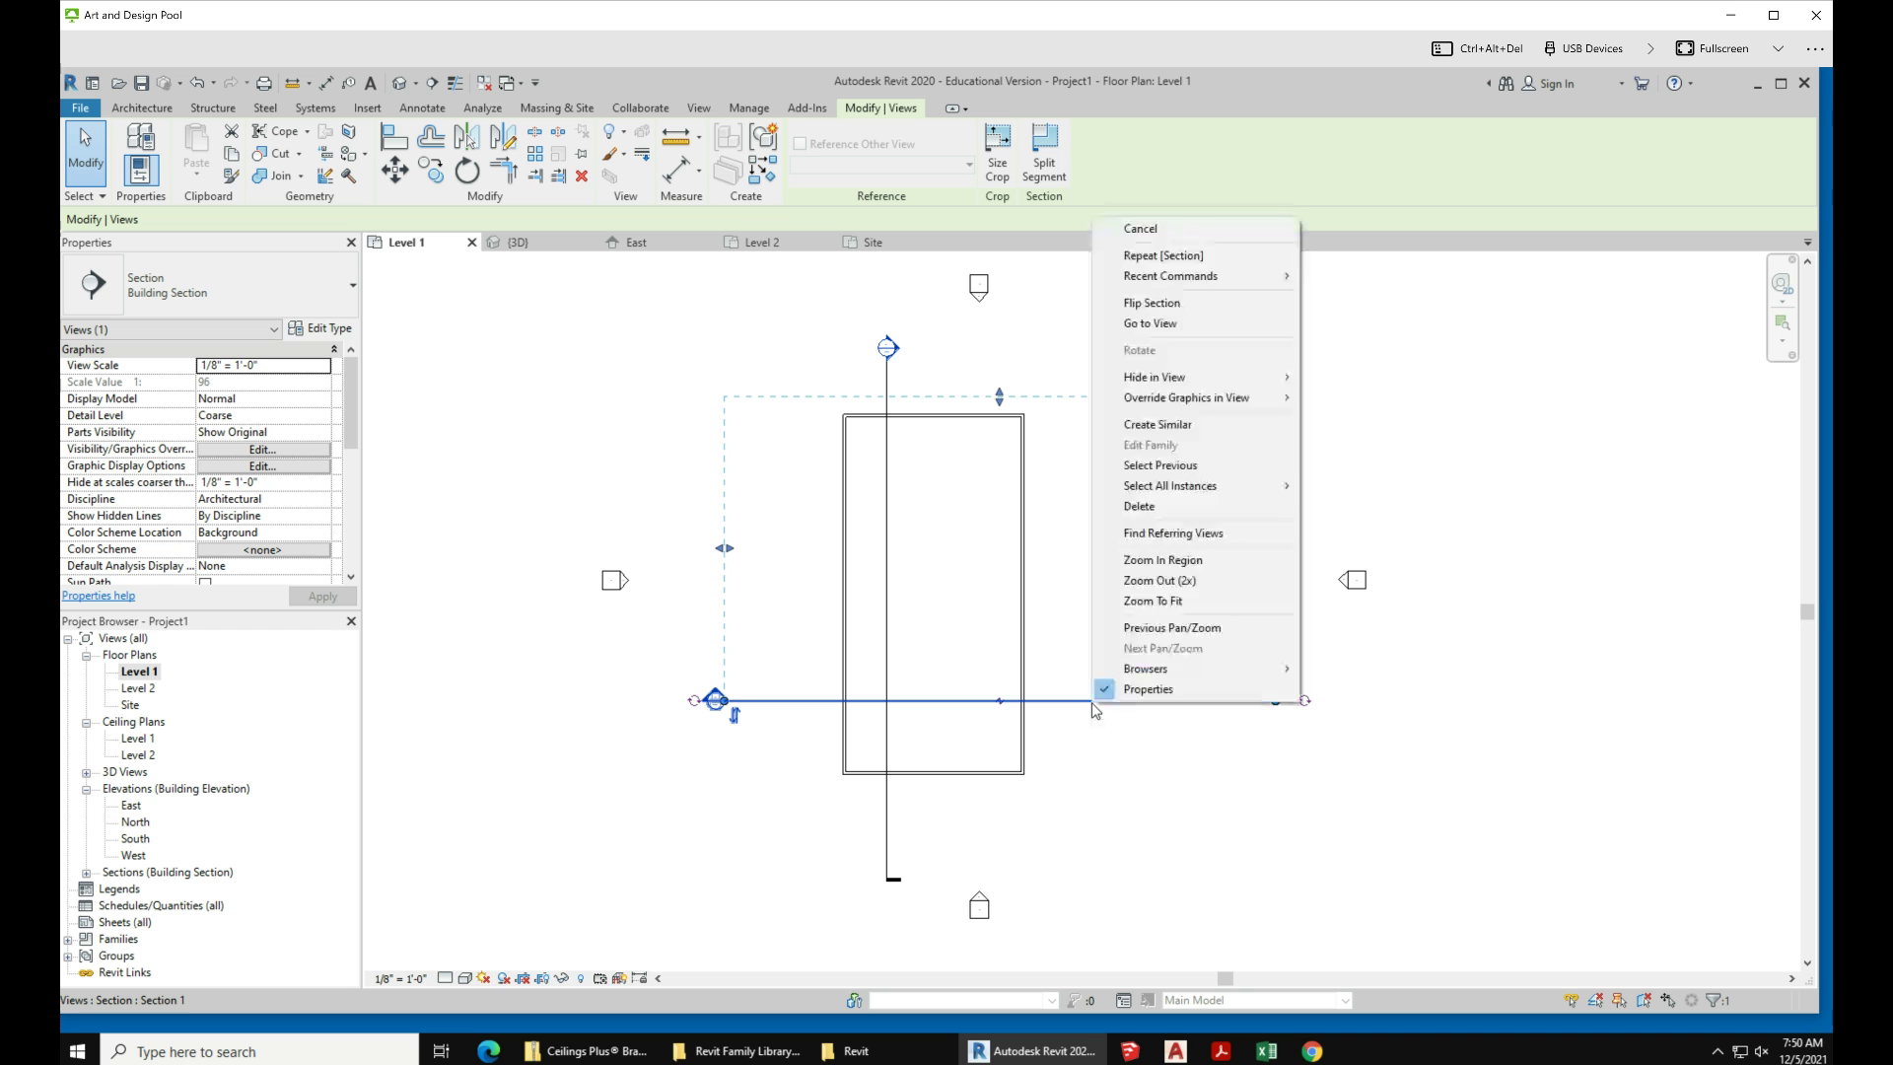
pyautogui.click(1201, 326)
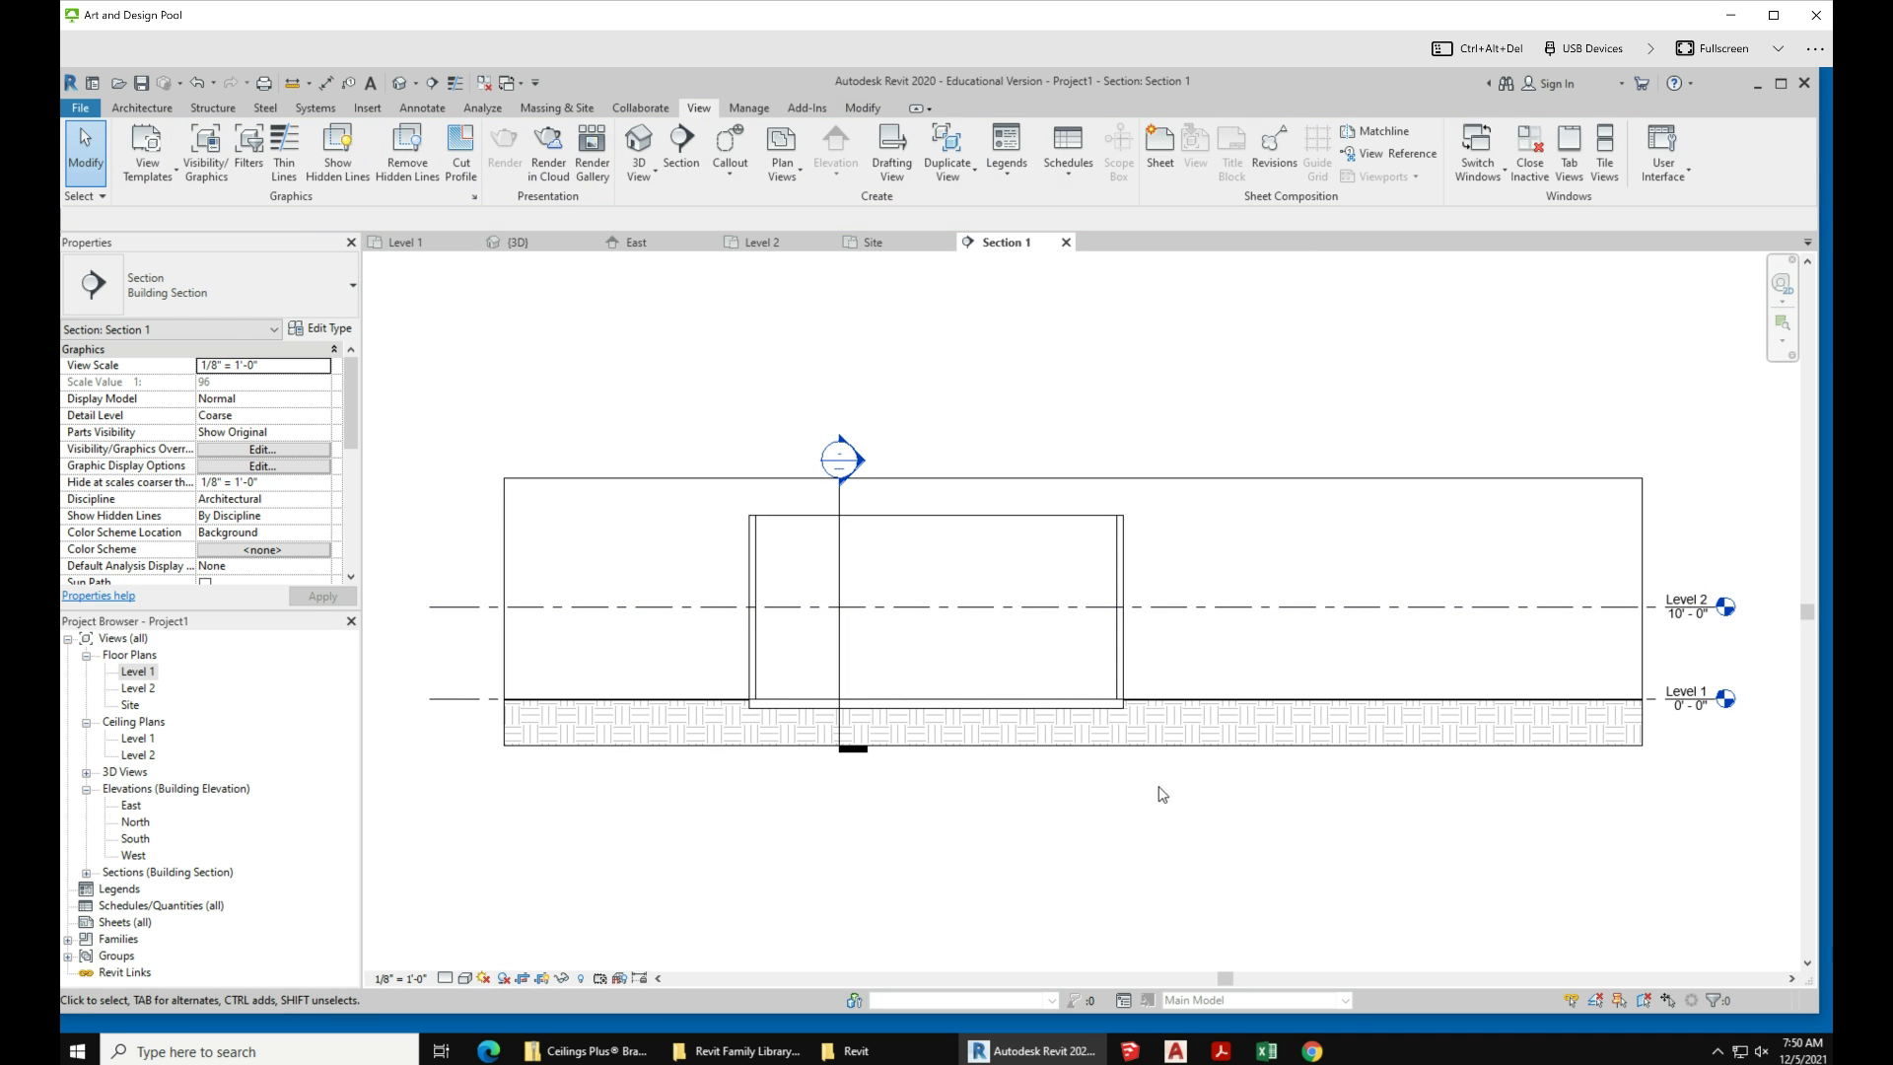
# Step: Select the floor in the section, examine it against the walls, ground and levels, and clear the selection
pyautogui.click(1046, 705)
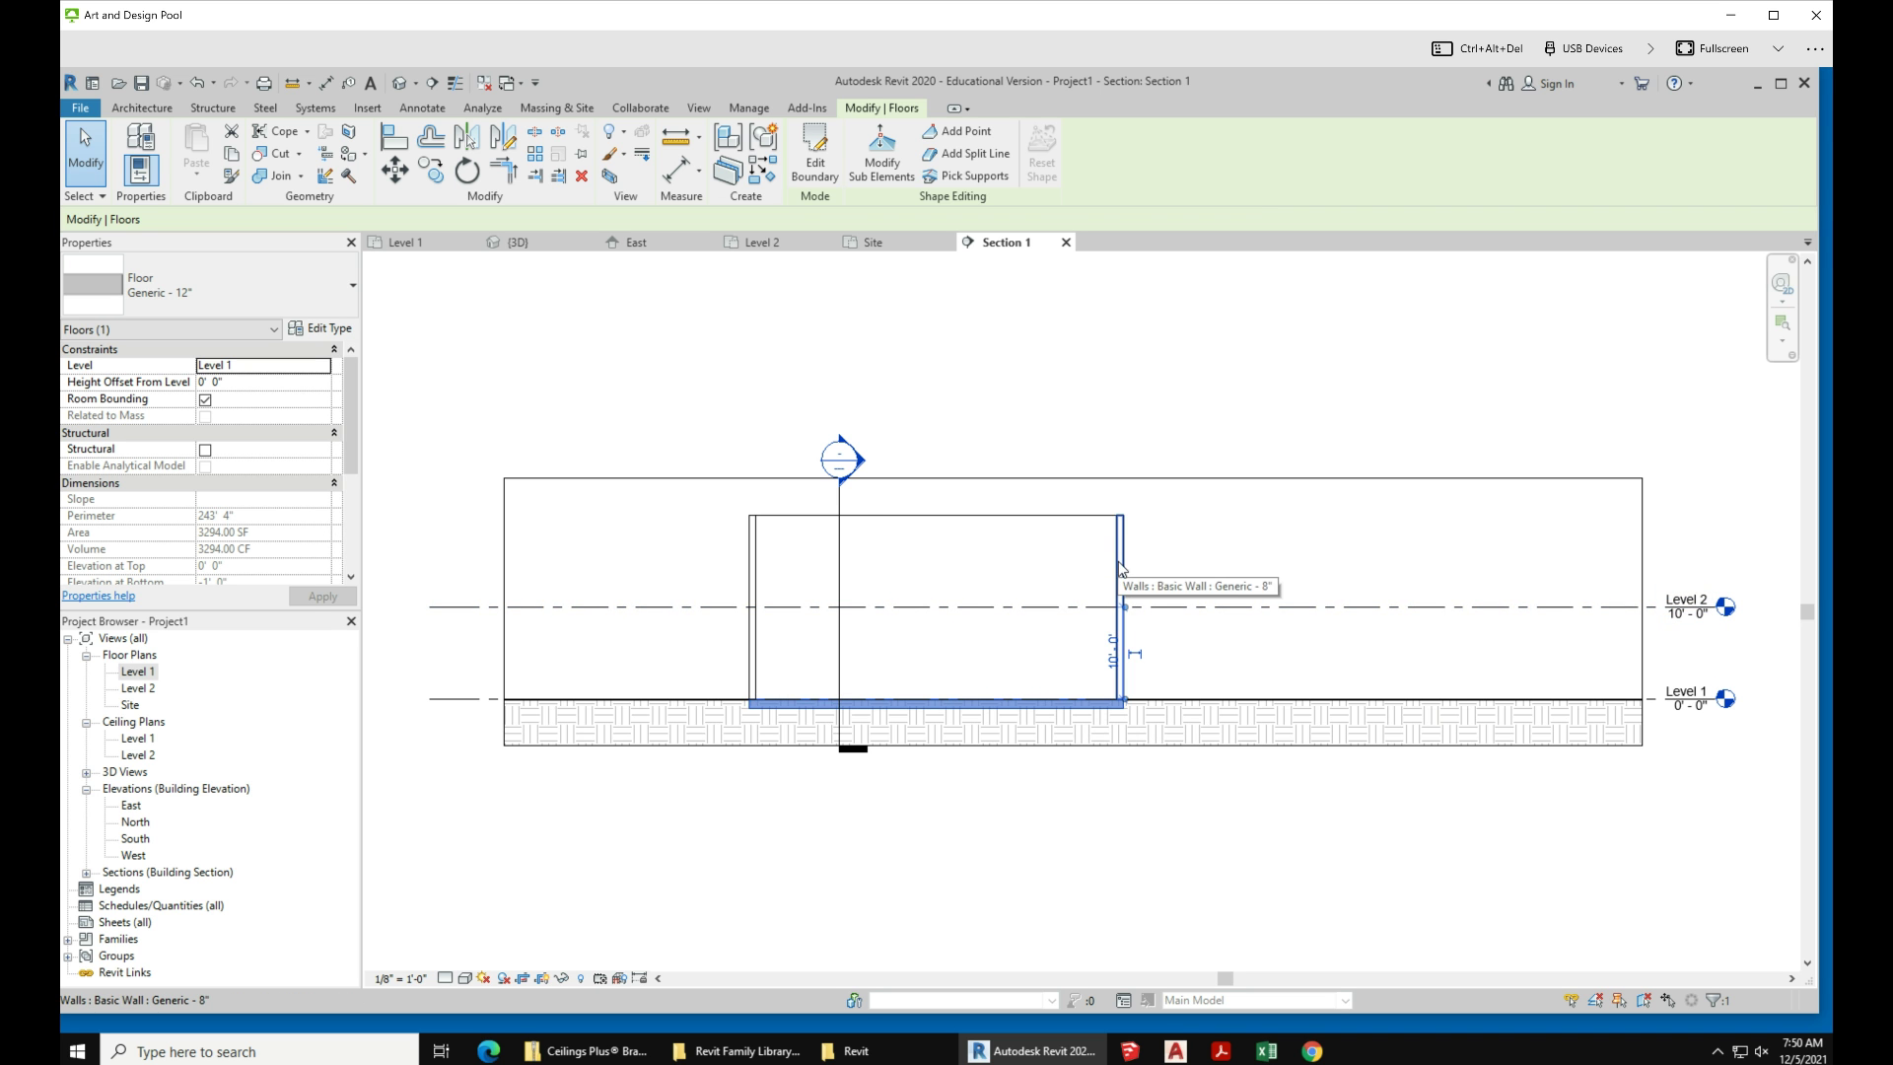
pyautogui.scroll(-1, 895, 653)
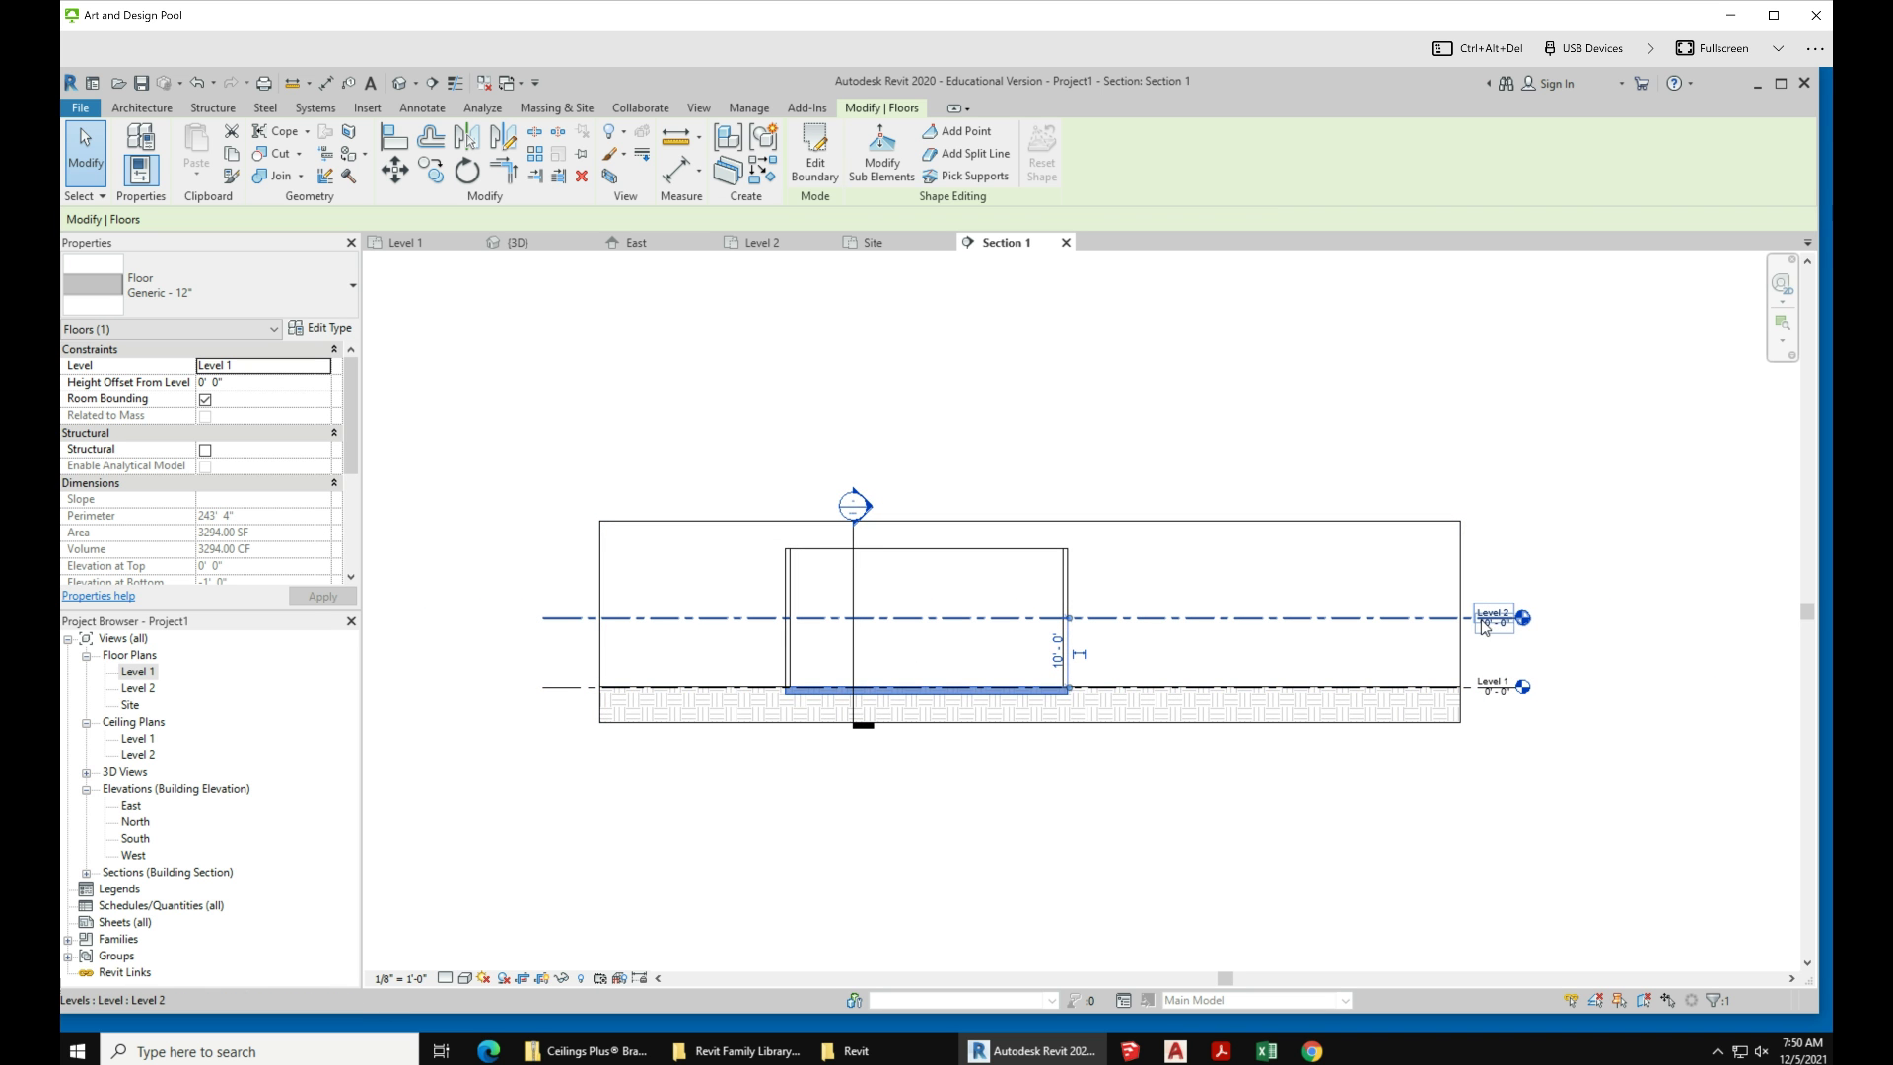
pyautogui.click(1378, 848)
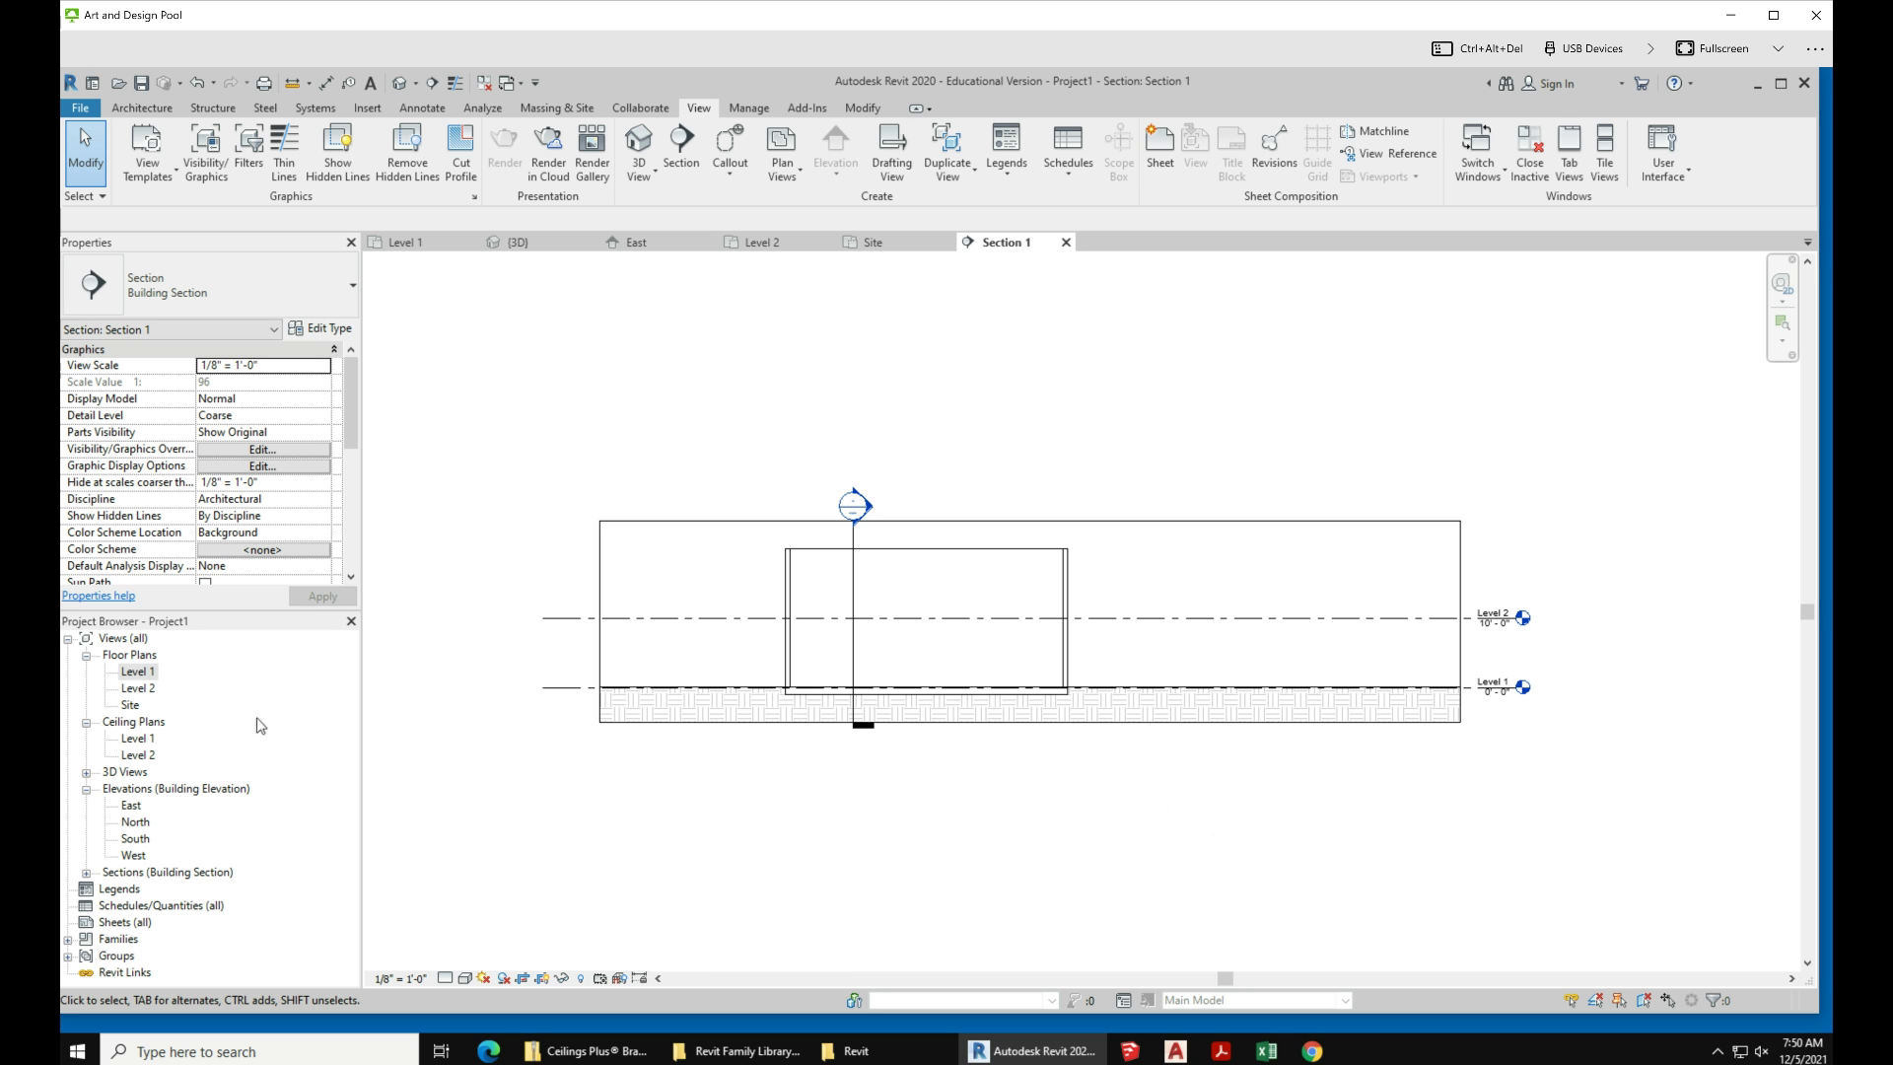
# Step: On the Level 2 plan, start a Generic - 12" floor and sketch a rectangular boundary about 37' by 61' 6", overhanging the building's north and east walls
pyautogui.doubleClick(137, 688)
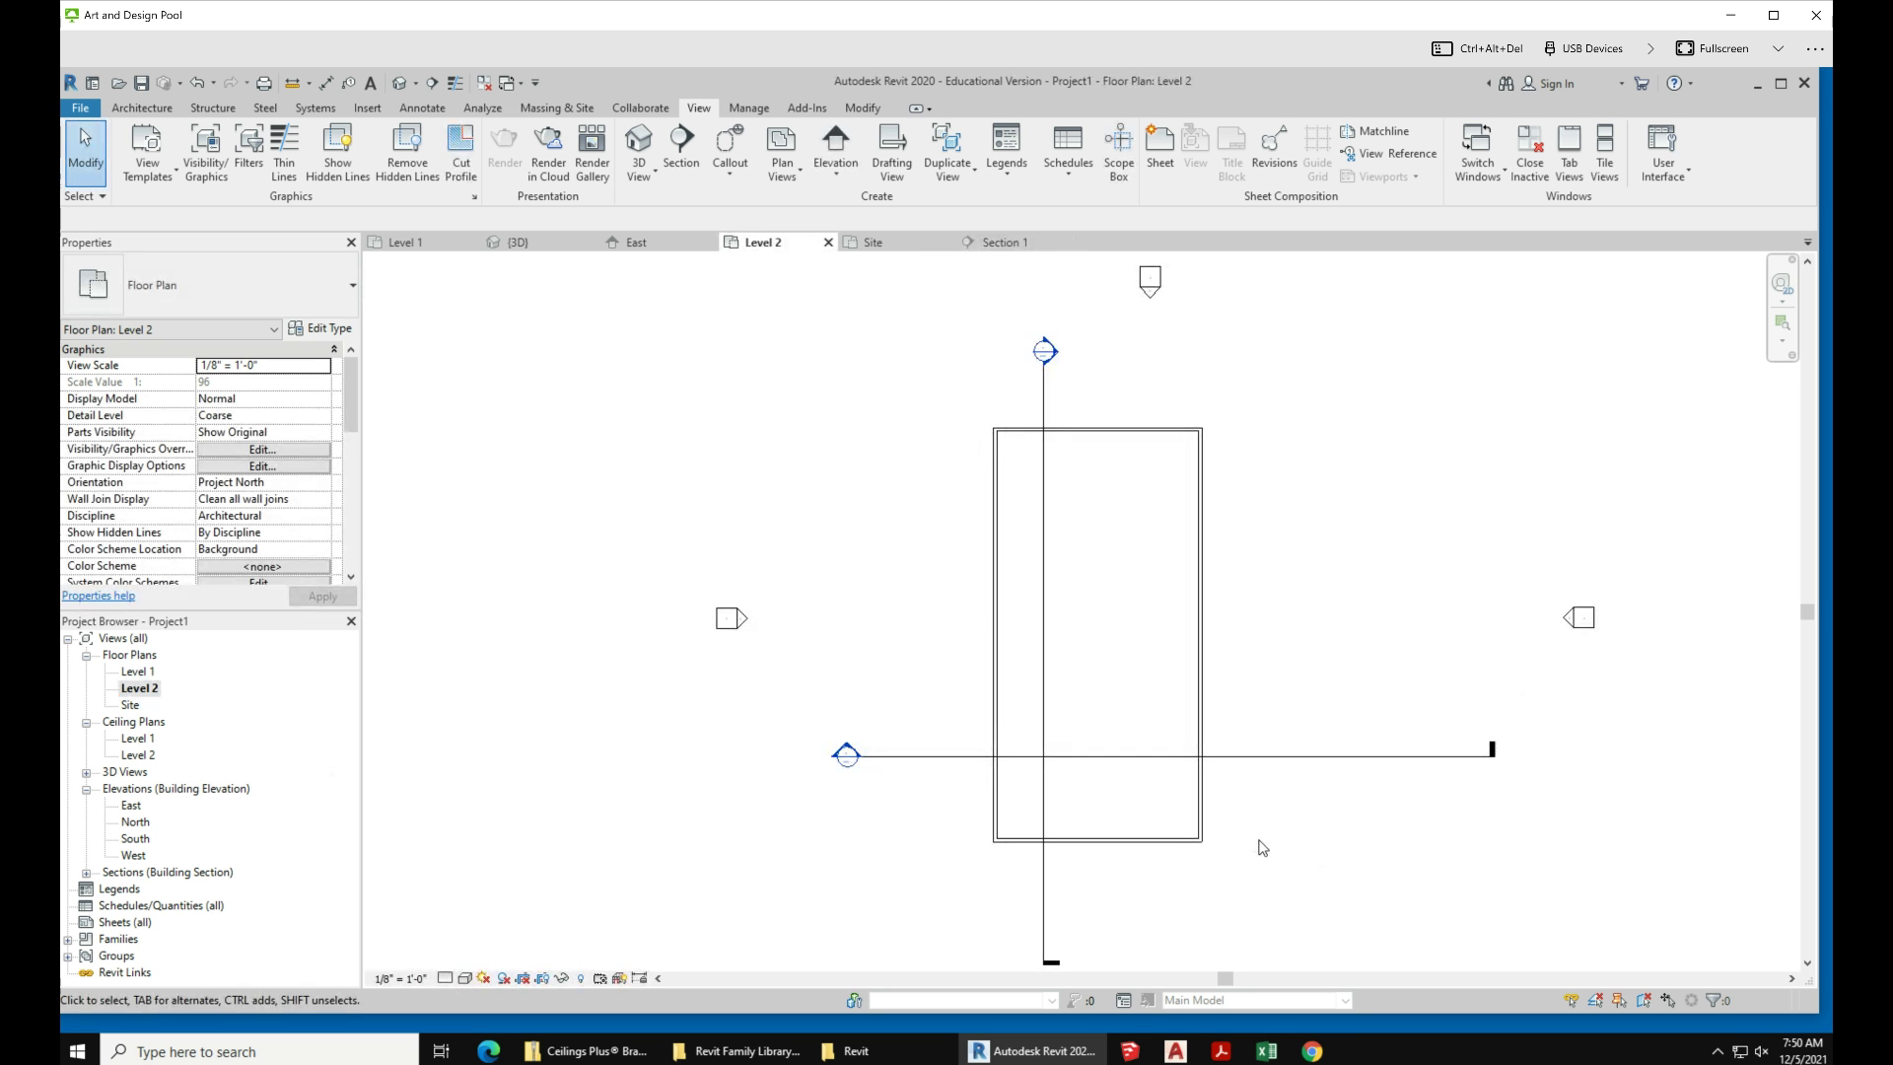
pyautogui.scroll(-1, 893, 706)
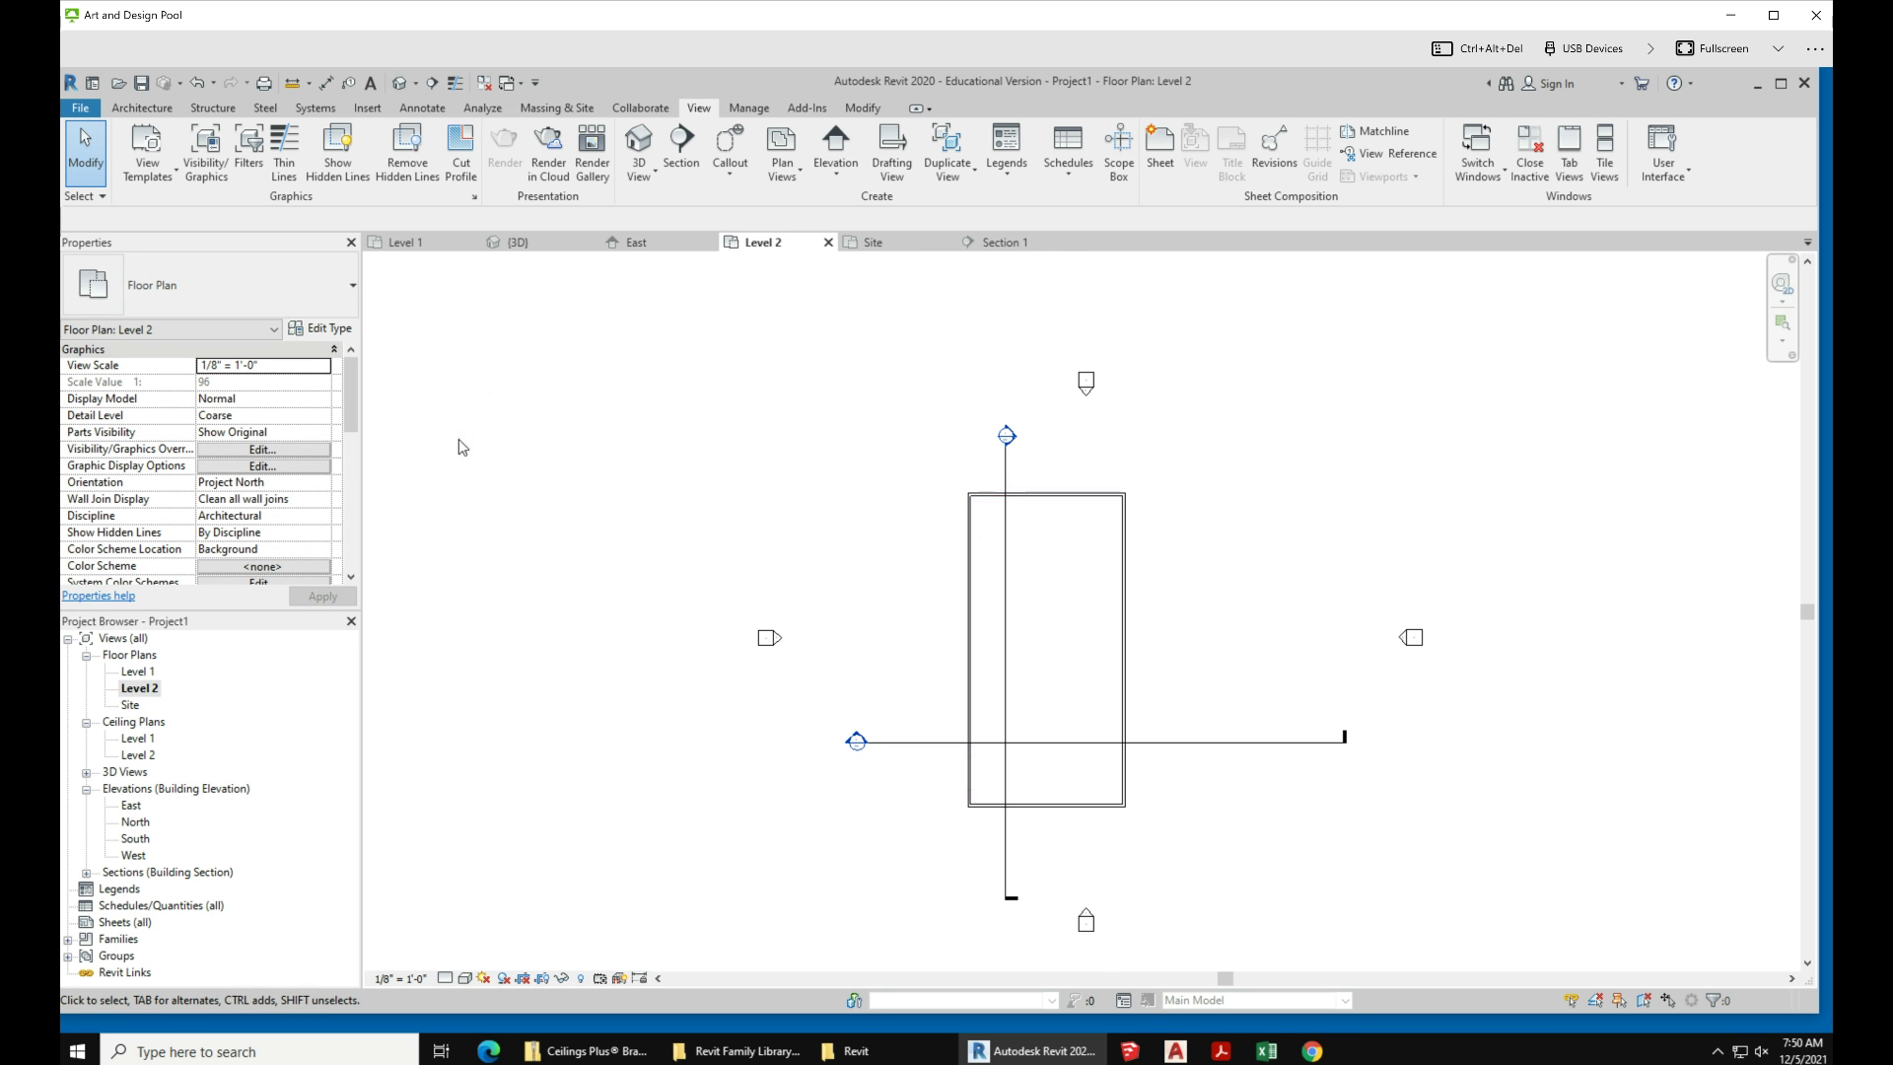
pyautogui.click(144, 108)
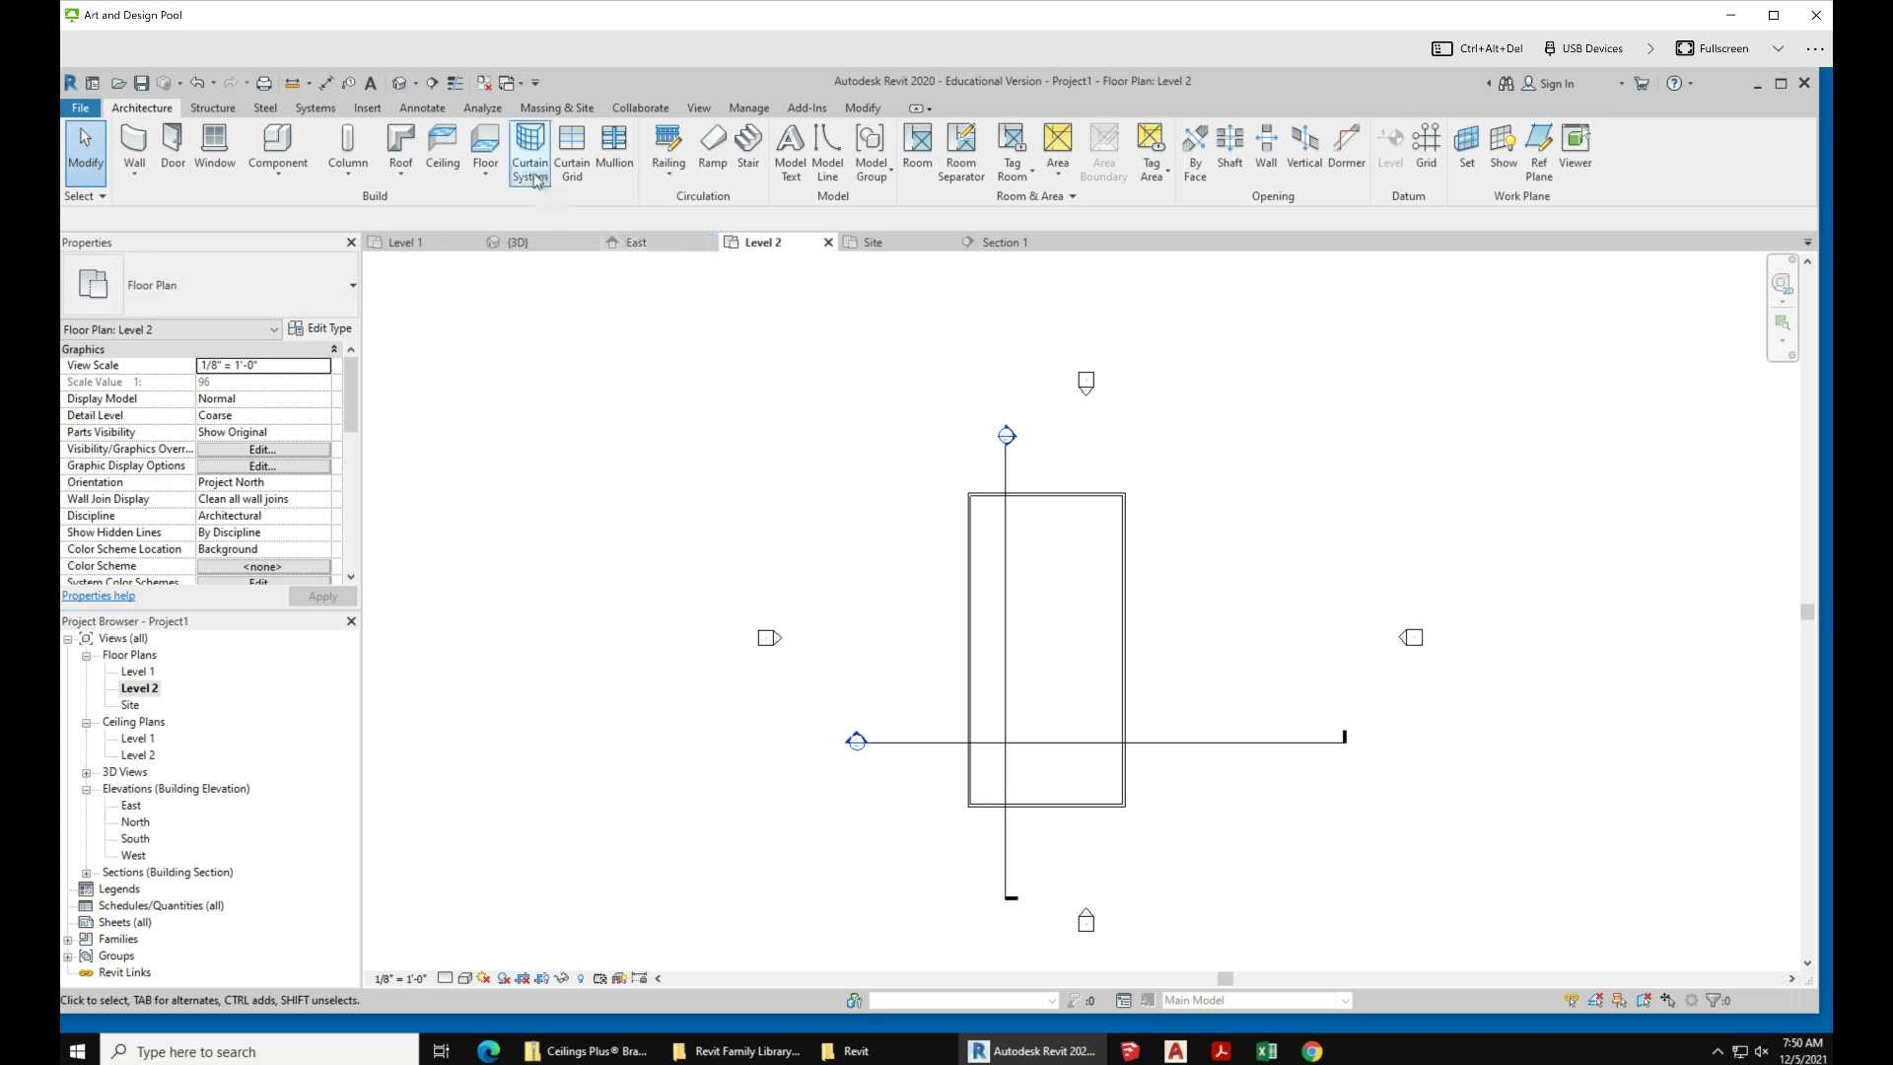
pyautogui.click(482, 148)
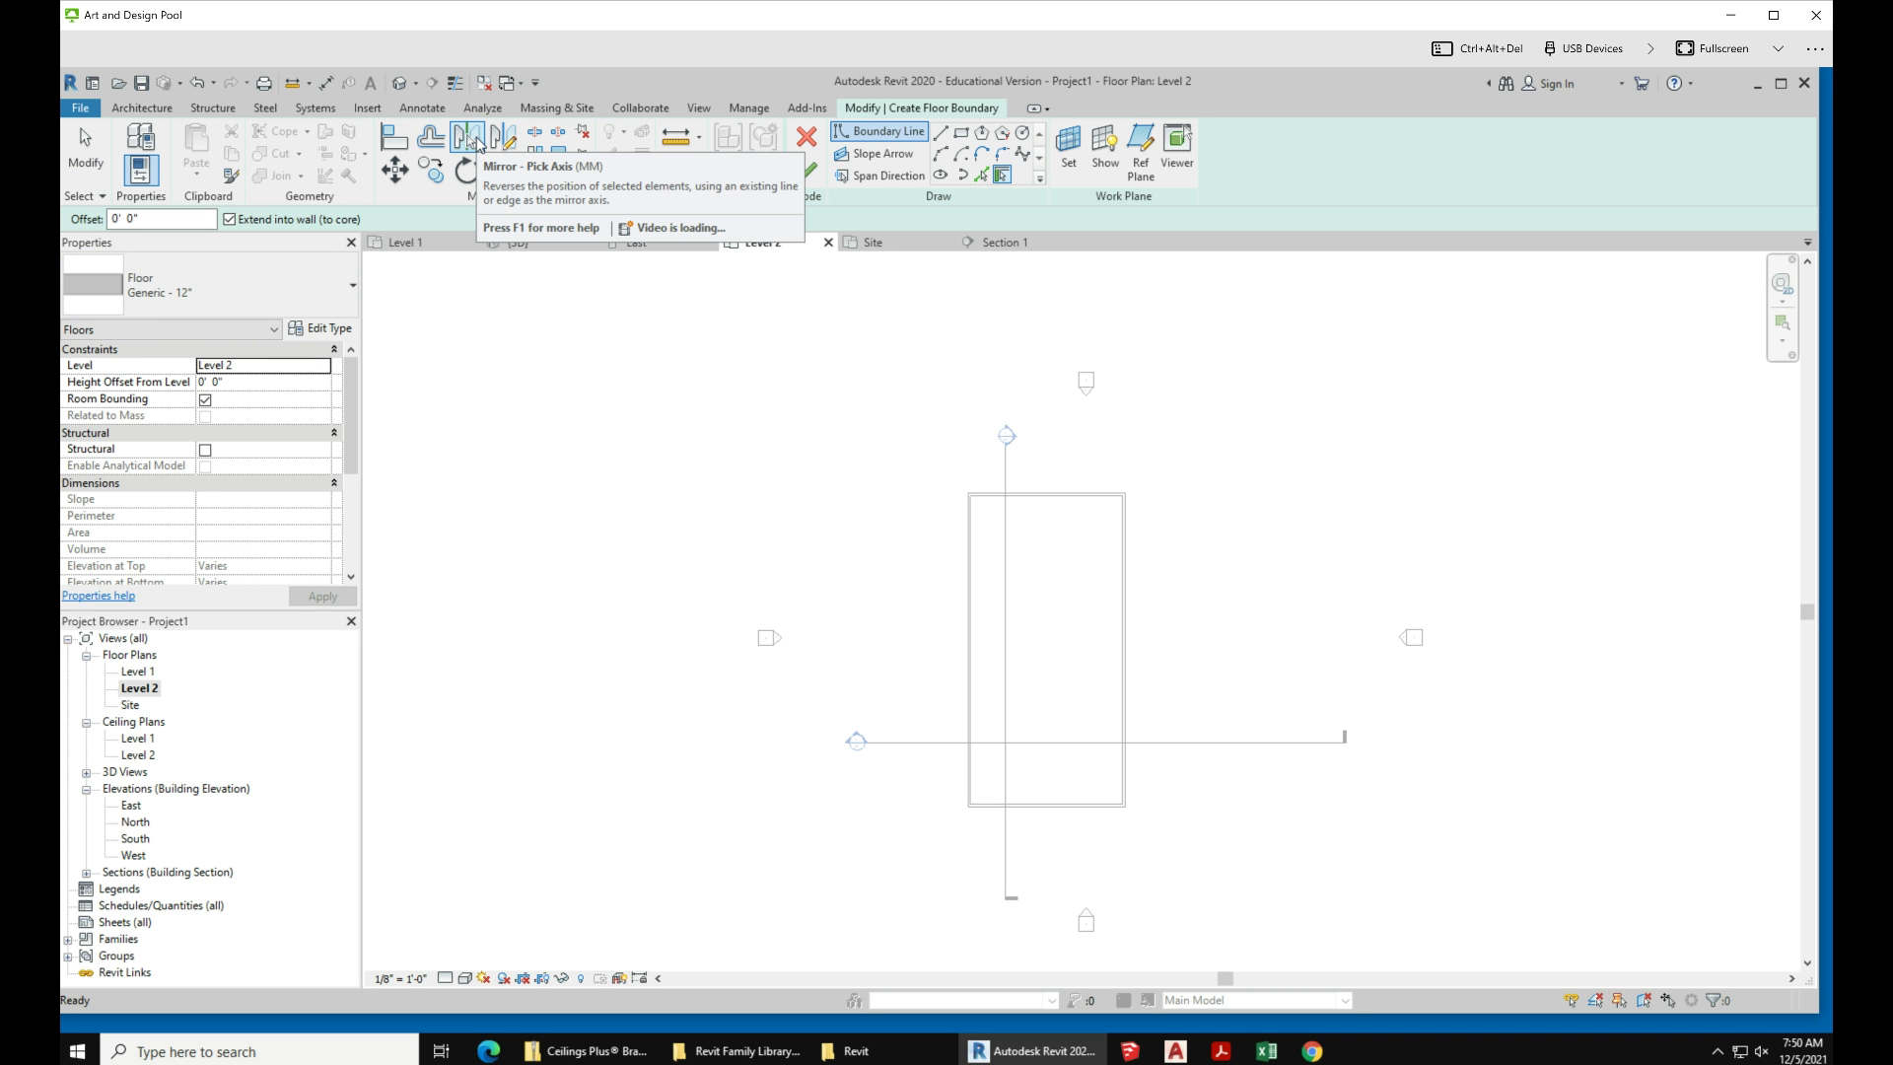
pyautogui.click(961, 132)
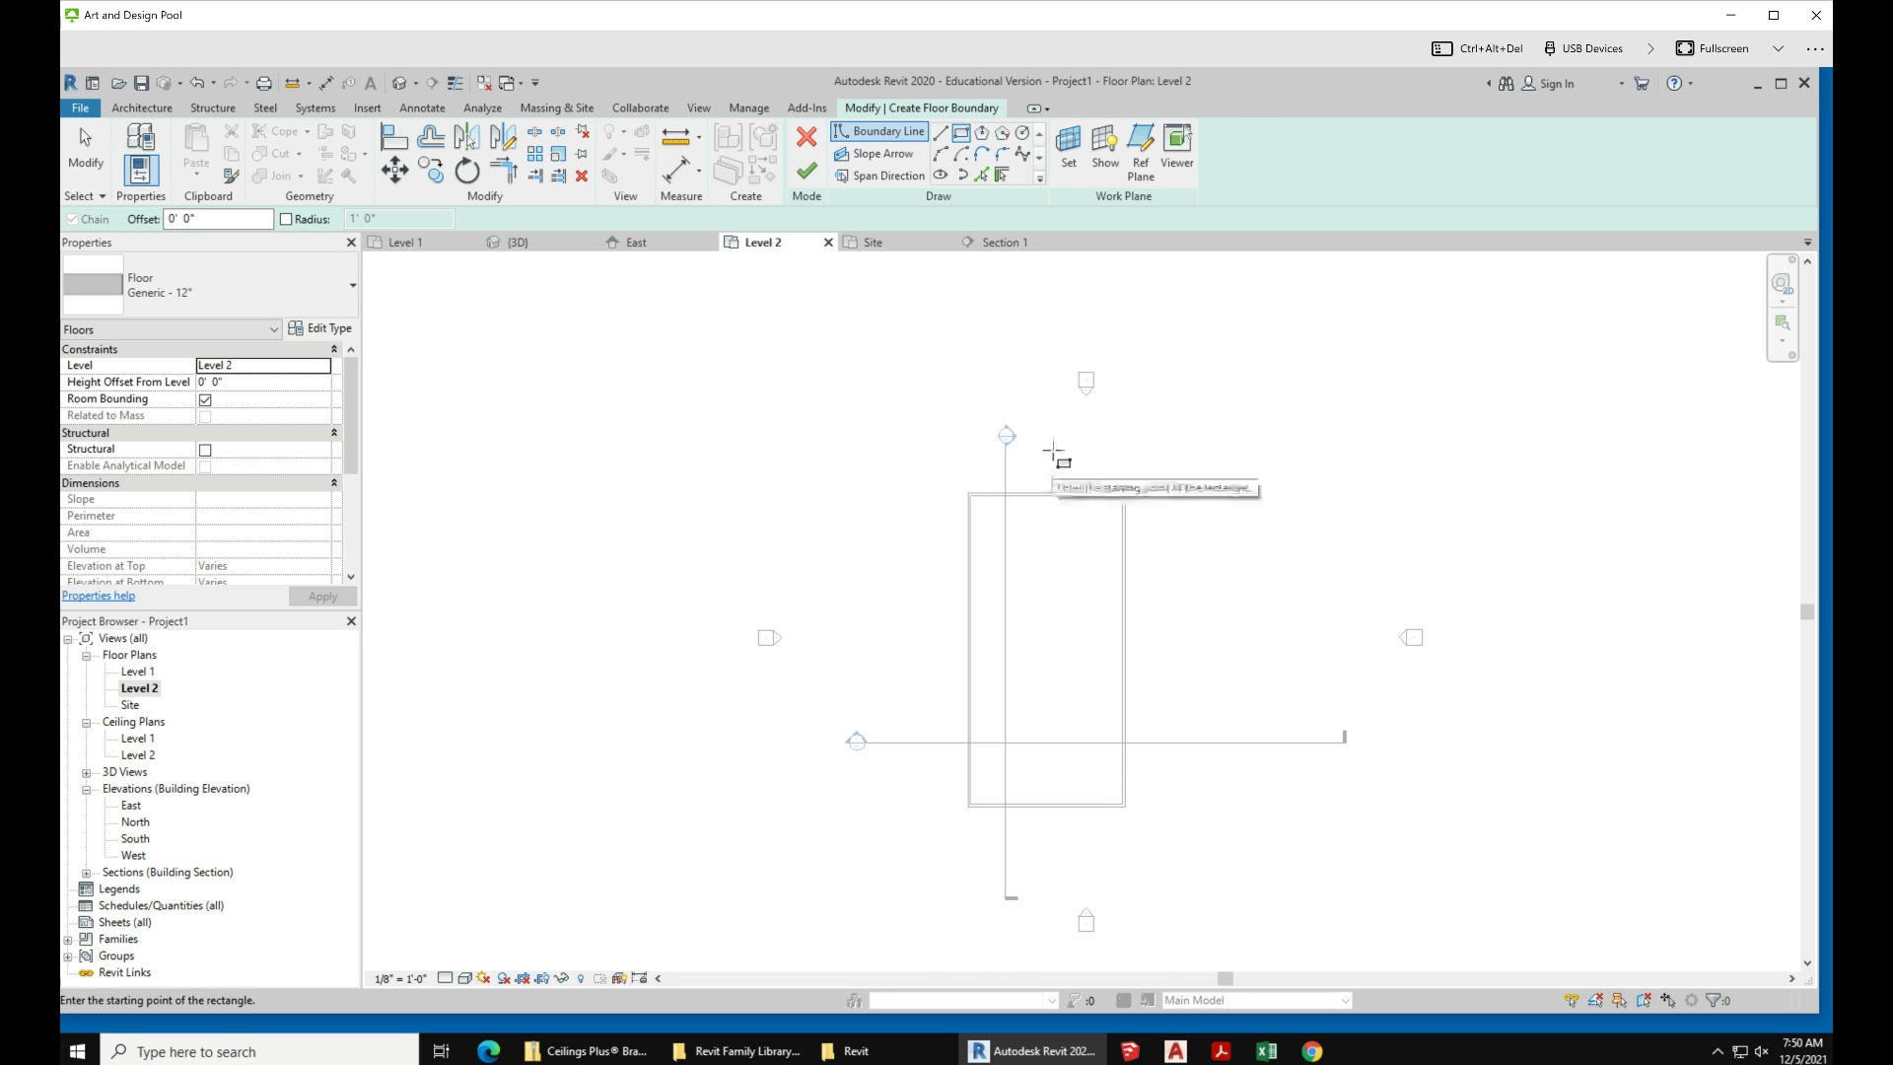
pyautogui.scroll(2, 1051, 454)
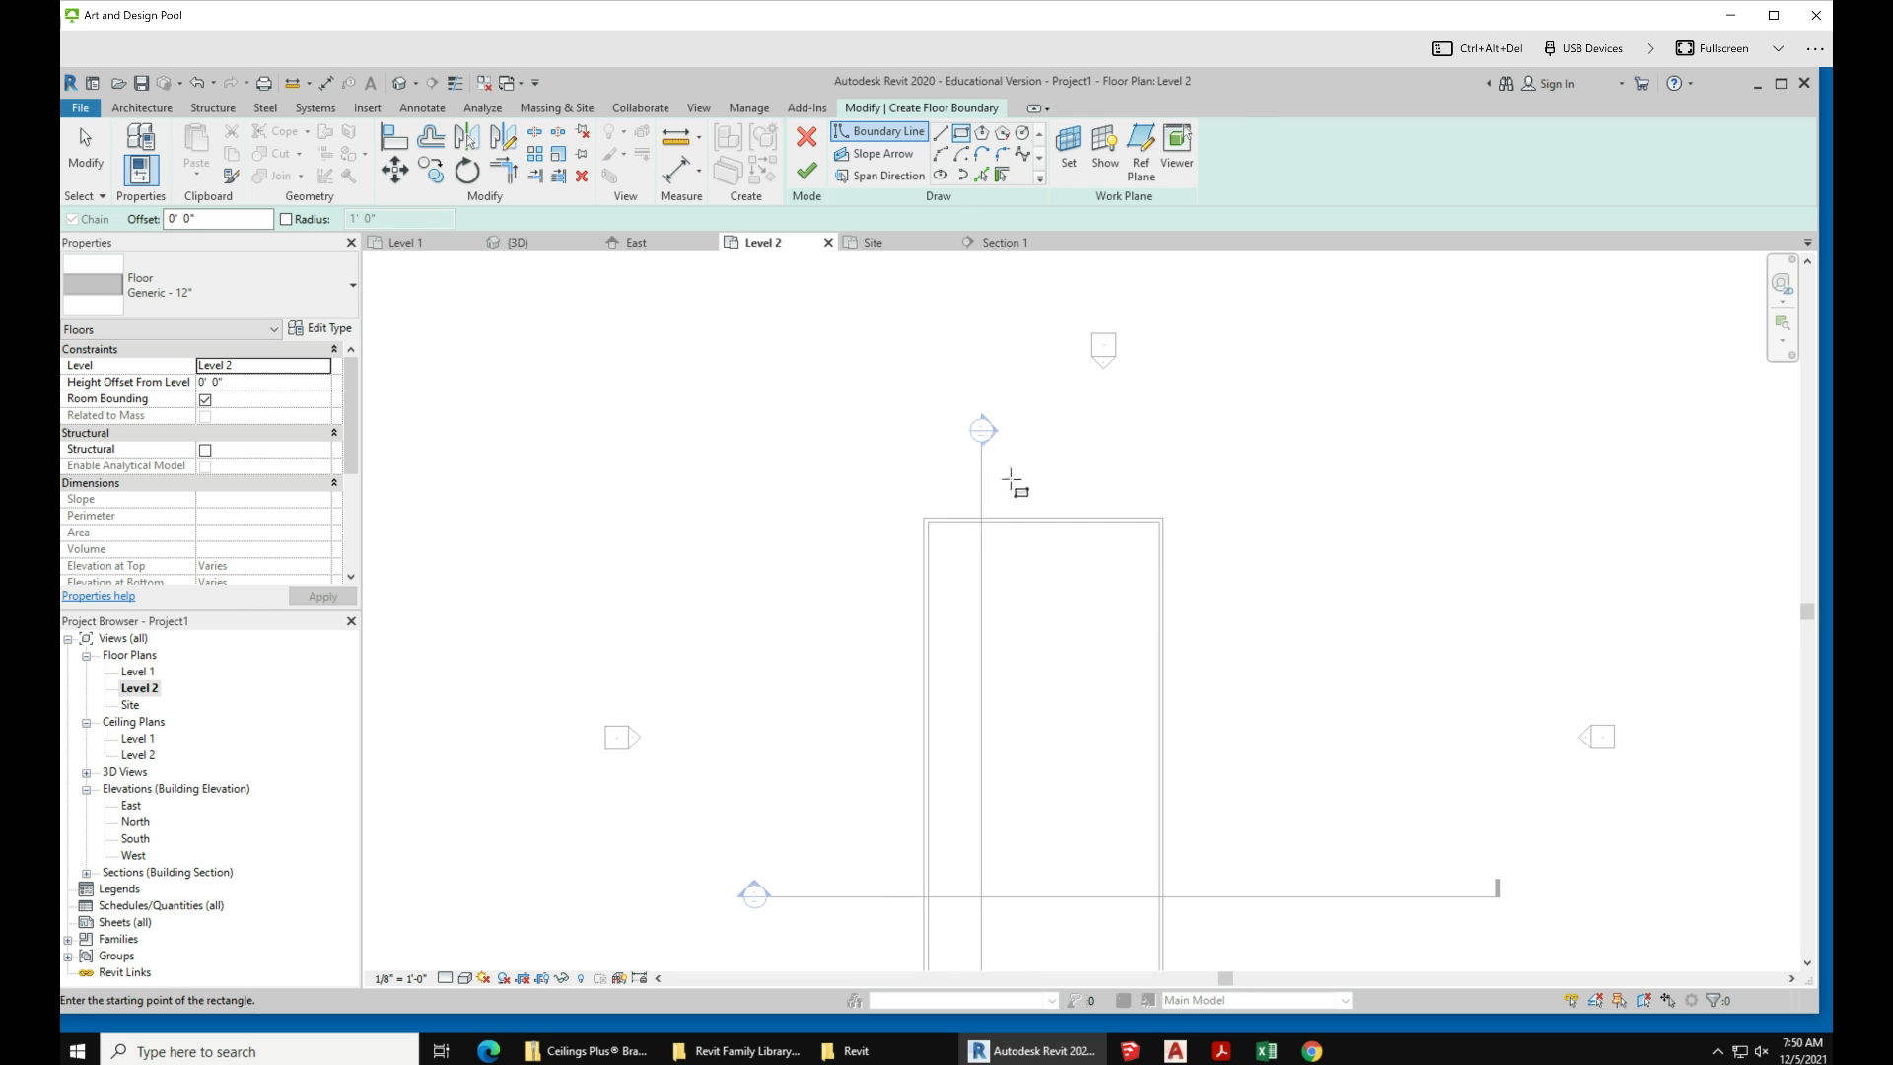
pyautogui.click(1016, 457)
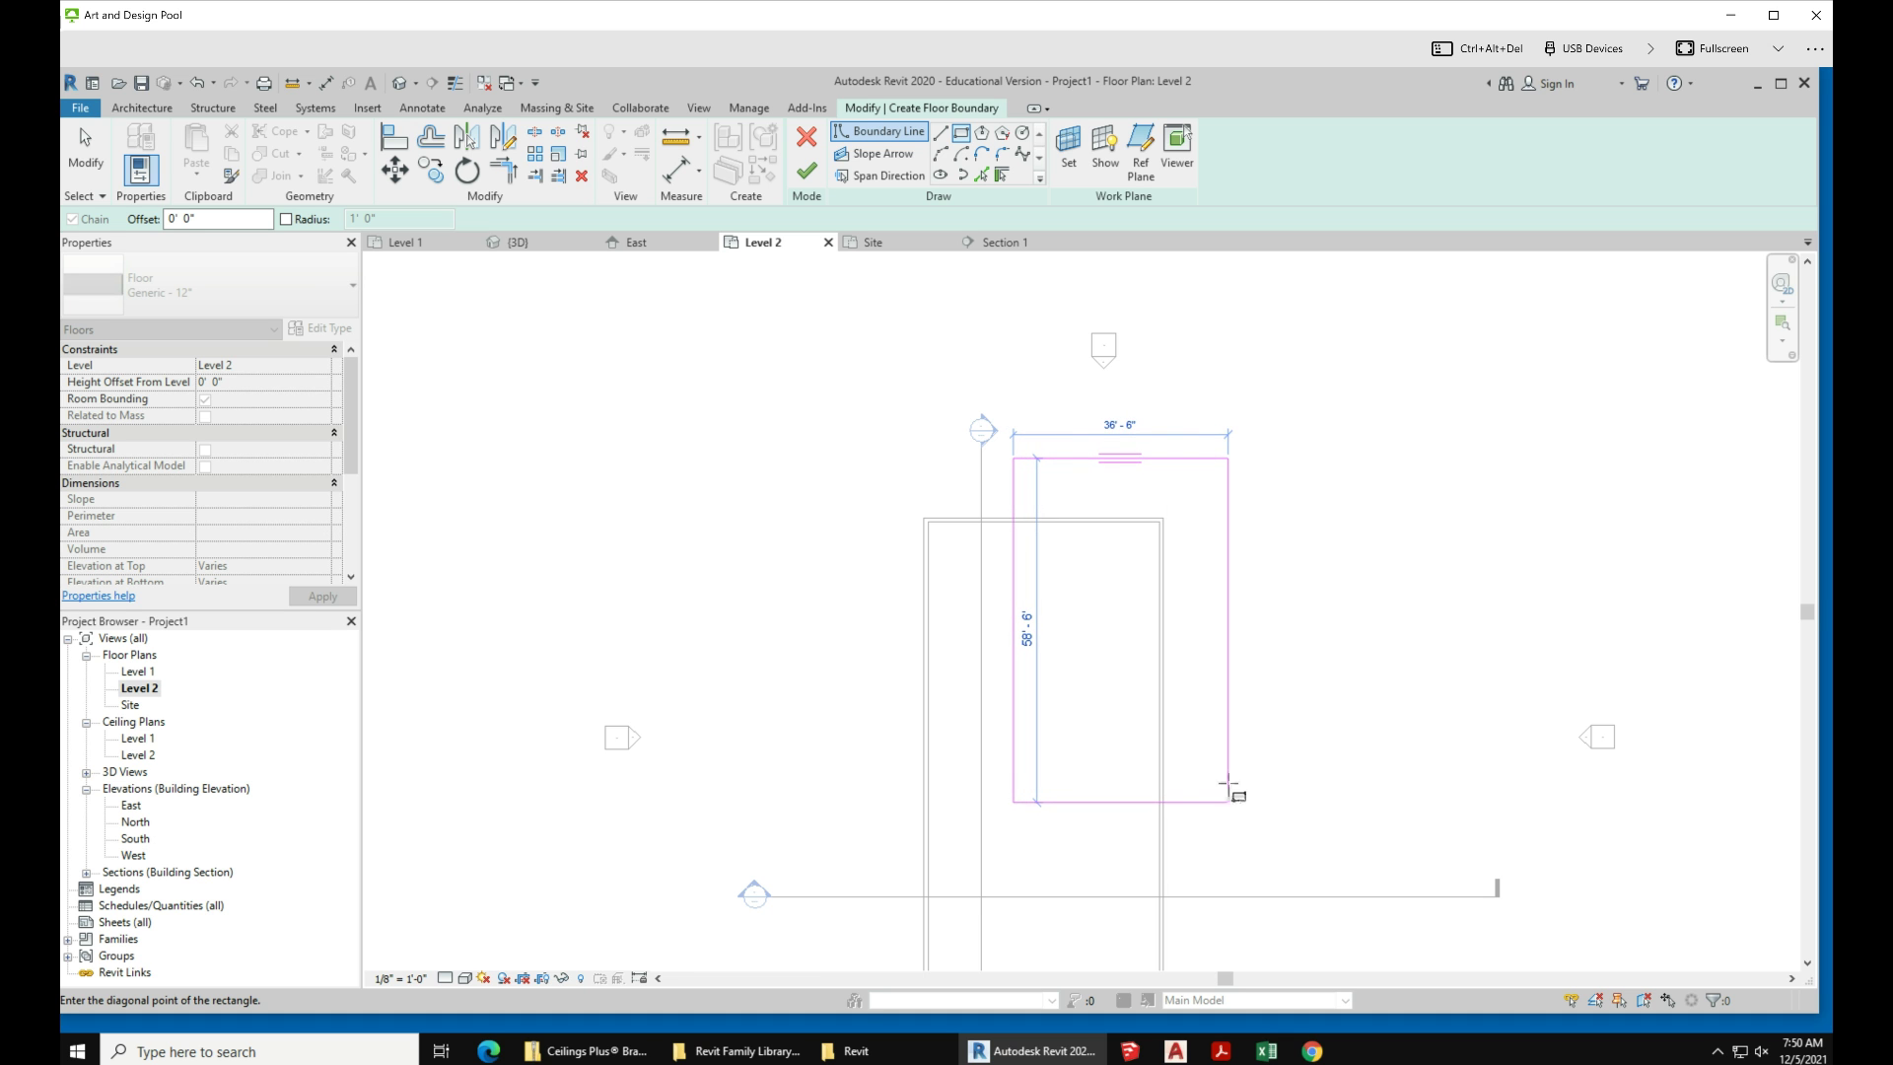
pyautogui.scroll(-1, 1227, 784)
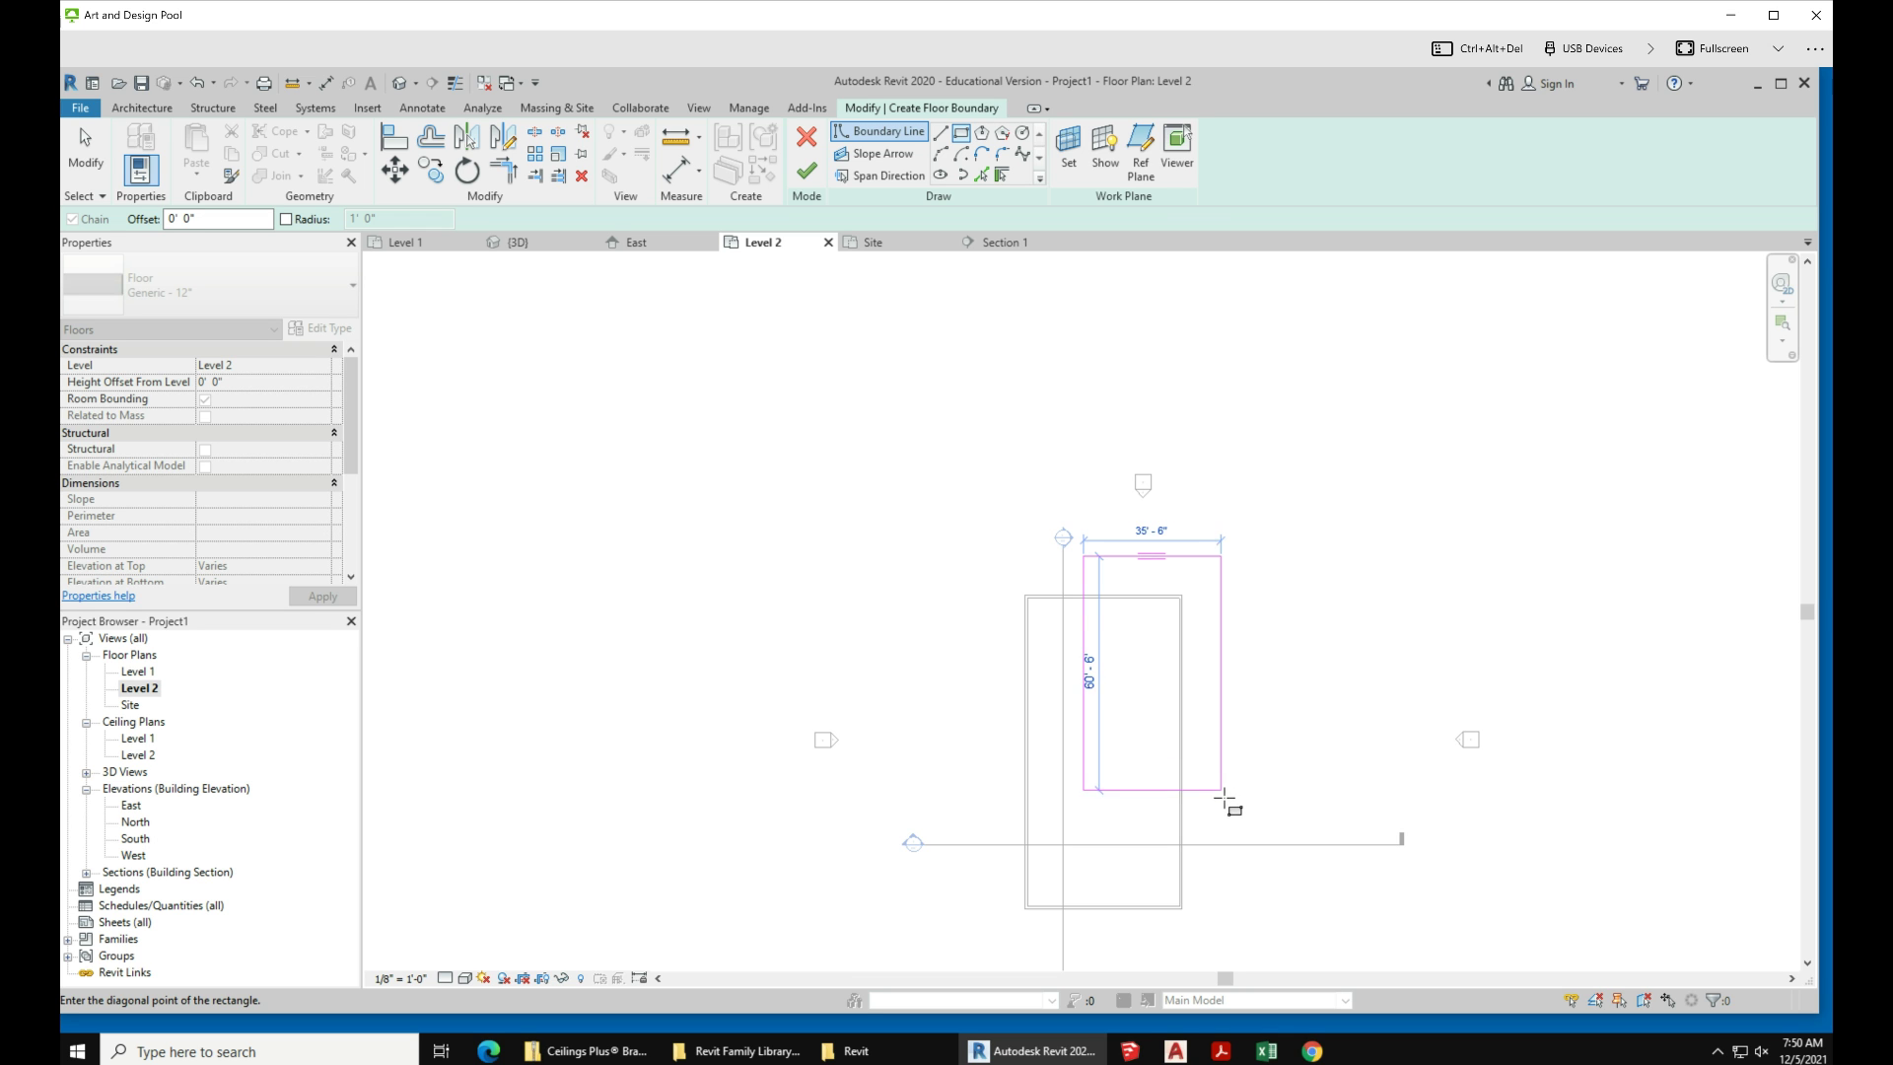
pyautogui.click(1229, 792)
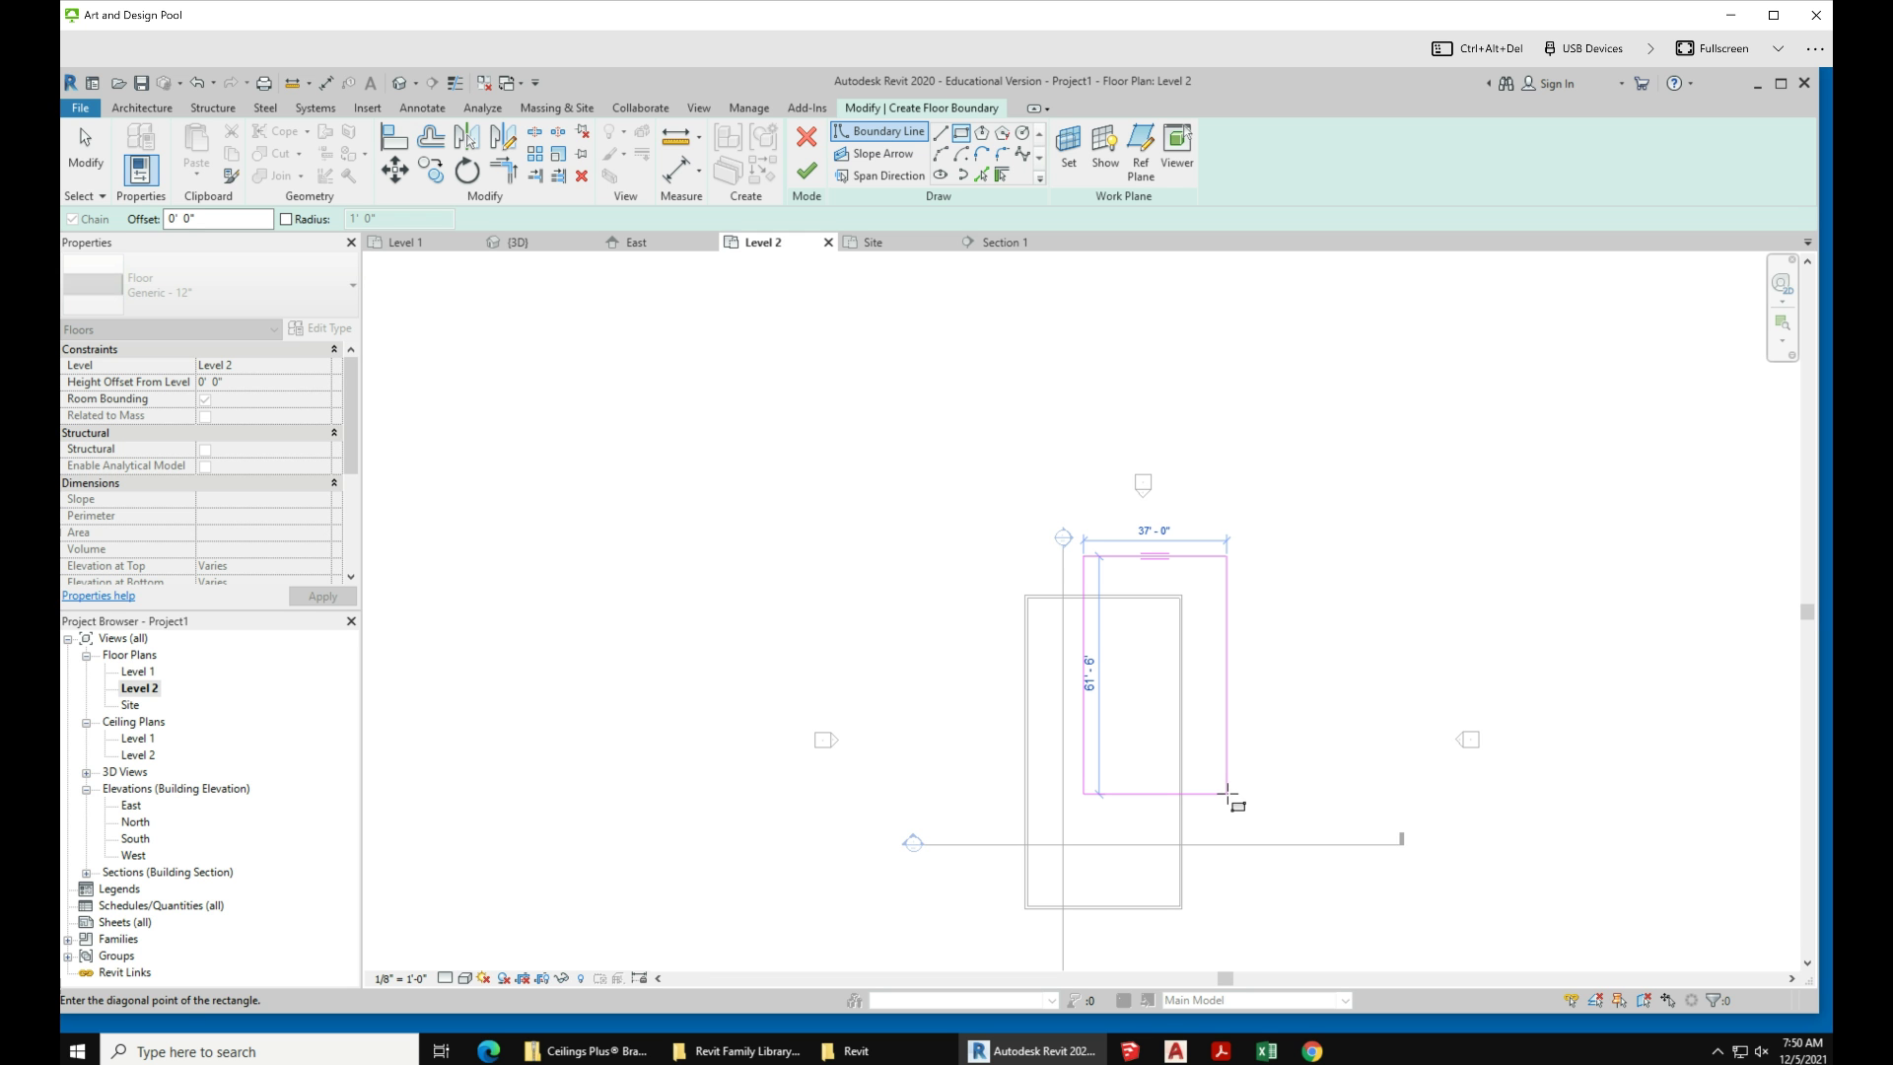
pyautogui.click(91, 153)
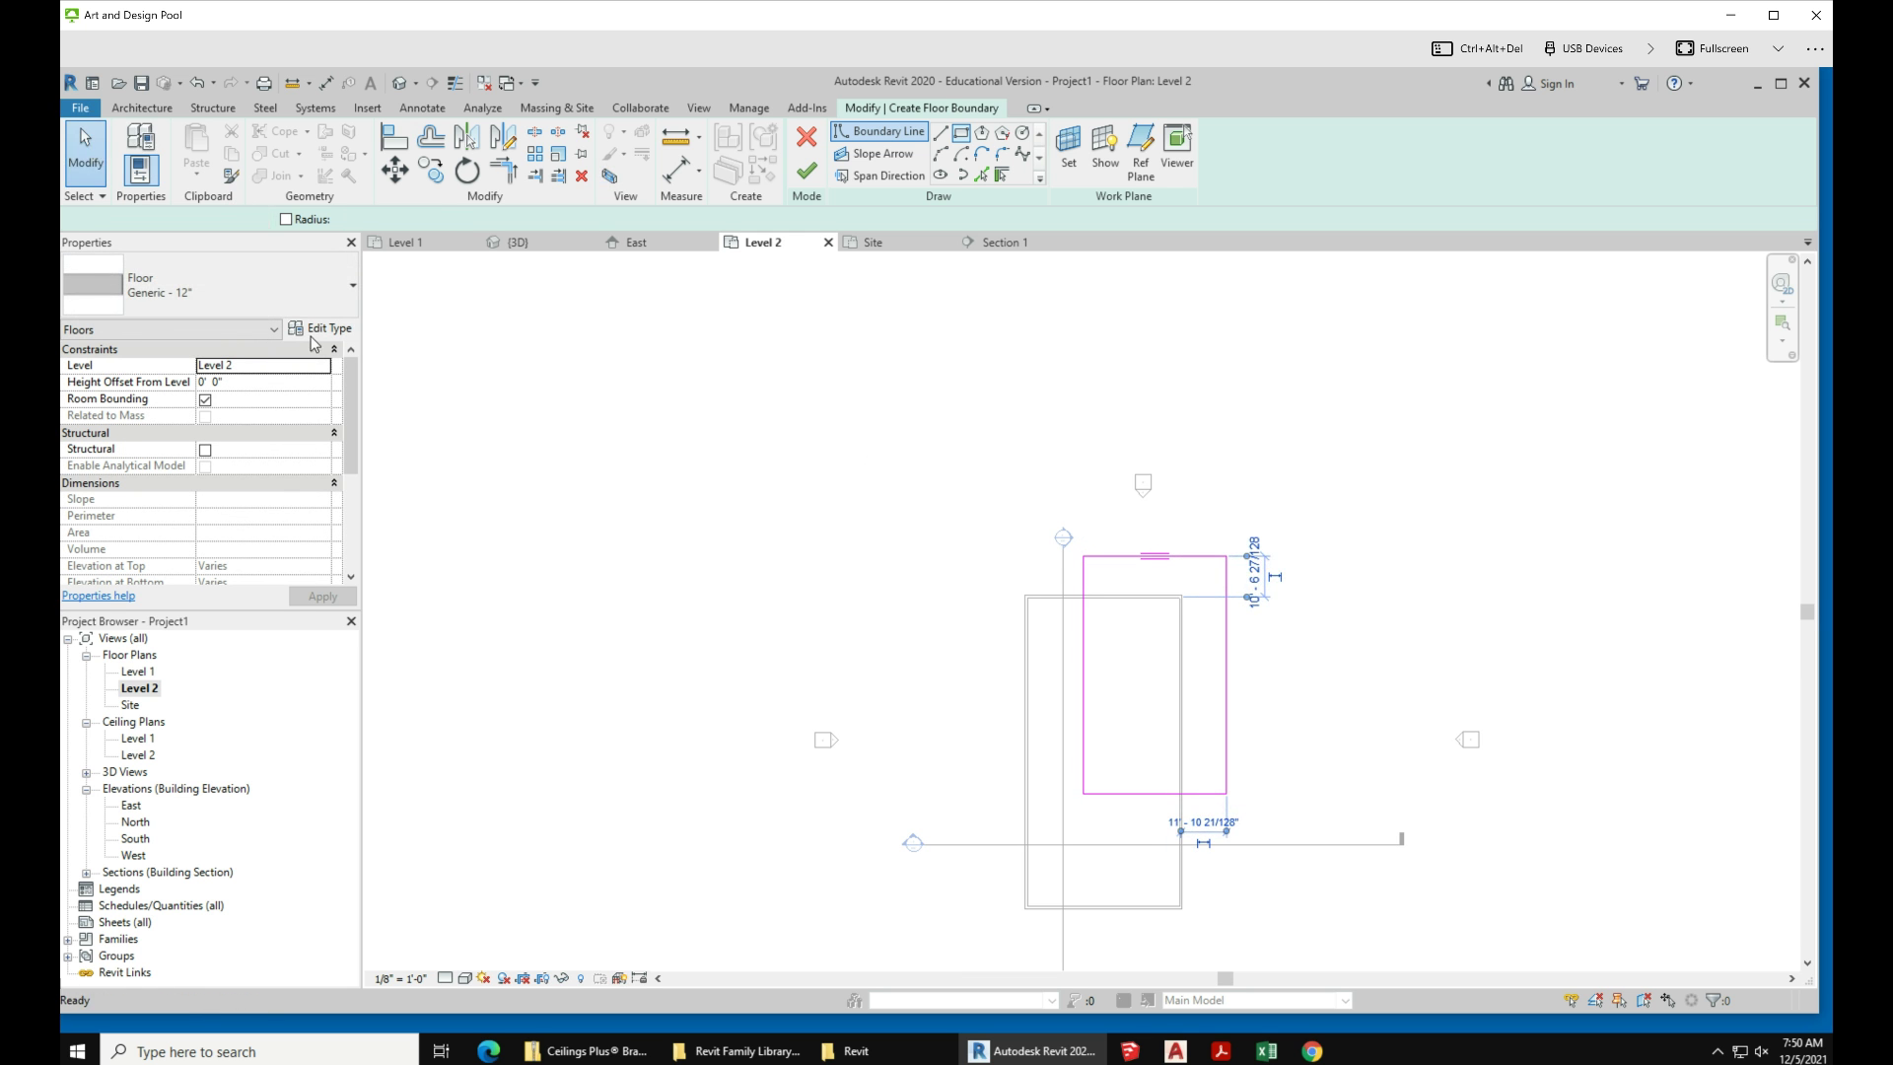
# Step: Move the sketch's west boundary line outward to about 12' 6" from the building's west wall, and finish the floor
pyautogui.moveTo(1087, 718)
pyautogui.mouseDown()
pyautogui.moveTo(1051, 729)
pyautogui.moveTo(1075, 735)
pyautogui.mouseUp()
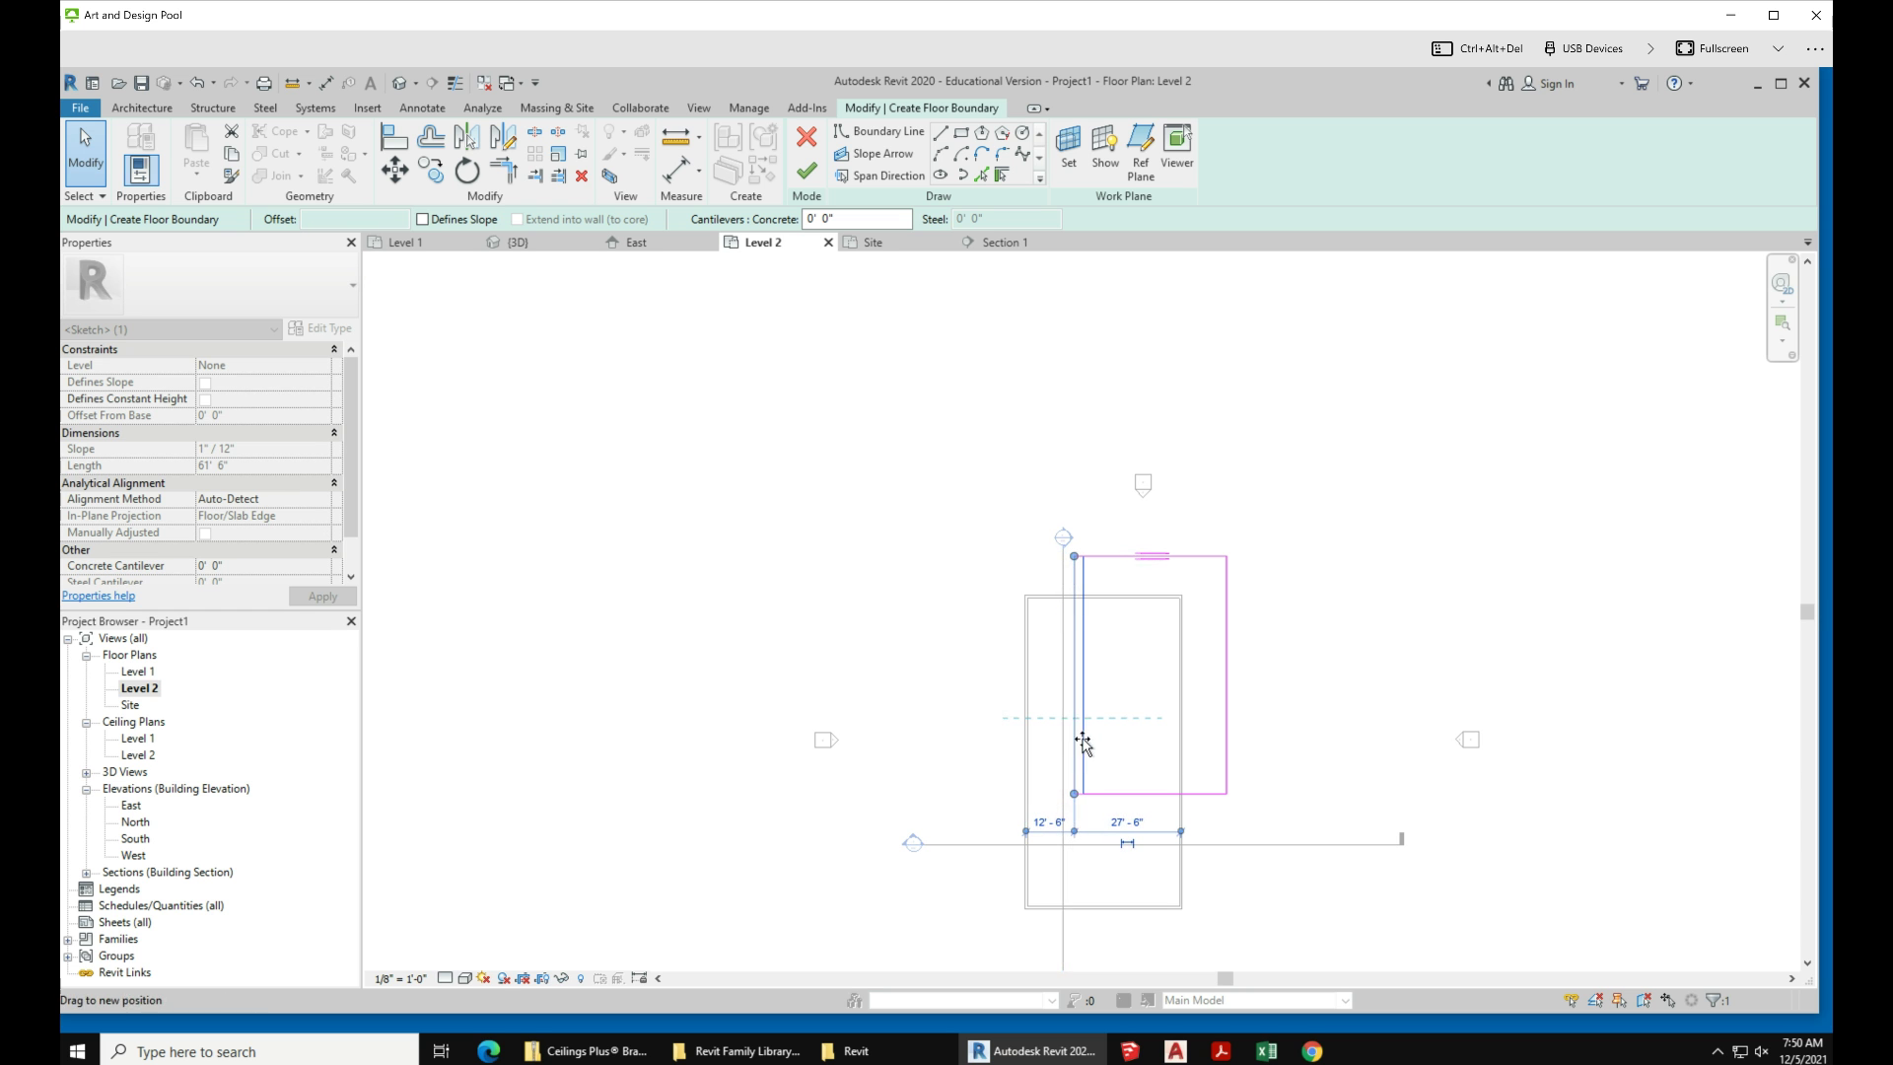
pyautogui.click(1222, 818)
pyautogui.scroll(1, 1234, 836)
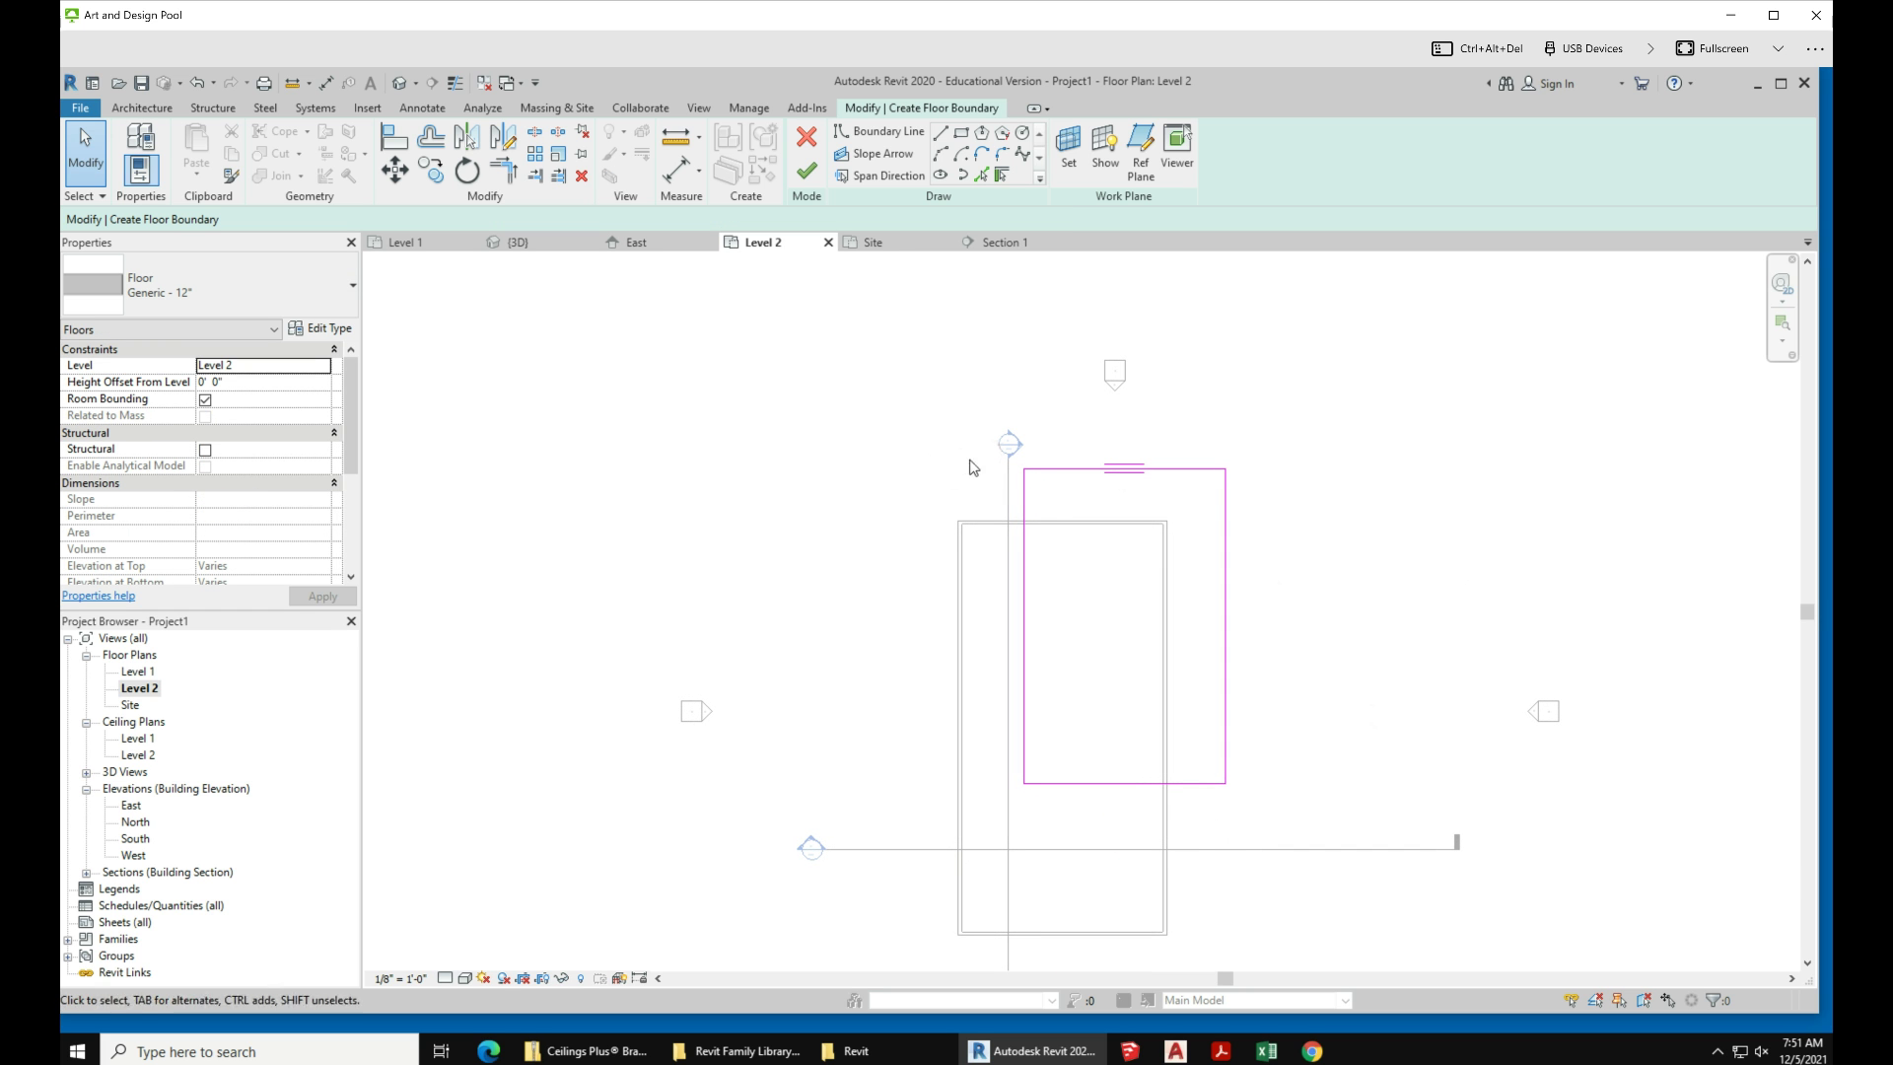
pyautogui.click(807, 171)
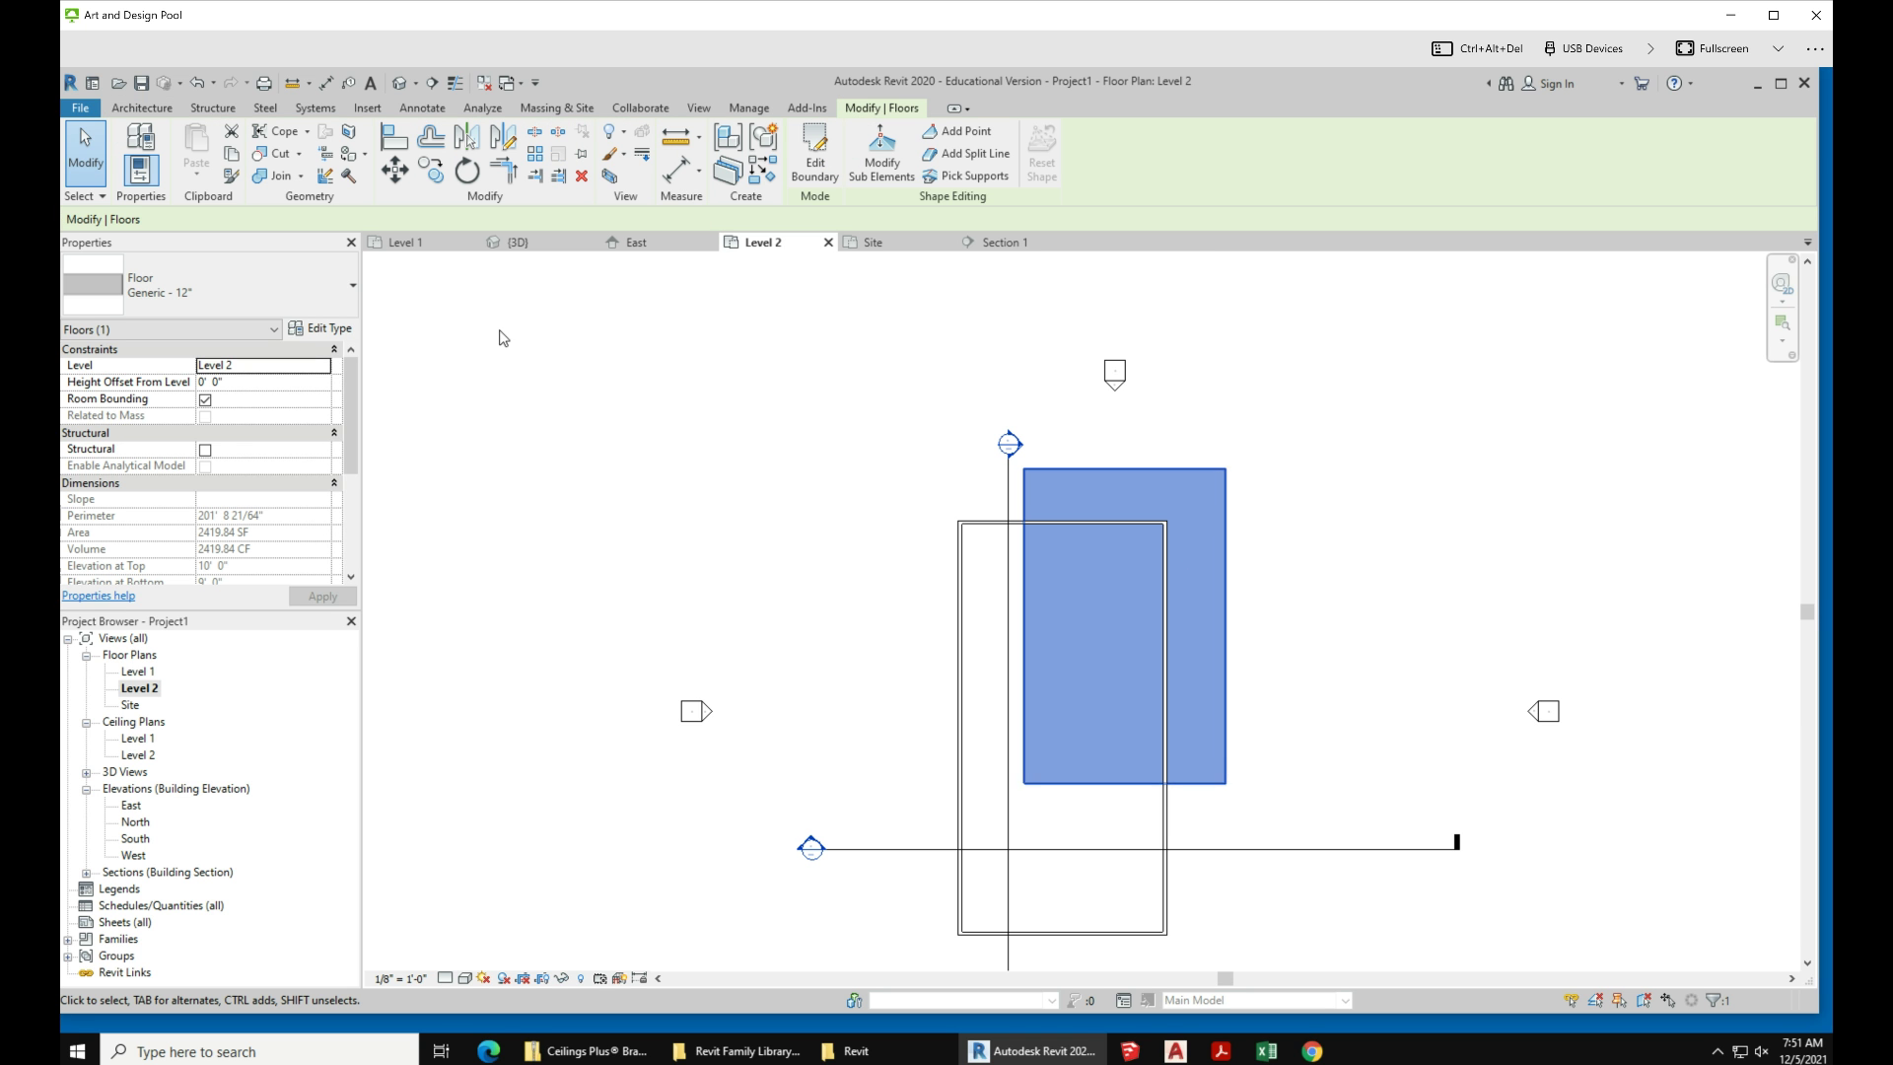
# Step: Open the default 3D view and orbit to examine the overhanging Level 2 floor against the walls
pyautogui.scroll(-1, 879, 636)
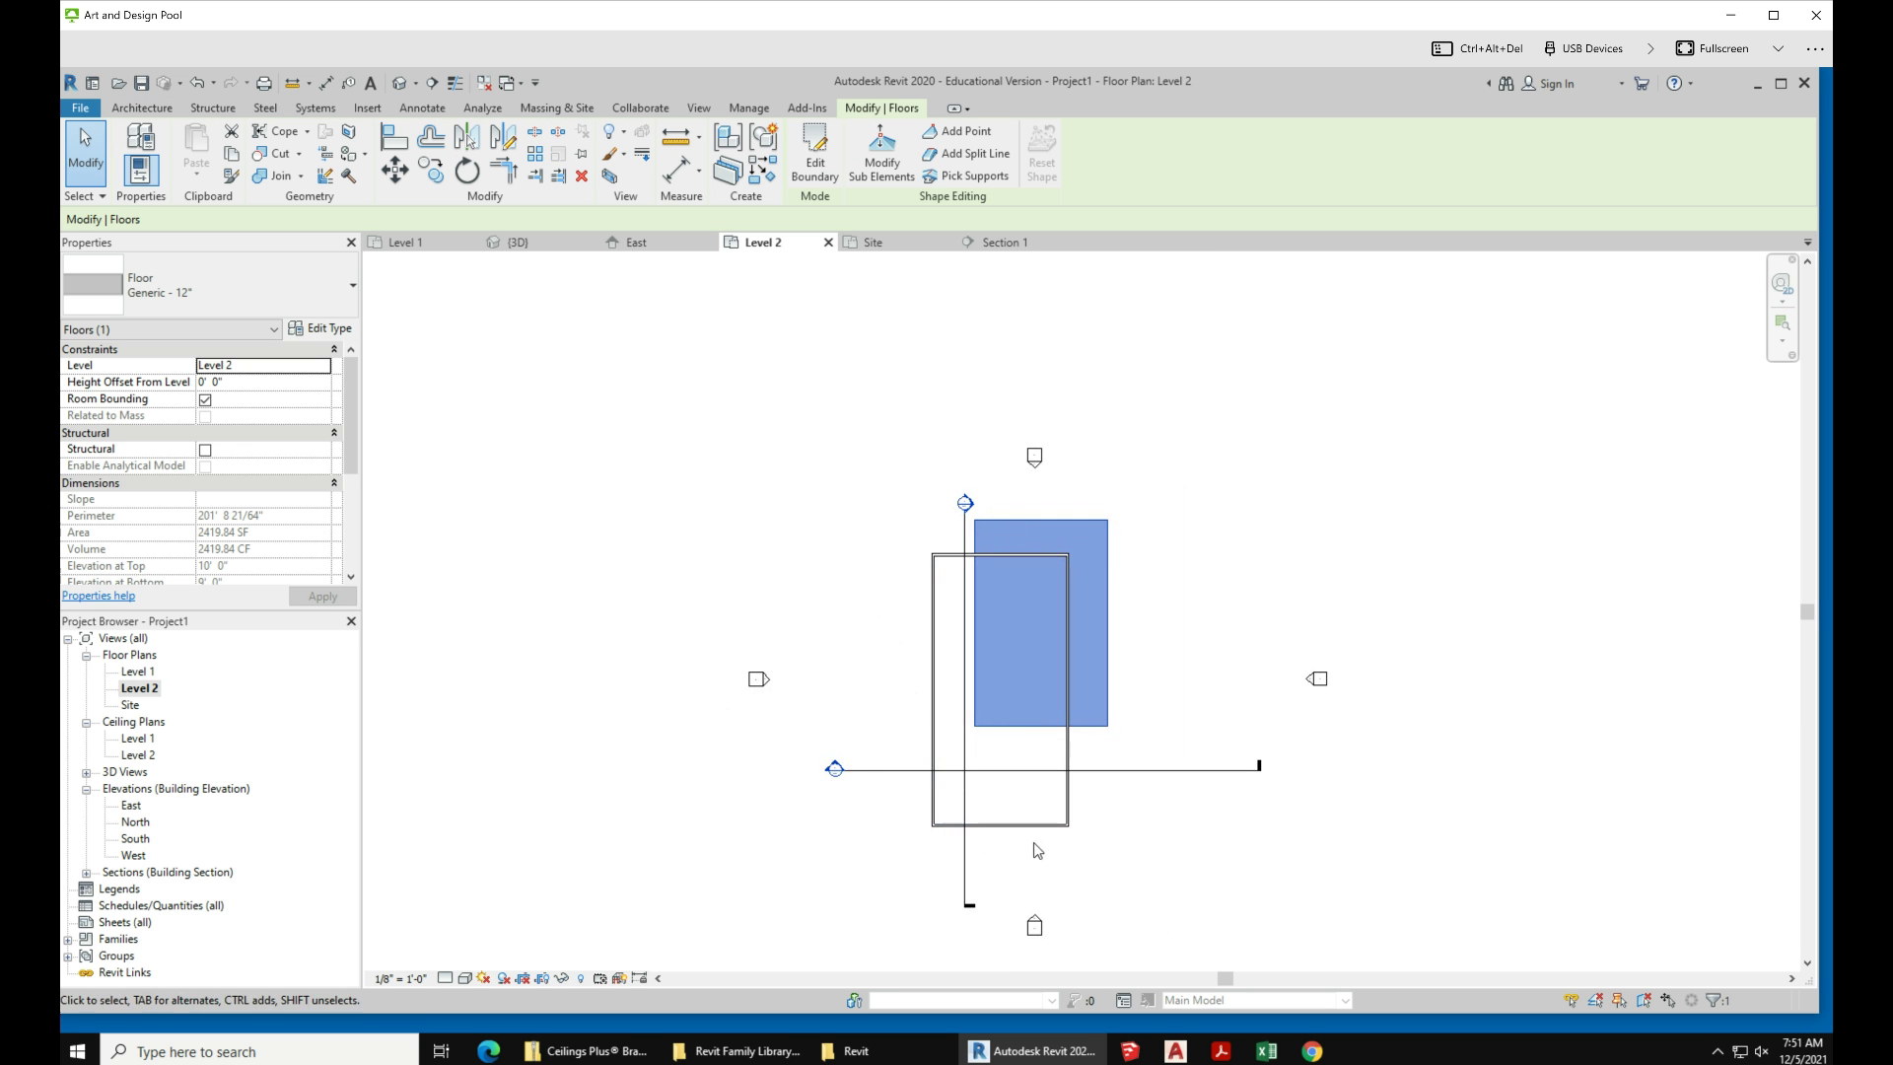
pyautogui.scroll(2, 1070, 831)
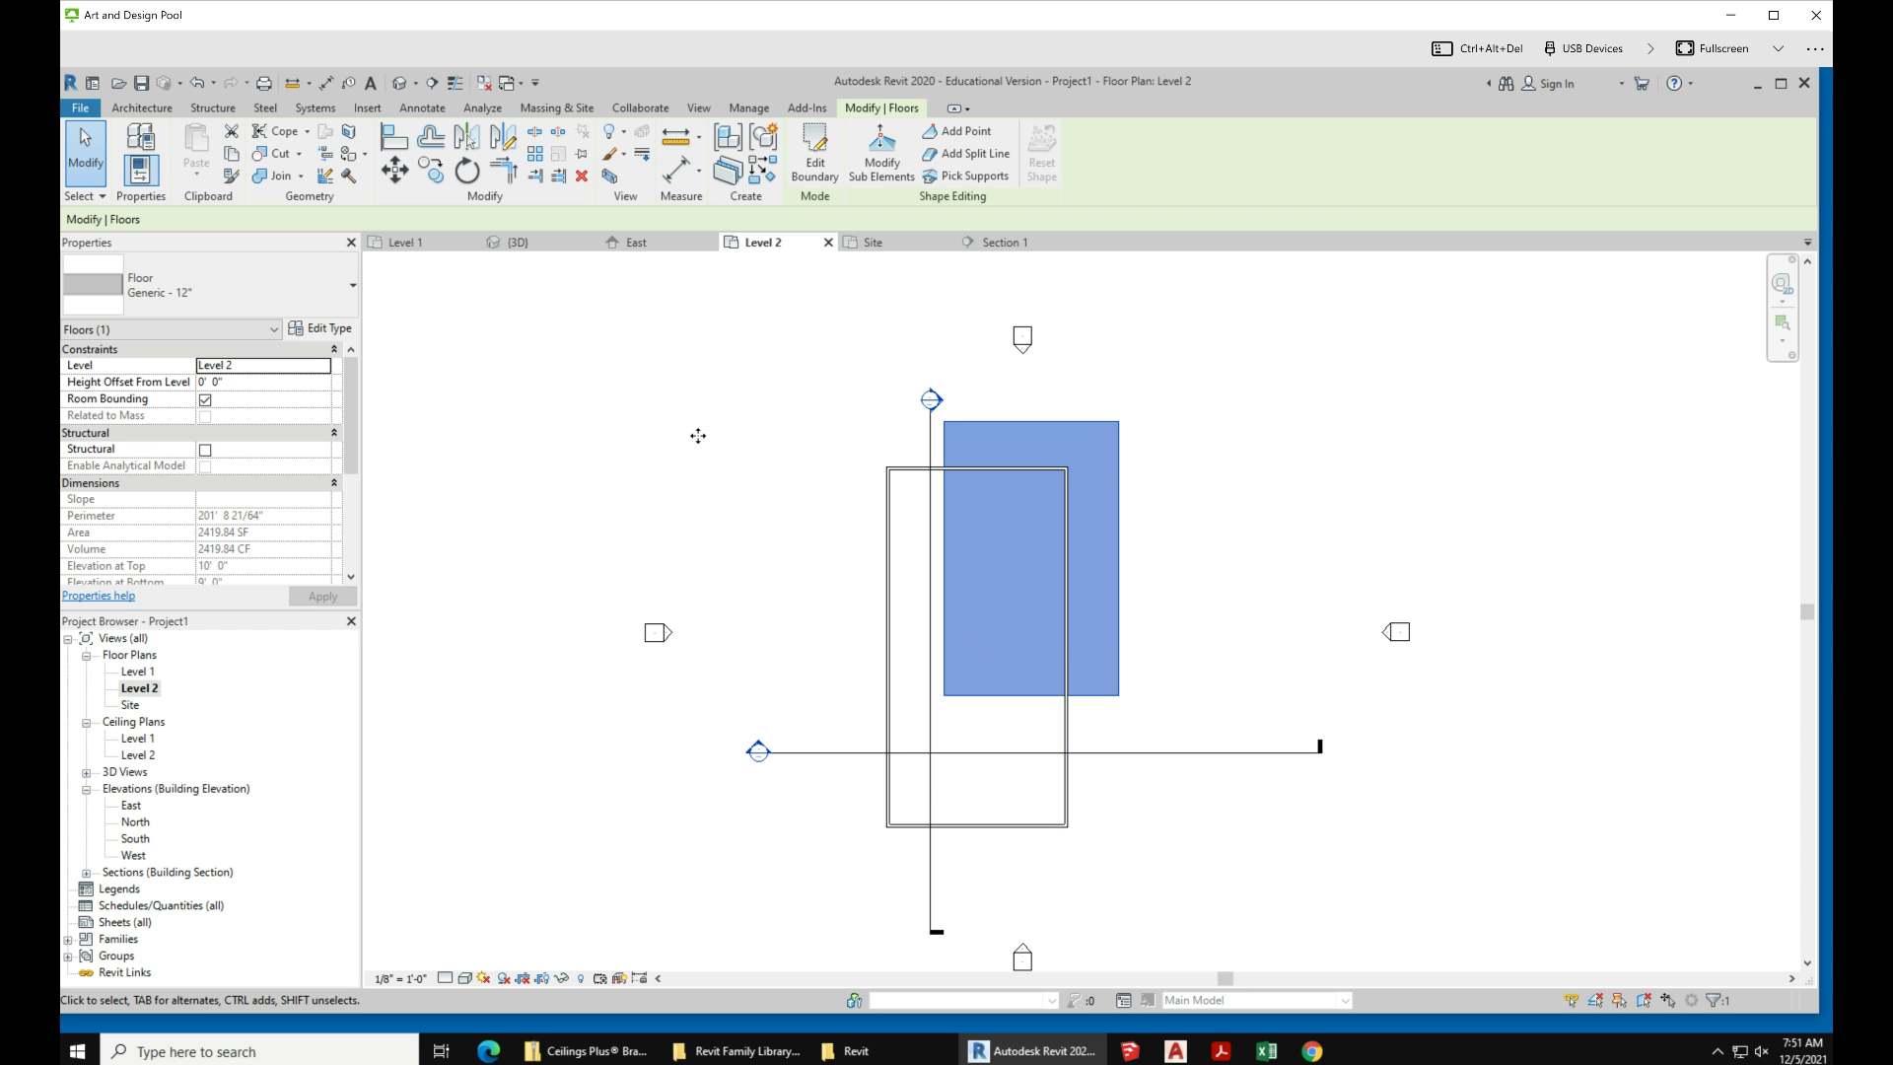
pyautogui.click(399, 87)
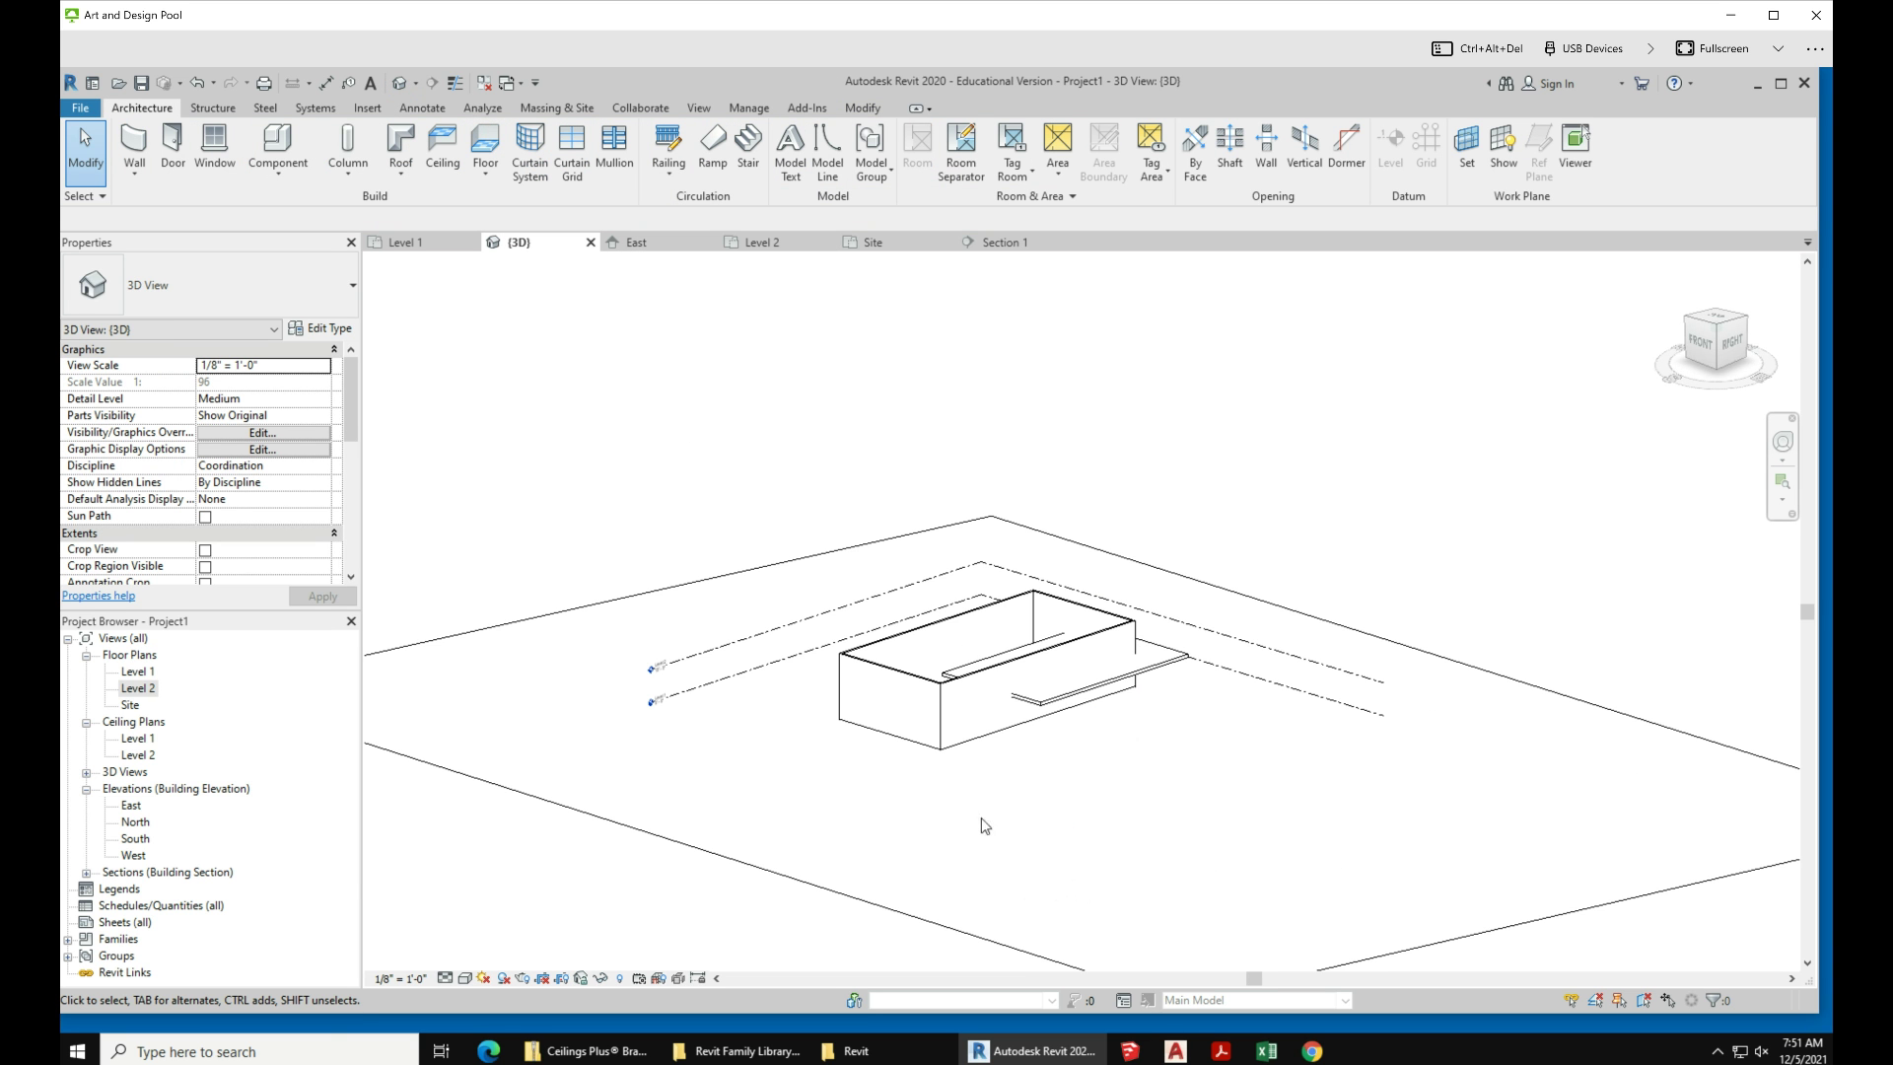
pyautogui.keyDown('shift'); pyautogui.moveTo(980, 818); pyautogui.dragTo(1360, 912, button='middle'); pyautogui.keyUp('shift')
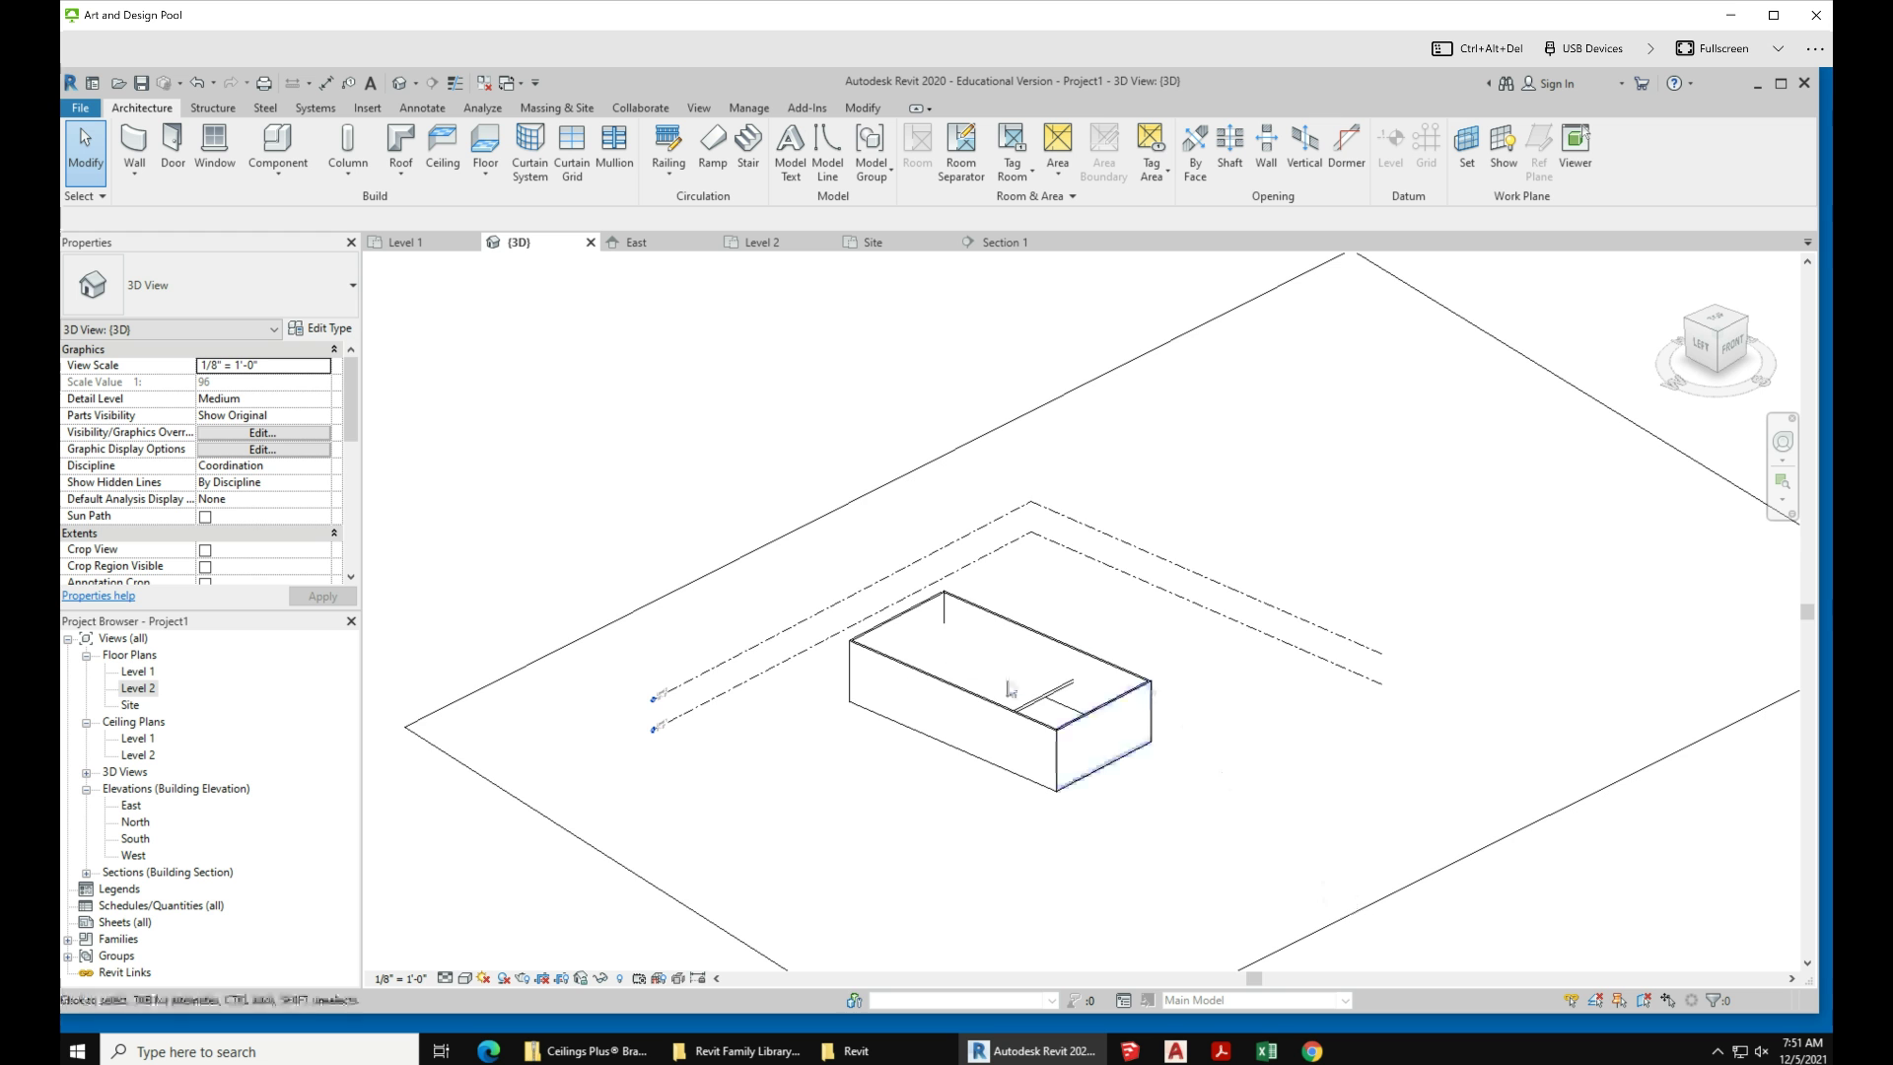
# Step: Examine the overhanging Level 2 floor from above in 3D, and open the Level 1 floor plan to compare
pyautogui.scroll(-5, 1007, 687)
pyautogui.keyDown('shift'); pyautogui.moveTo(1221, 834); pyautogui.dragTo(1106, 944, button='middle'); pyautogui.keyUp('shift')
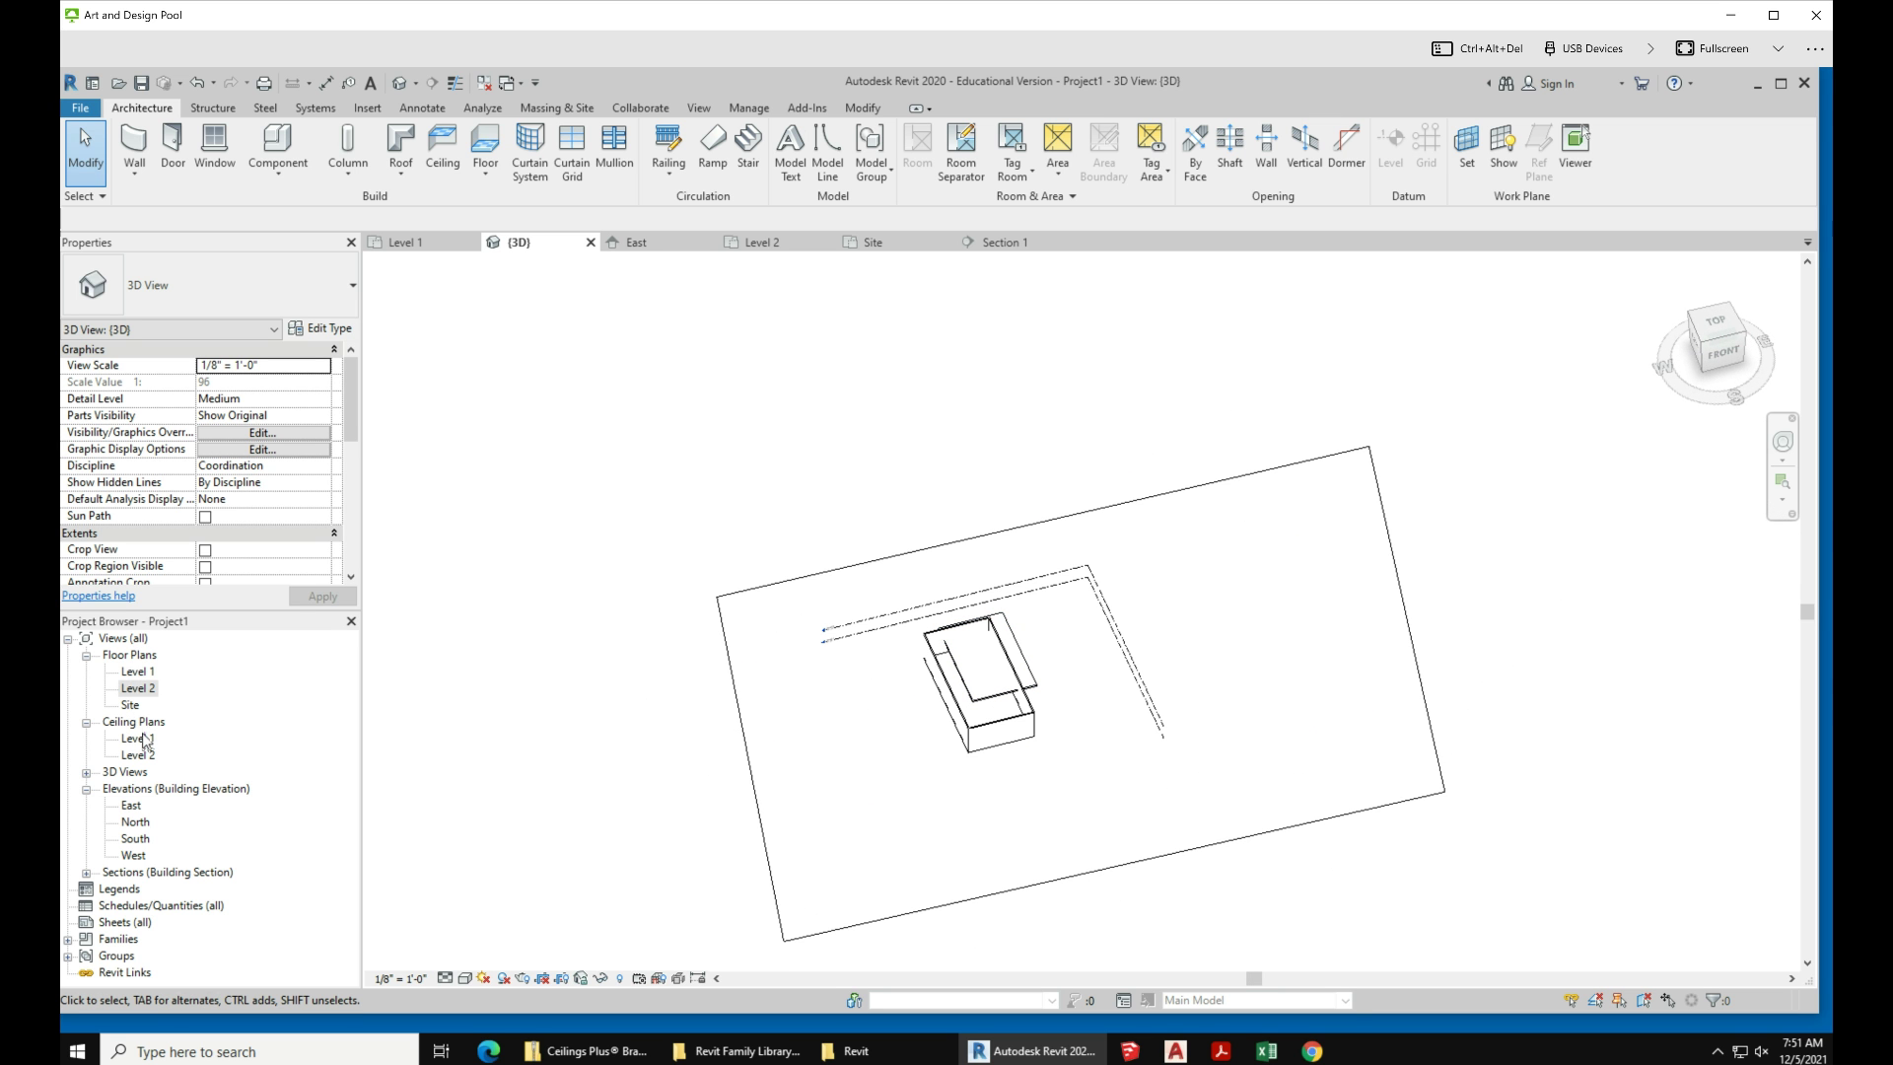
pyautogui.doubleClick(138, 672)
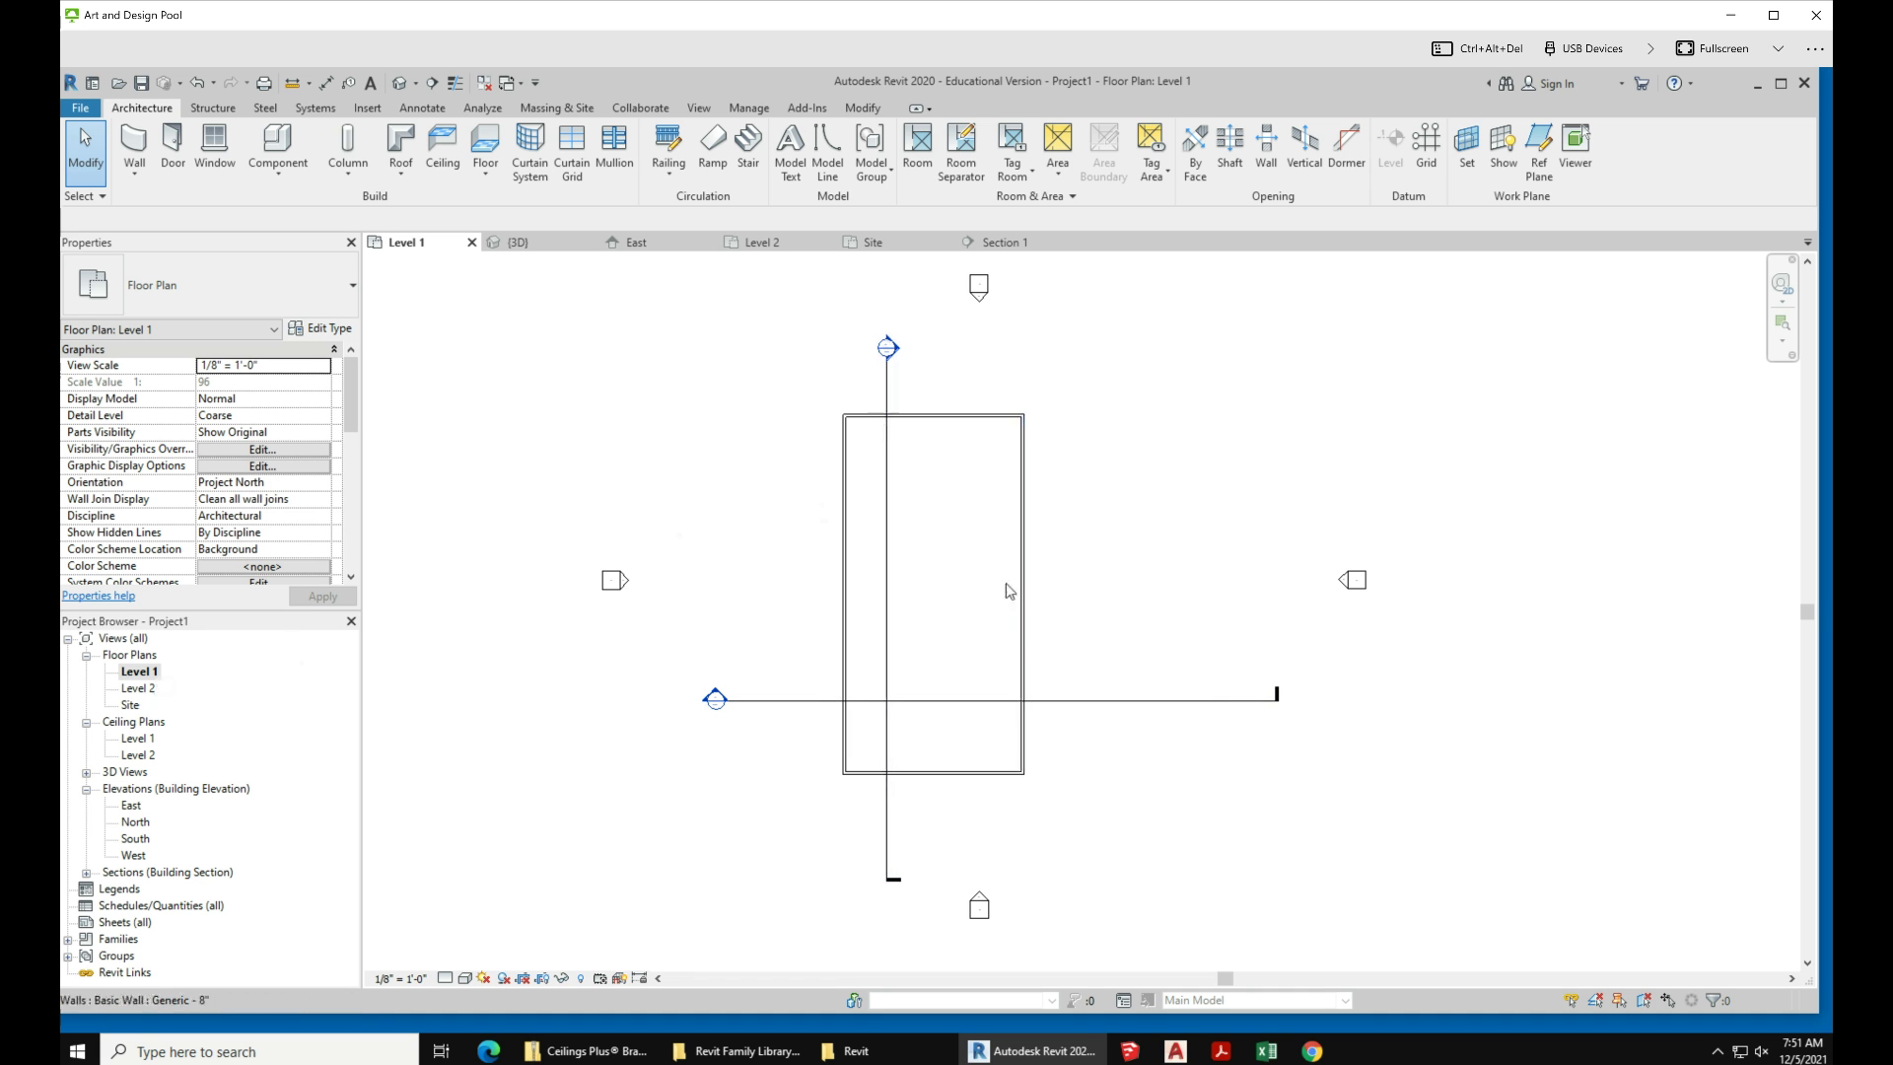
# Step: On the Level 2 plan, move the north-south section line east and the east-west section line north so both cut the Level 2 floor
pyautogui.doubleClick(138, 689)
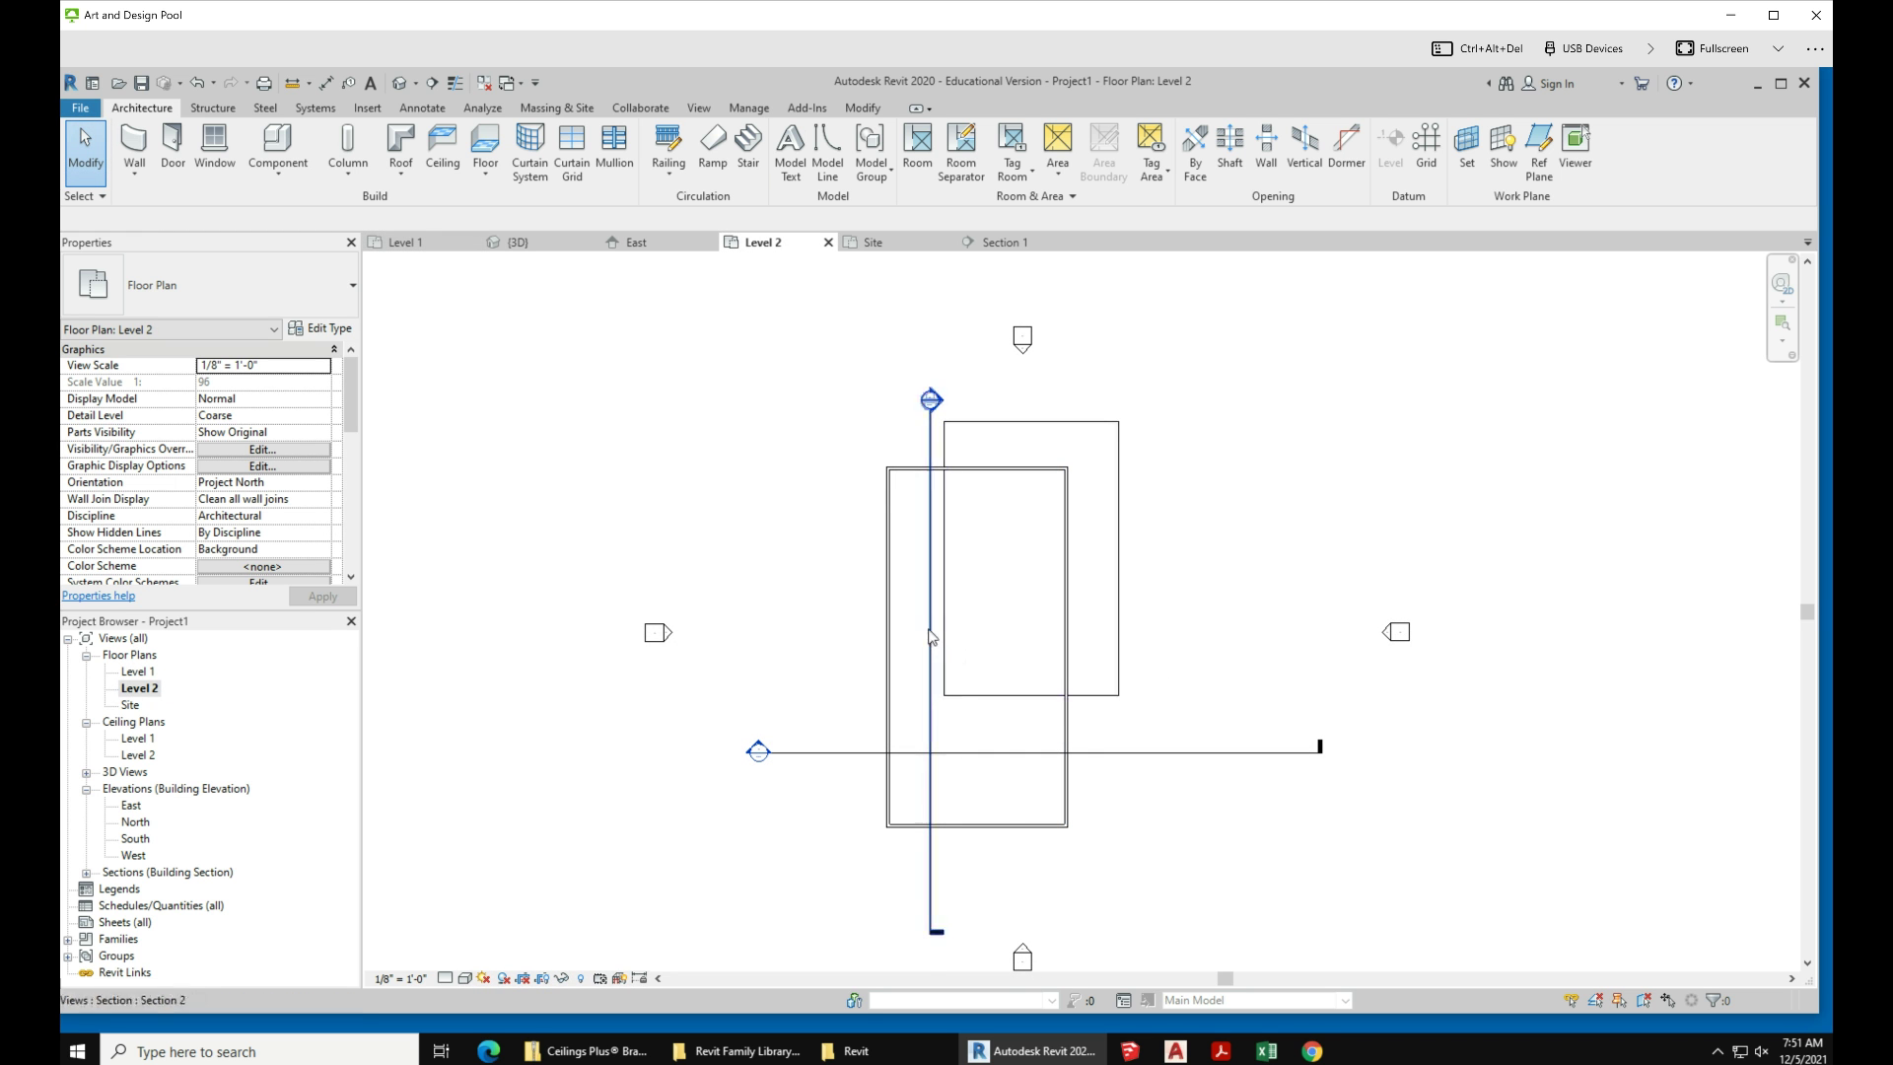
pyautogui.moveTo(931, 635); pyautogui.dragTo(963, 625)
pyautogui.click(1264, 872)
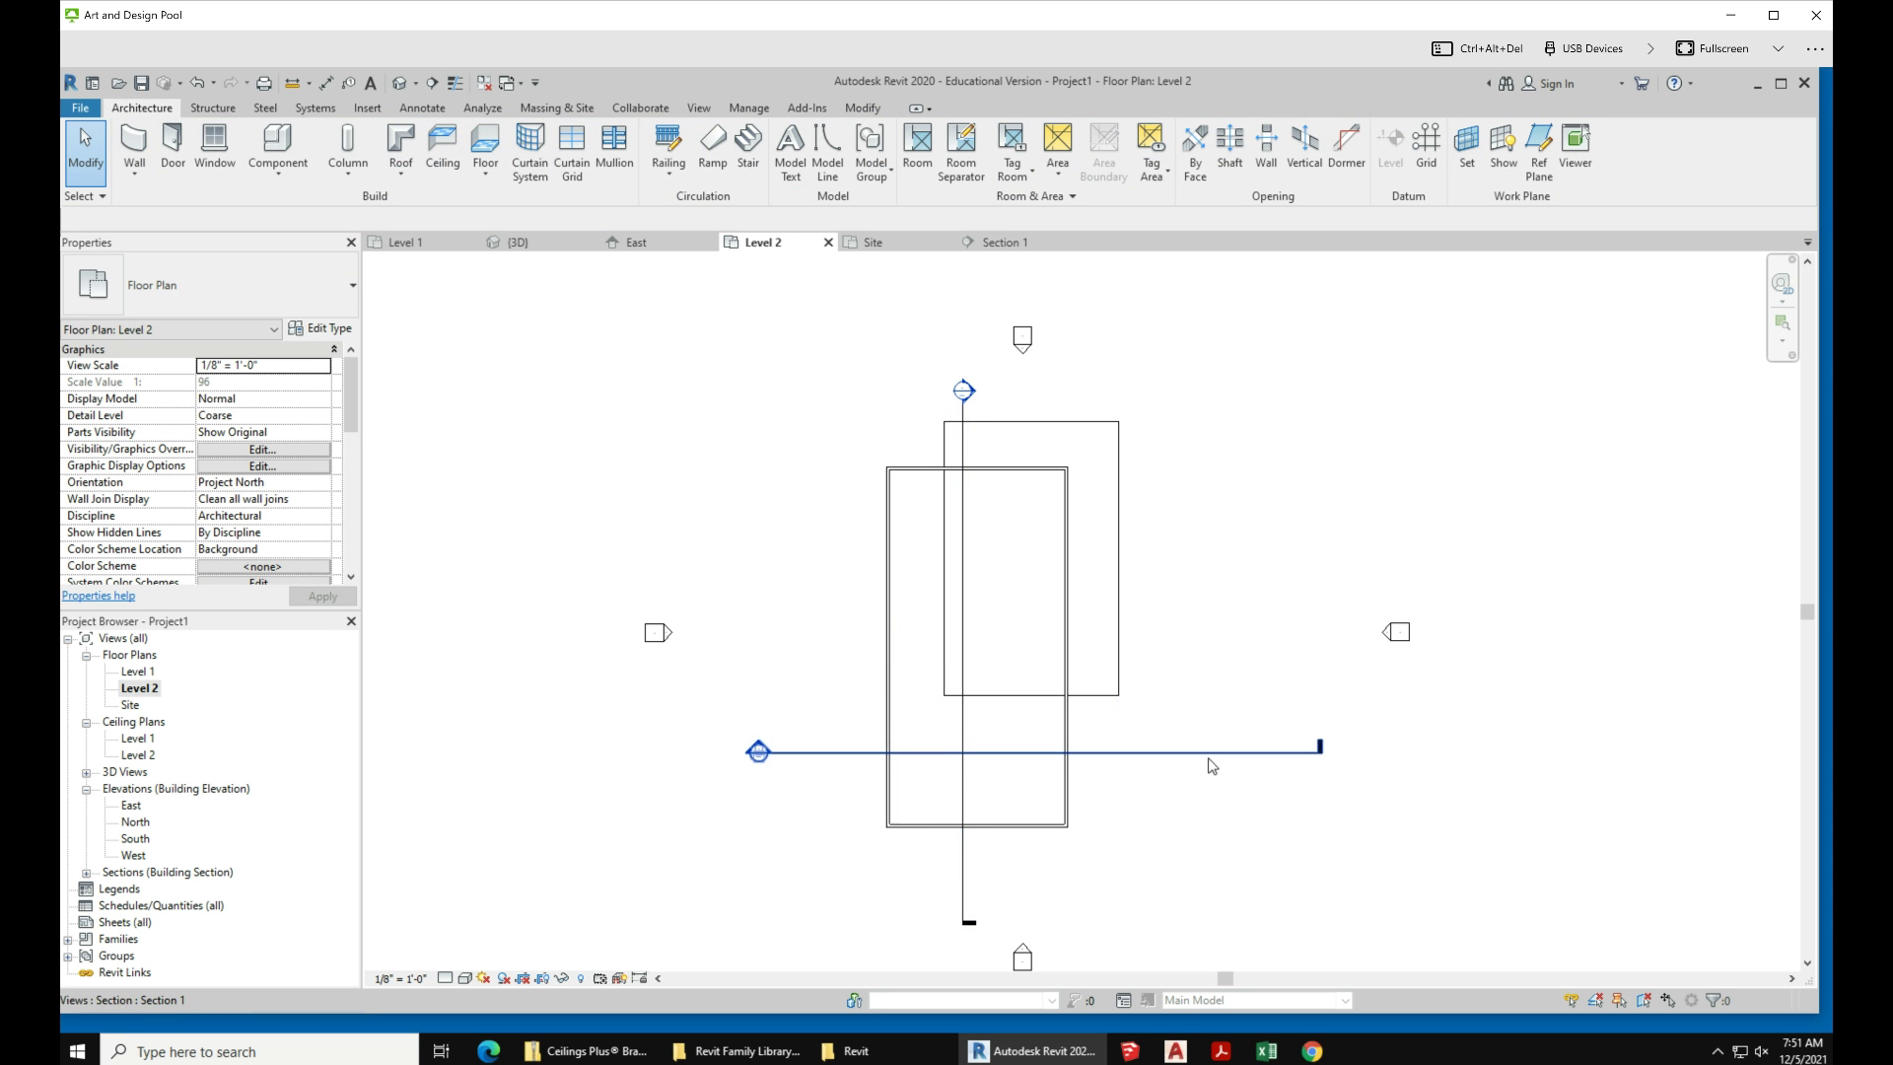
pyautogui.moveTo(1212, 765); pyautogui.dragTo(1195, 680)
pyautogui.click(1237, 871)
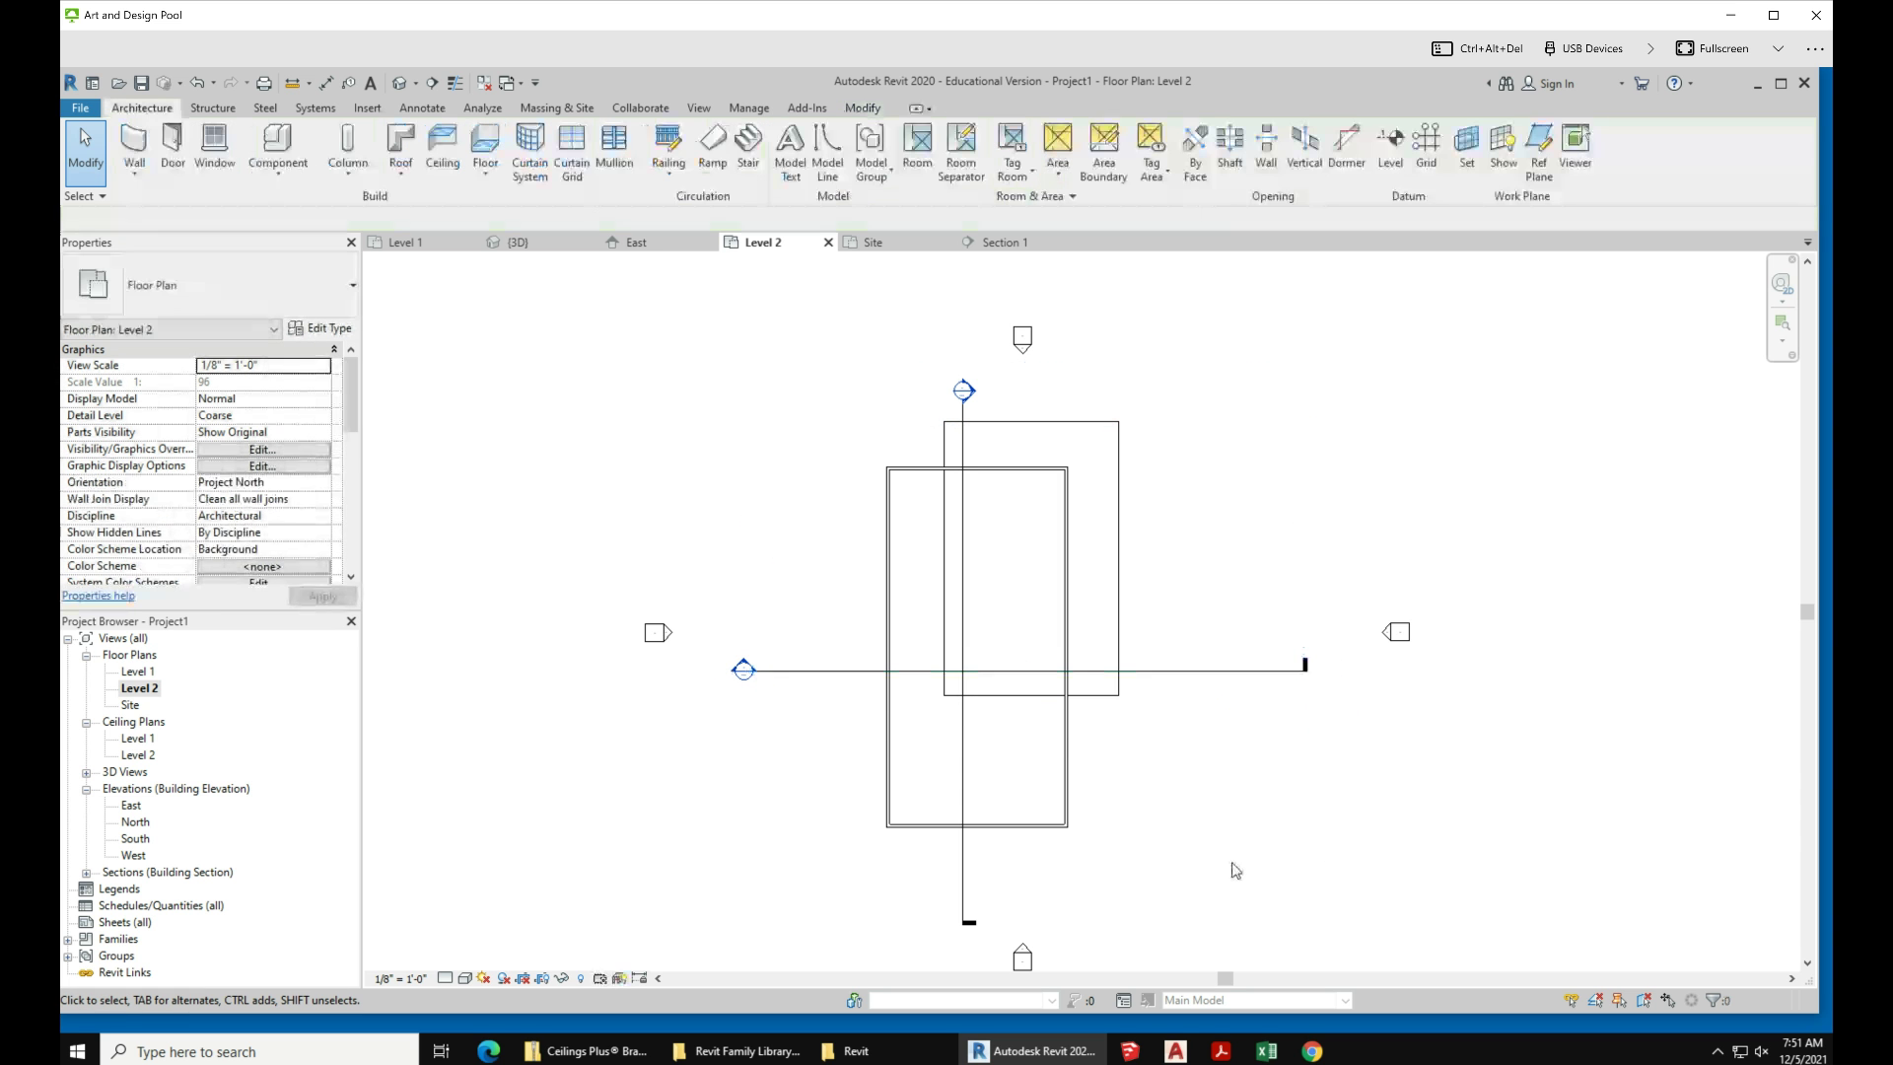
# Step: Go to the view of the north-south section line and examine the Level 2 floor against the walls and levels
pyautogui.click(964, 873)
pyautogui.rightClick(962, 381)
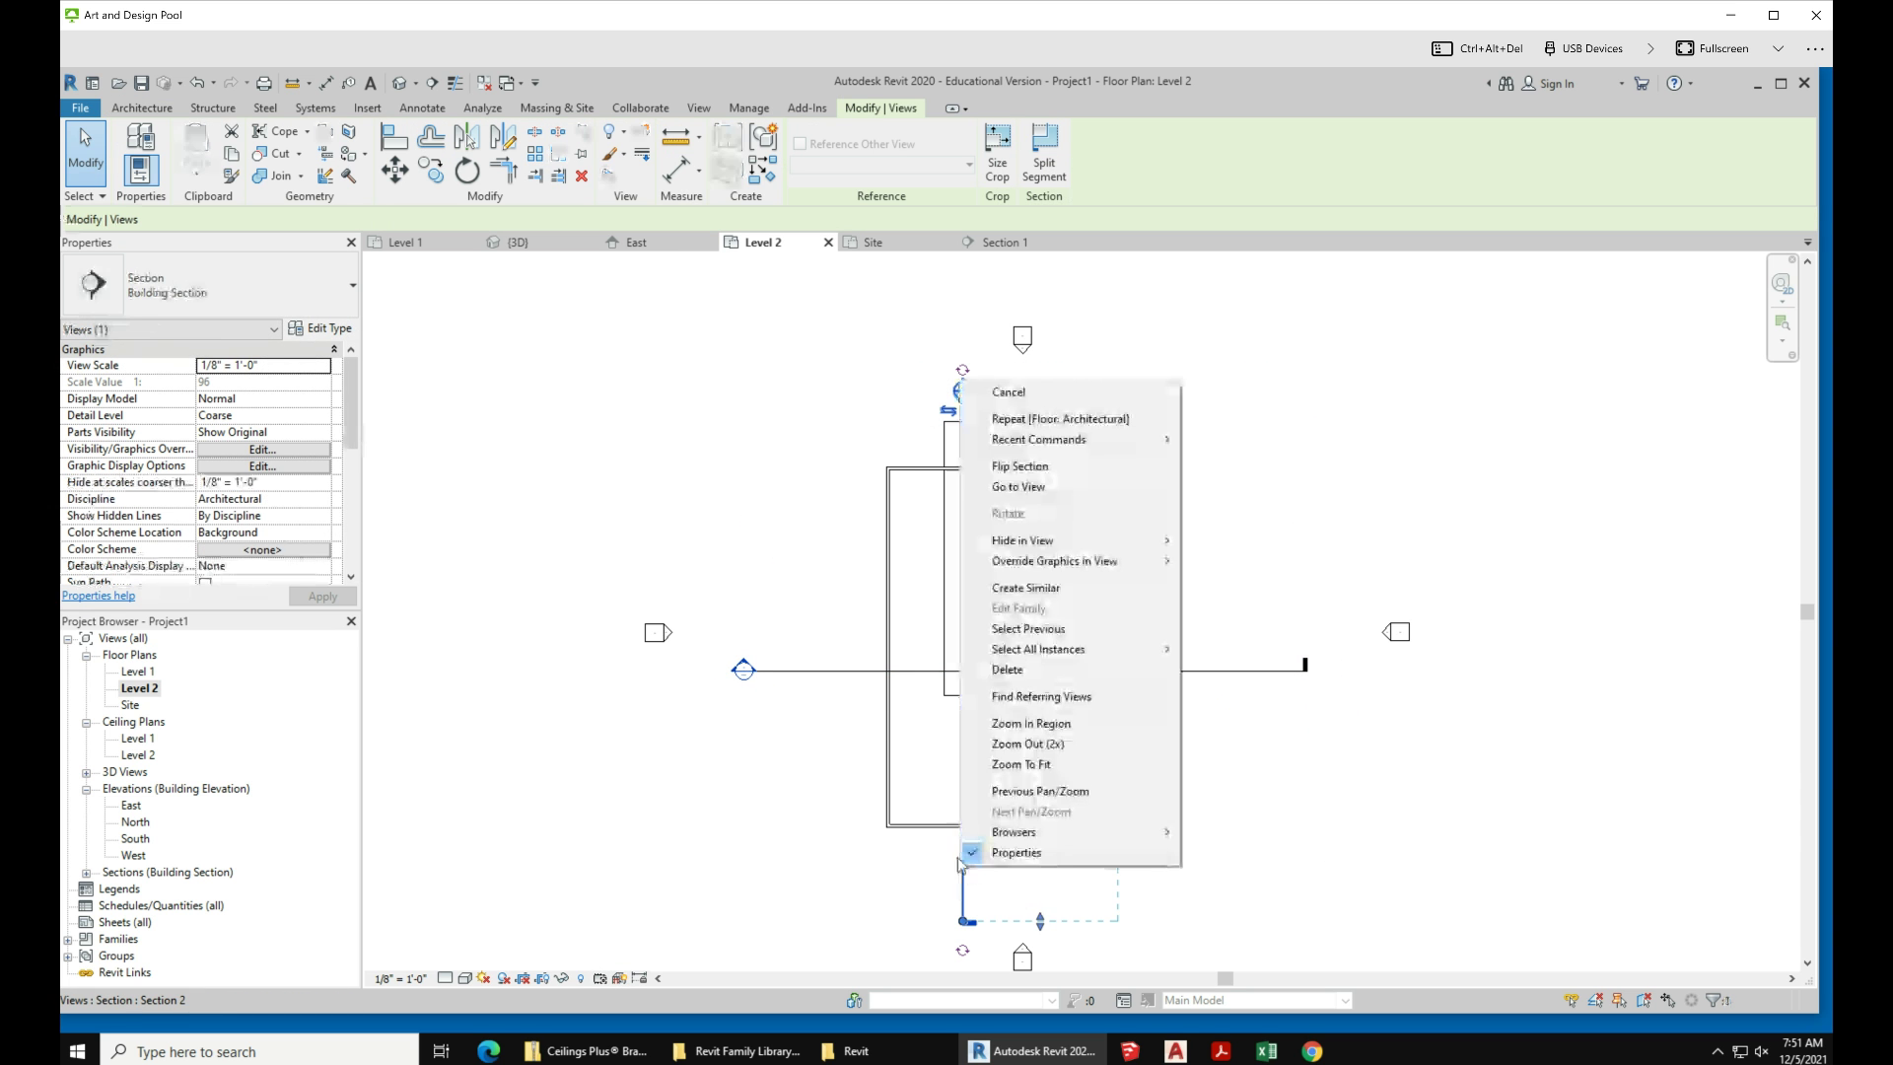
pyautogui.click(1095, 487)
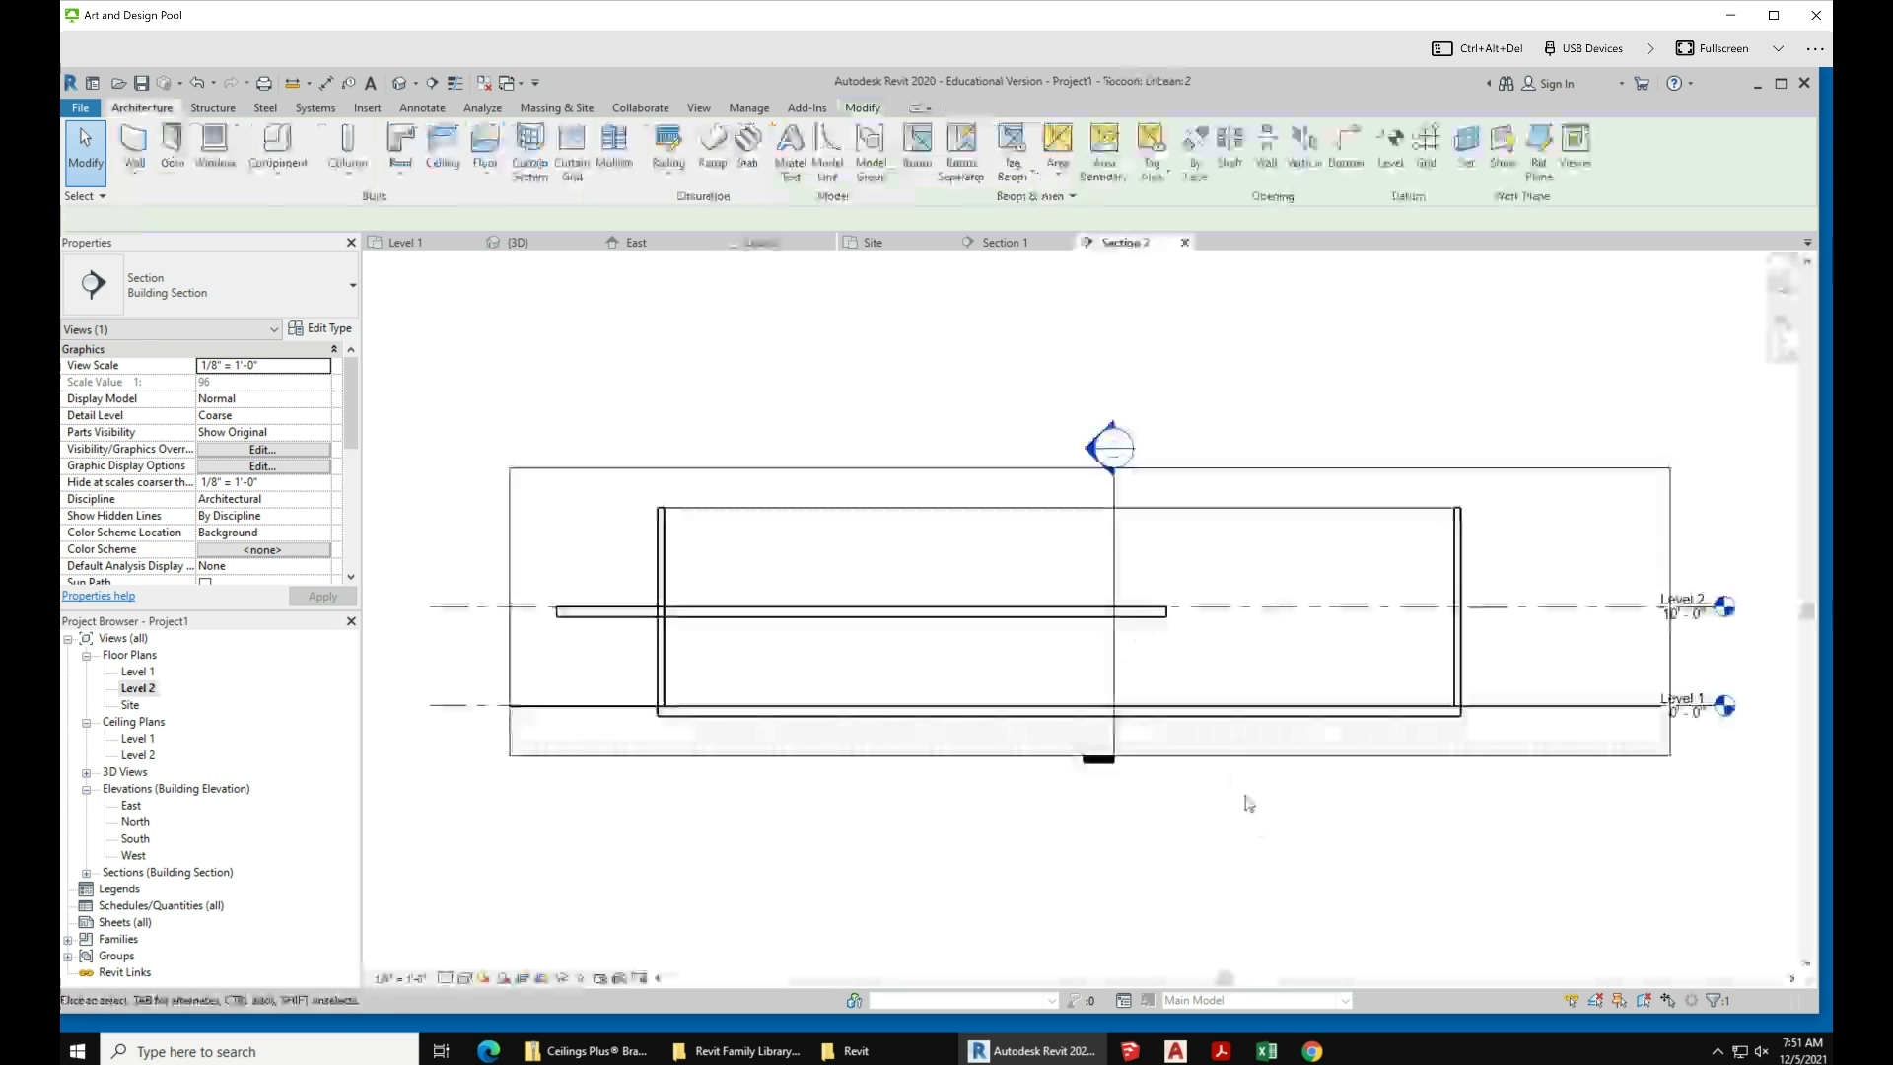
pyautogui.scroll(-1, 937, 774)
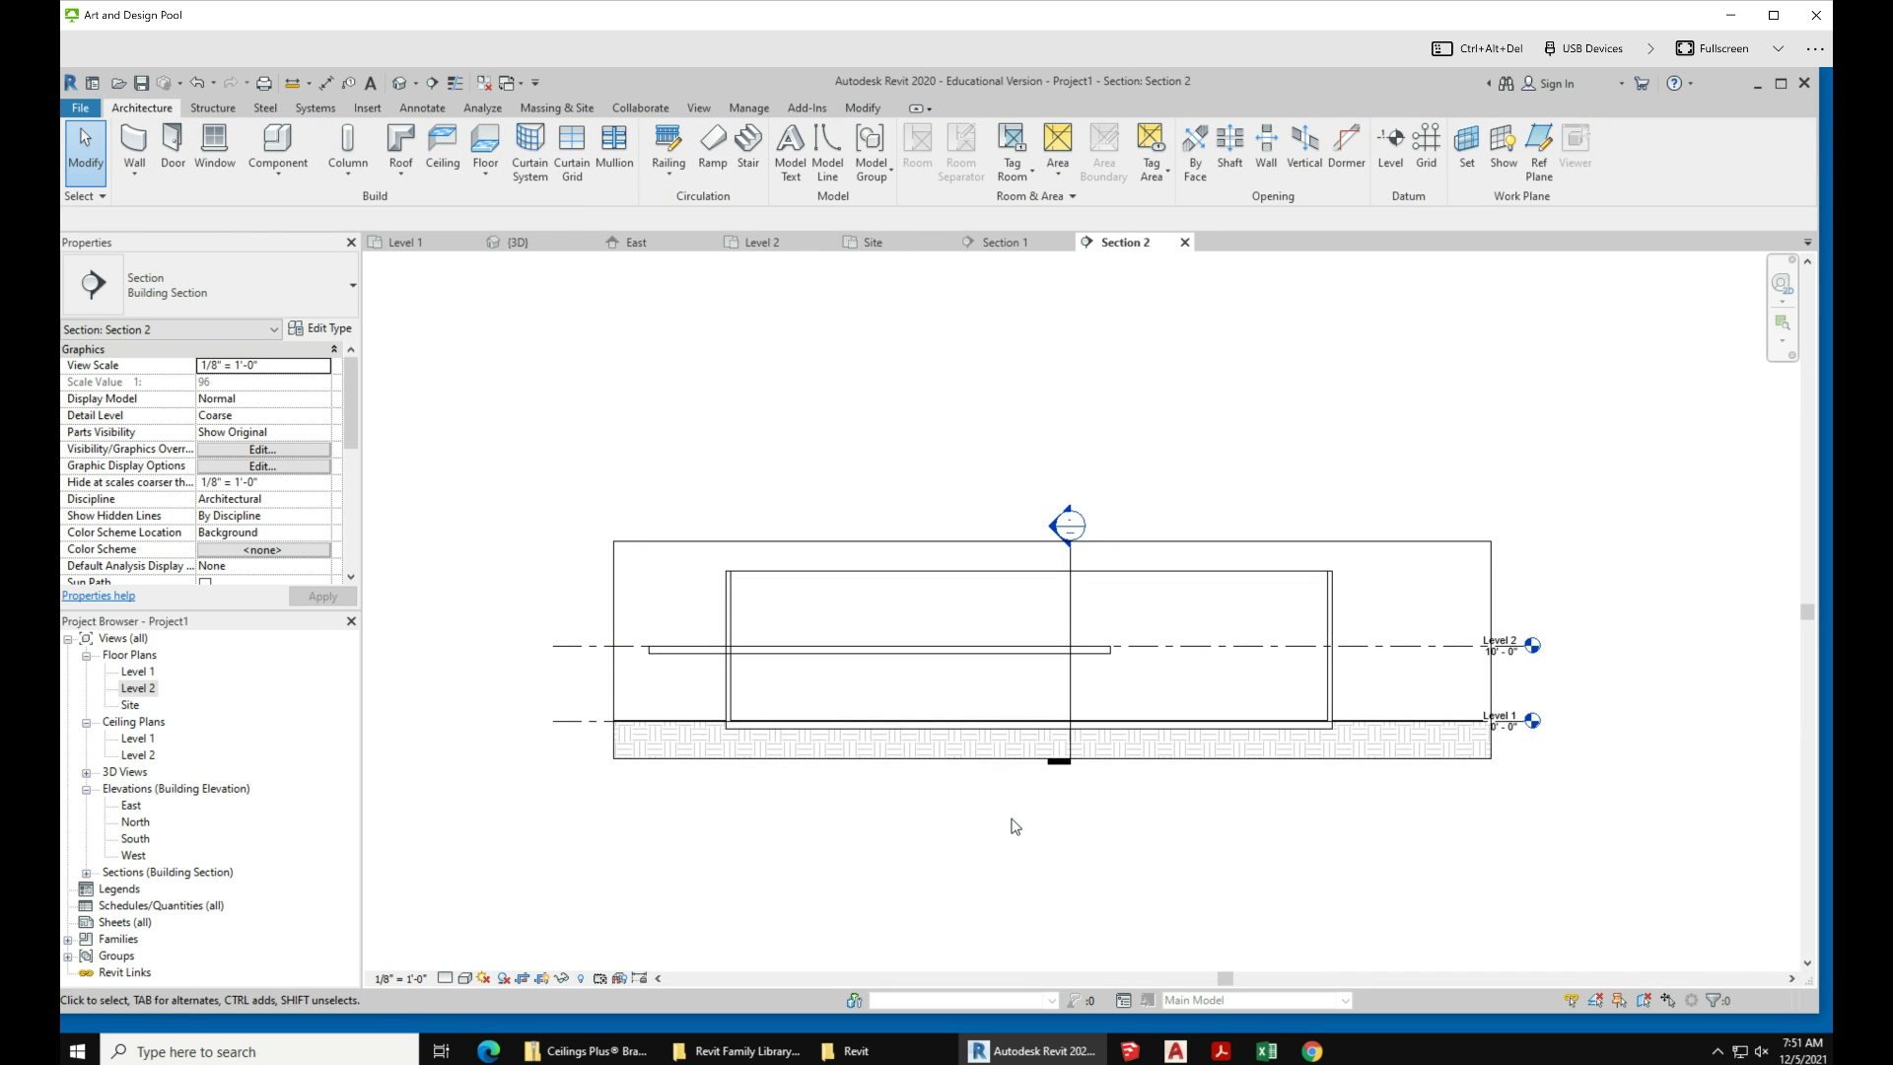
pyautogui.click(912, 649)
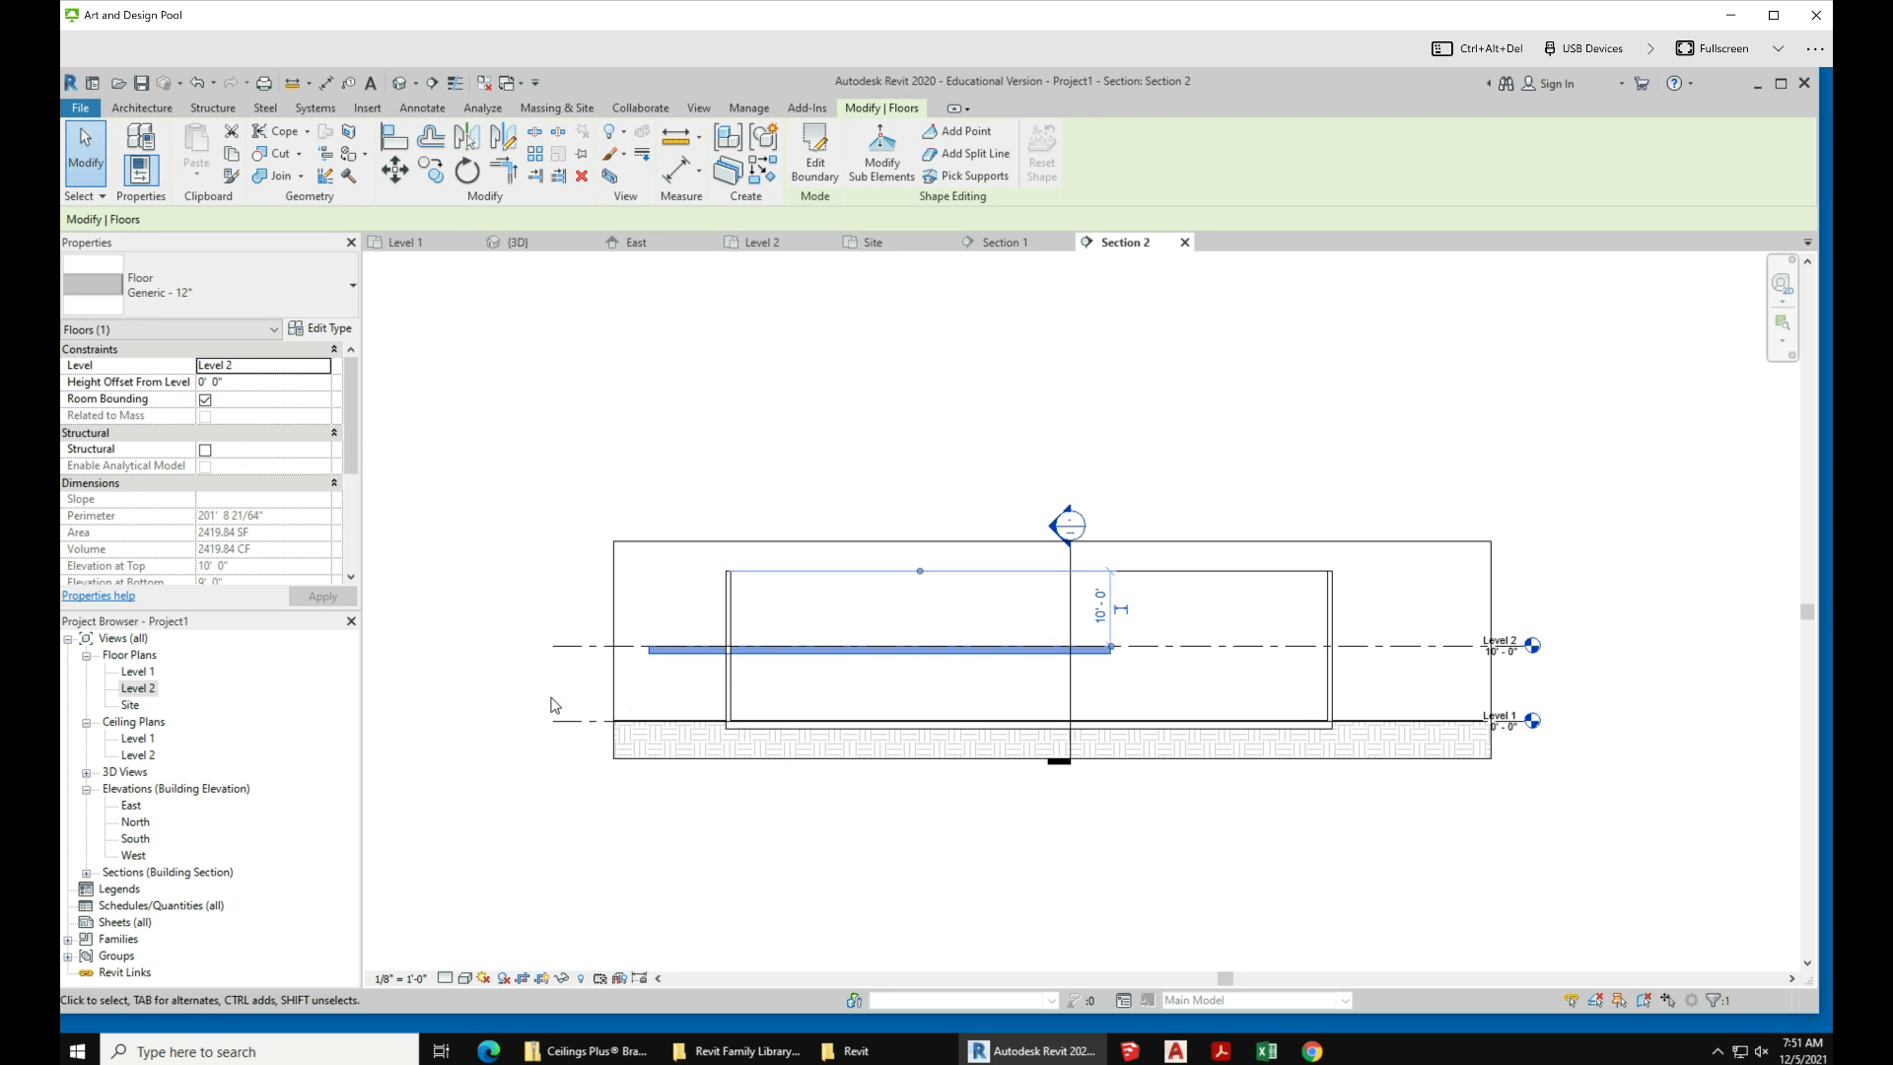
pyautogui.click(836, 826)
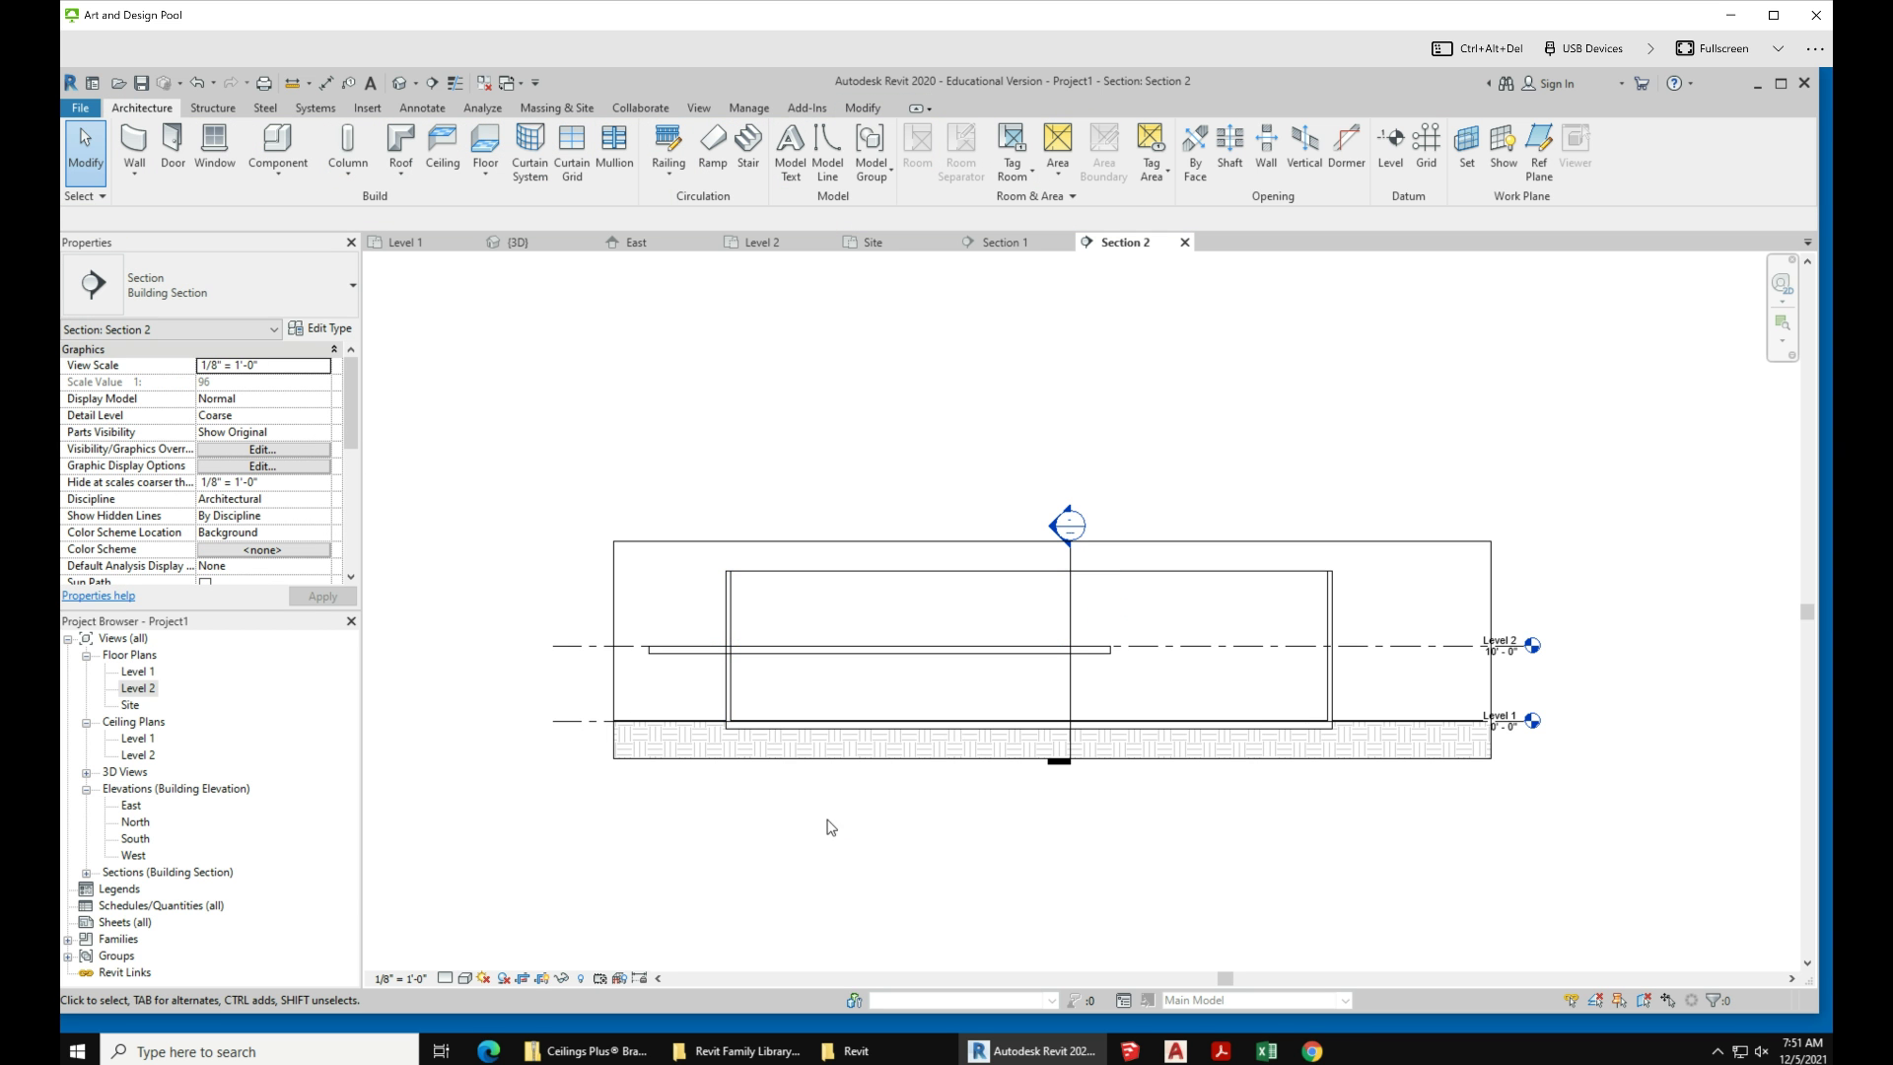
# Step: Go to the Section 1 view from its section line and examine how the Level 2 floor crosses the east wall
pyautogui.click(1069, 603)
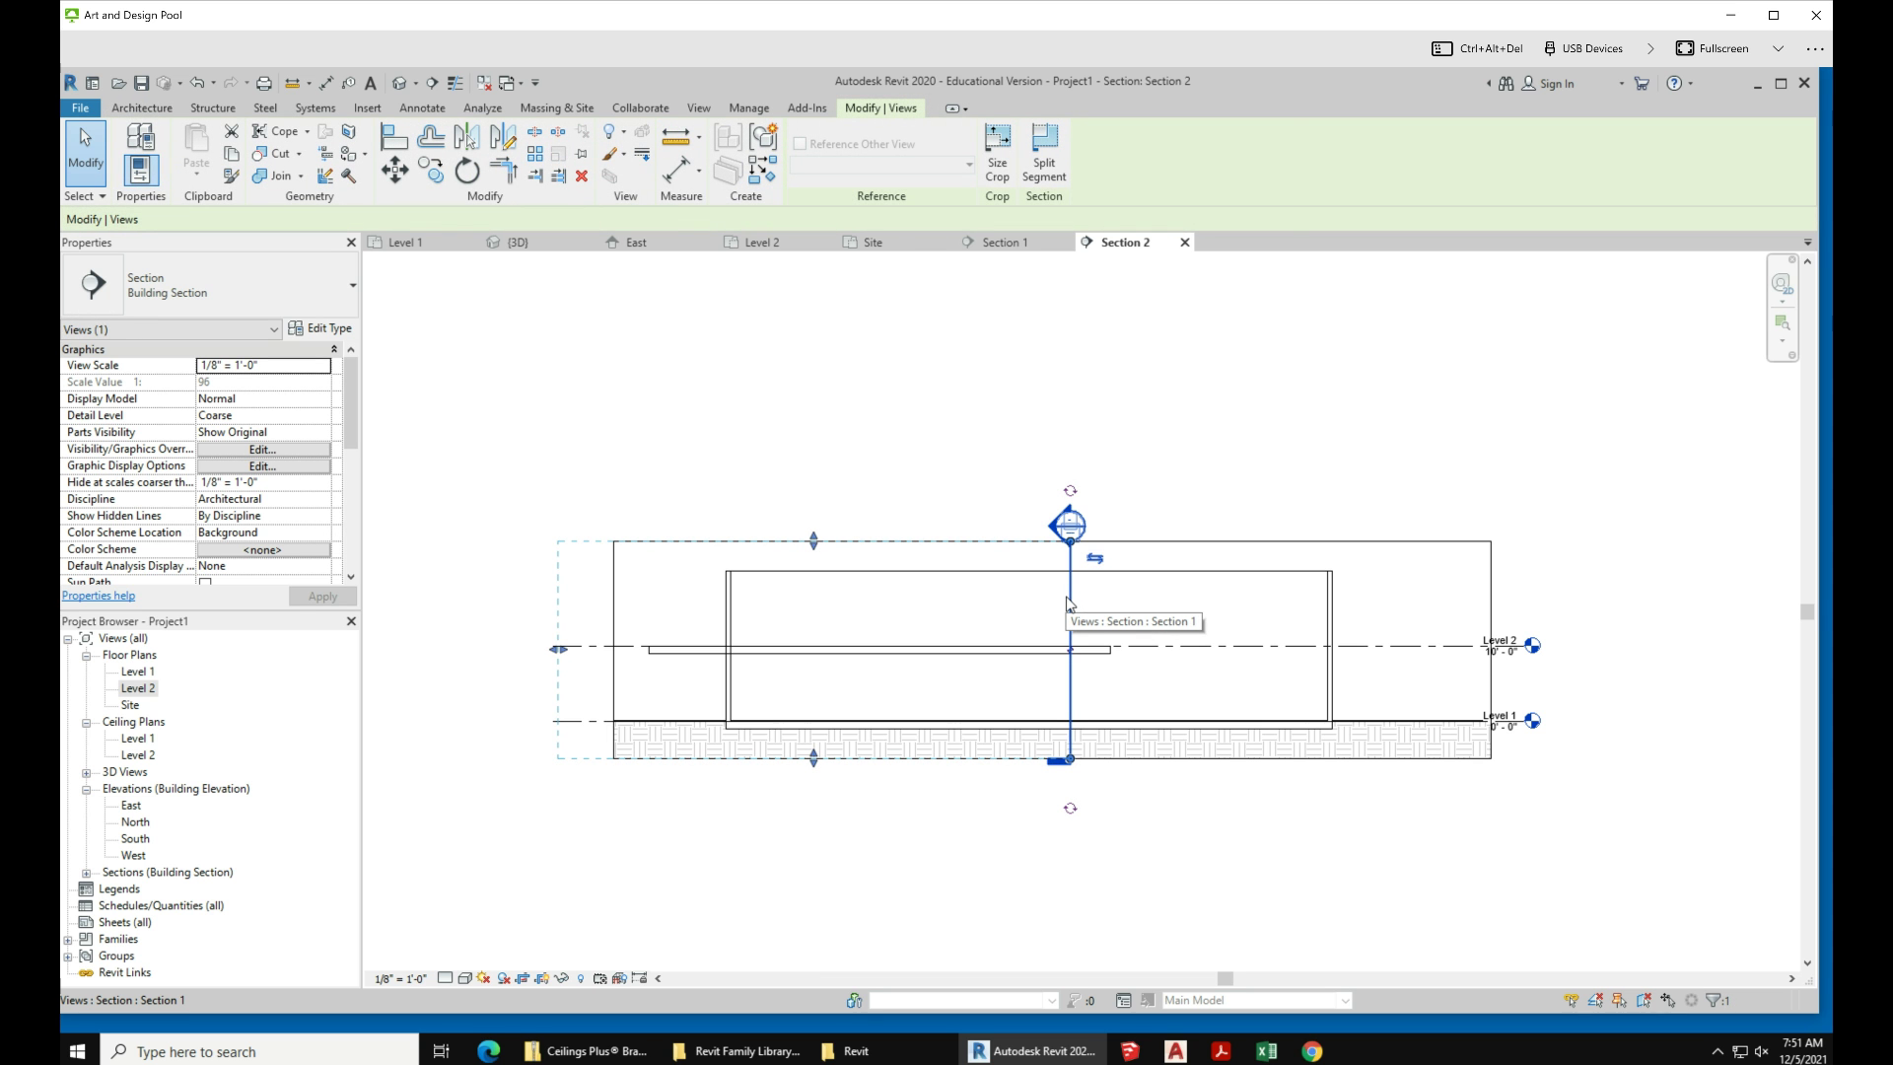
pyautogui.rightClick(1067, 592)
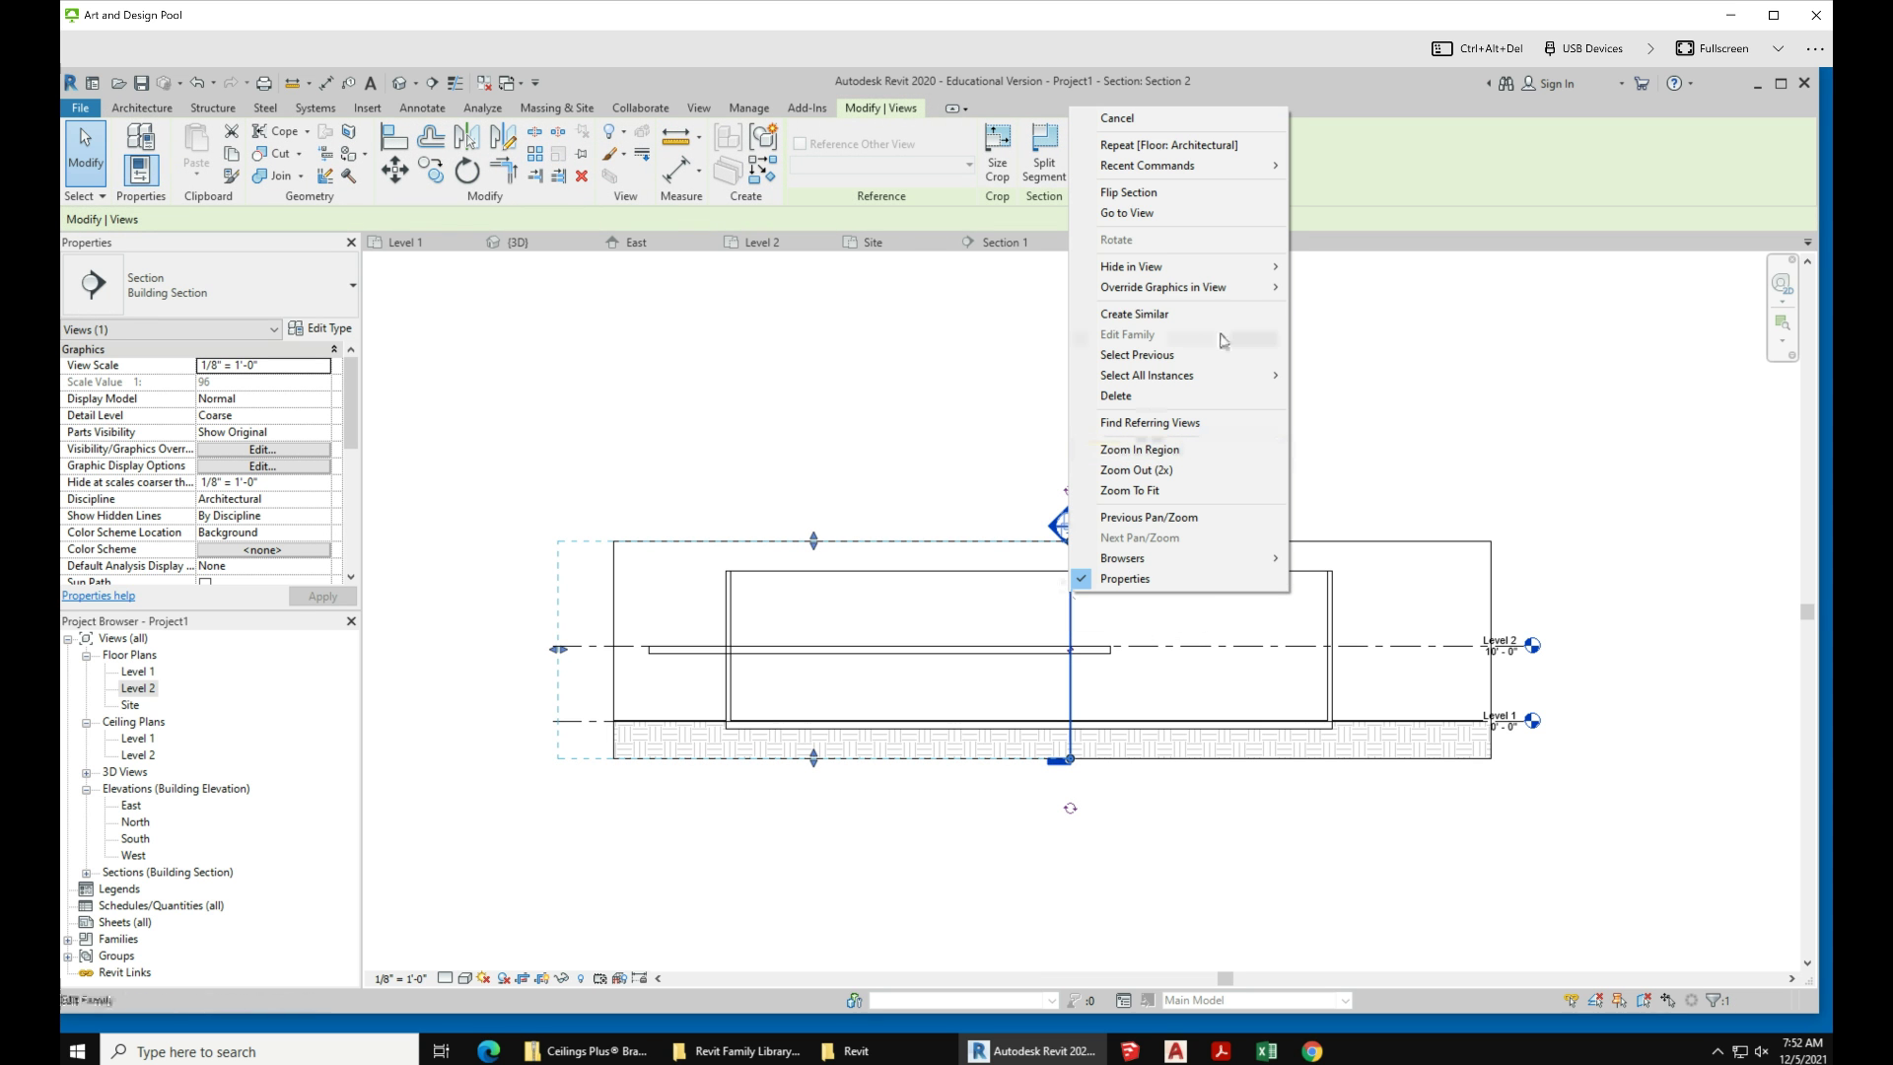
pyautogui.click(1194, 221)
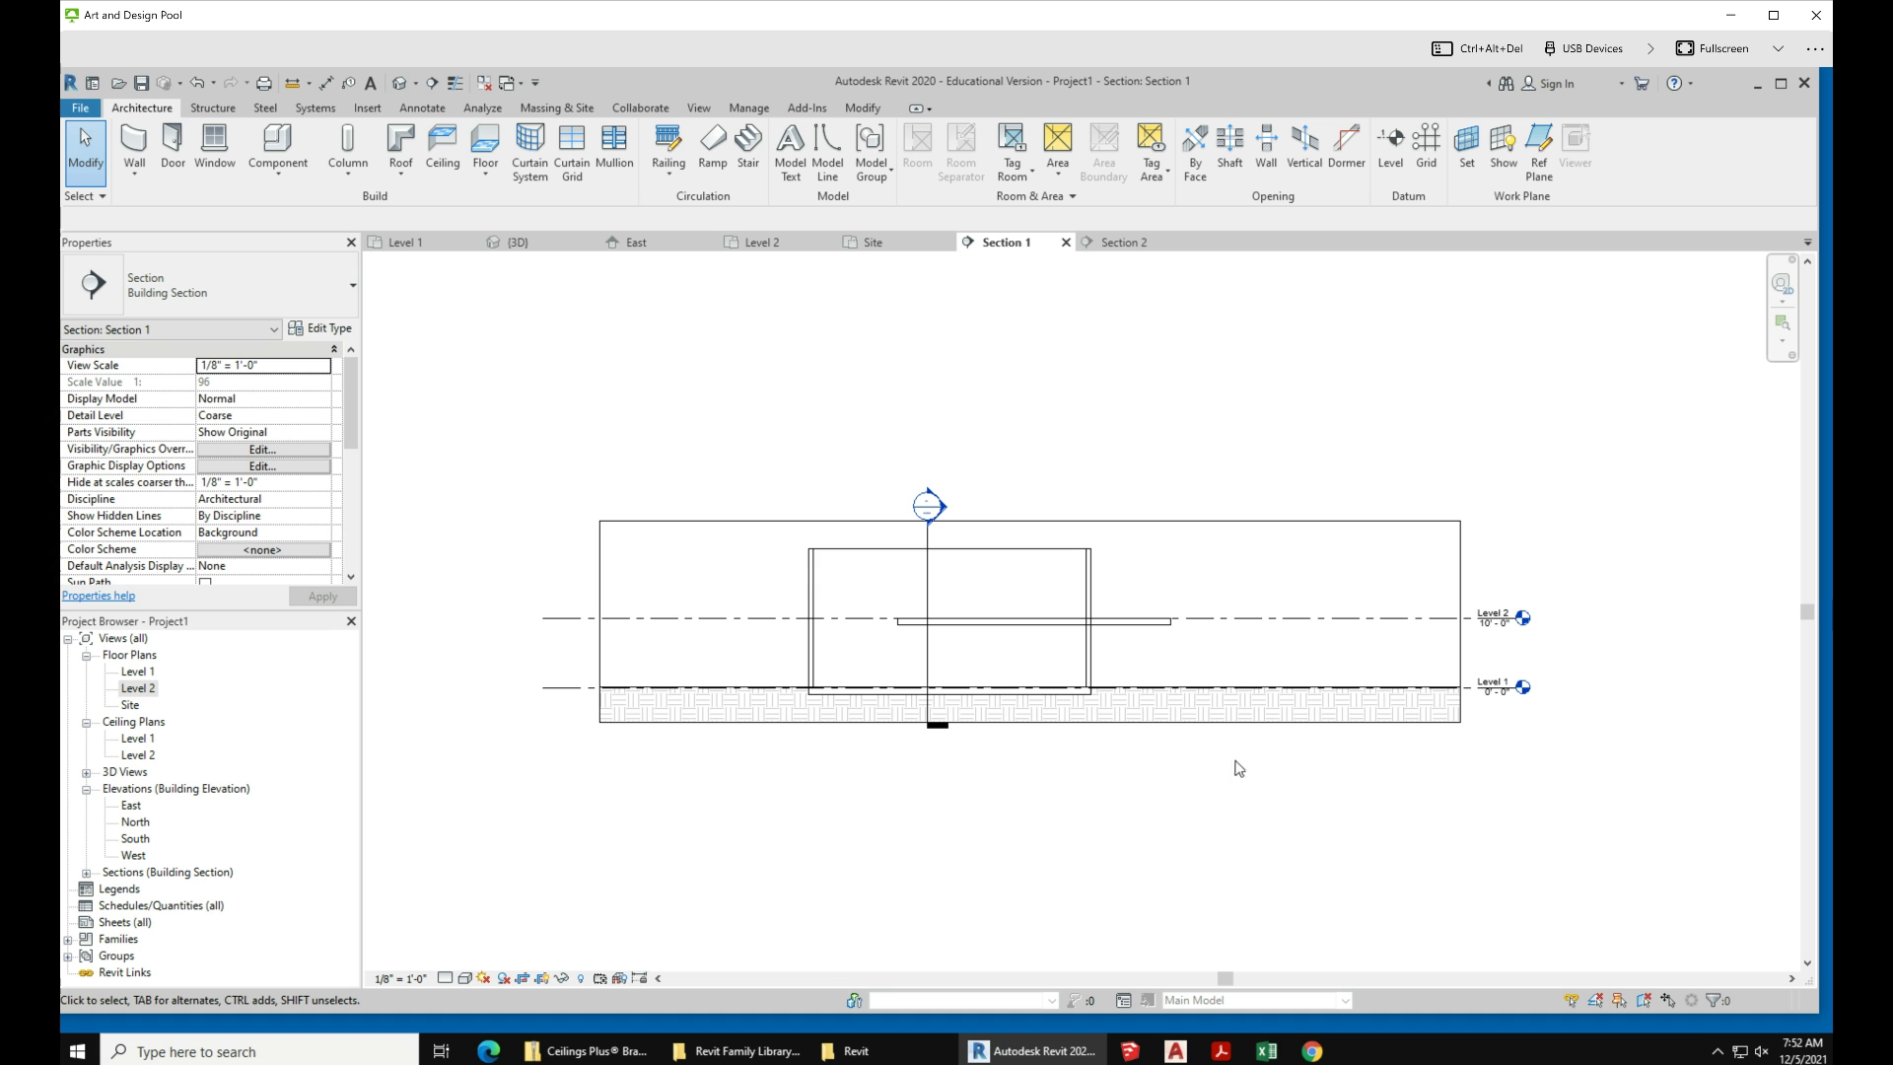
pyautogui.scroll(3, 1089, 708)
pyautogui.scroll(-1, 1276, 789)
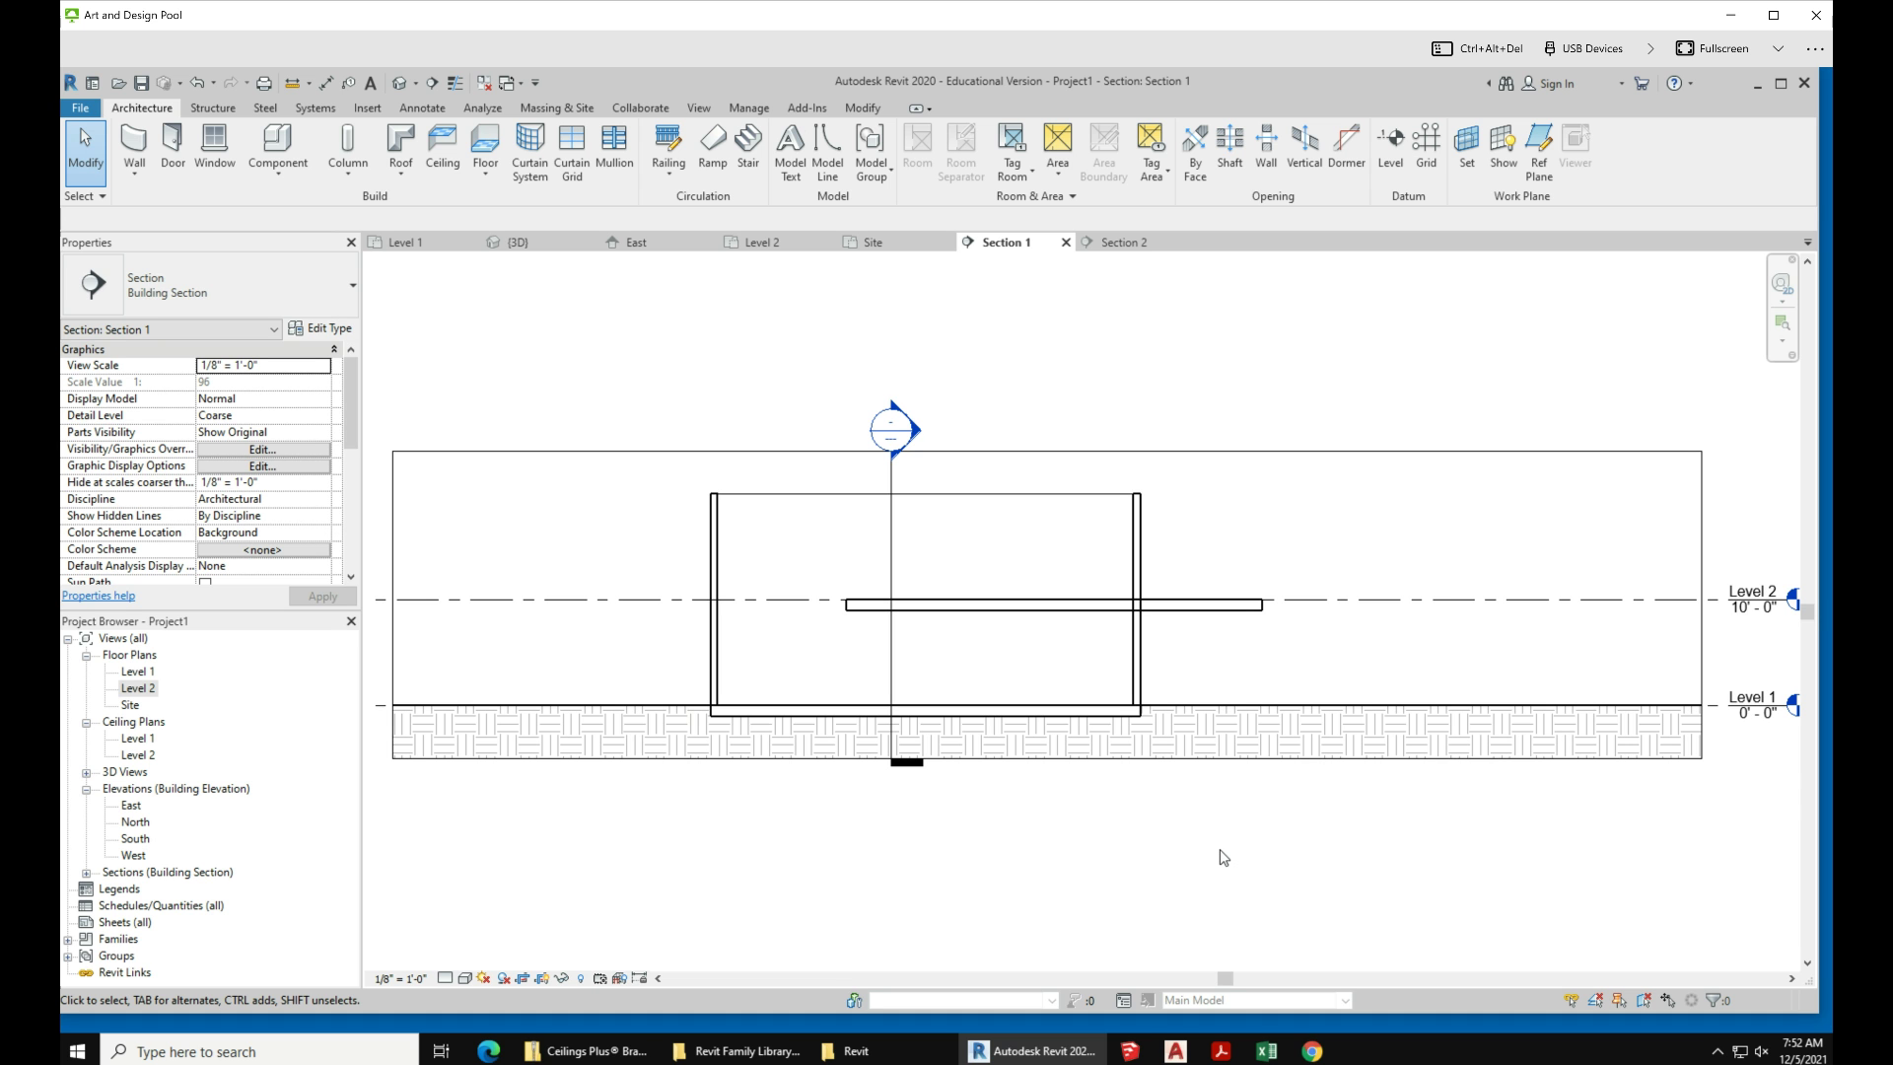
# Step: Open the Level 1 floor plan and expand the Furniture families to list the Desk types
pyautogui.doubleClick(137, 672)
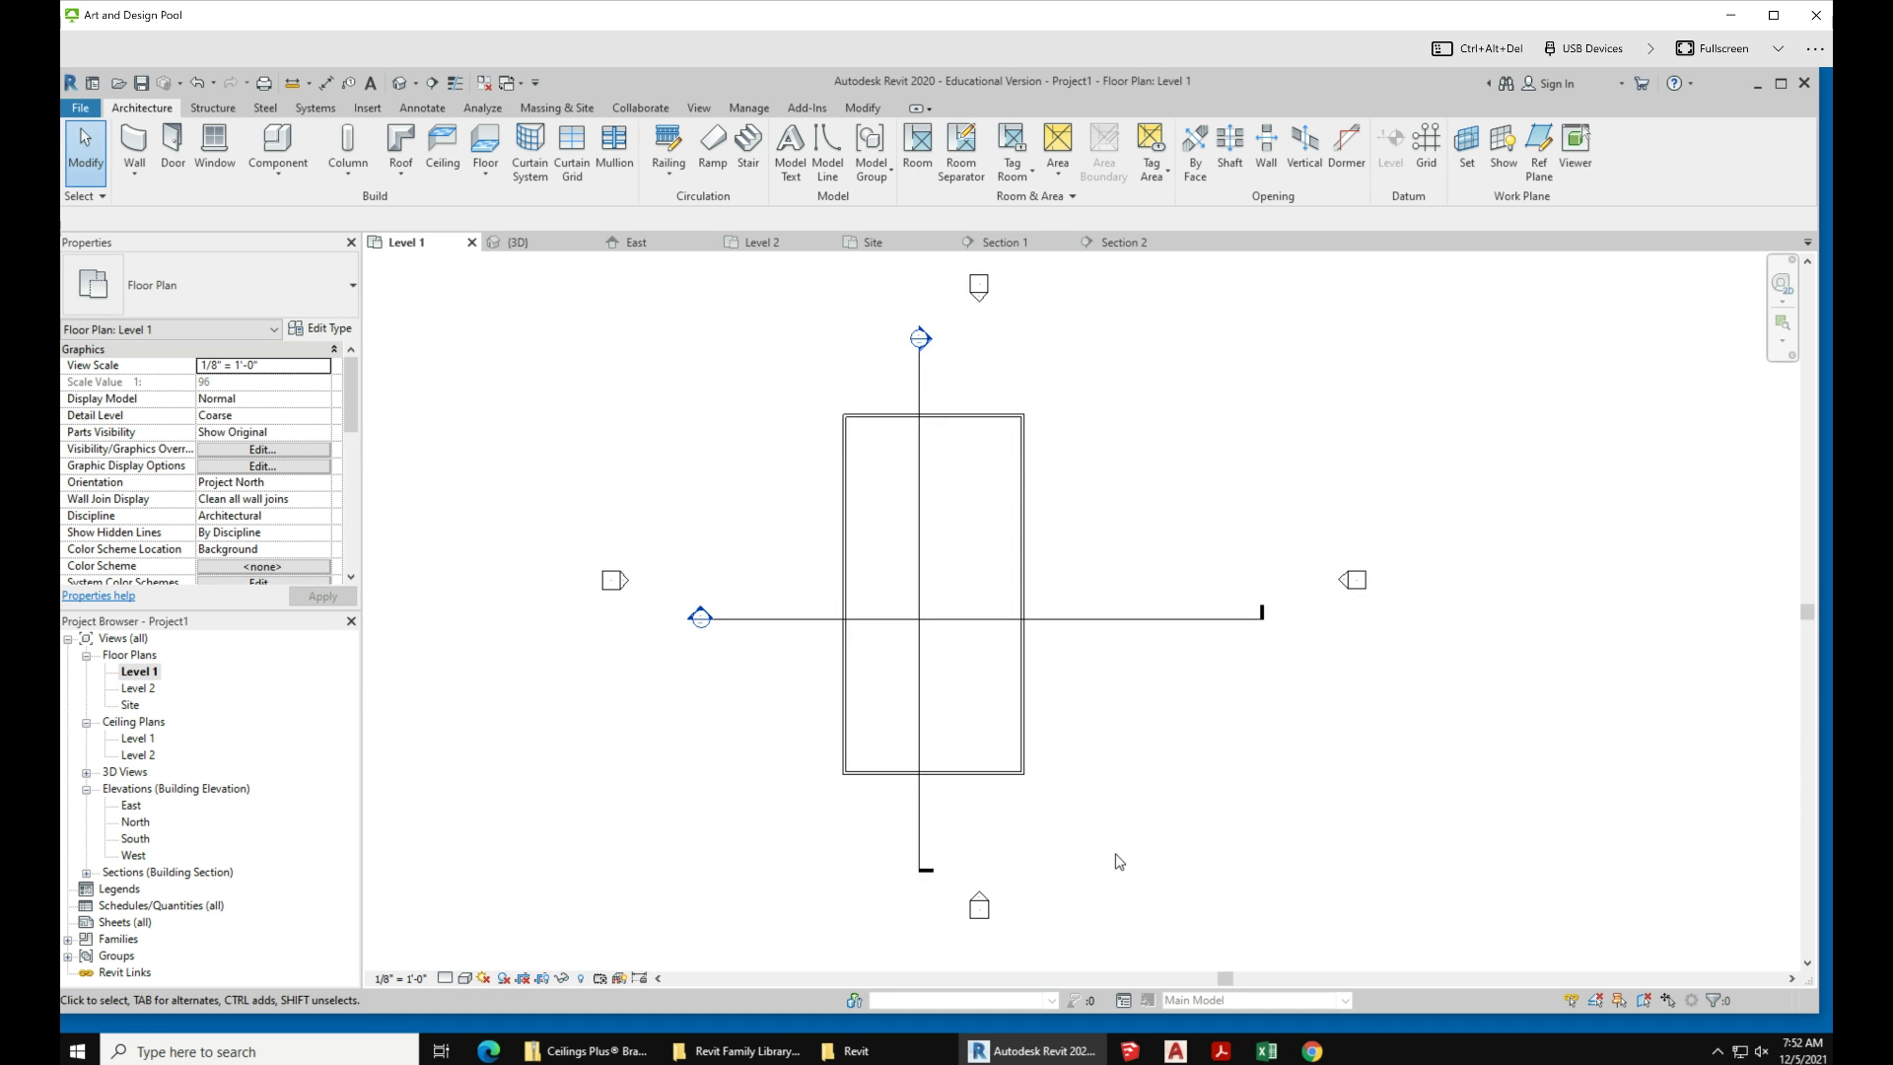
pyautogui.scroll(-2, 1009, 836)
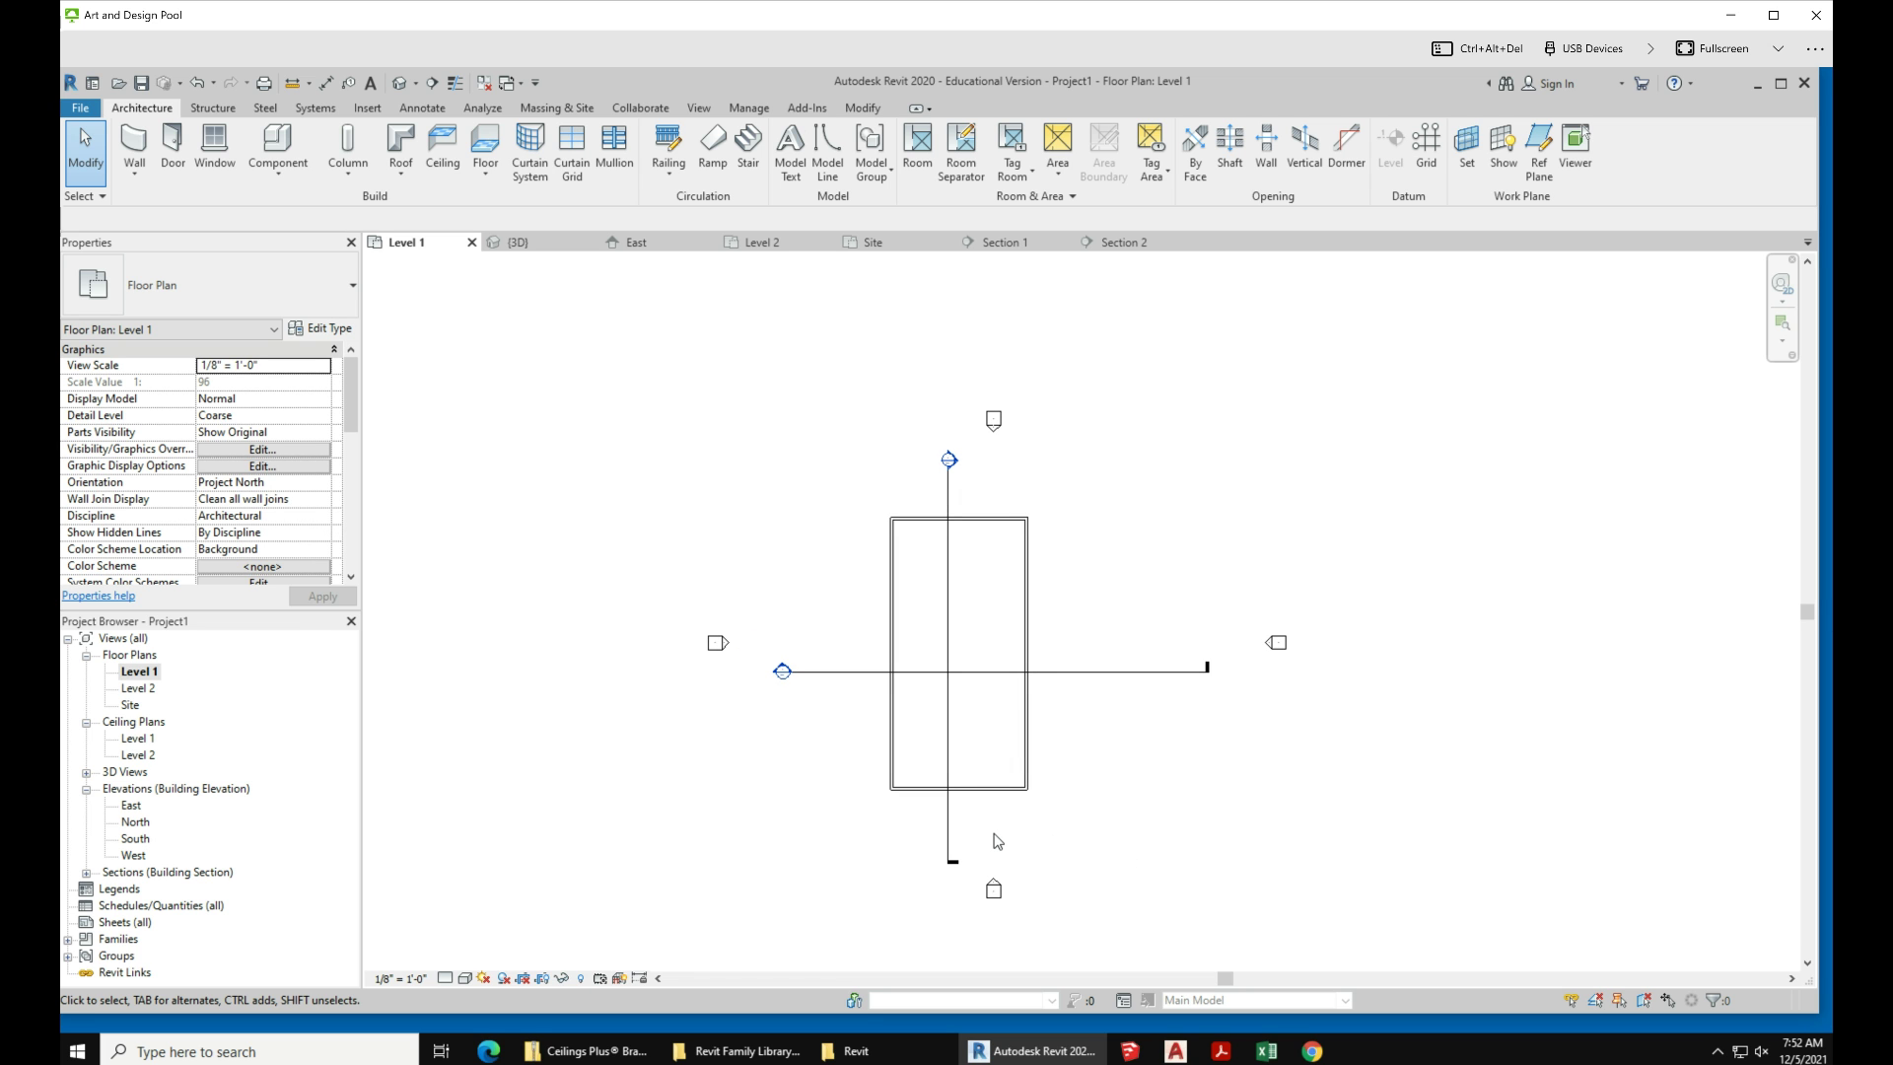
pyautogui.scroll(2, 1051, 766)
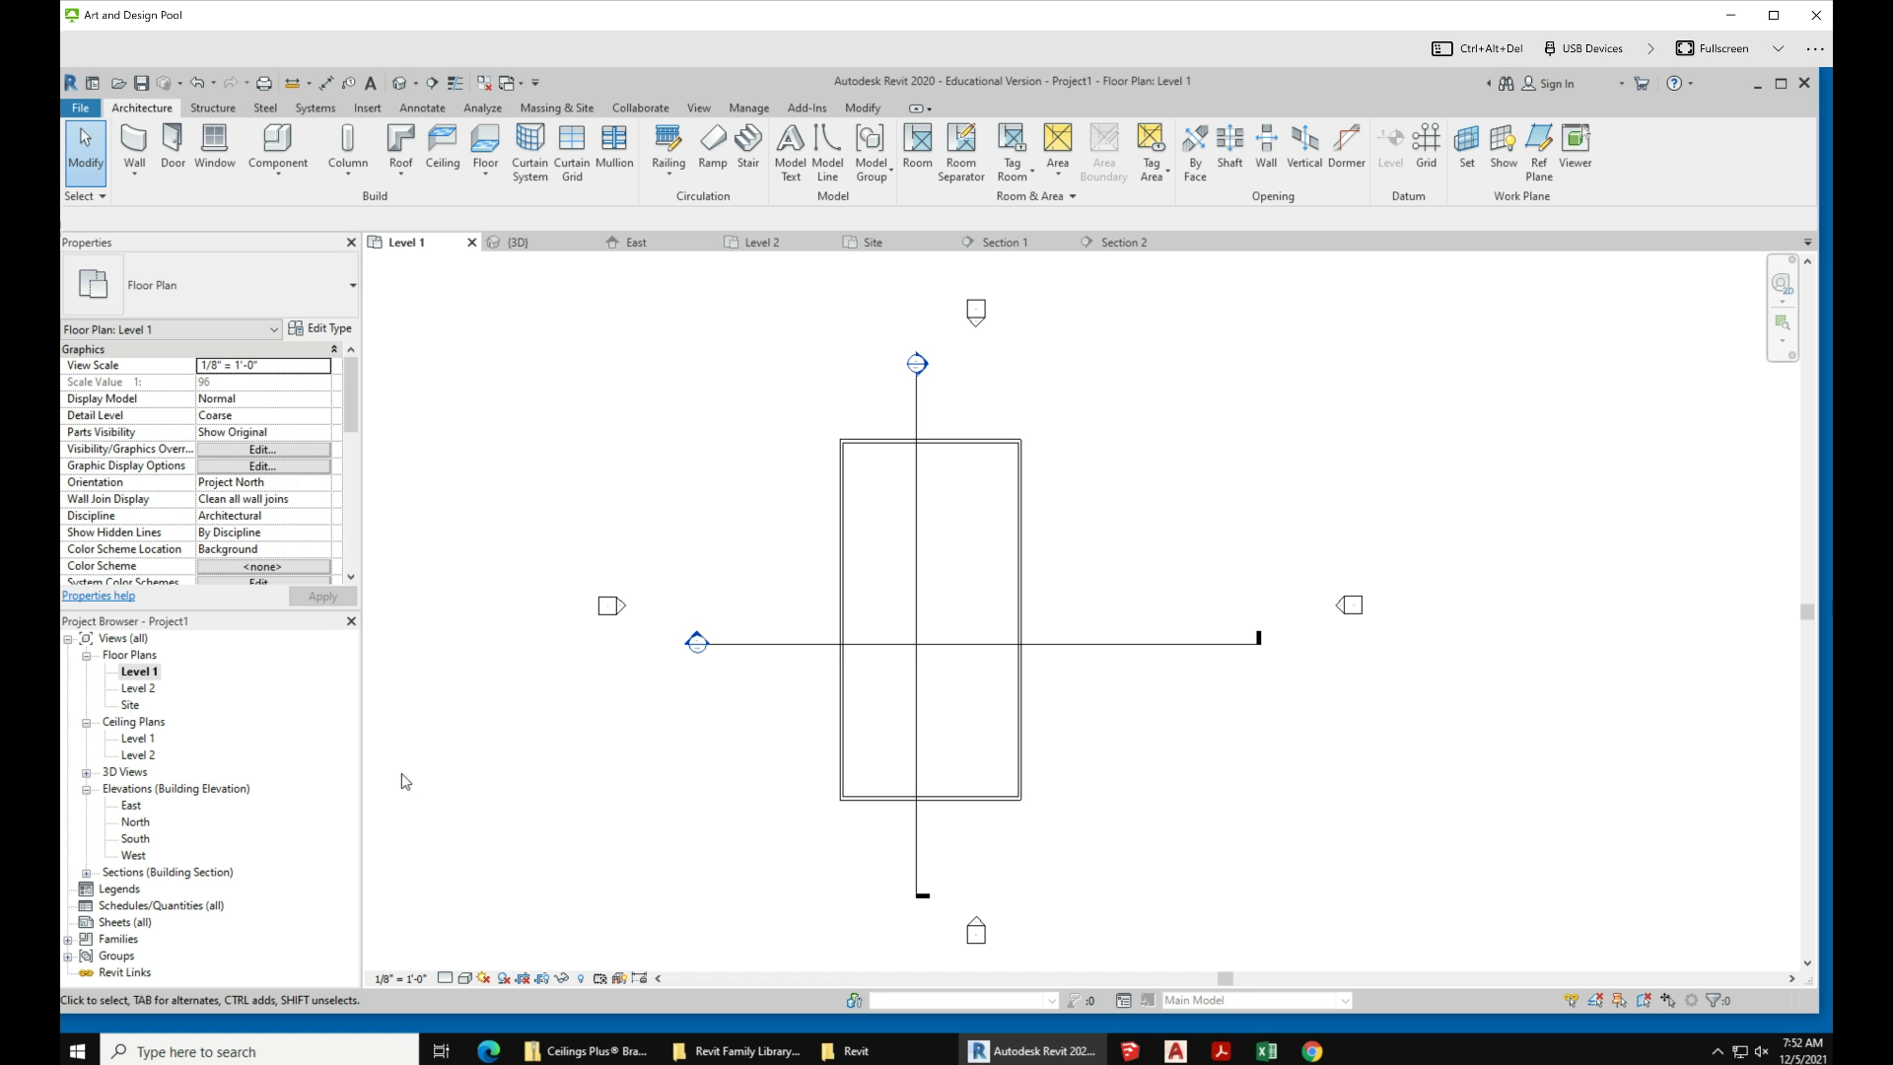
pyautogui.click(67, 938)
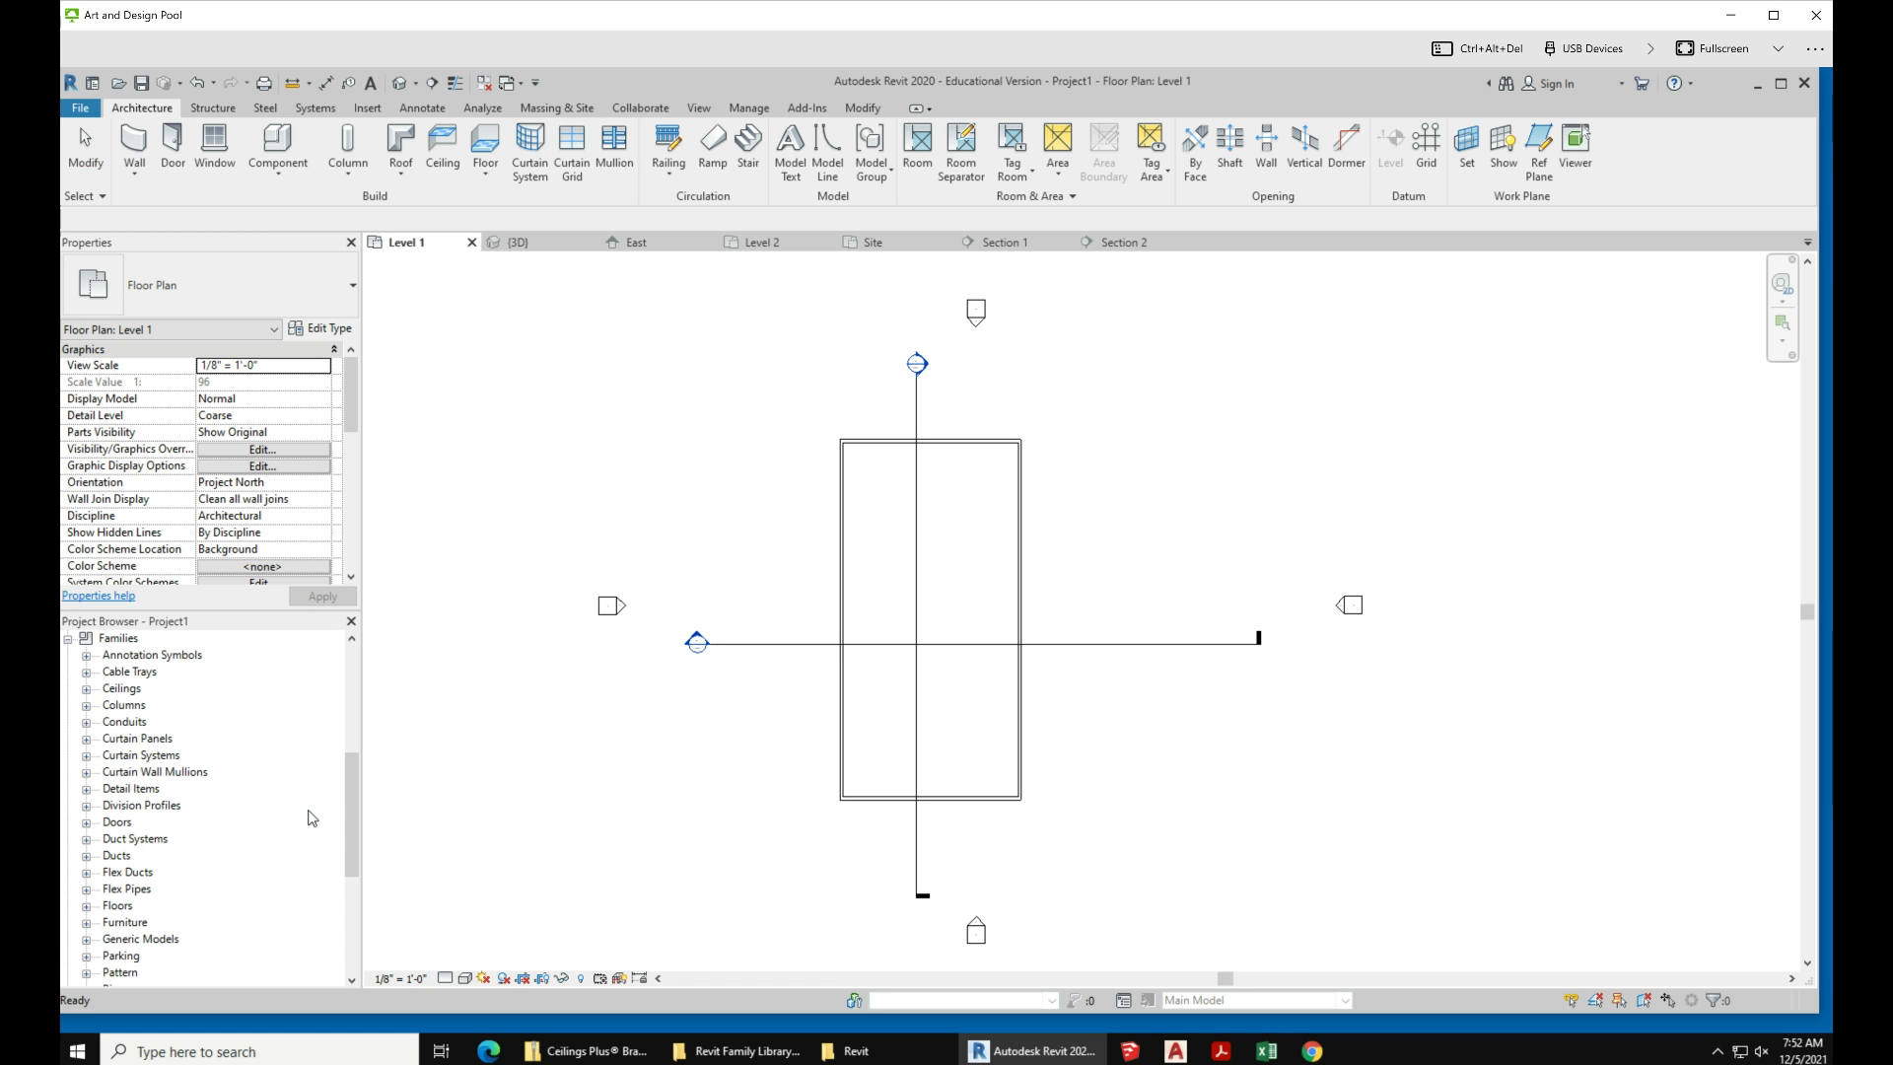
pyautogui.scroll(-2, 312, 819)
pyautogui.click(87, 839)
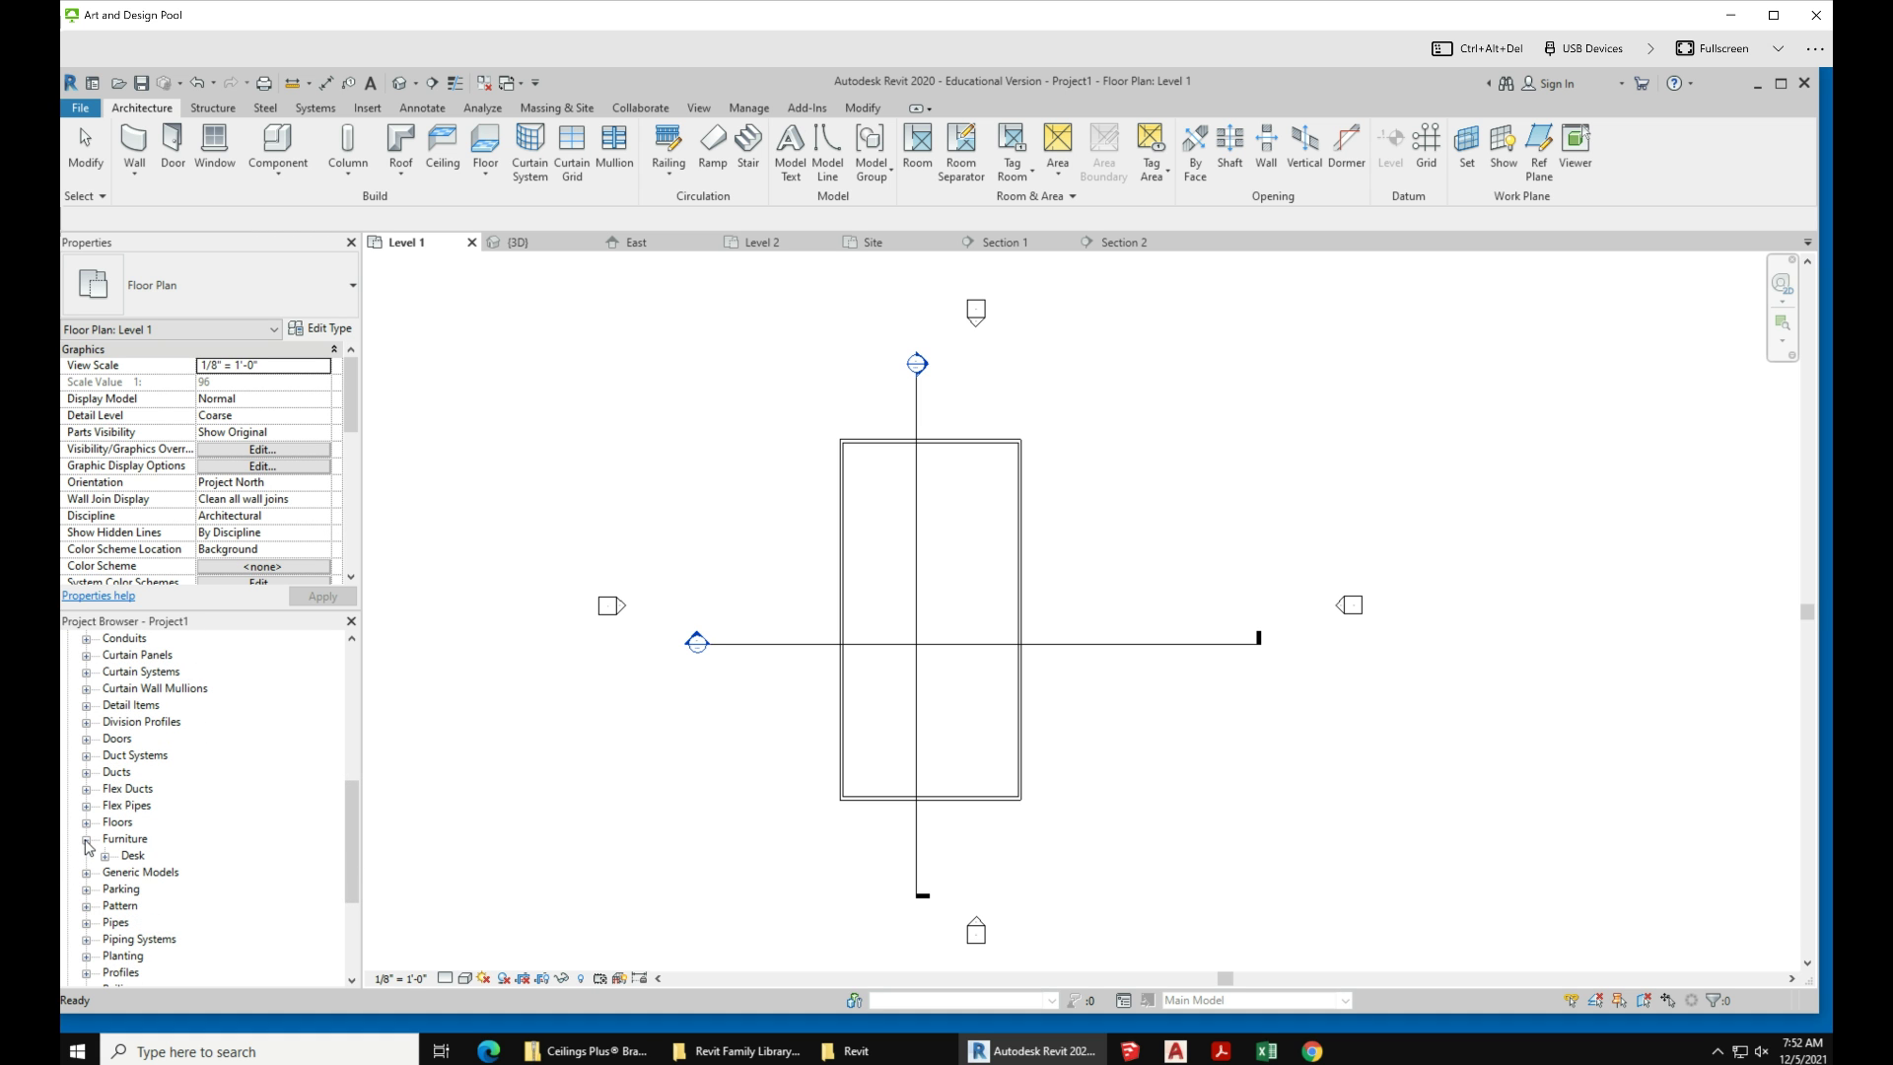
pyautogui.click(106, 856)
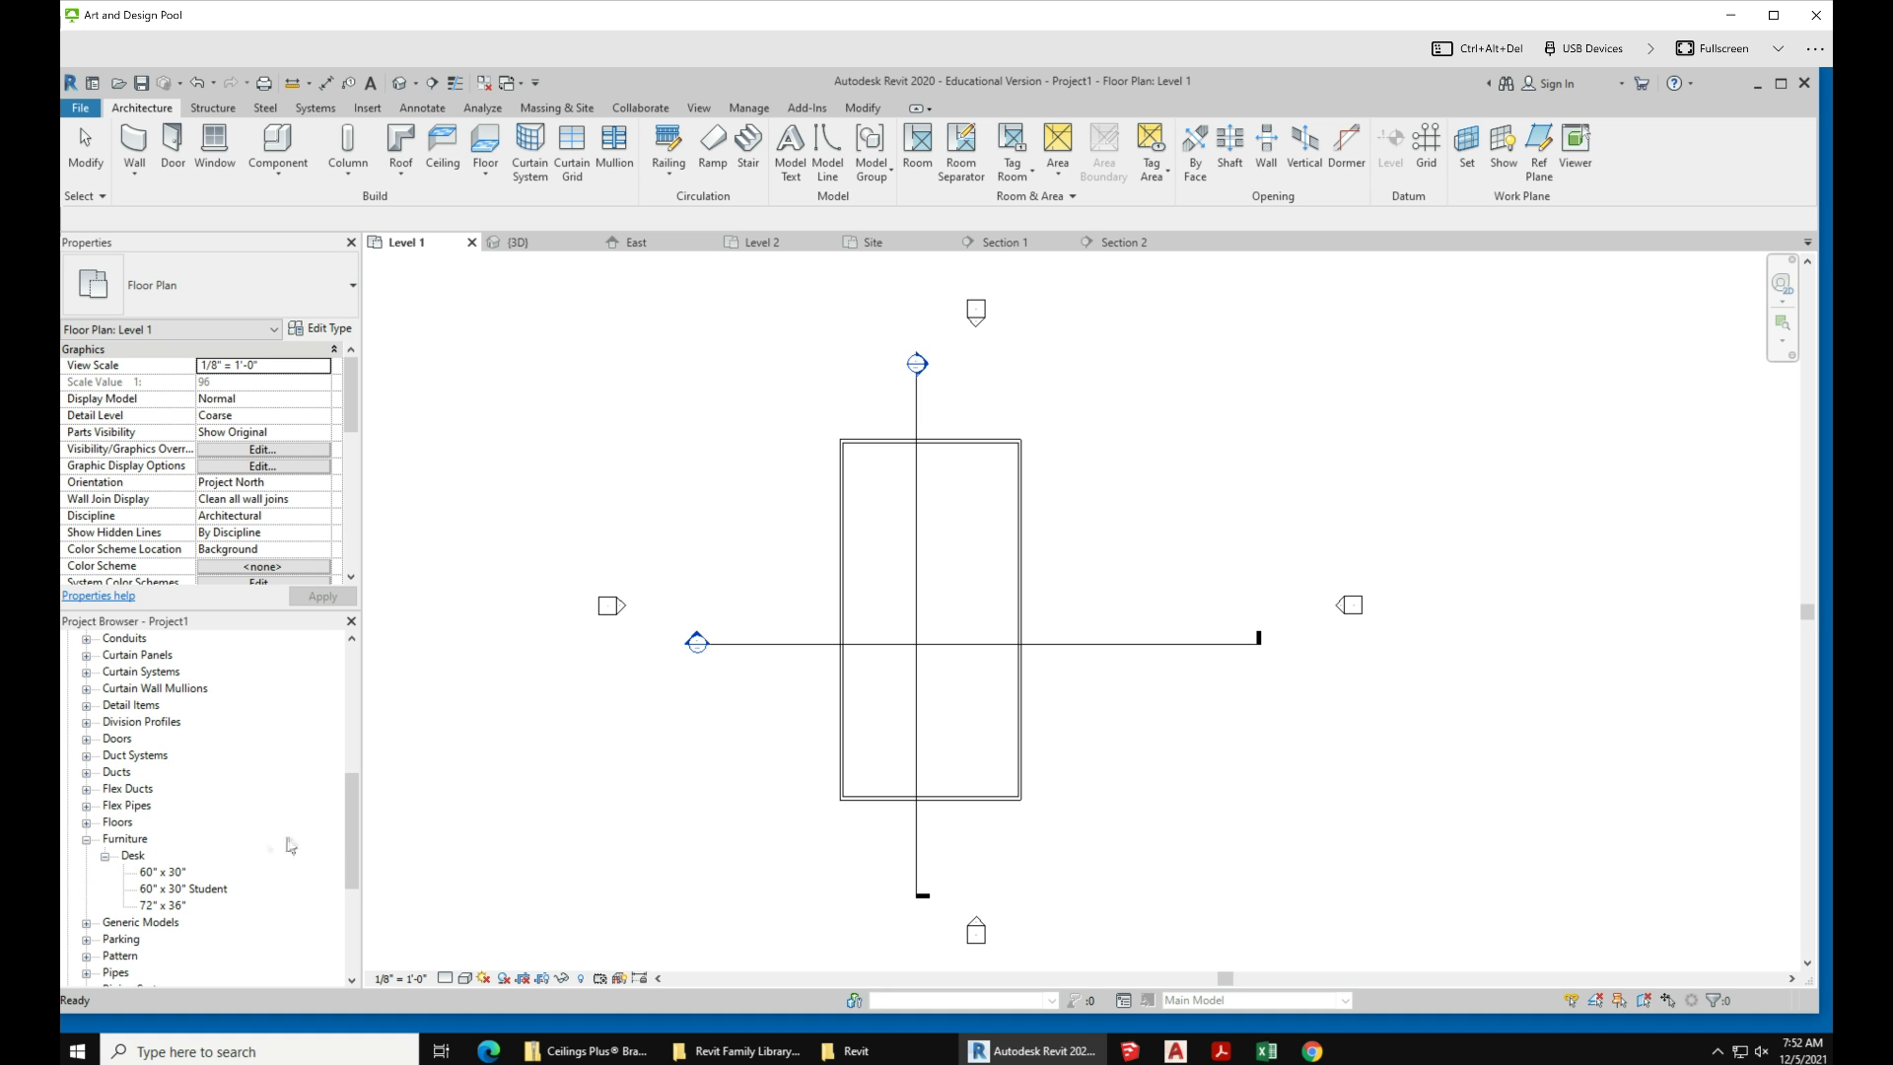
pyautogui.scroll(-2, 292, 850)
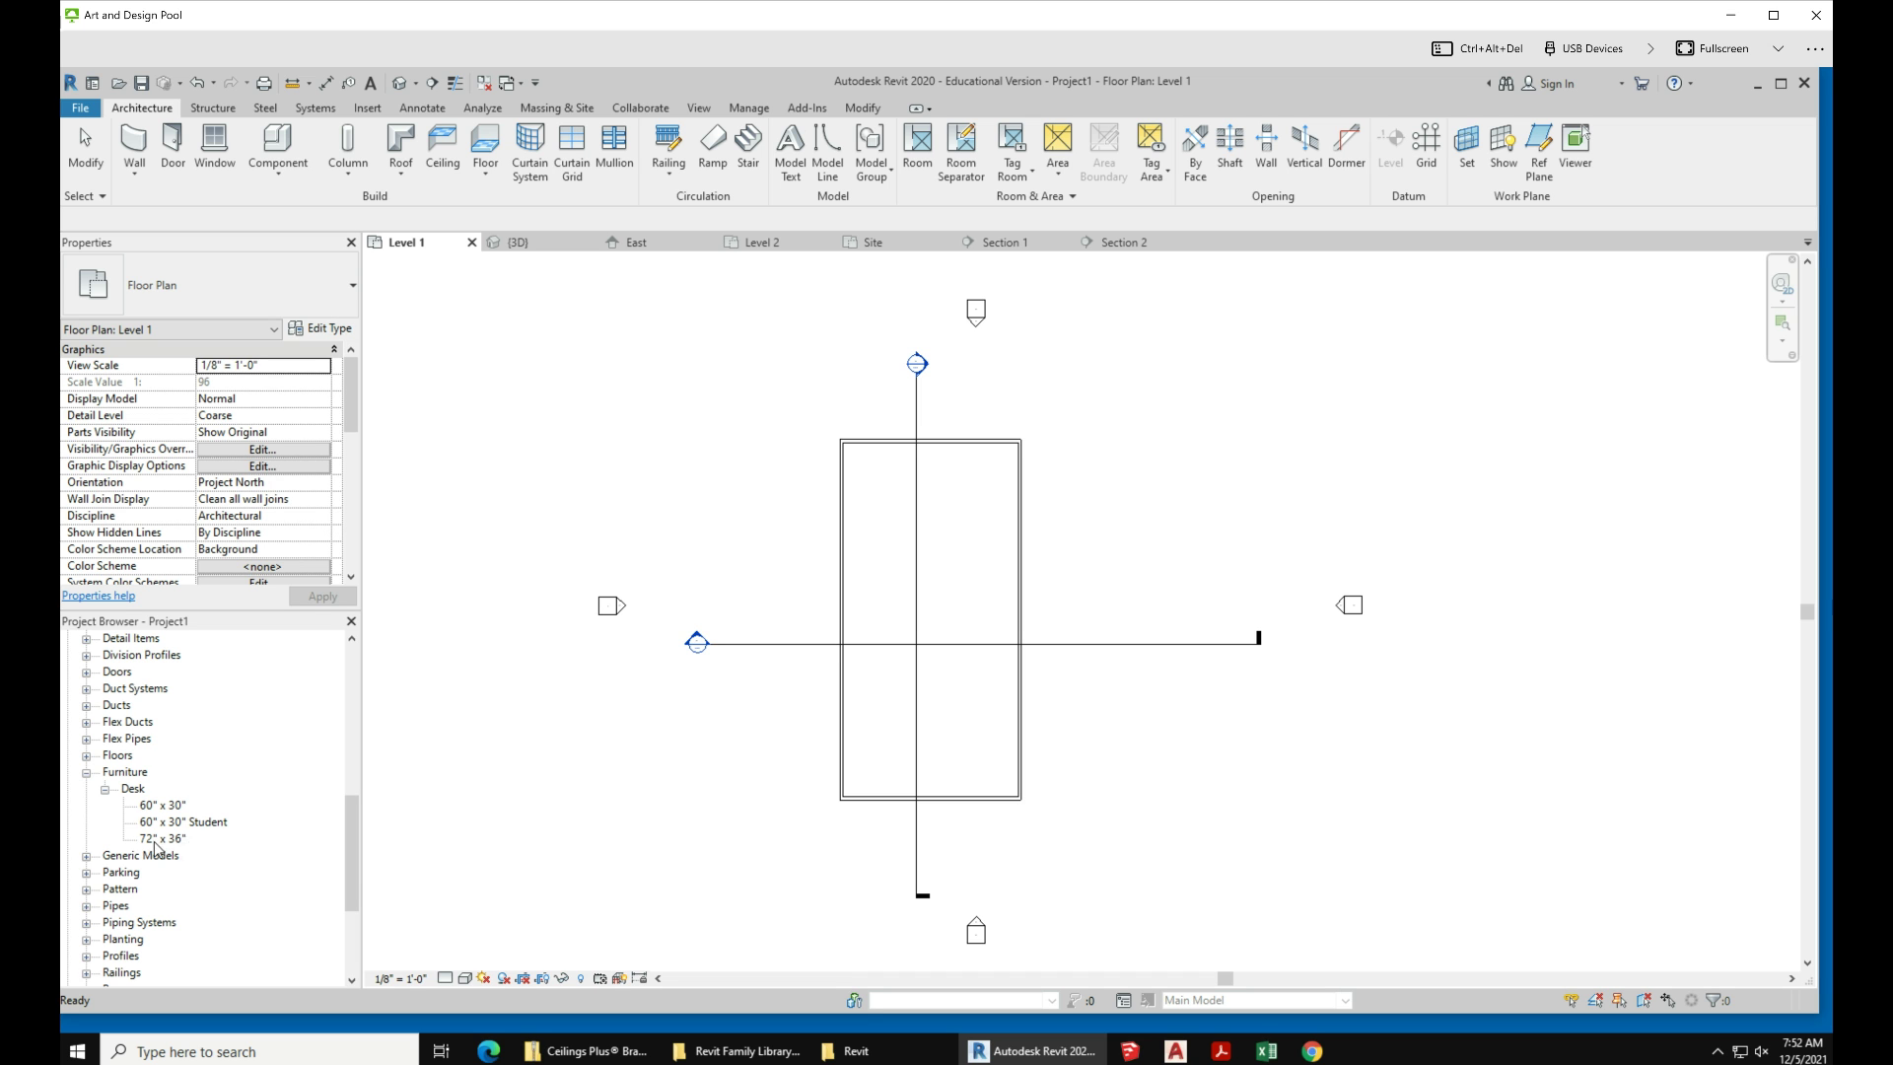
pyautogui.scroll(-1, 169, 845)
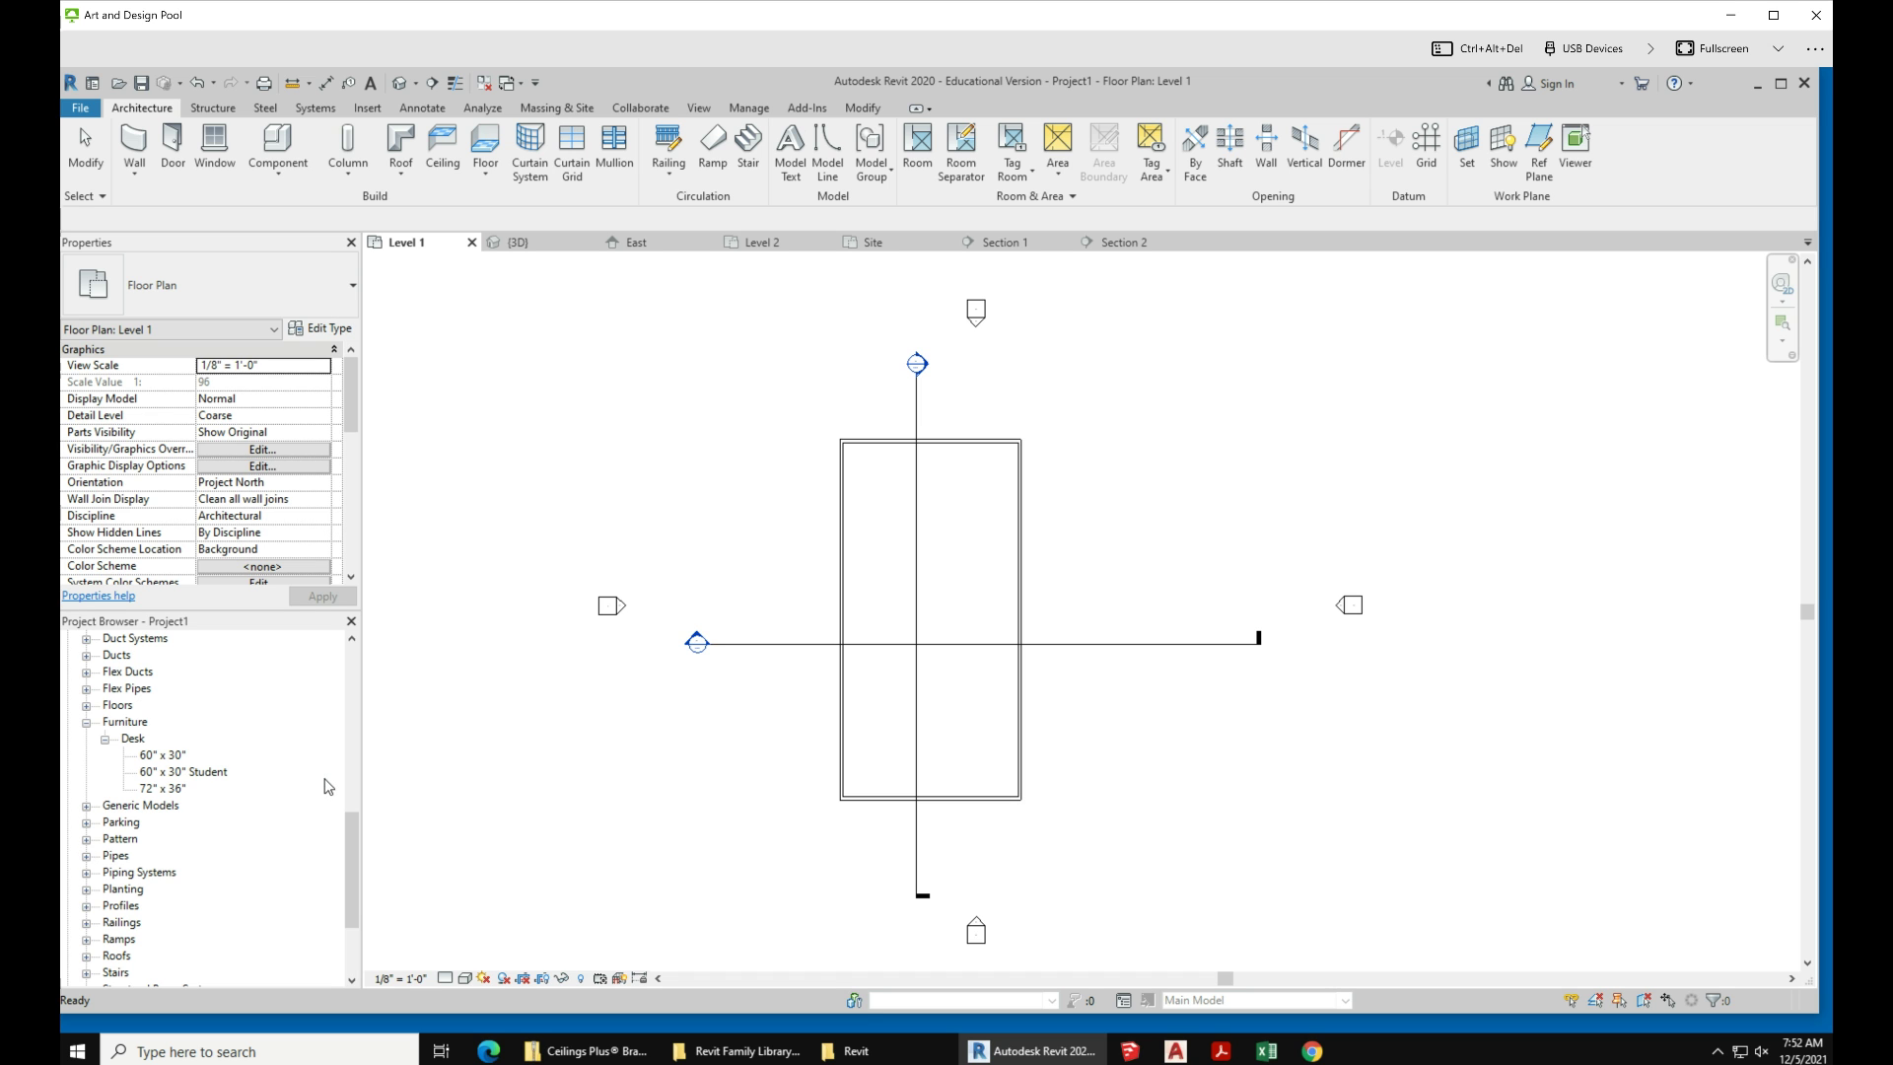
# Step: Place three 72" x 36" desks on Level 1, about 9' 6" from the east wall and about 10' 6", 27' 6" and 64' from the north wall
pyautogui.click(158, 788)
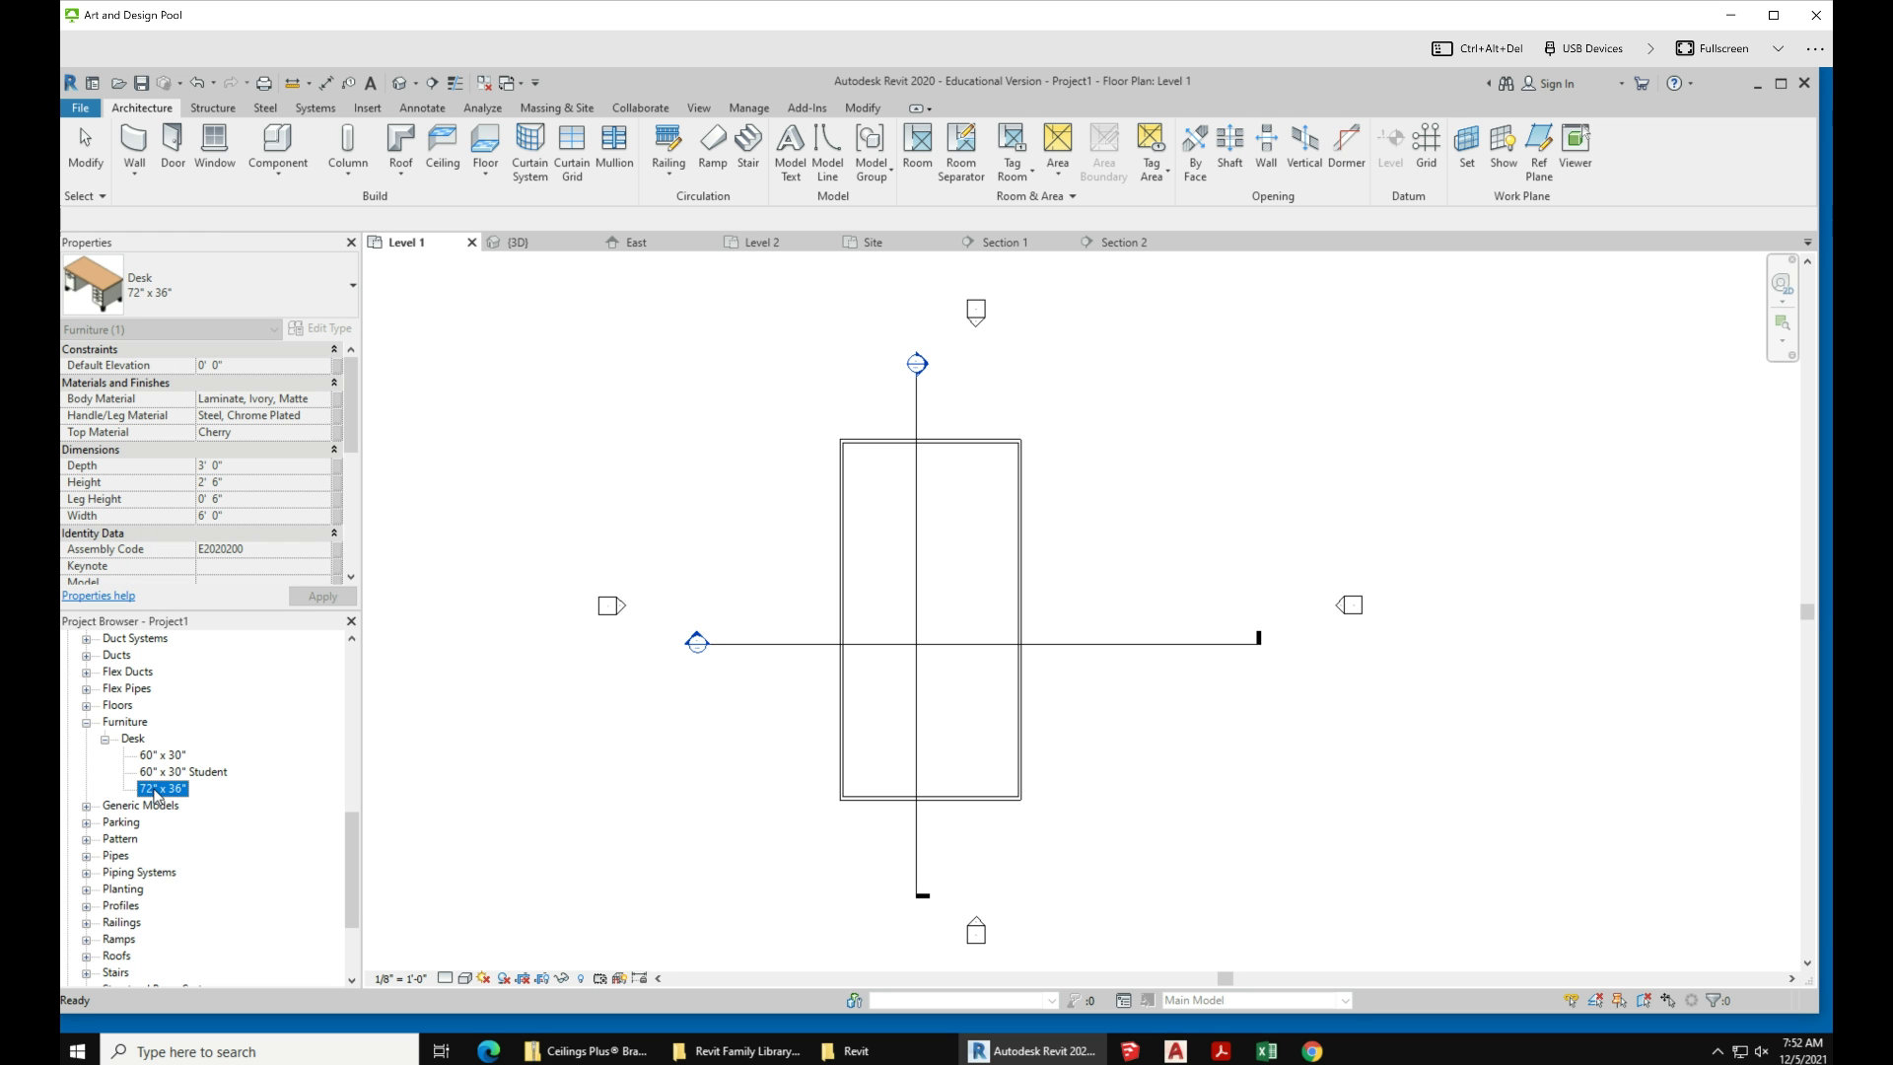
pyautogui.moveTo(156, 795); pyautogui.dragTo(1025, 485)
pyautogui.scroll(3, 967, 541)
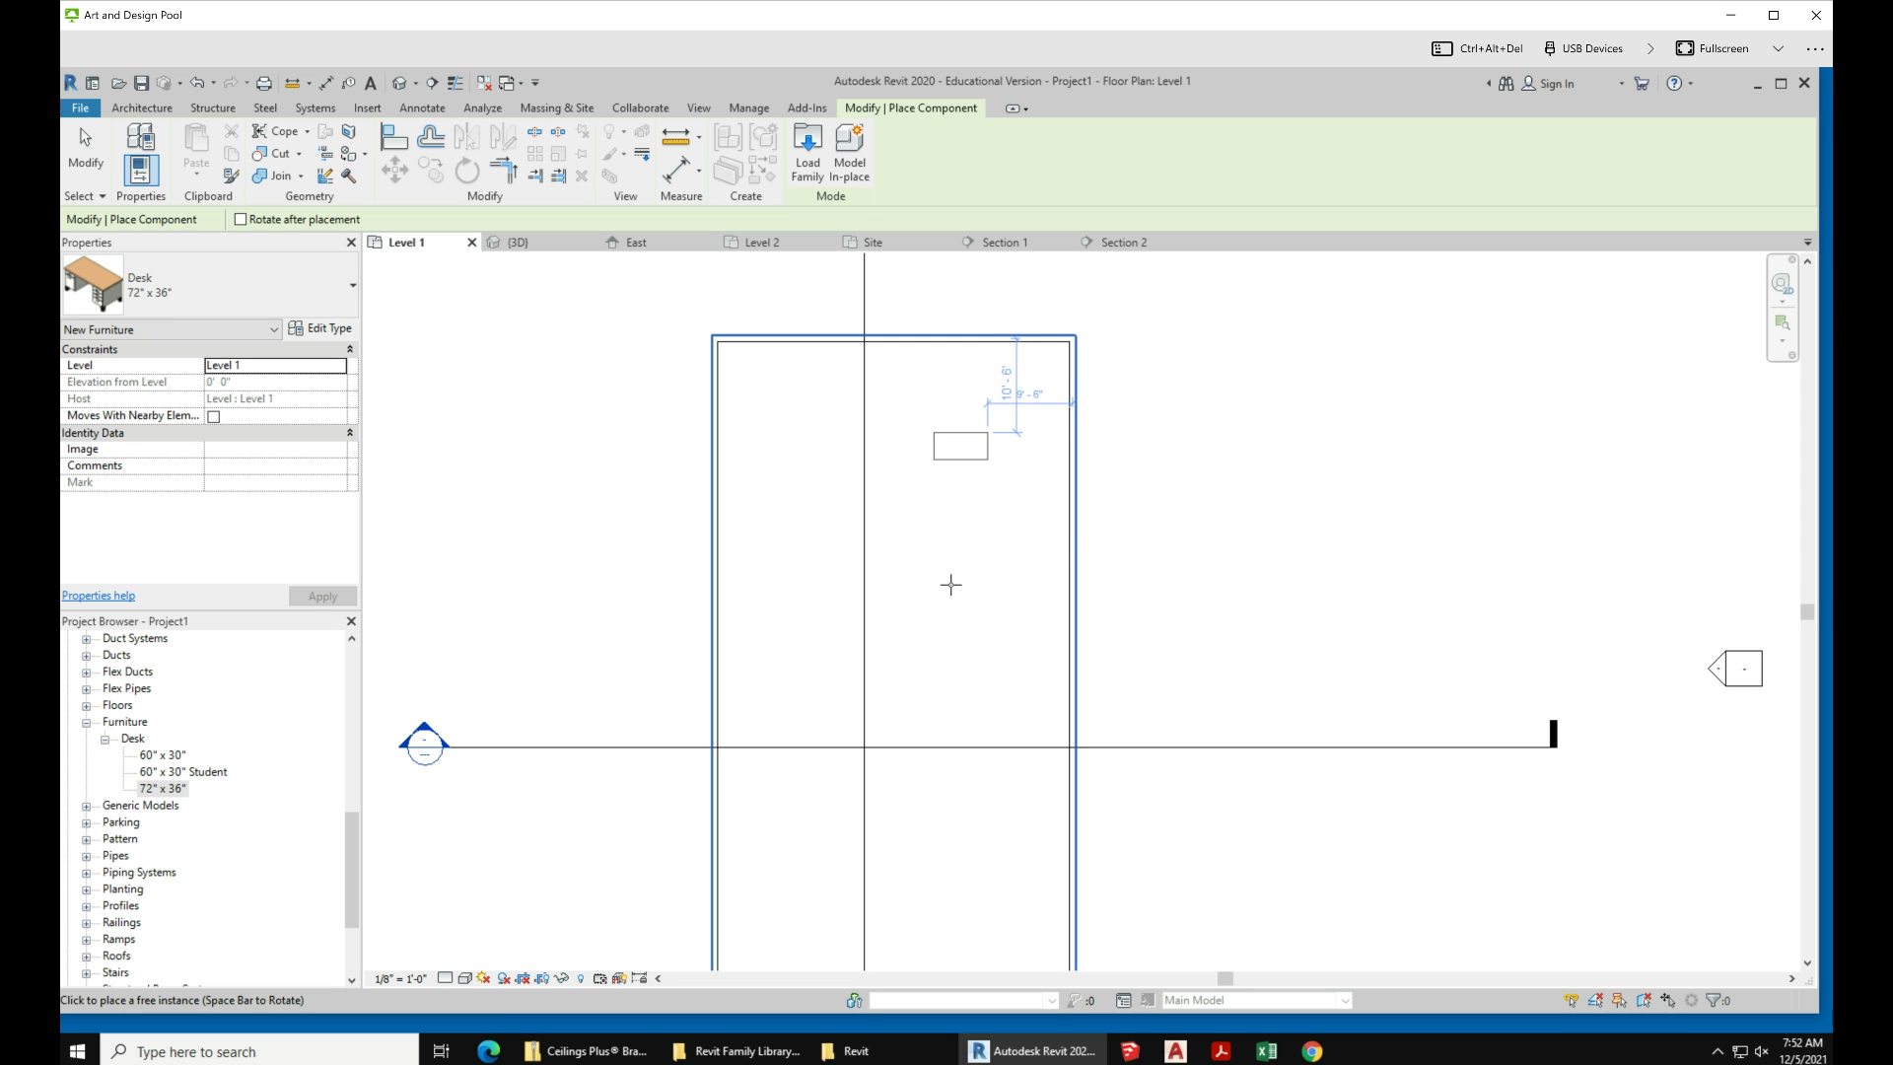
pyautogui.click(934, 612)
pyautogui.scroll(-1, 948, 537)
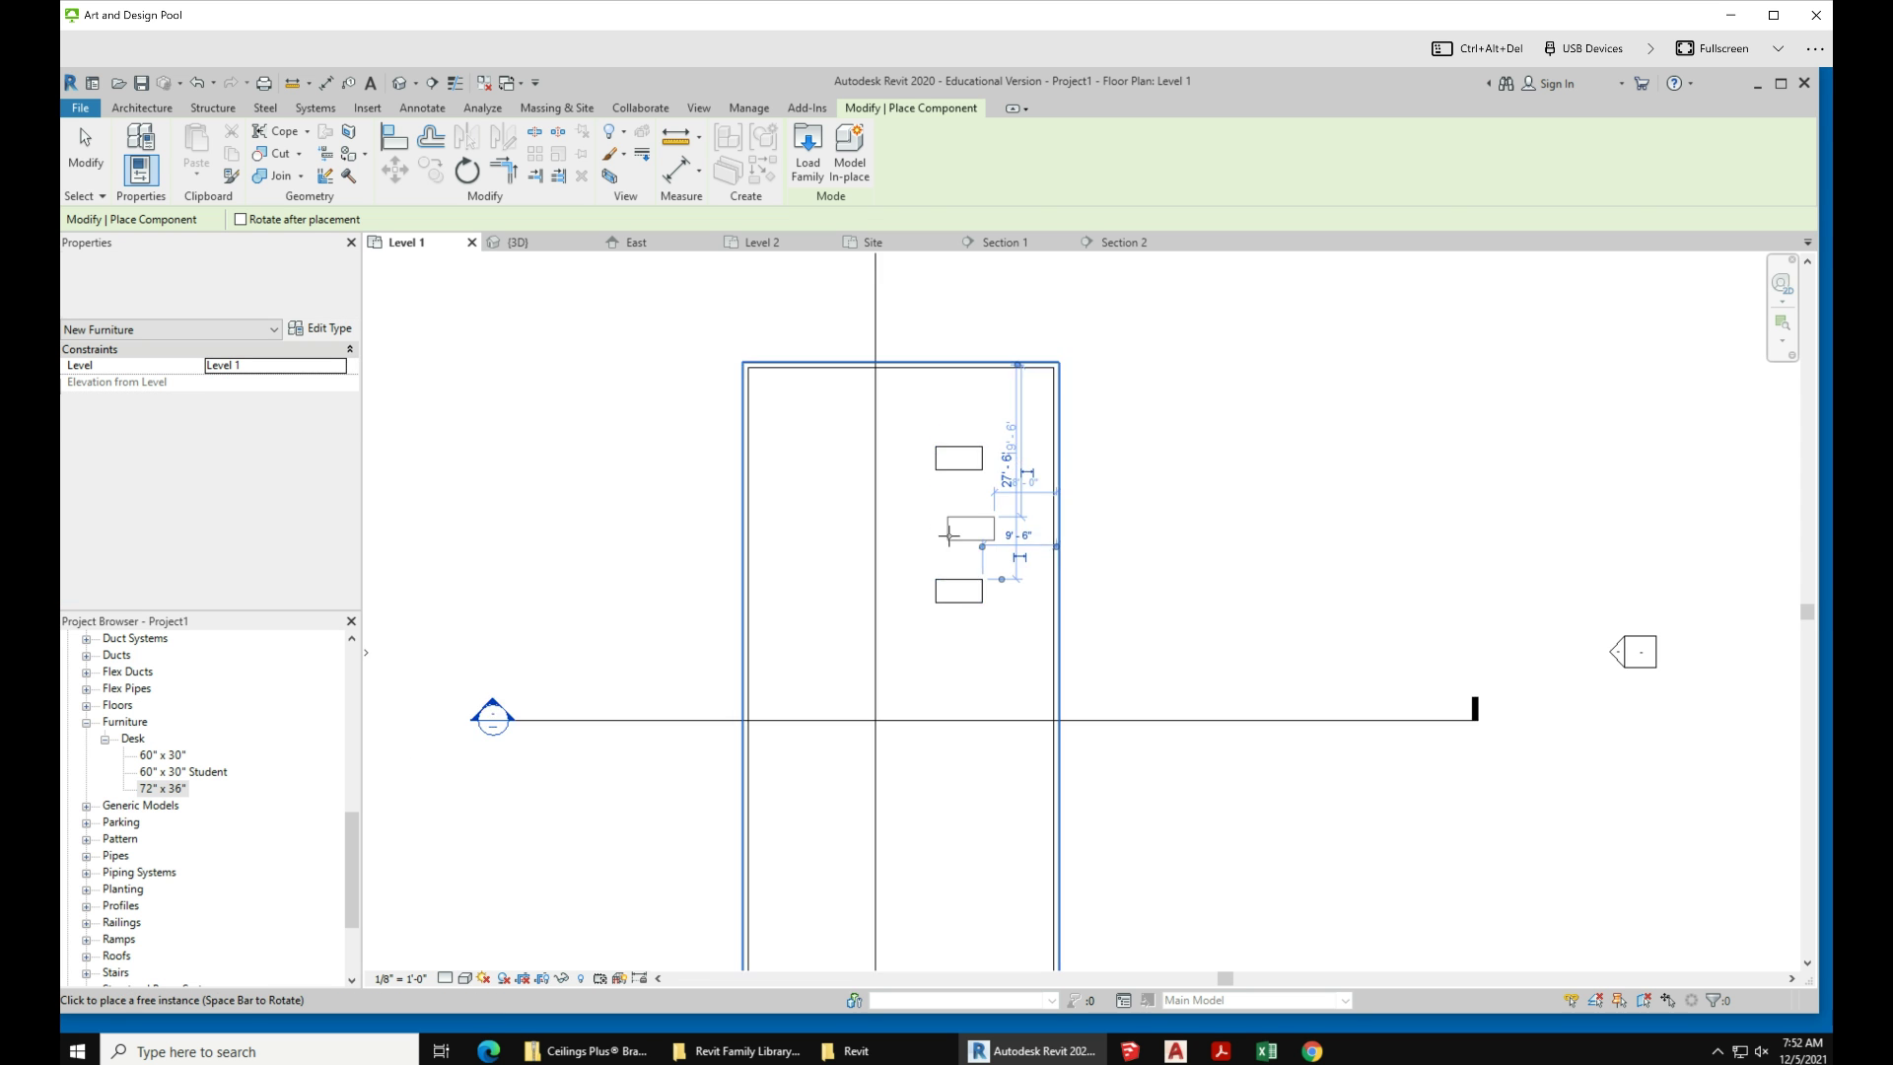
pyautogui.scroll(-3, 949, 535)
pyautogui.click(945, 706)
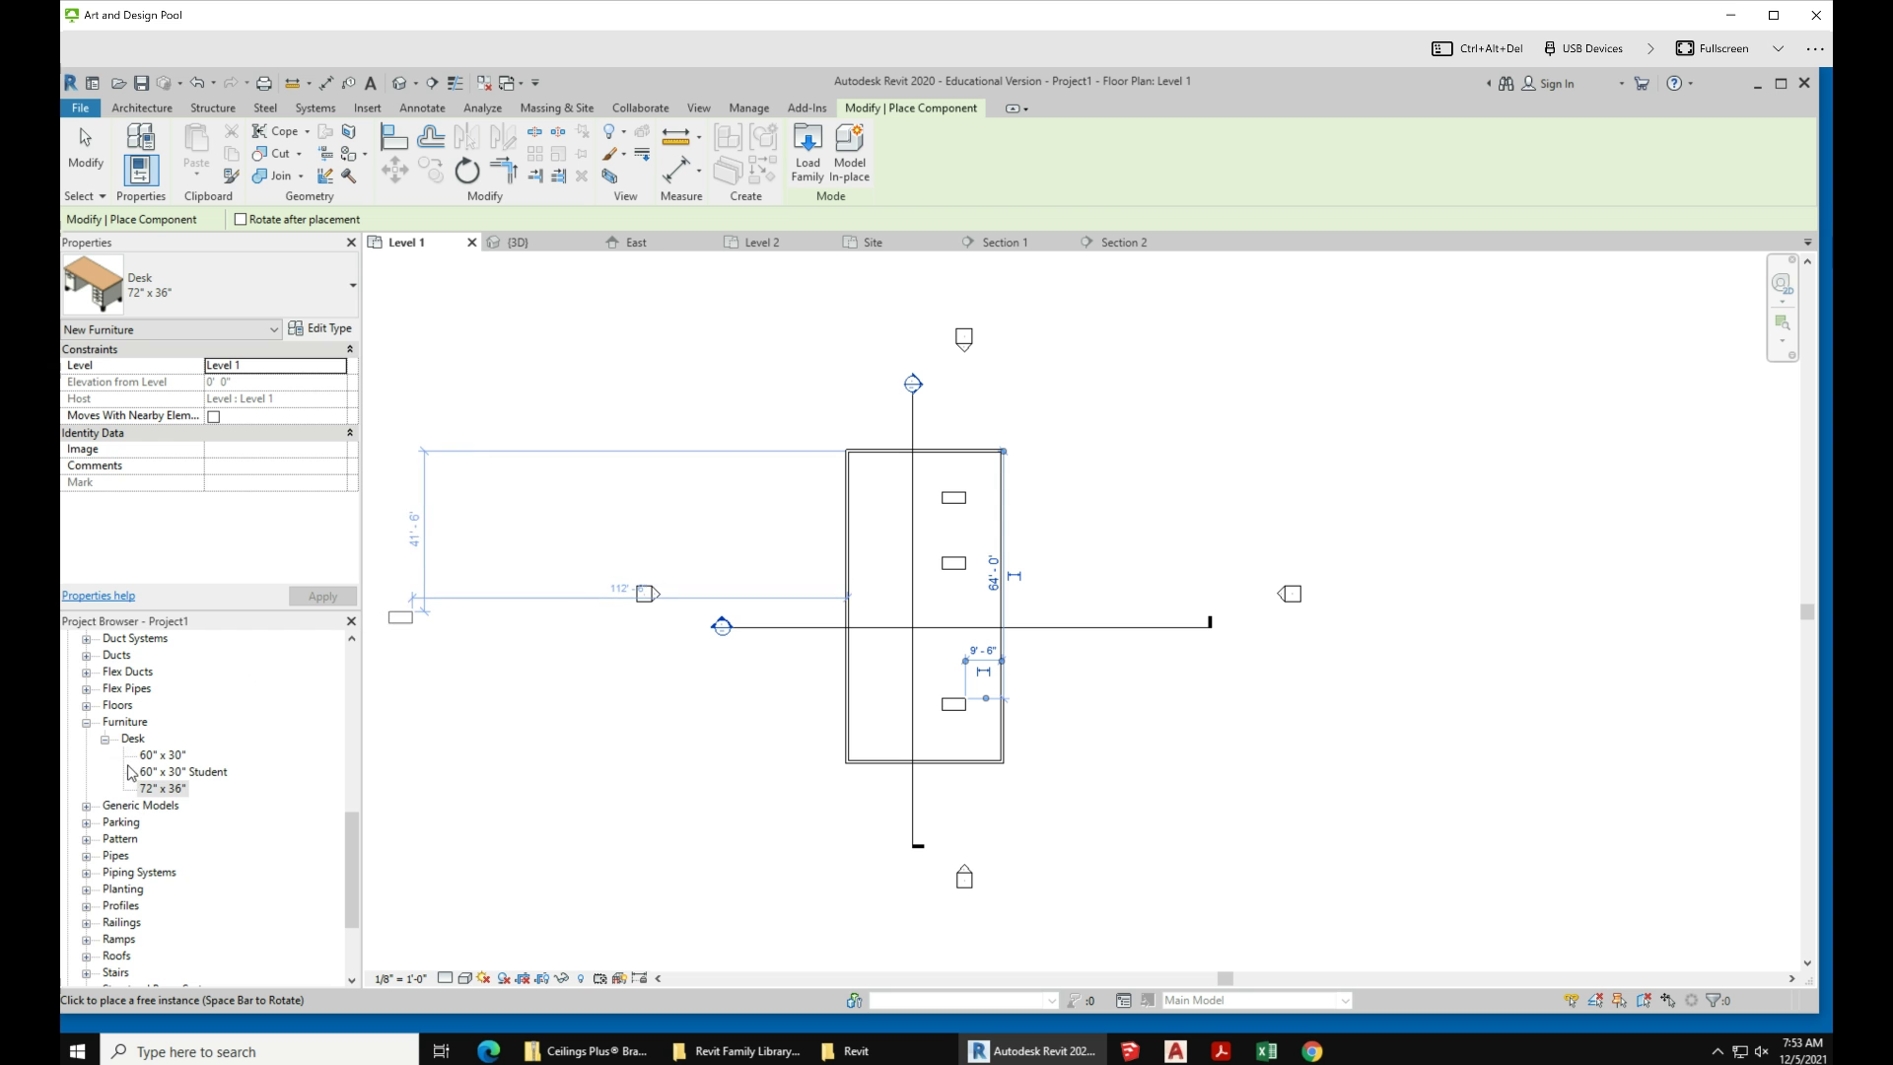
pyautogui.press('Escape')
# Step: Open the Level 2 floor plan and examine the Level 1 desks shown there along with the view's underlay settings
pyautogui.moveTo(349, 855); pyautogui.dragTo(349, 687)
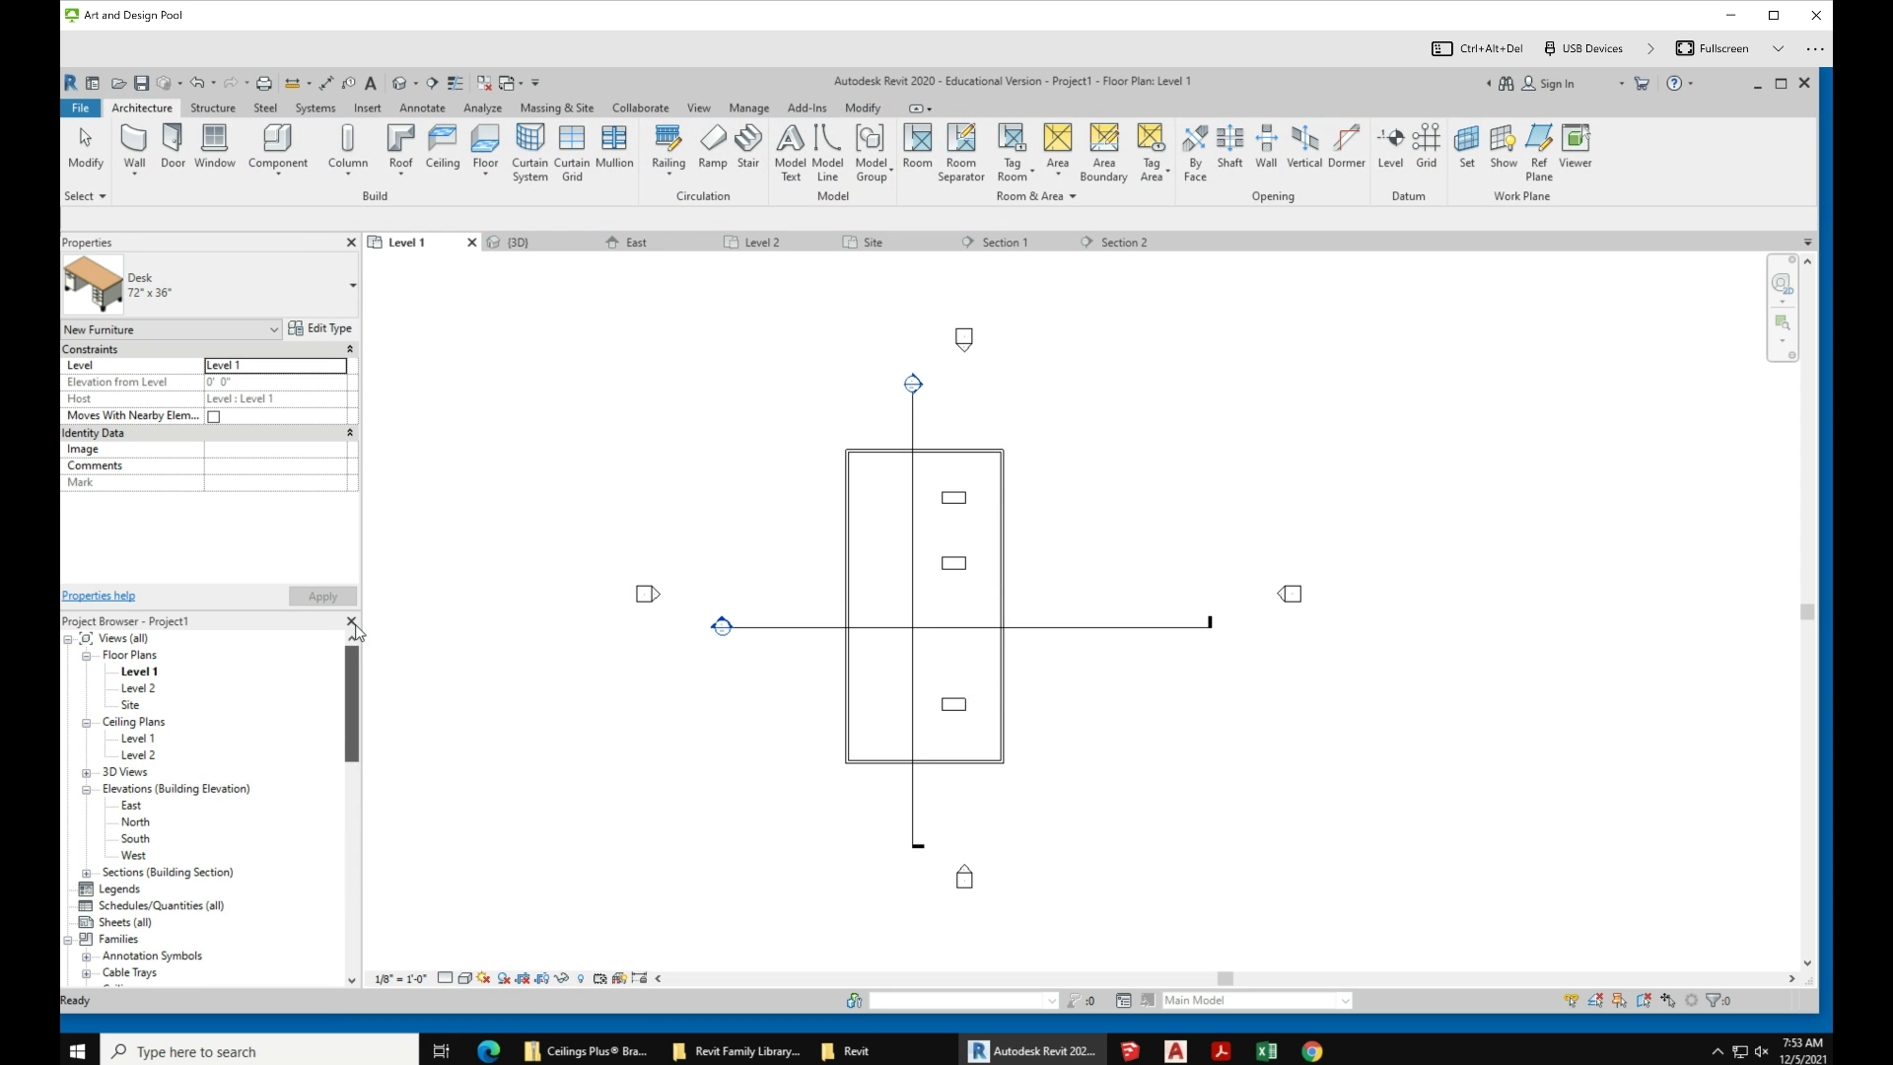
pyautogui.doubleClick(148, 691)
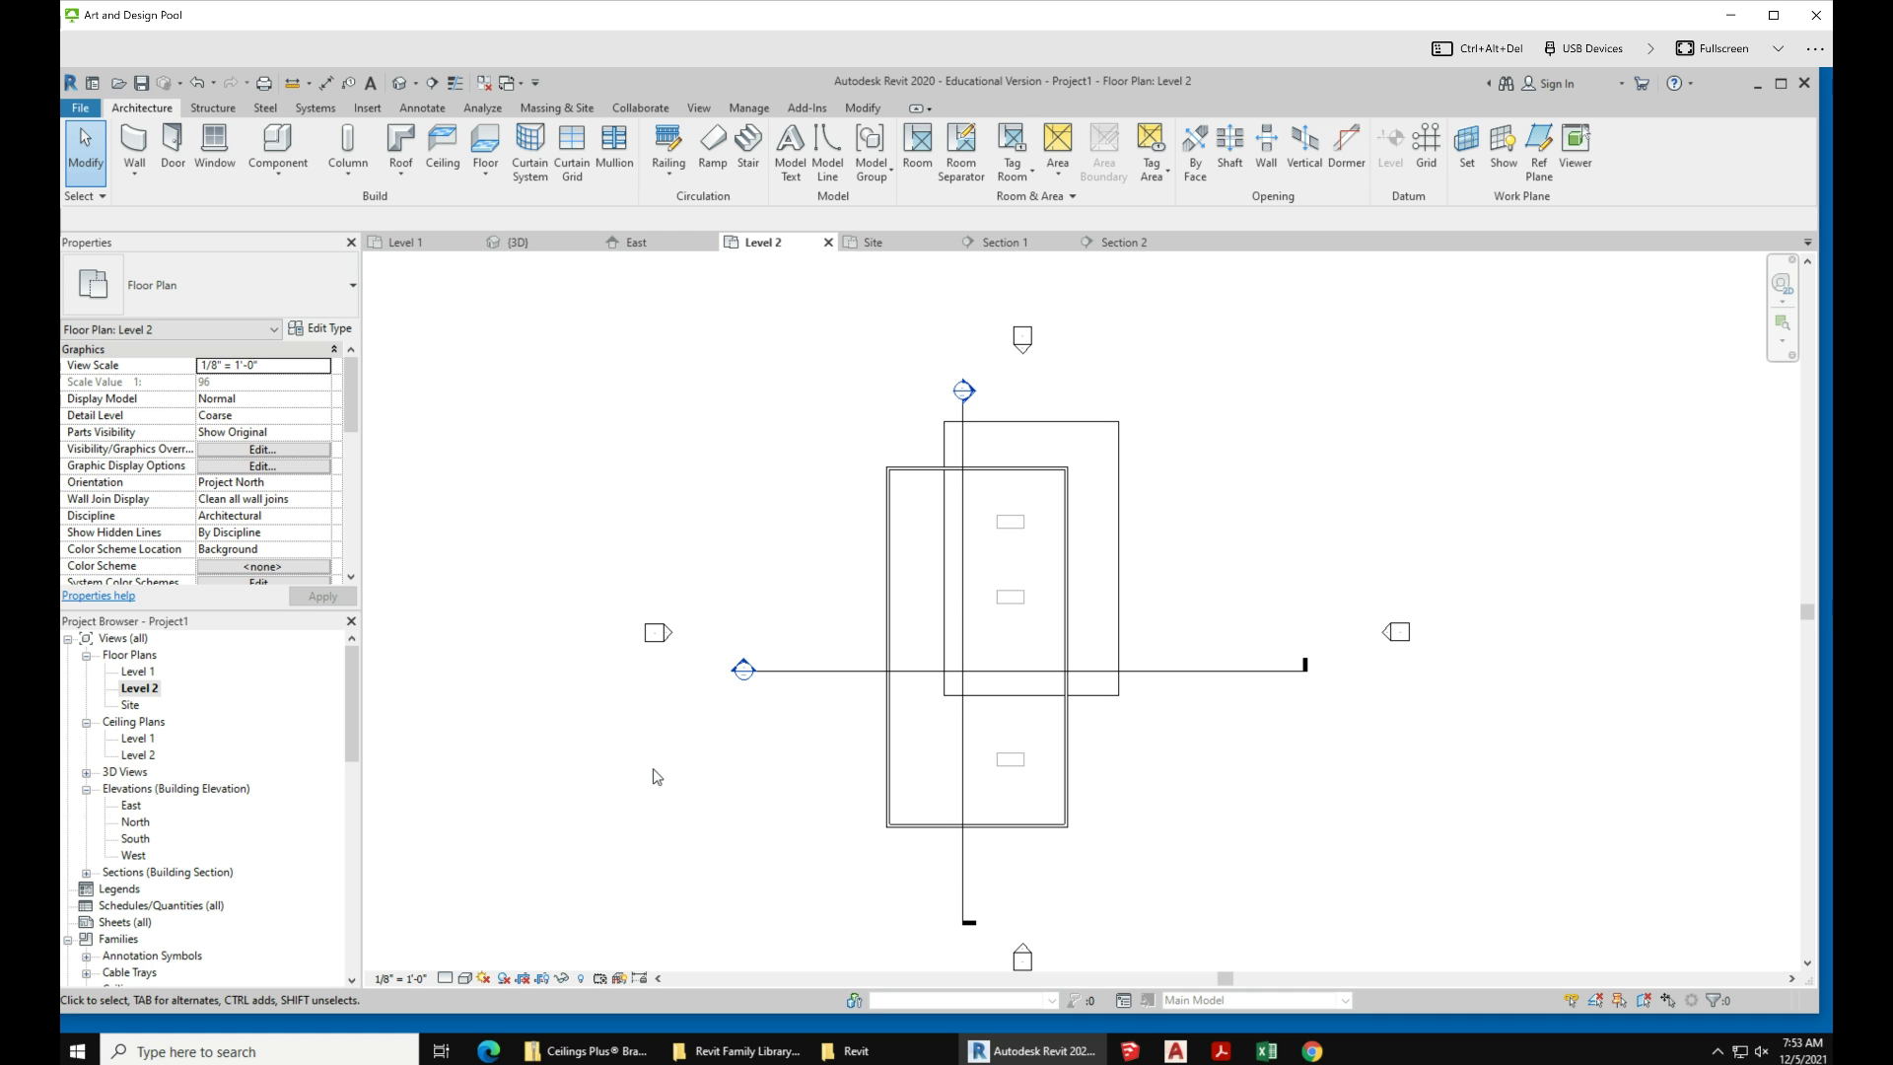
pyautogui.scroll(2, 984, 616)
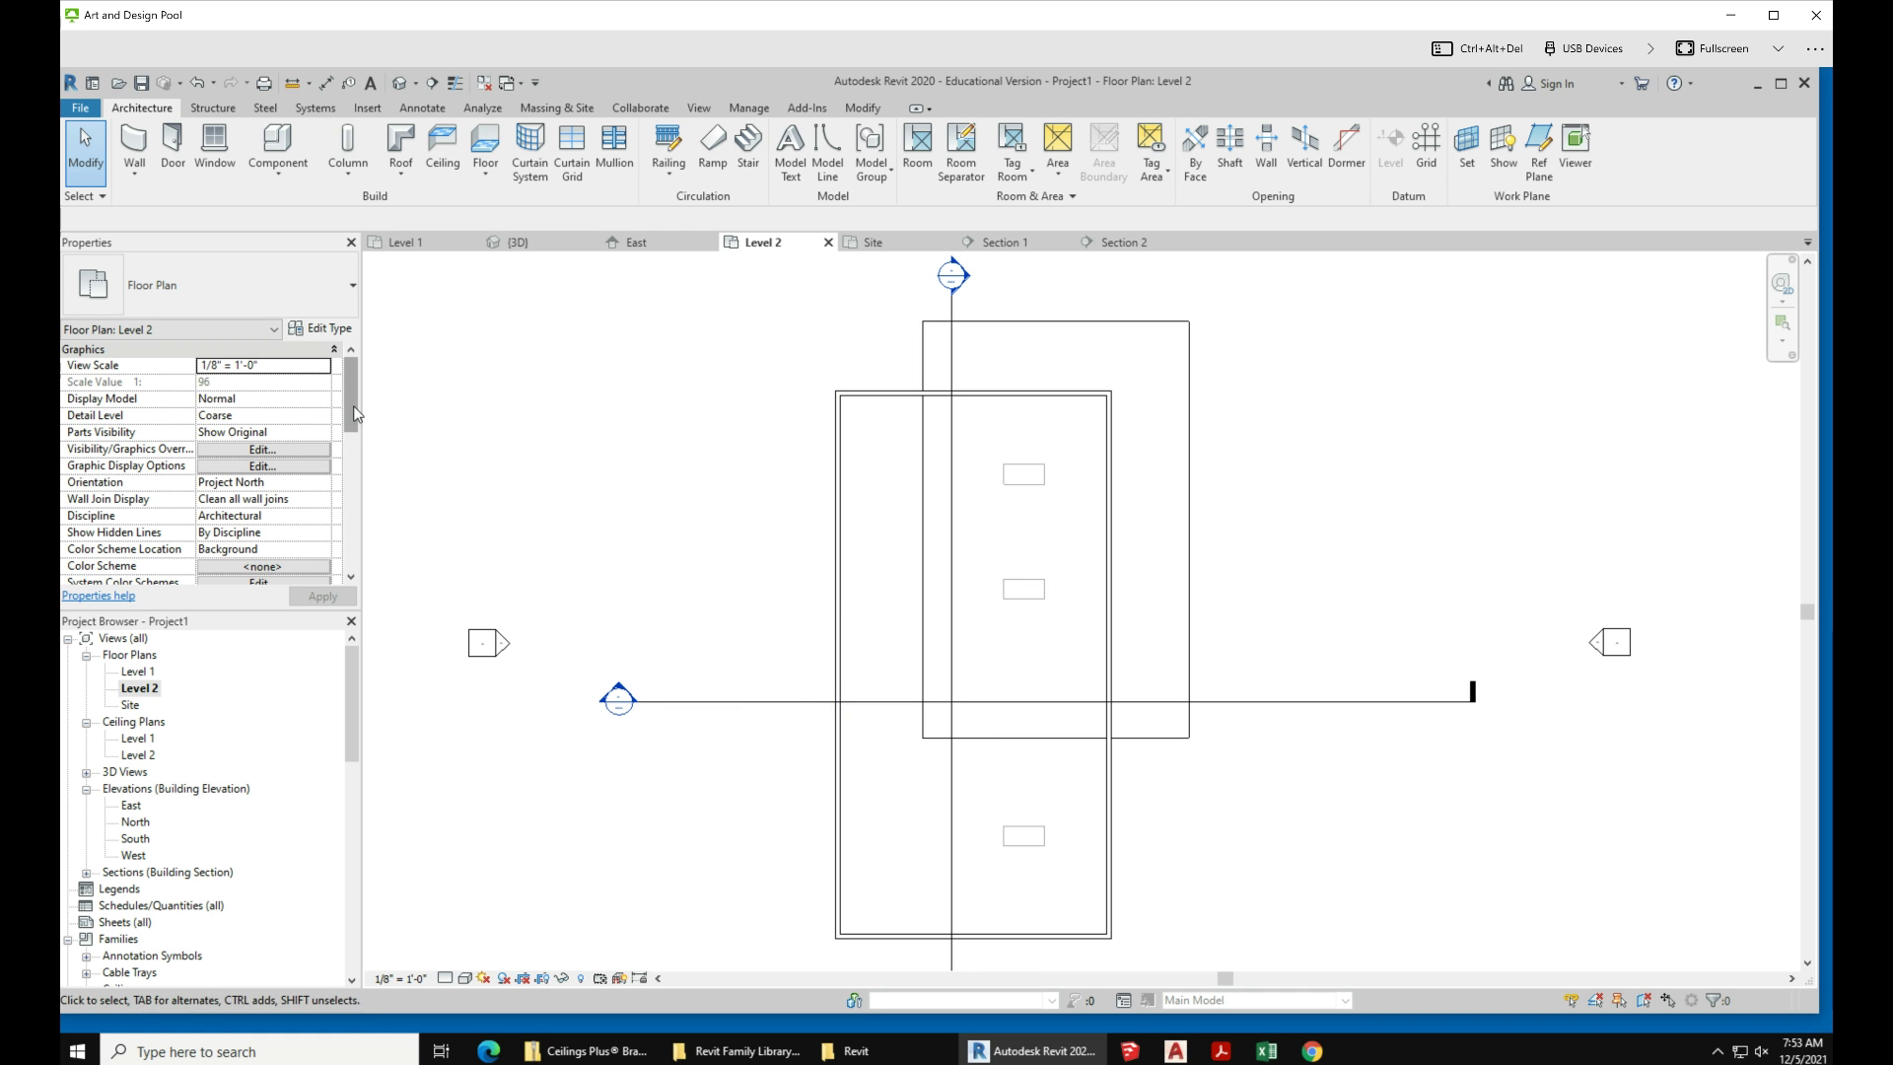
pyautogui.scroll(-5, 357, 419)
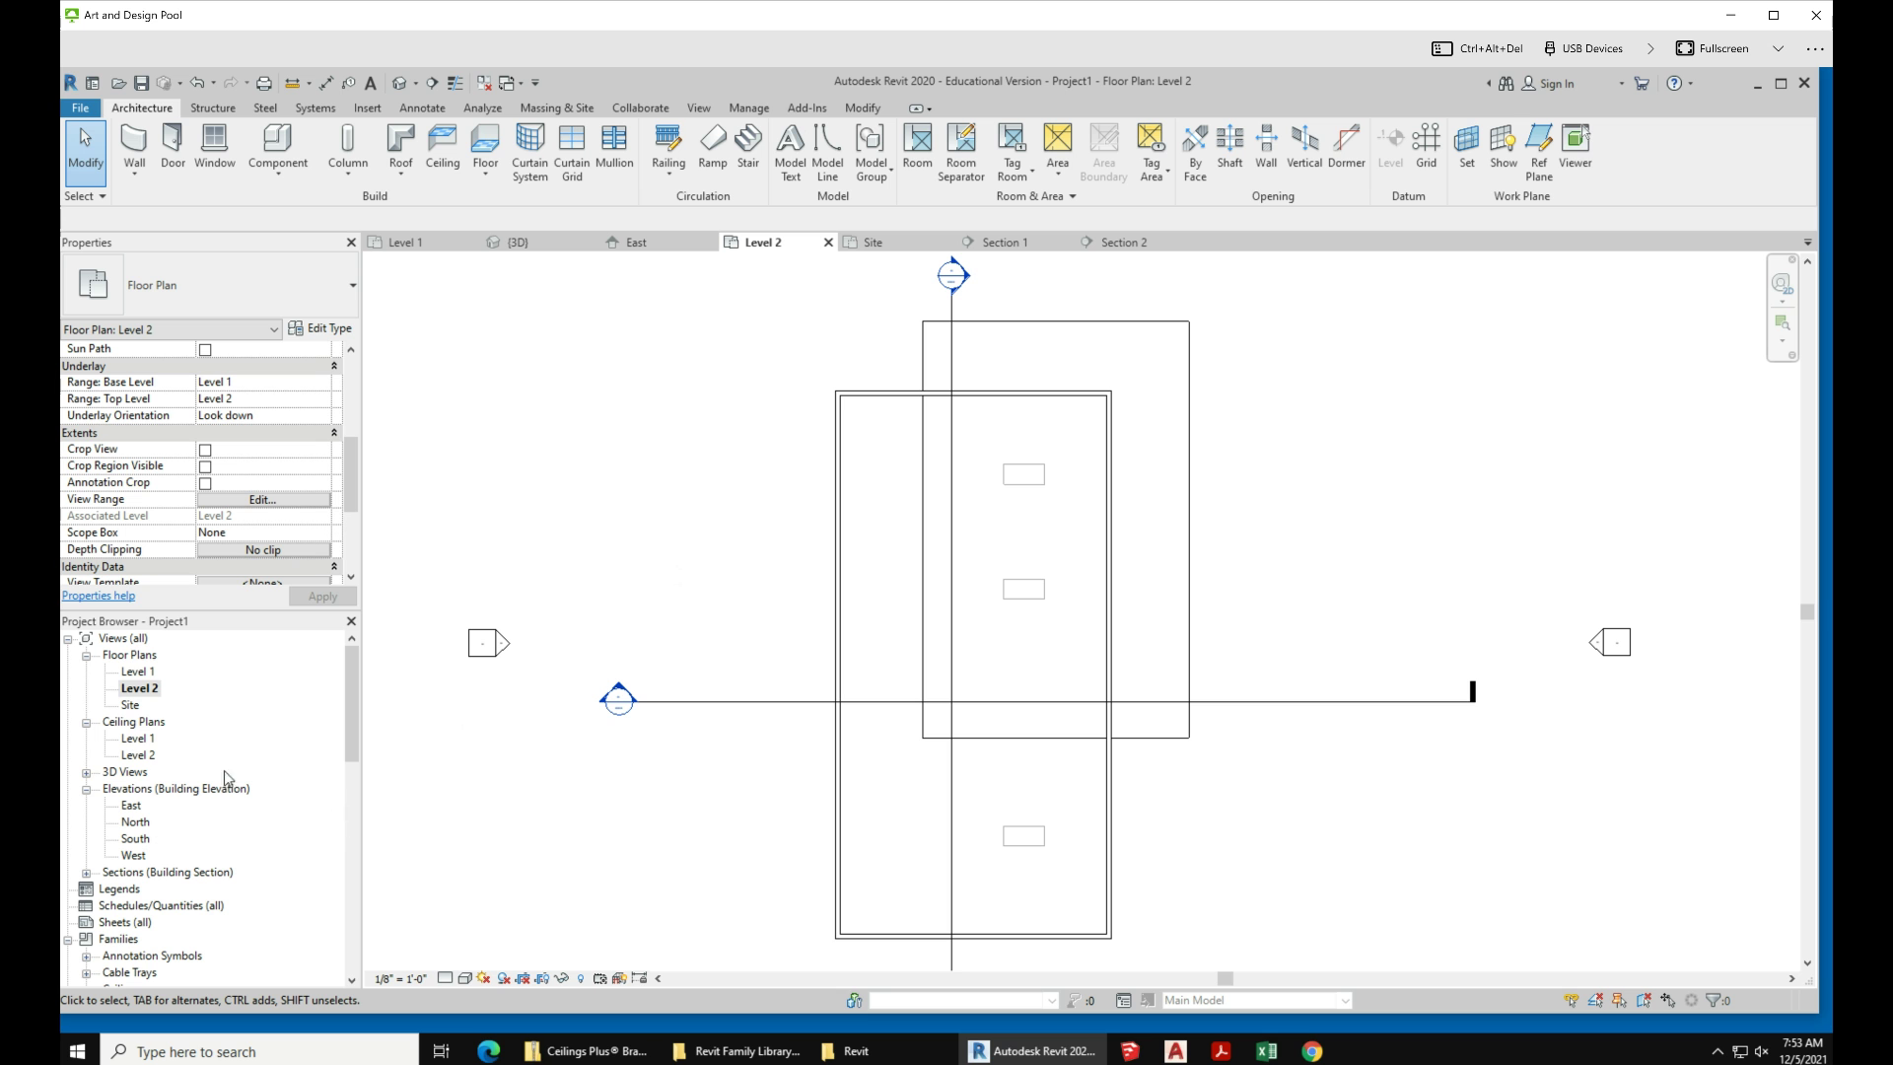
# Step: Place three 72" x 36" desks on Level 2: near the north wall, against the east wall, and about 35' from the north wall
pyautogui.scroll(-2, 262, 833)
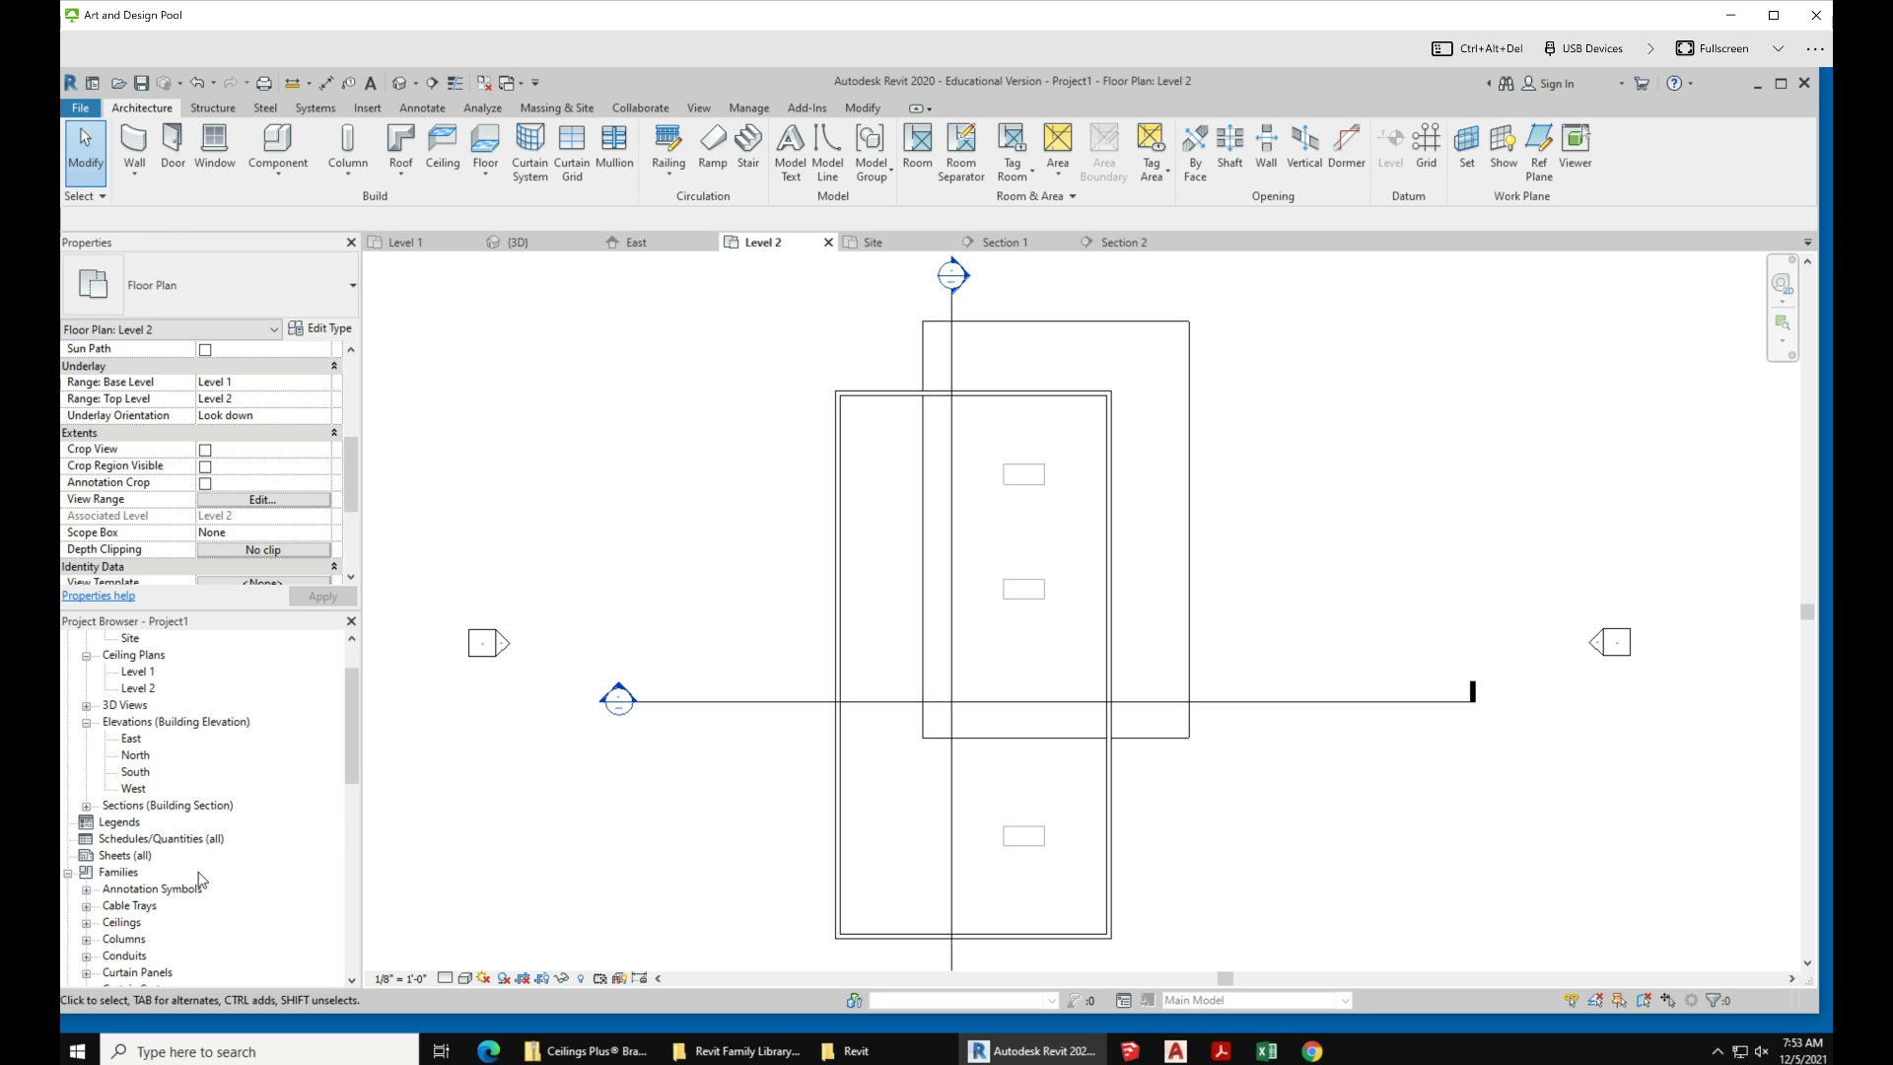
pyautogui.scroll(-3, 204, 867)
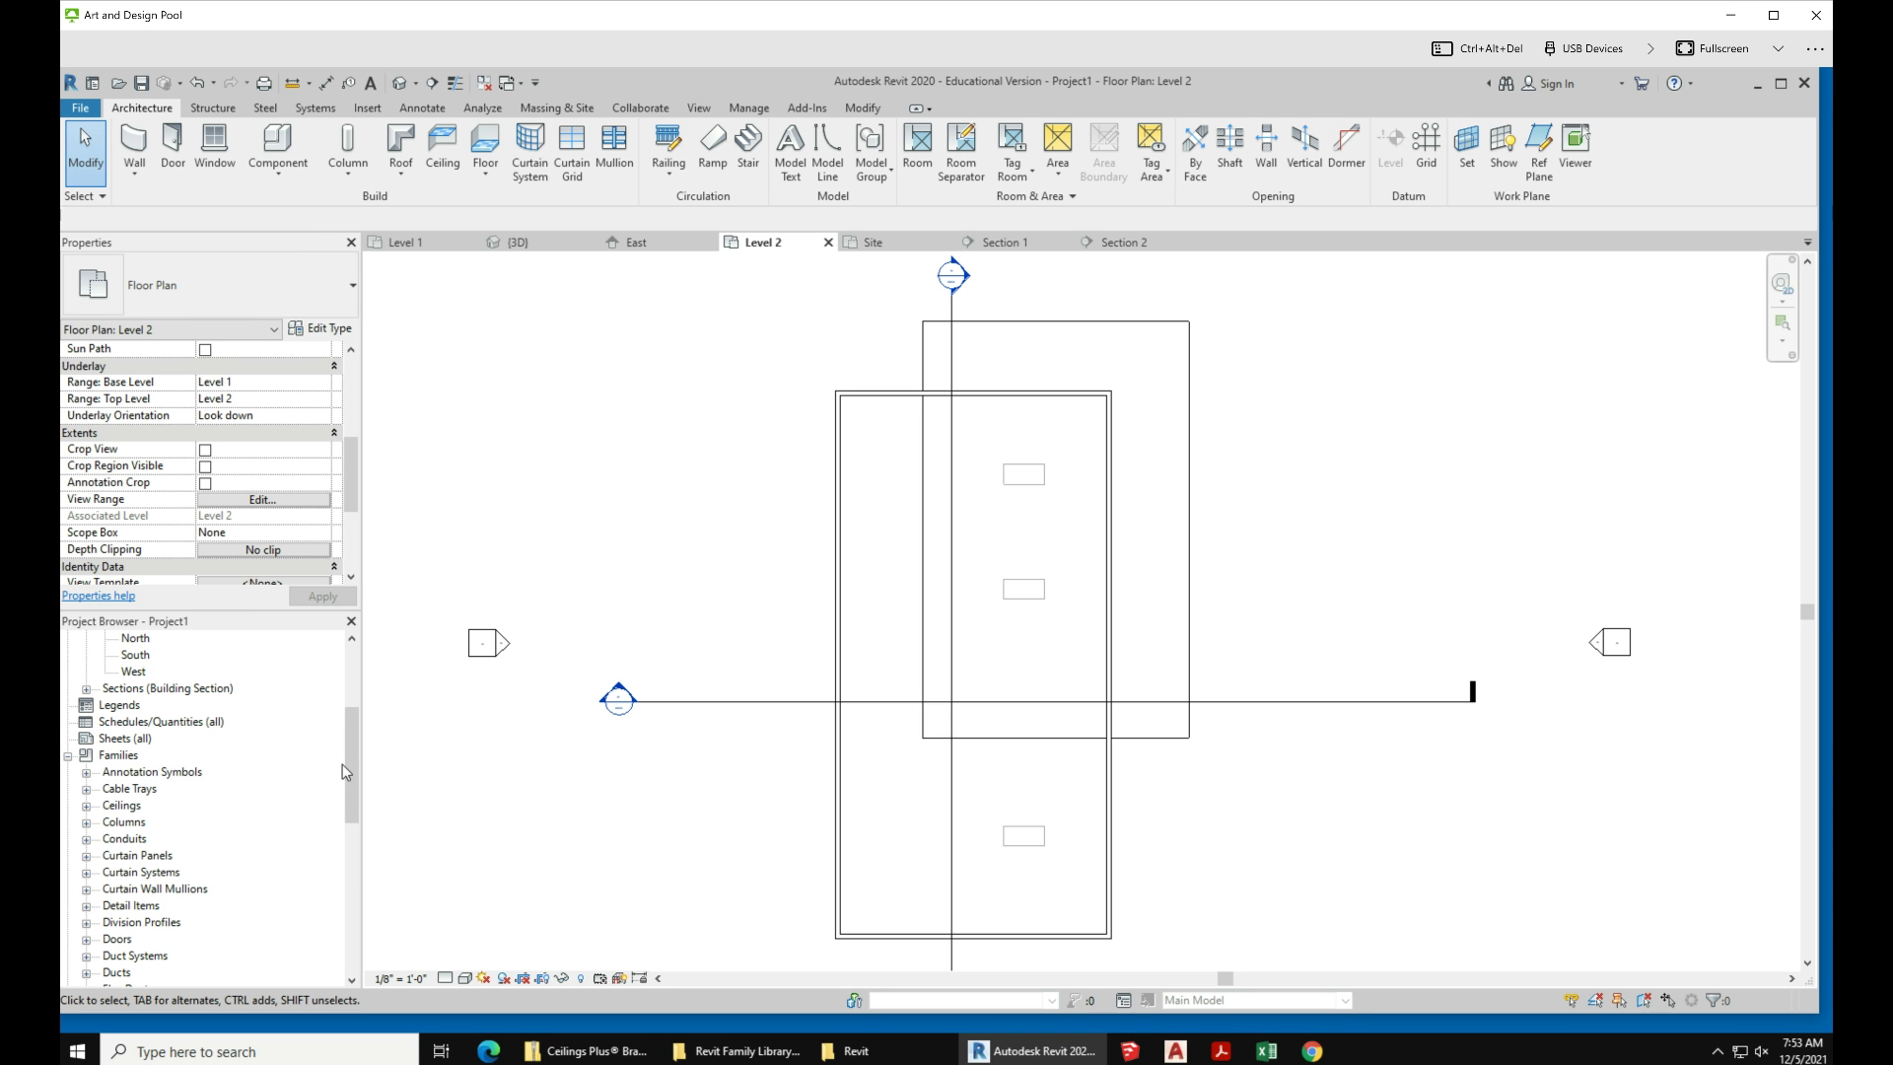
pyautogui.moveTo(351, 755); pyautogui.dragTo(365, 826)
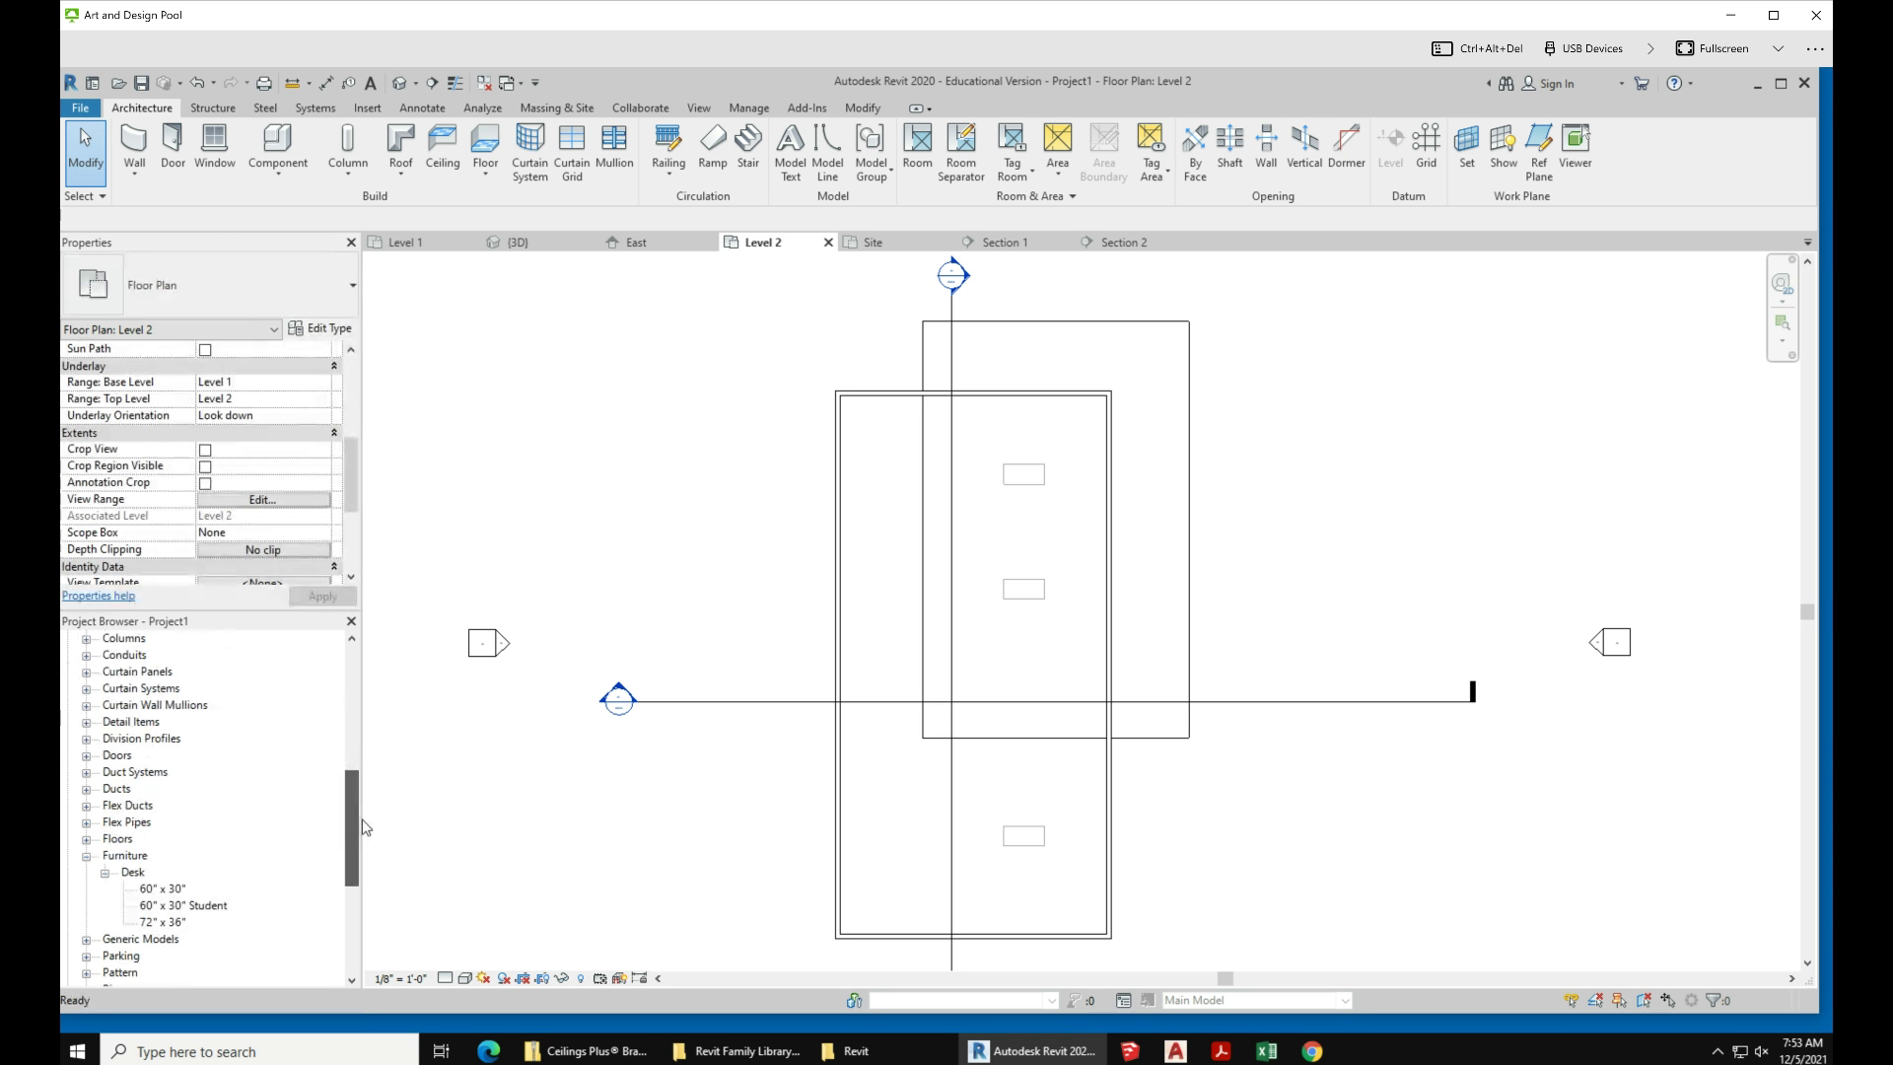
pyautogui.click(163, 923)
pyautogui.moveTo(237, 925); pyautogui.dragTo(1013, 472)
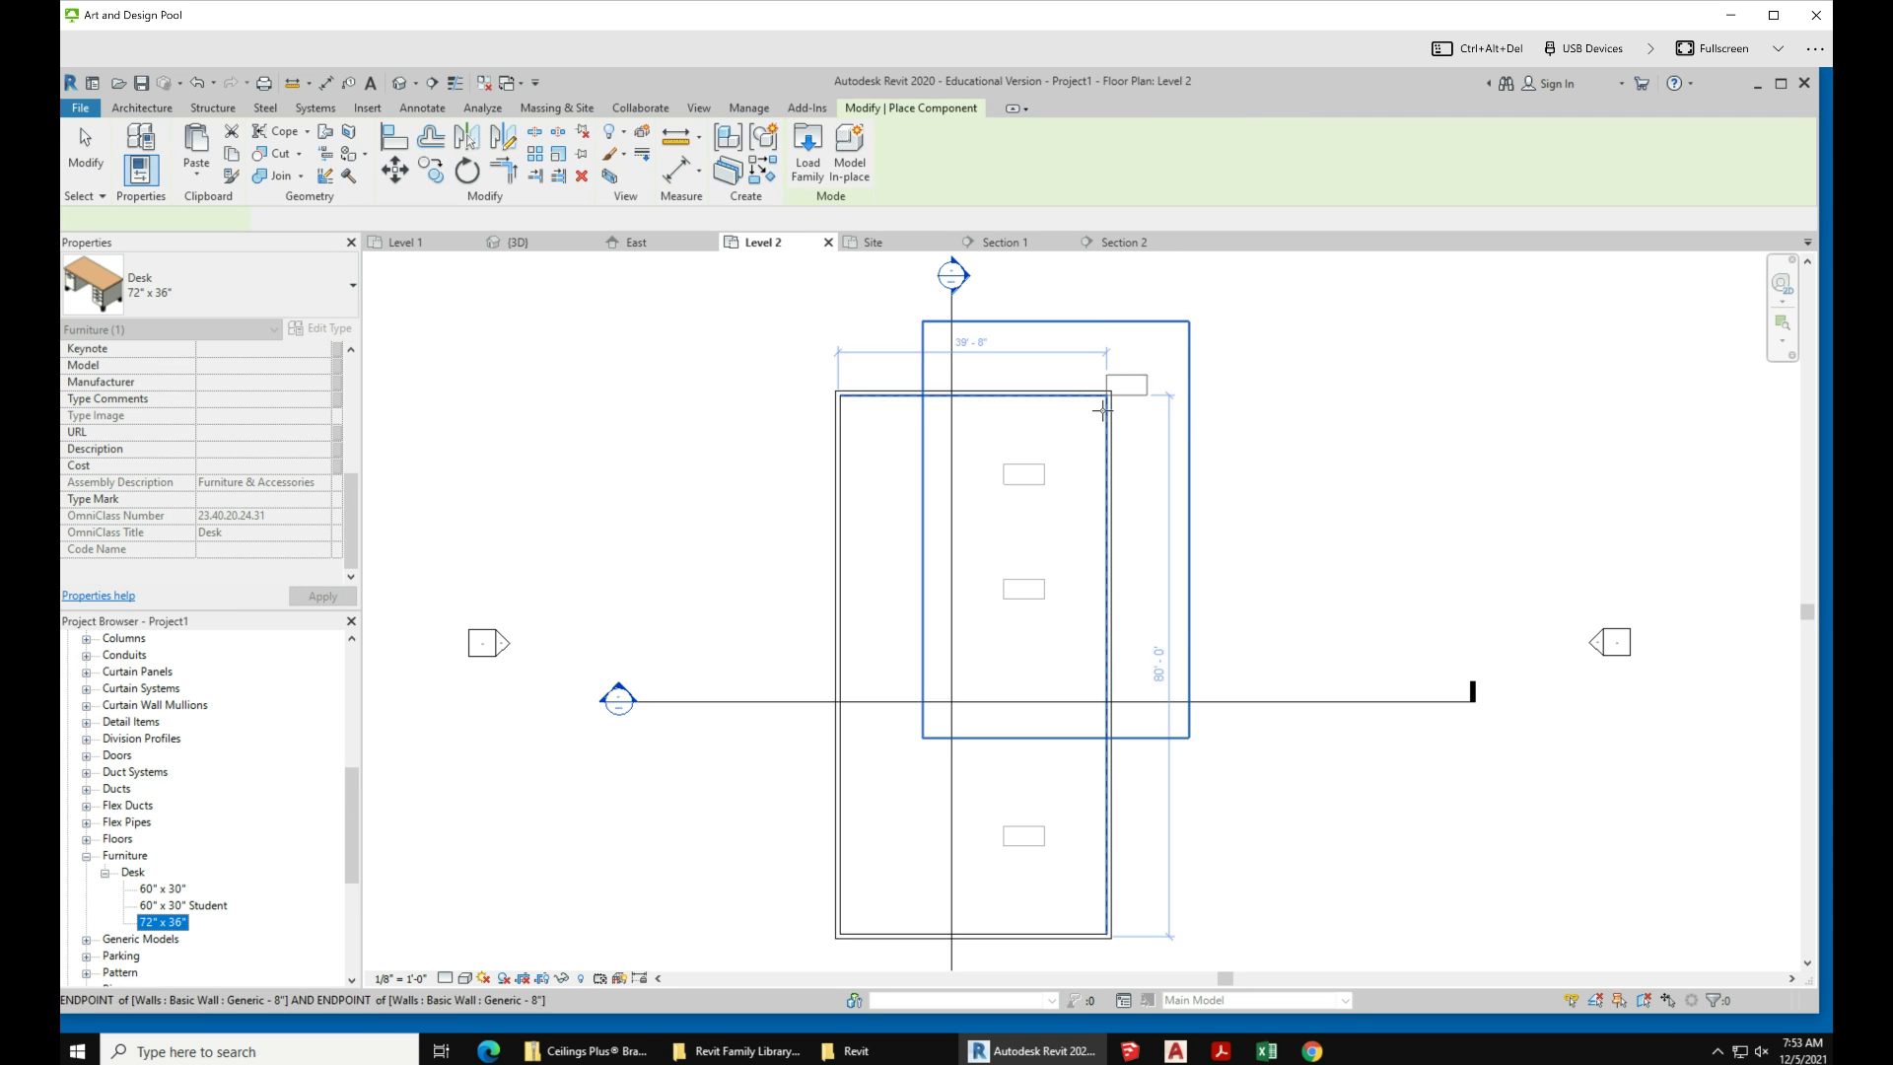
pyautogui.click(1012, 472)
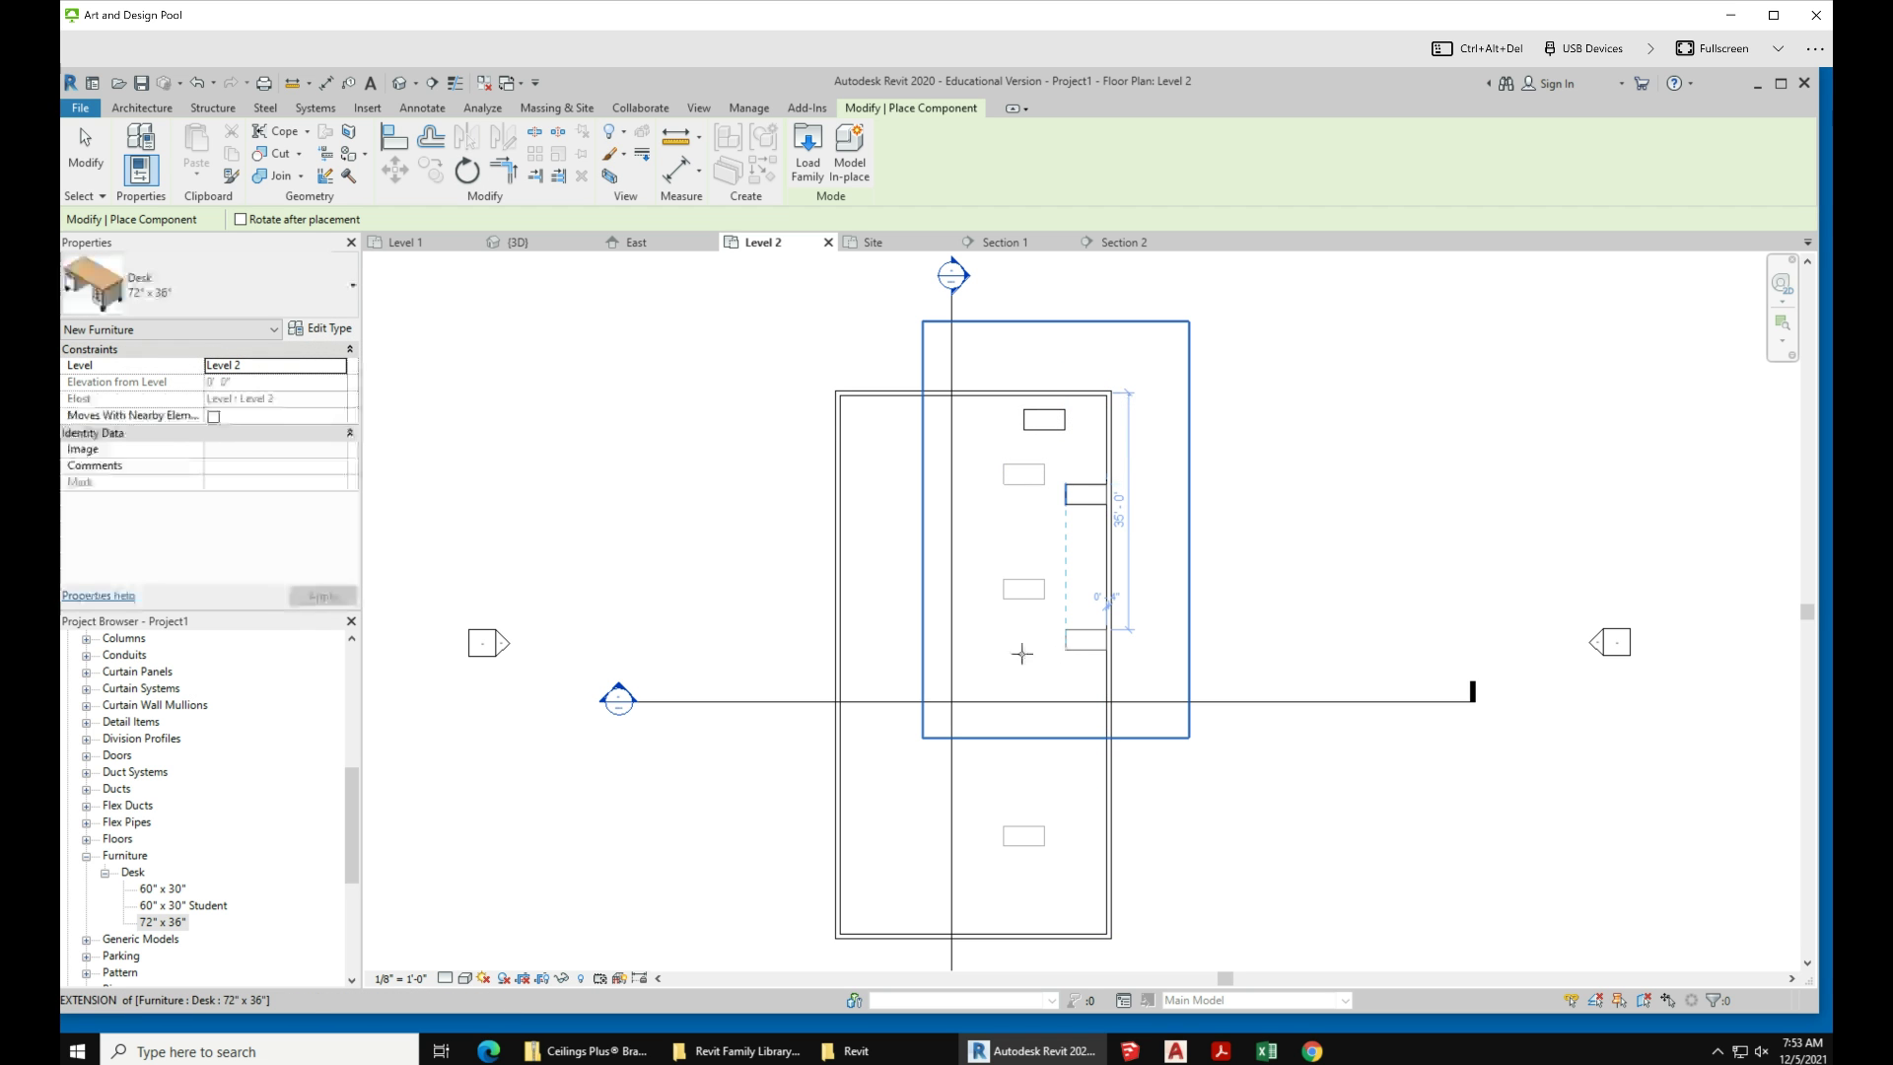
pyautogui.click(1072, 643)
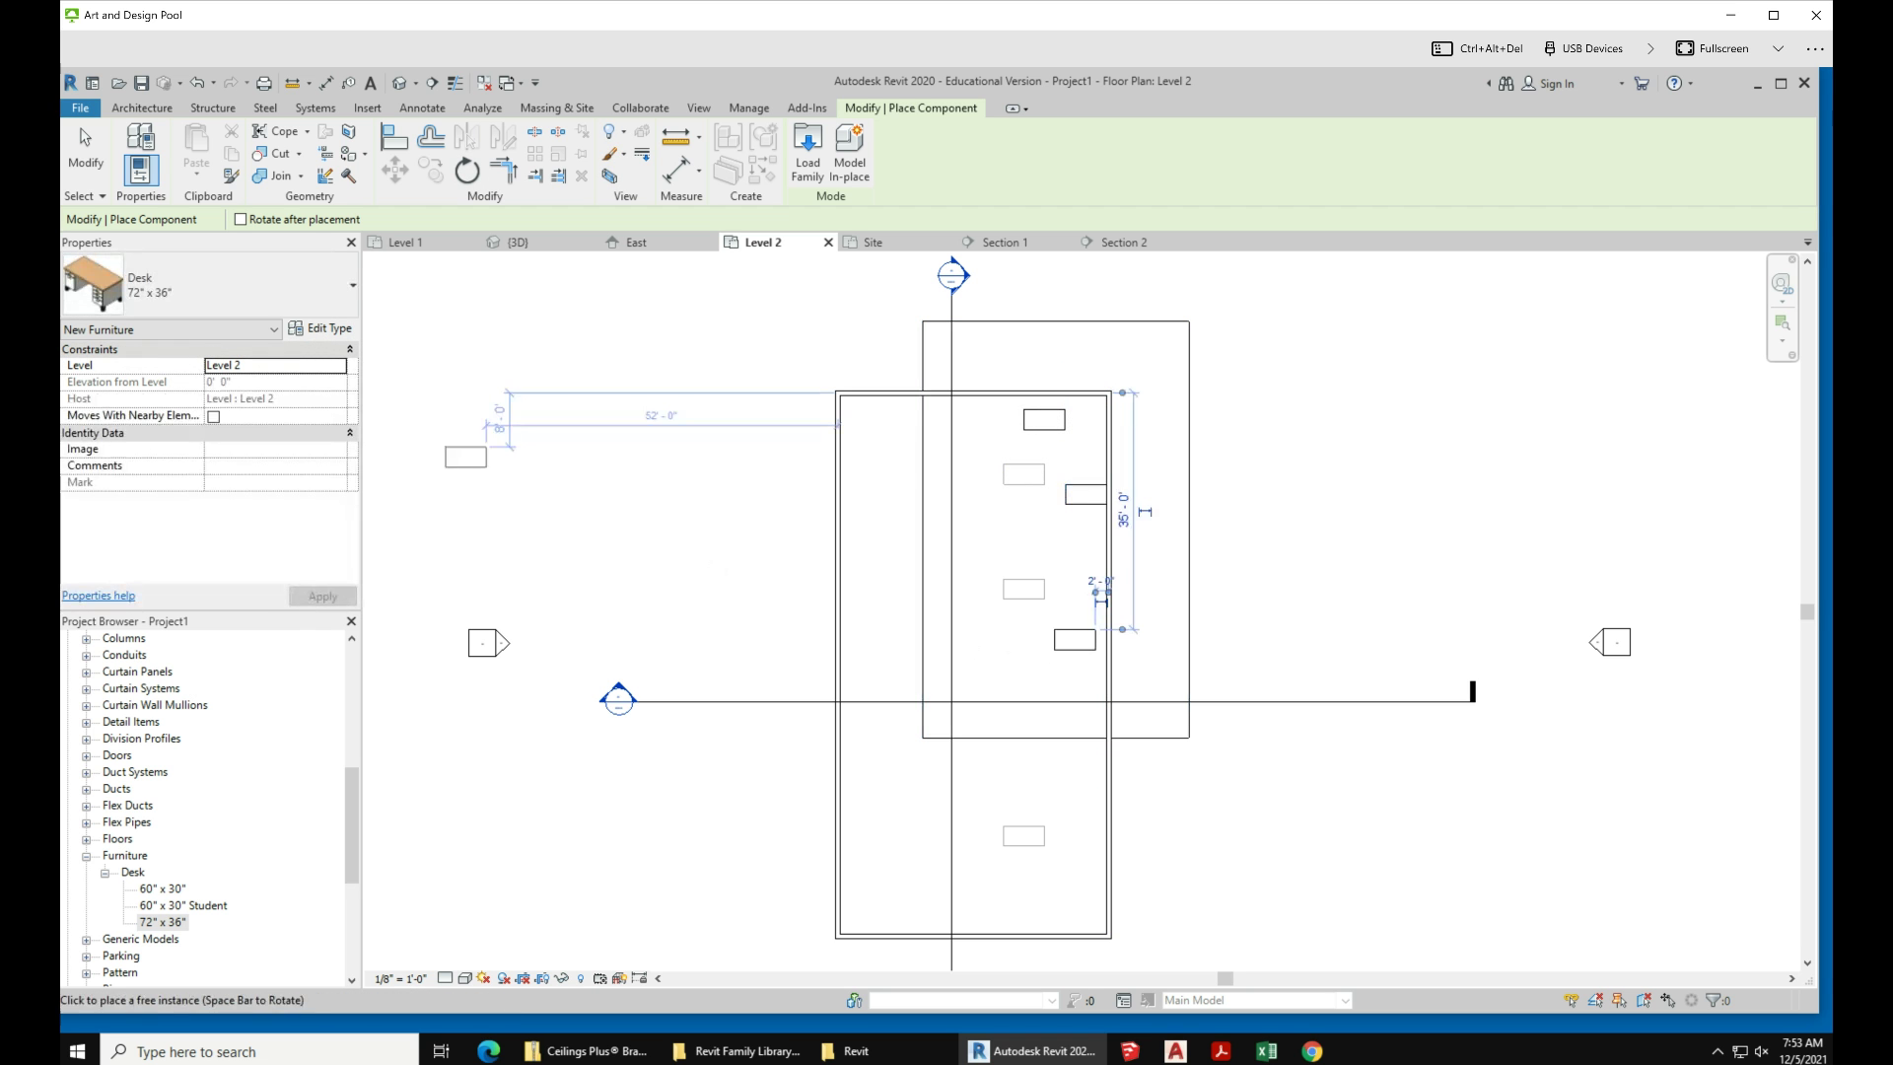
pyautogui.click(85, 148)
pyautogui.scroll(-2, 1082, 830)
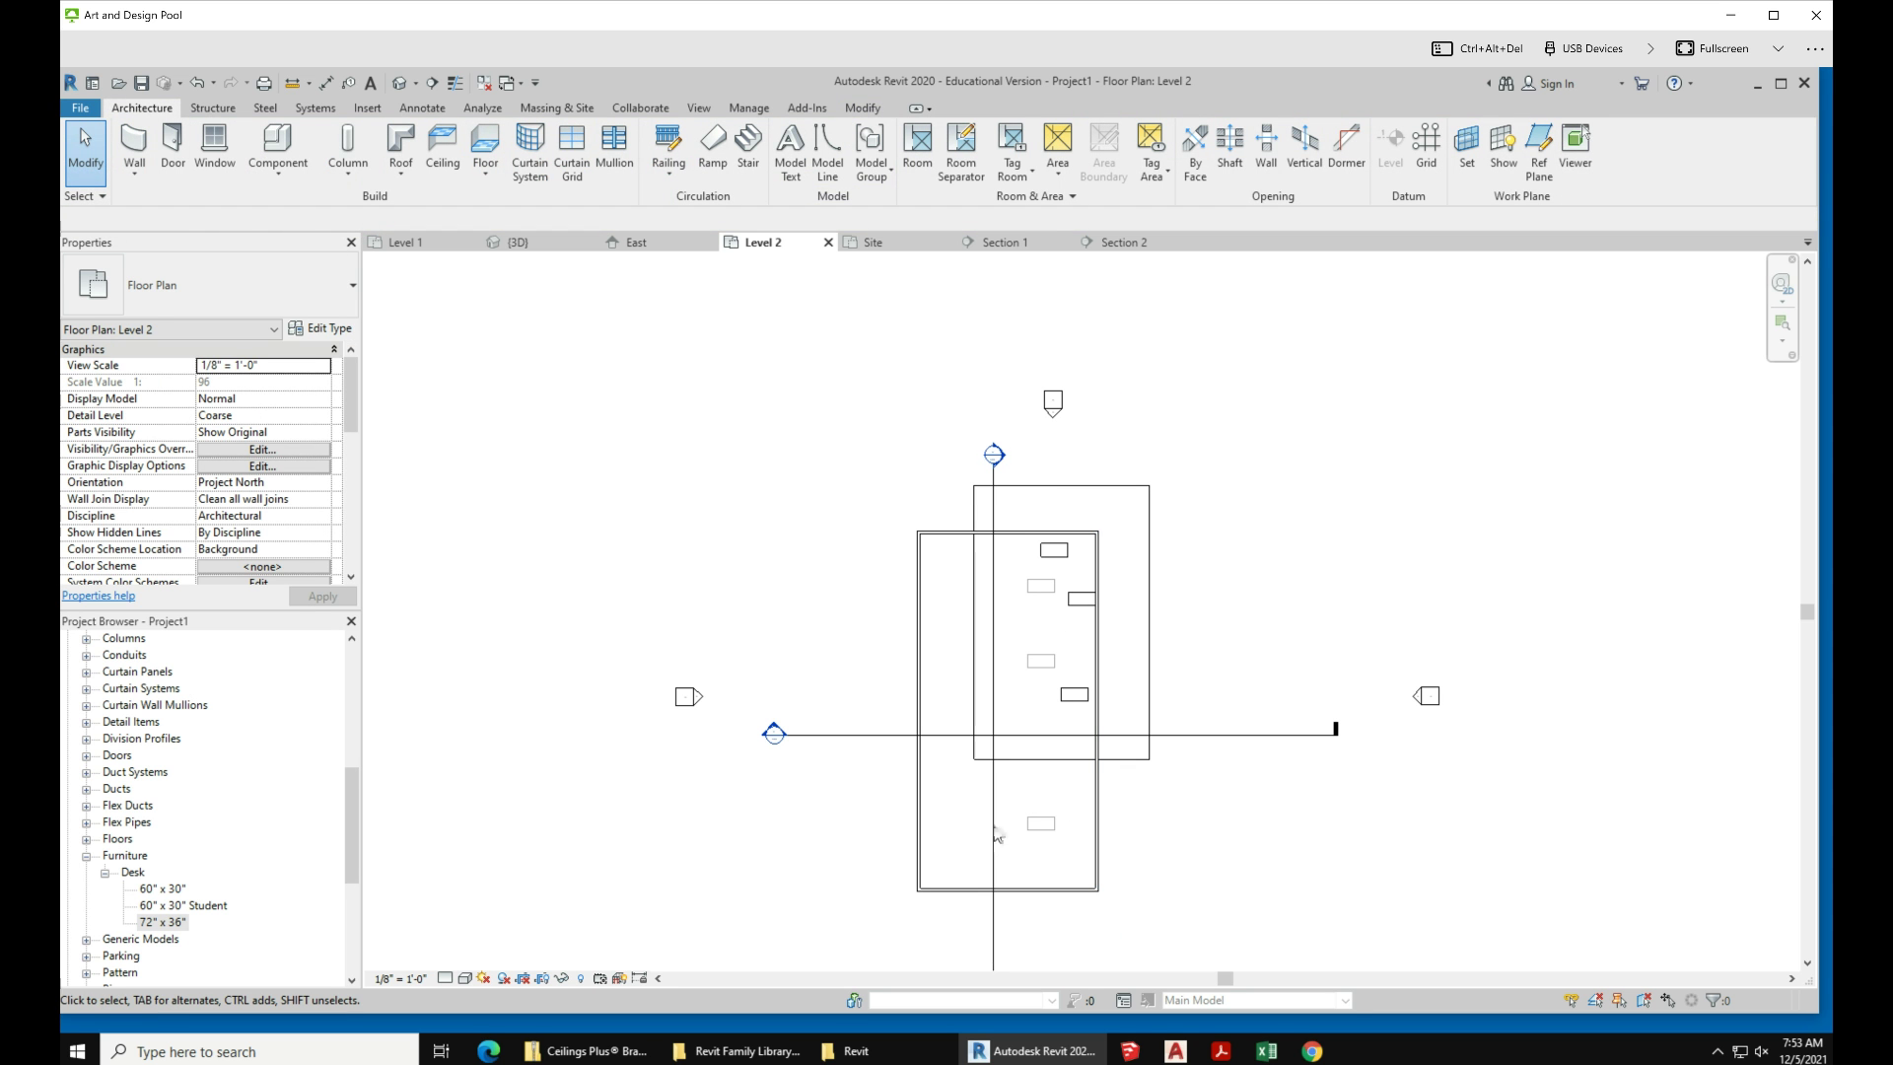
# Step: Open the Section 1 view and examine how the desks sit on the Level 1 and Level 2 floors
pyautogui.moveTo(354, 834); pyautogui.dragTo(357, 674)
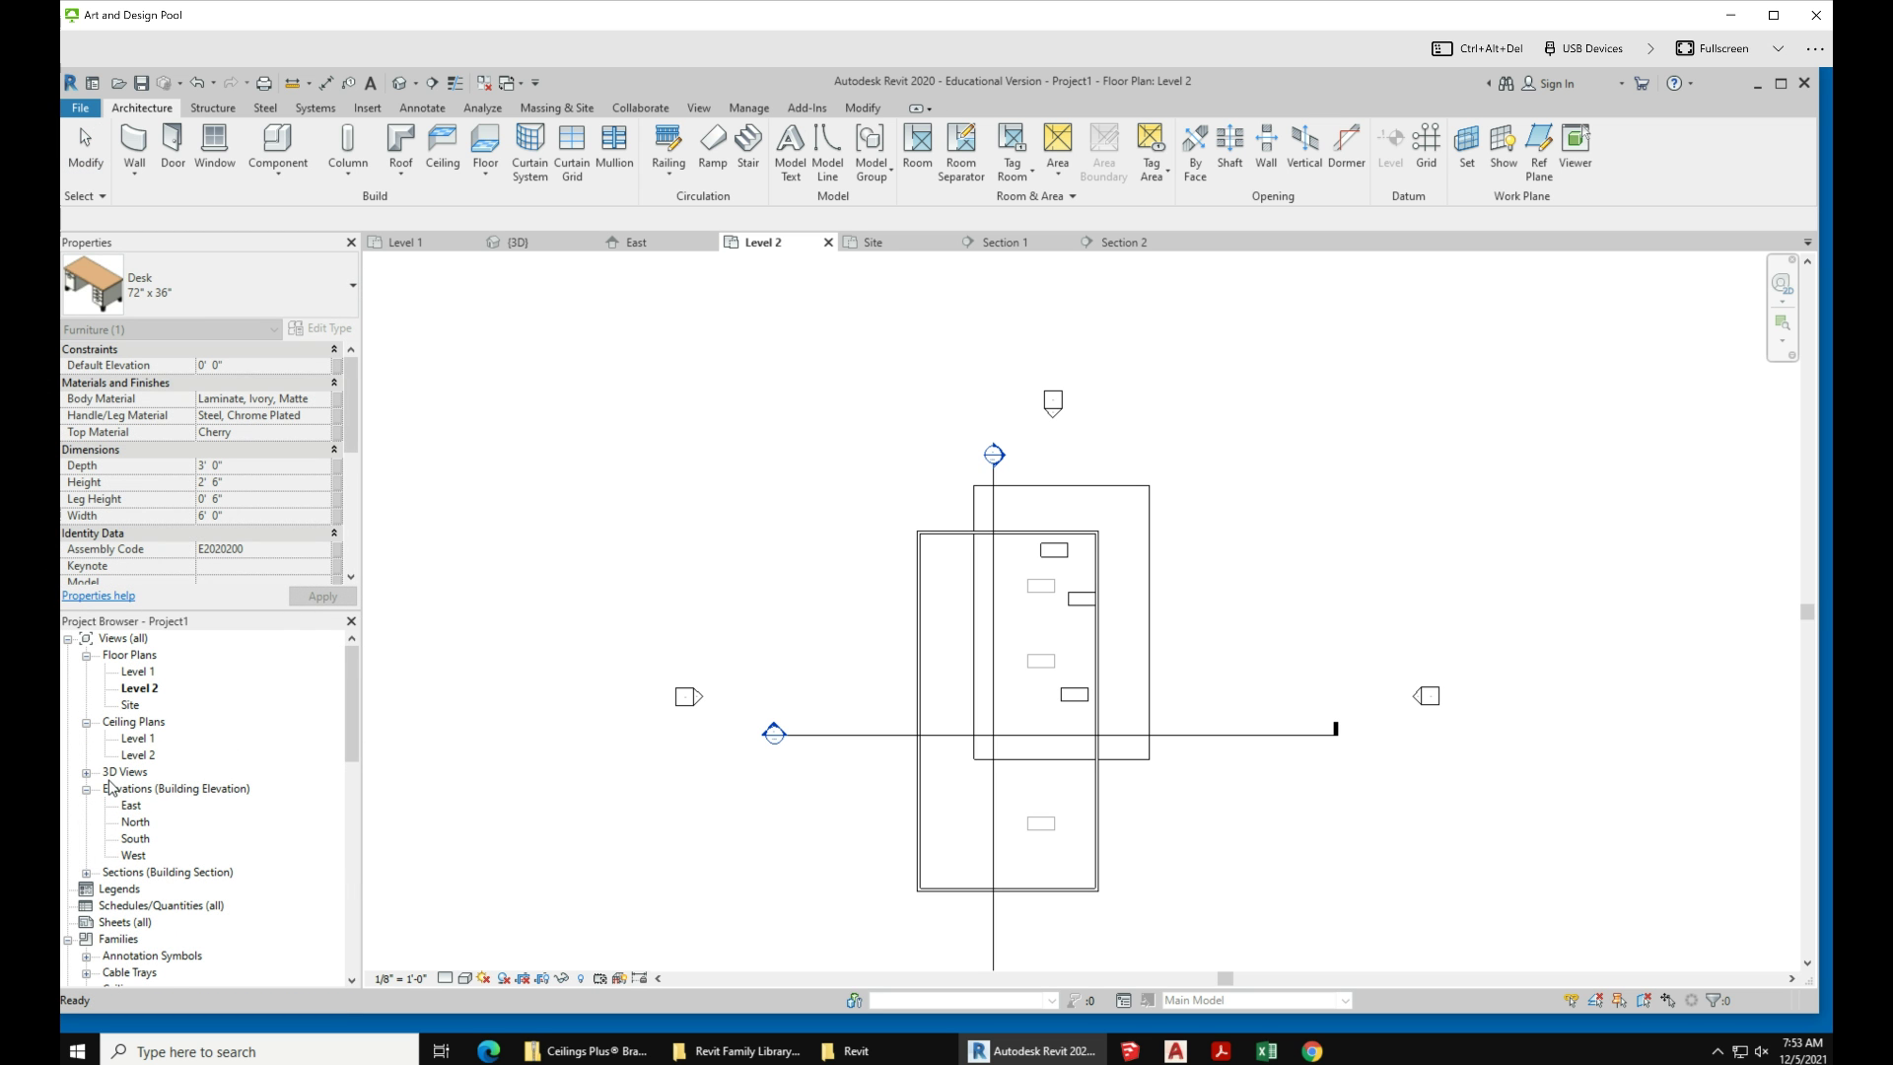
pyautogui.click(87, 872)
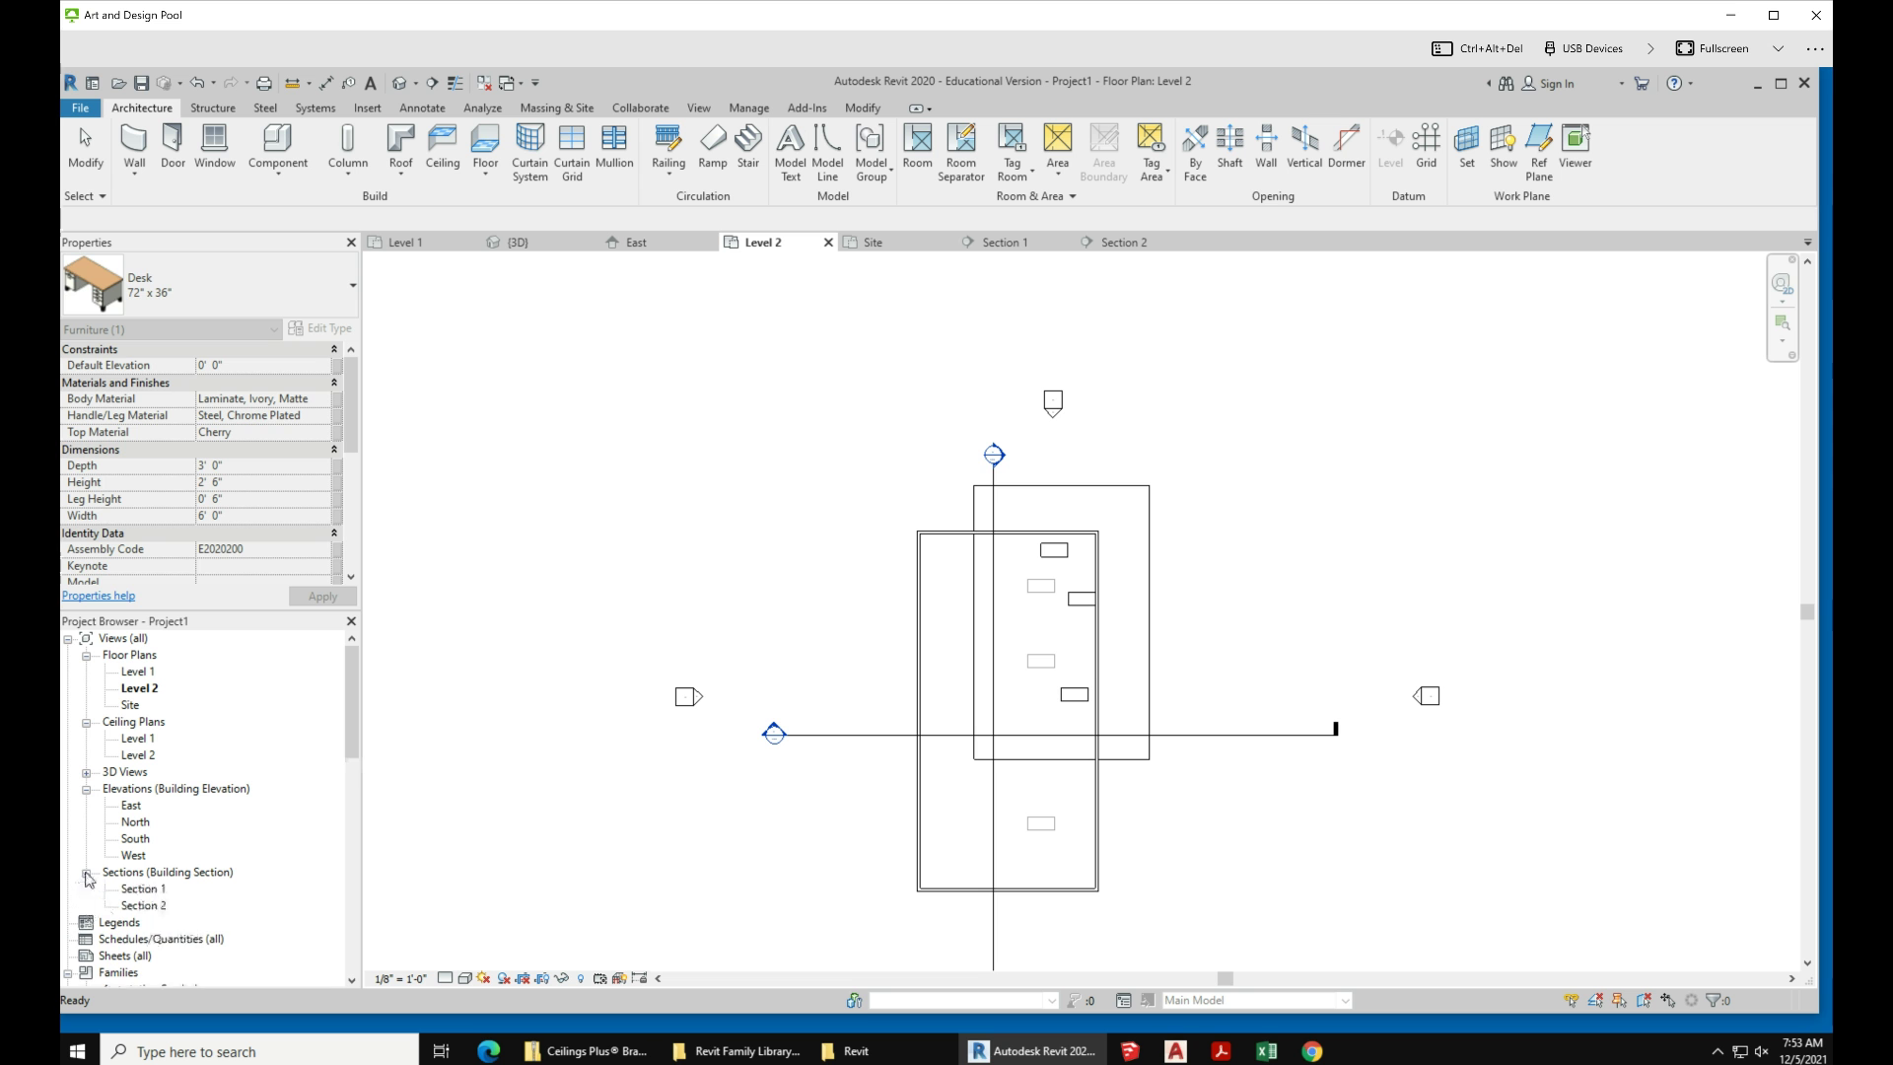
pyautogui.click(155, 892)
pyautogui.doubleClick(156, 893)
pyautogui.scroll(2, 920, 730)
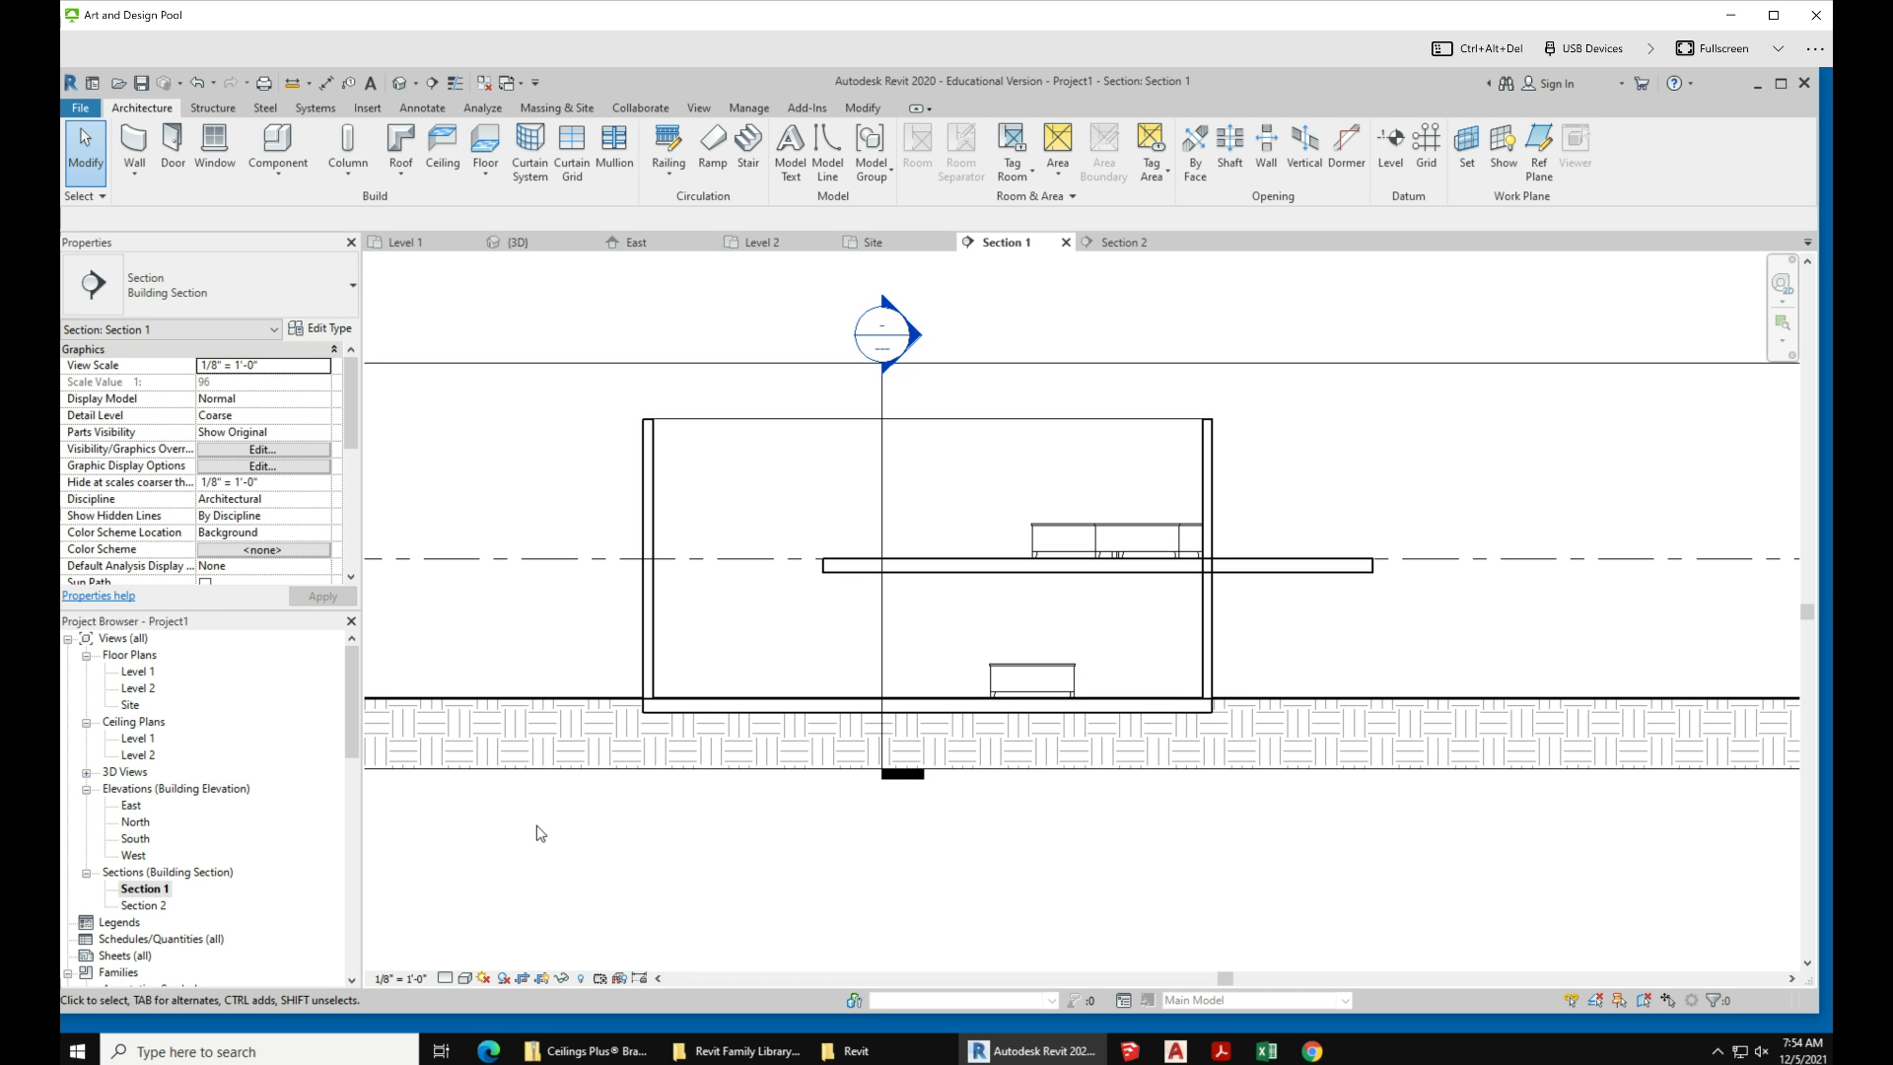
pyautogui.scroll(-2, 890, 883)
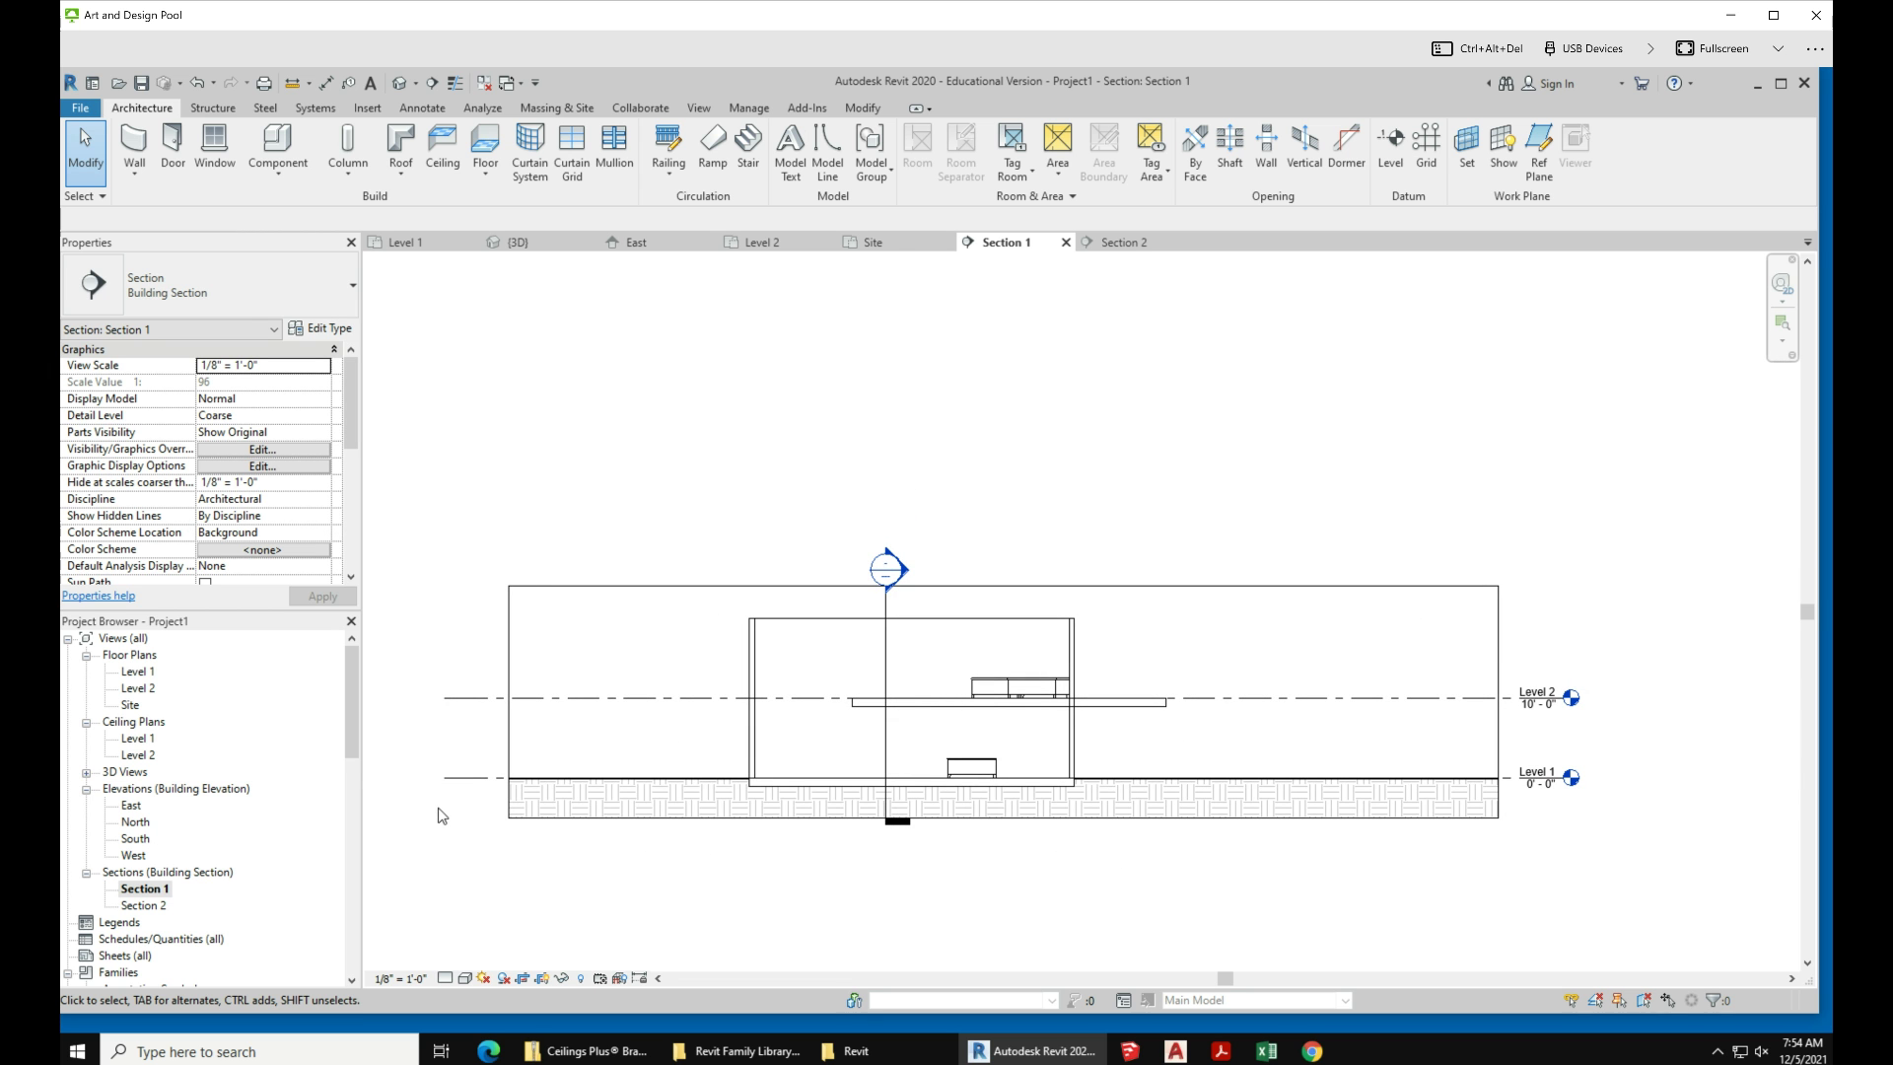
# Step: Open the Level 1 floor plan and load the RPC Female and RPC Male families from the US Imperial Entourage library
pyautogui.doubleClick(136, 672)
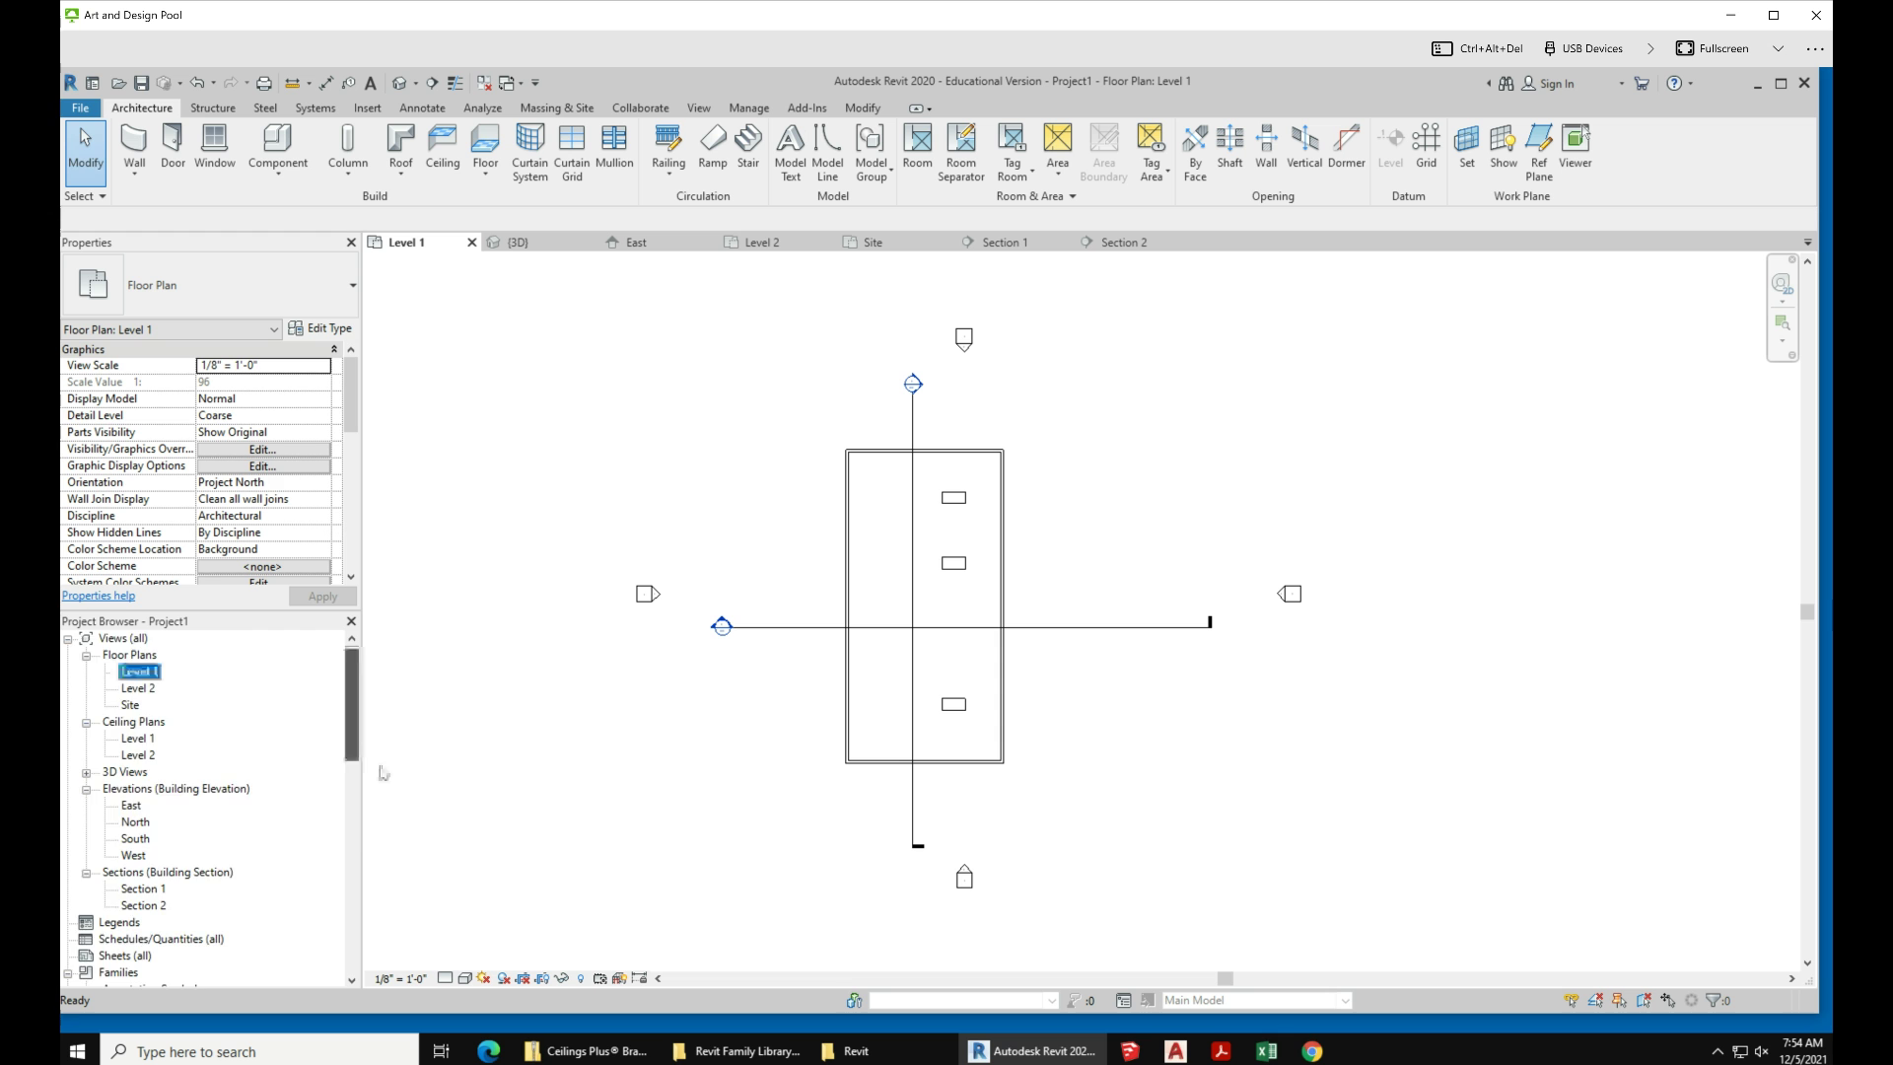
pyautogui.scroll(-5, 243, 847)
pyautogui.scroll(-1, 192, 897)
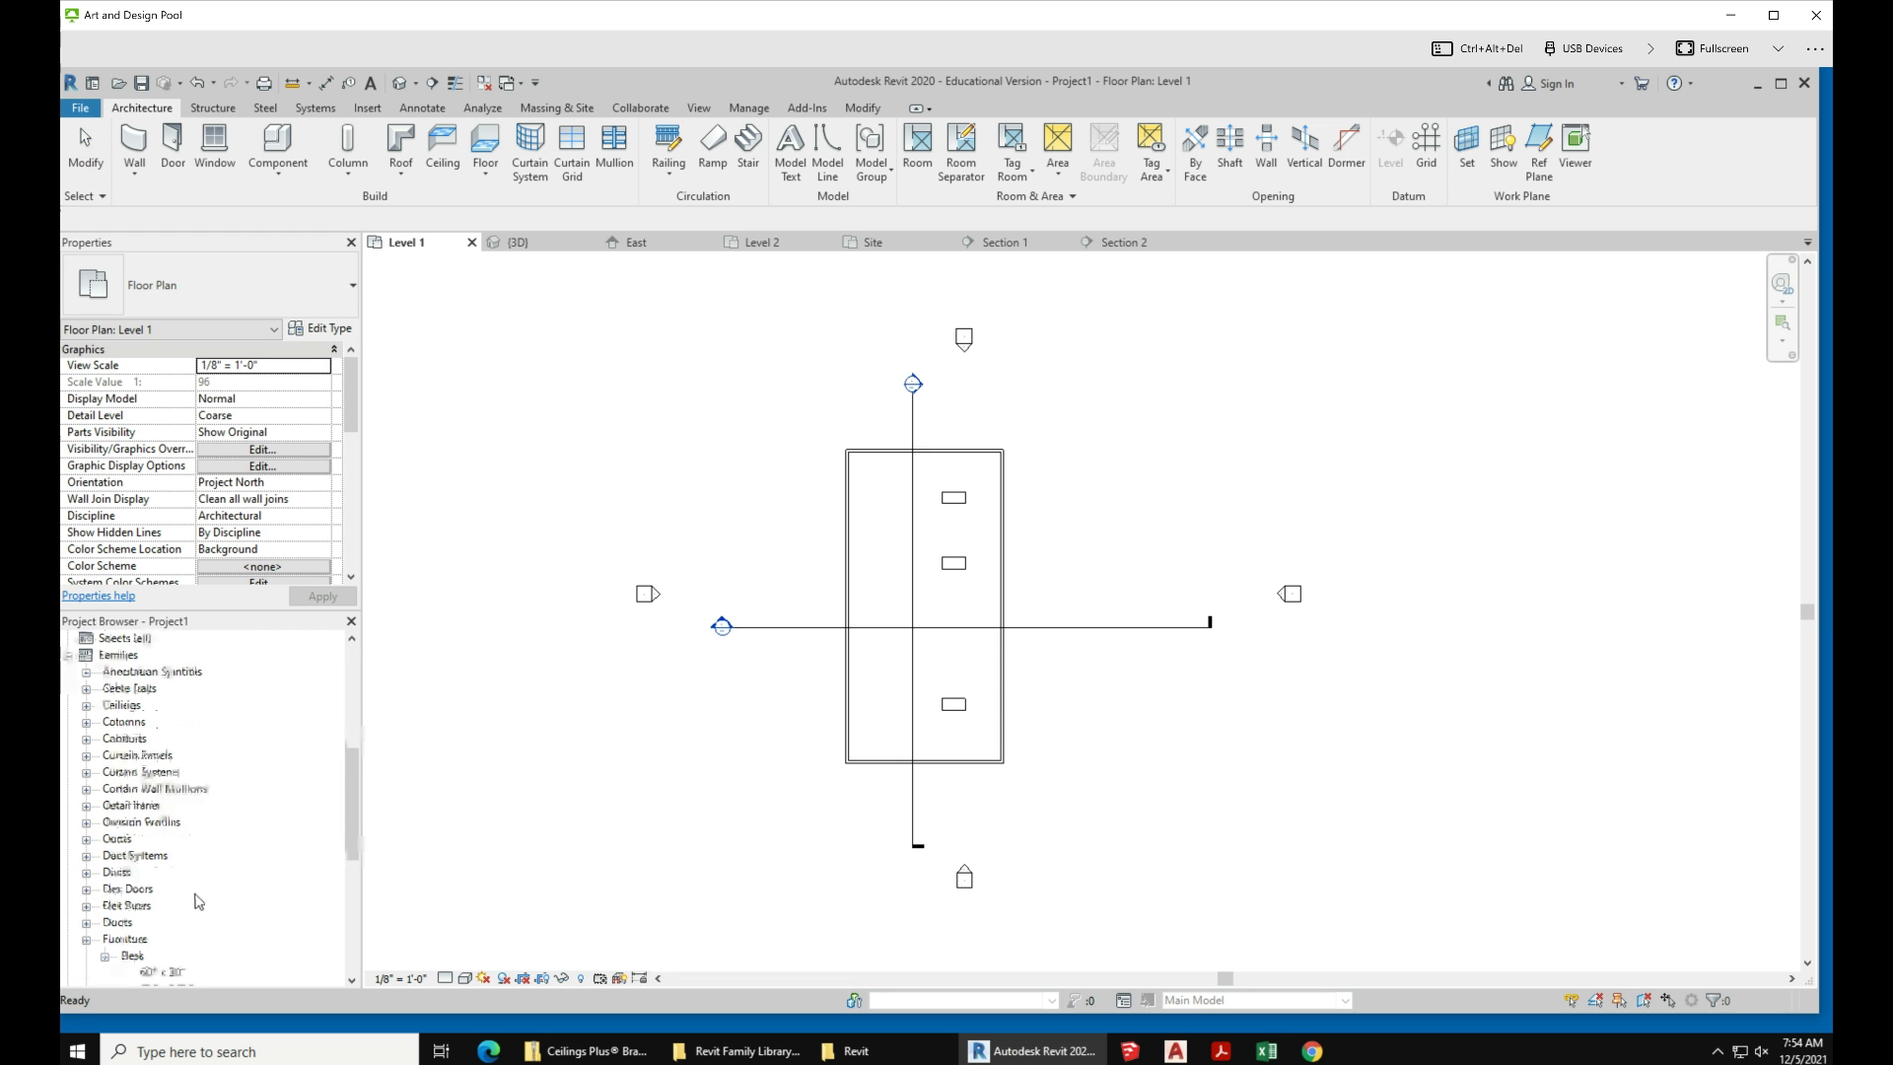
pyautogui.doubleClick(115, 920)
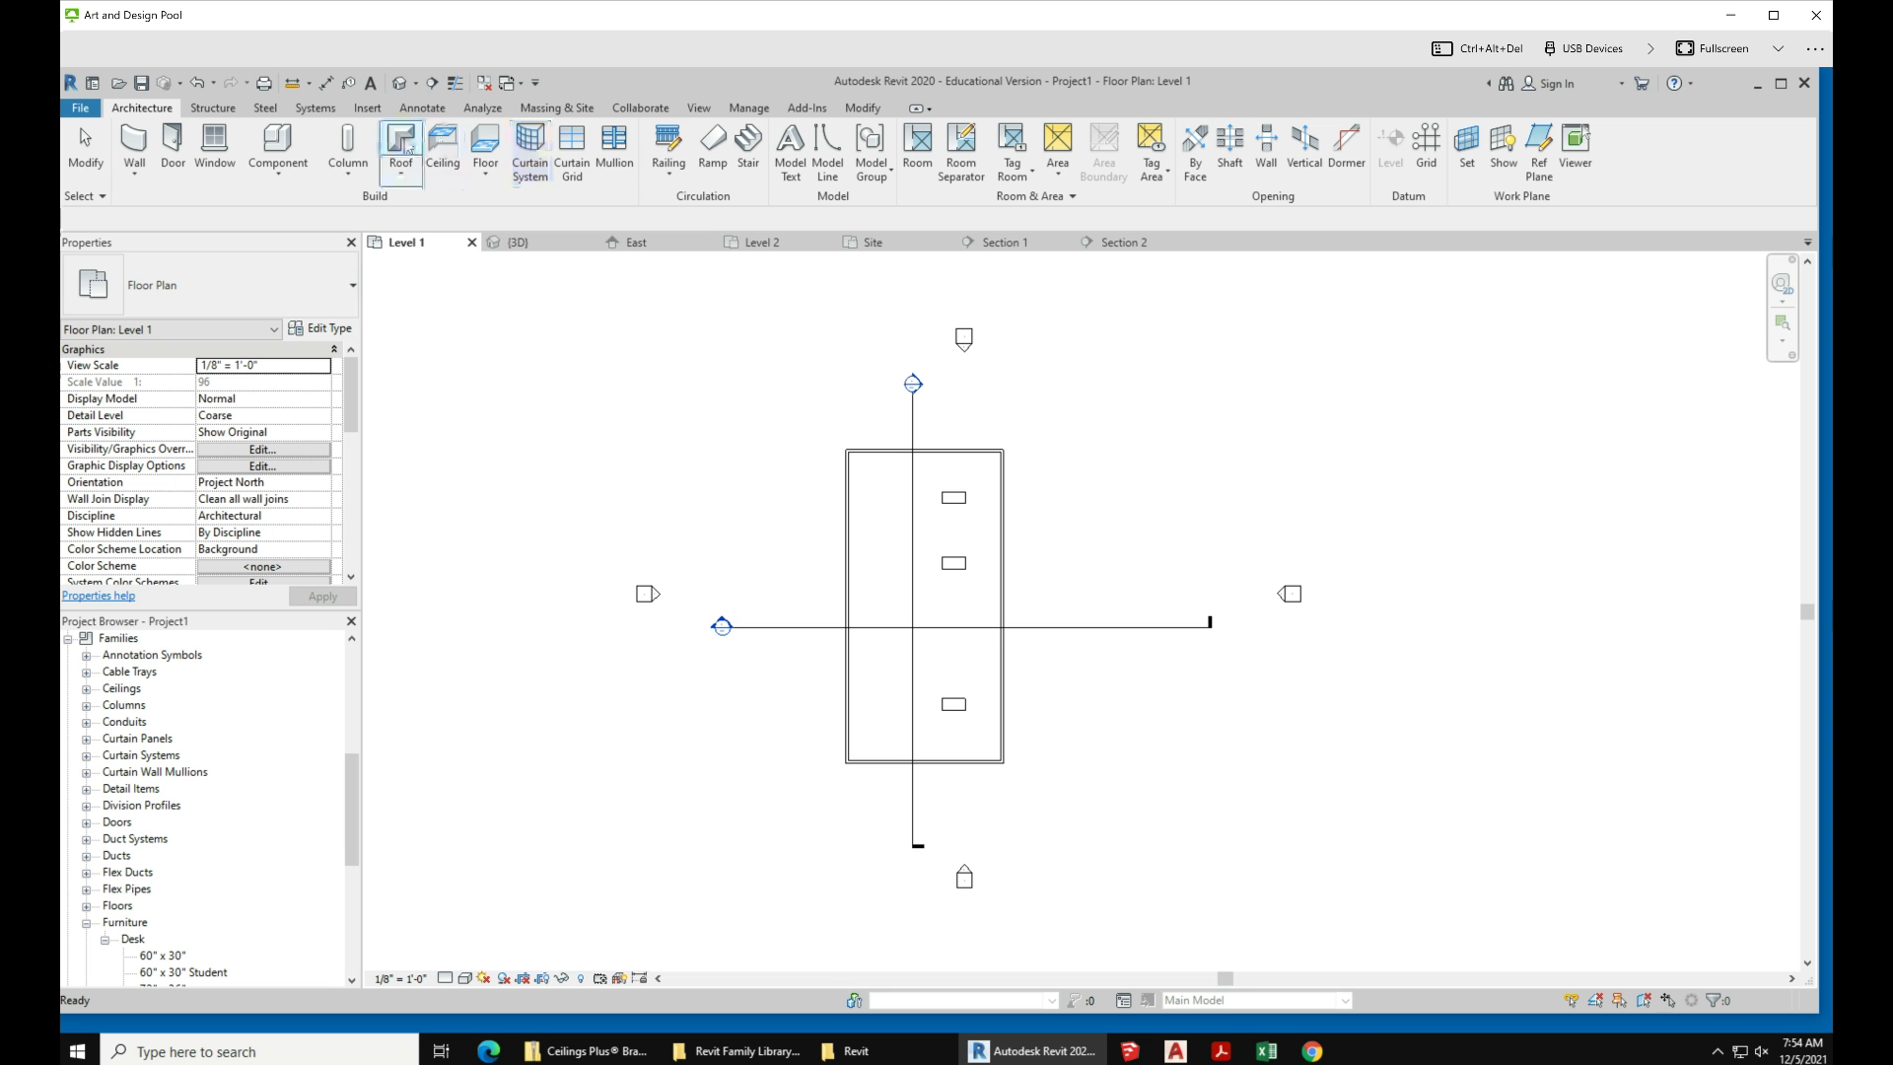
pyautogui.click(382, 112)
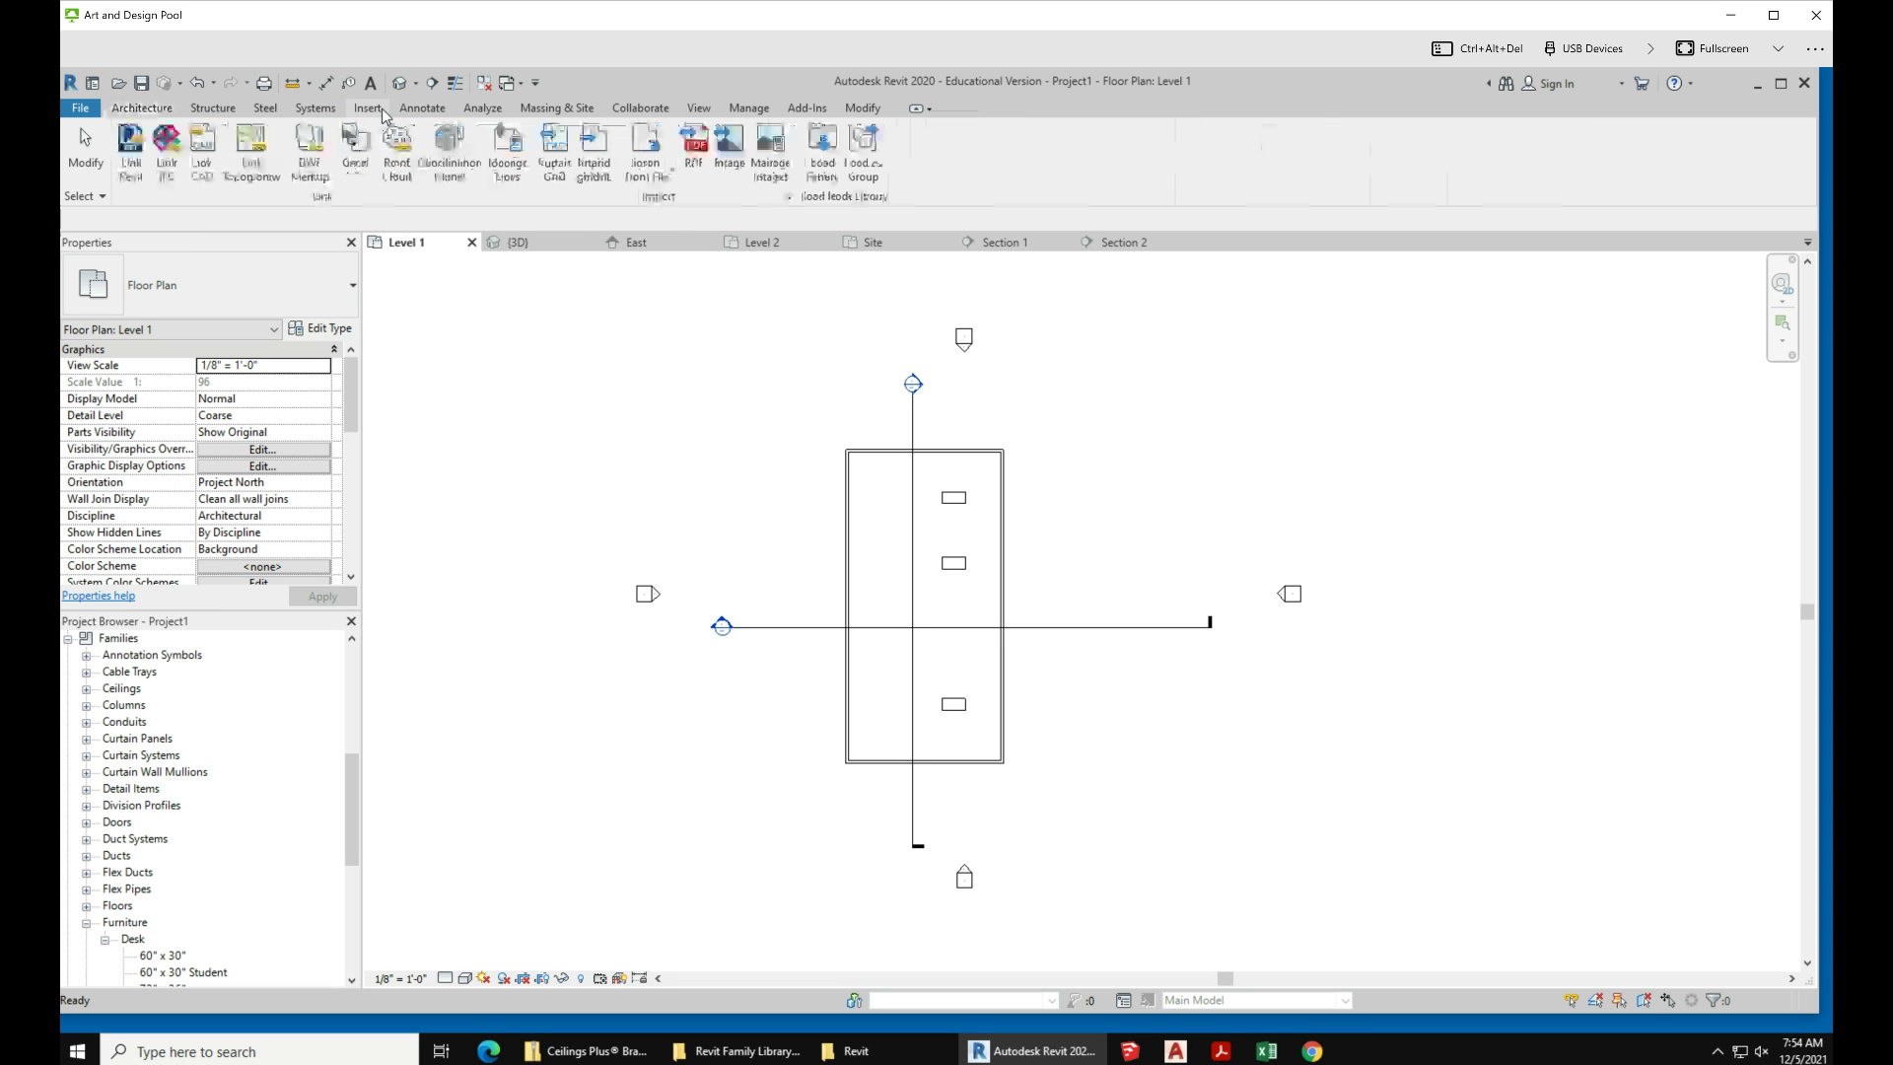
pyautogui.click(822, 148)
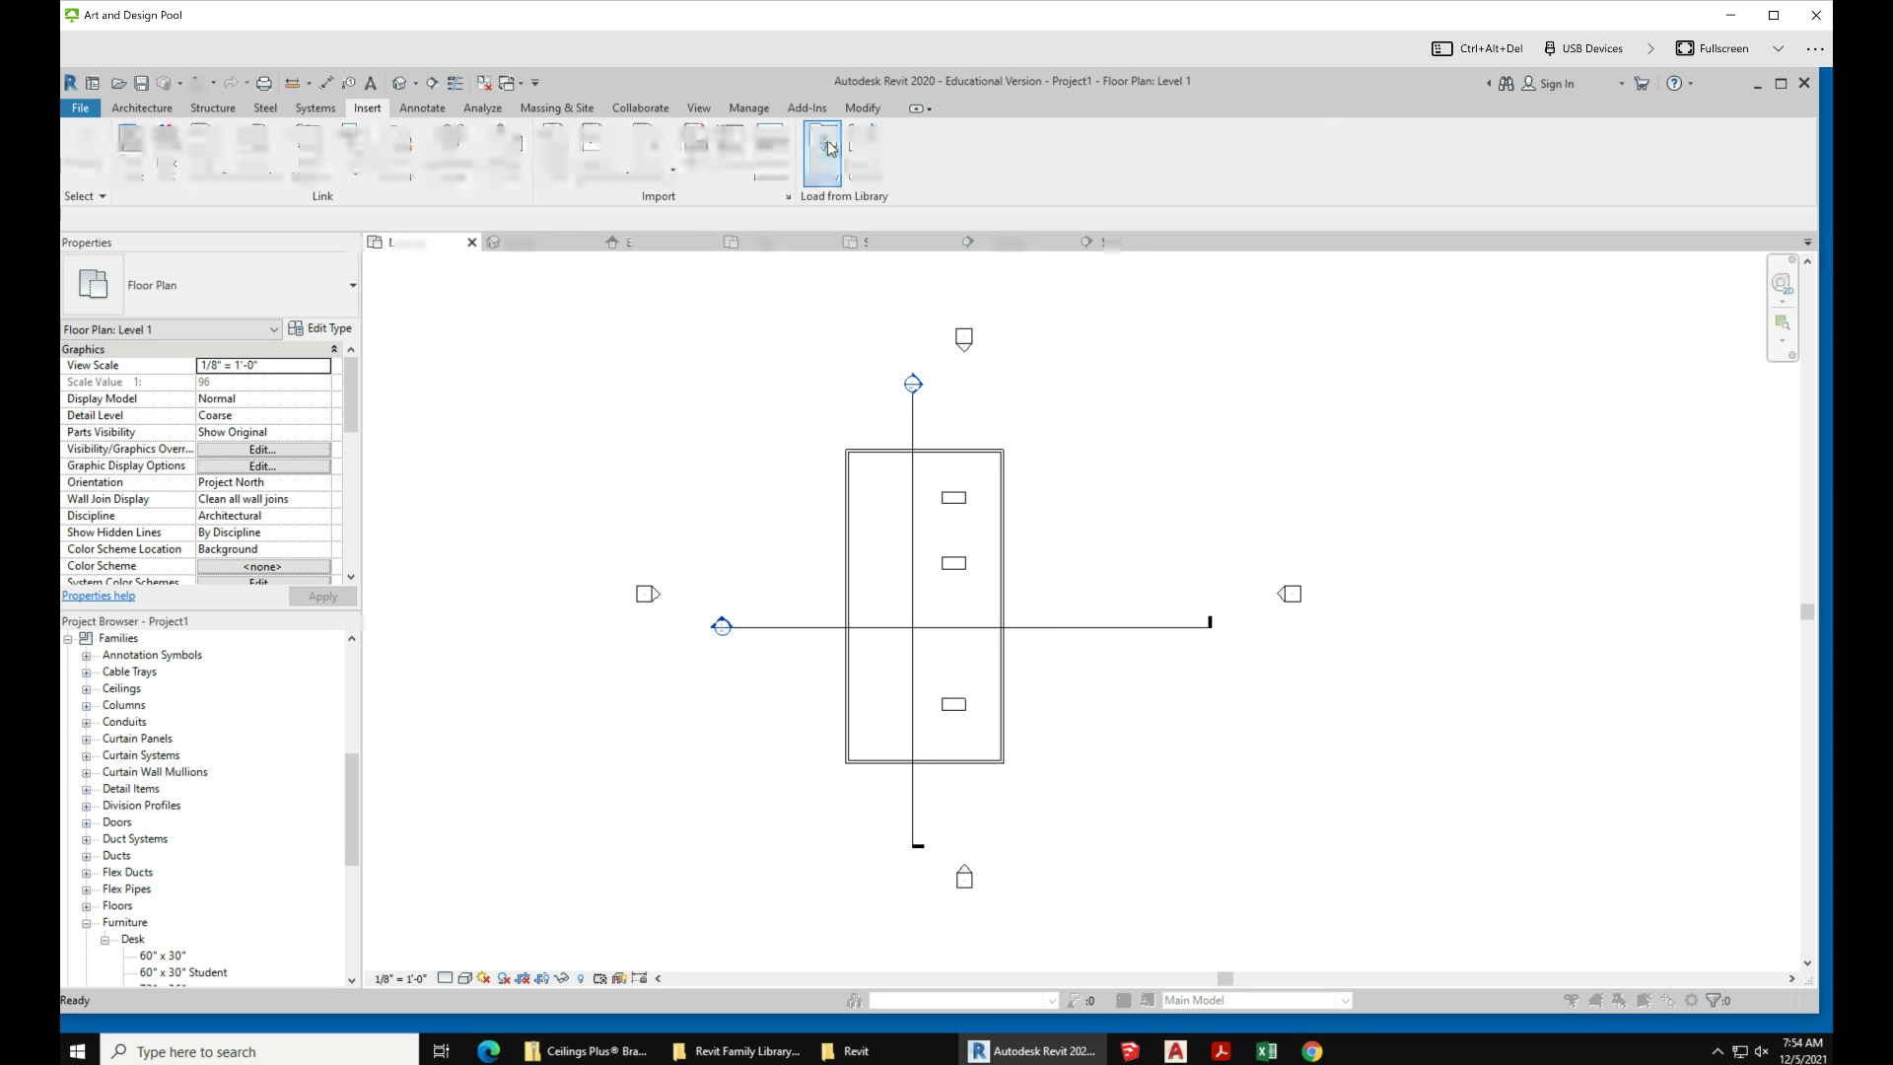
pyautogui.scroll(-3, 1007, 513)
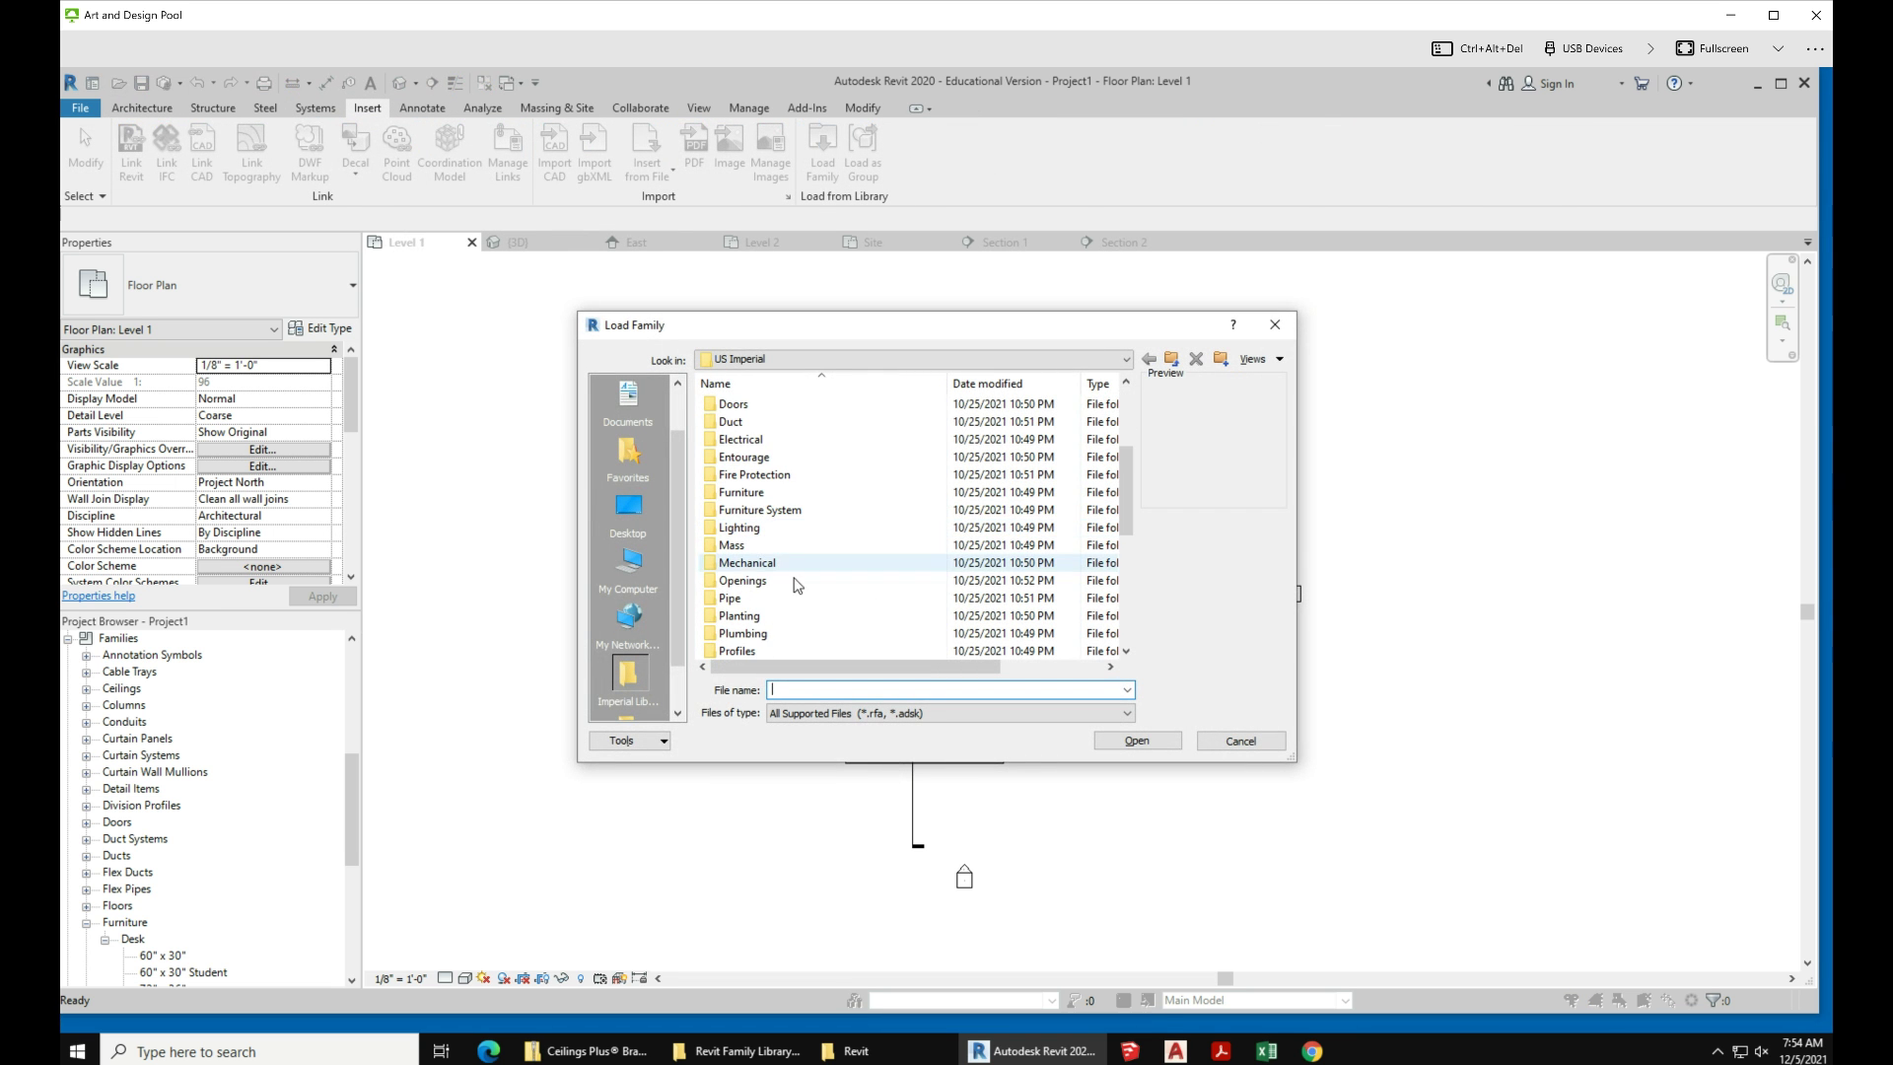
pyautogui.doubleClick(779, 457)
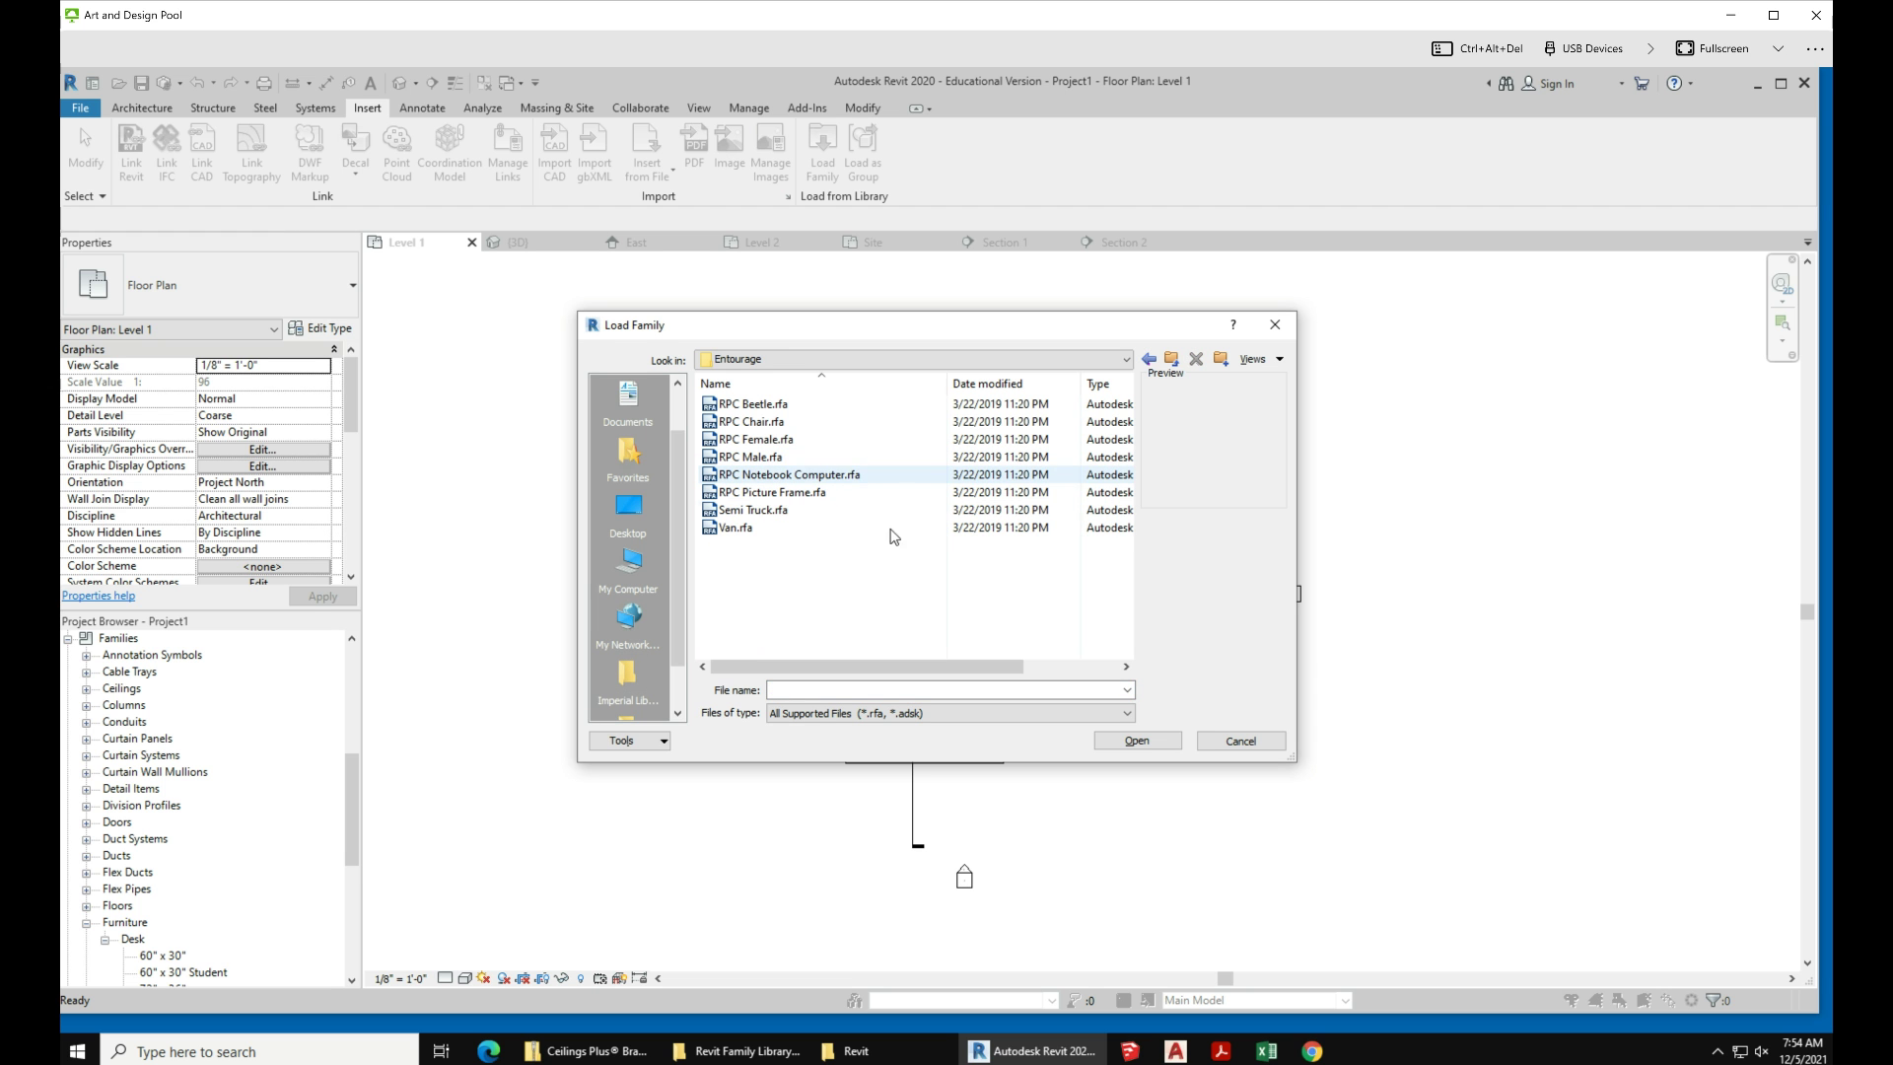
pyautogui.click(784, 440)
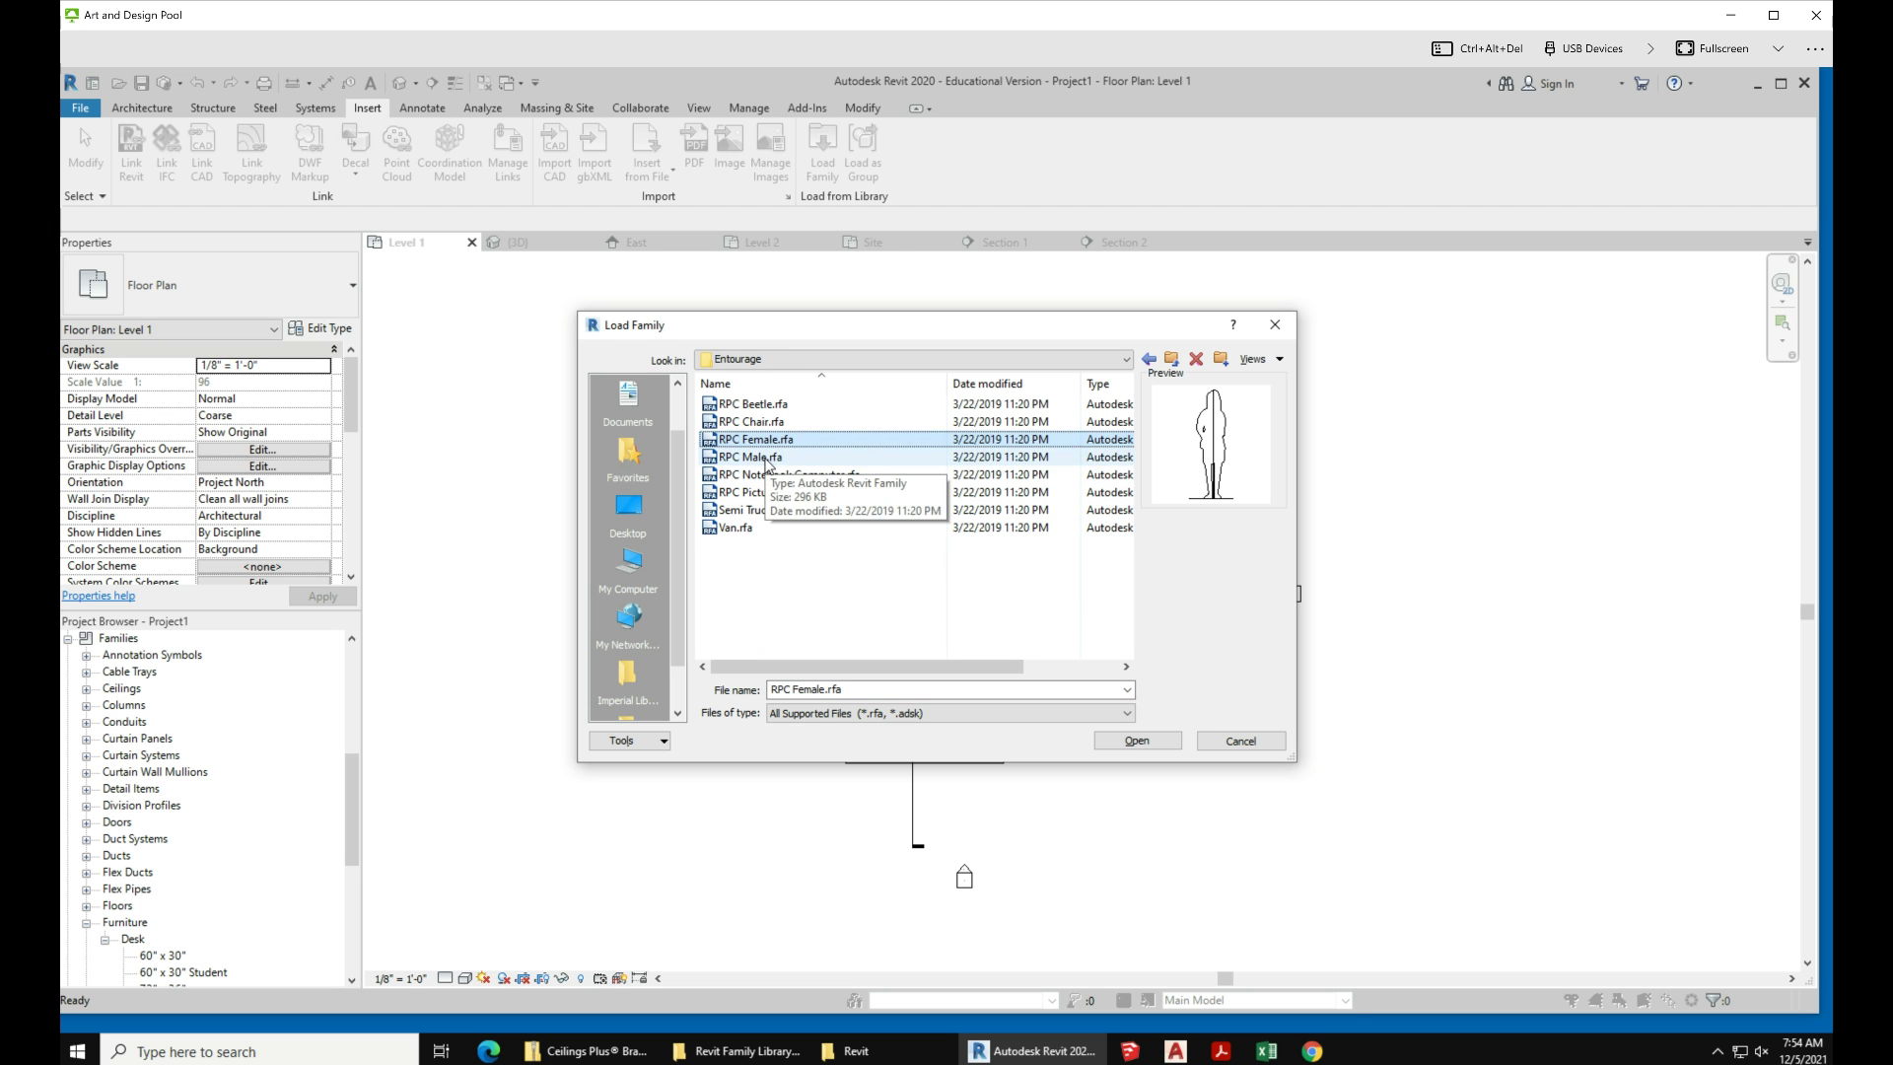
pyautogui.click(779, 456)
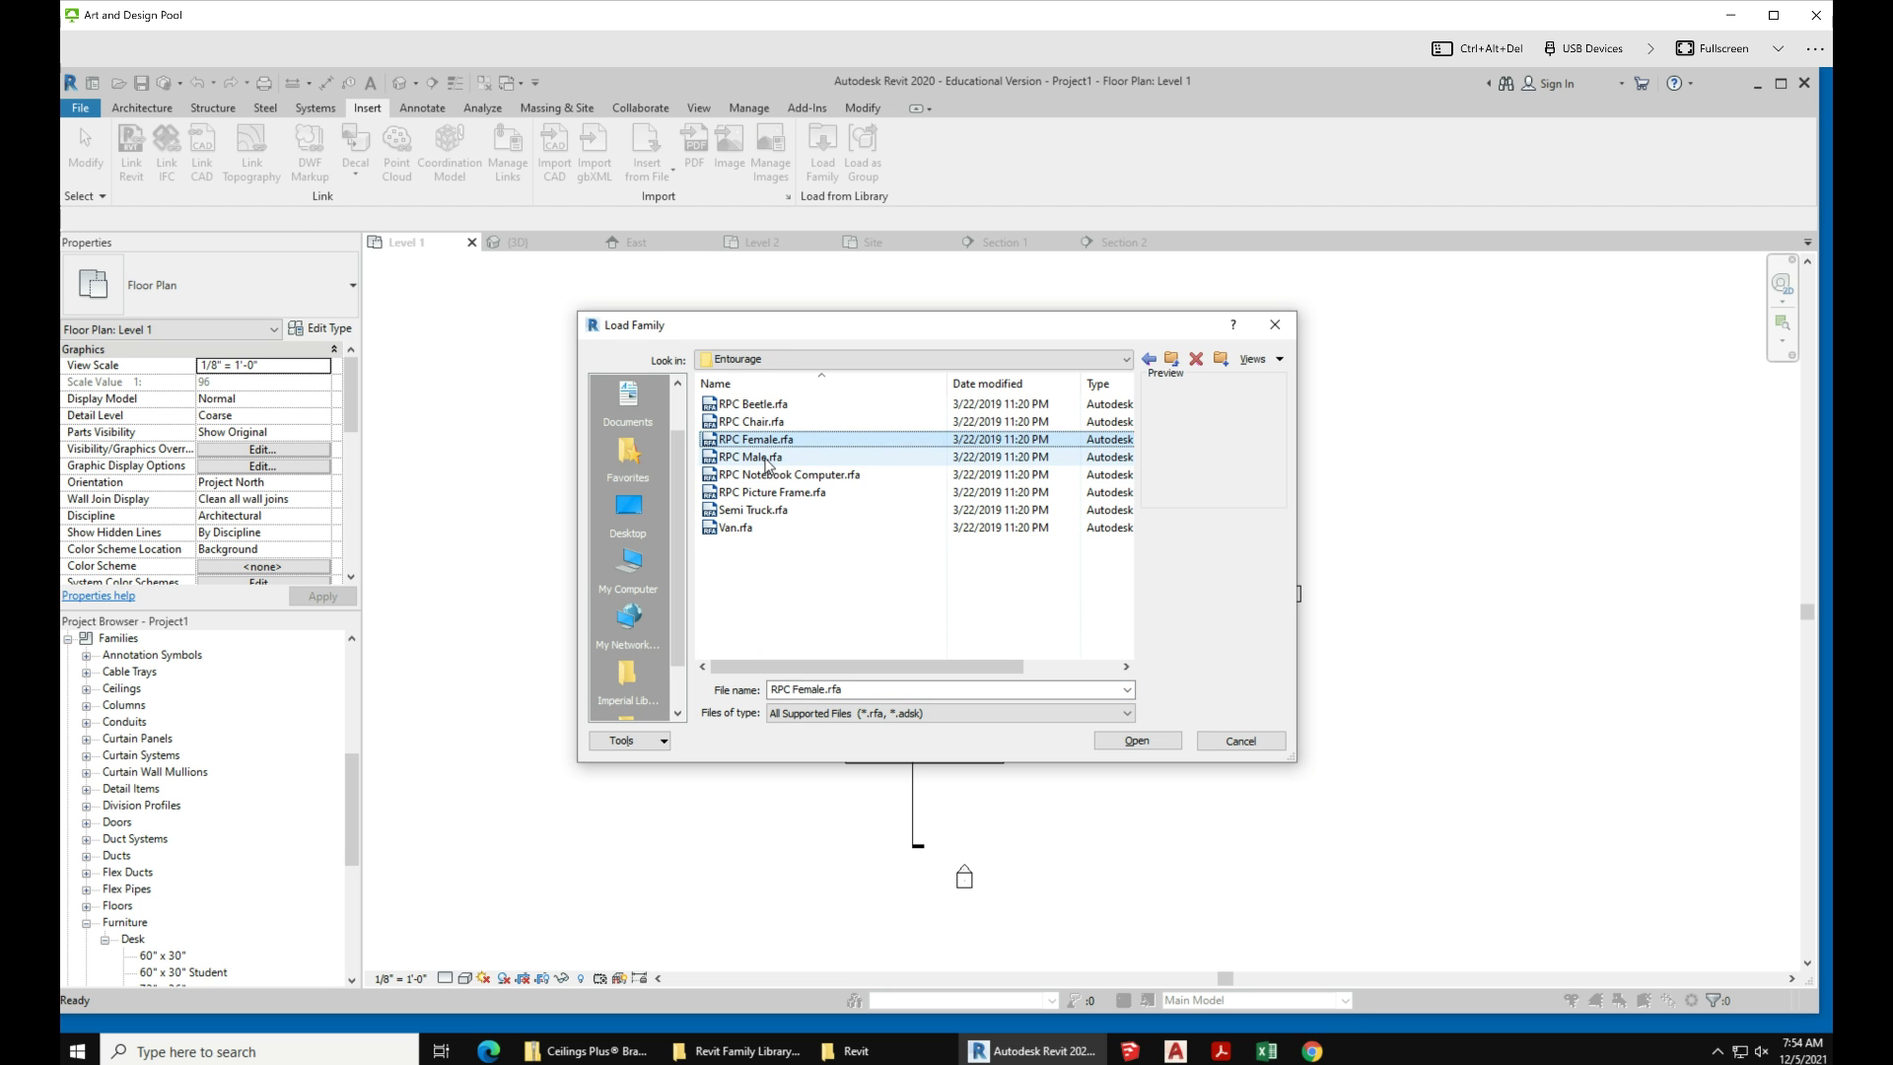
pyautogui.click(1159, 742)
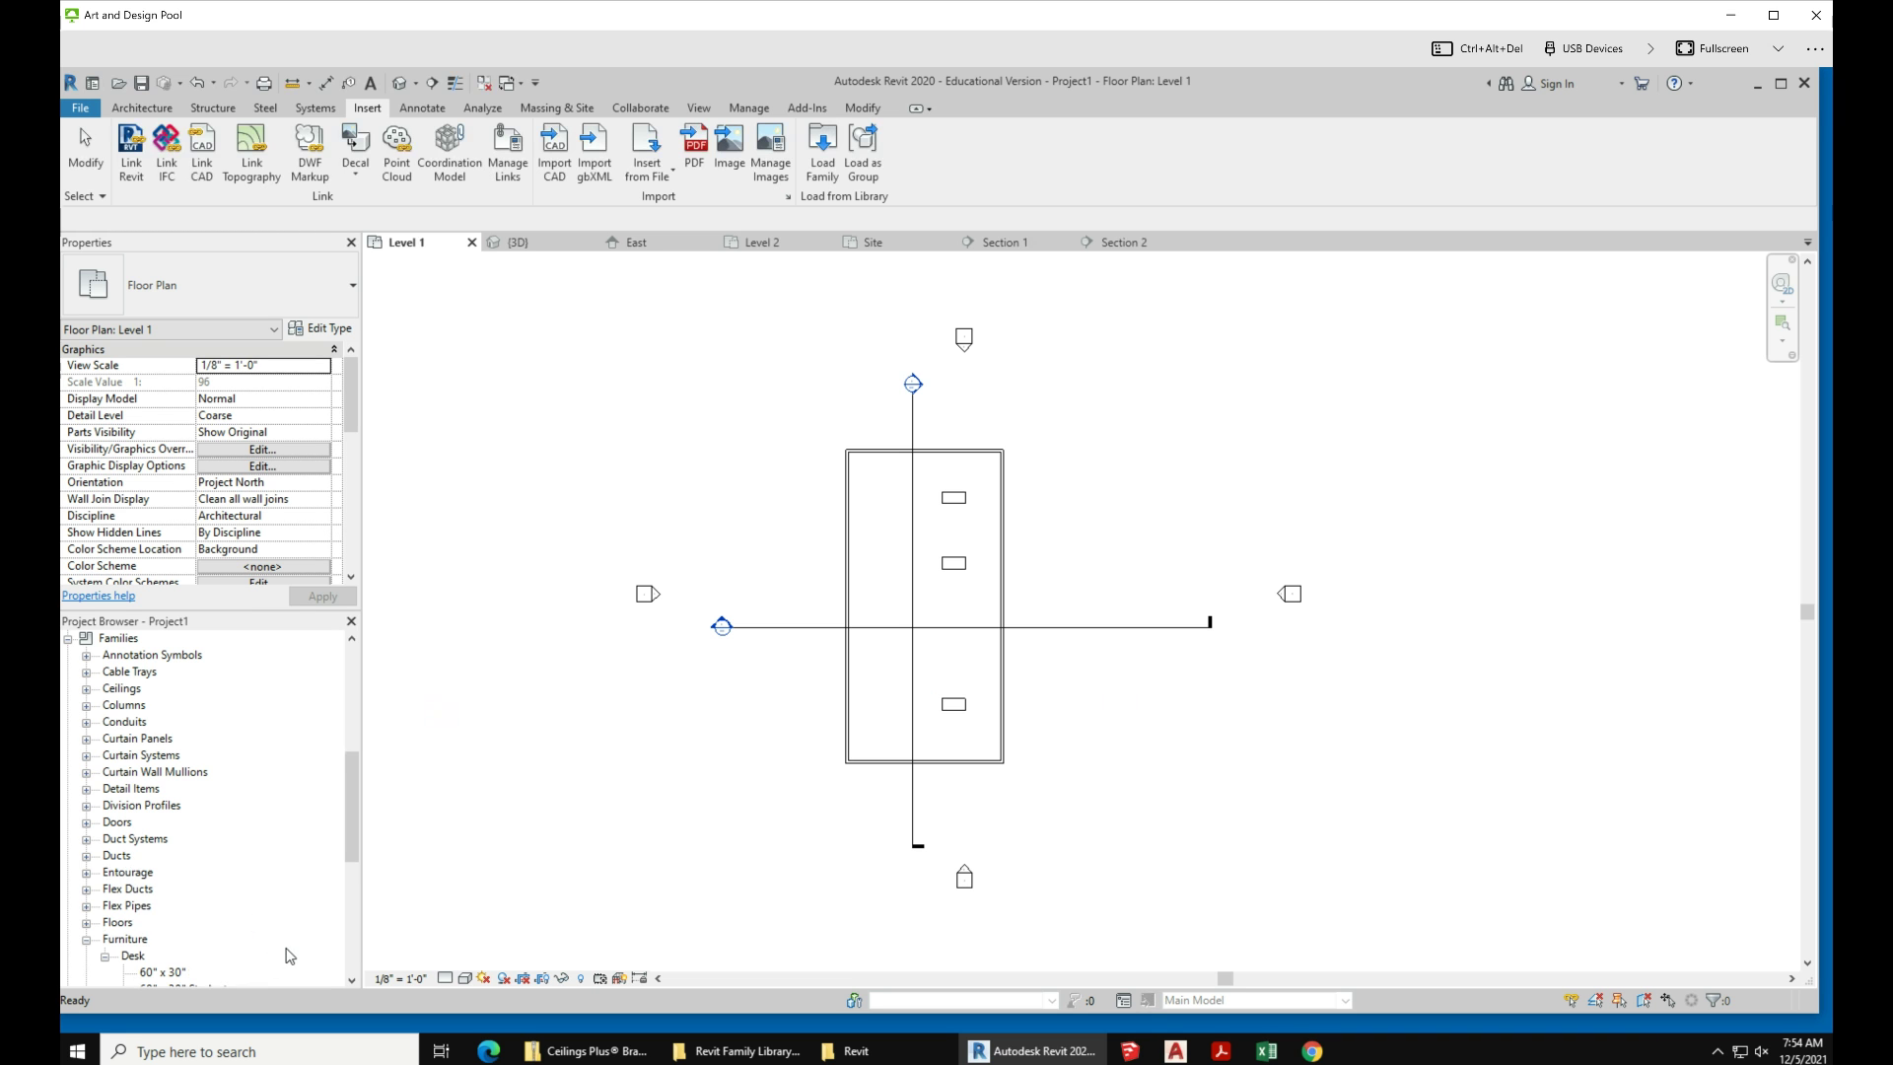
# Step: Place an RPC Female figure of type Lisa between the two northern desks on Level 1, about 22' 6" from the north wall
pyautogui.click(86, 873)
pyautogui.click(104, 888)
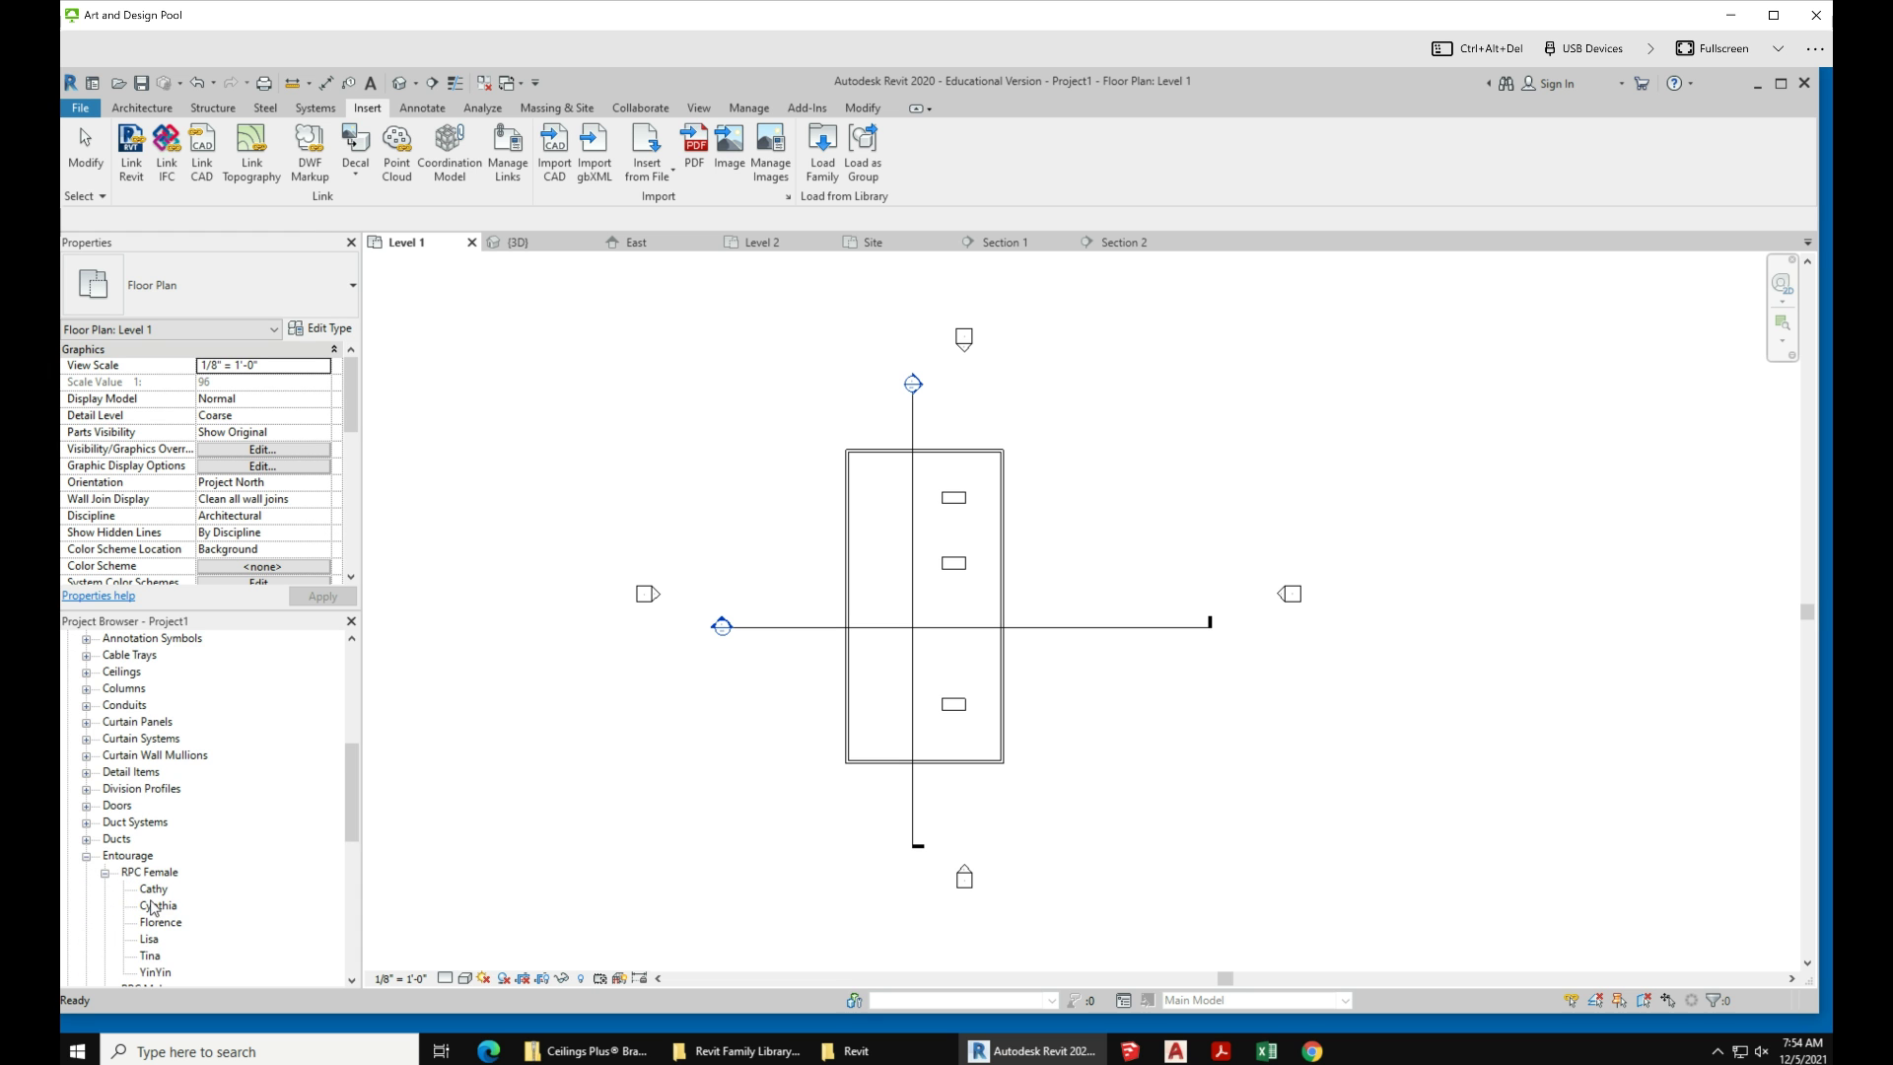
pyautogui.scroll(-2, 278, 810)
pyautogui.click(148, 839)
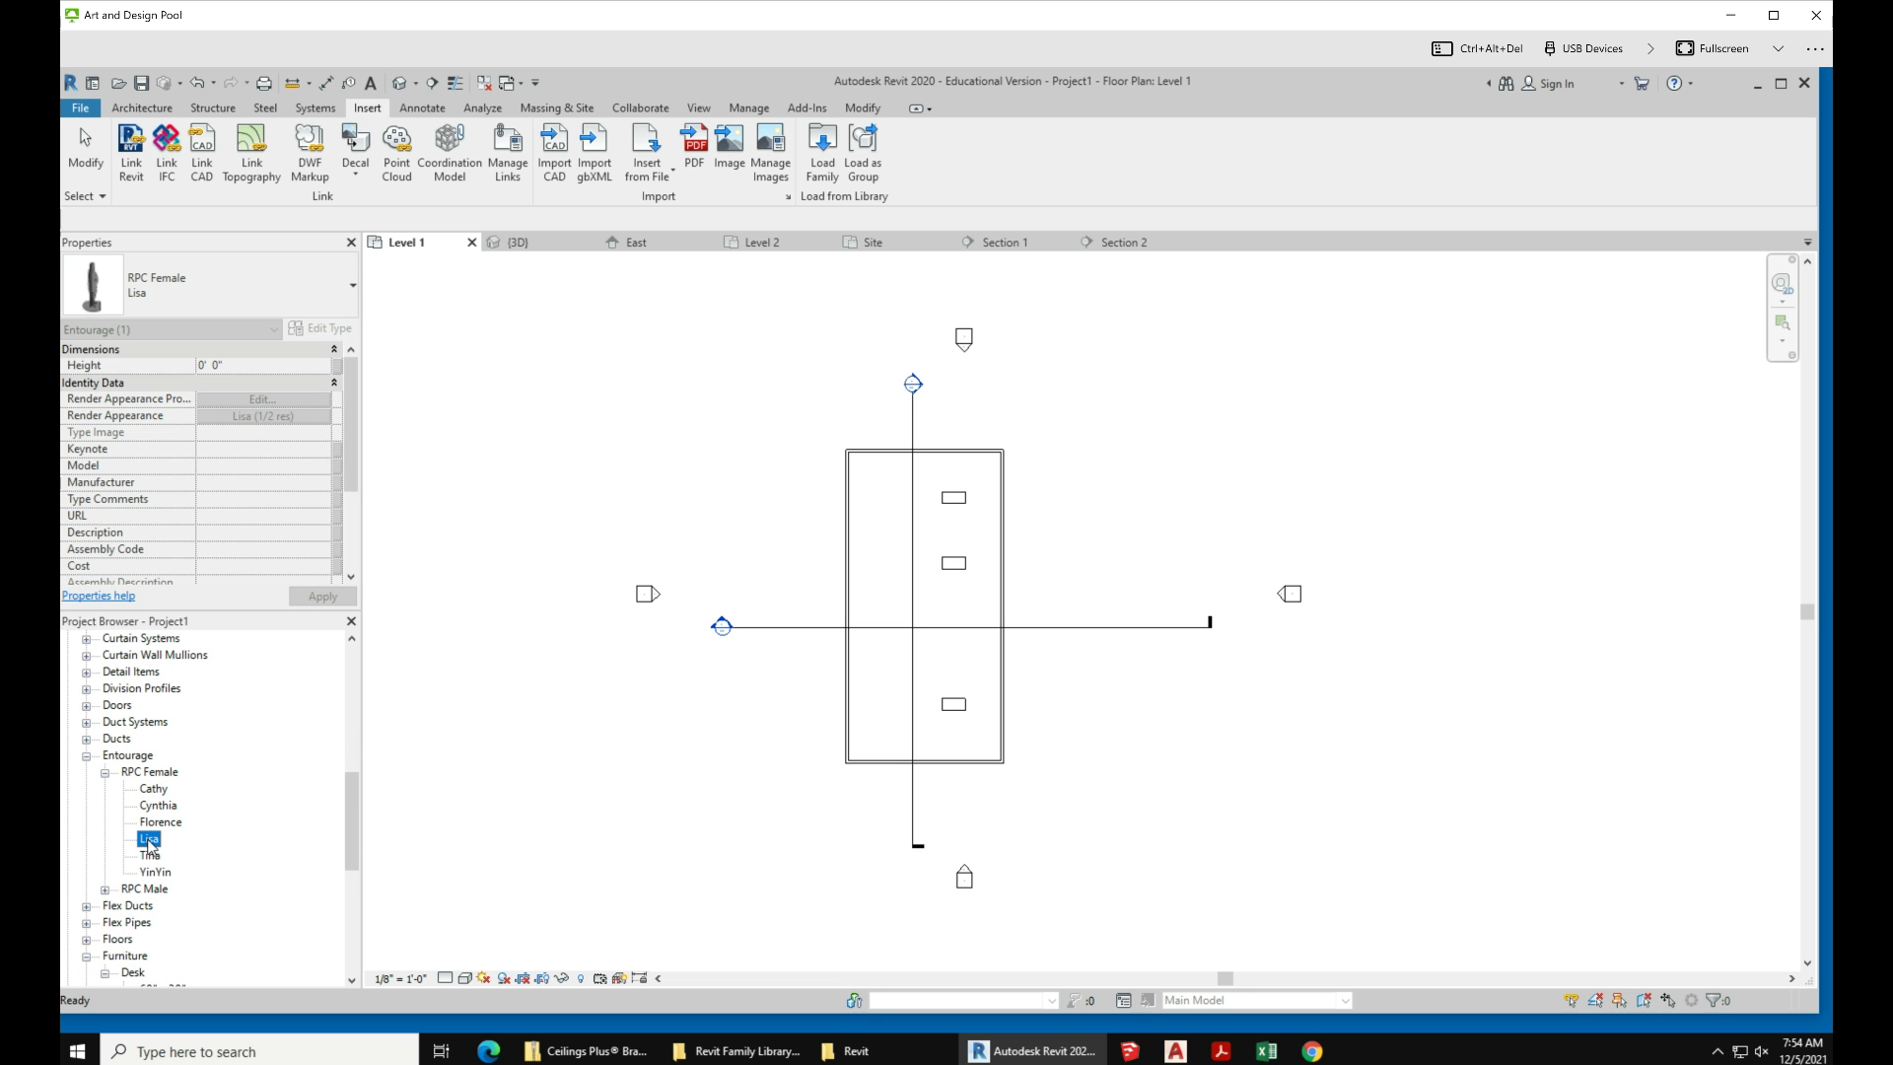
pyautogui.moveTo(147, 839); pyautogui.dragTo(951, 549)
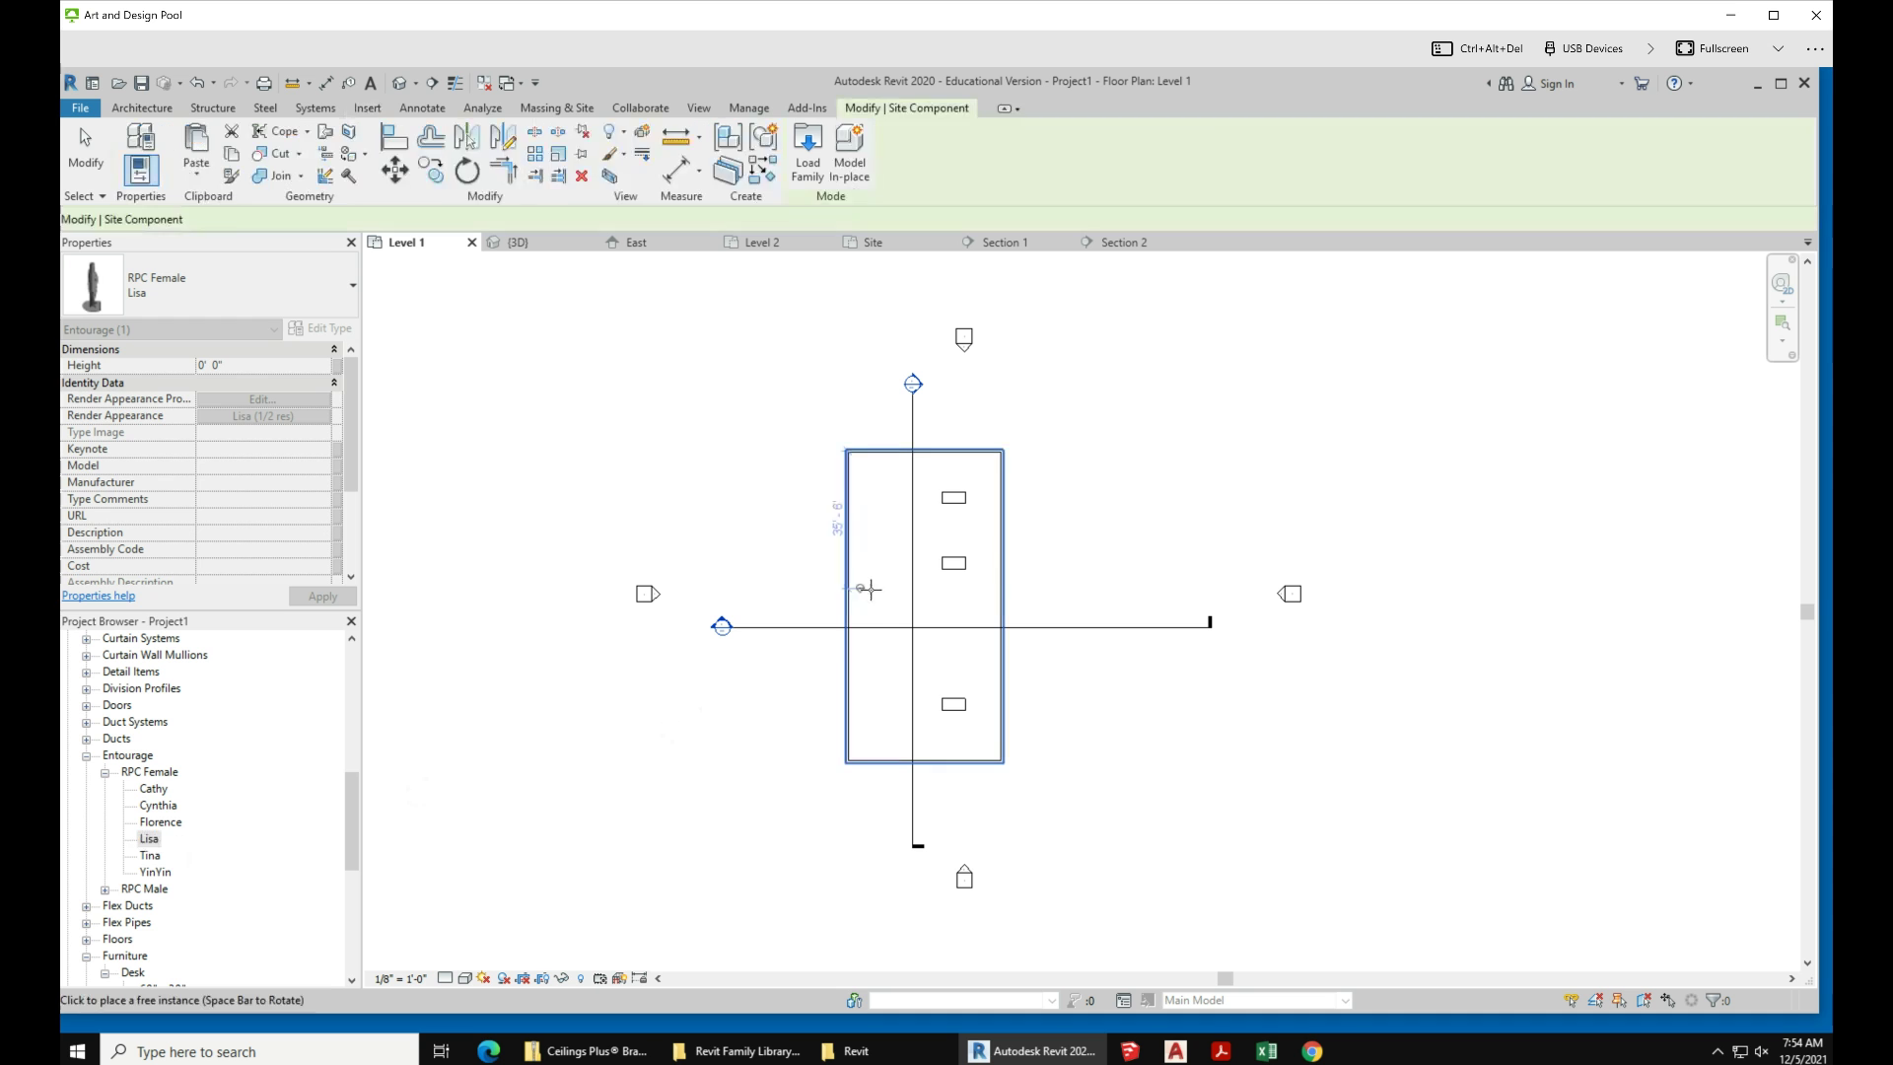
pyautogui.click(960, 537)
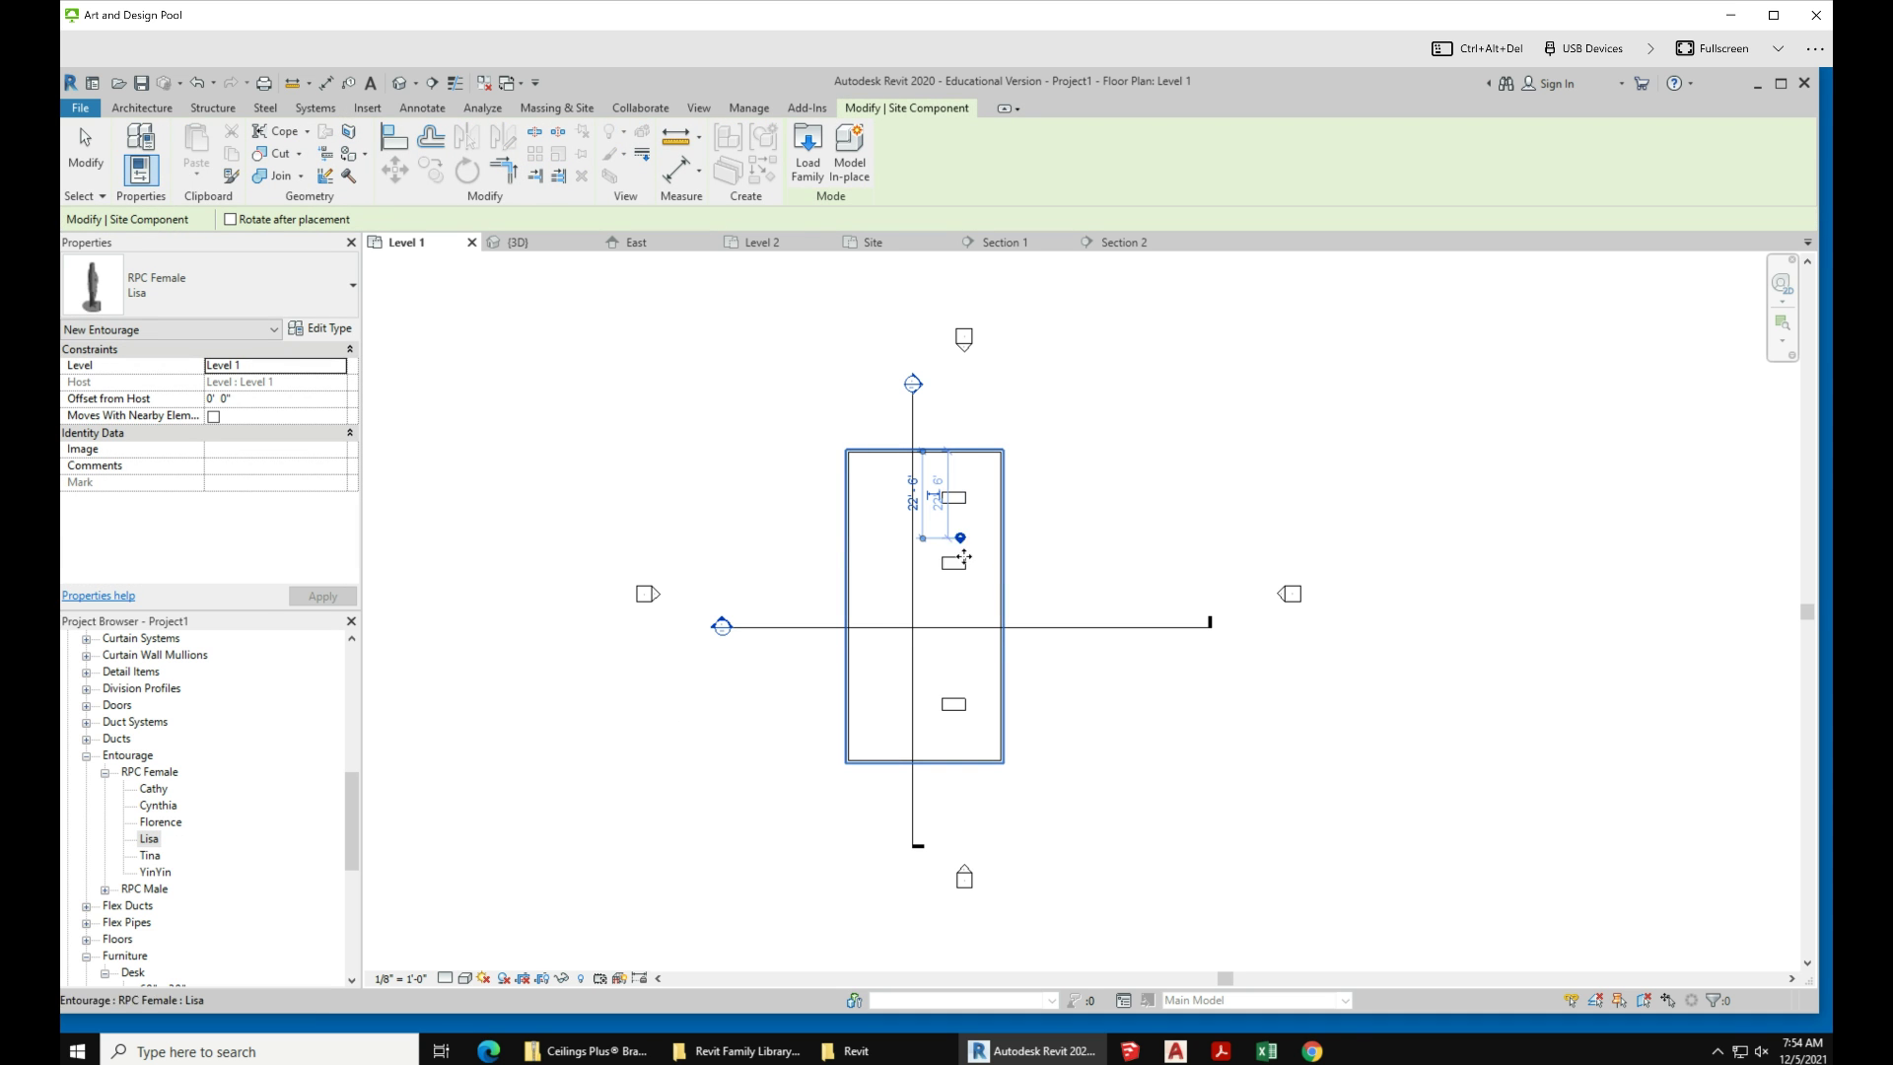
# Step: Place RPC Female figures on Level 1: Tina about 54' from the north wall and YinYin near the northwest corner
pyautogui.click(150, 855)
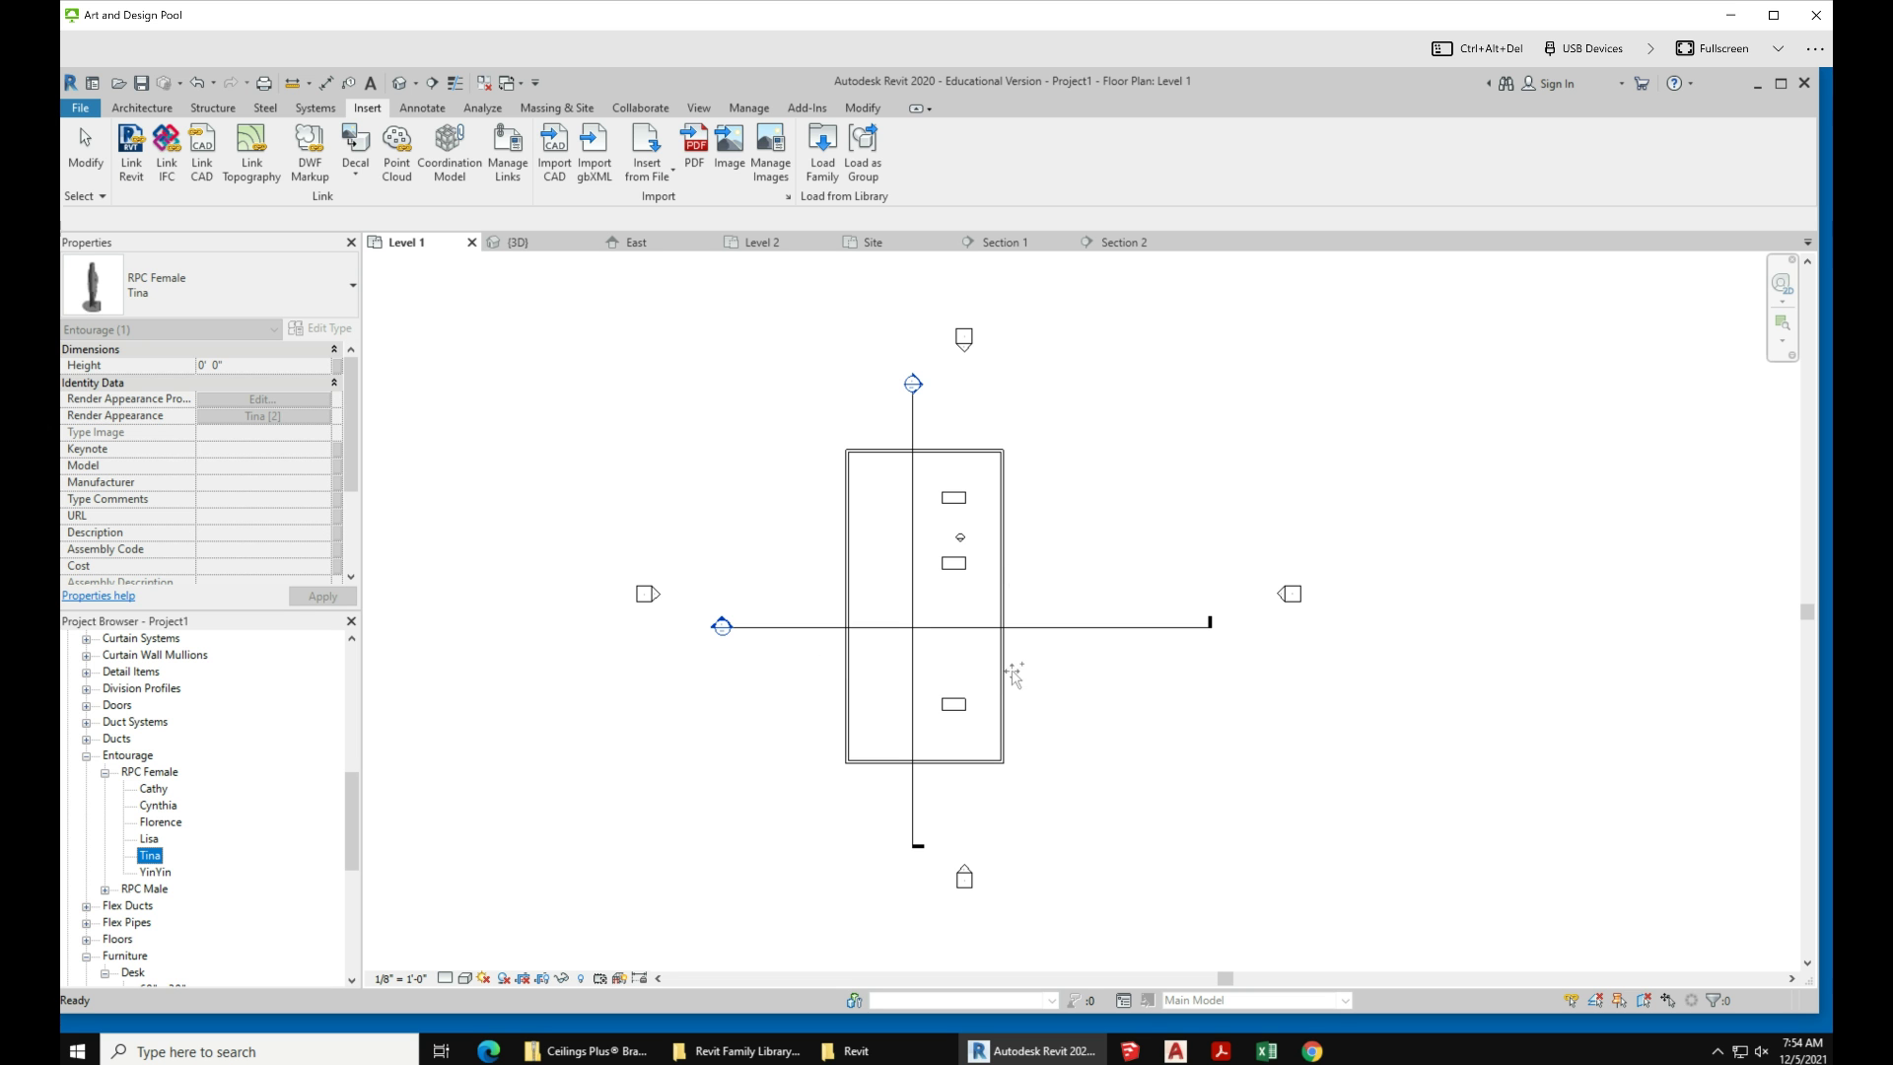
pyautogui.moveTo(1014, 675); pyautogui.dragTo(972, 659)
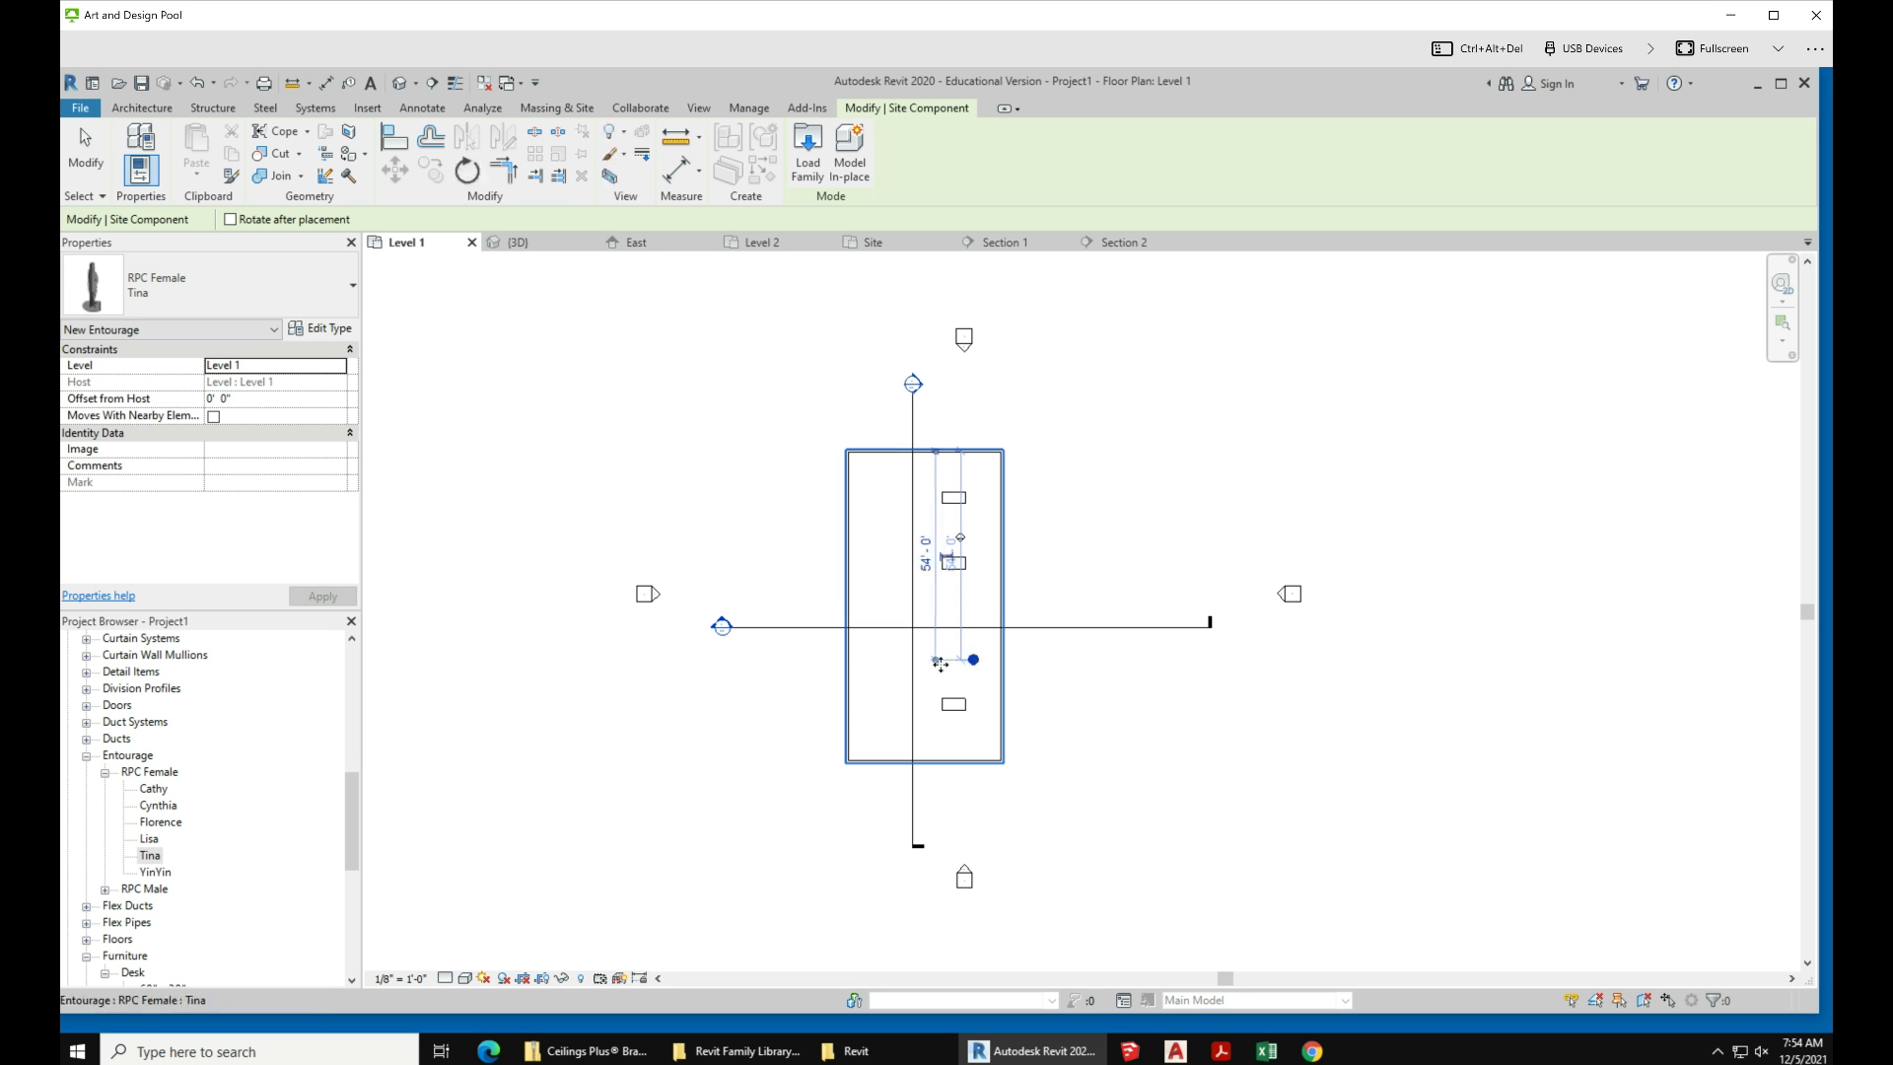
pyautogui.press('Escape')
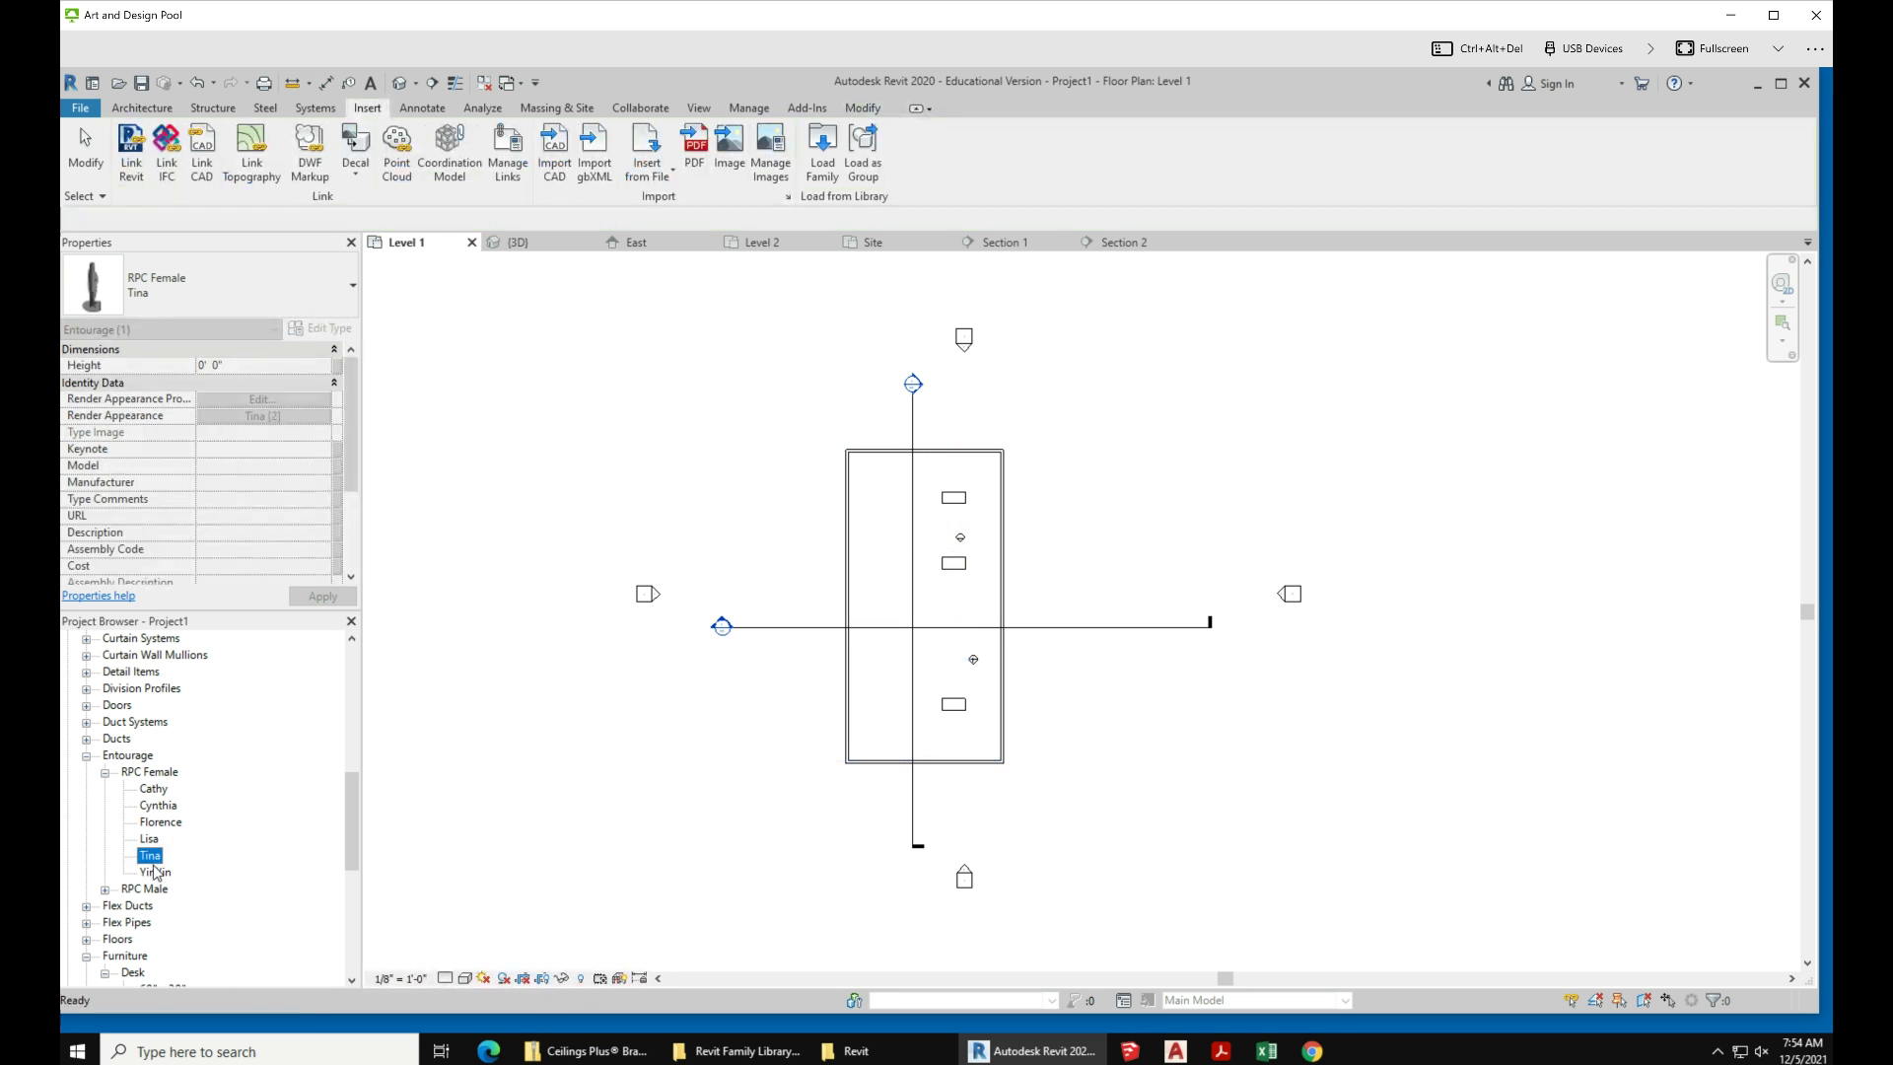
pyautogui.click(155, 871)
pyautogui.moveTo(774, 680); pyautogui.dragTo(867, 464)
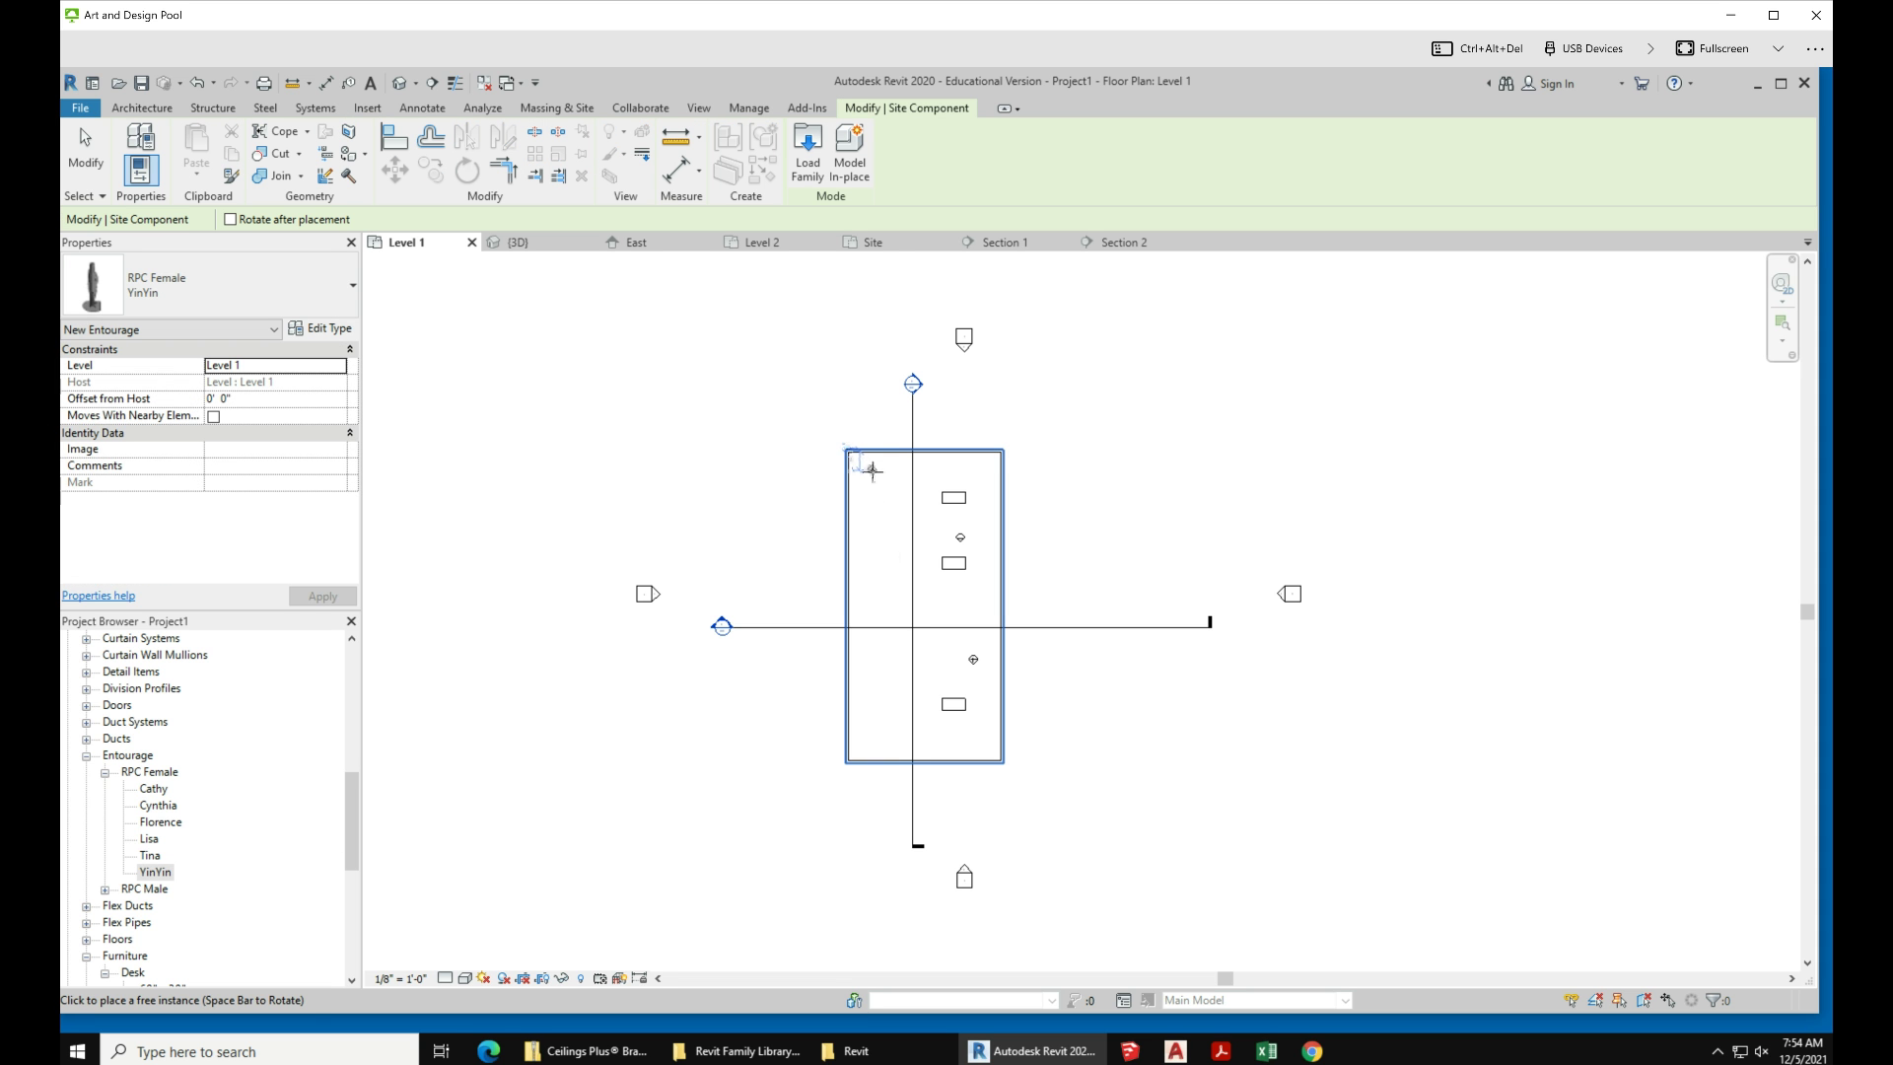
# Step: Open the Level 2 floor plan and place two RPC Male figures of type Alex near the north wall, west of the northernmost desk
pyautogui.moveTo(351, 829); pyautogui.dragTo(351, 646)
pyautogui.click(138, 688)
pyautogui.doubleClick(138, 688)
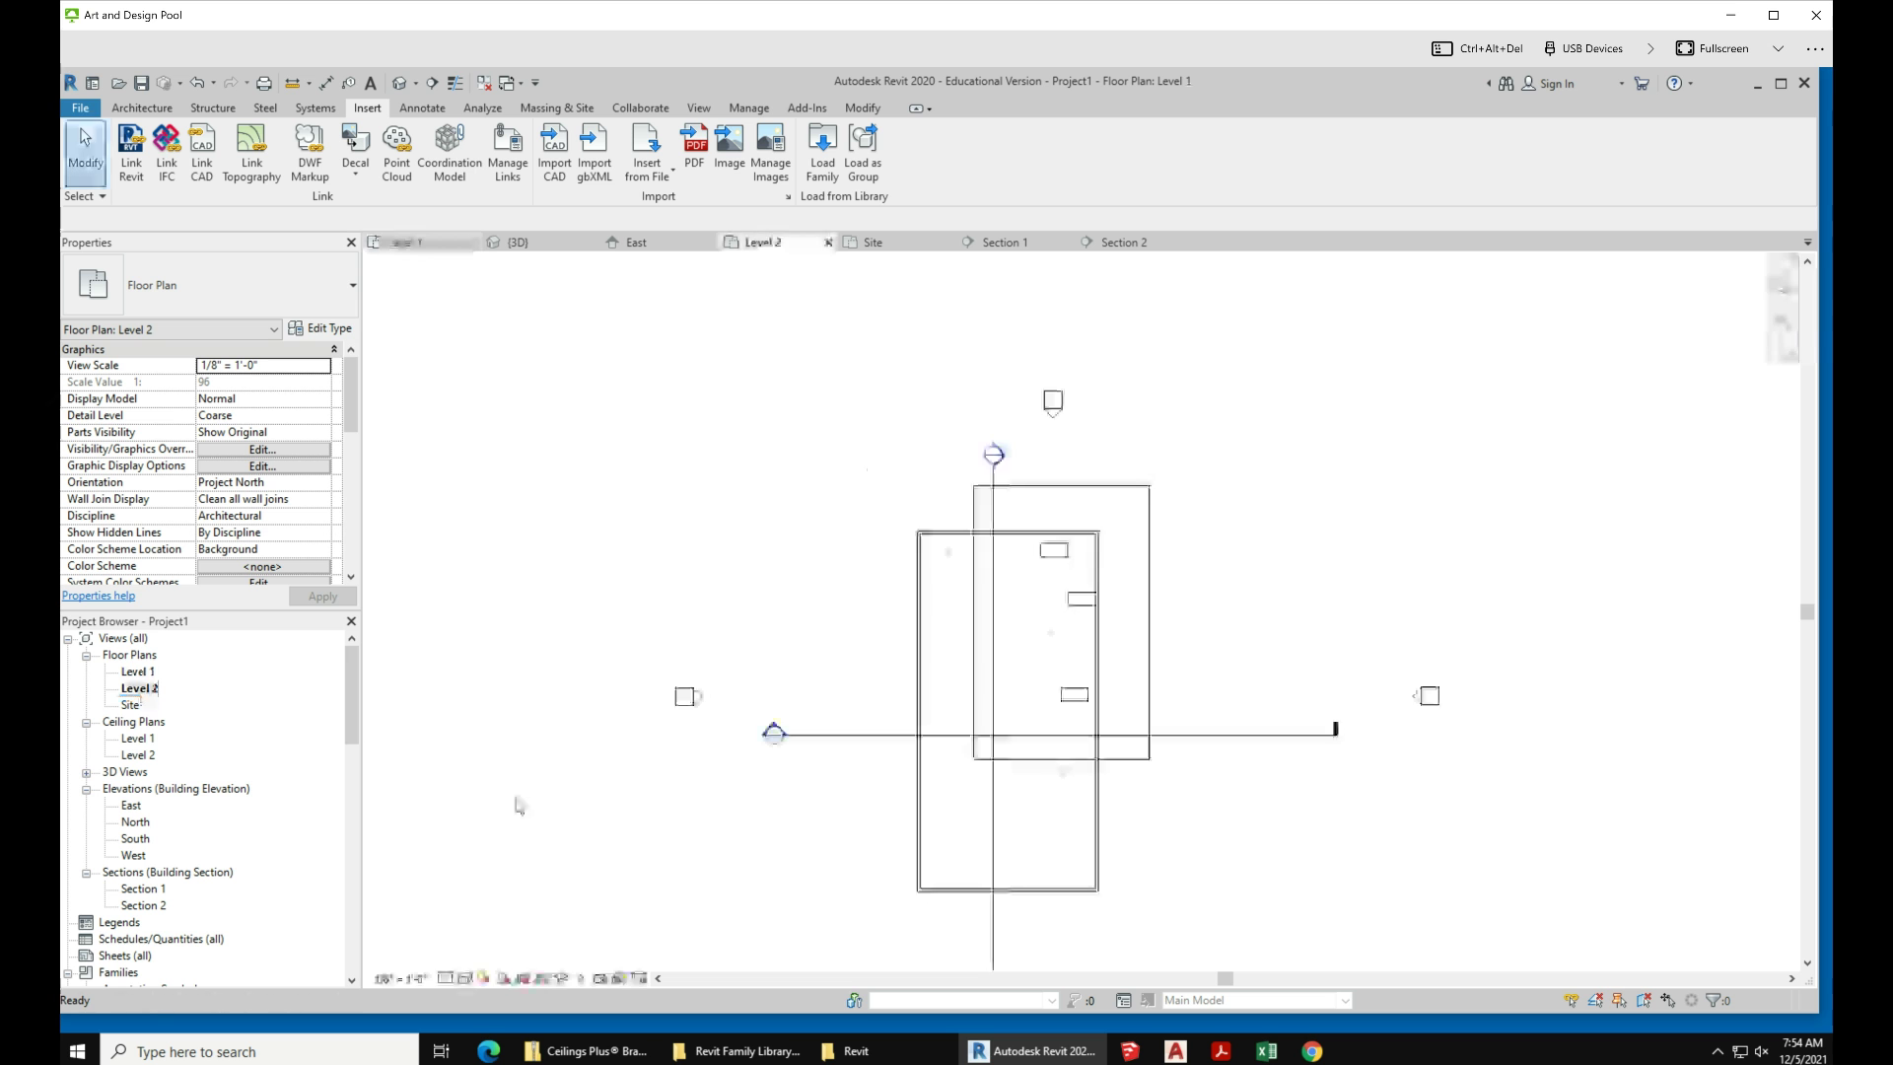
pyautogui.scroll(-6, 225, 814)
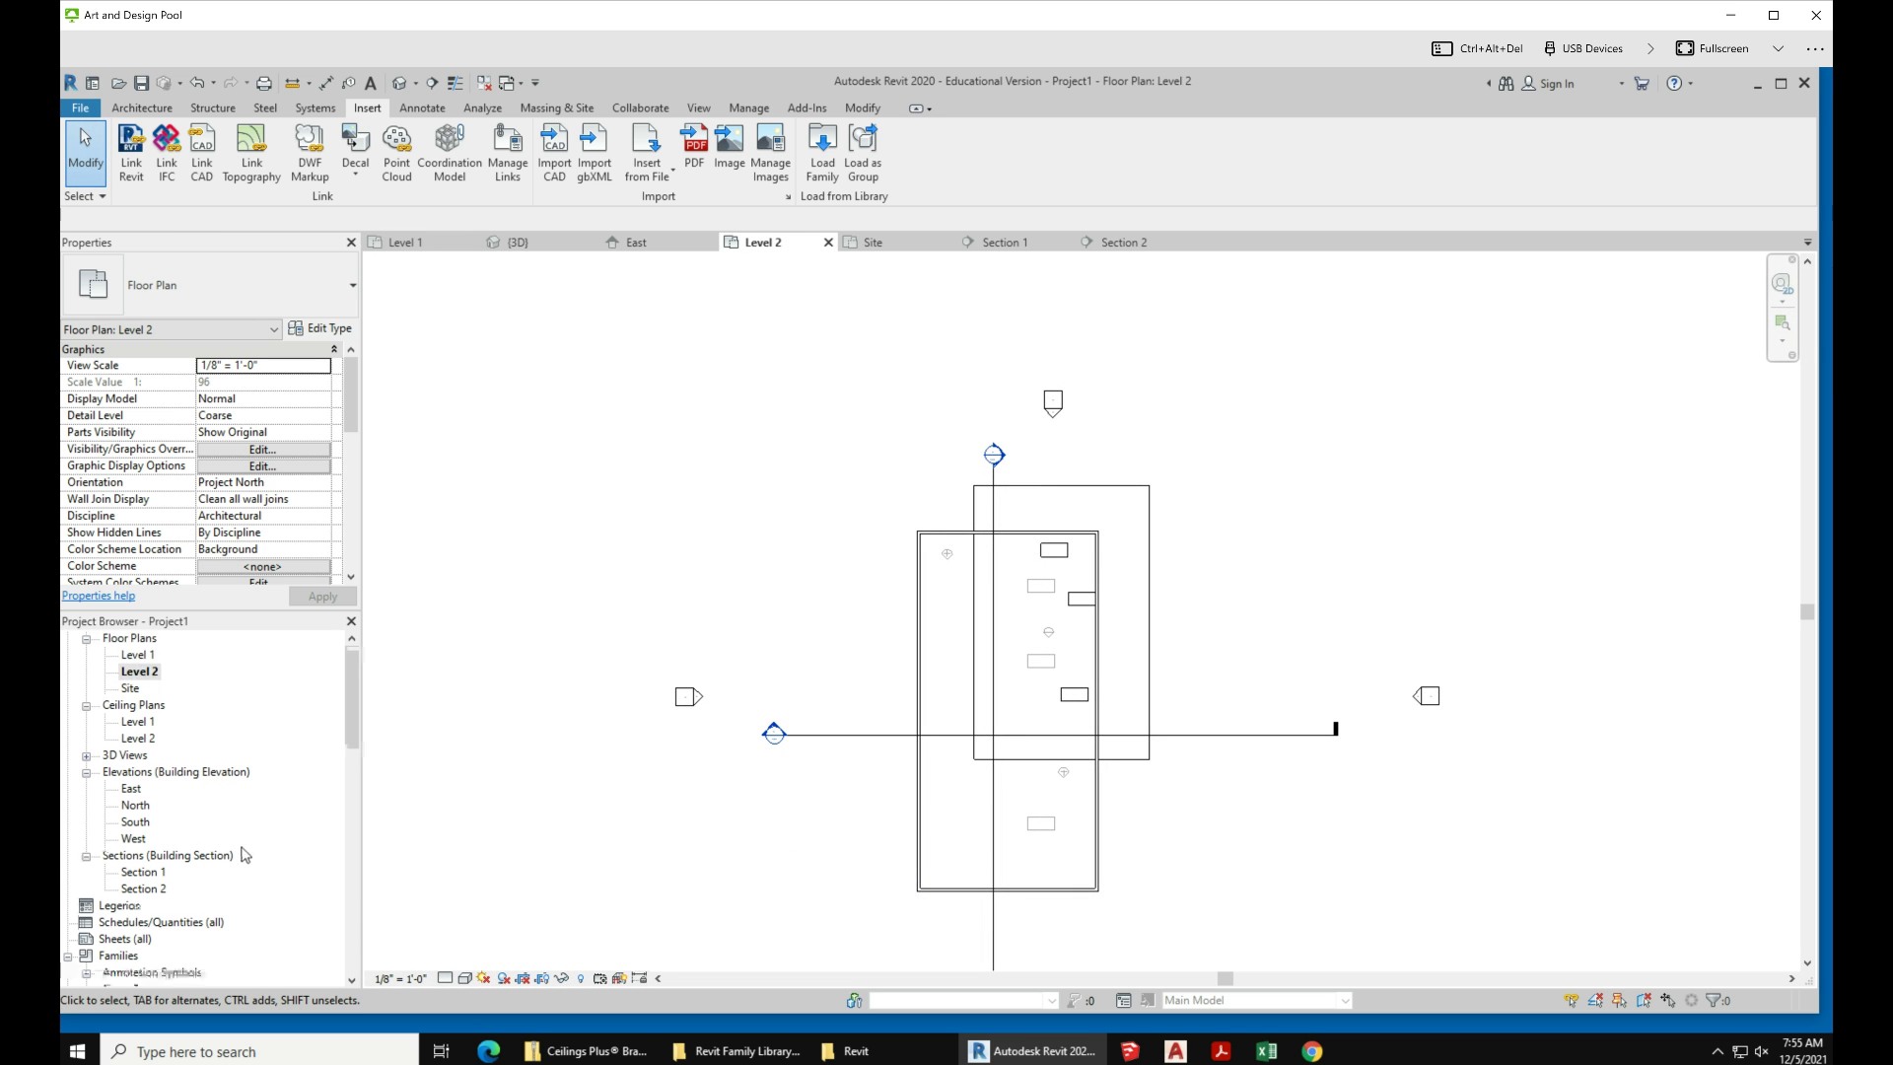
pyautogui.scroll(-2, 238, 875)
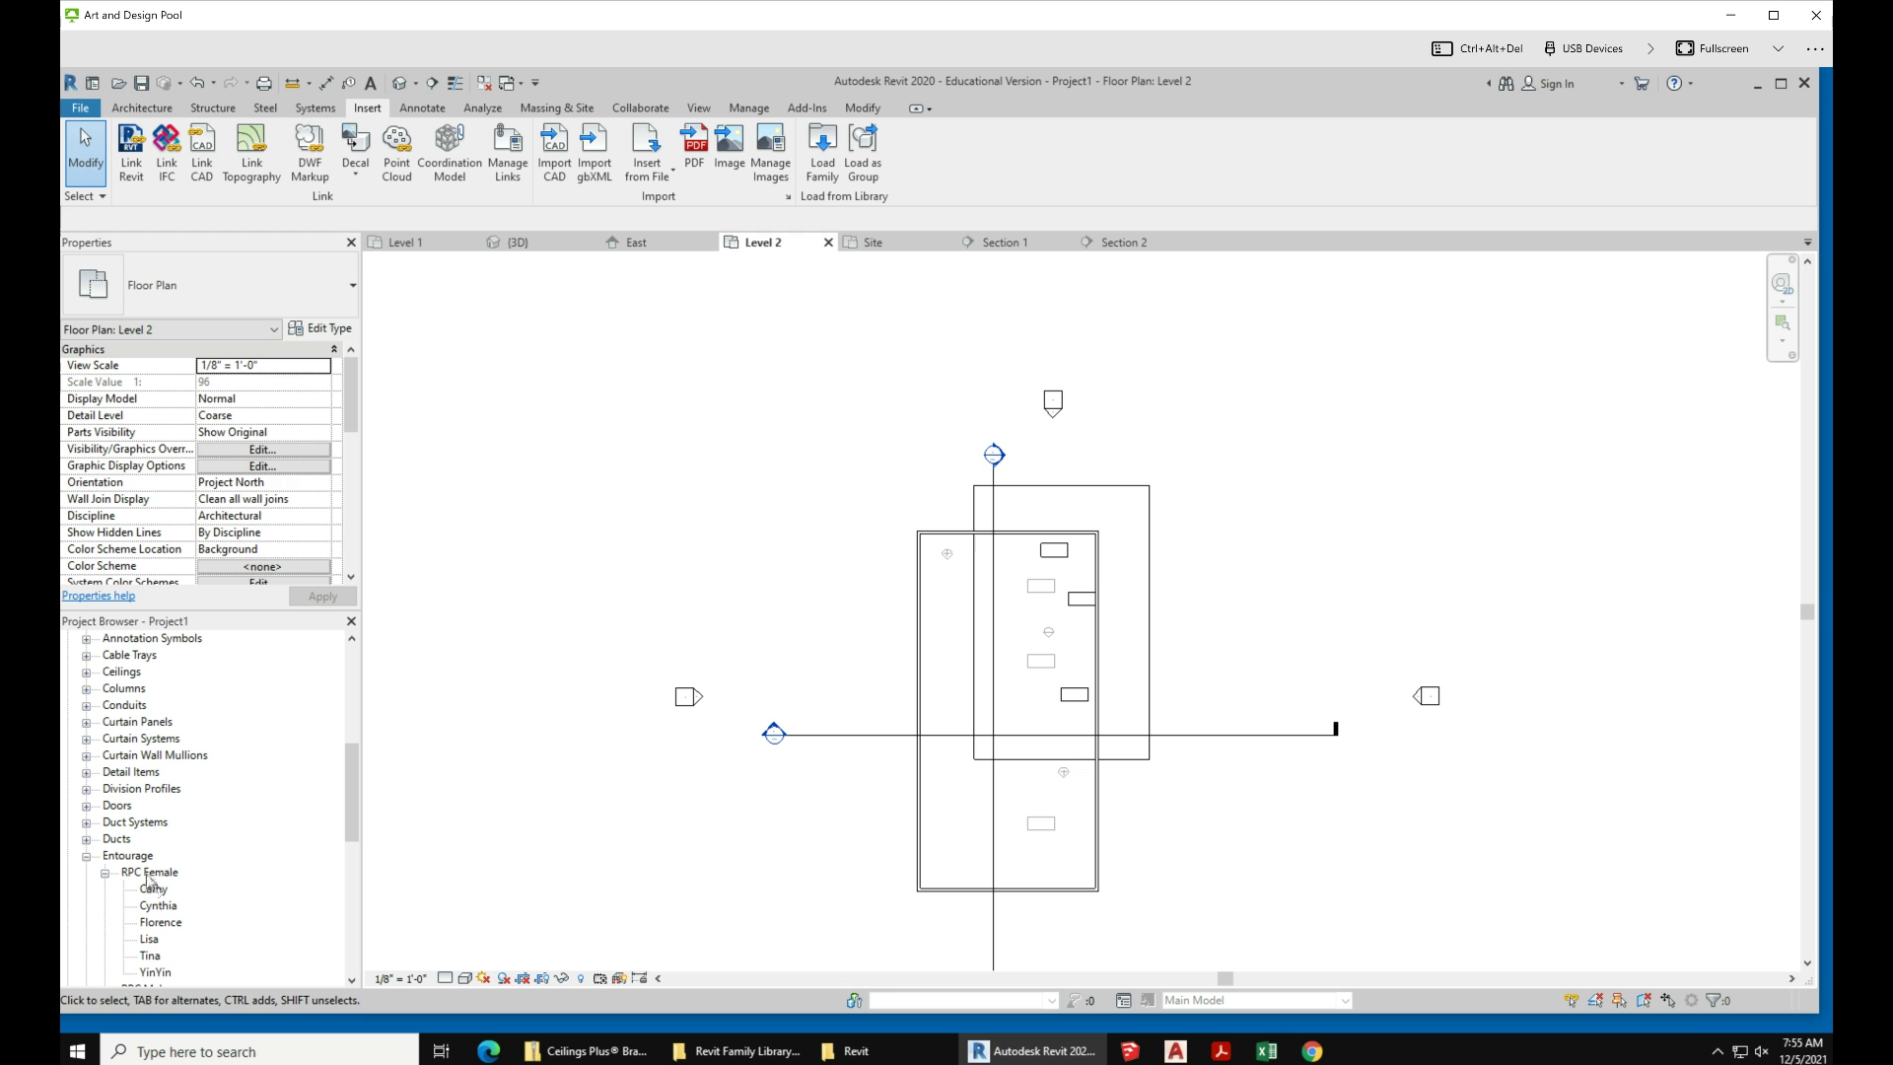
pyautogui.click(149, 872)
pyautogui.click(105, 873)
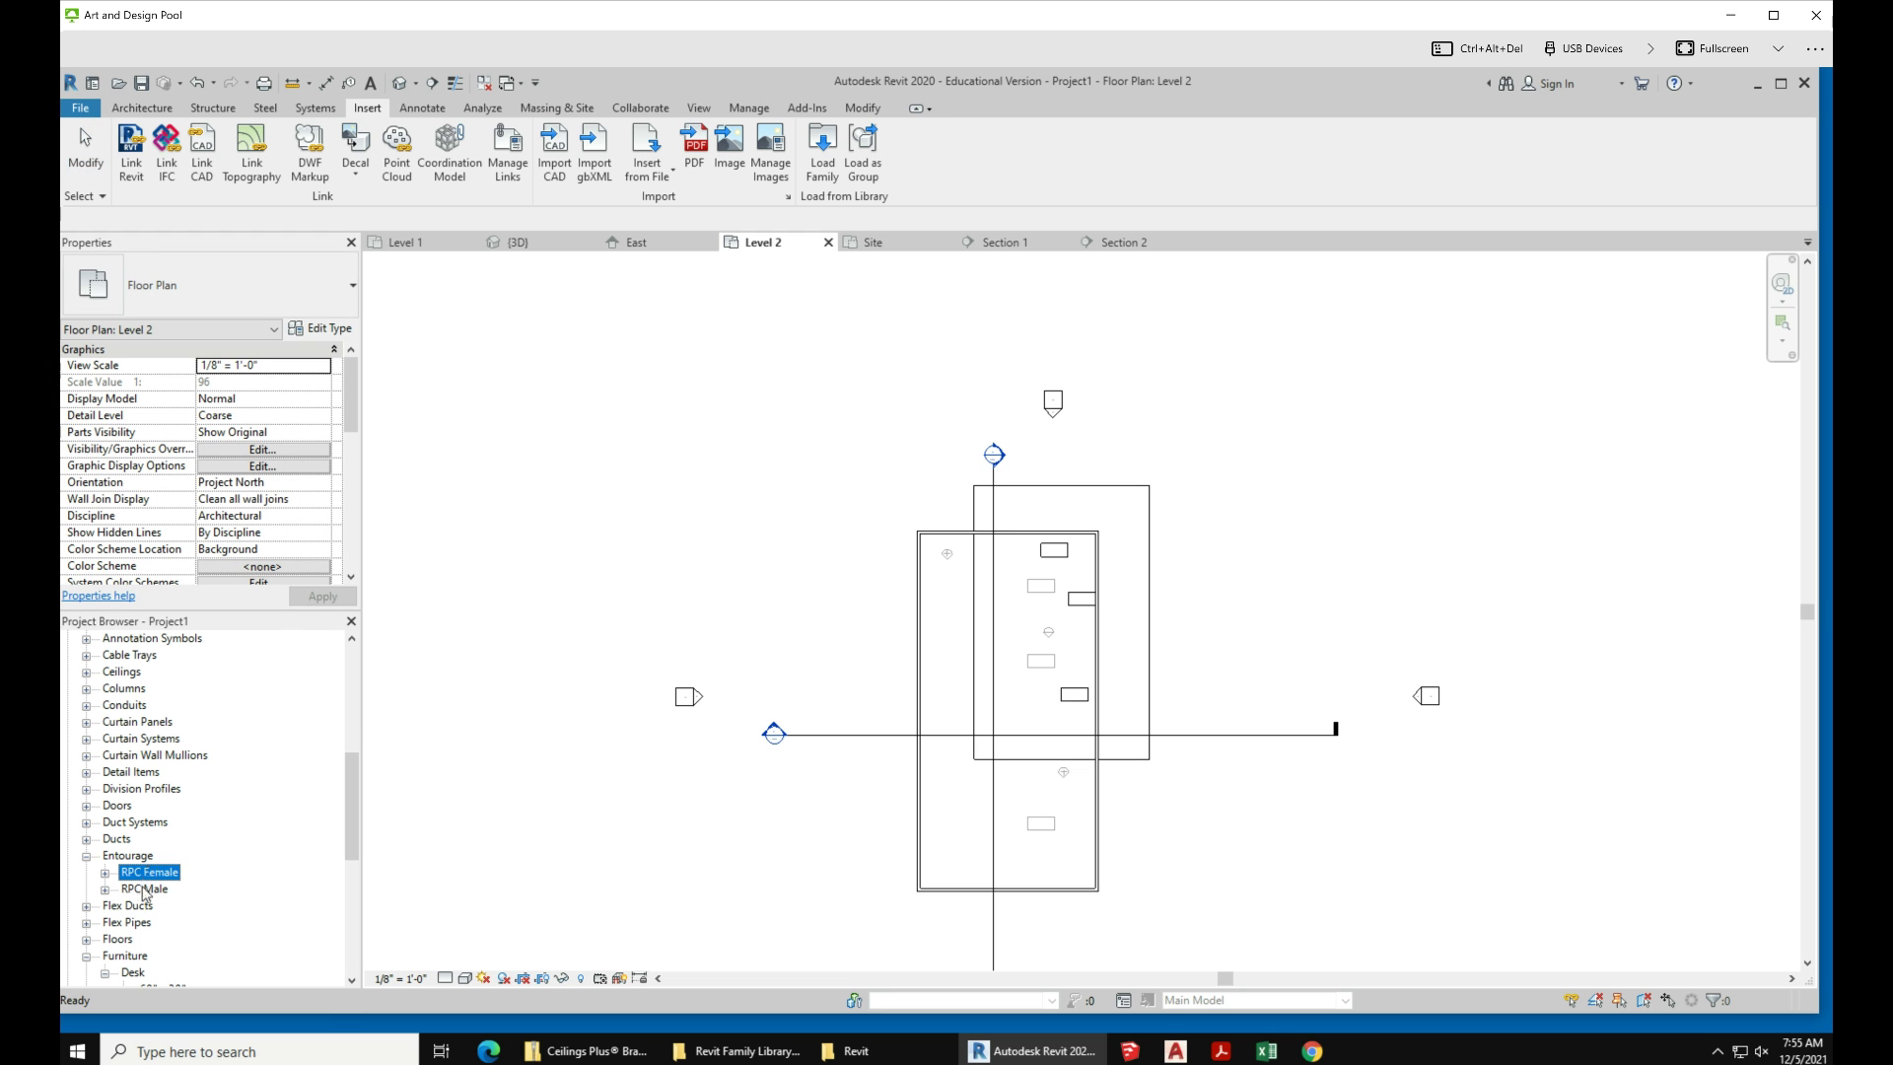
pyautogui.click(144, 889)
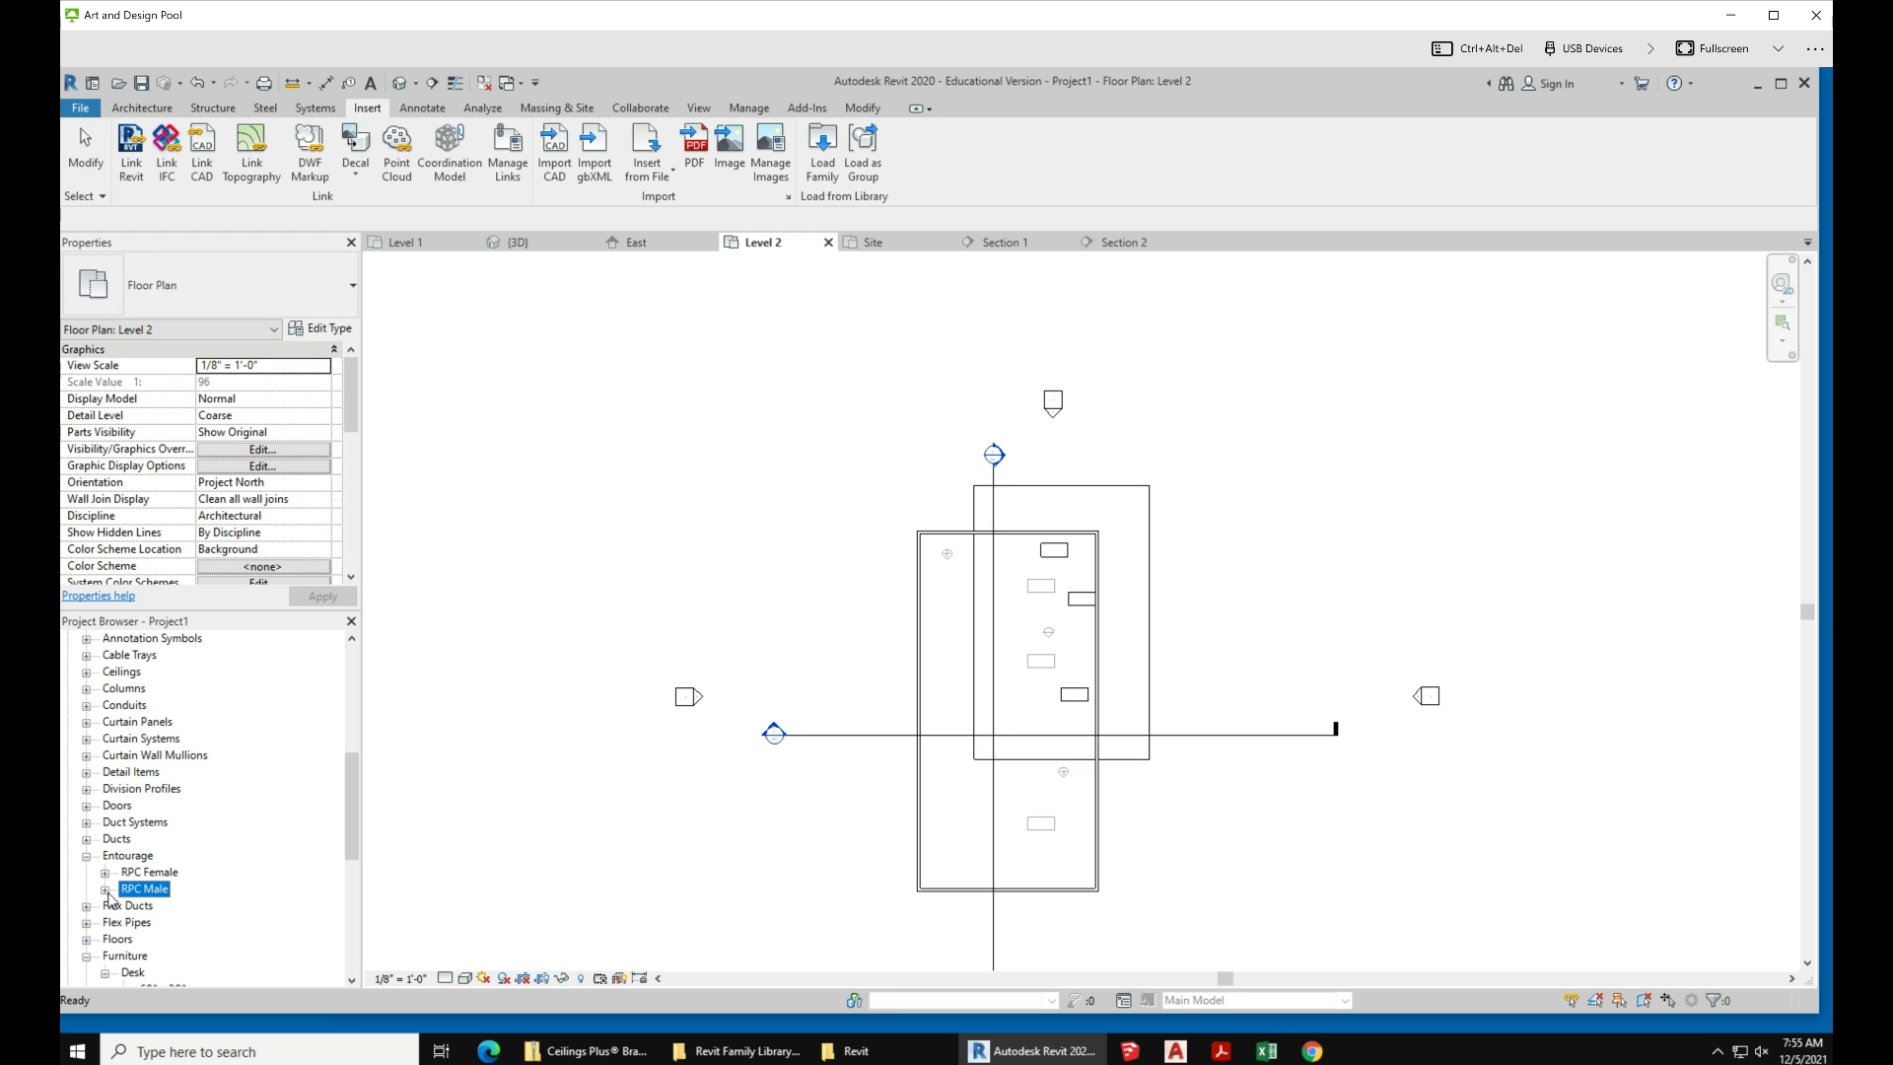
pyautogui.click(104, 889)
pyautogui.click(150, 905)
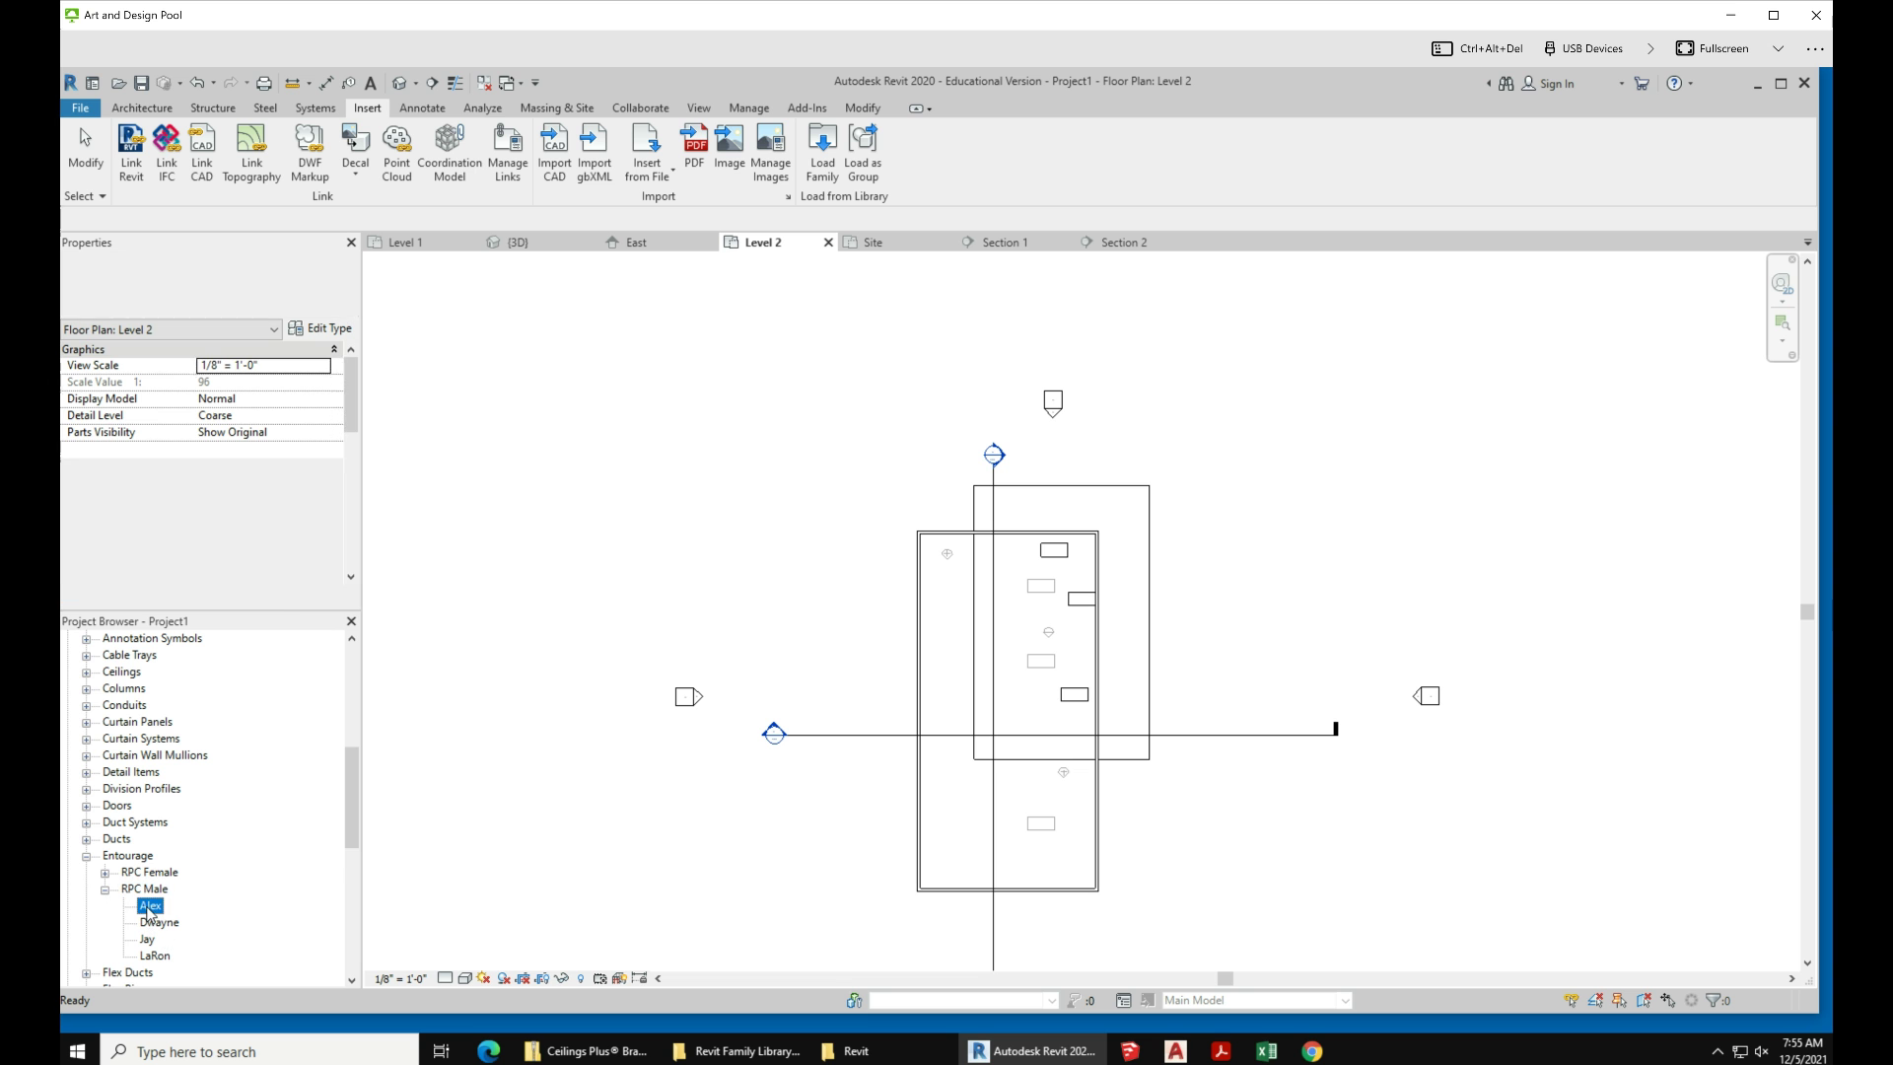
pyautogui.moveTo(864, 702); pyautogui.dragTo(990, 552)
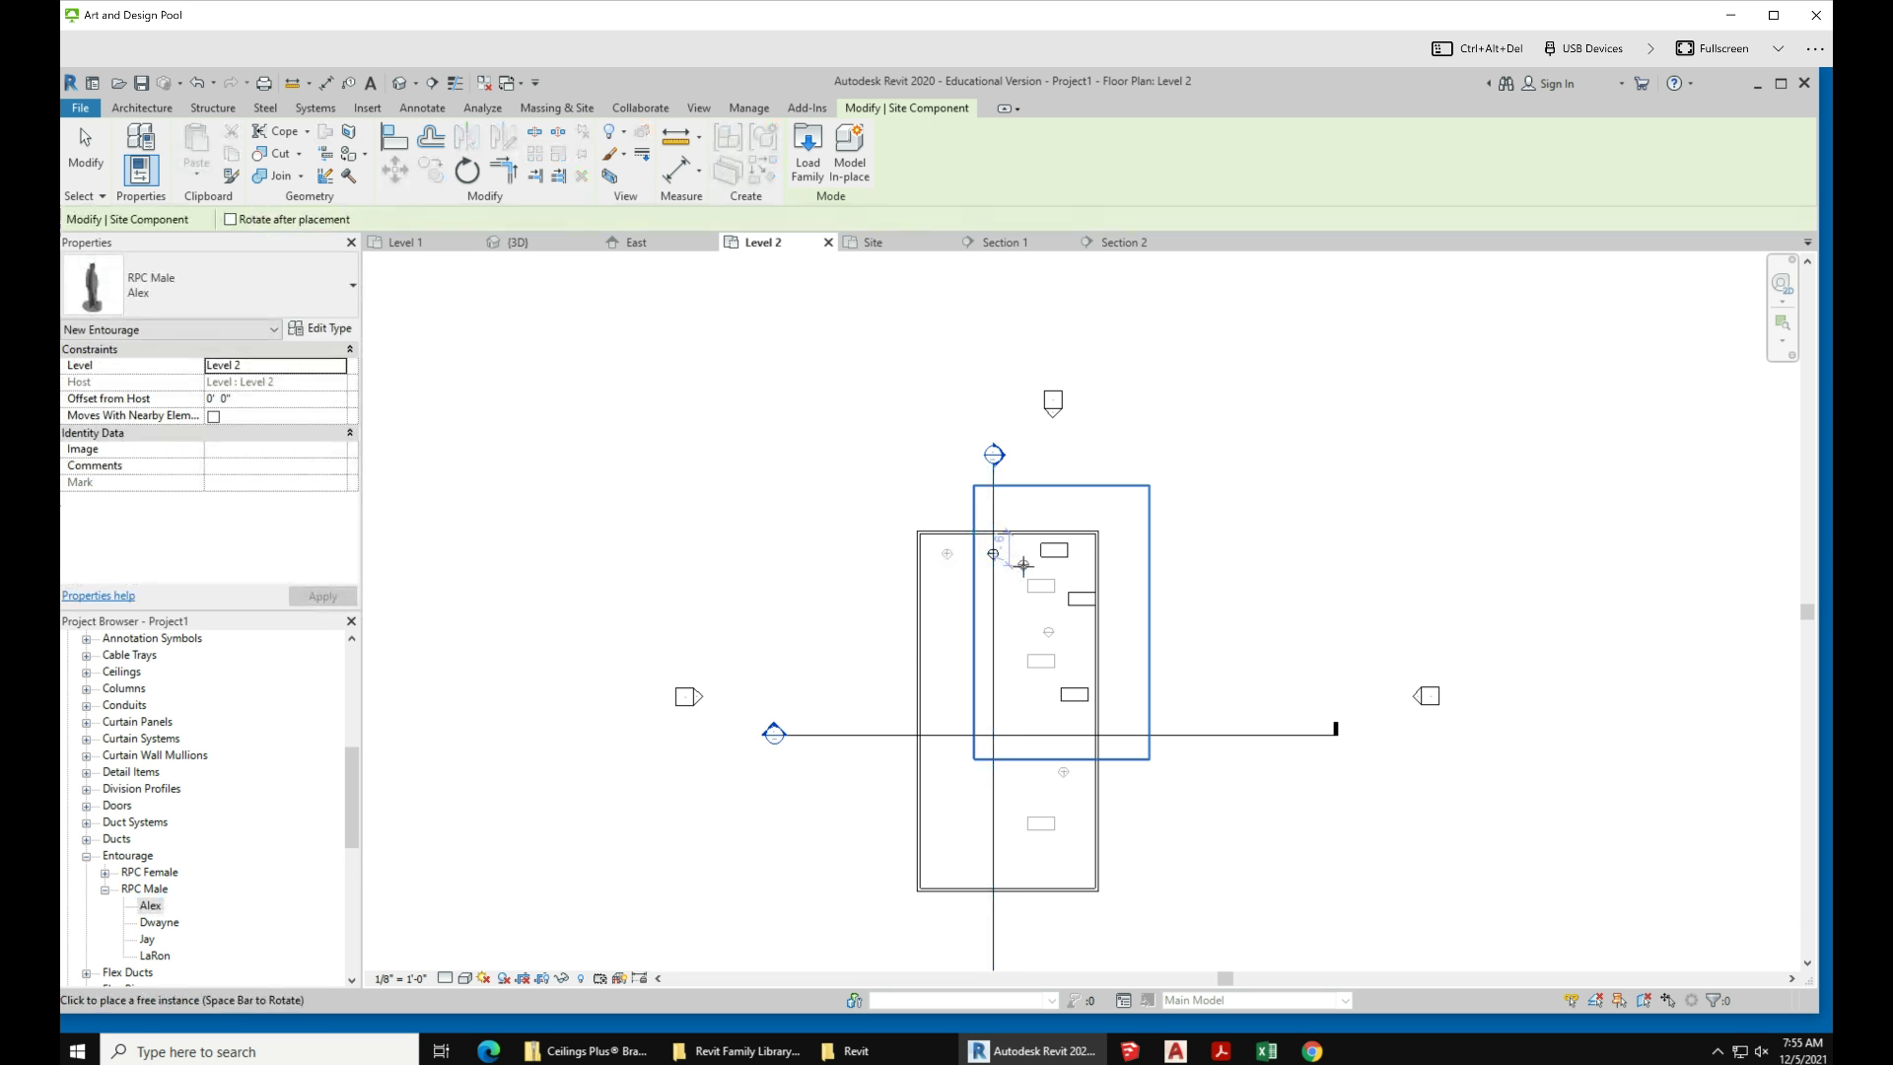
# Step: Place an RPC Male figure of type Jay on Level 2, west of the southernmost desk and about 39' 6" from the north wall
pyautogui.click(147, 939)
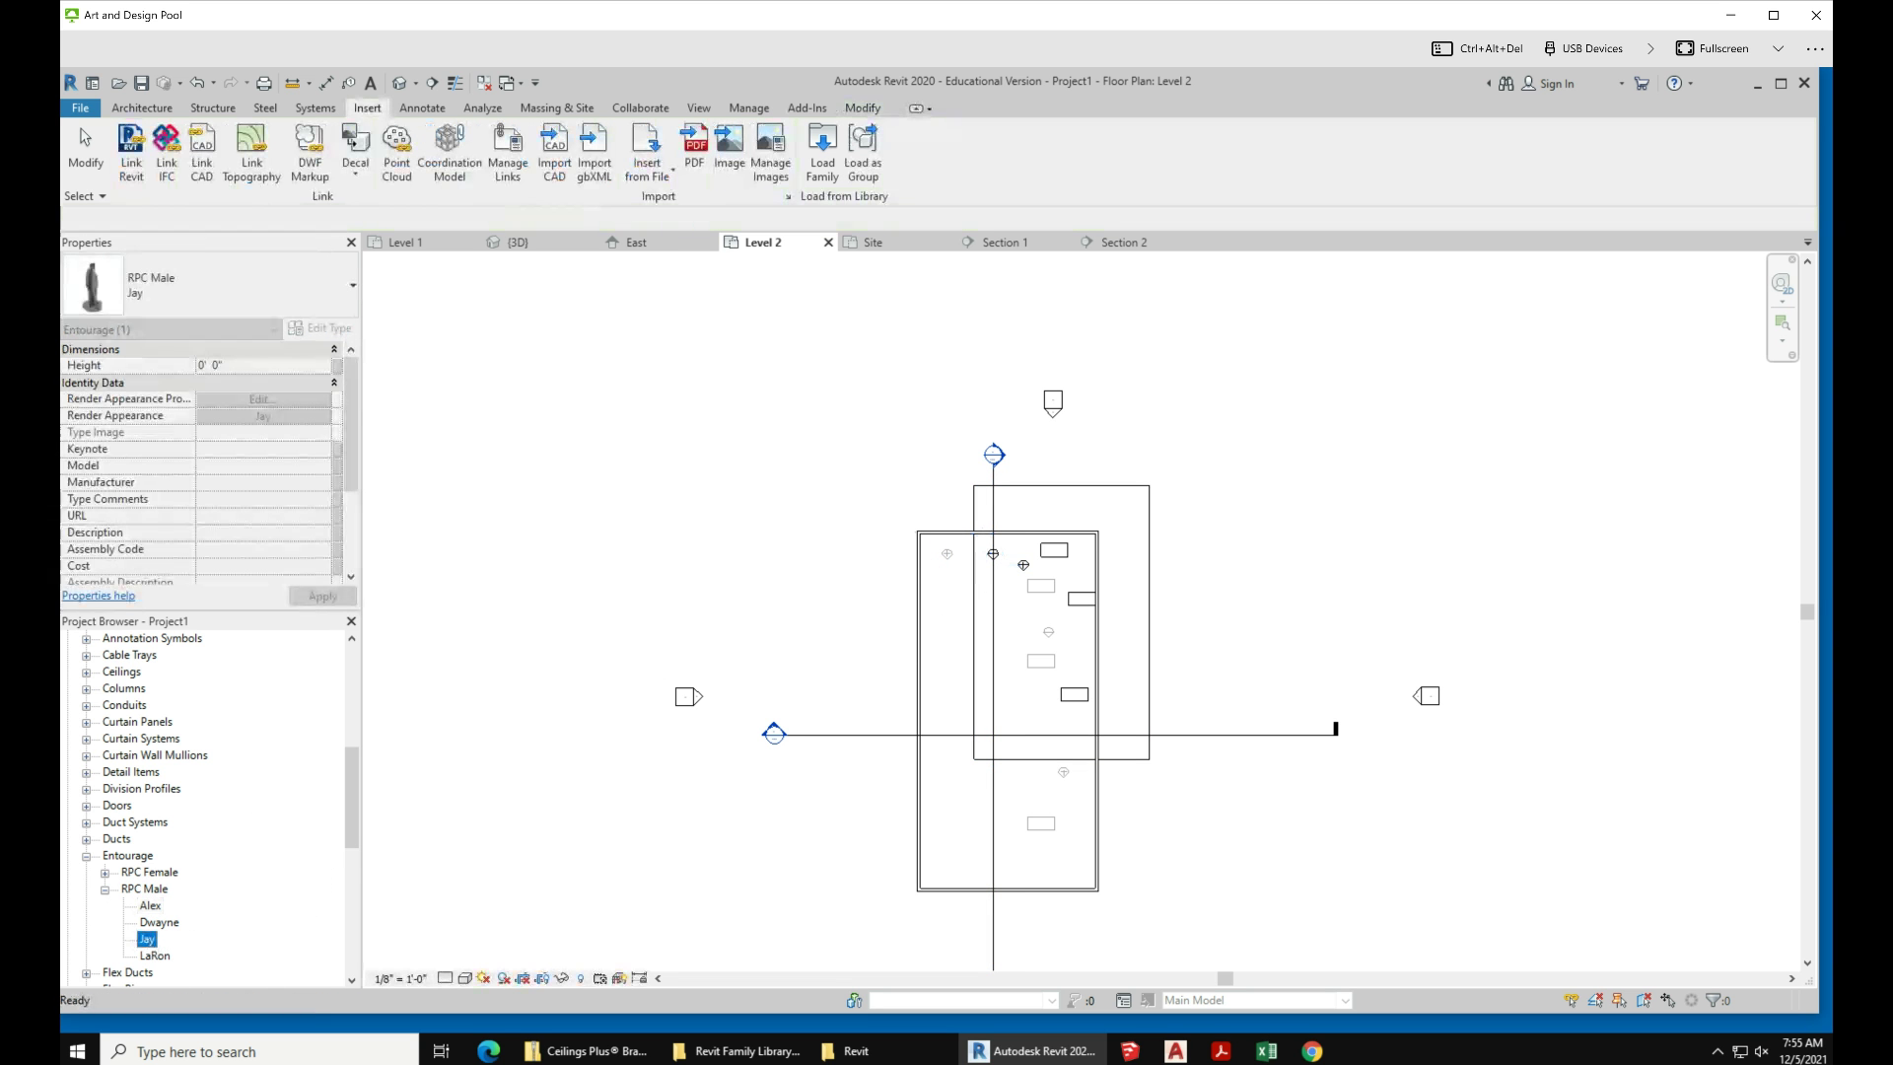
pyautogui.moveTo(982, 803); pyautogui.dragTo(1025, 707)
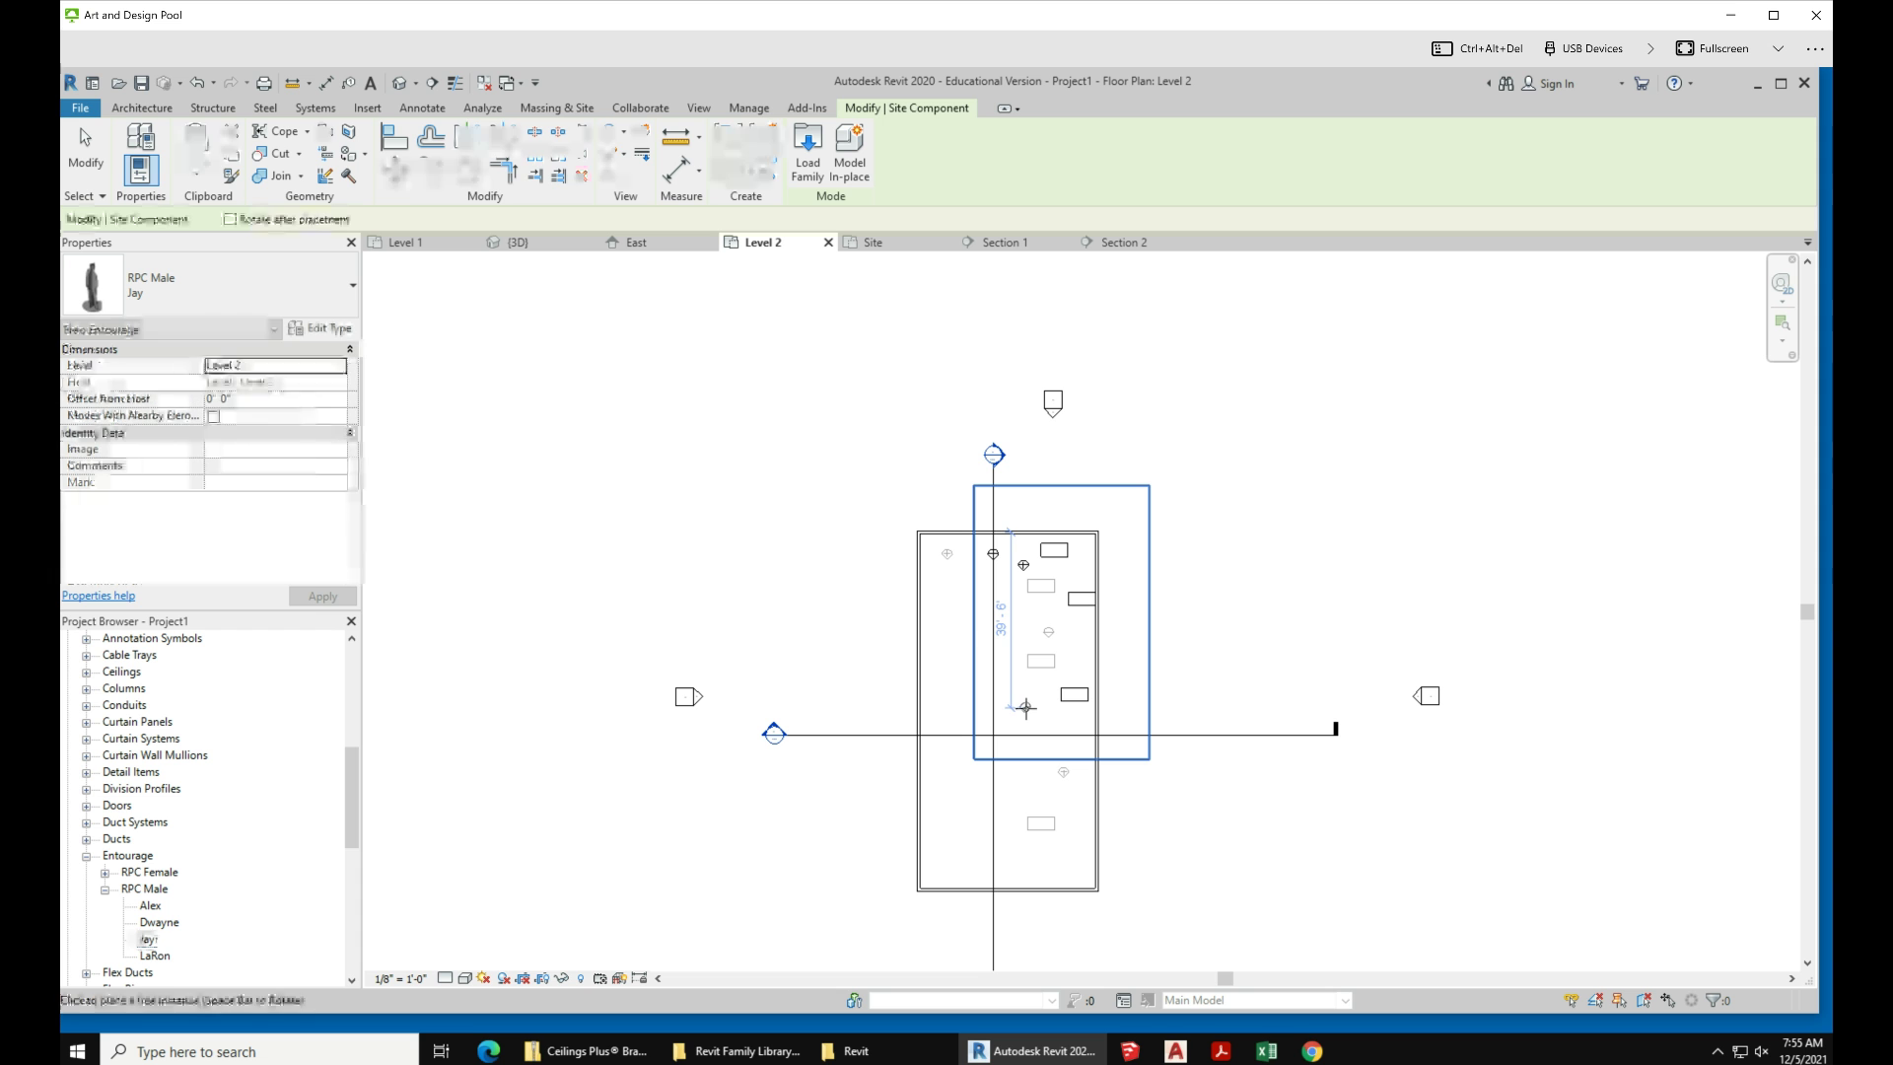
pyautogui.press('Escape')
pyautogui.press('Escape')
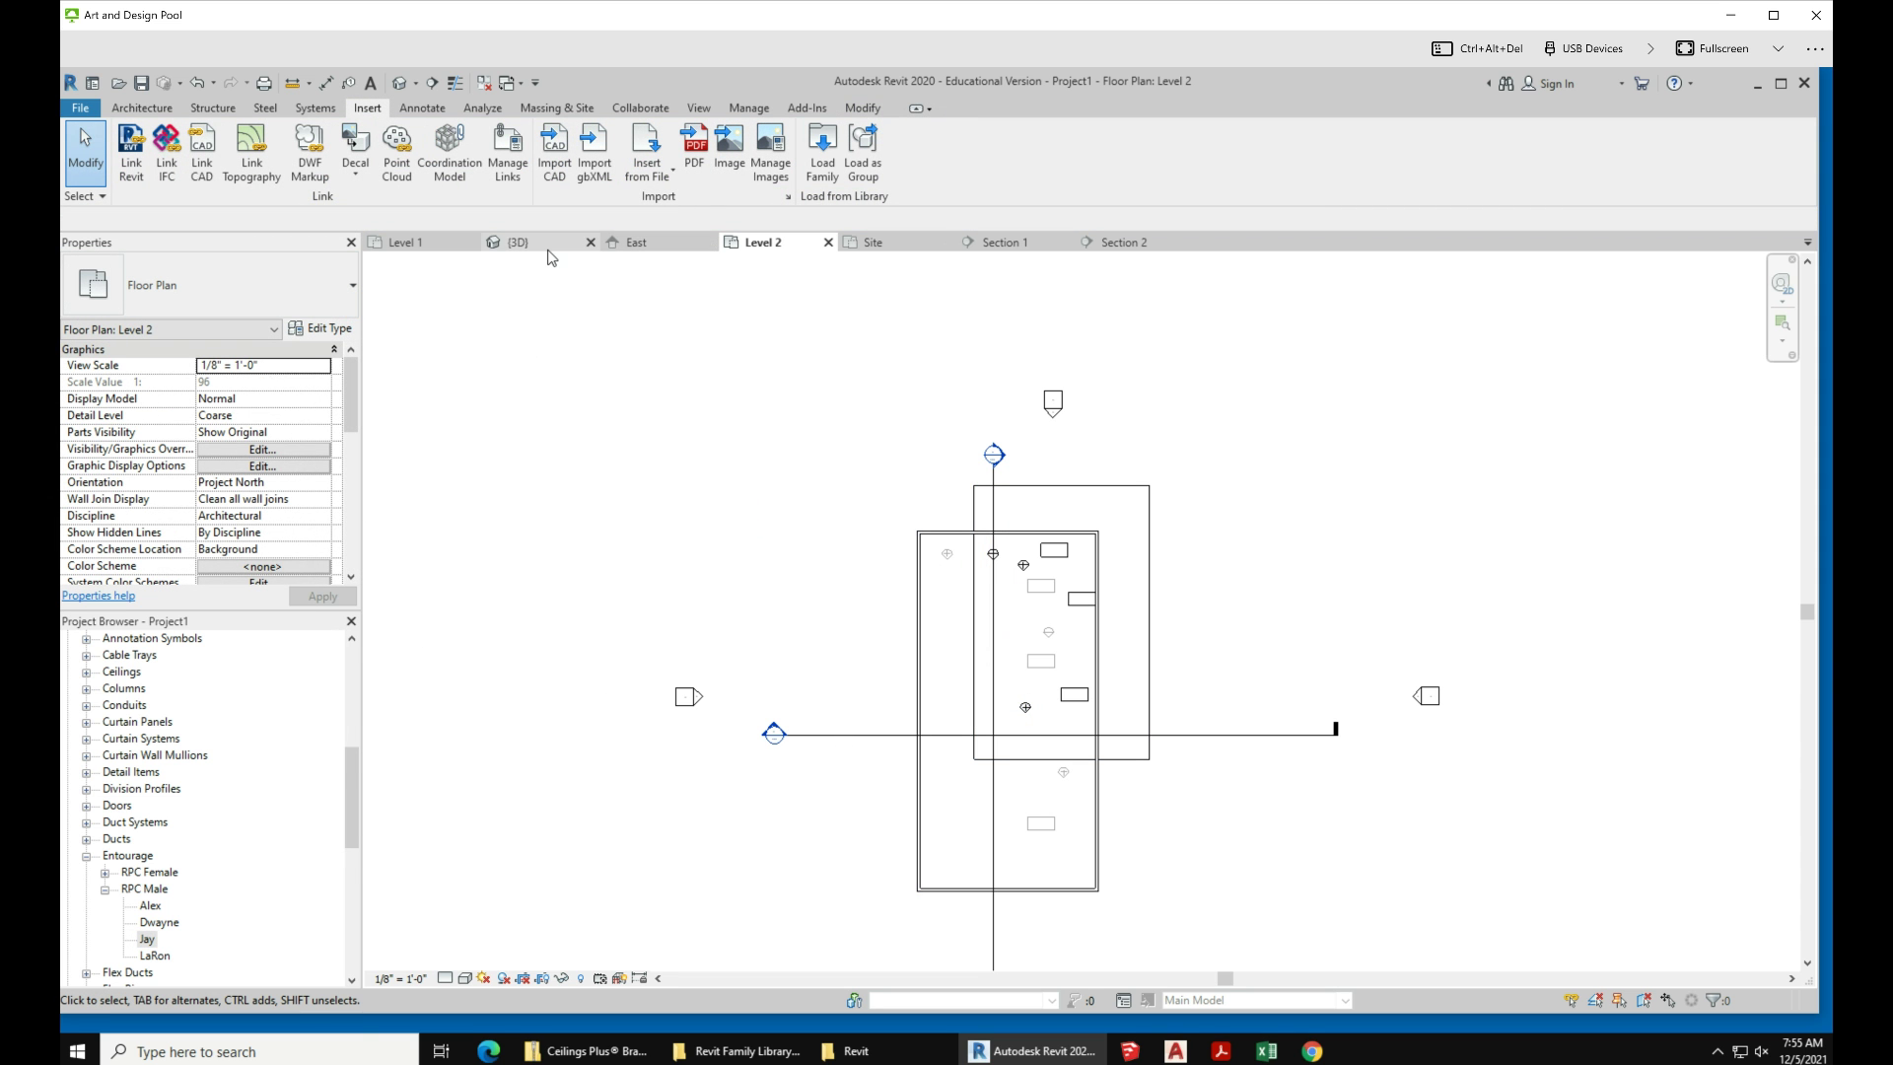
# Step: Open the Section 1 view and examine how the people and desks stand on the Level 1 and Level 2 floors
pyautogui.click(1008, 246)
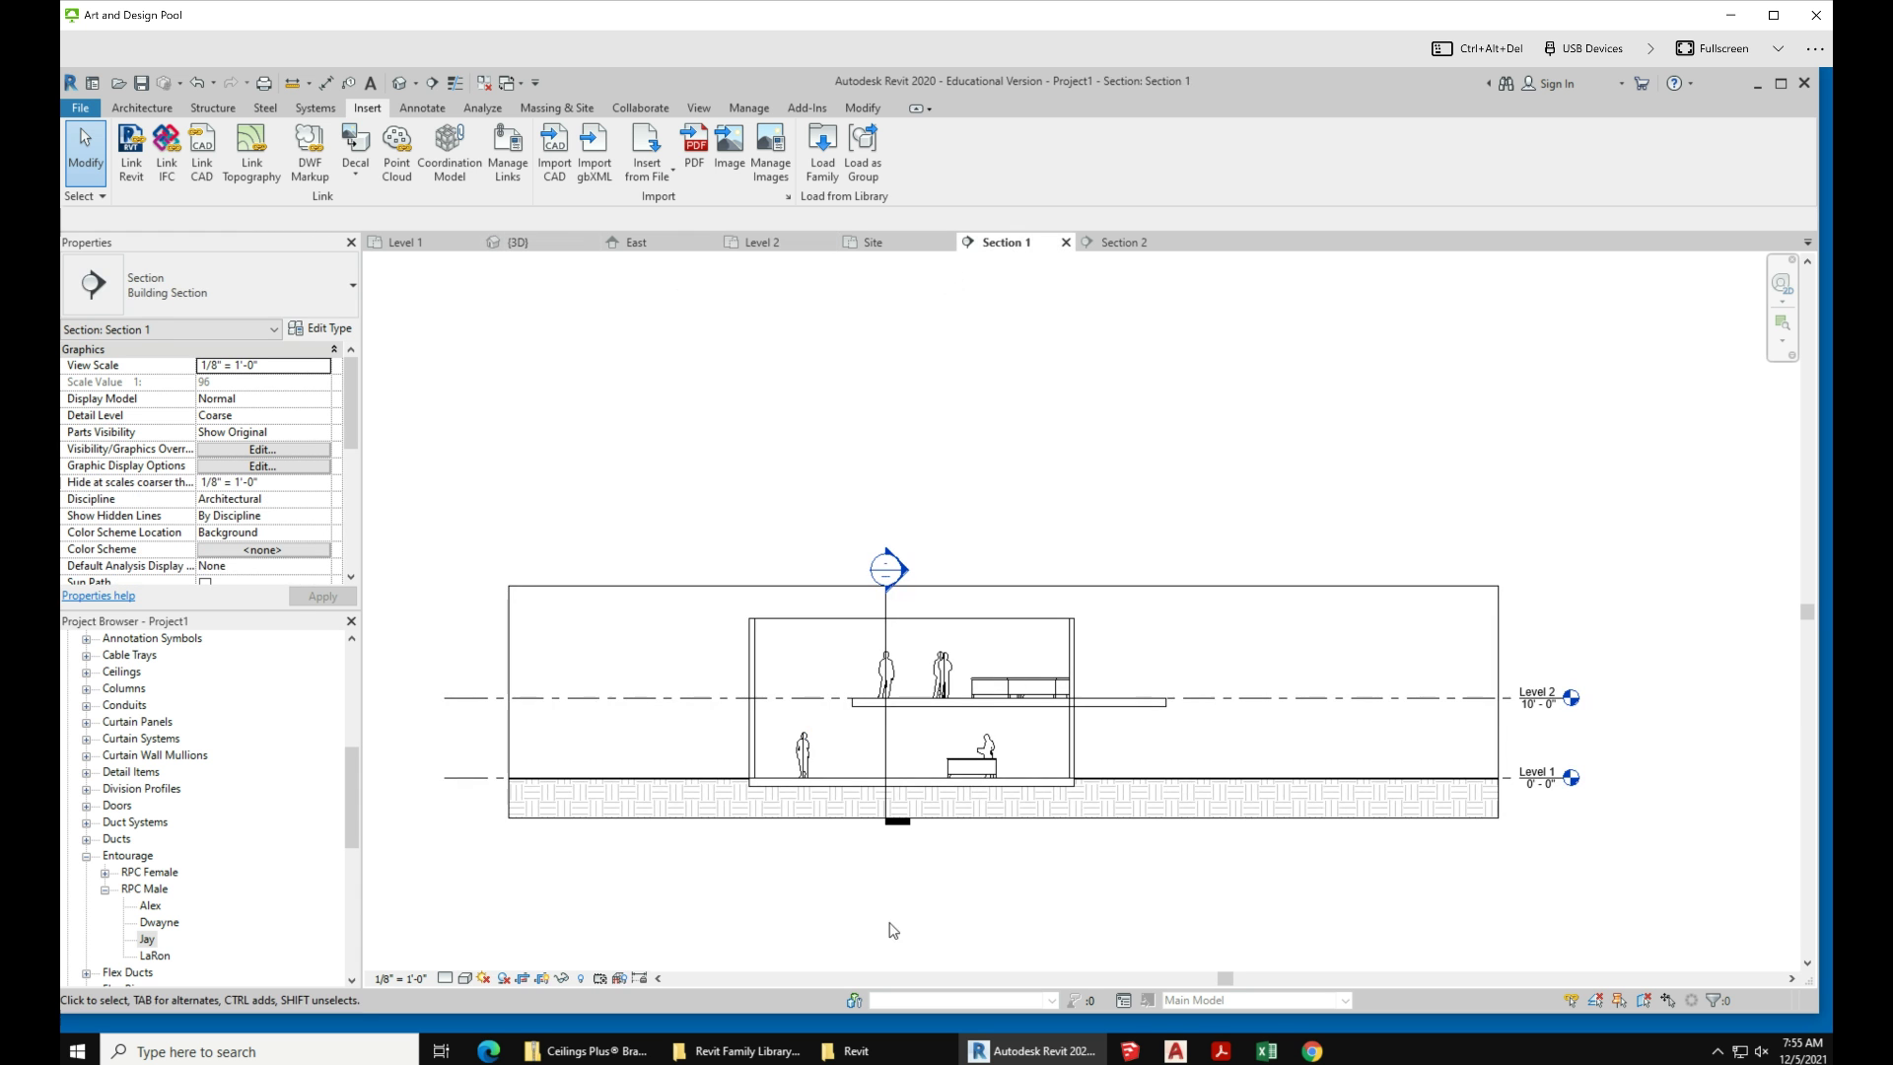
pyautogui.scroll(2, 925, 924)
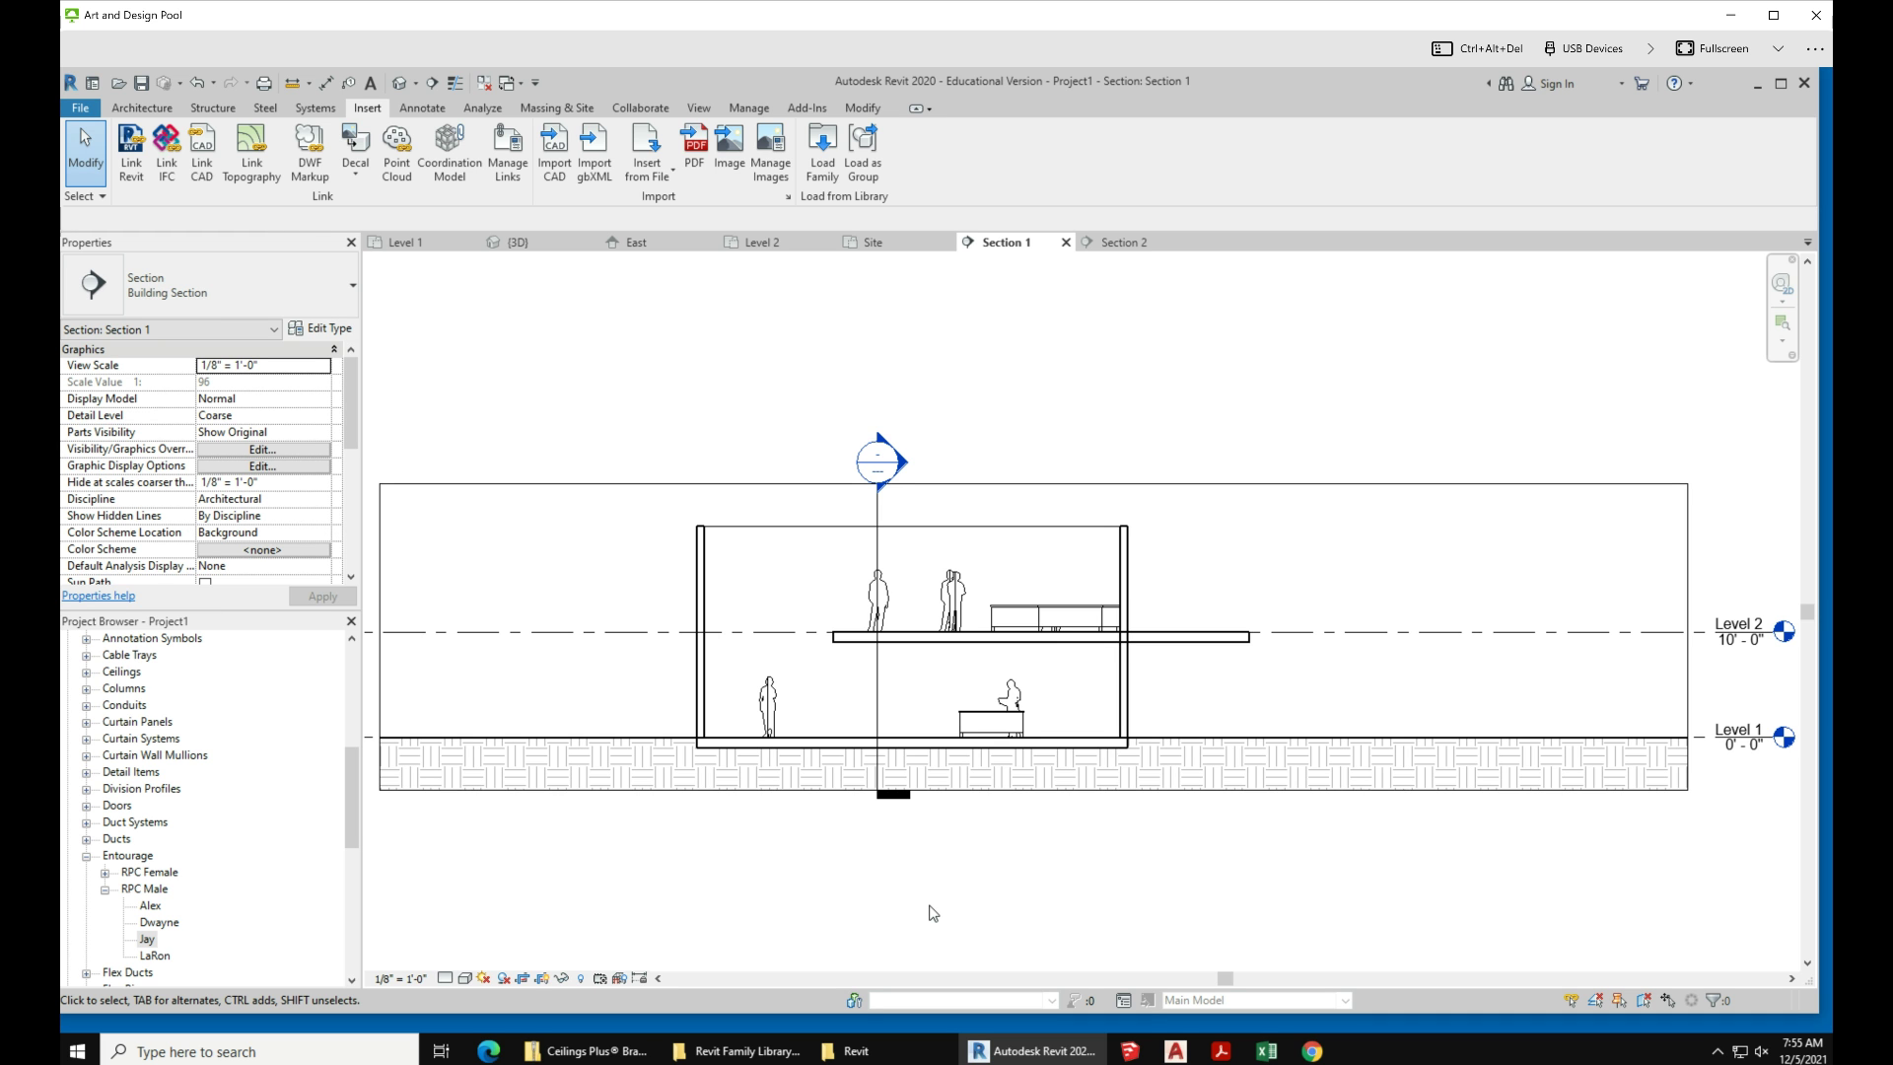
pyautogui.scroll(-2, 934, 913)
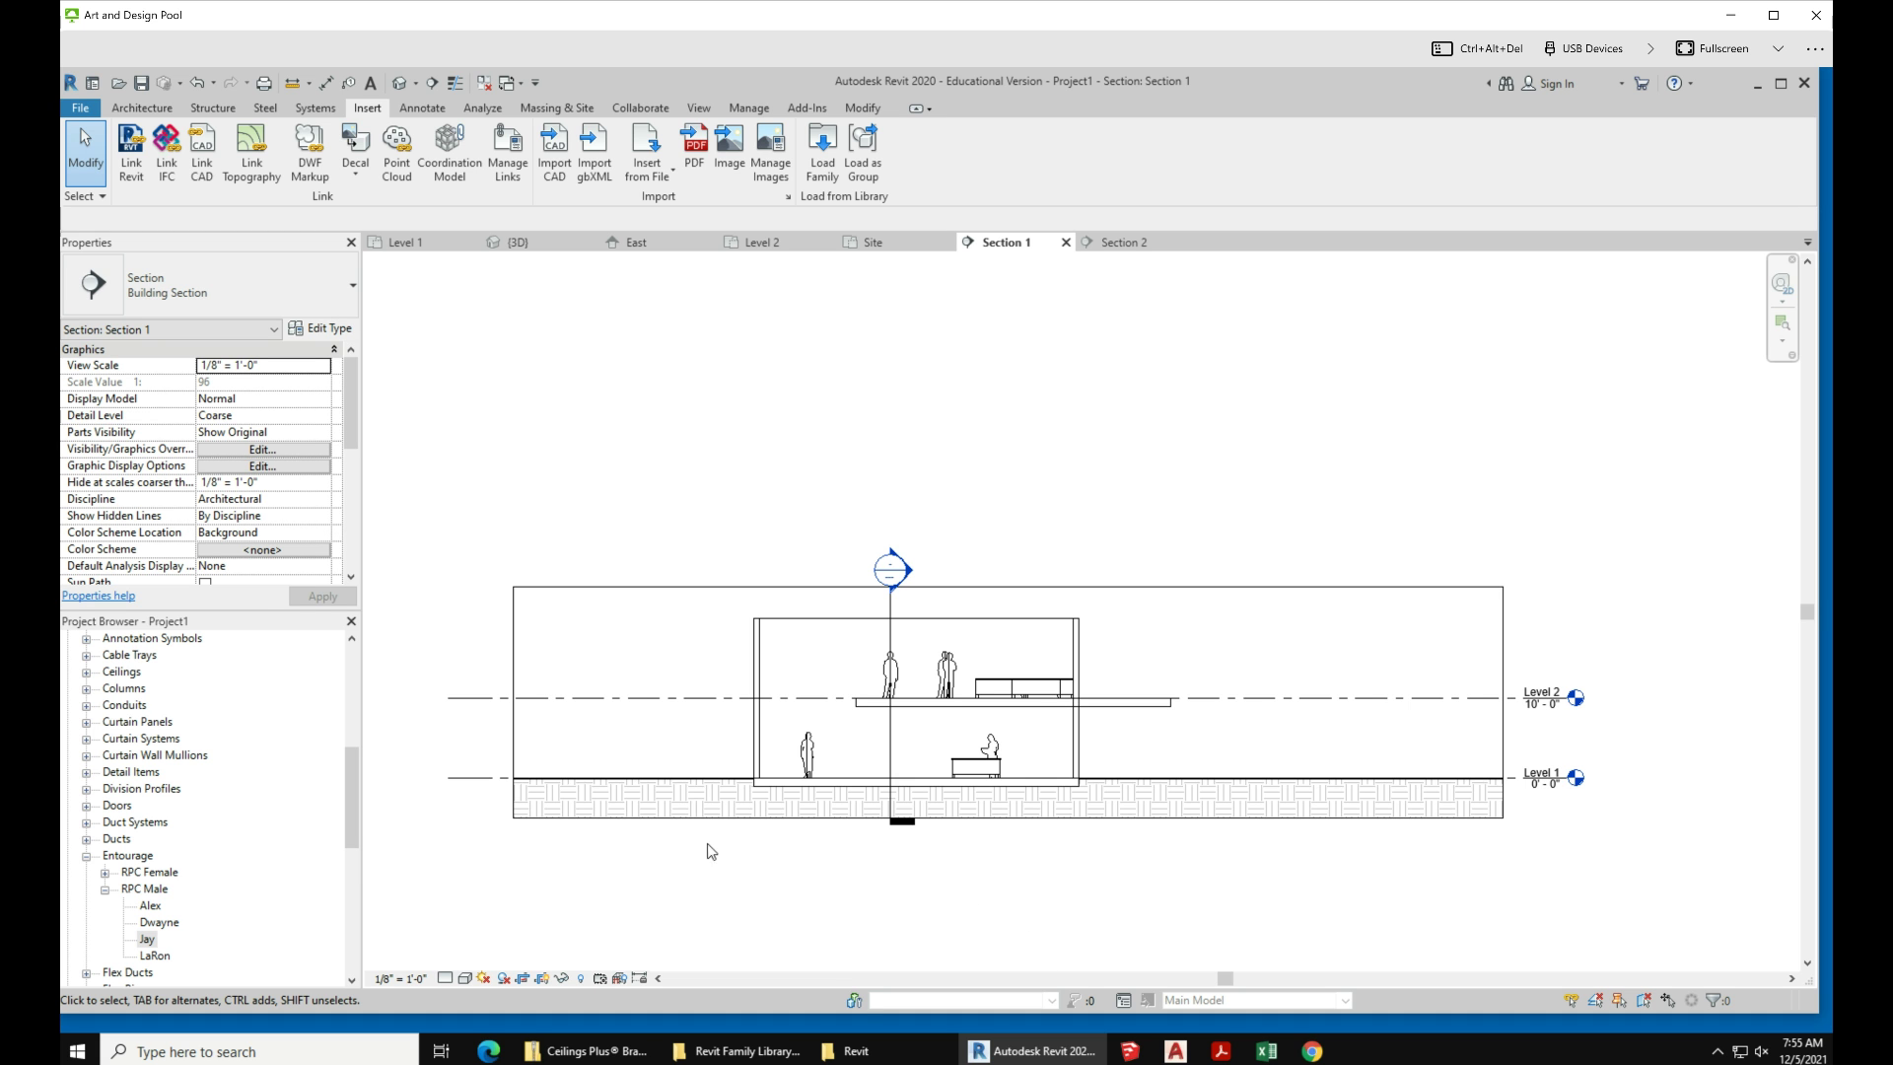
# Step: Open the Level 1 ceiling plan and review its View Range settings for the top, cut plane and view depth
pyautogui.moveTo(351, 794); pyautogui.dragTo(352, 651)
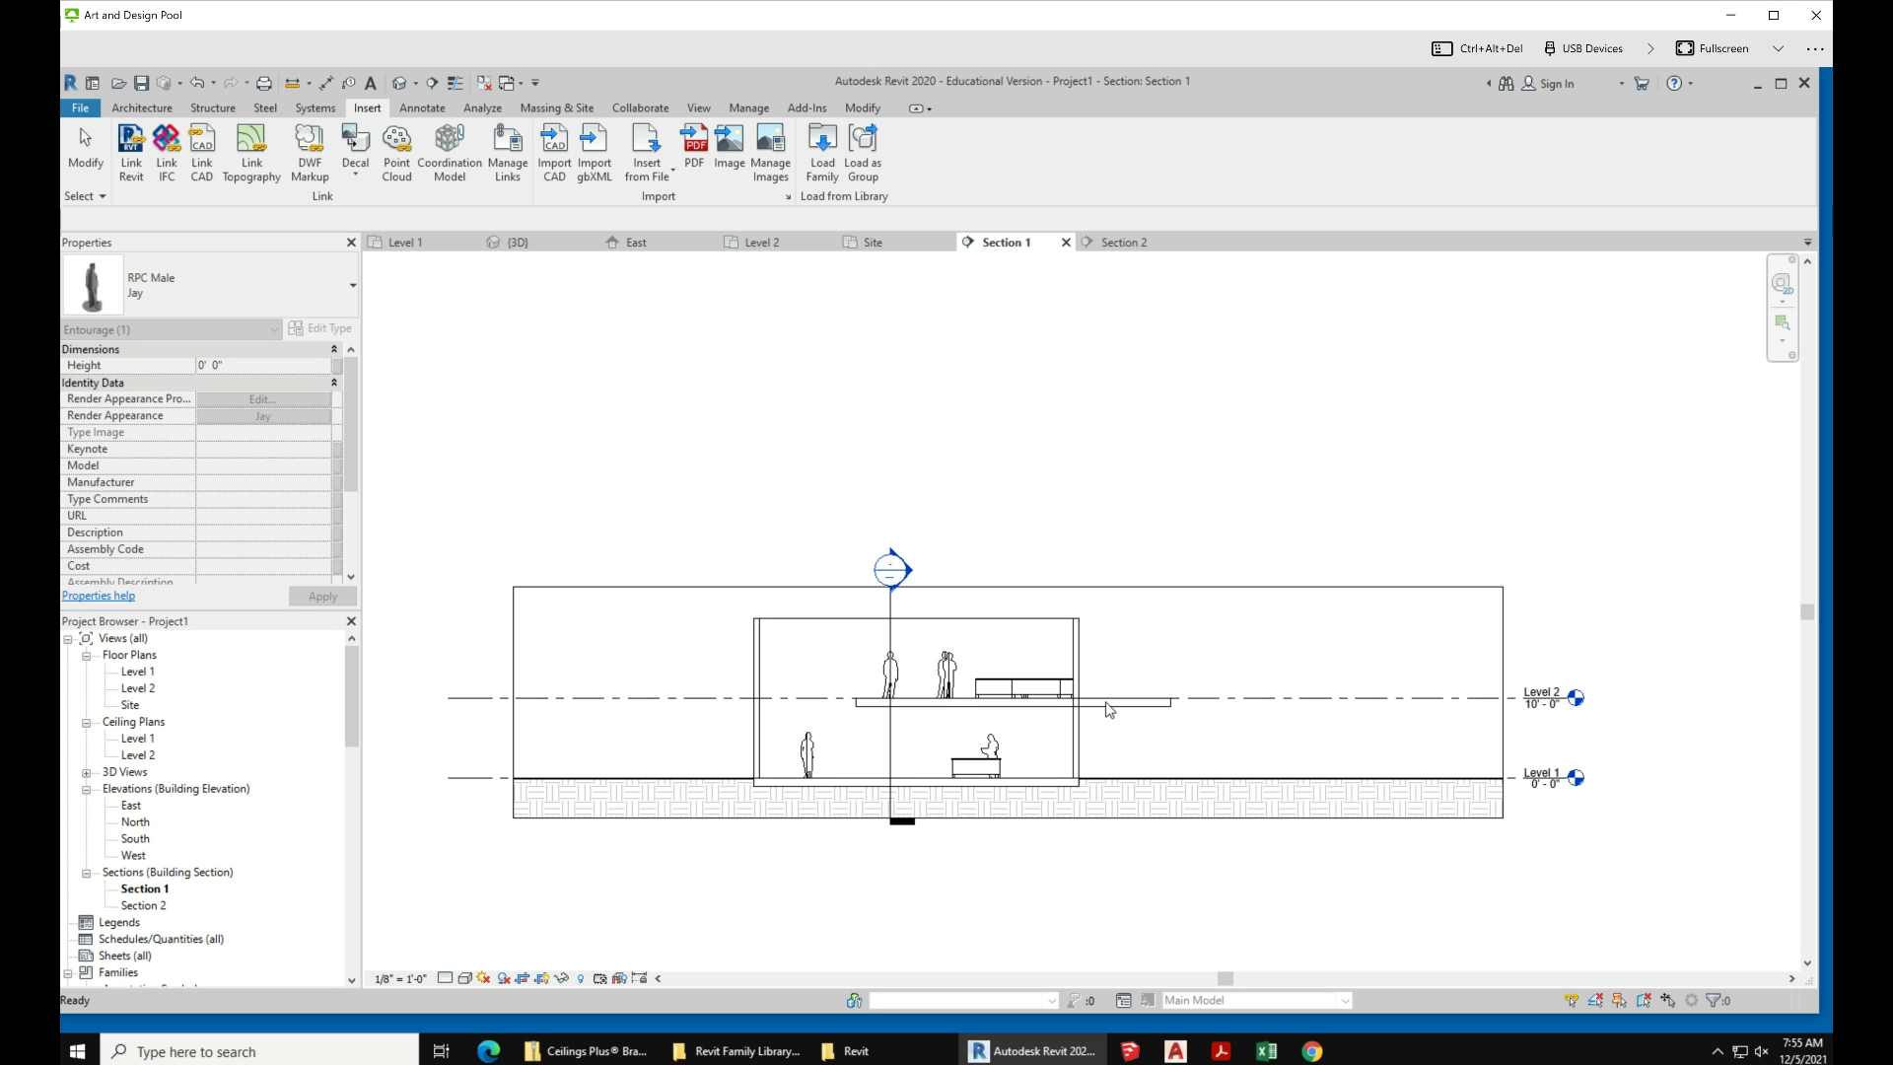
pyautogui.doubleClick(138, 740)
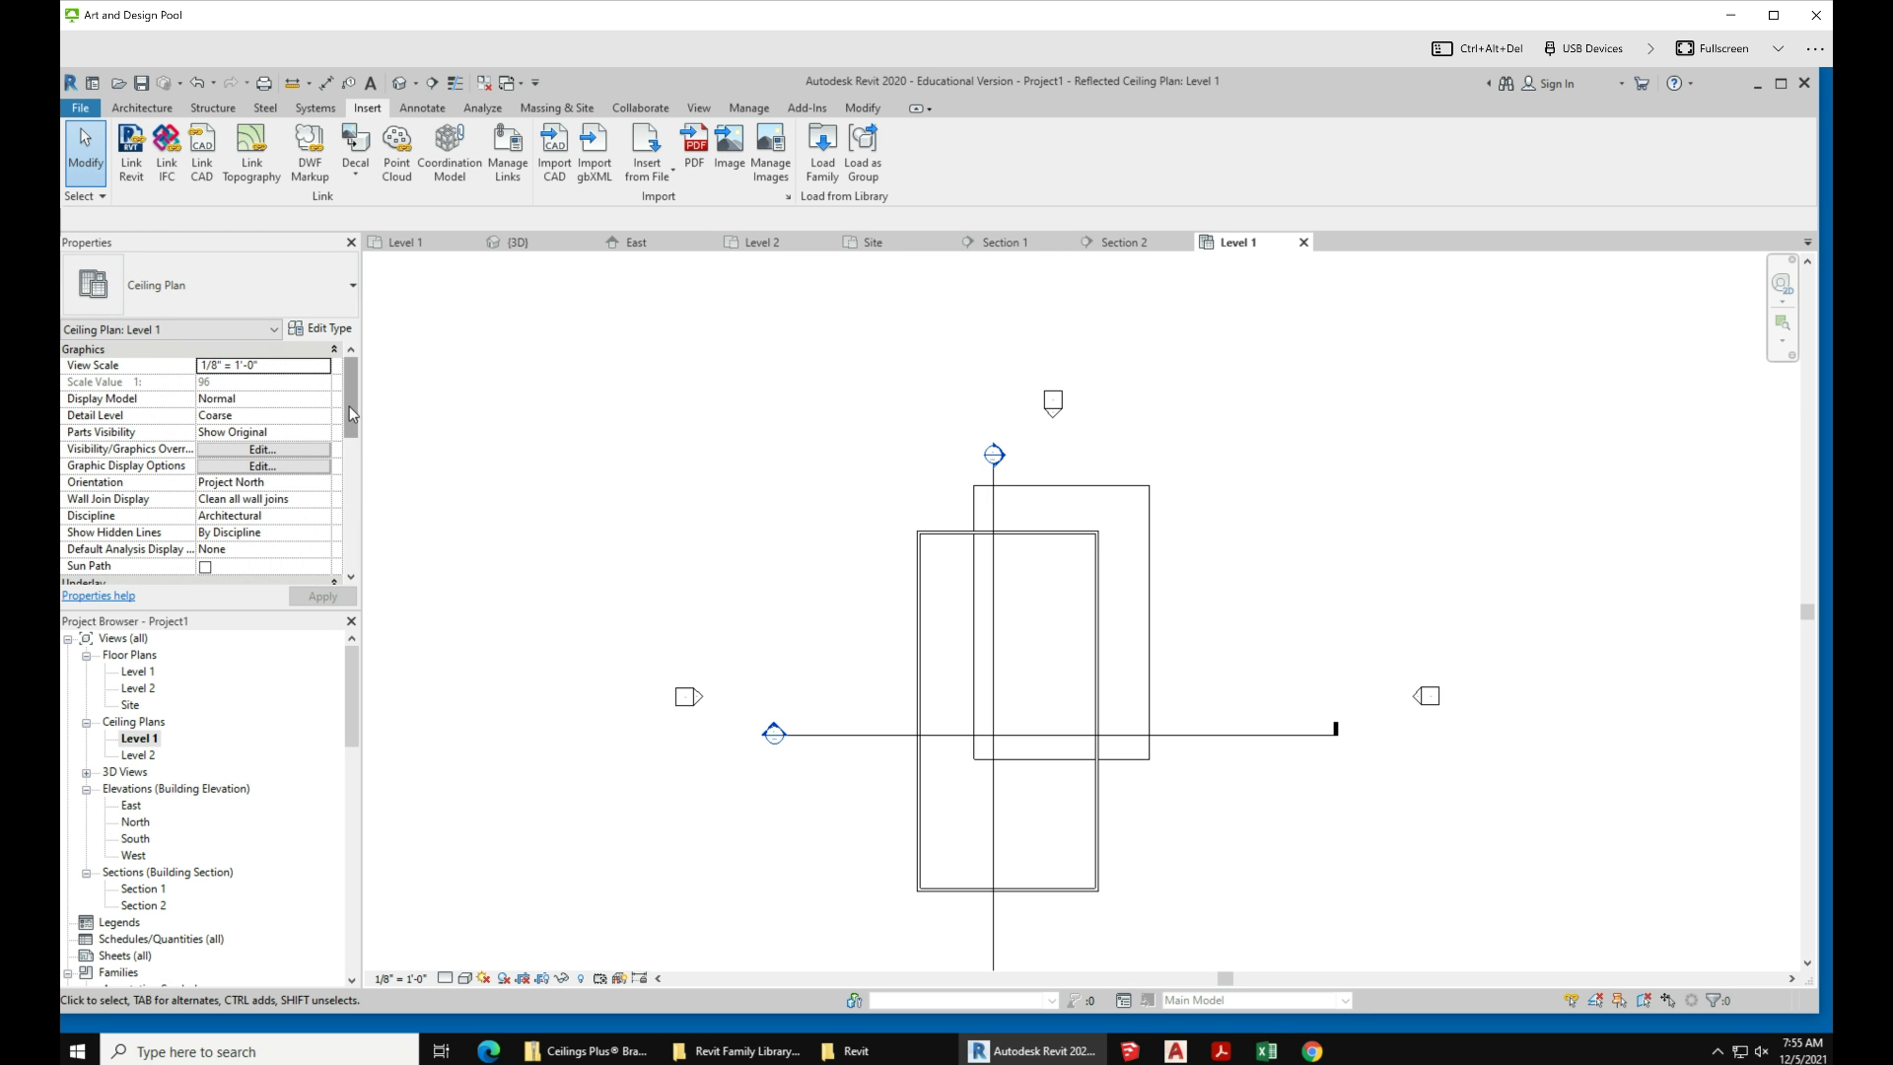
pyautogui.moveTo(349, 411); pyautogui.dragTo(353, 509)
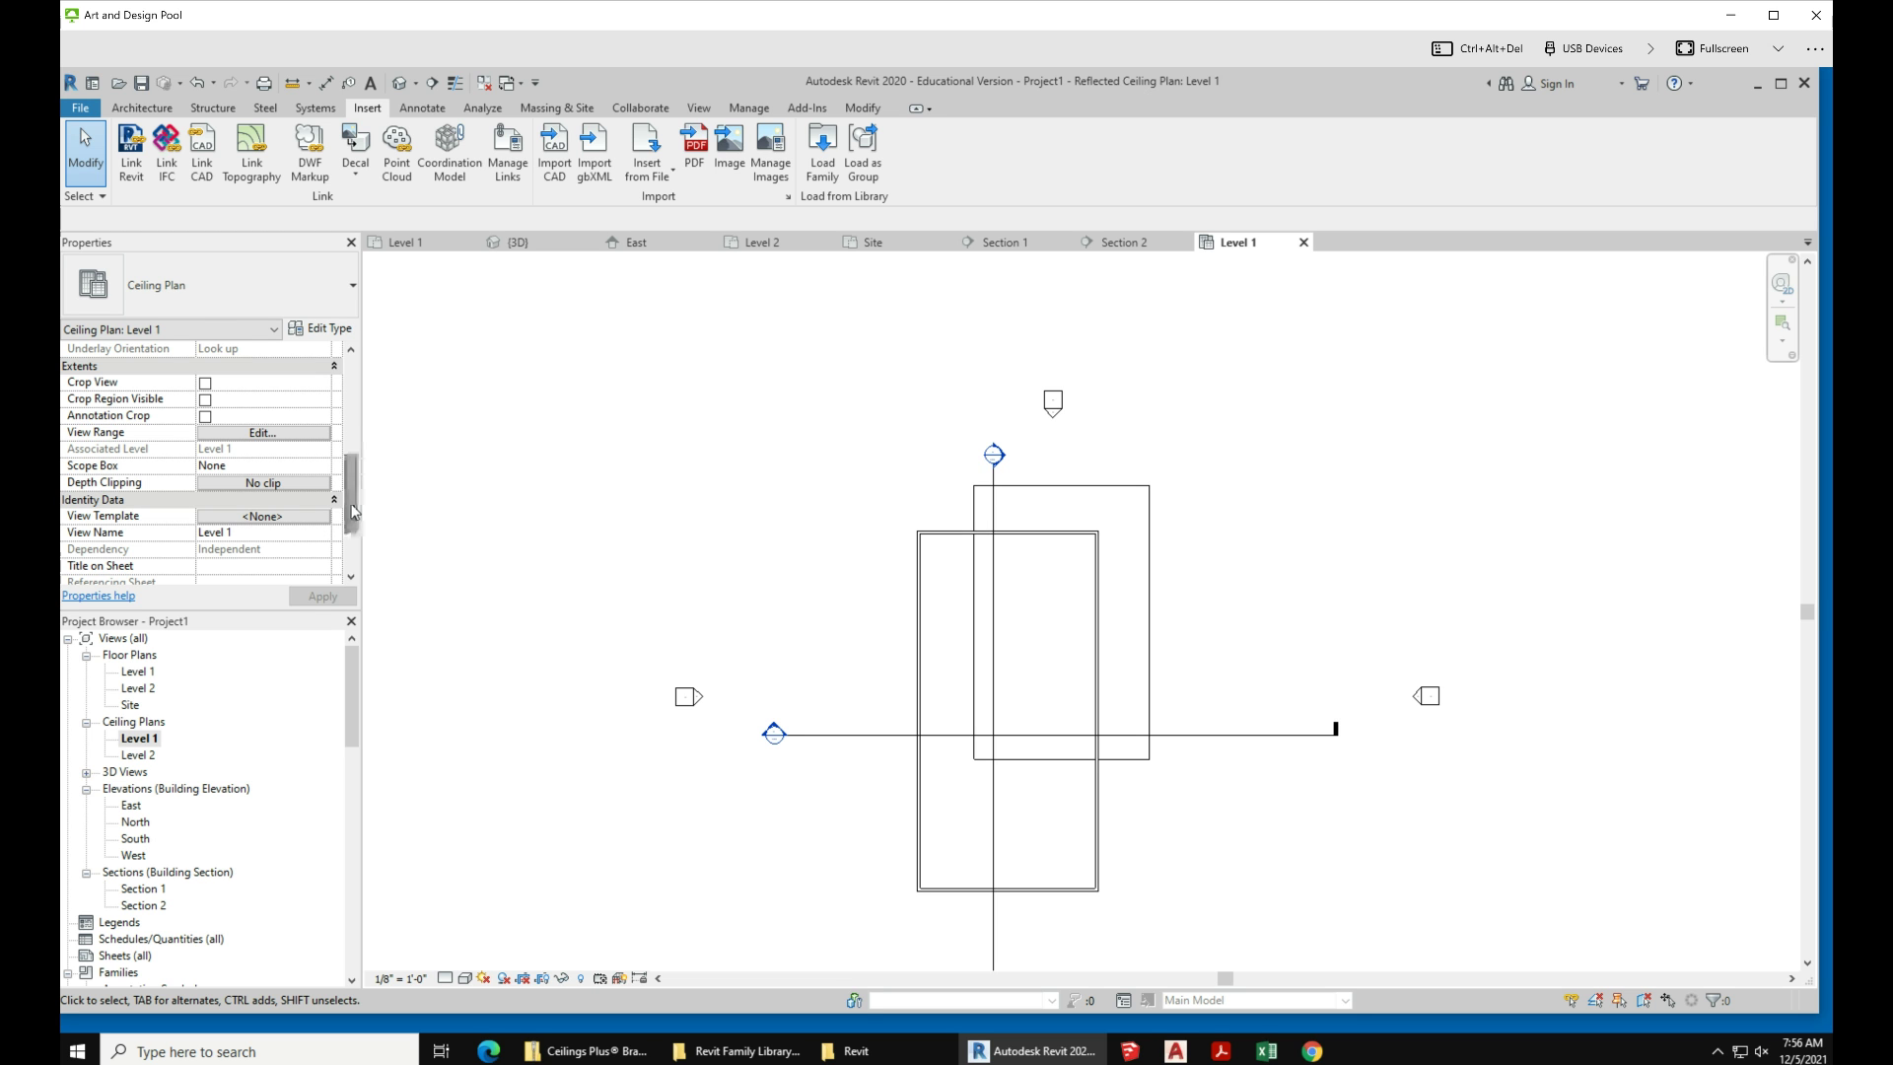
pyautogui.click(262, 432)
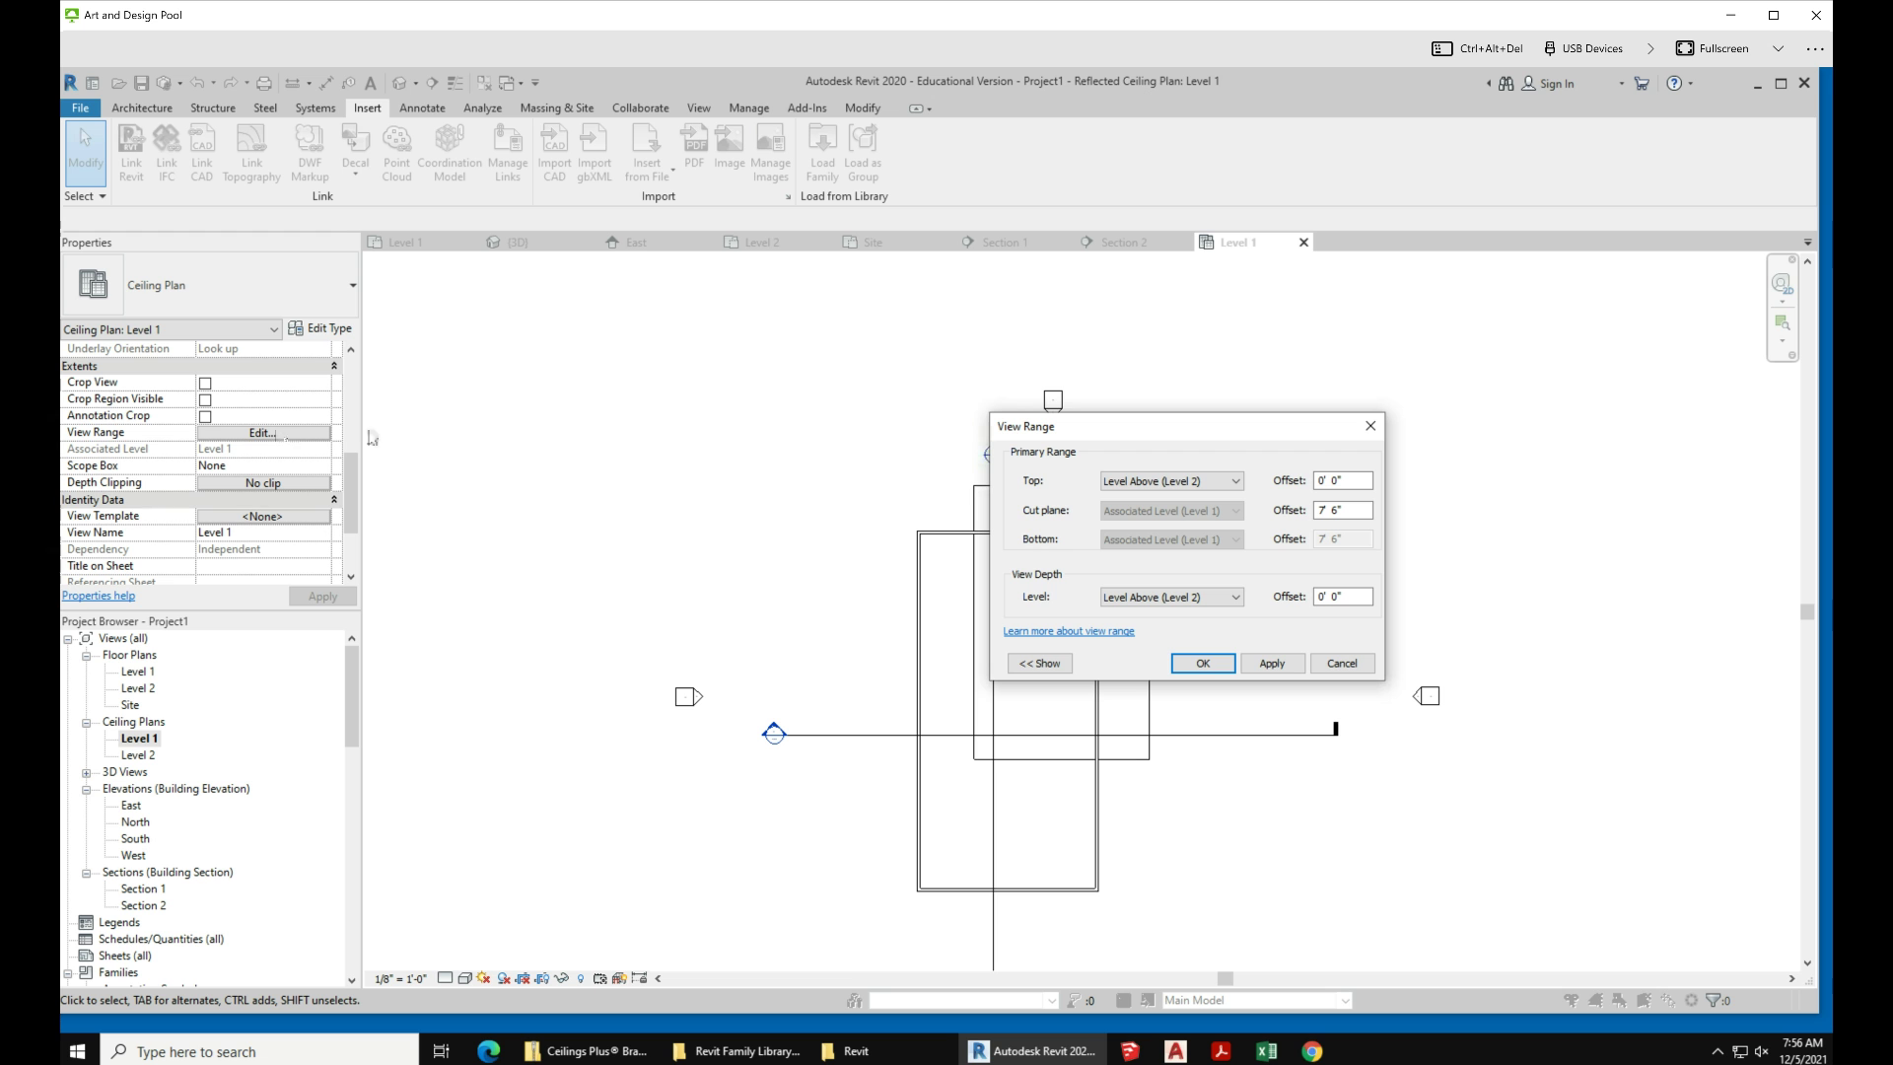
pyautogui.moveTo(1165, 426); pyautogui.dragTo(646, 347)
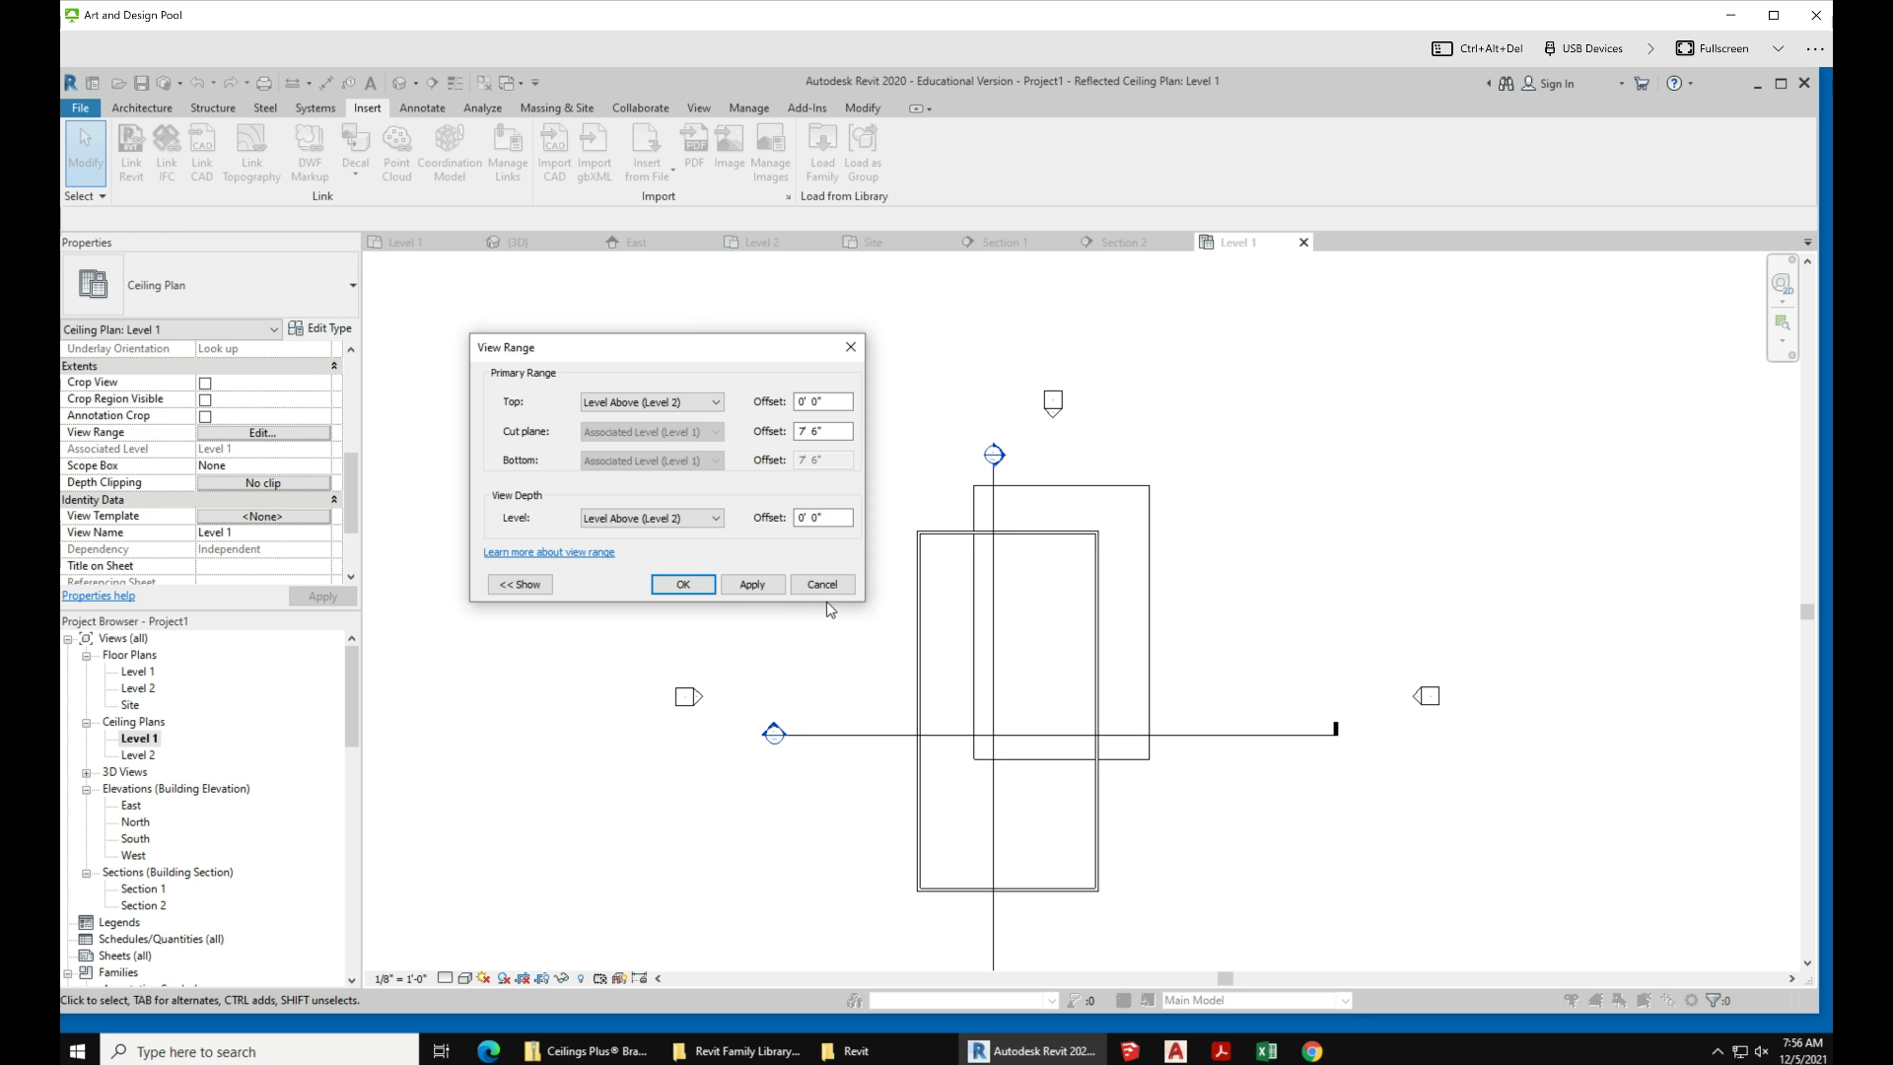
pyautogui.click(684, 585)
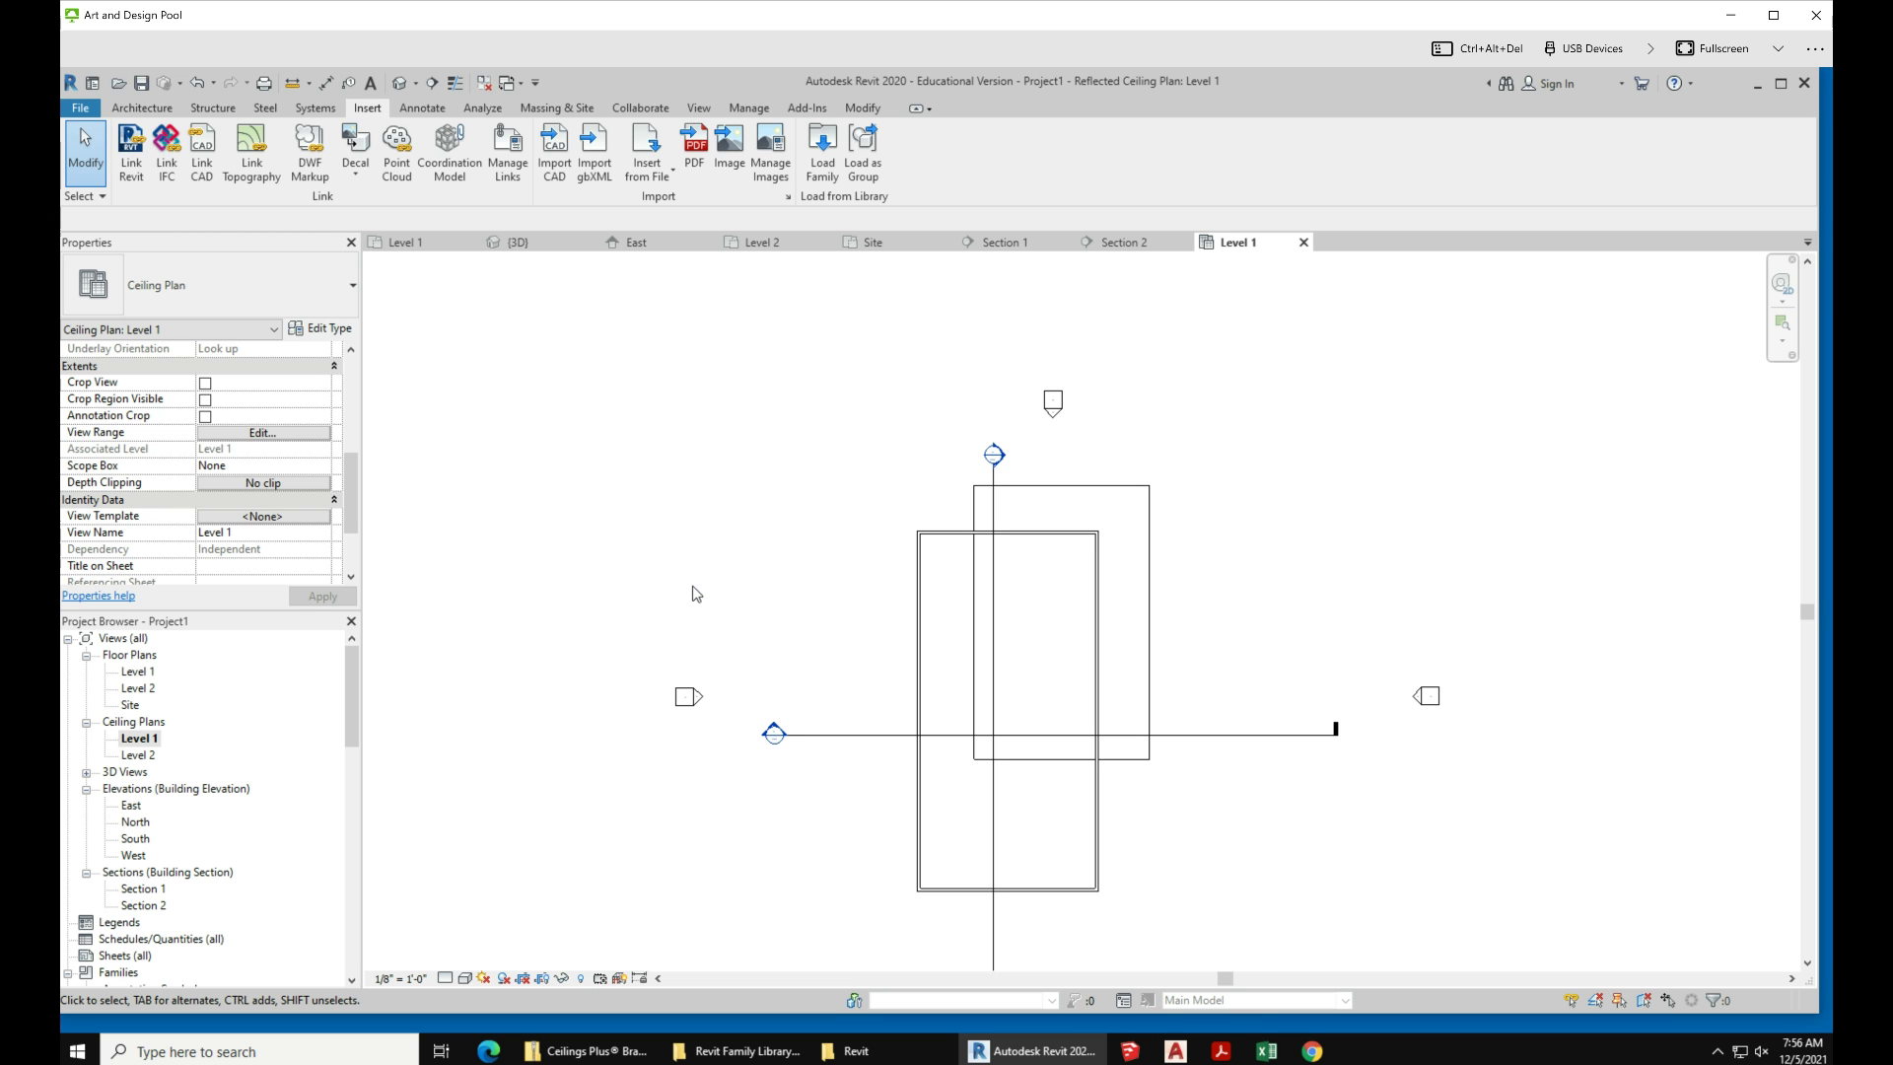
# Step: Open the Level 2 ceiling plan and check which upper level its View Range refers to
pyautogui.doubleClick(146, 756)
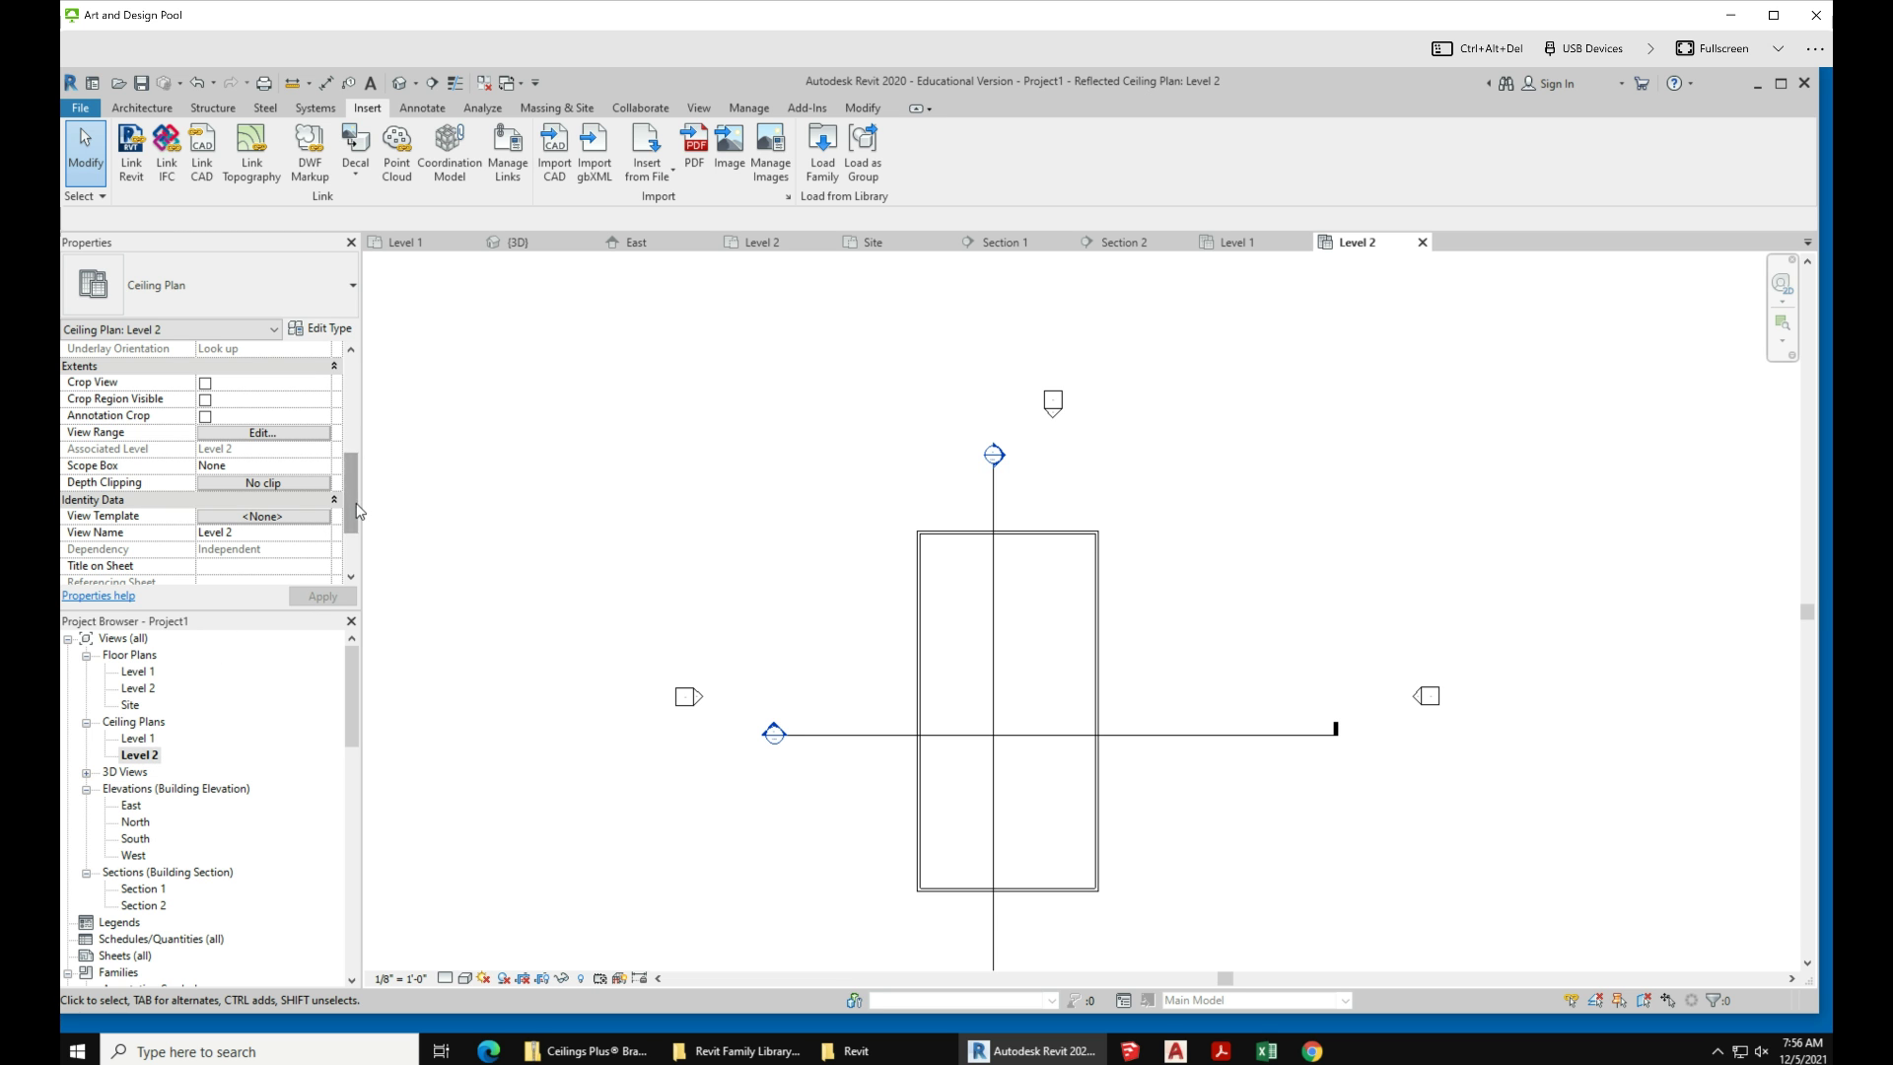
pyautogui.moveTo(357, 503); pyautogui.dragTo(357, 550)
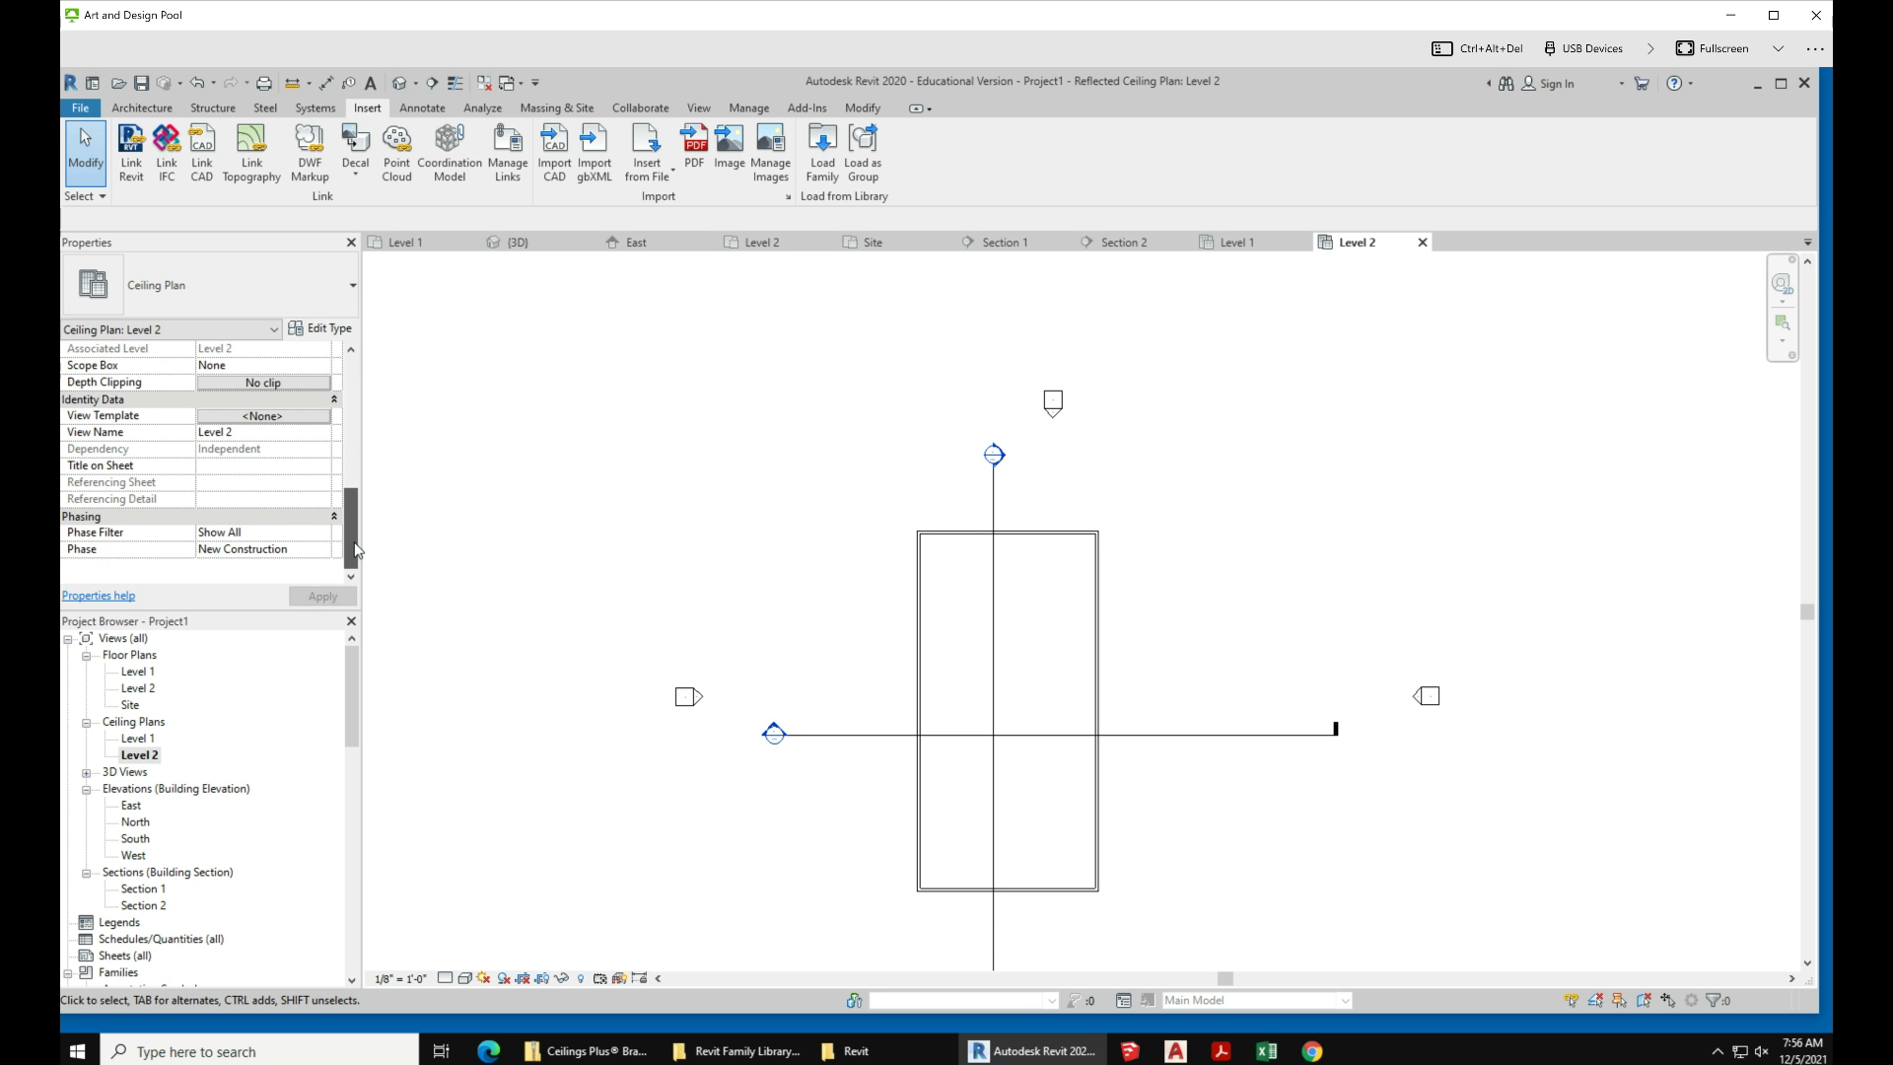
pyautogui.moveTo(357, 550); pyautogui.dragTo(345, 488)
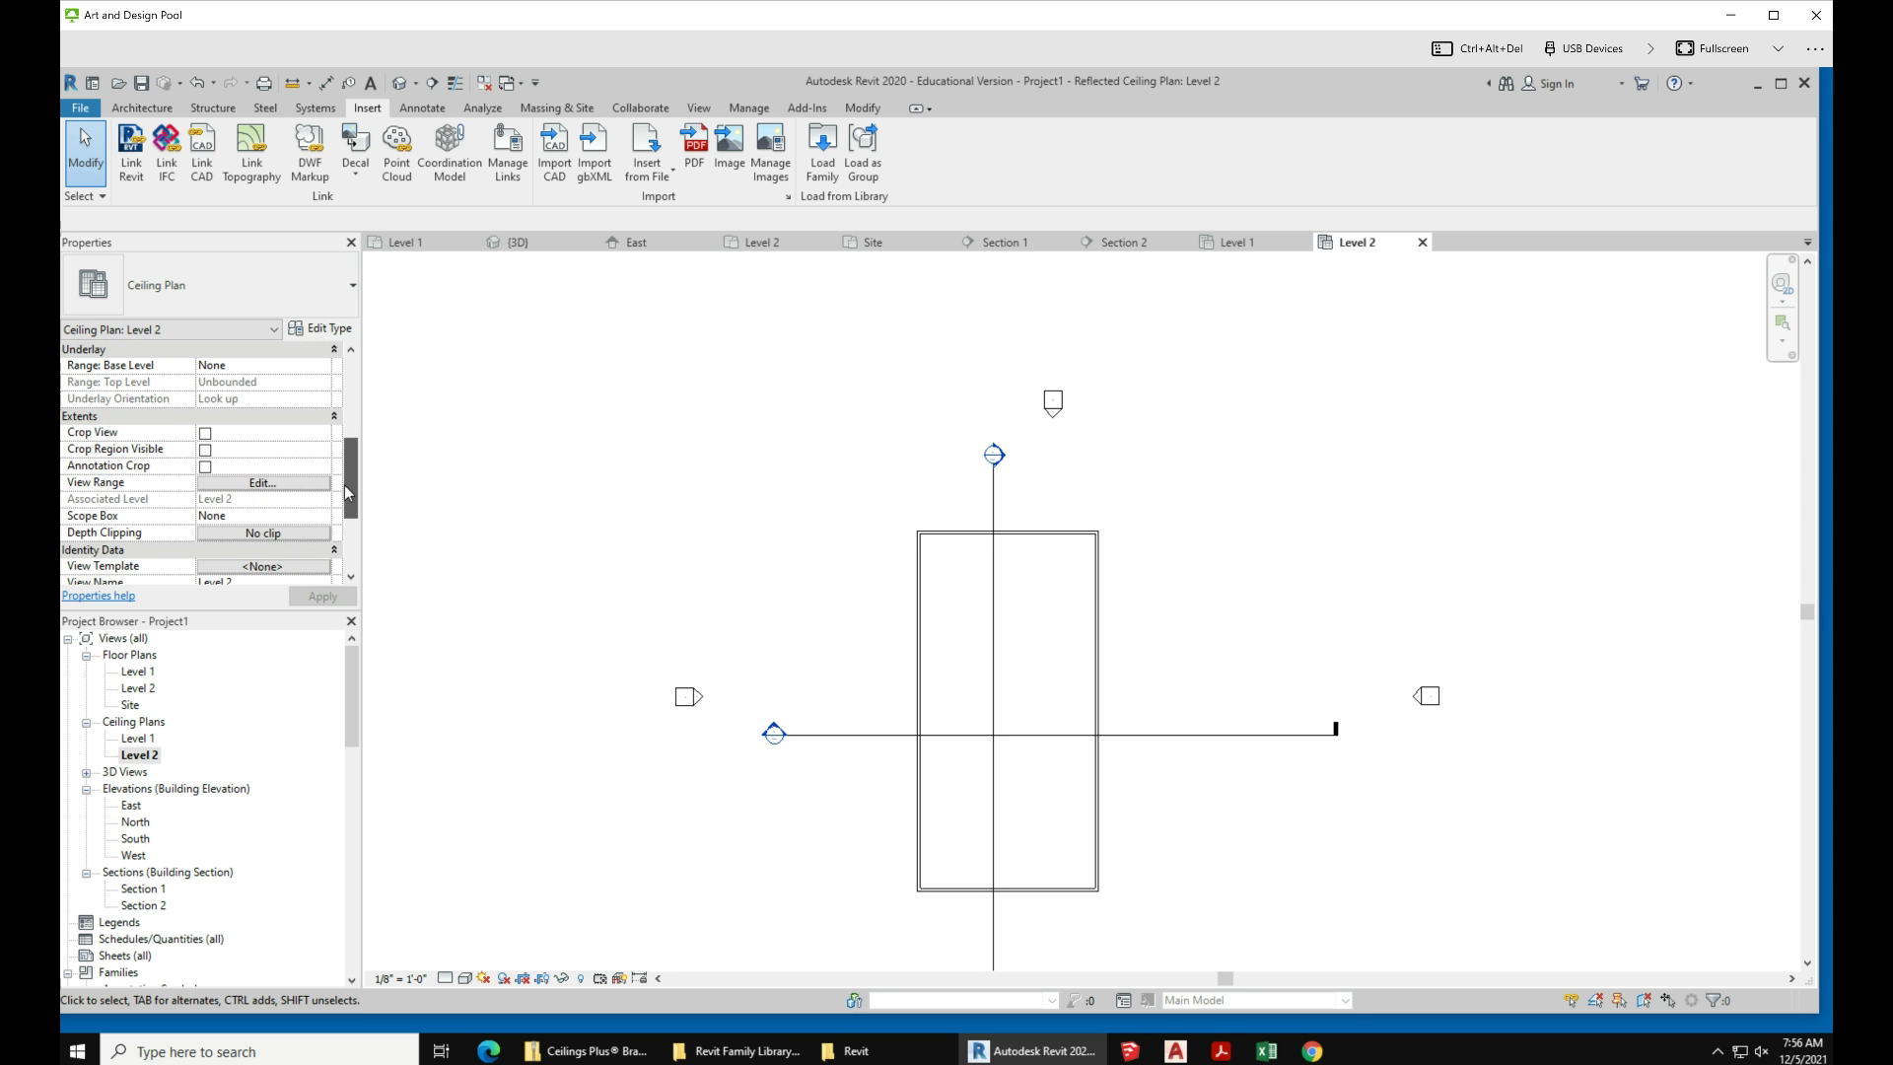
pyautogui.click(264, 483)
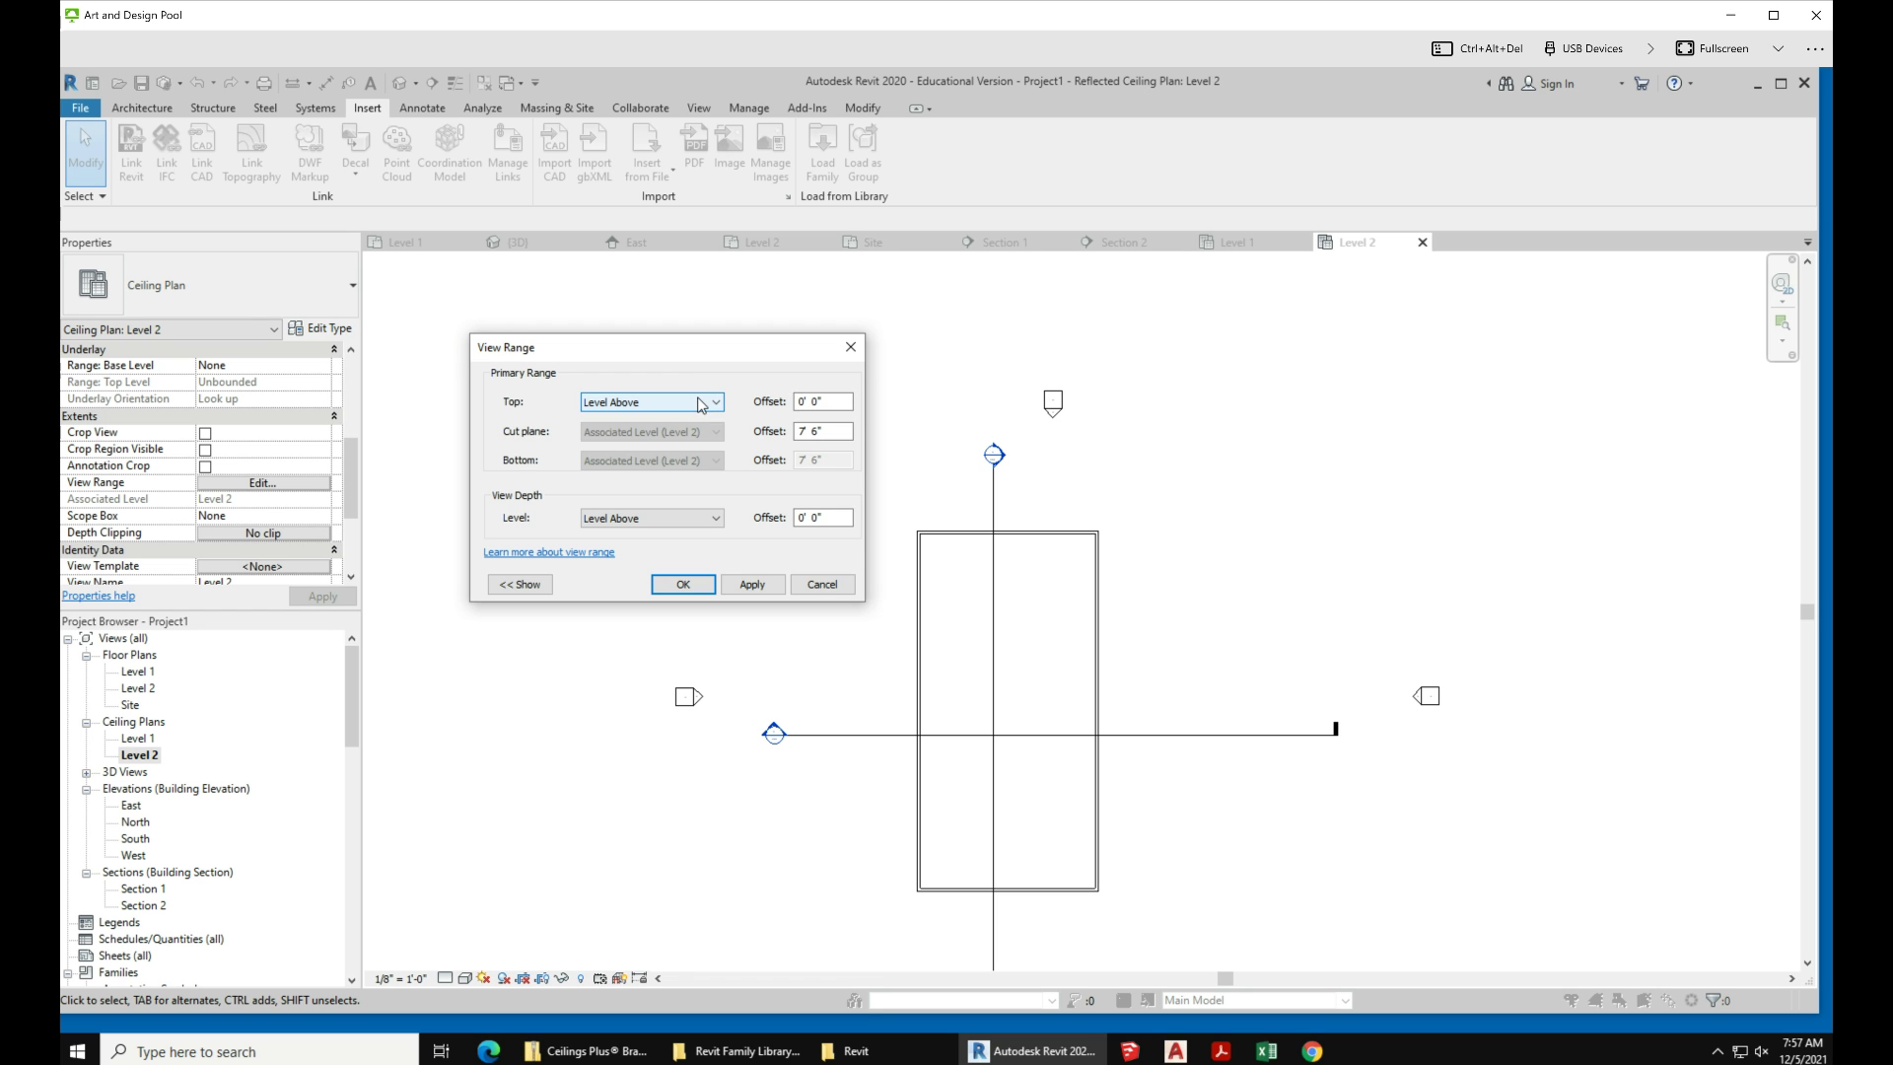
pyautogui.click(775, 587)
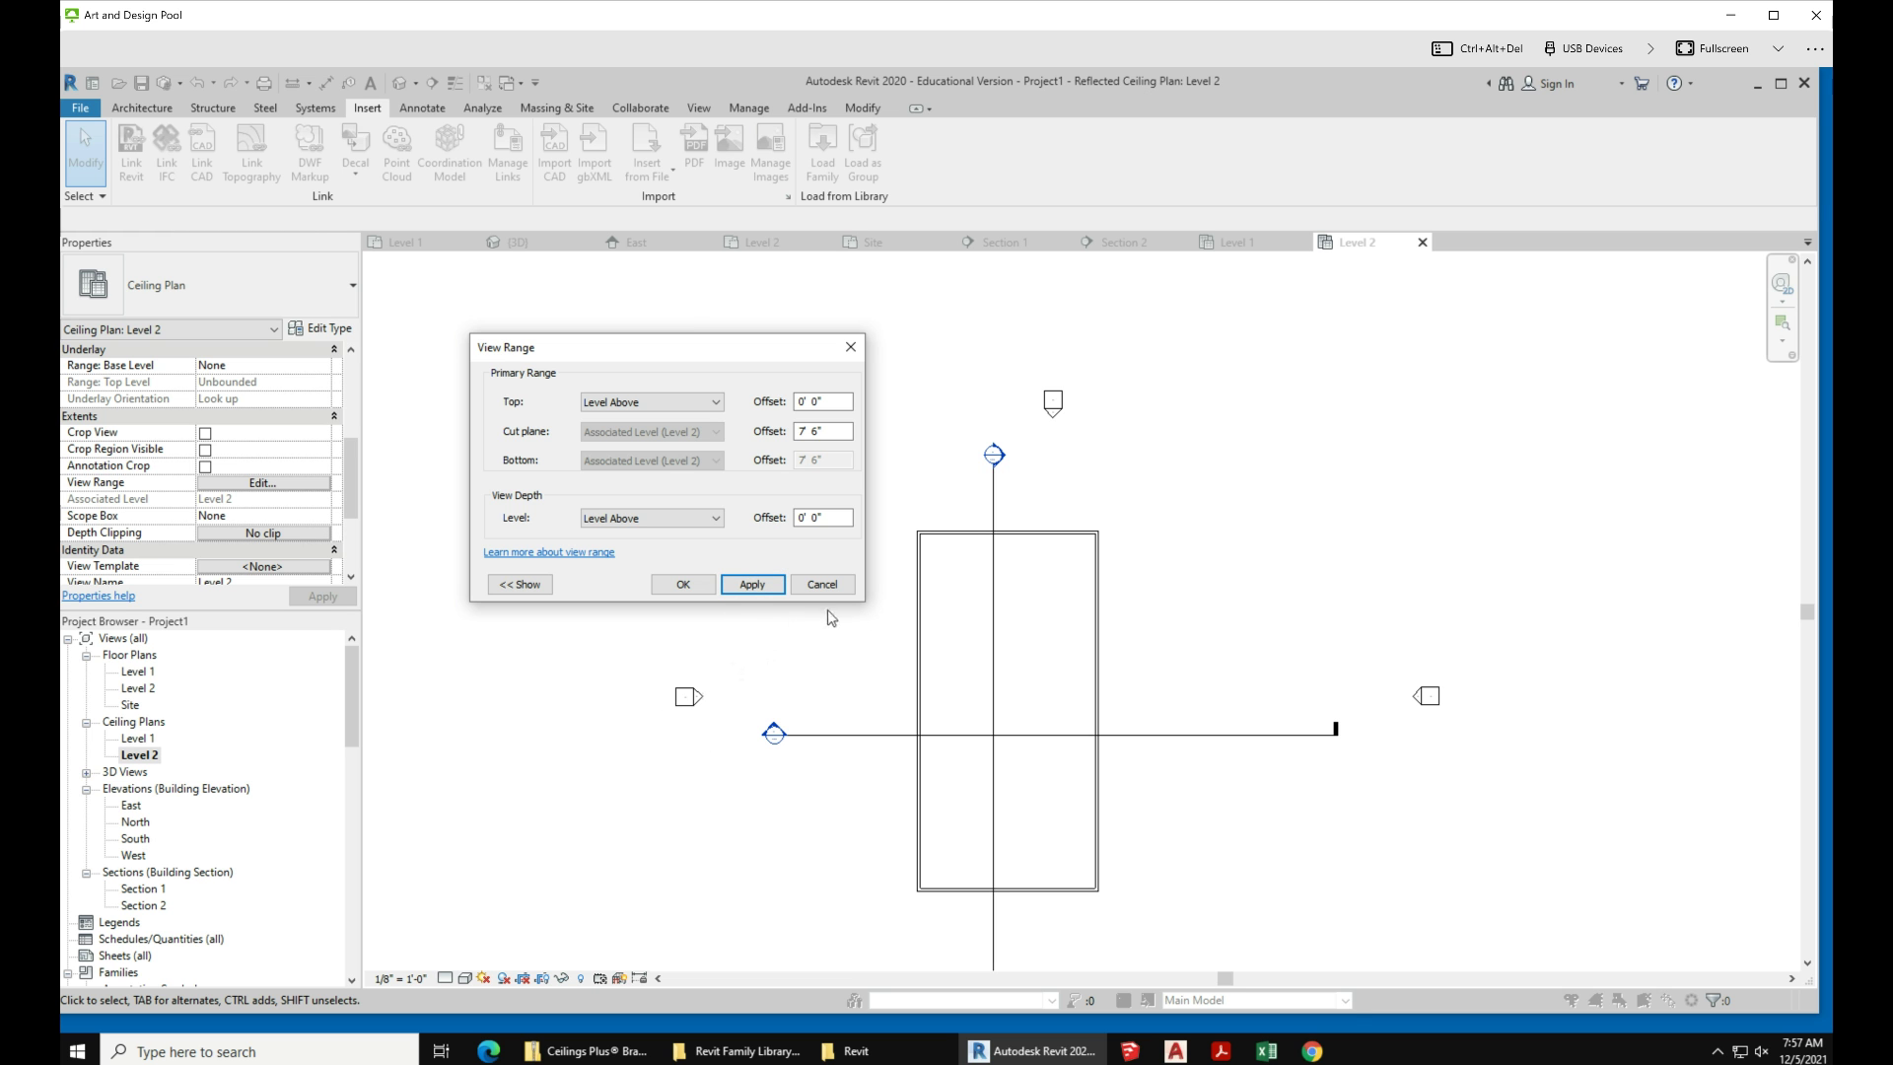
pyautogui.click(809, 589)
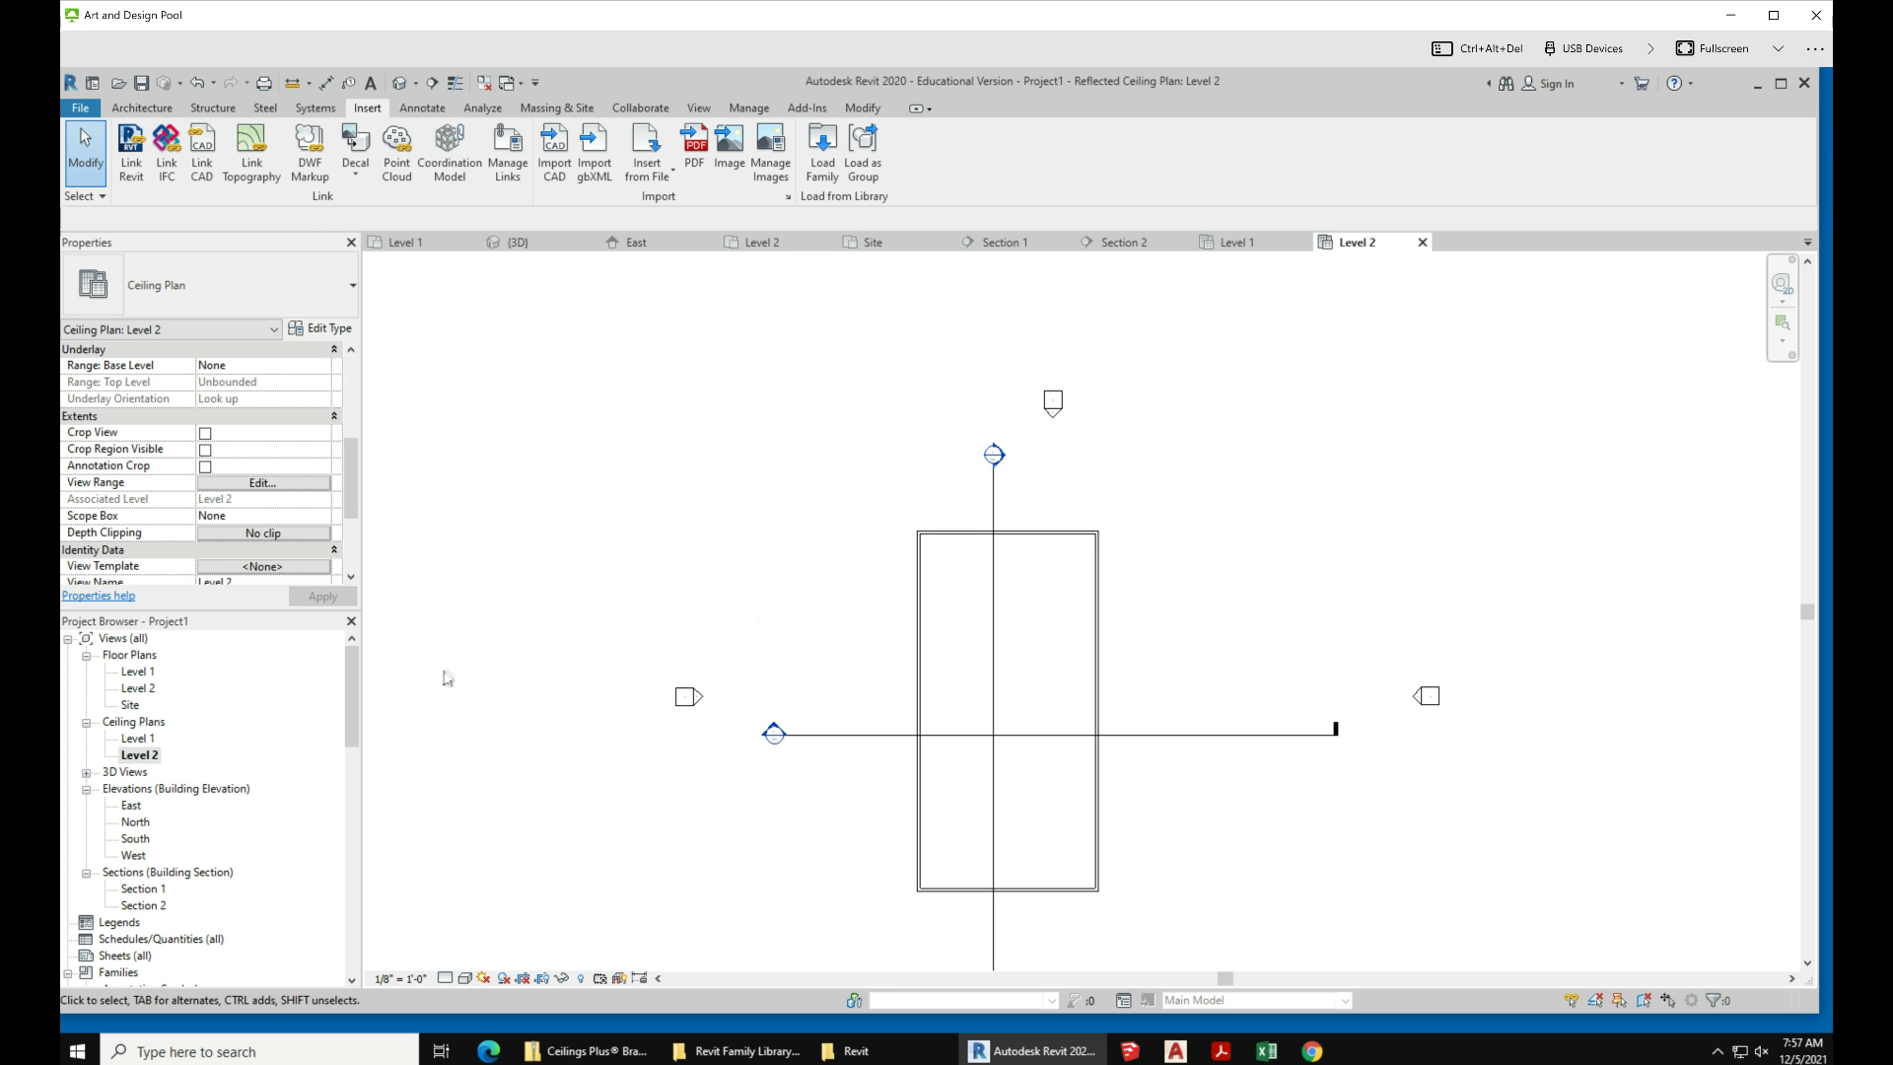
# Step: Open the East elevation and create a level like Level 2 along the top of the walls at 20' 0"
pyautogui.doubleClick(143, 806)
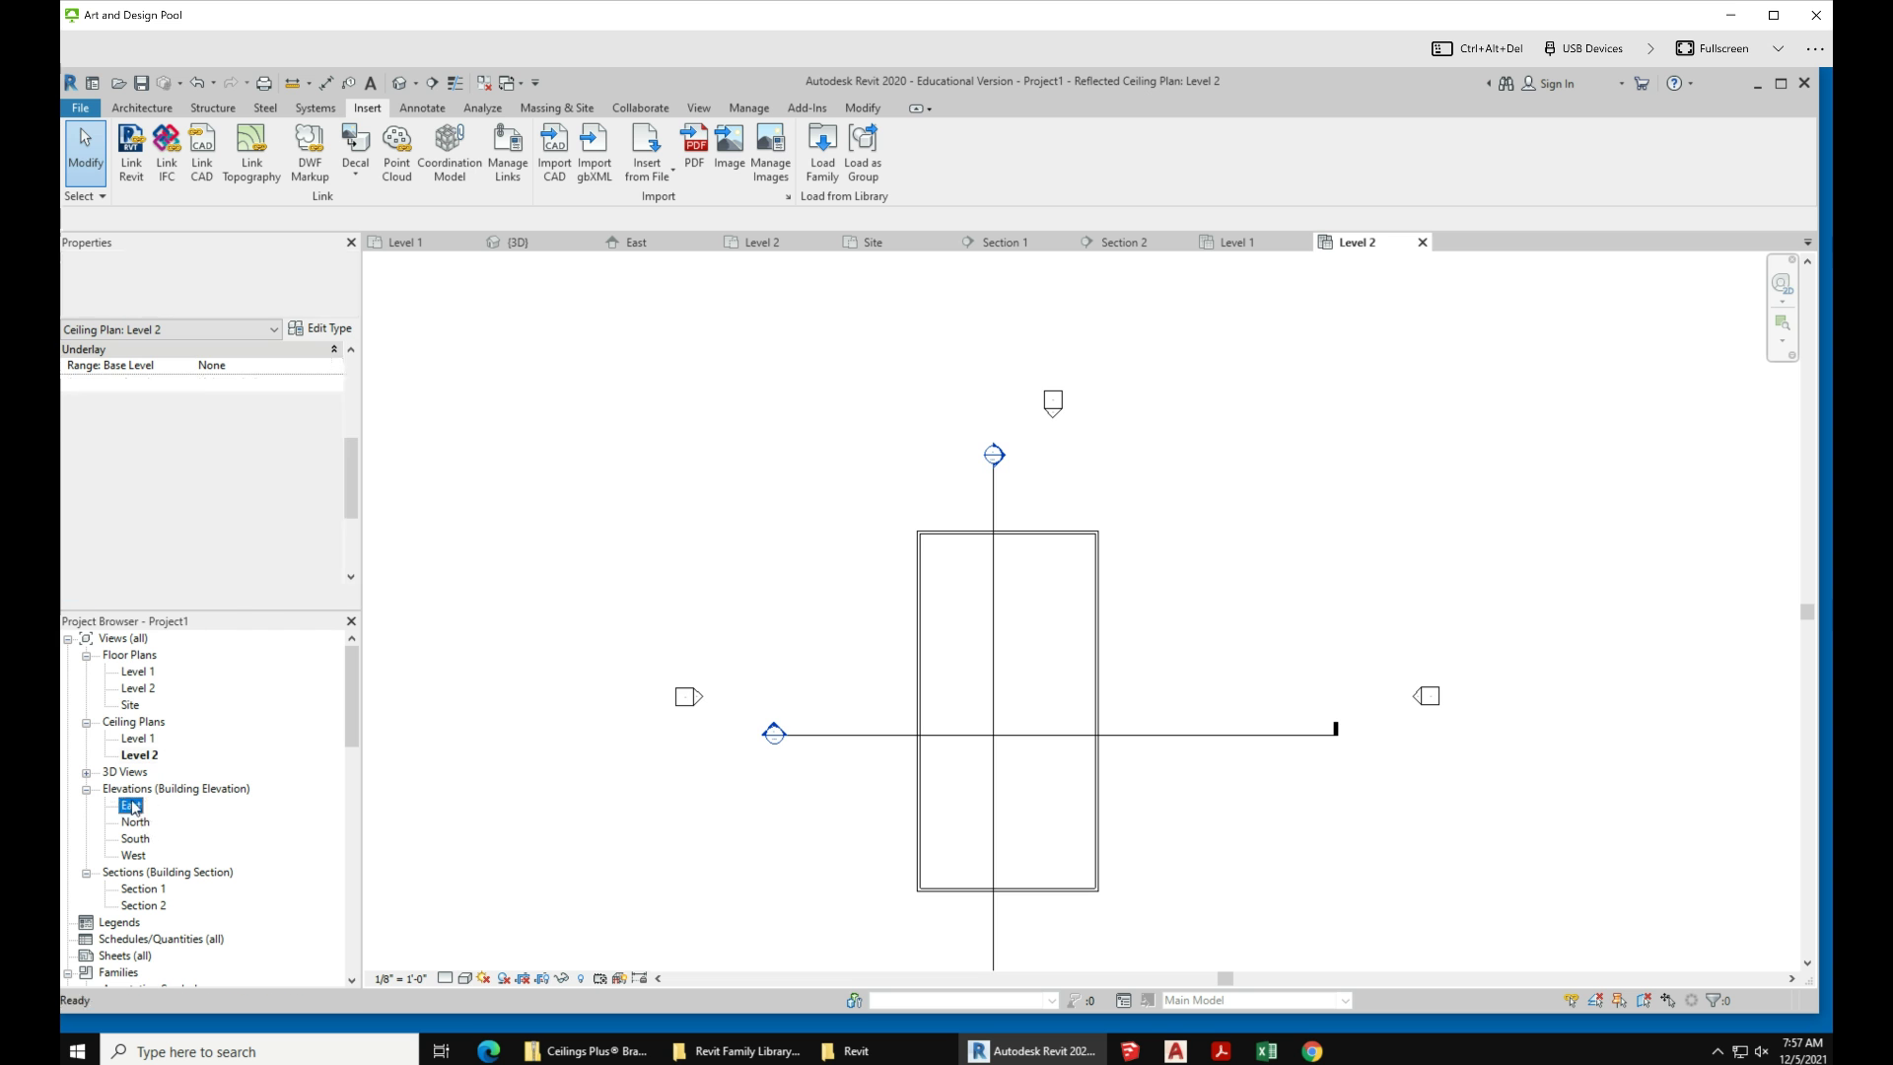
pyautogui.scroll(3, 1192, 838)
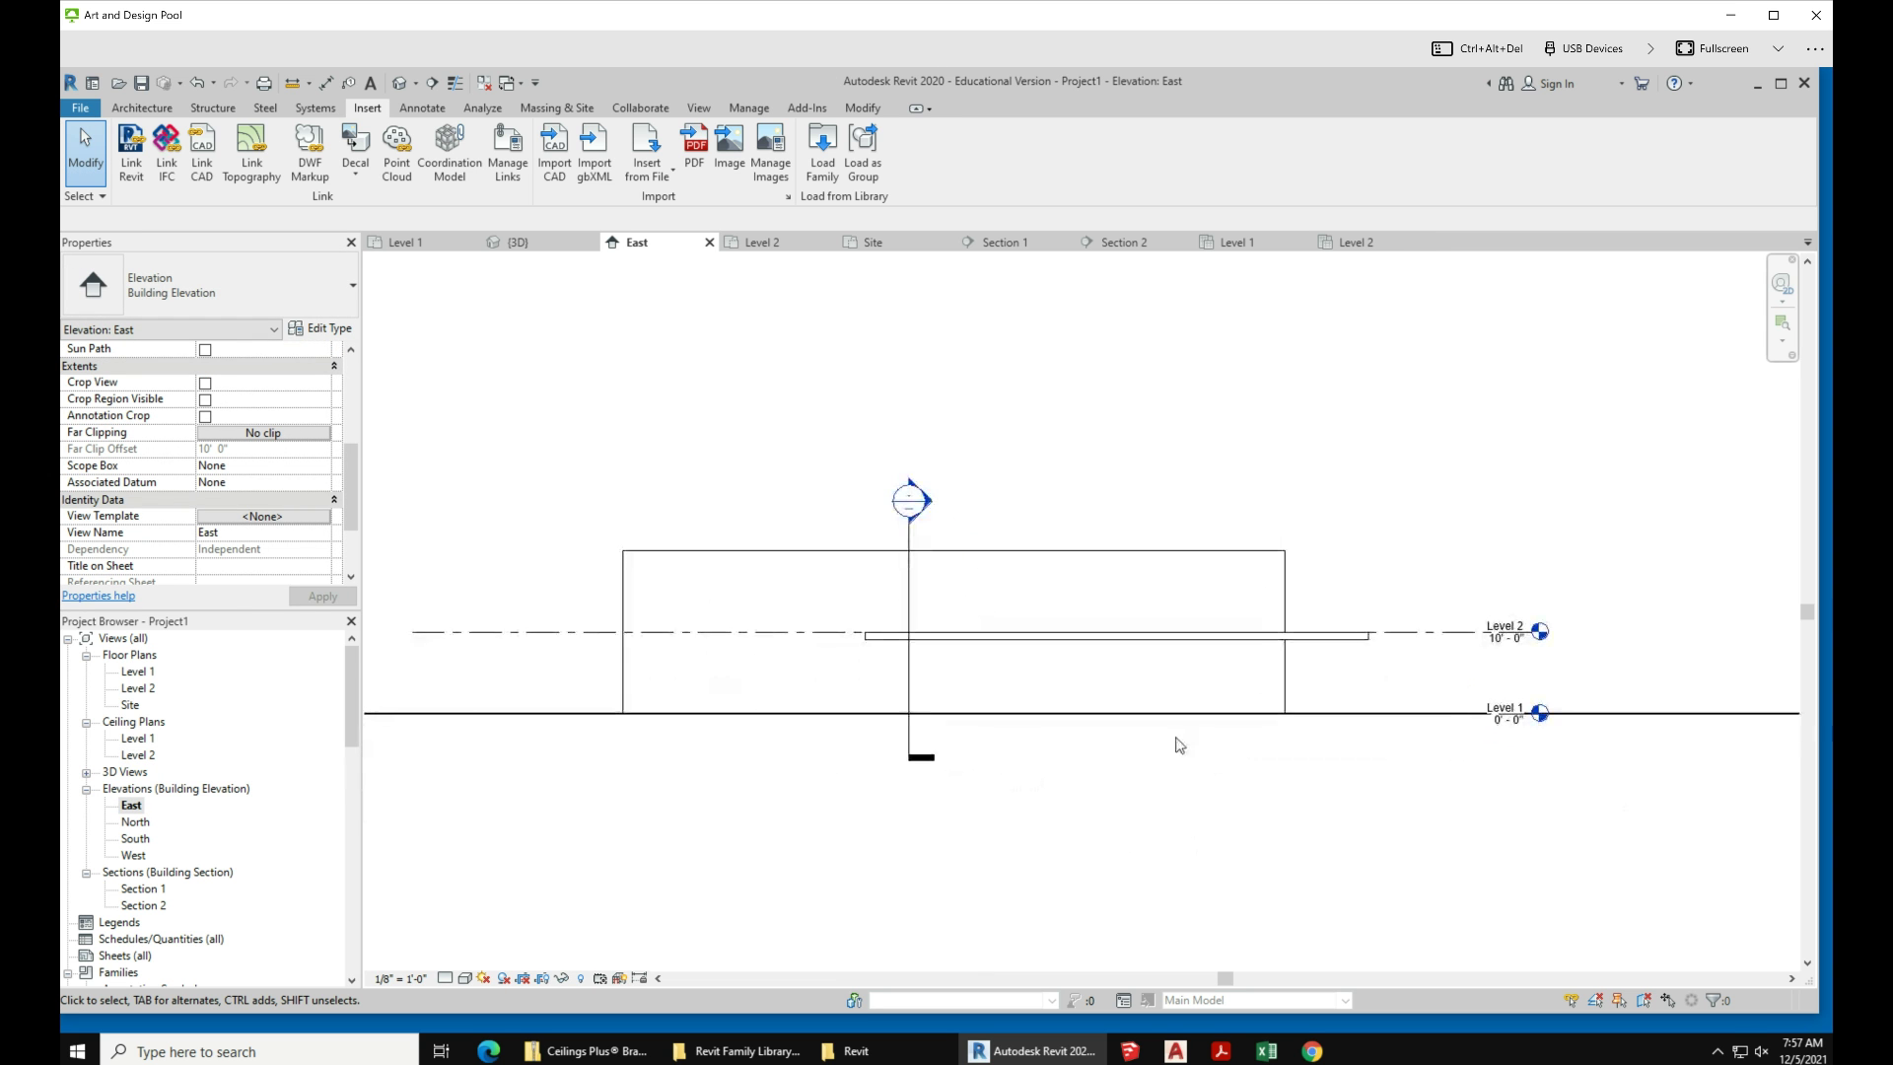
pyautogui.scroll(-2, 1164, 731)
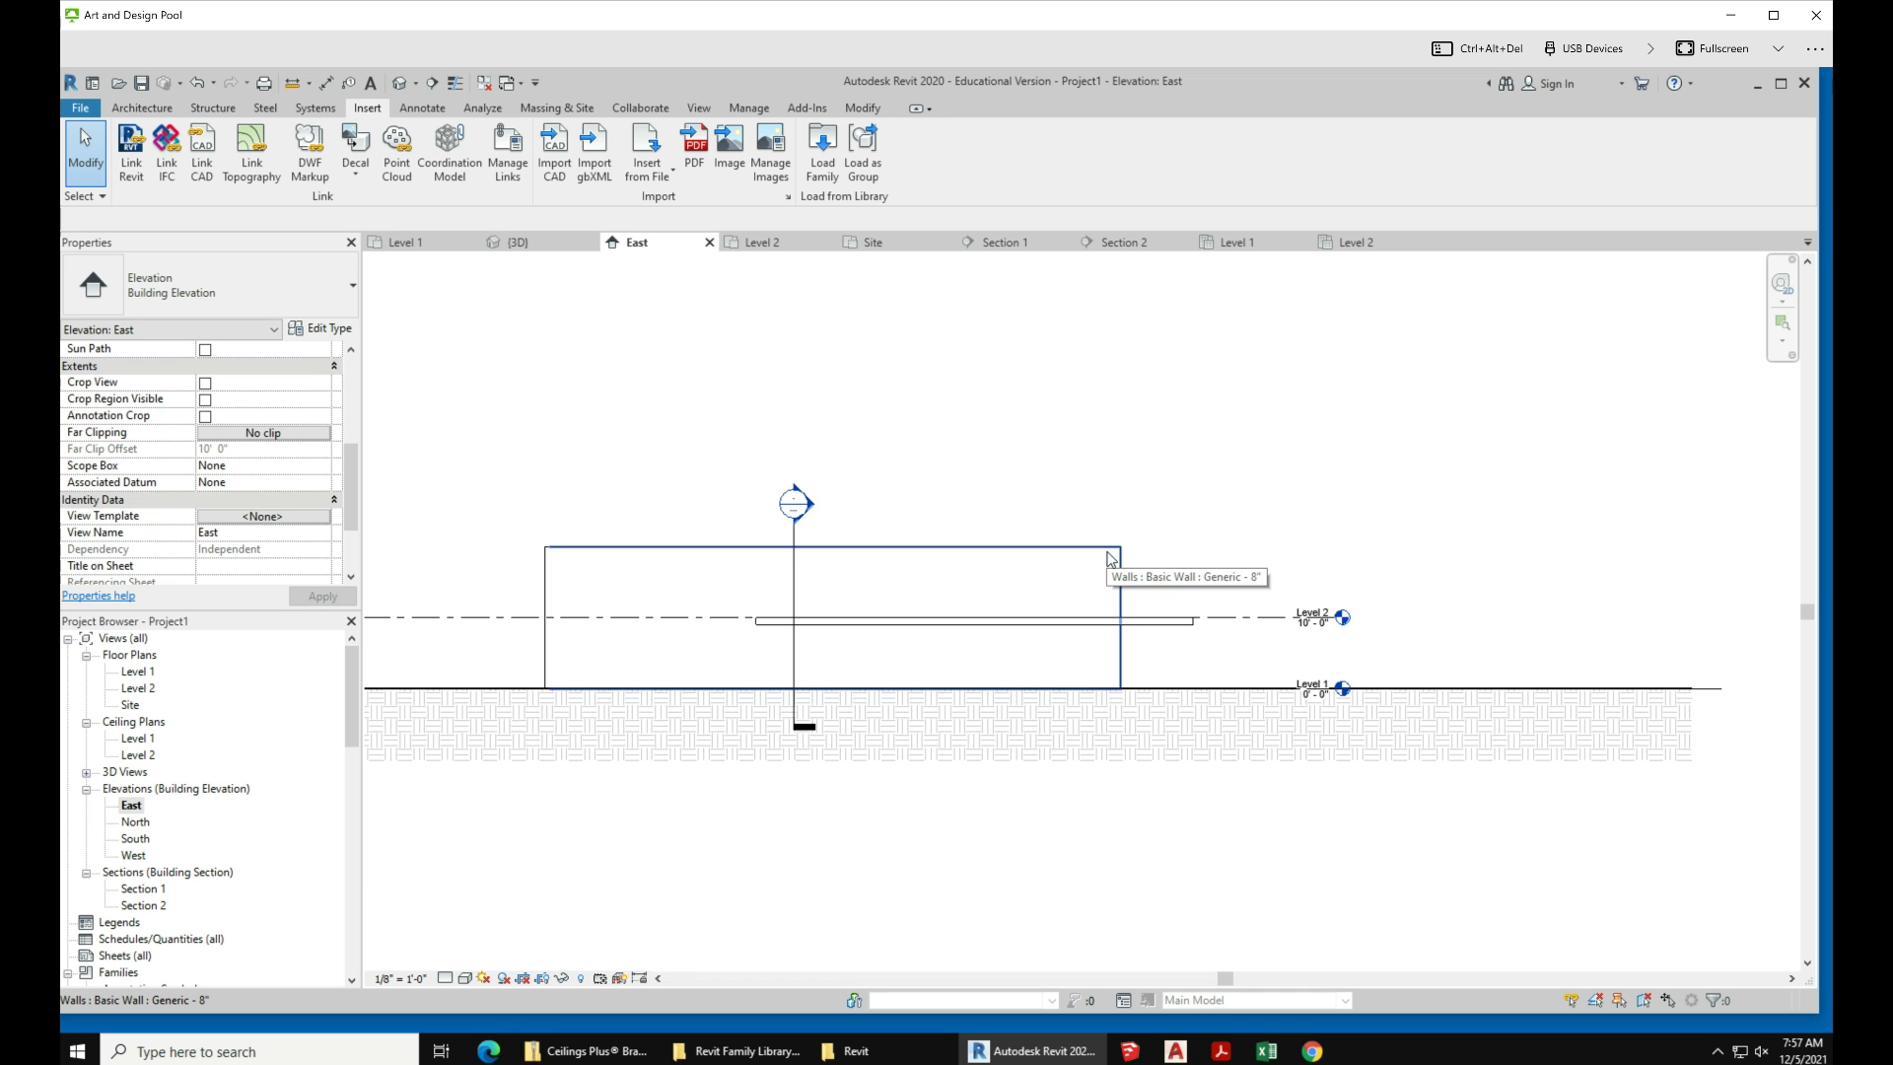
pyautogui.click(1266, 628)
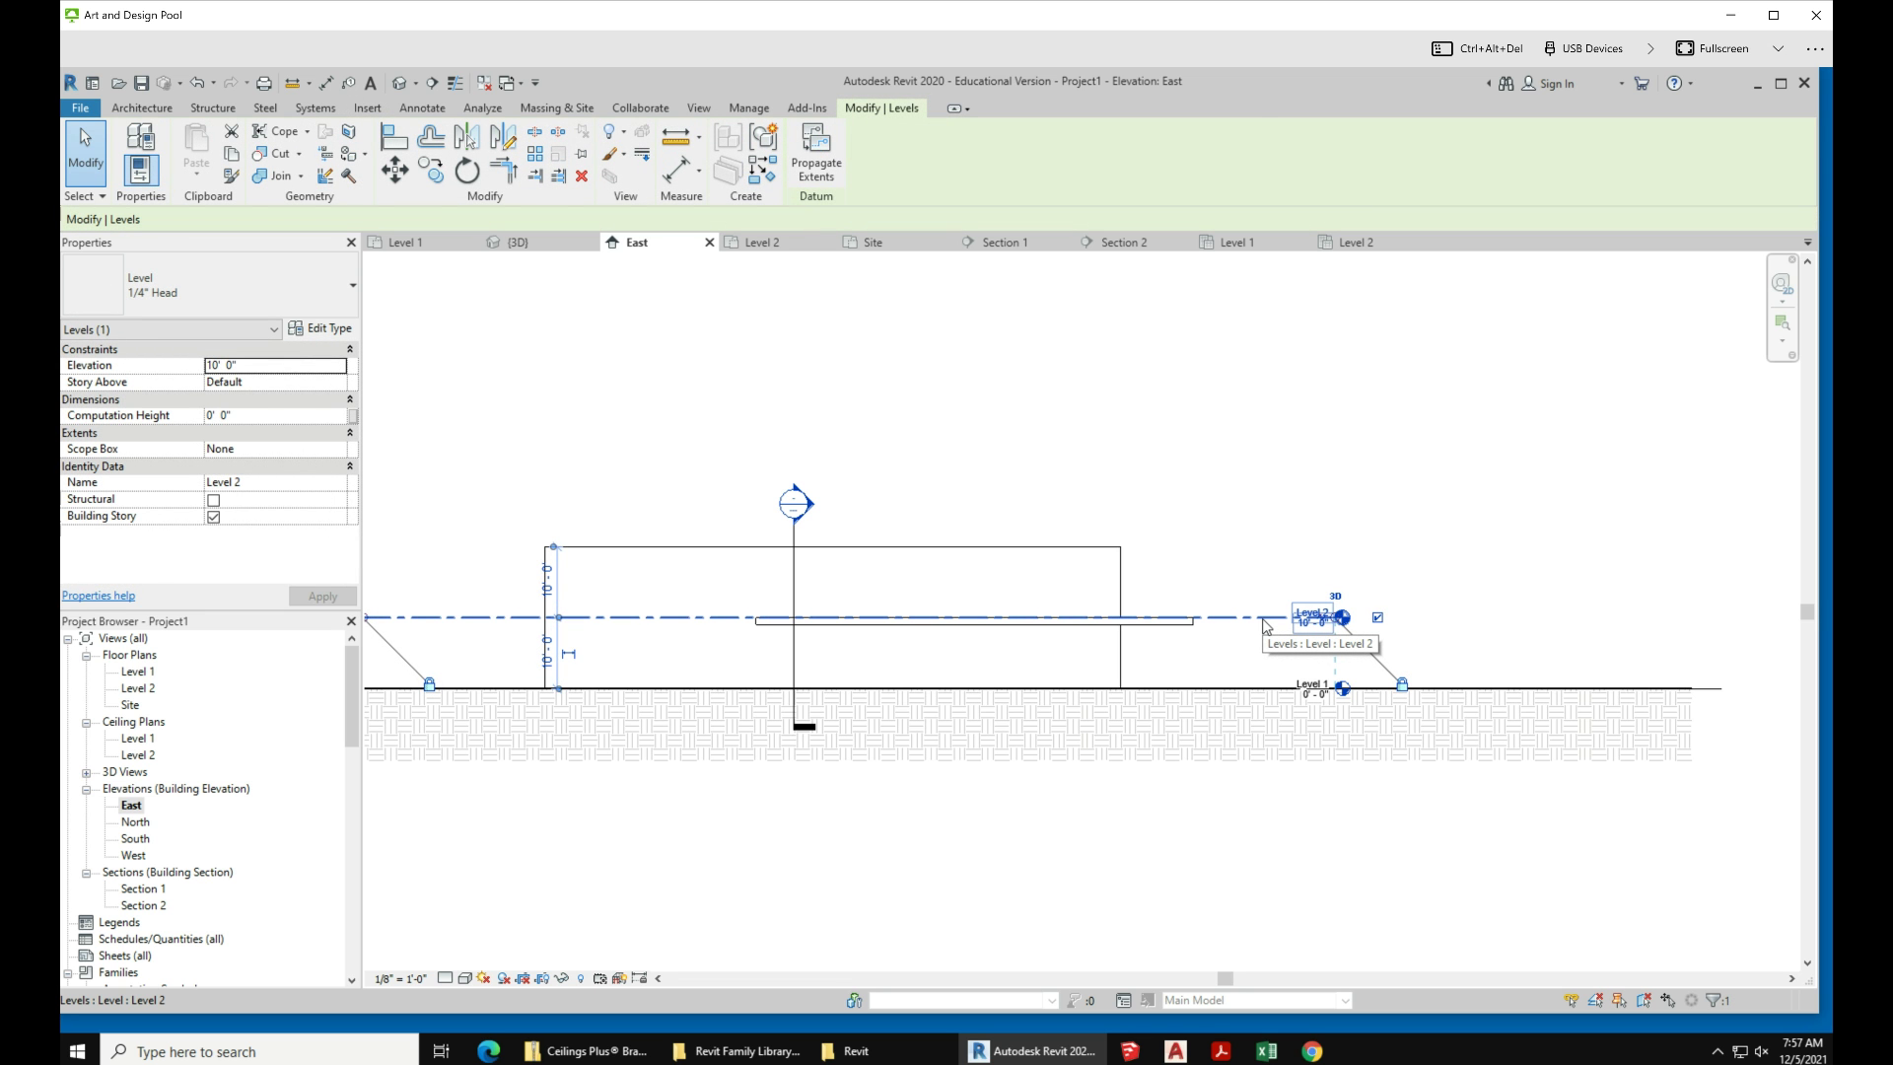
pyautogui.rightClick(1265, 625)
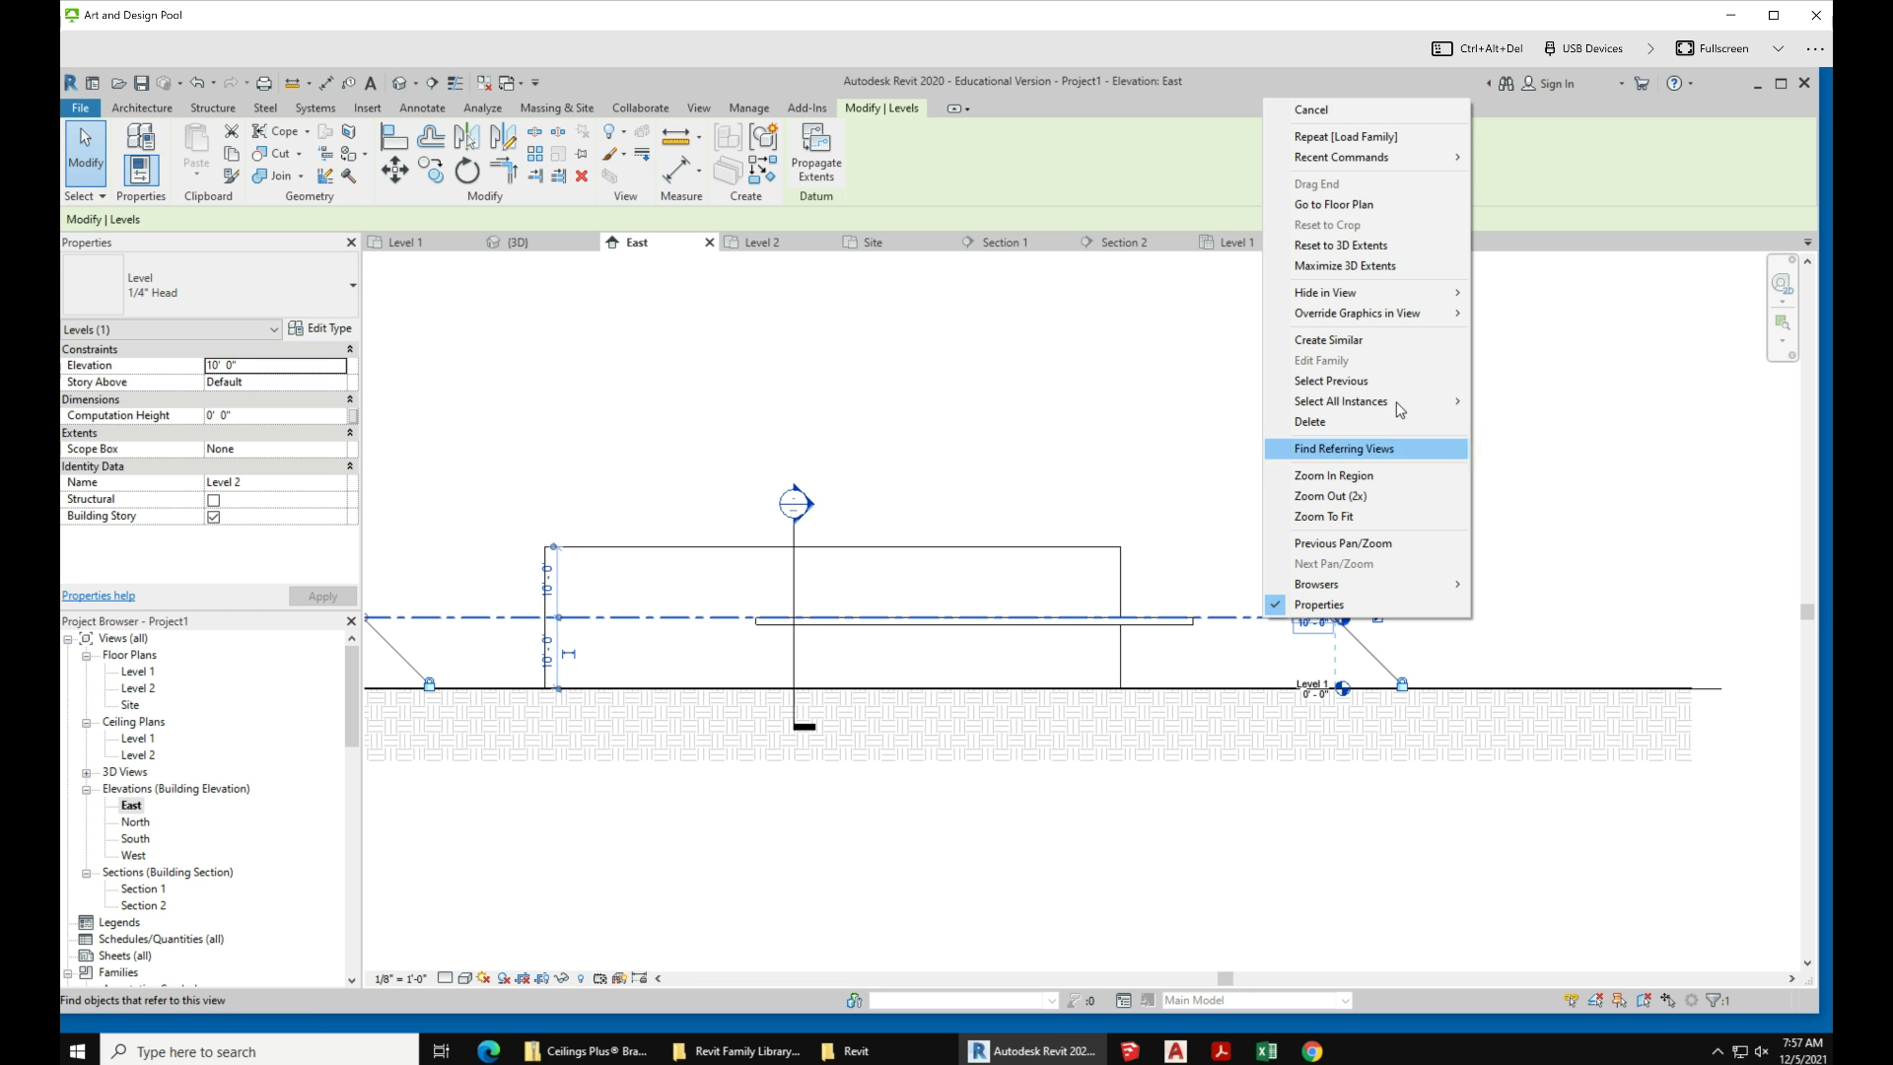
pyautogui.click(1383, 344)
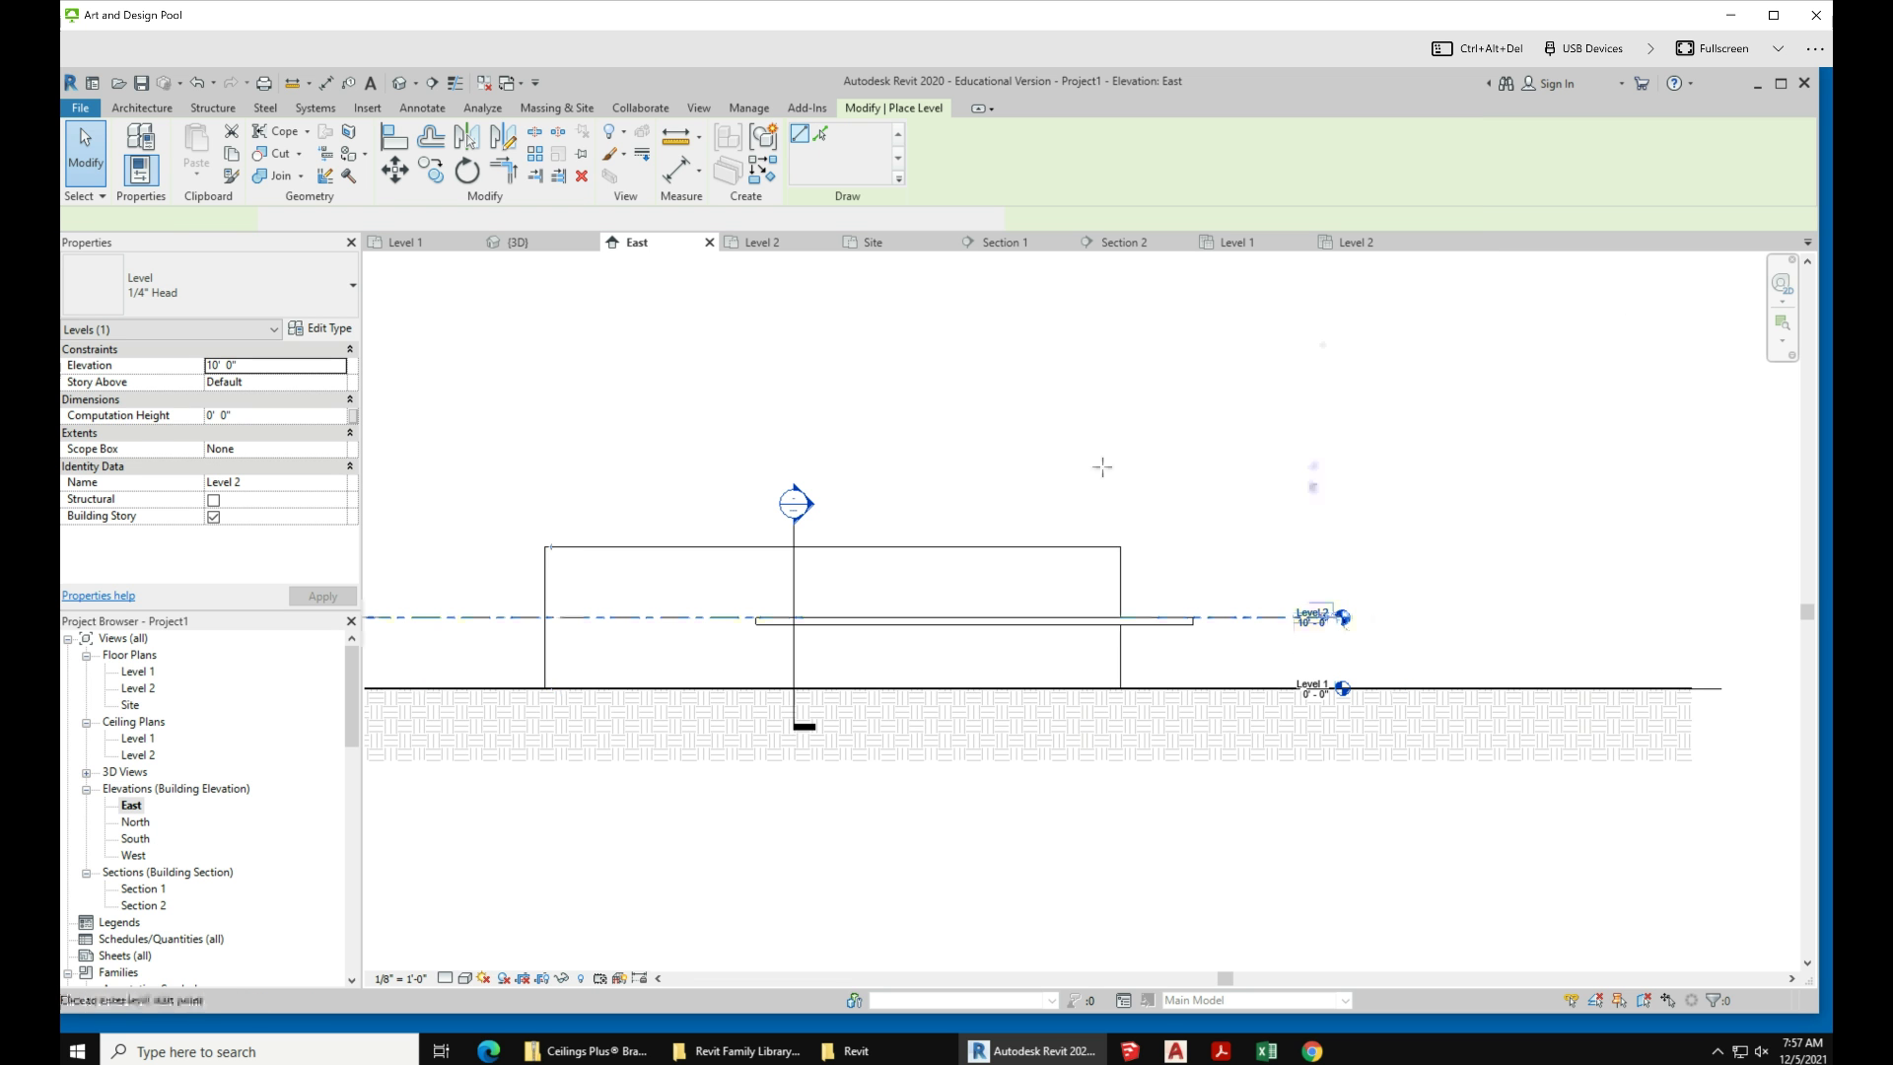
pyautogui.click(858, 545)
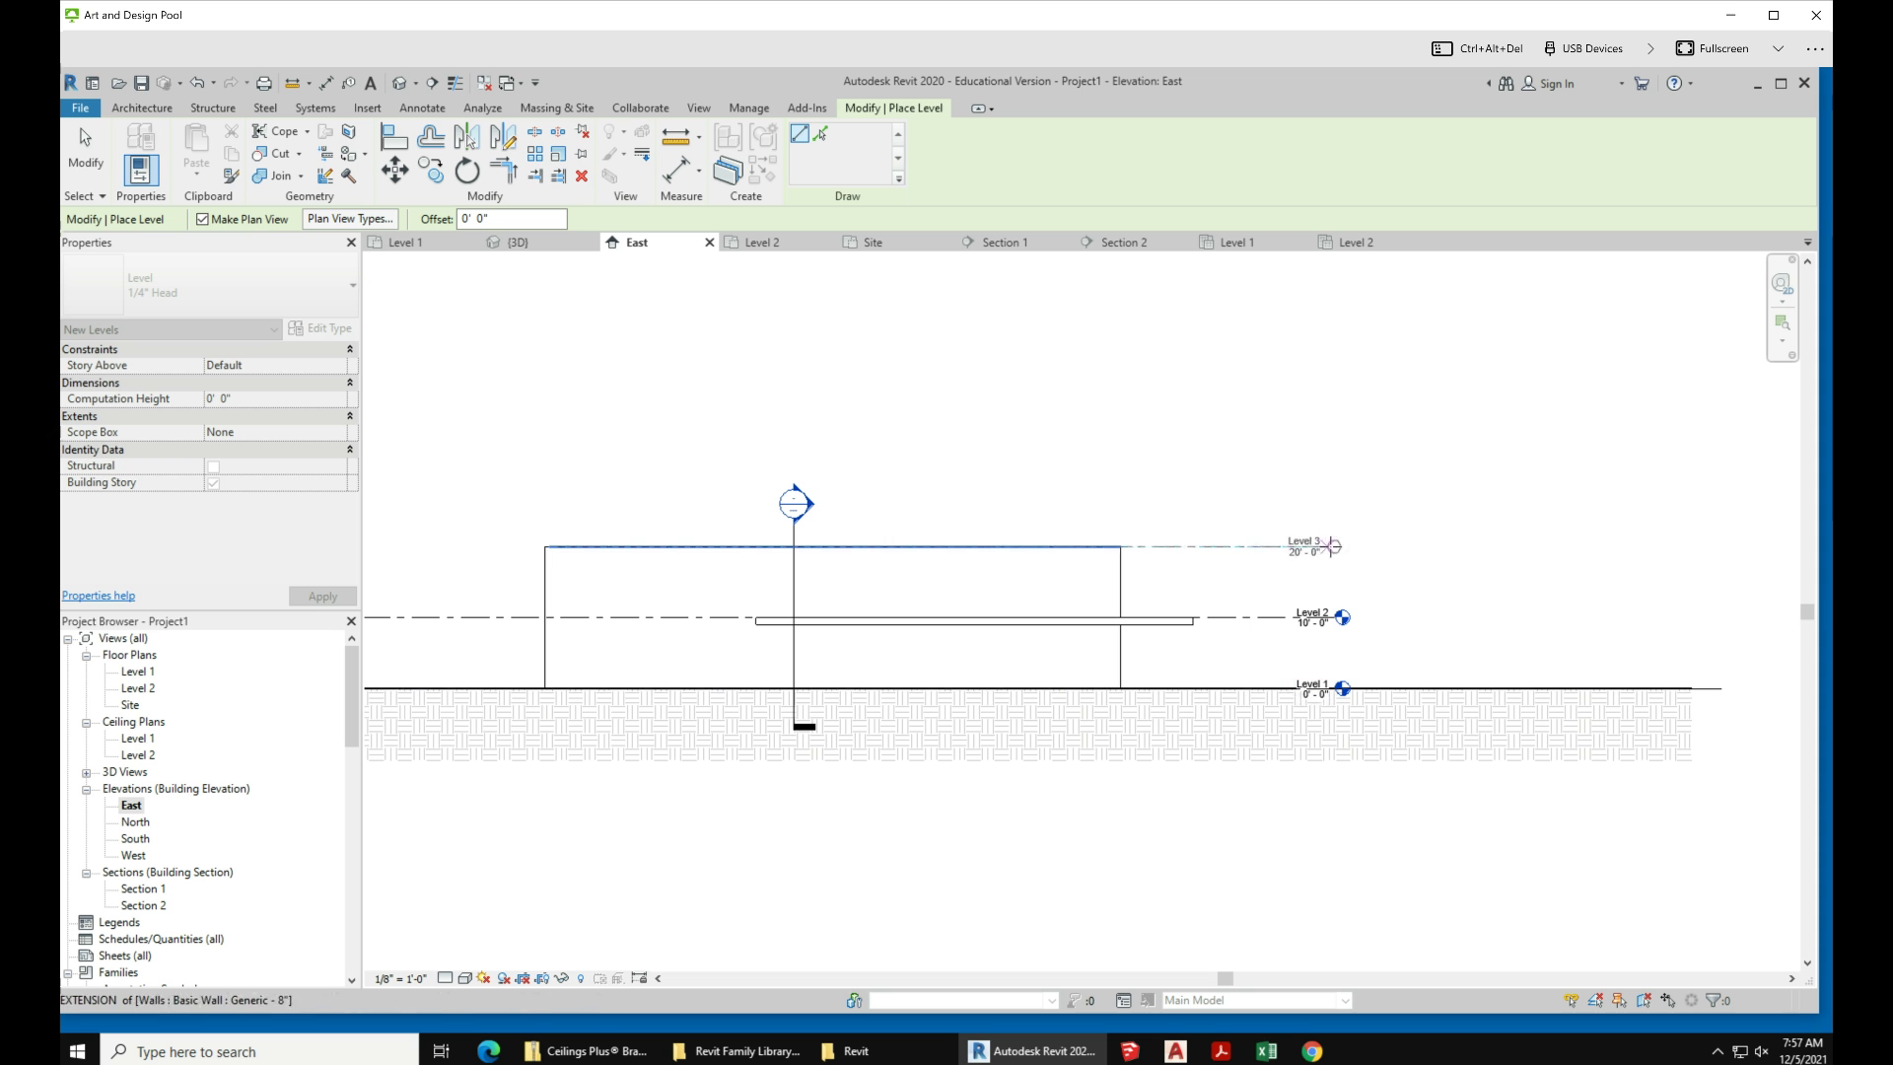
pyautogui.click(1331, 545)
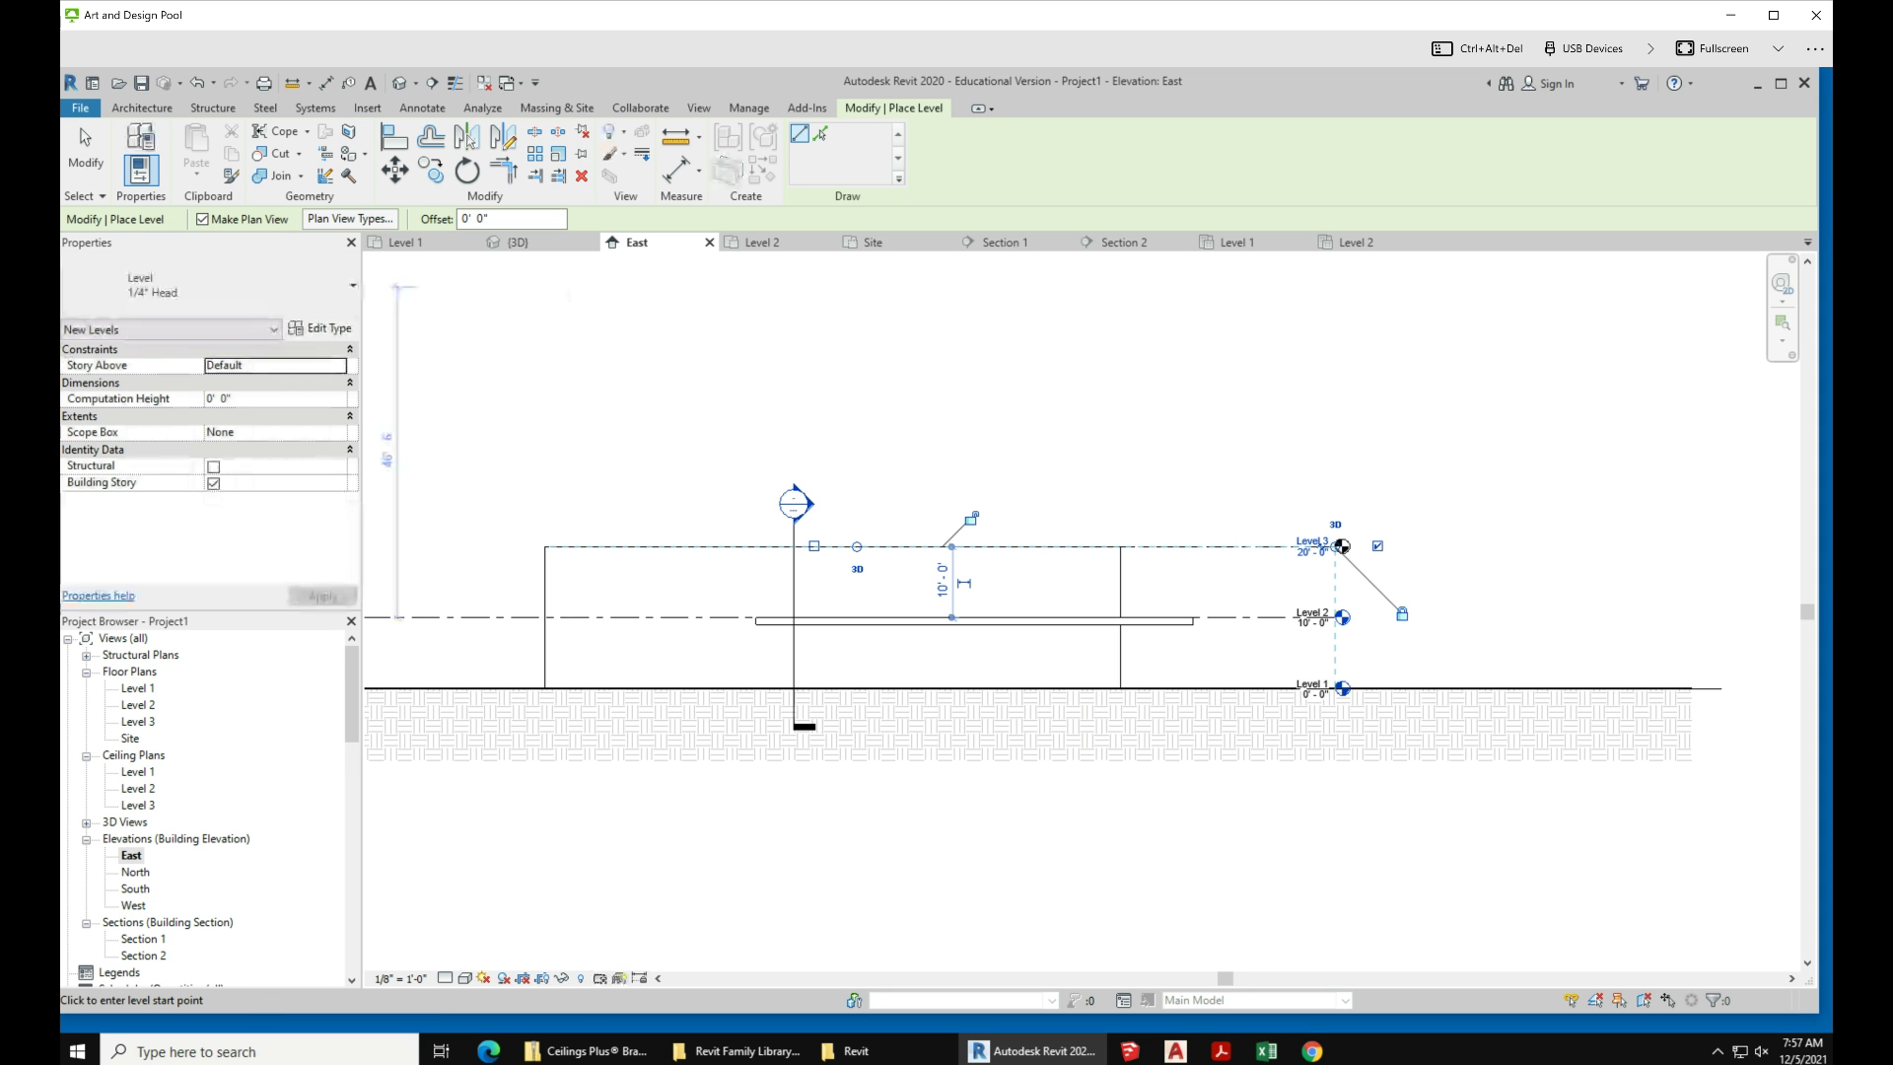
pyautogui.press('Escape')
pyautogui.press('Escape')
pyautogui.scroll(2, 1163, 678)
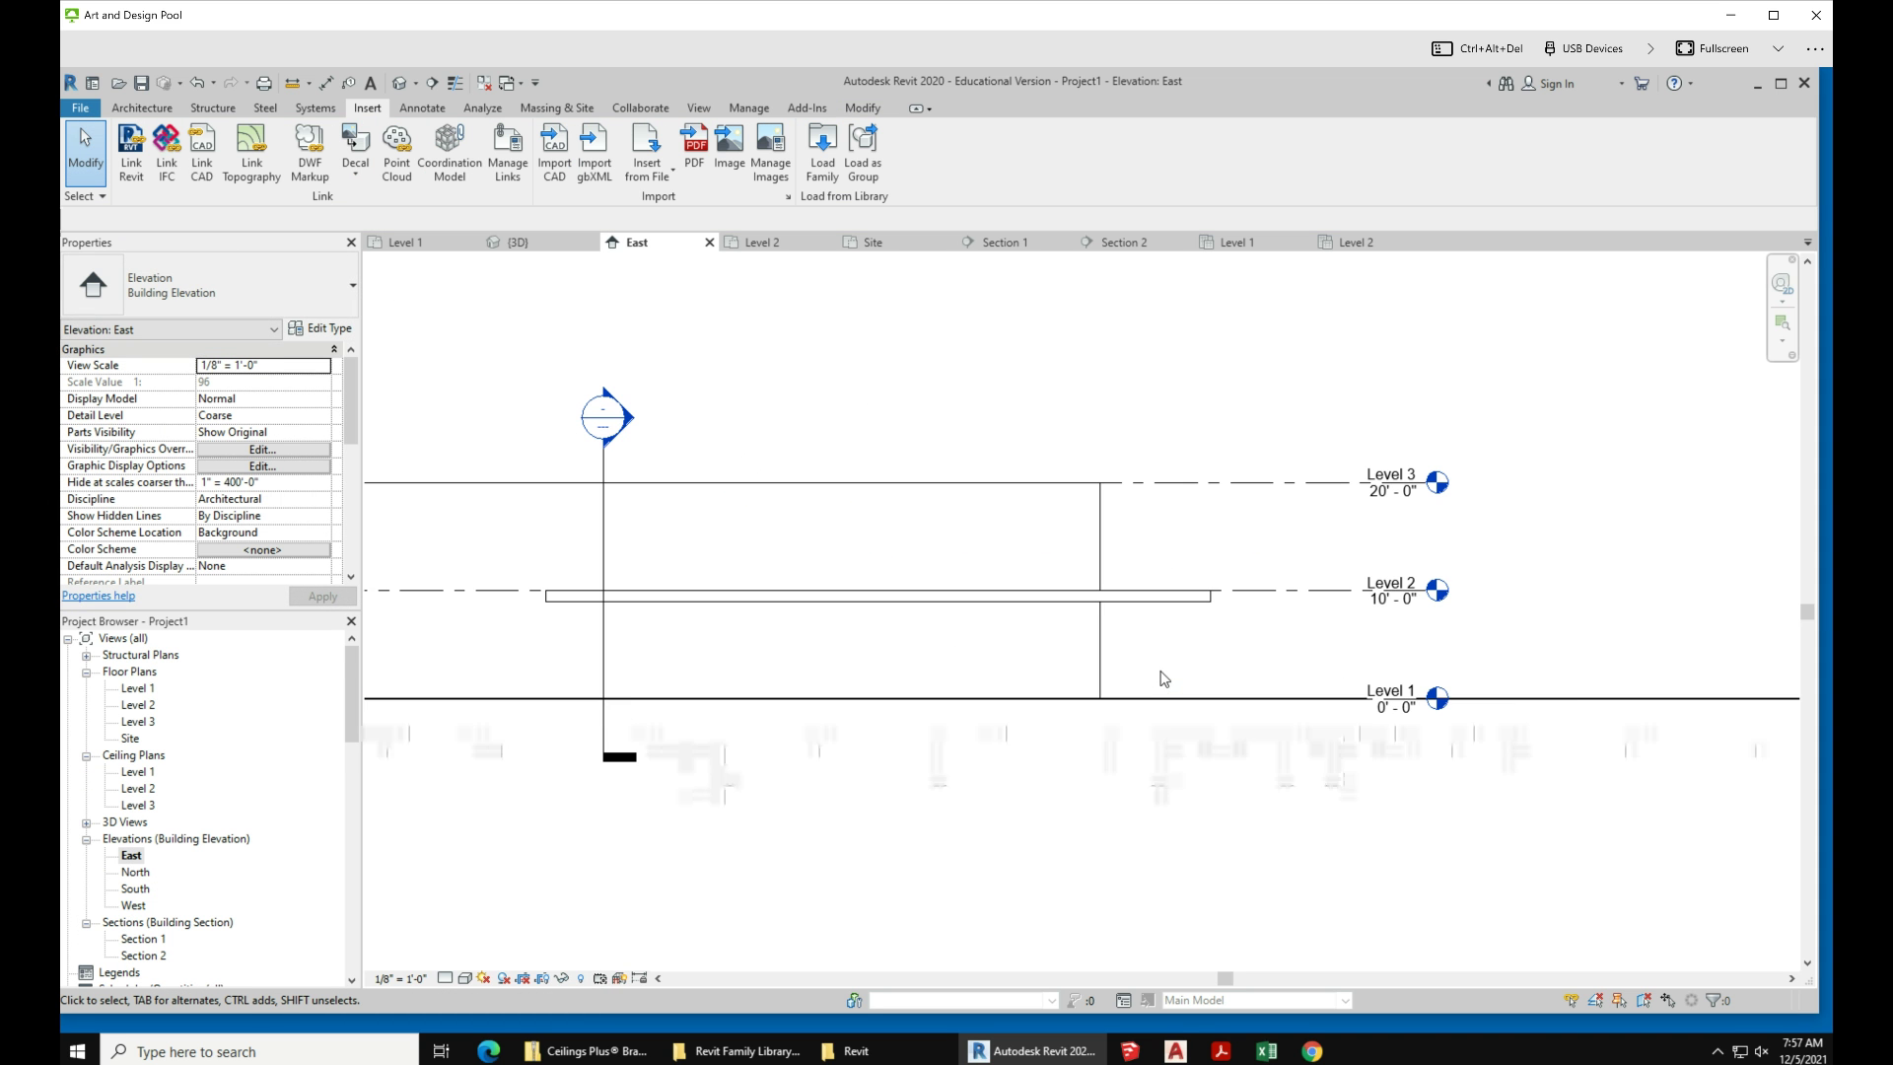
pyautogui.scroll(-2, 1166, 660)
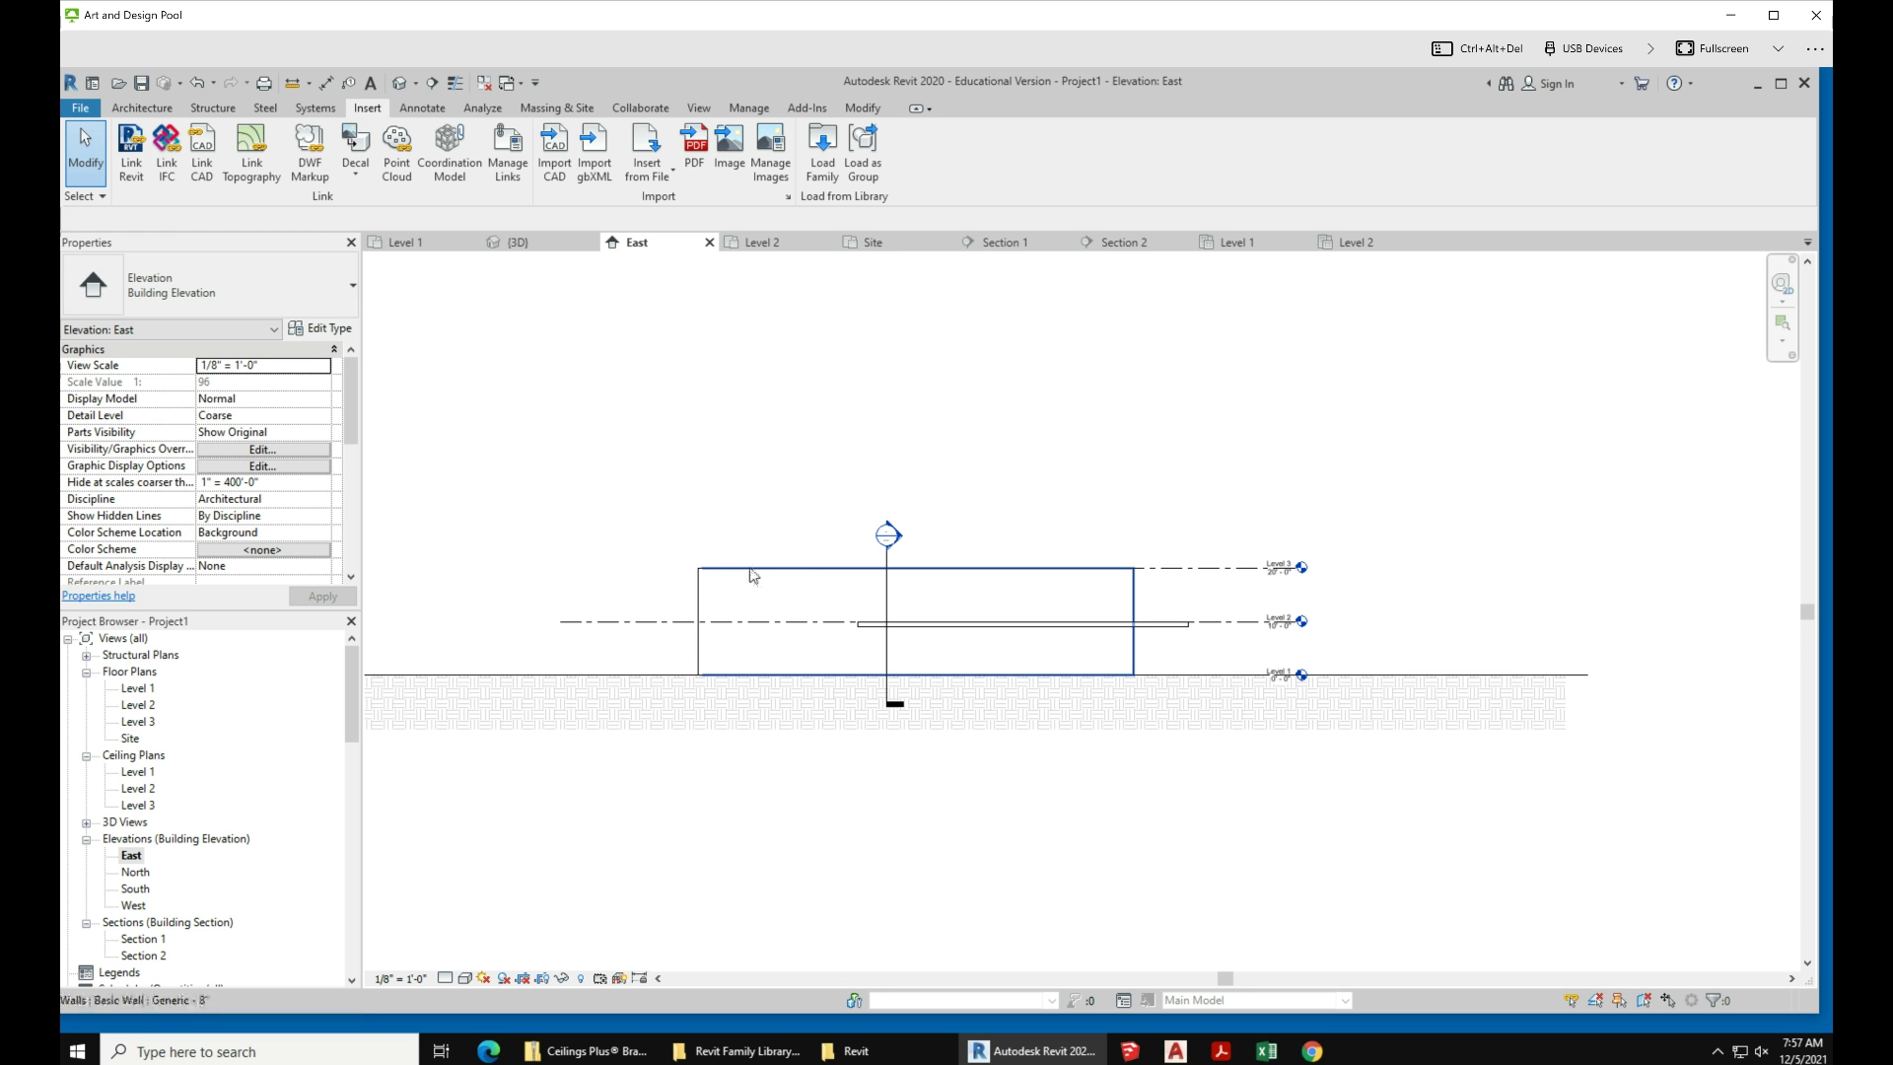
# Step: Set the top constraint of the whole chain of four exterior walls to Up to level: Level 3
pyautogui.press('Tab')
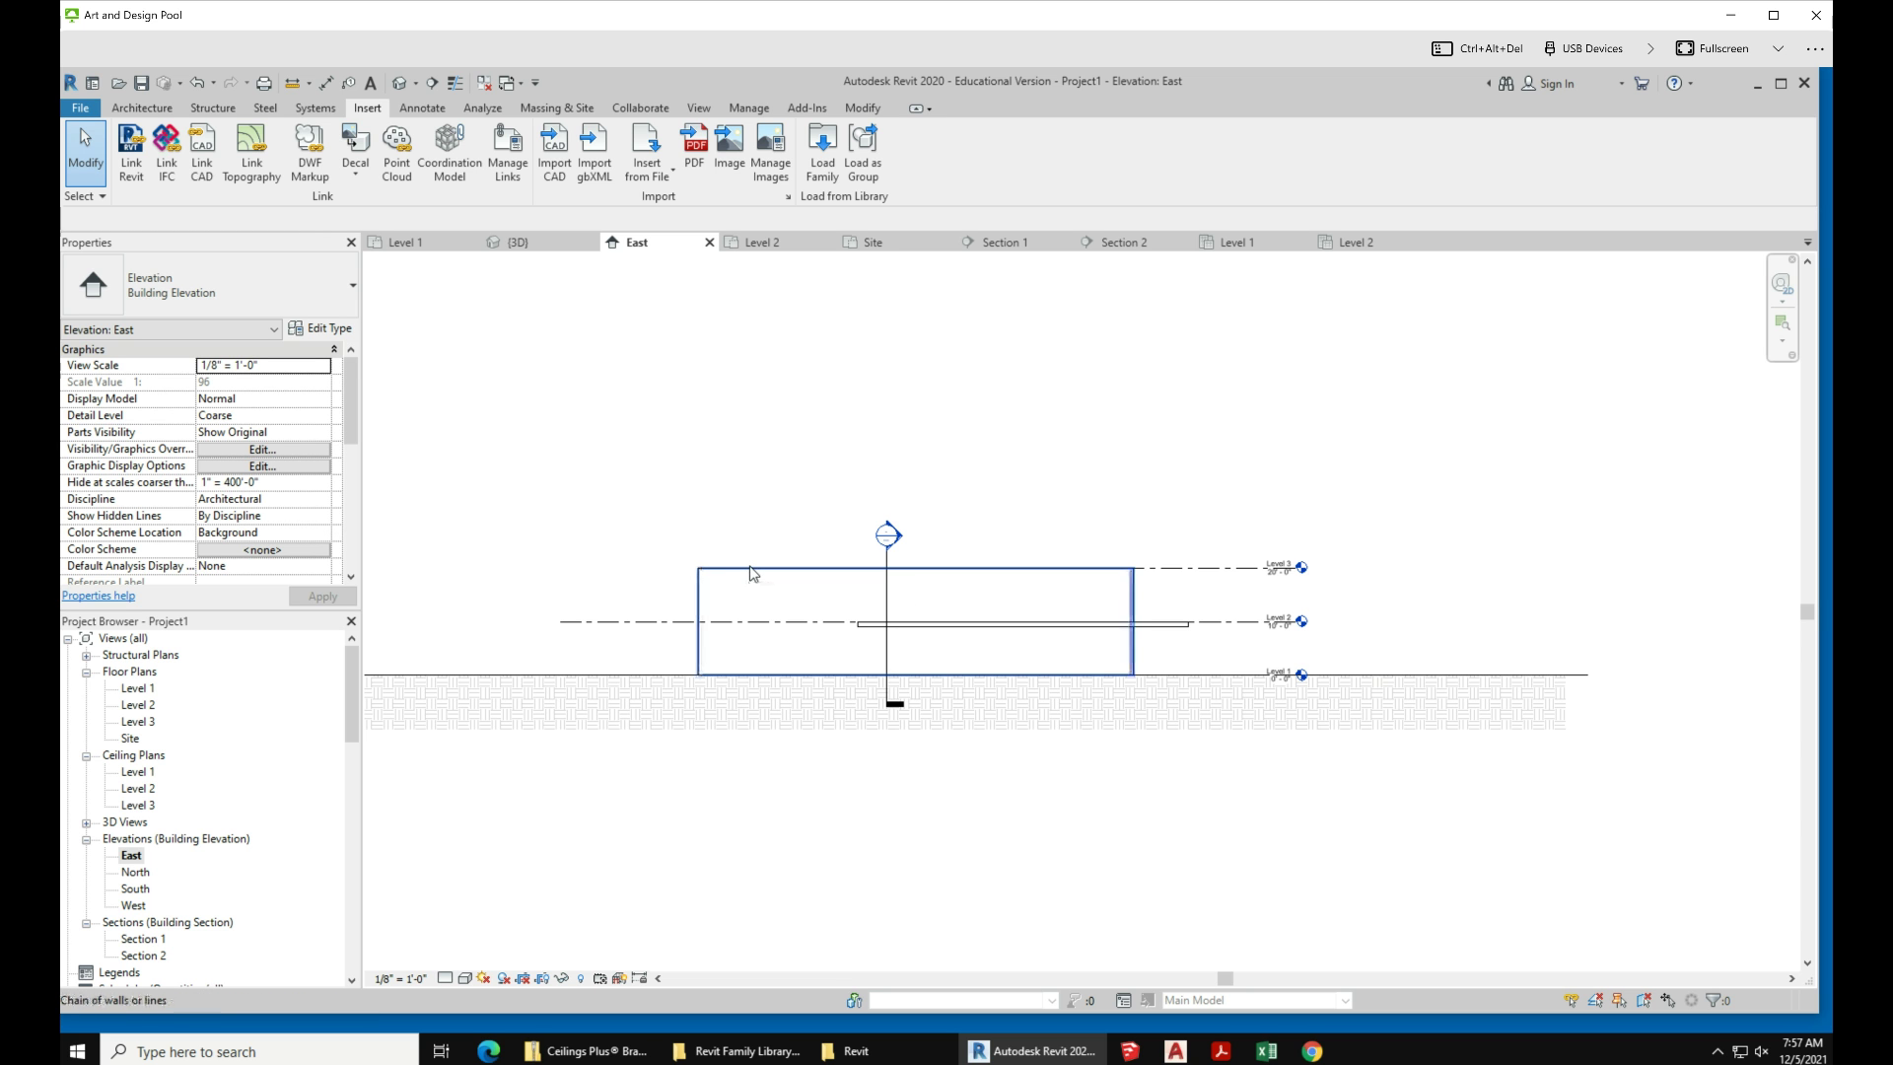
pyautogui.click(751, 572)
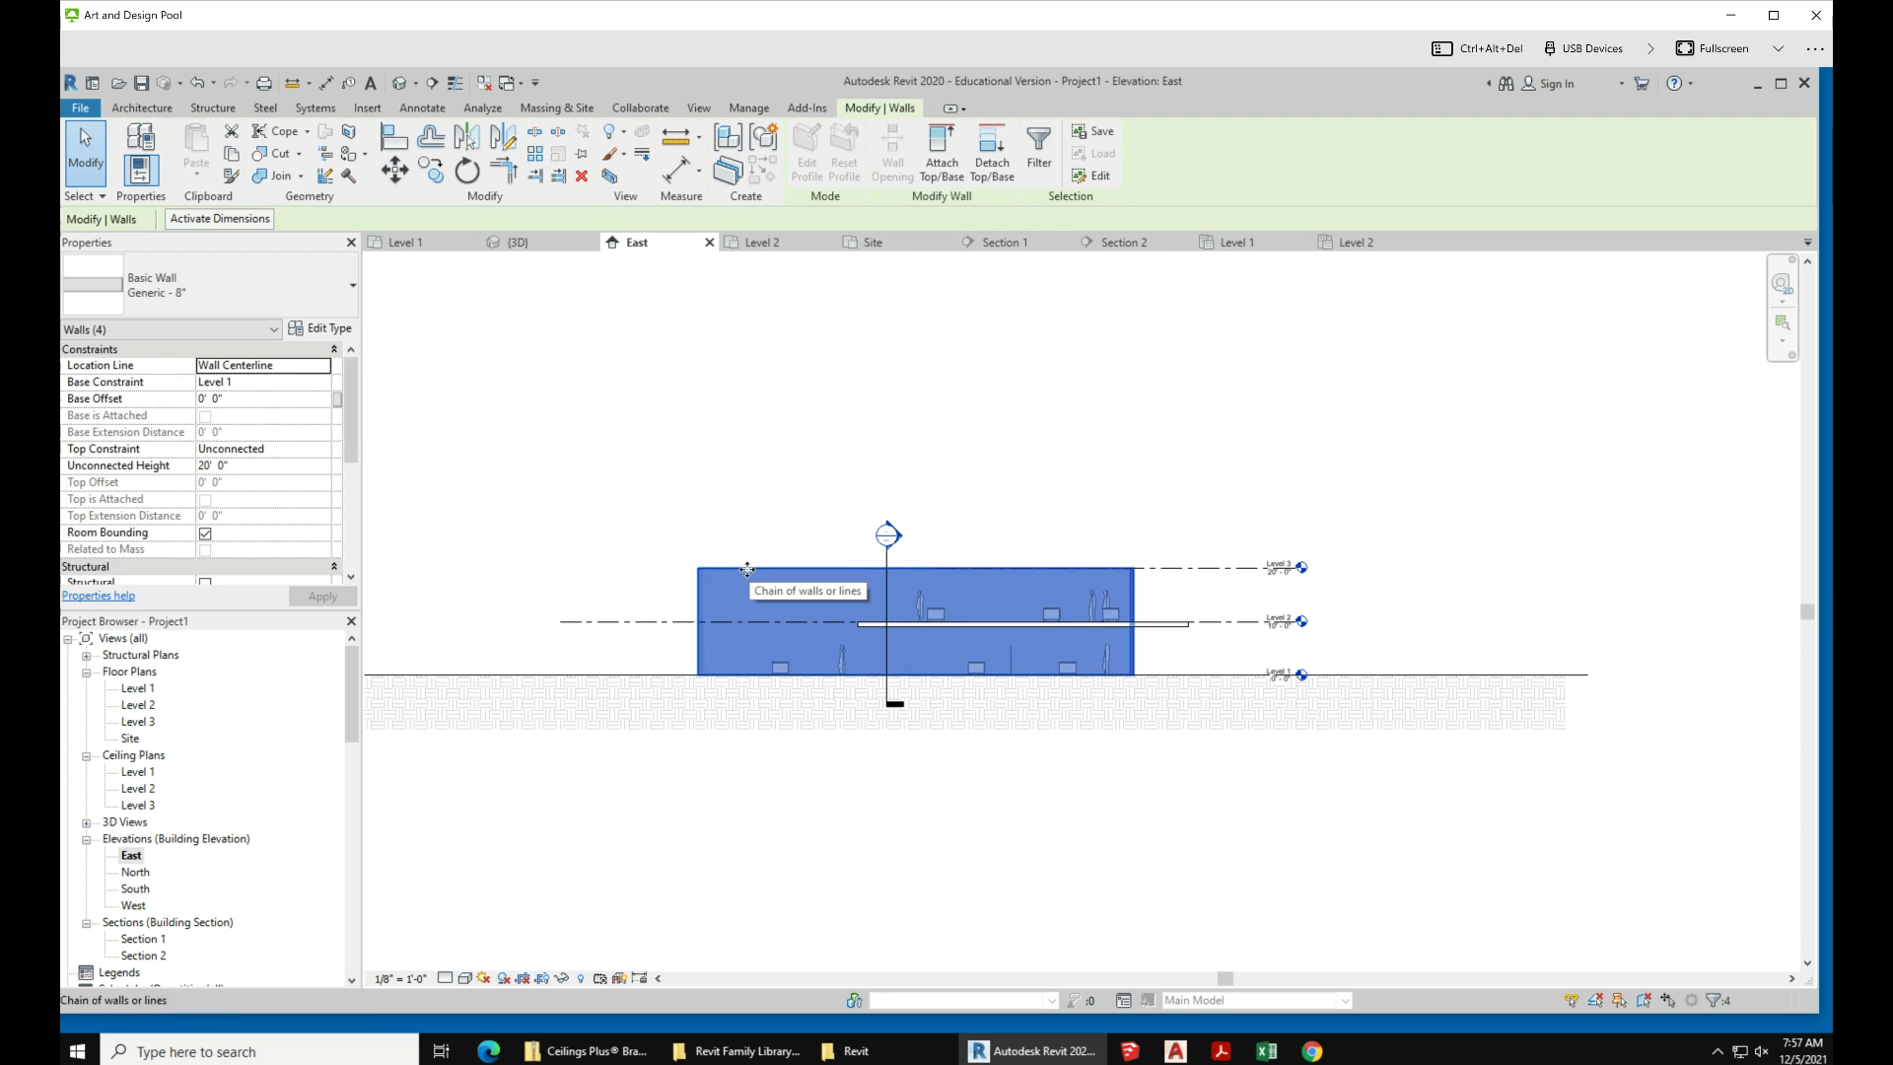
pyautogui.click(323, 448)
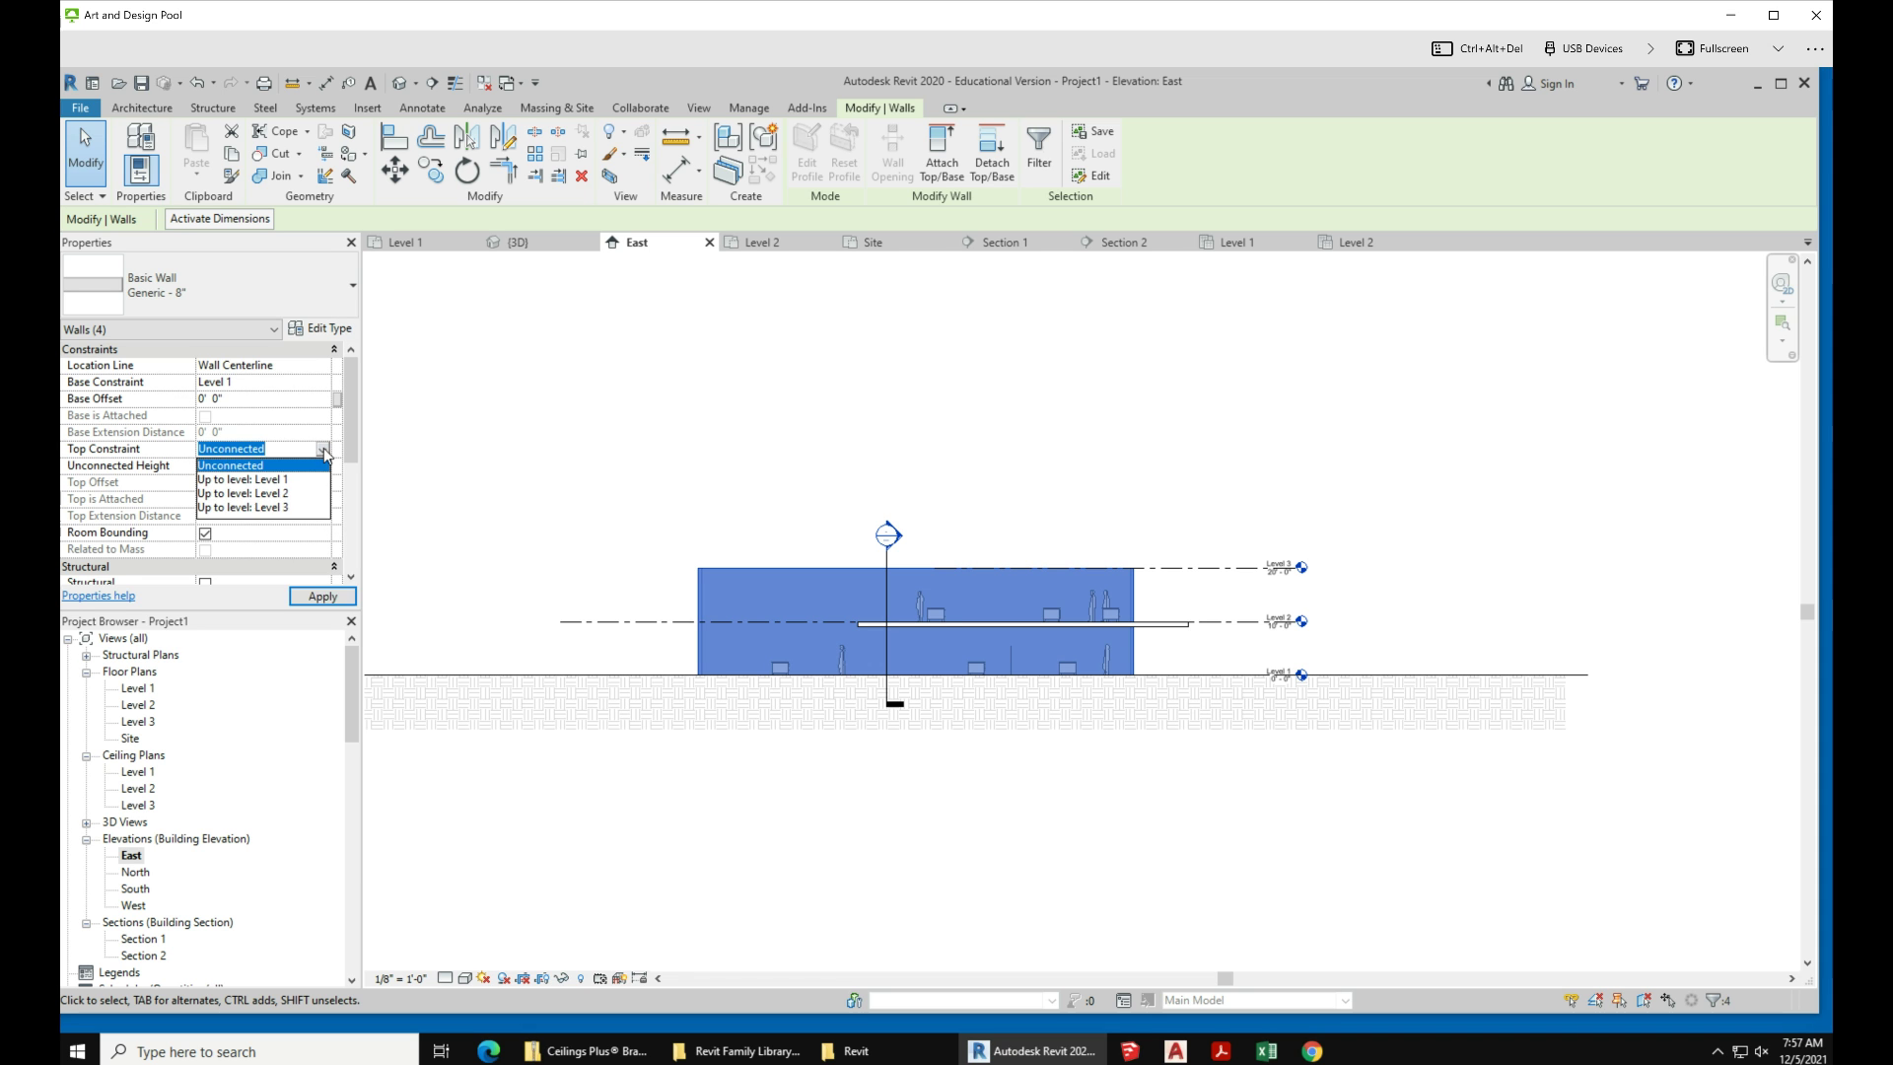
pyautogui.click(277, 508)
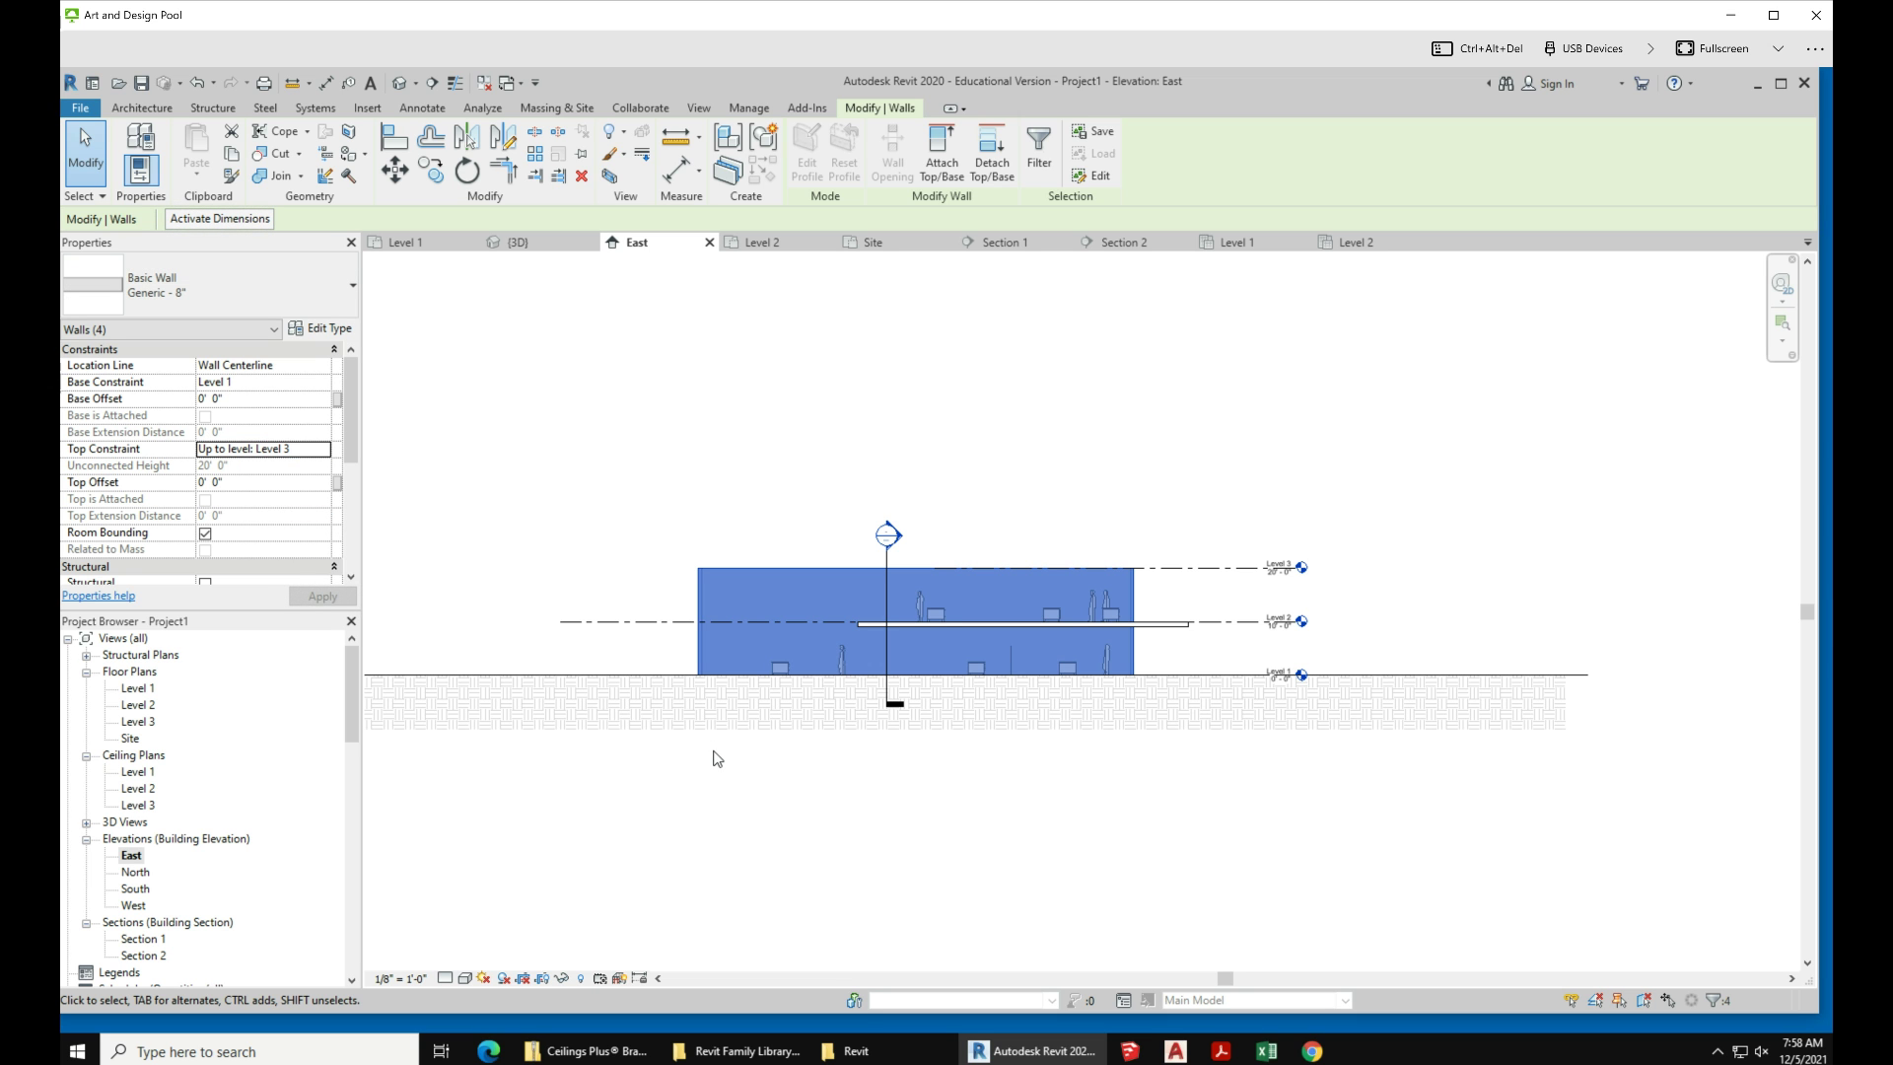
# Step: Raise Level 3 to an elevation of 25' 0" in the East elevation
pyautogui.click(1232, 570)
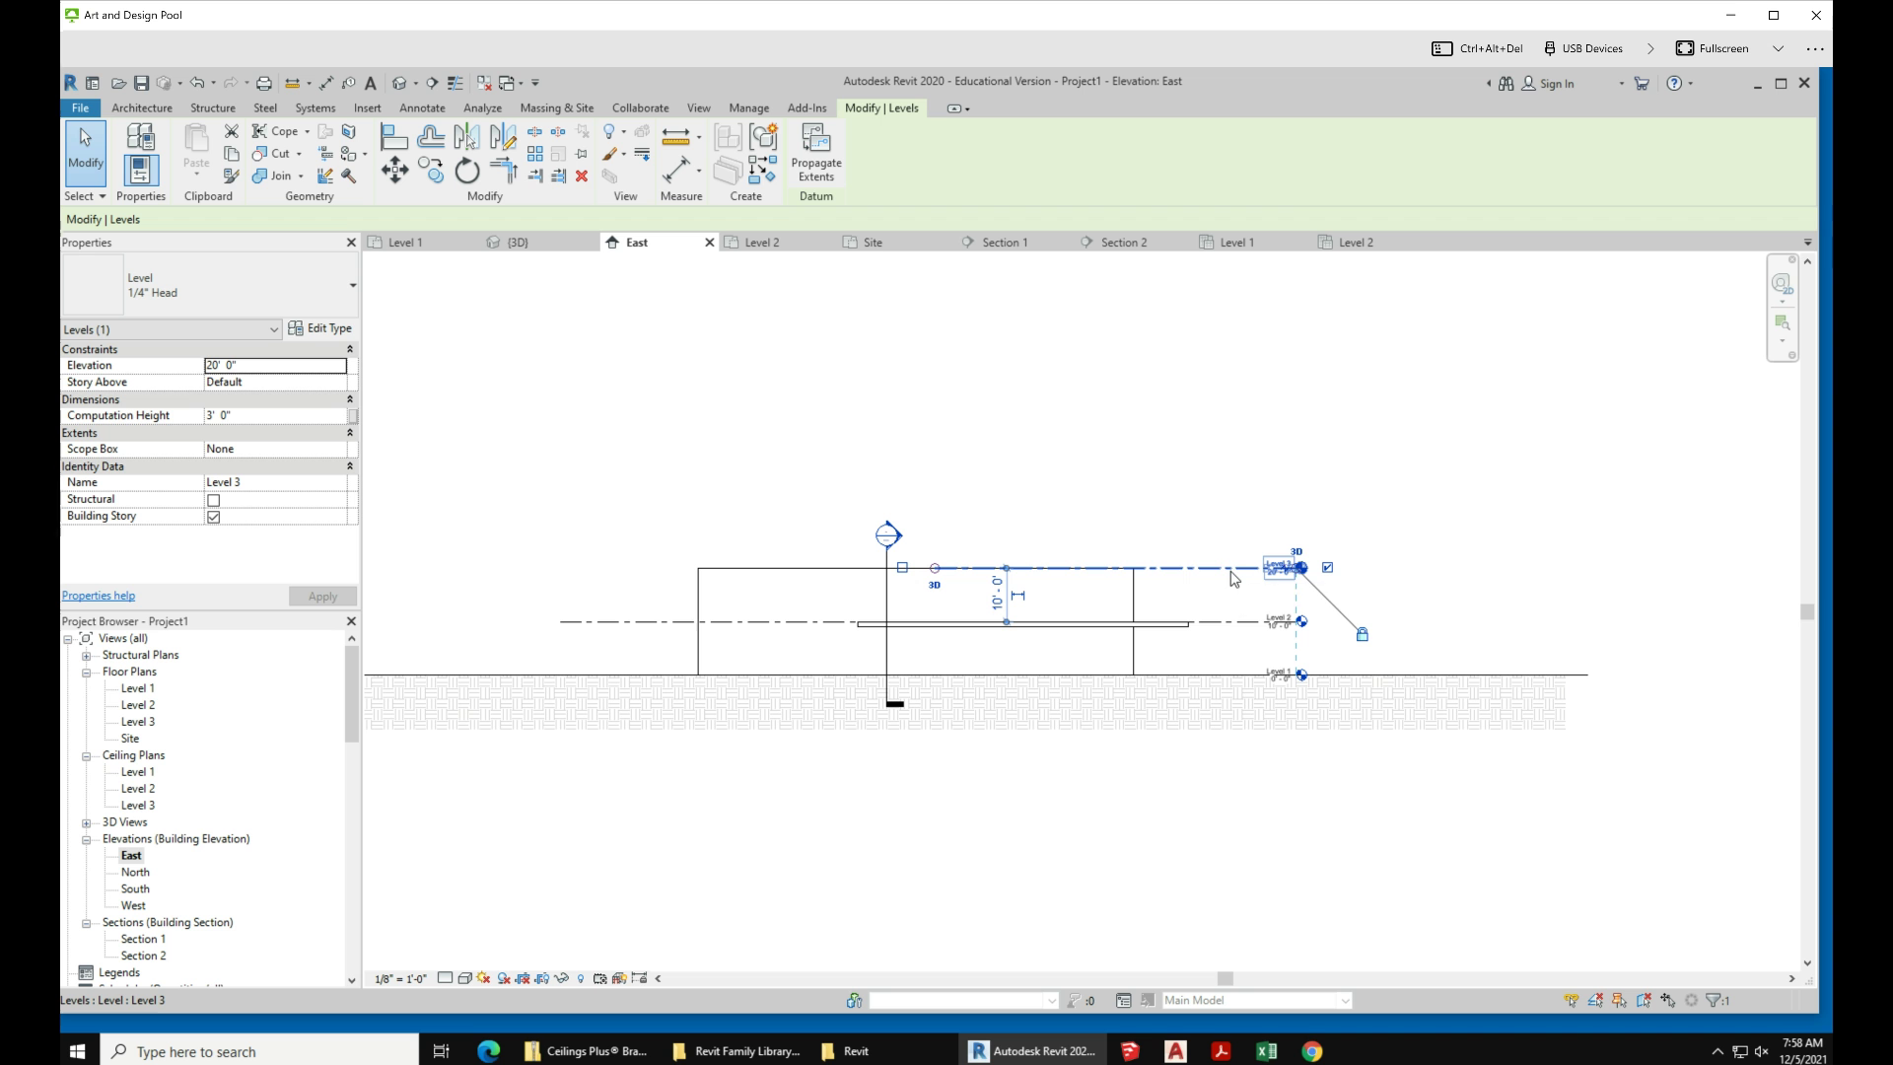
pyautogui.moveTo(1230, 569); pyautogui.dragTo(1229, 543)
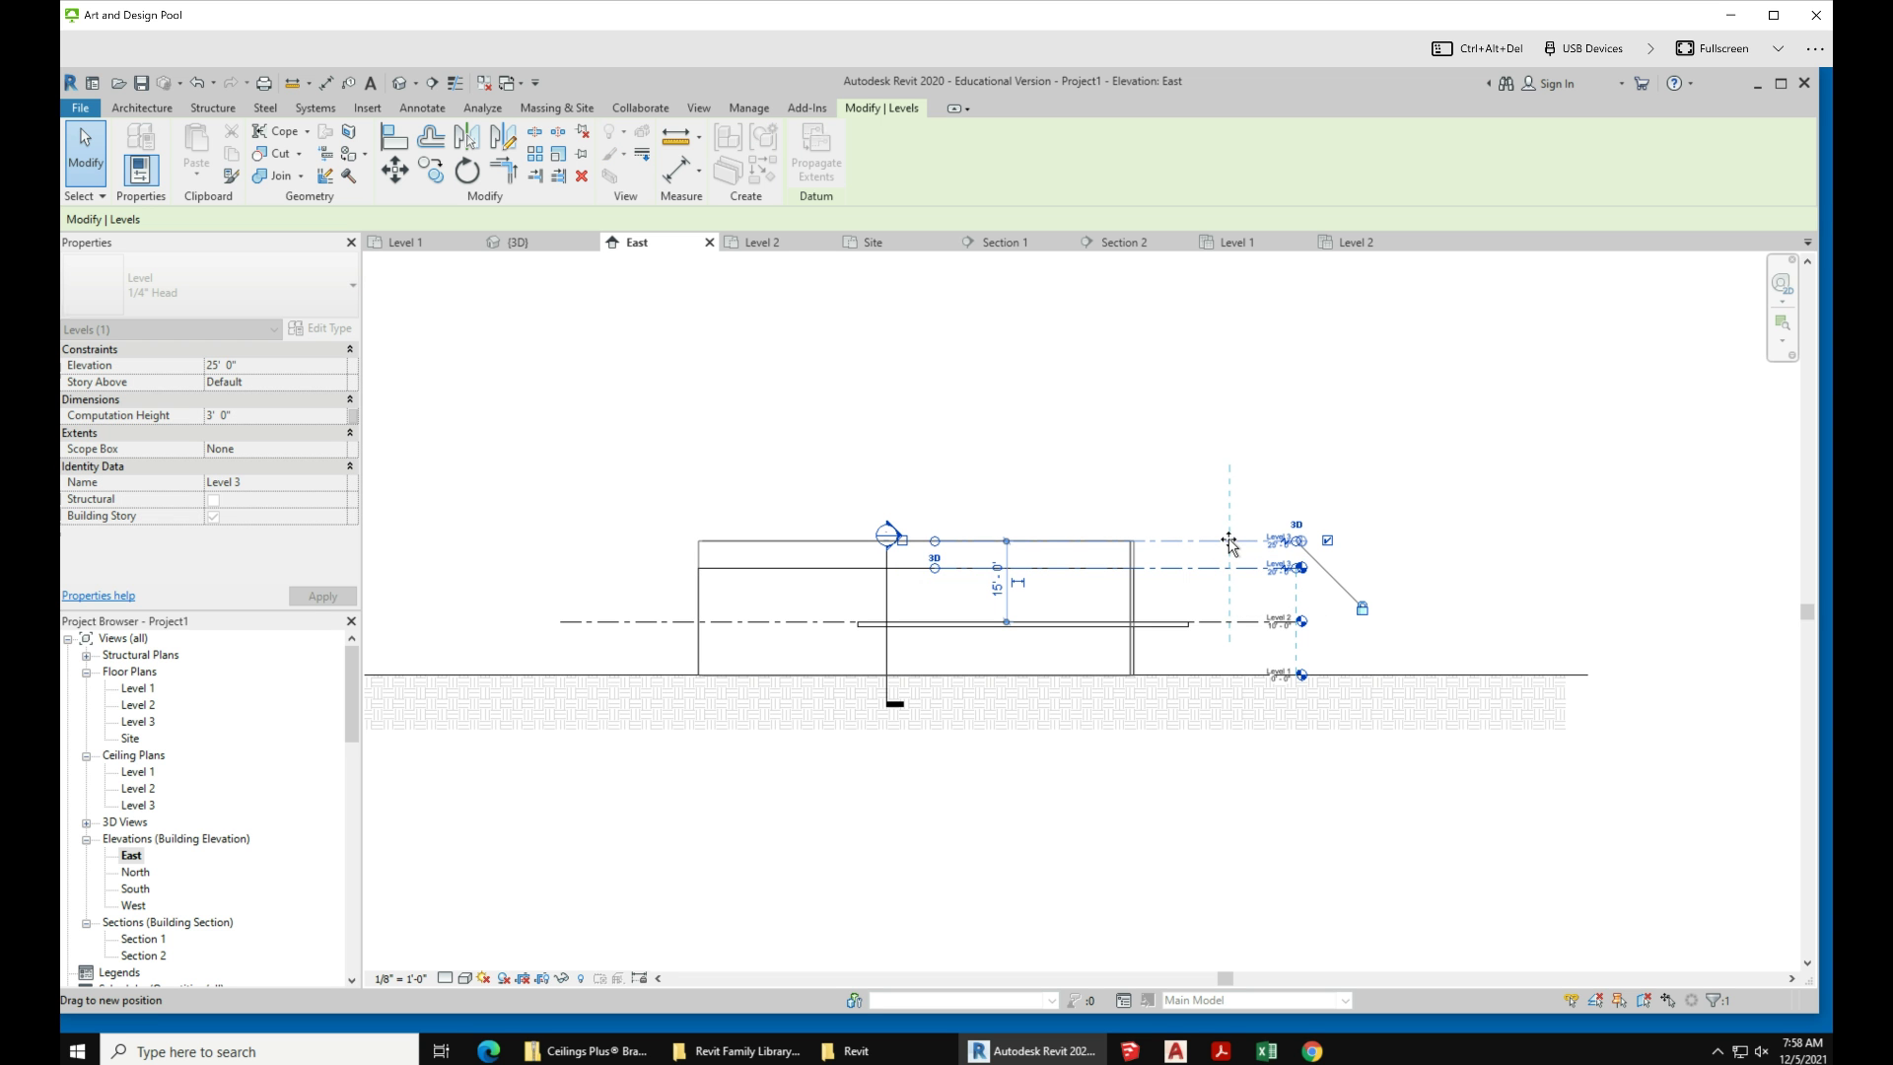
pyautogui.scroll(3, 1199, 575)
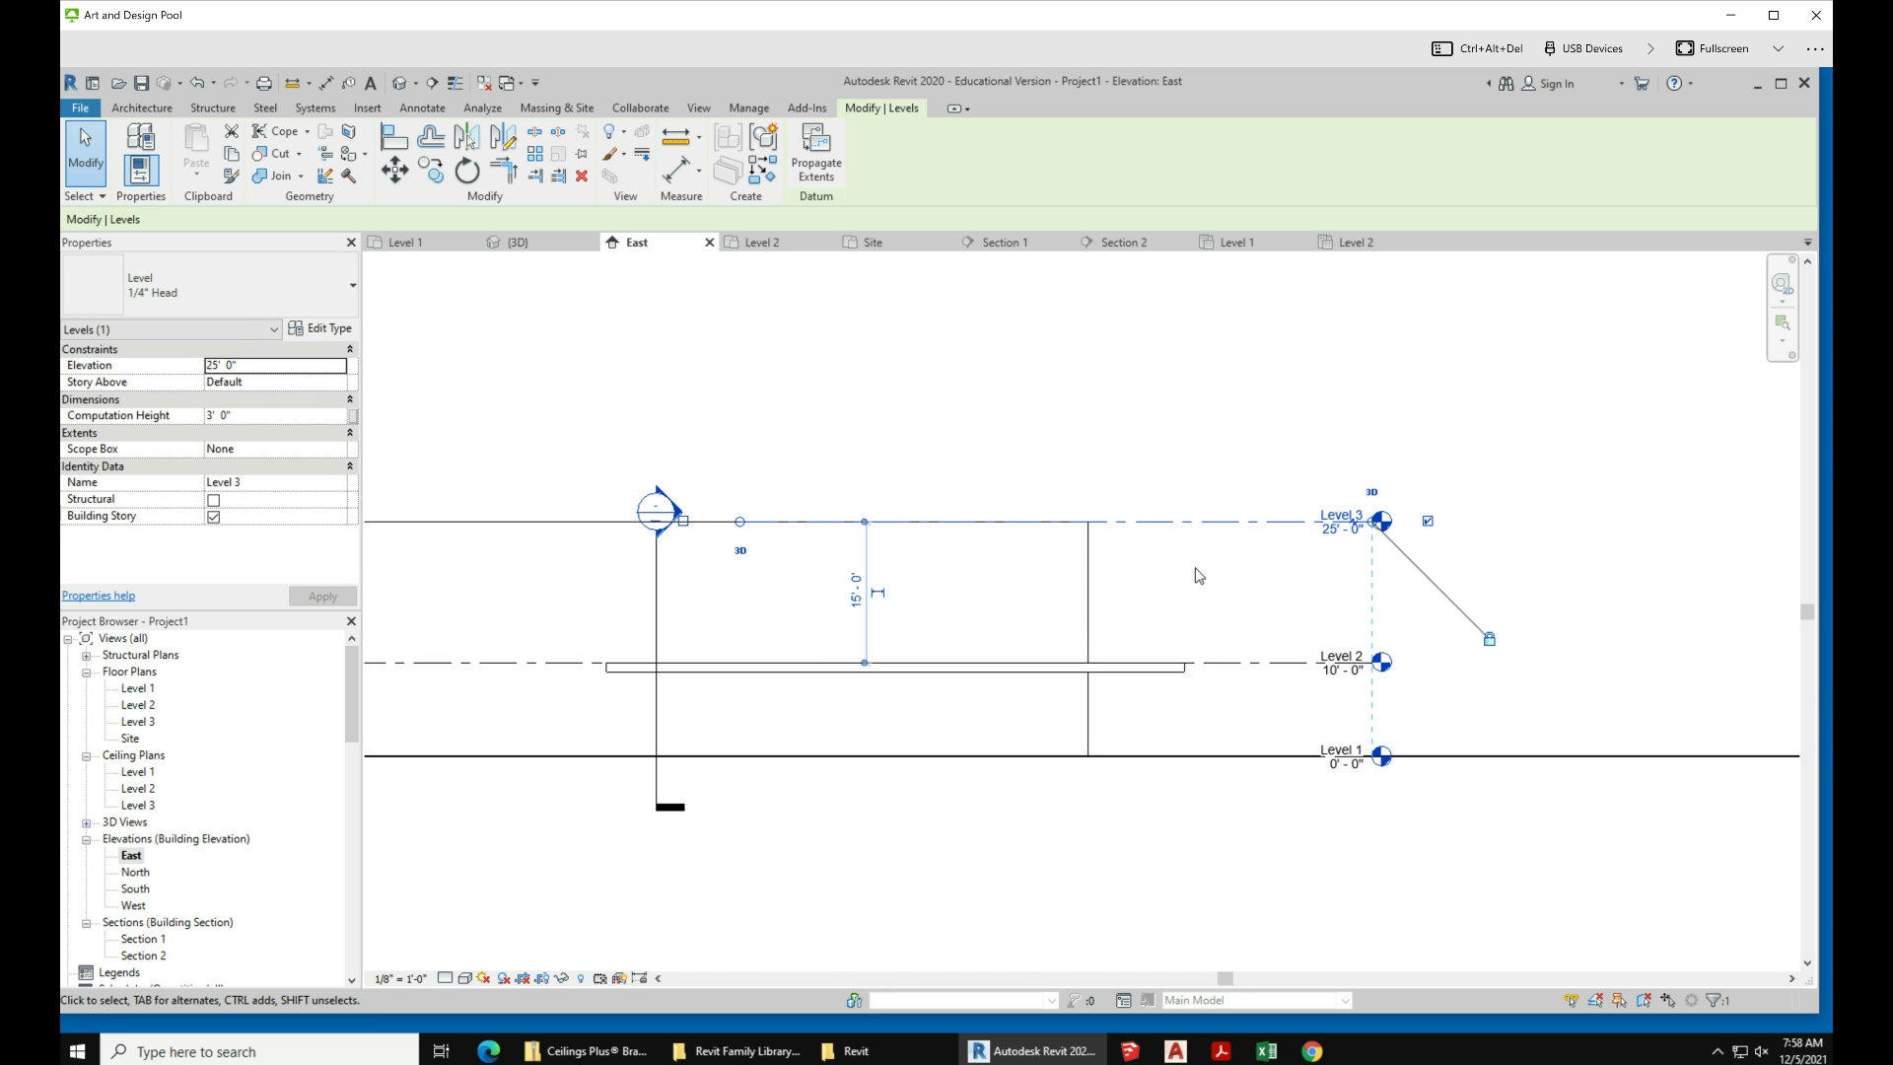
pyautogui.click(1266, 596)
pyautogui.scroll(-2, 1307, 631)
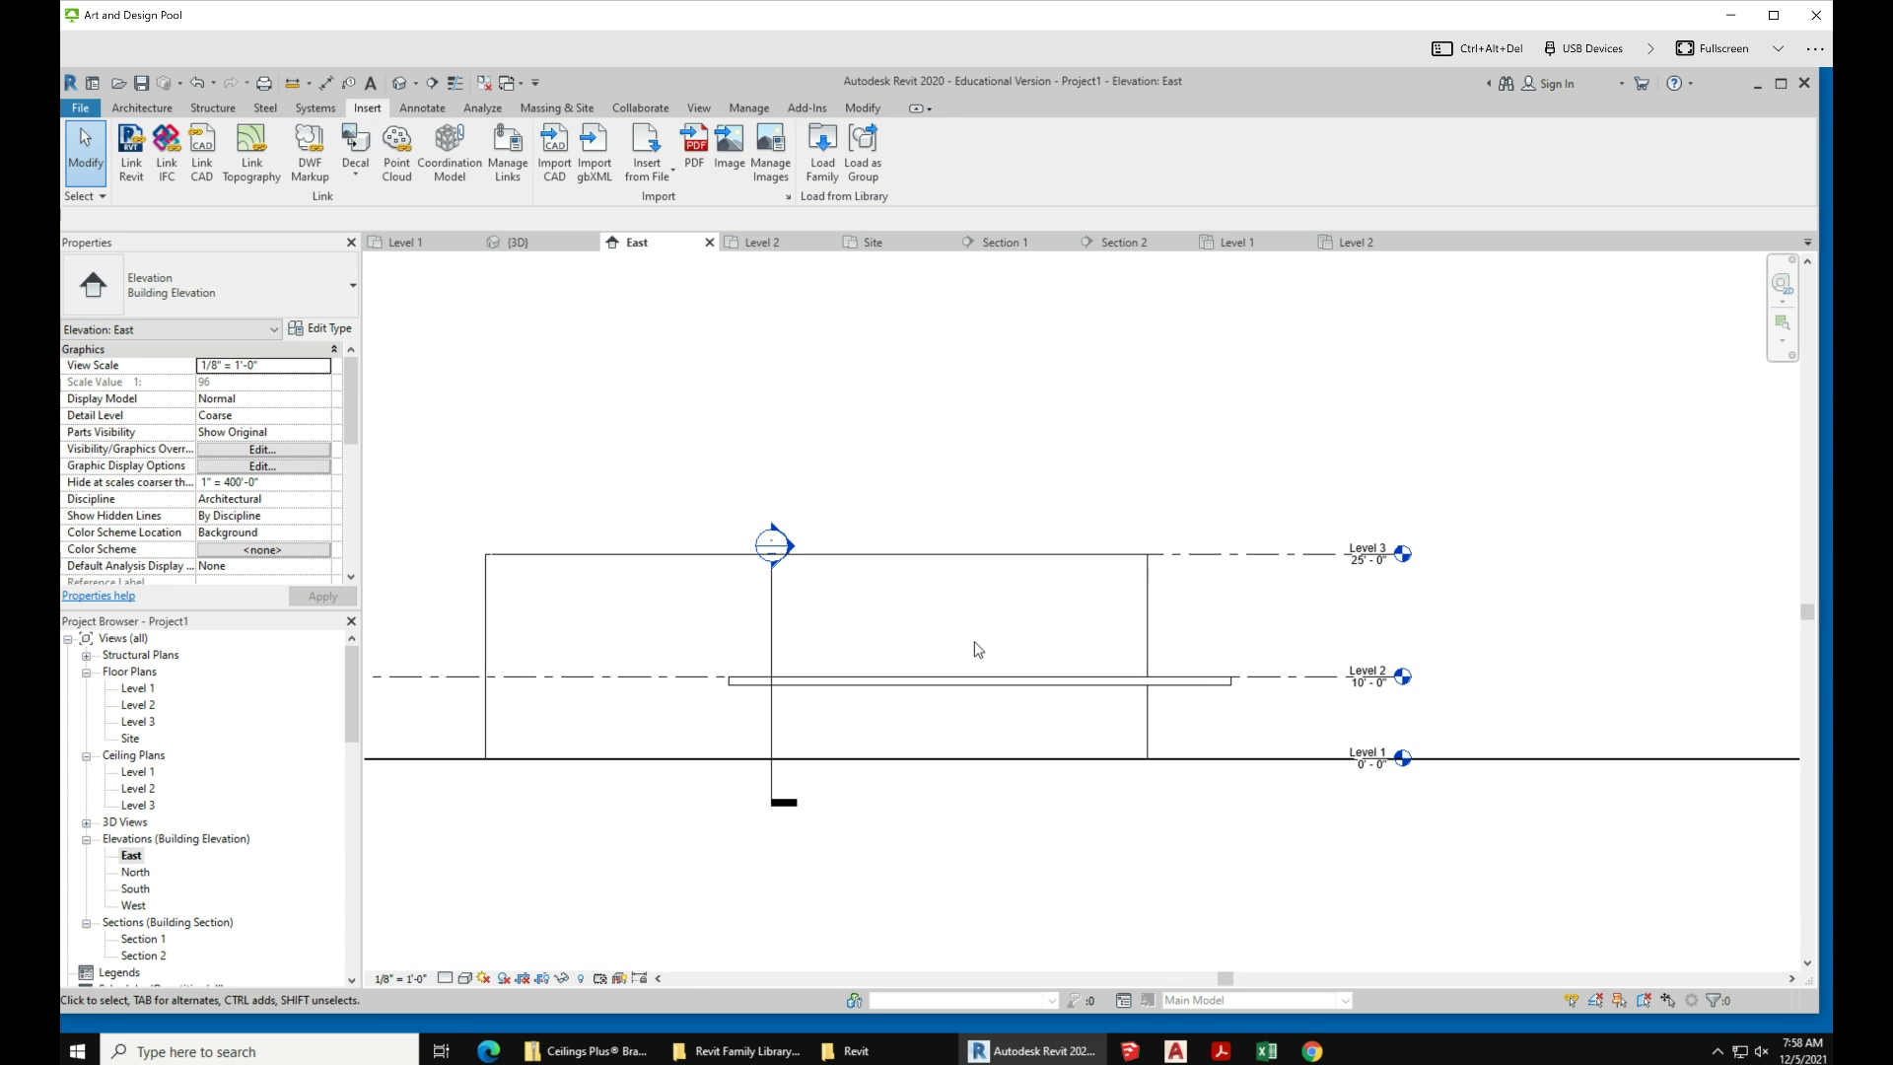
# Step: Extend the Section 1 line and the upper edge of its crop boundary to above Level 3
pyautogui.click(773, 619)
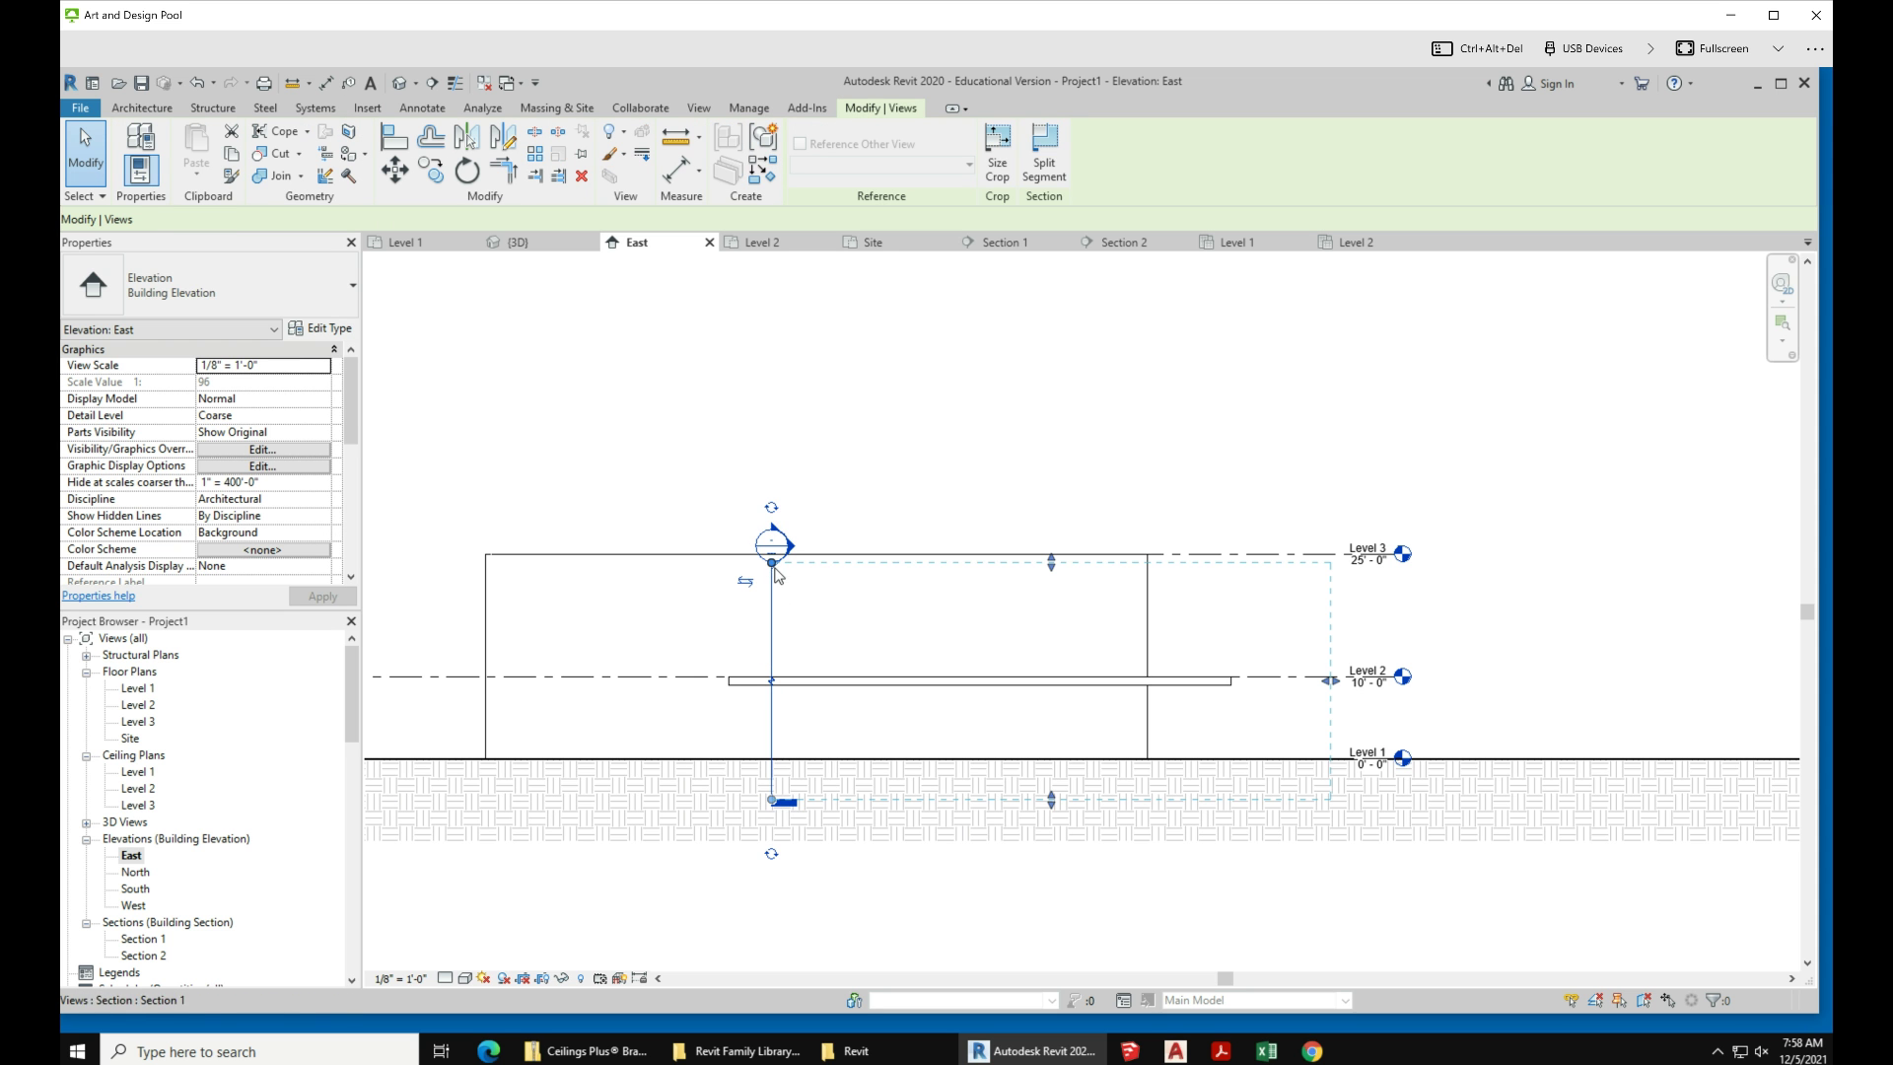
pyautogui.moveTo(772, 563); pyautogui.dragTo(772, 499)
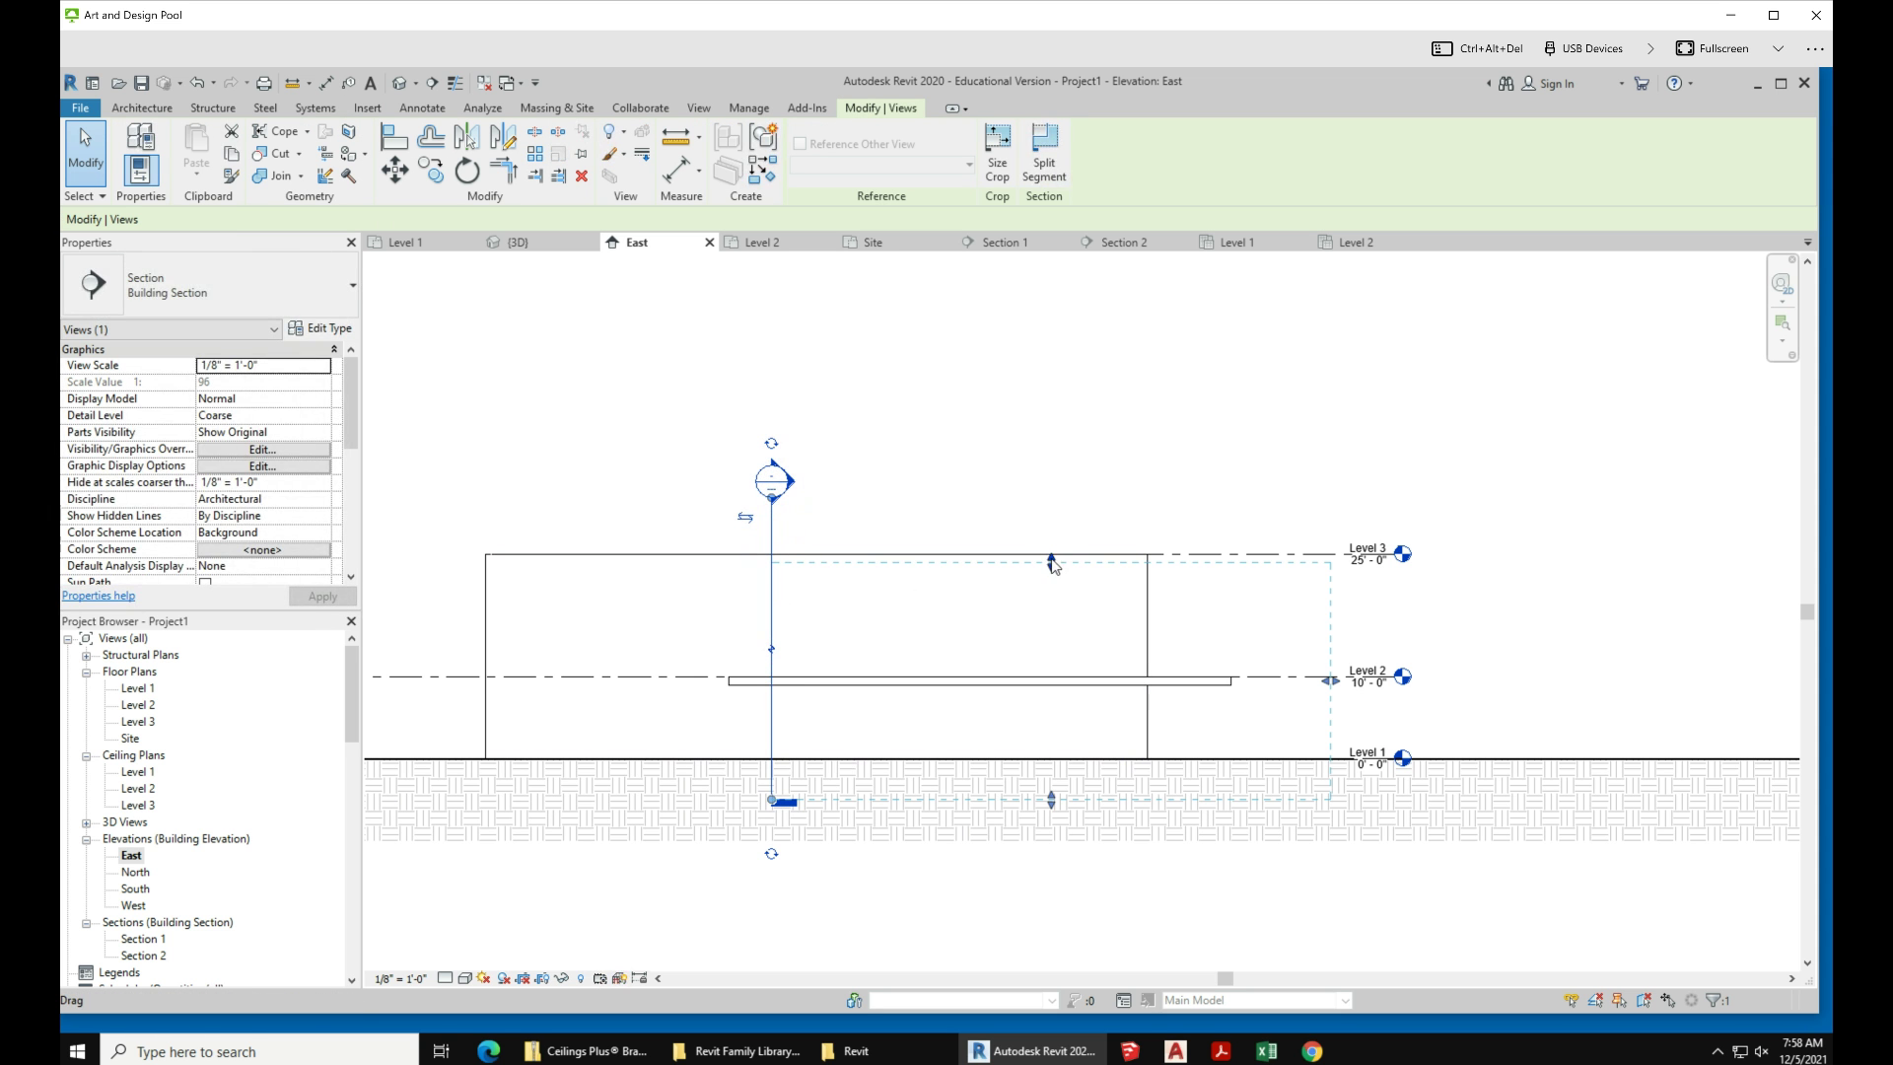
pyautogui.moveTo(1051, 563); pyautogui.dragTo(1051, 505)
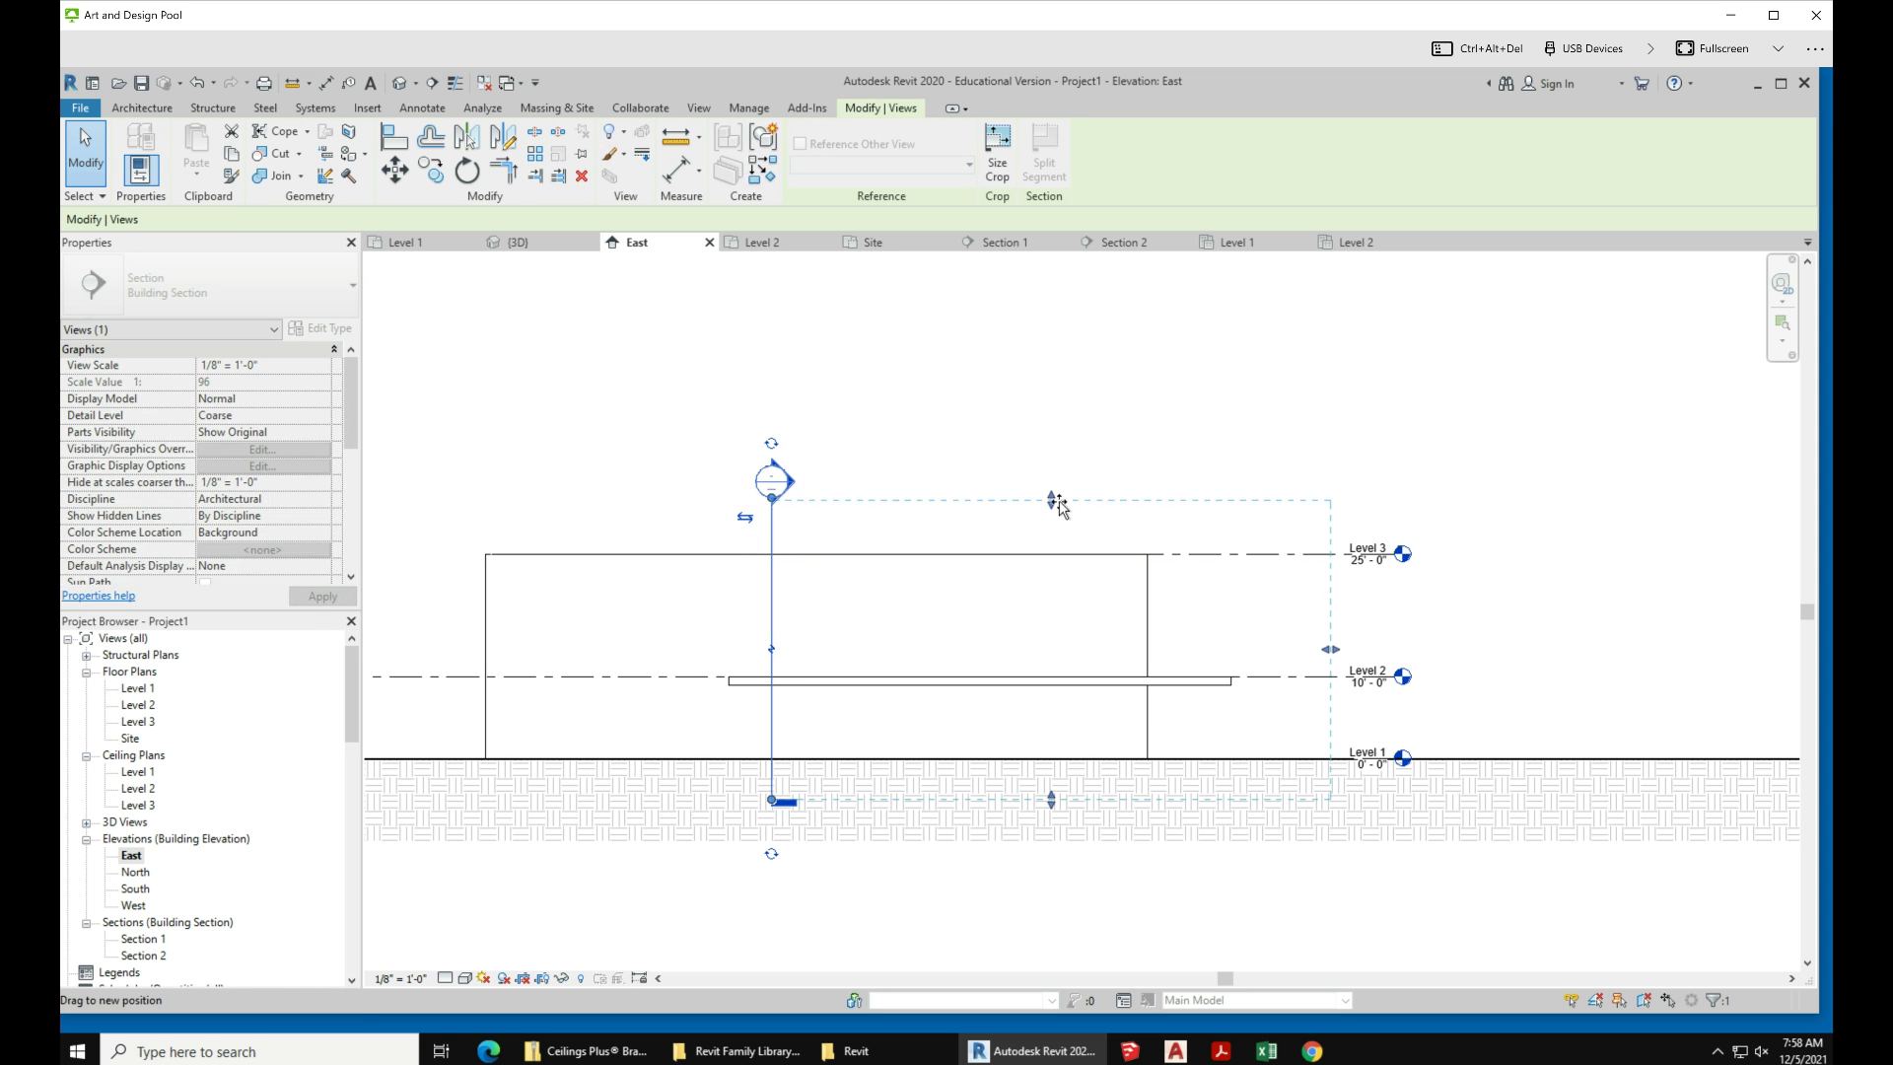
pyautogui.click(1414, 641)
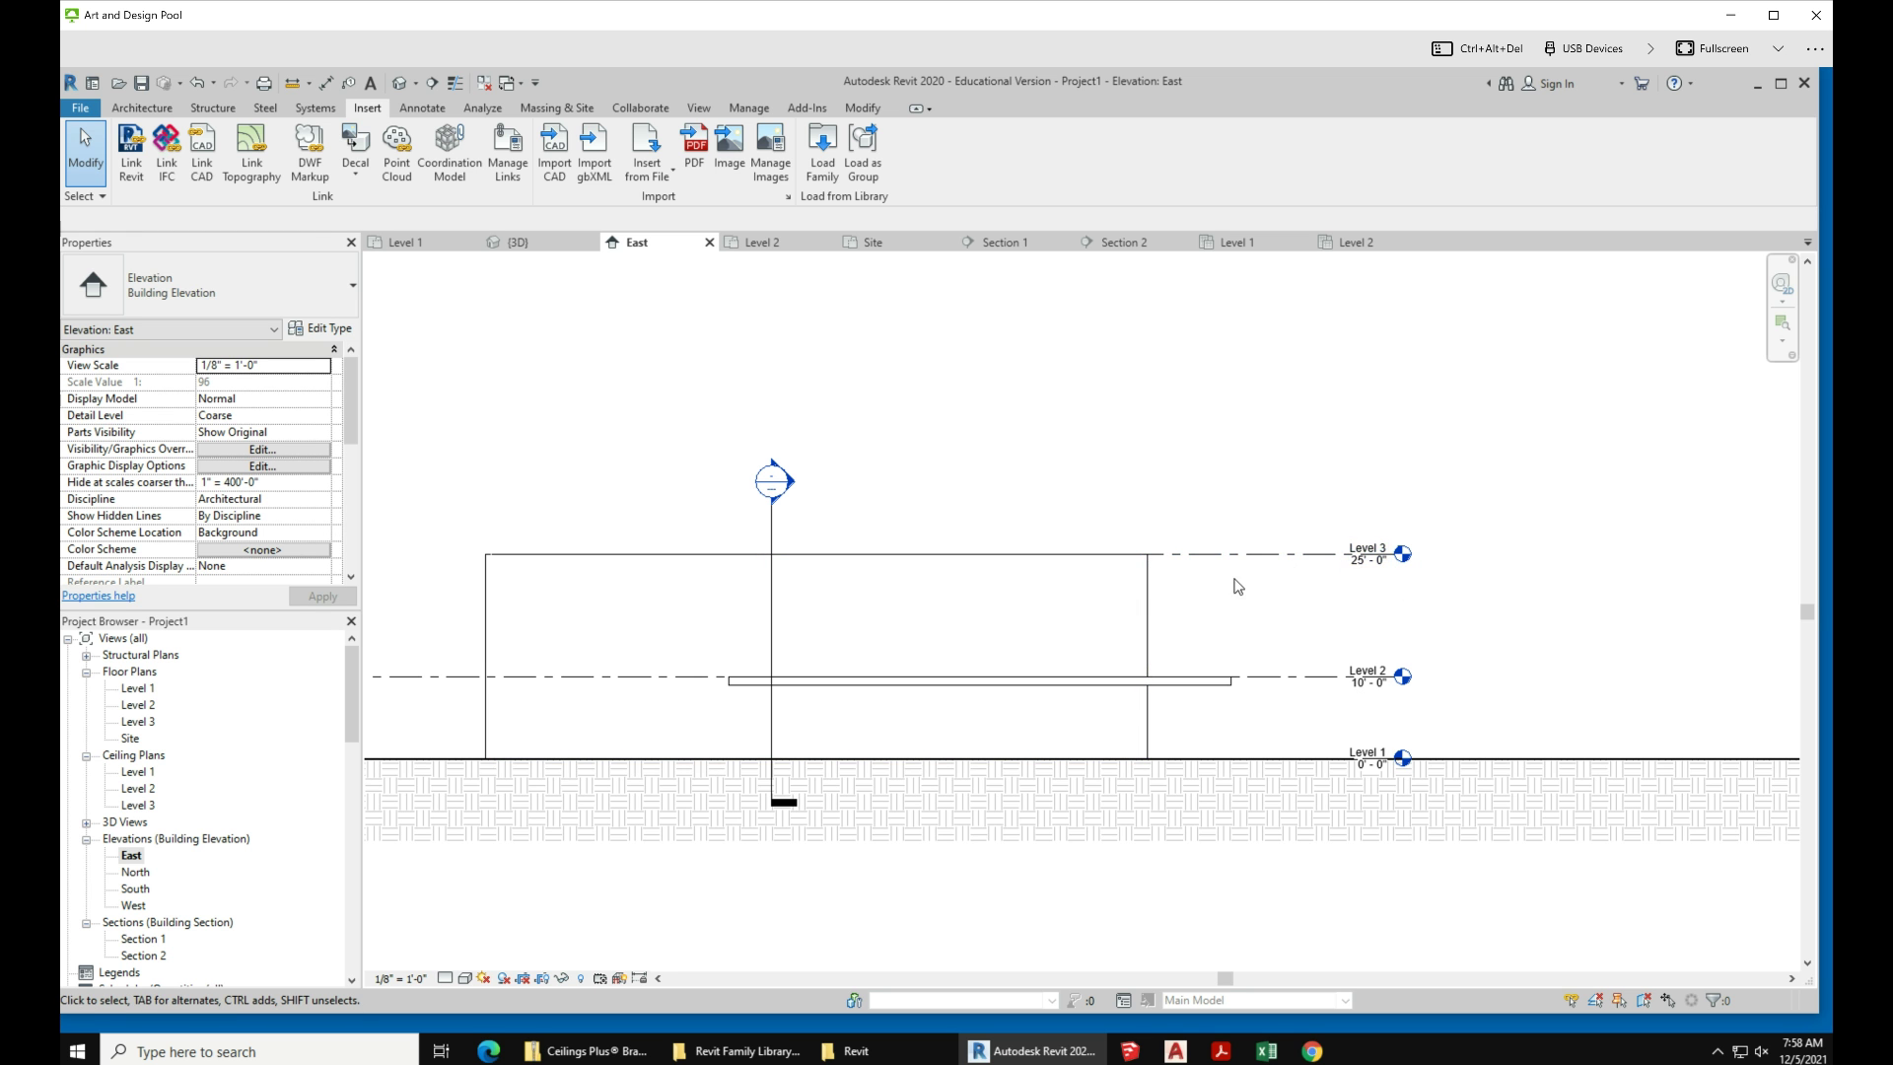
pyautogui.scroll(-1, 1267, 675)
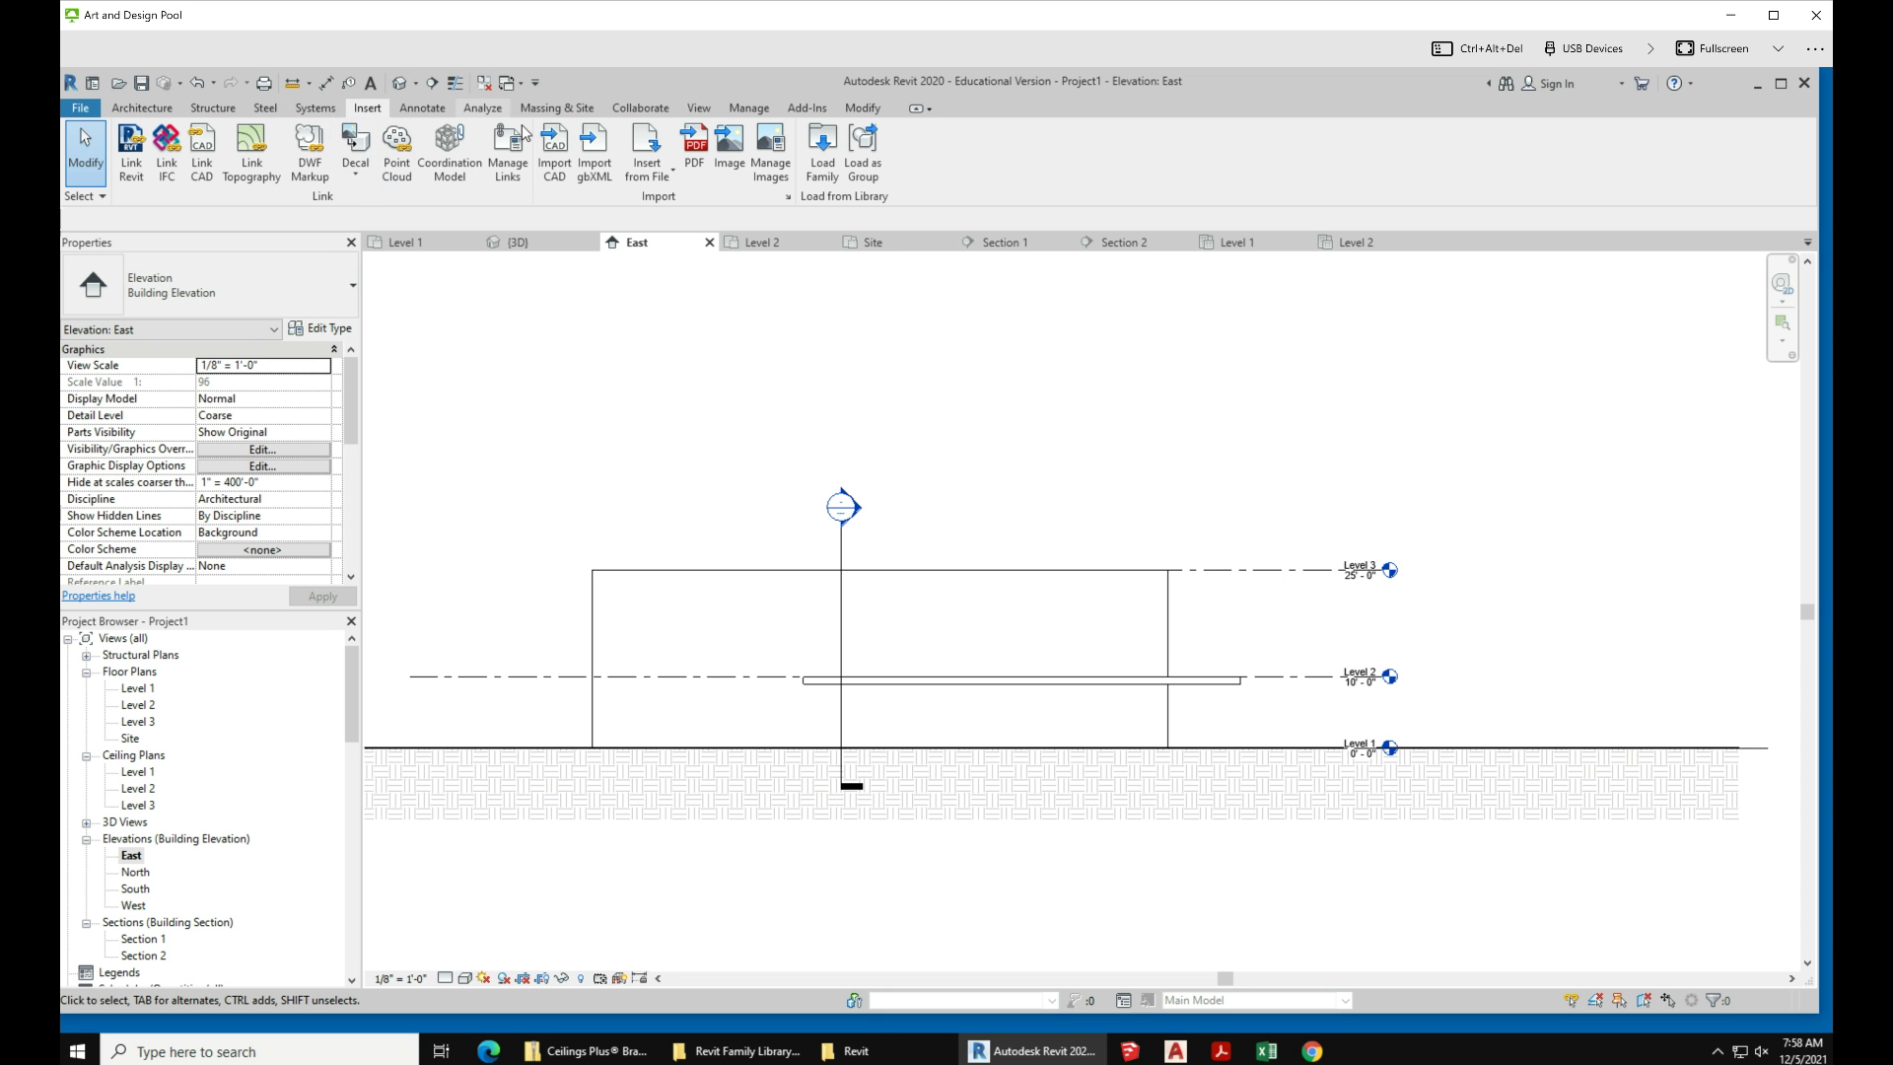
# Step: Open the default 3D view and examine the building from the left side and from above at an angle
pyautogui.click(400, 83)
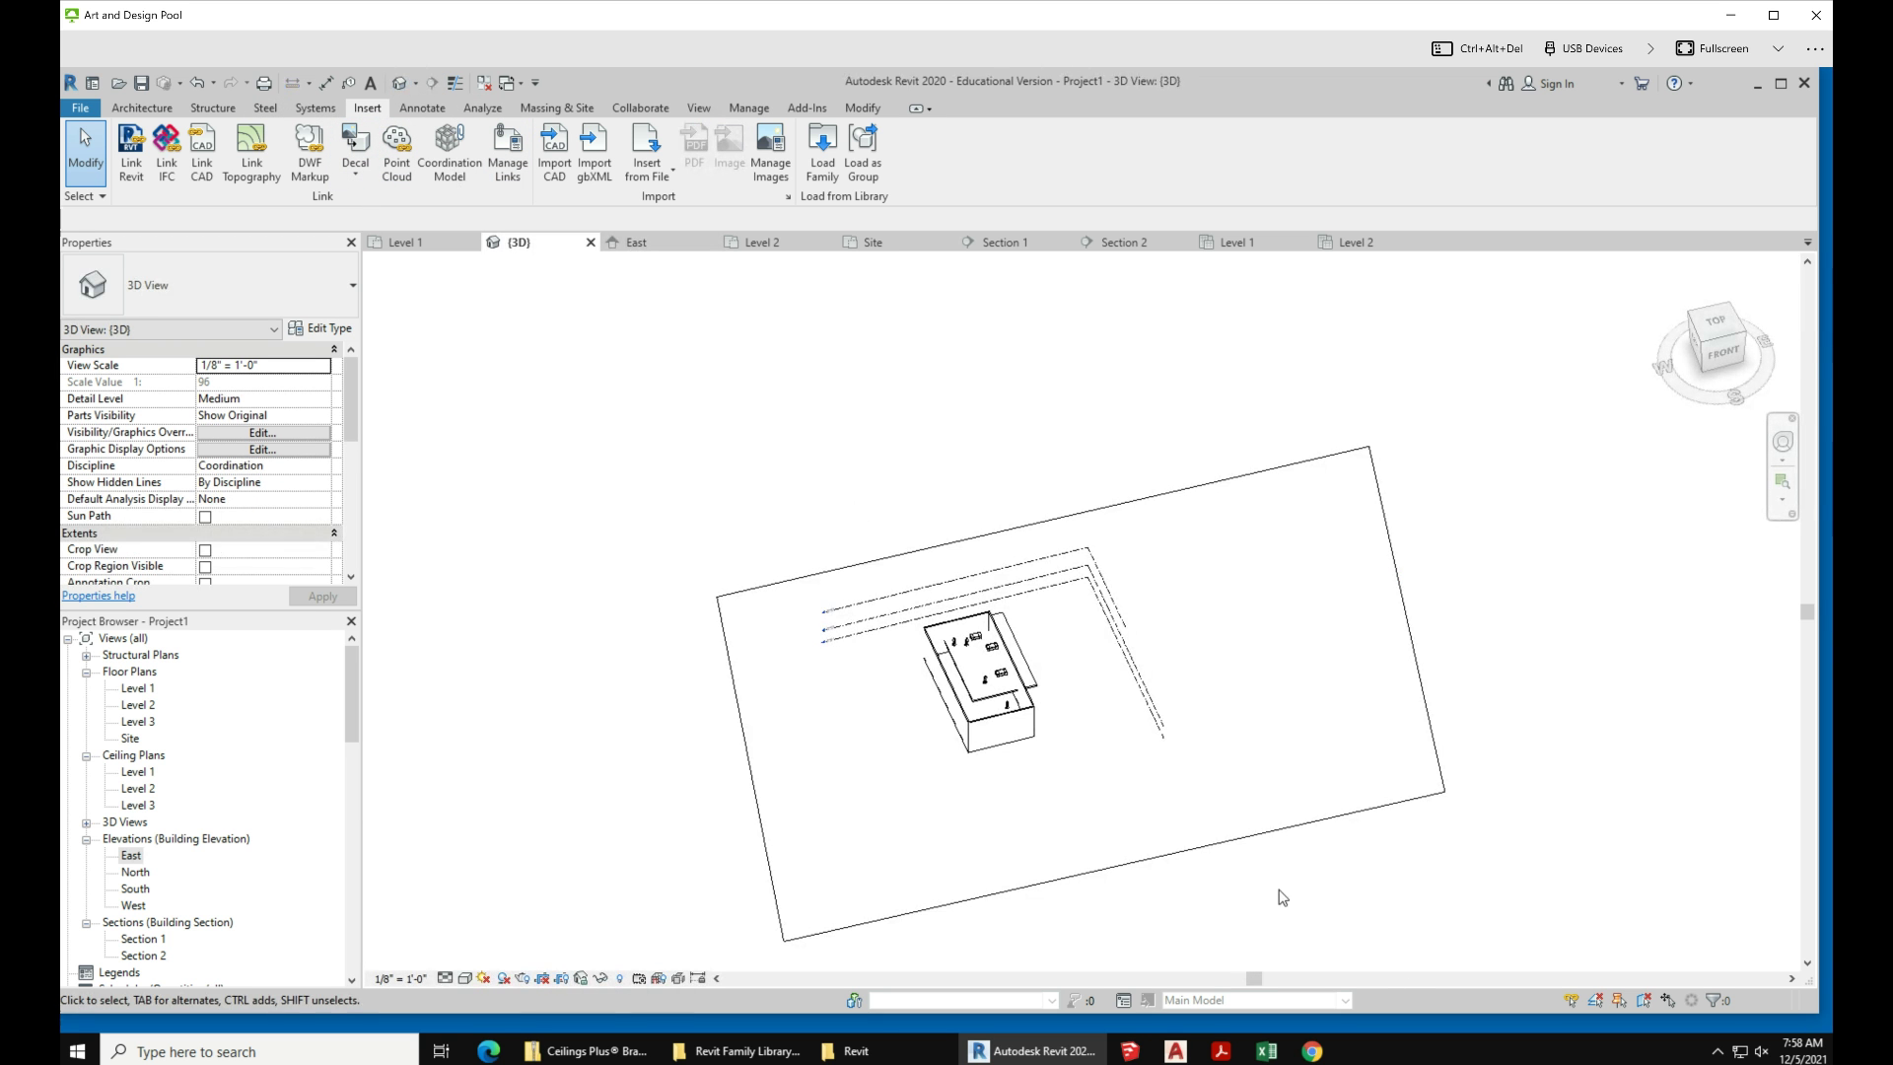
pyautogui.keyDown('shift'); pyautogui.moveTo(1075, 863); pyautogui.dragTo(1259, 532, button='middle'); pyautogui.keyUp('shift')
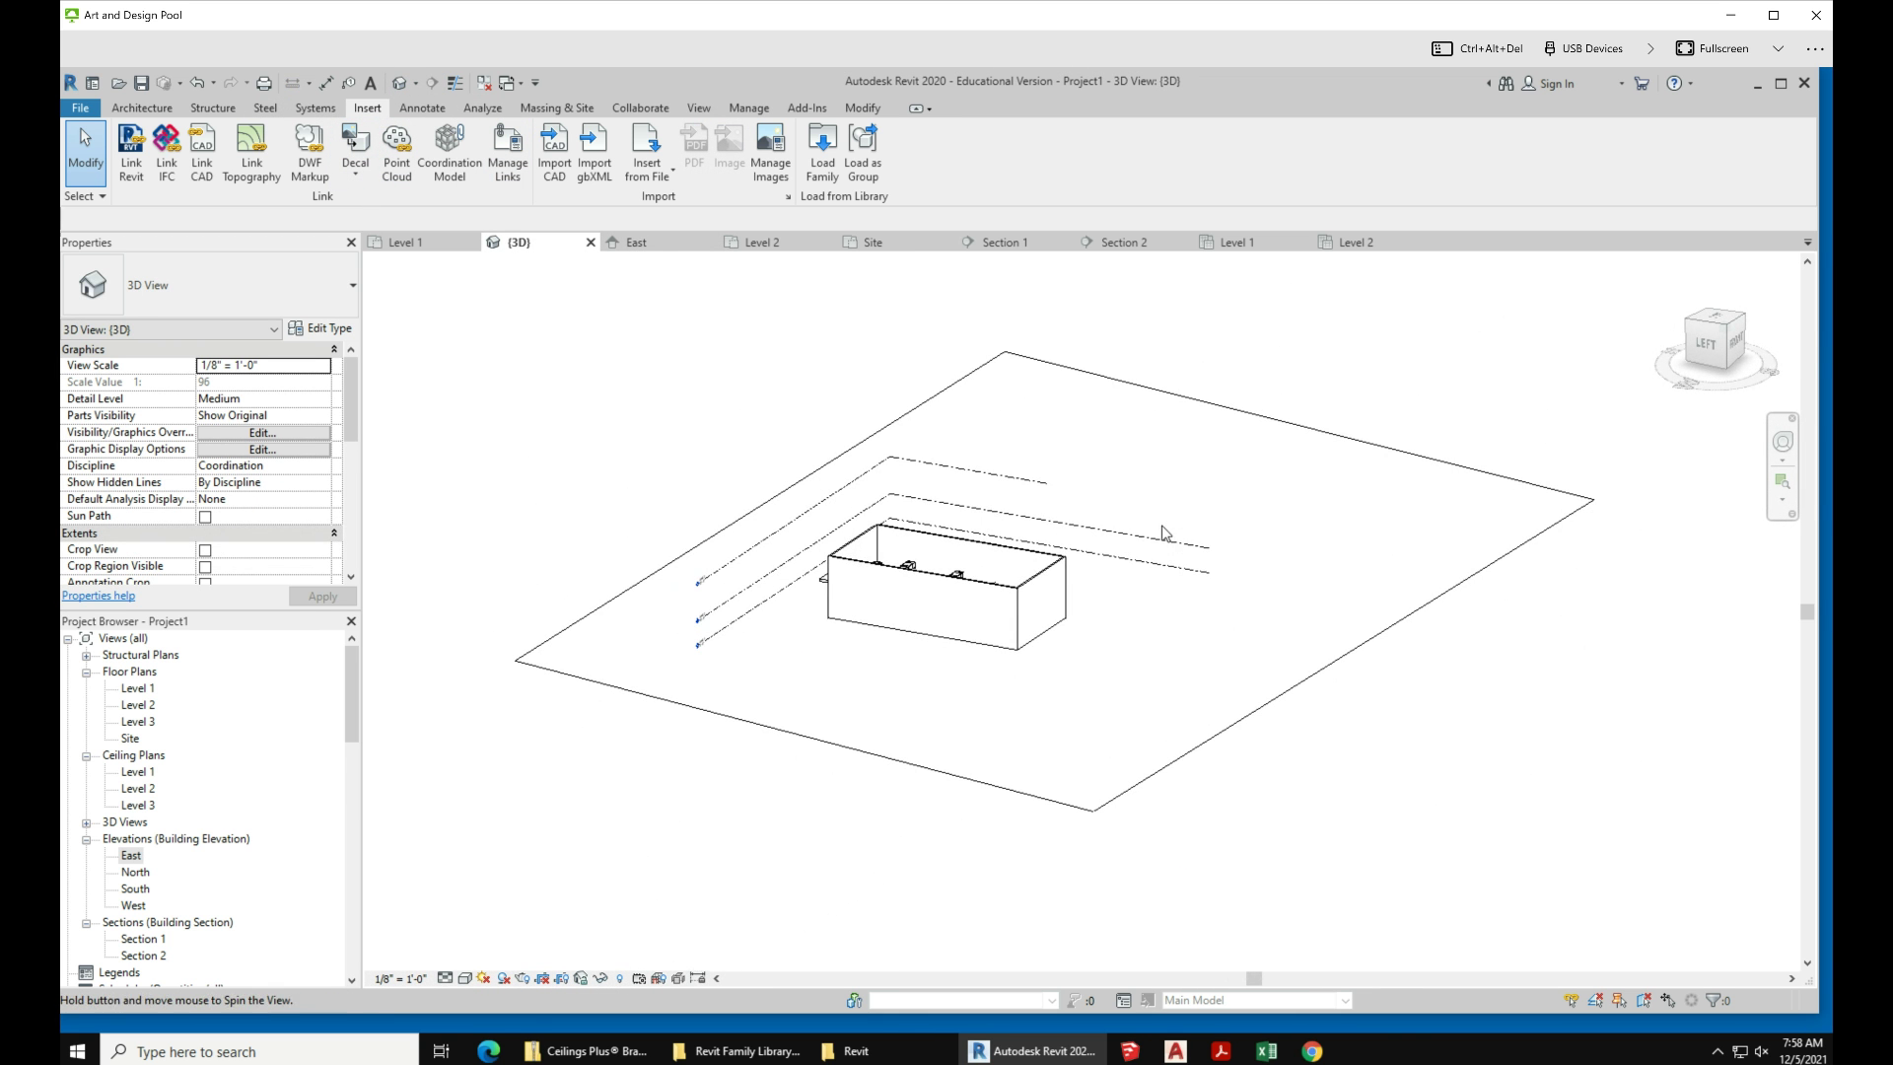
pyautogui.click(1708, 350)
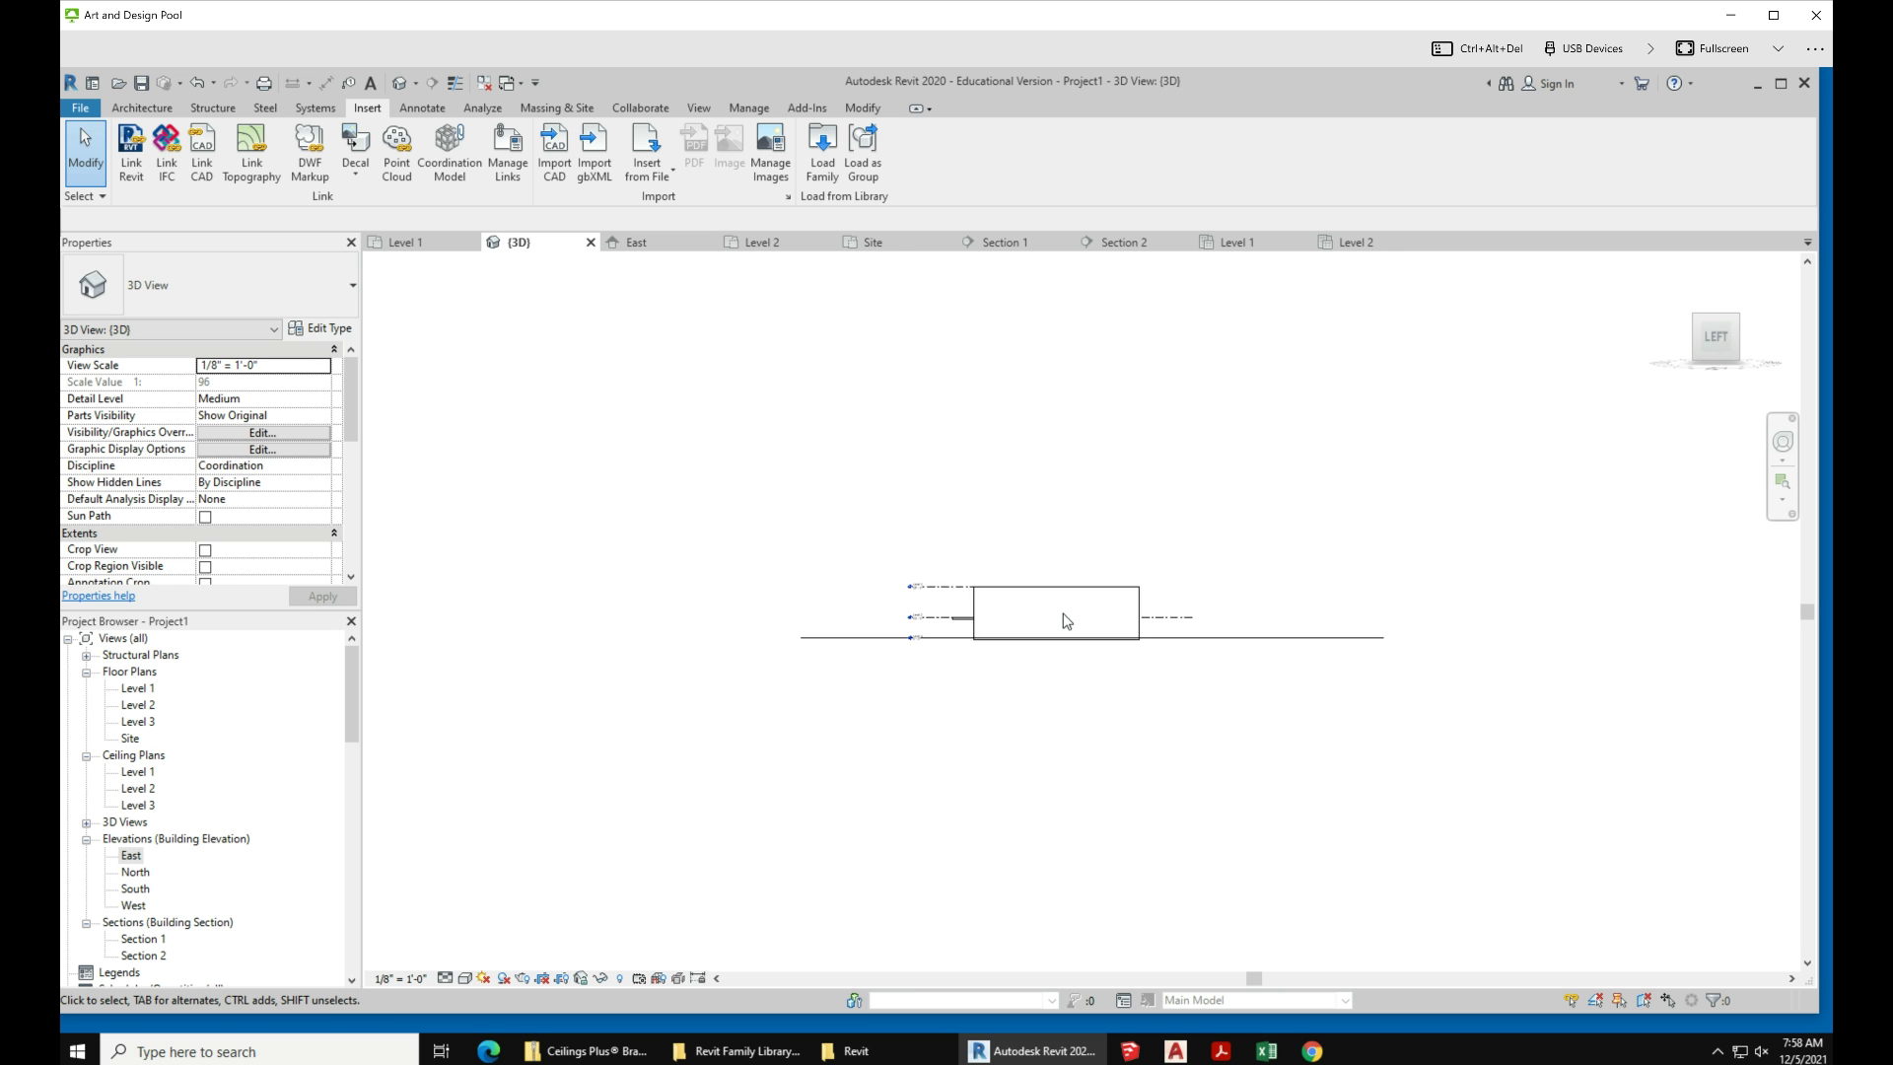
pyautogui.scroll(5, 1066, 622)
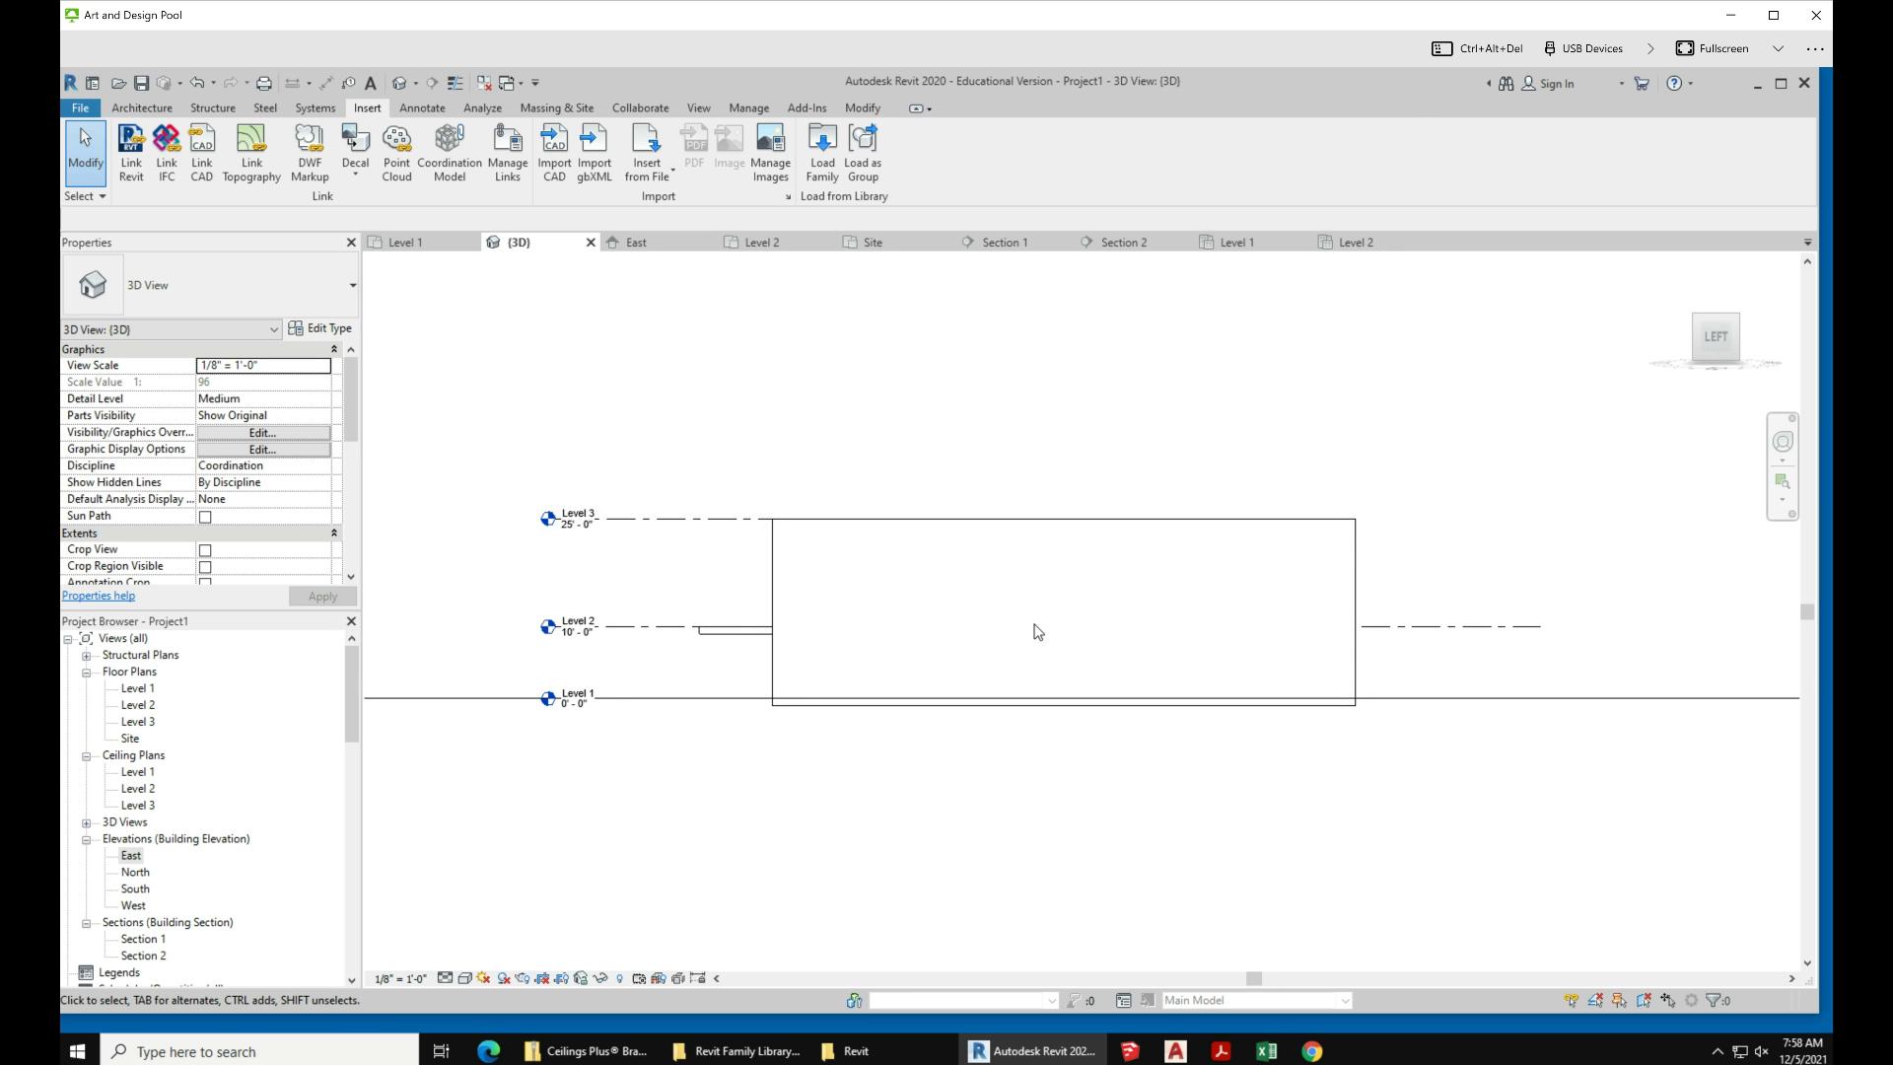
pyautogui.scroll(-4, 1037, 632)
pyautogui.keyDown('shift'); pyautogui.moveTo(1280, 701); pyautogui.dragTo(1225, 810, button='middle'); pyautogui.keyUp('shift')
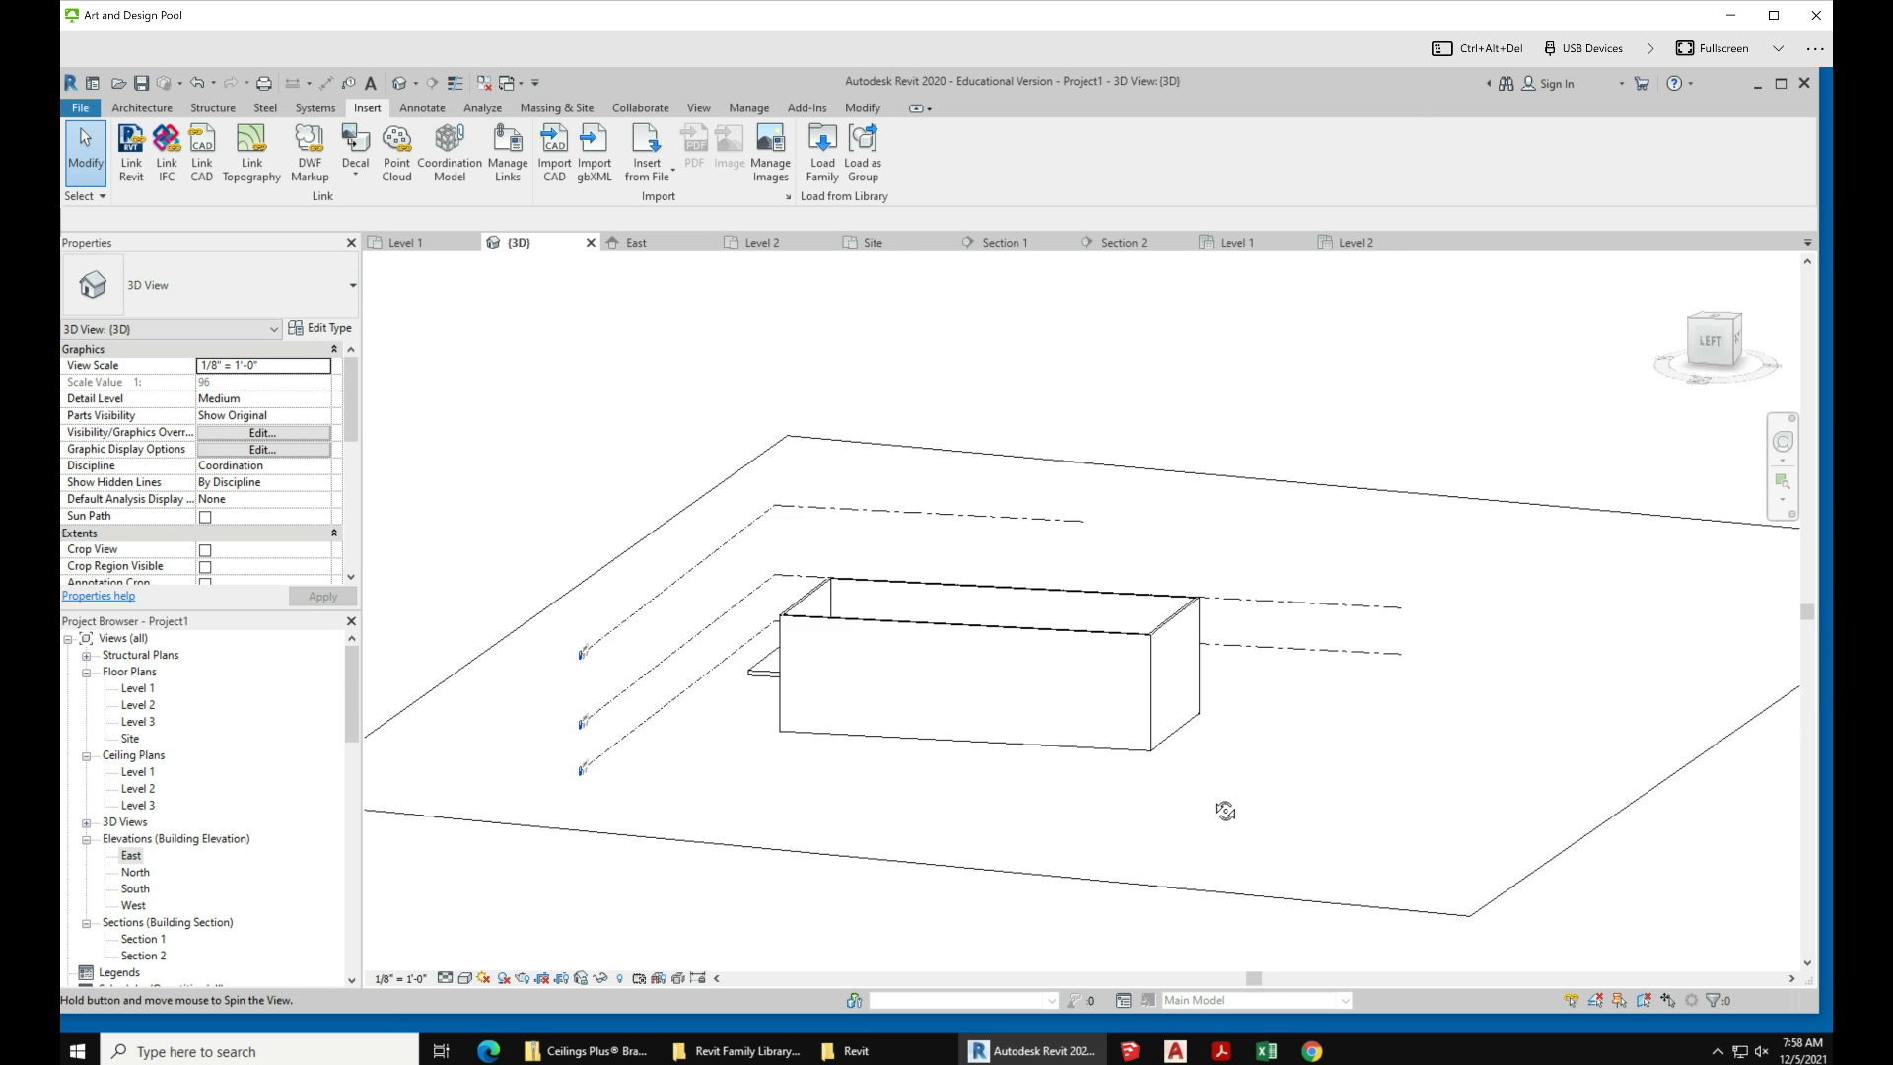
pyautogui.scroll(-3, 1143, 557)
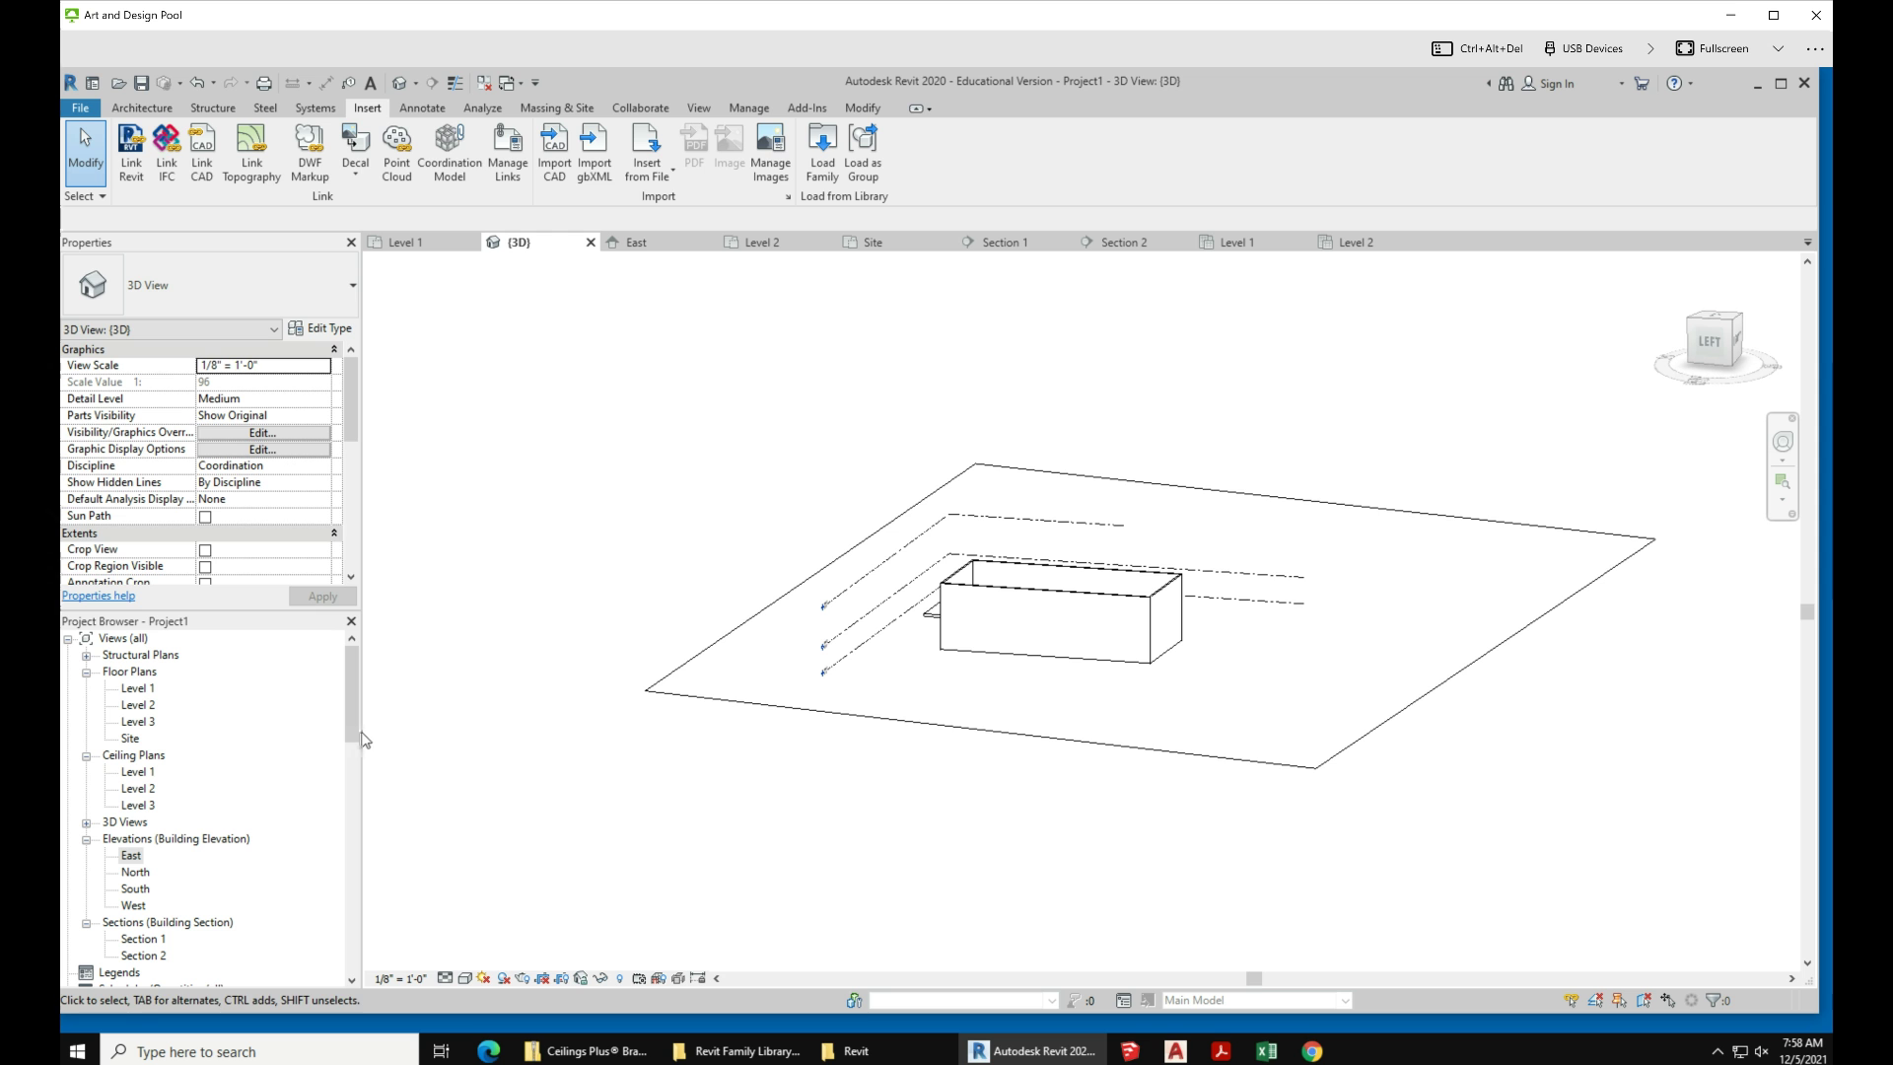
# Step: Duplicate the default {3D} view in the project
pyautogui.click(683, 700)
pyautogui.click(648, 824)
pyautogui.click(133, 823)
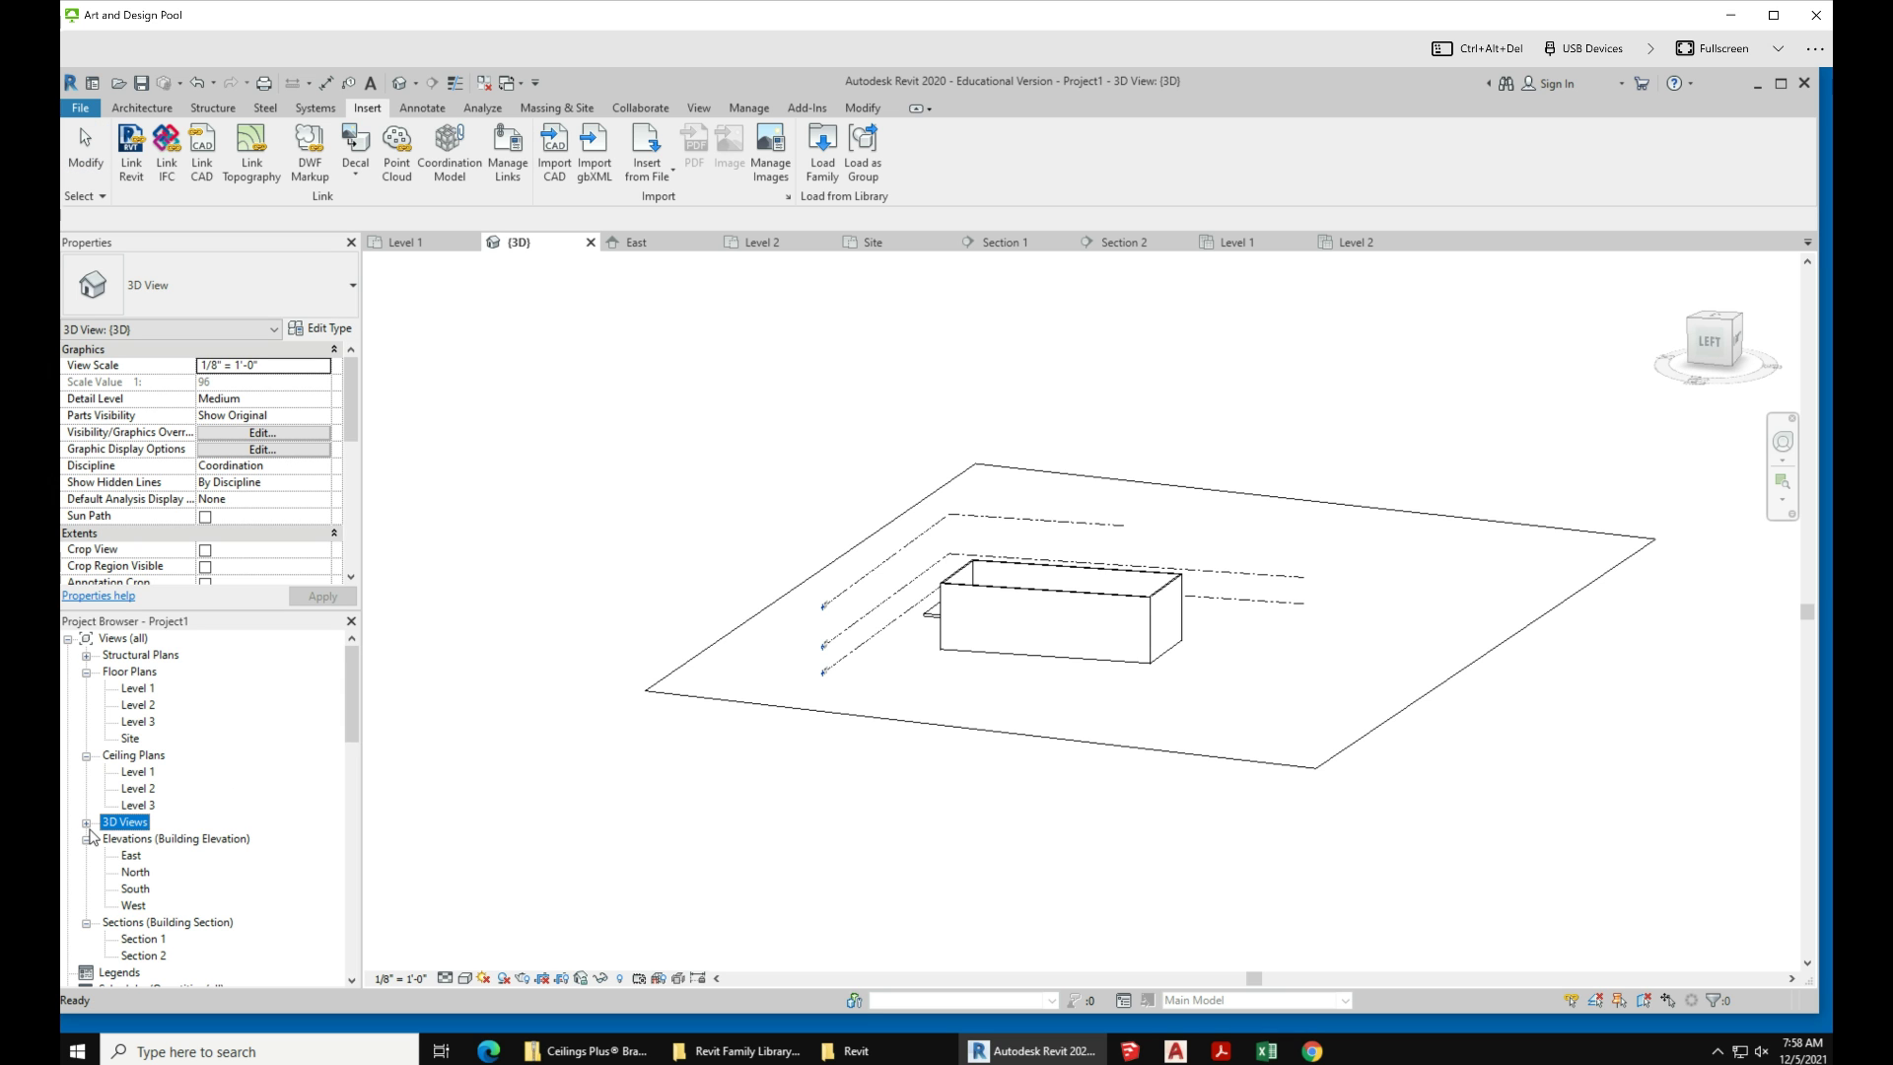
pyautogui.click(87, 823)
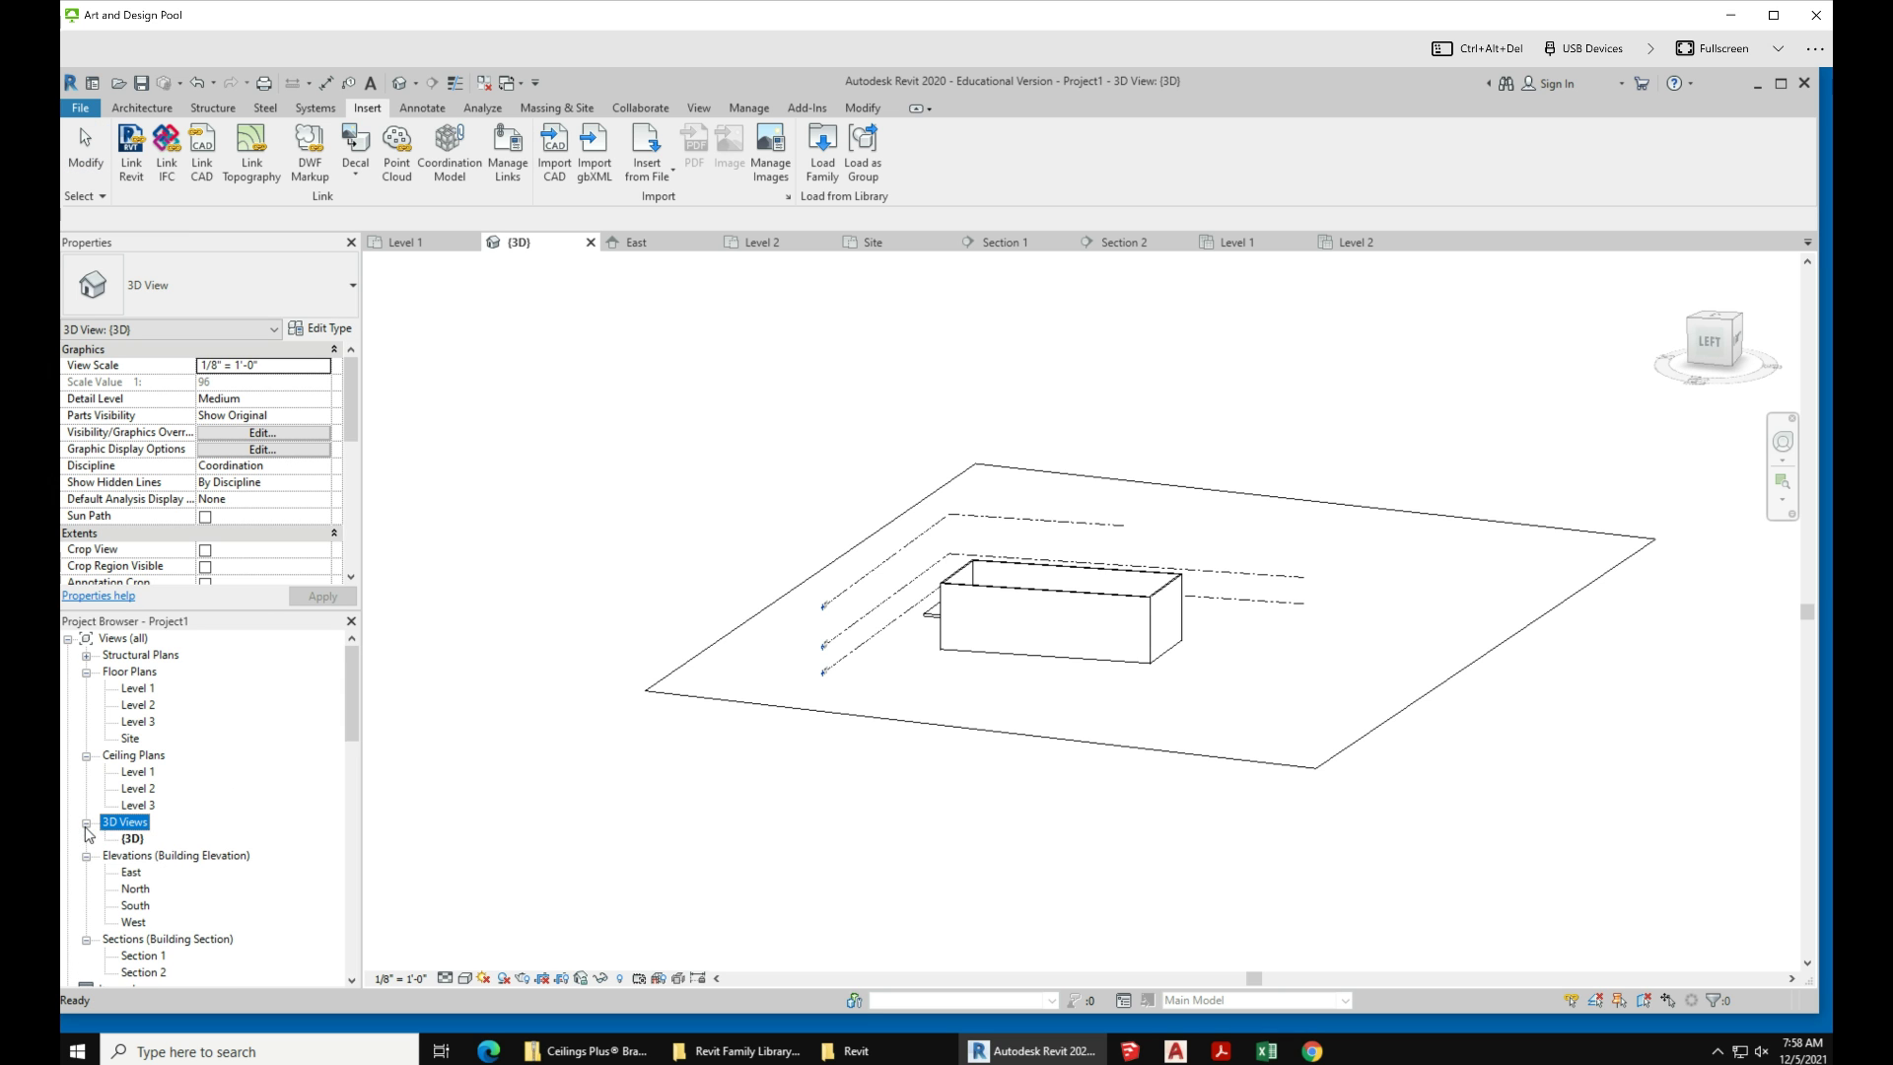
pyautogui.click(138, 840)
pyautogui.rightClick(142, 844)
pyautogui.moveTo(261, 706)
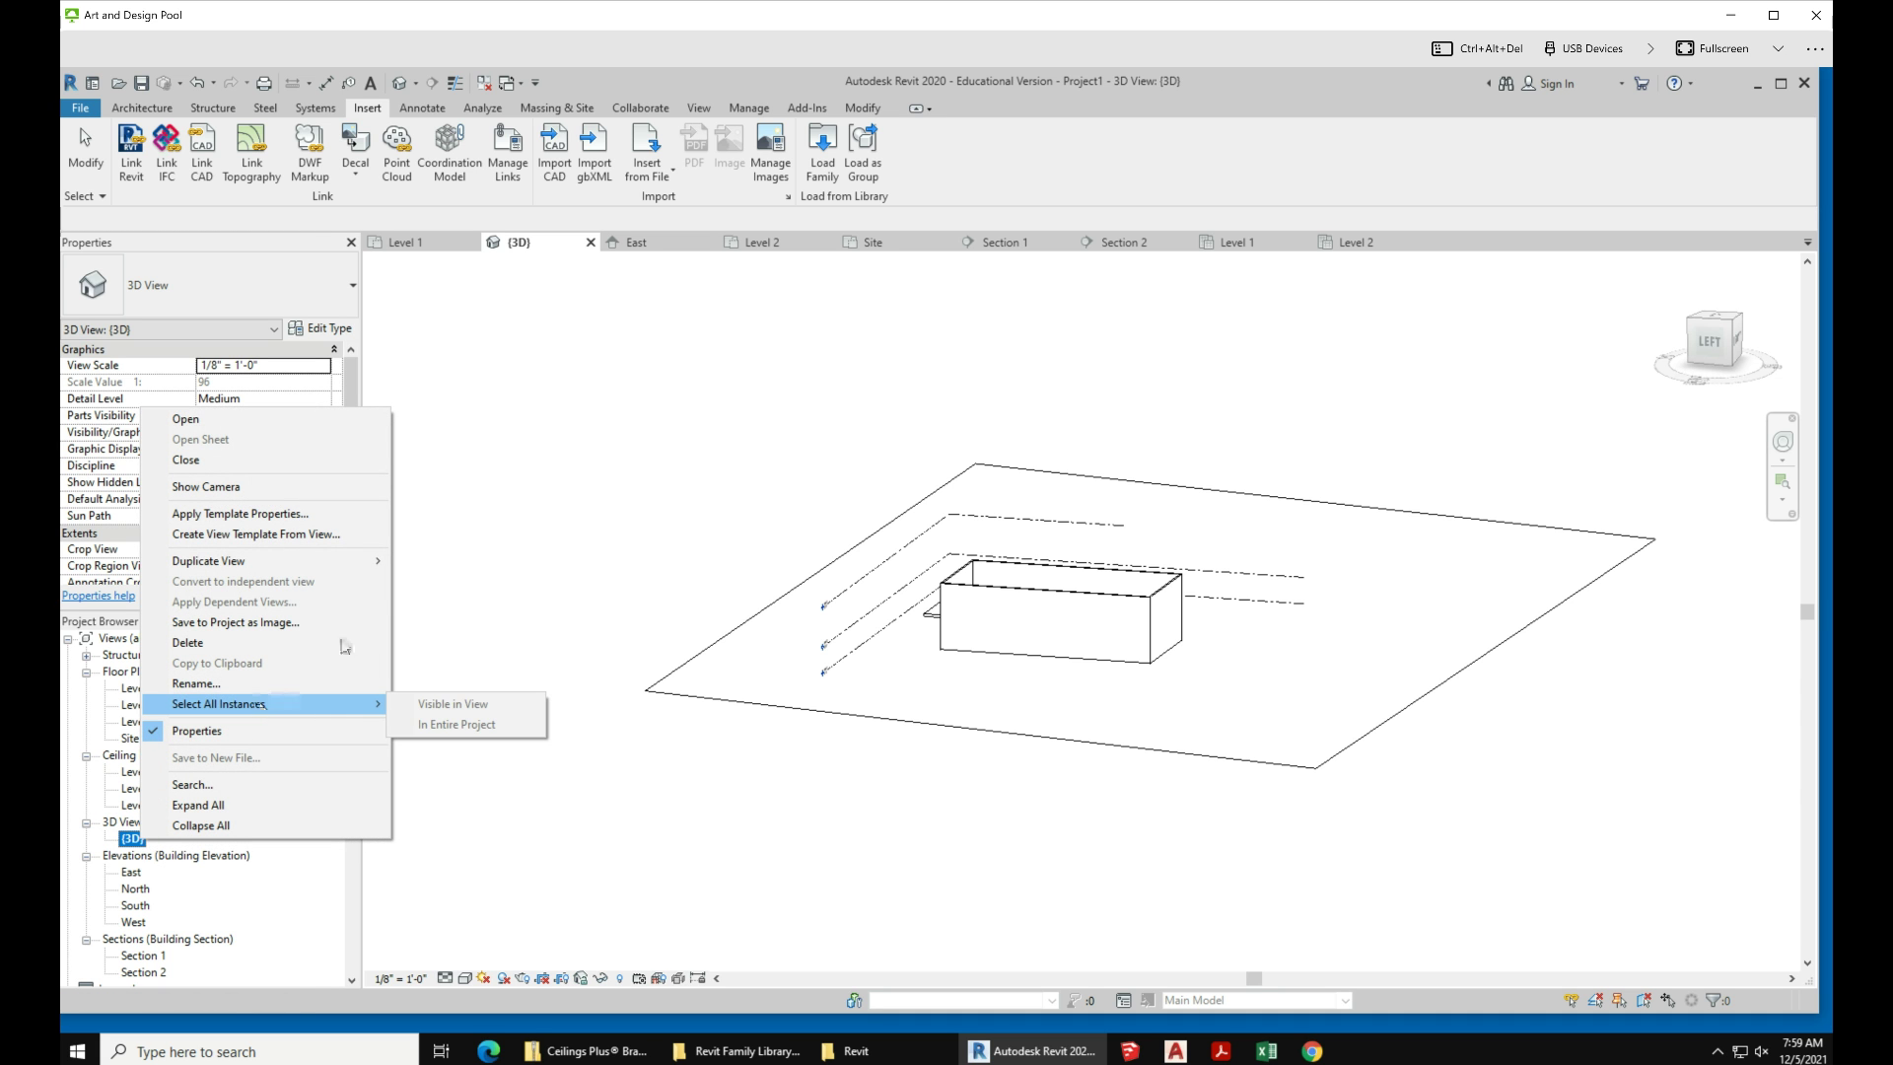
pyautogui.moveTo(375, 560)
pyautogui.click(453, 561)
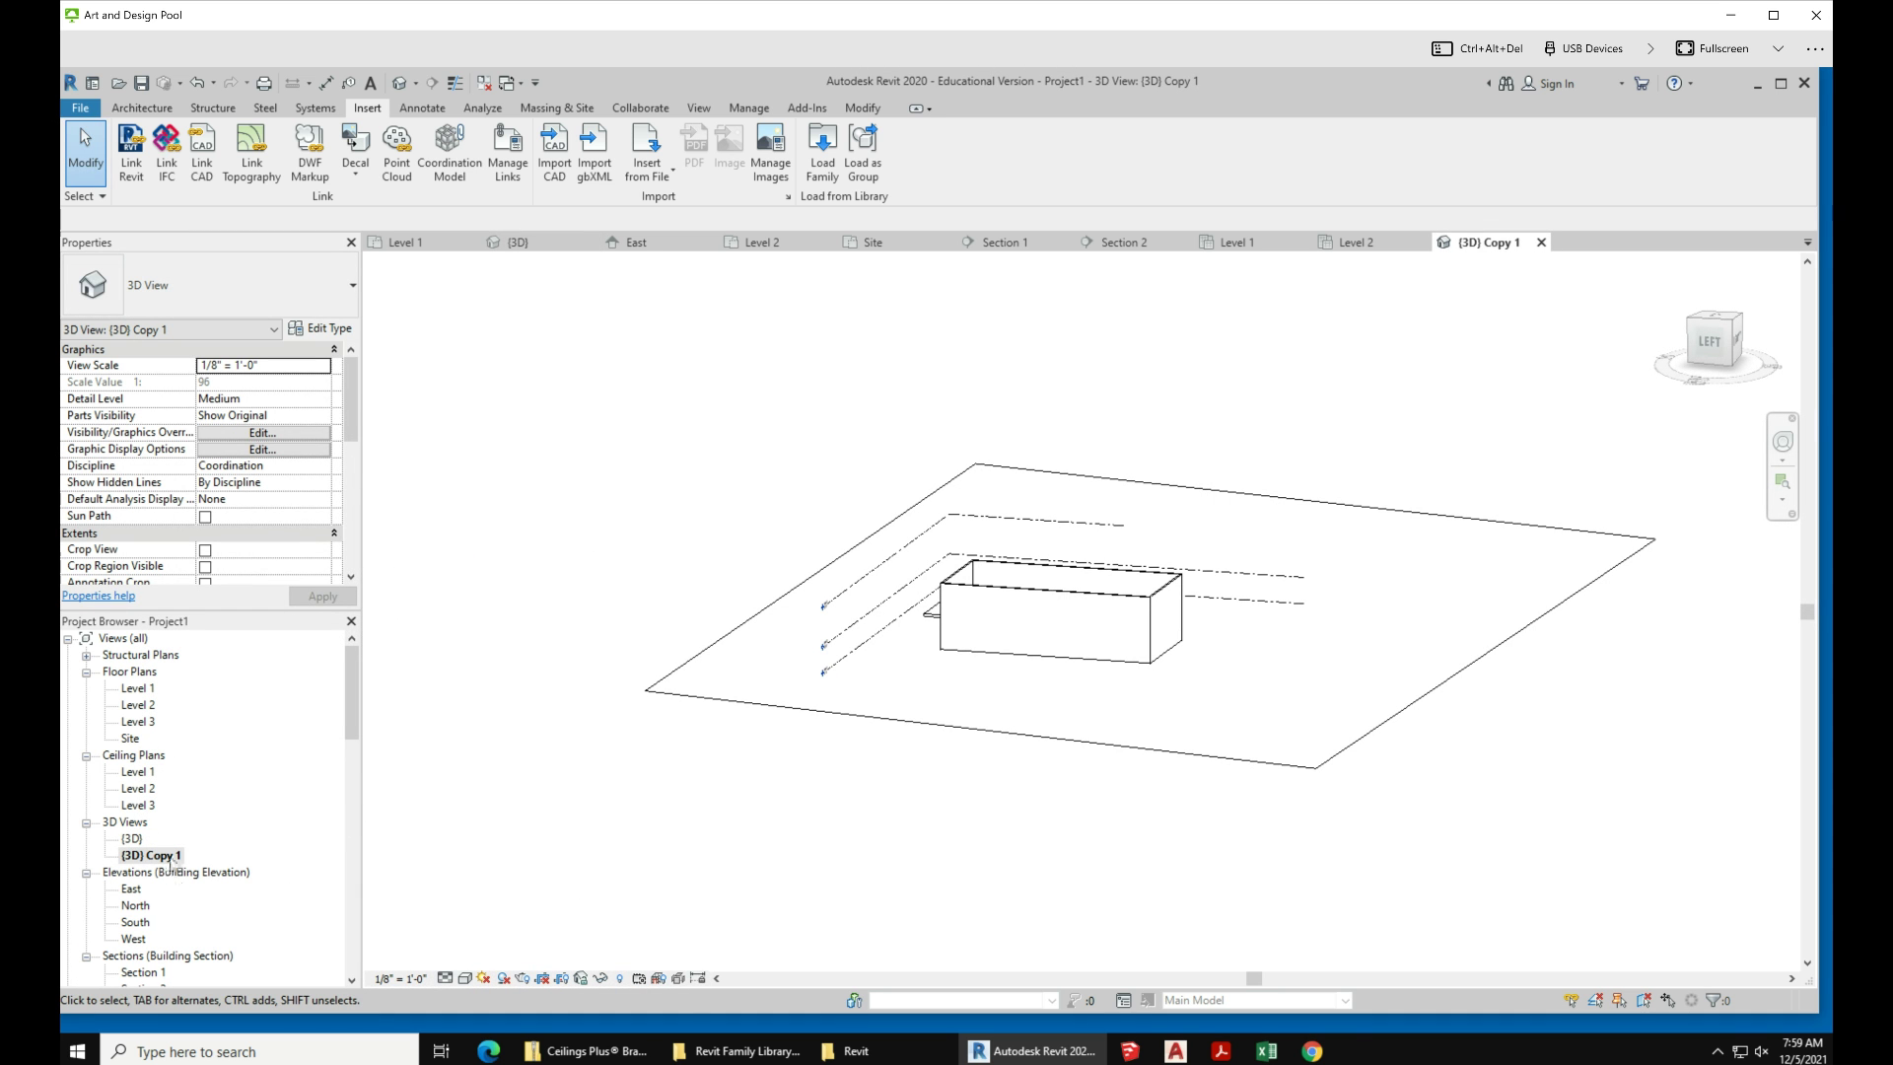
# Step: Rename the duplicated 3D view as "3d section box"
pyautogui.rightClick(173, 864)
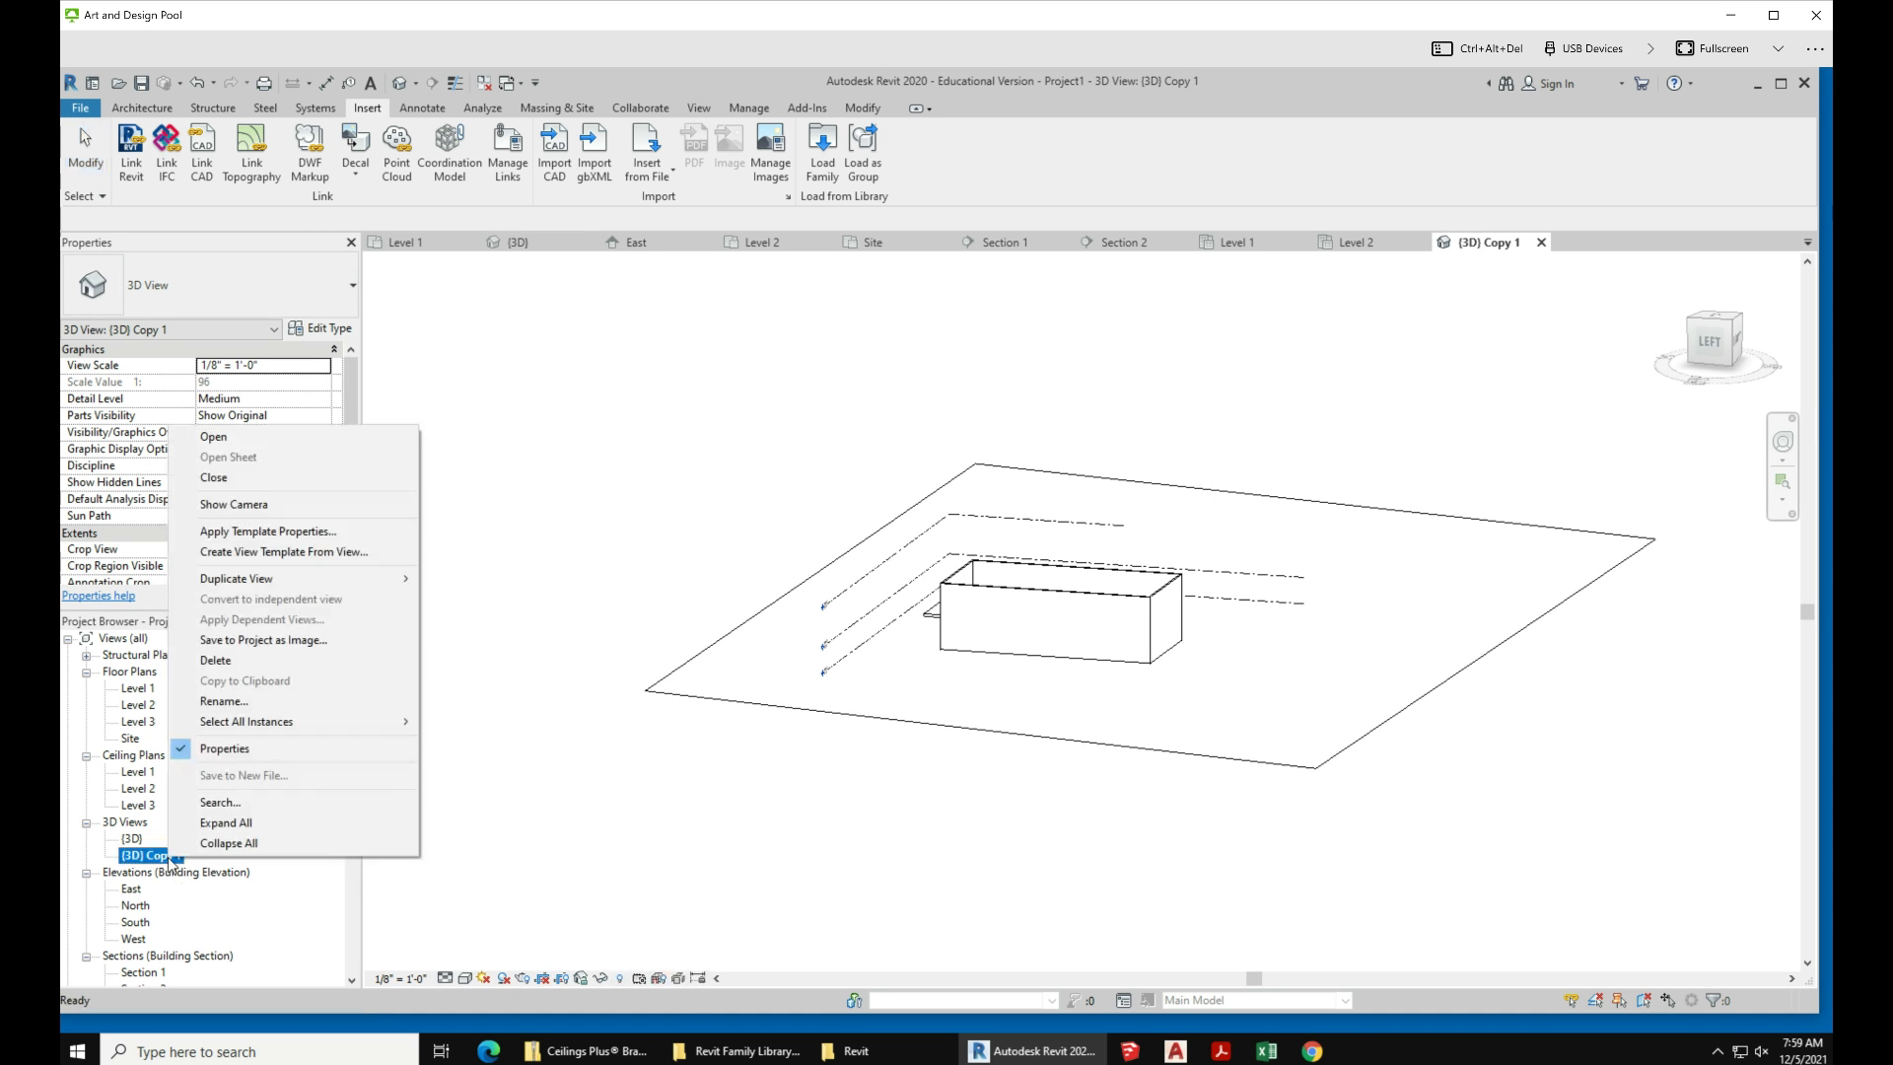
pyautogui.click(330, 701)
pyautogui.write('3')
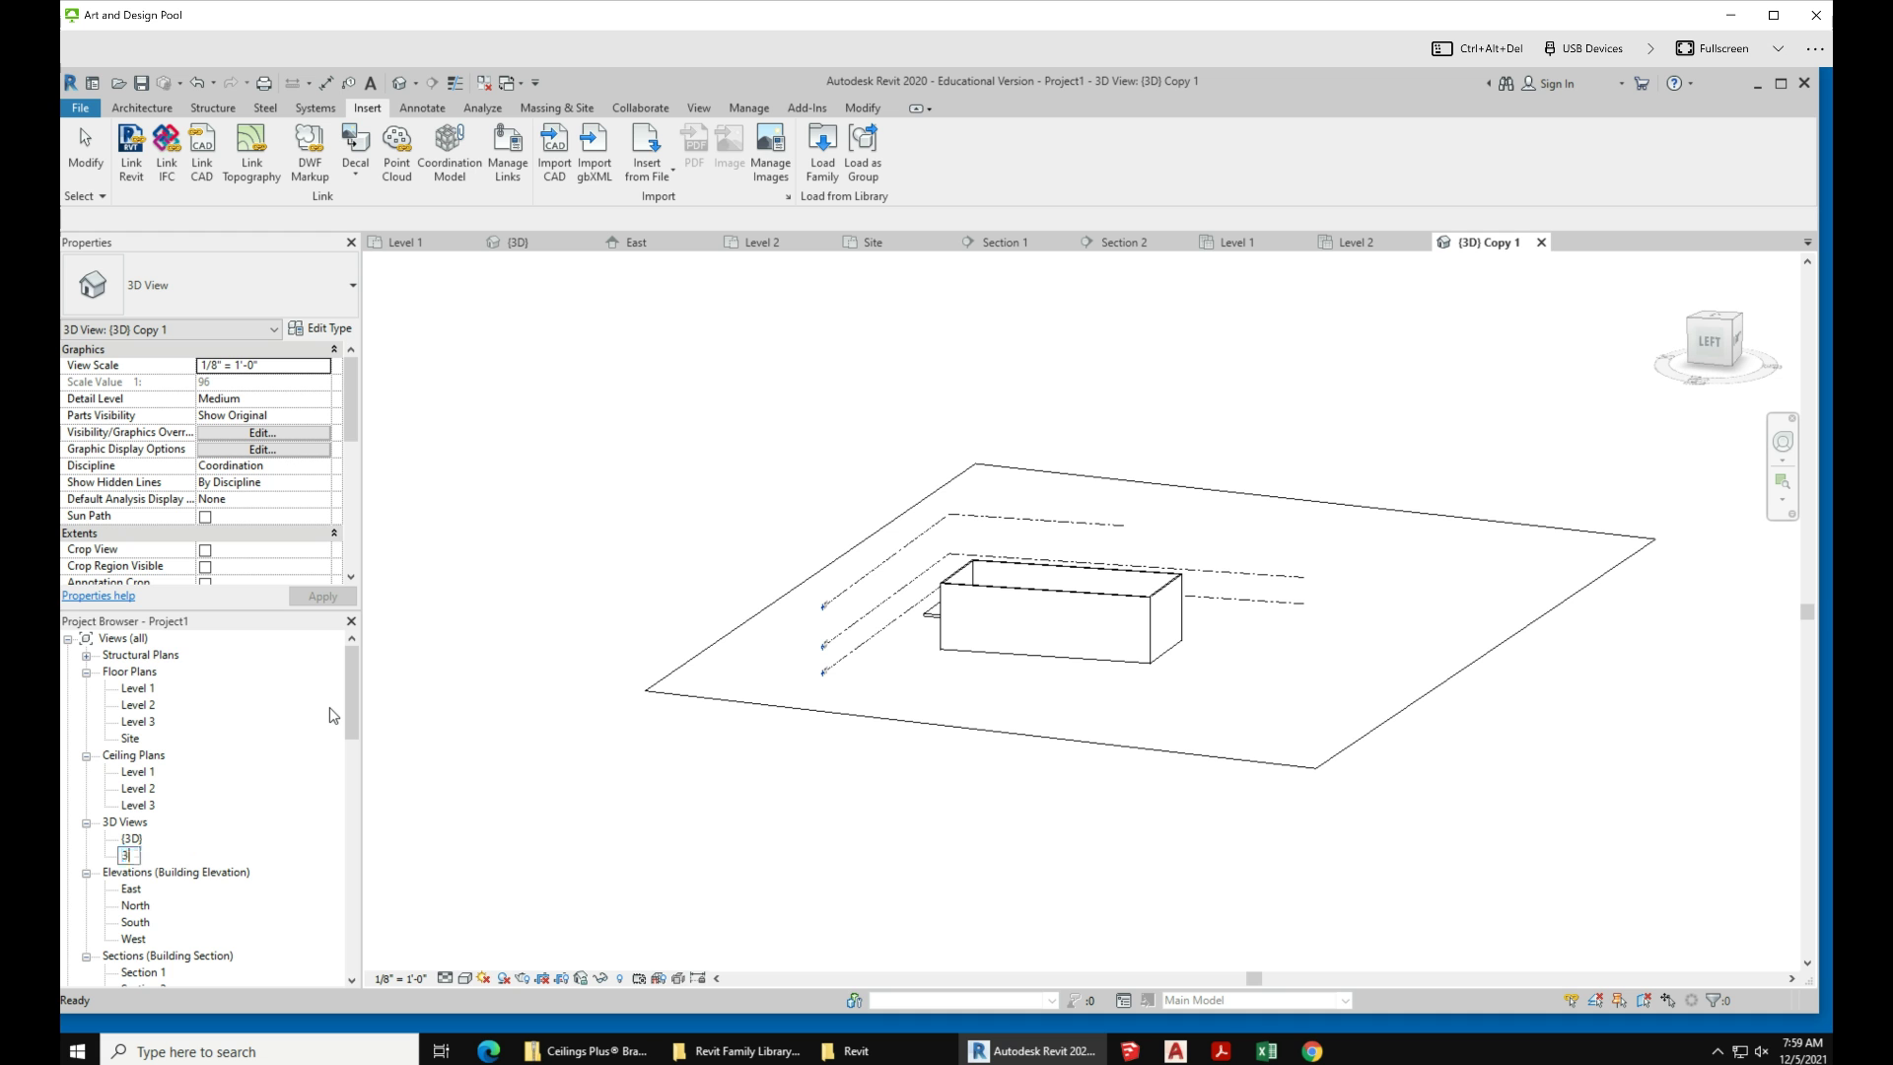
pyautogui.write('d section box')
pyautogui.press('Return')
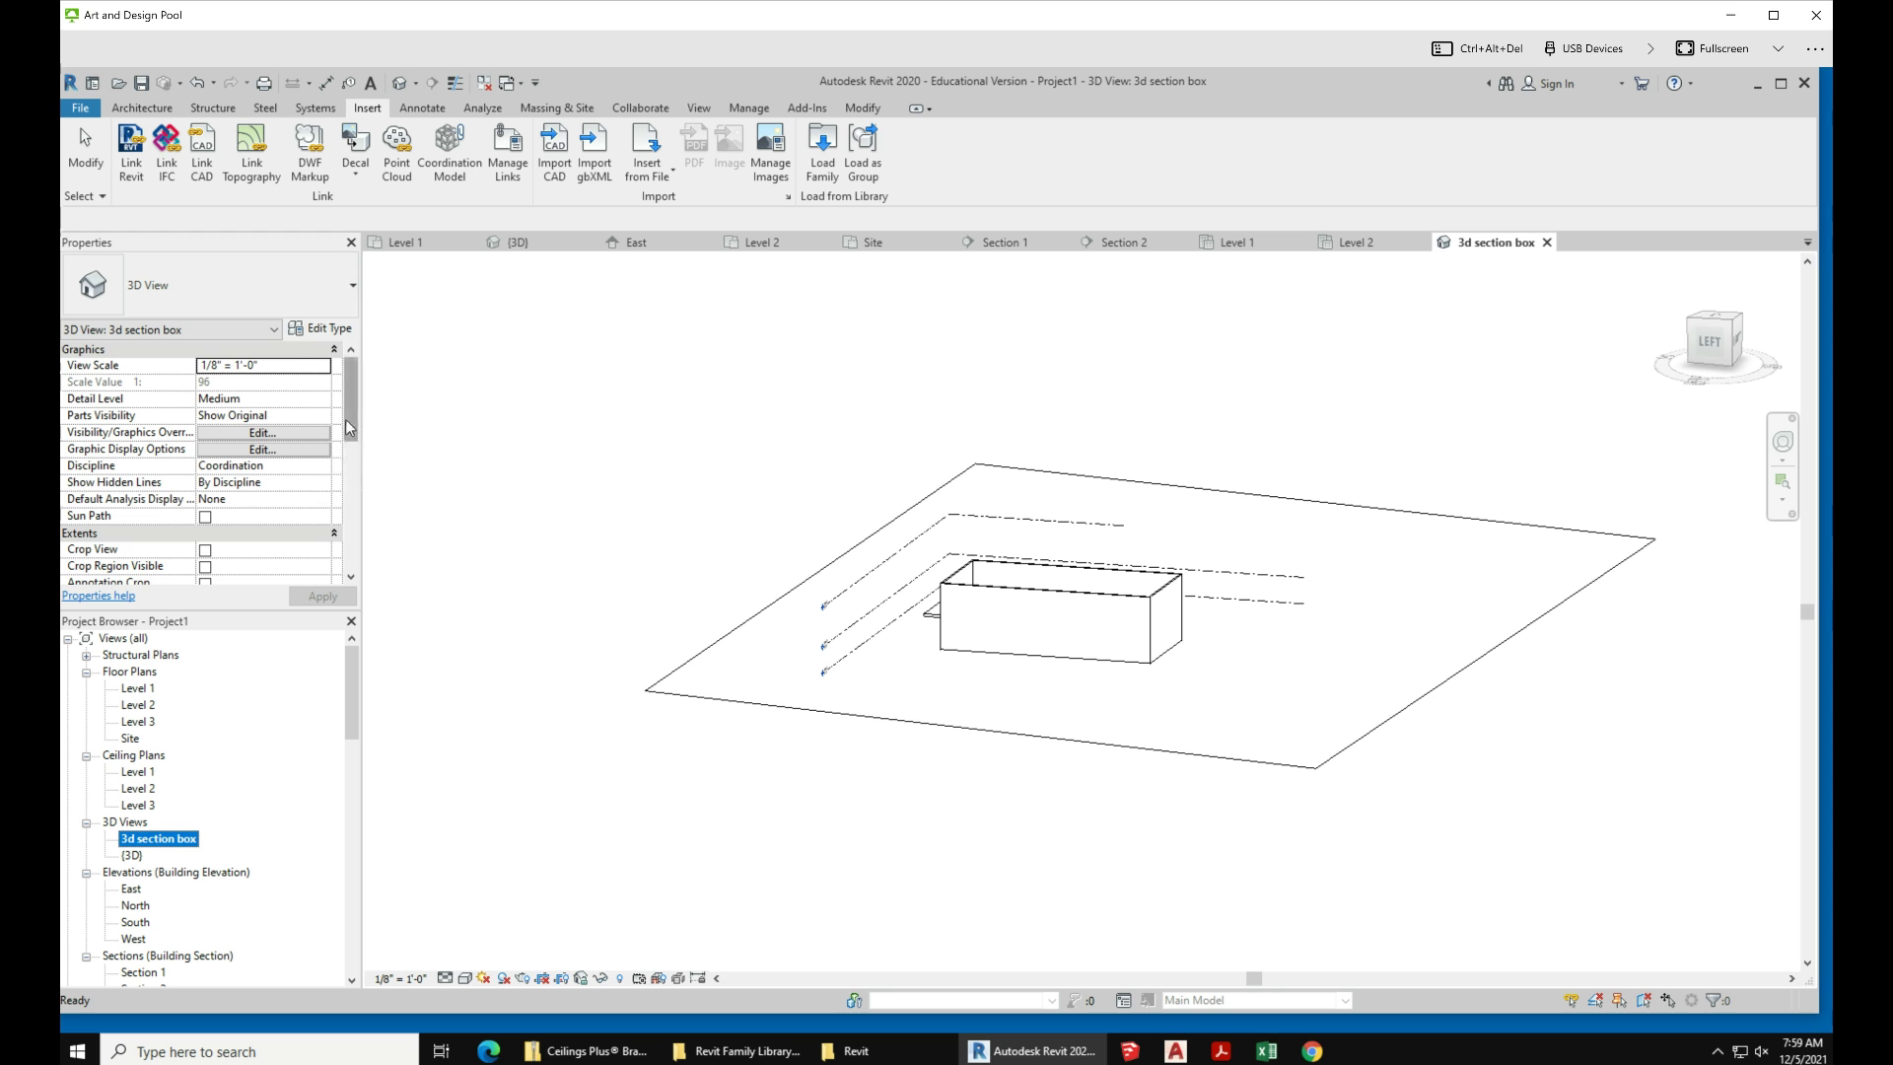
# Step: Turn on the section box for the duplicated 3D view
pyautogui.moveTo(346, 420); pyautogui.dragTo(349, 444)
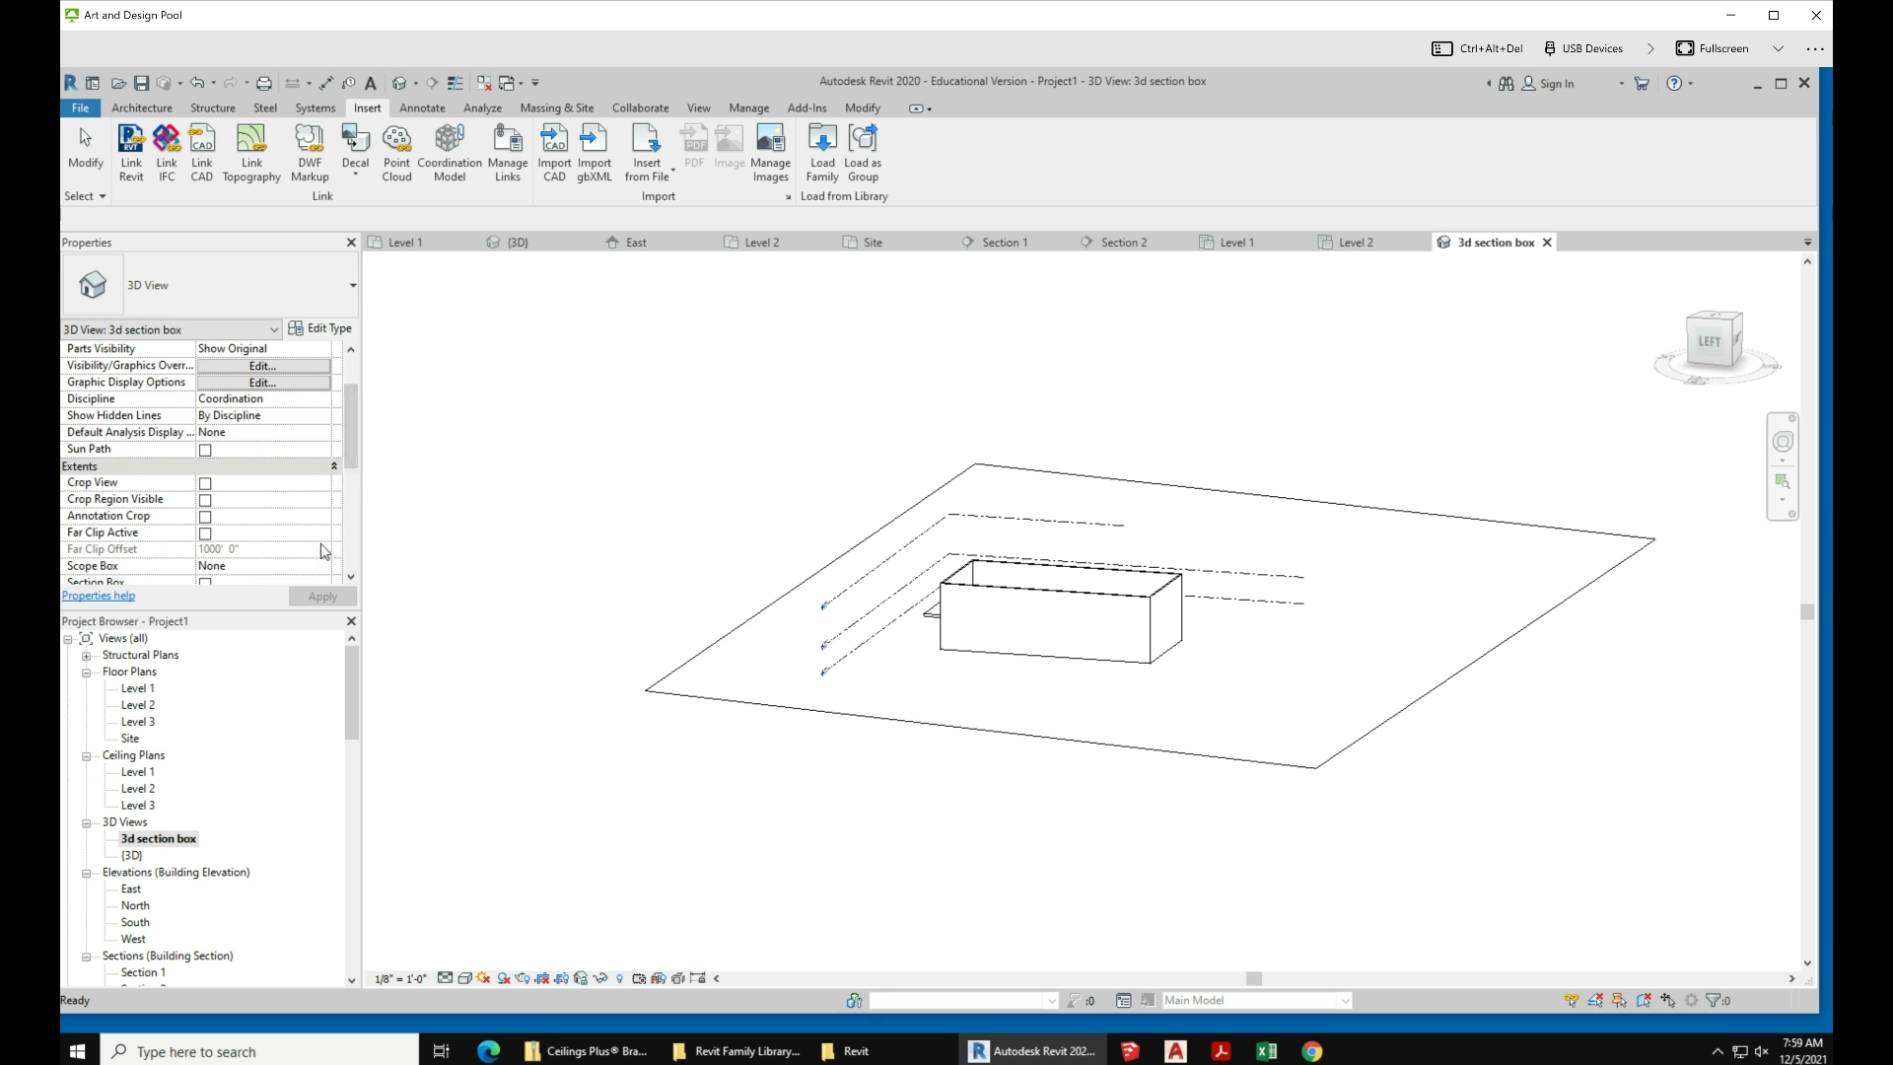
pyautogui.scroll(-2, 319, 537)
pyautogui.click(205, 483)
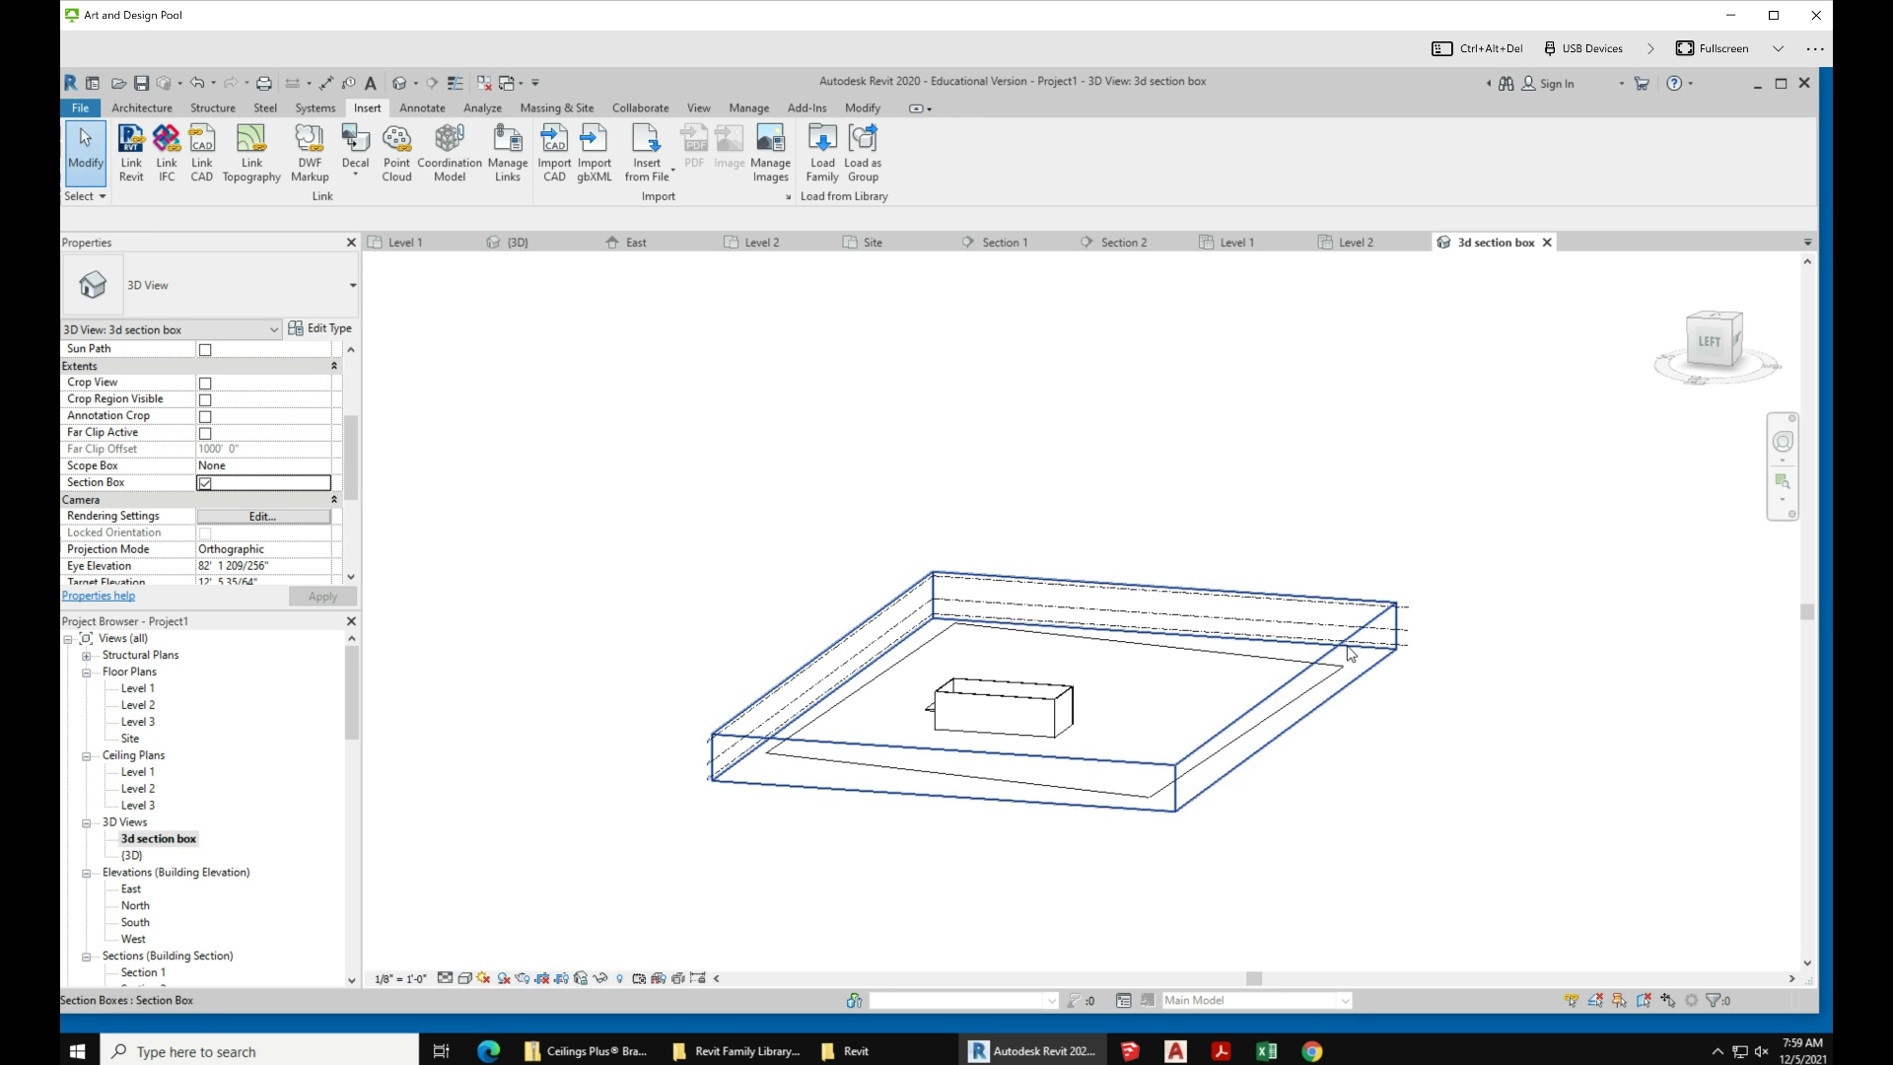
# Step: Pull the near long face of the section box inward so it cuts lengthwise through the building and exposes the interior
pyautogui.click(1351, 649)
pyautogui.moveTo(958, 793); pyautogui.dragTo(1088, 762)
pyautogui.keyDown('shift'); pyautogui.moveTo(1085, 755); pyautogui.dragTo(823, 592, button='middle'); pyautogui.keyUp('shift')
pyautogui.scroll(5, 807, 523)
pyautogui.scroll(-3, 823, 591)
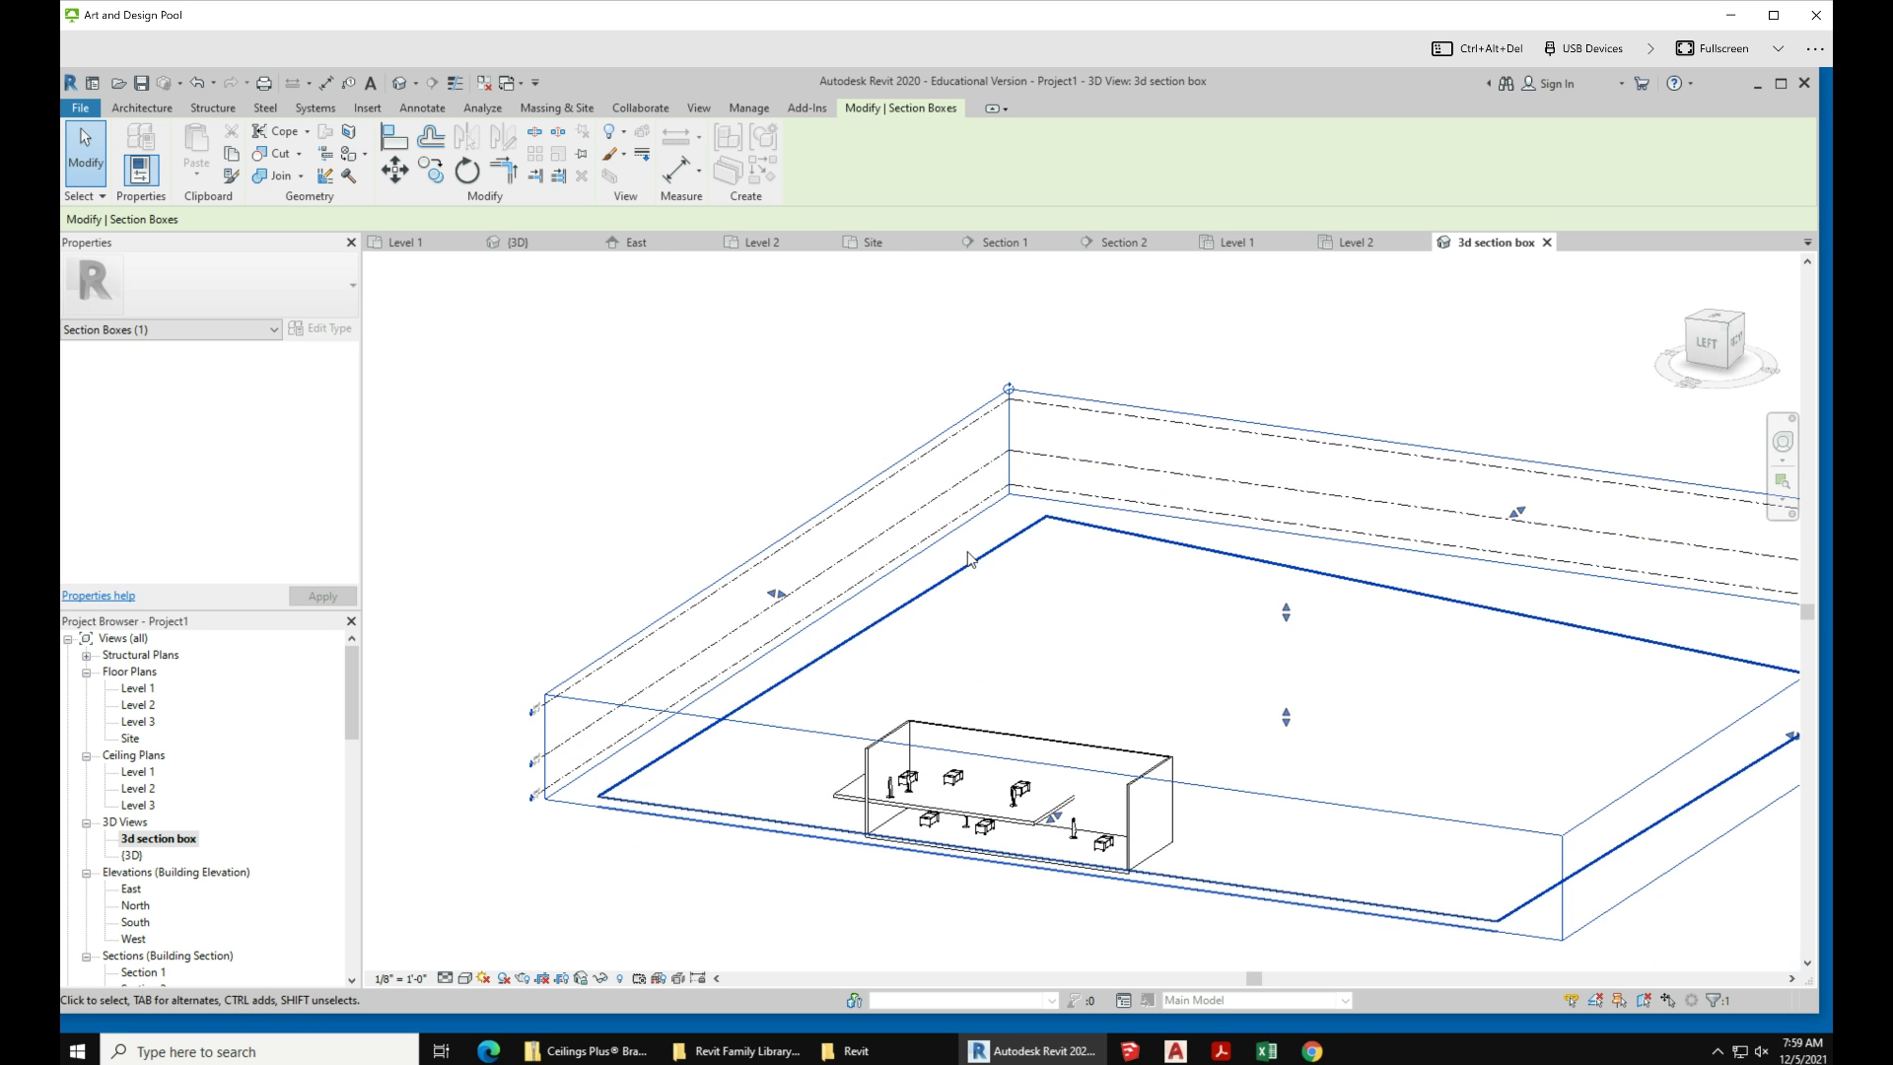
# Step: Pull the end and back faces of the section box in closer to the building, leaving the lengthwise cut in place
pyautogui.scroll(-1, 1529, 713)
pyautogui.moveTo(1515, 708); pyautogui.dragTo(1250, 707)
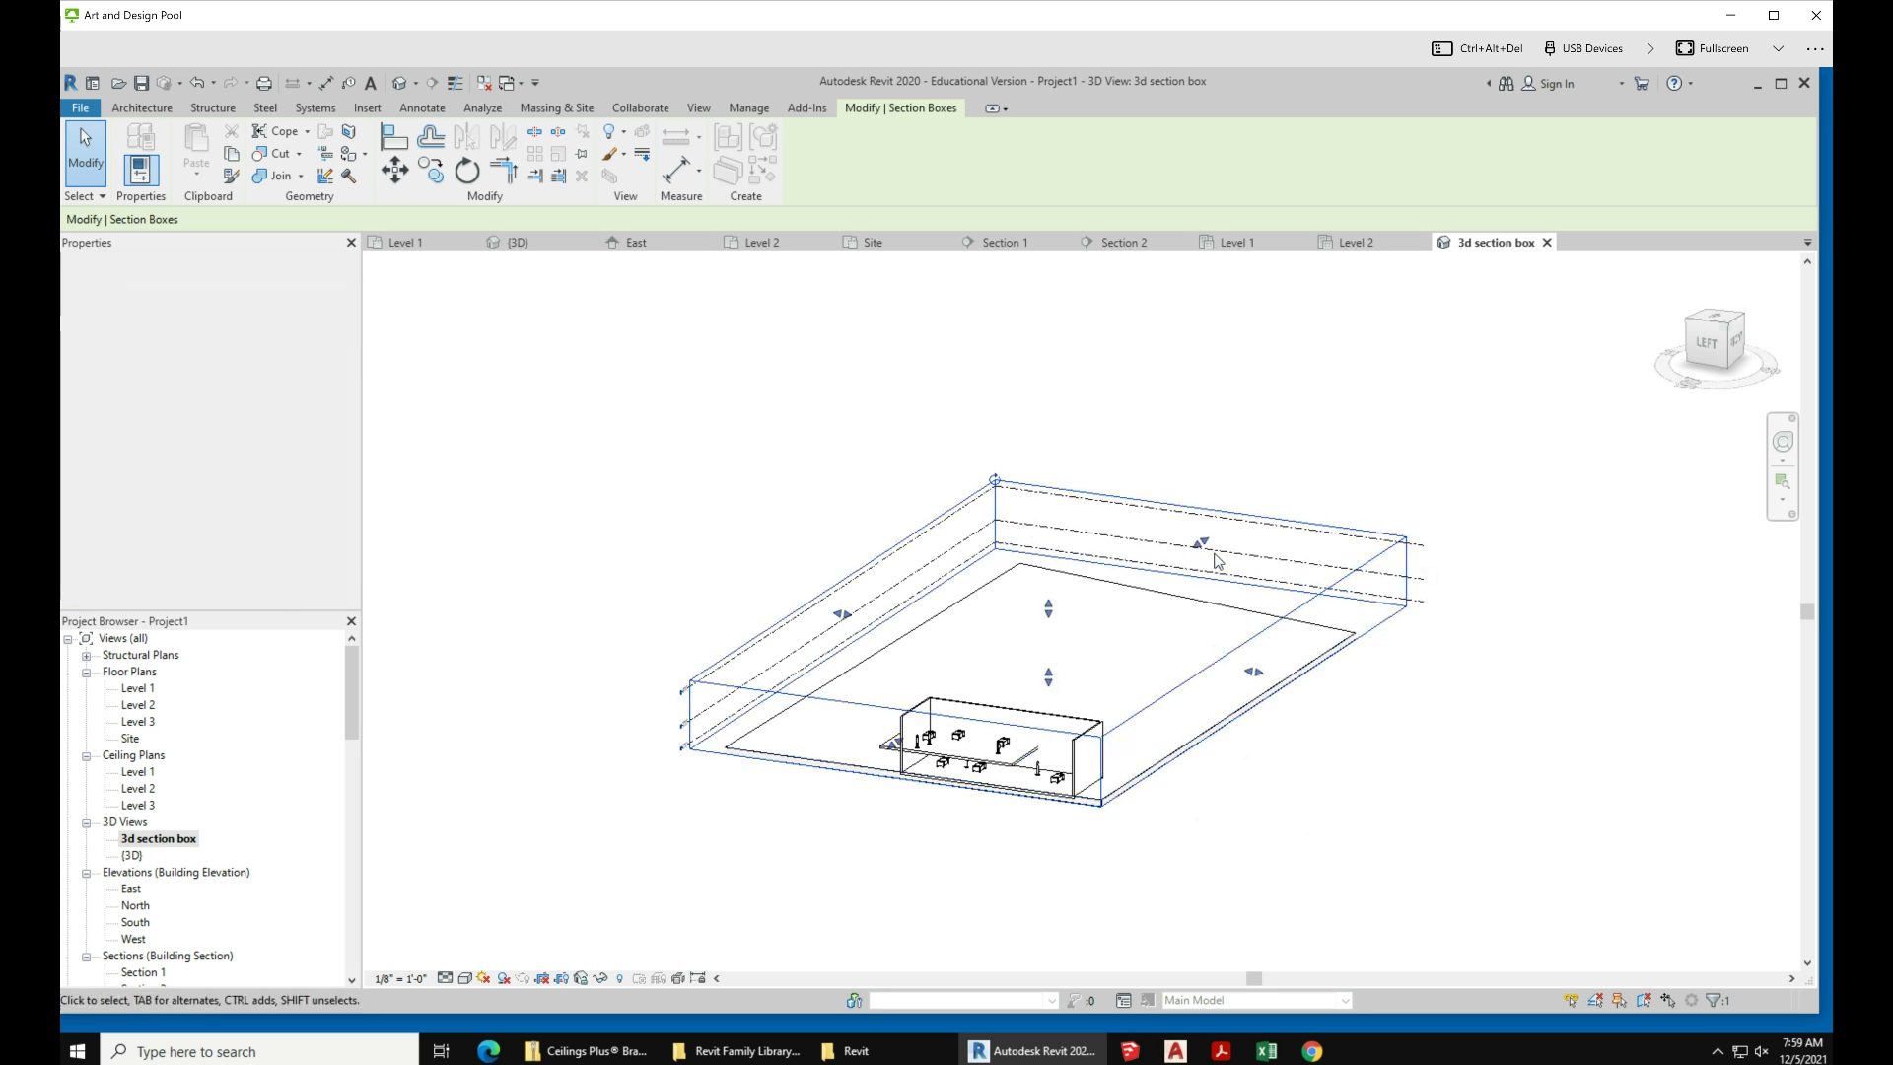
pyautogui.moveTo(1132, 615); pyautogui.dragTo(1133, 712)
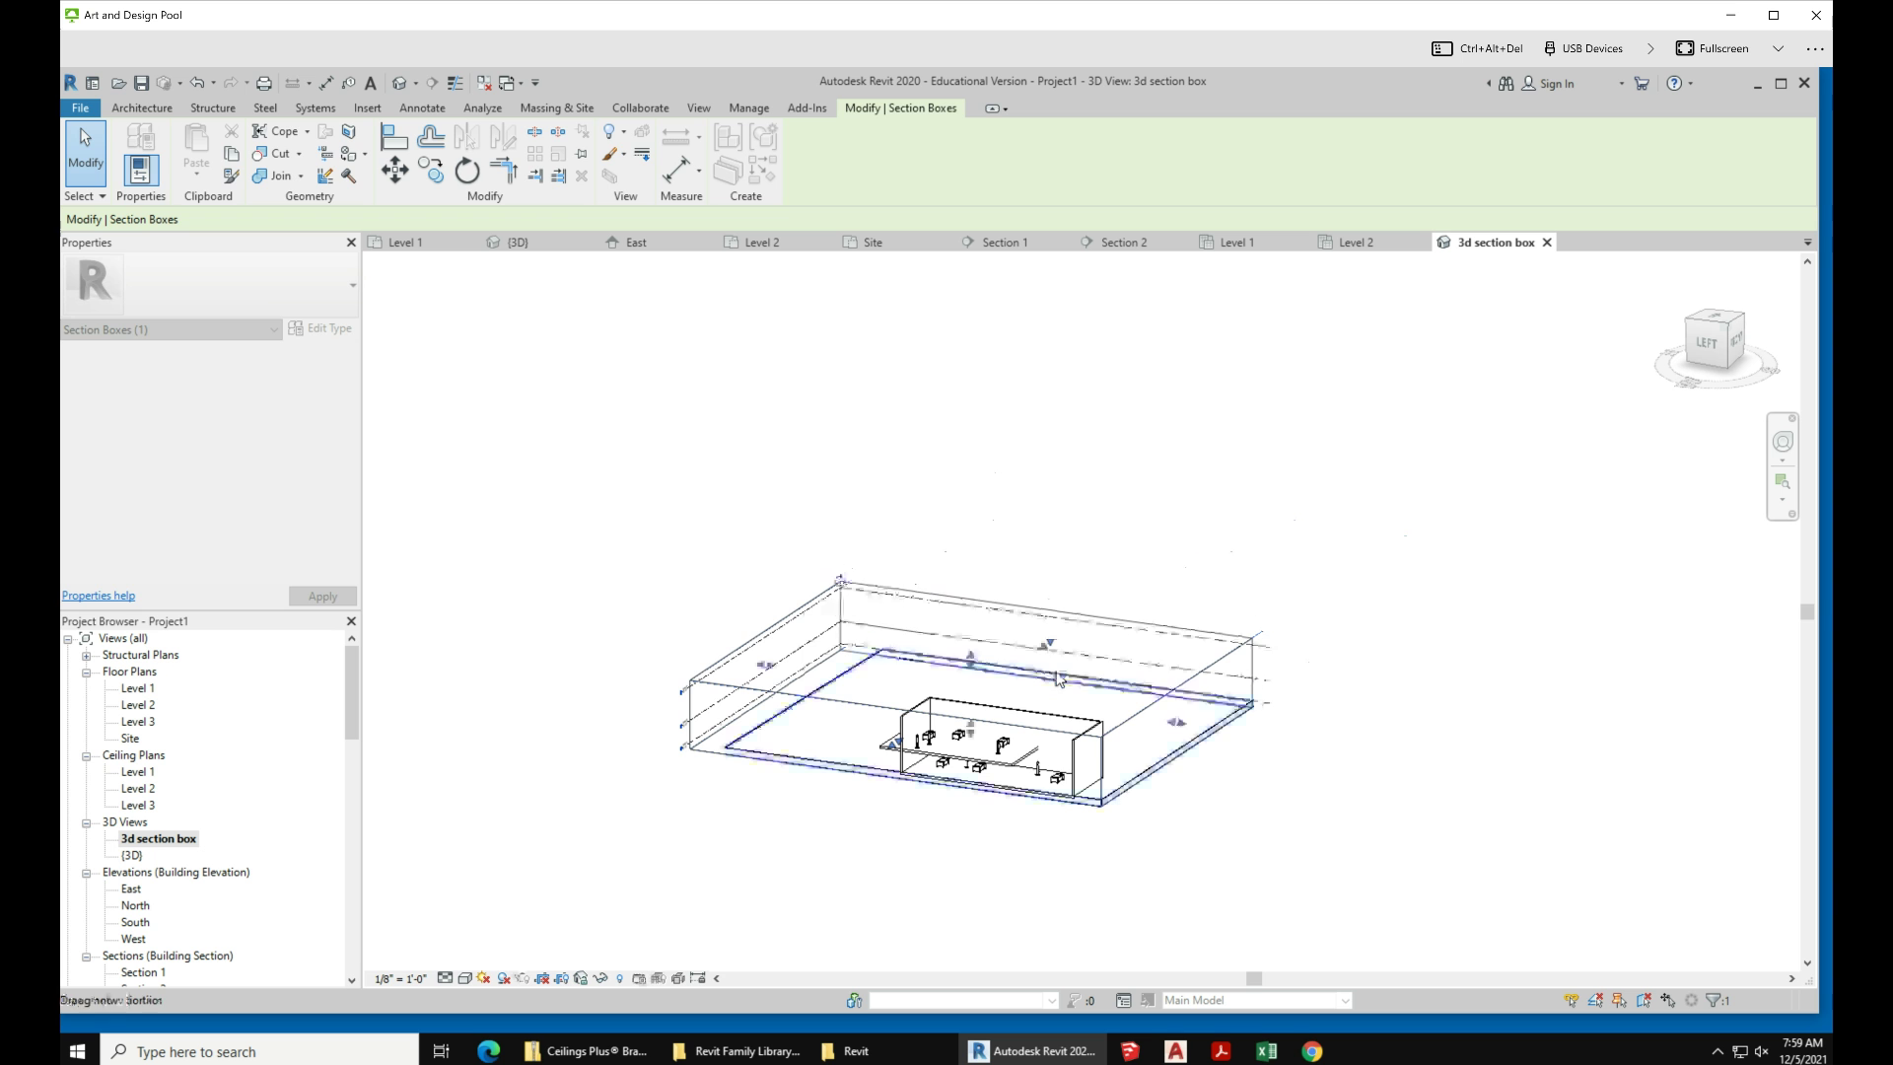
pyautogui.click(912, 854)
pyautogui.scroll(3, 967, 832)
pyautogui.keyDown('shift'); pyautogui.moveTo(967, 832); pyautogui.dragTo(885, 910, button='middle'); pyautogui.keyUp('shift')
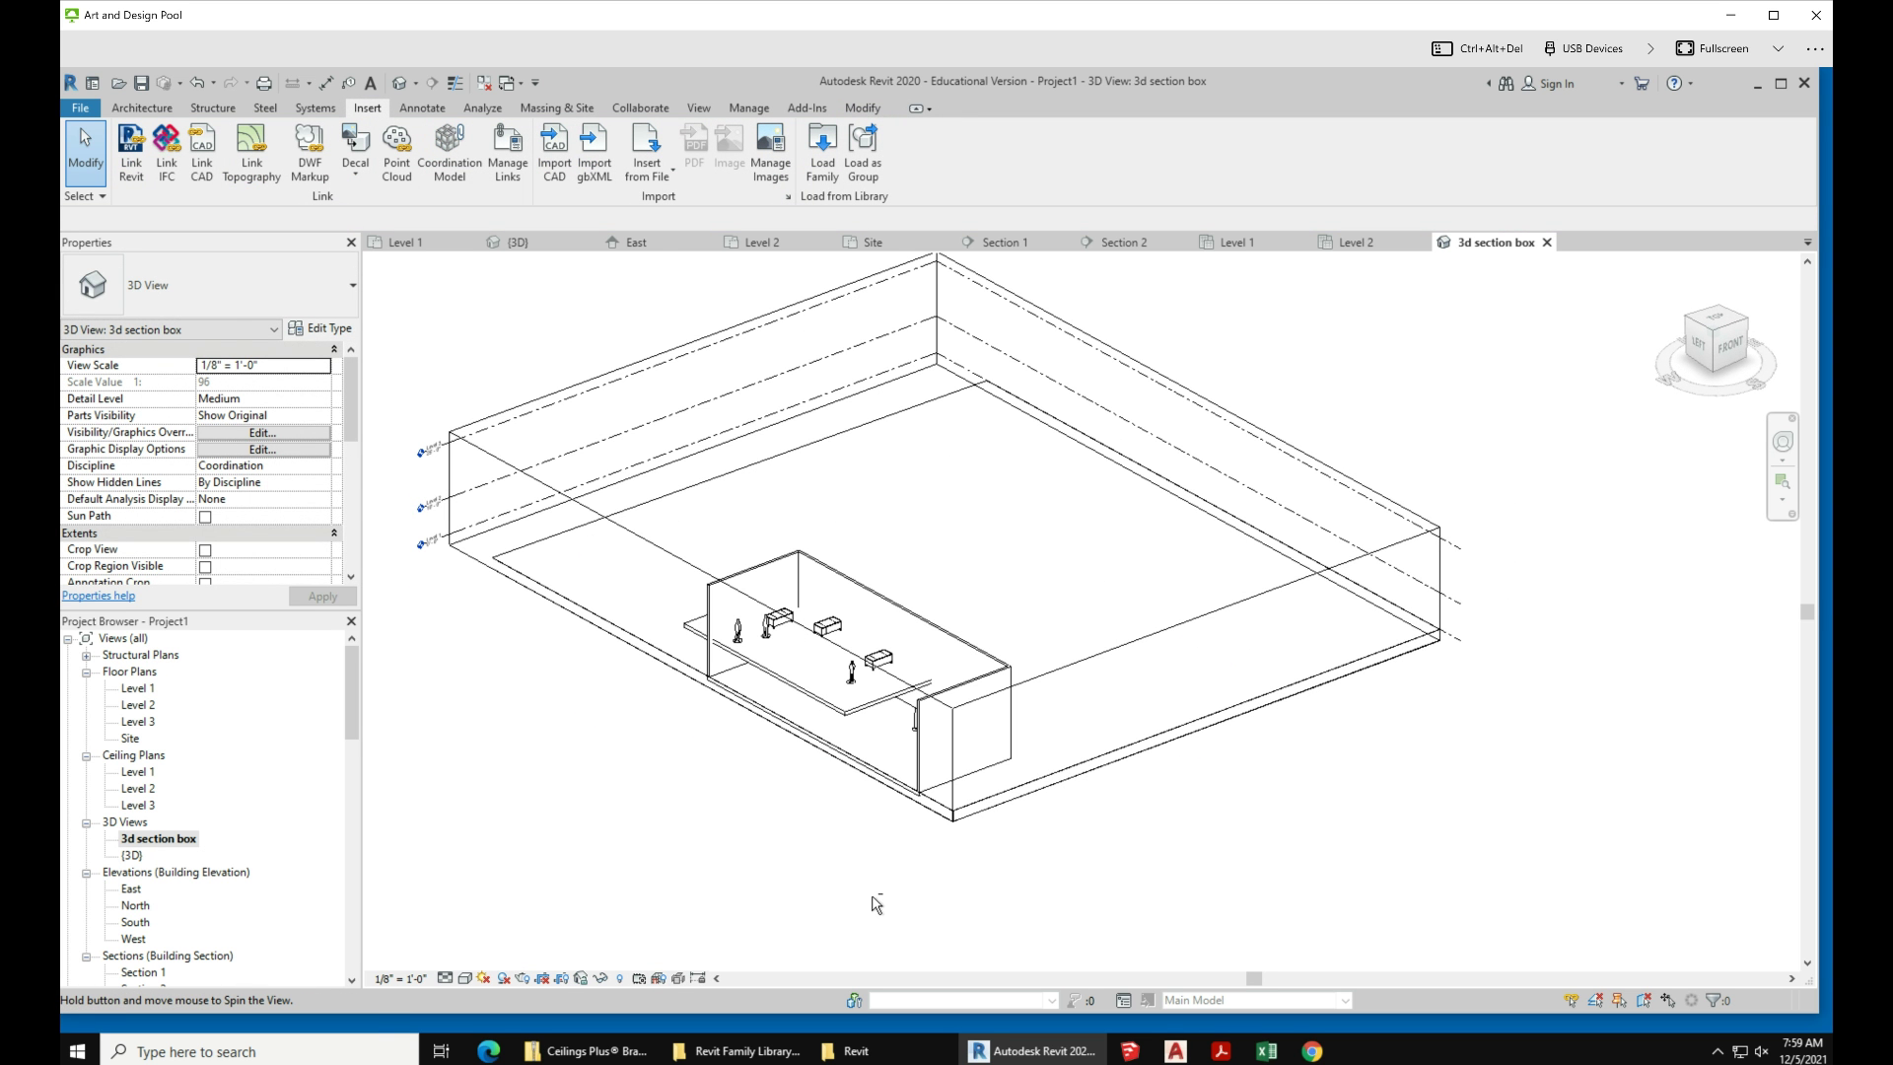
# Step: Select the ground floor slab and the Level 2 floor slab in turn to examine them in the cutaway
pyautogui.scroll(2, 727, 739)
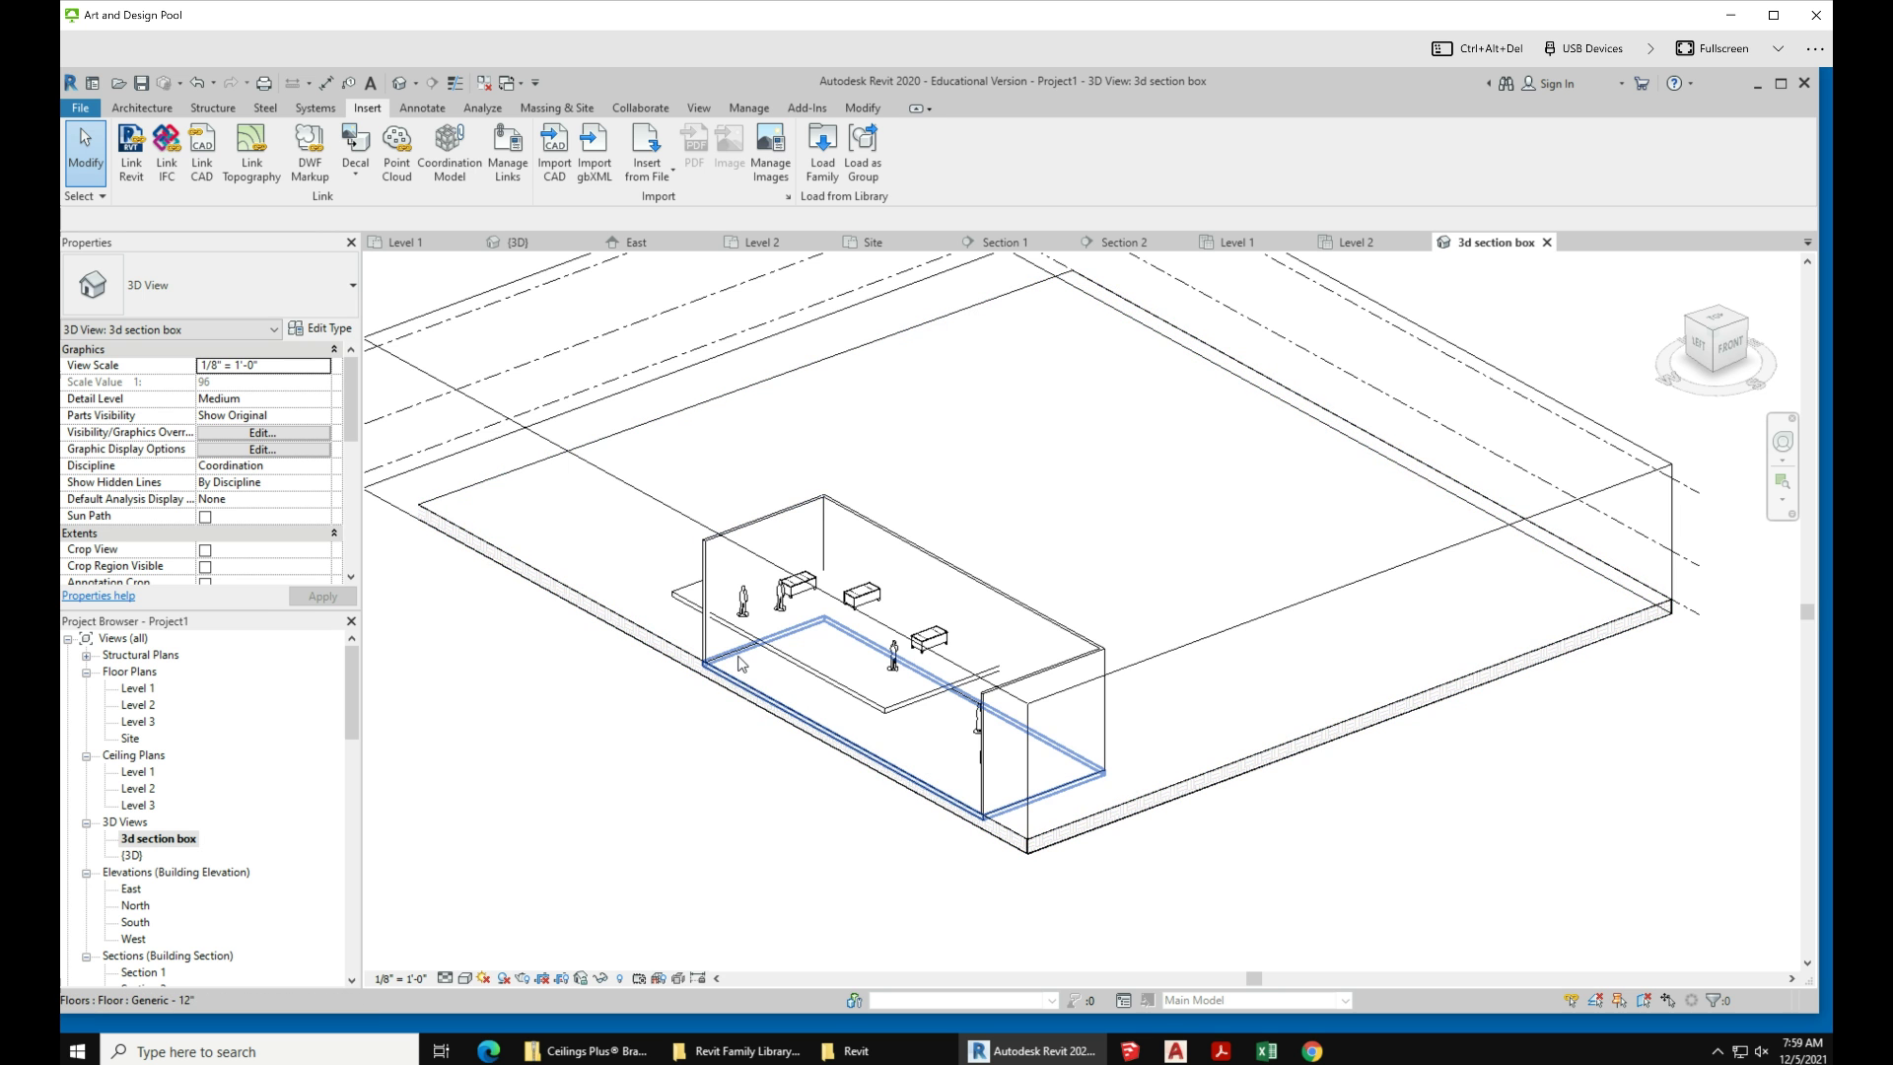
pyautogui.click(769, 699)
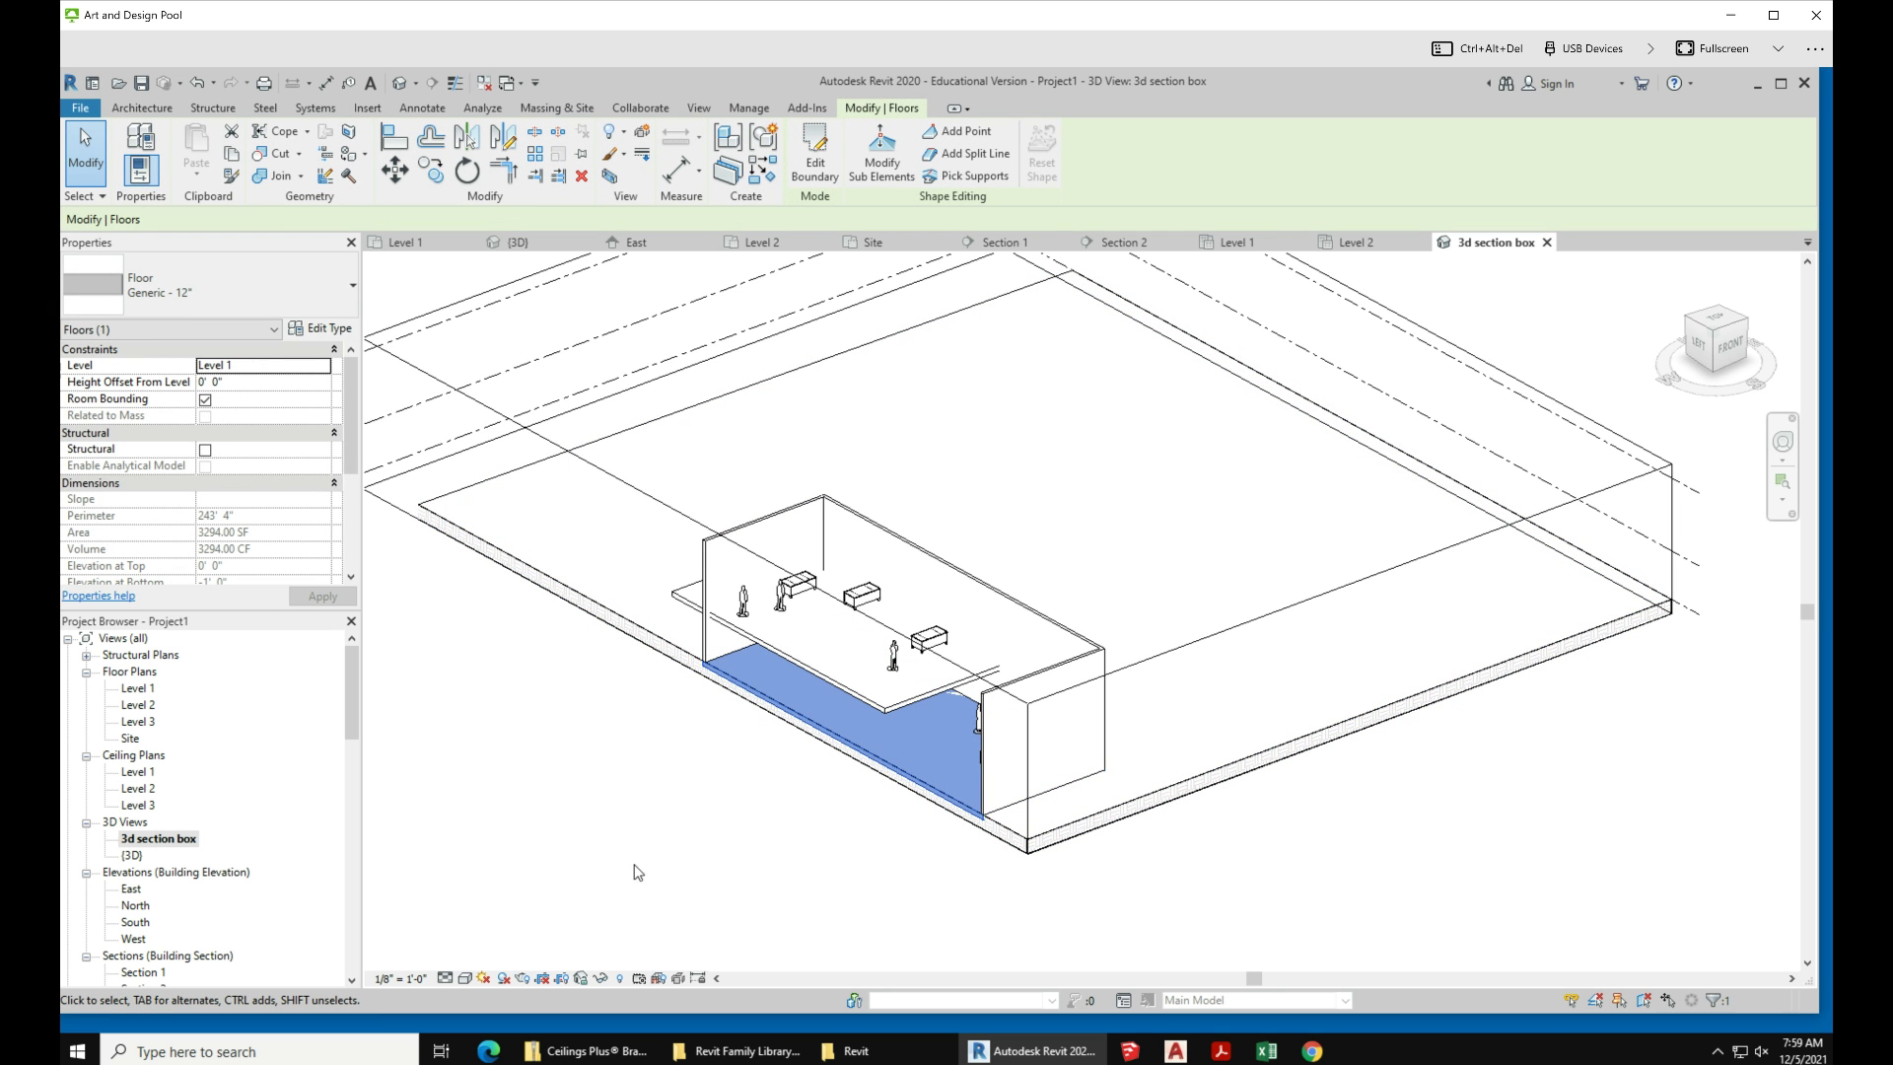
pyautogui.click(807, 672)
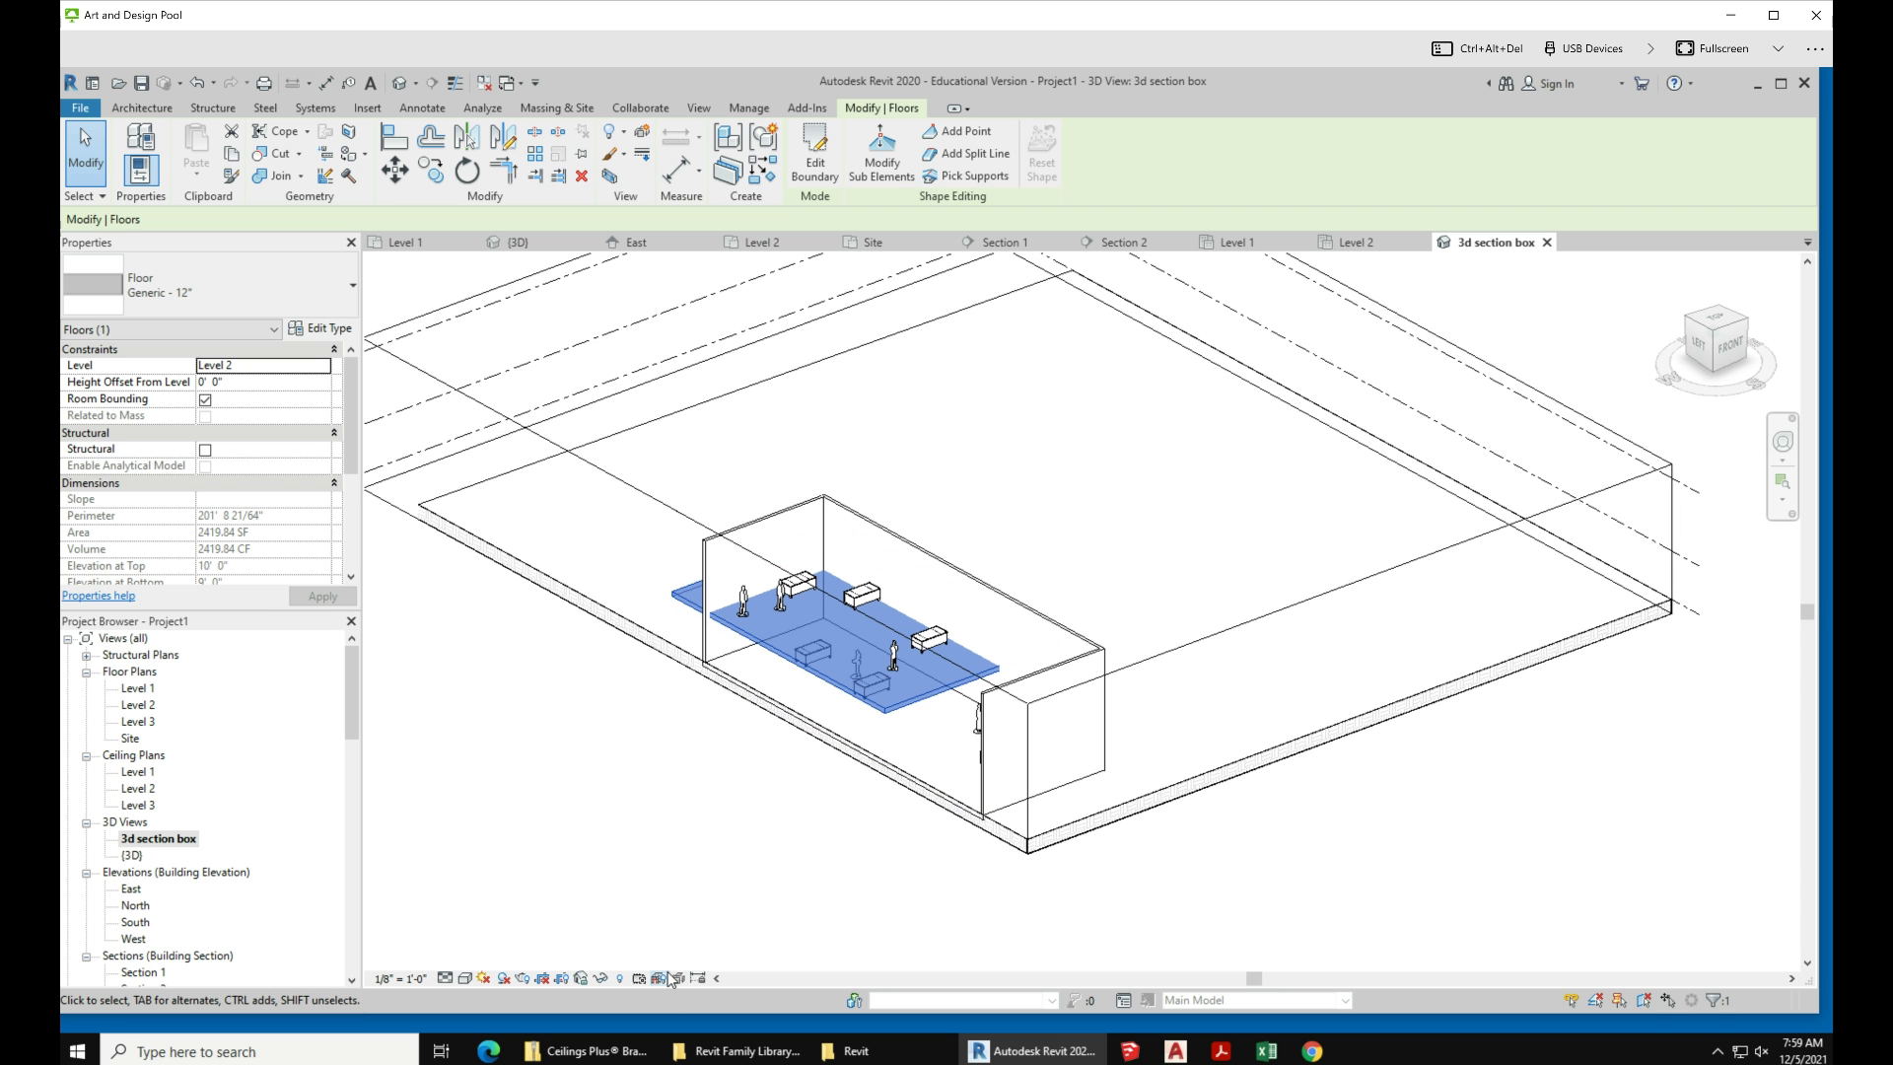
pyautogui.scroll(-1, 837, 895)
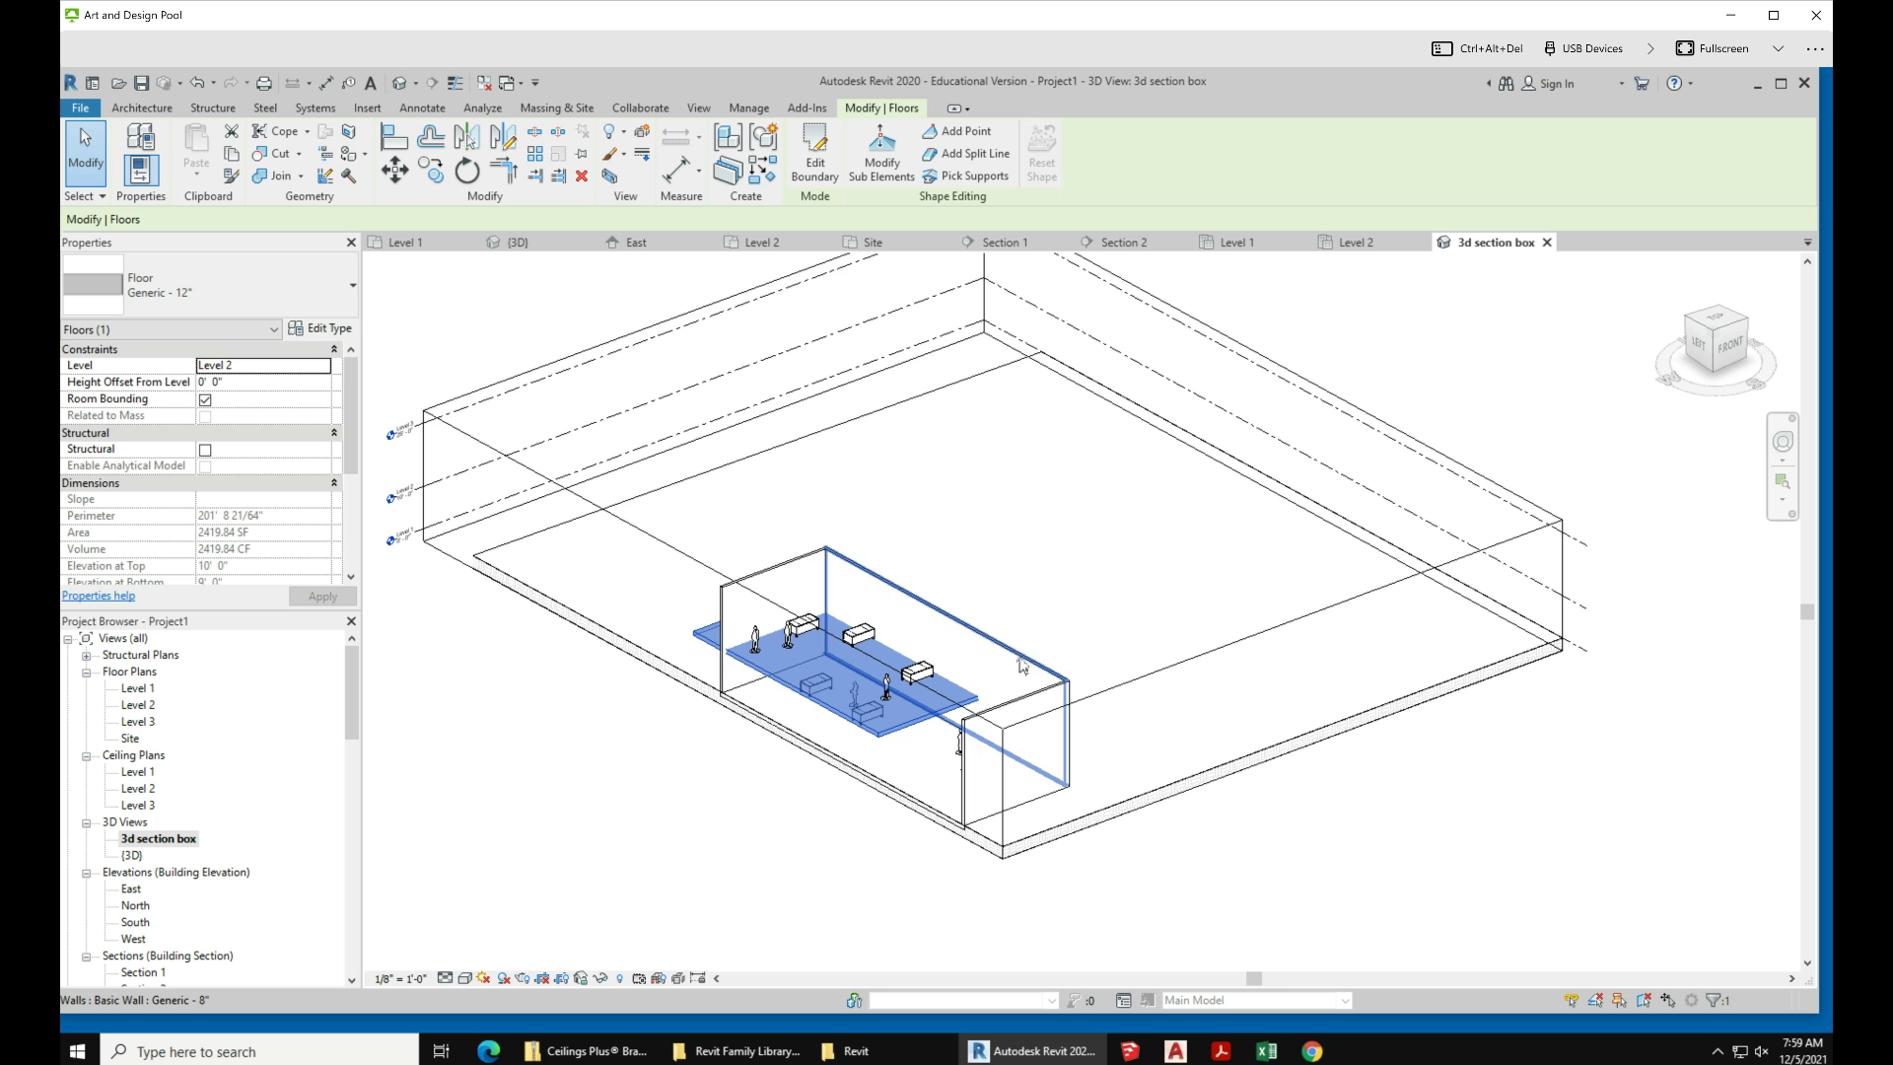
pyautogui.scroll(-2, 1292, 853)
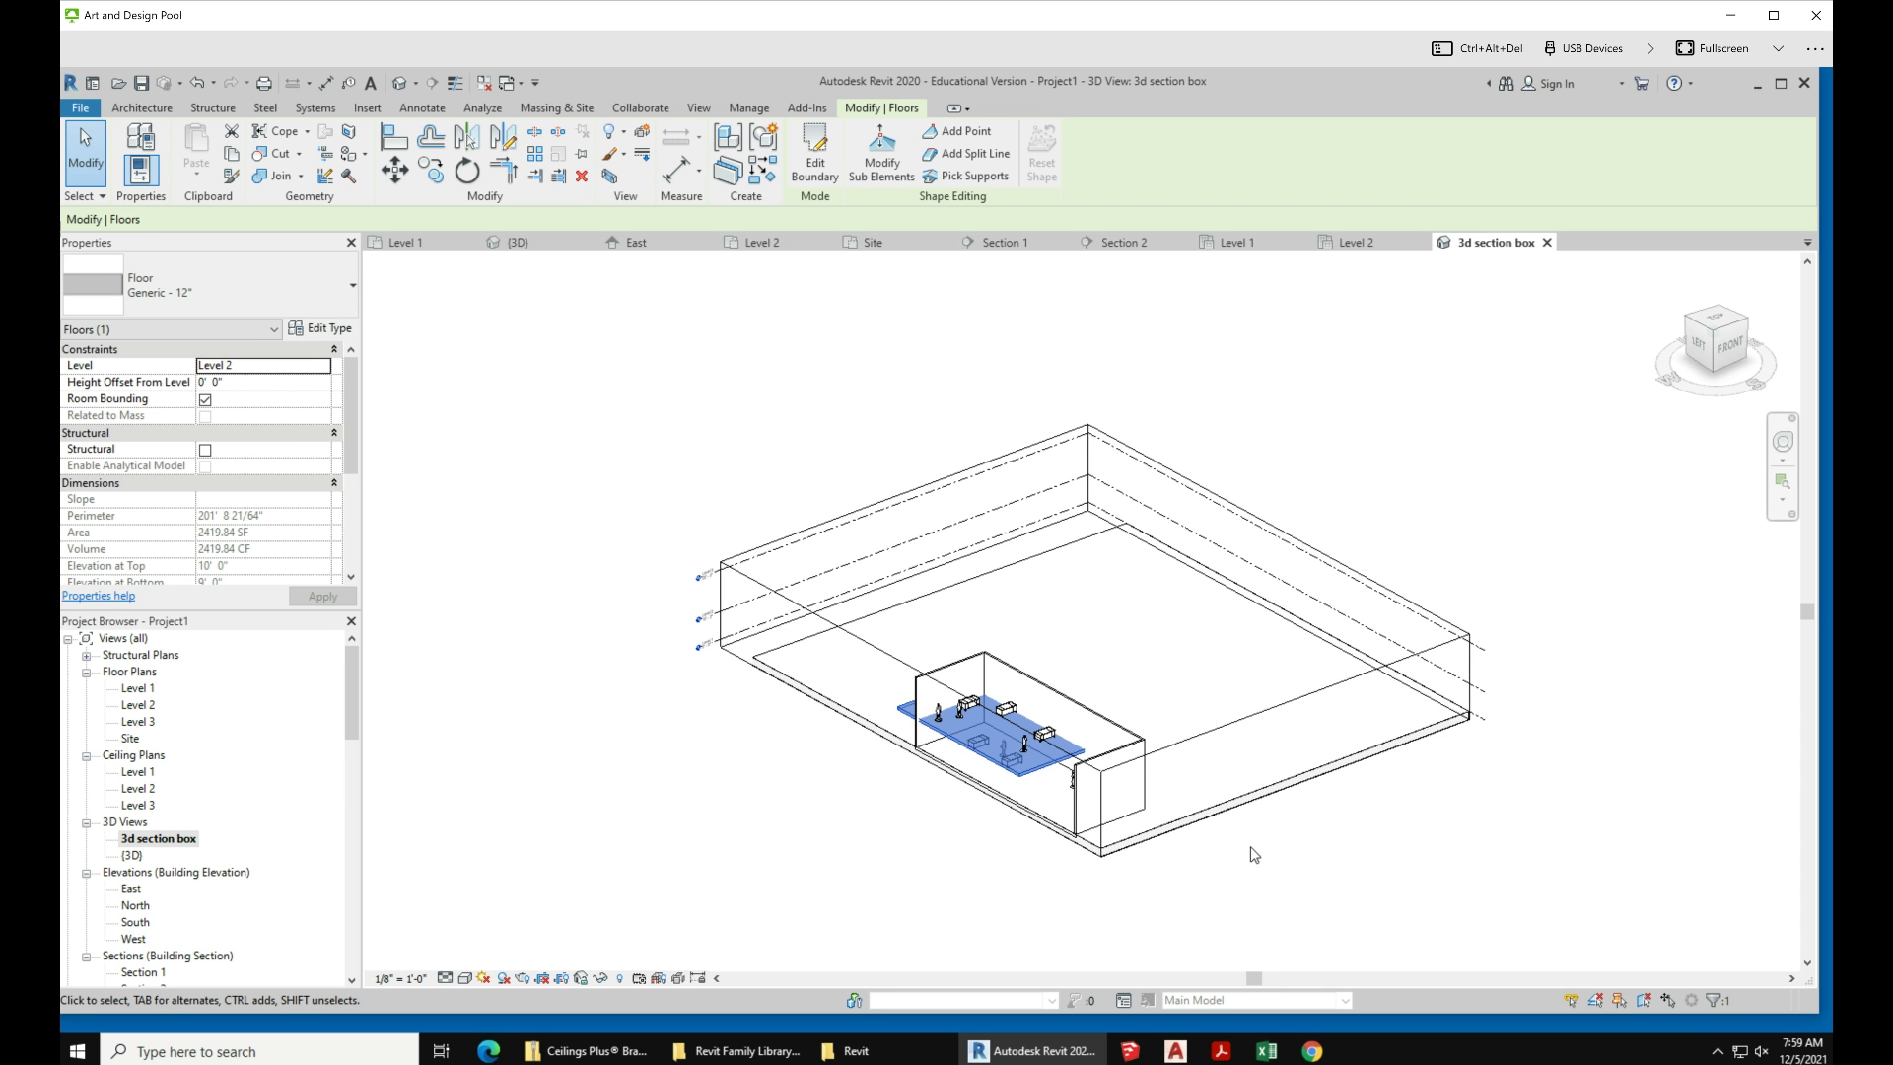
# Step: Open the Level 3 floor plan and enlarge the properties area to show more of the view's settings
pyautogui.doubleClick(143, 723)
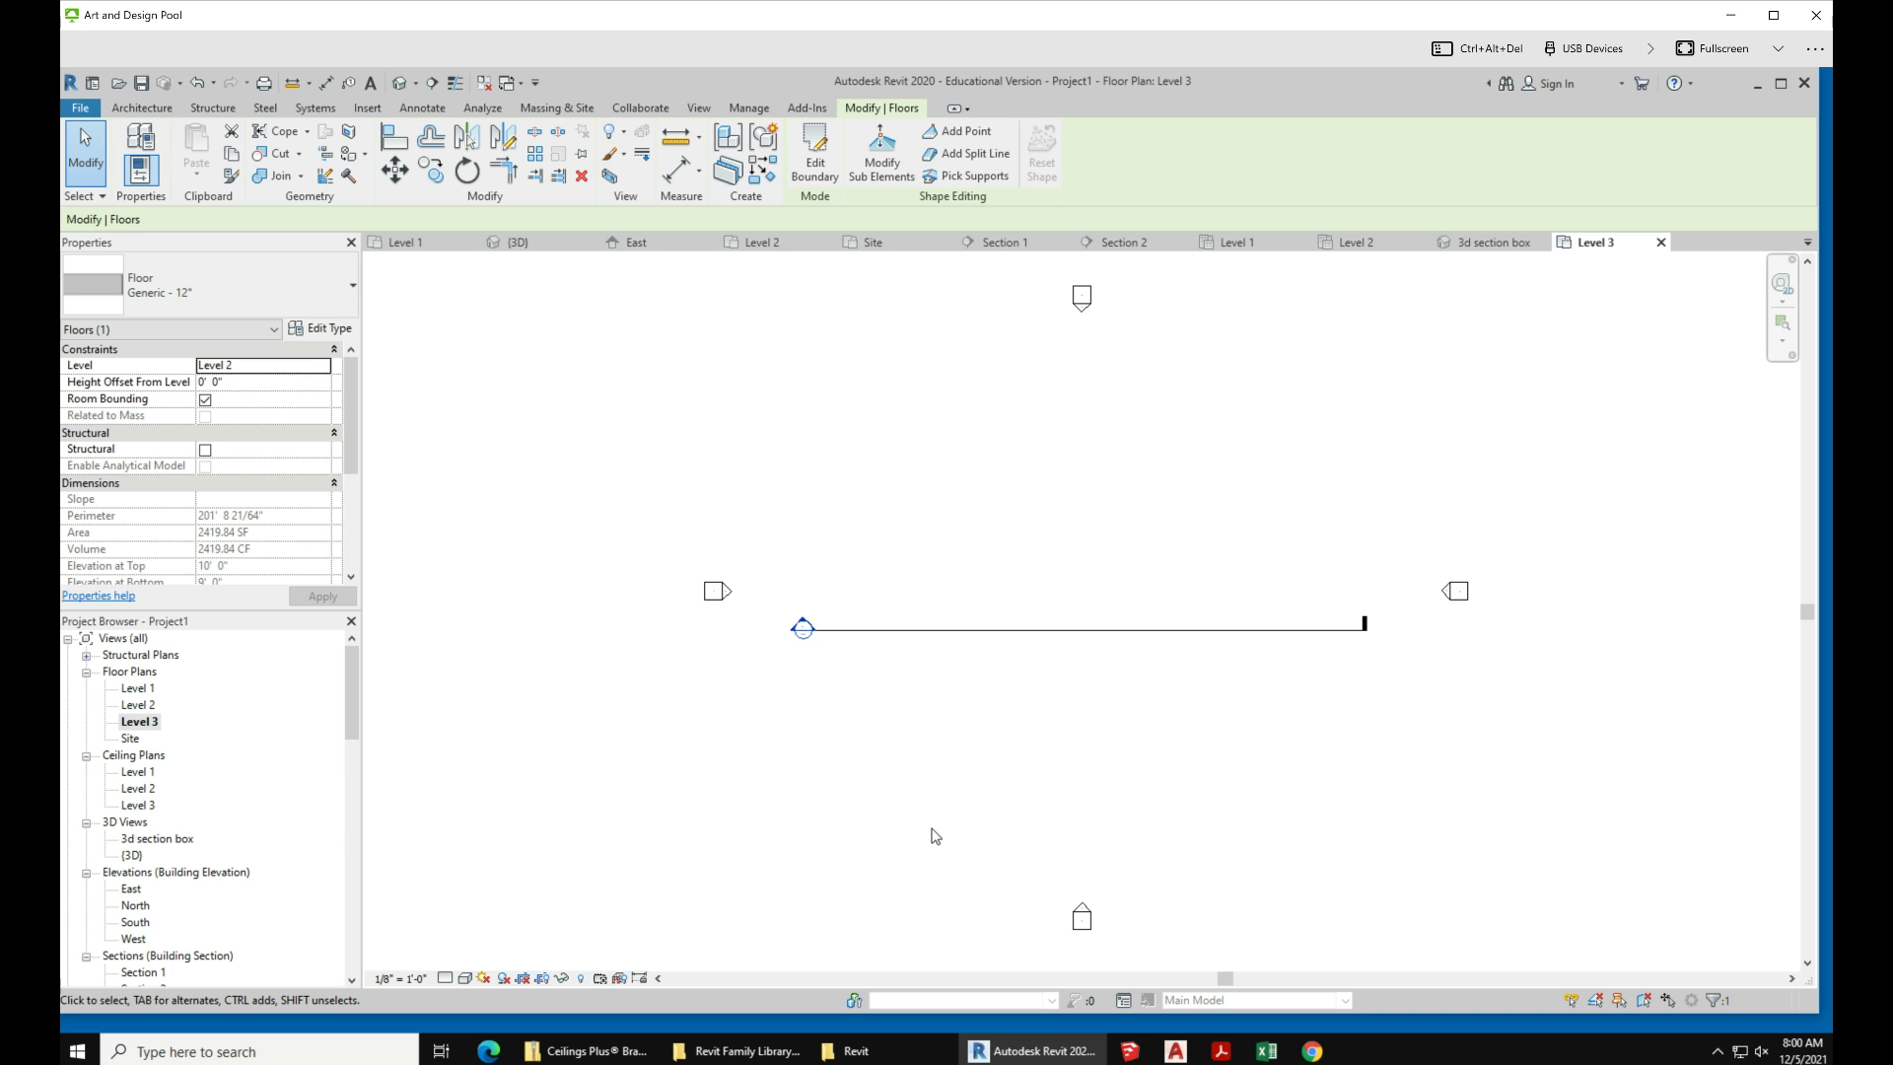
pyautogui.scroll(-1, 933, 830)
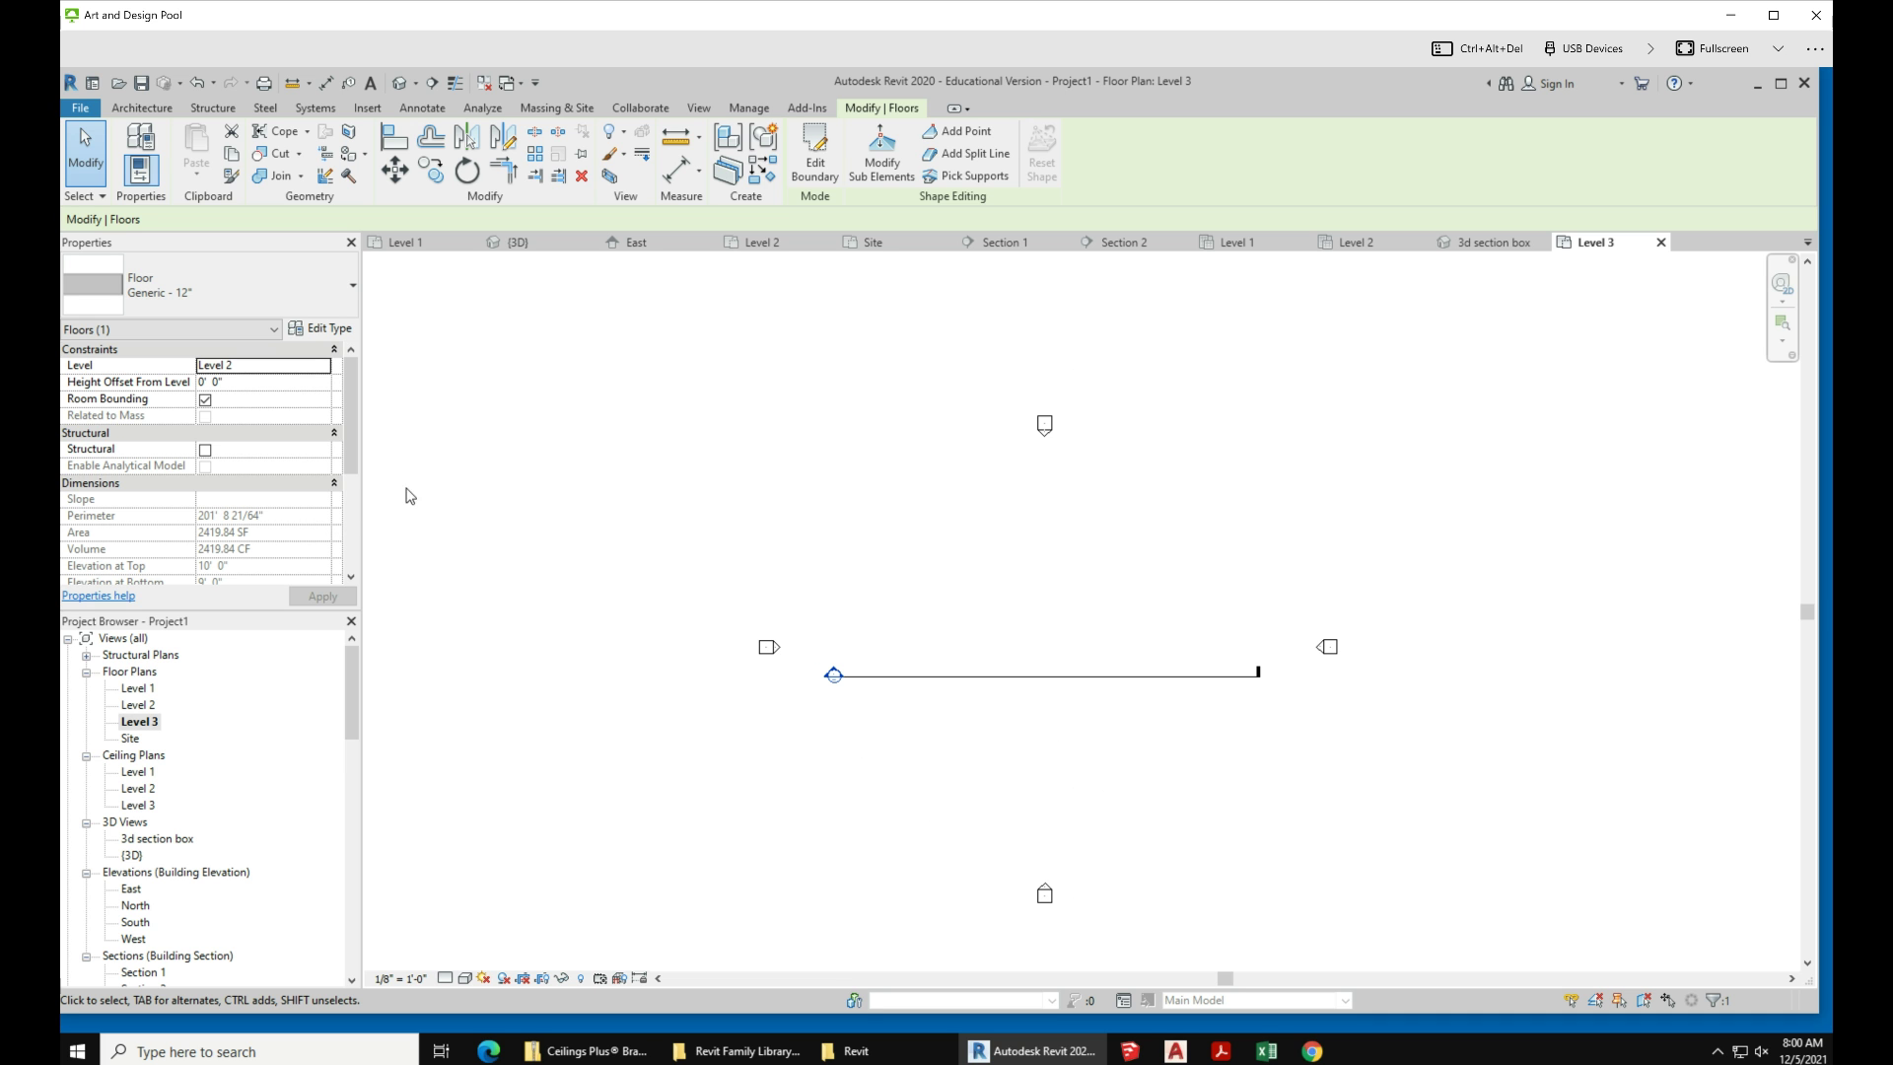
pyautogui.moveTo(347, 434); pyautogui.dragTo(352, 525)
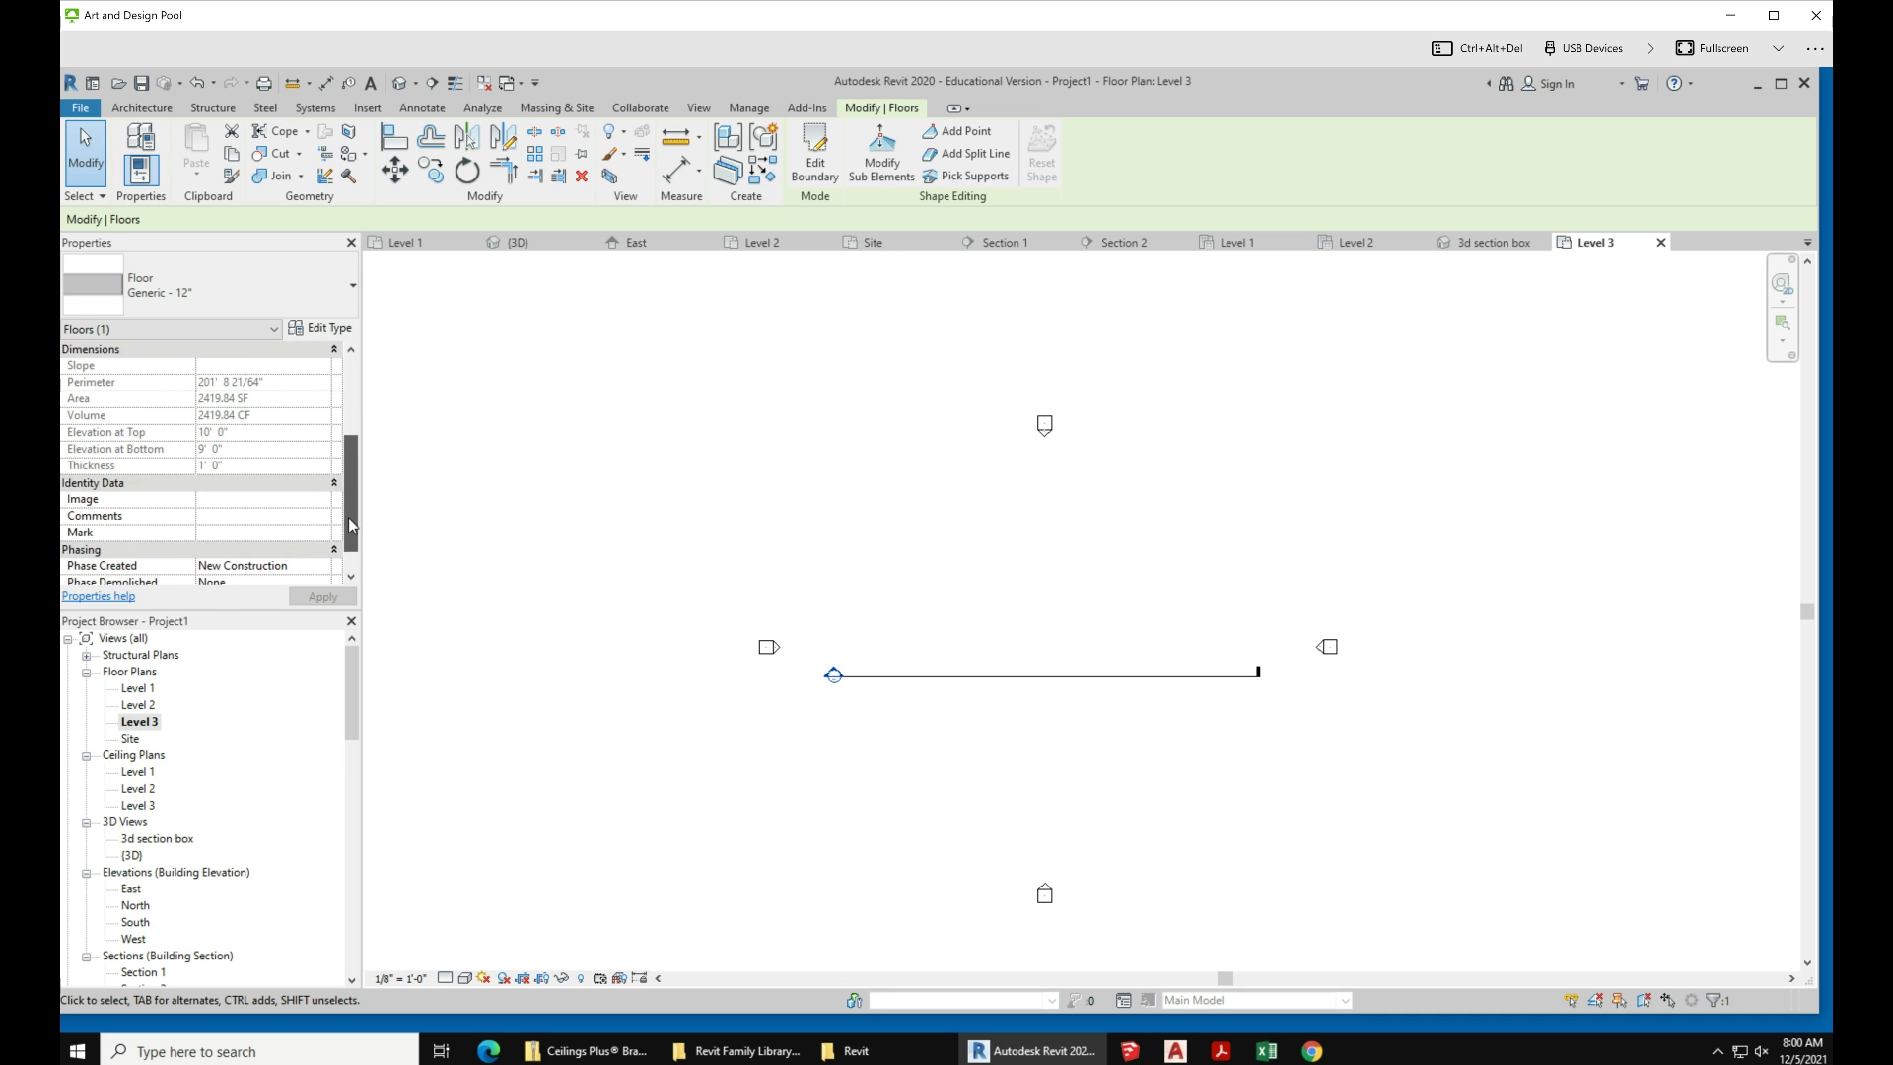
pyautogui.scroll(3, 347, 535)
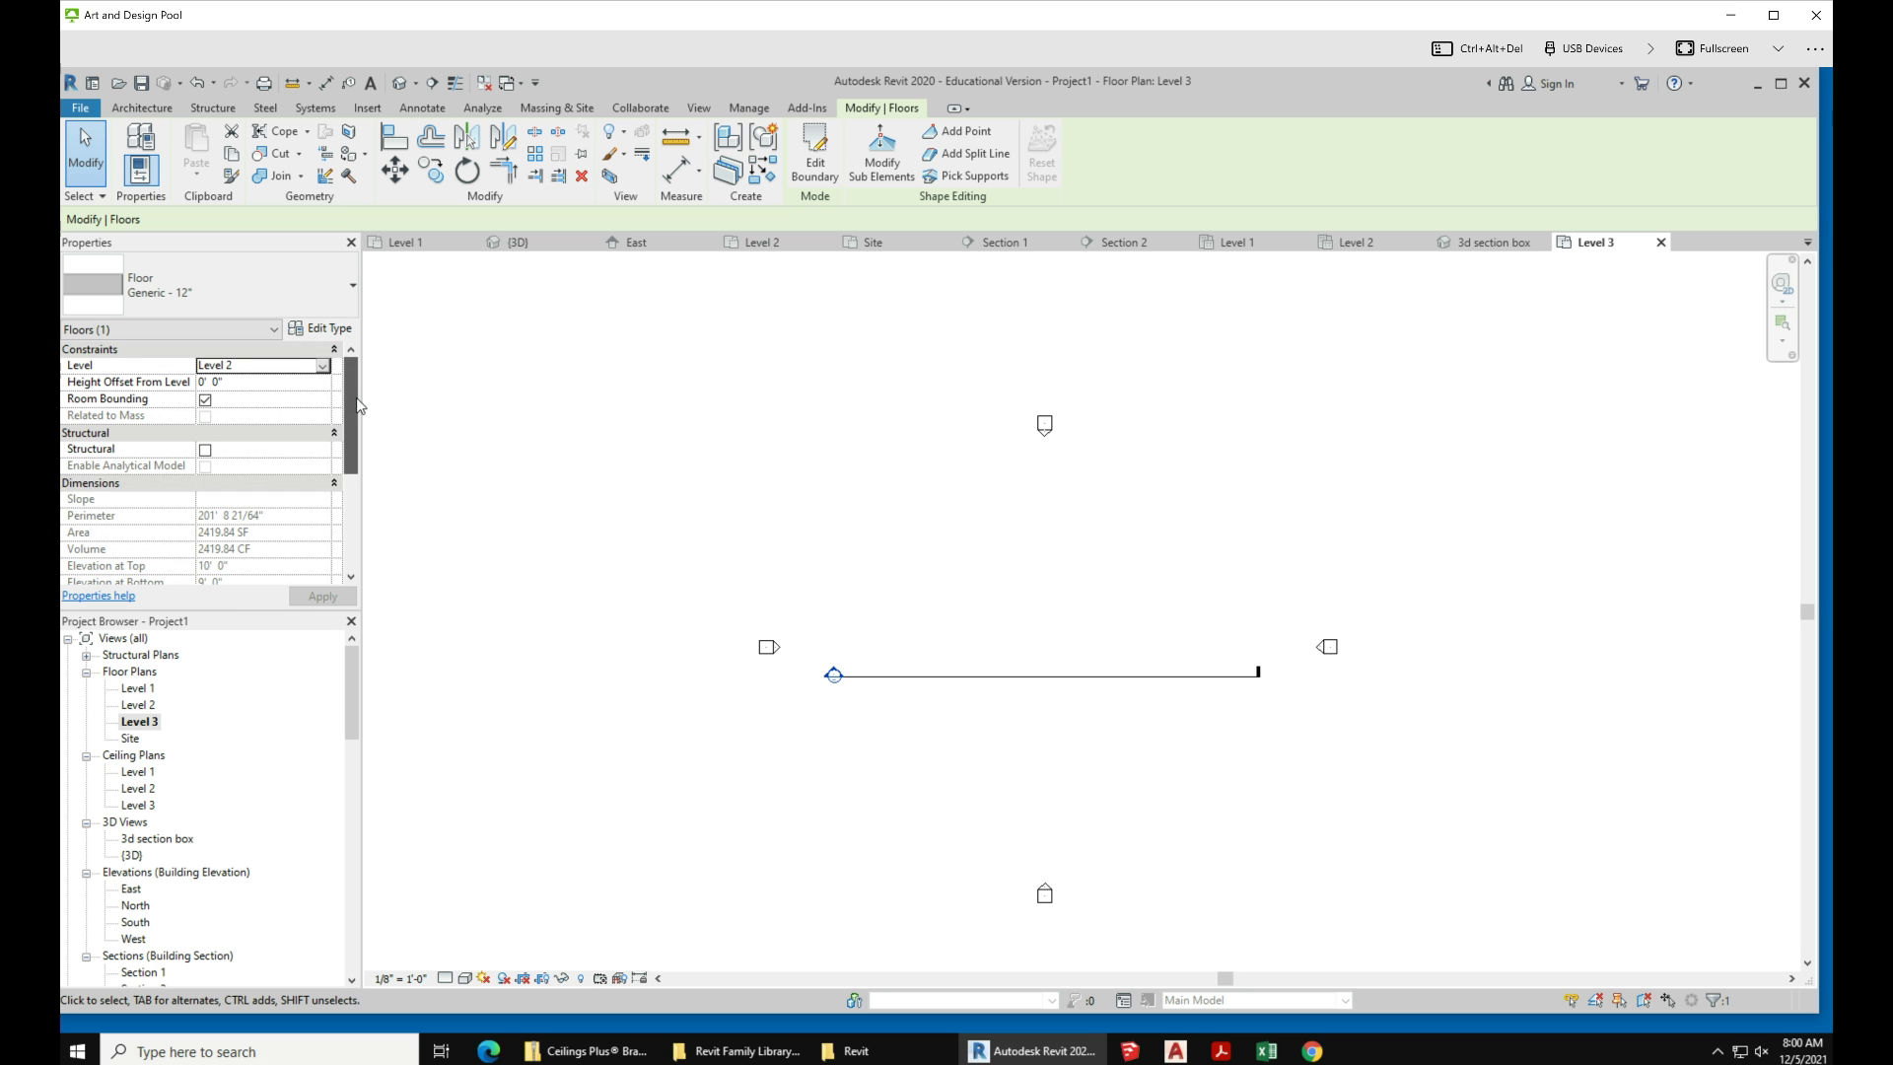
pyautogui.moveTo(252, 611); pyautogui.dragTo(283, 678)
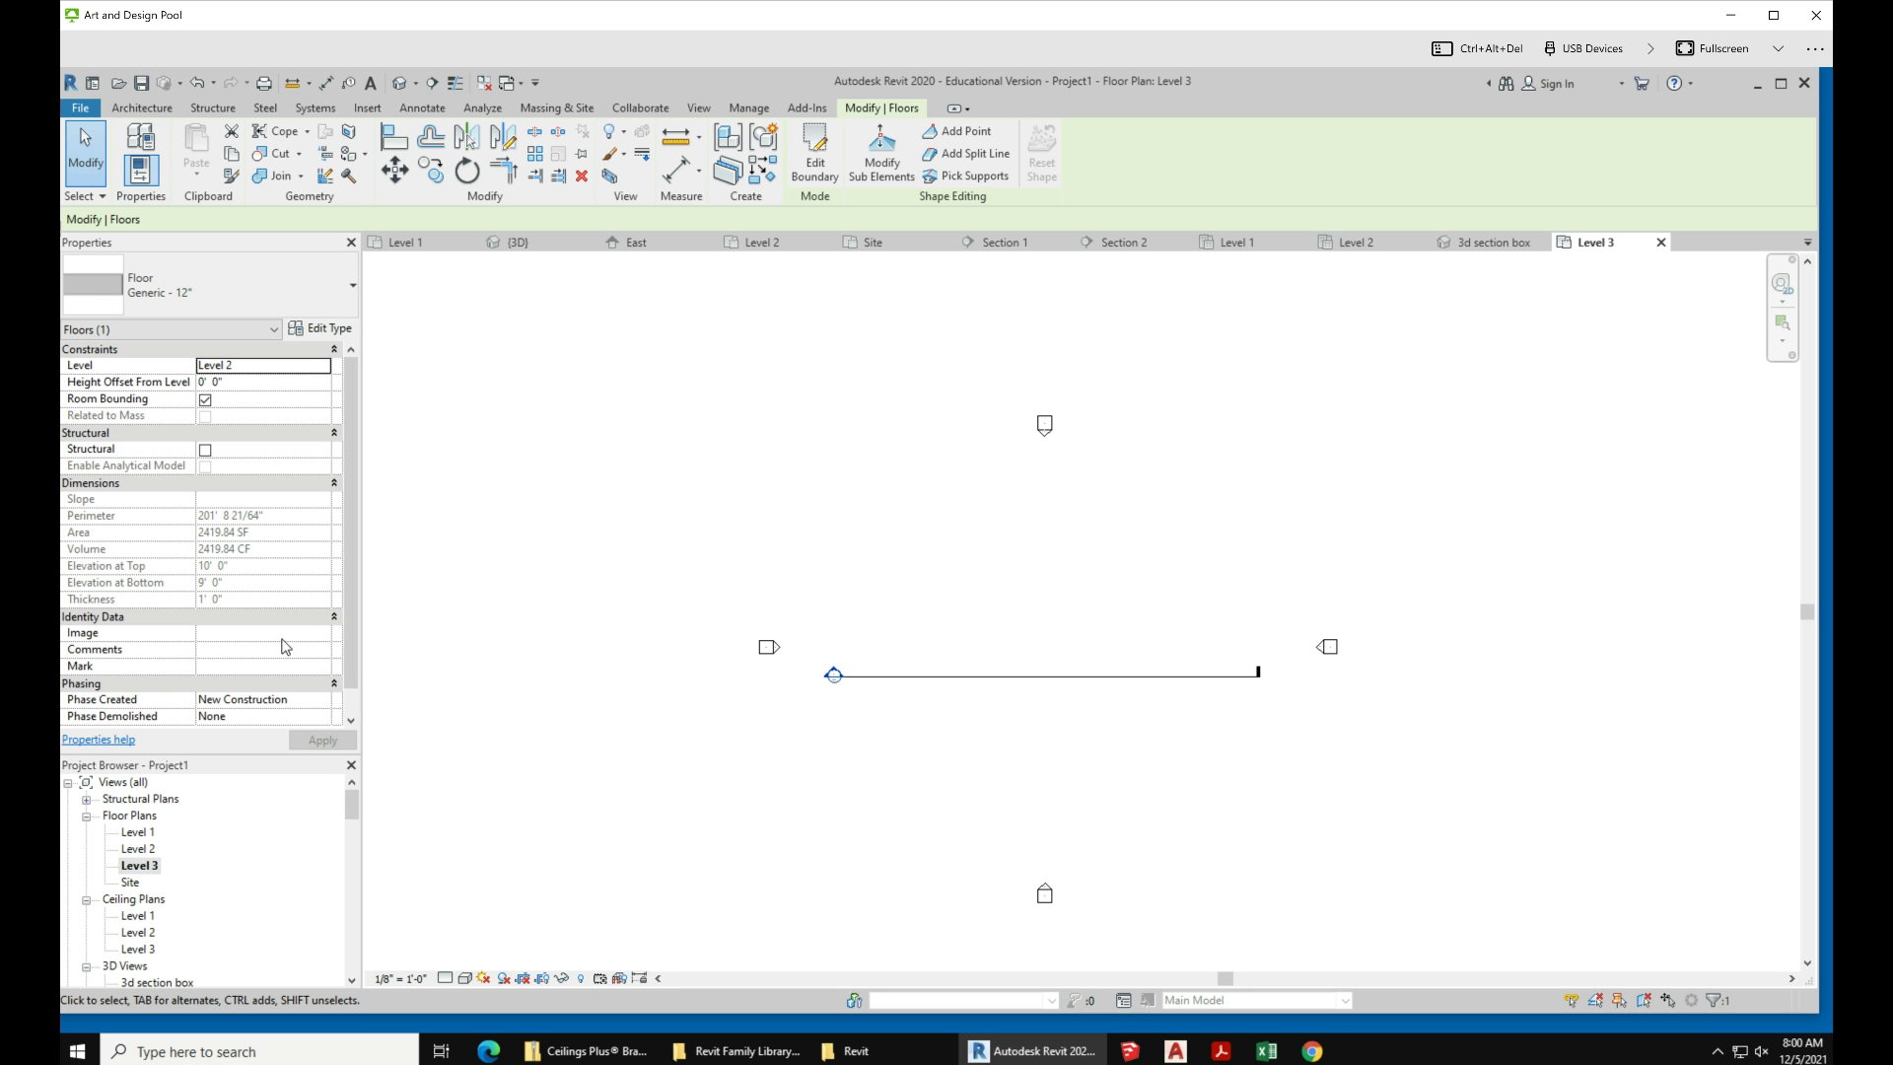
pyautogui.click(493, 515)
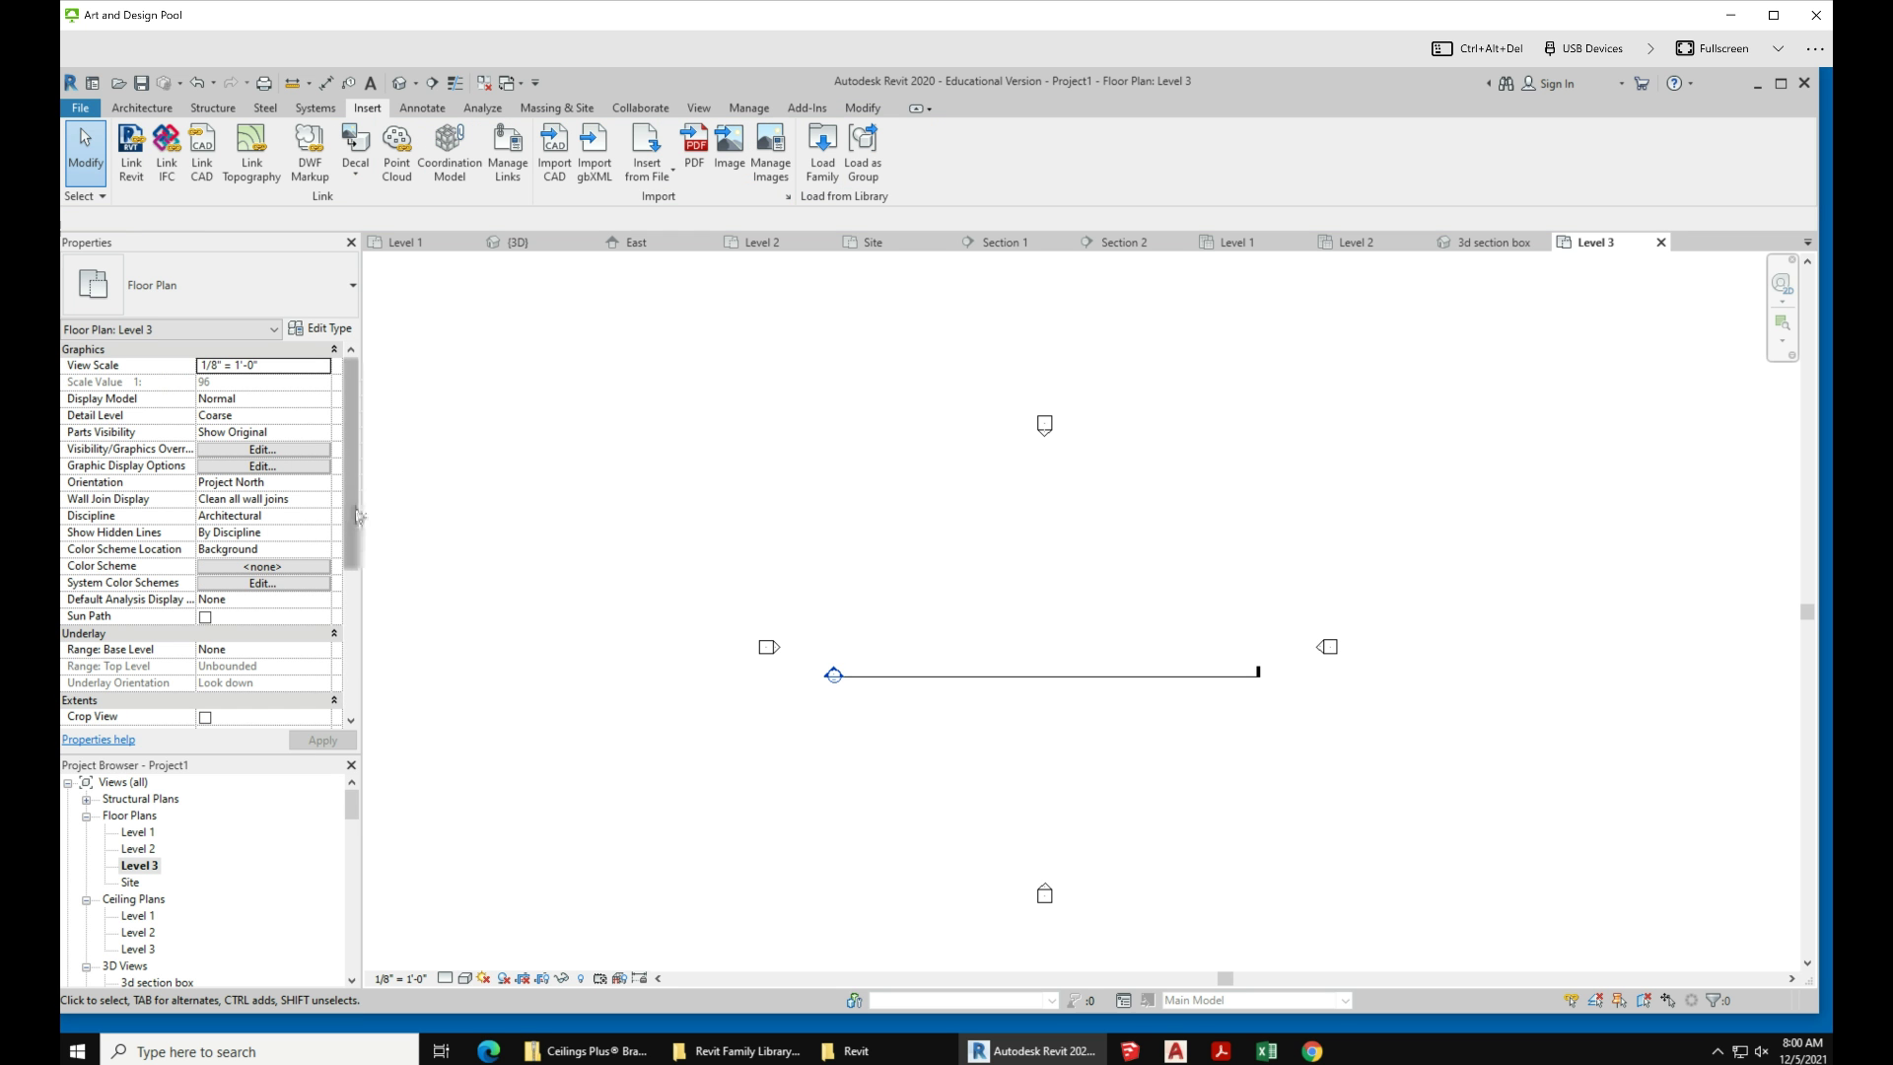
# Step: Set the Level 3 plan's underlay base level to Level 2
pyautogui.scroll(-3, 361, 533)
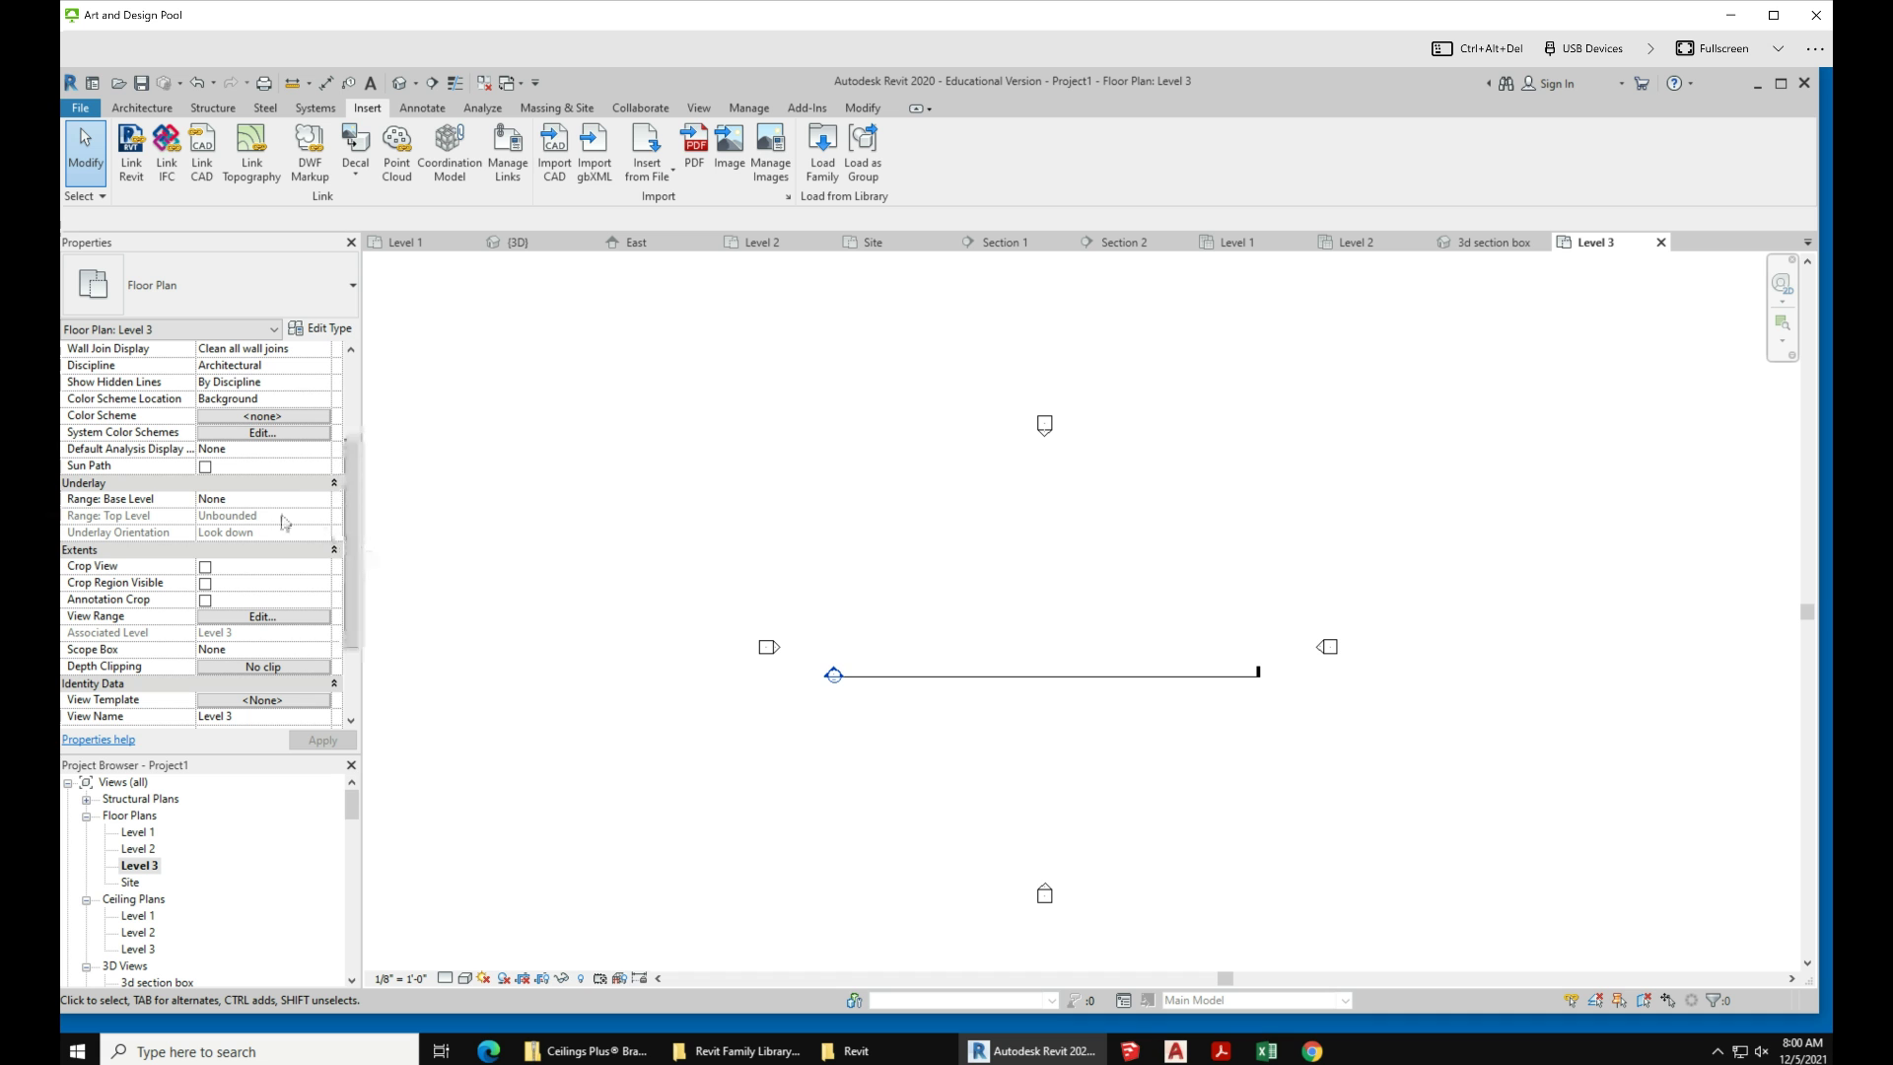
pyautogui.click(296, 499)
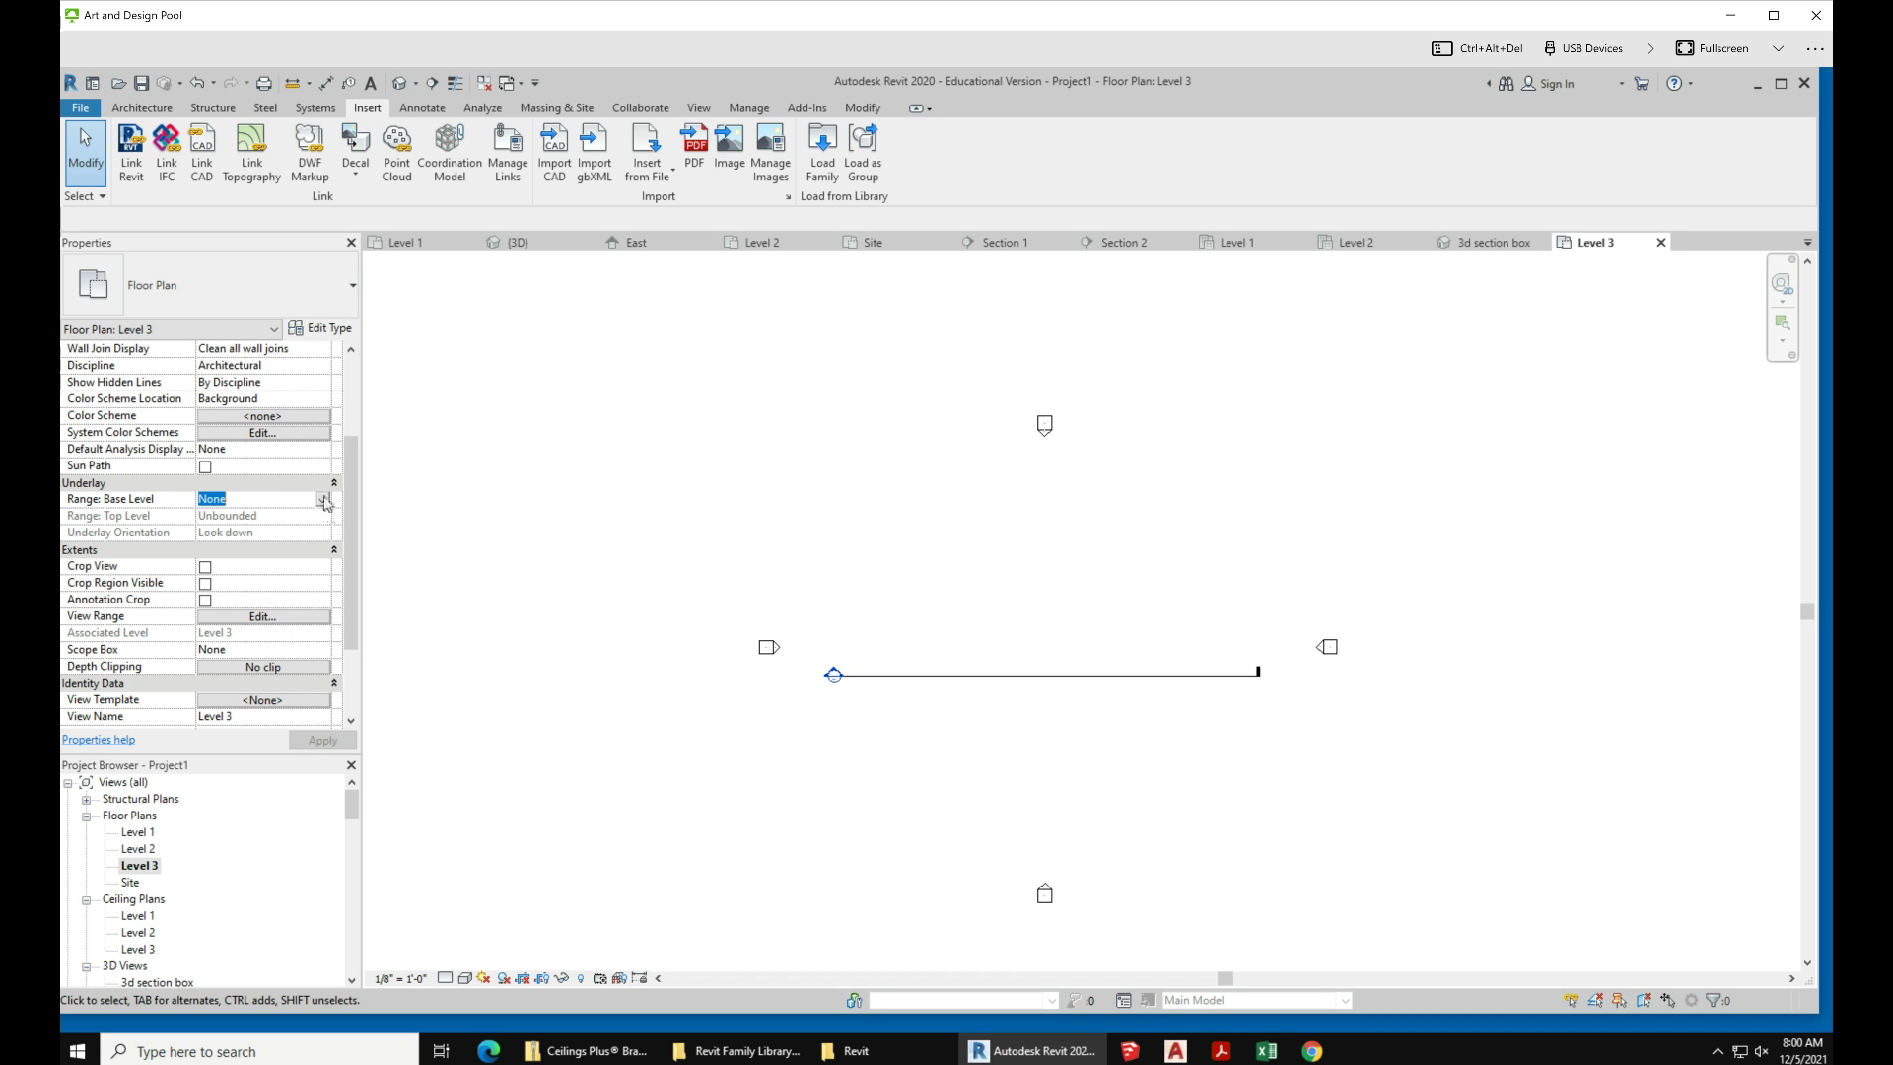
pyautogui.click(323, 499)
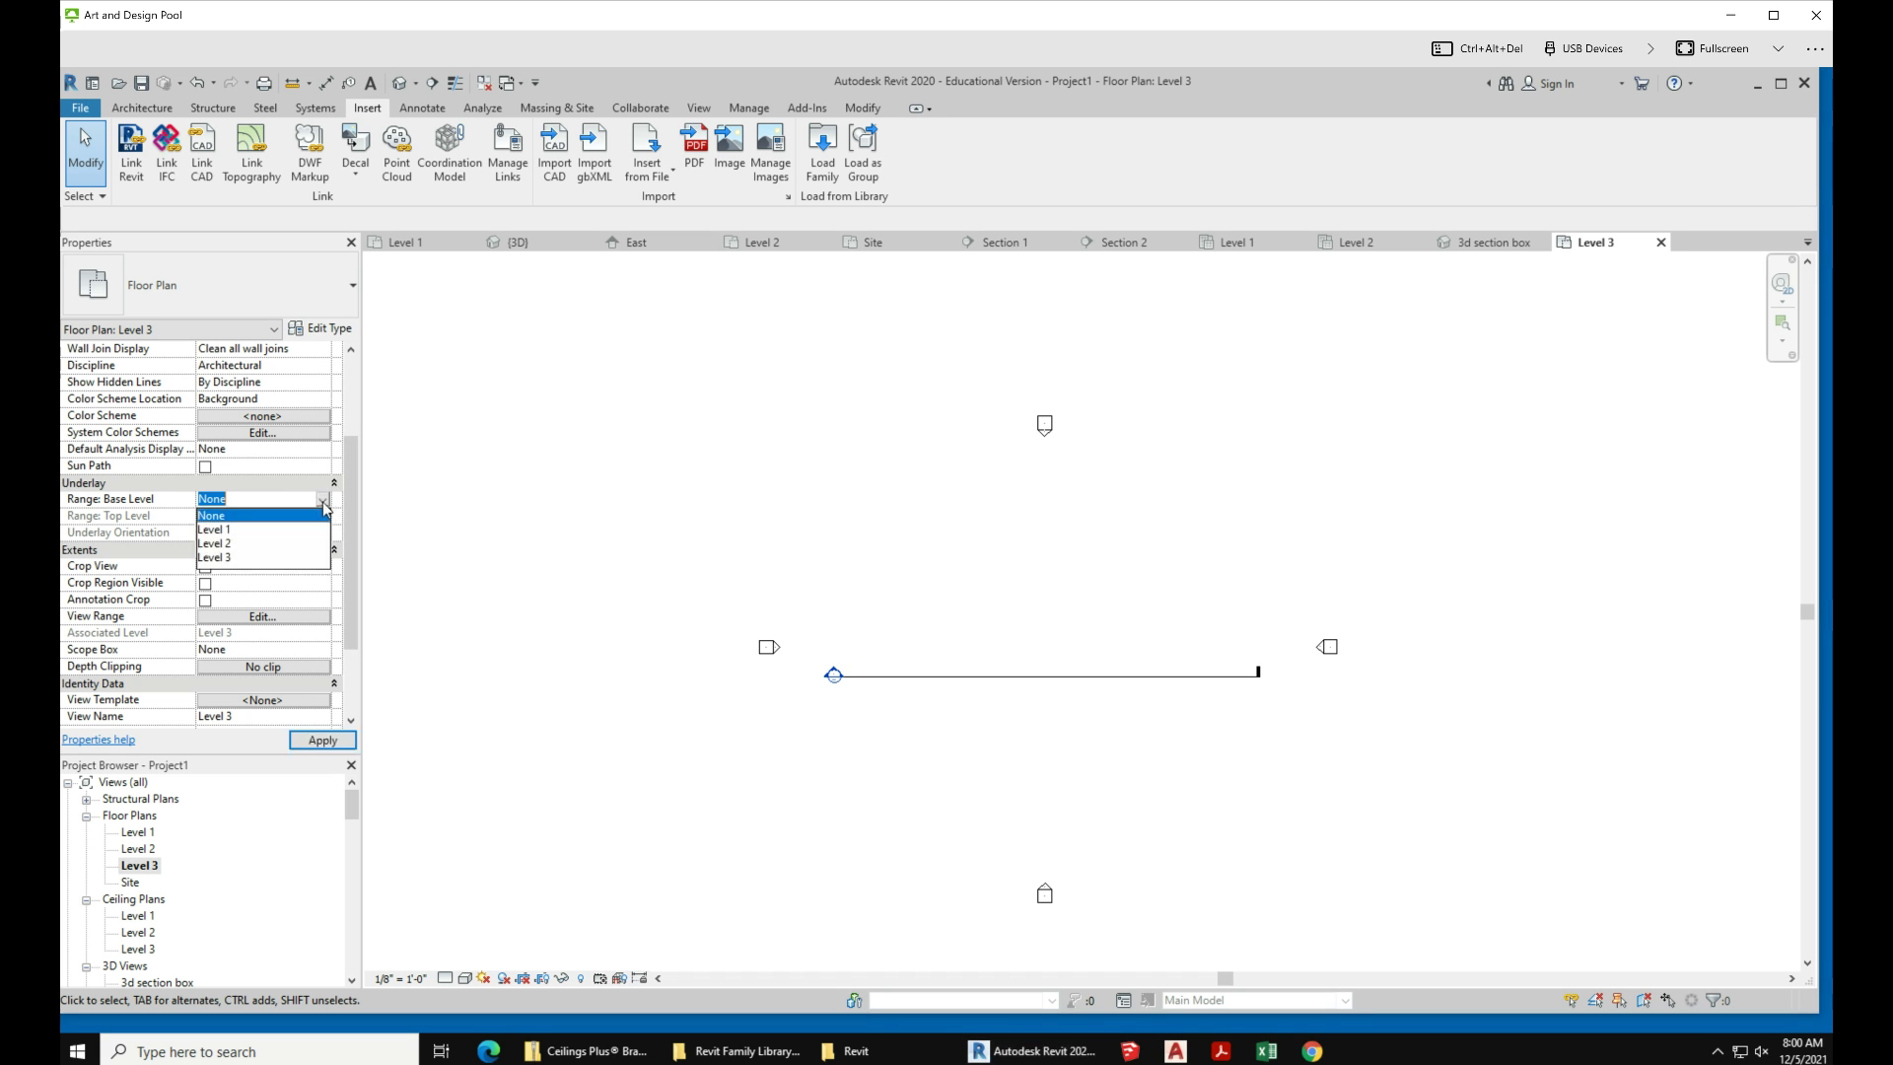
pyautogui.click(221, 545)
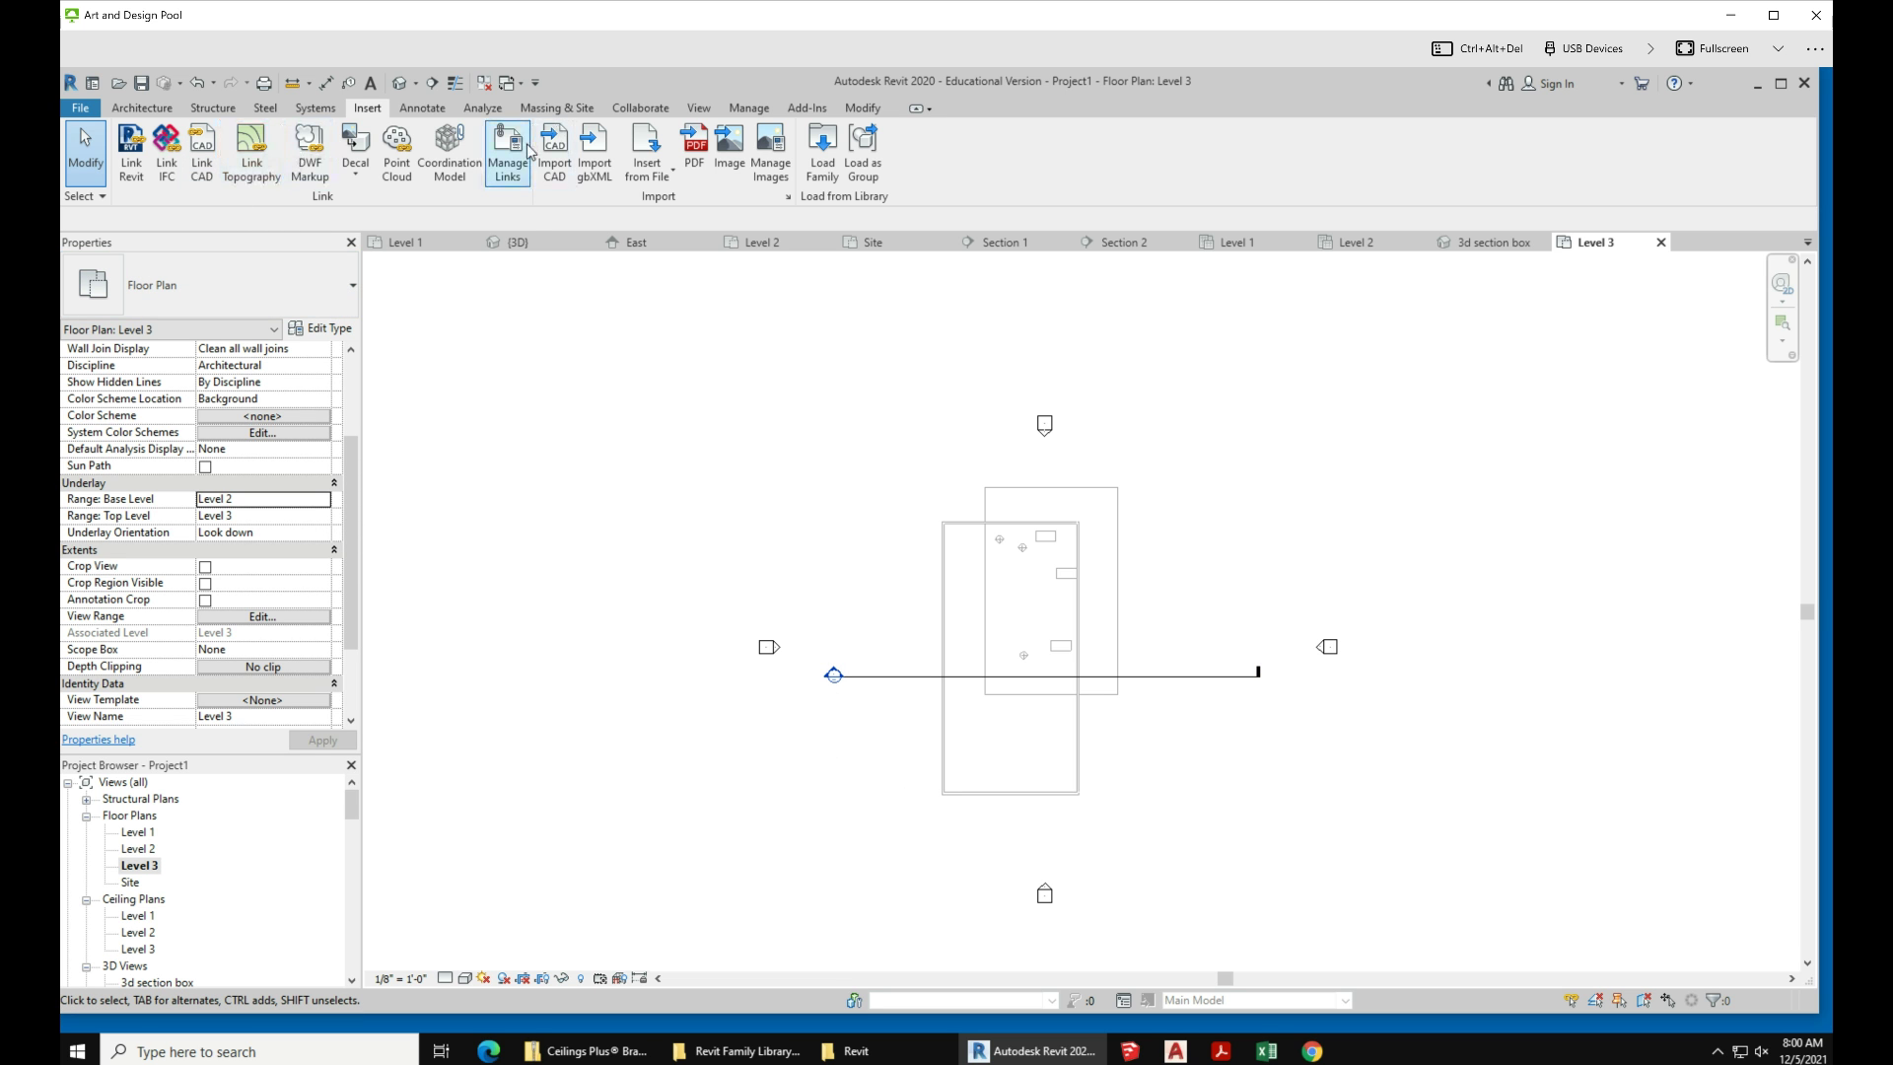
# Step: Create a rectangular Generic - 12" floor on Level 3, overhanging the underlaid walls by about 4 to 6 feet, without attaching the walls
pyautogui.click(163, 107)
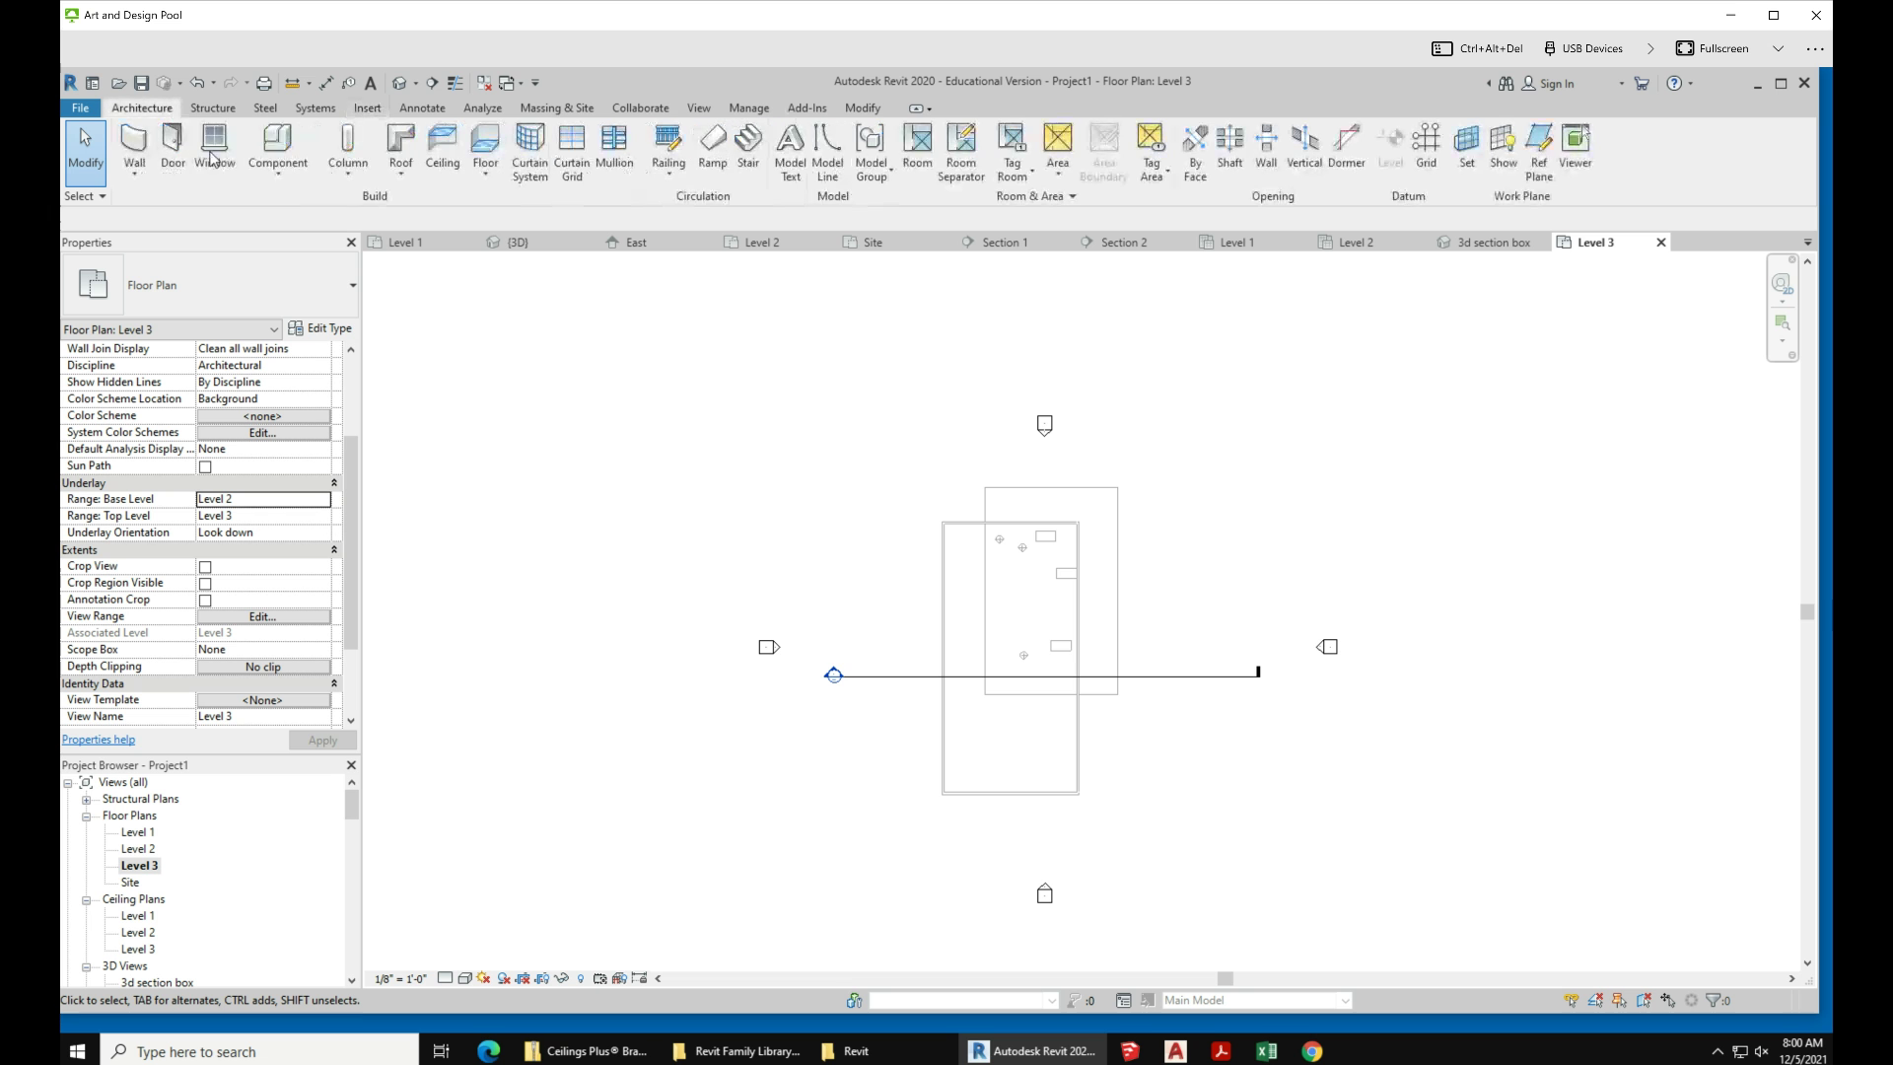
pyautogui.click(492, 151)
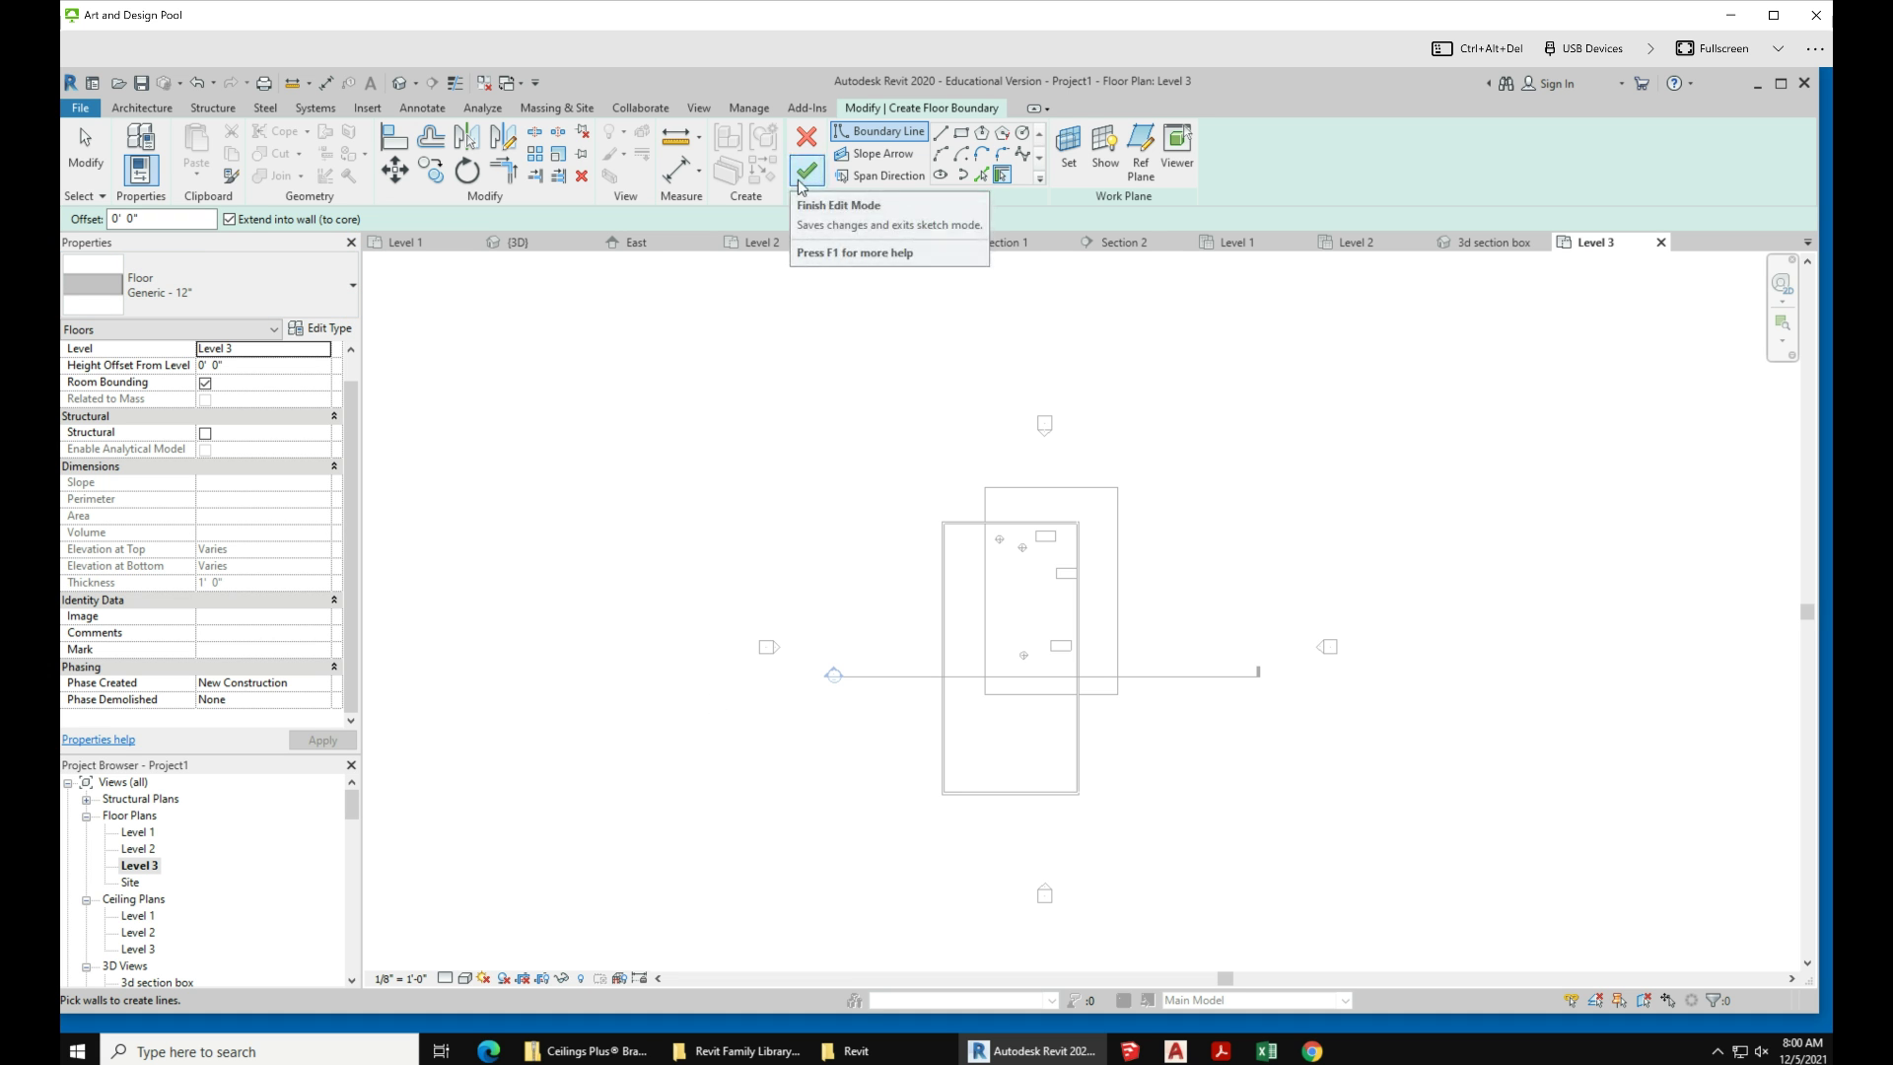
pyautogui.click(966, 135)
pyautogui.click(933, 504)
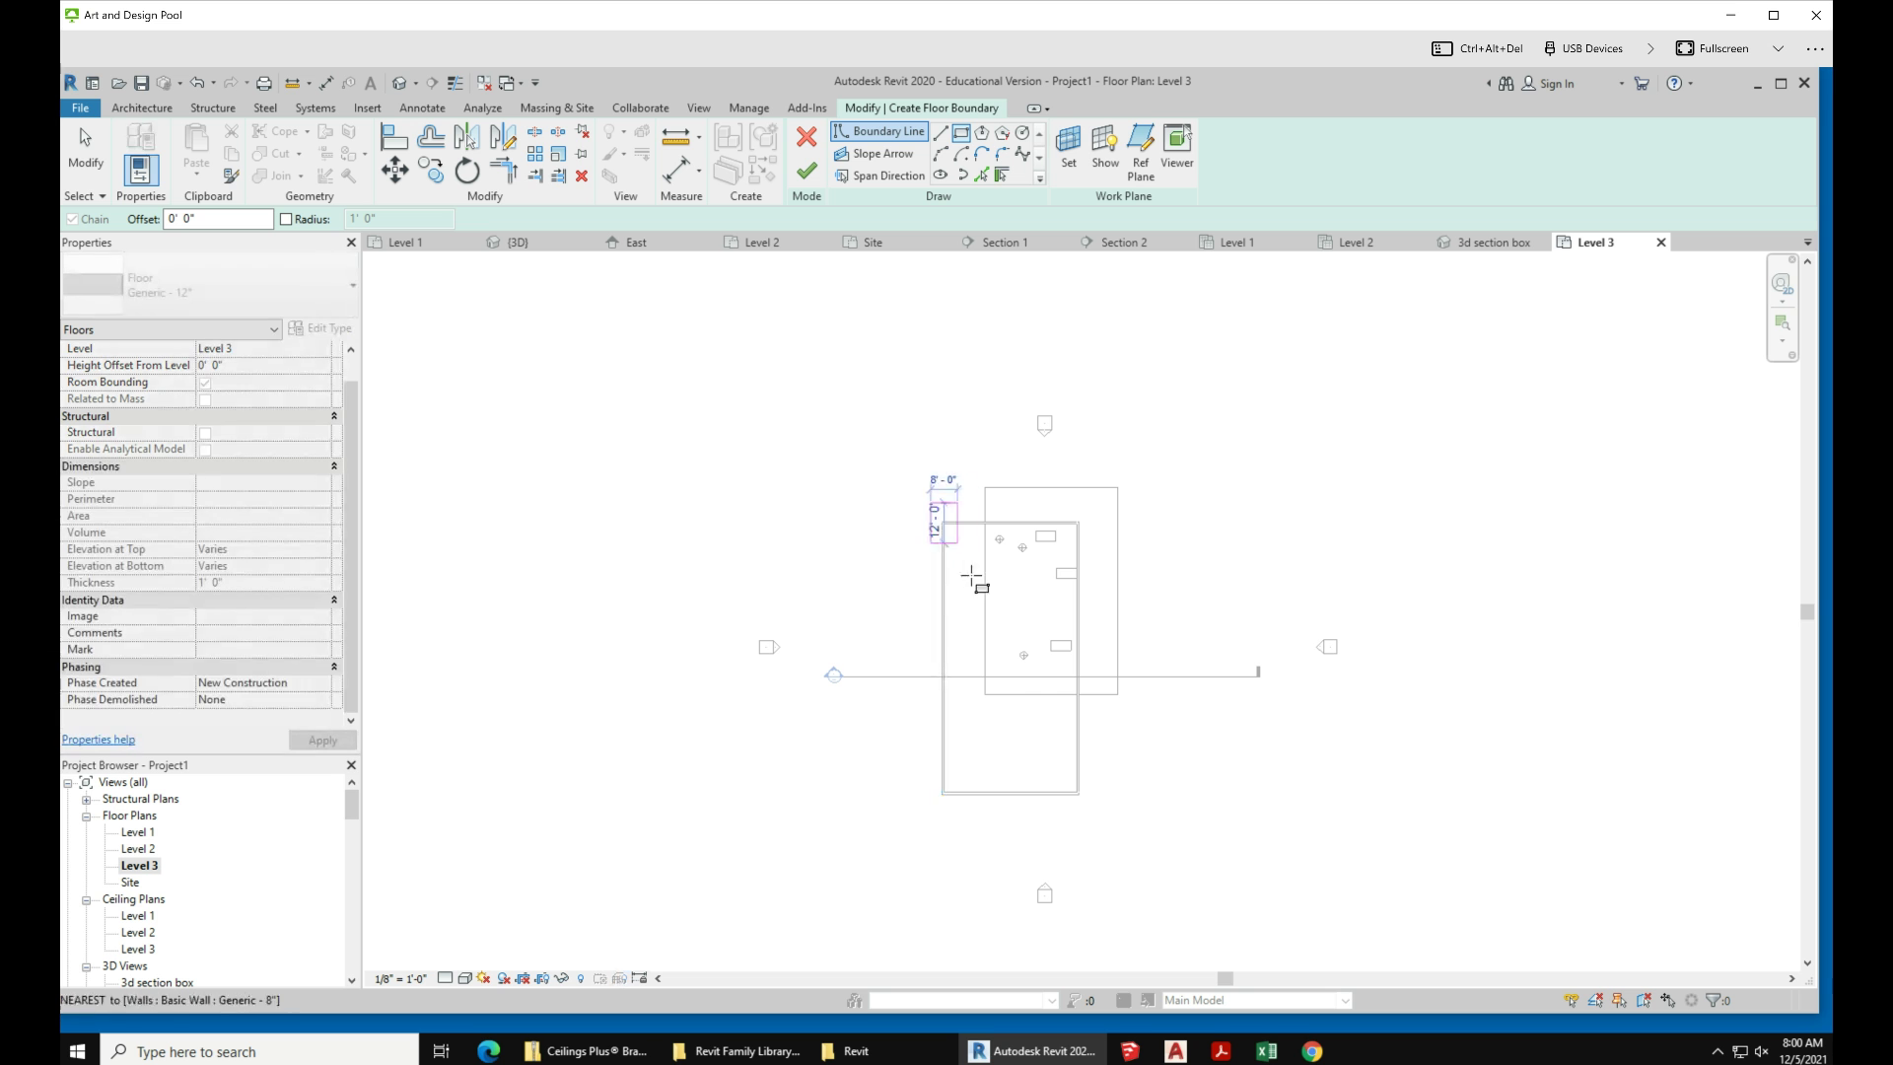
pyautogui.click(1093, 814)
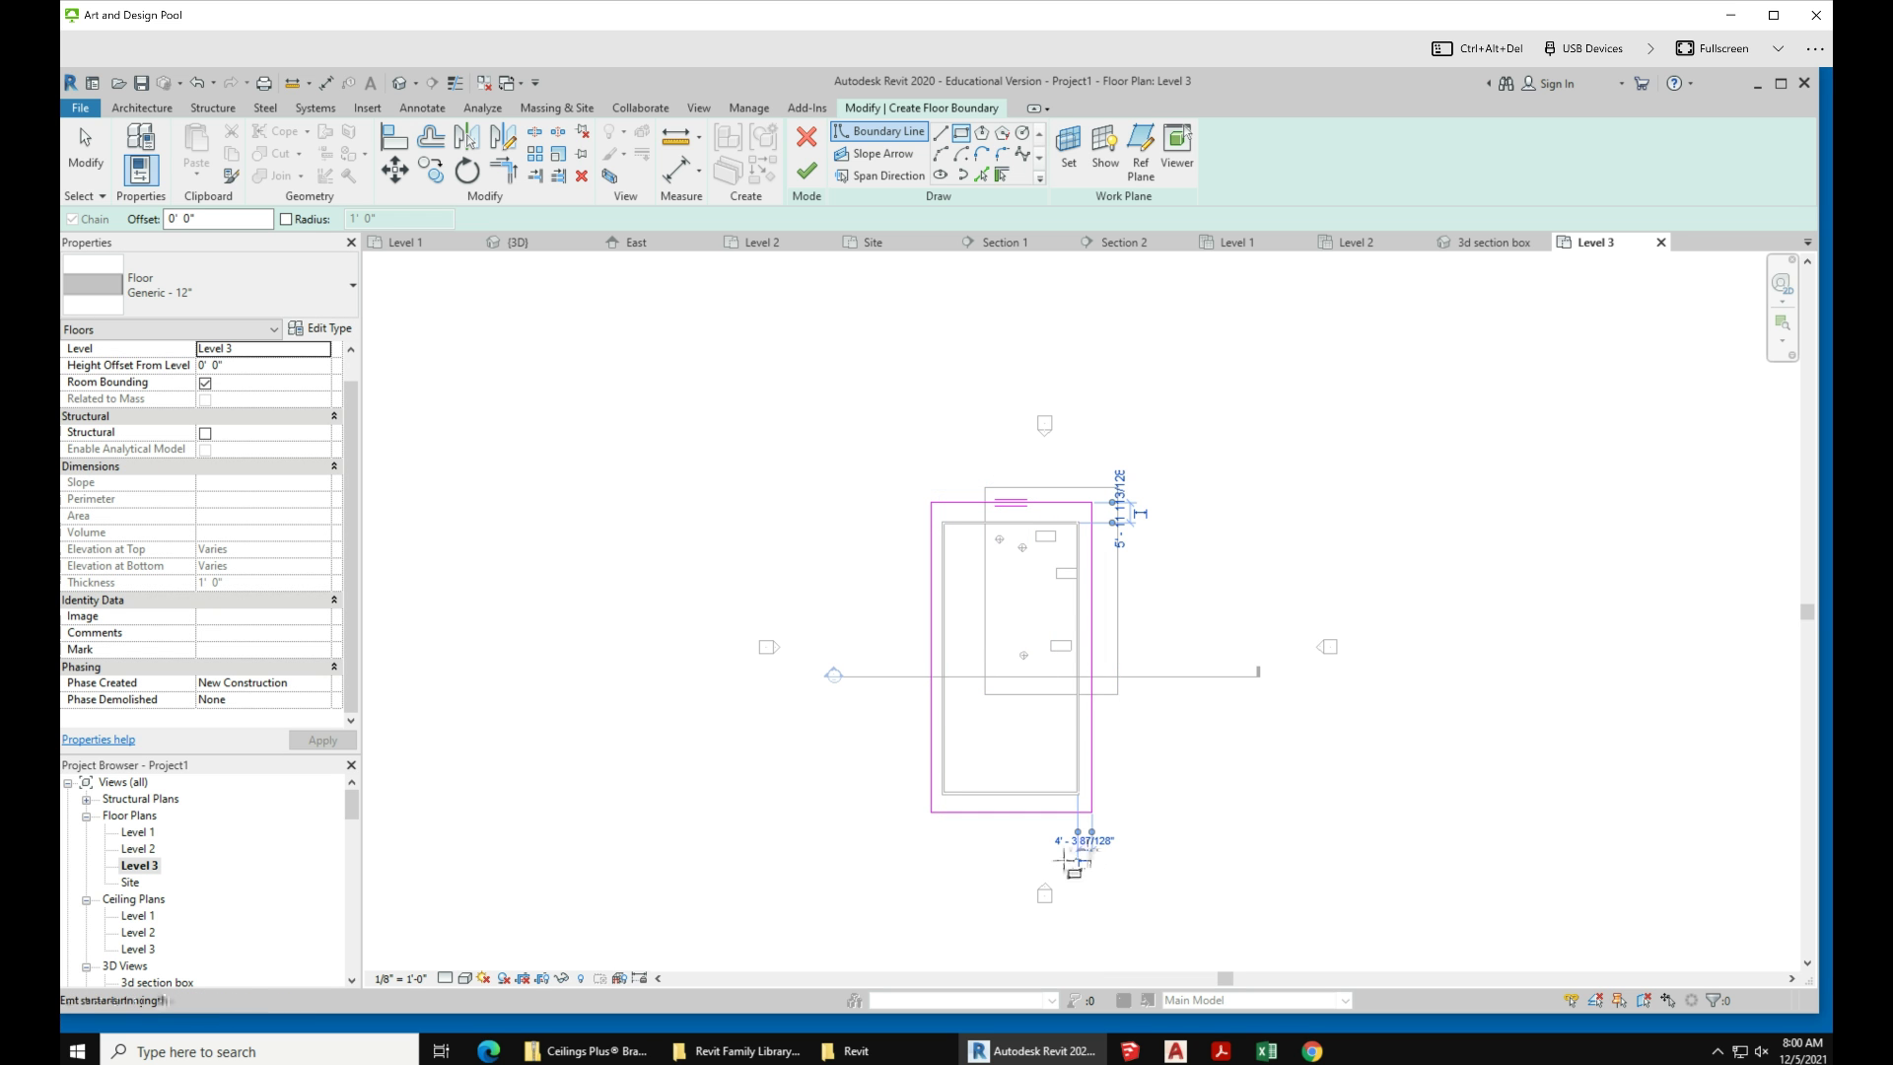
pyautogui.scroll(2, 1059, 861)
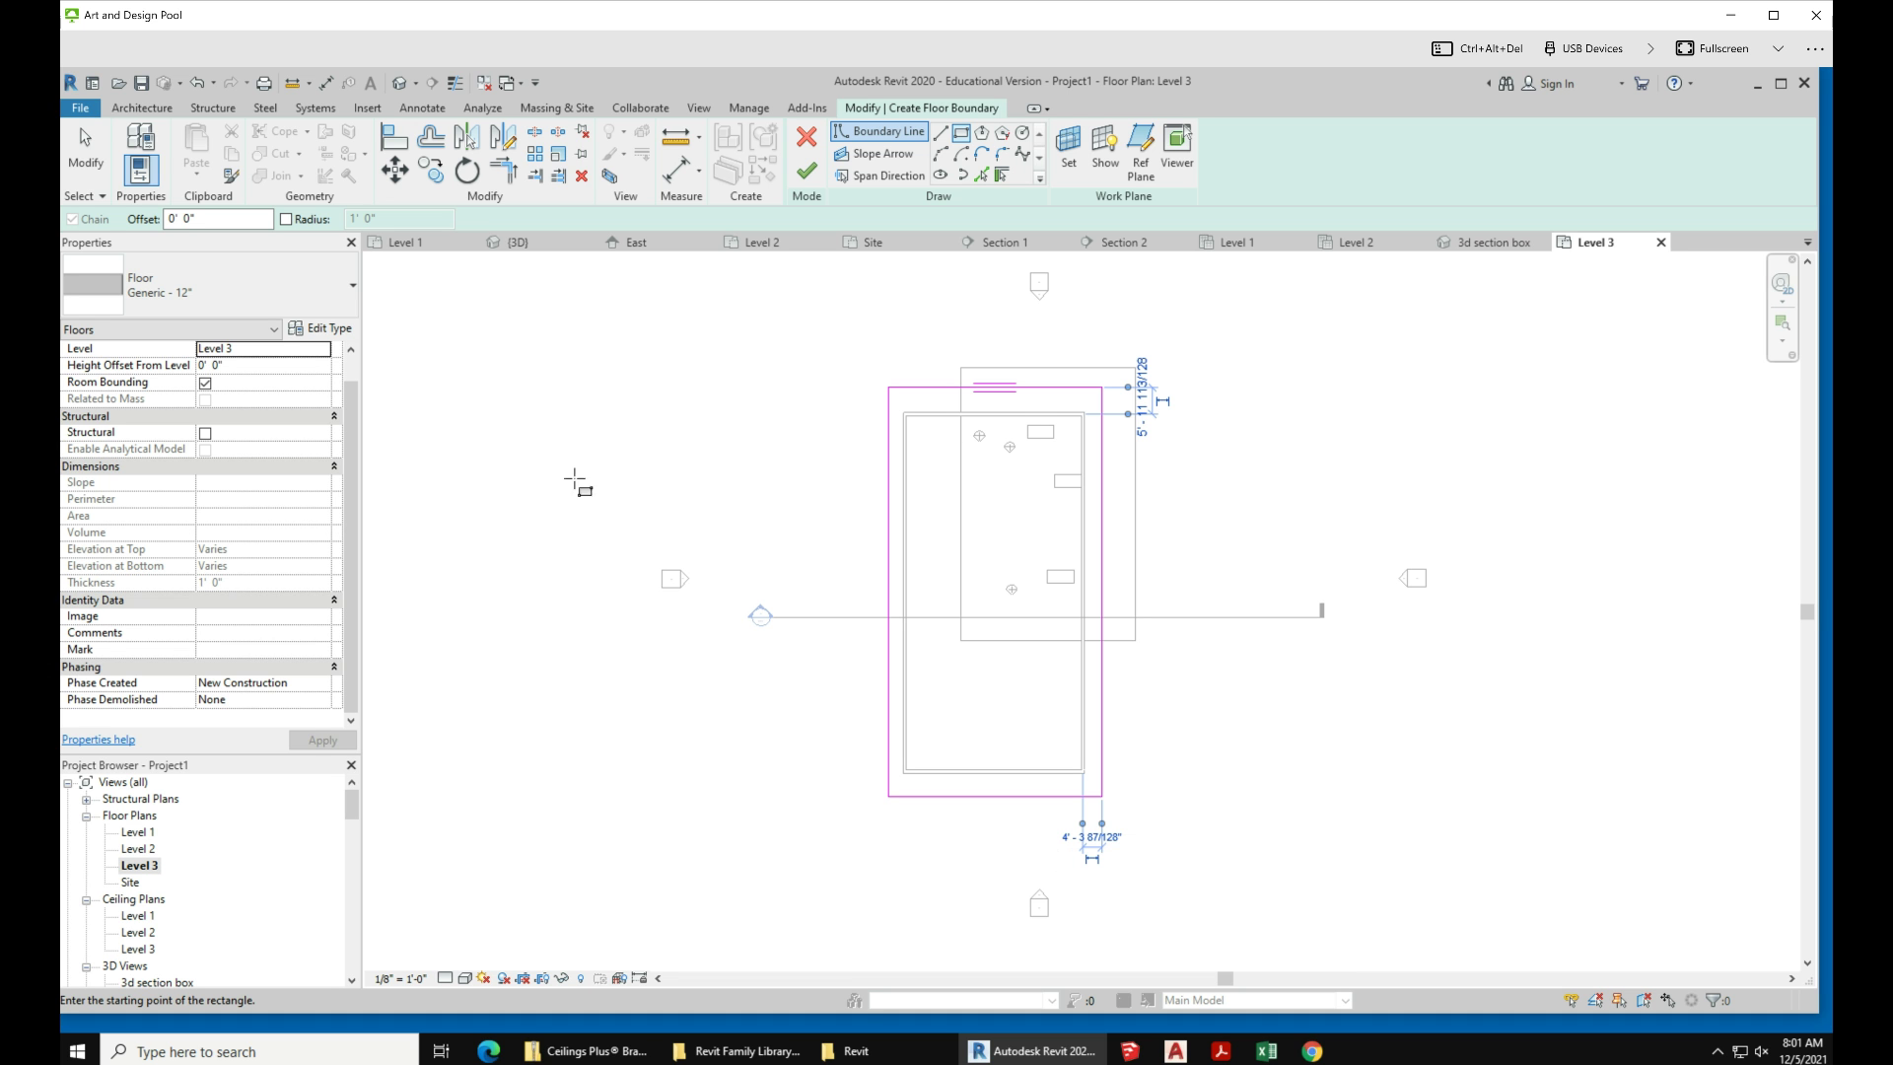
pyautogui.click(807, 171)
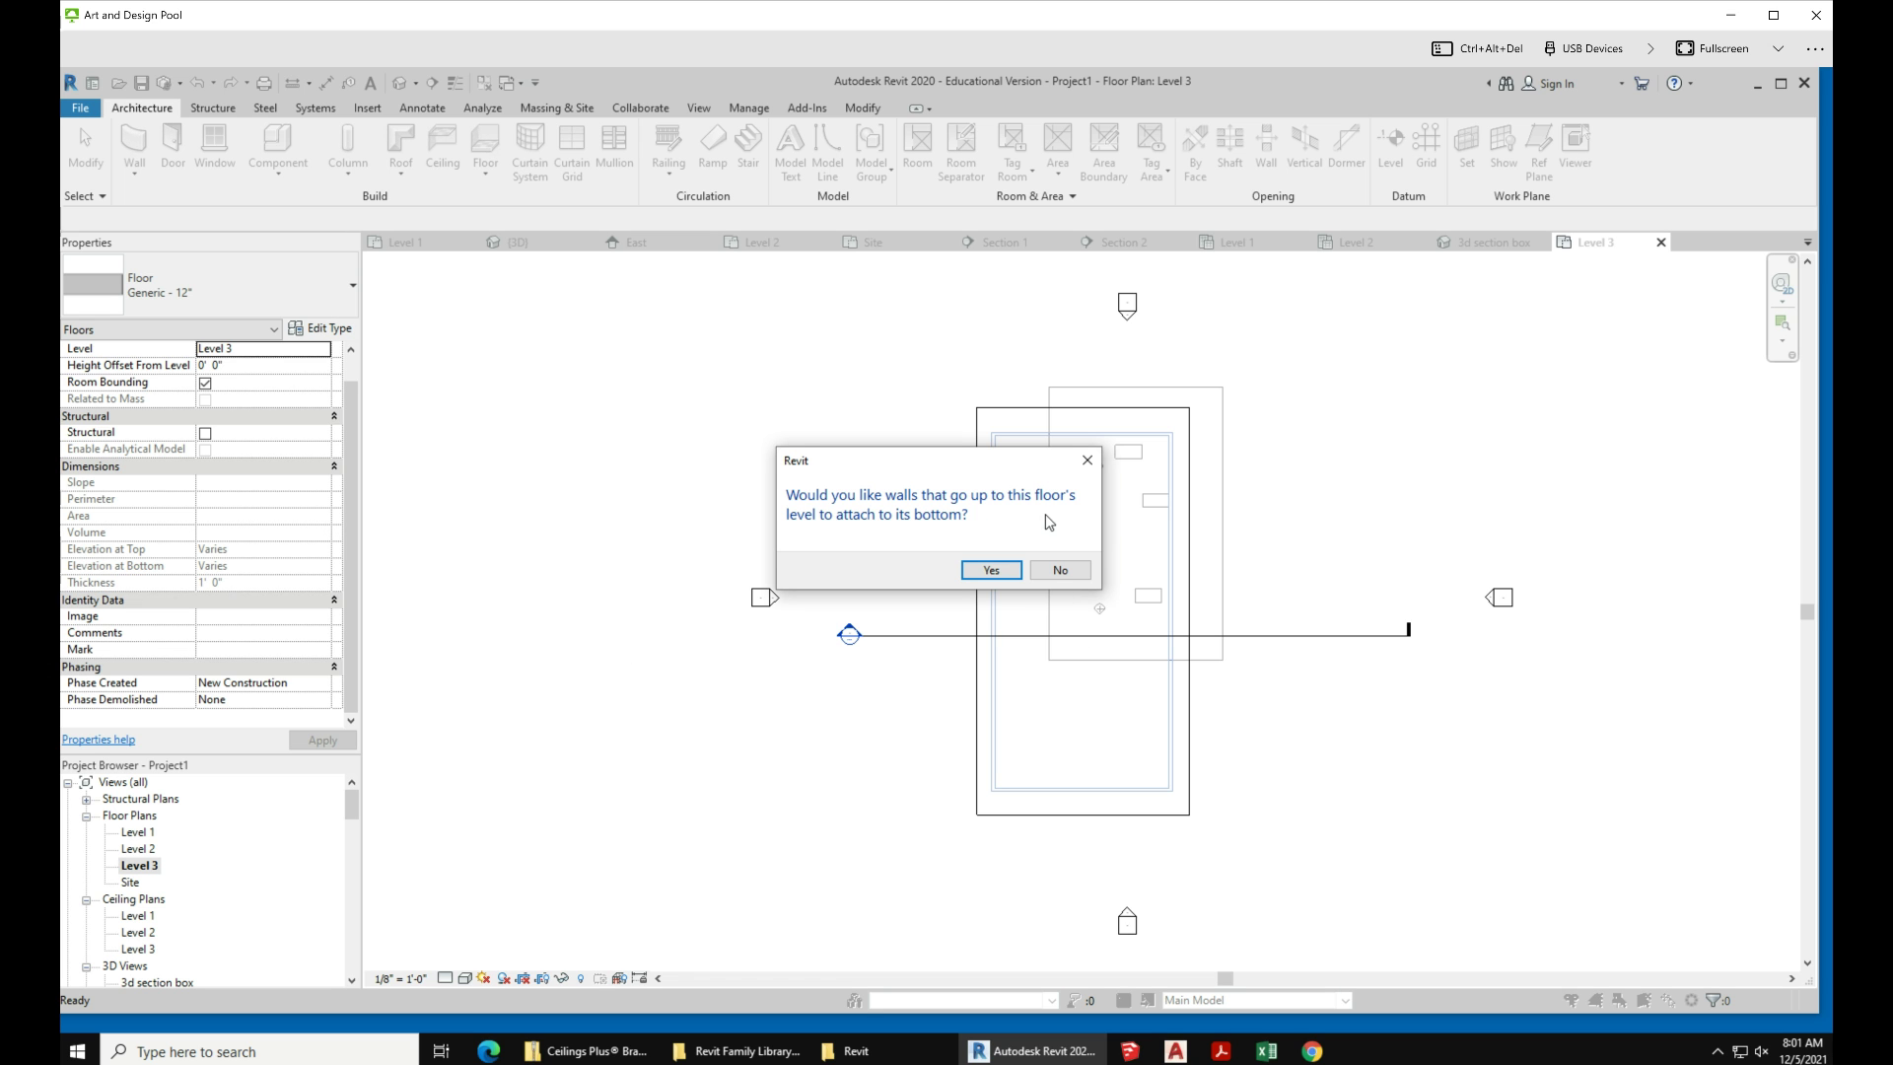
pyautogui.click(1061, 571)
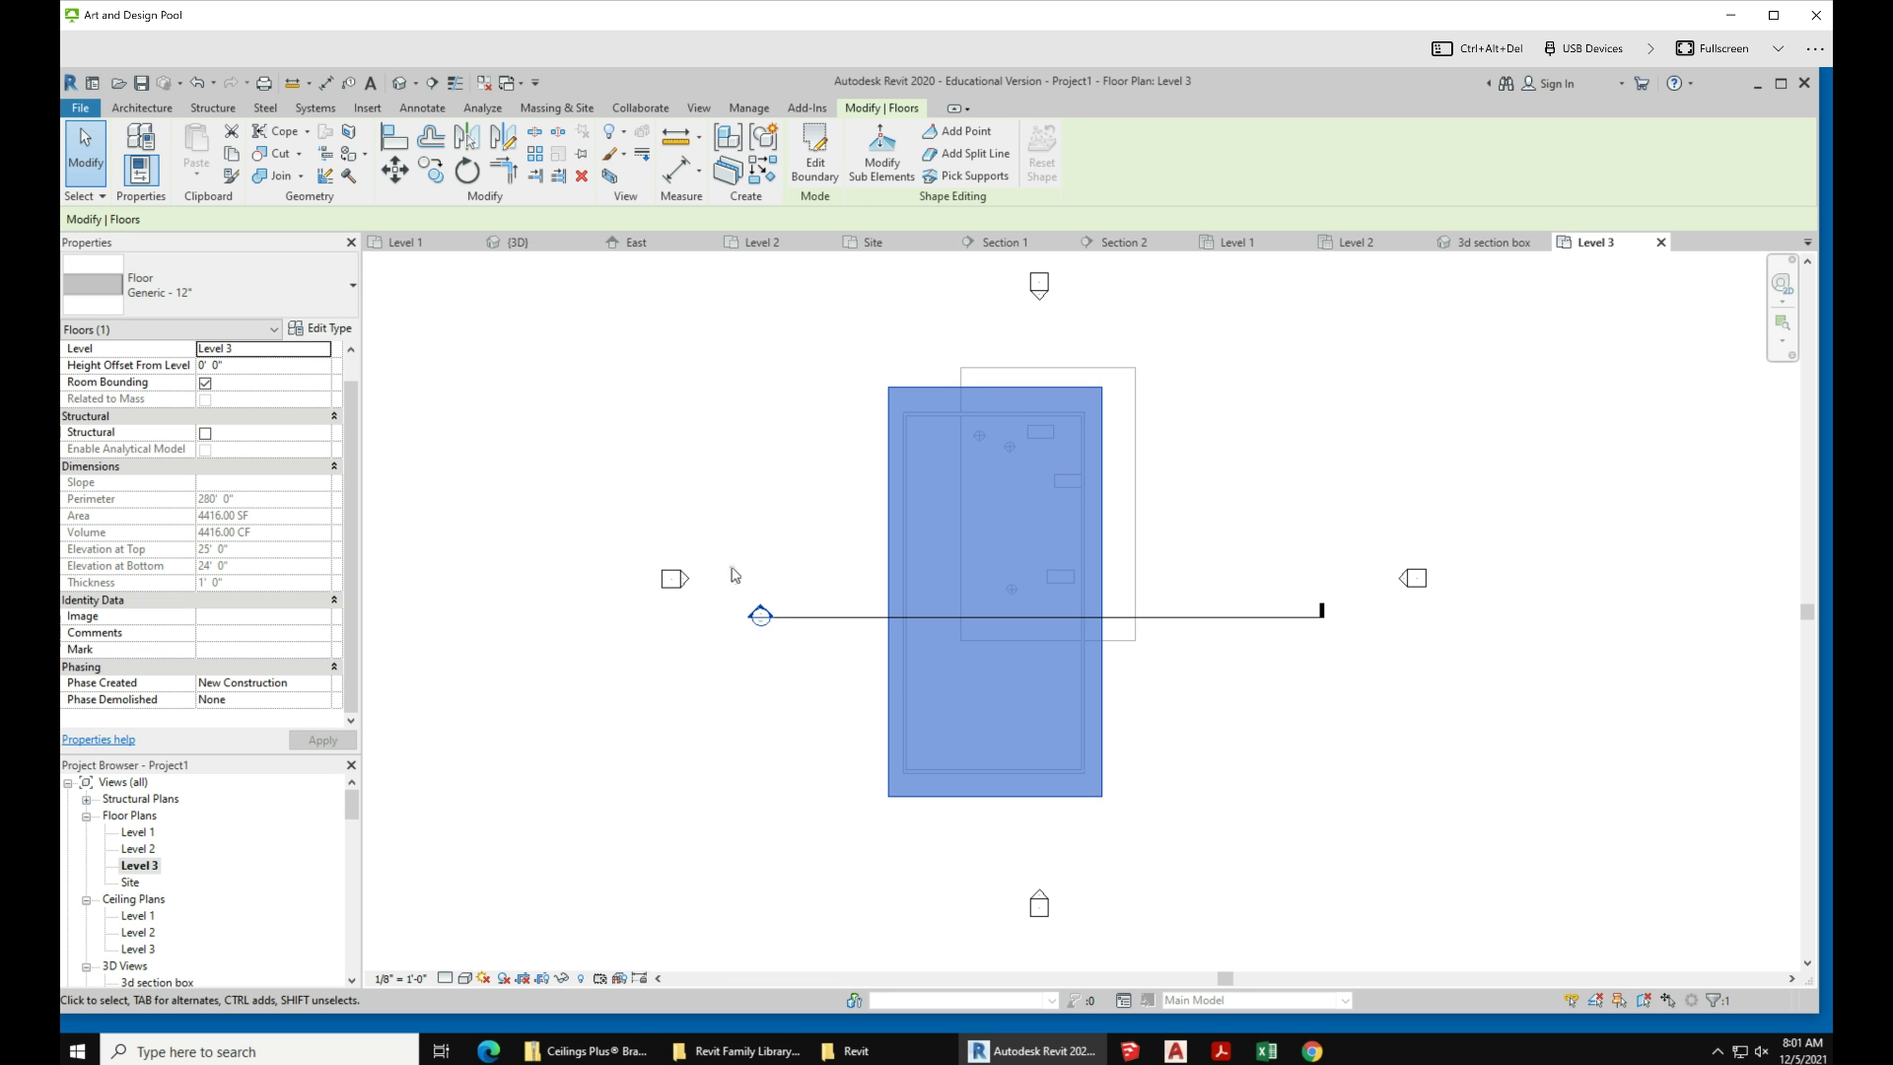
# Step: Open the 3d section box view and examine the new top slab over the two-storey cutaway
pyautogui.click(1489, 242)
pyautogui.keyDown('shift'); pyautogui.moveTo(952, 794); pyautogui.dragTo(962, 734, button='middle'); pyautogui.keyUp('shift')
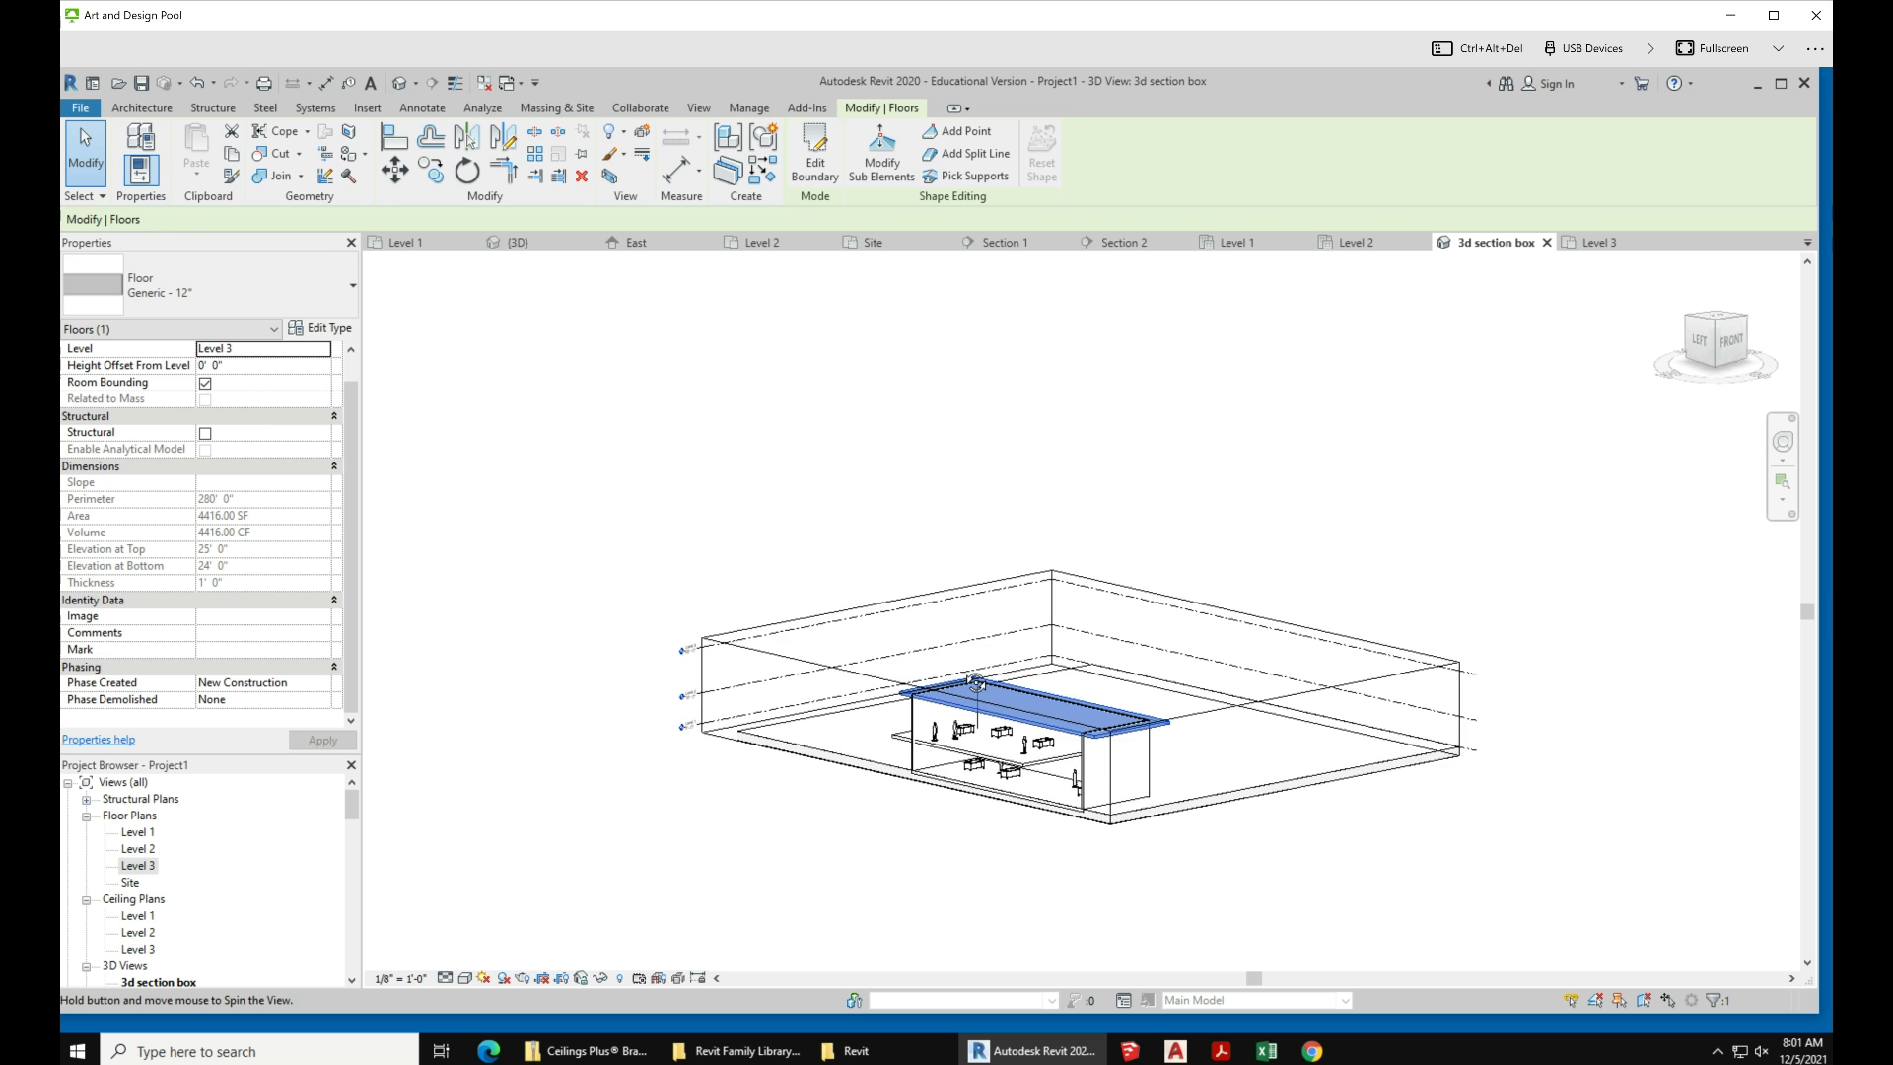
pyautogui.click(959, 853)
pyautogui.scroll(3, 1035, 827)
pyautogui.scroll(2, 1037, 826)
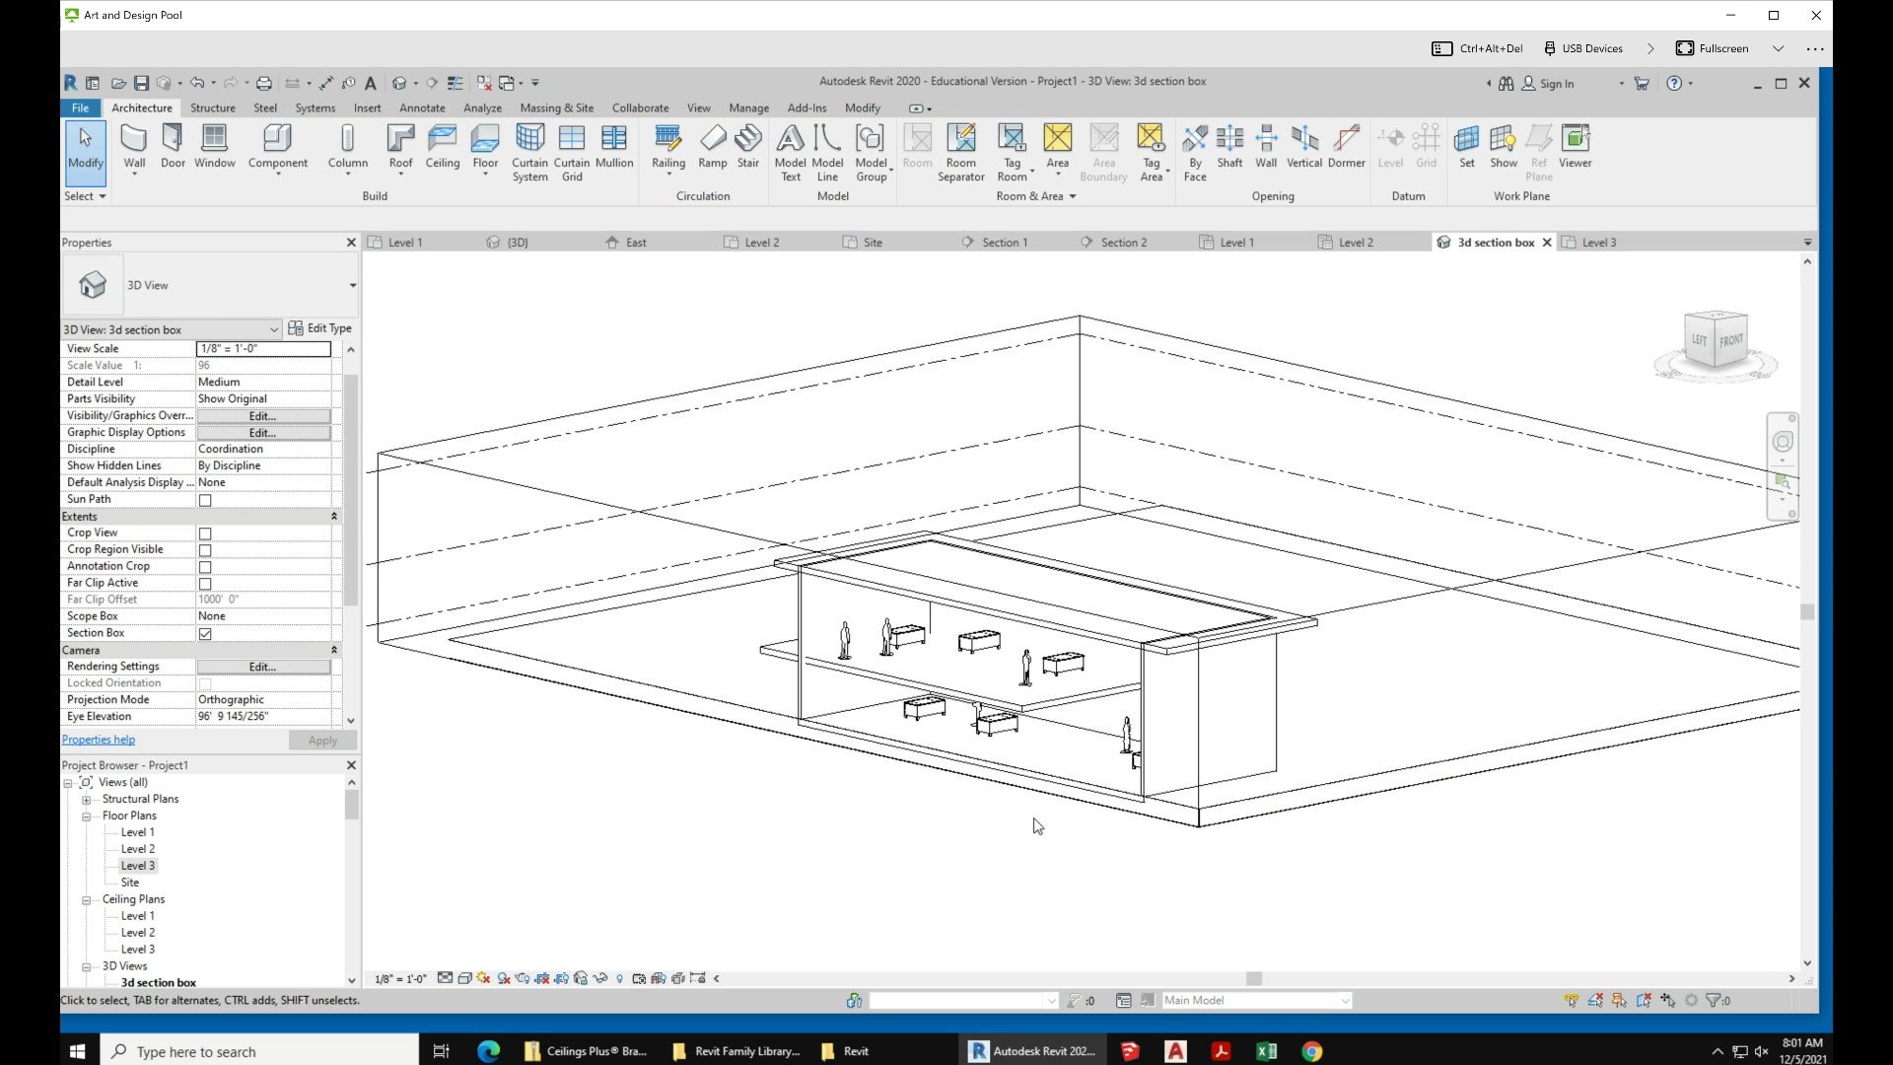
pyautogui.keyDown('shift'); pyautogui.moveTo(1030, 832); pyautogui.dragTo(1098, 867, button='middle'); pyautogui.keyUp('shift')
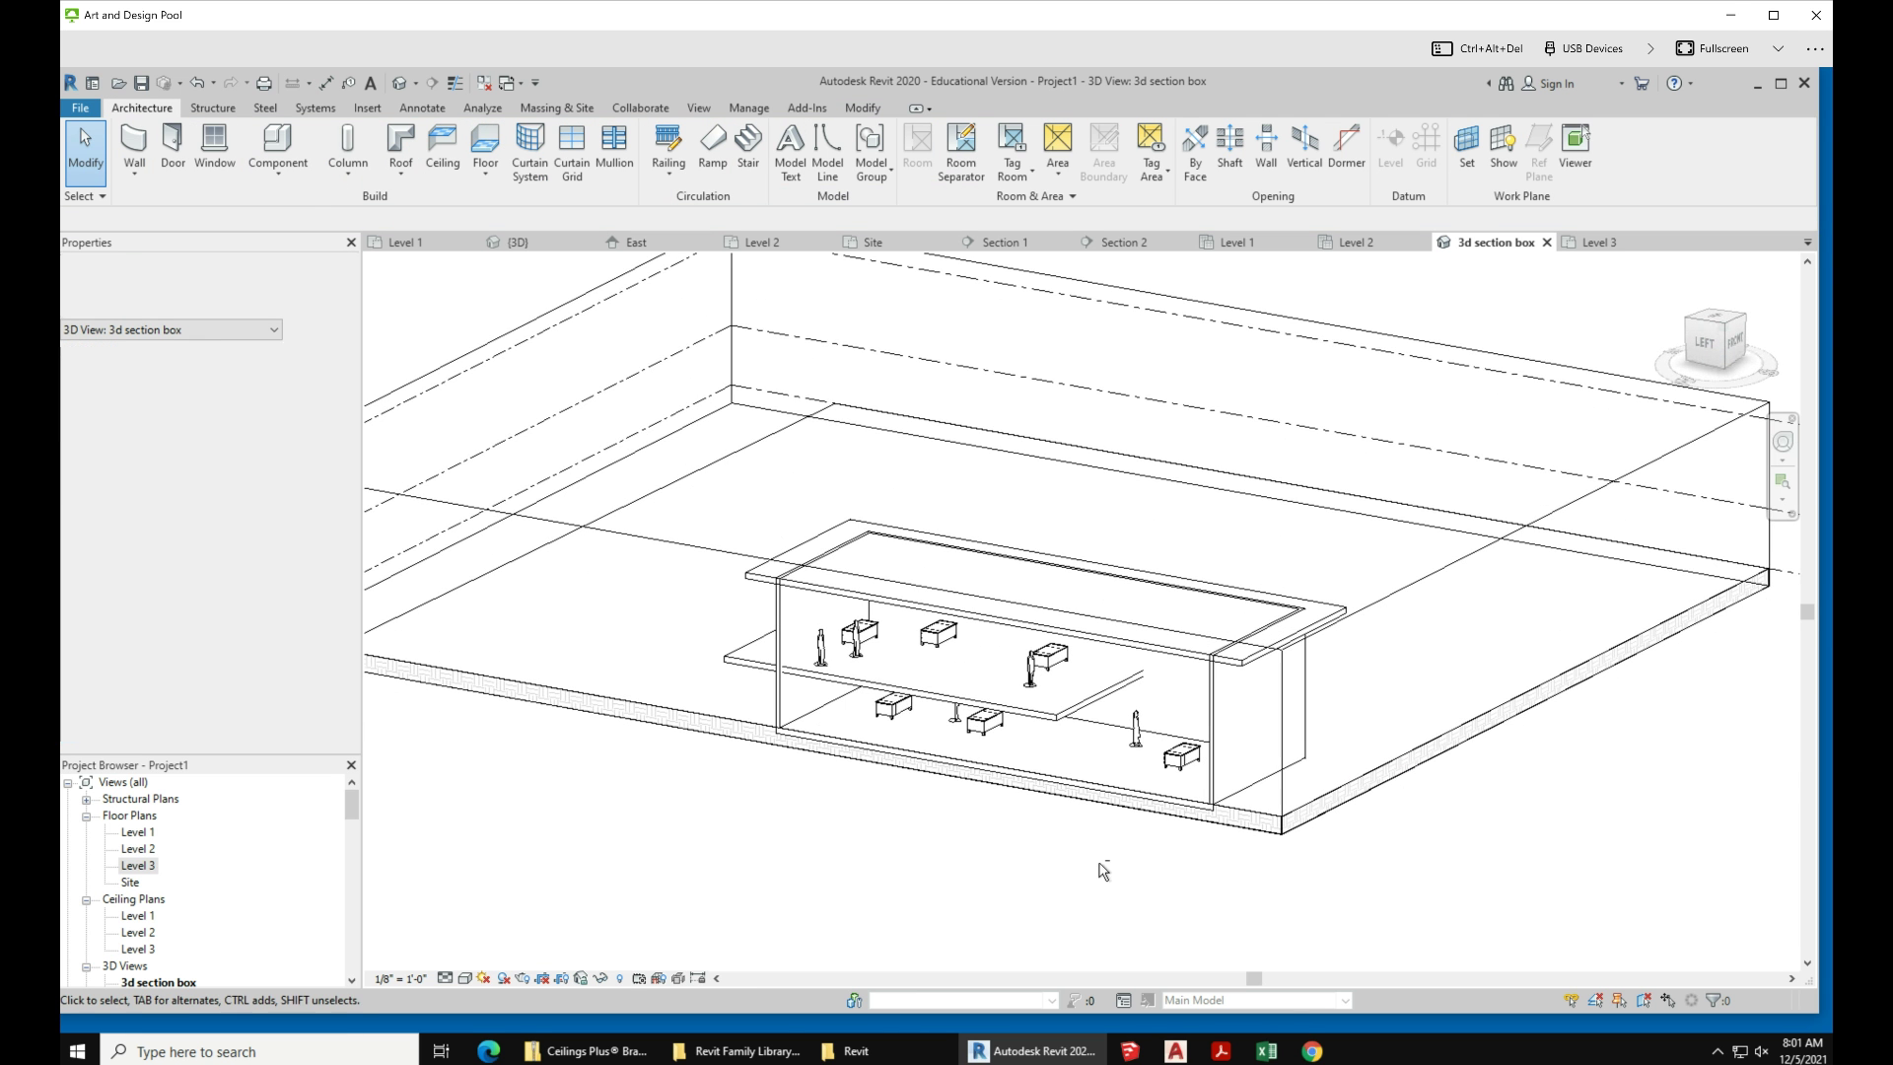
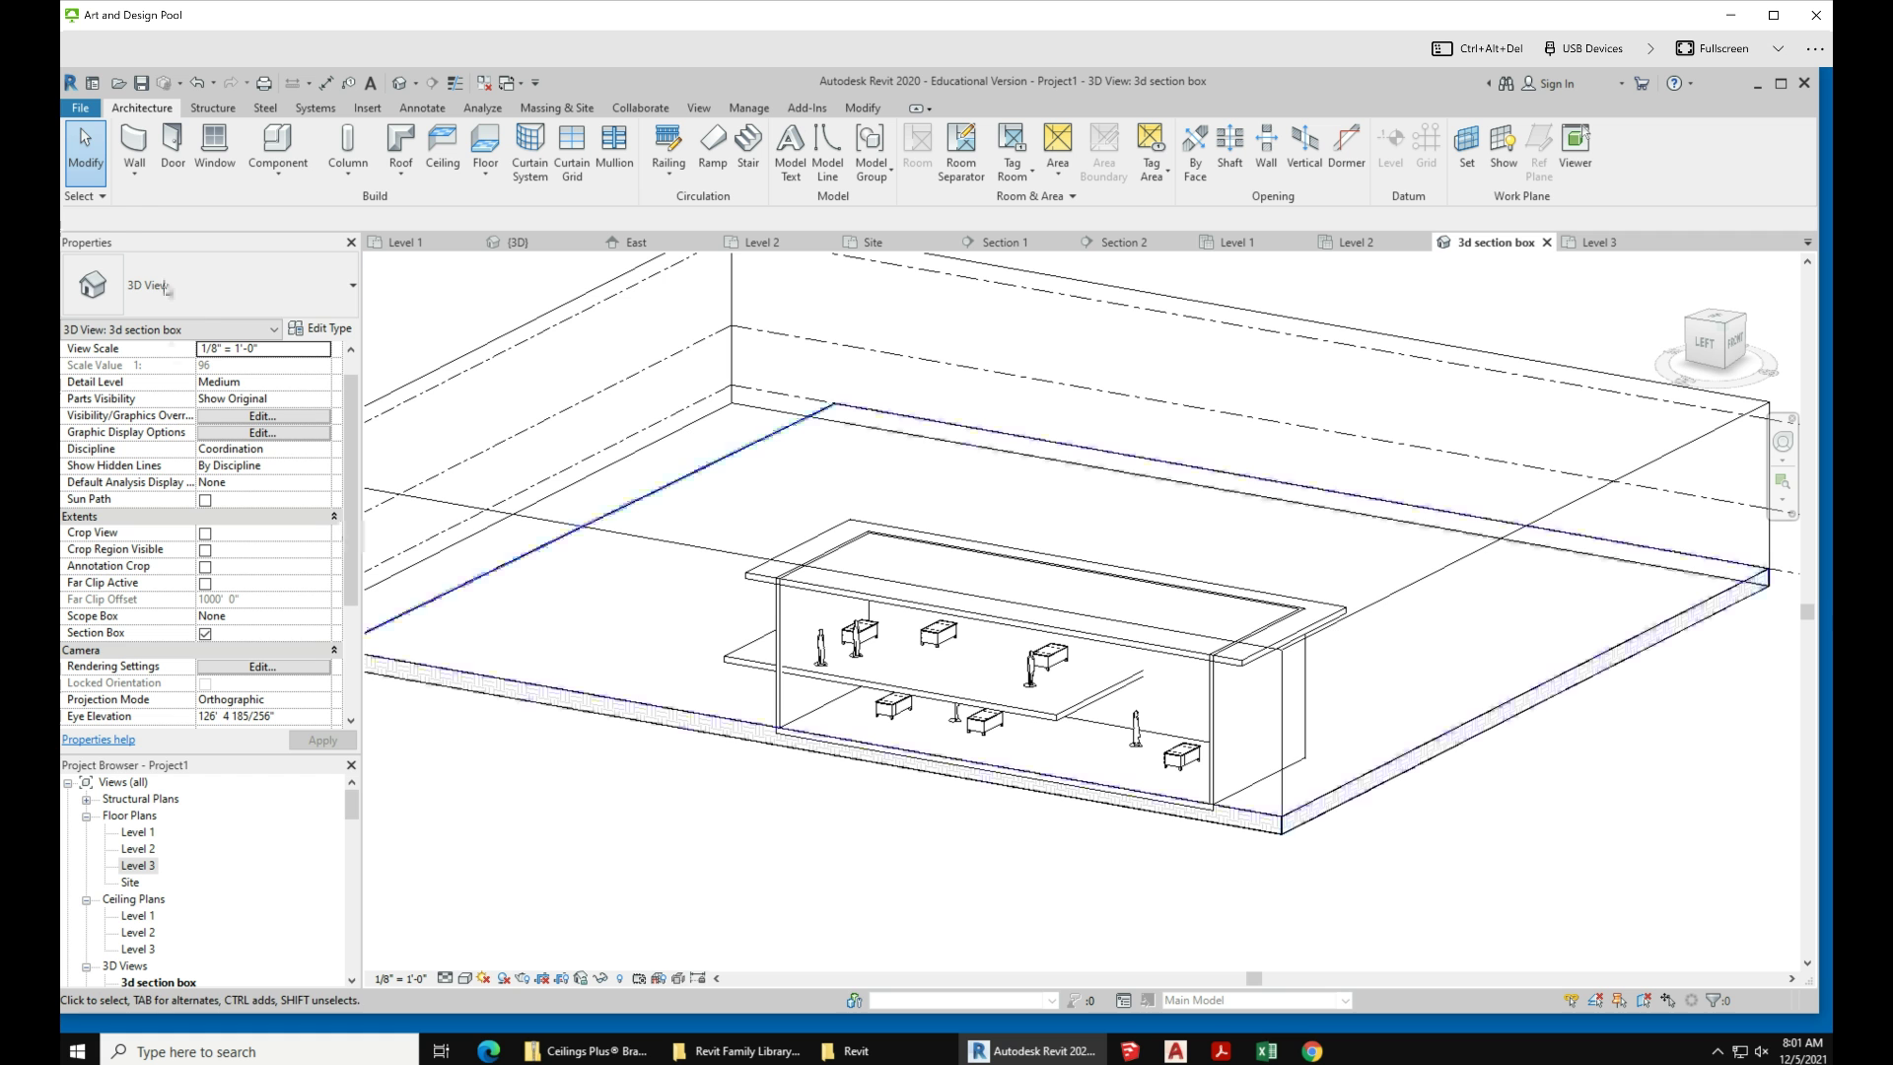
# Step: Save the project as "ceiling lessons in Revit" in the Video (Premiere work) folder on the Handouts drive
pyautogui.click(79, 107)
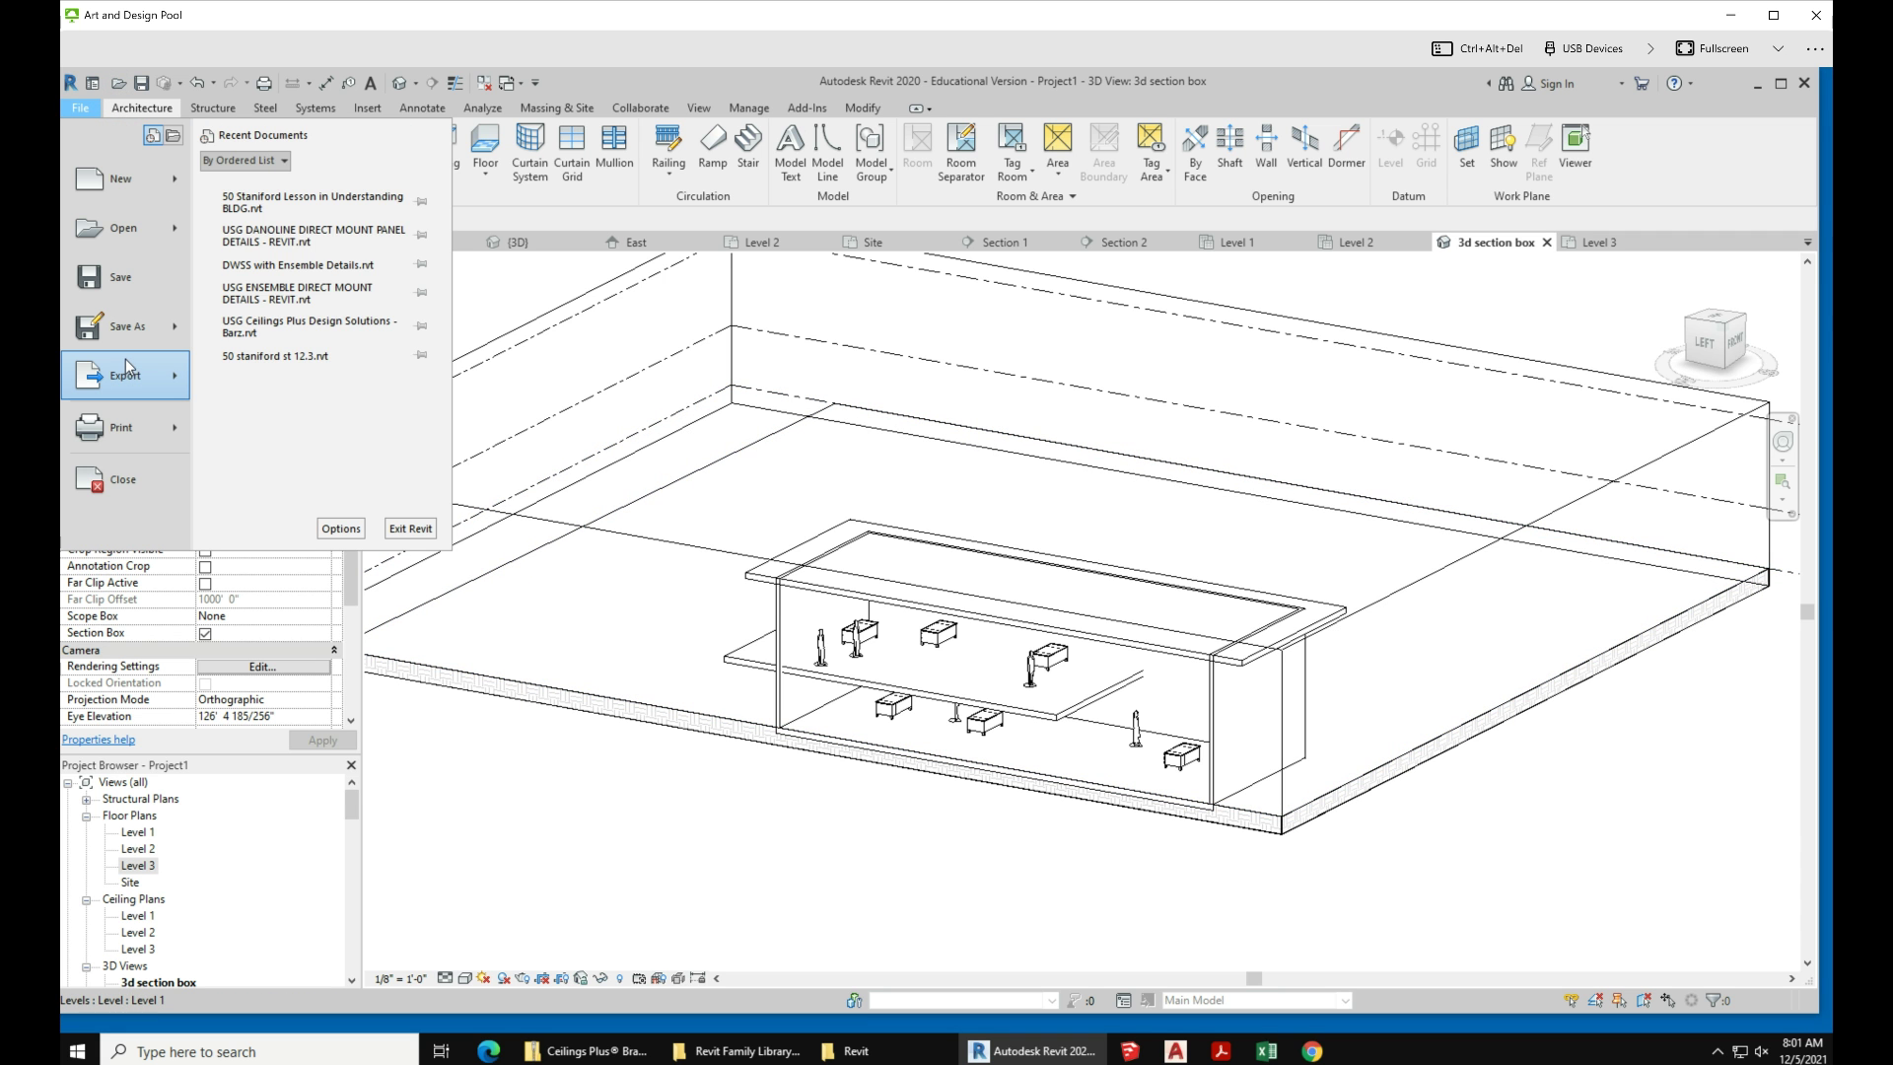
pyautogui.moveTo(130, 328)
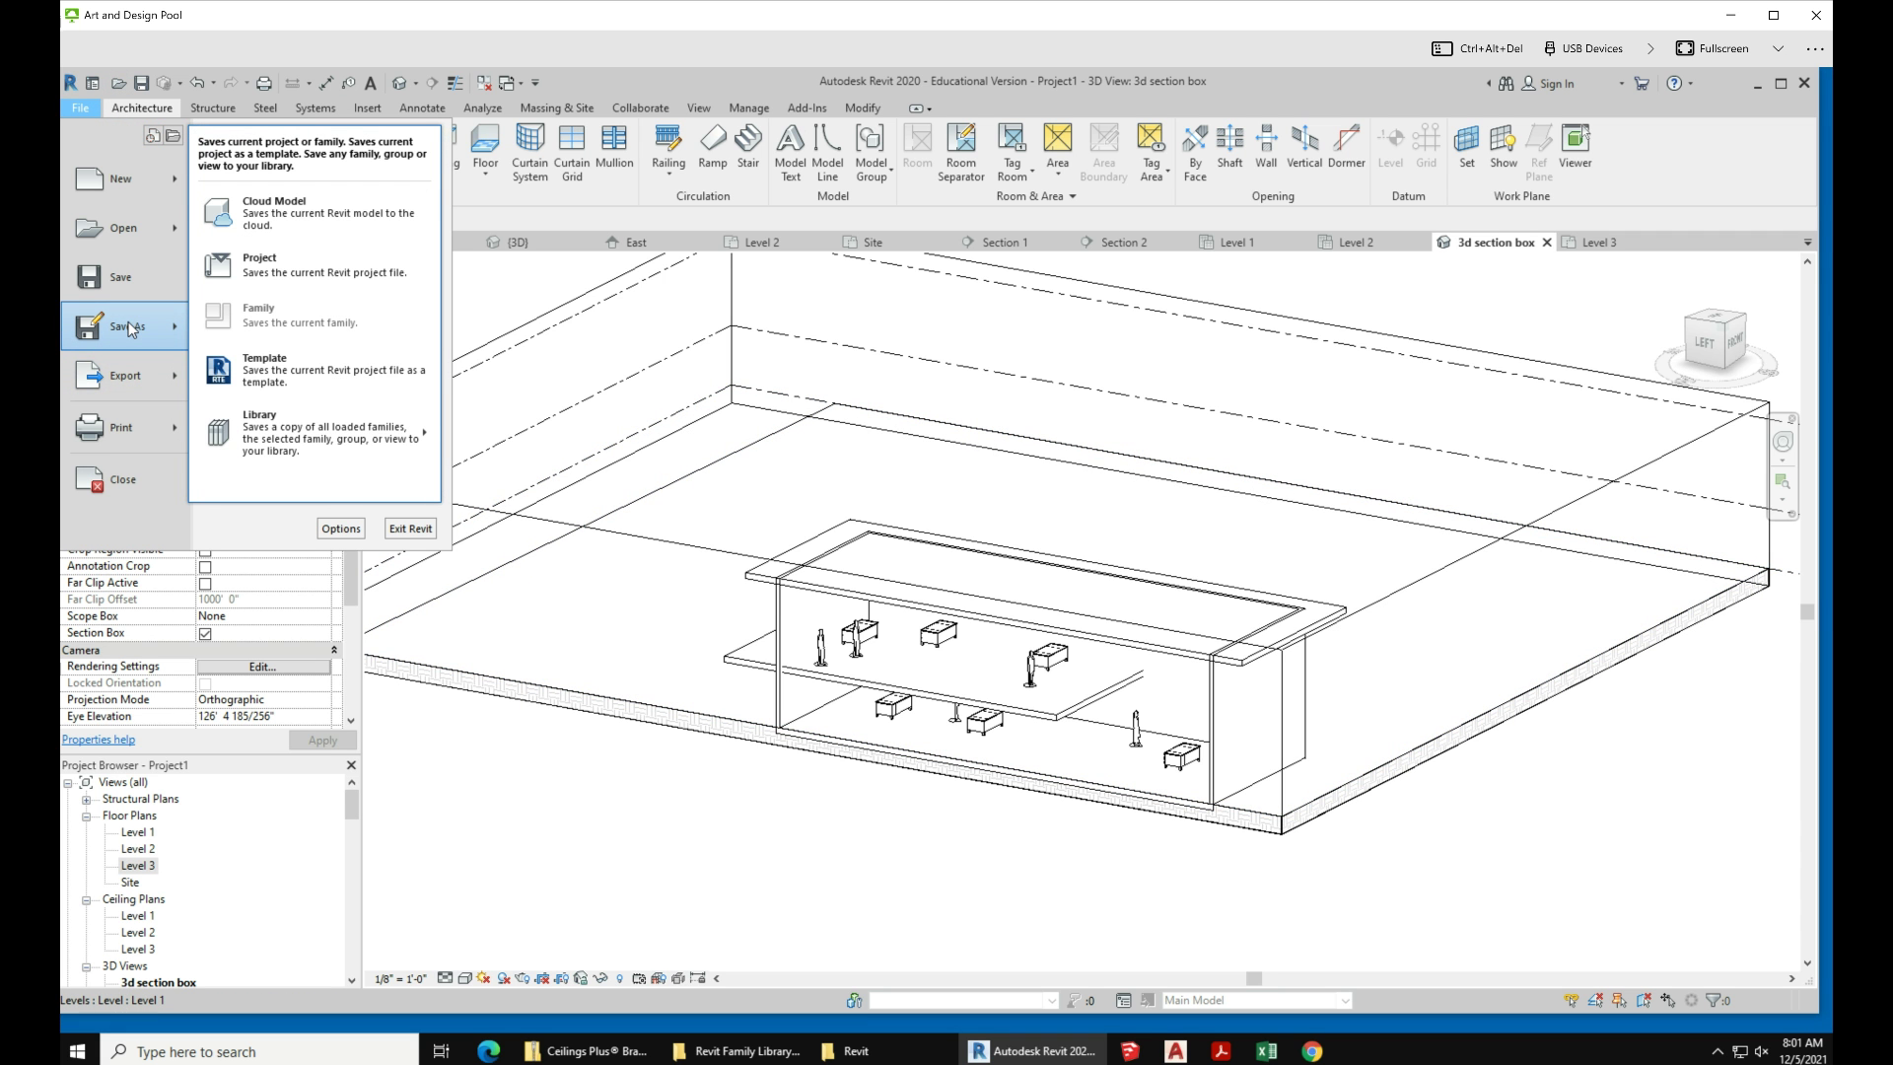
pyautogui.click(322, 280)
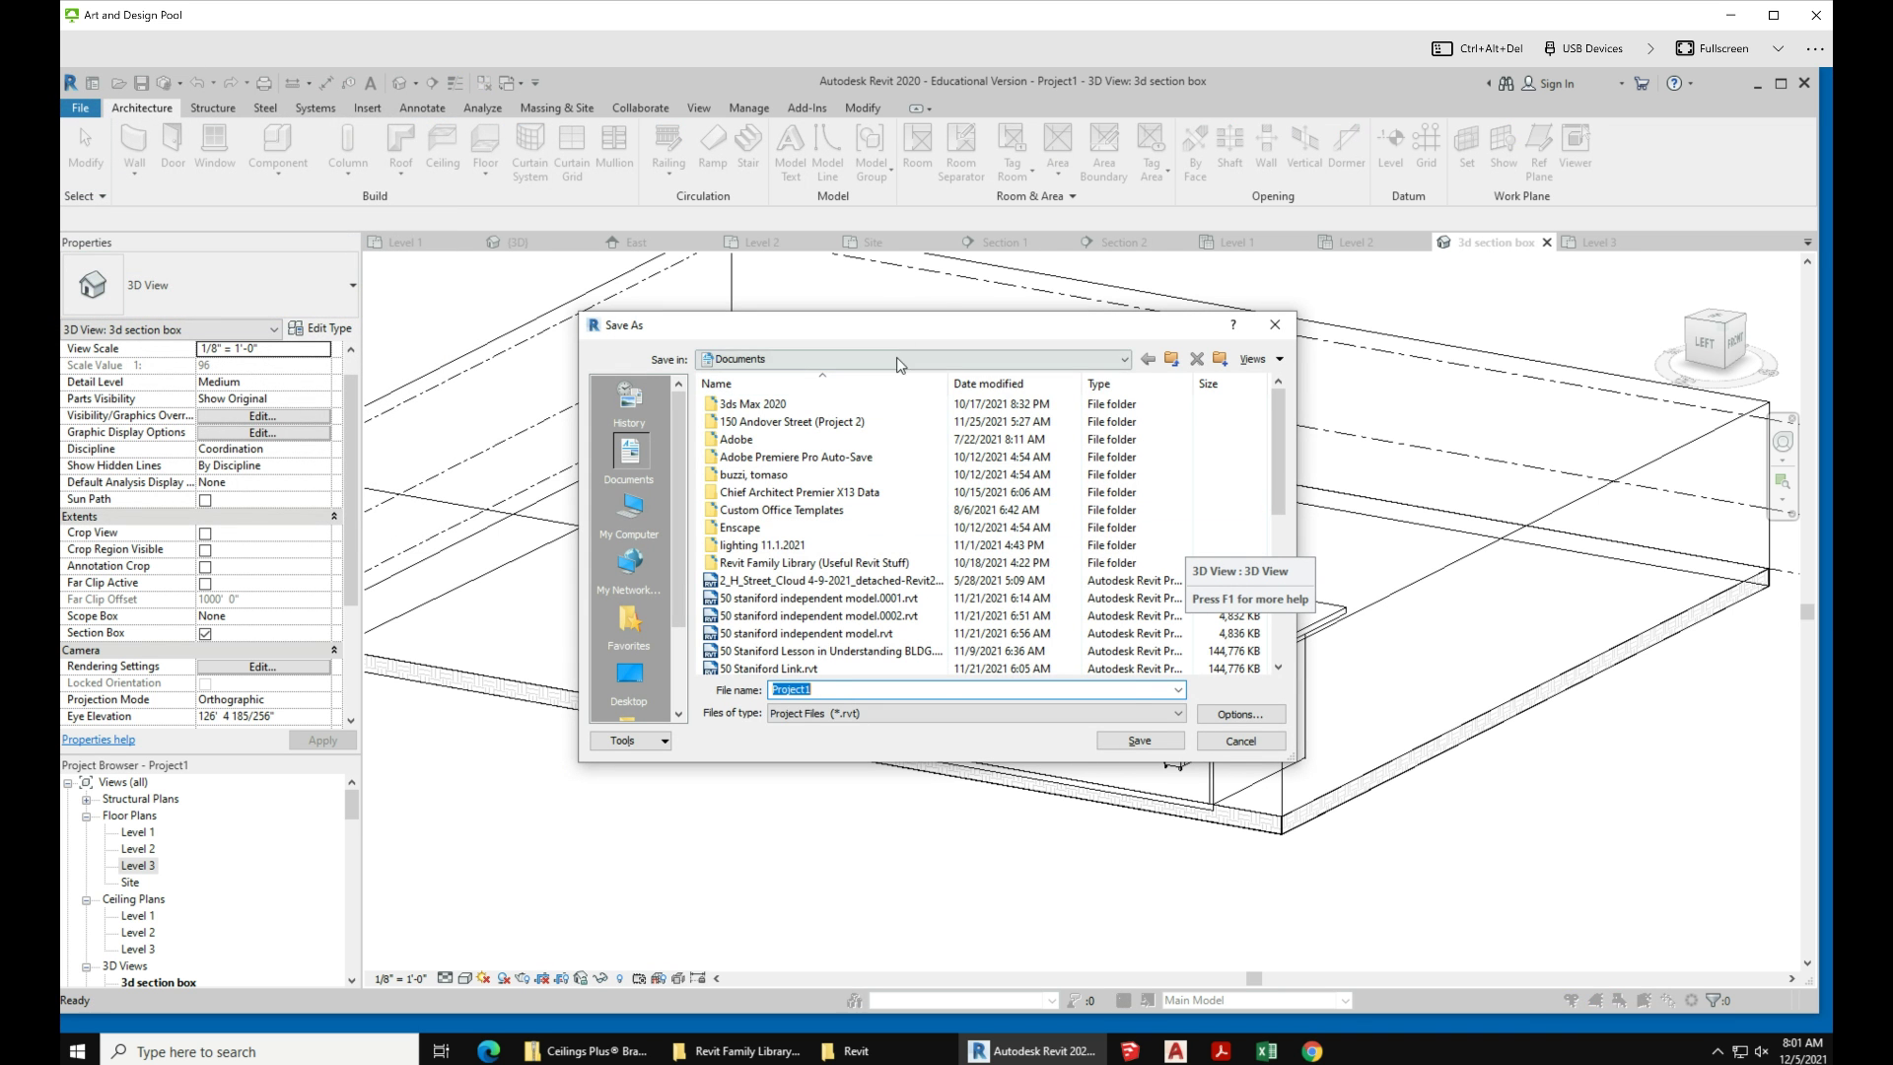
pyautogui.click(907, 359)
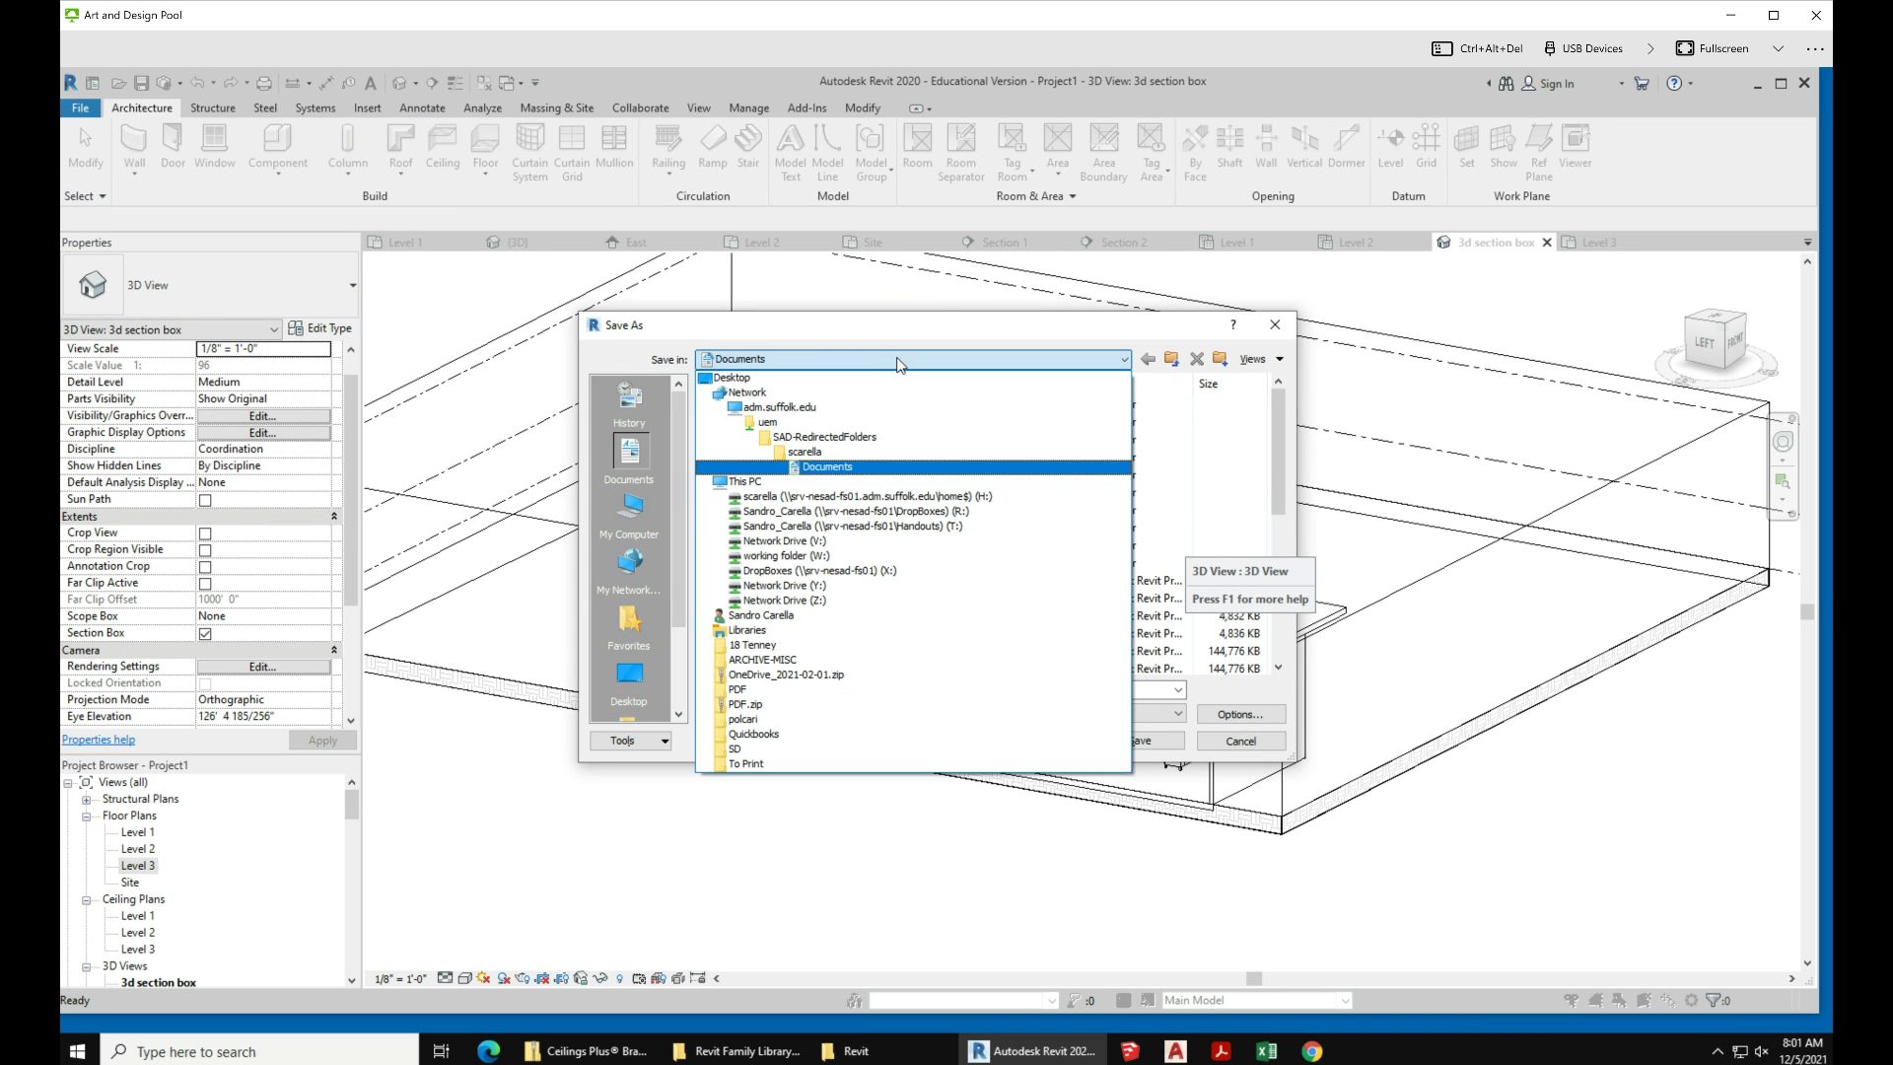
pyautogui.click(965, 527)
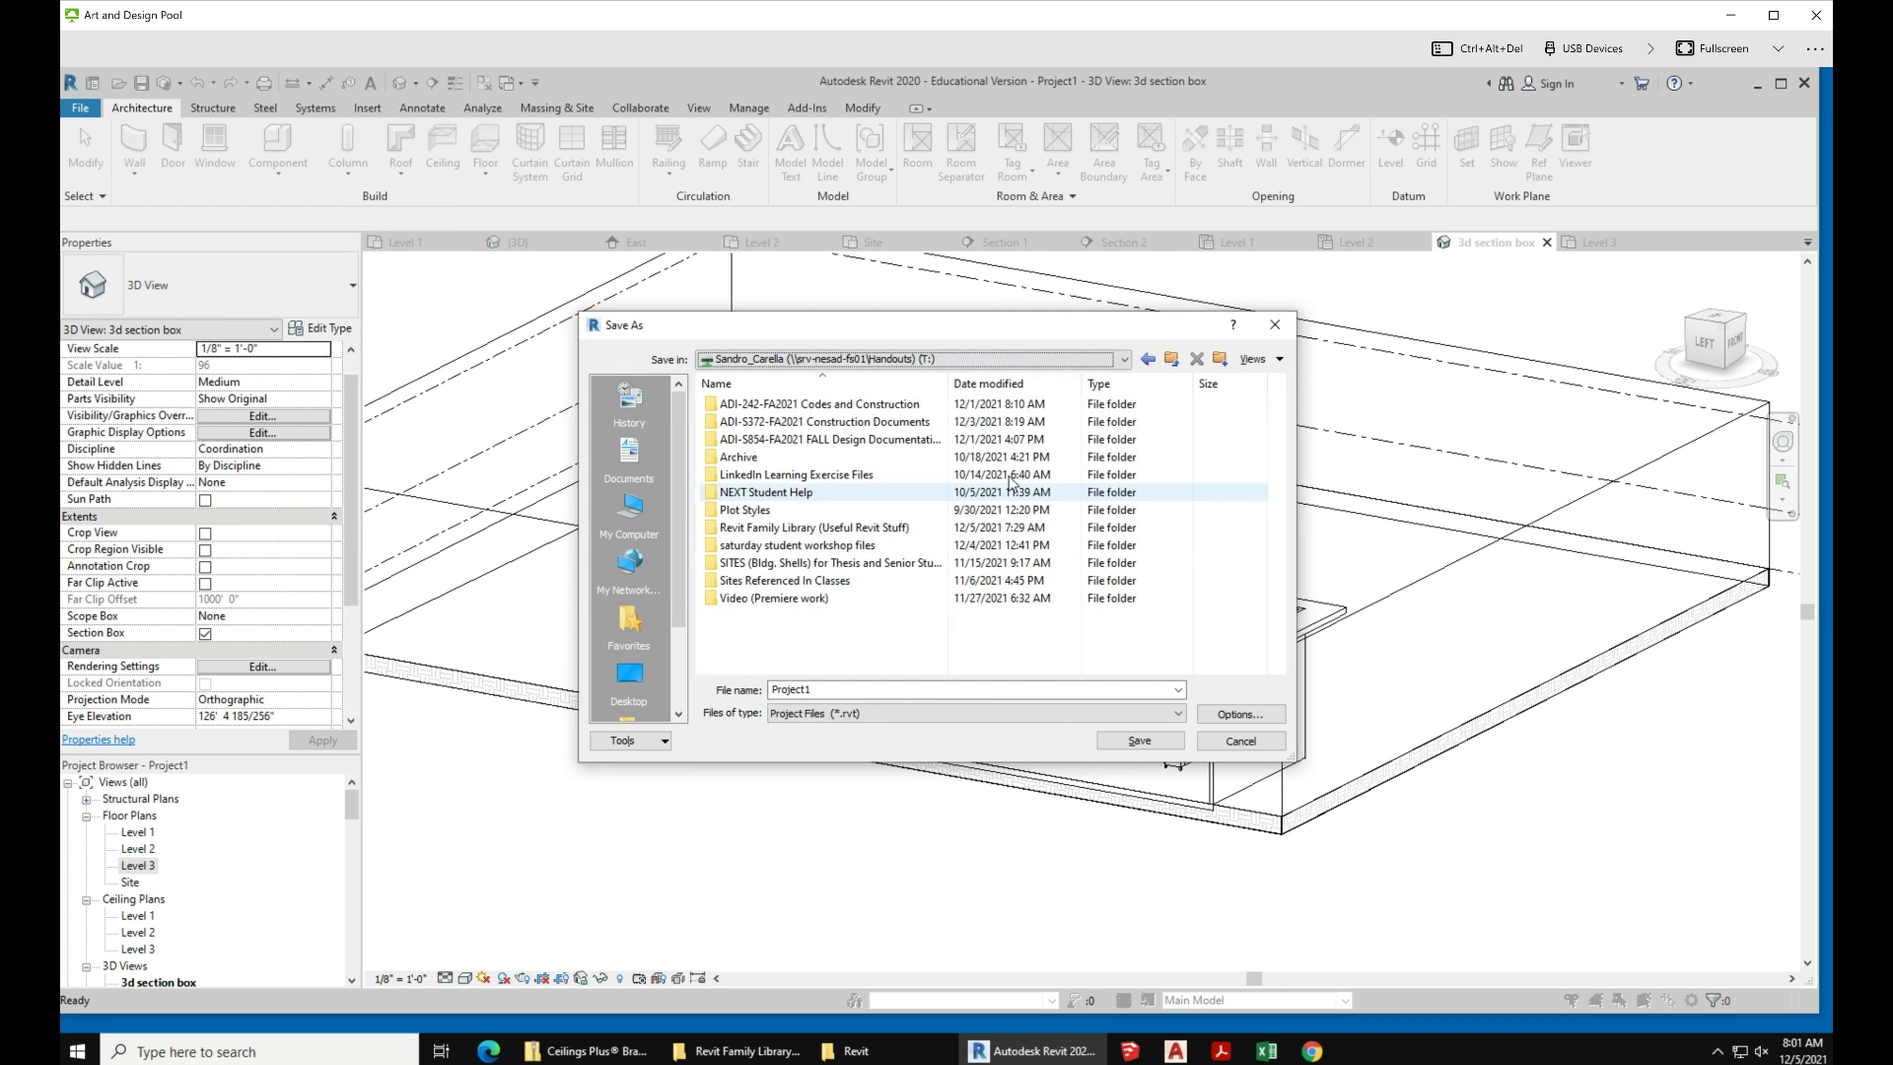
pyautogui.doubleClick(841, 597)
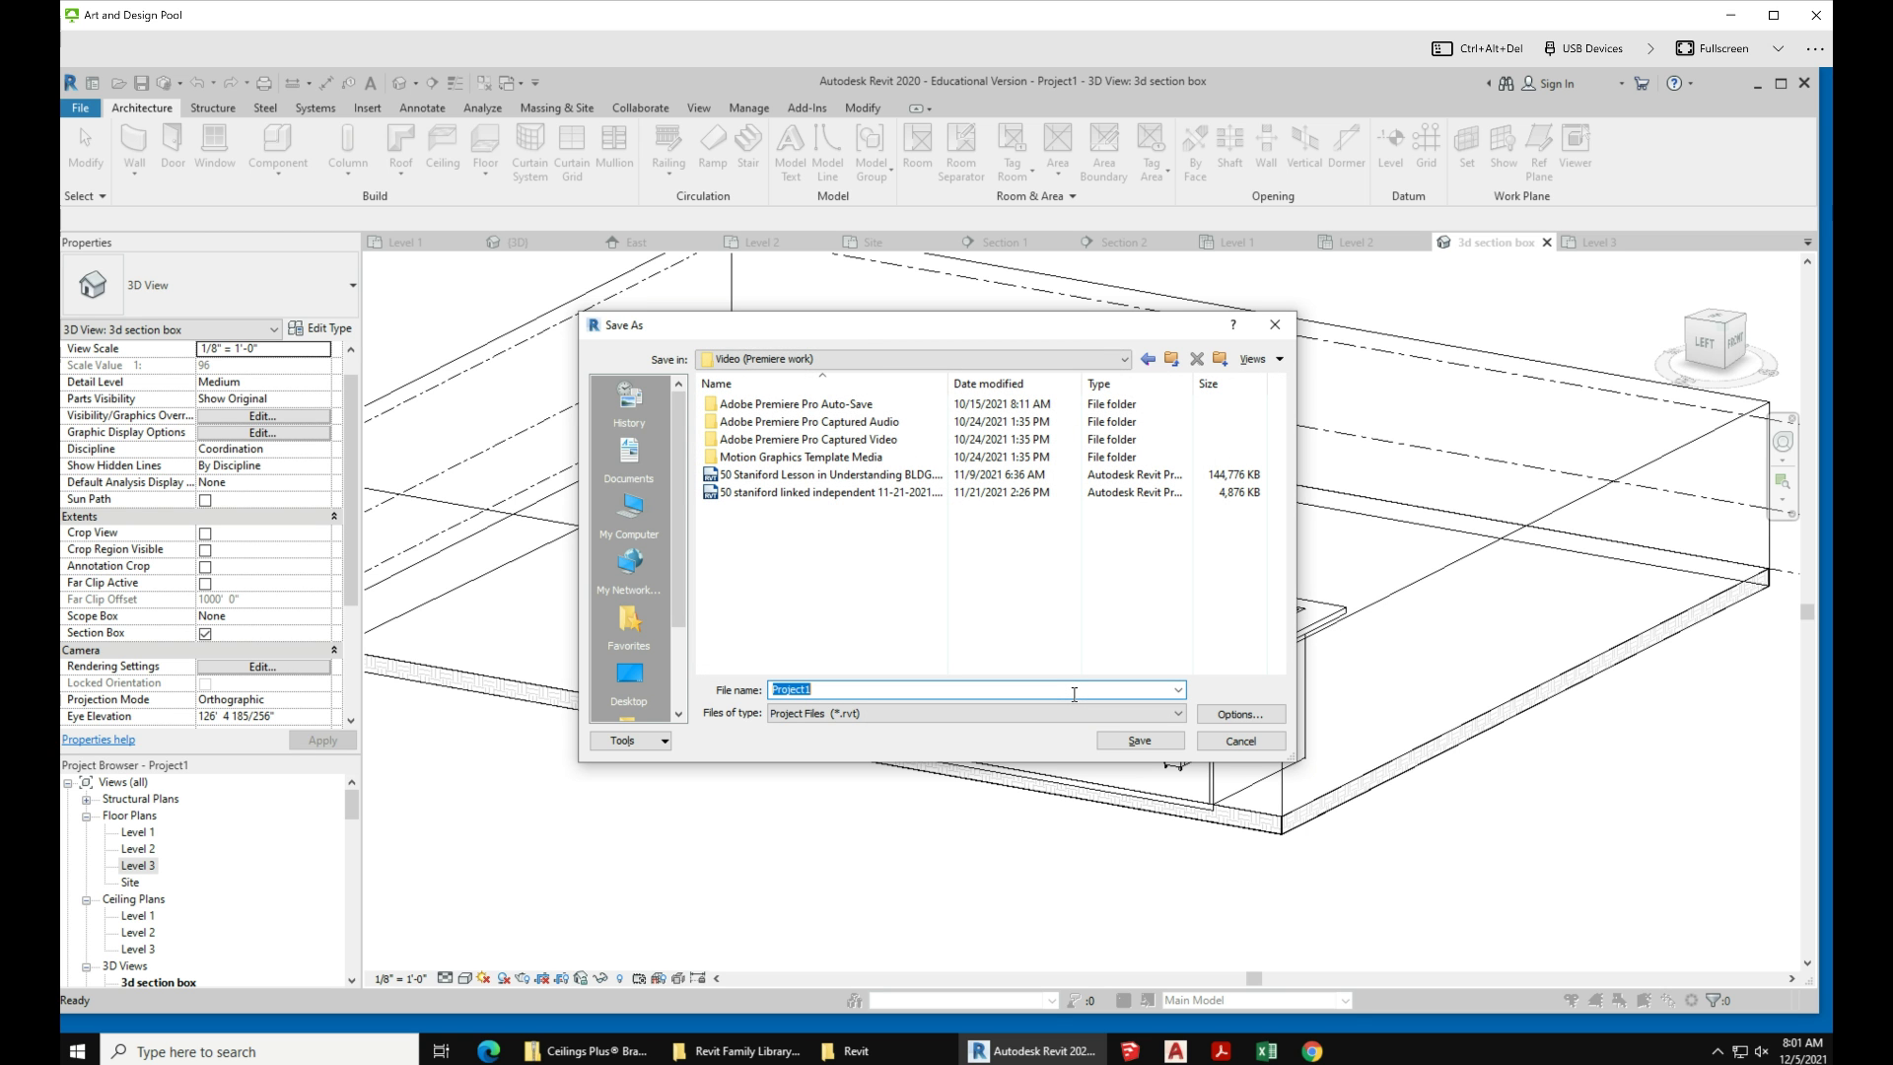
pyautogui.write('ceili')
pyautogui.press('BackSpace')
pyautogui.press('BackSpace')
pyautogui.write('ng lessons in Revi')
pyautogui.press('Return')
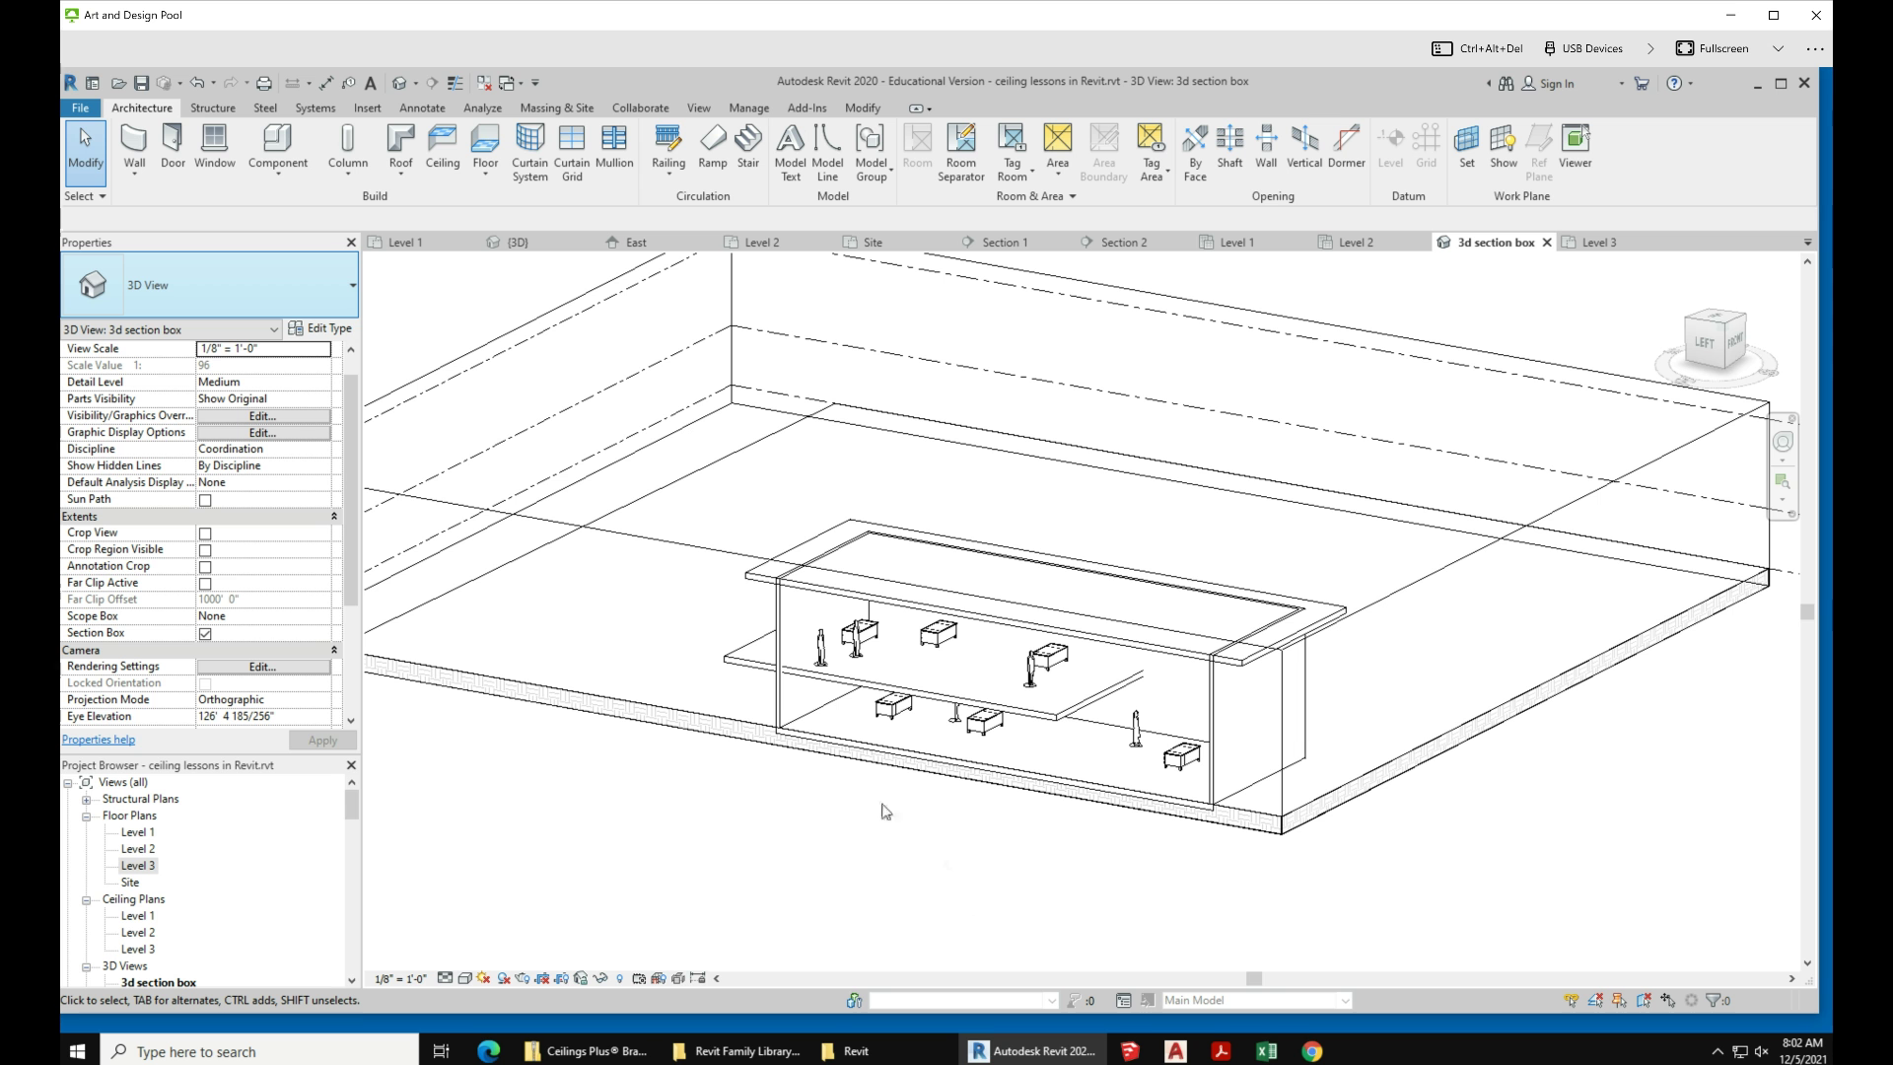
# Step: Start a sketched ceiling in the Level 1 ceiling plan using the 2' x 2' ACT System type
pyautogui.scroll(-2, 1037, 844)
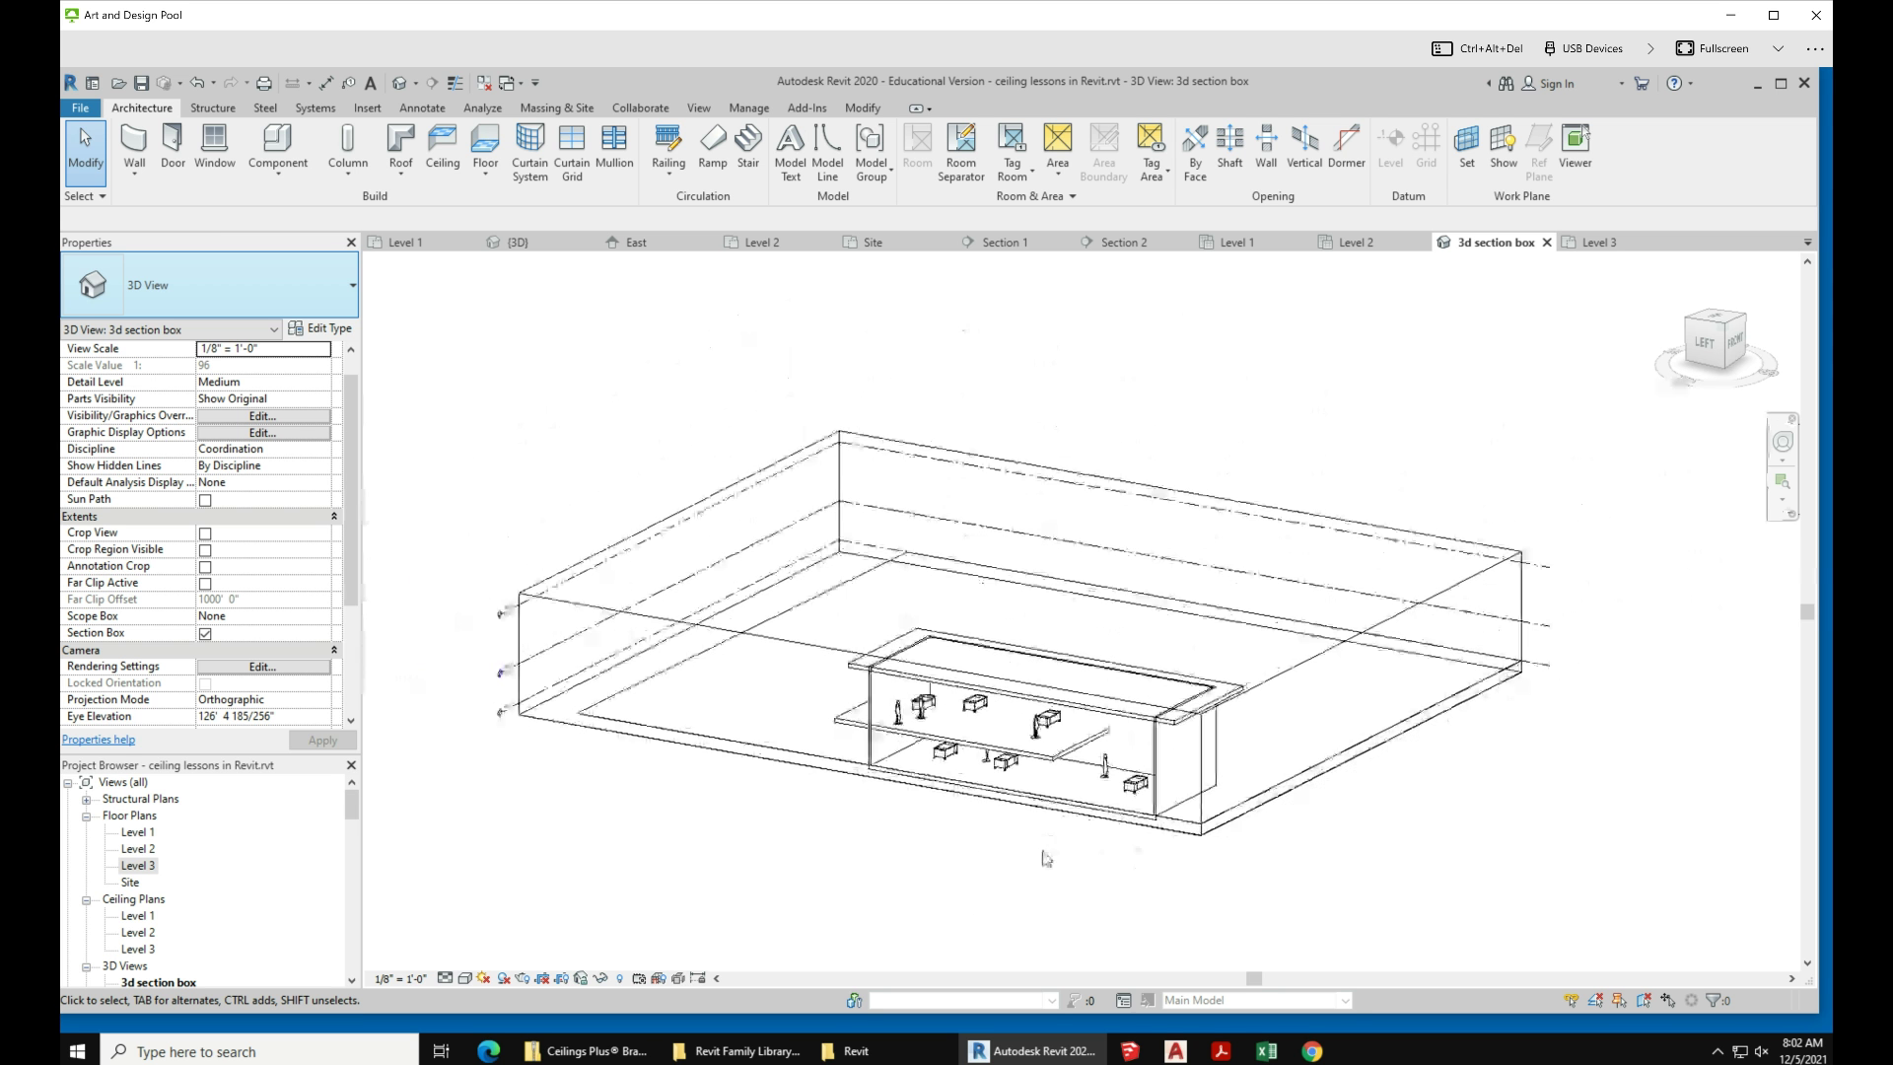
pyautogui.scroll(2, 1072, 869)
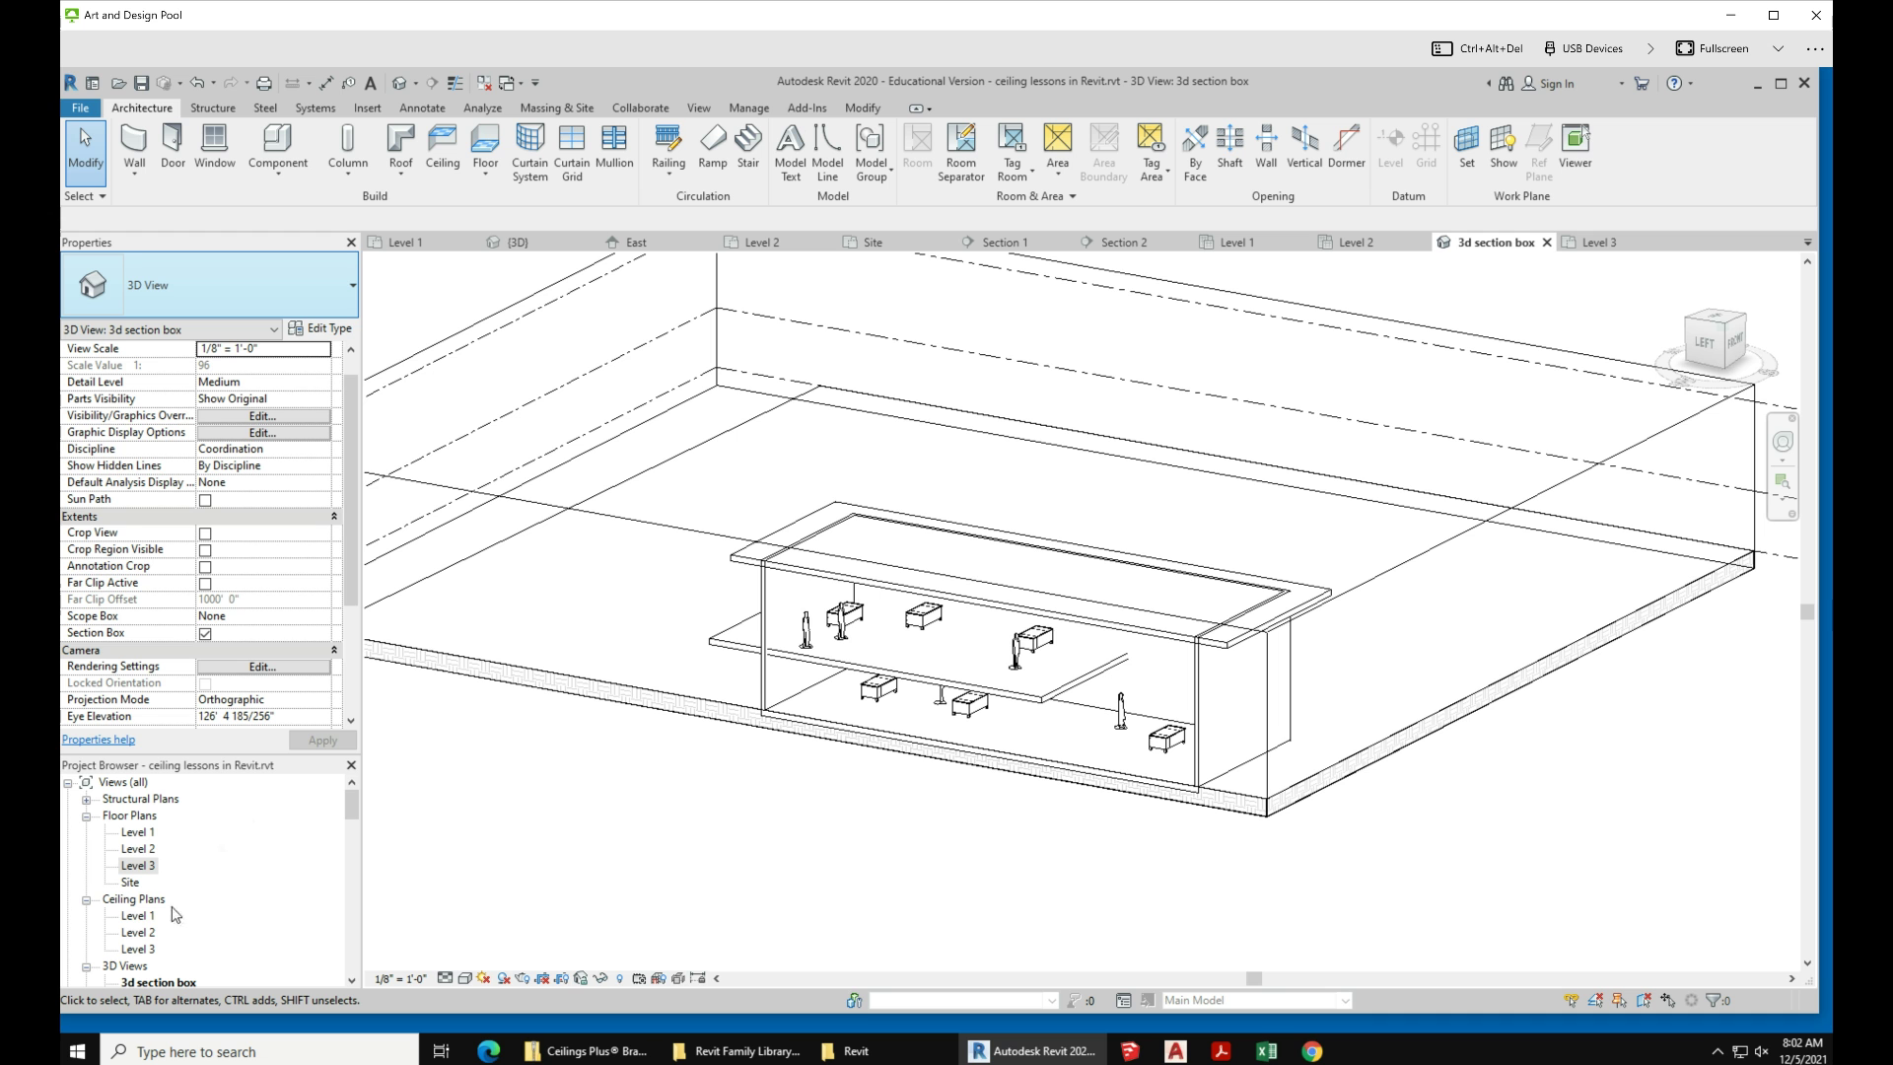
pyautogui.doubleClick(146, 919)
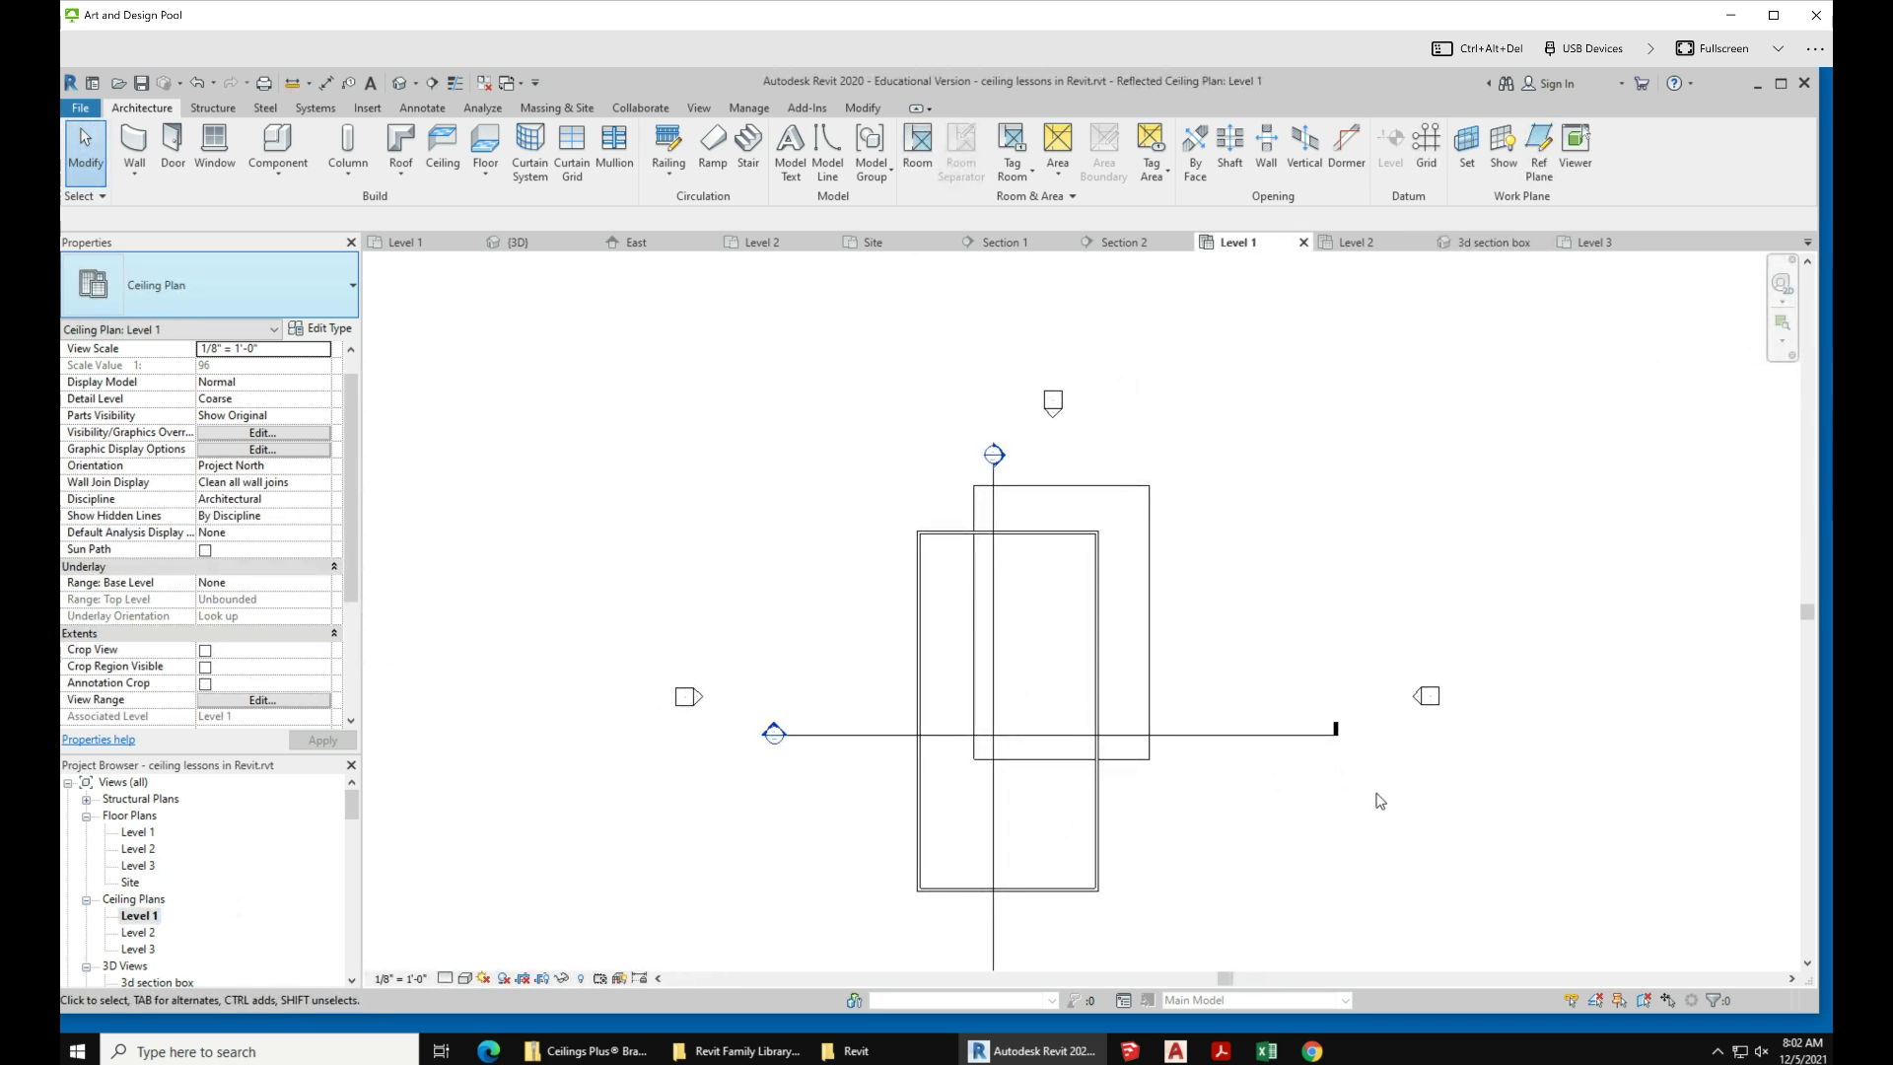
pyautogui.click(436, 150)
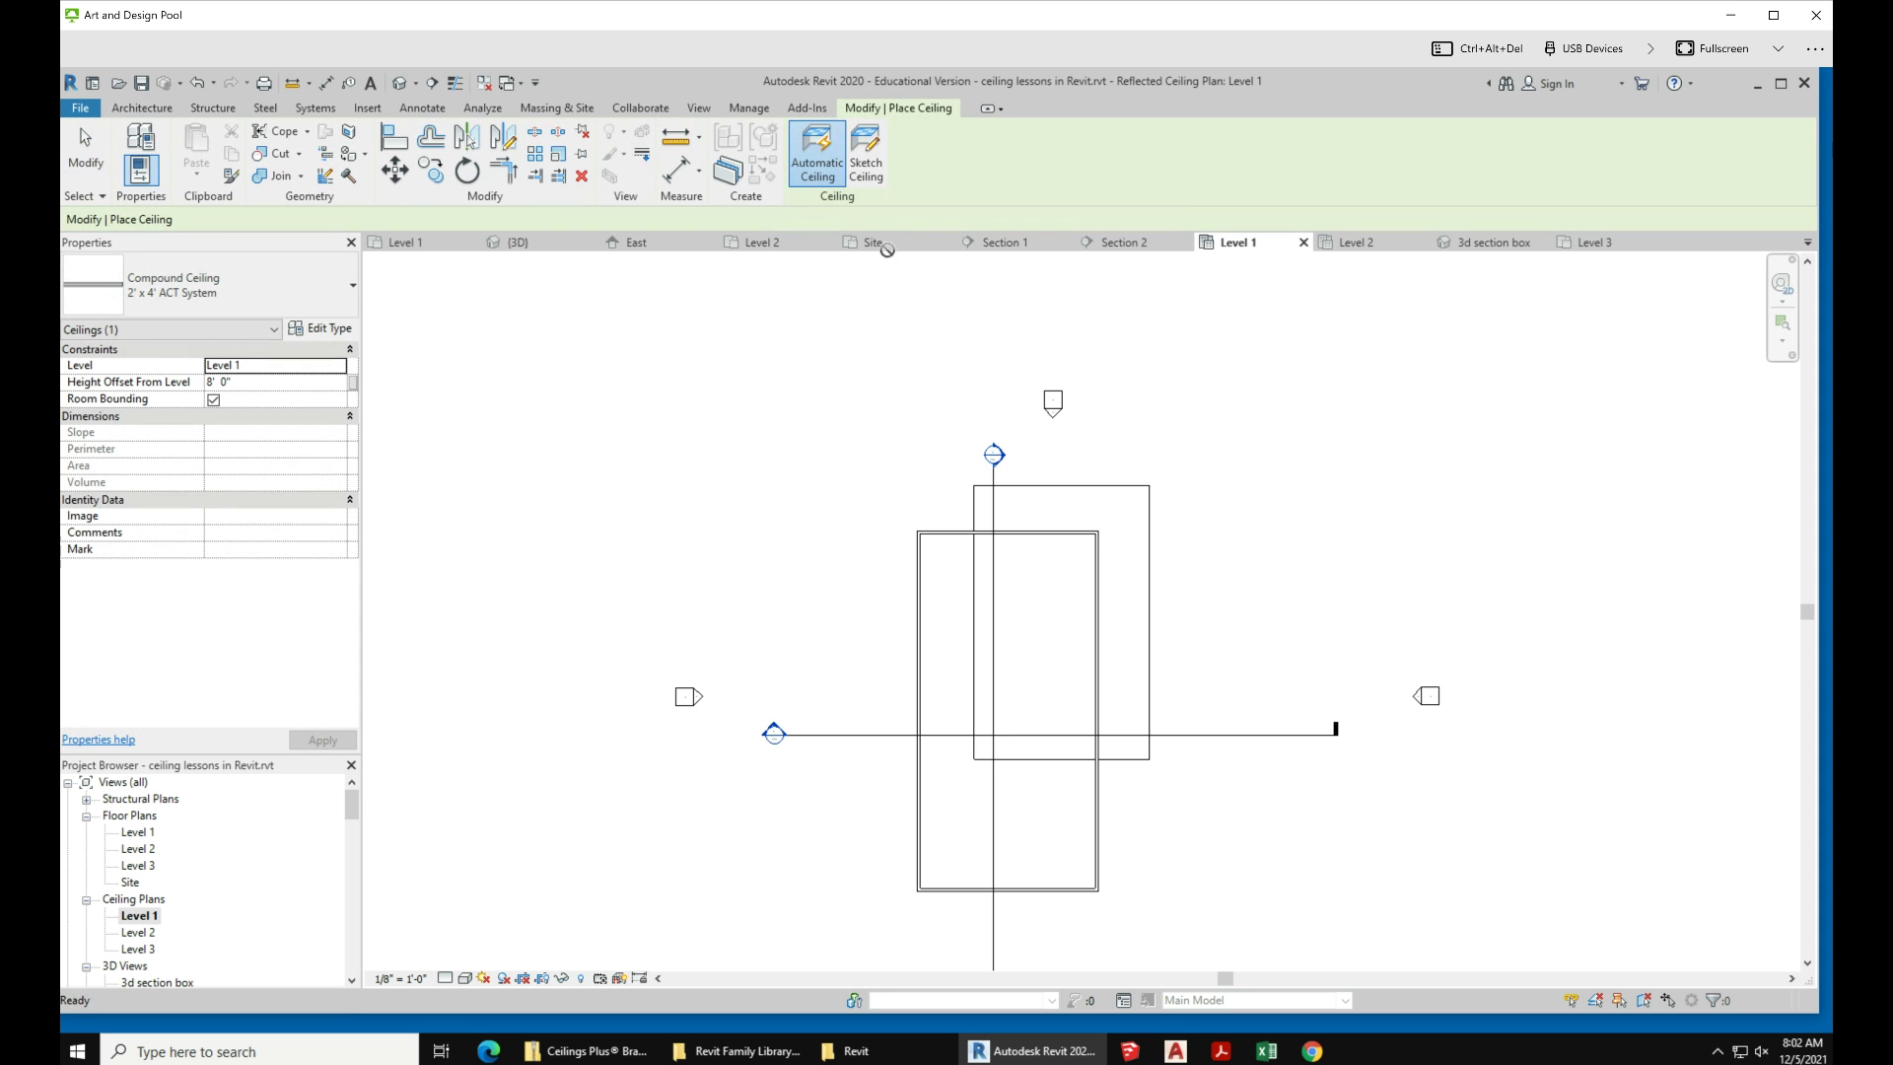
pyautogui.click(875, 155)
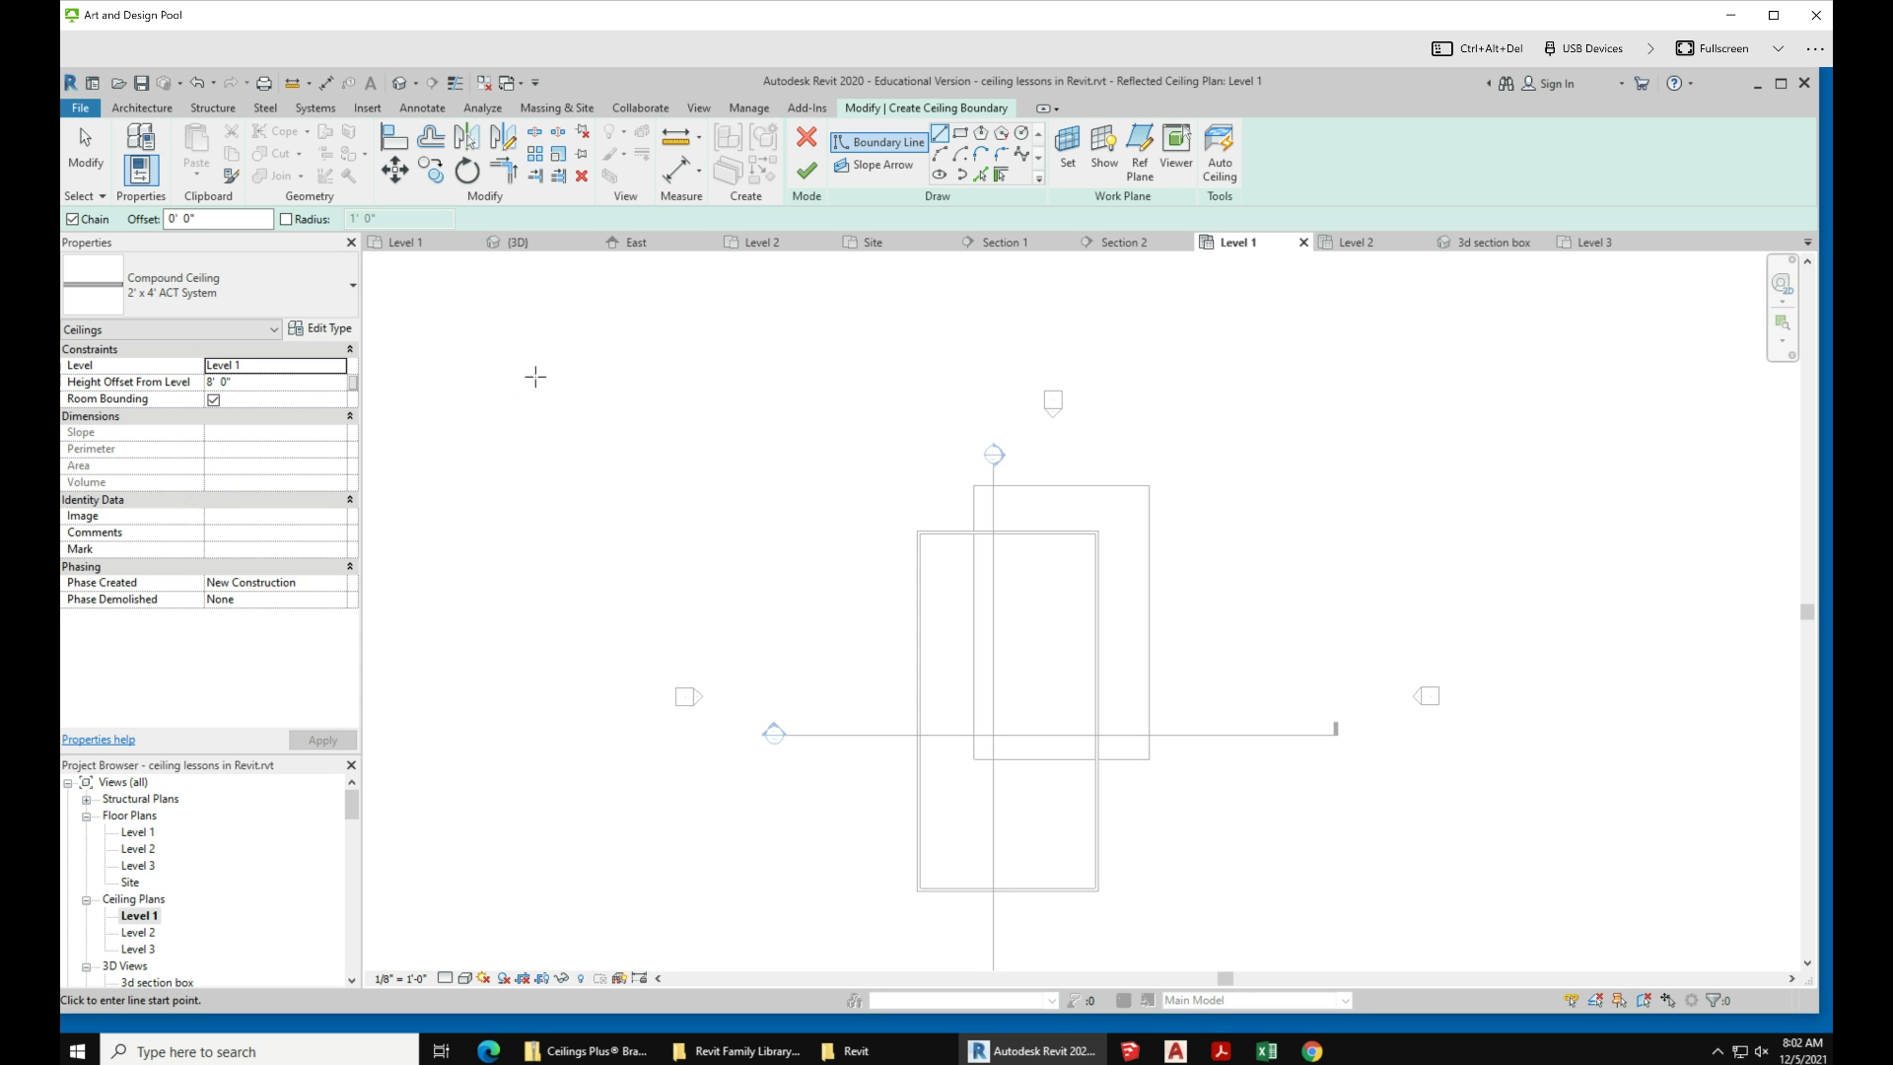
pyautogui.click(352, 285)
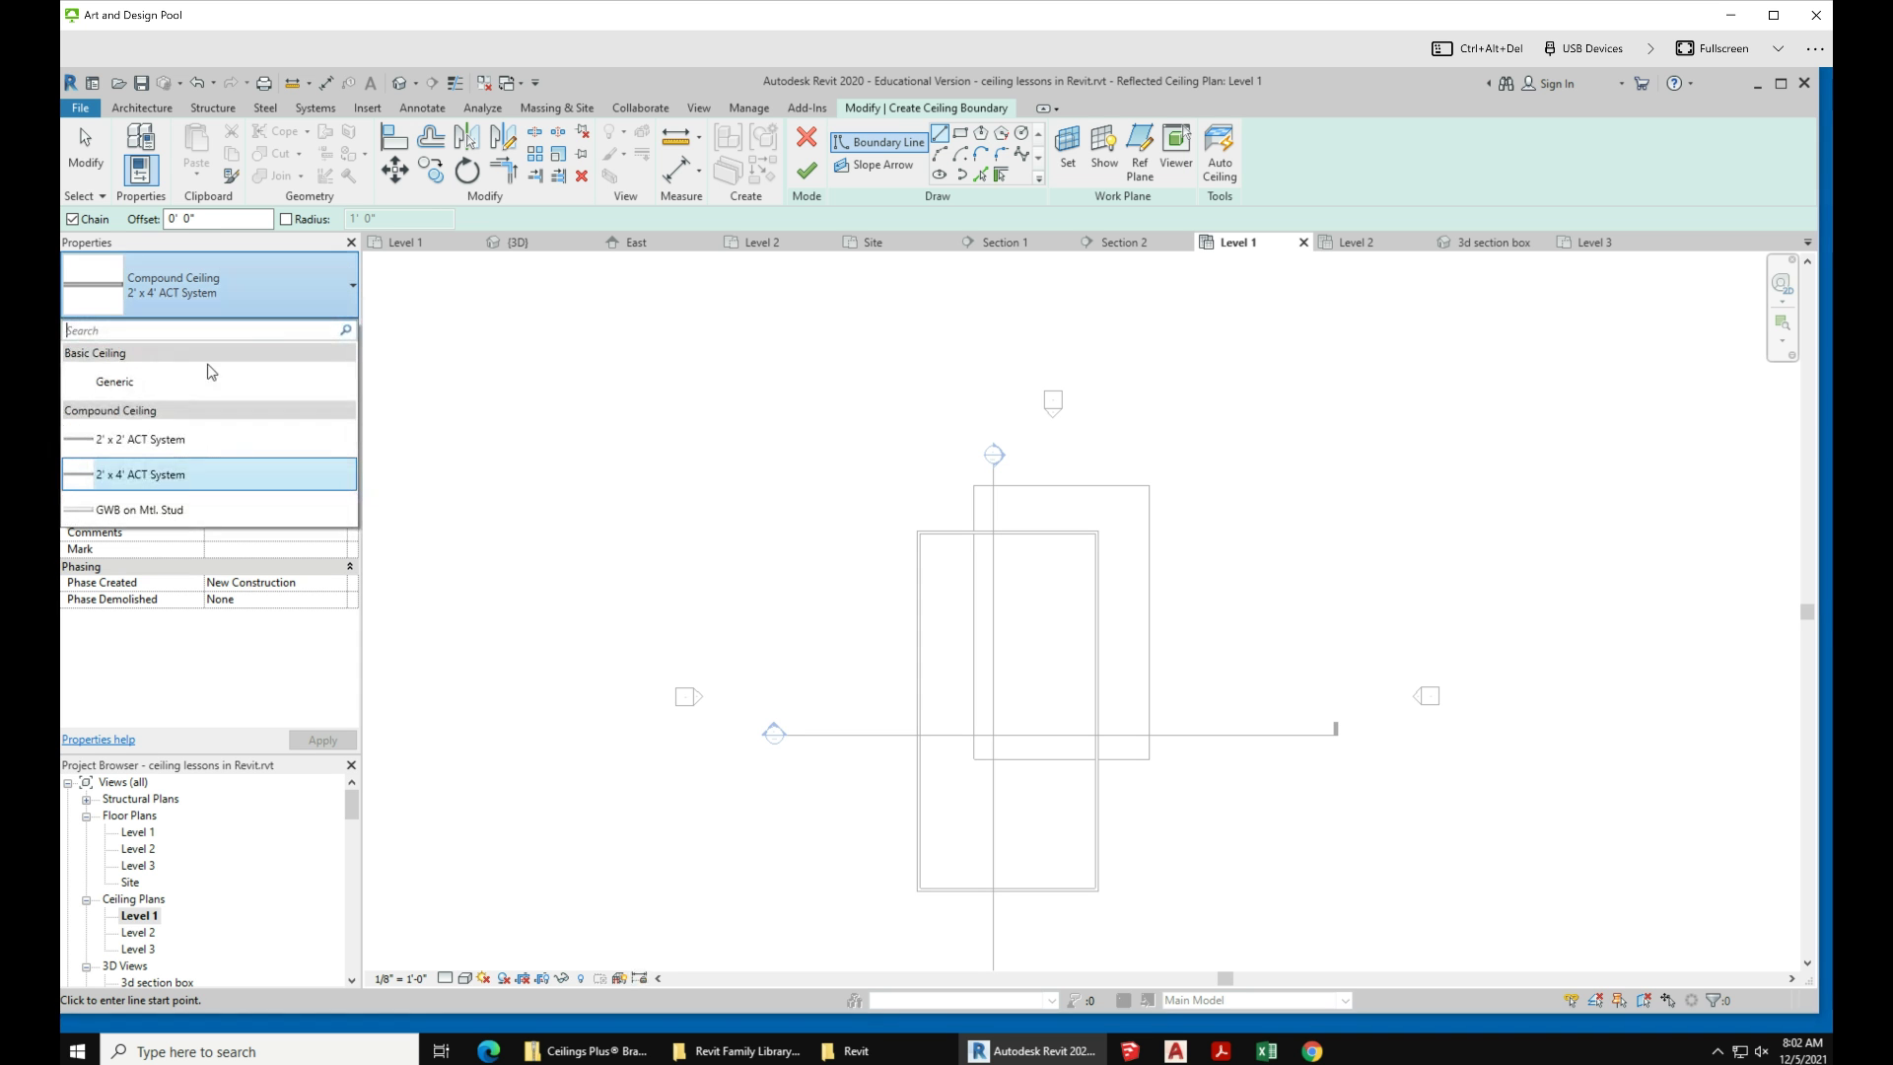
pyautogui.click(178, 439)
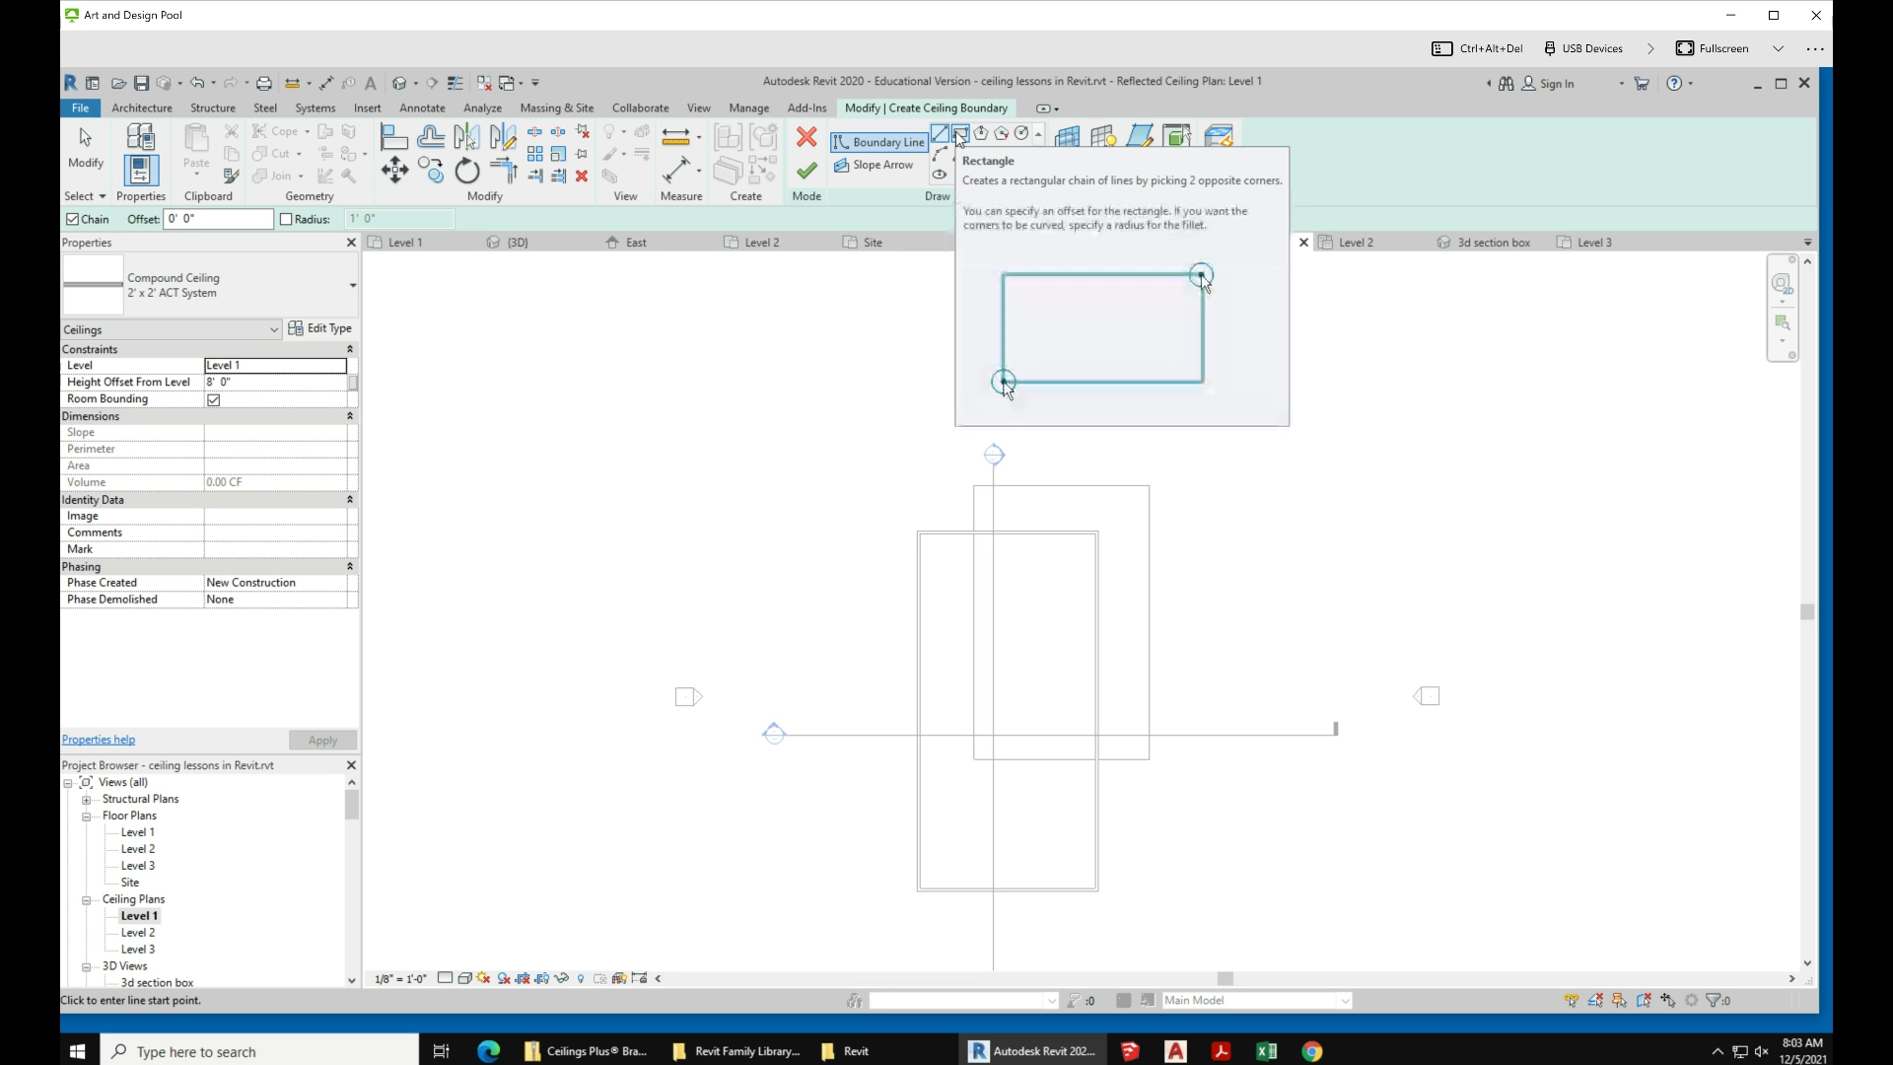
pyautogui.click(250, 384)
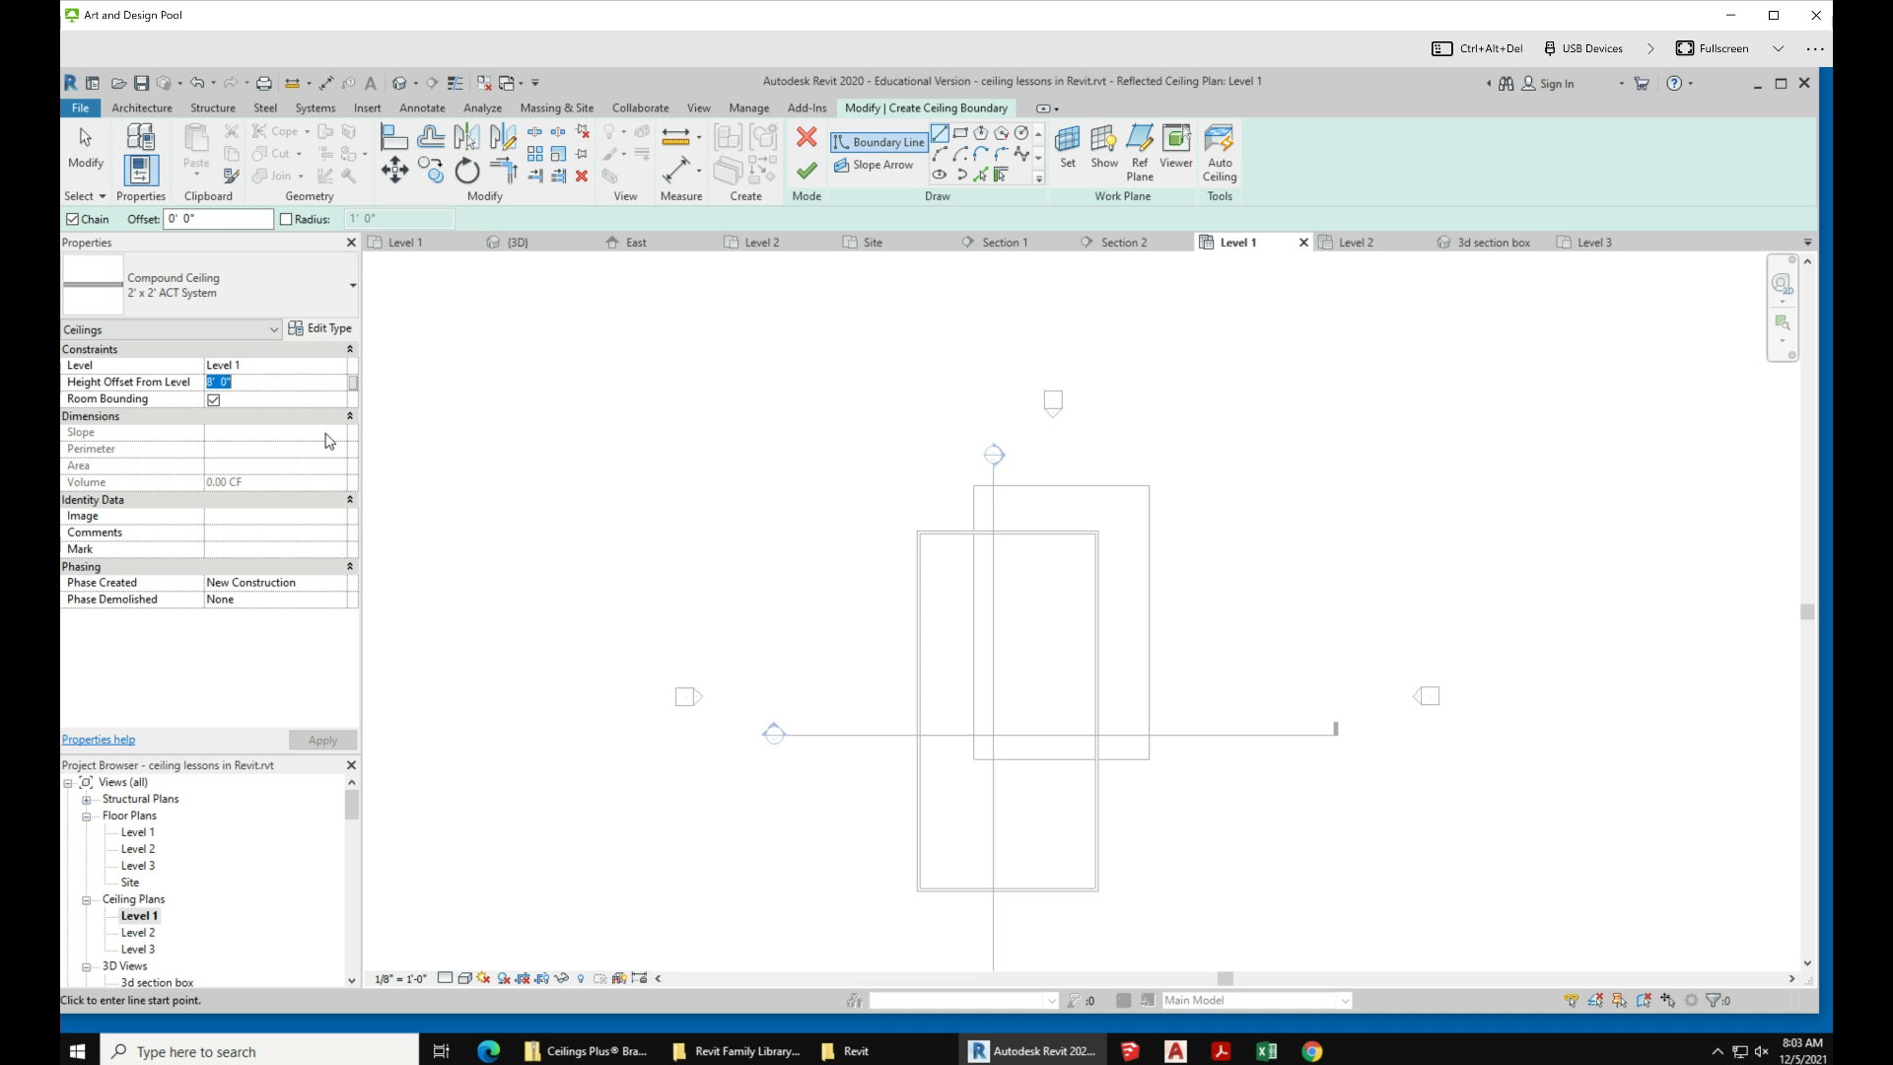
# Step: Sketch a rectangular ceiling boundary about 22'-6" by 45'-6" inside the upper part of the Level 1 walls and finish the ceiling
pyautogui.click(919, 887)
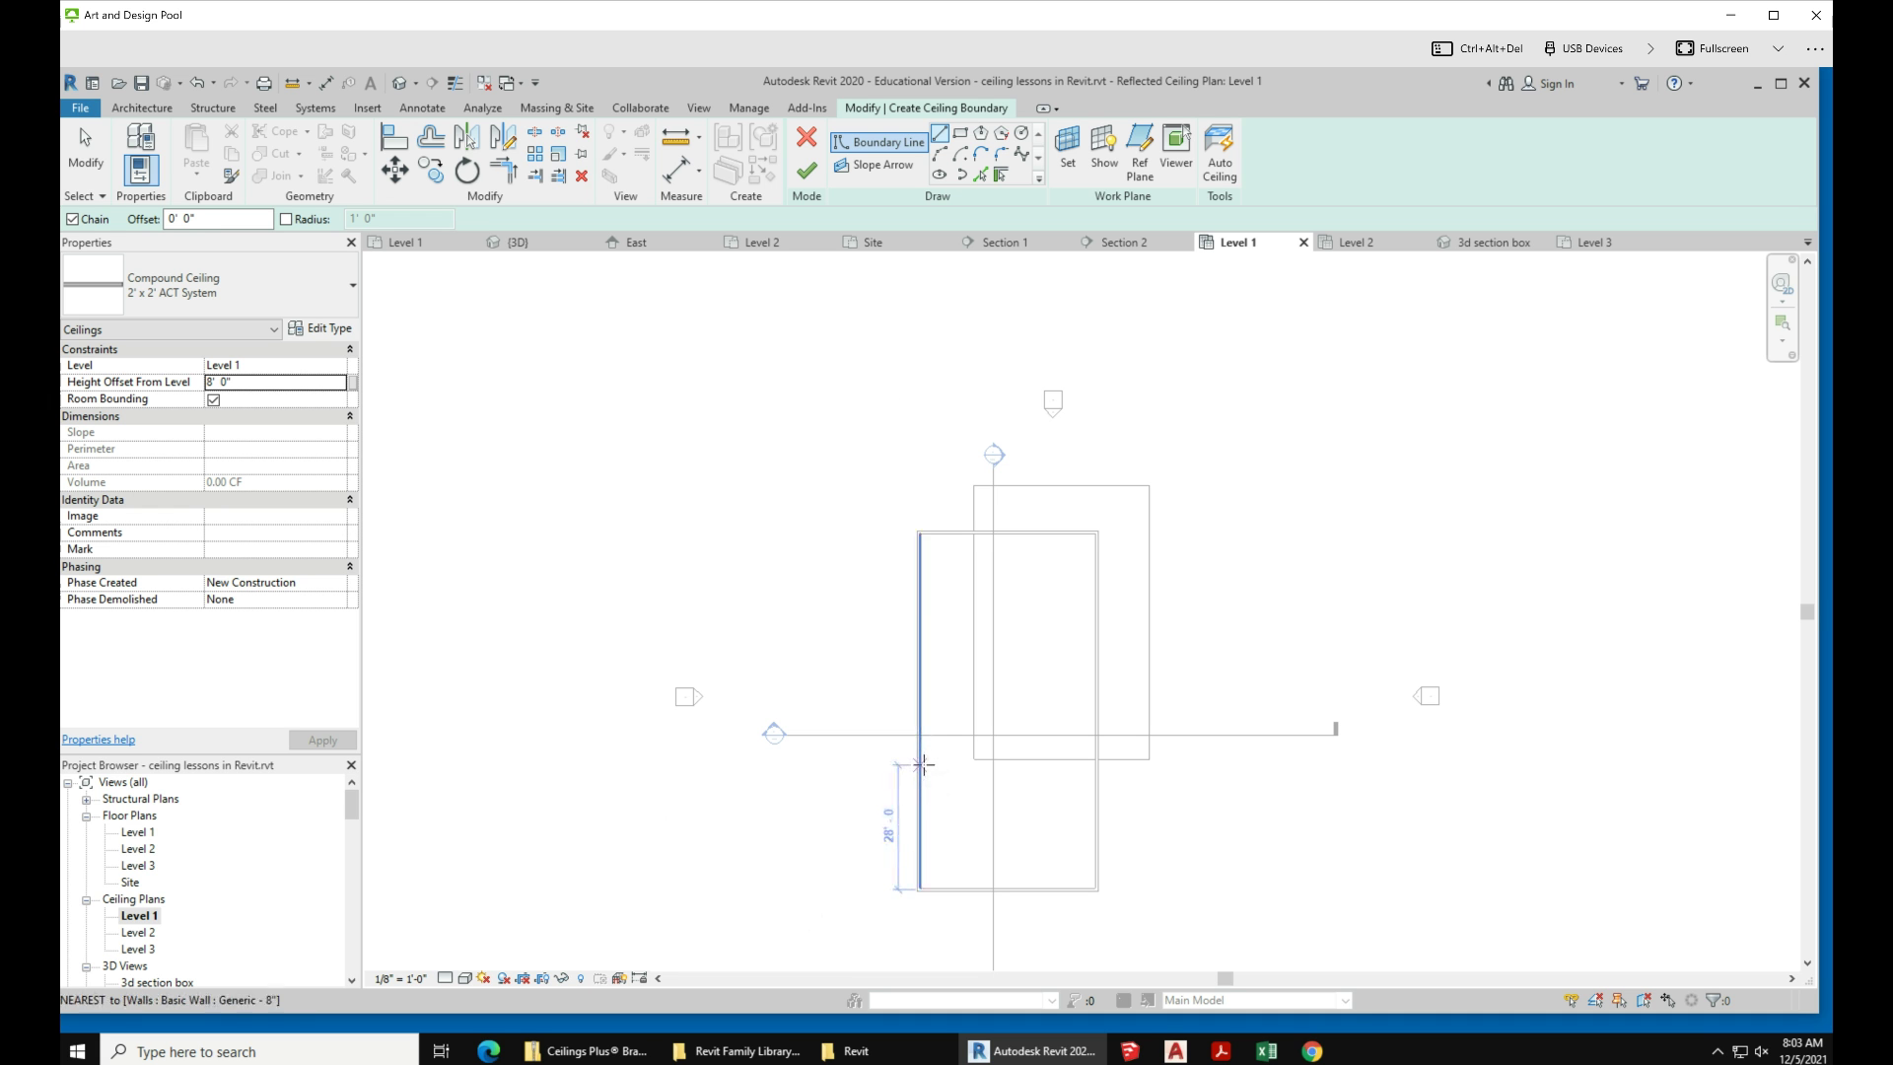
pyautogui.press('Escape')
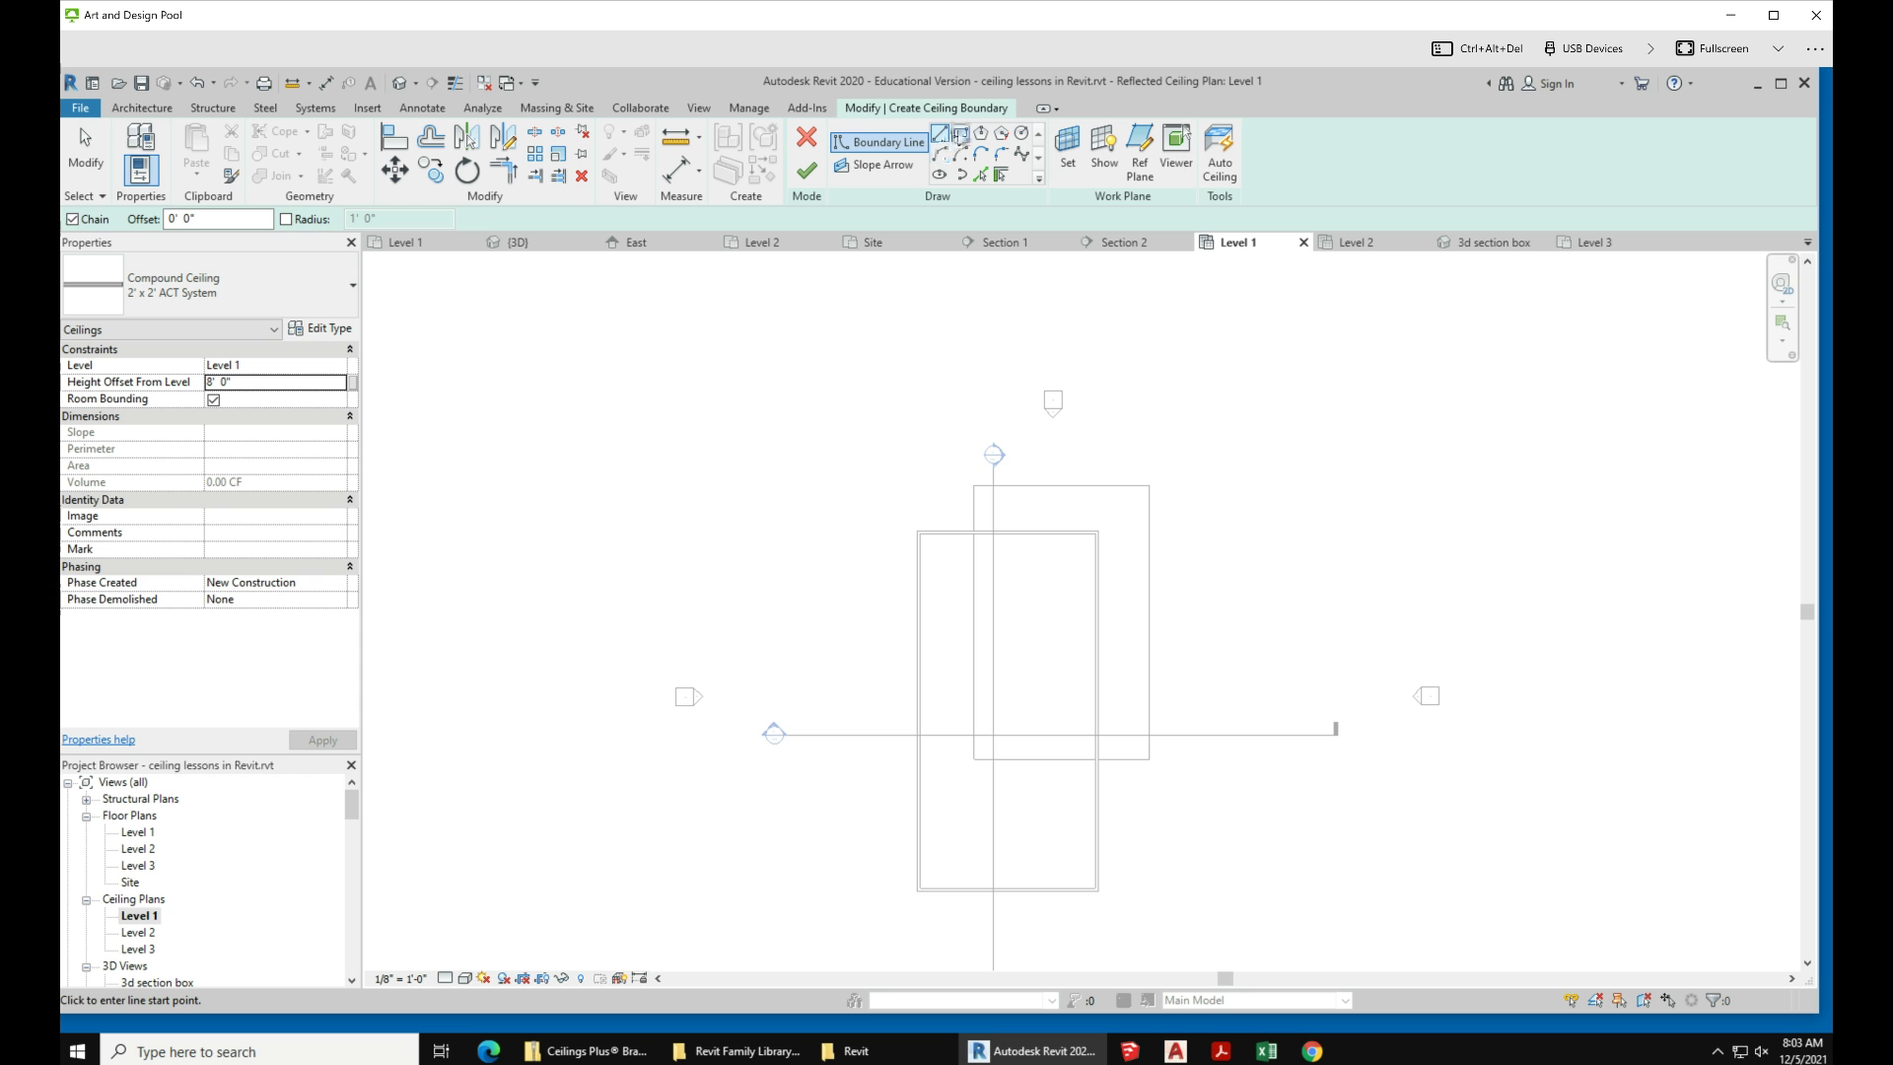
pyautogui.click(960, 135)
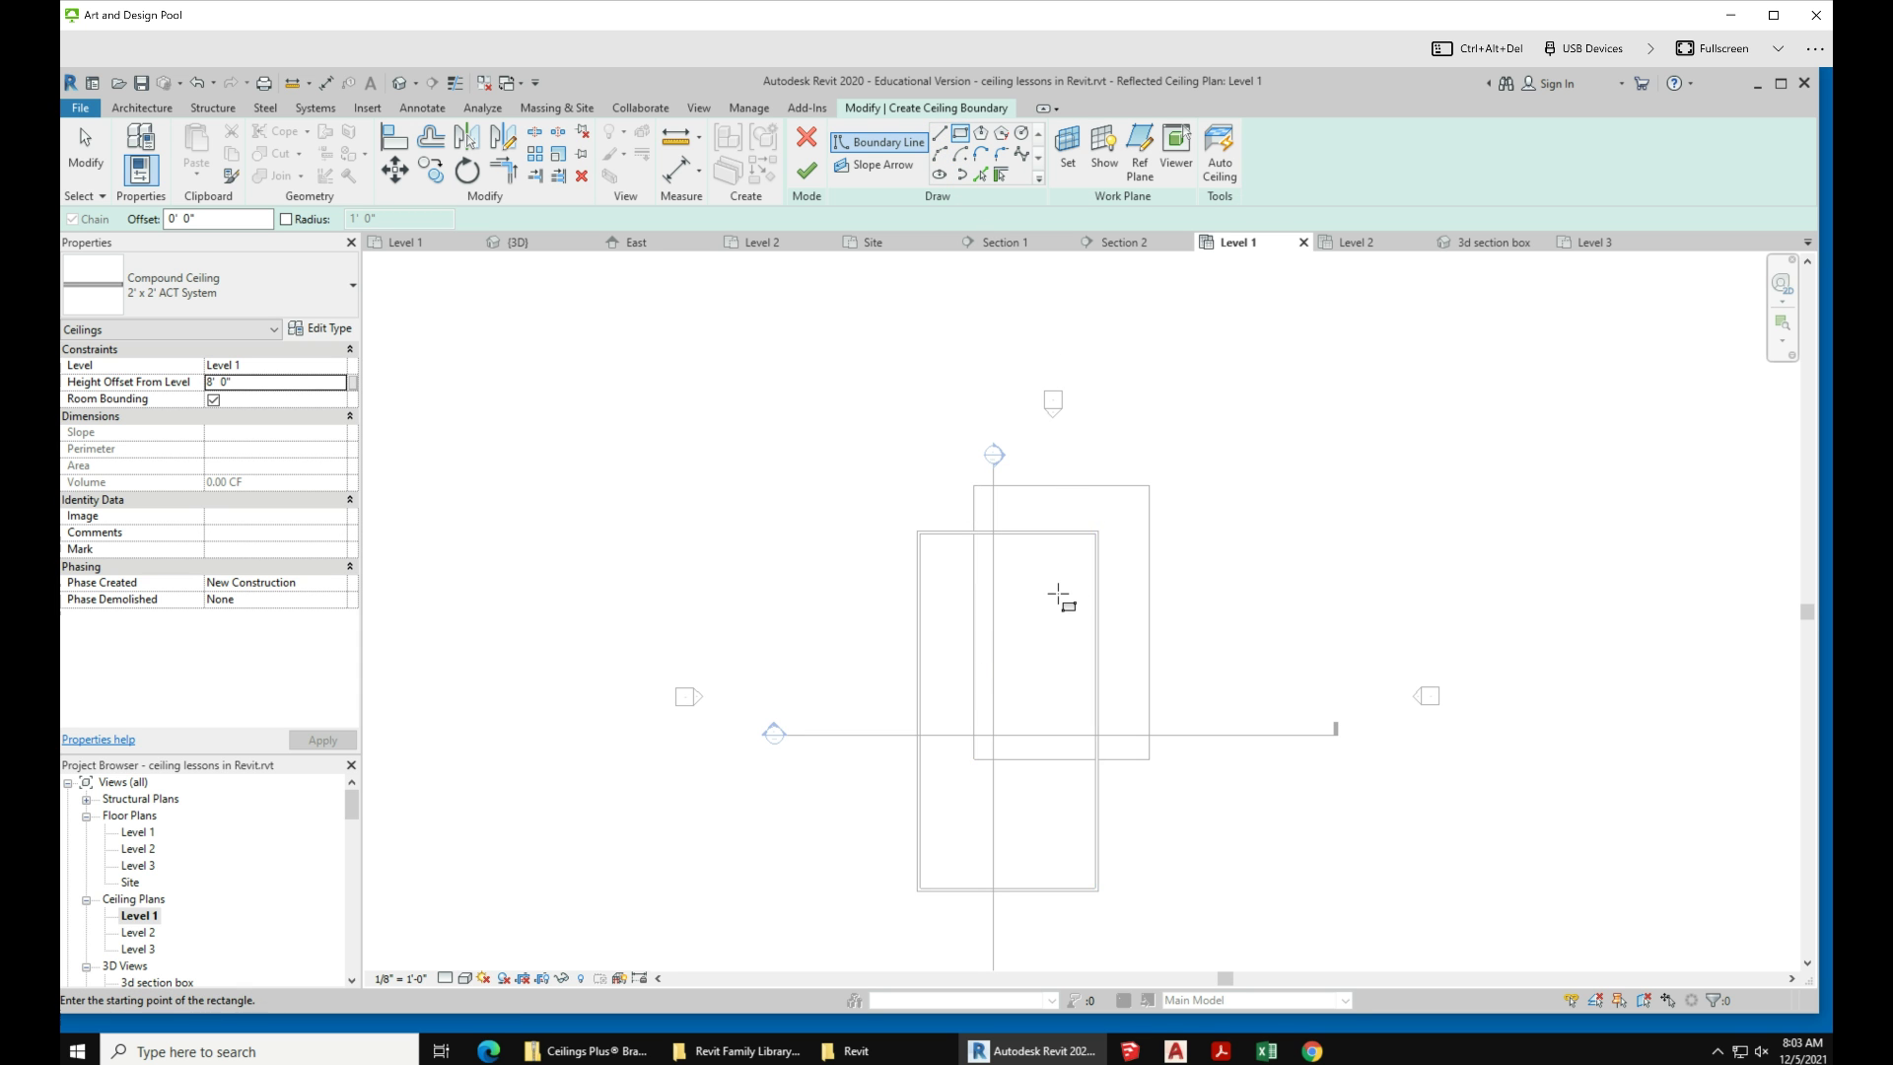
pyautogui.scroll(2, 1063, 591)
pyautogui.click(942, 523)
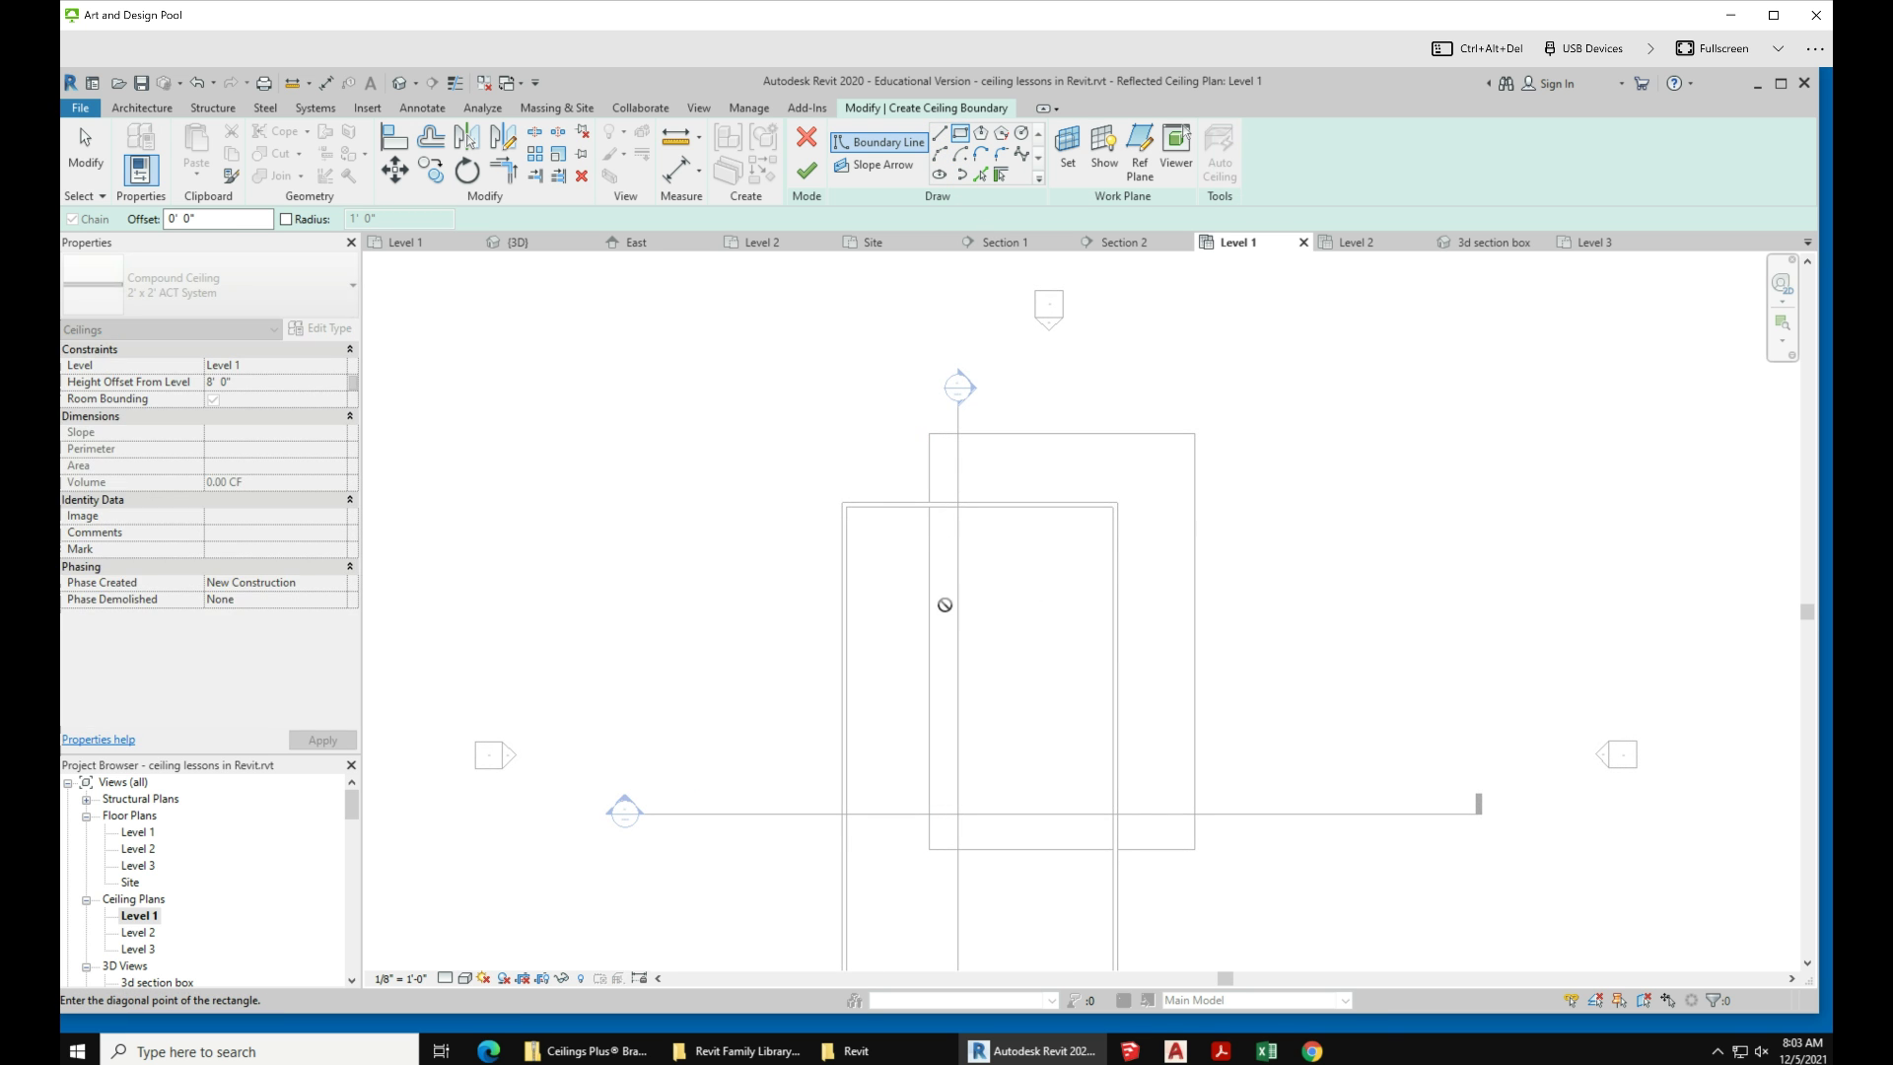
pyautogui.click(1093, 830)
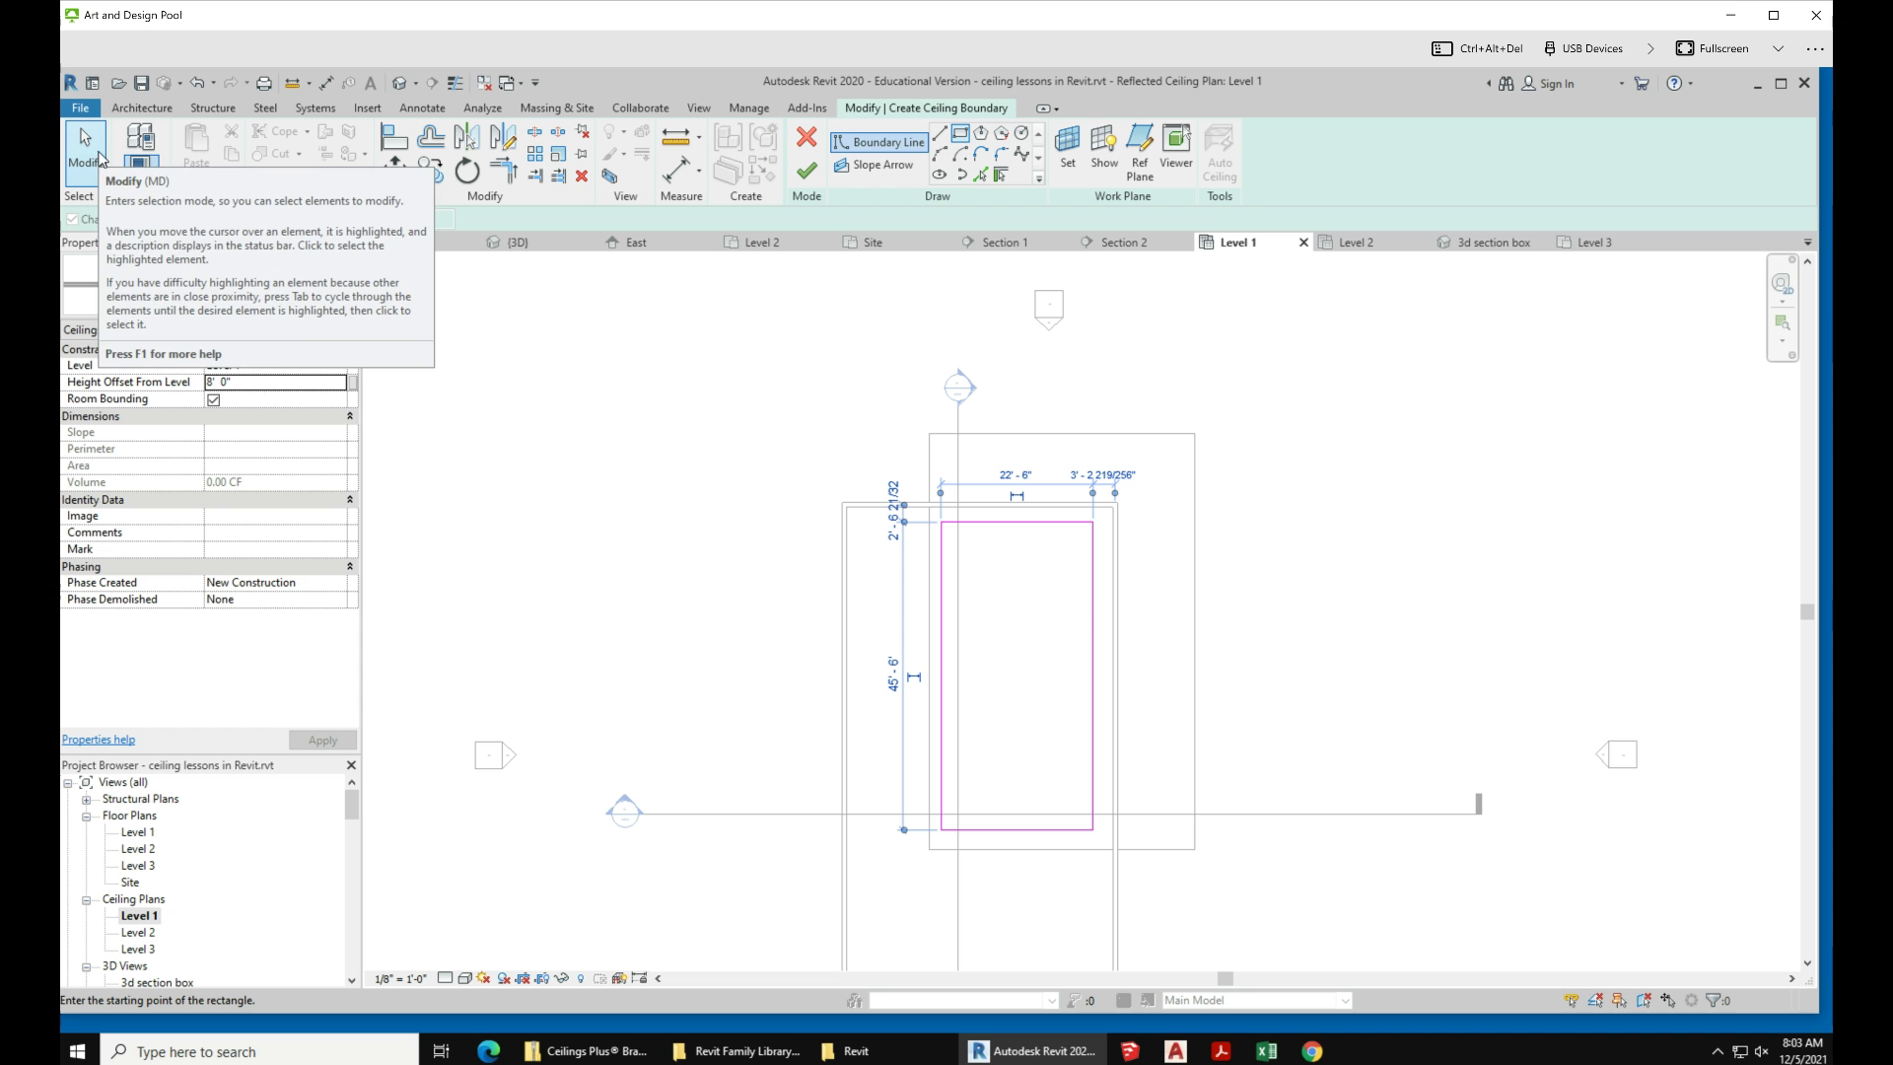
pyautogui.click(806, 171)
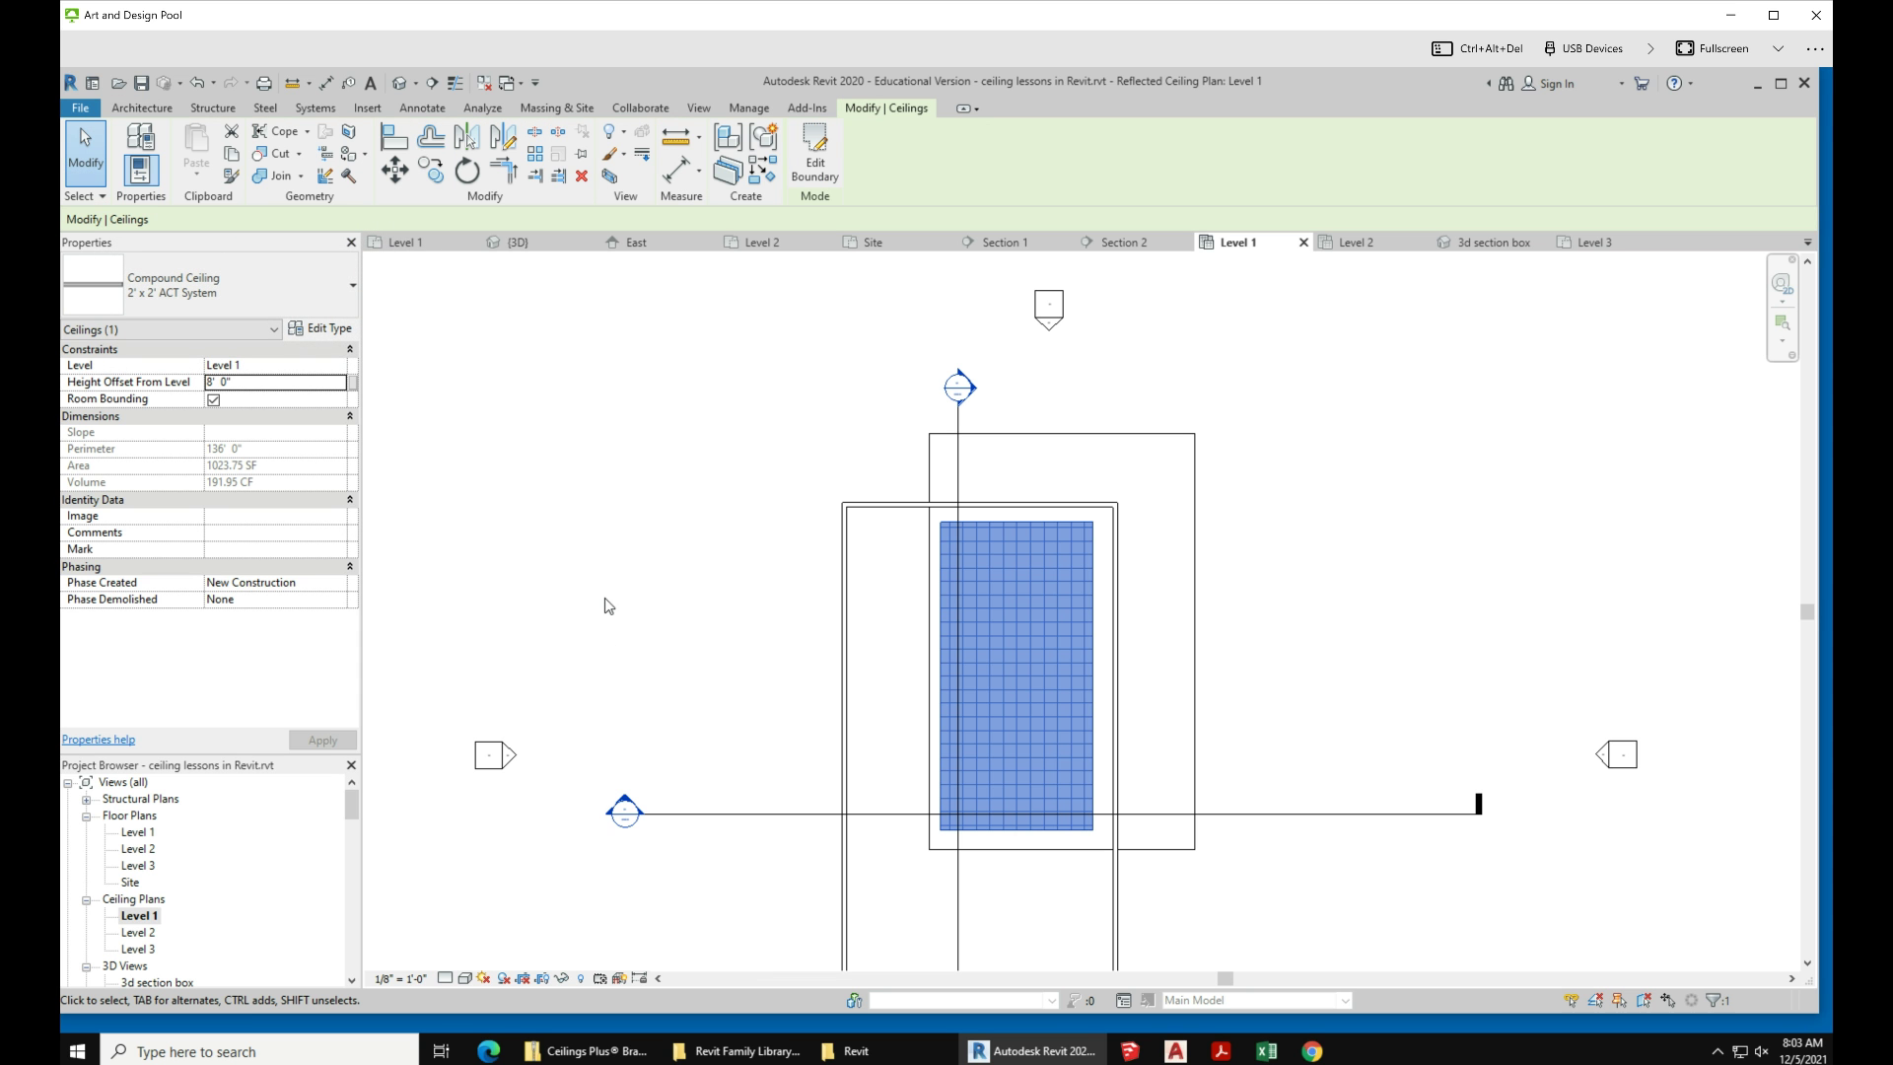
# Step: Deselect the new ceiling and open the Level 2 reflected ceiling plan
pyautogui.scroll(-3, 677, 583)
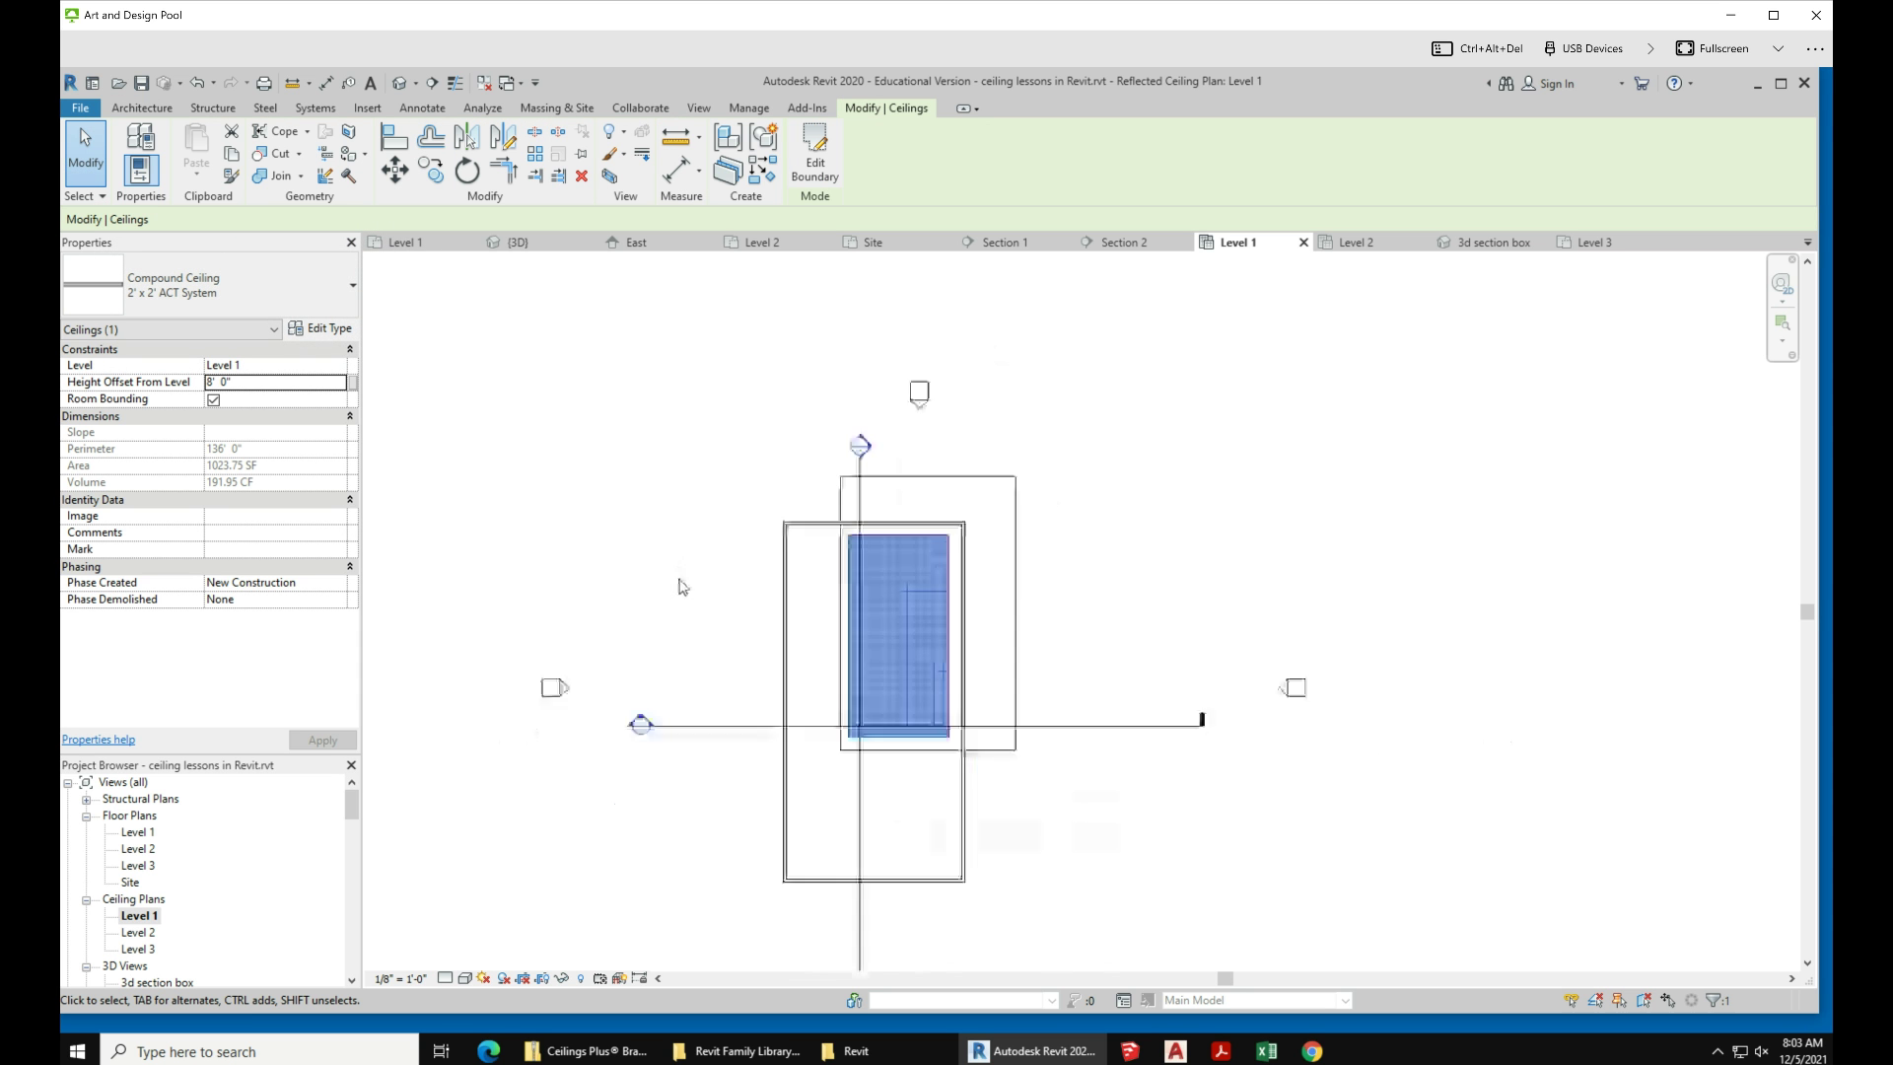
pyautogui.scroll(1, 782, 769)
pyautogui.press('Escape')
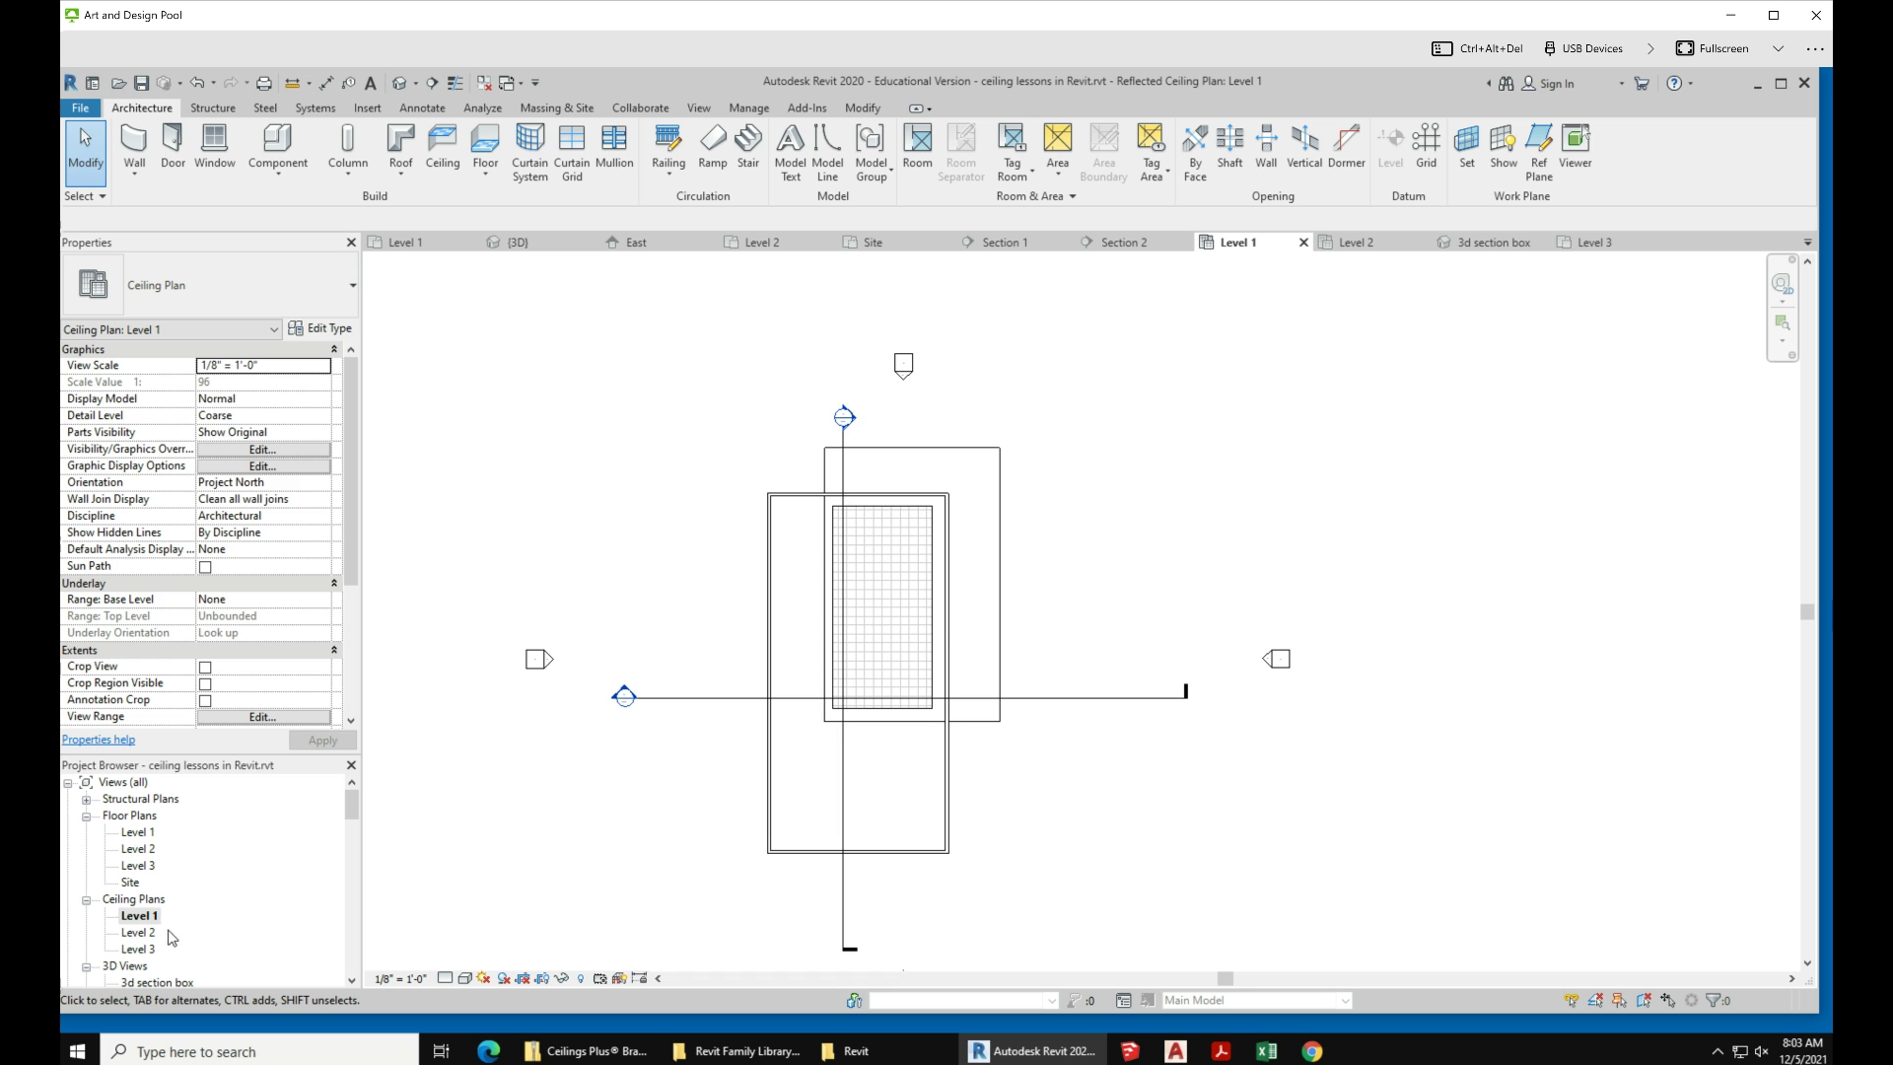
pyautogui.doubleClick(137, 933)
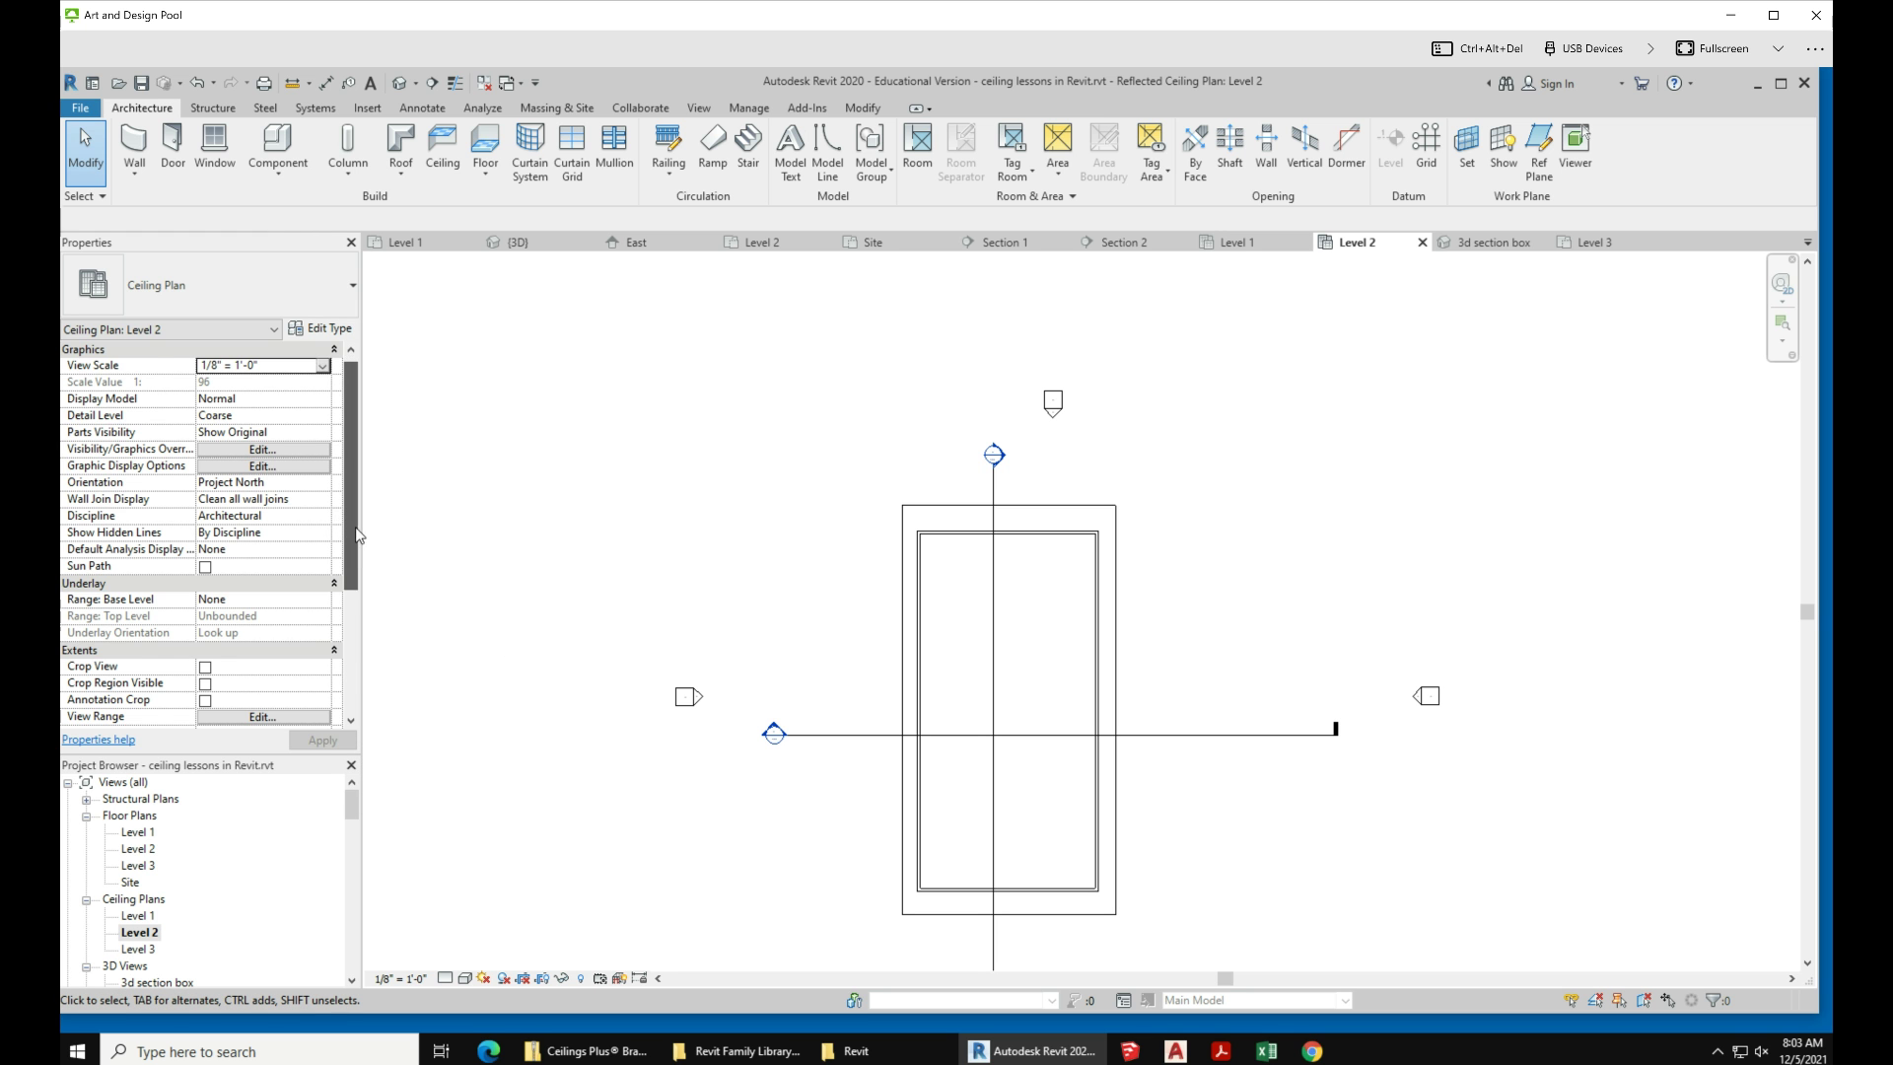
# Step: Check the view range settings of the Level 2 ceiling plan, including the cut plane offset, and accept them
pyautogui.scroll(-5, 357, 536)
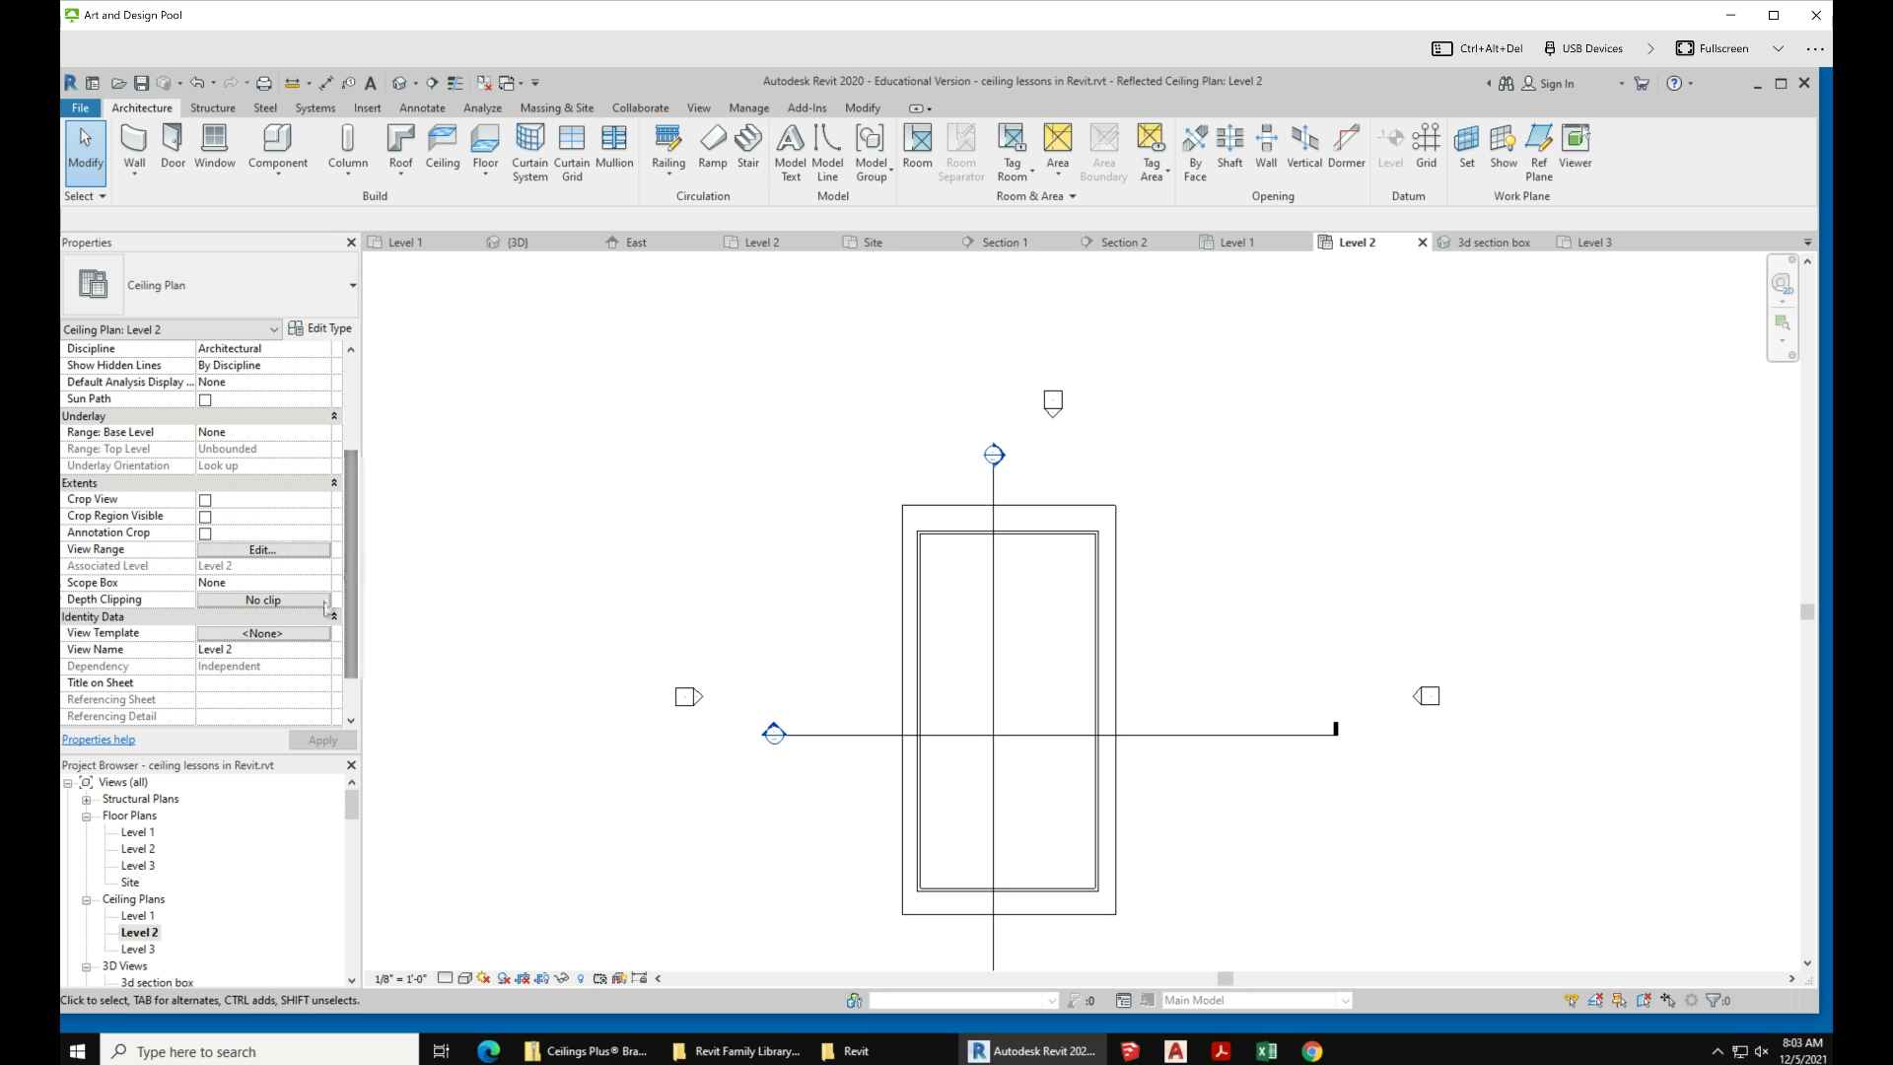
pyautogui.scroll(-2, 352, 706)
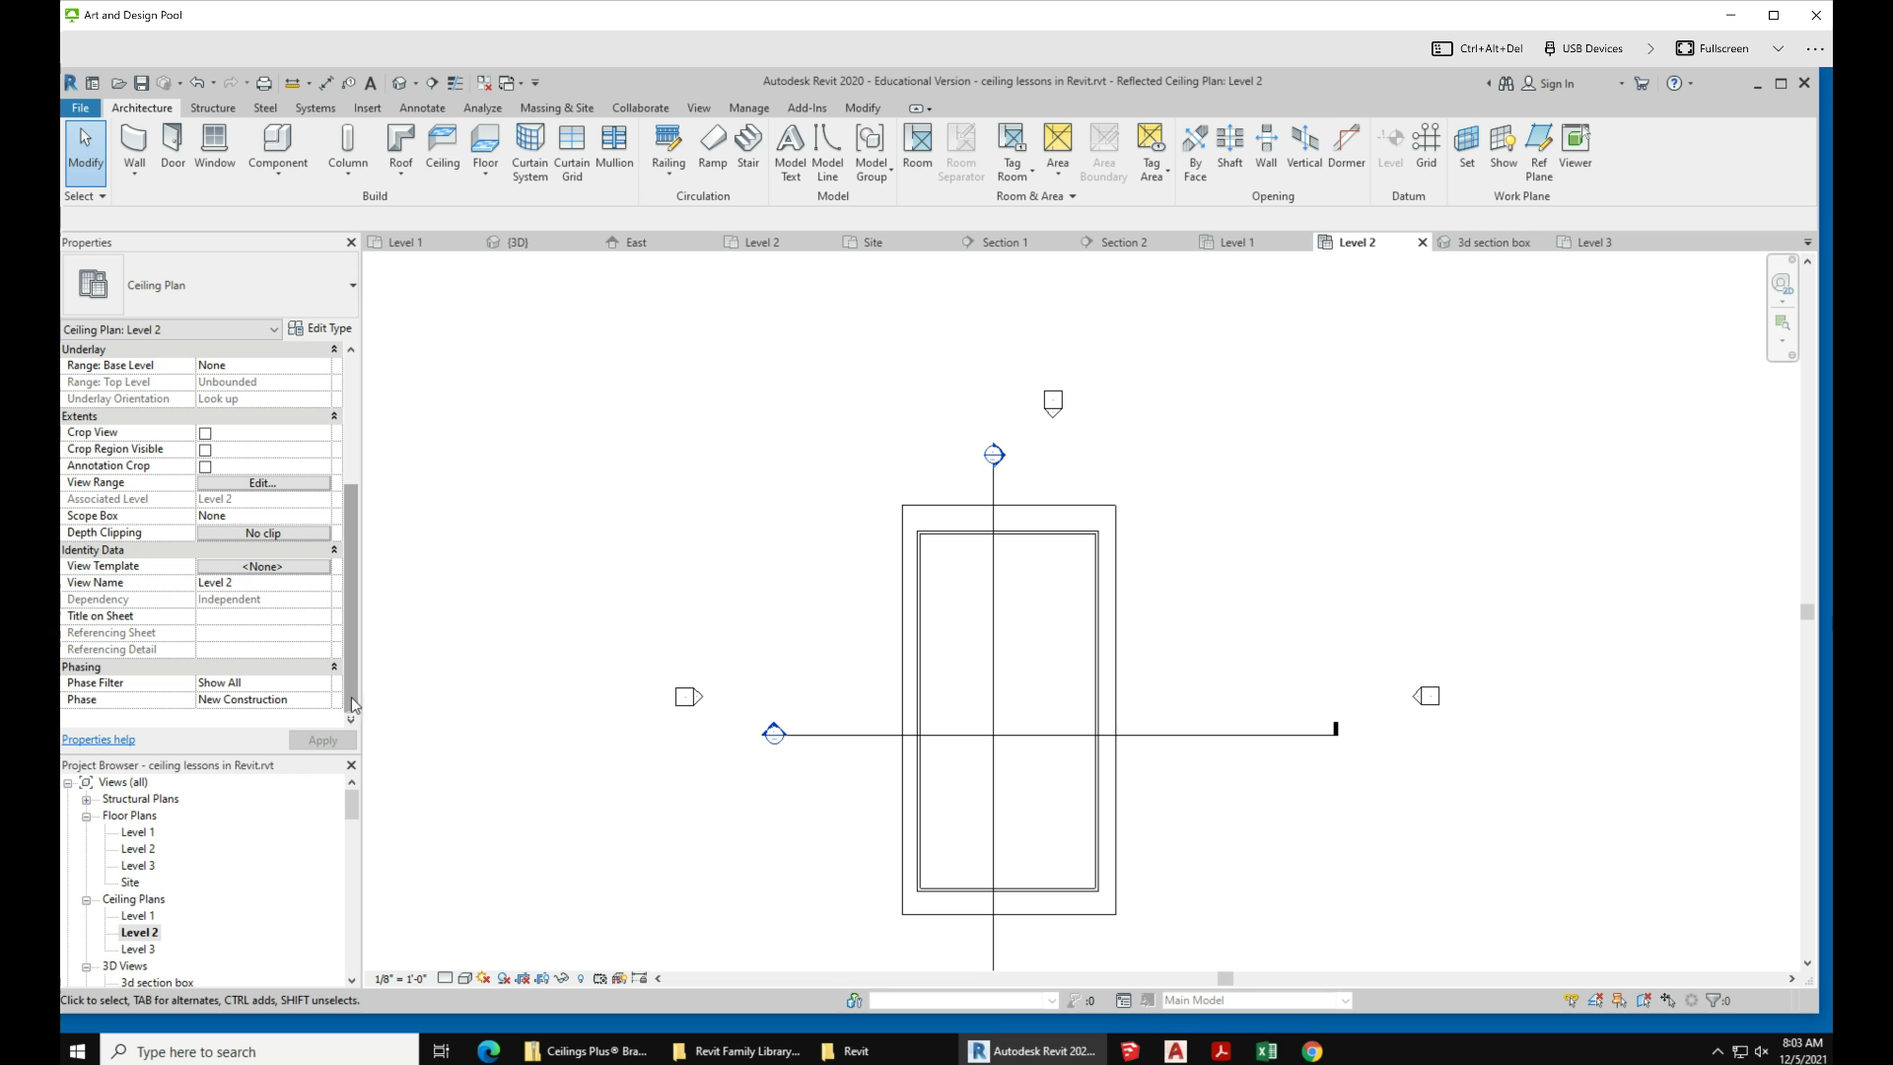
pyautogui.click(296, 483)
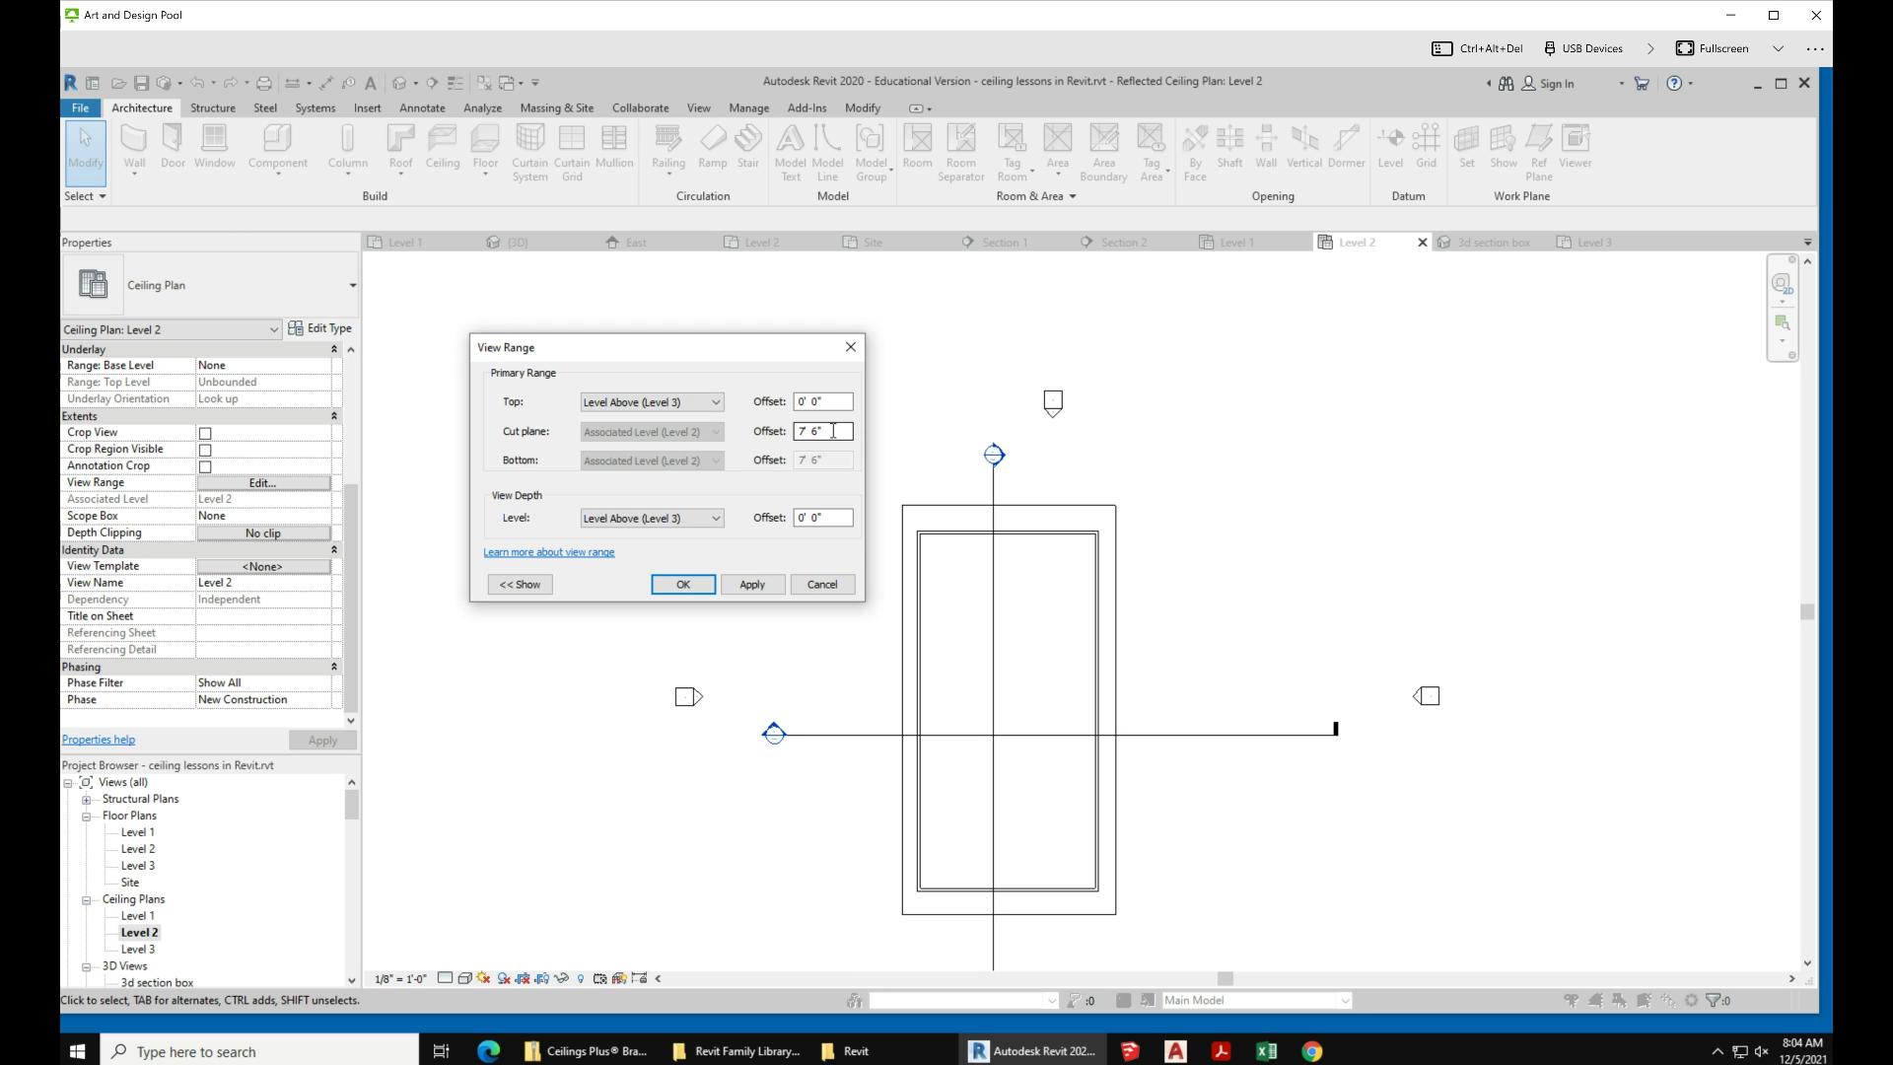
pyautogui.click(683, 583)
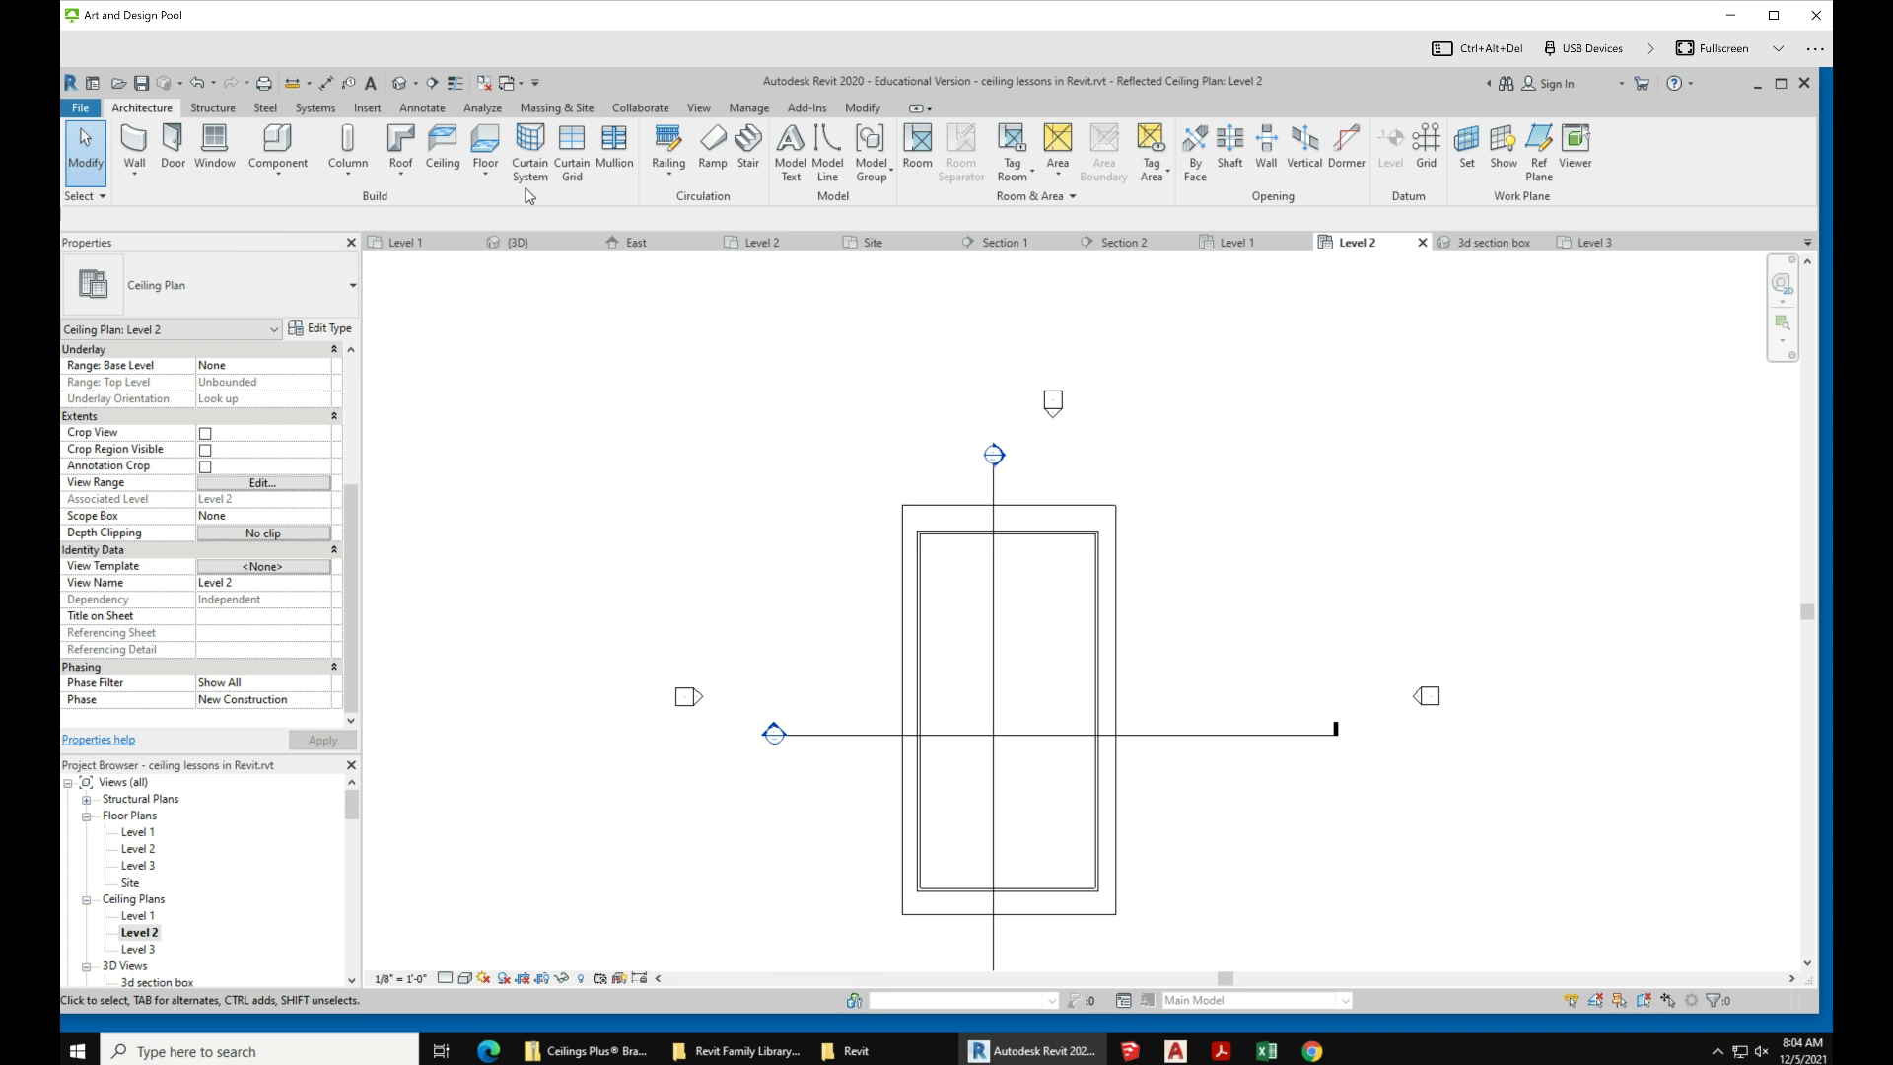
# Step: Start a sketched 2' x 2' ACT System ceiling on Level 2 with a height offset of 12' 0" from the level
pyautogui.click(443, 148)
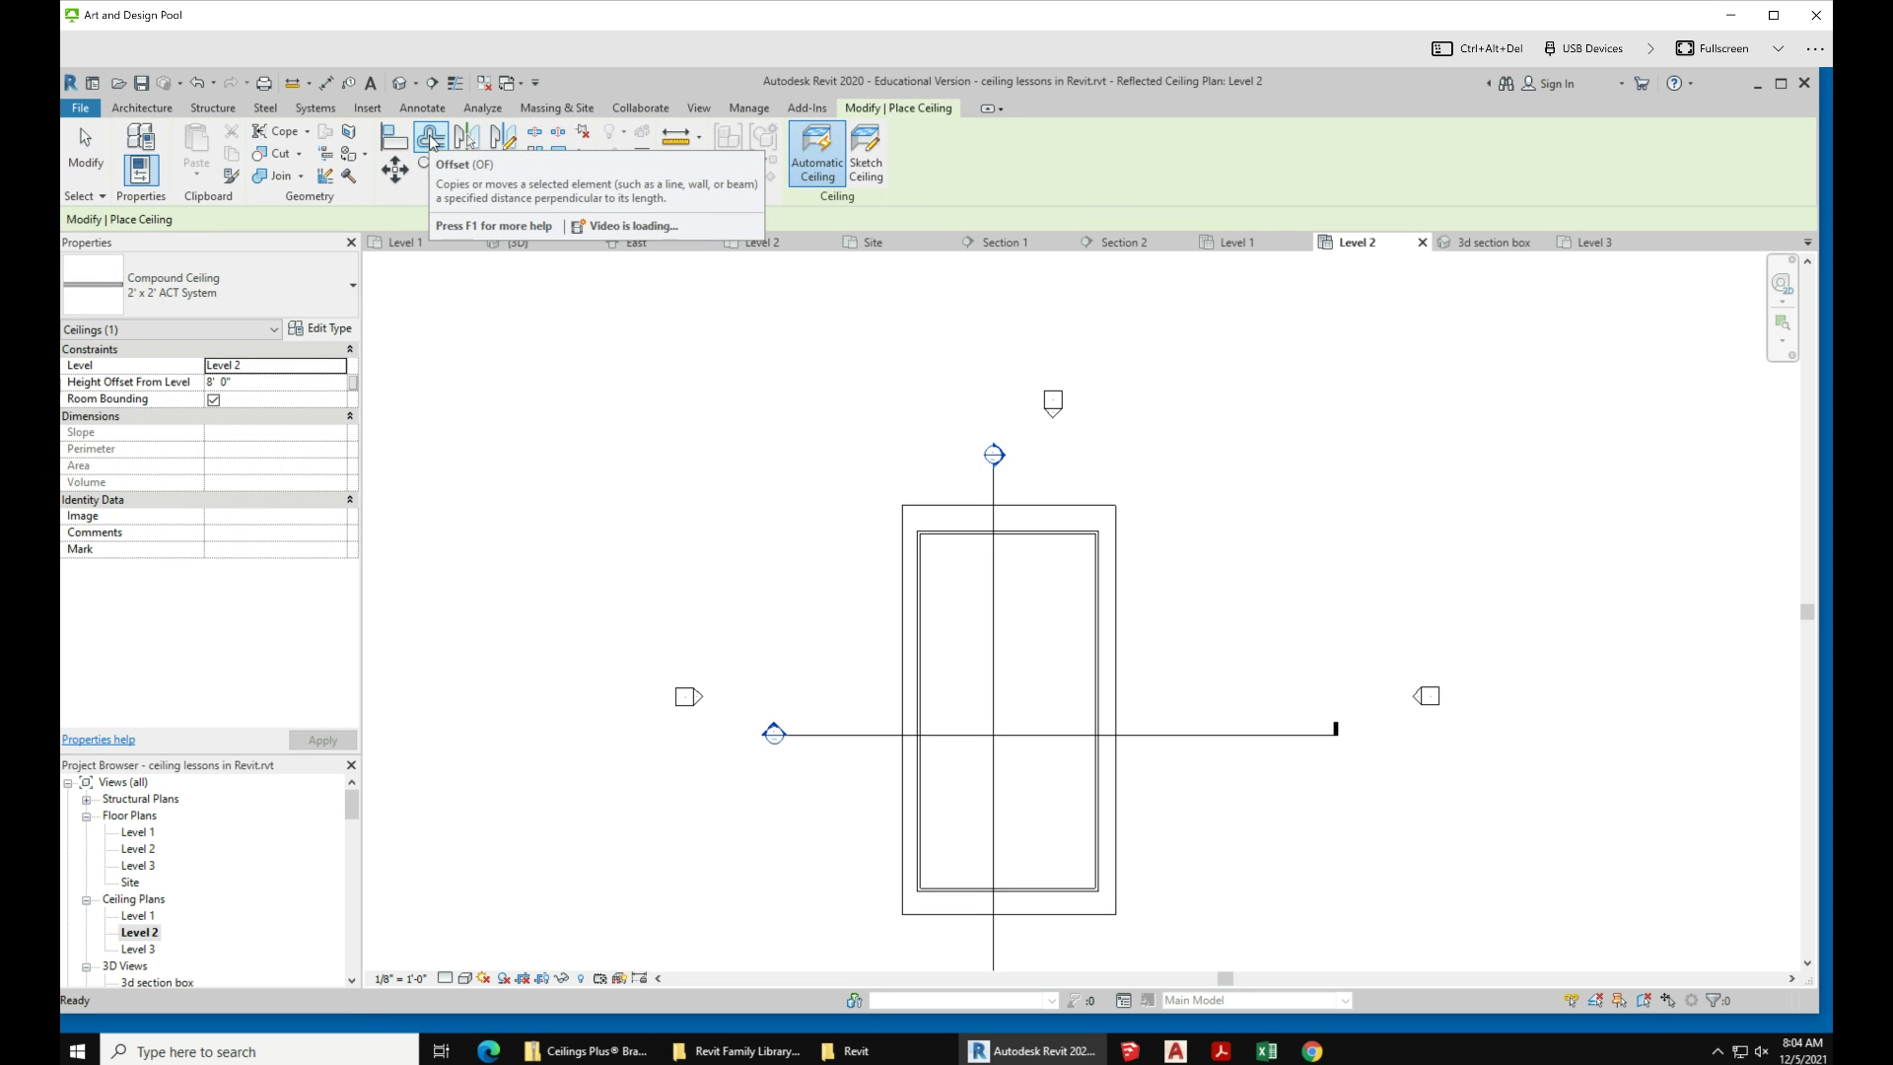
pyautogui.click(280, 384)
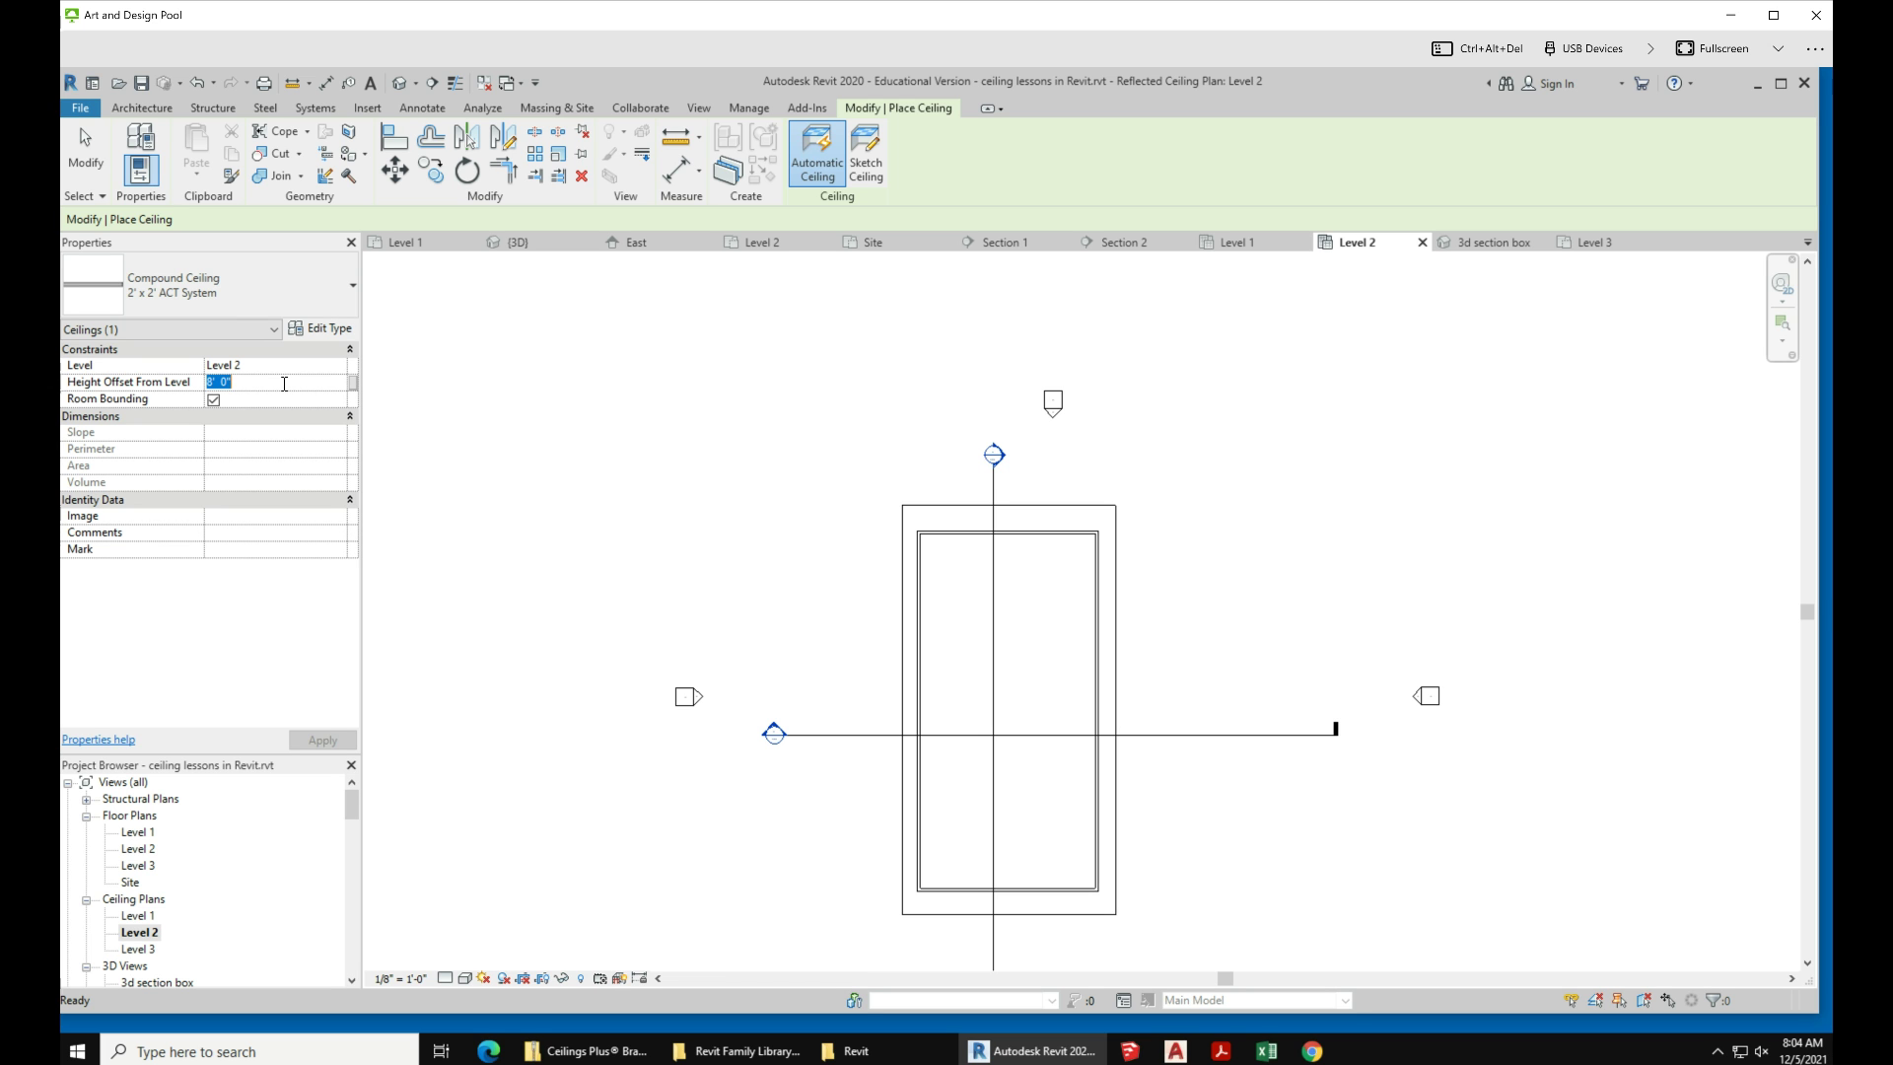
pyautogui.write('12')
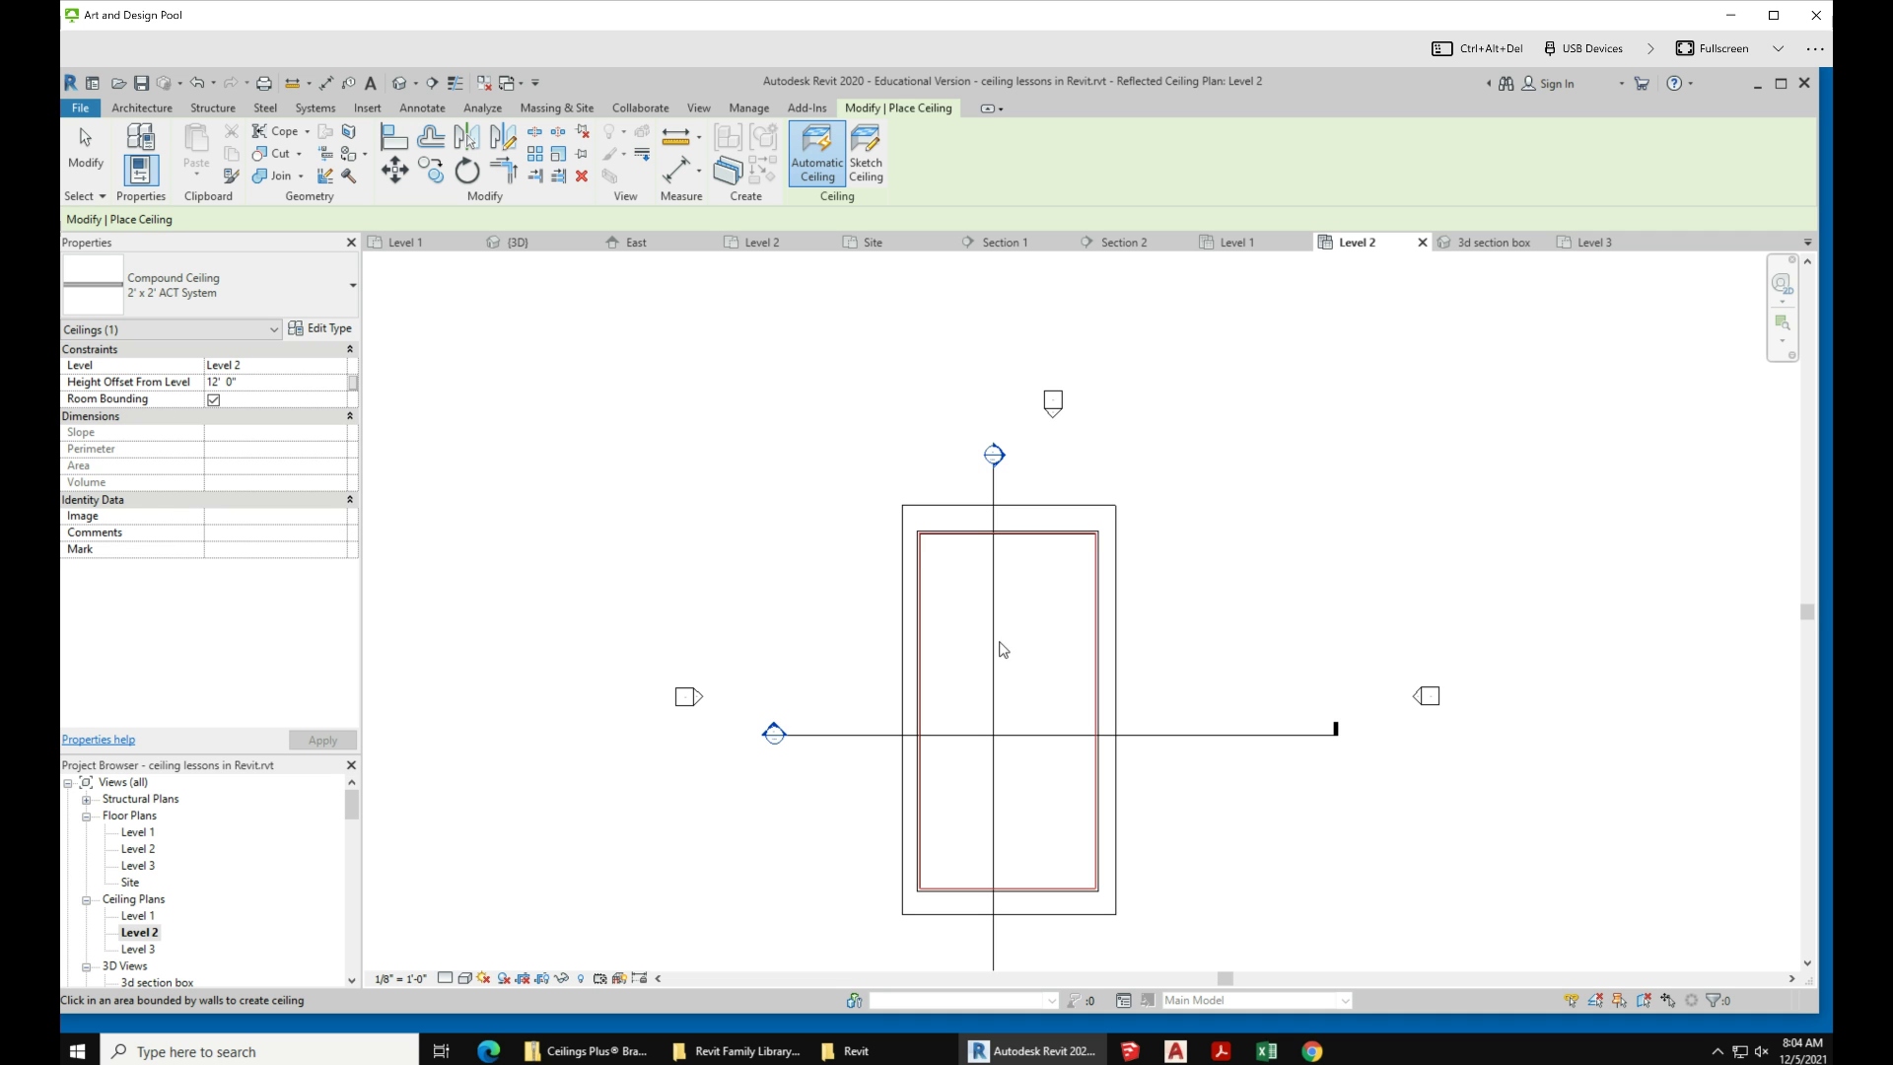
pyautogui.click(863, 169)
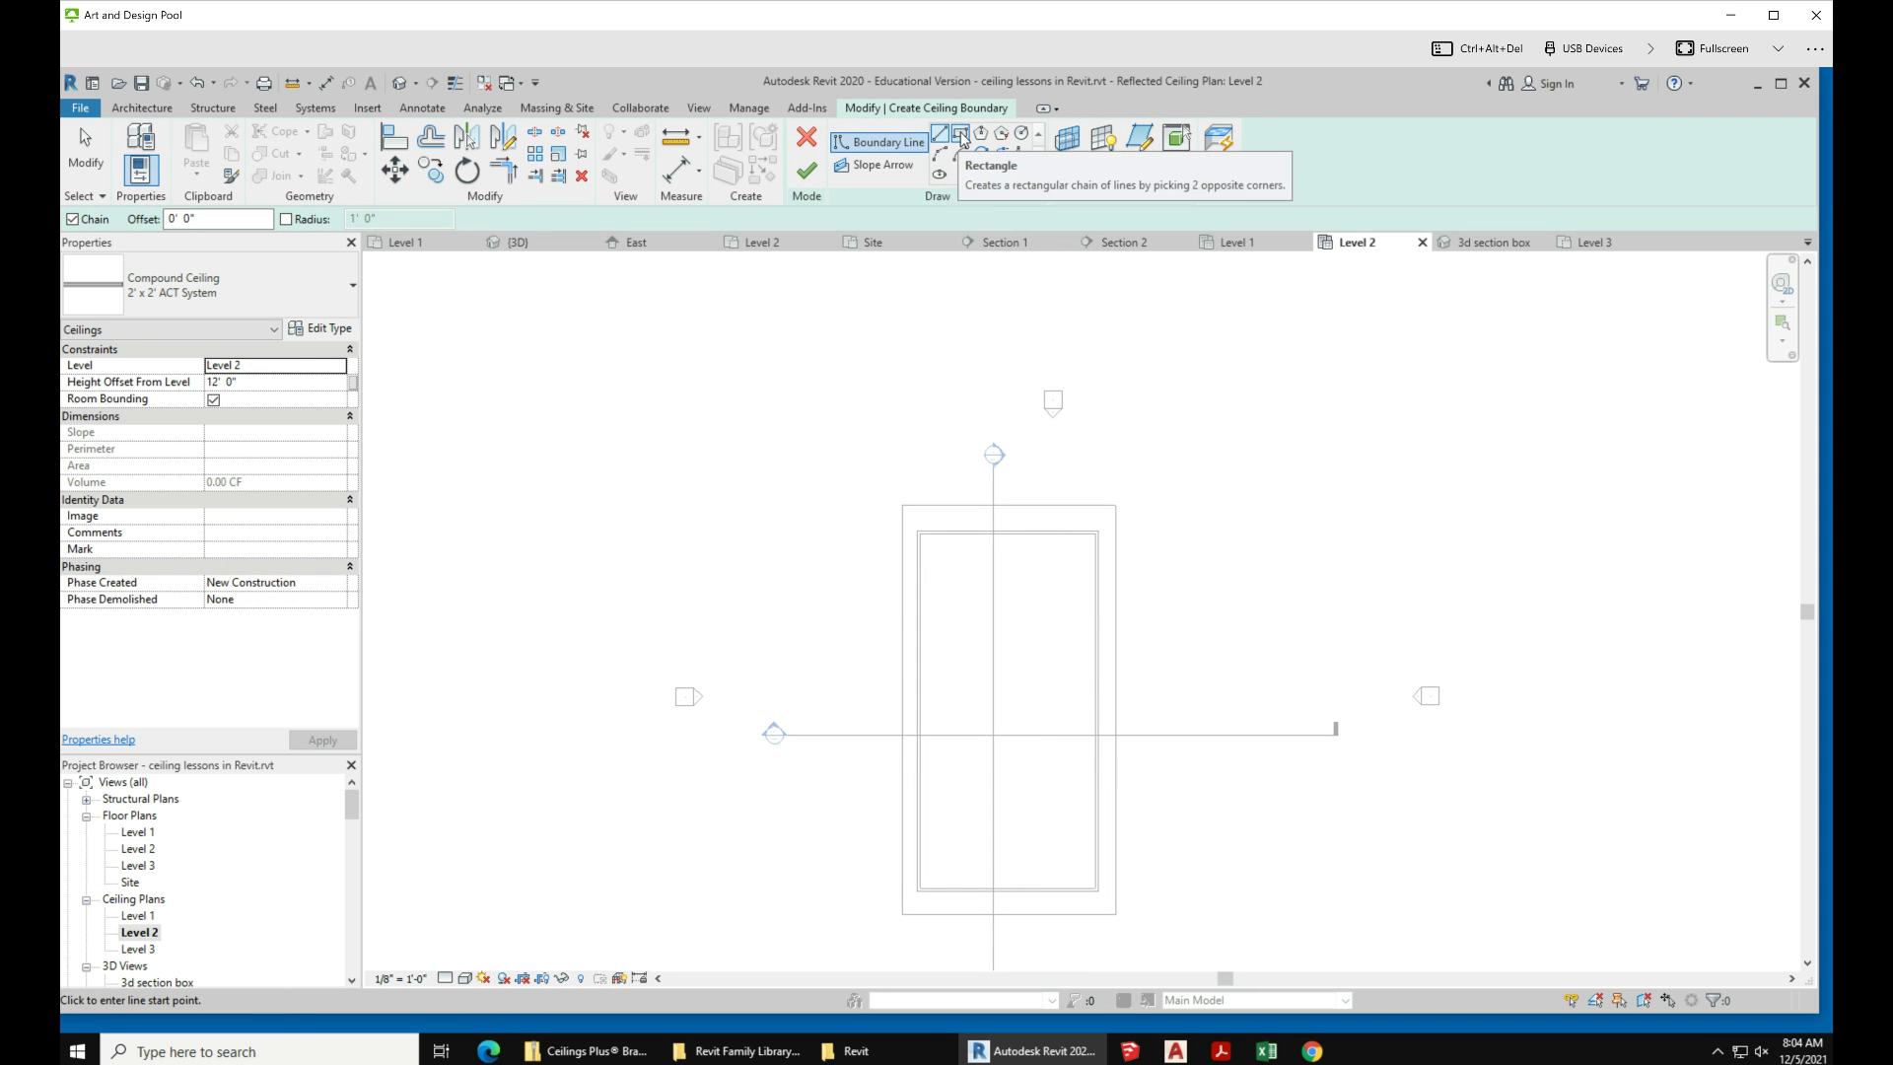
# Step: Sketch a rectangular ceiling boundary about 34'-0" by 73'-6" inside the Level 2 walls and finish the ceiling
pyautogui.click(962, 135)
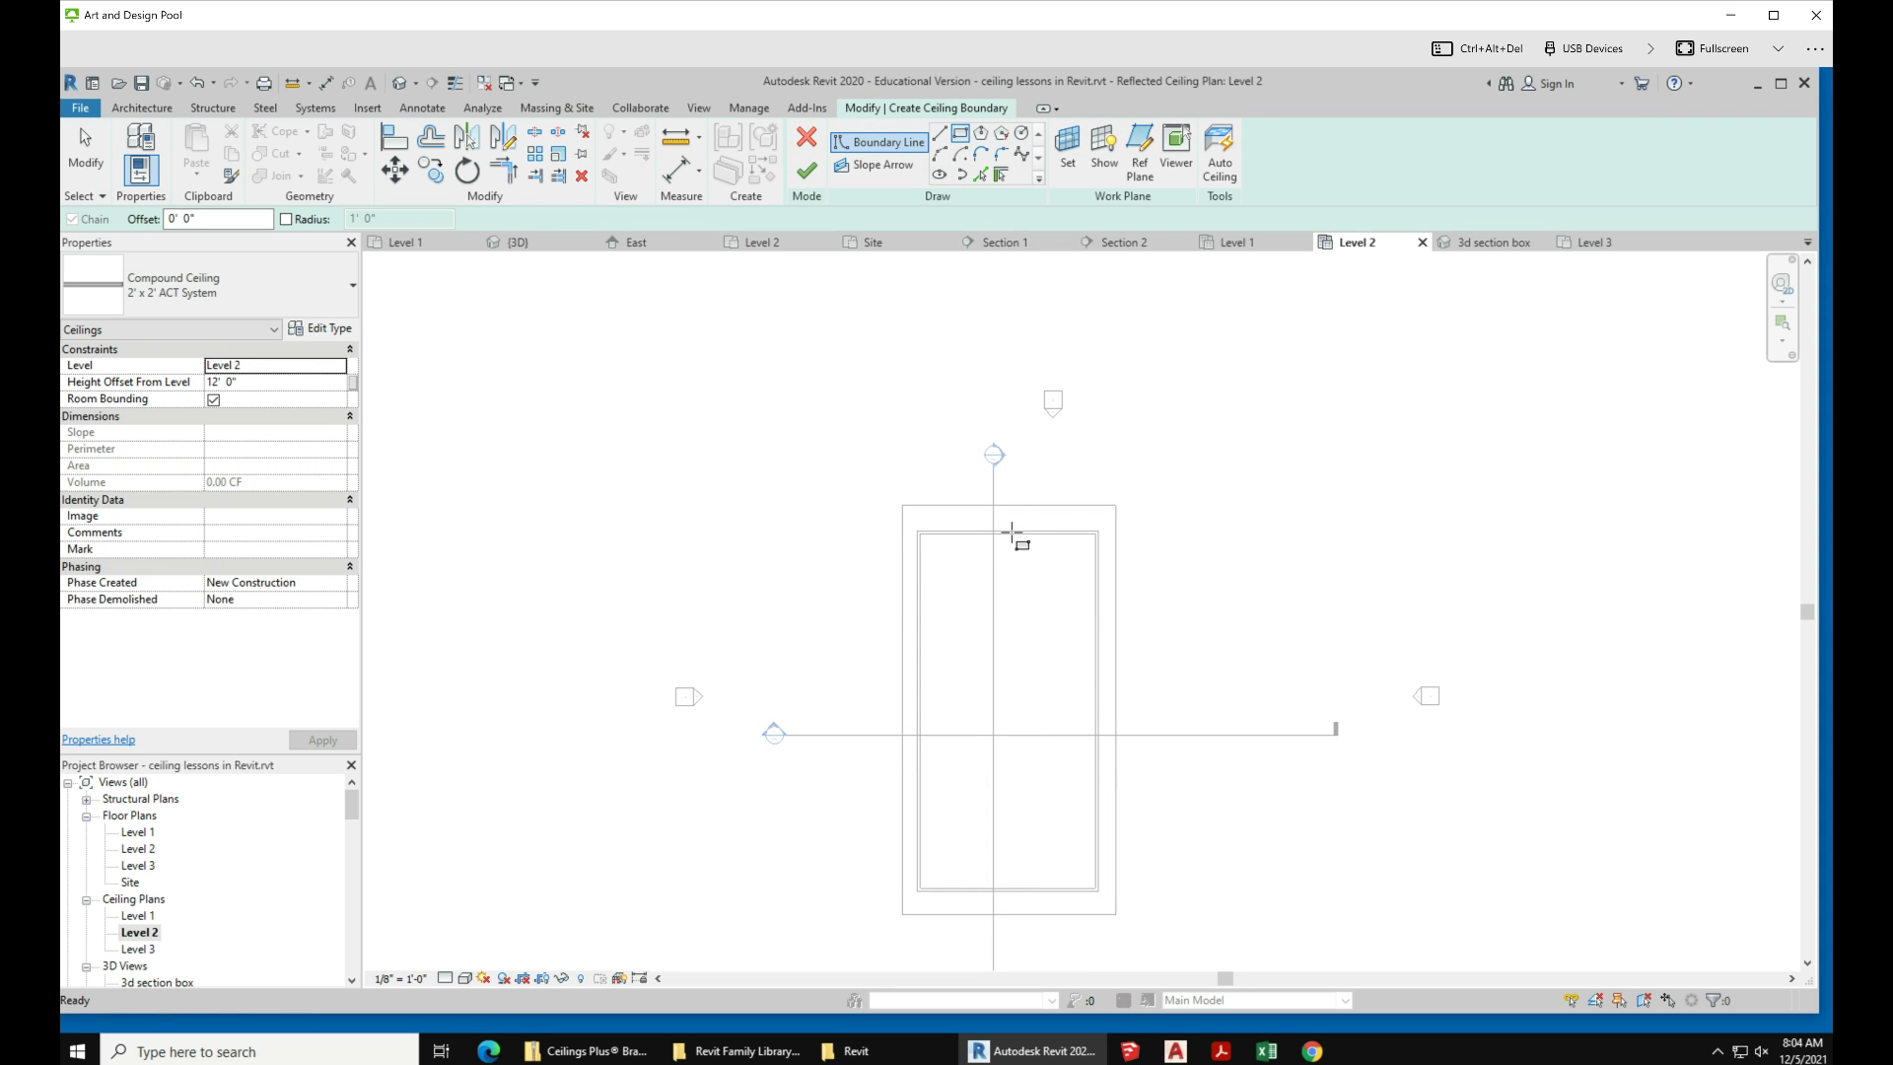
pyautogui.click(936, 544)
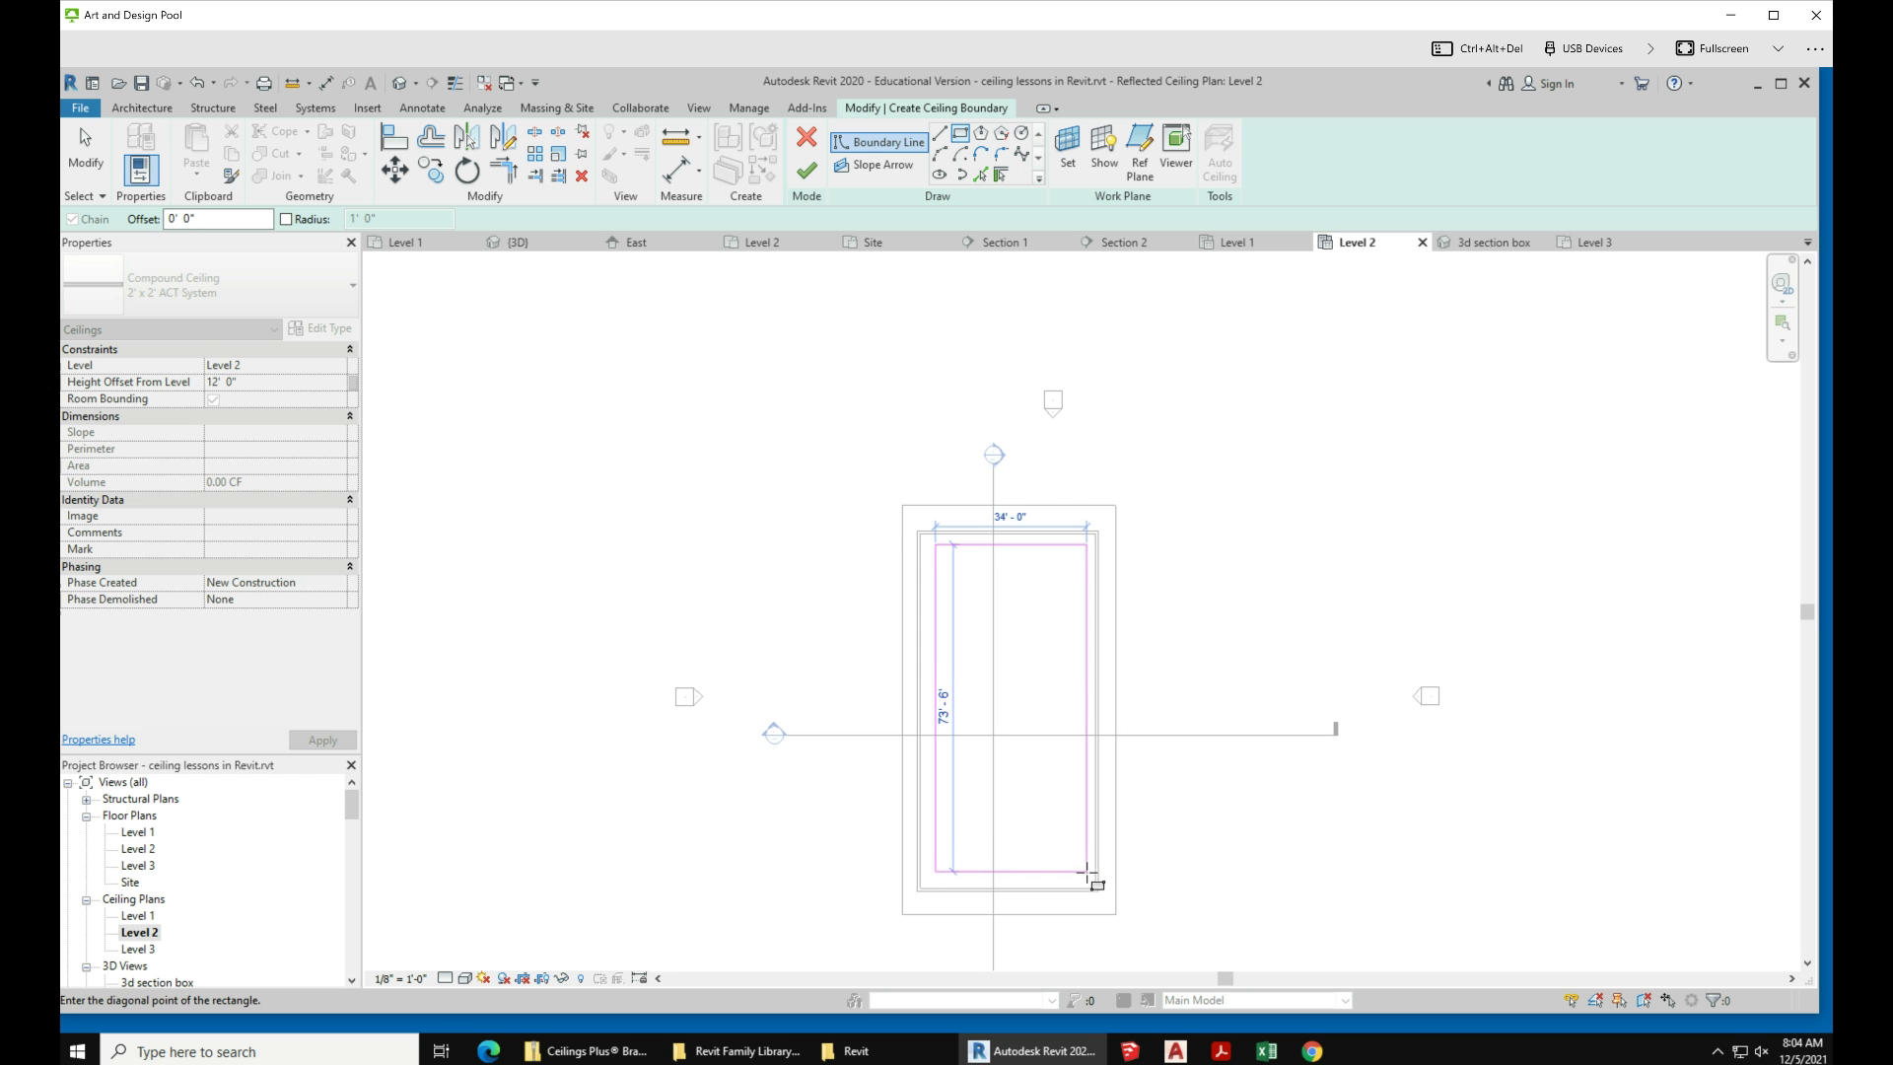
pyautogui.click(1087, 872)
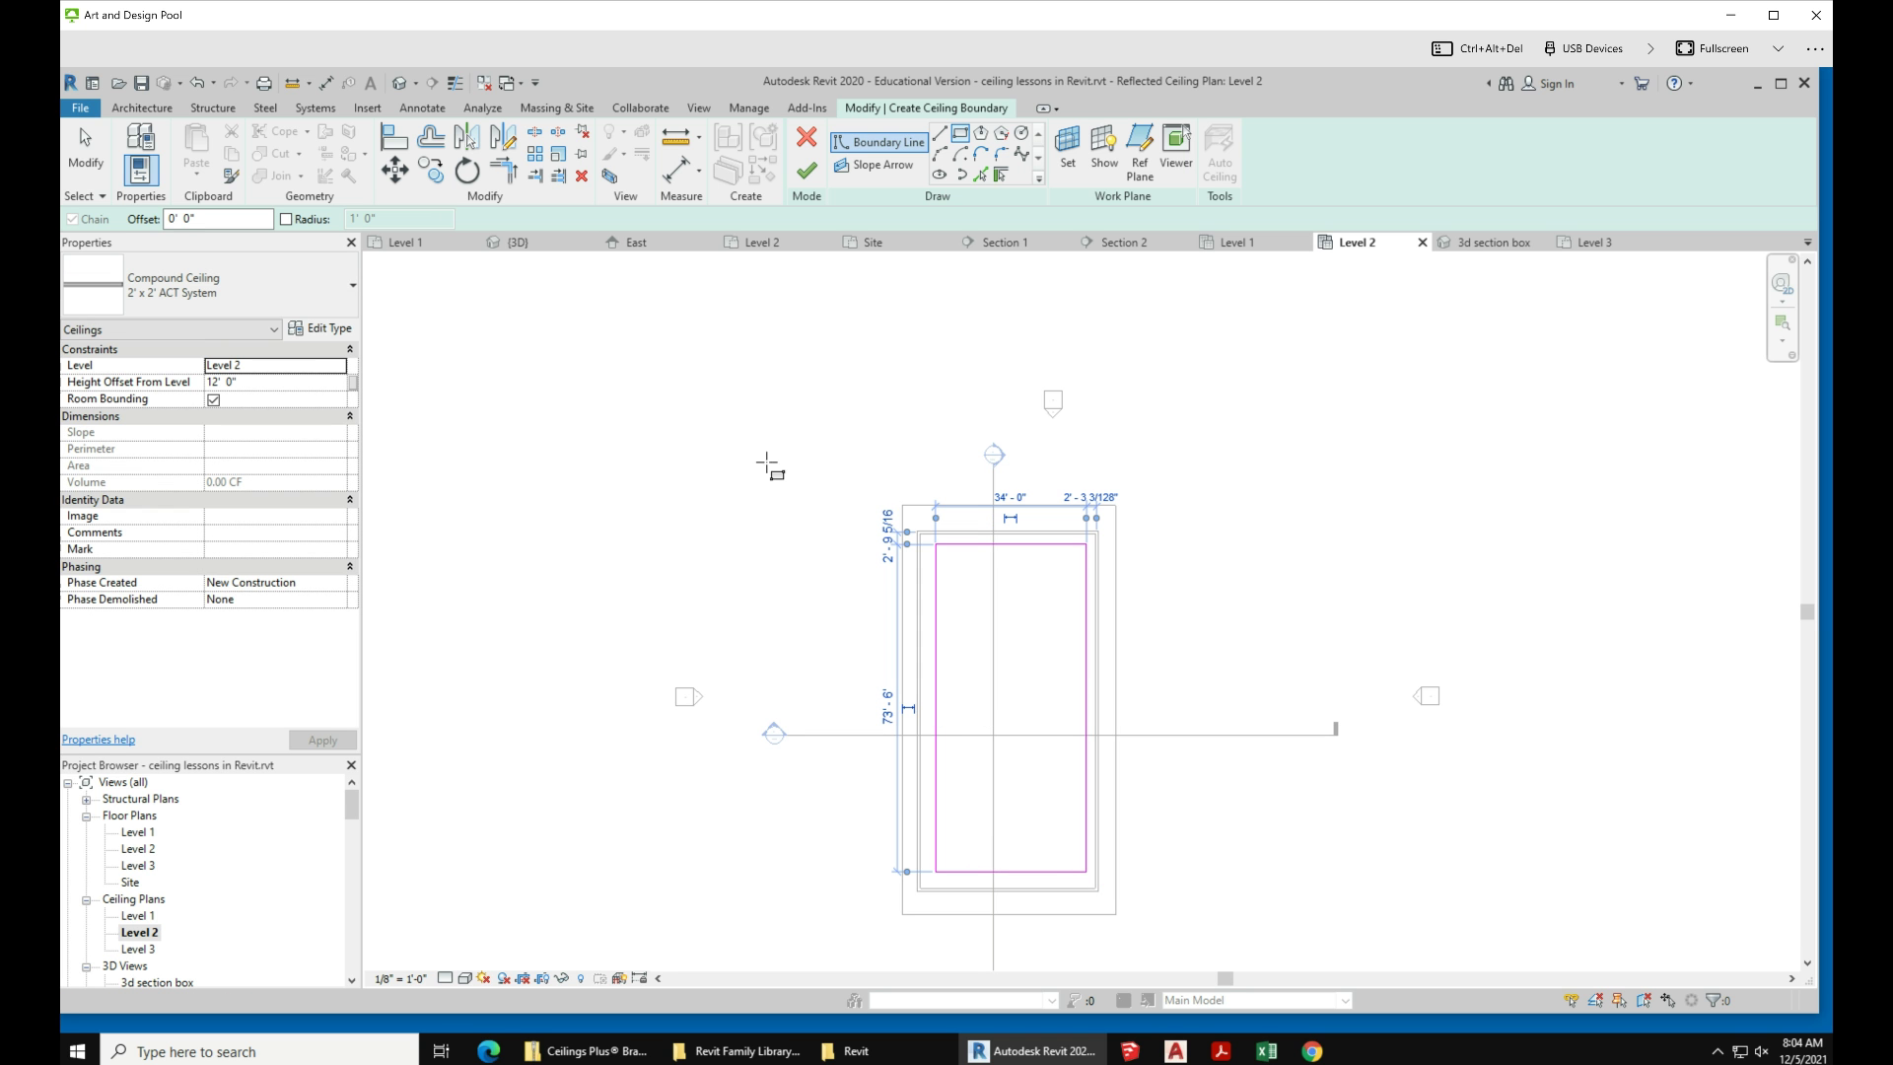
pyautogui.click(803, 174)
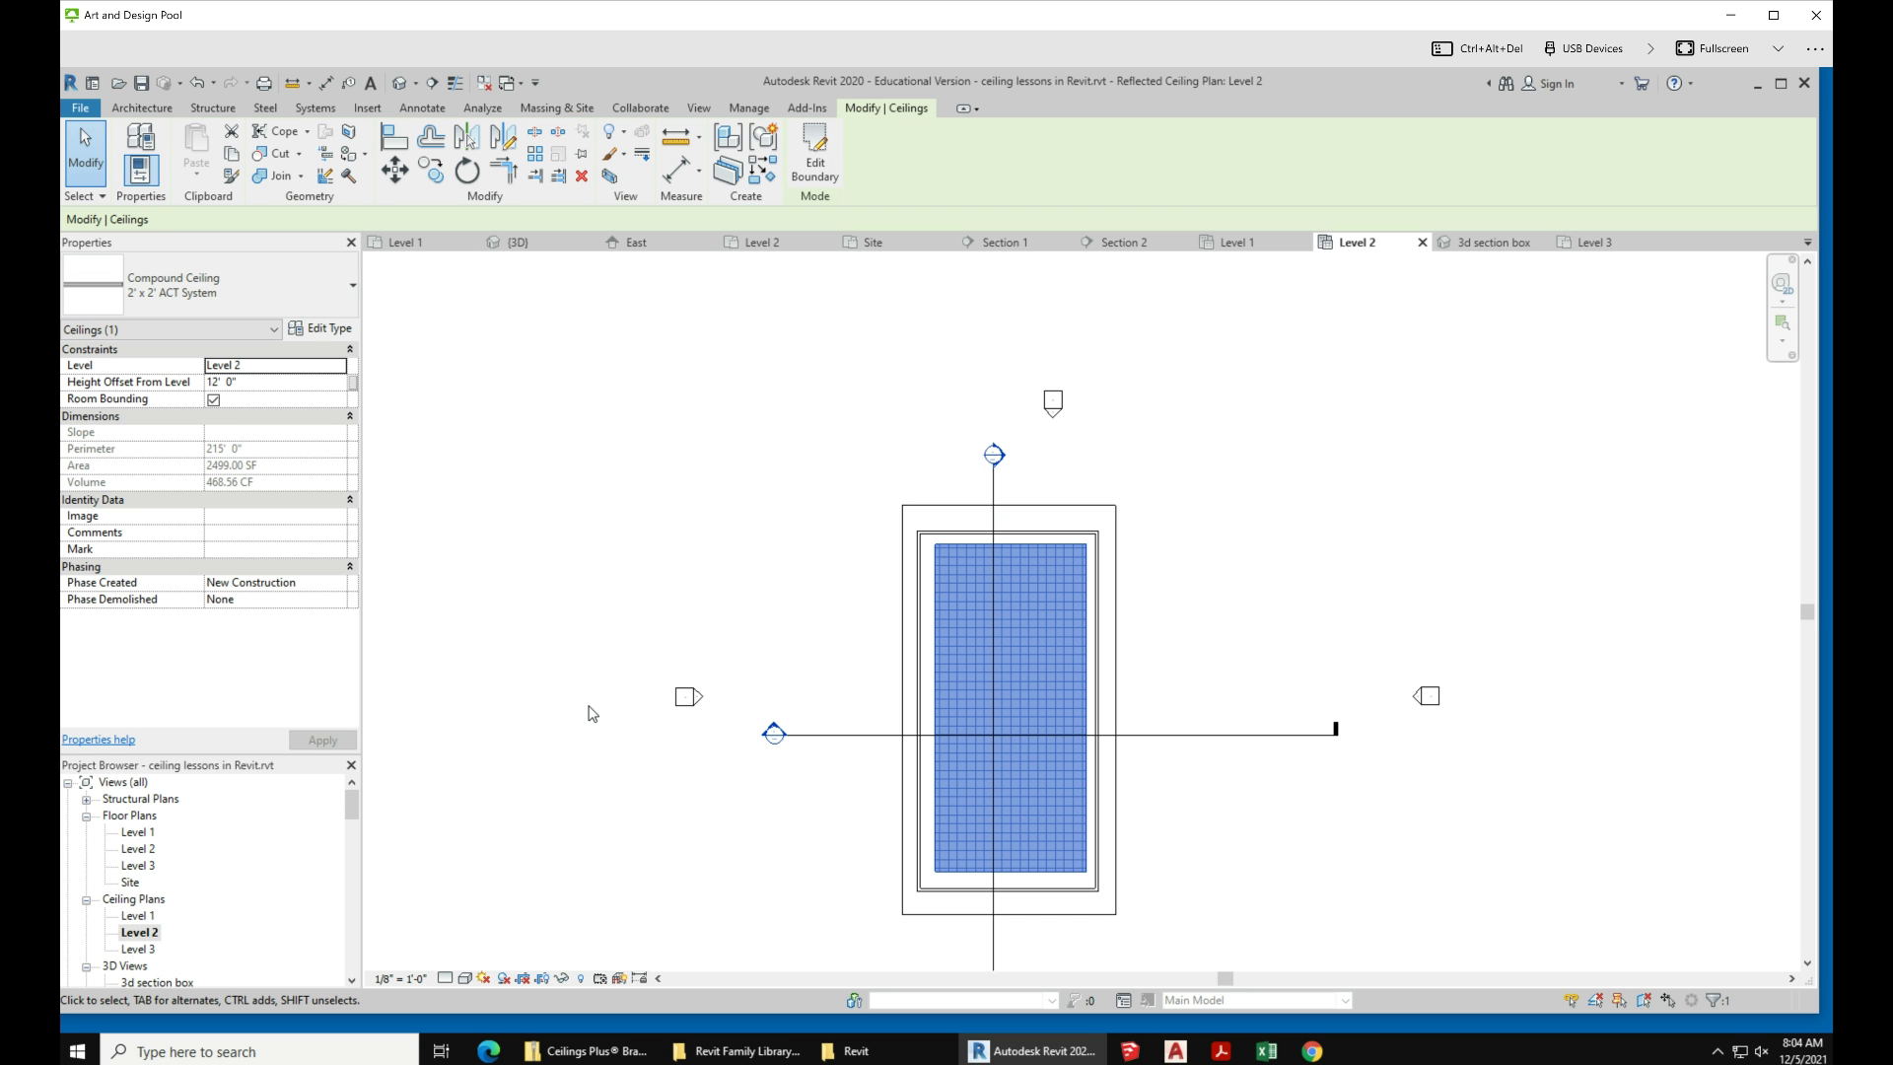
# Step: Open the 3d section box view and examine both ceilings from below
pyautogui.scroll(-2, 593, 659)
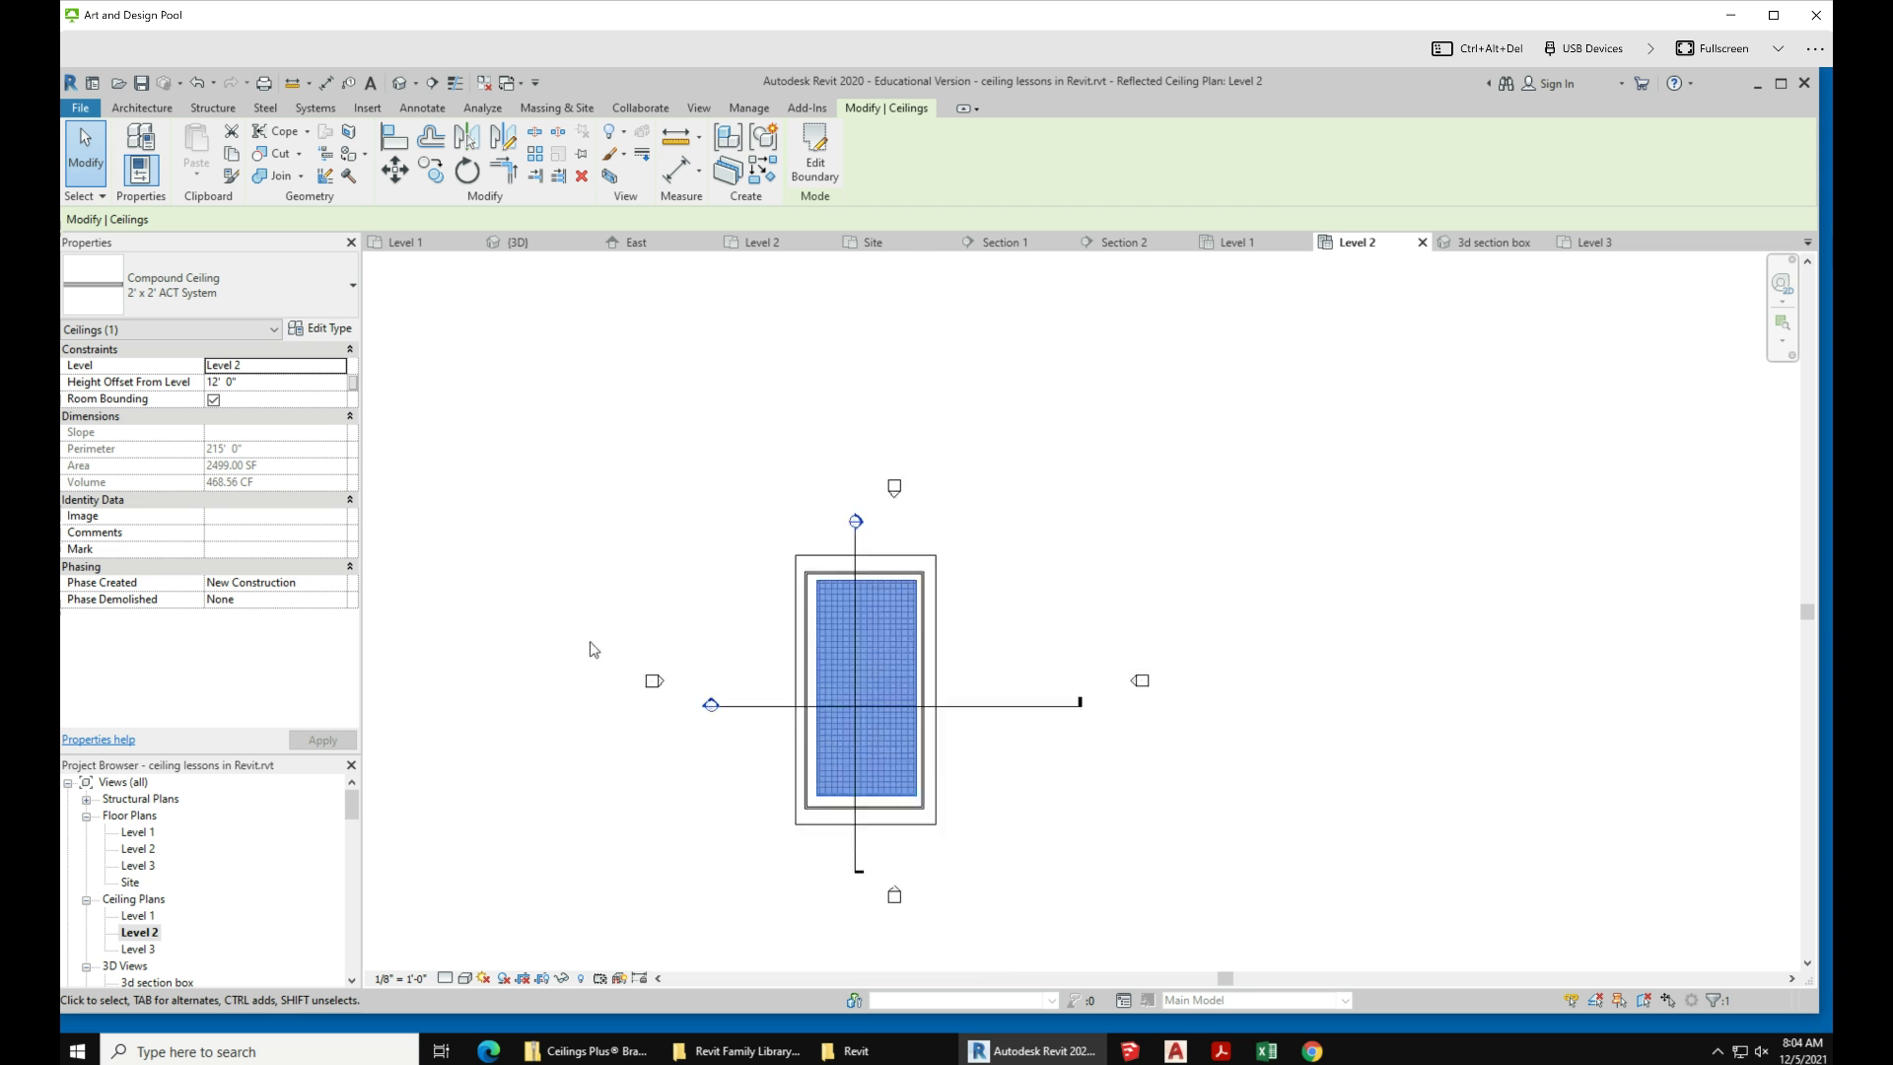
pyautogui.scroll(1, 669, 709)
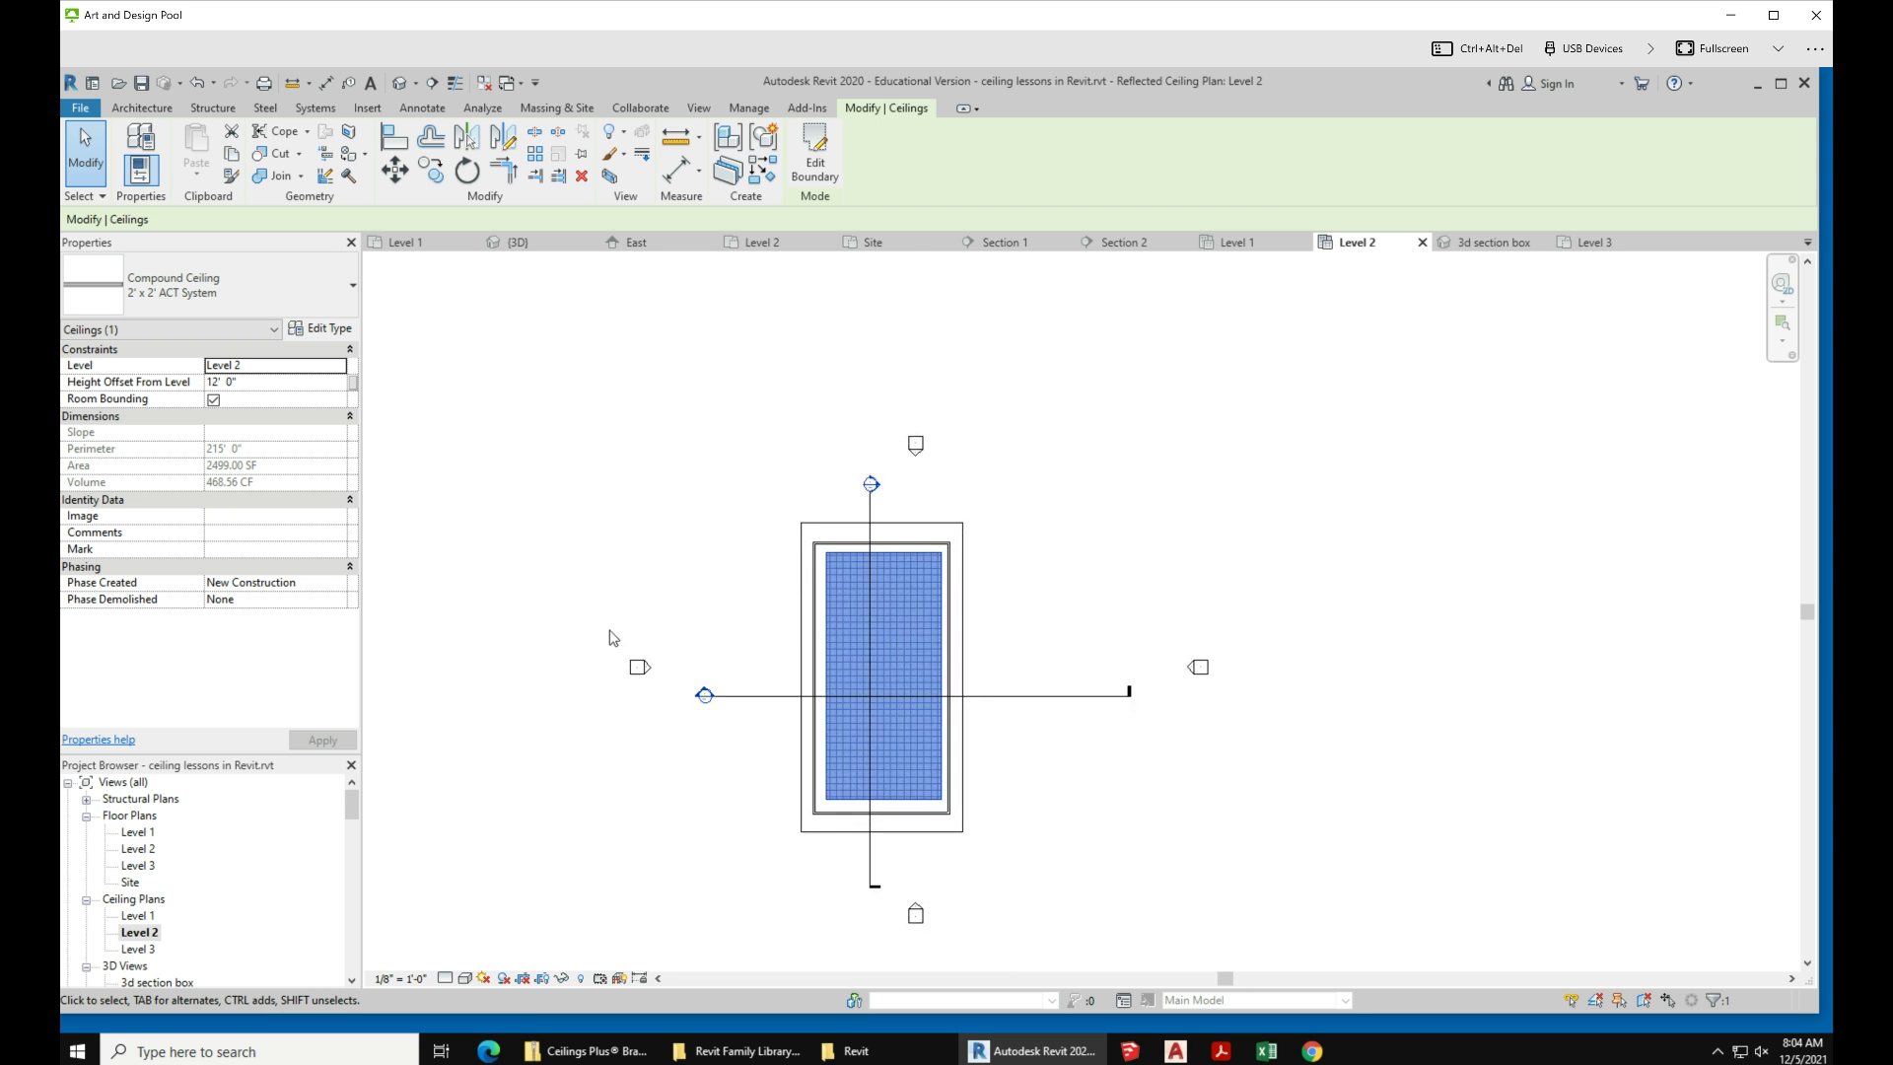
pyautogui.click(1509, 245)
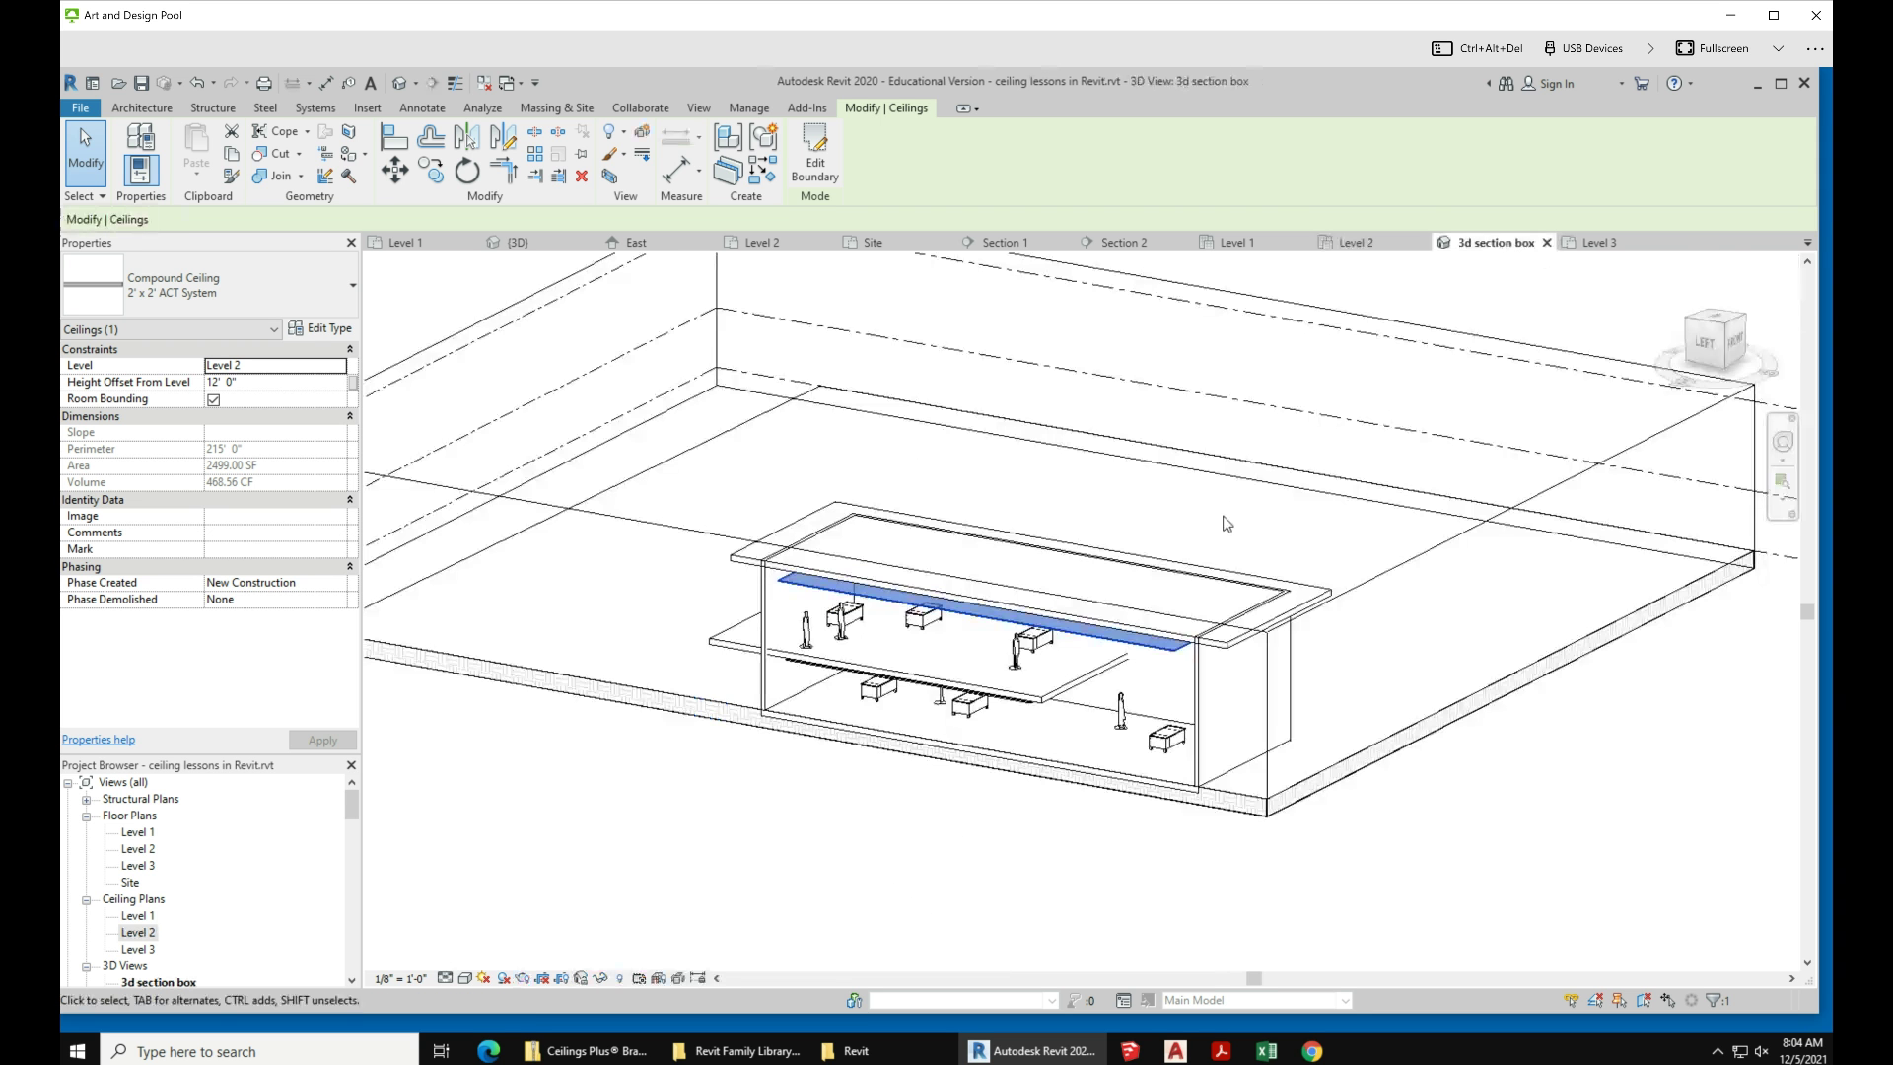
pyautogui.keyDown('shift'); pyautogui.moveTo(1114, 849); pyautogui.dragTo(1013, 664, button='middle'); pyautogui.keyUp('shift')
pyautogui.click(1316, 876)
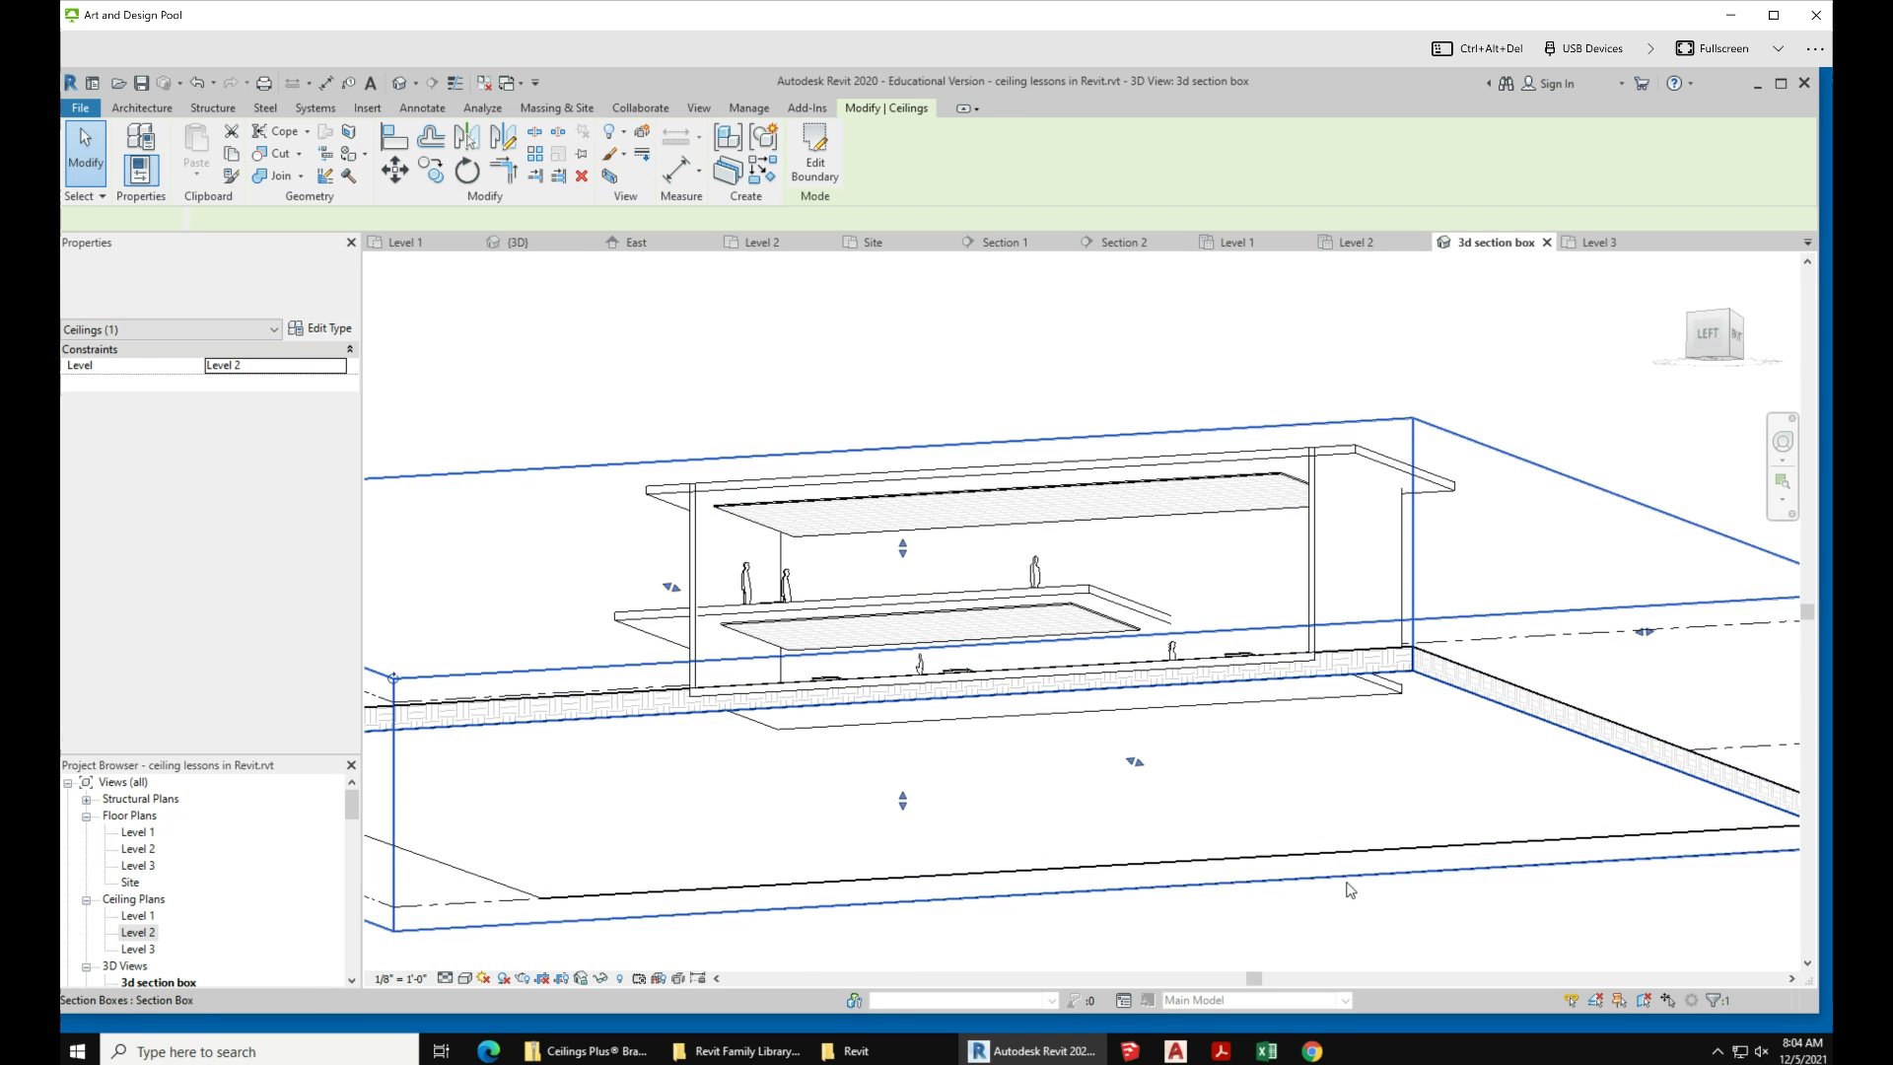
pyautogui.scroll(3, 971, 618)
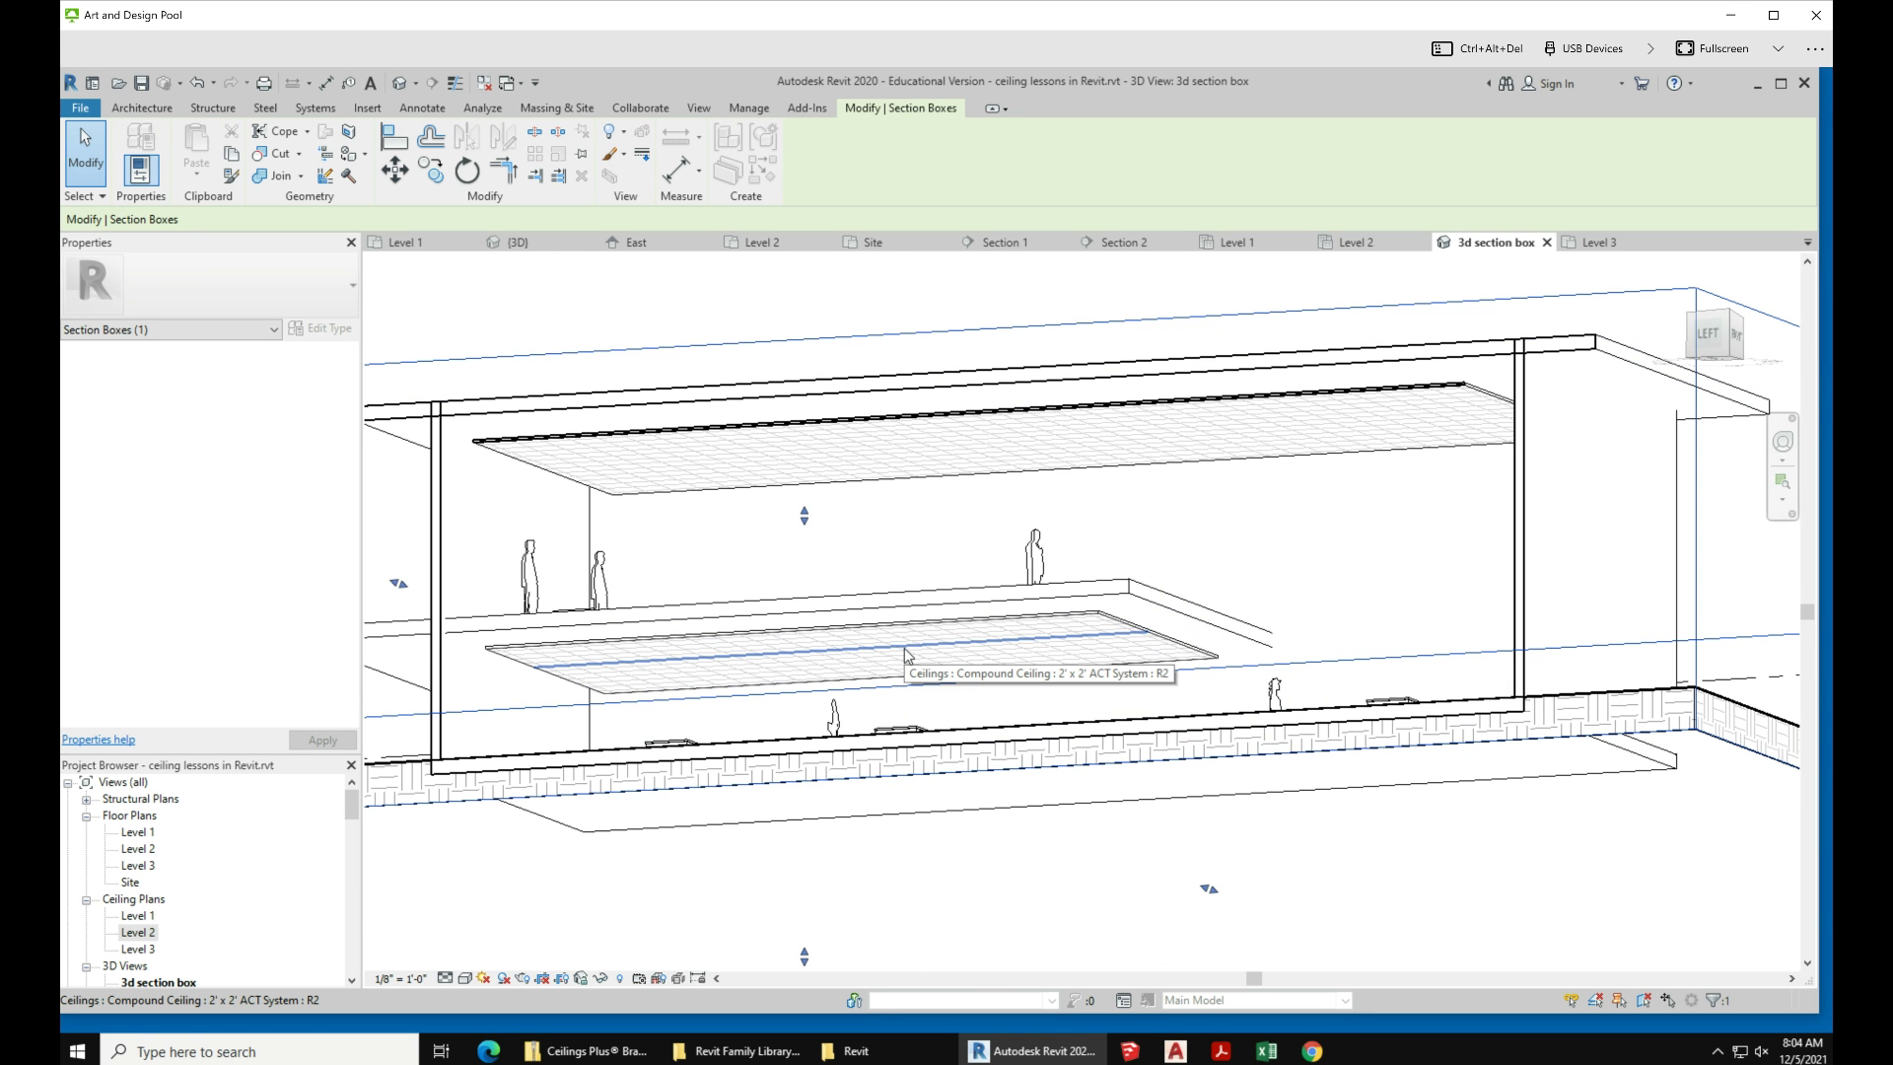
pyautogui.scroll(-3, 905, 653)
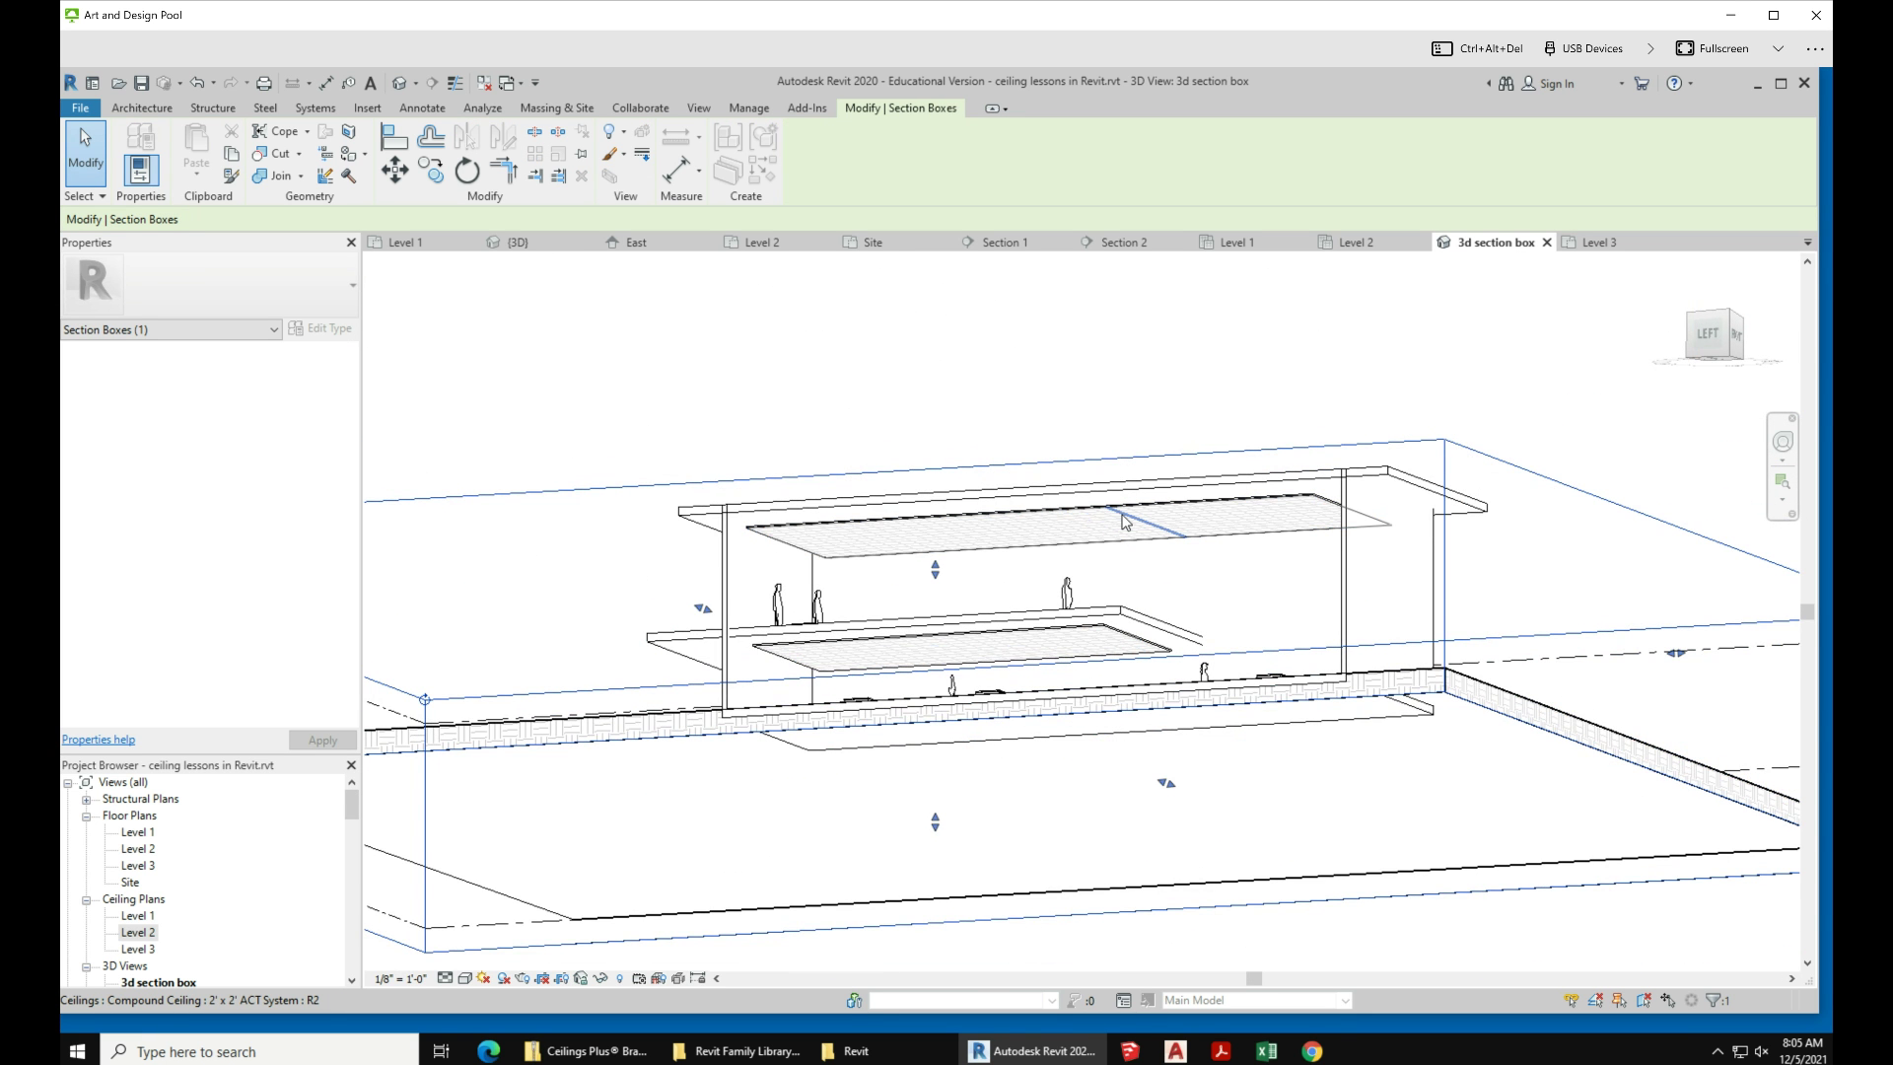
# Step: Select the upper-storey ceiling, examine its position beneath the roof slab from below and above, and deselect it
pyautogui.click(1070, 520)
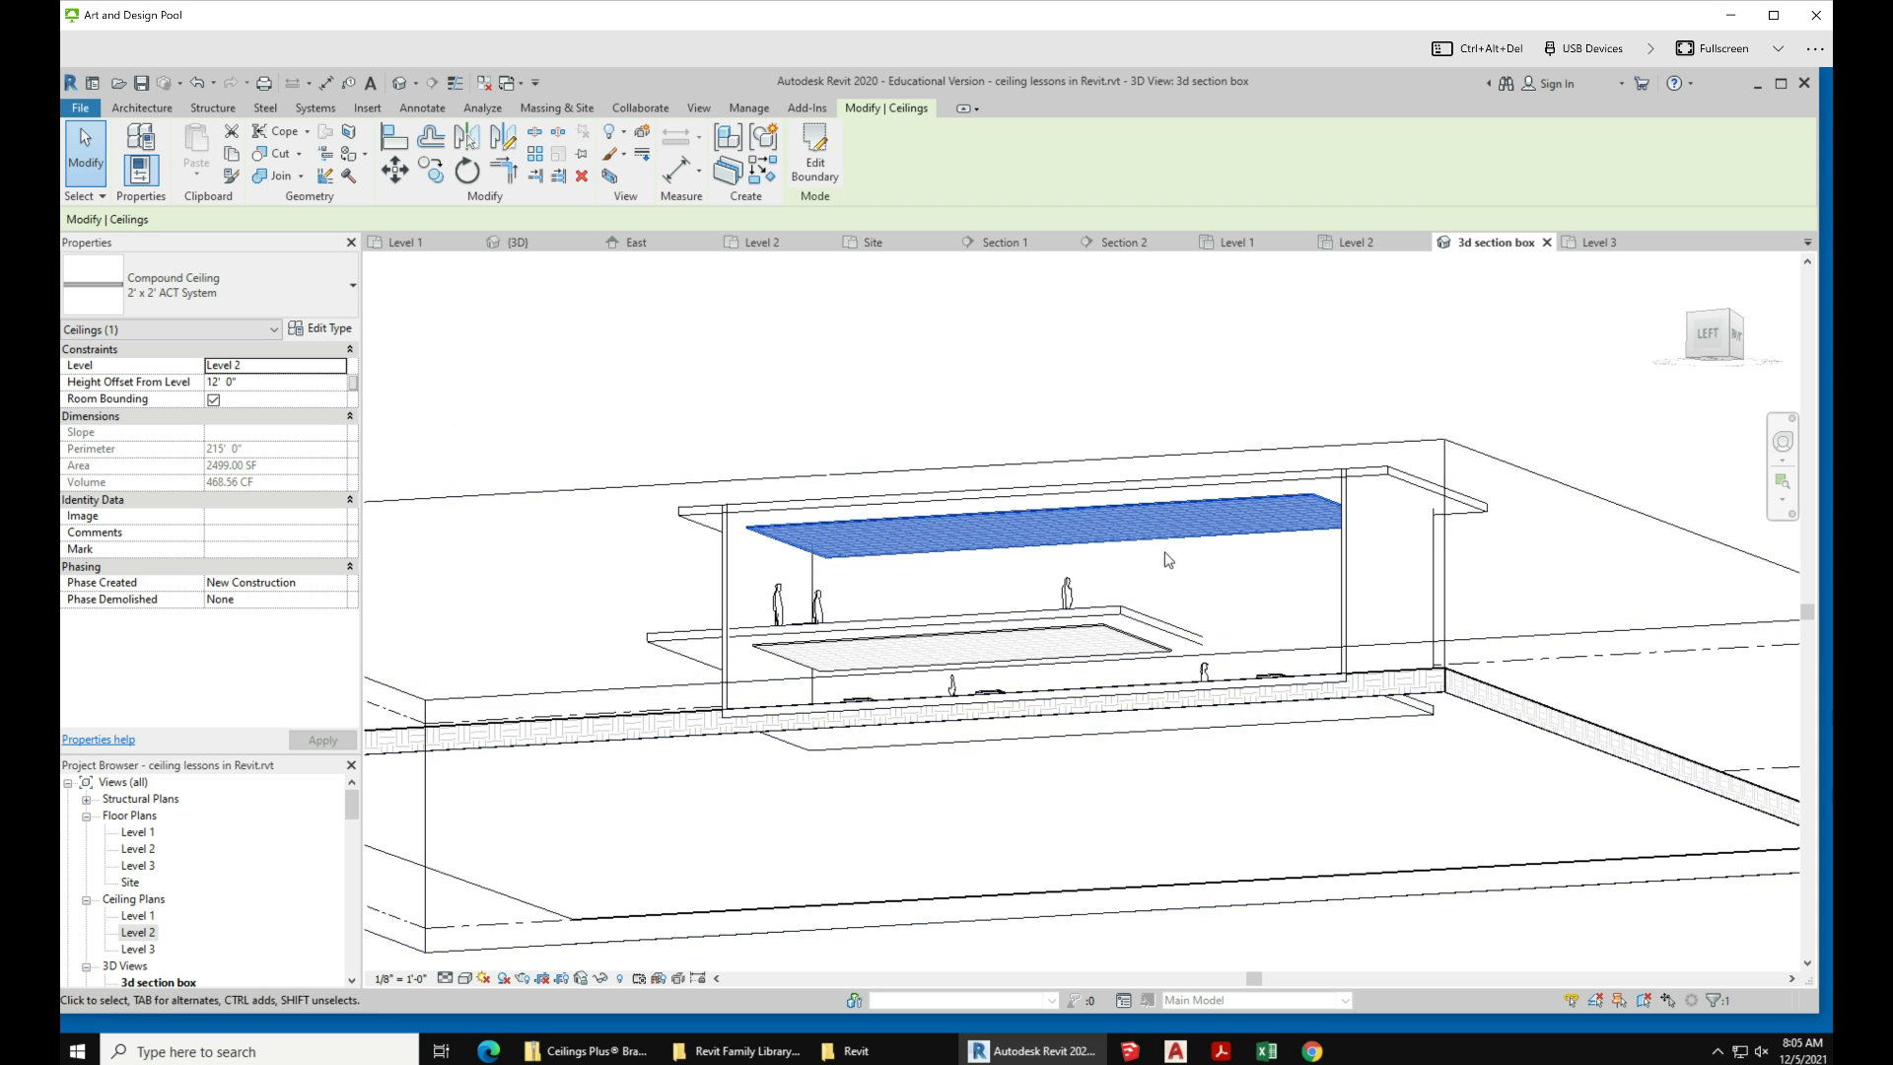
pyautogui.keyDown('shift'); pyautogui.moveTo(1310, 778); pyautogui.dragTo(1272, 810, button='middle'); pyautogui.keyUp('shift')
pyautogui.scroll(-2, 1272, 810)
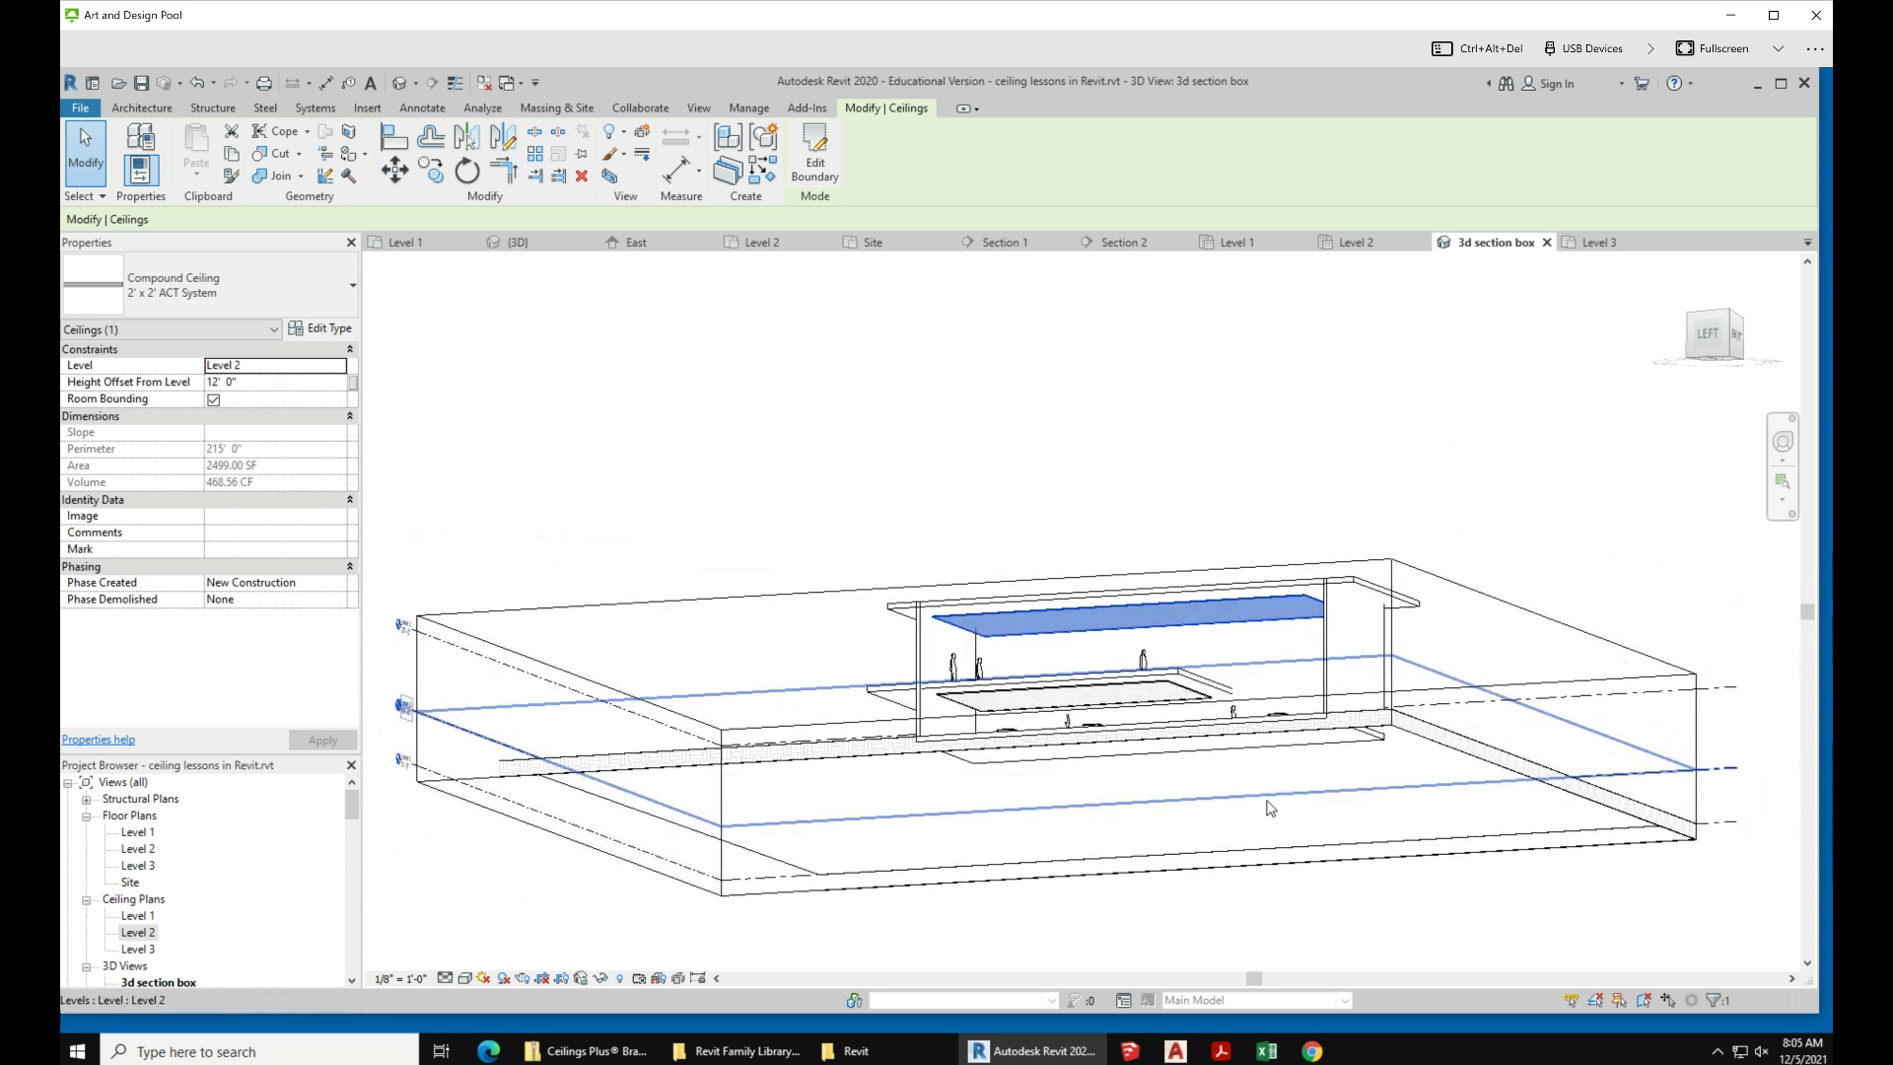
pyautogui.keyDown('shift'); pyautogui.moveTo(1241, 747); pyautogui.dragTo(1238, 895, button='middle'); pyautogui.keyUp('shift')
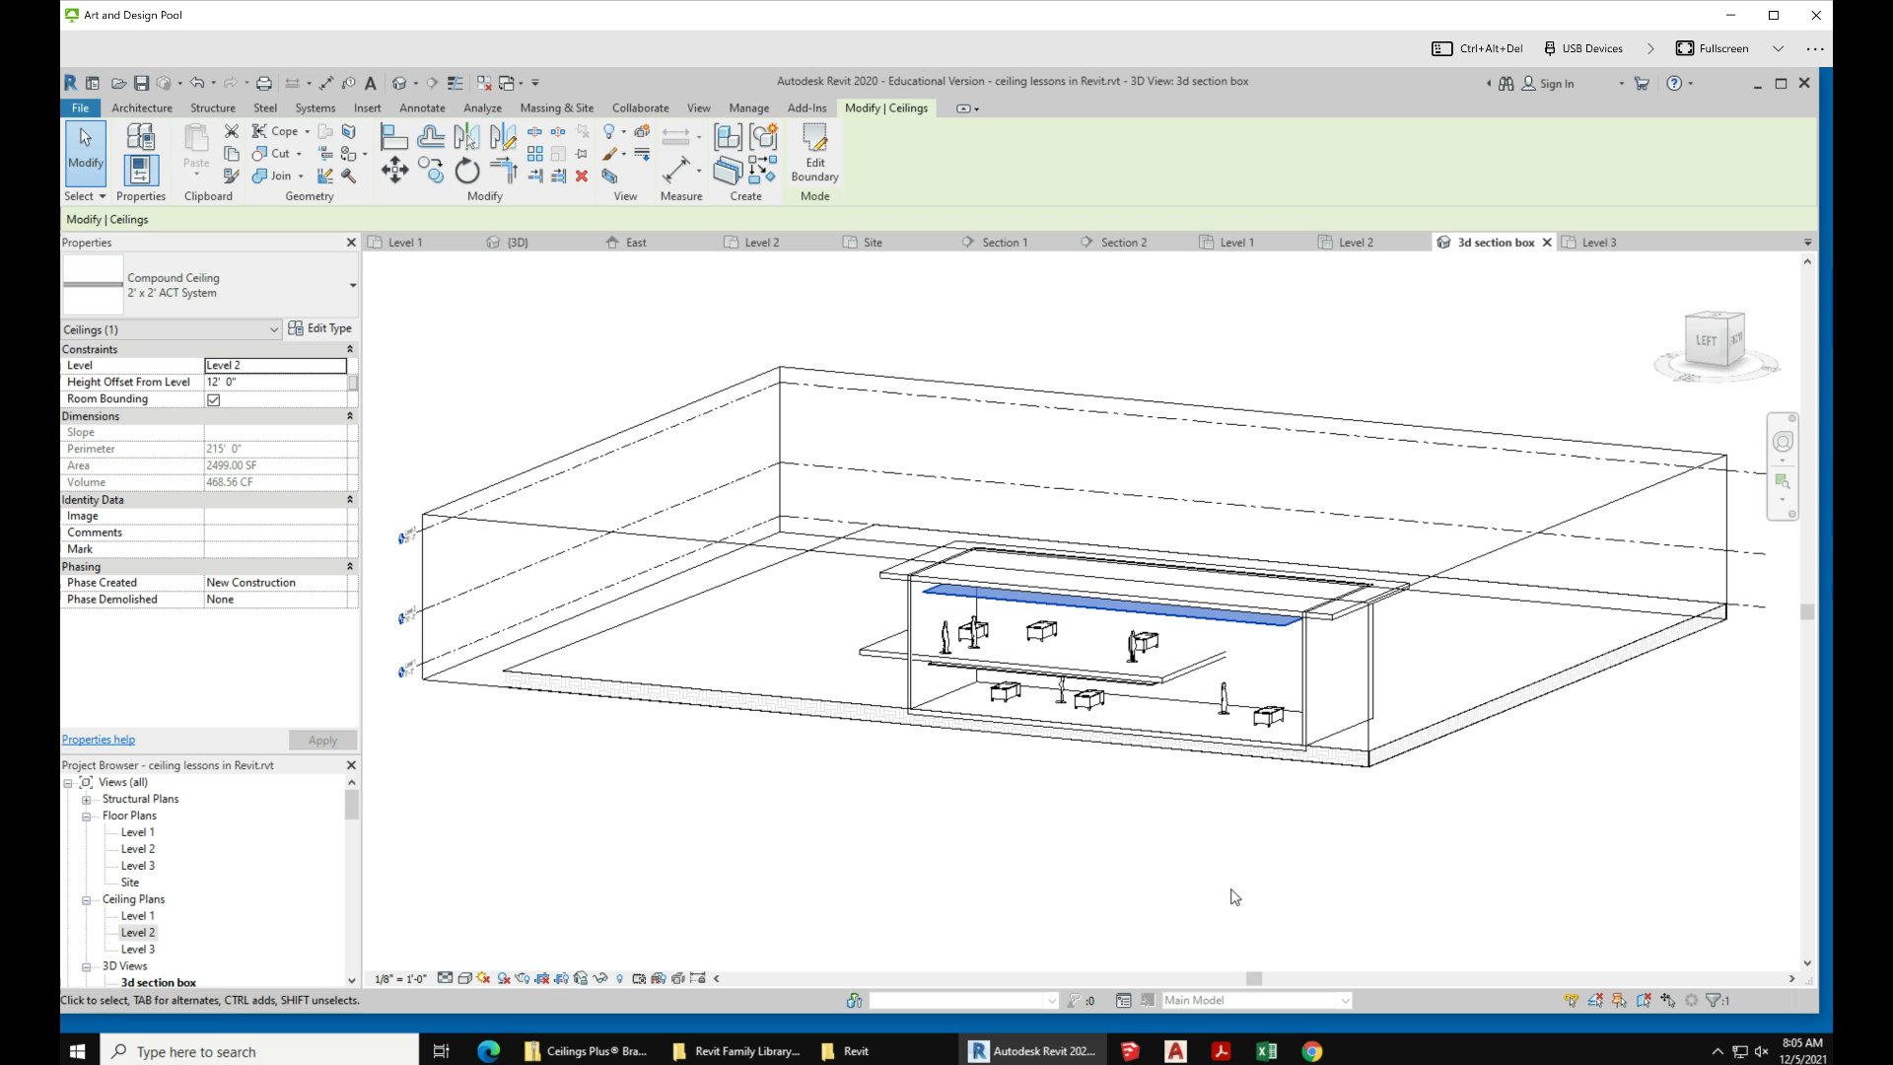
pyautogui.click(1198, 839)
pyautogui.scroll(2, 1149, 778)
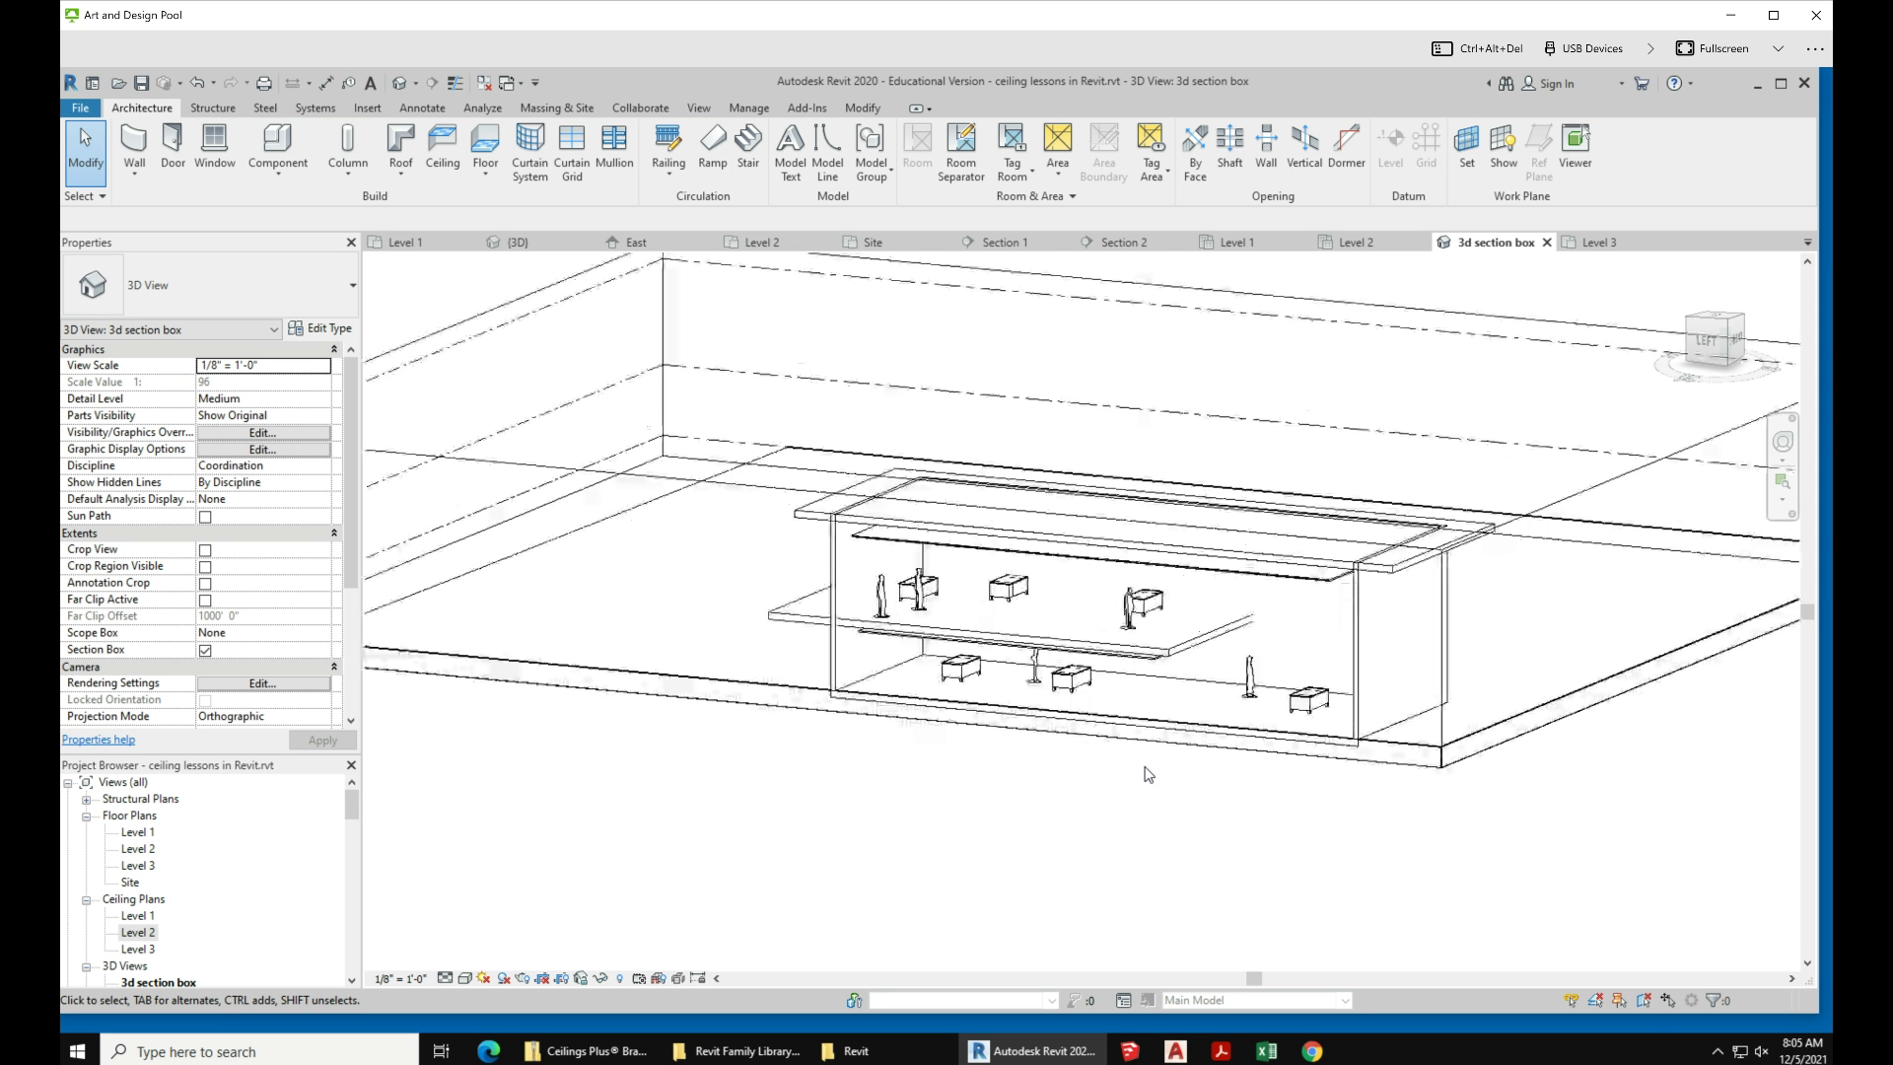
pyautogui.scroll(-2, 973, 747)
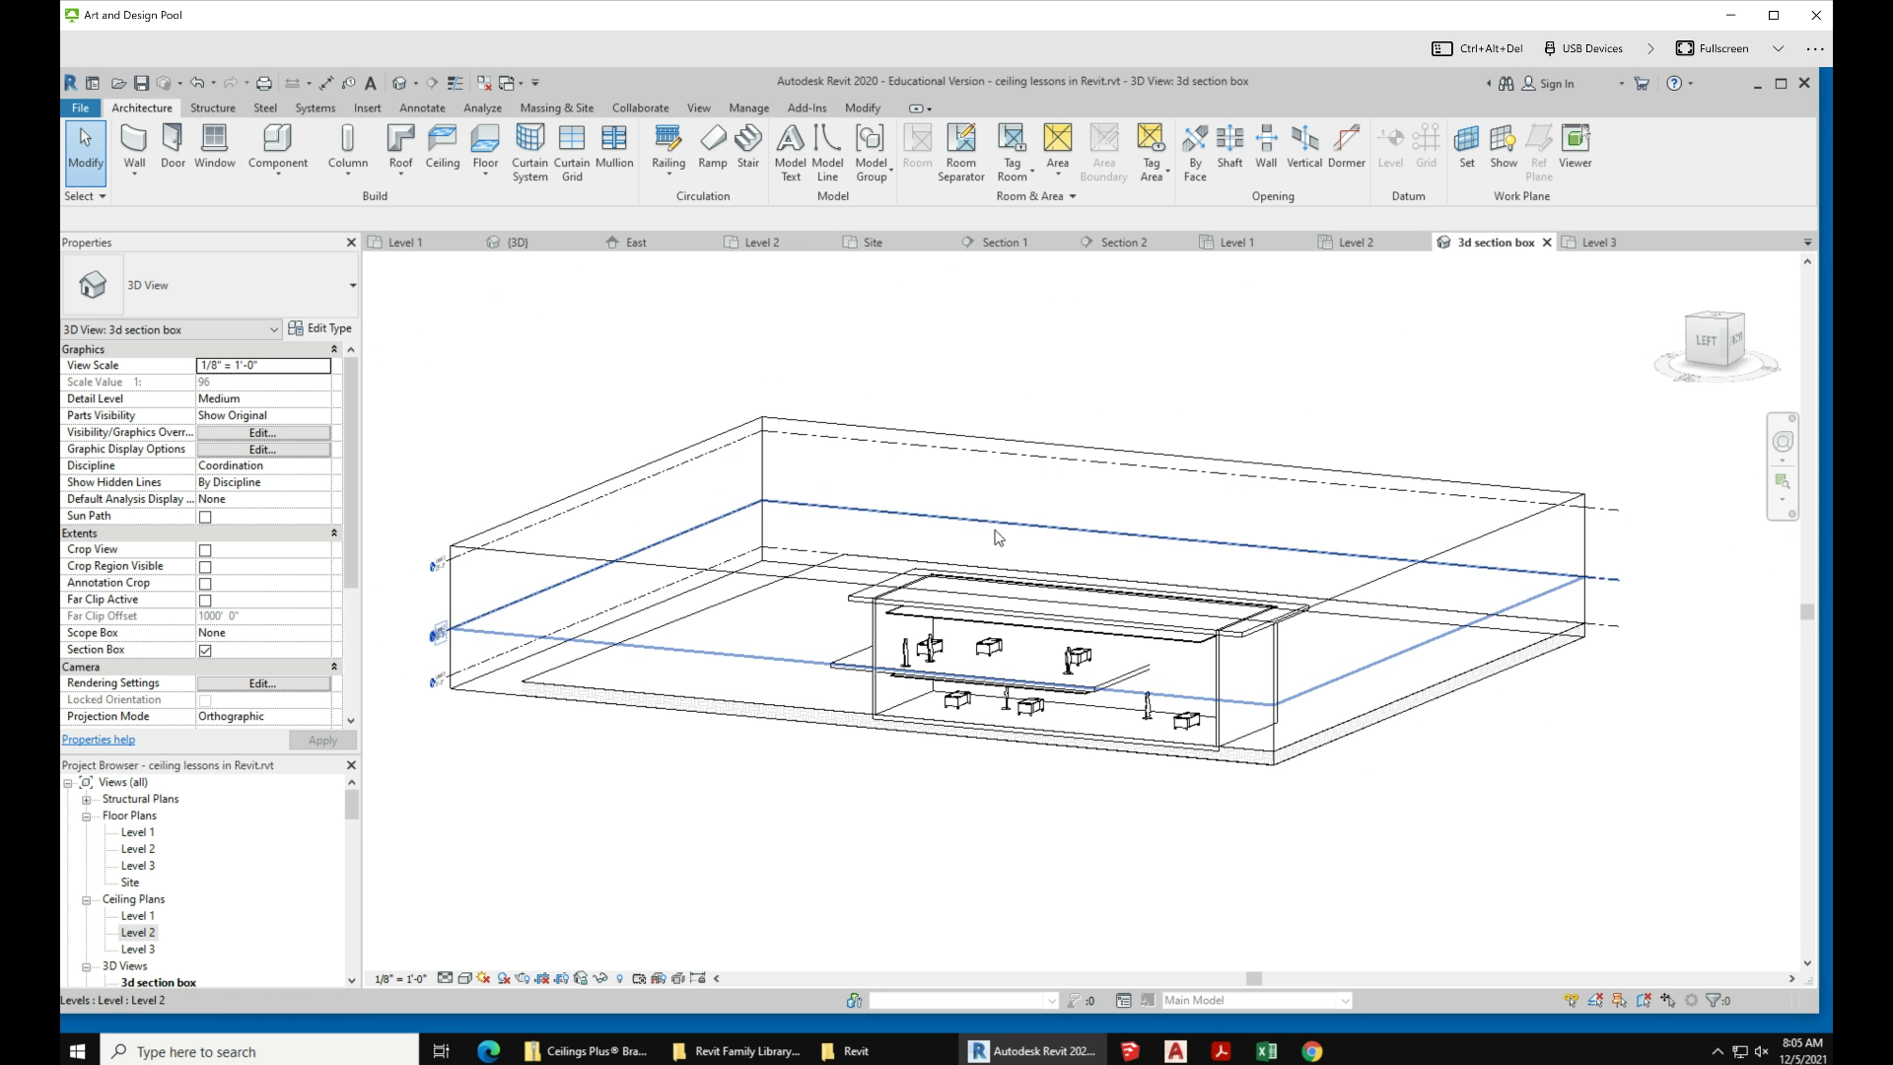
# Step: Inspect the Level 3 datum plane against the building in the section box view, then deselect it
pyautogui.click(1115, 471)
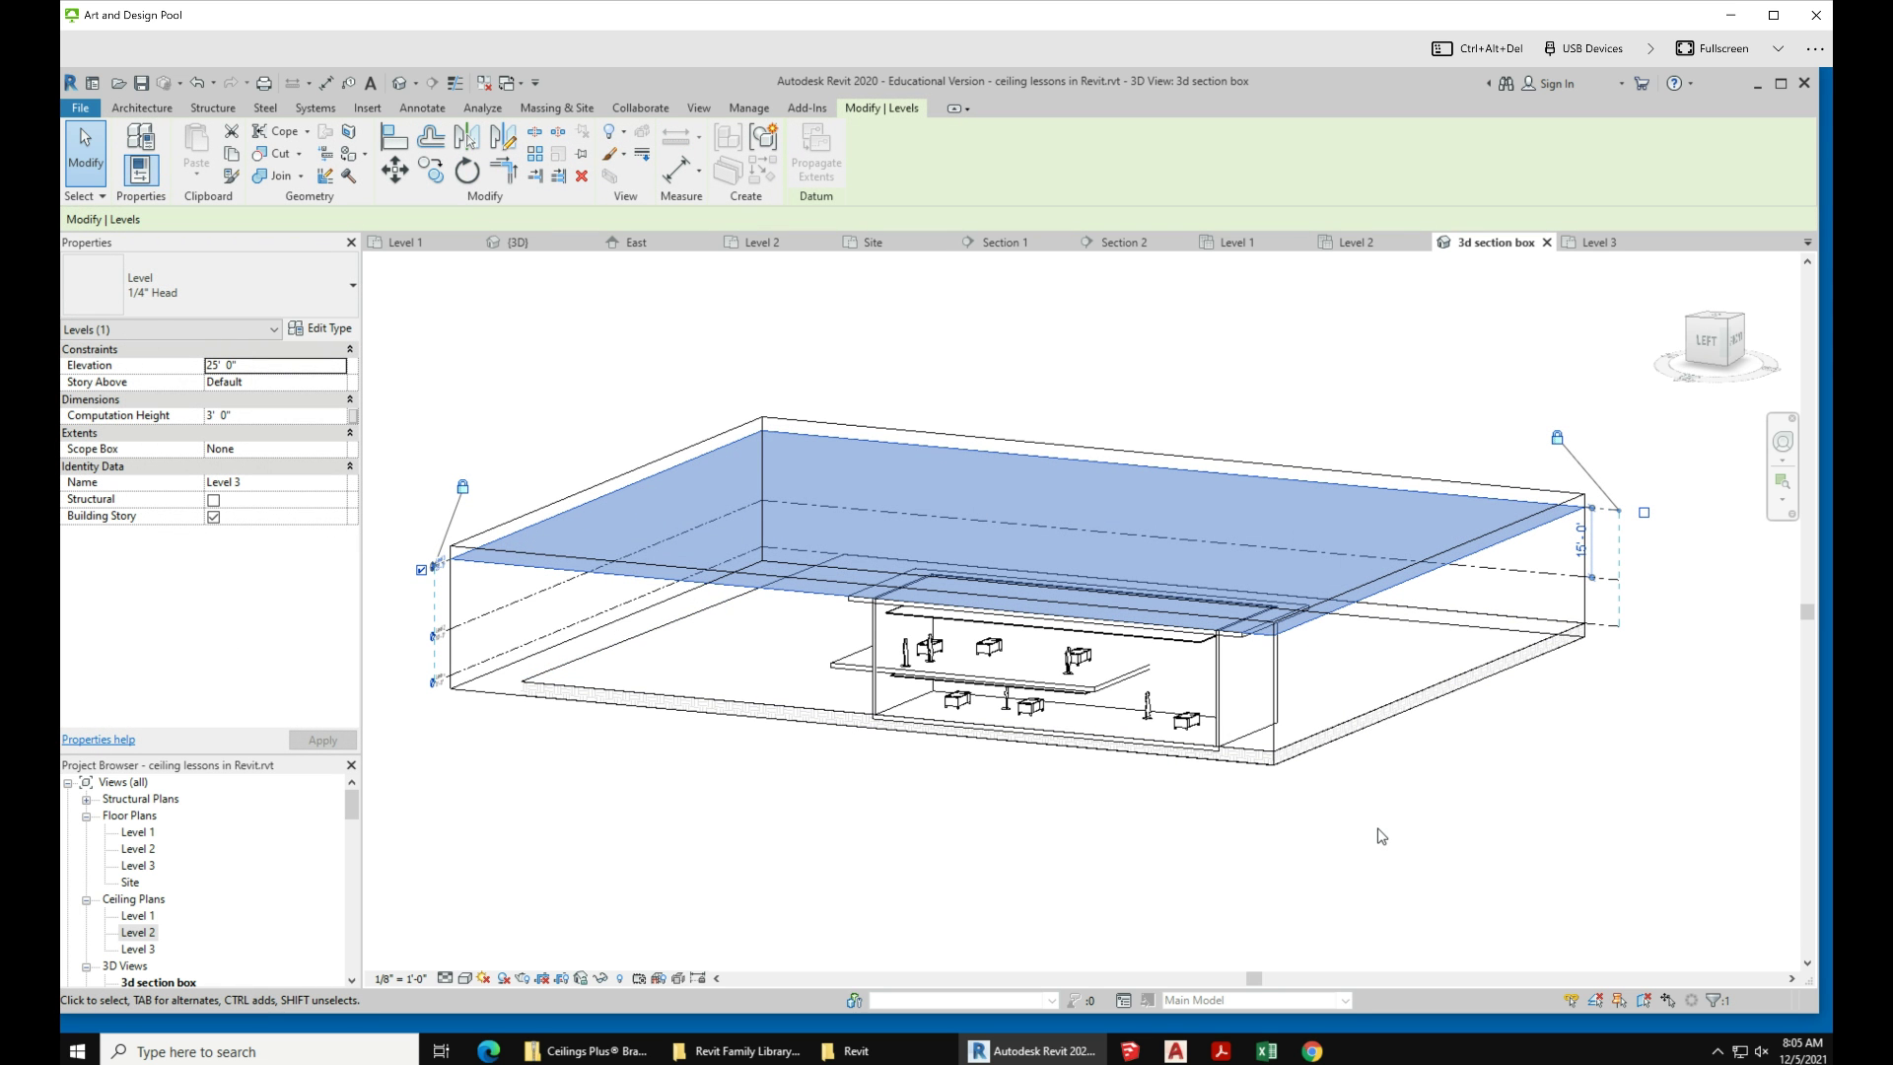
pyautogui.click(1514, 840)
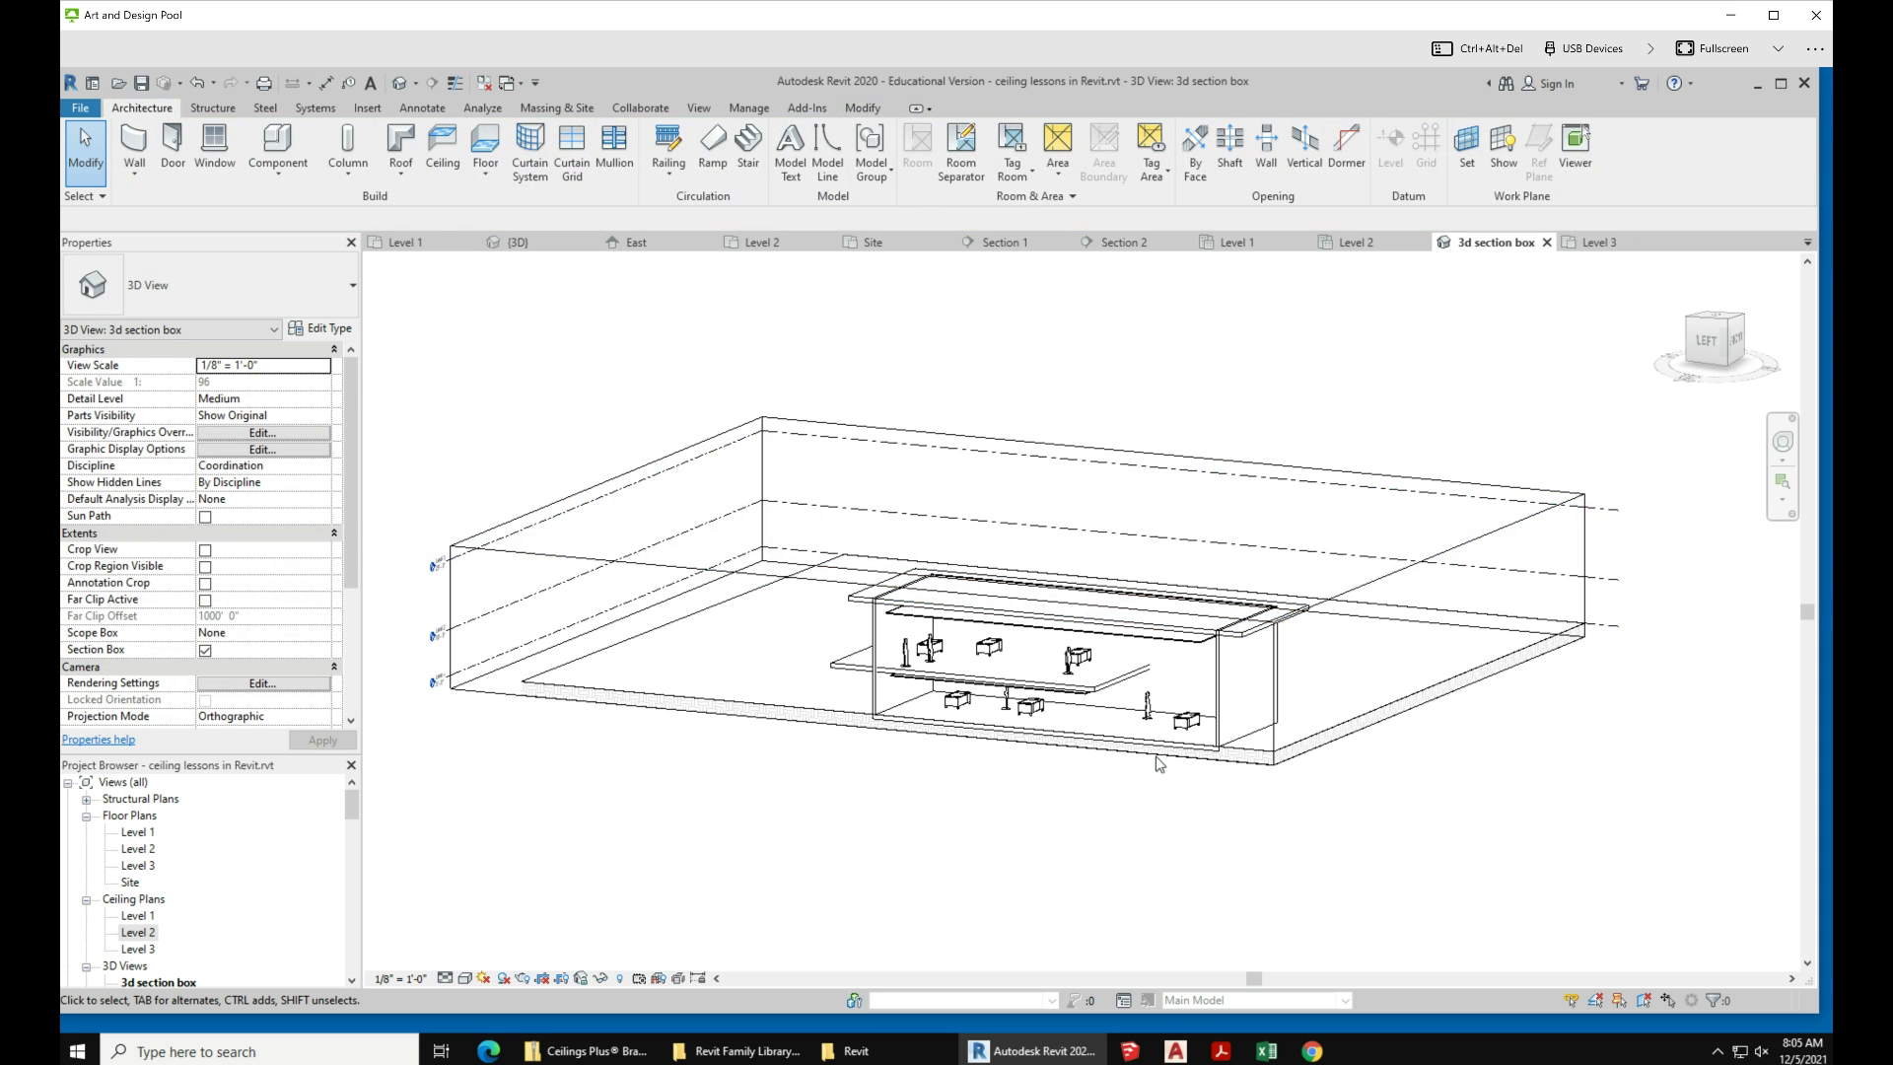
pyautogui.scroll(3, 996, 695)
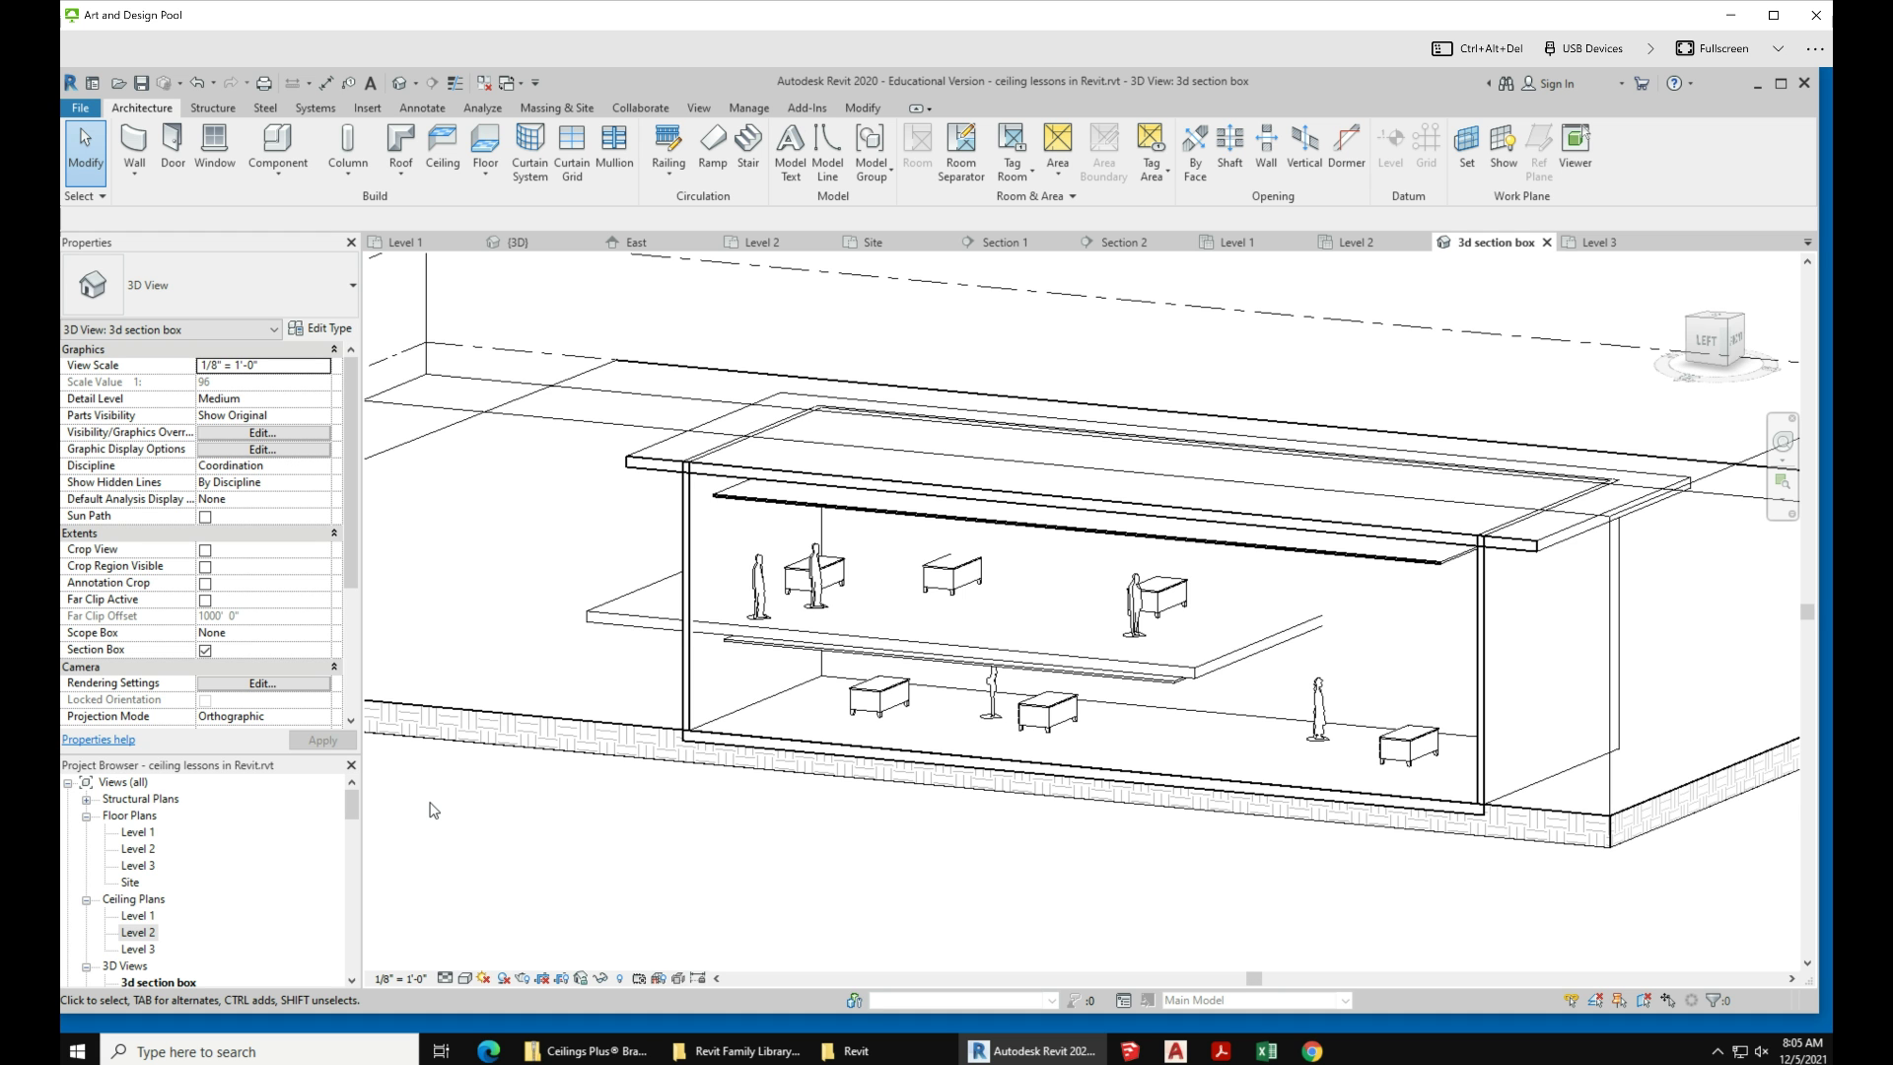
# Step: Open the Level 1 reflected ceiling plan and look through the families in the project
pyautogui.doubleClick(138, 916)
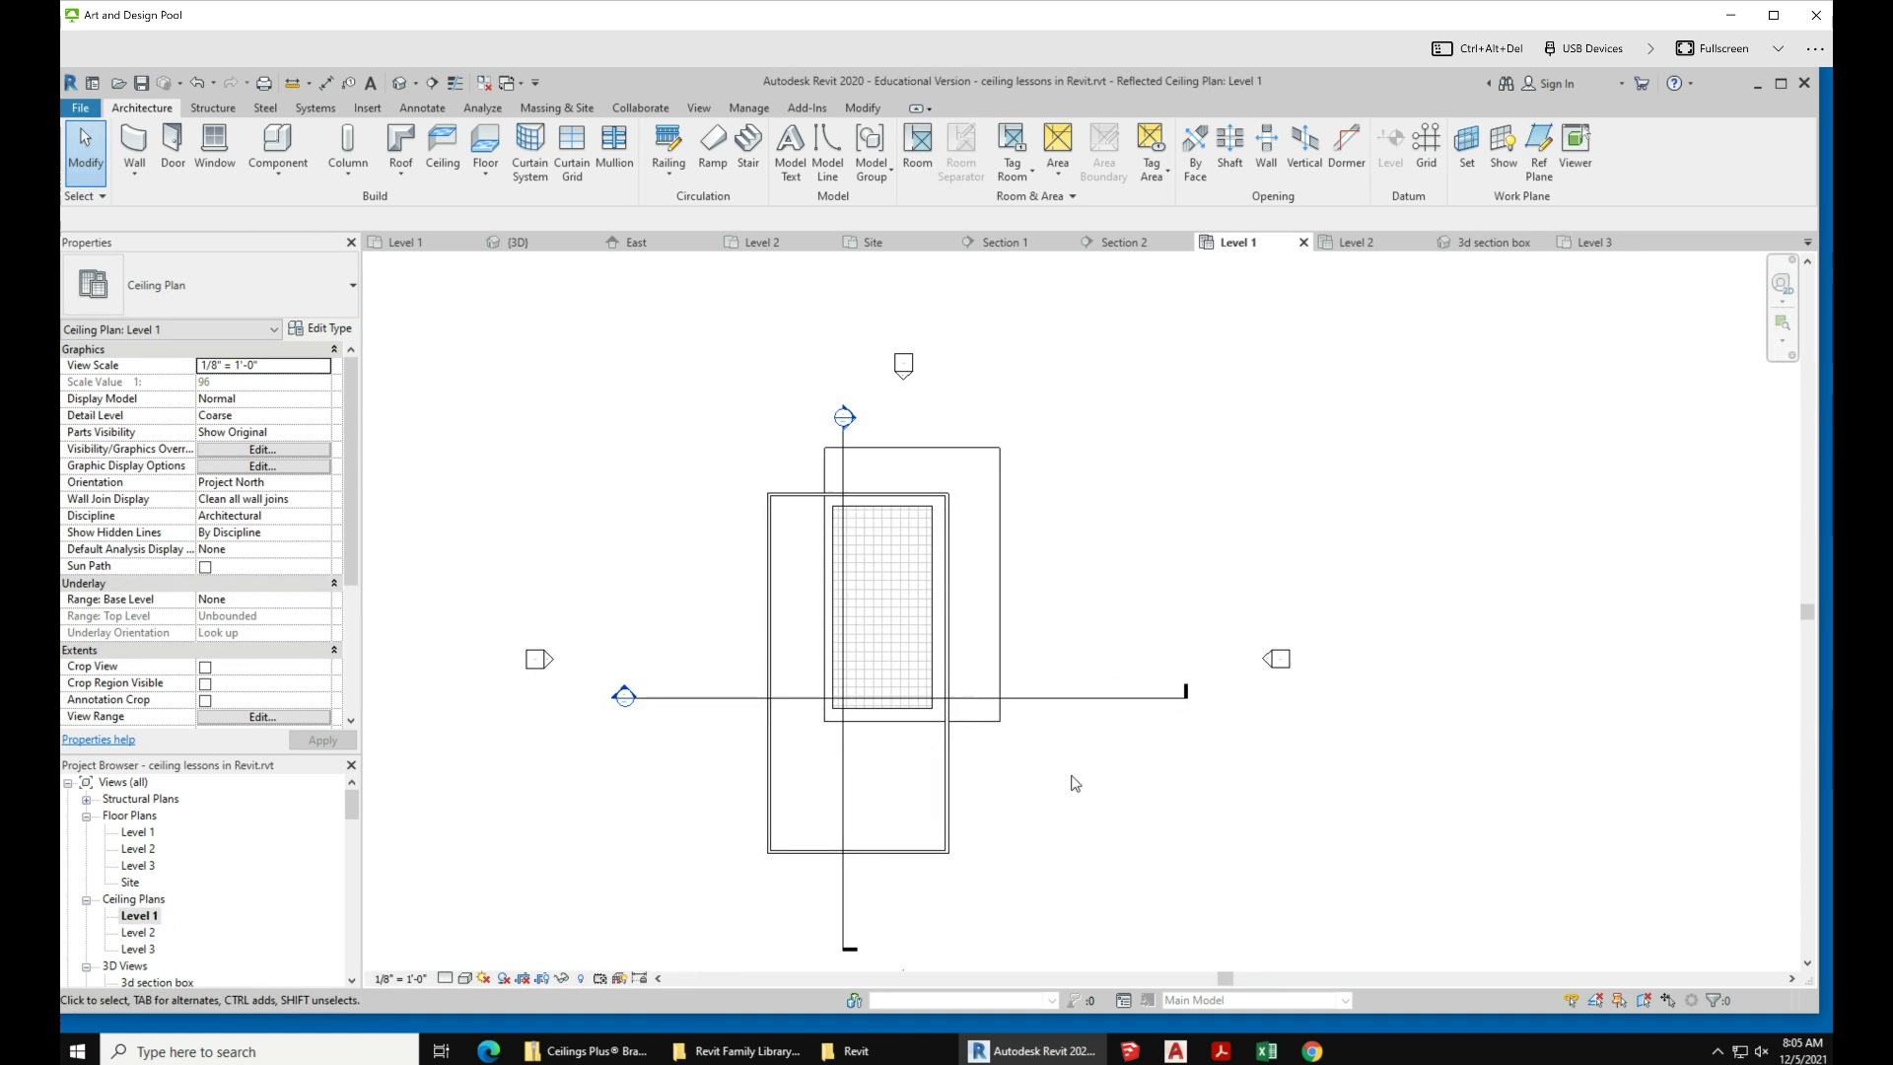
pyautogui.scroll(2, 743, 513)
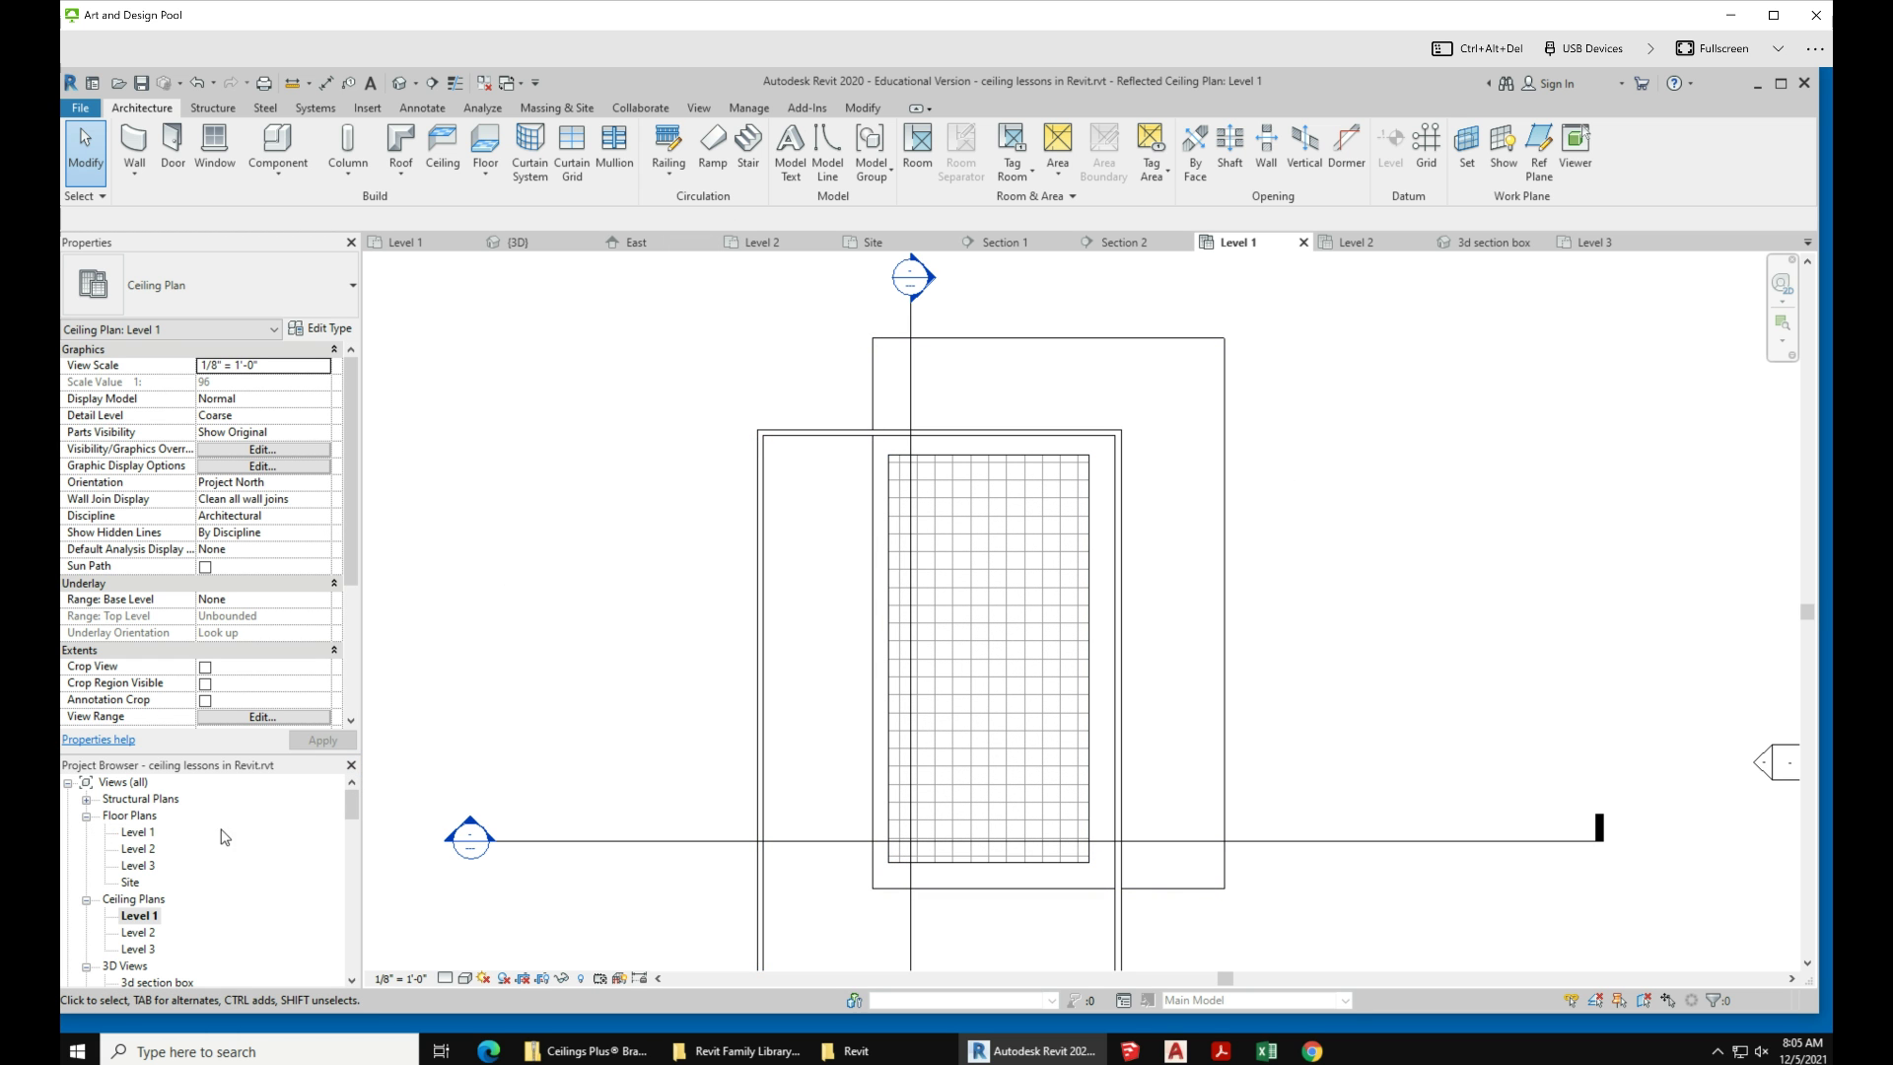
pyautogui.moveTo(358, 807); pyautogui.dragTo(364, 942)
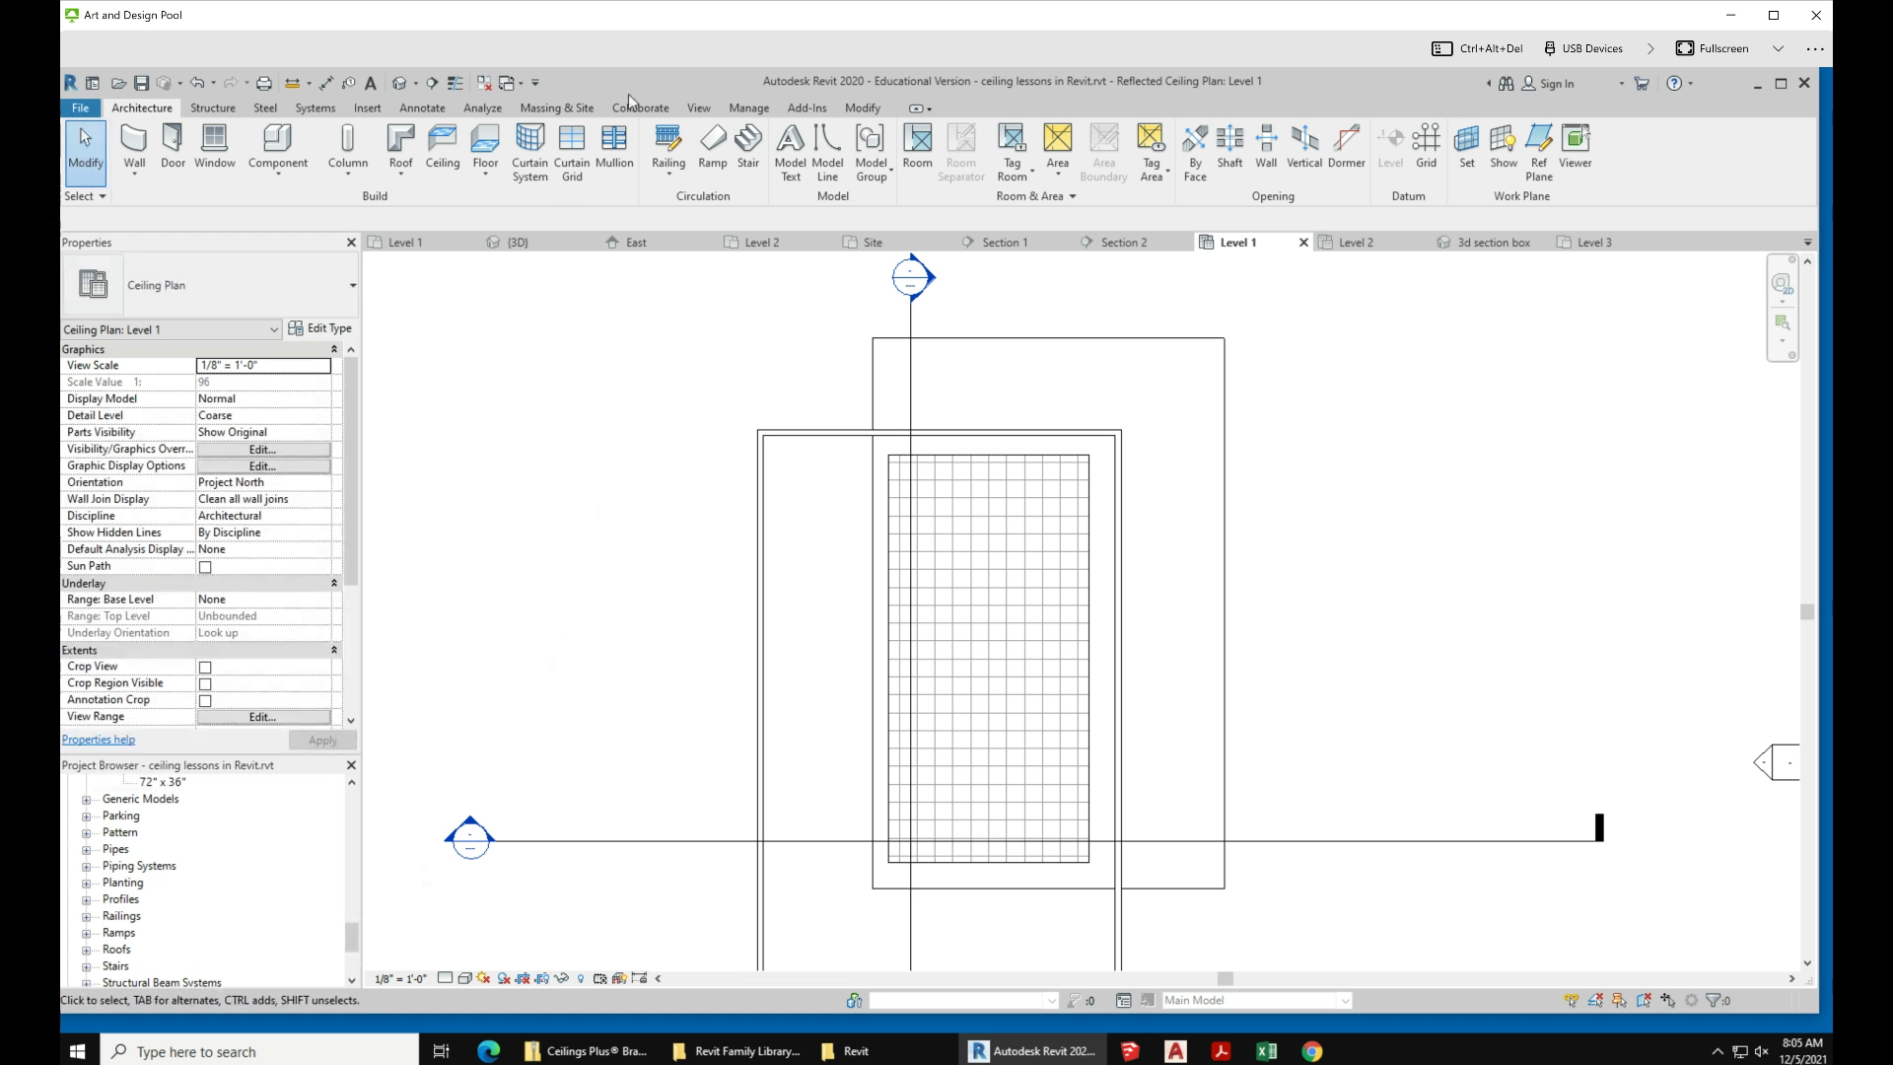
# Step: Start loading a family and browse to the Lighting folder of the US Imperial library
pyautogui.click(367, 107)
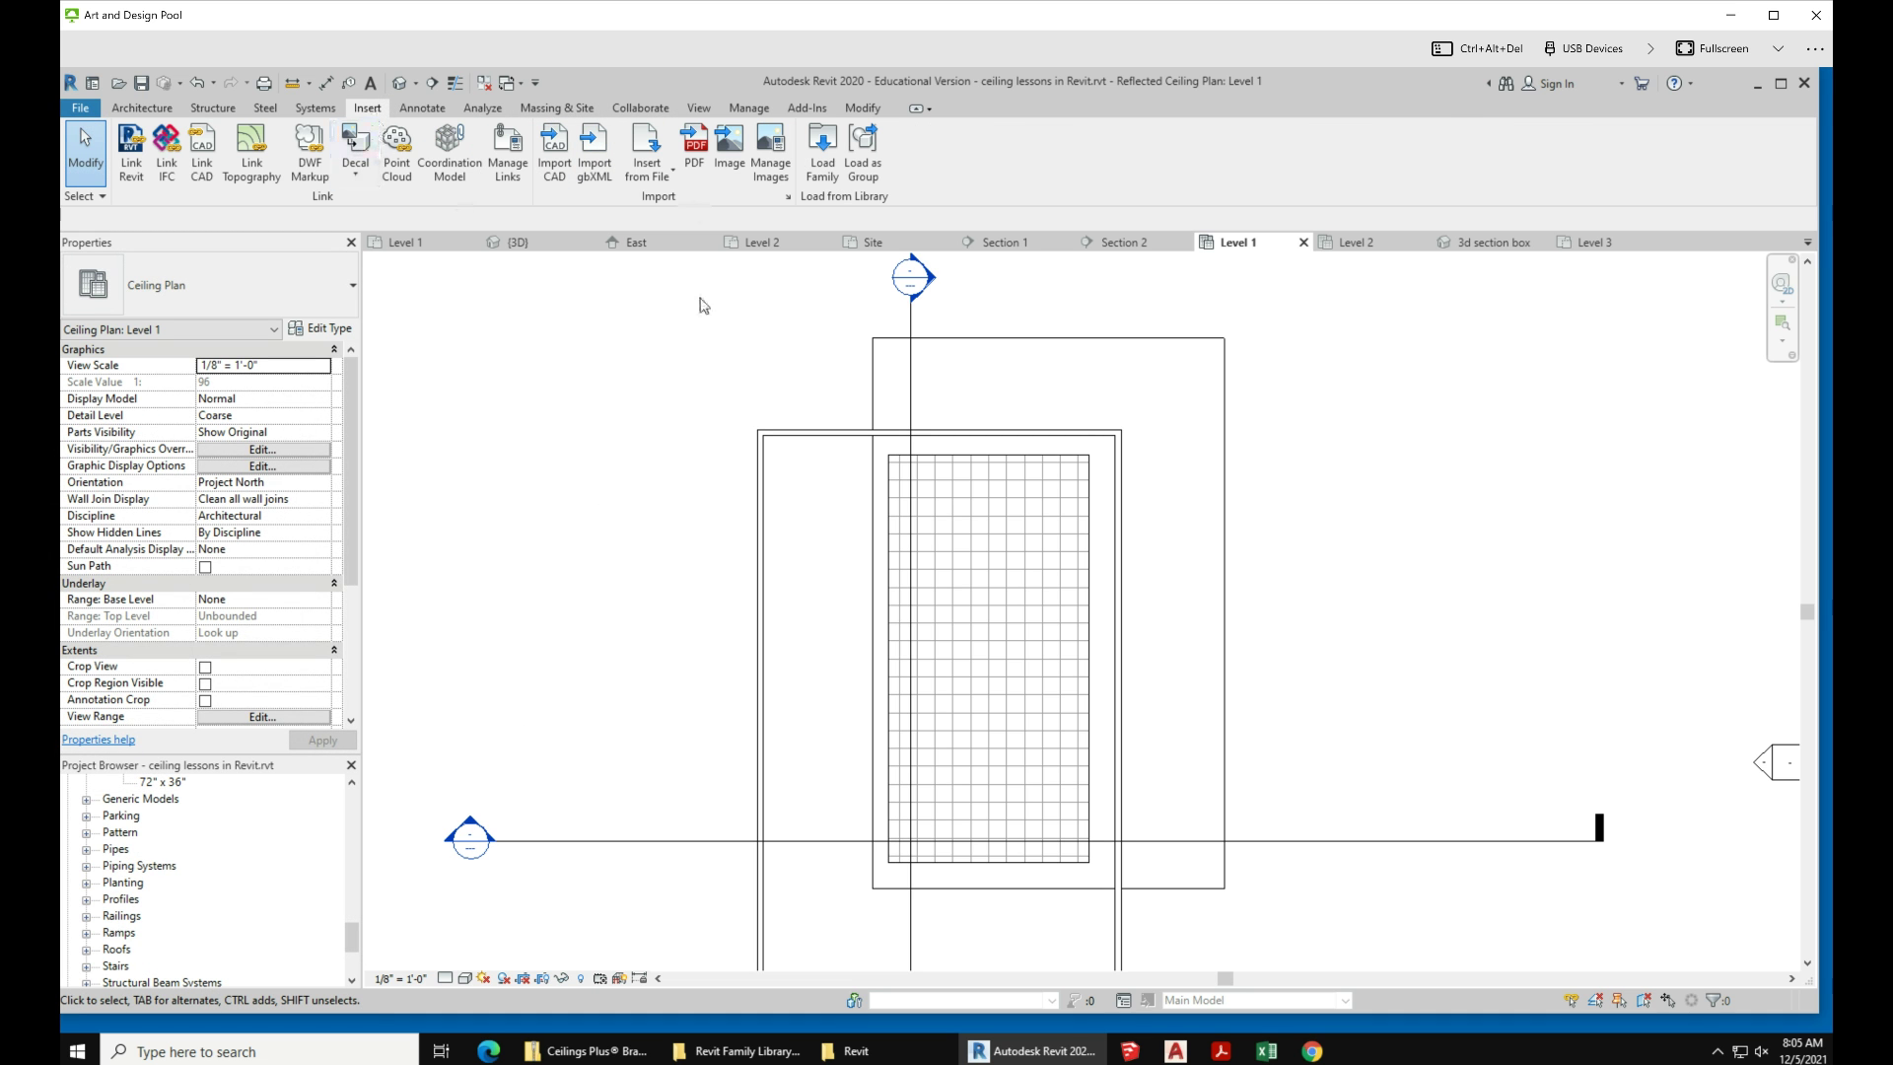
pyautogui.click(823, 178)
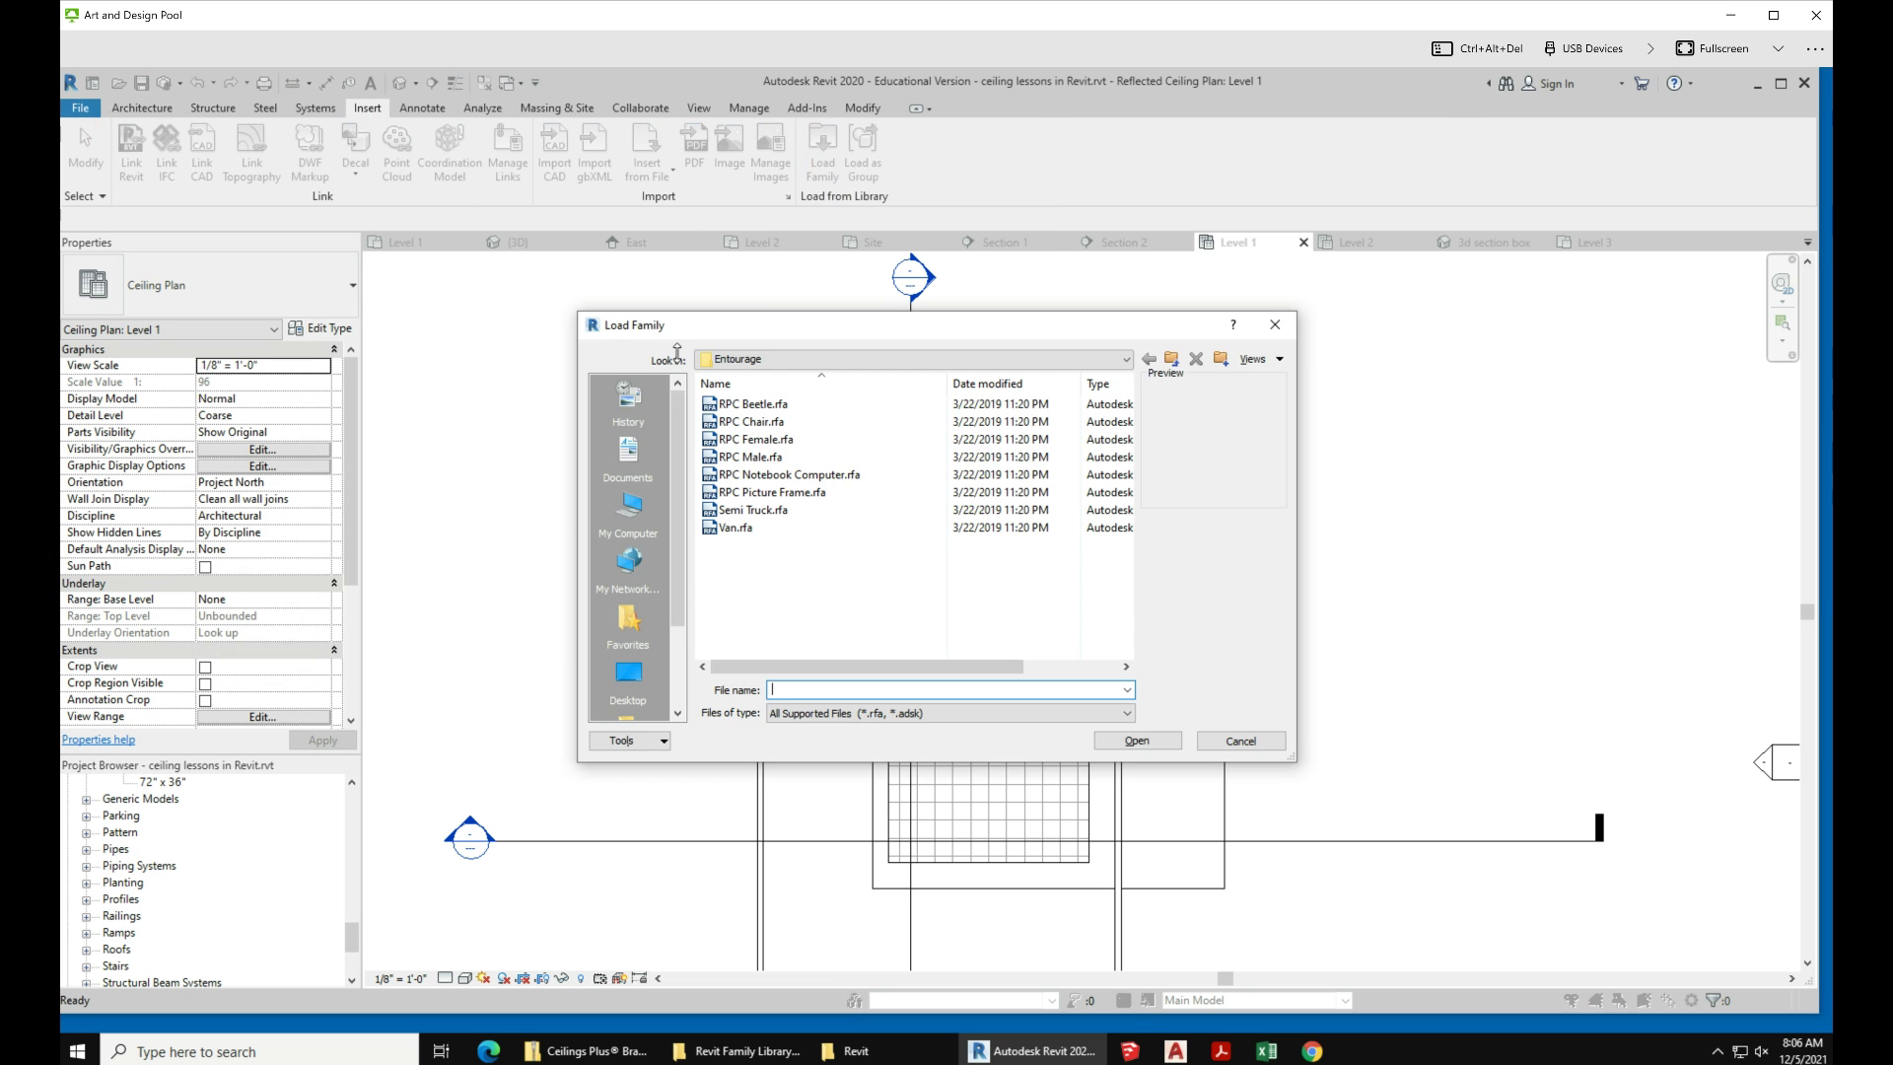
pyautogui.click(942, 359)
pyautogui.click(843, 615)
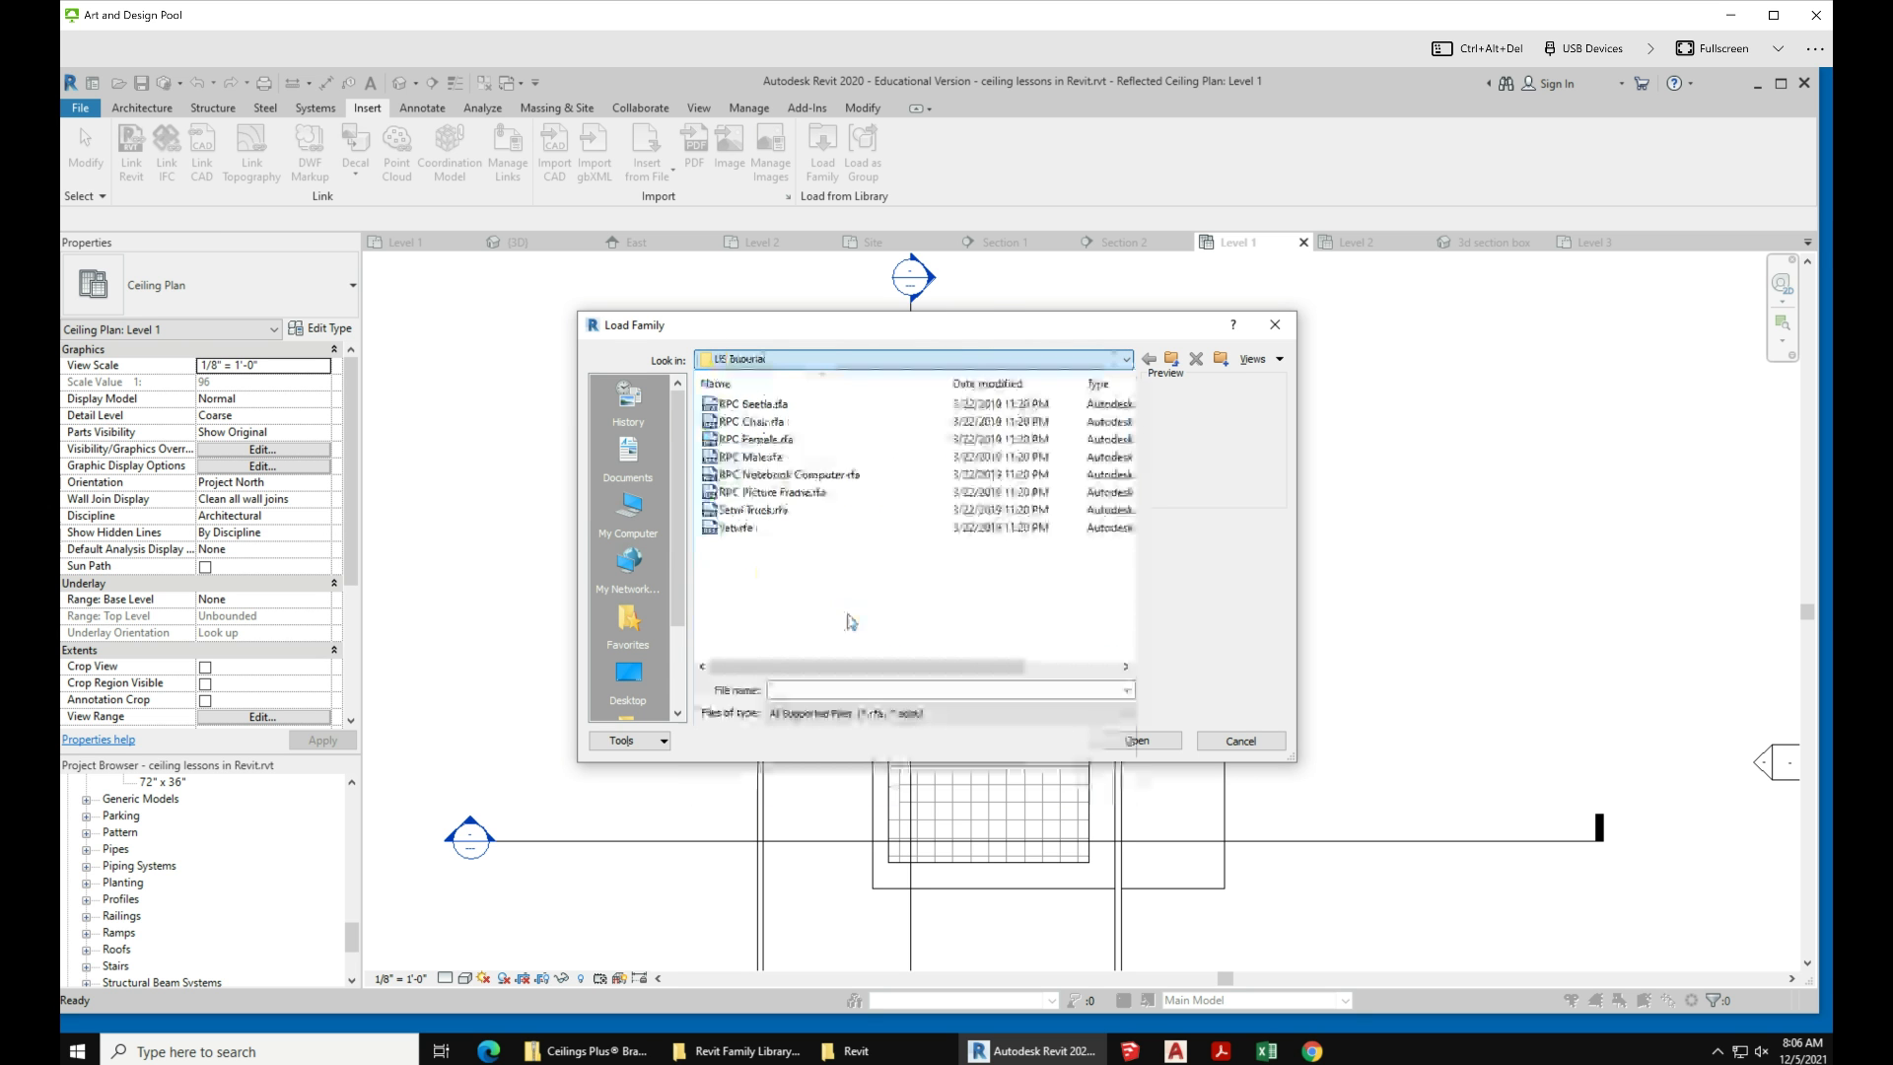
pyautogui.scroll(-3, 857, 621)
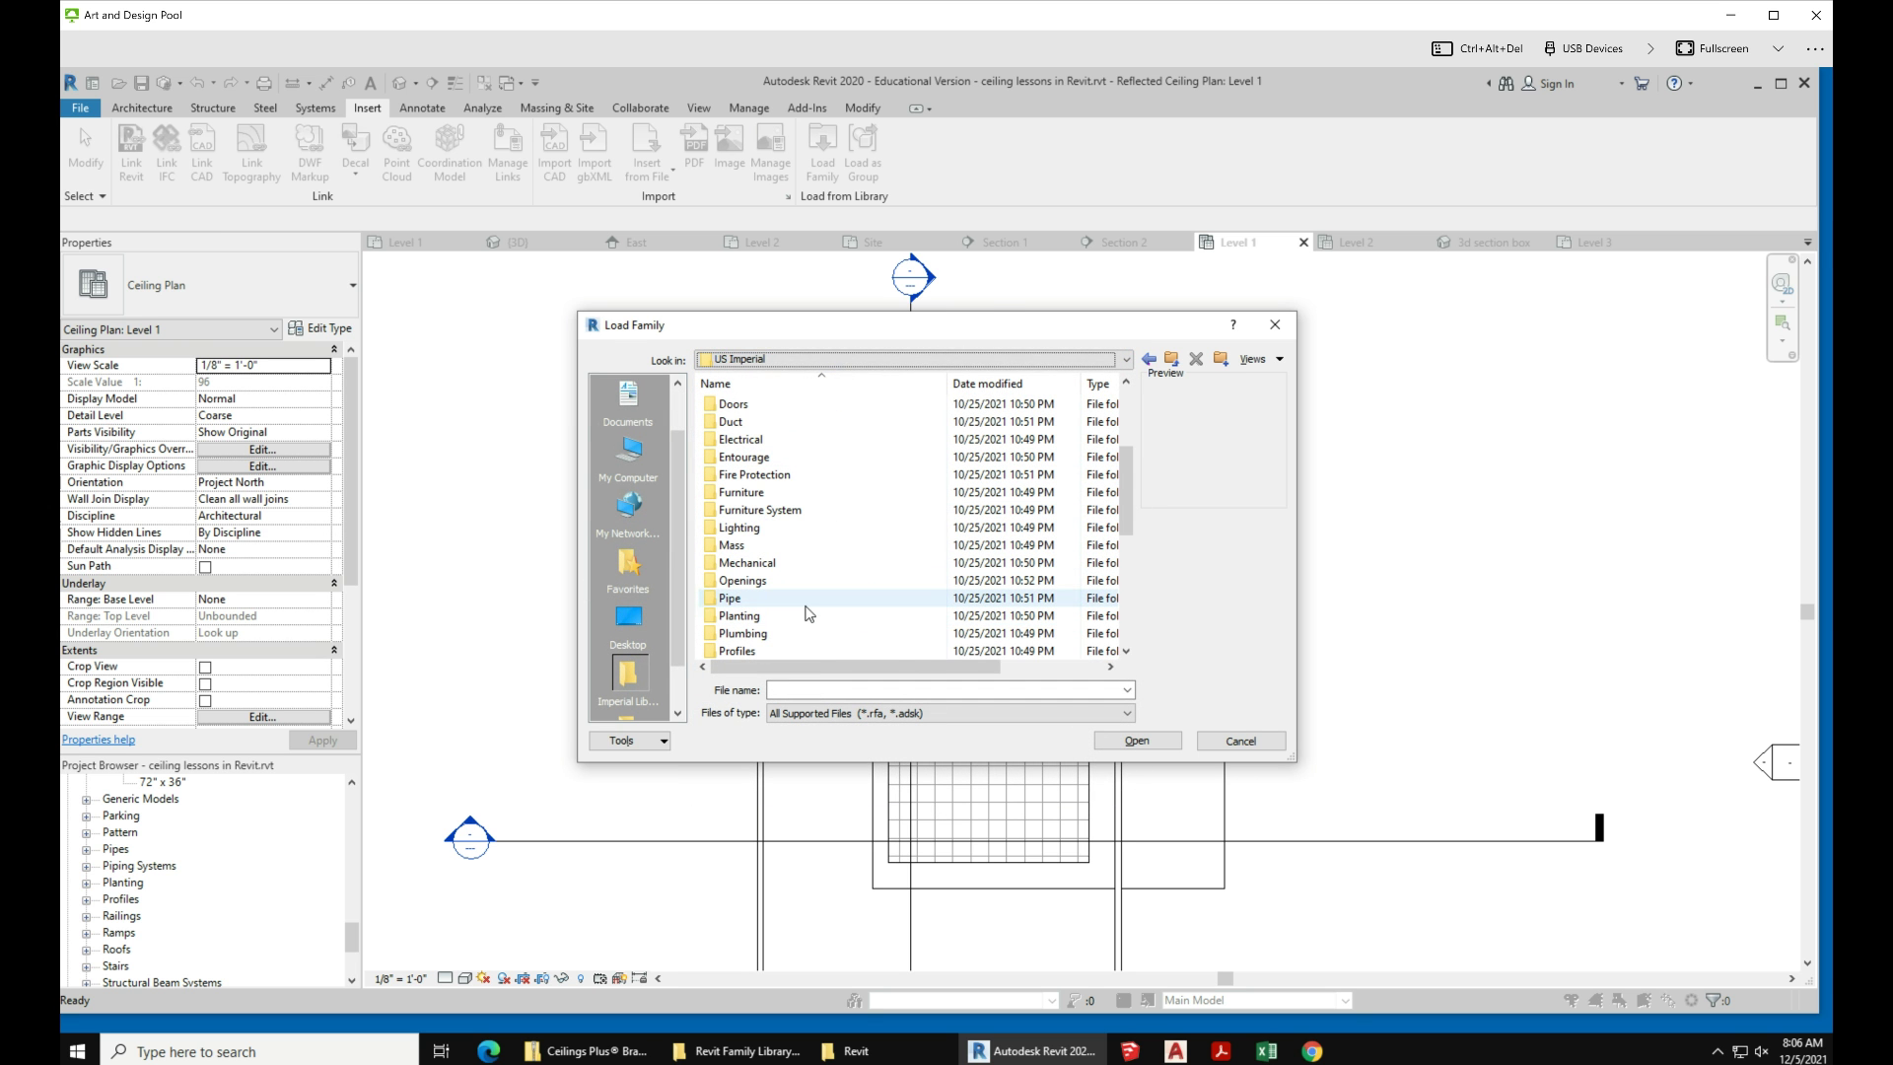
pyautogui.scroll(-4, 813, 608)
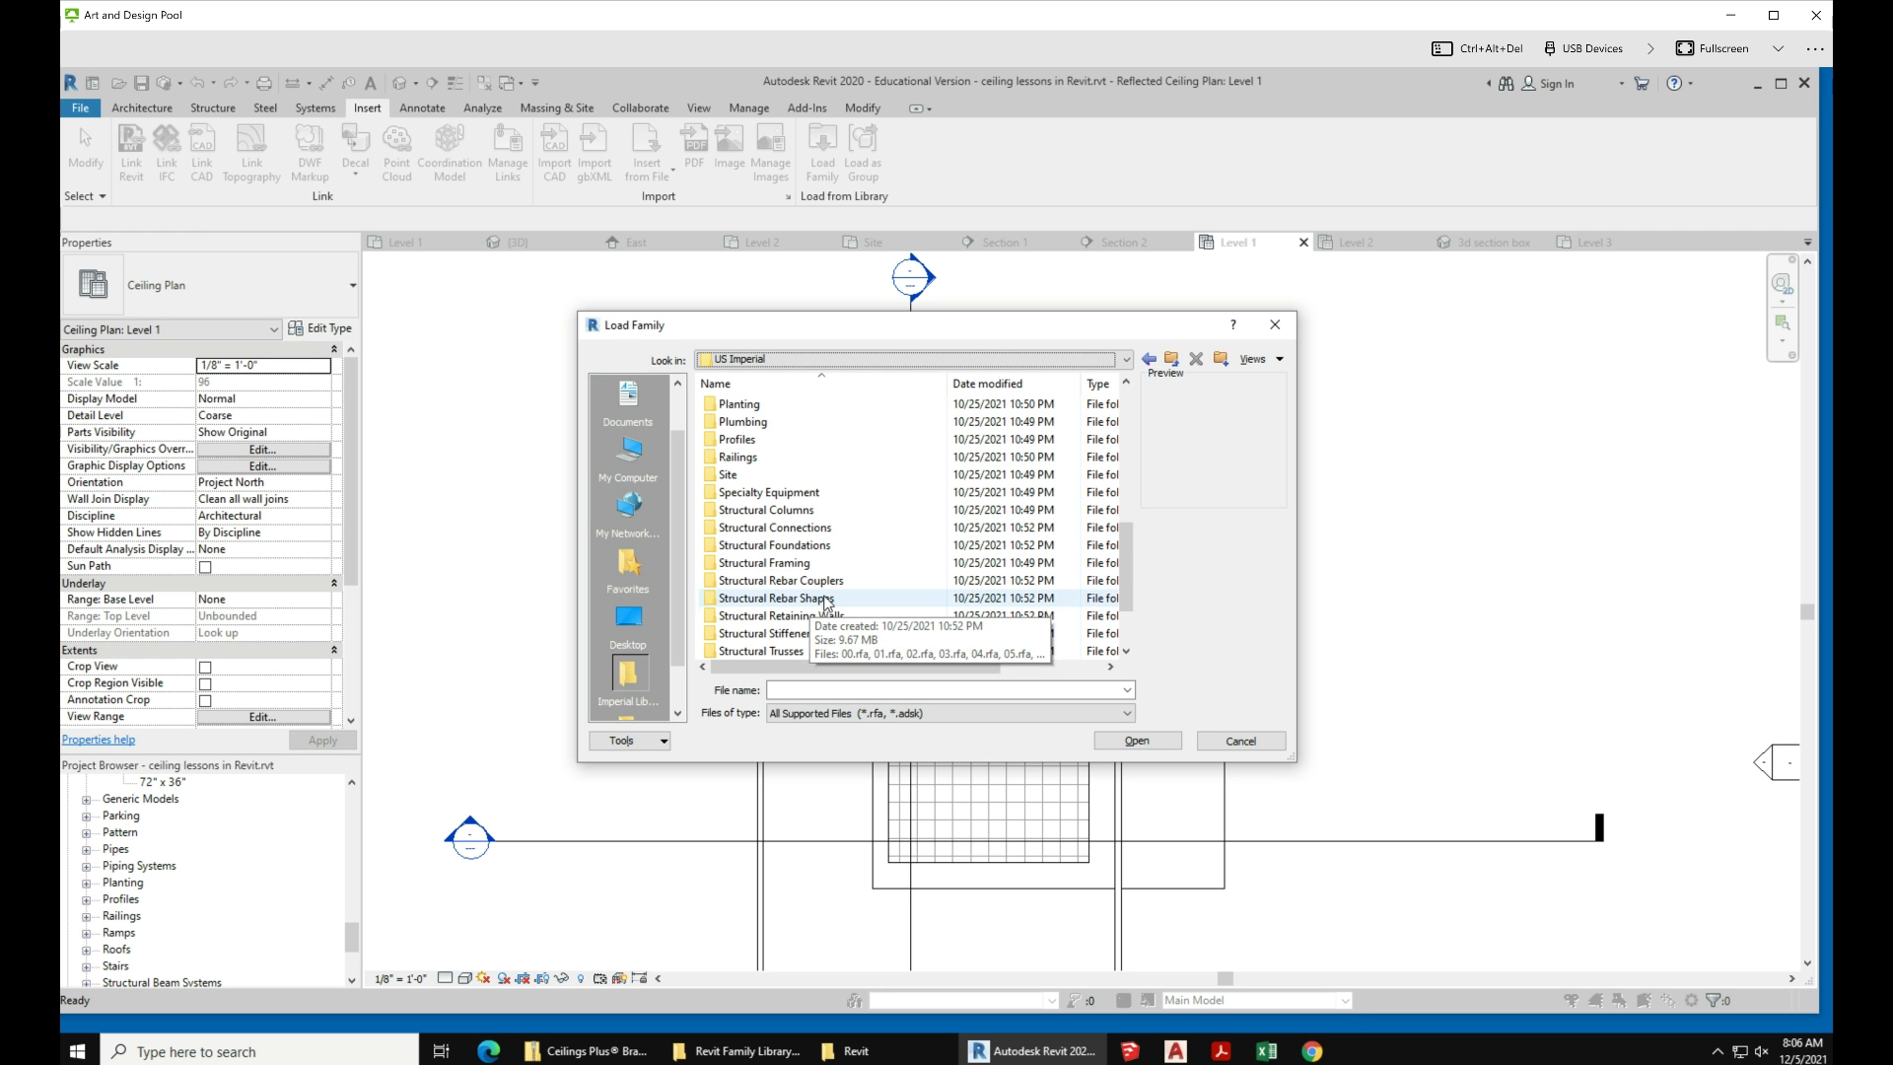
pyautogui.scroll(-2, 826, 602)
pyautogui.scroll(4, 824, 600)
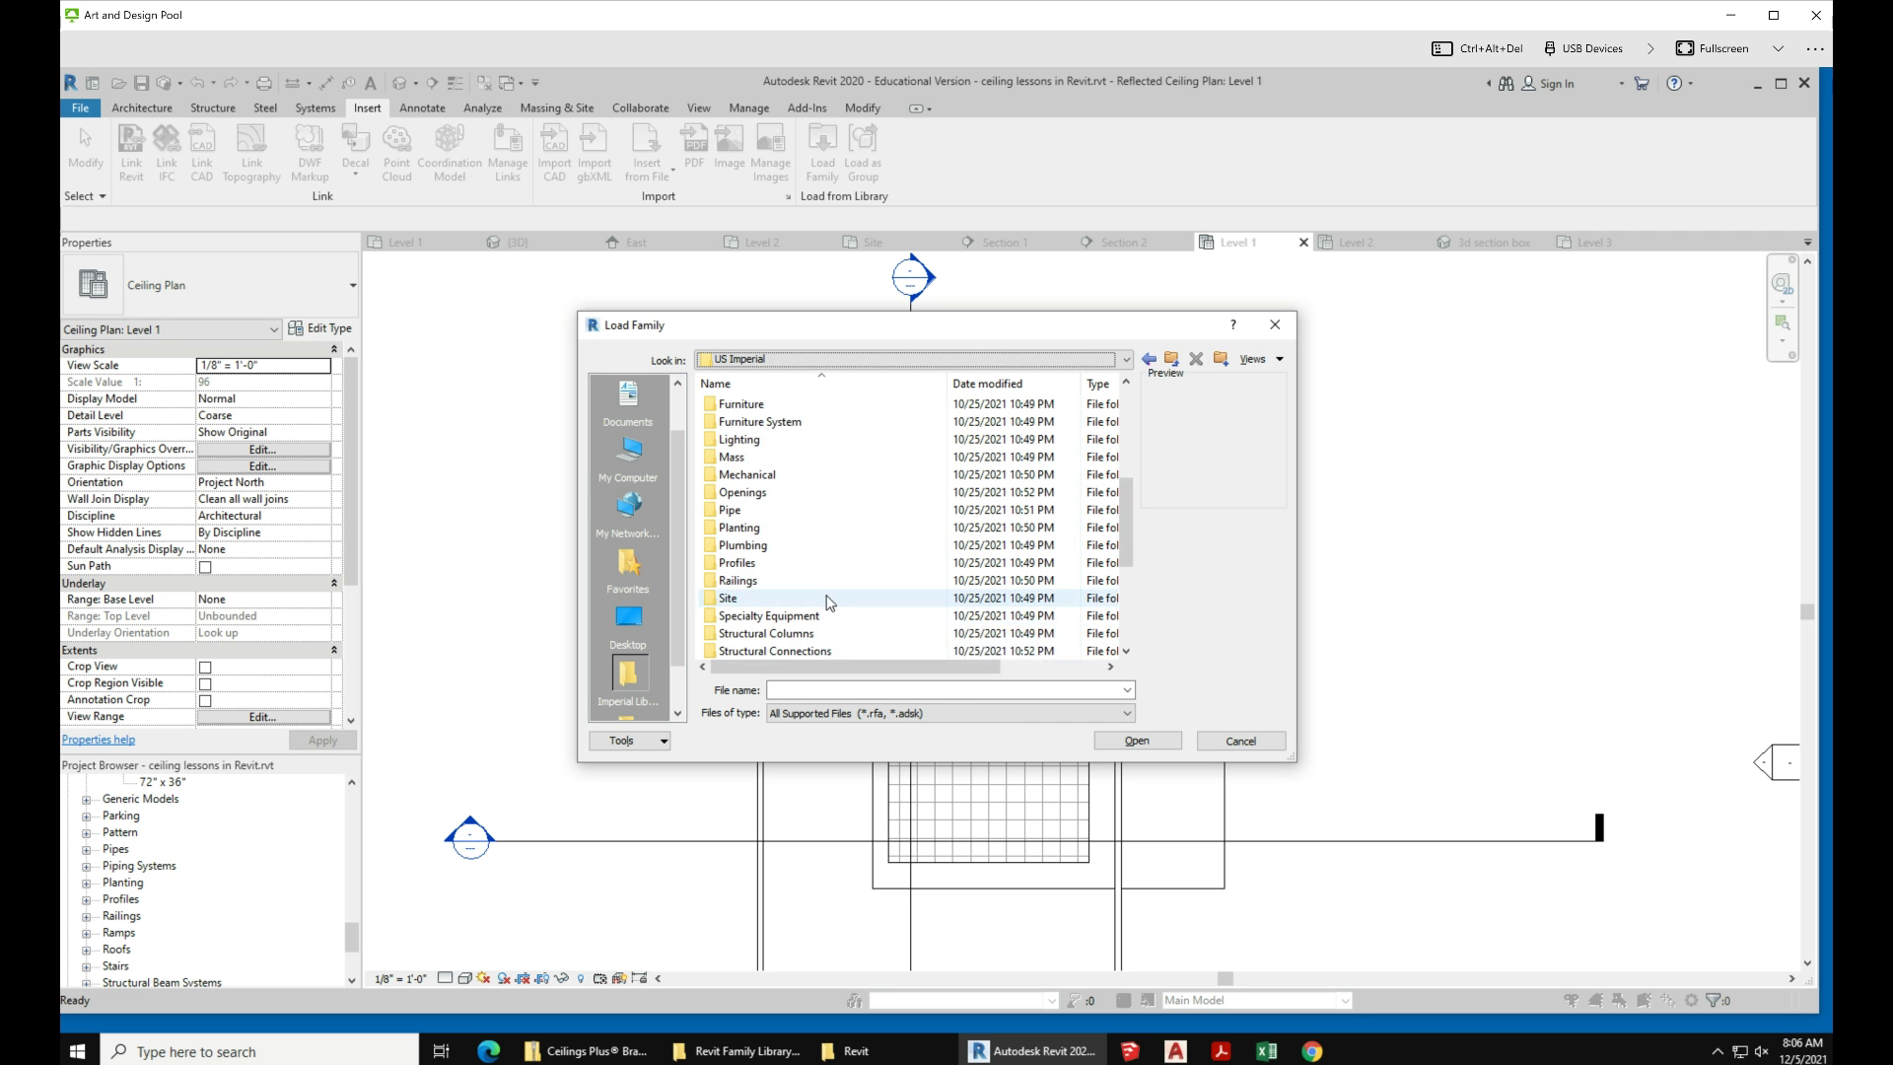
pyautogui.doubleClick(782, 440)
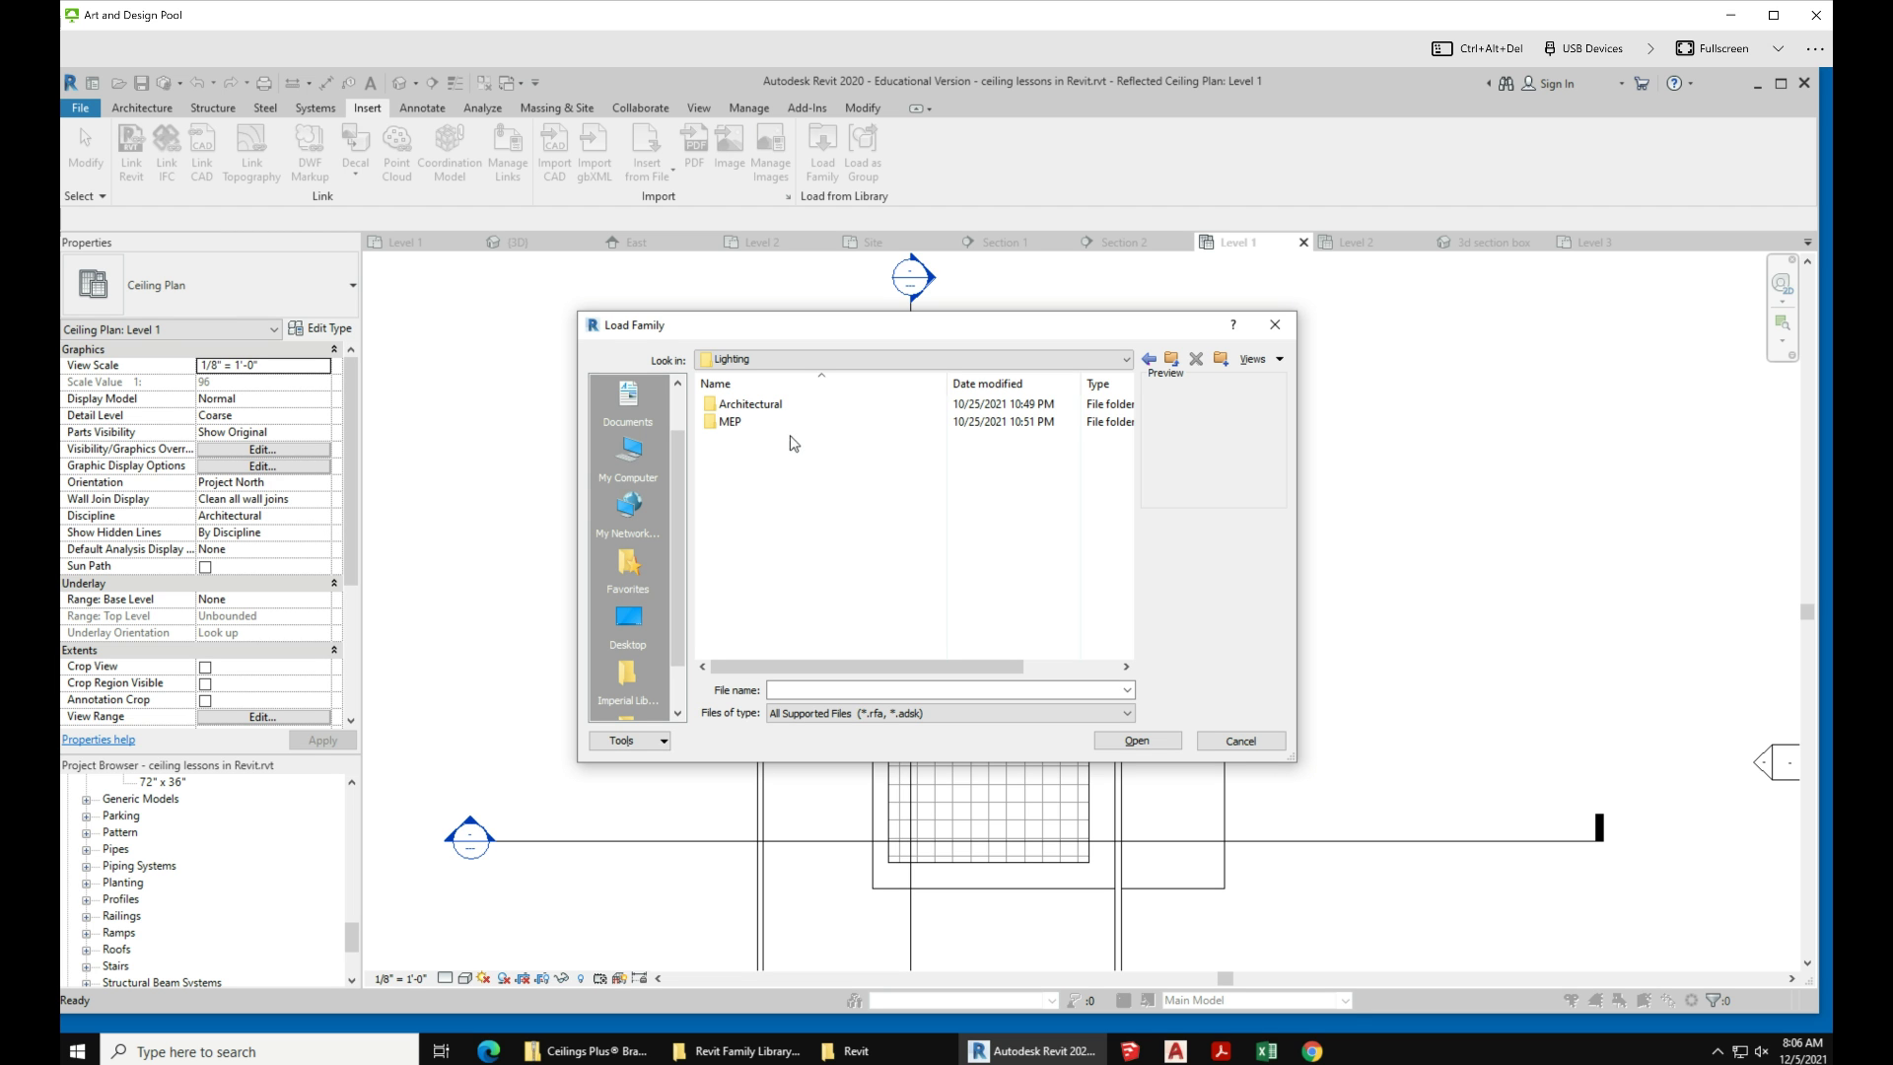
# Step: Look into the Architectural lighting folder, then open the Internal folder under MEP lighting
pyautogui.doubleClick(756, 409)
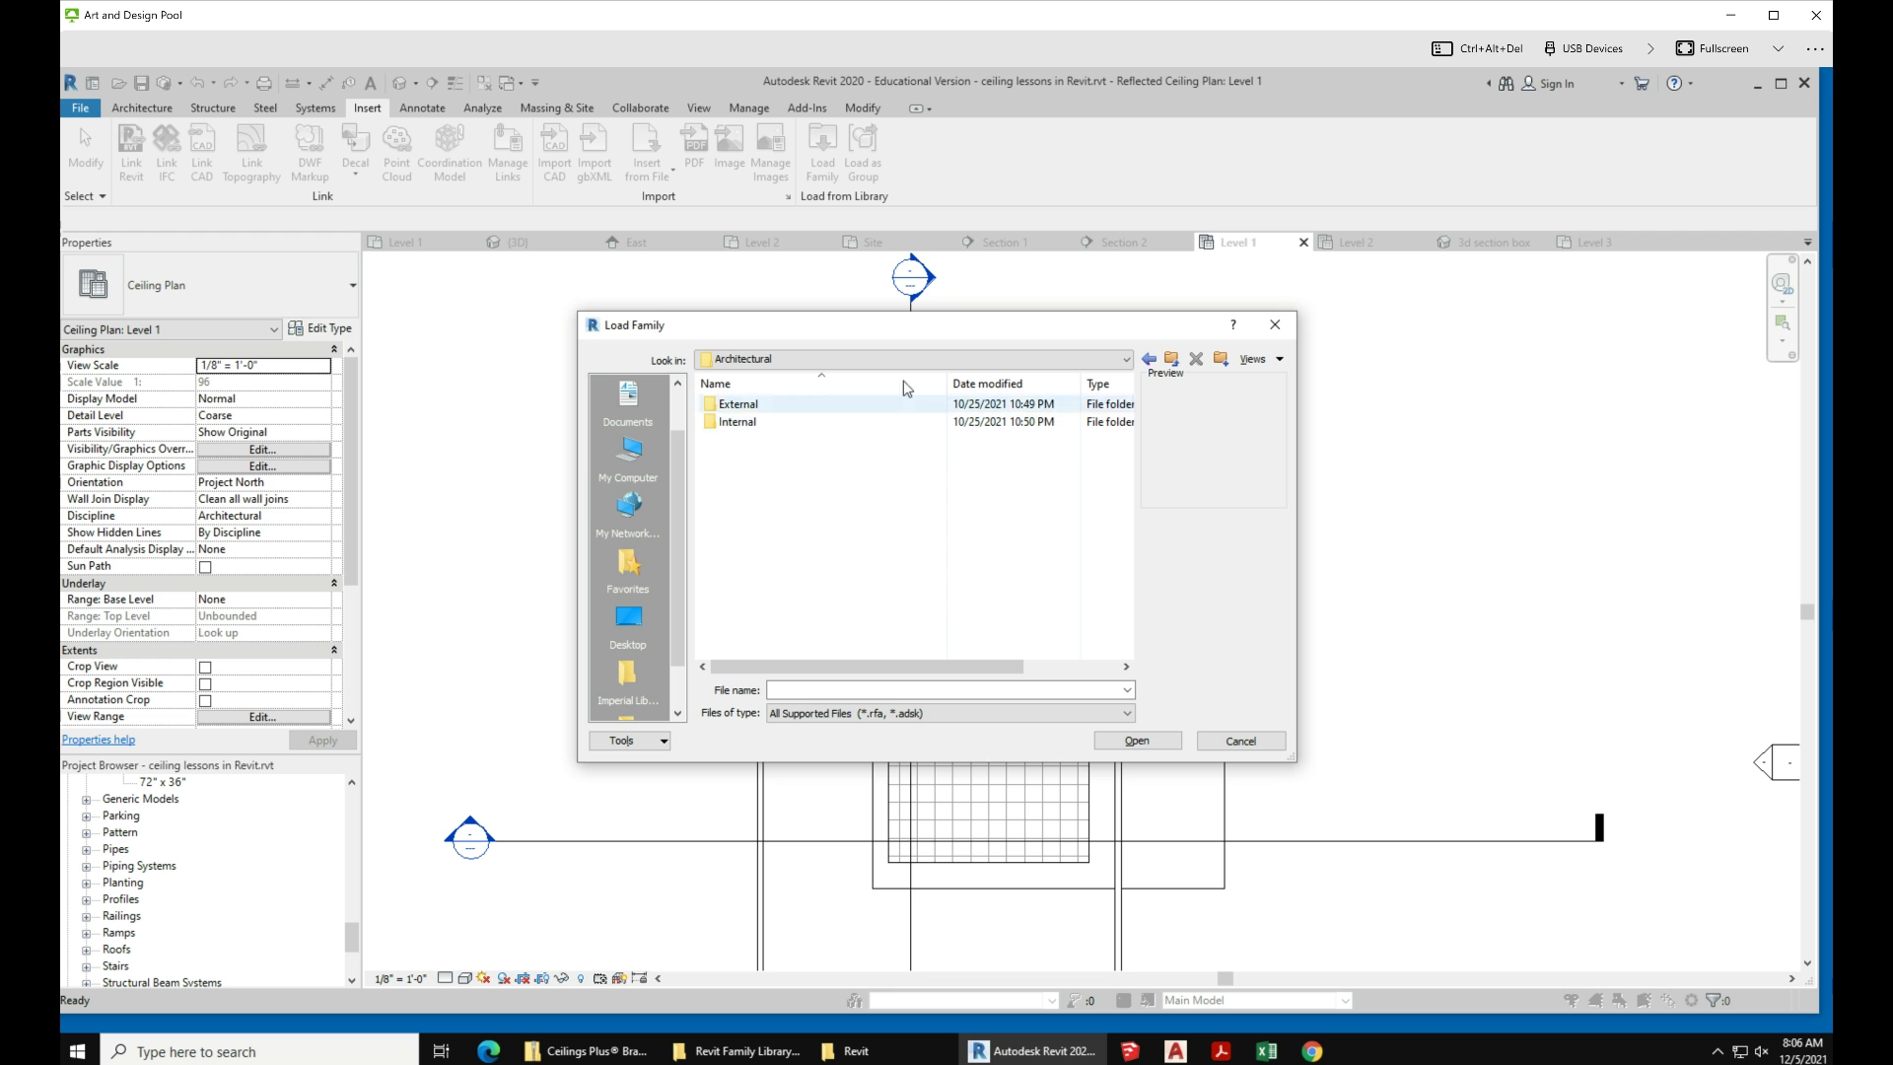
pyautogui.click(1170, 360)
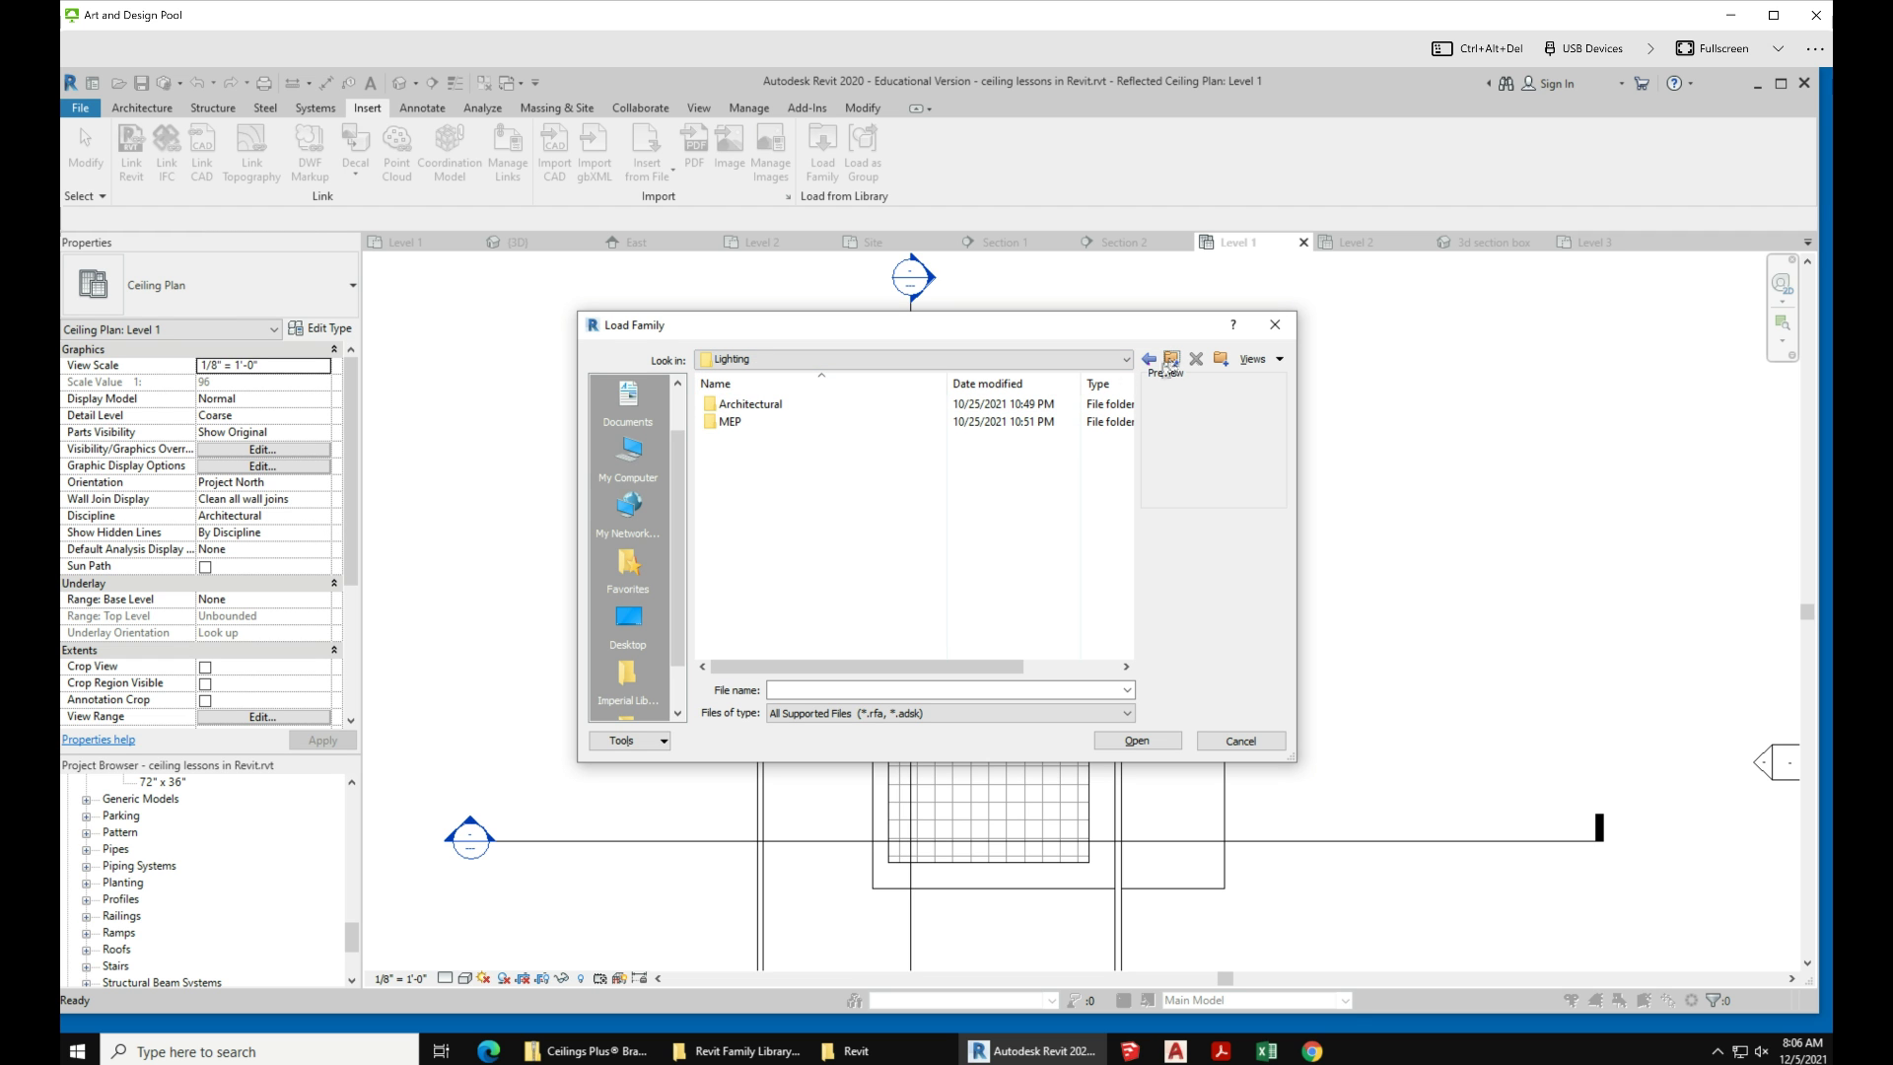
pyautogui.doubleClick(771, 423)
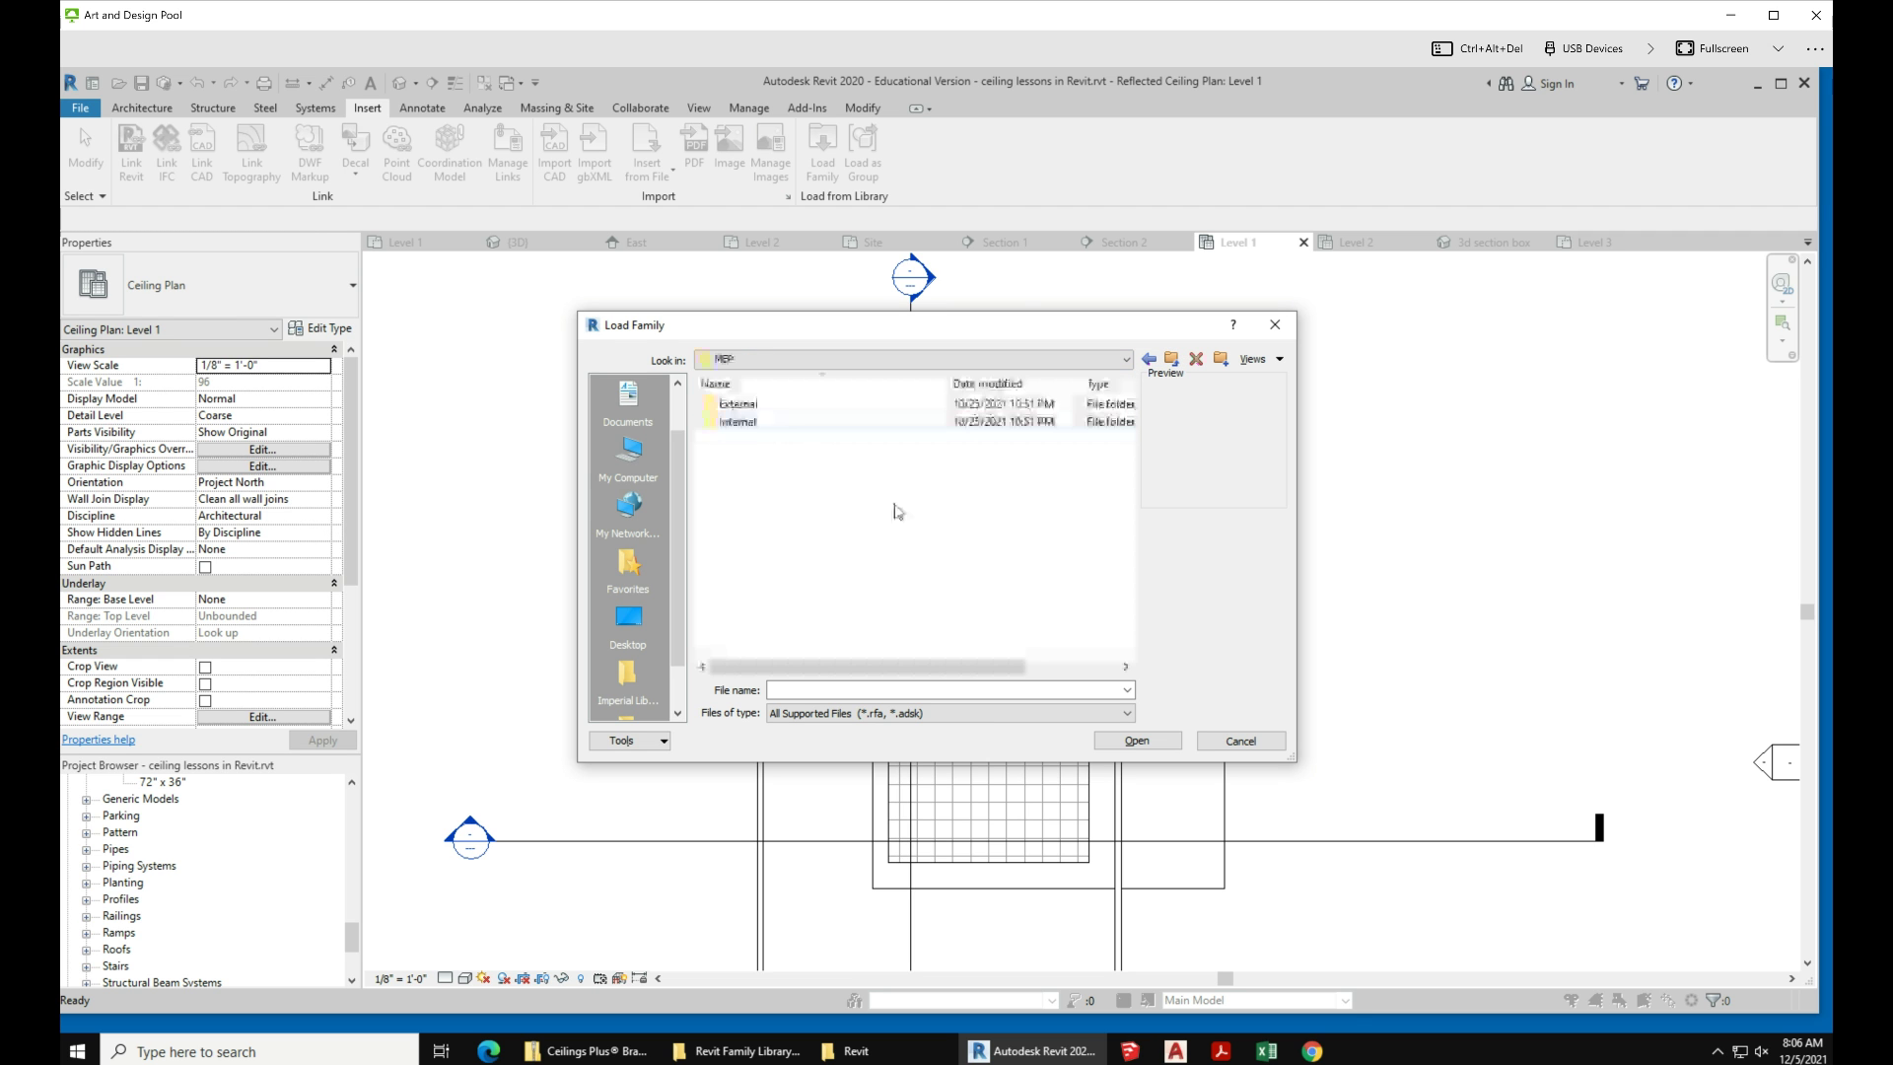
pyautogui.doubleClick(786, 423)
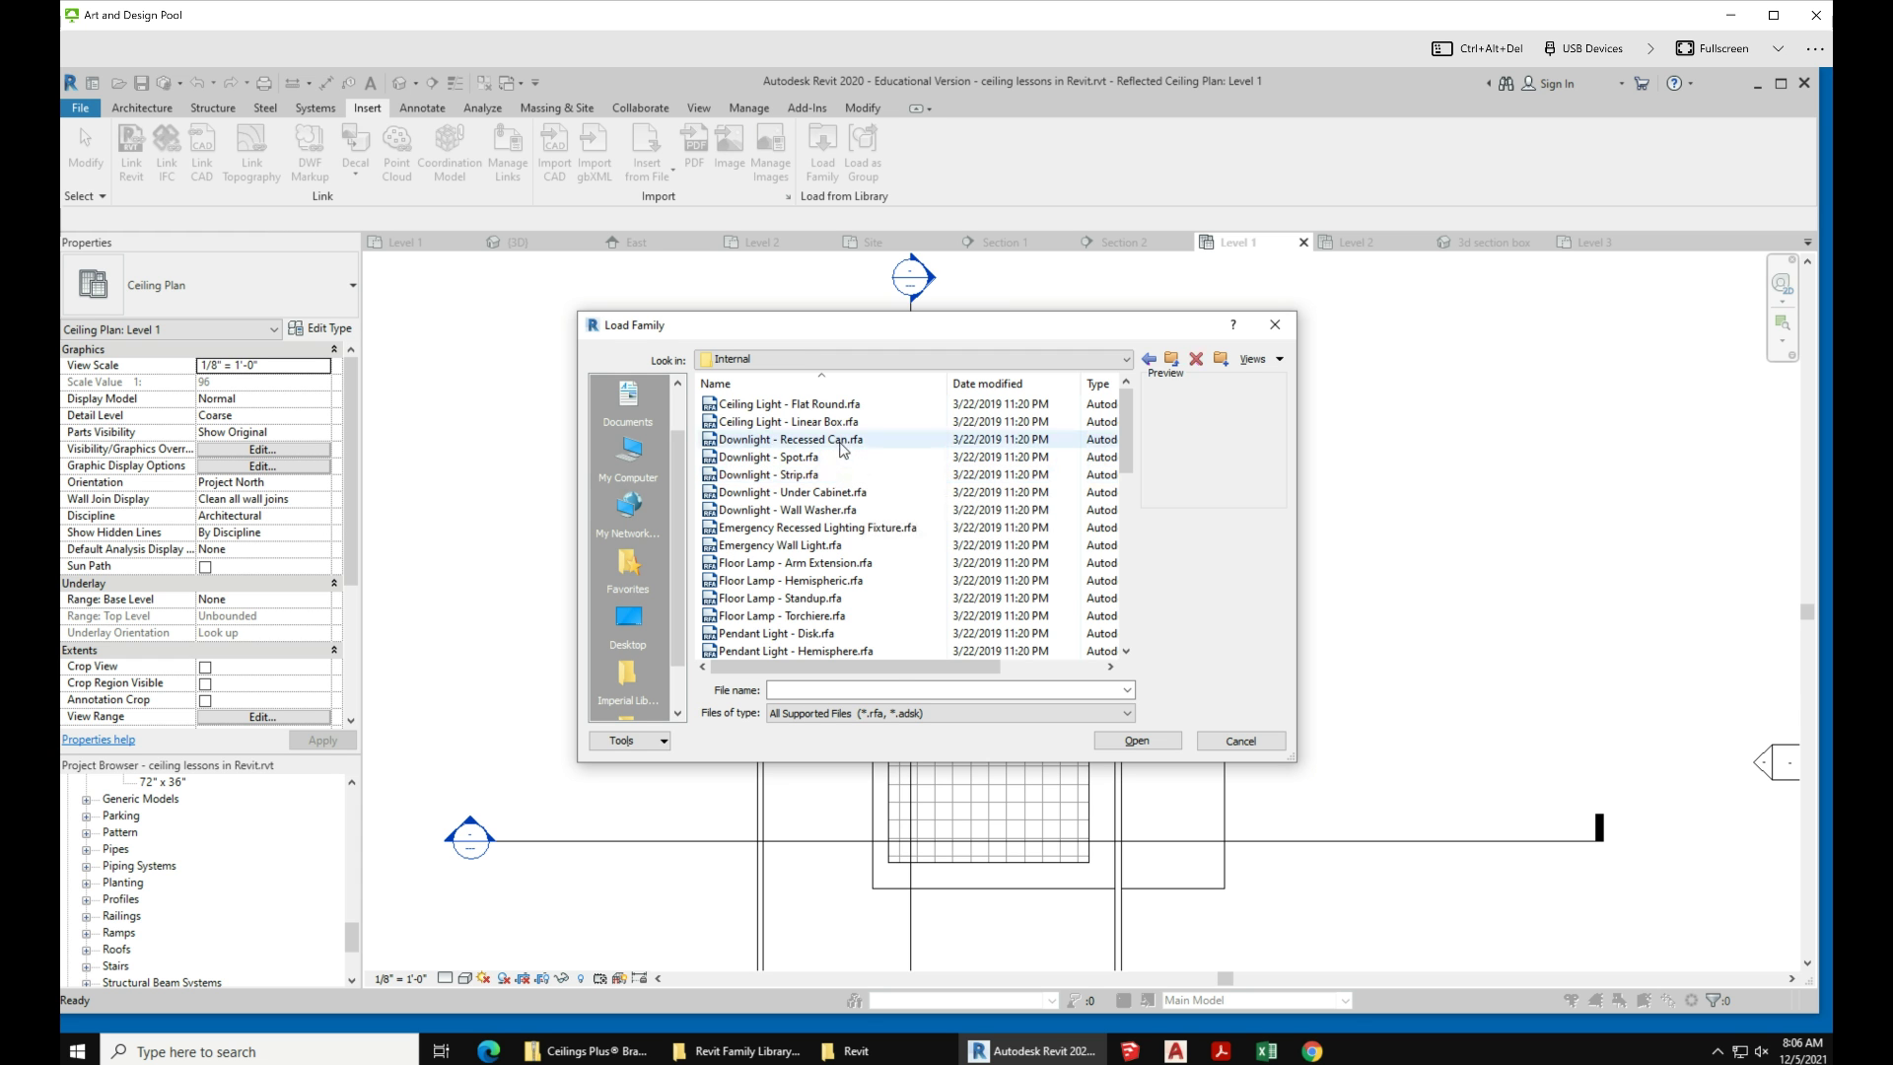
# Step: Load the Downlight - Recessed Can, Downlight - Wall Washer and Troffer Light - 2x2 Parabolic families together into the project
pyautogui.click(838, 440)
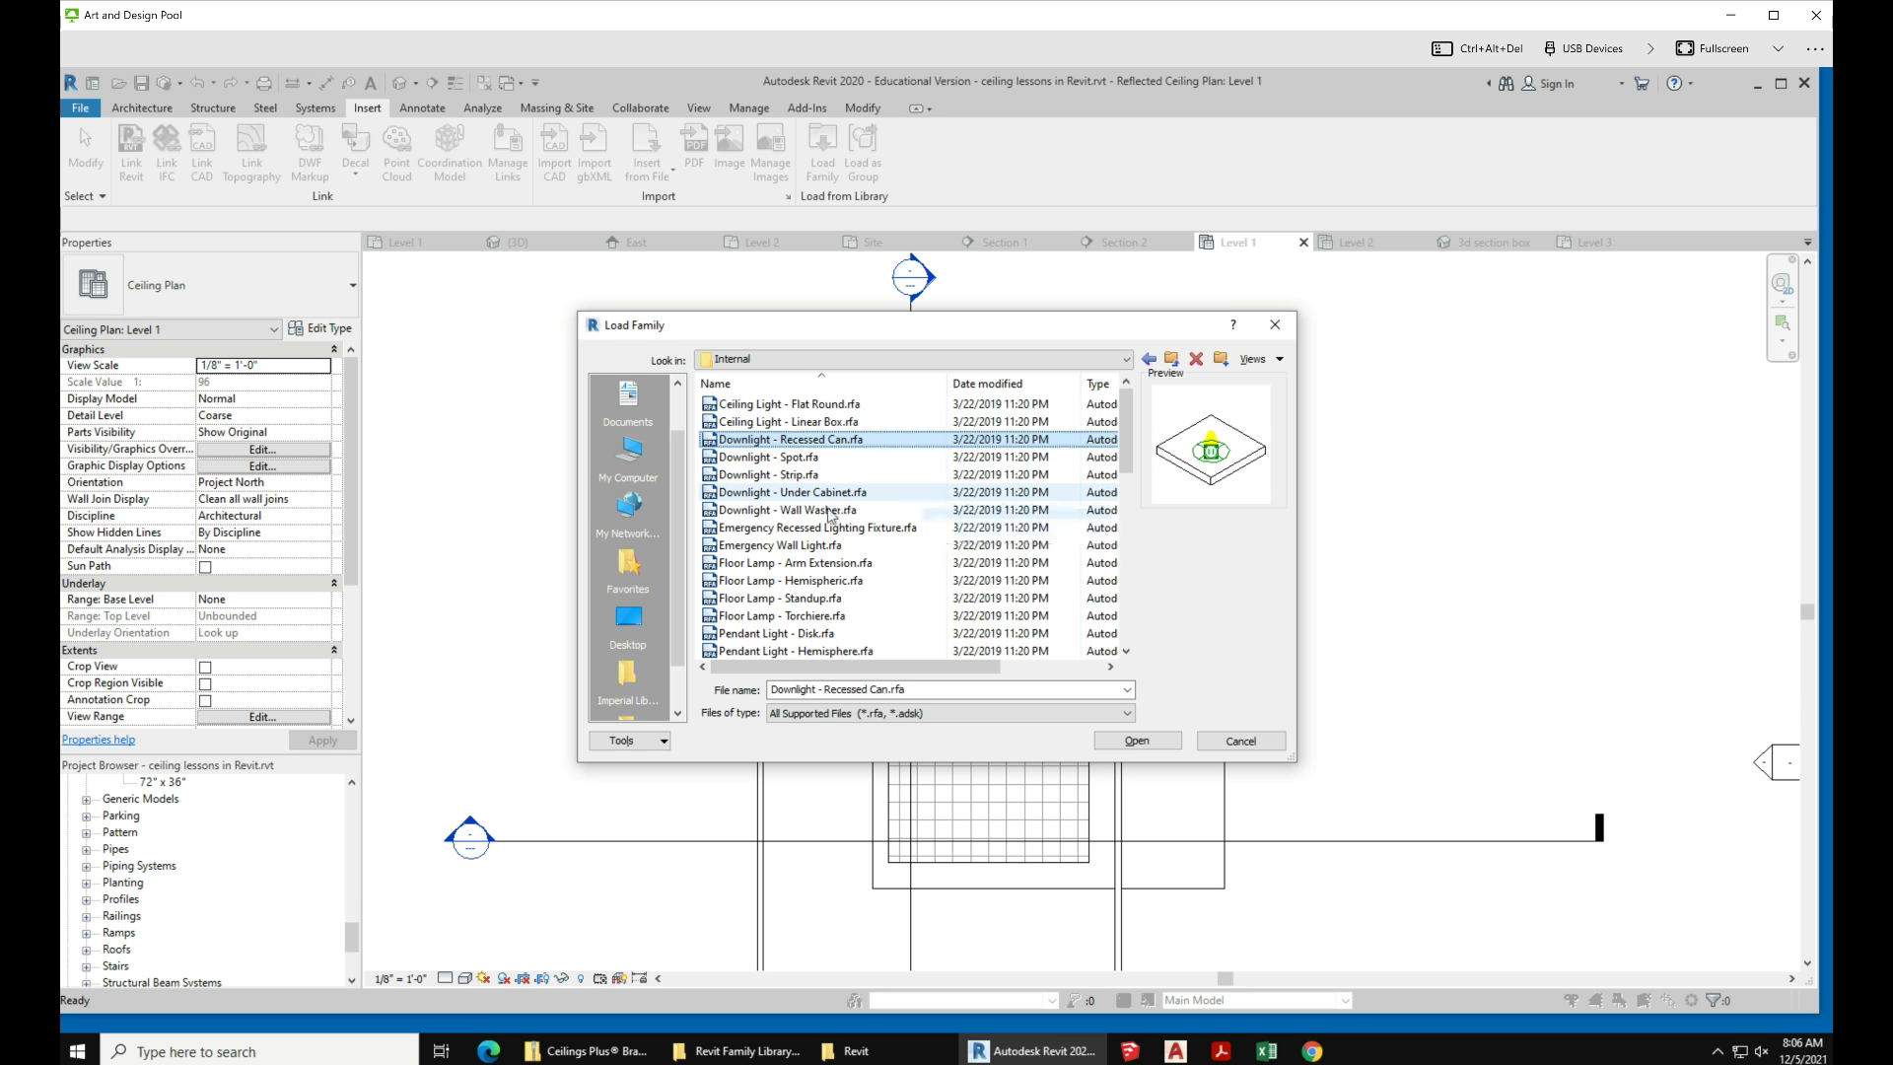
pyautogui.click(927, 511)
pyautogui.scroll(-7, 927, 529)
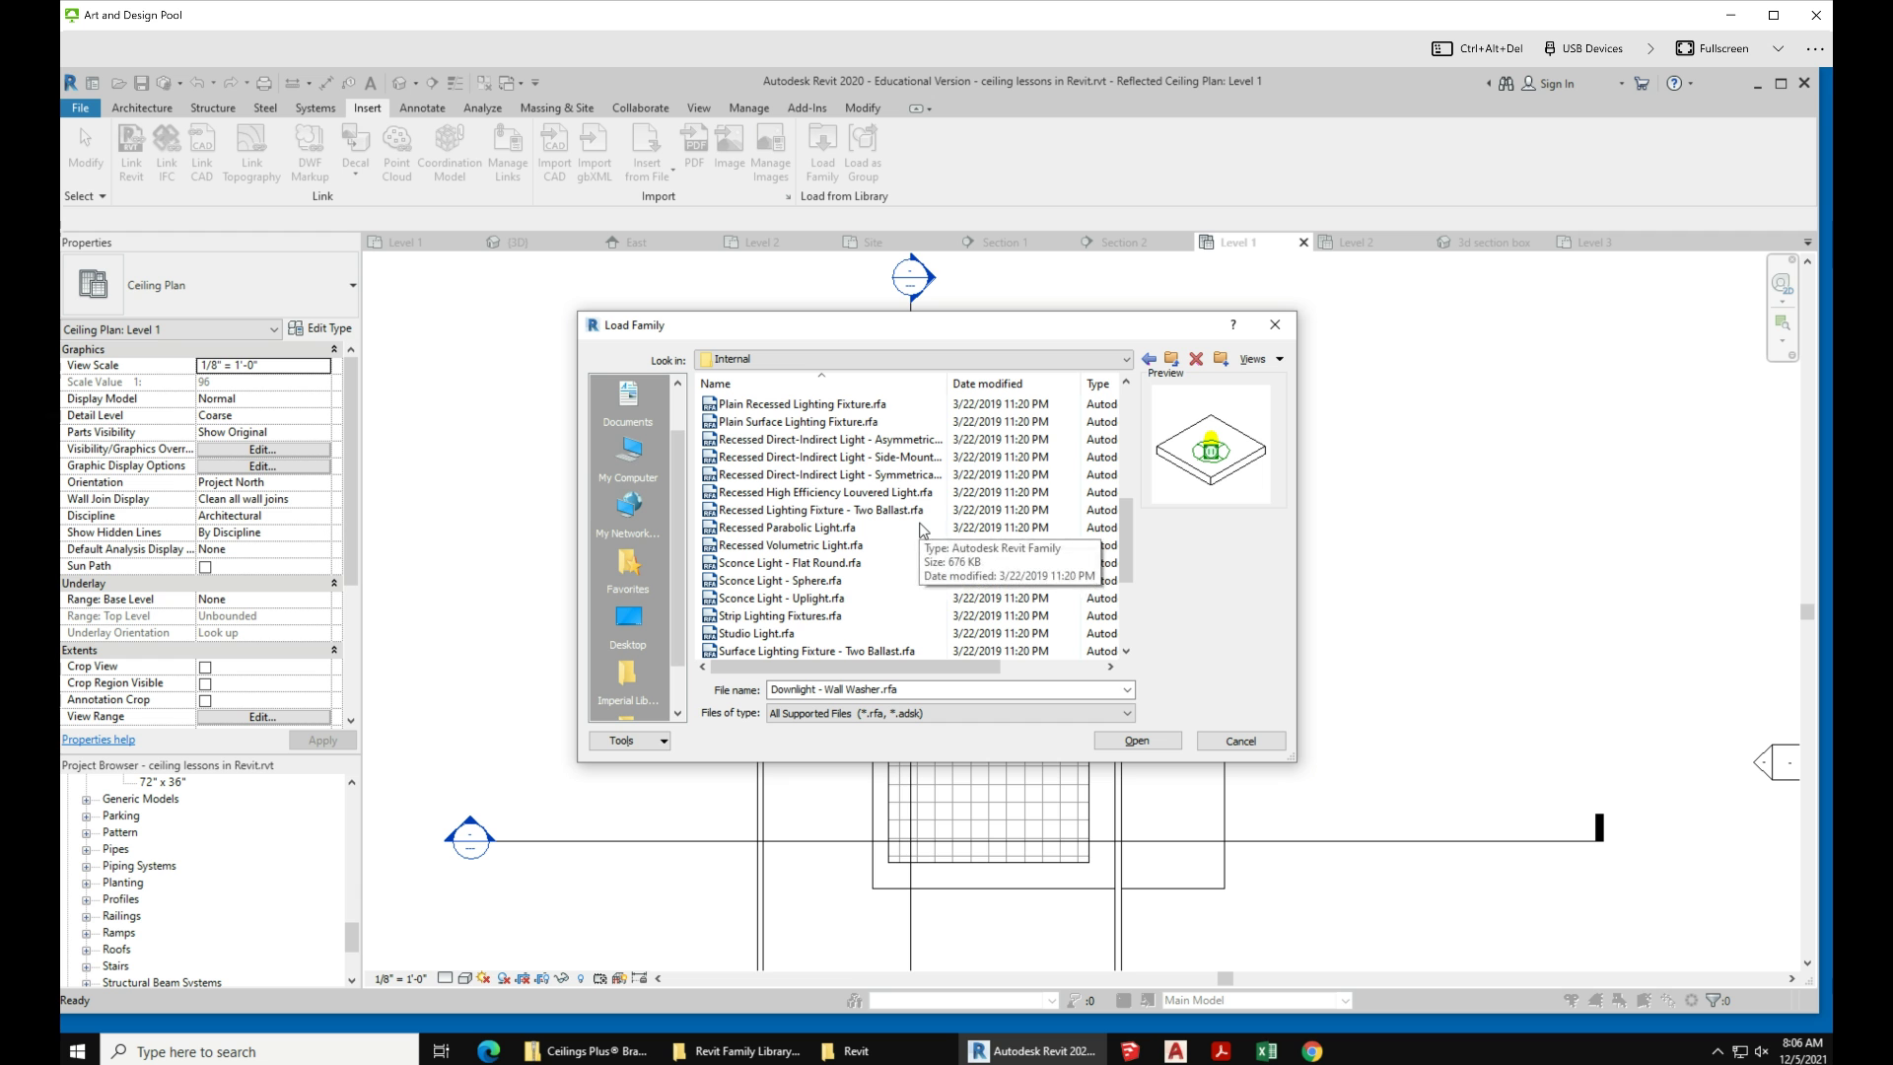
pyautogui.scroll(-2, 921, 529)
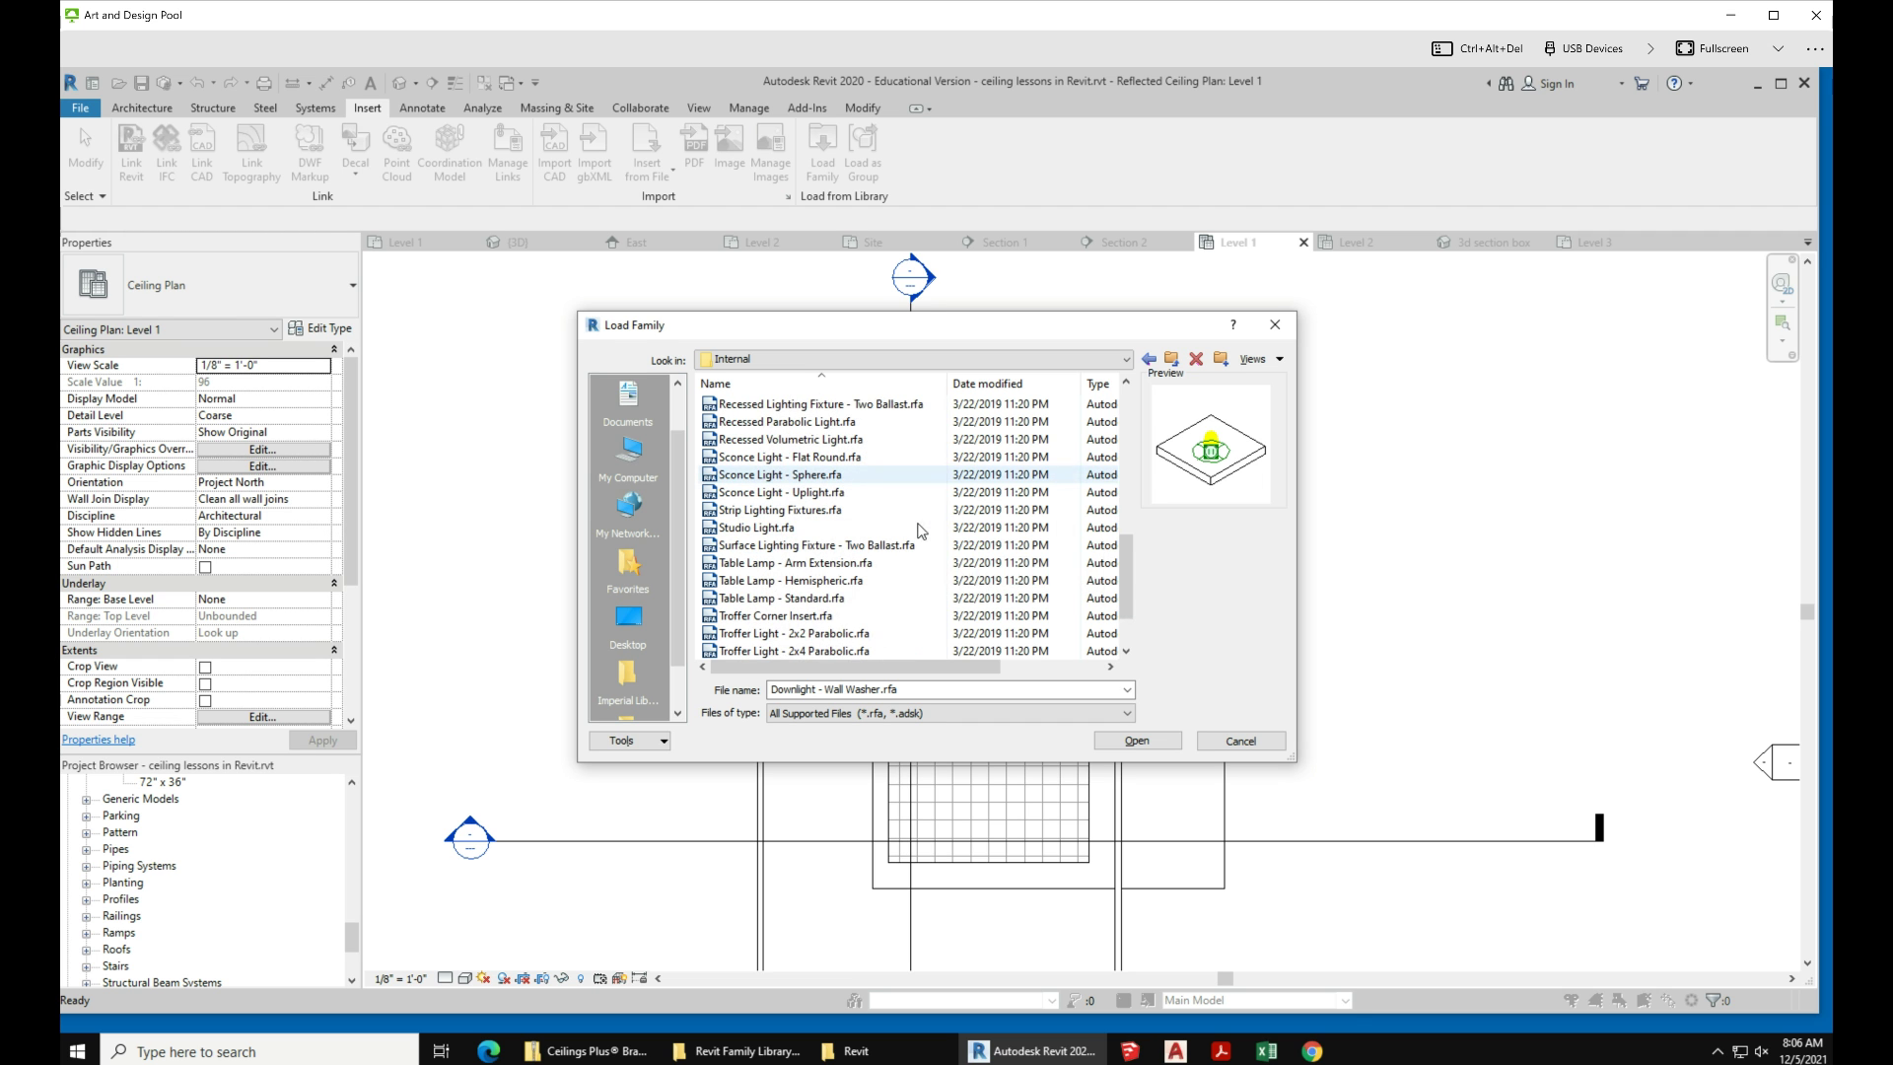
pyautogui.click(858, 634)
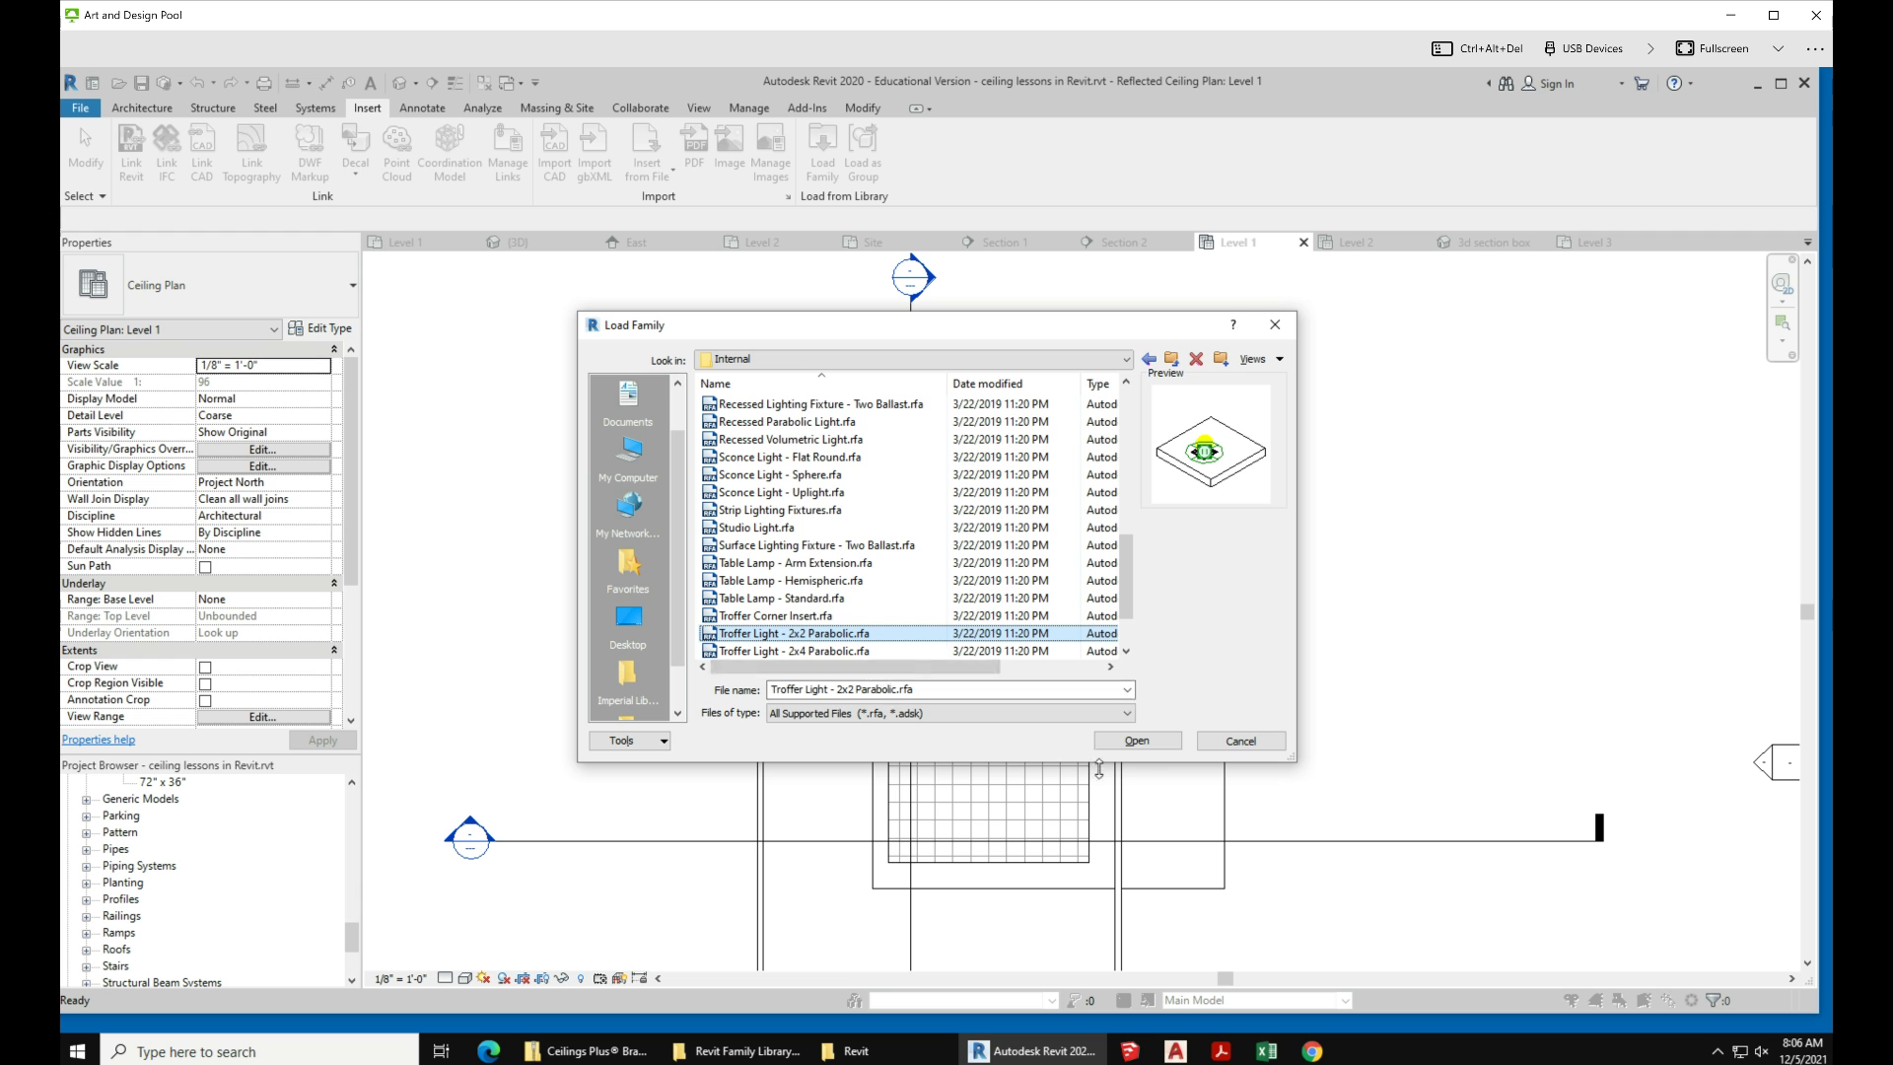
pyautogui.click(1139, 741)
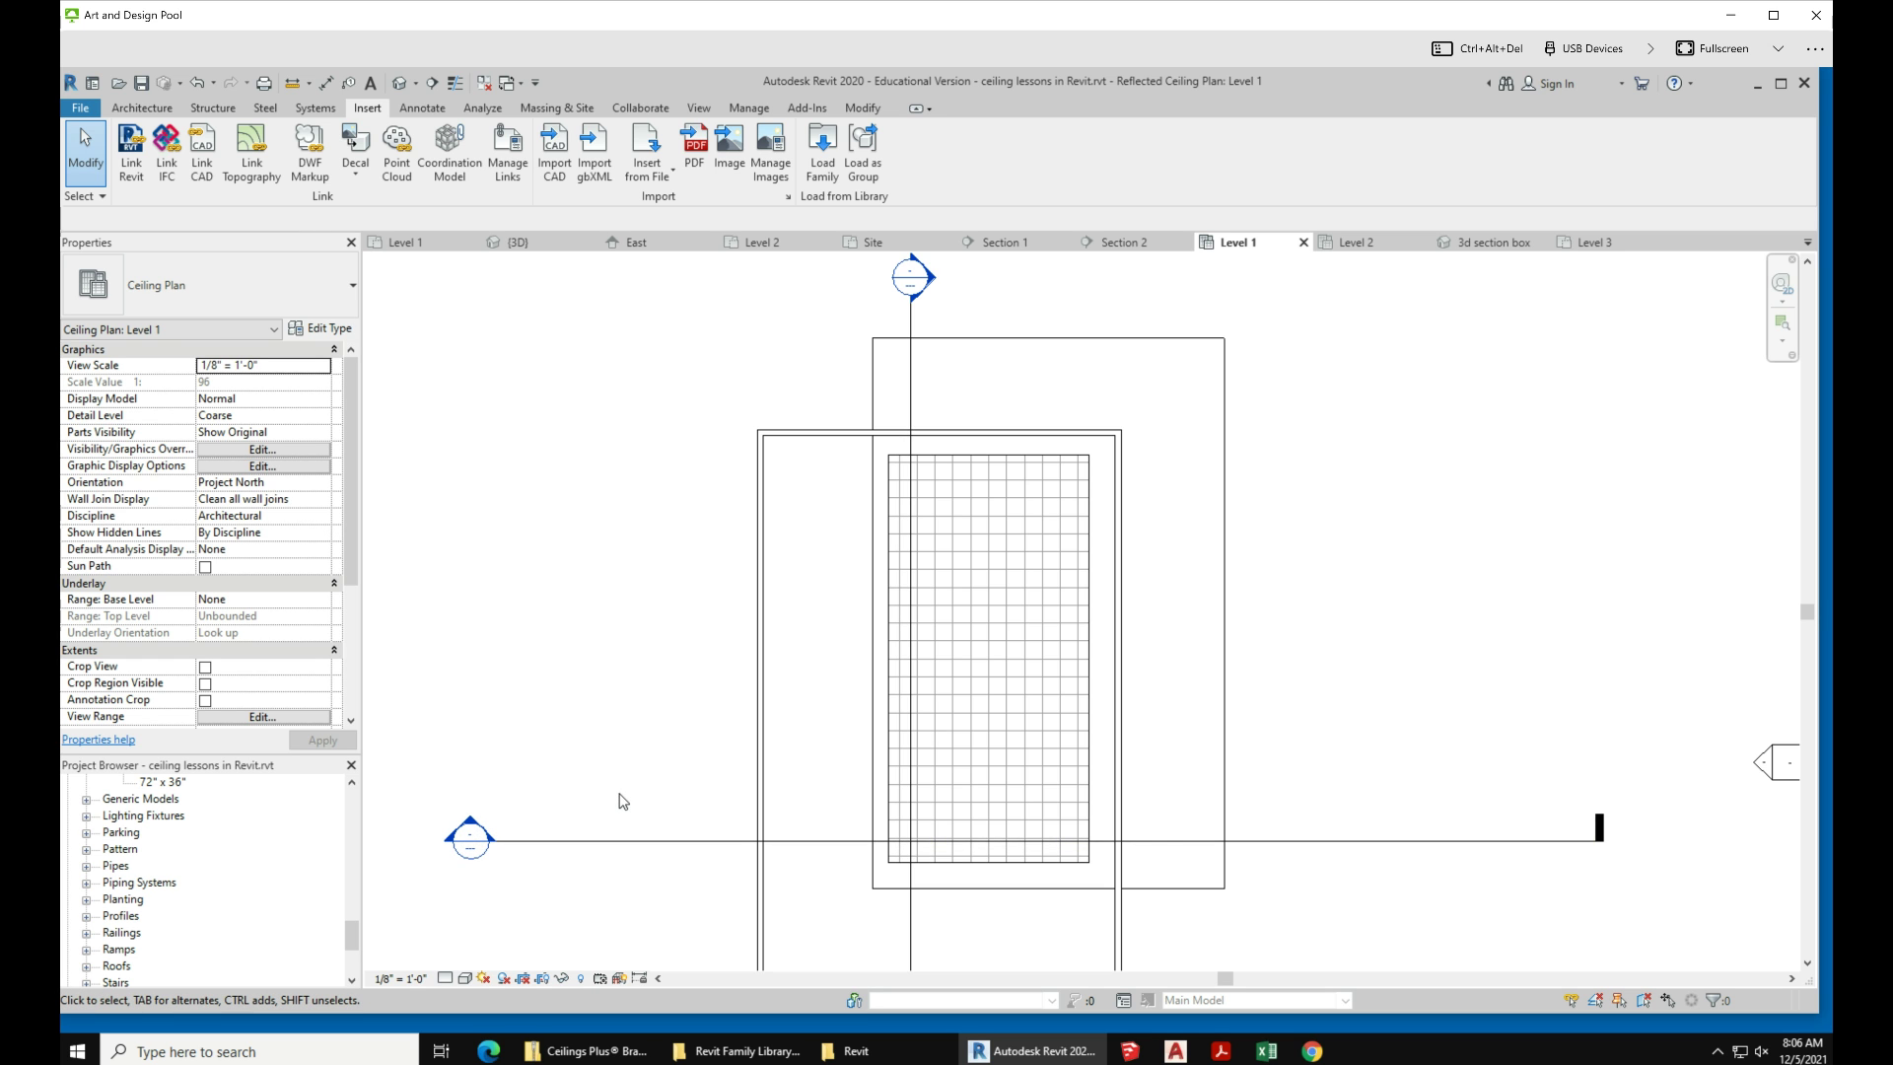
# Step: Start placing a lighting fixture of type Troffer Light - 2x2 Parabolic 2'x2'(2 Lamp) - 120V, hosted on a face
pyautogui.scroll(-2, 780, 670)
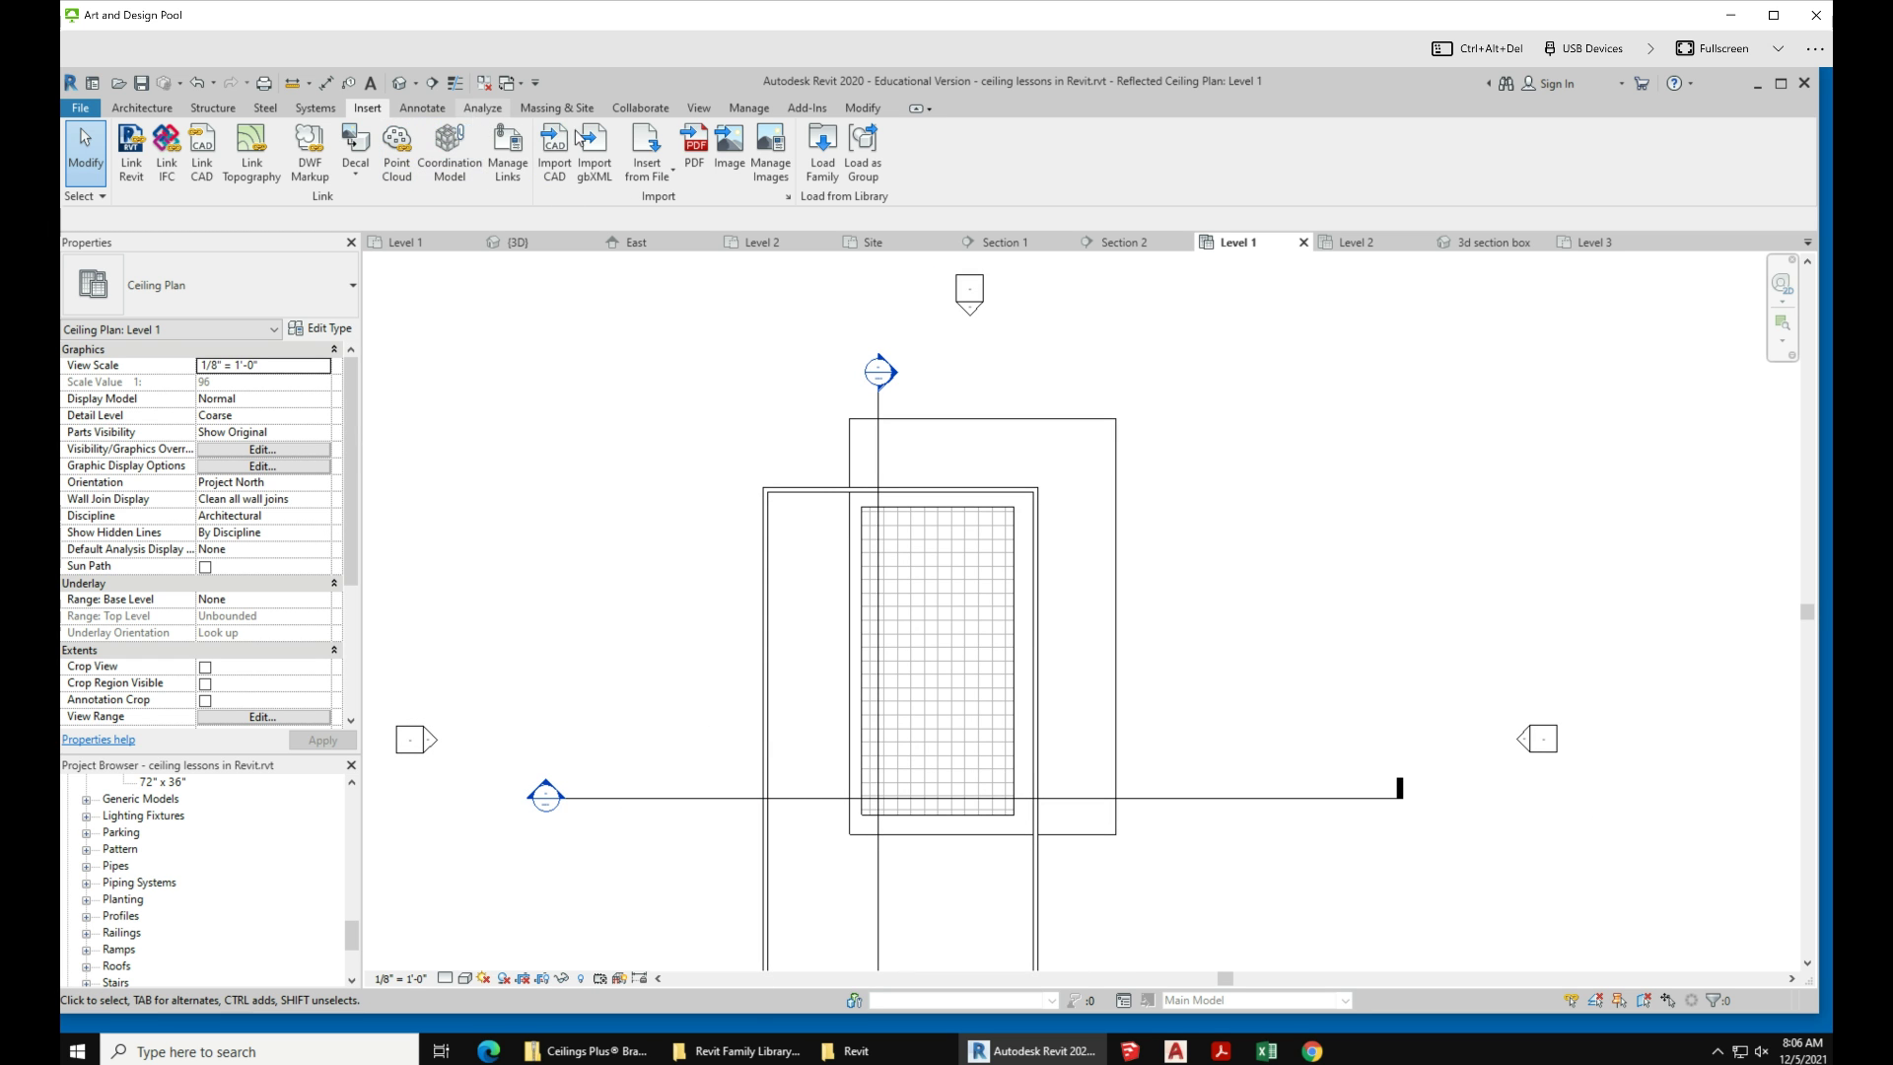
pyautogui.click(316, 107)
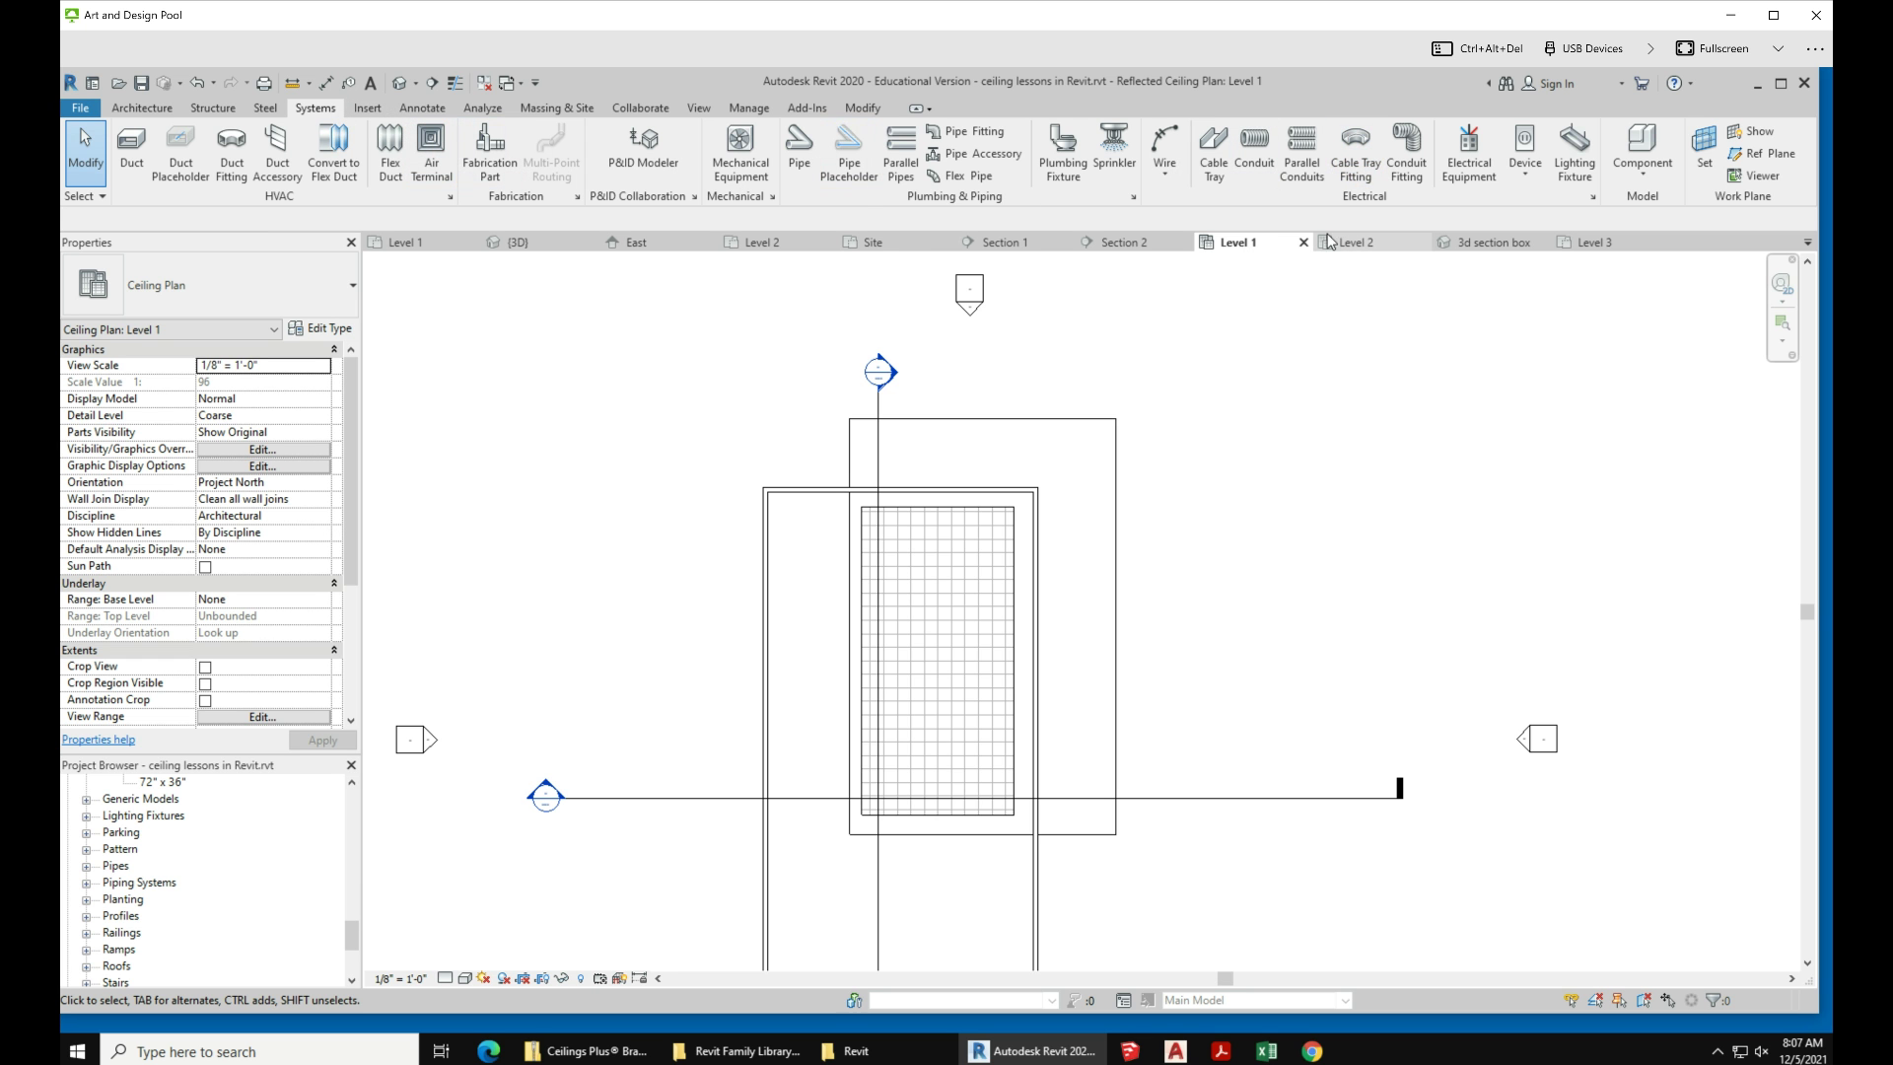
pyautogui.click(1561, 155)
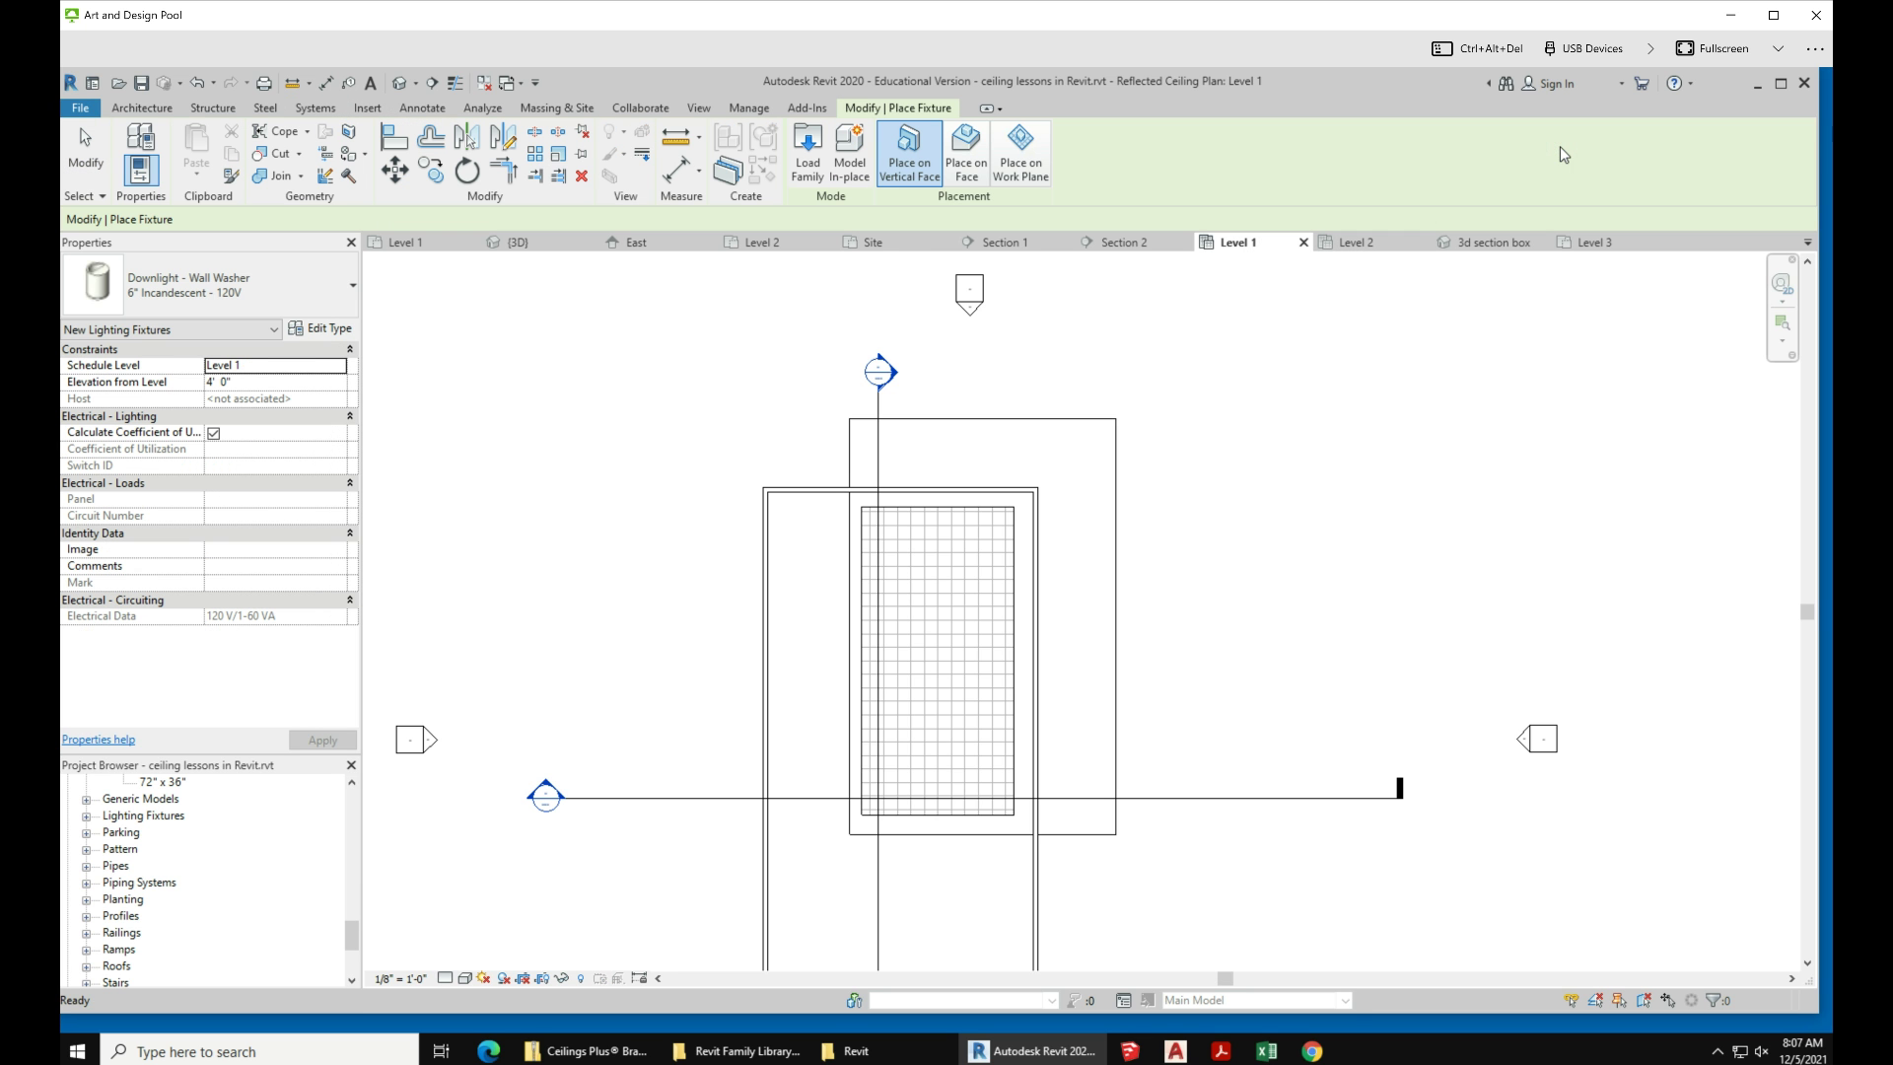
pyautogui.click(250, 293)
pyautogui.scroll(-1, 246, 523)
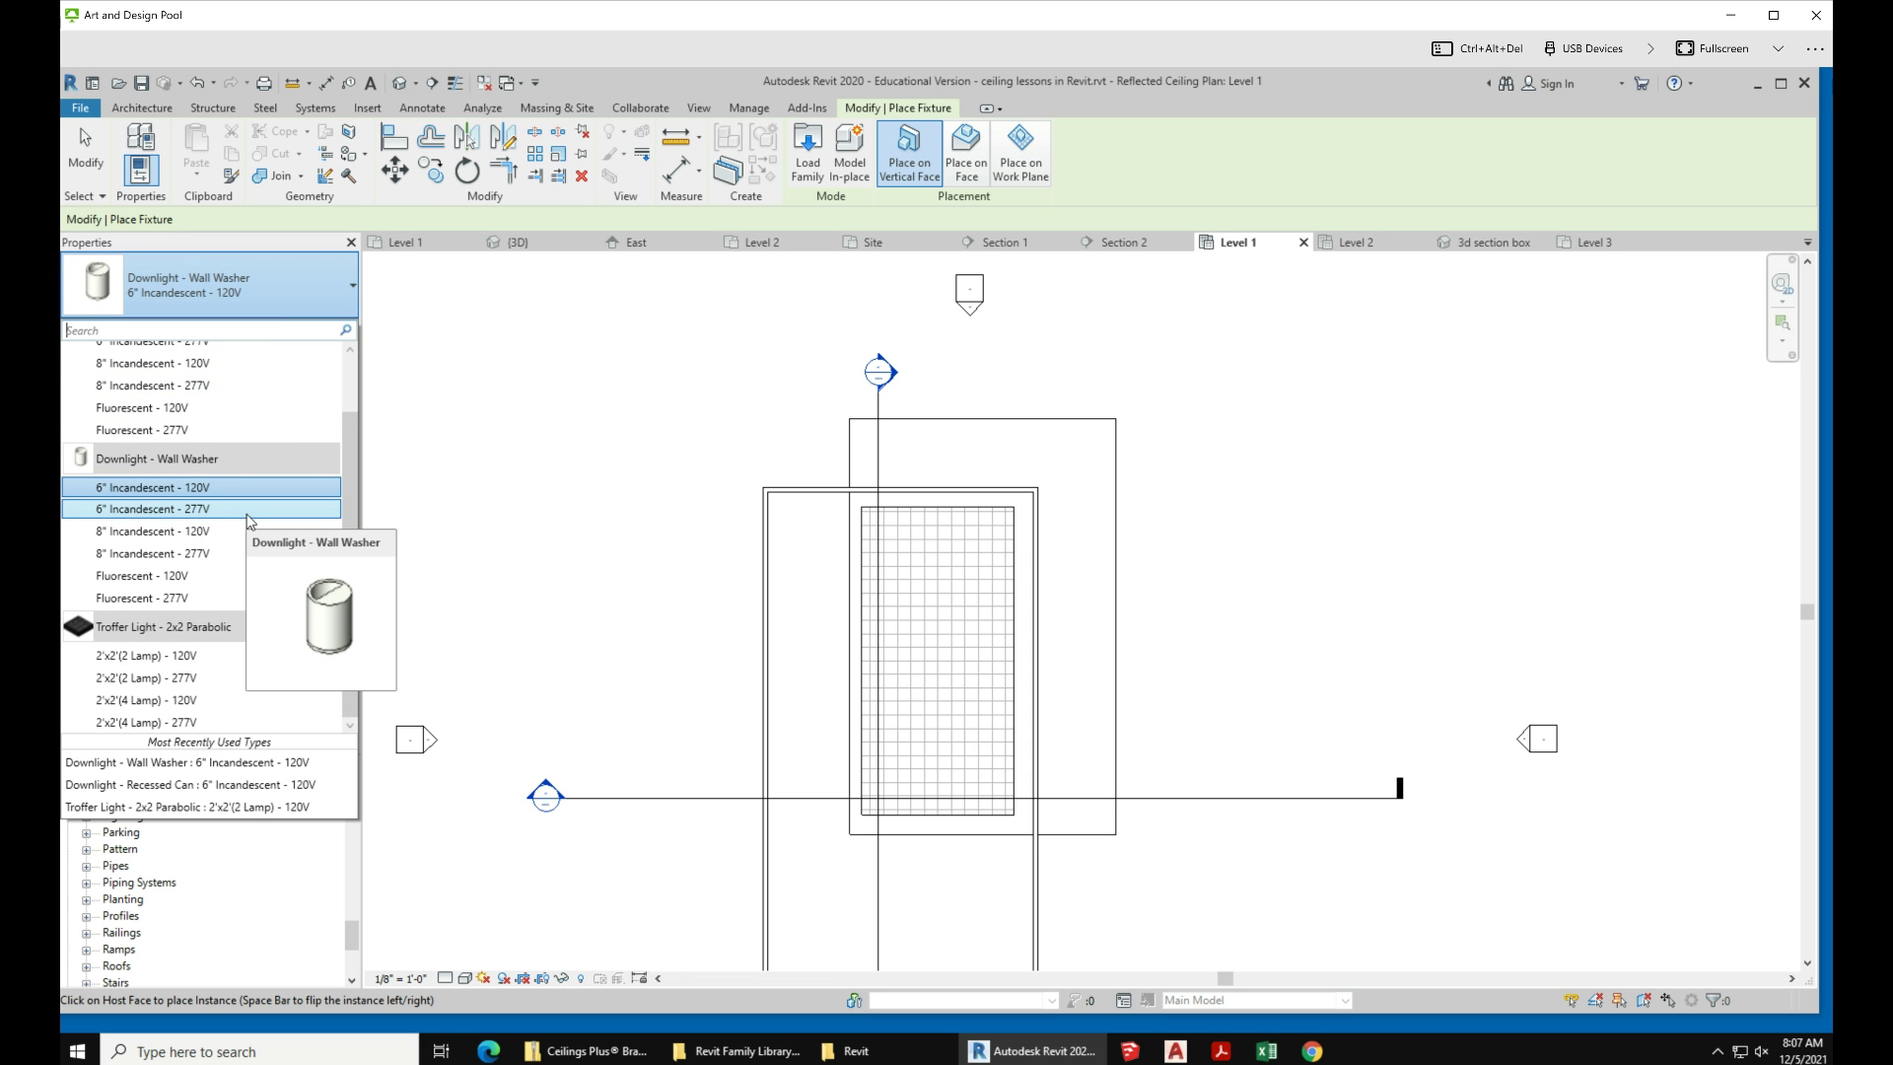
pyautogui.click(182, 657)
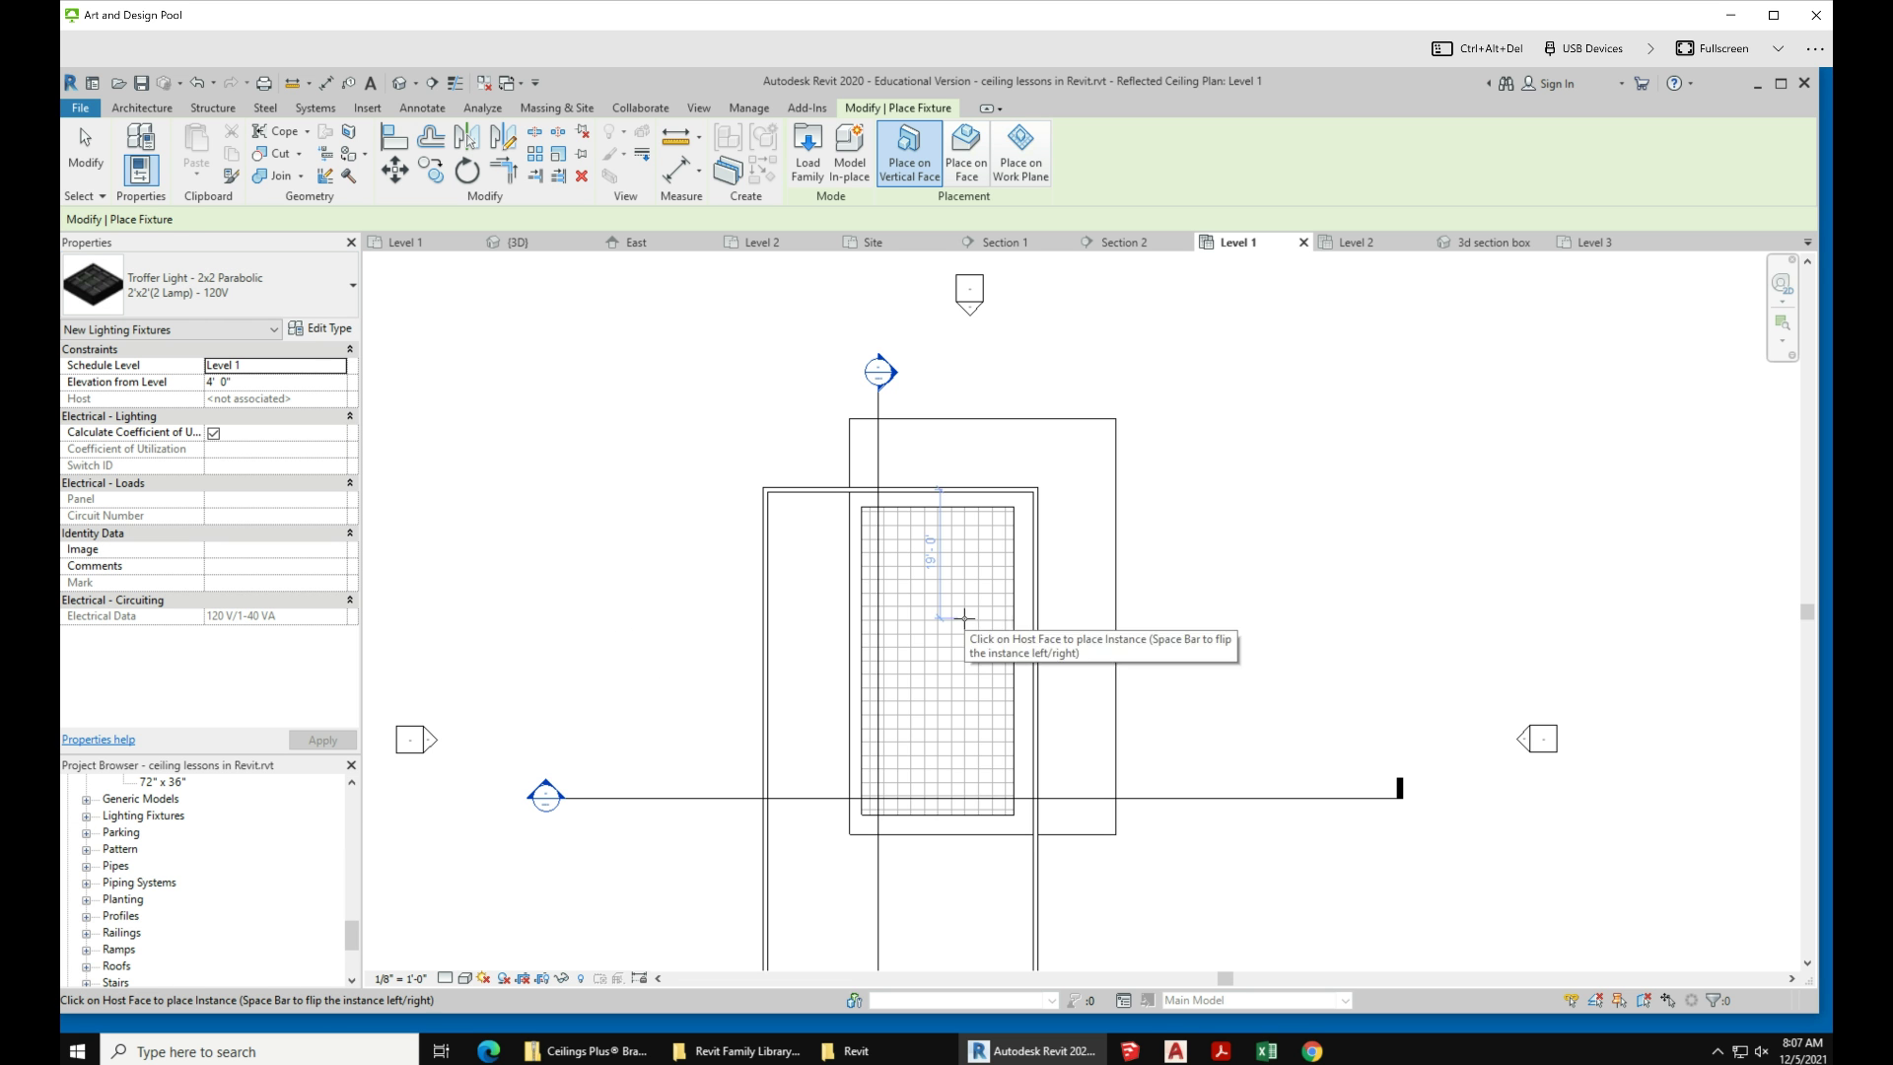
pyautogui.scroll(5, 941, 623)
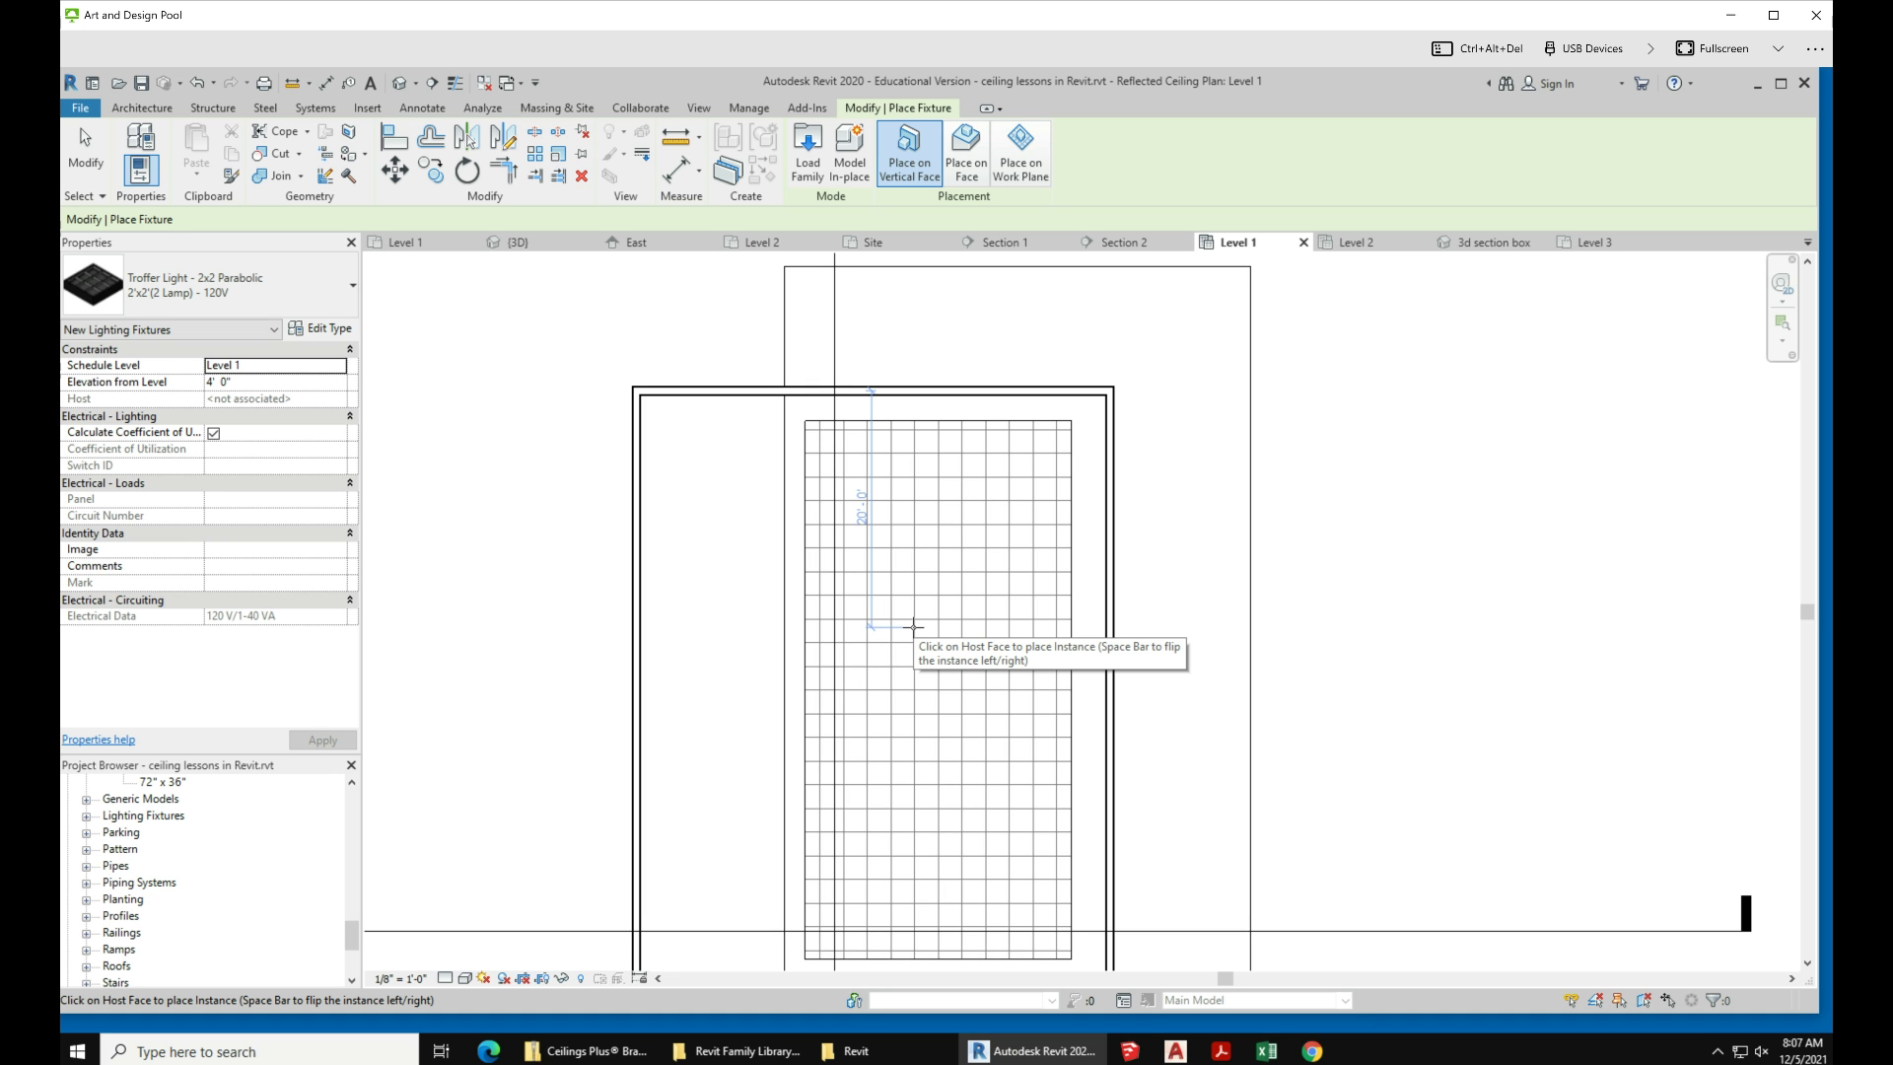
pyautogui.click(966, 158)
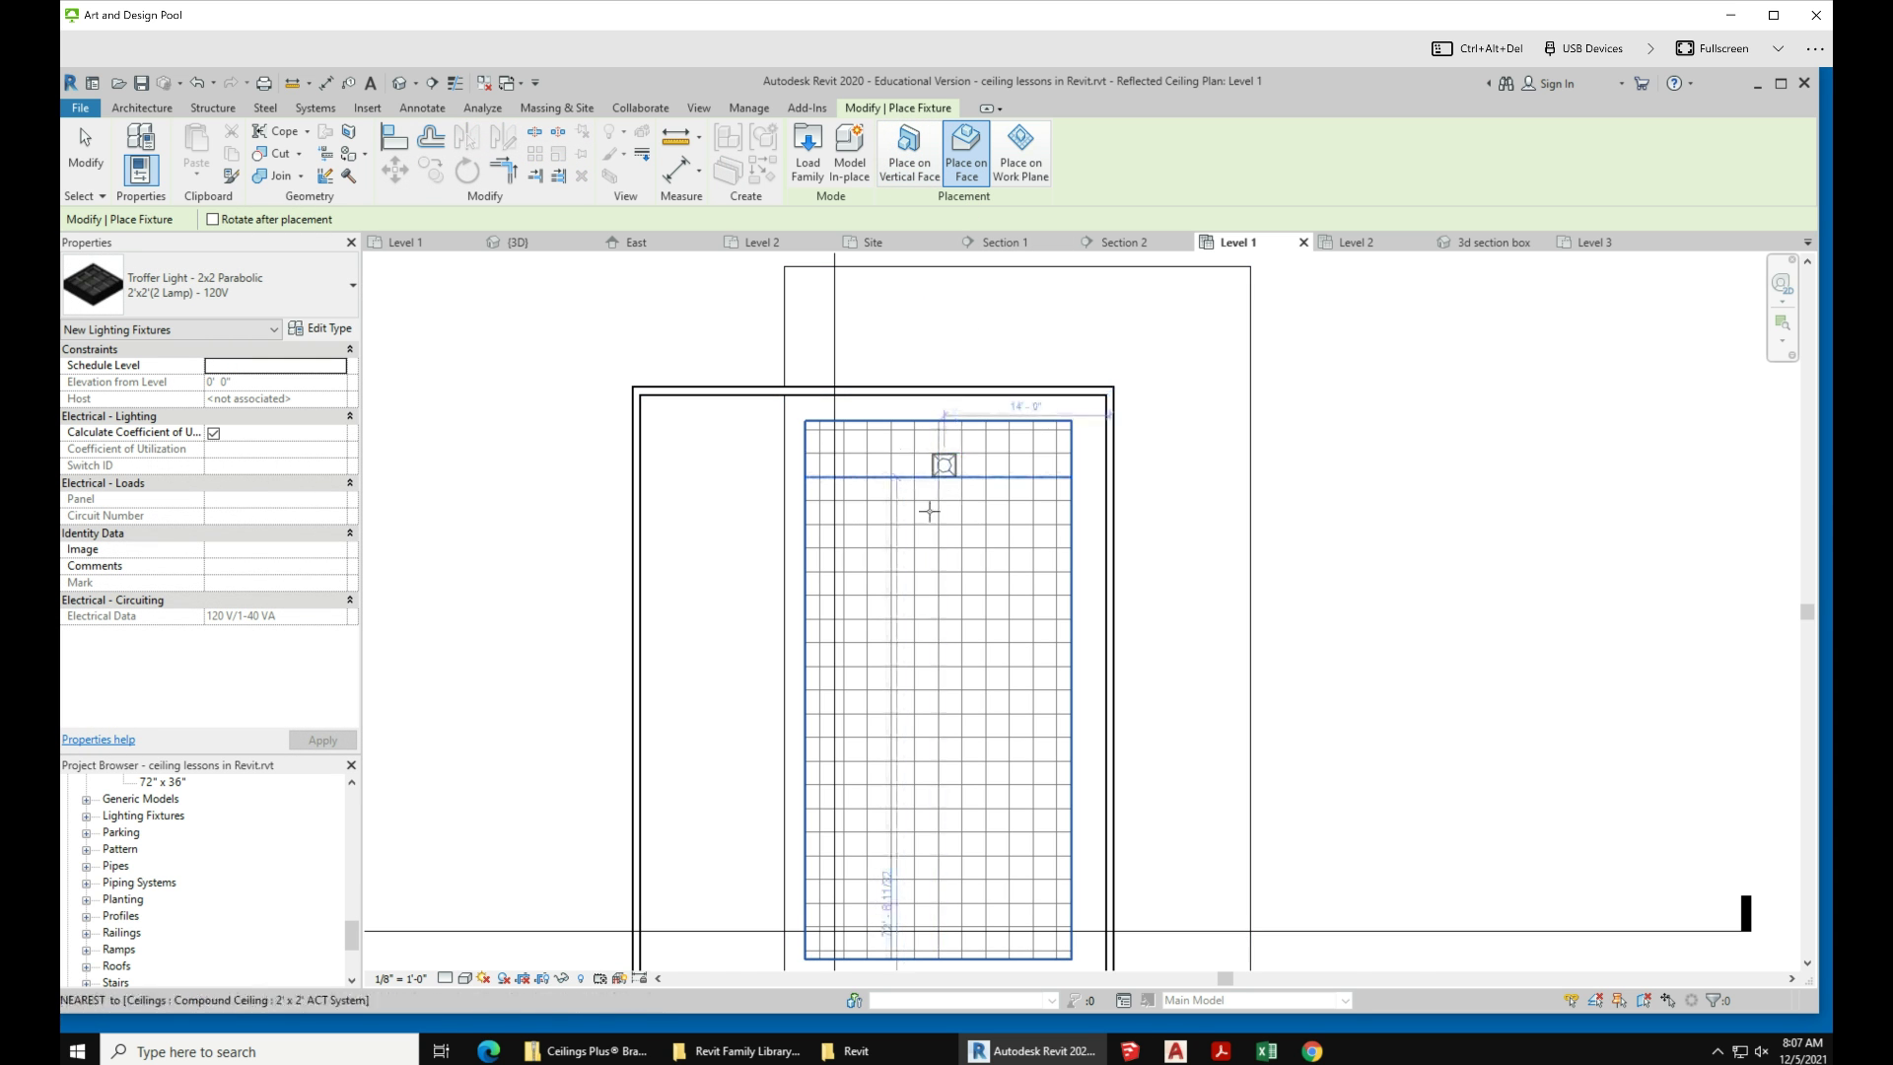
# Step: Place two rows of three troffer lights in the upper part of the Level 1 ceiling grid, one every third tile
pyautogui.scroll(2, 927, 517)
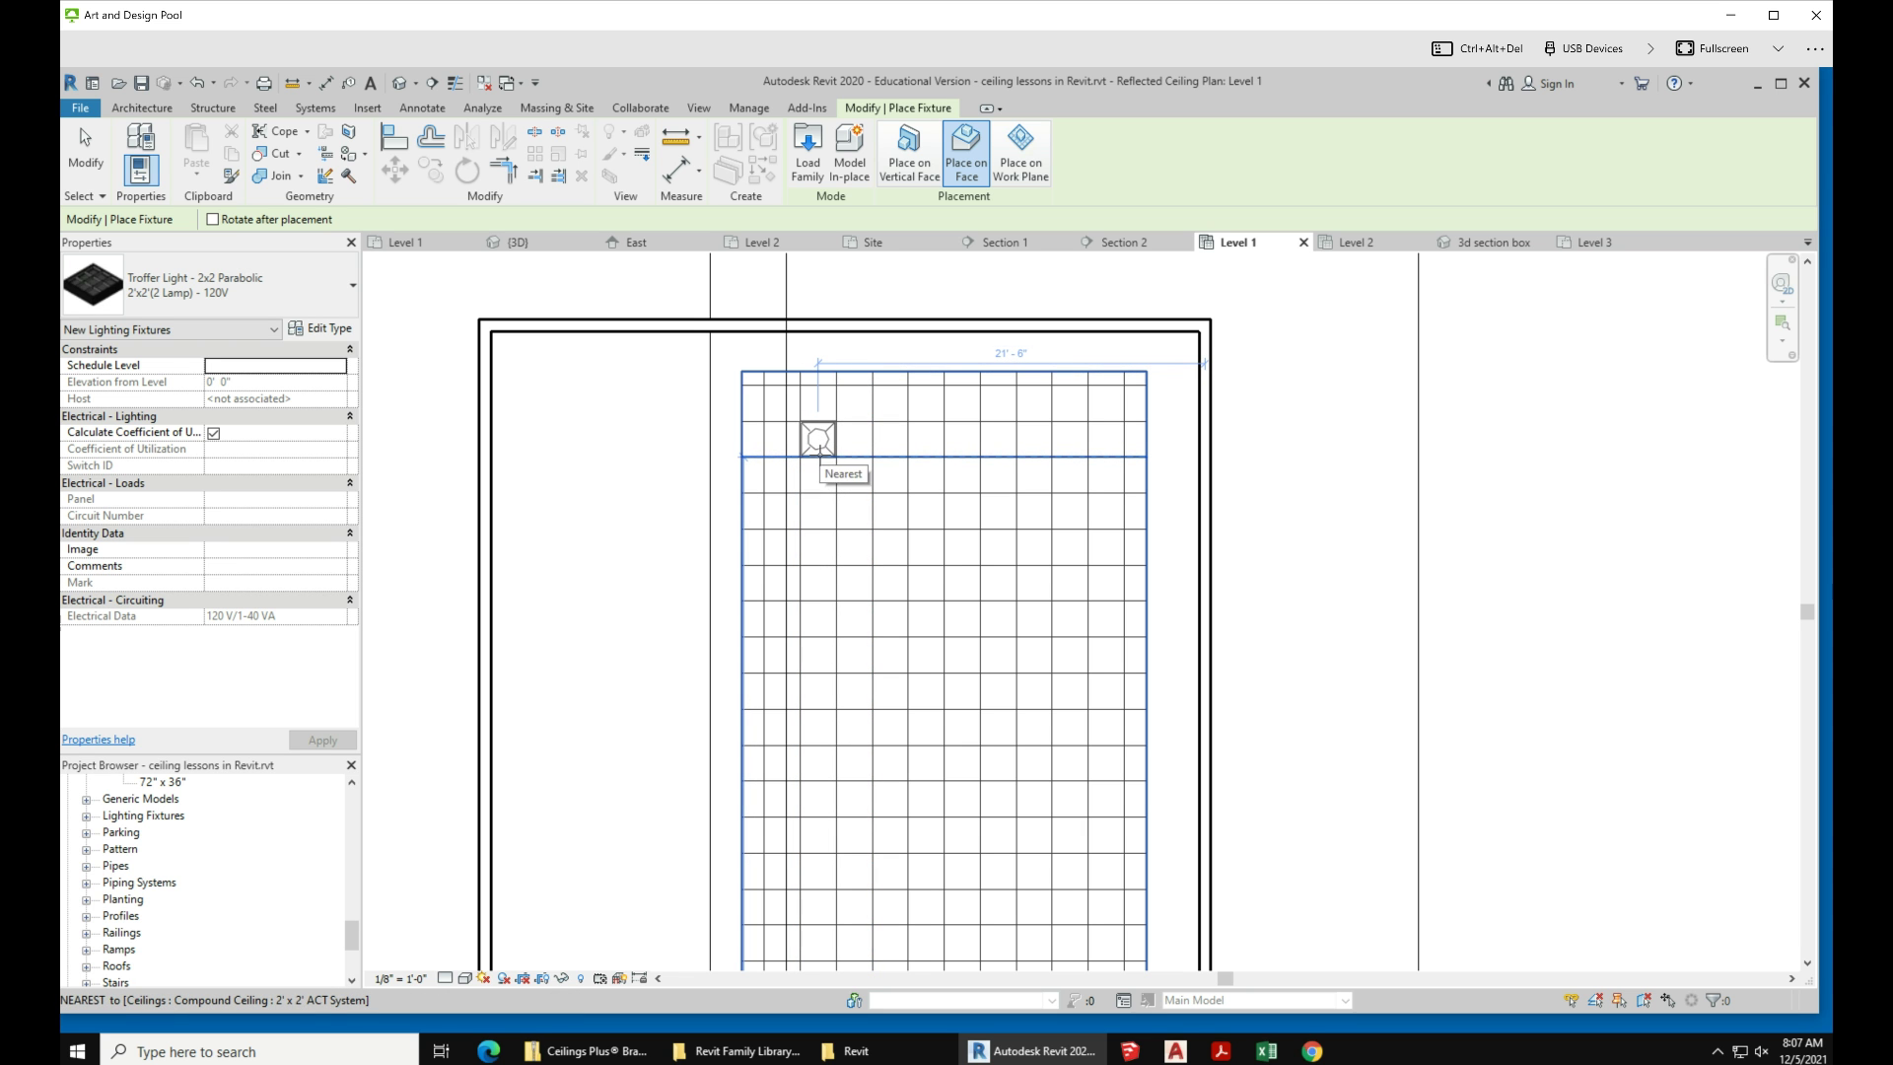
pyautogui.click(826, 456)
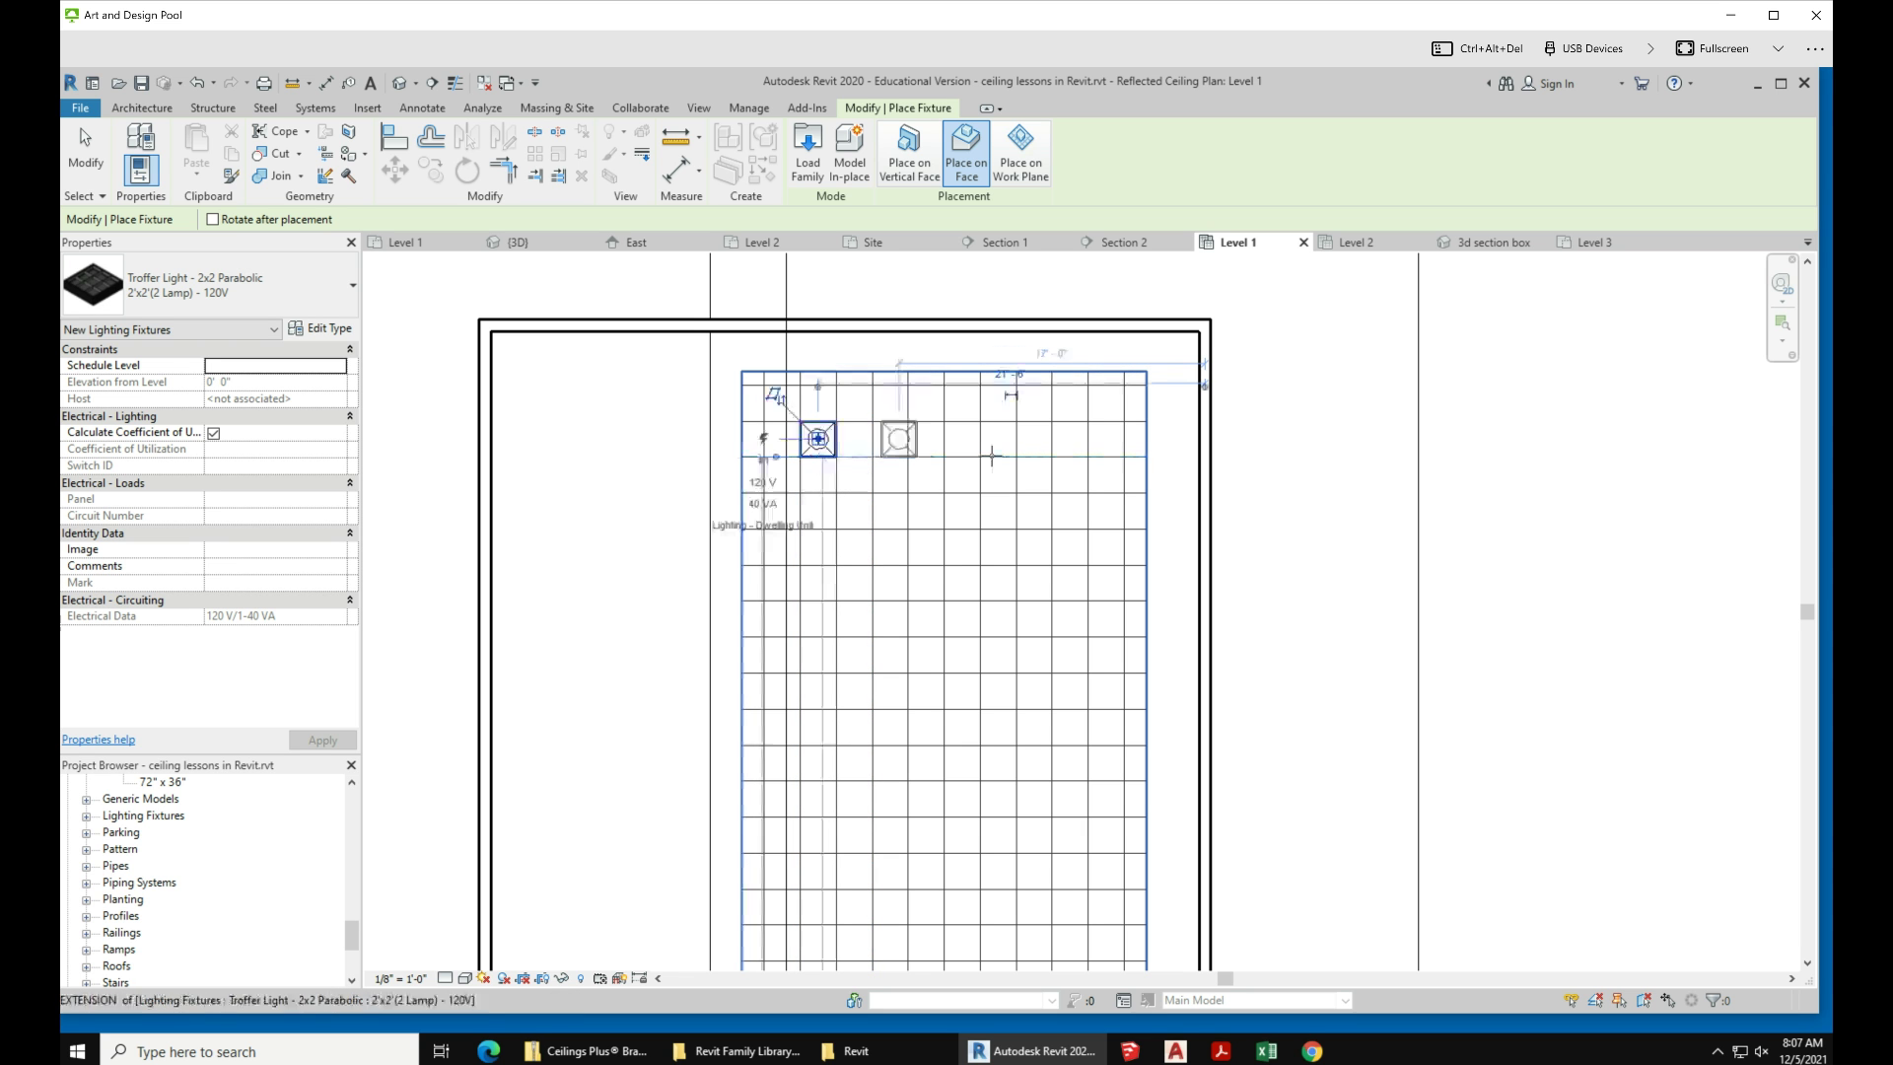
pyautogui.click(927, 455)
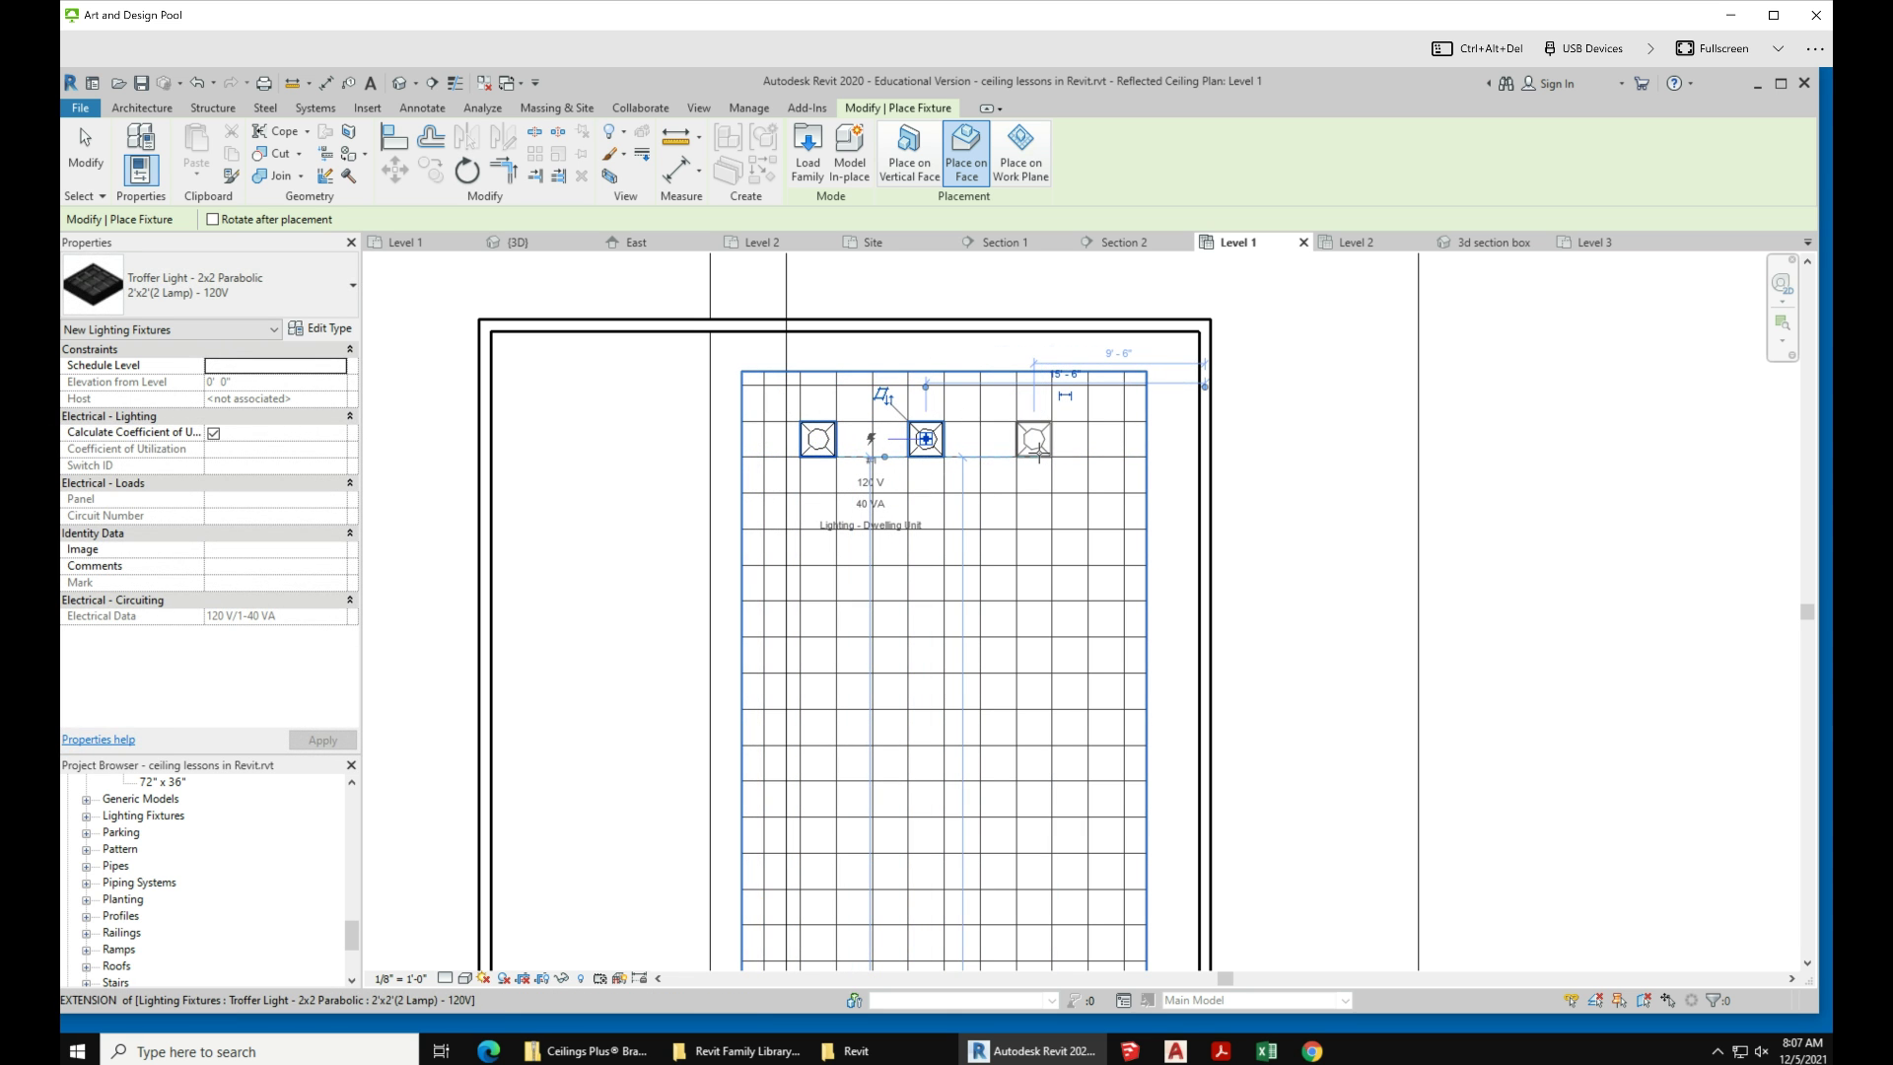
pyautogui.click(1038, 454)
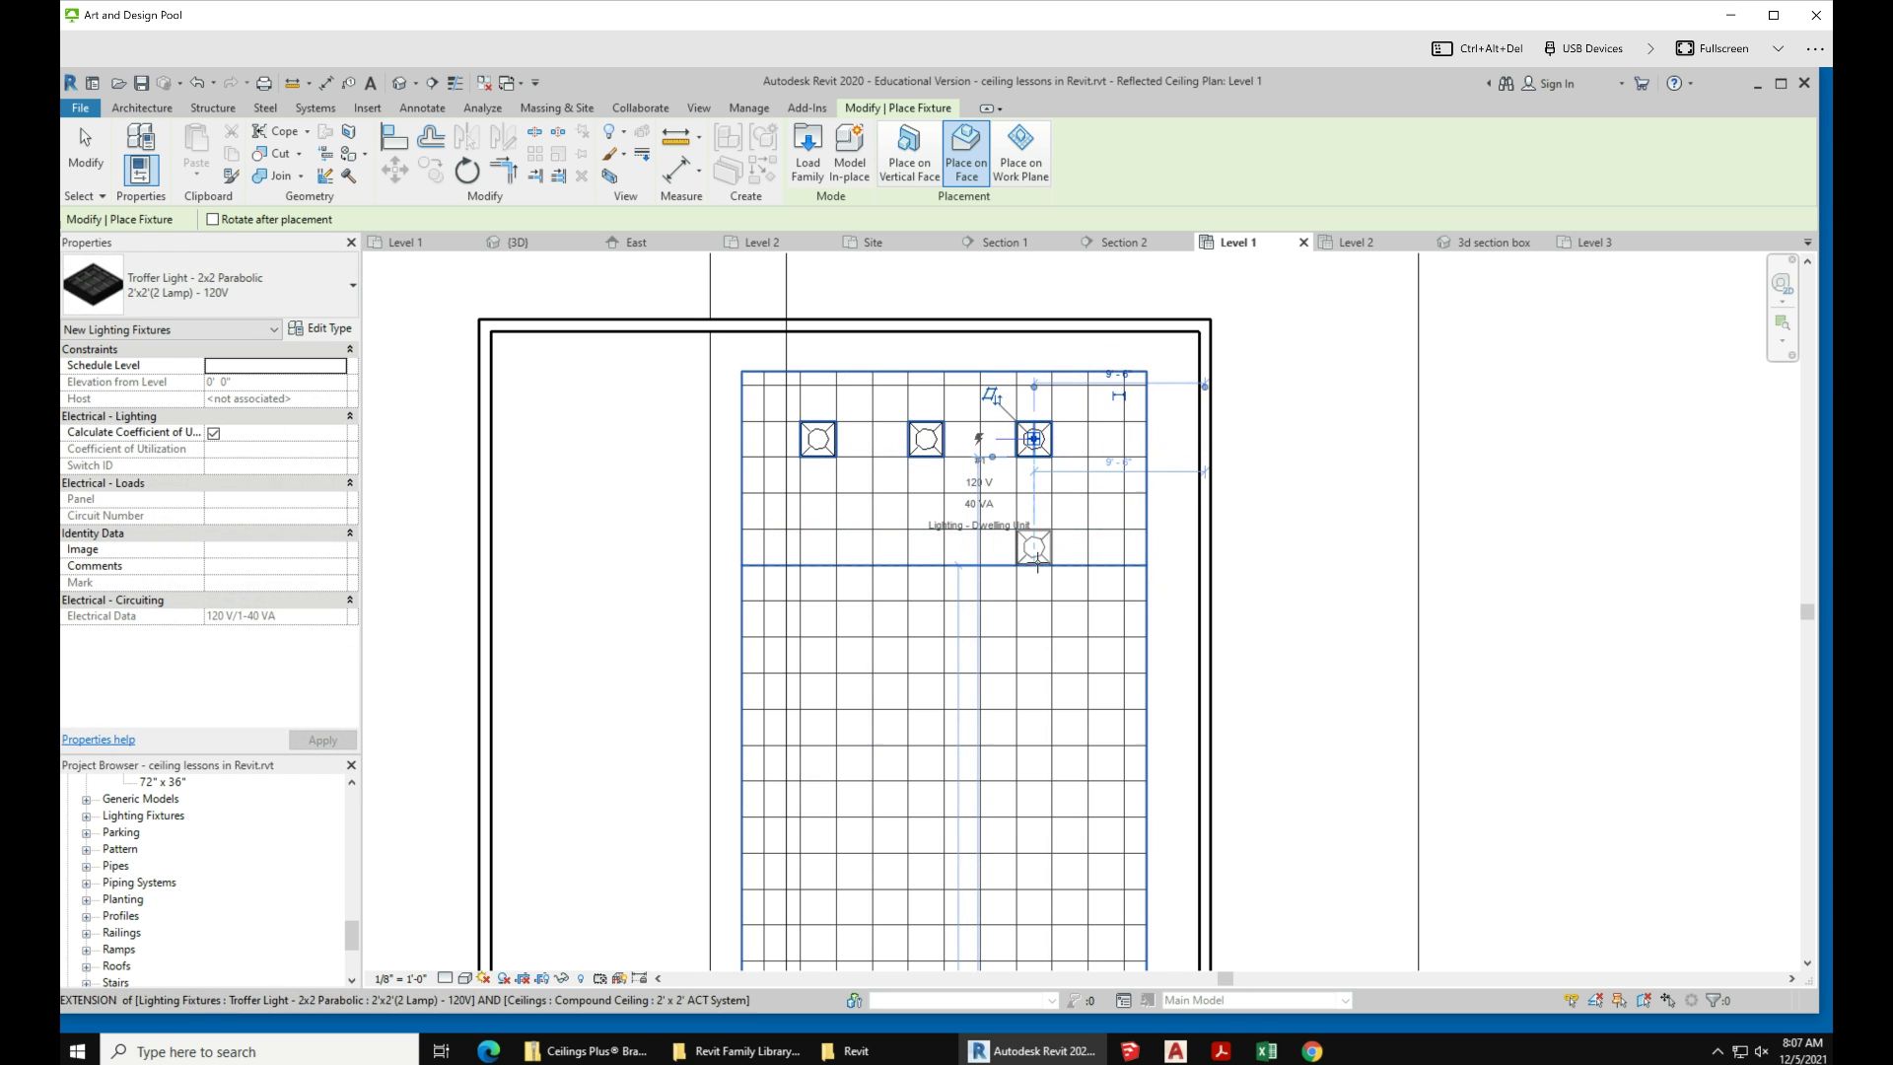
pyautogui.click(1037, 565)
pyautogui.click(927, 564)
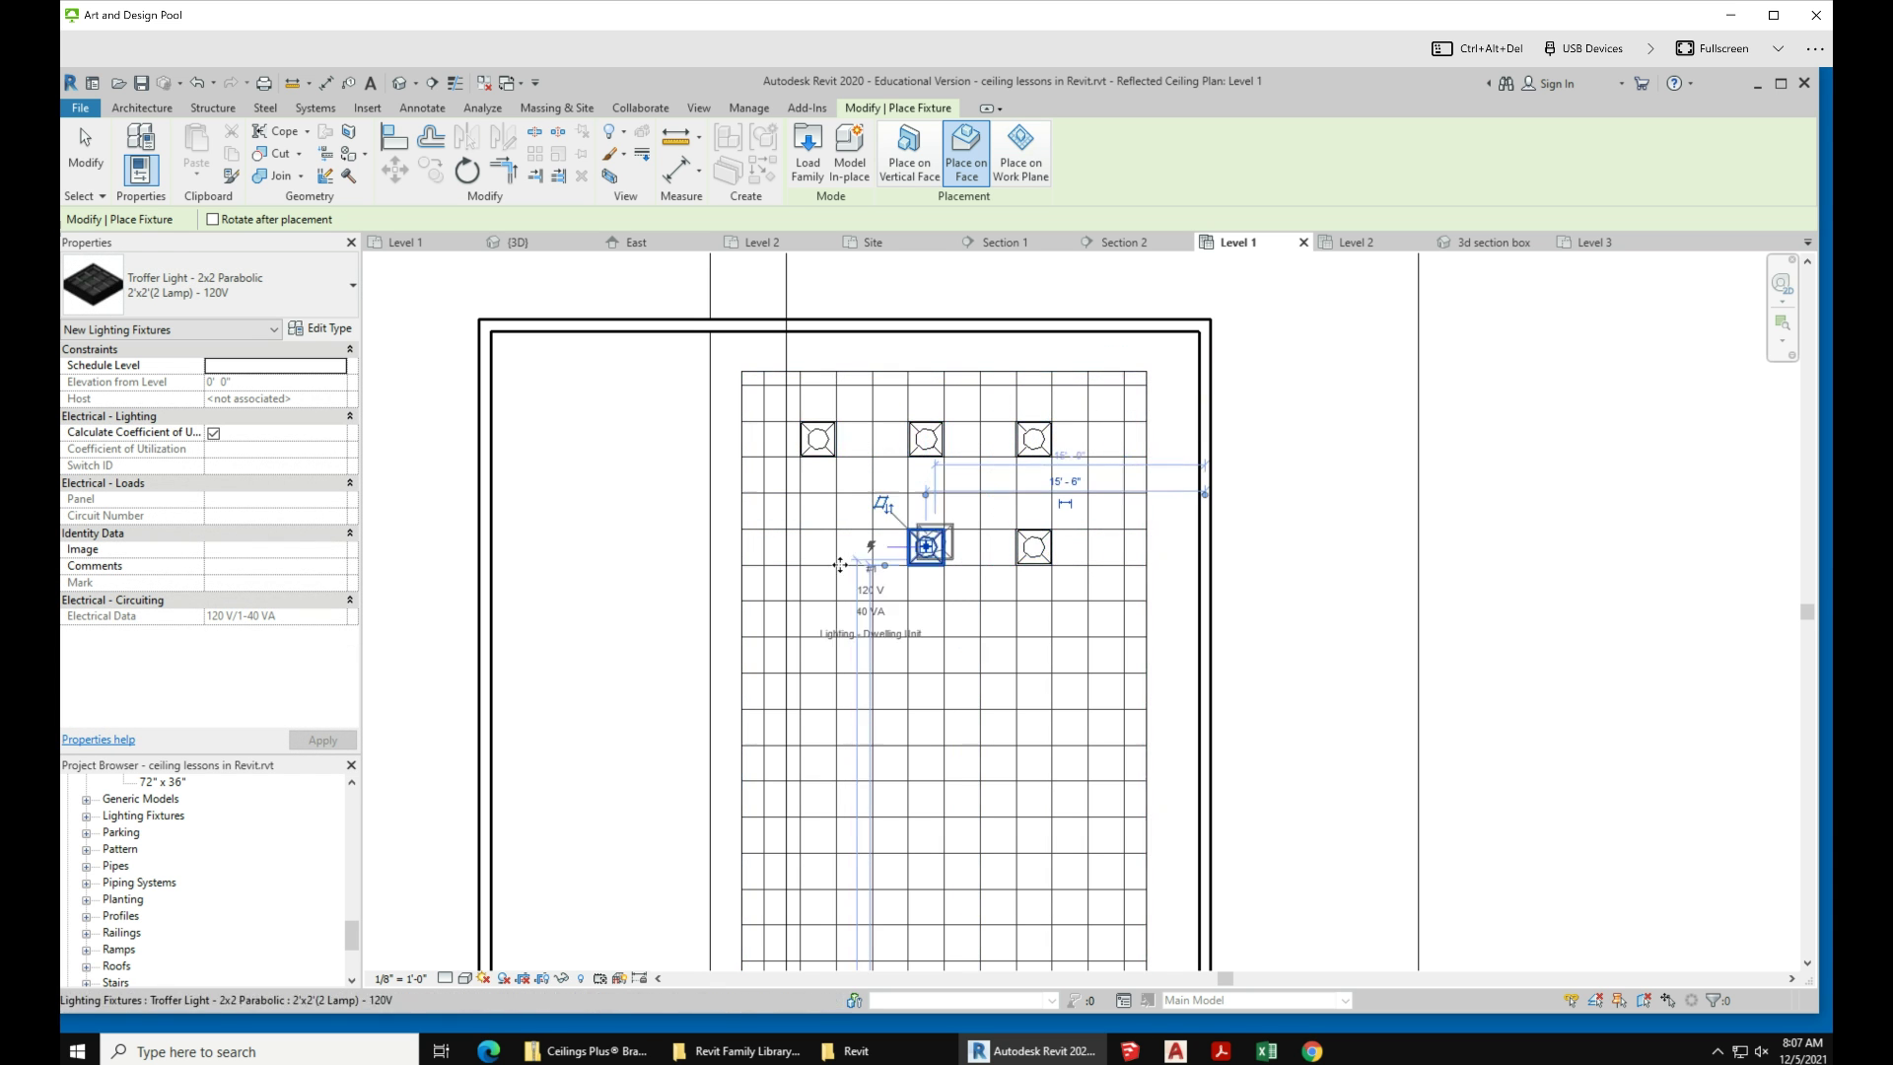
pyautogui.click(817, 563)
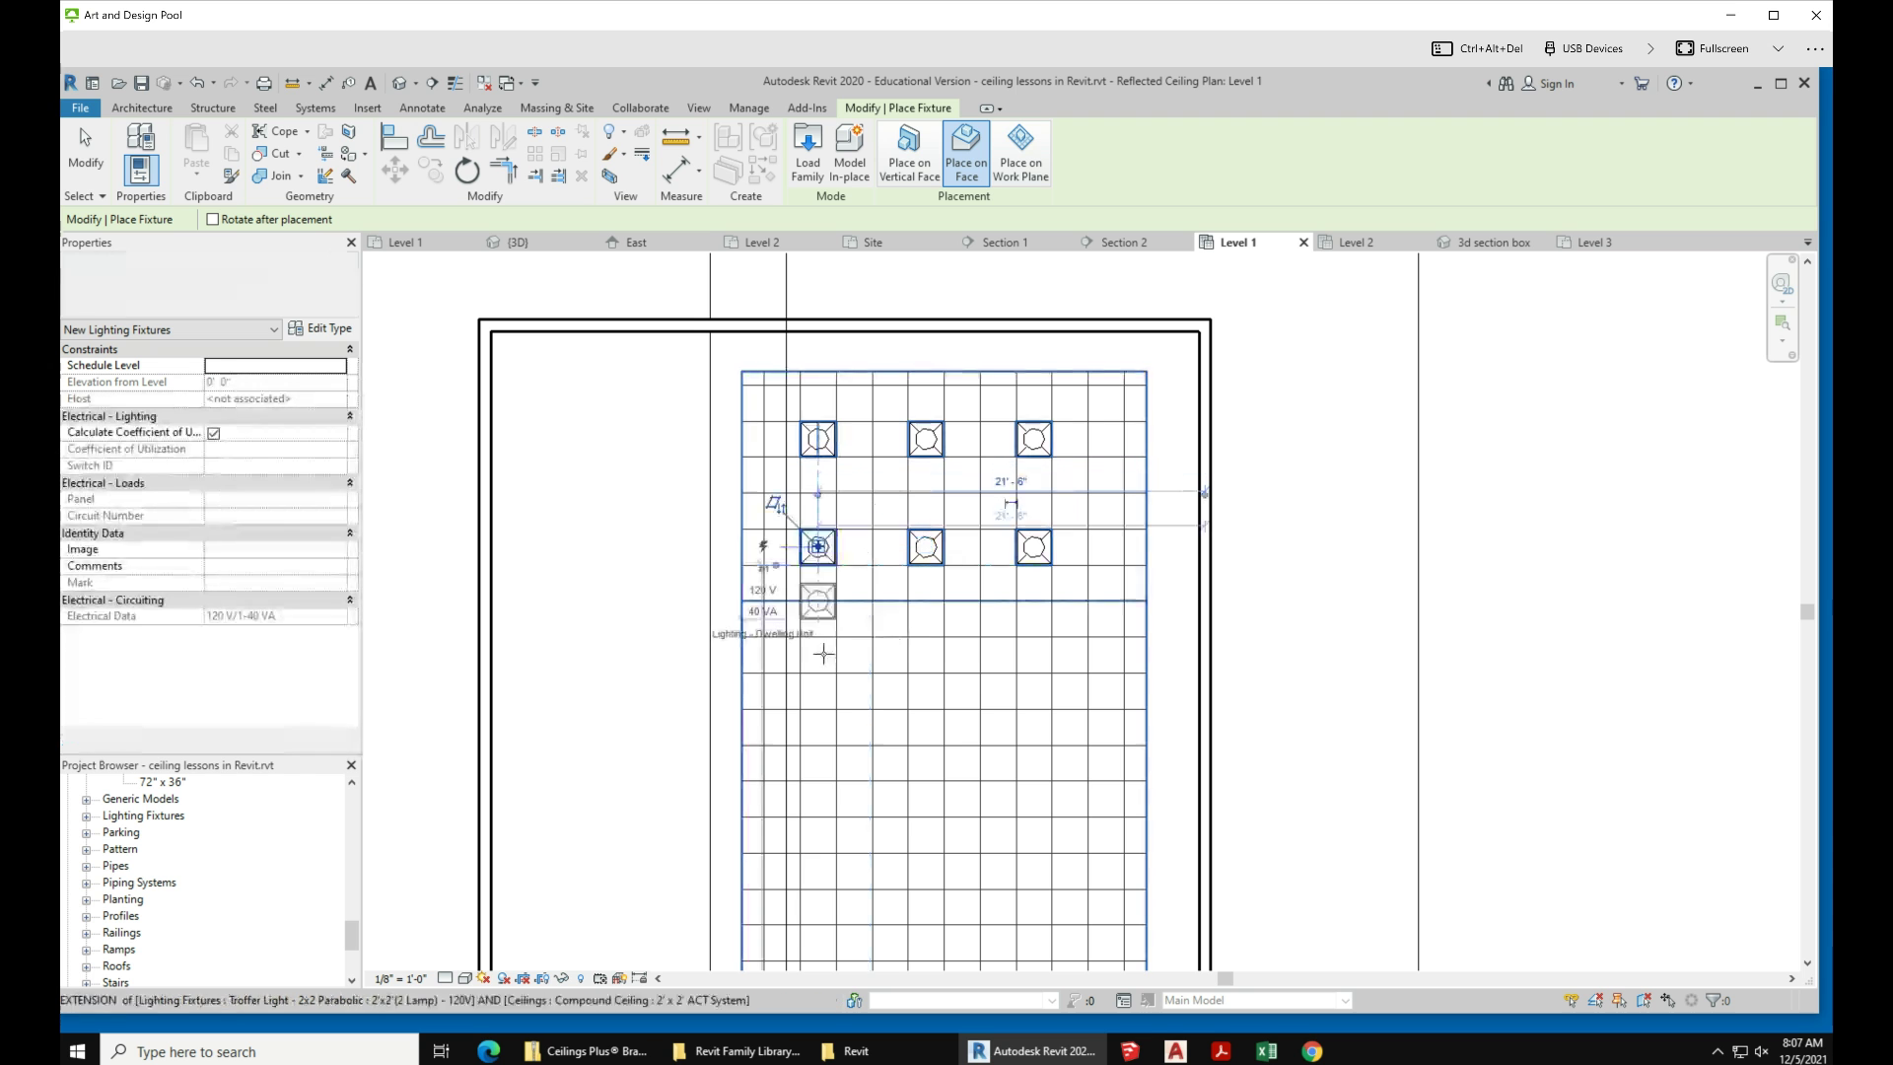
# Step: Add two more rows of three troffer lights below the existing ones, aligned with them at the same three-tile spacing
pyautogui.click(944, 666)
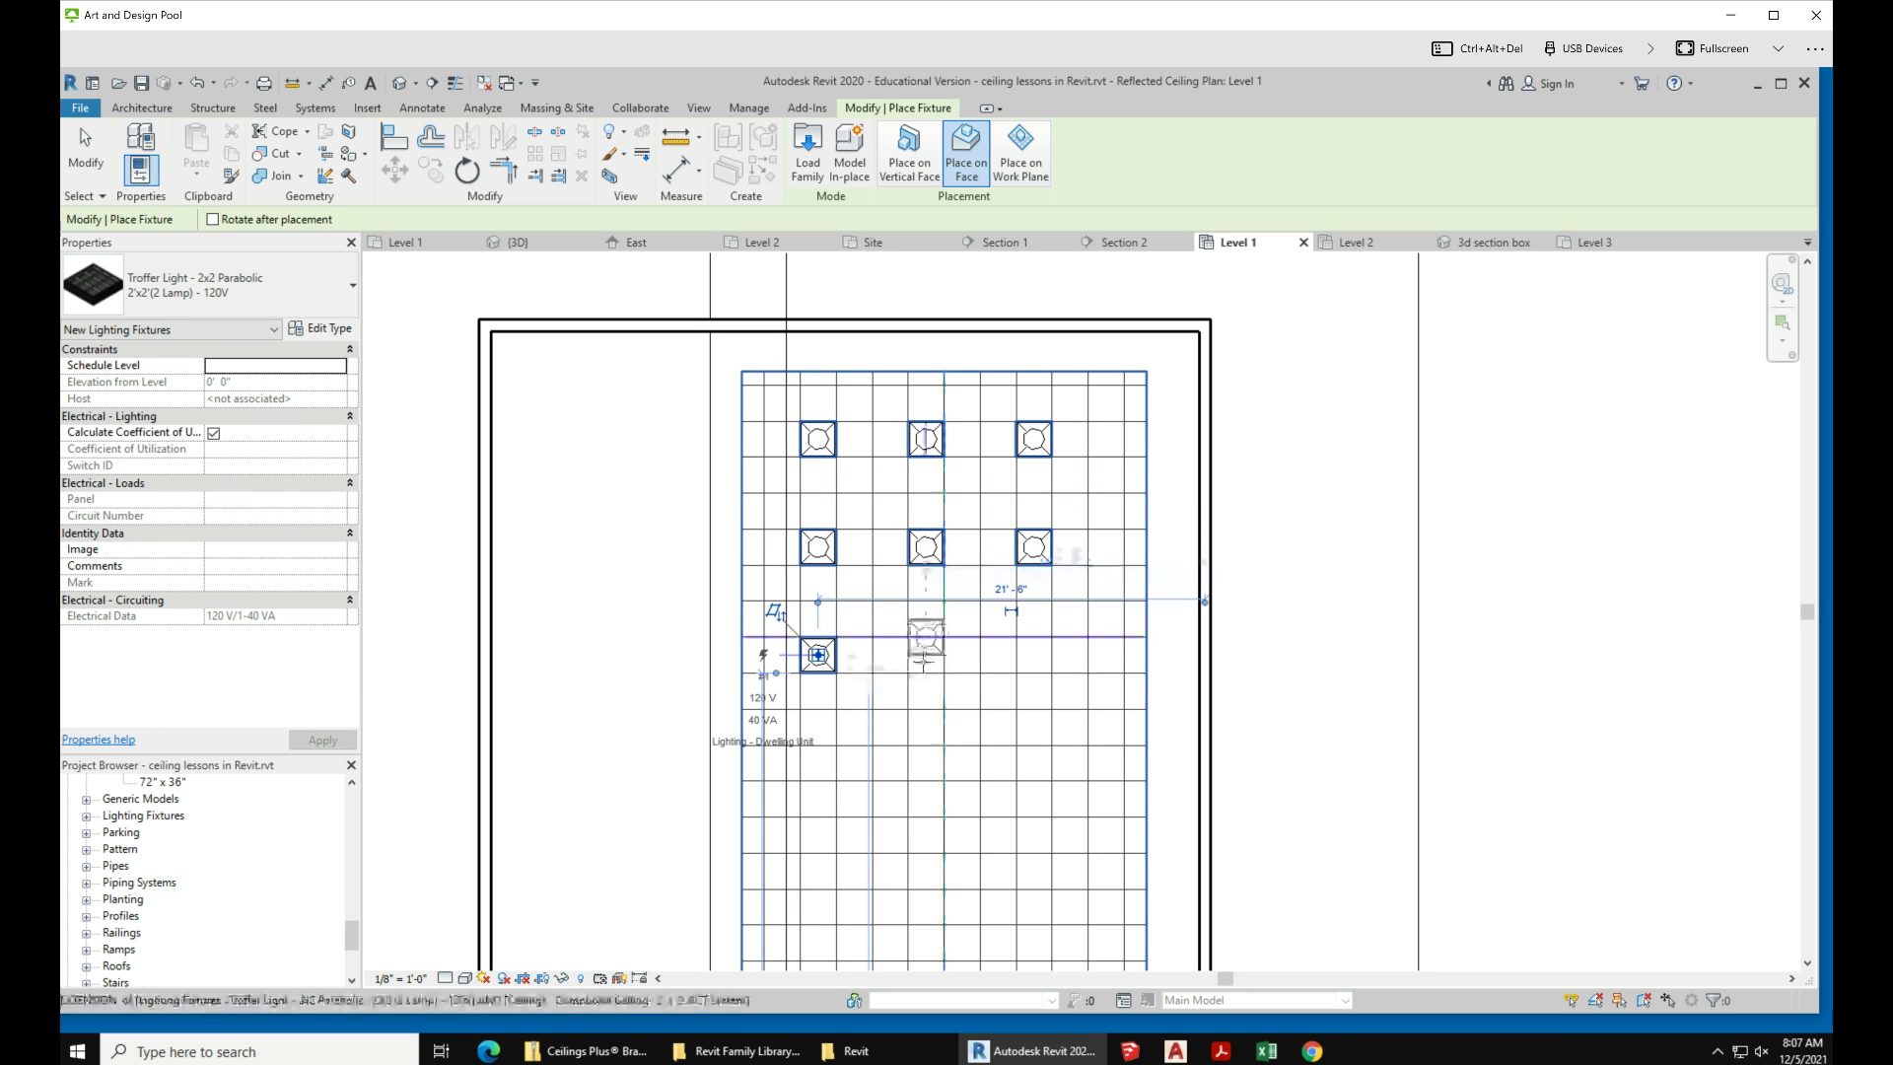
pyautogui.click(931, 658)
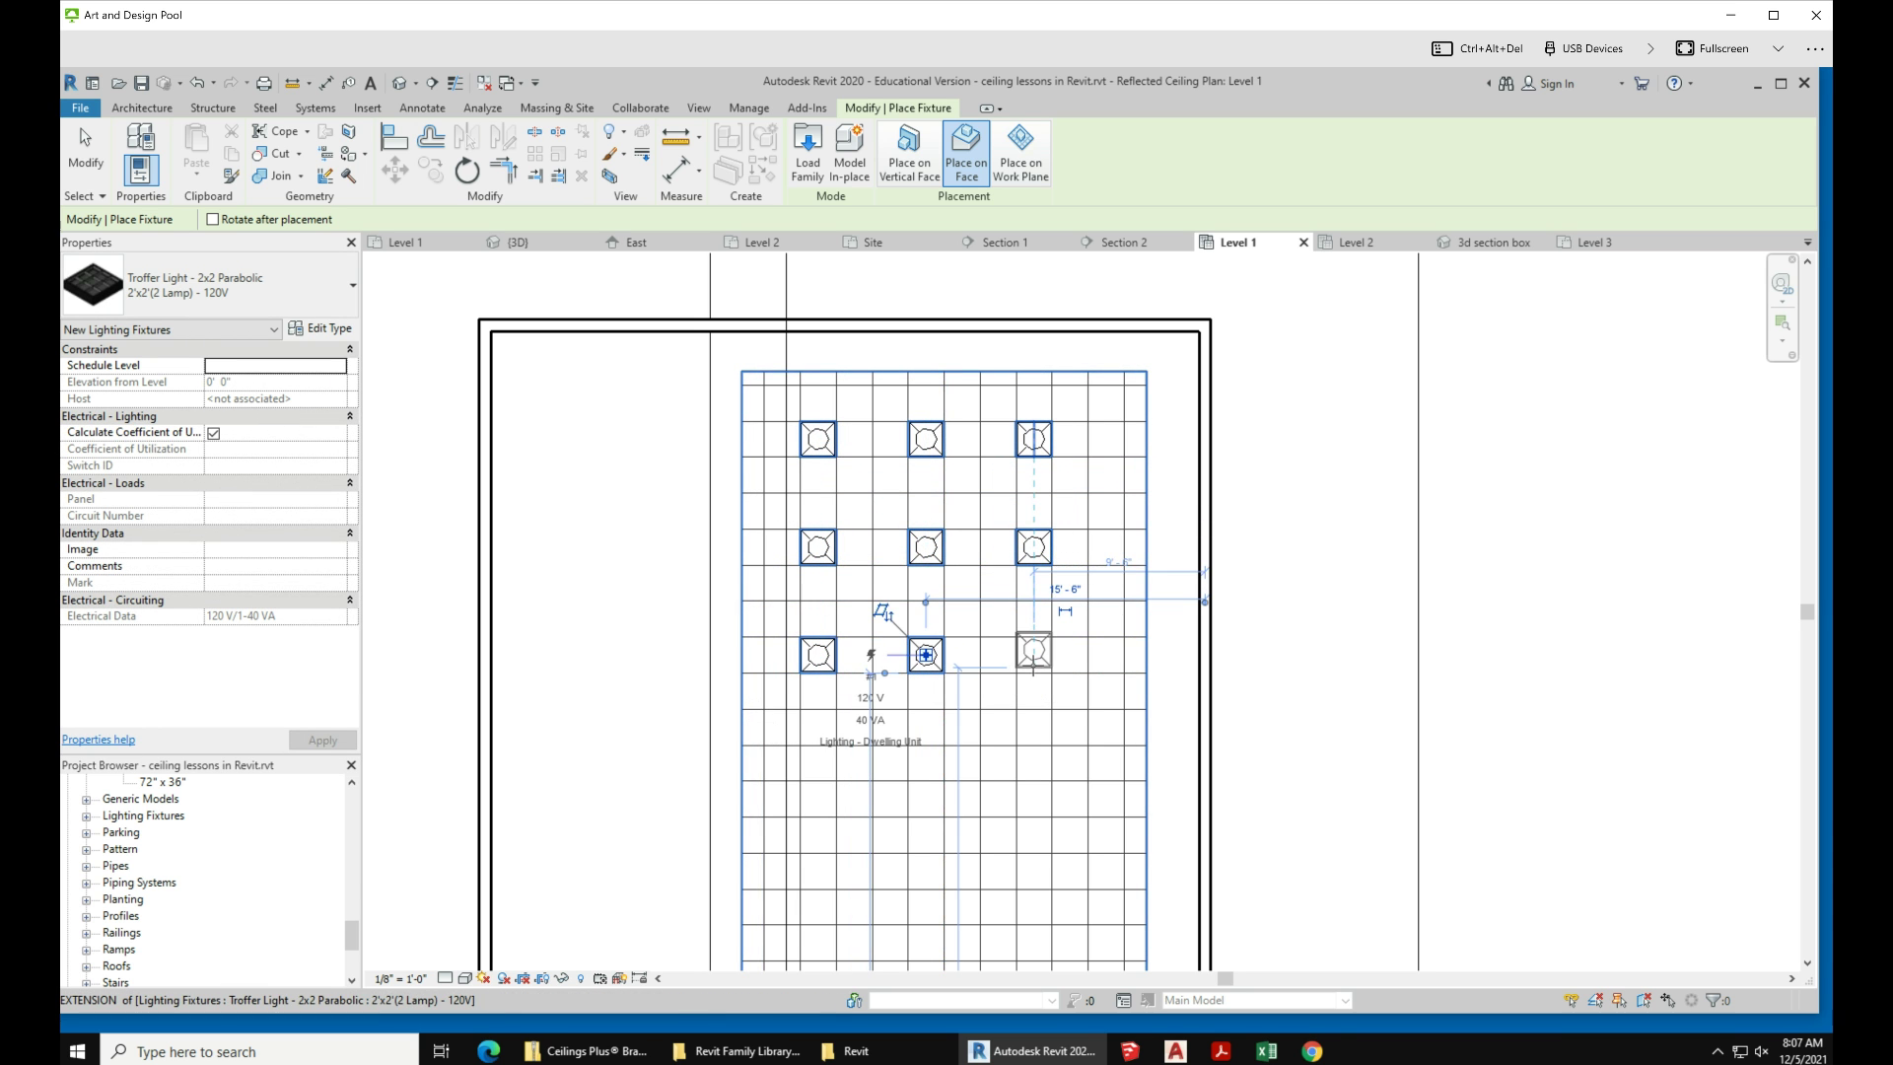
pyautogui.click(1034, 657)
pyautogui.scroll(-2, 1045, 493)
pyautogui.scroll(-1, 1047, 483)
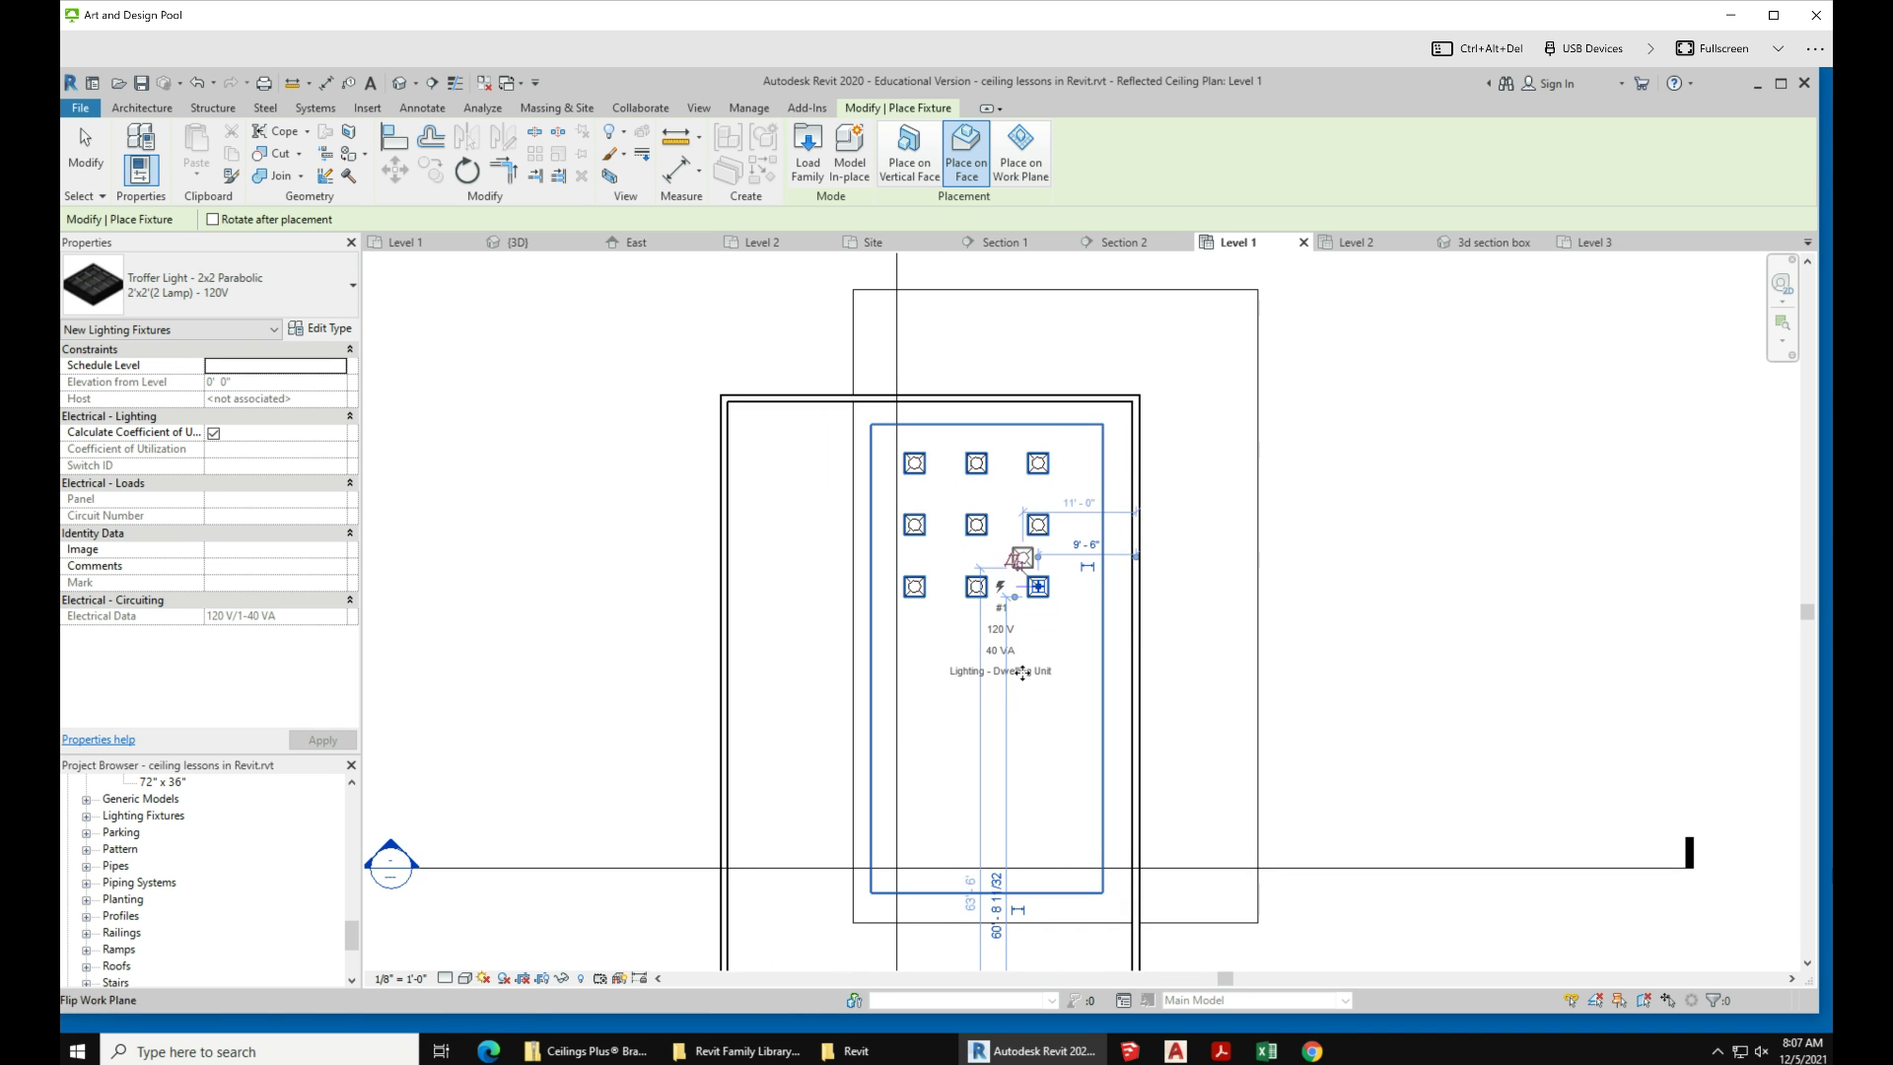
pyautogui.scroll(2, 966, 591)
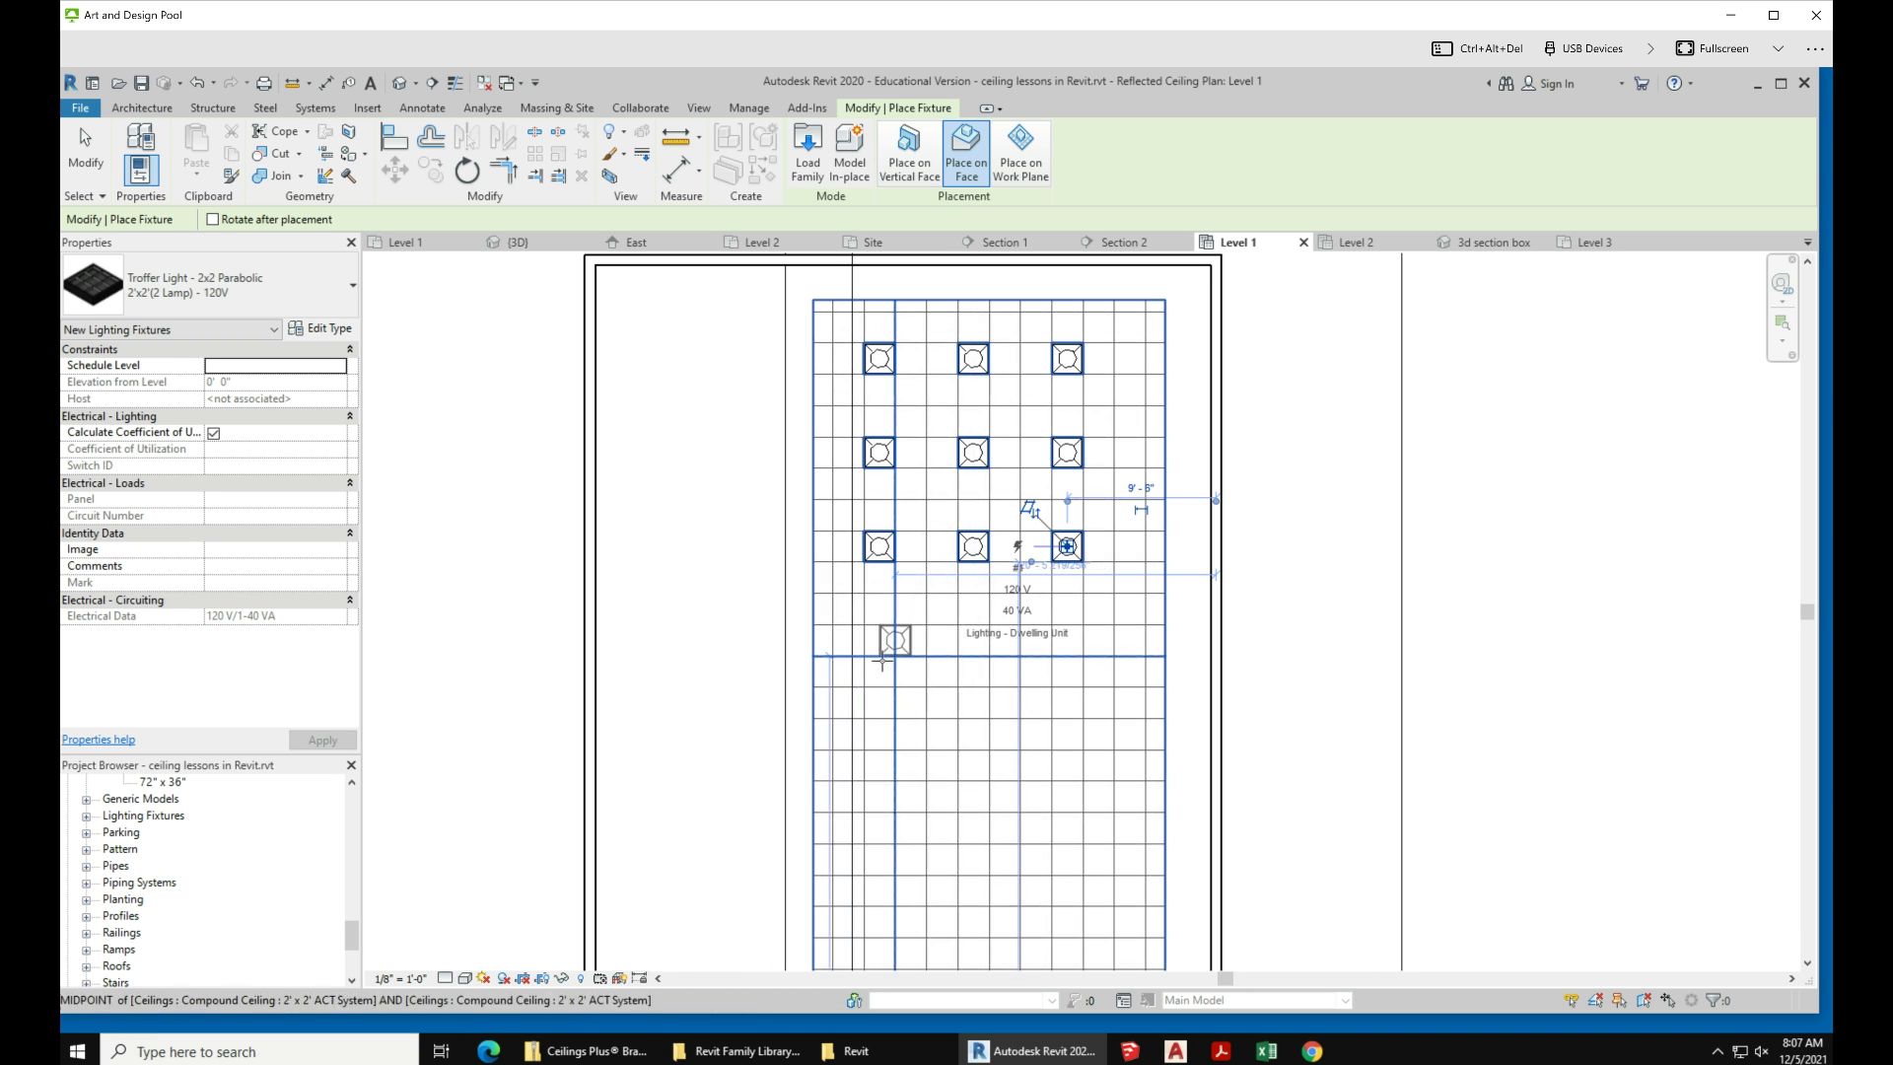
pyautogui.click(880, 651)
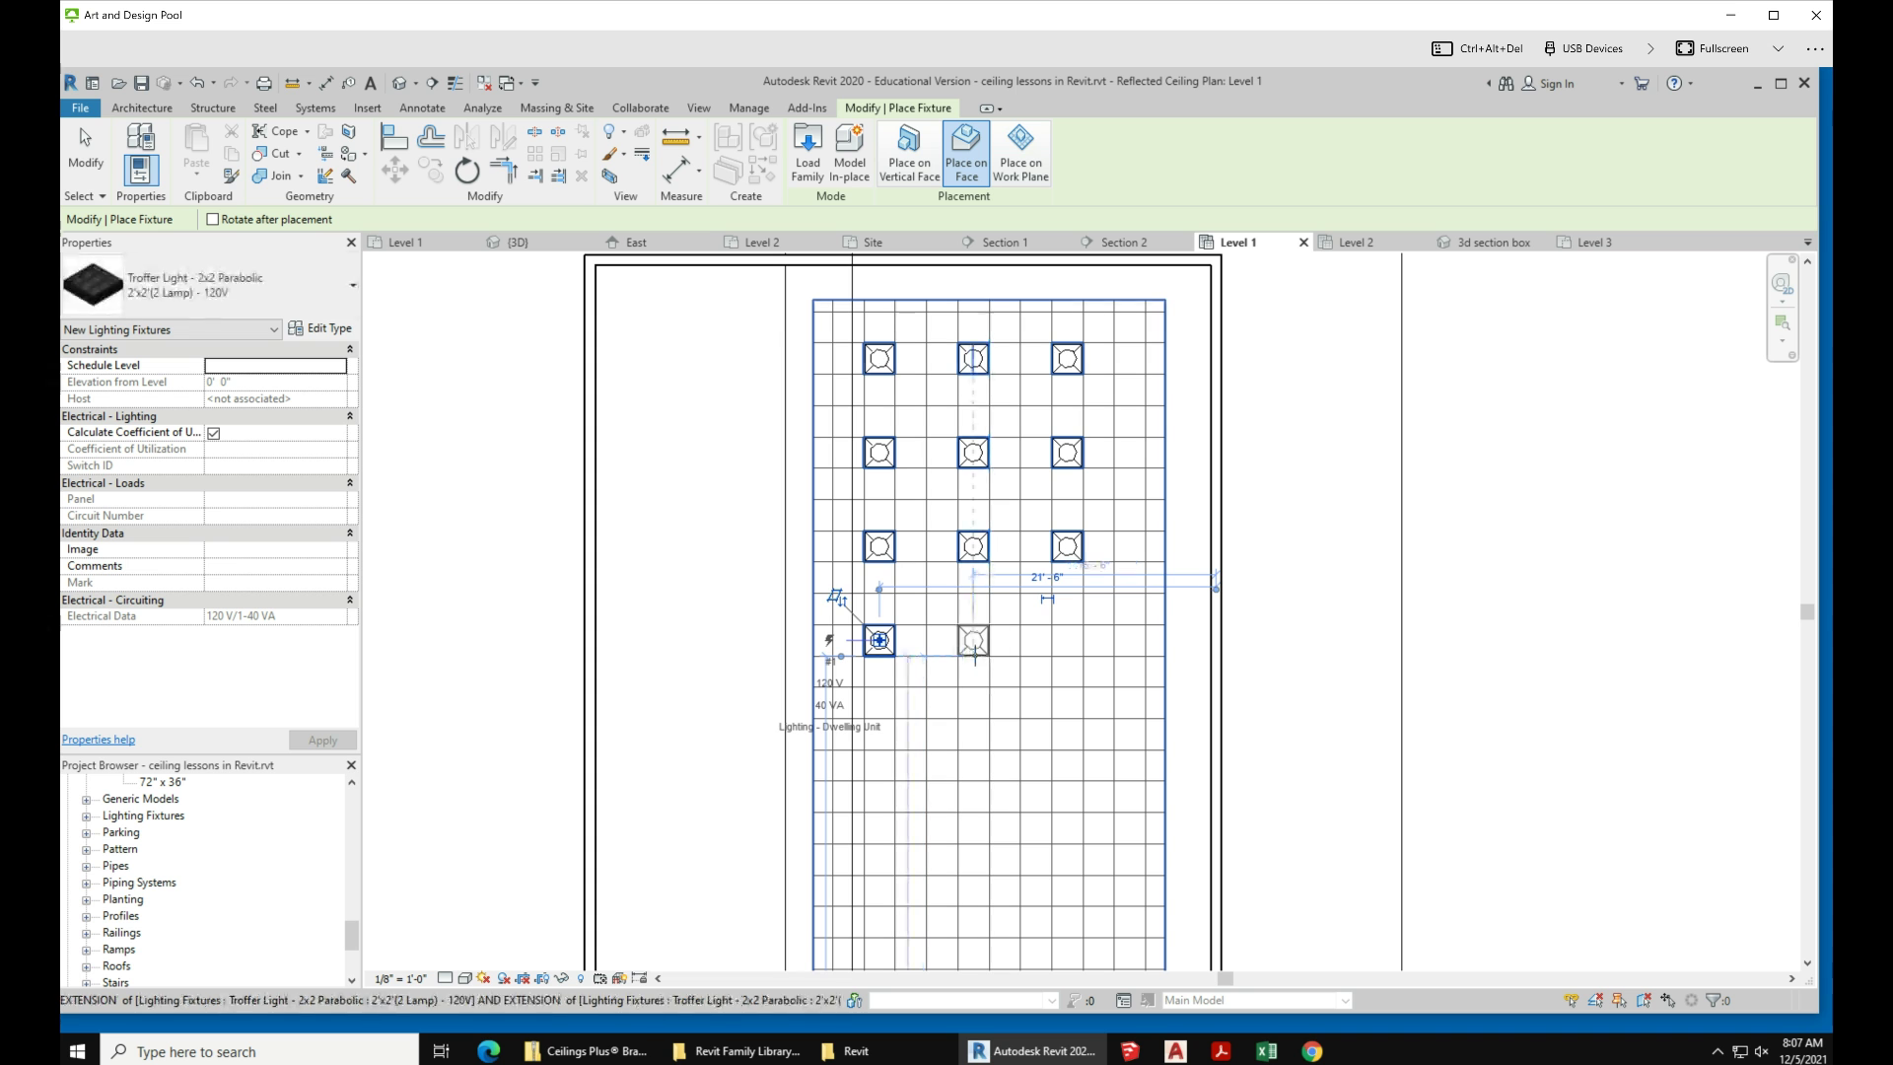
pyautogui.click(973, 640)
pyautogui.click(1067, 643)
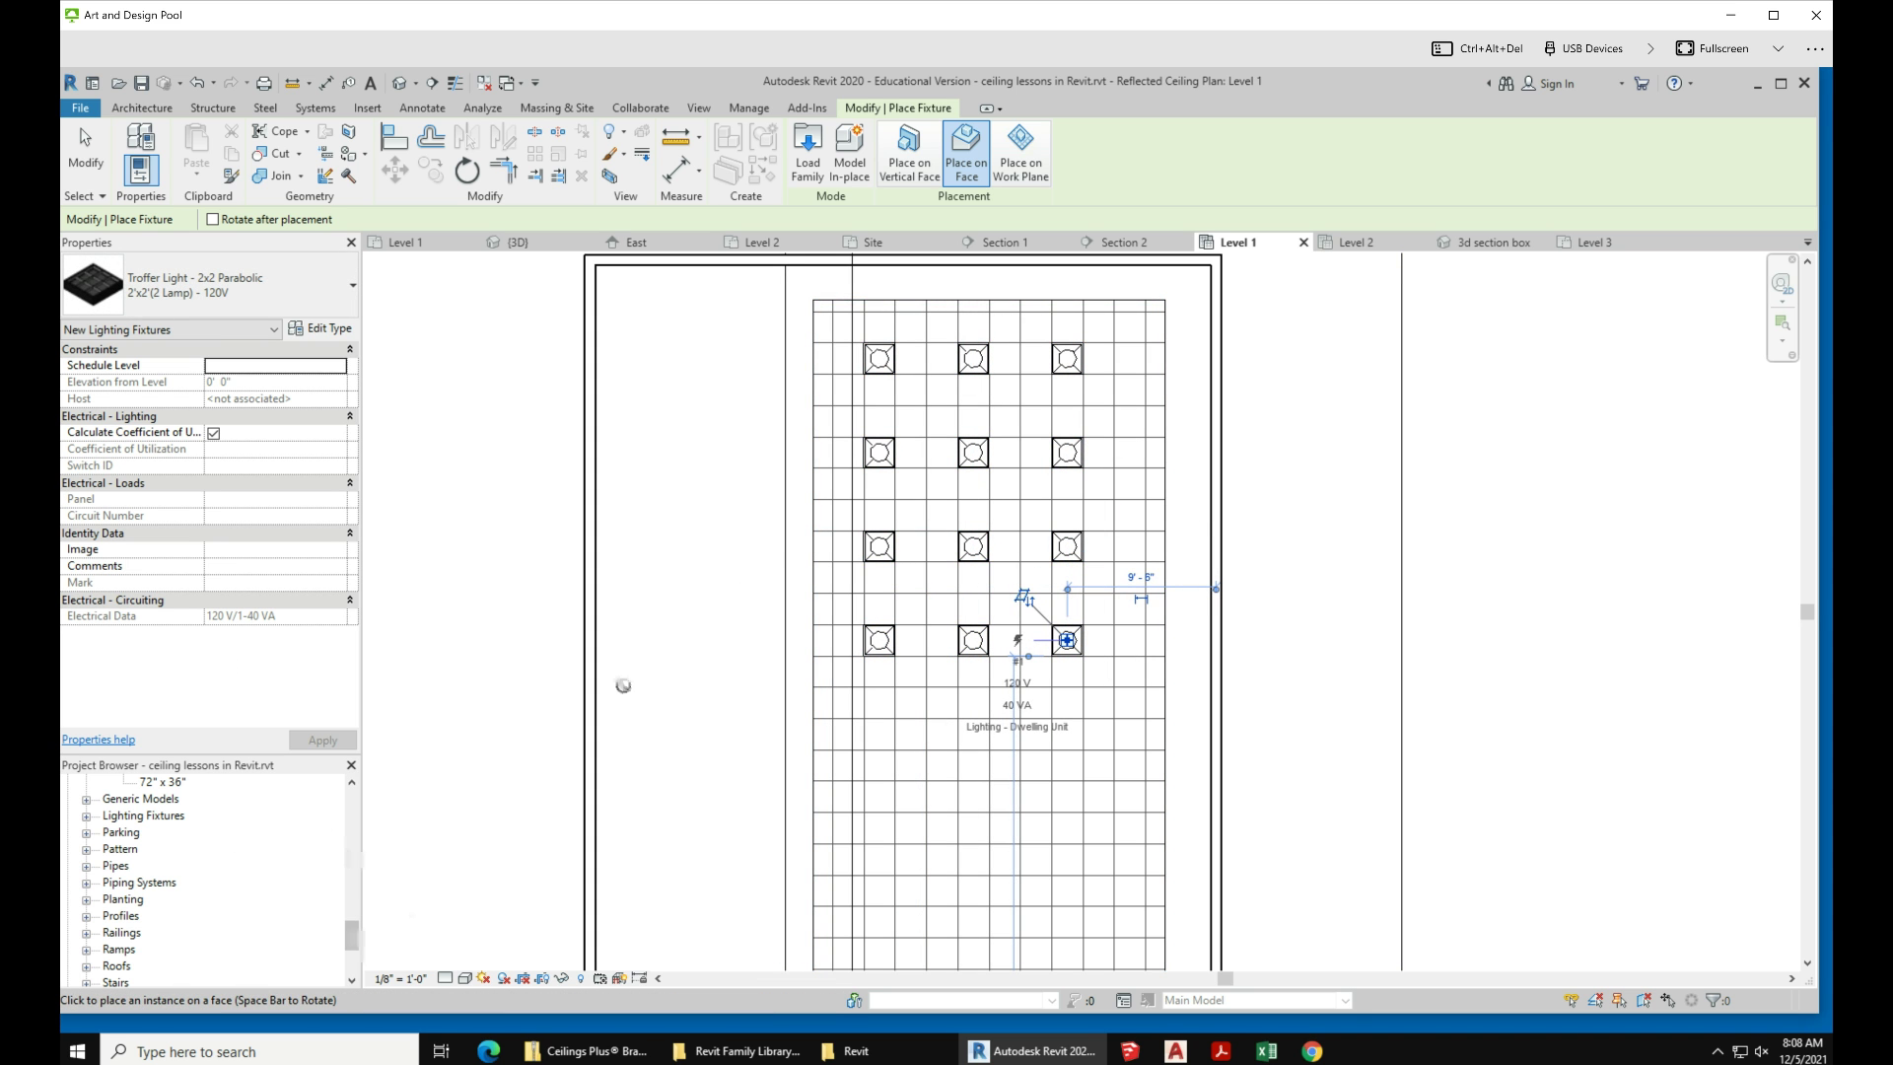
# Step: Finish placing lights on Level 1 and open the Level 2 ceiling plan
pyautogui.scroll(-3, 863, 687)
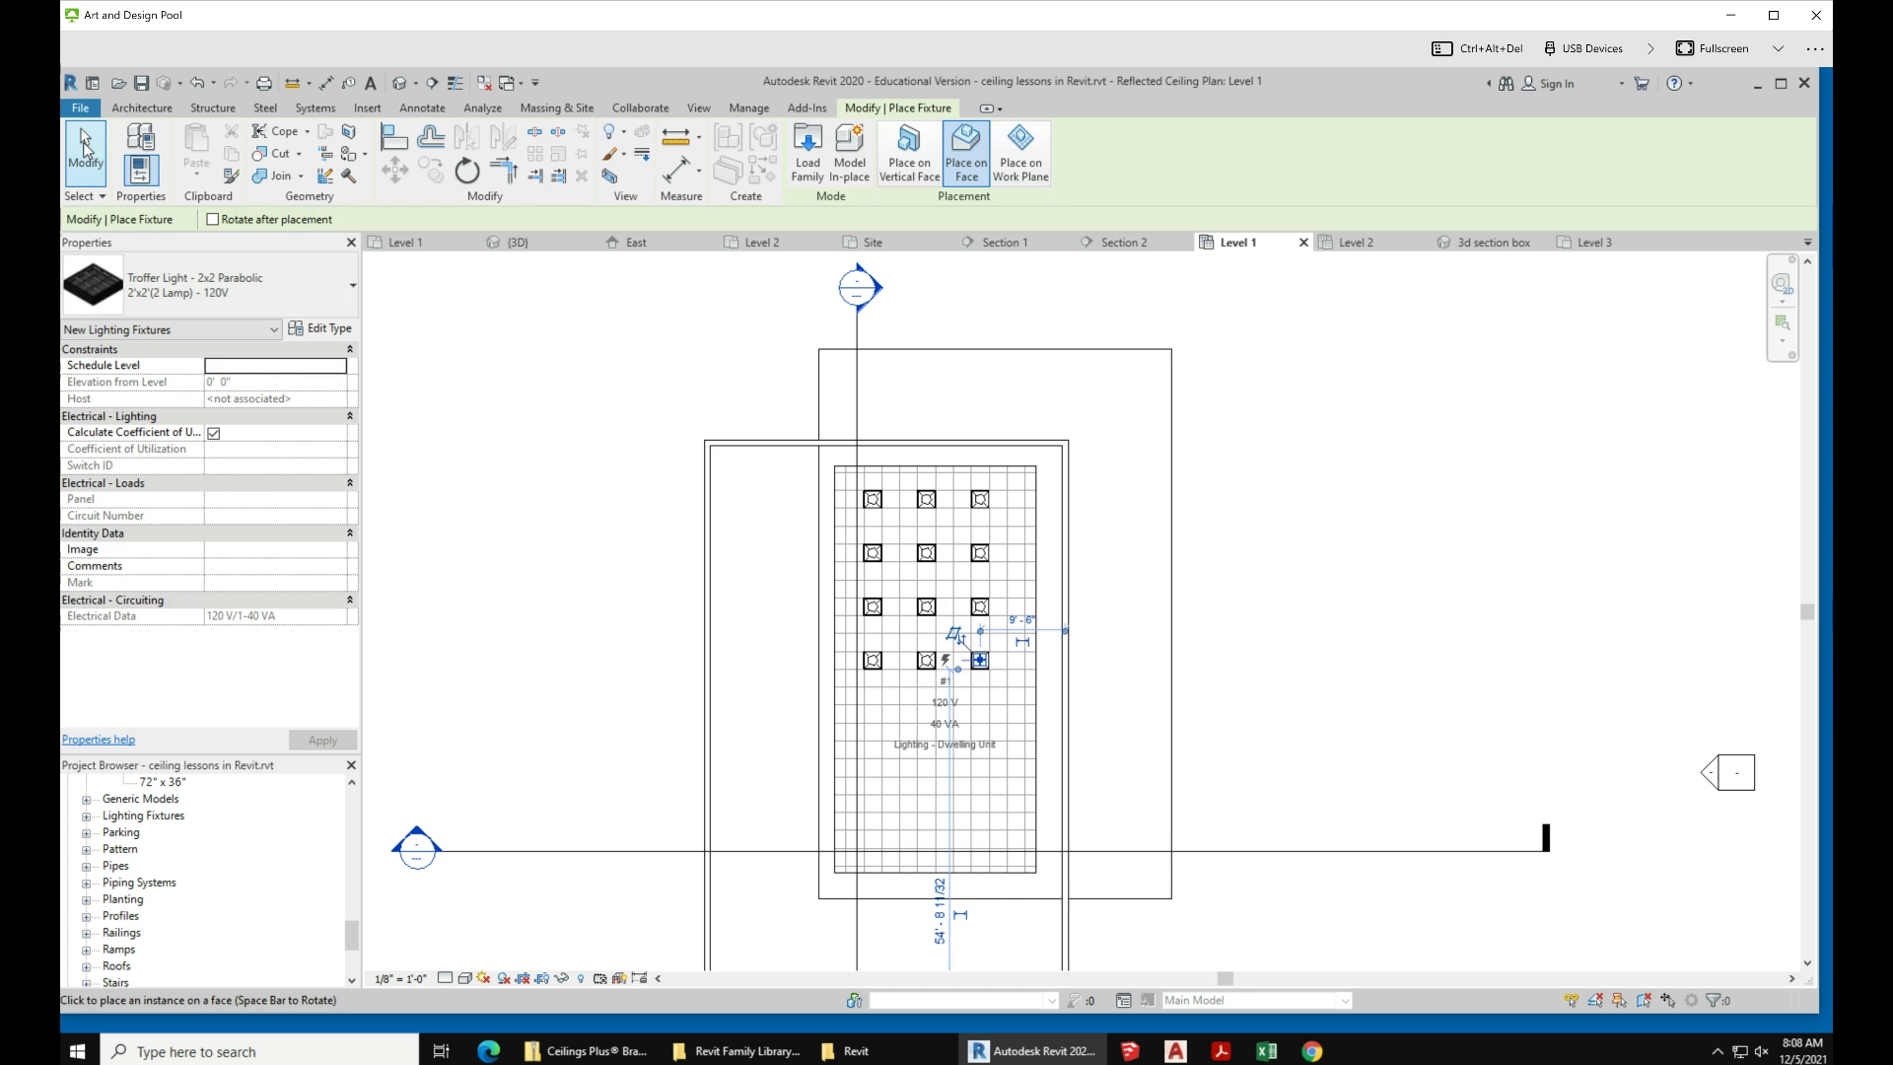
pyautogui.click(83, 142)
pyautogui.scroll(-2, 1004, 752)
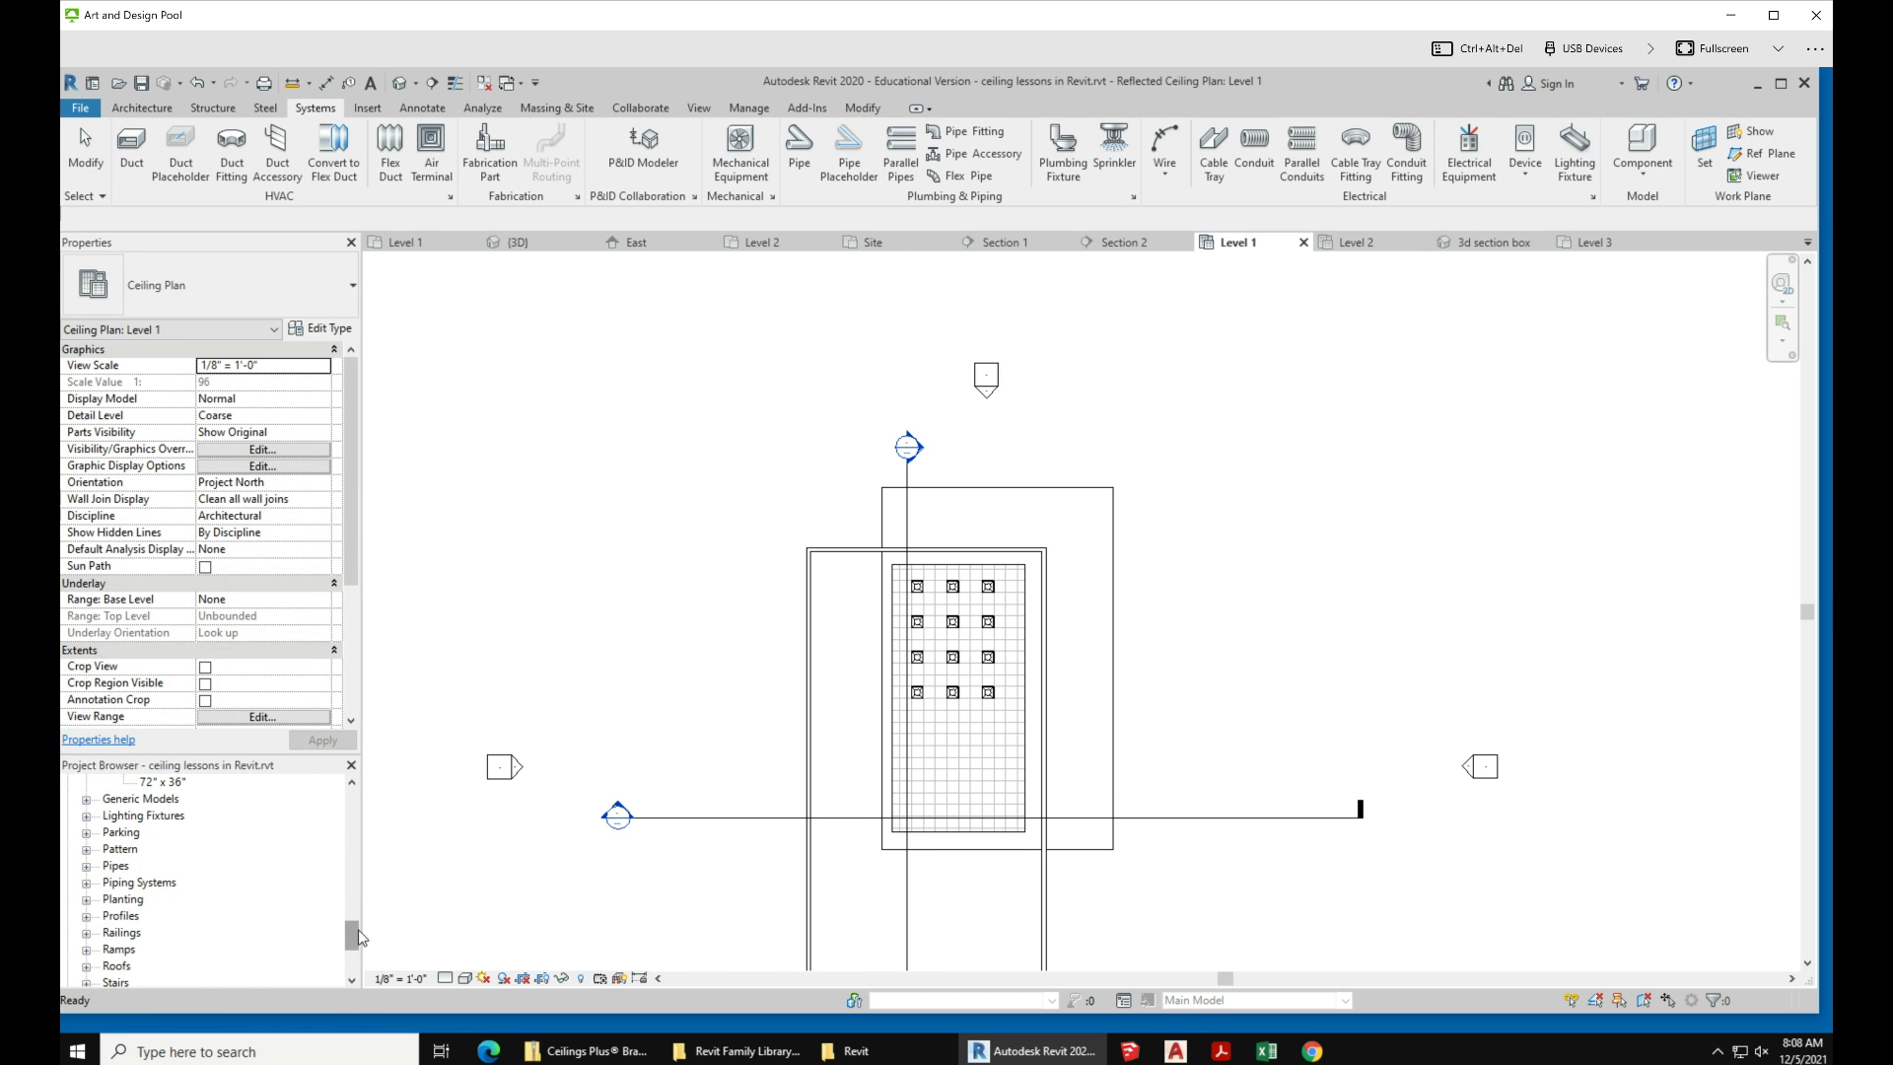
pyautogui.moveTo(352, 935); pyautogui.dragTo(350, 800)
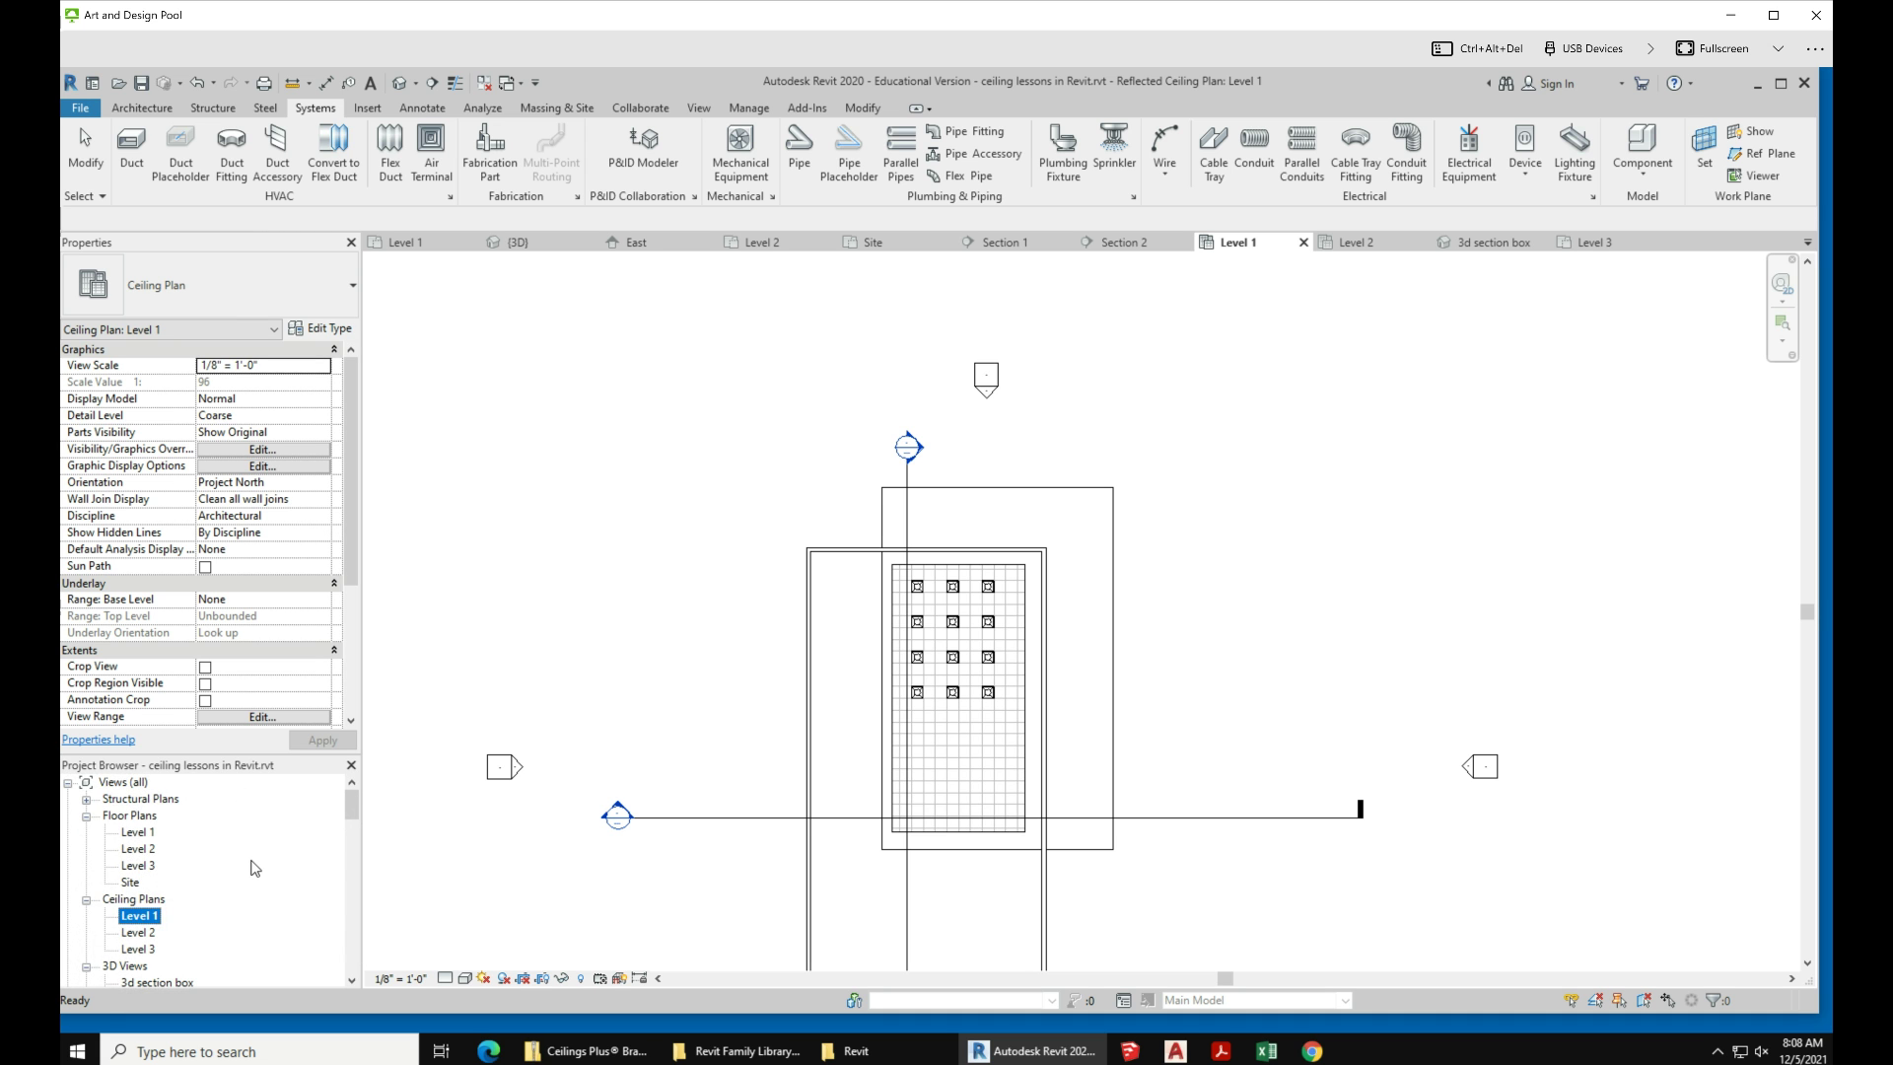
pyautogui.scroll(-2, 255, 868)
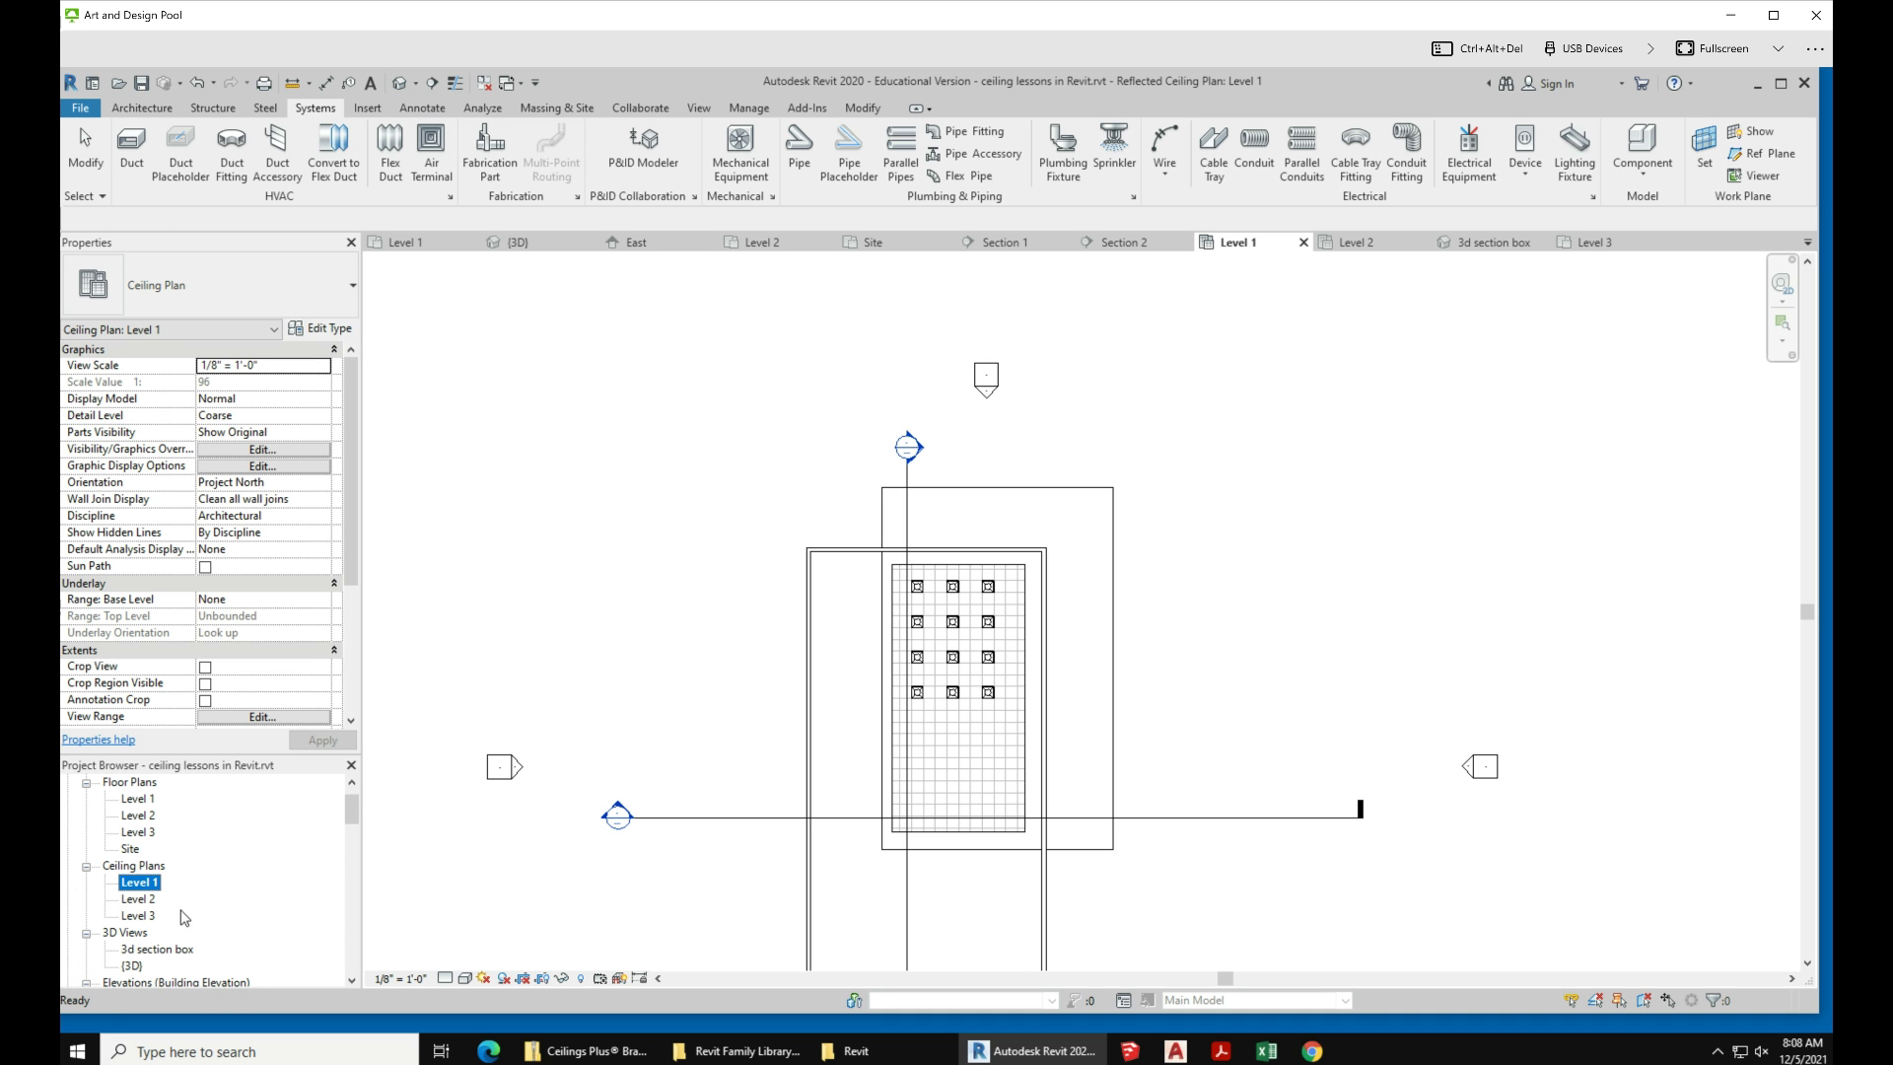
pyautogui.doubleClick(138, 898)
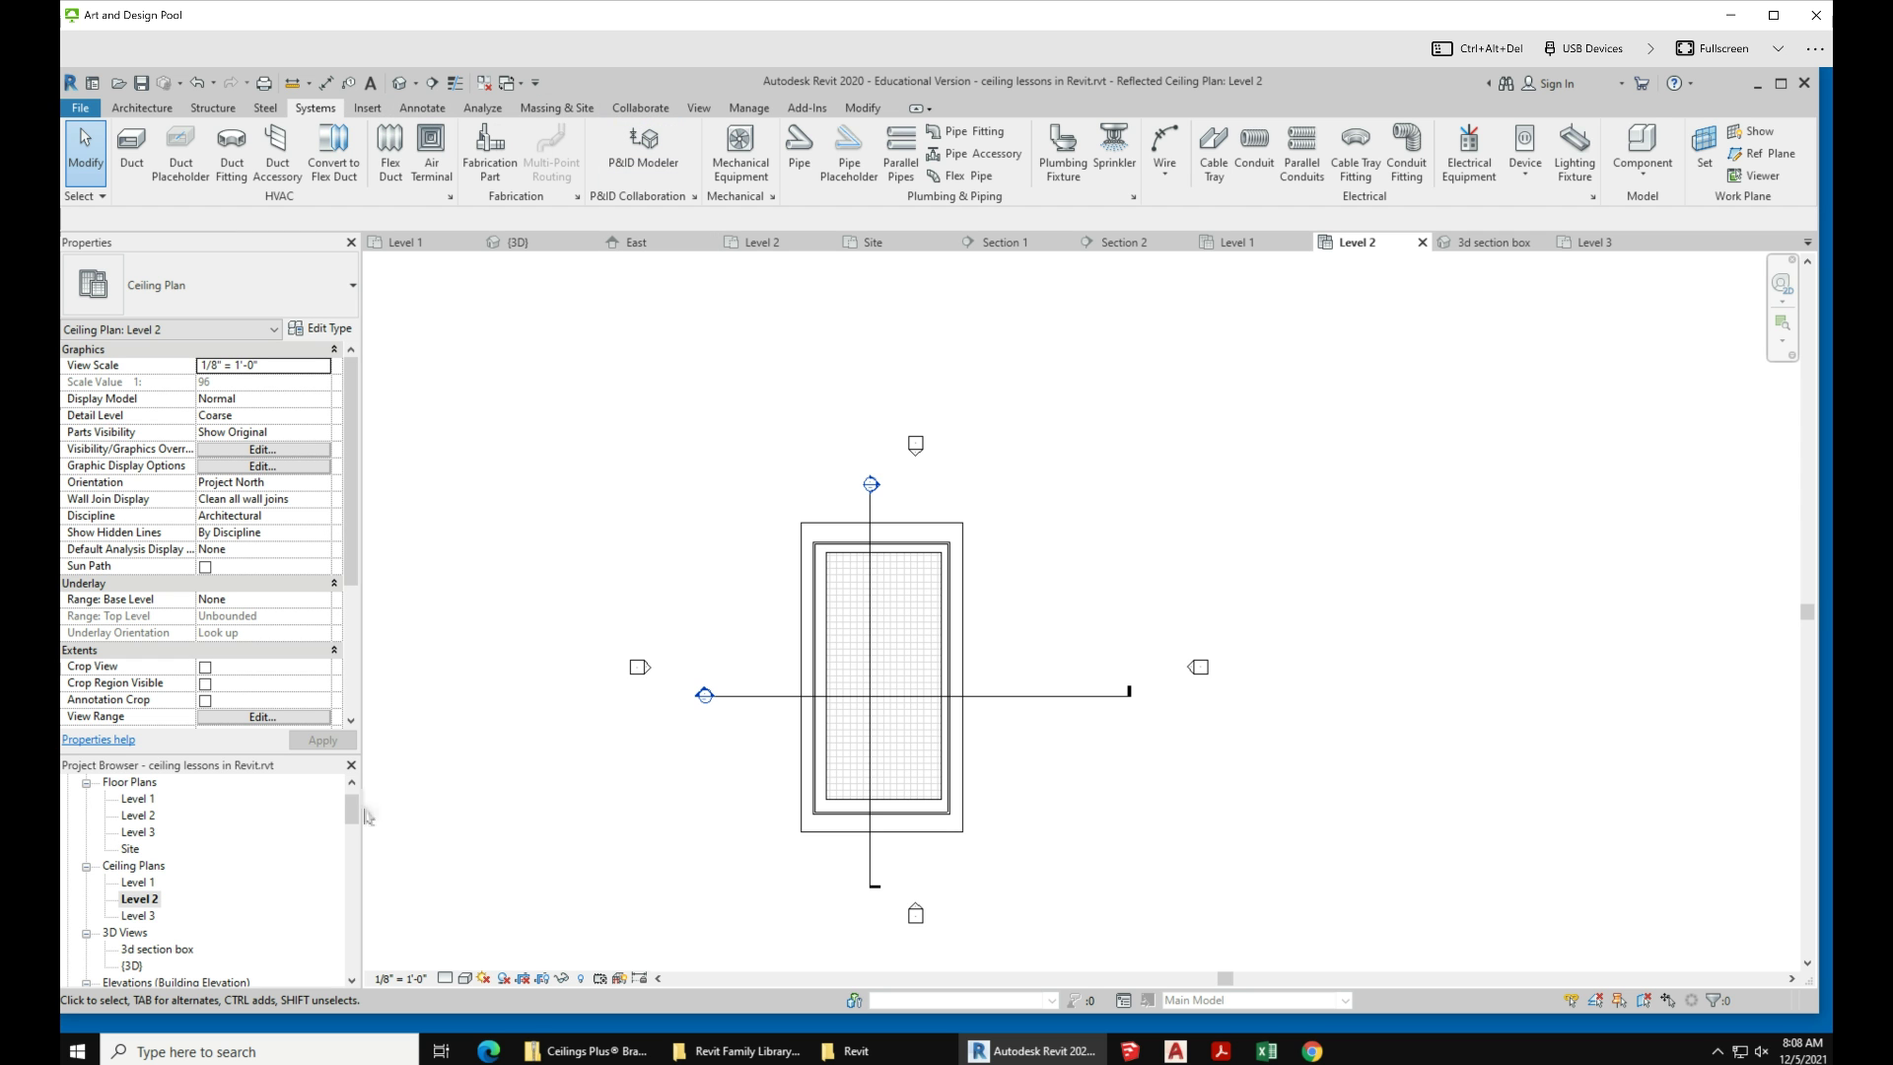
# Step: Start placing the loaded Troffer Light - 2x2 Parabolic, type 2'x2'(2 Lamp) - 120V, on Level 2, hosted on a face
pyautogui.scroll(-15, 156, 887)
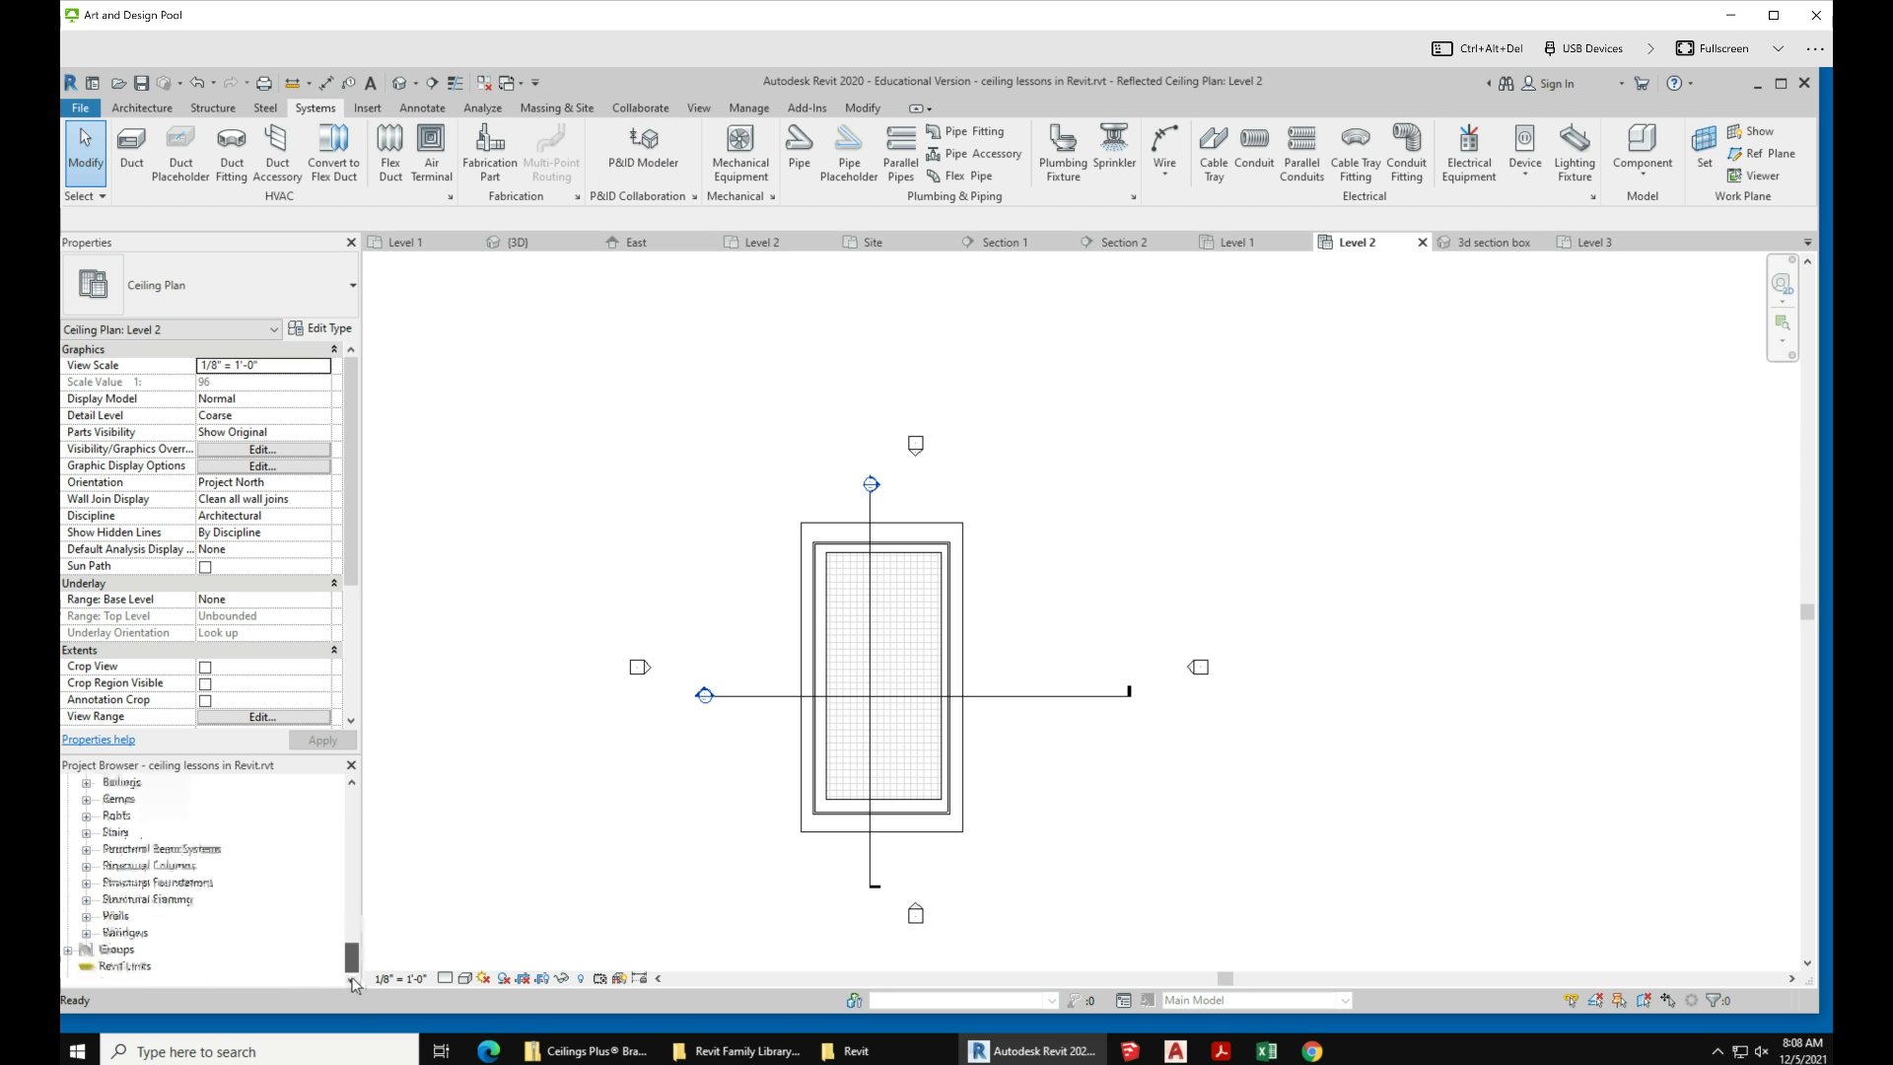
pyautogui.scroll(4, 156, 888)
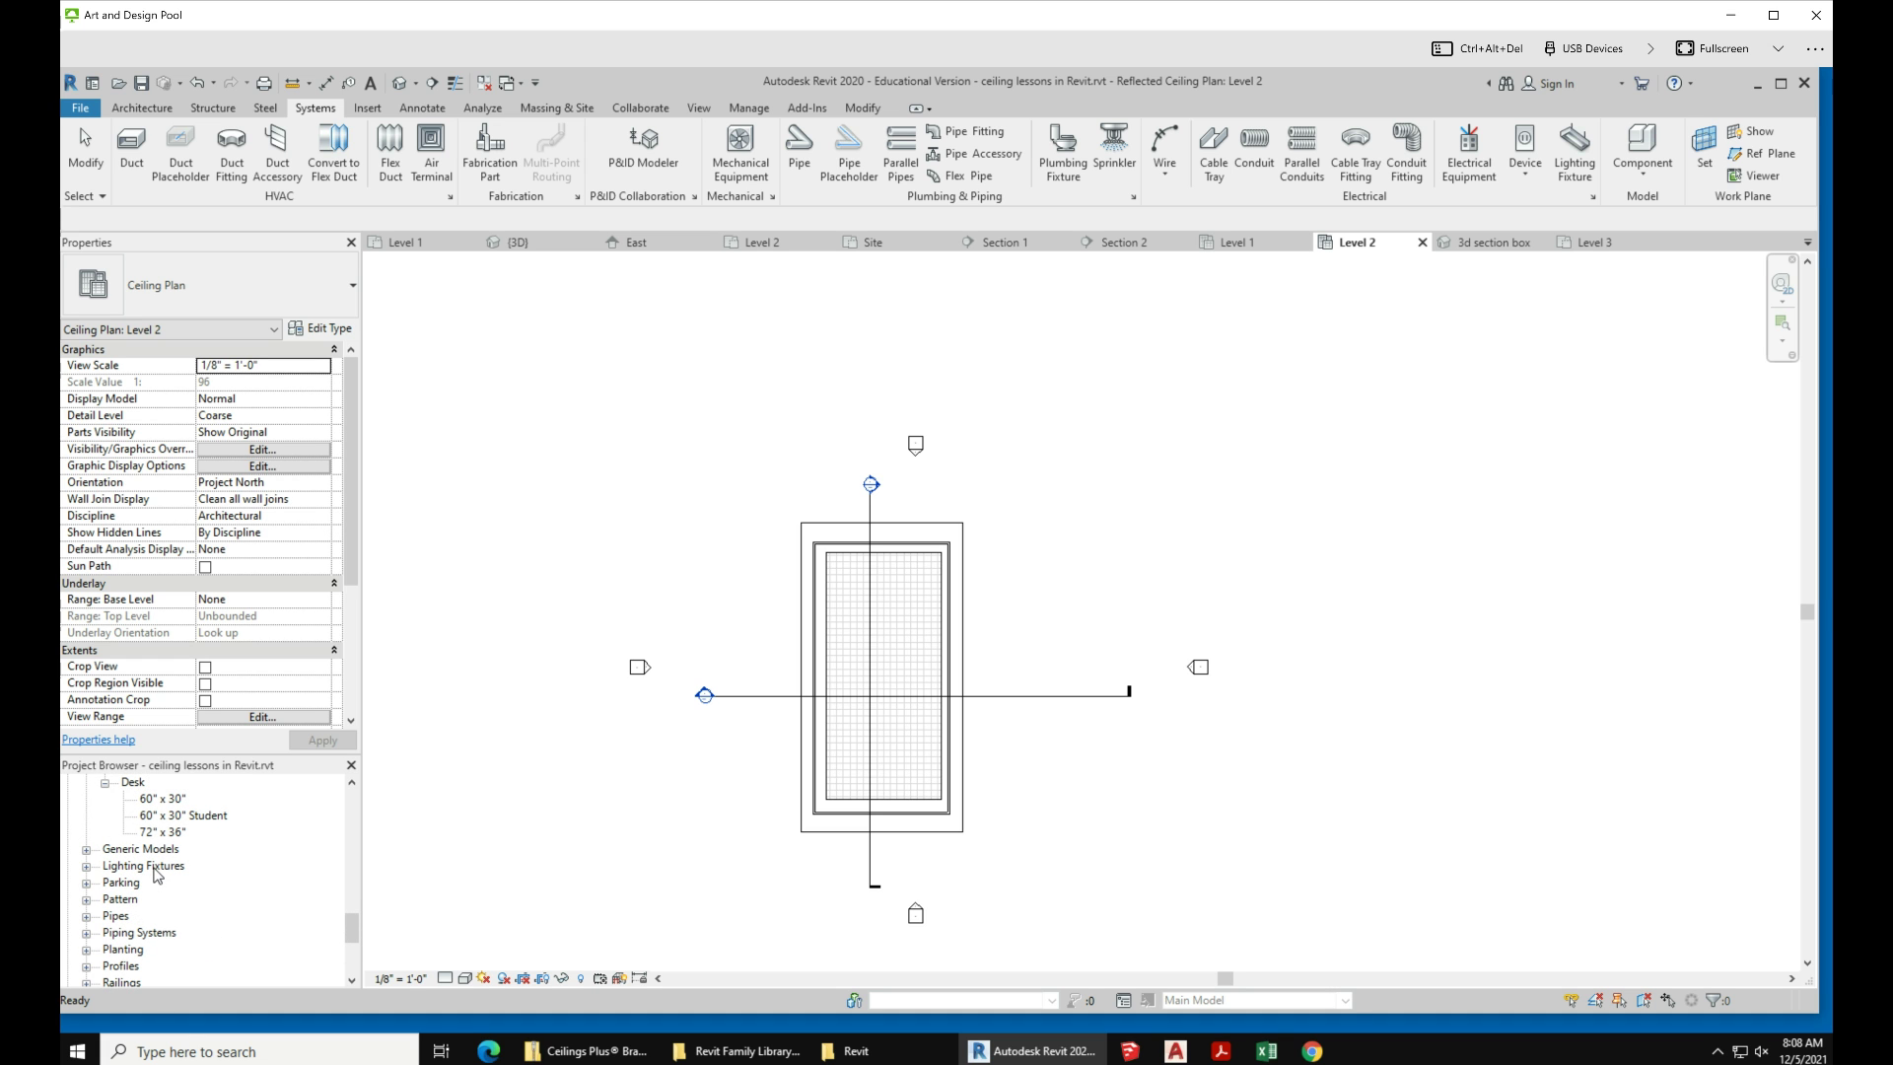
pyautogui.scroll(-1, 155, 869)
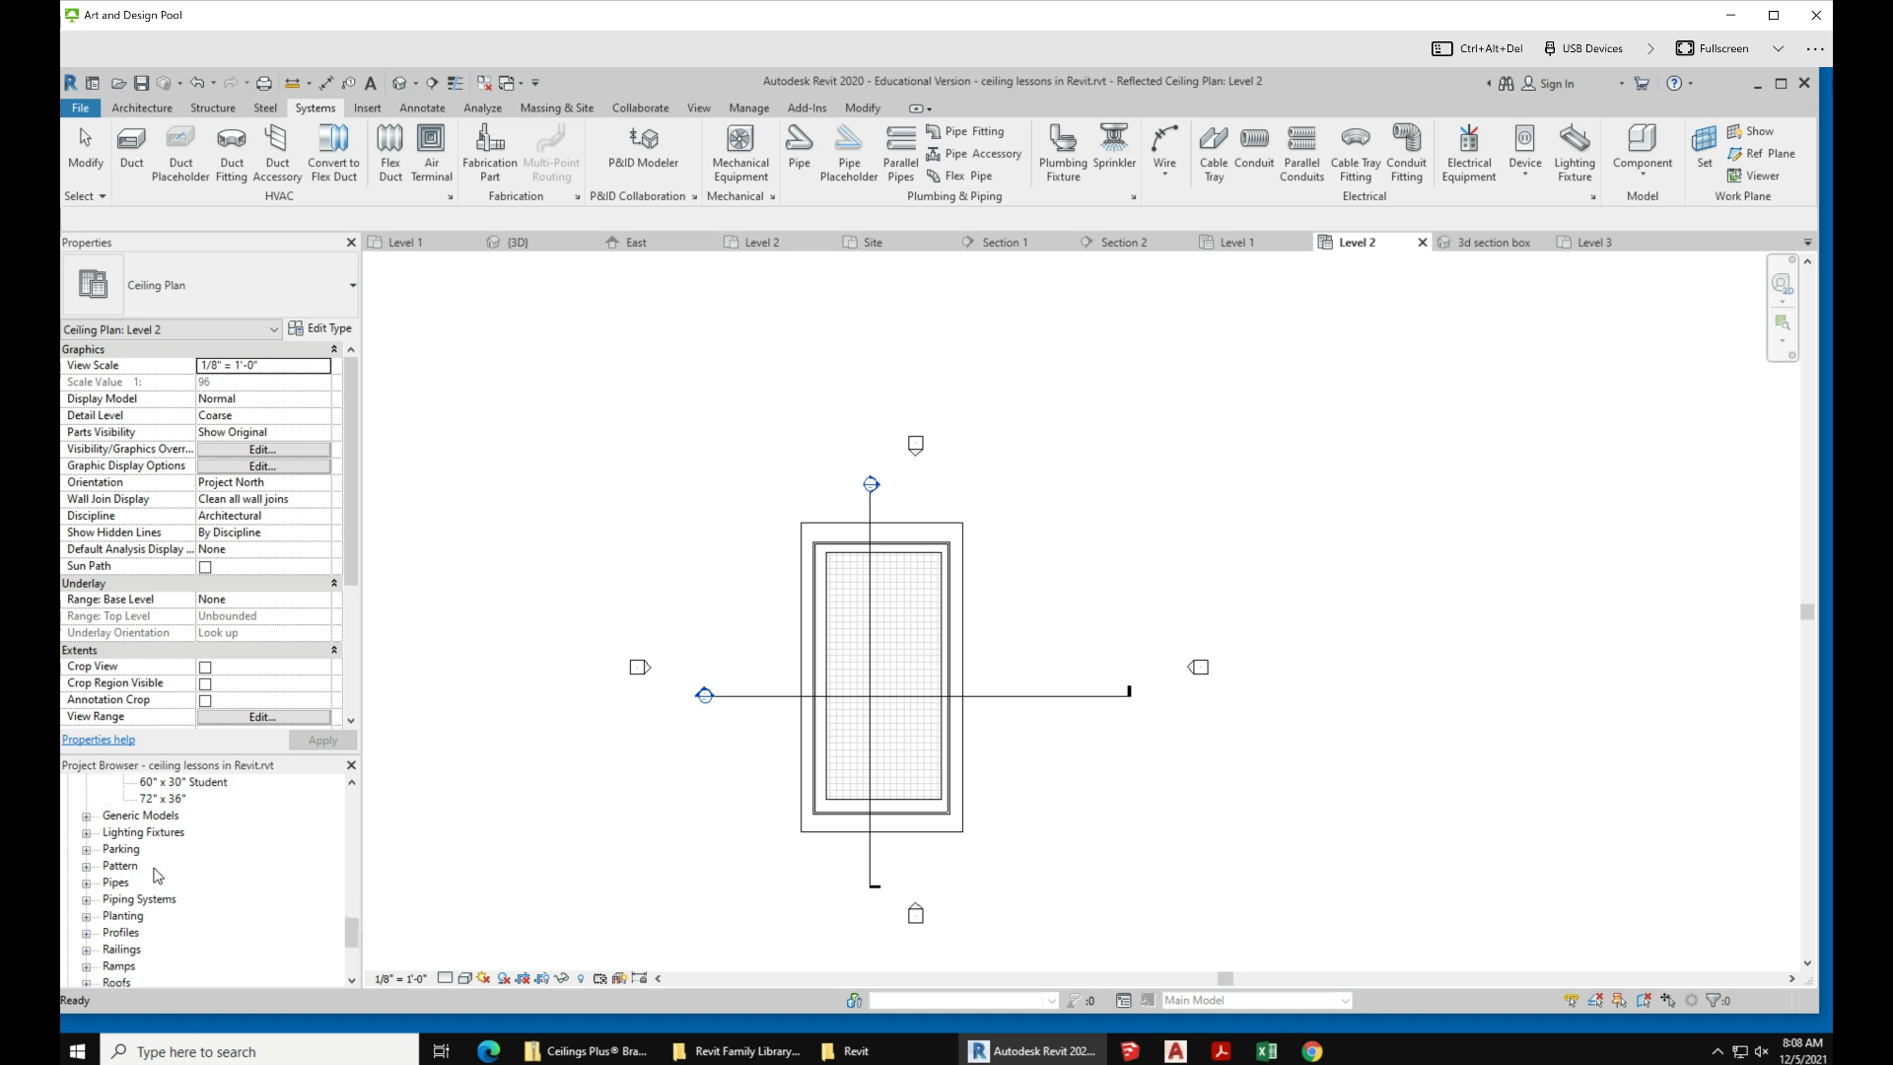
pyautogui.scroll(2, 155, 869)
pyautogui.scroll(-2, 155, 871)
pyautogui.scroll(-1, 153, 872)
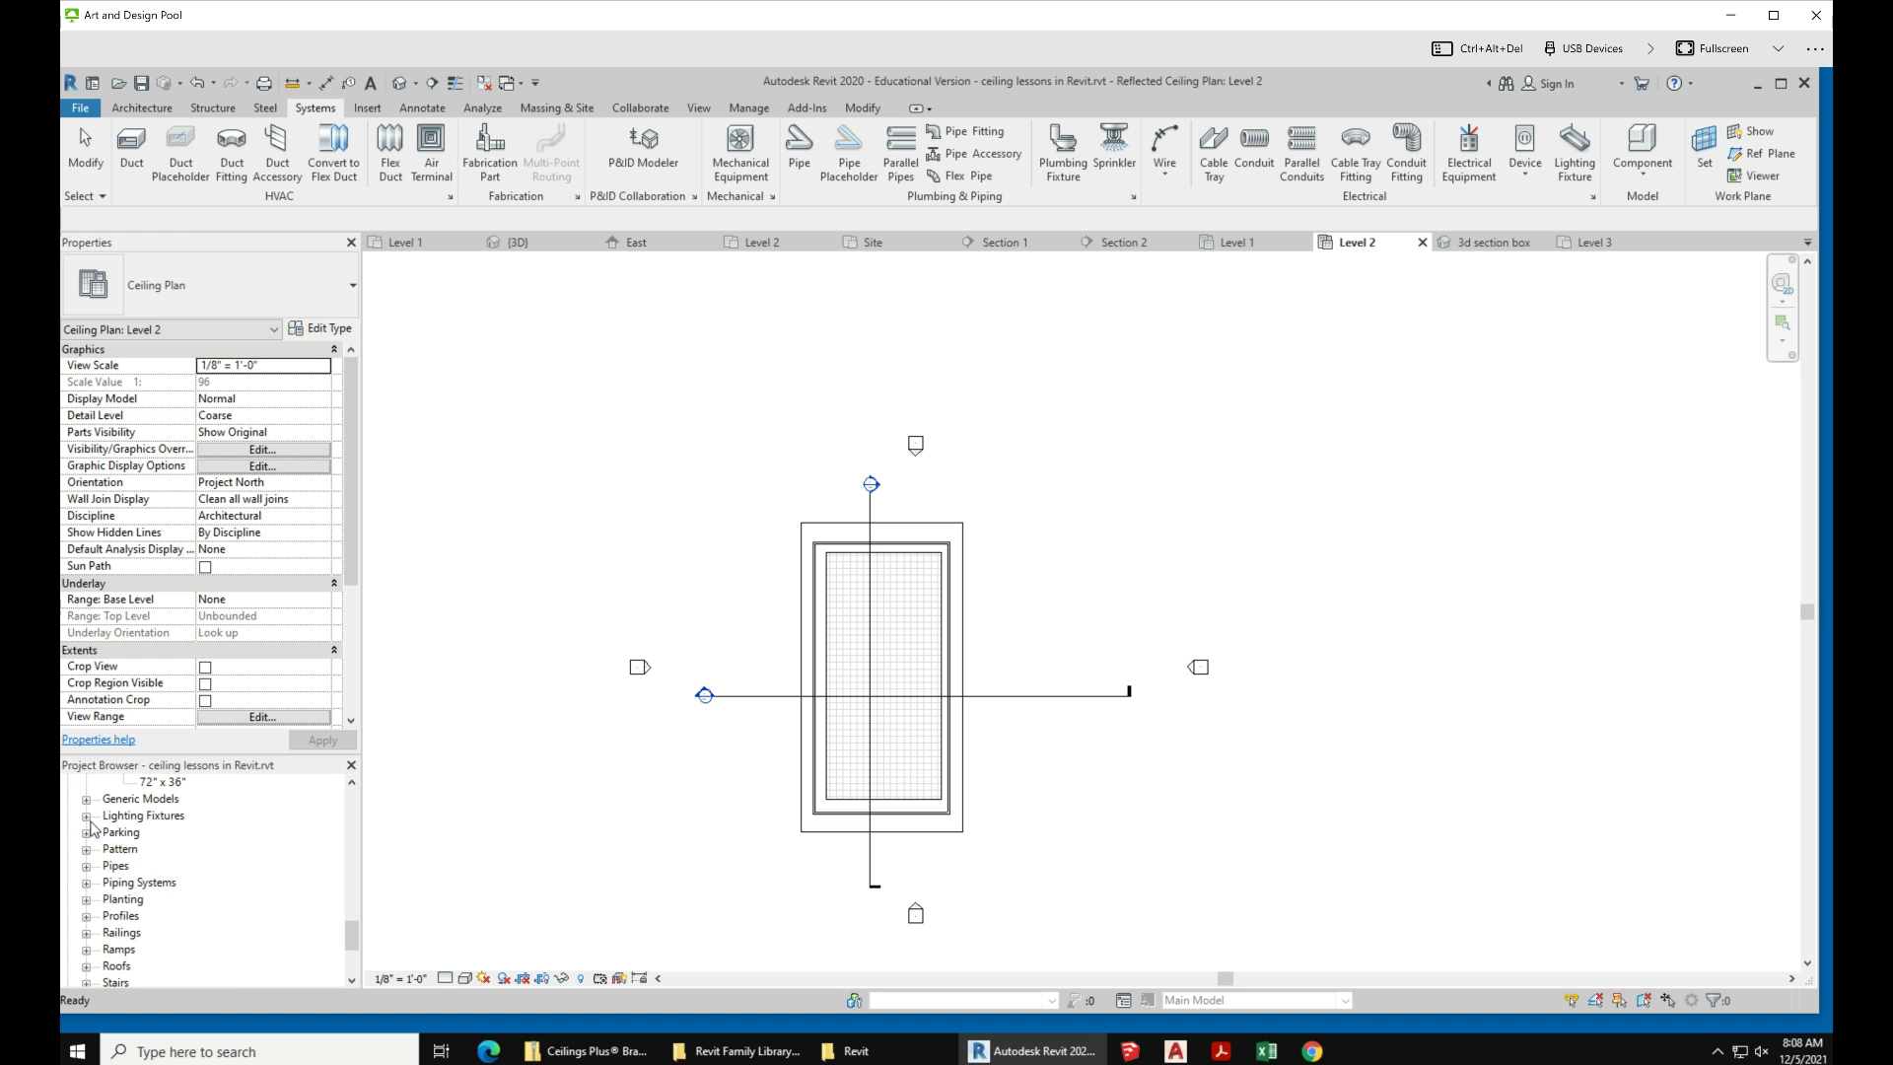
pyautogui.click(86, 817)
pyautogui.click(220, 867)
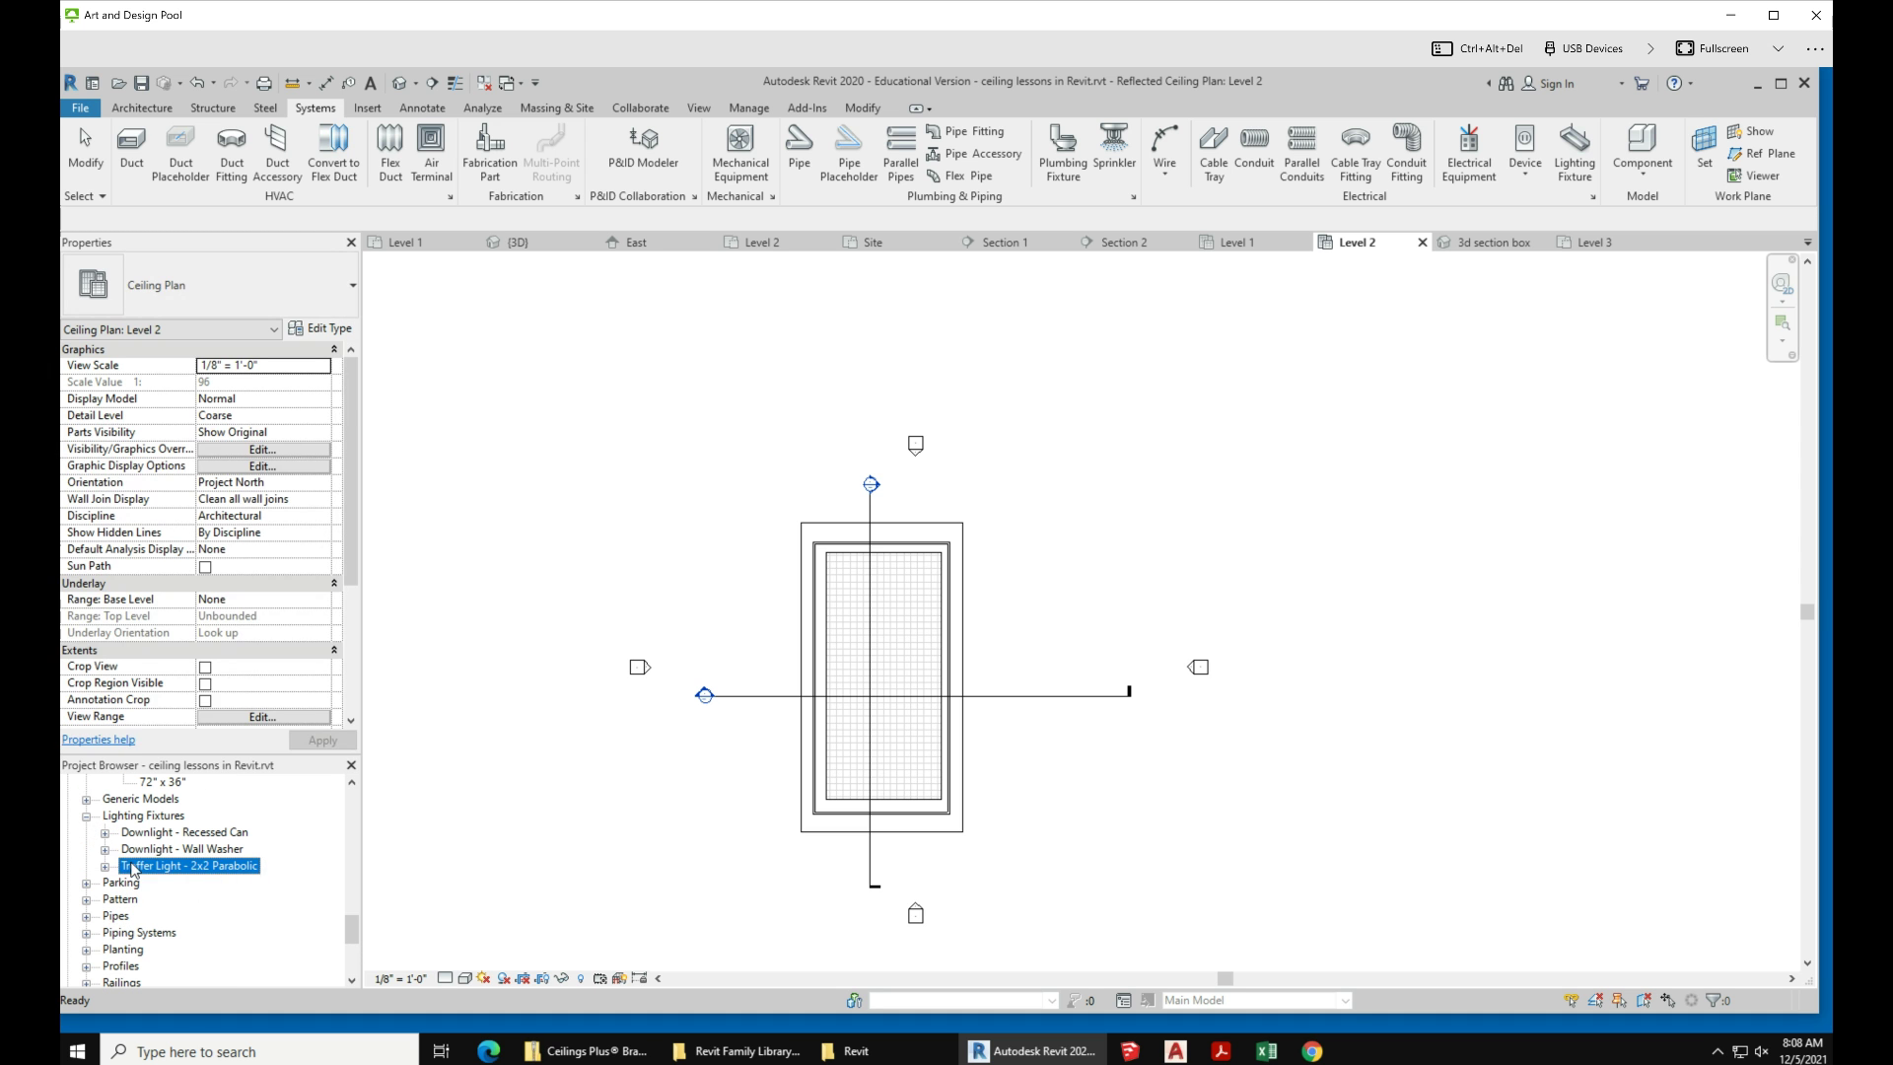
pyautogui.click(106, 866)
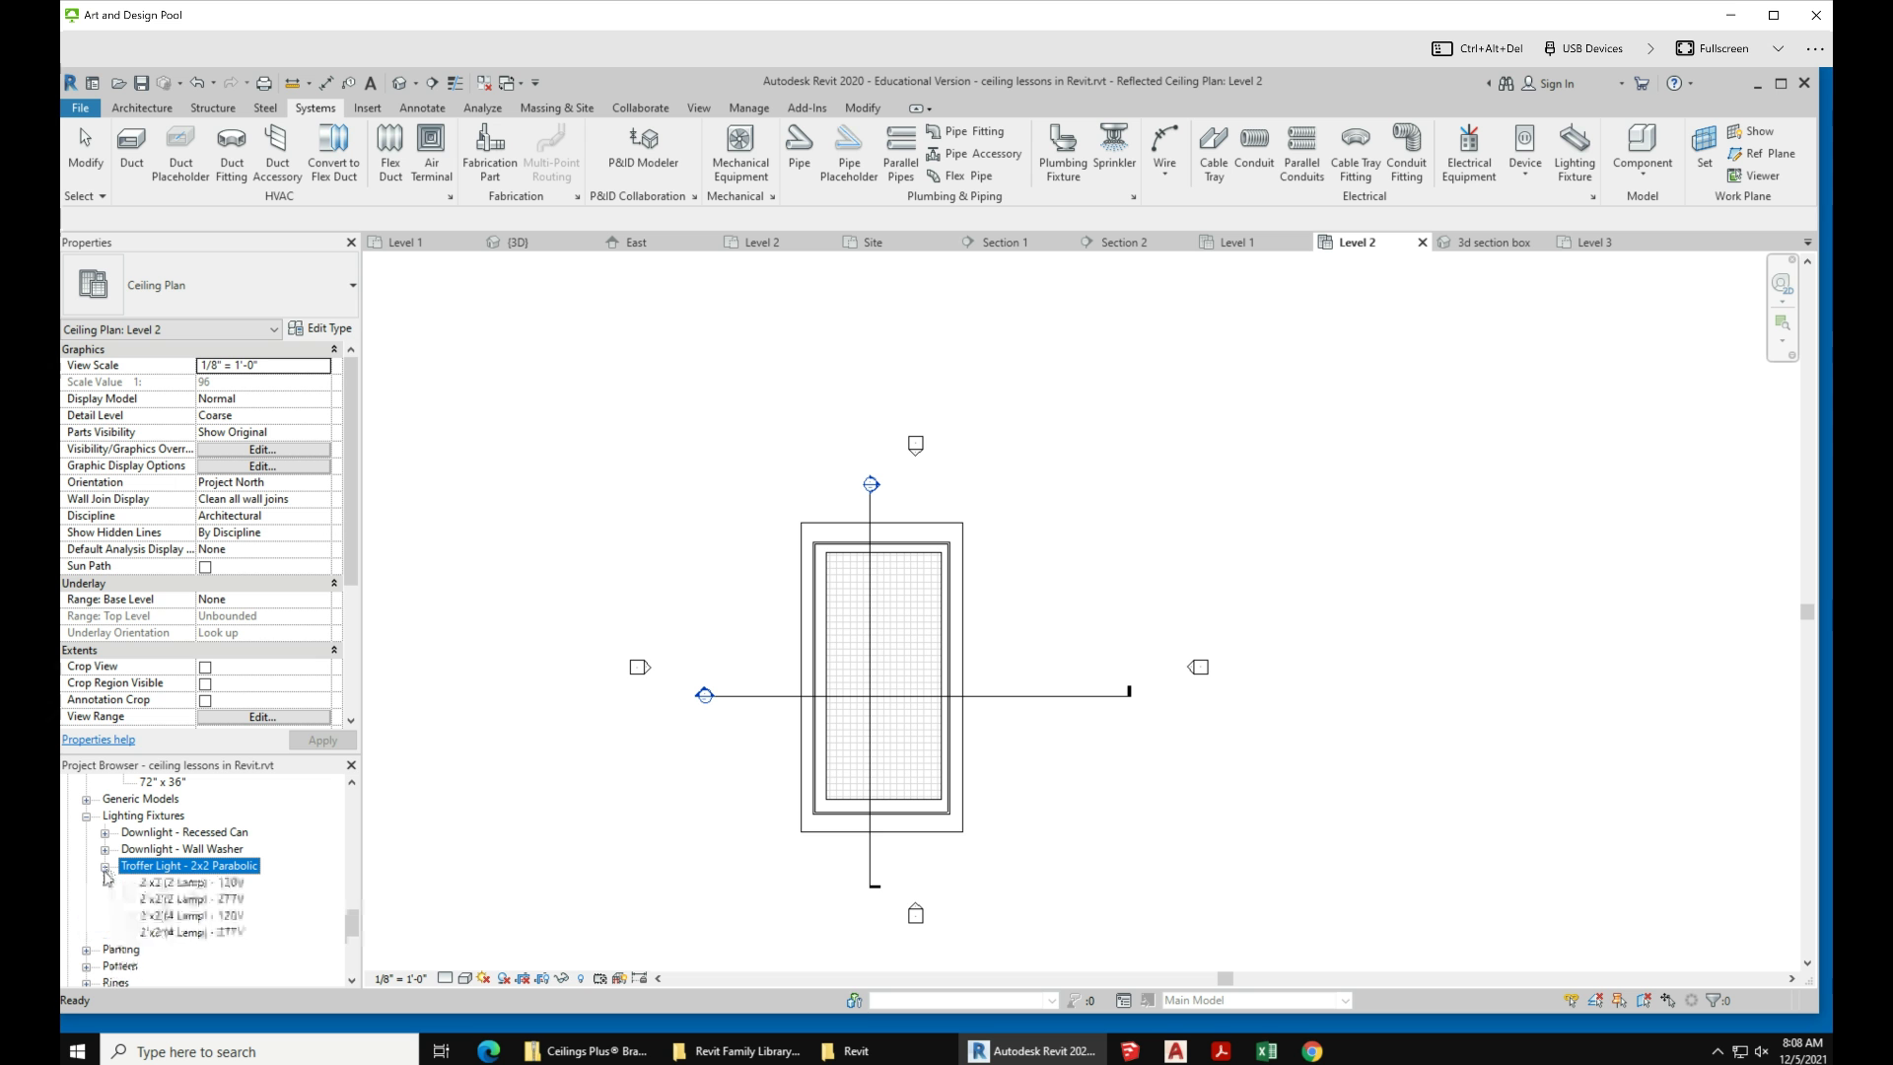
pyautogui.doubleClick(220, 883)
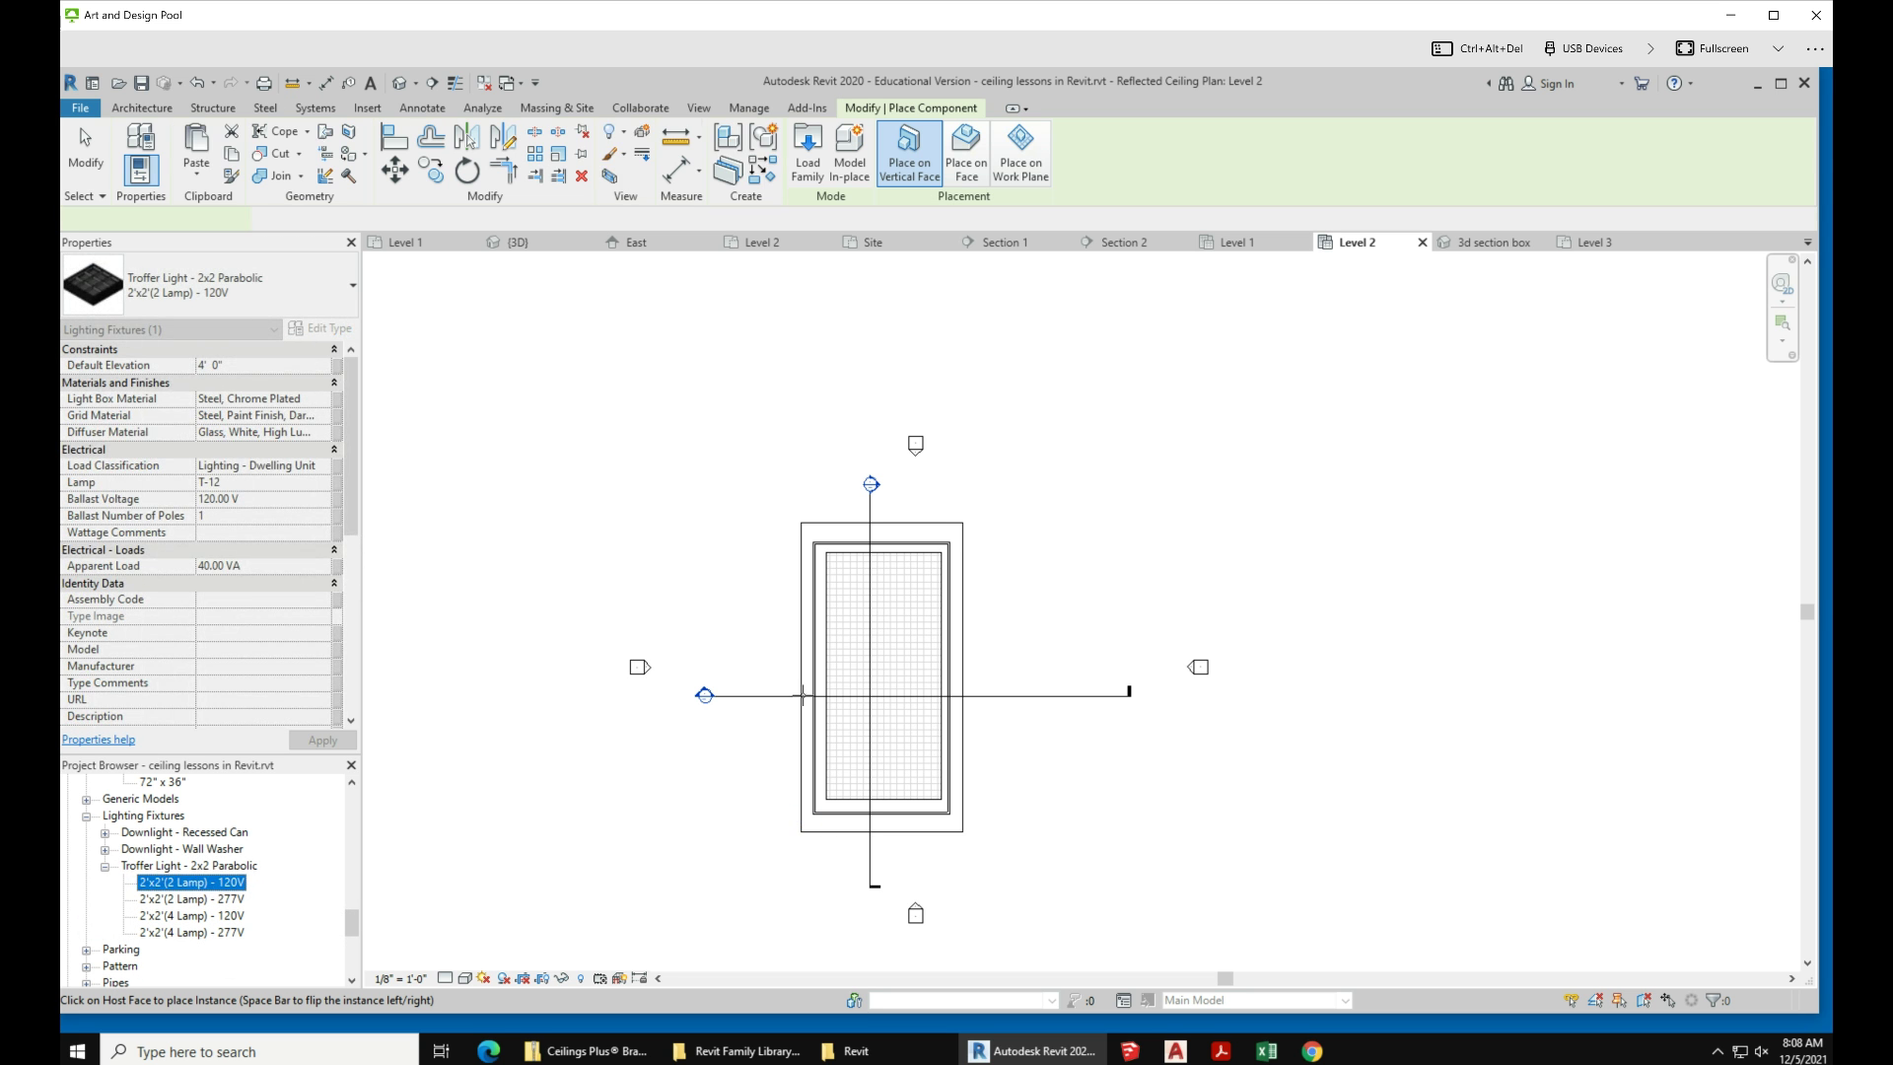
pyautogui.scroll(2, 867, 622)
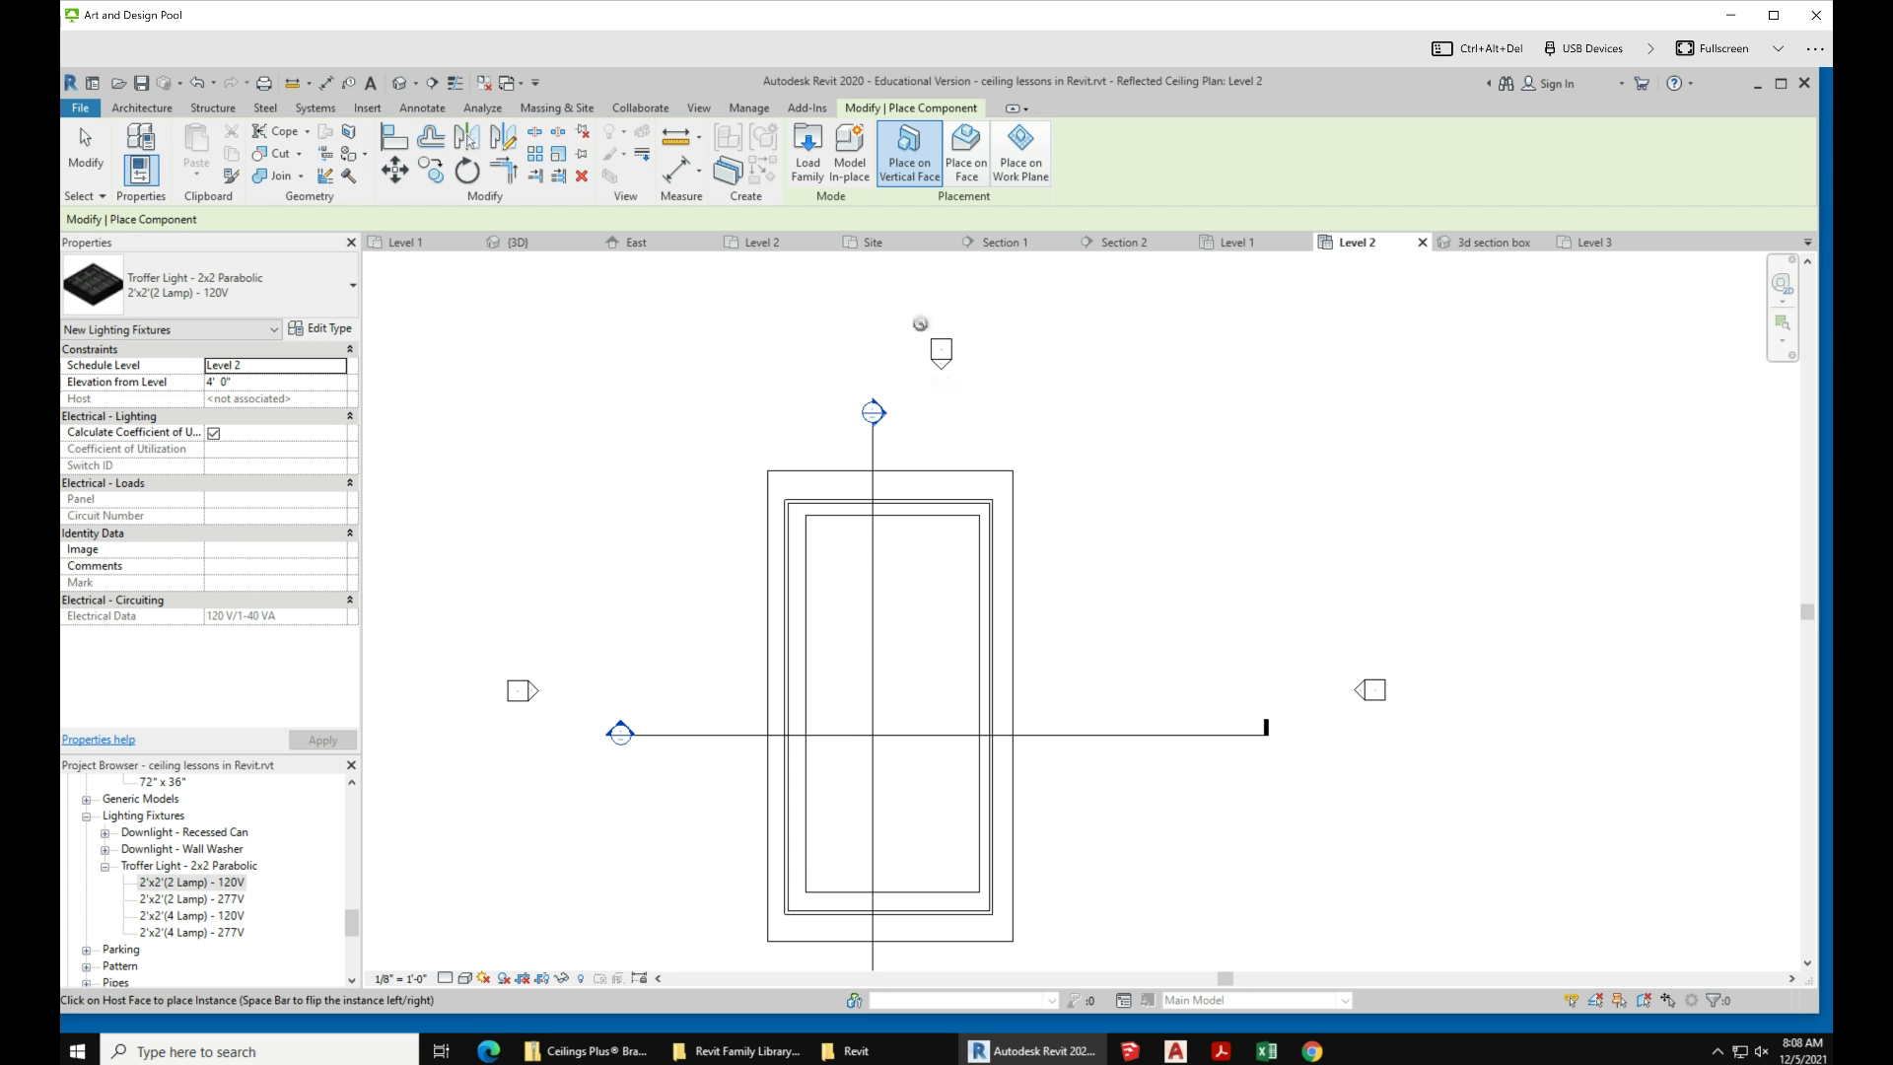
pyautogui.click(965, 158)
# Step: Place a row of five troffer lights near the upper edge of the Level 2 ceiling grid, about every third tile, and end placement
pyautogui.scroll(3, 860, 539)
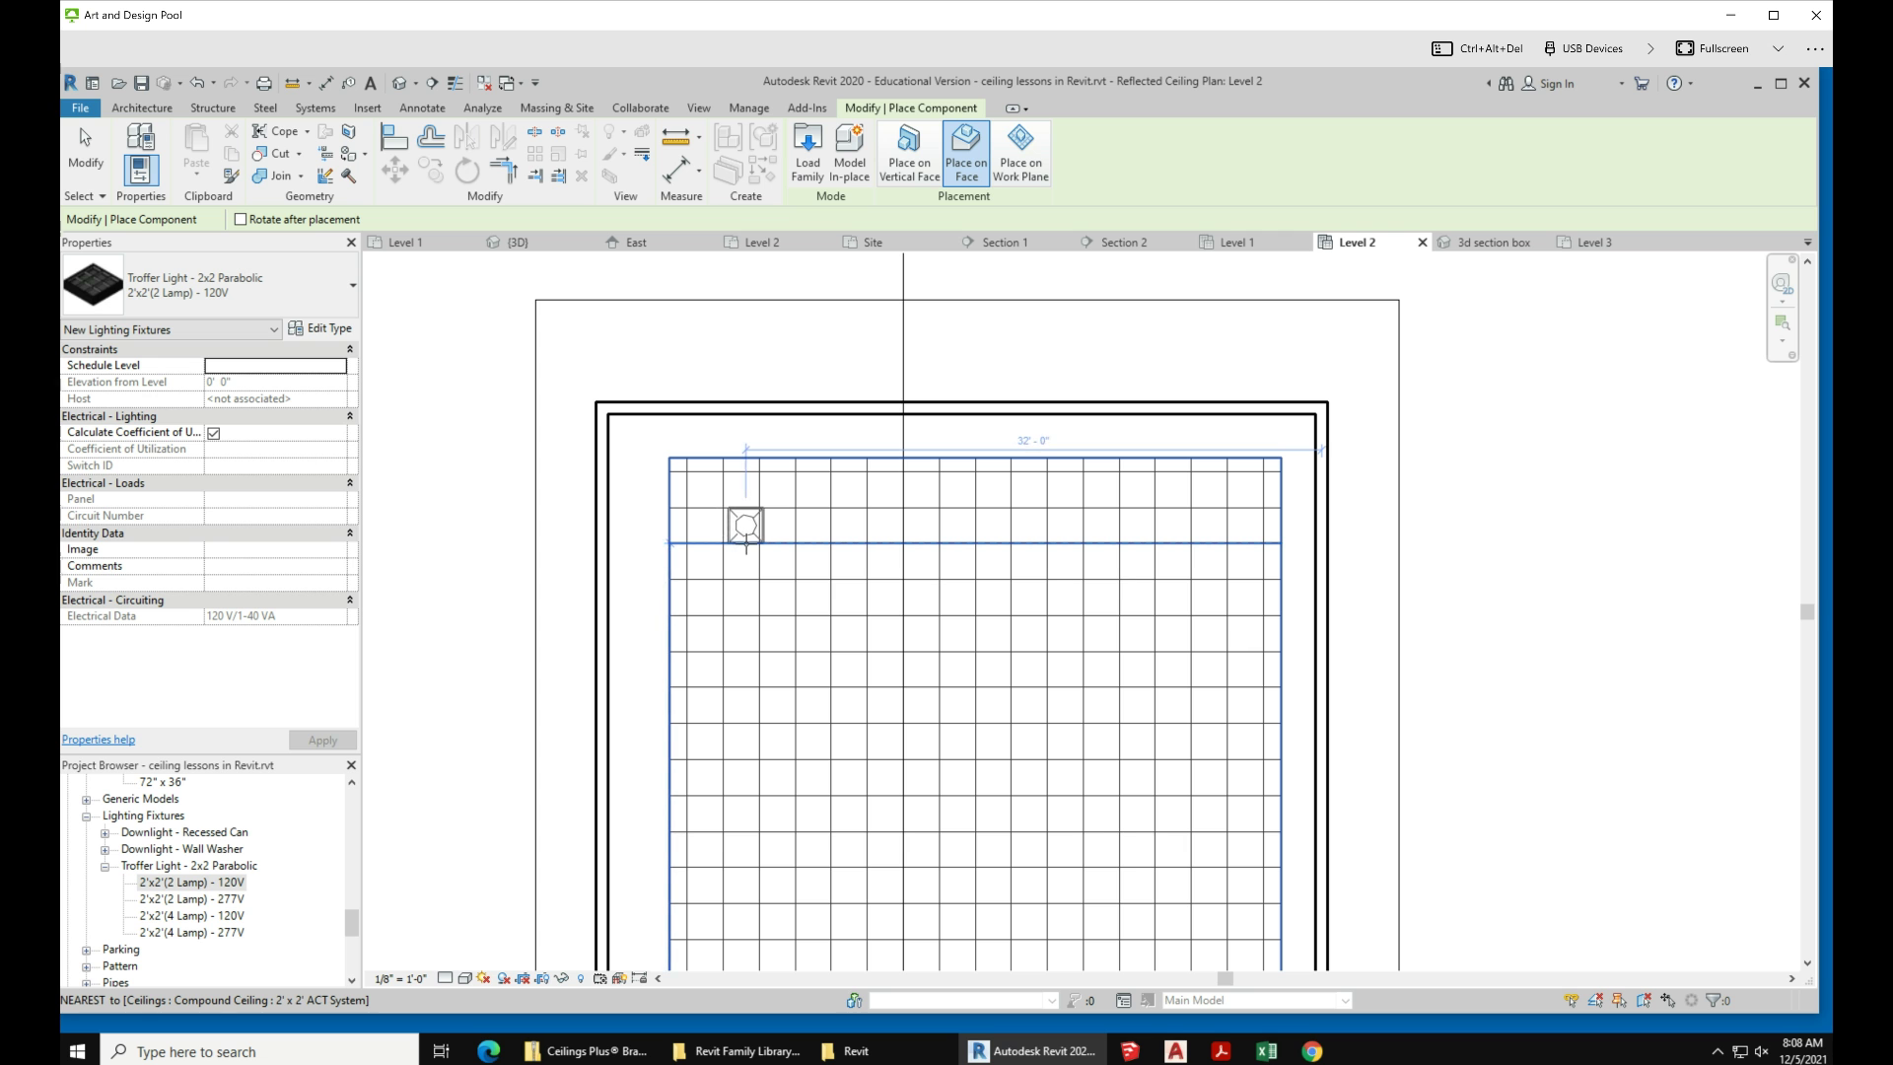
pyautogui.click(746, 529)
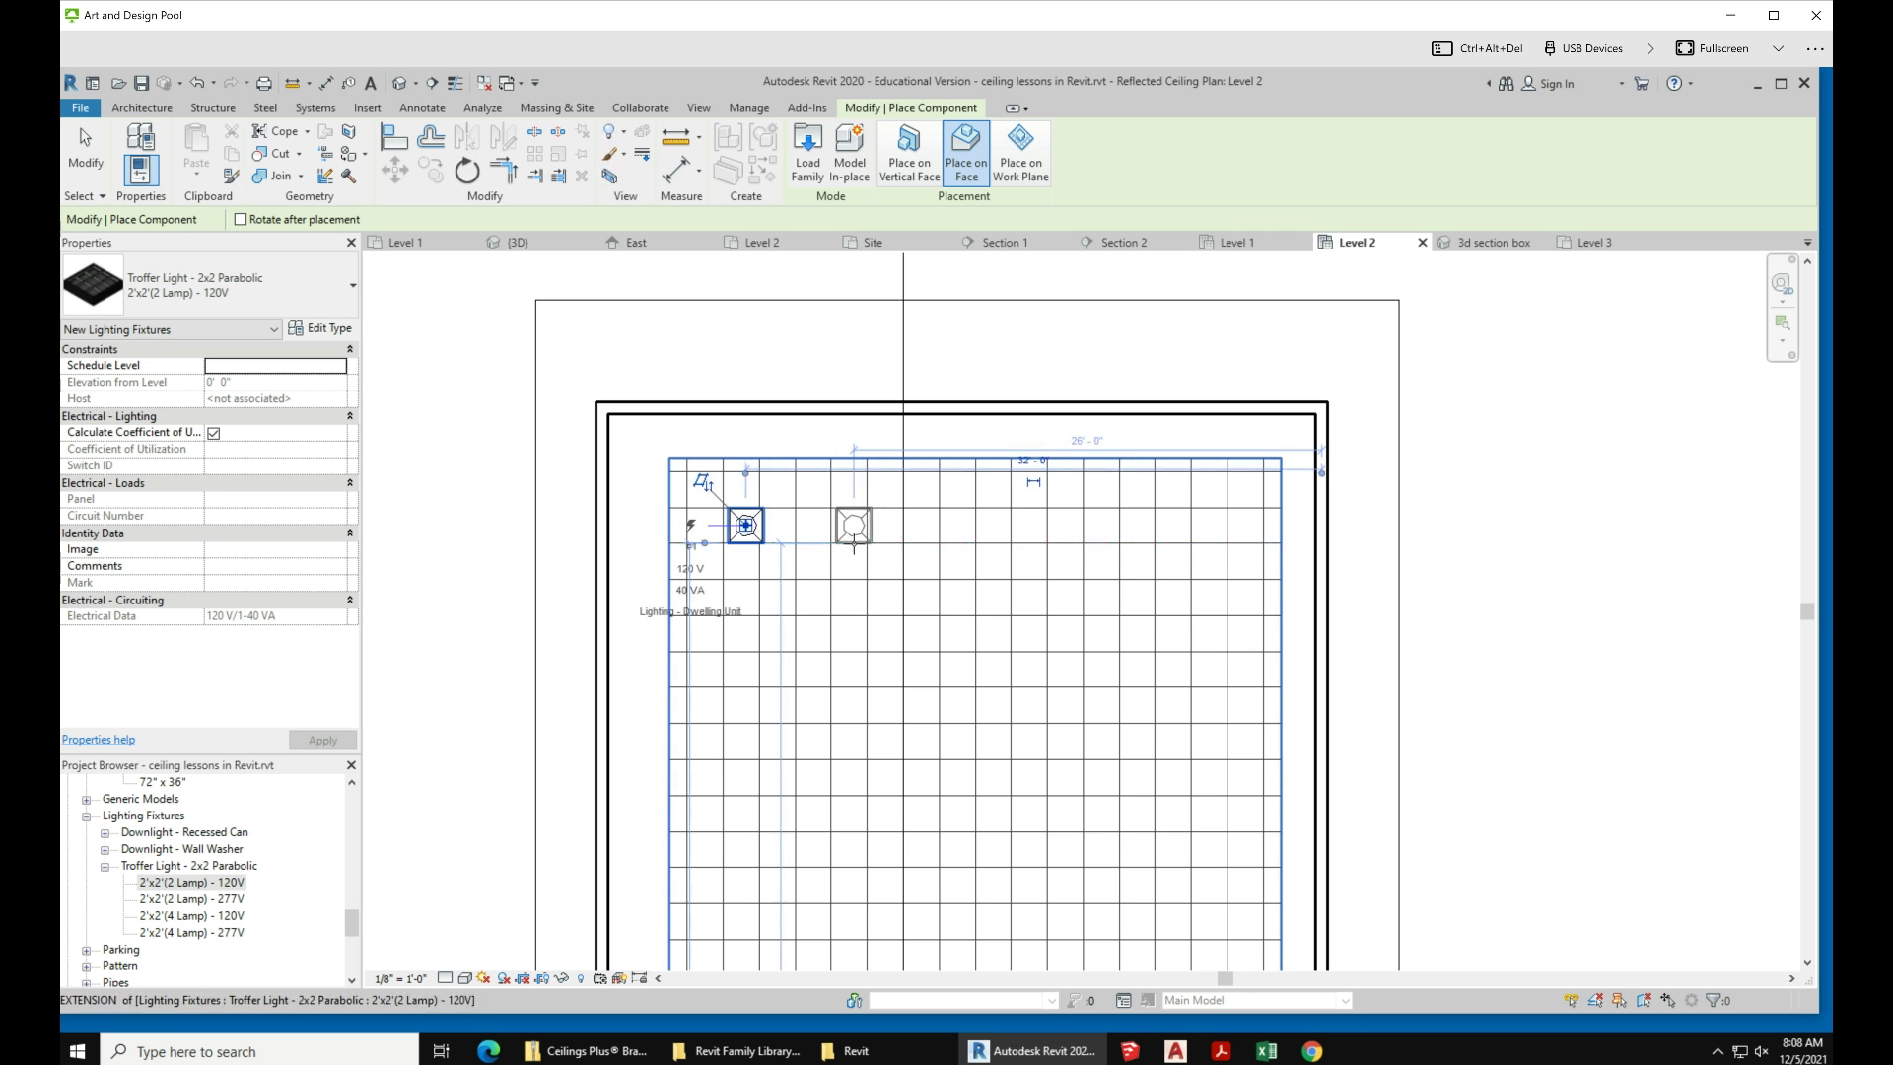
pyautogui.click(854, 532)
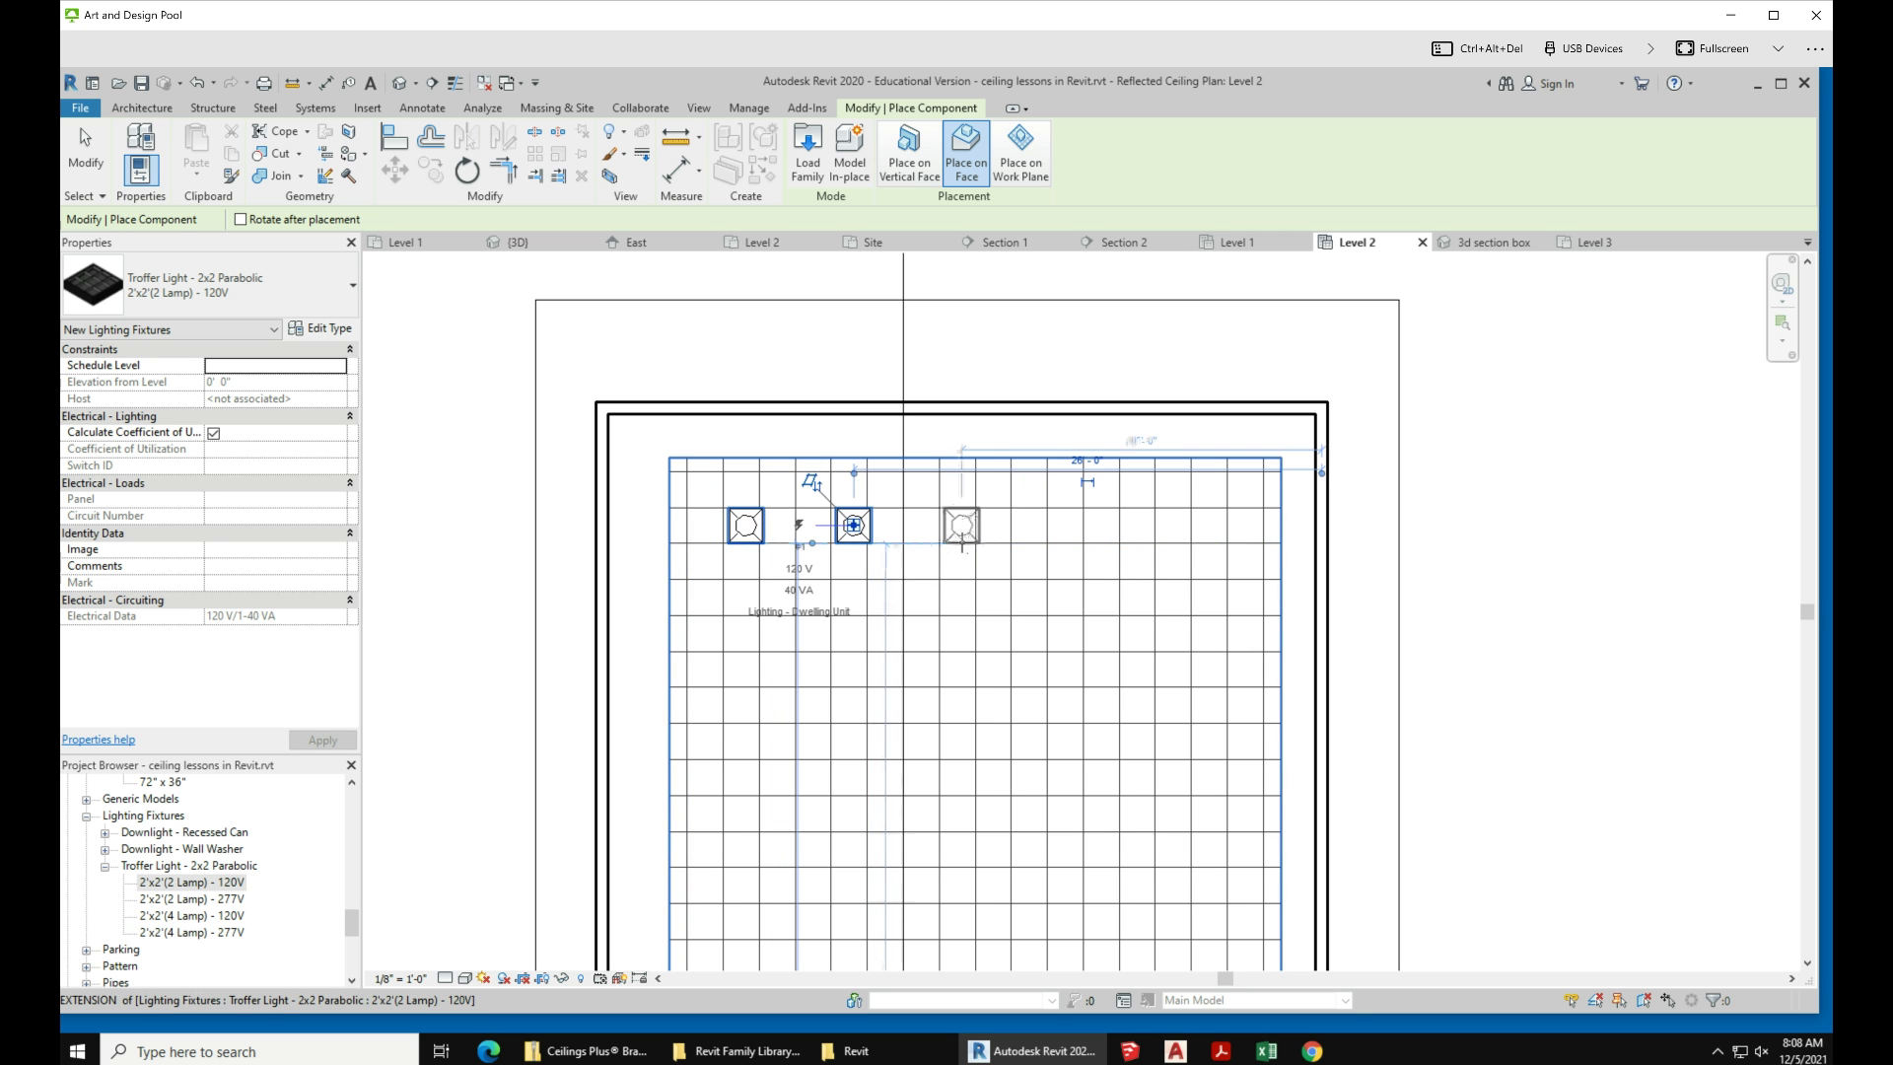
pyautogui.click(1011, 545)
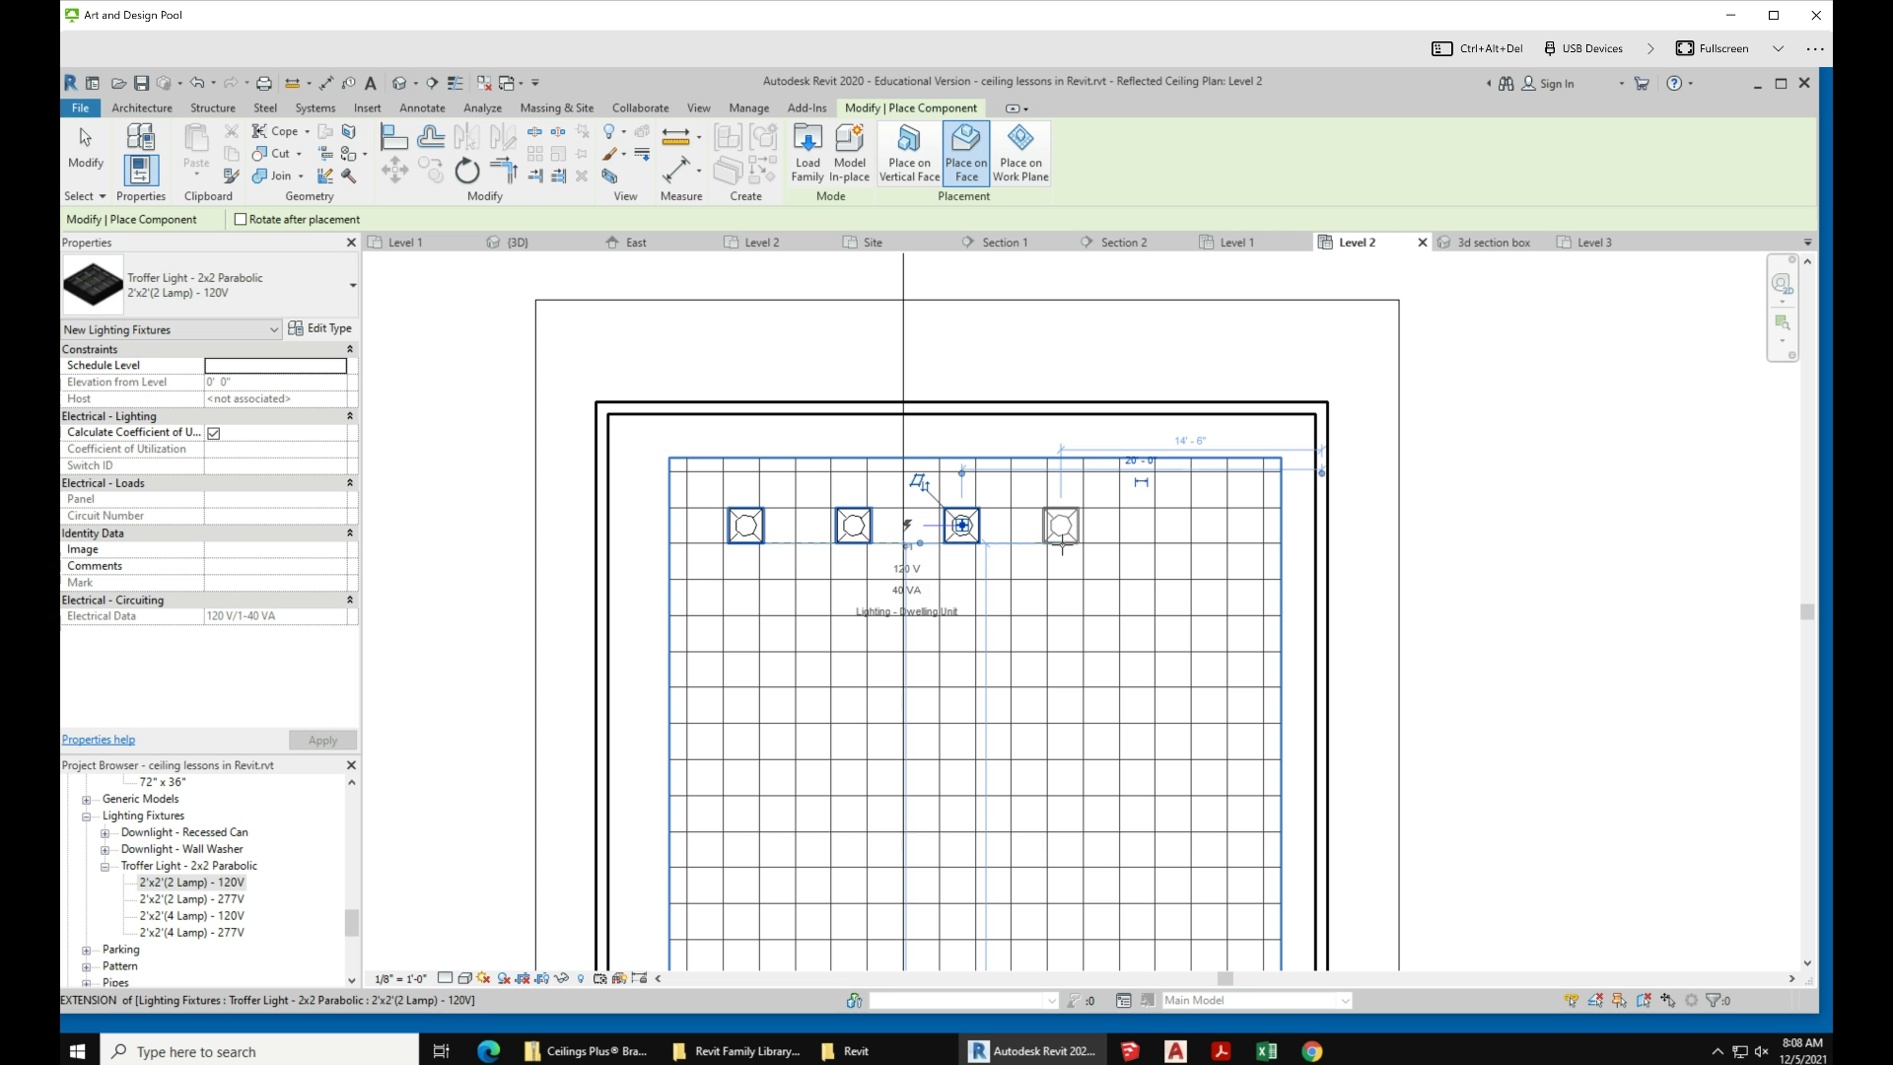
pyautogui.click(1062, 541)
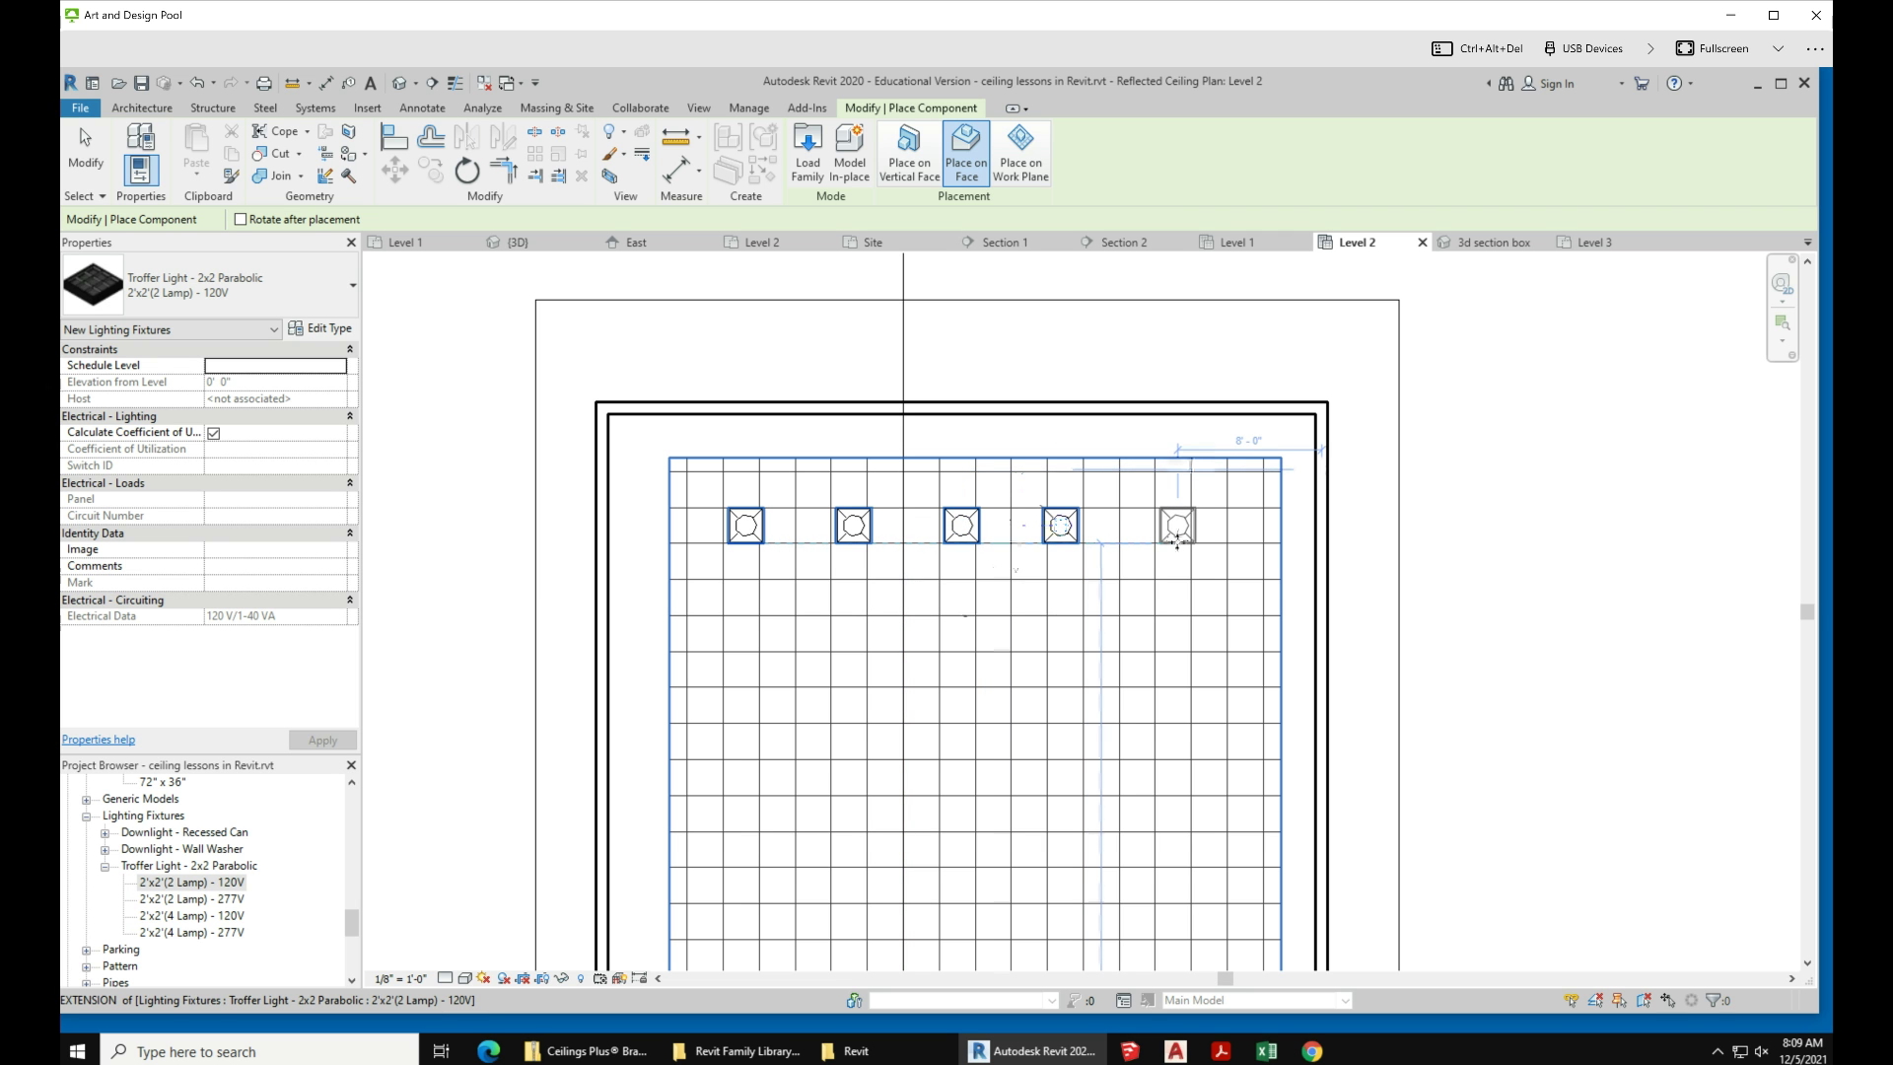
pyautogui.click(1177, 541)
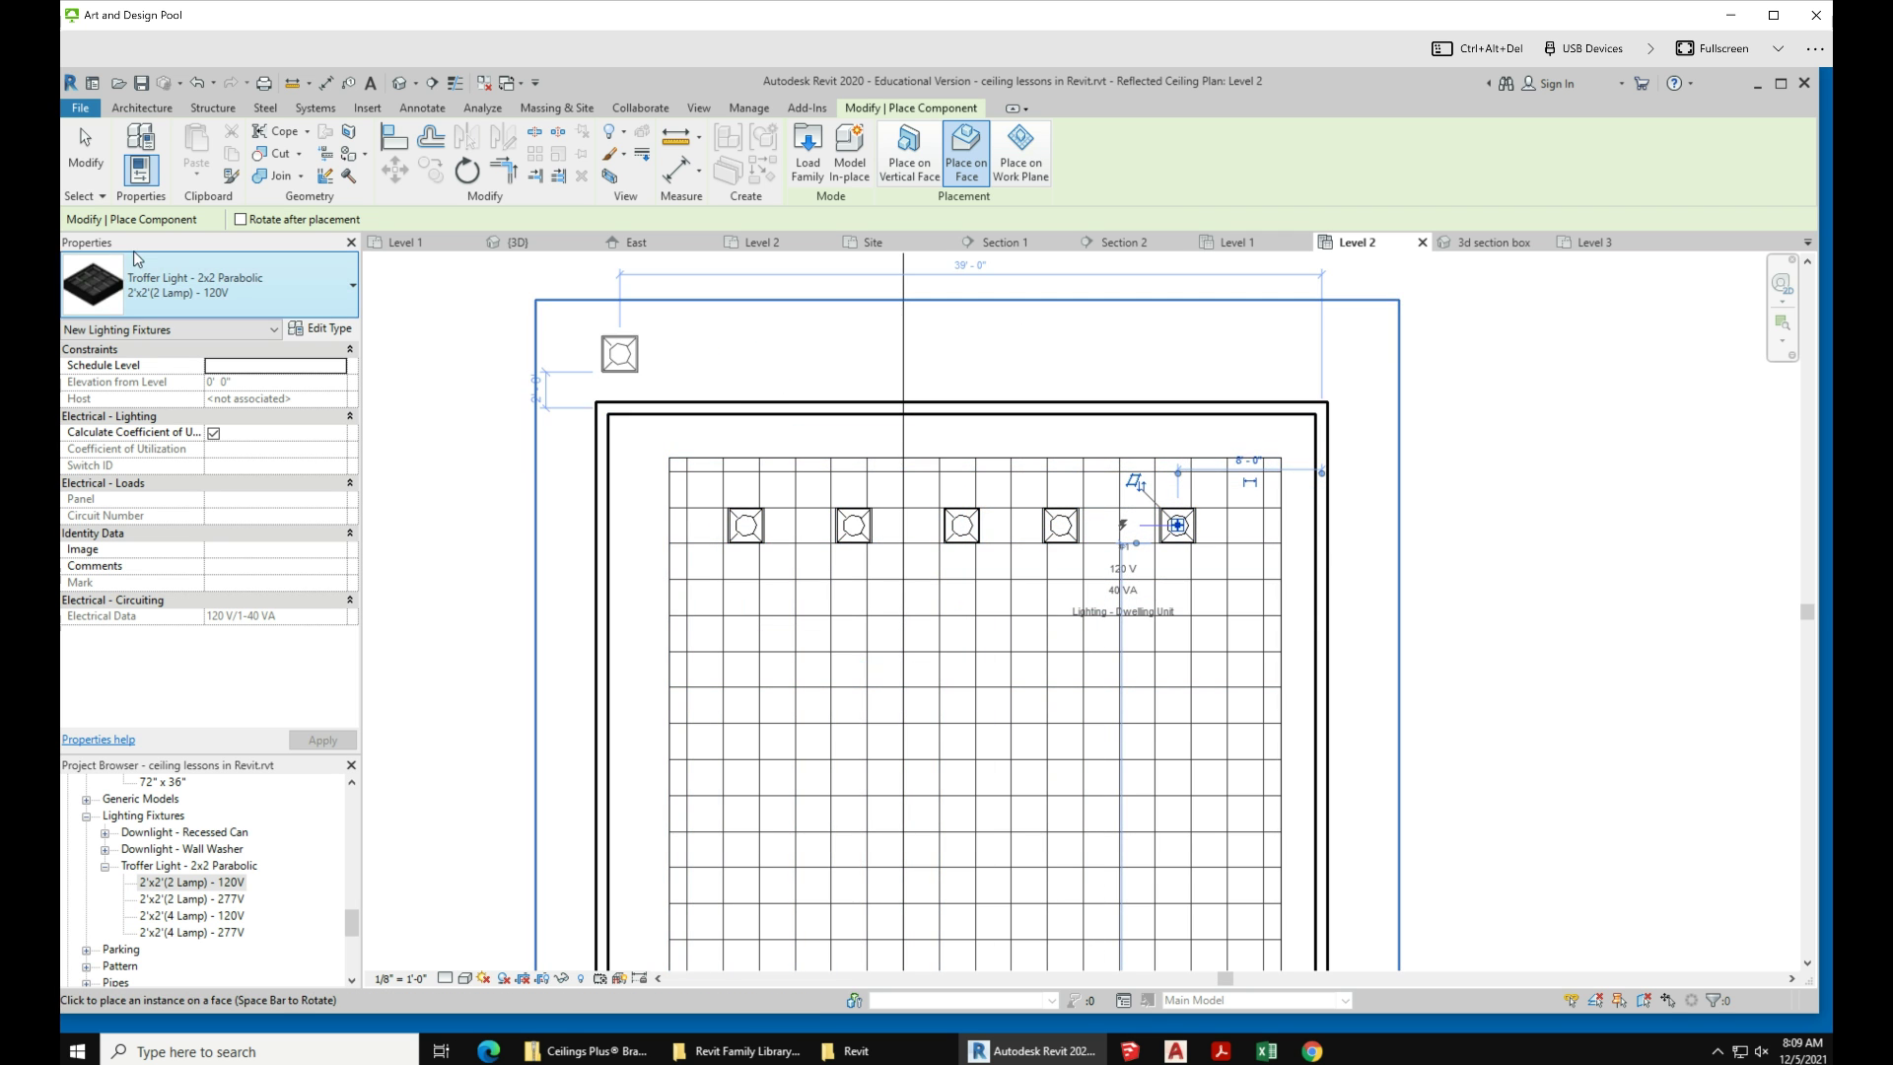
pyautogui.click(84, 147)
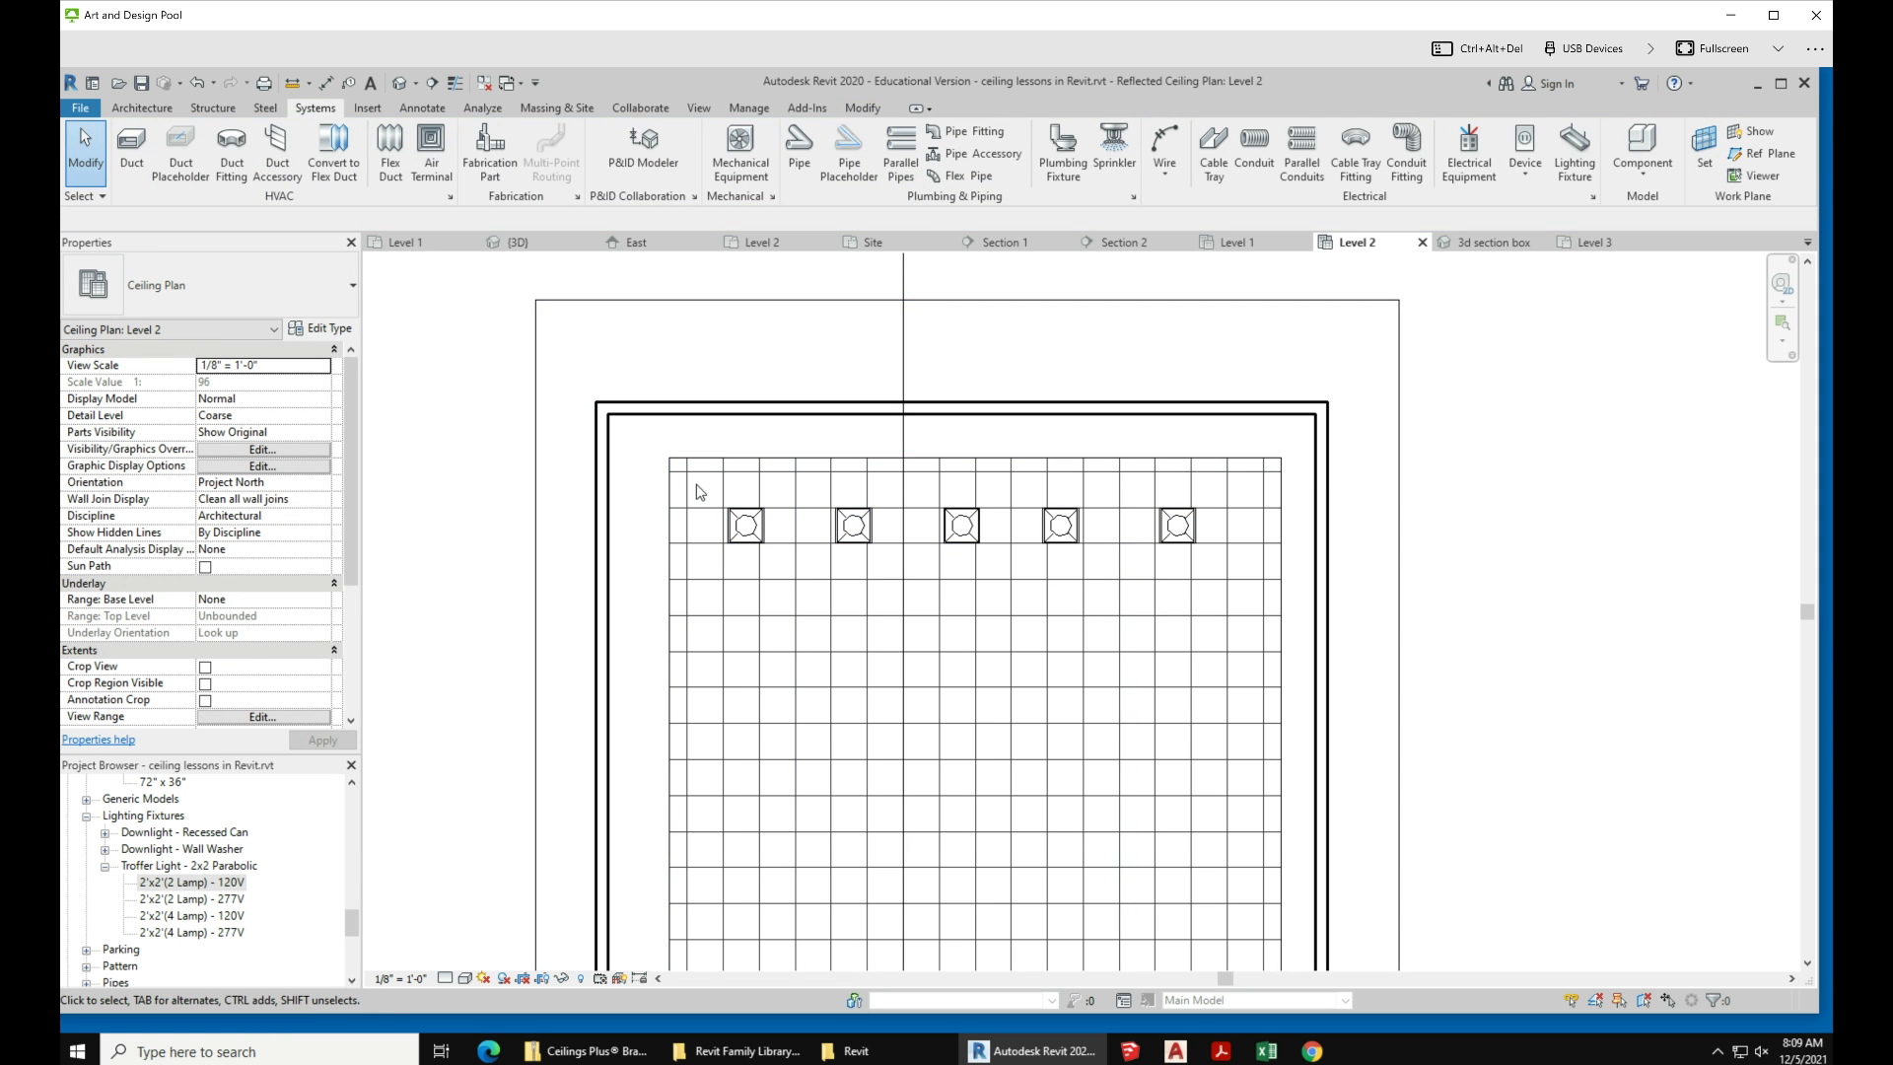
# Step: Copy the row of five troffer lights and paste it twice below, aligned with the original at three-tile spacing
pyautogui.moveTo(696, 483); pyautogui.dragTo(1217, 560)
pyautogui.hotkey('ctrl', 'c')
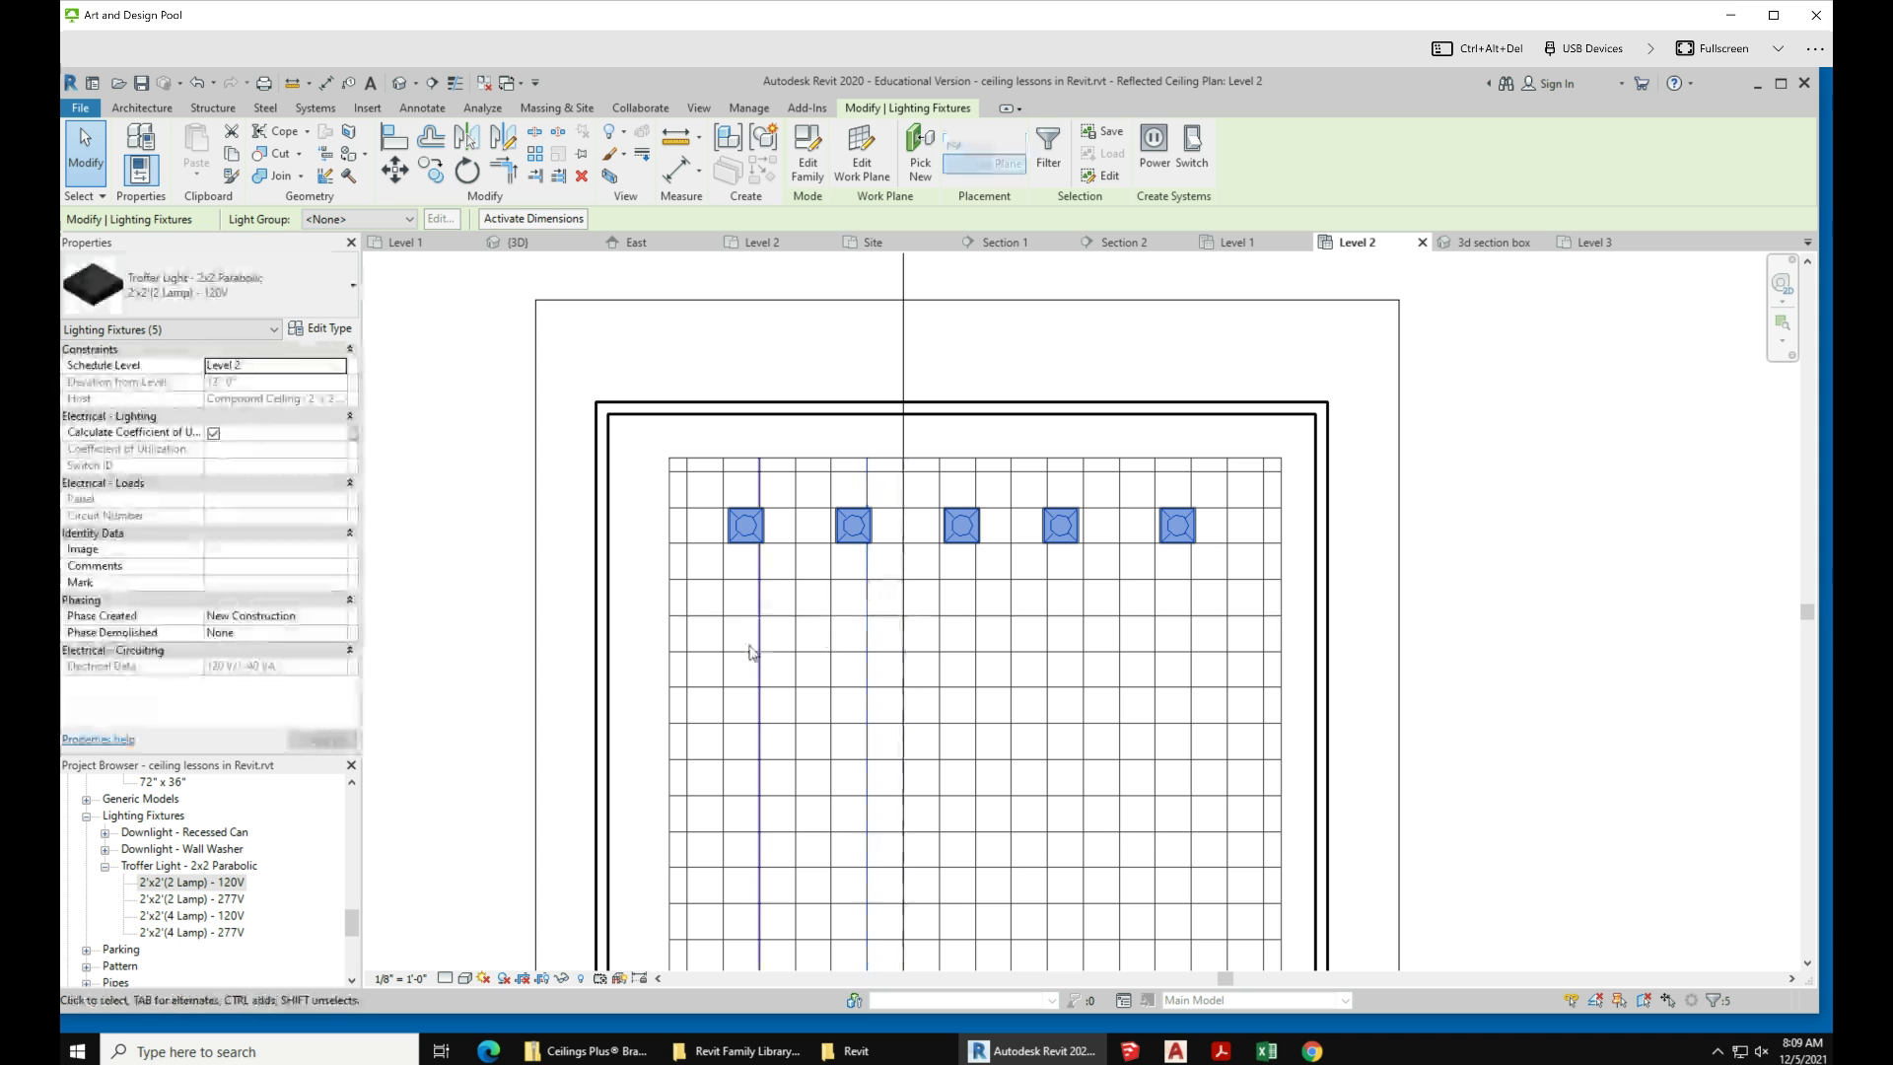
pyautogui.hotkey('ctrl', 'v')
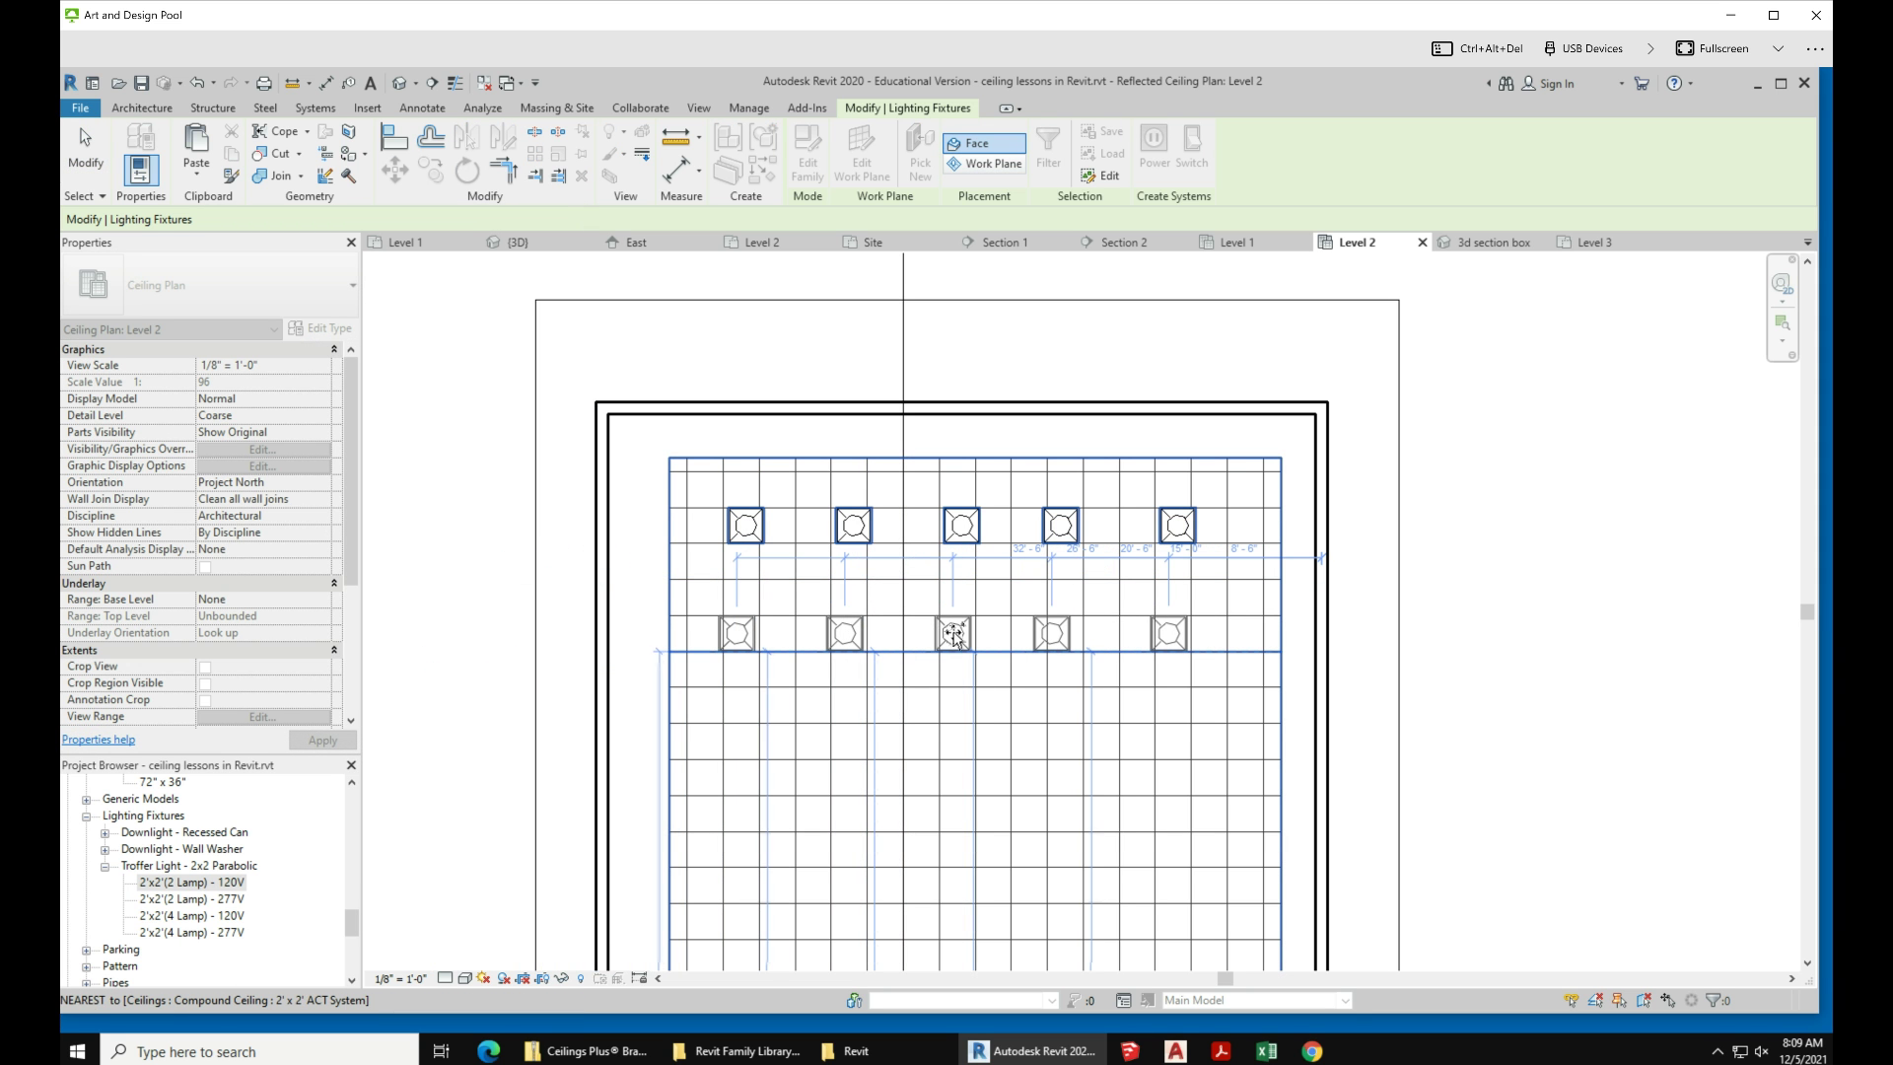
pyautogui.click(961, 636)
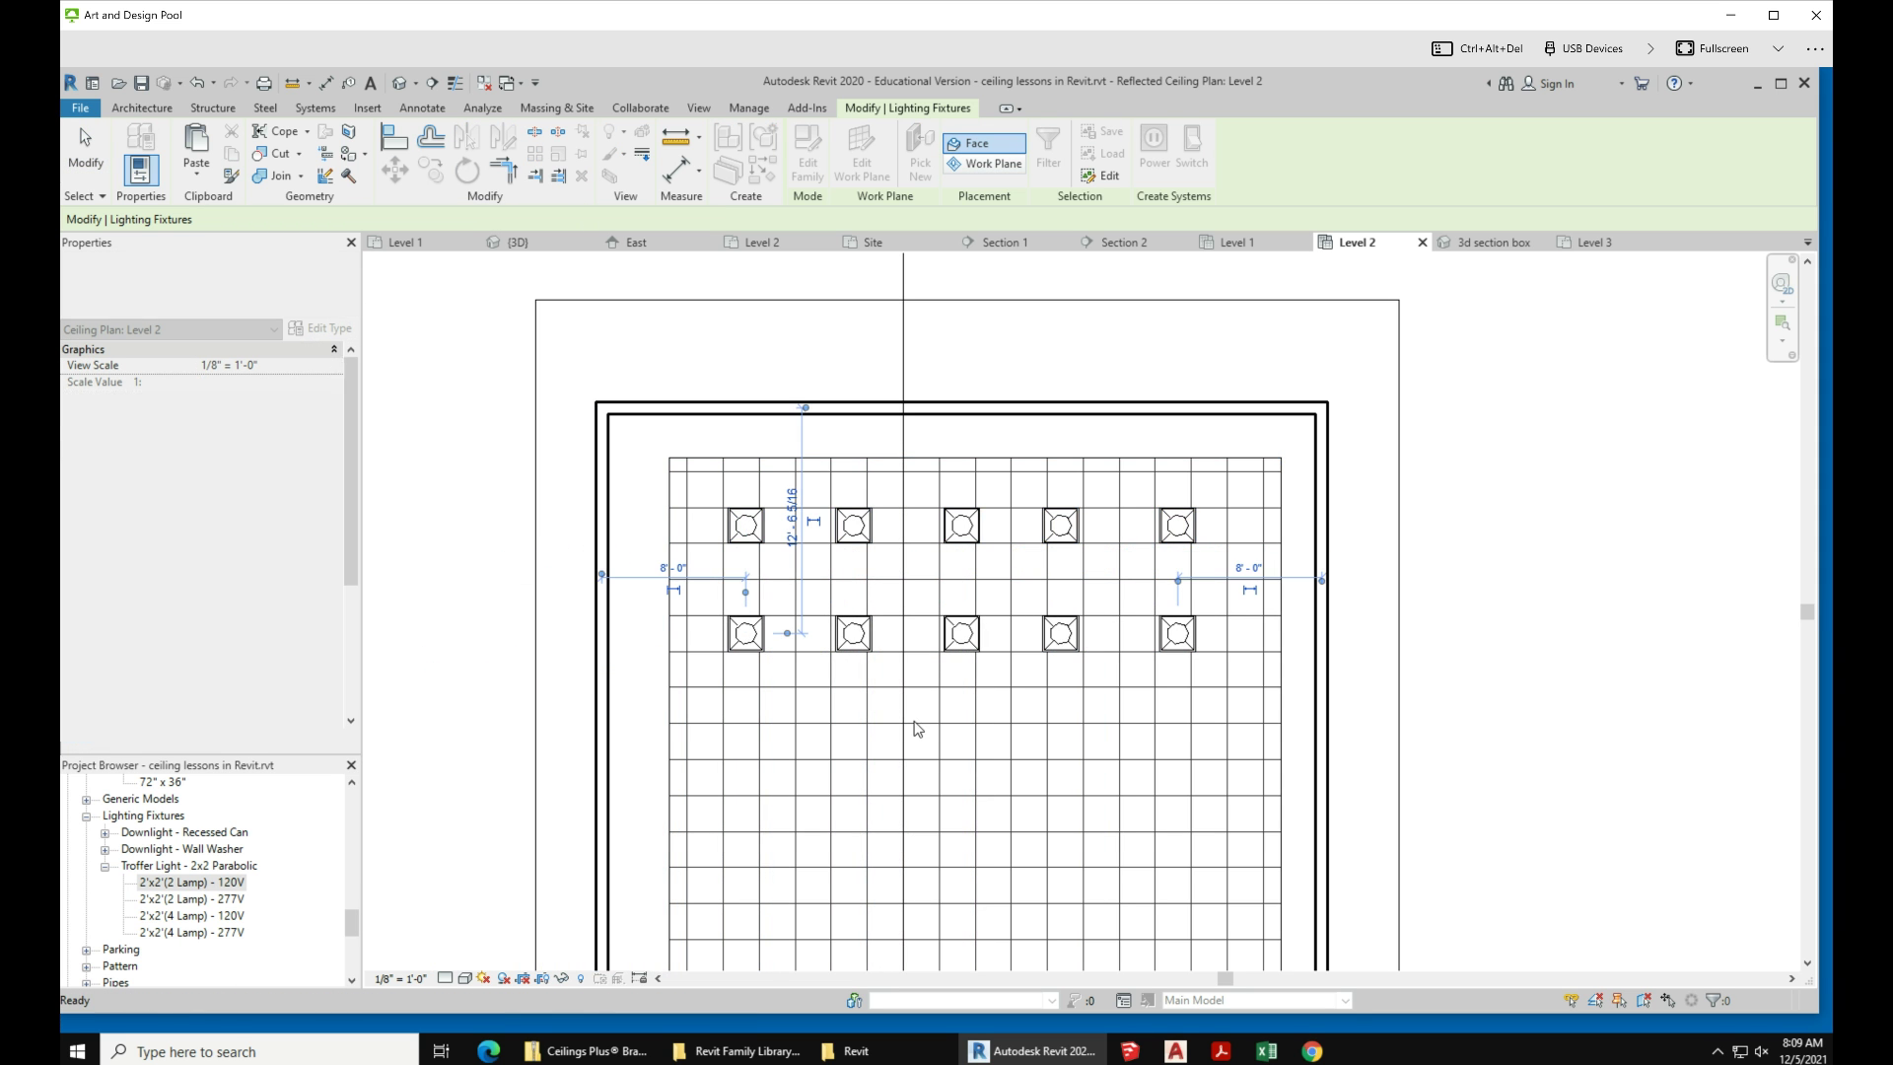
pyautogui.hotkey('ctrl', 'v')
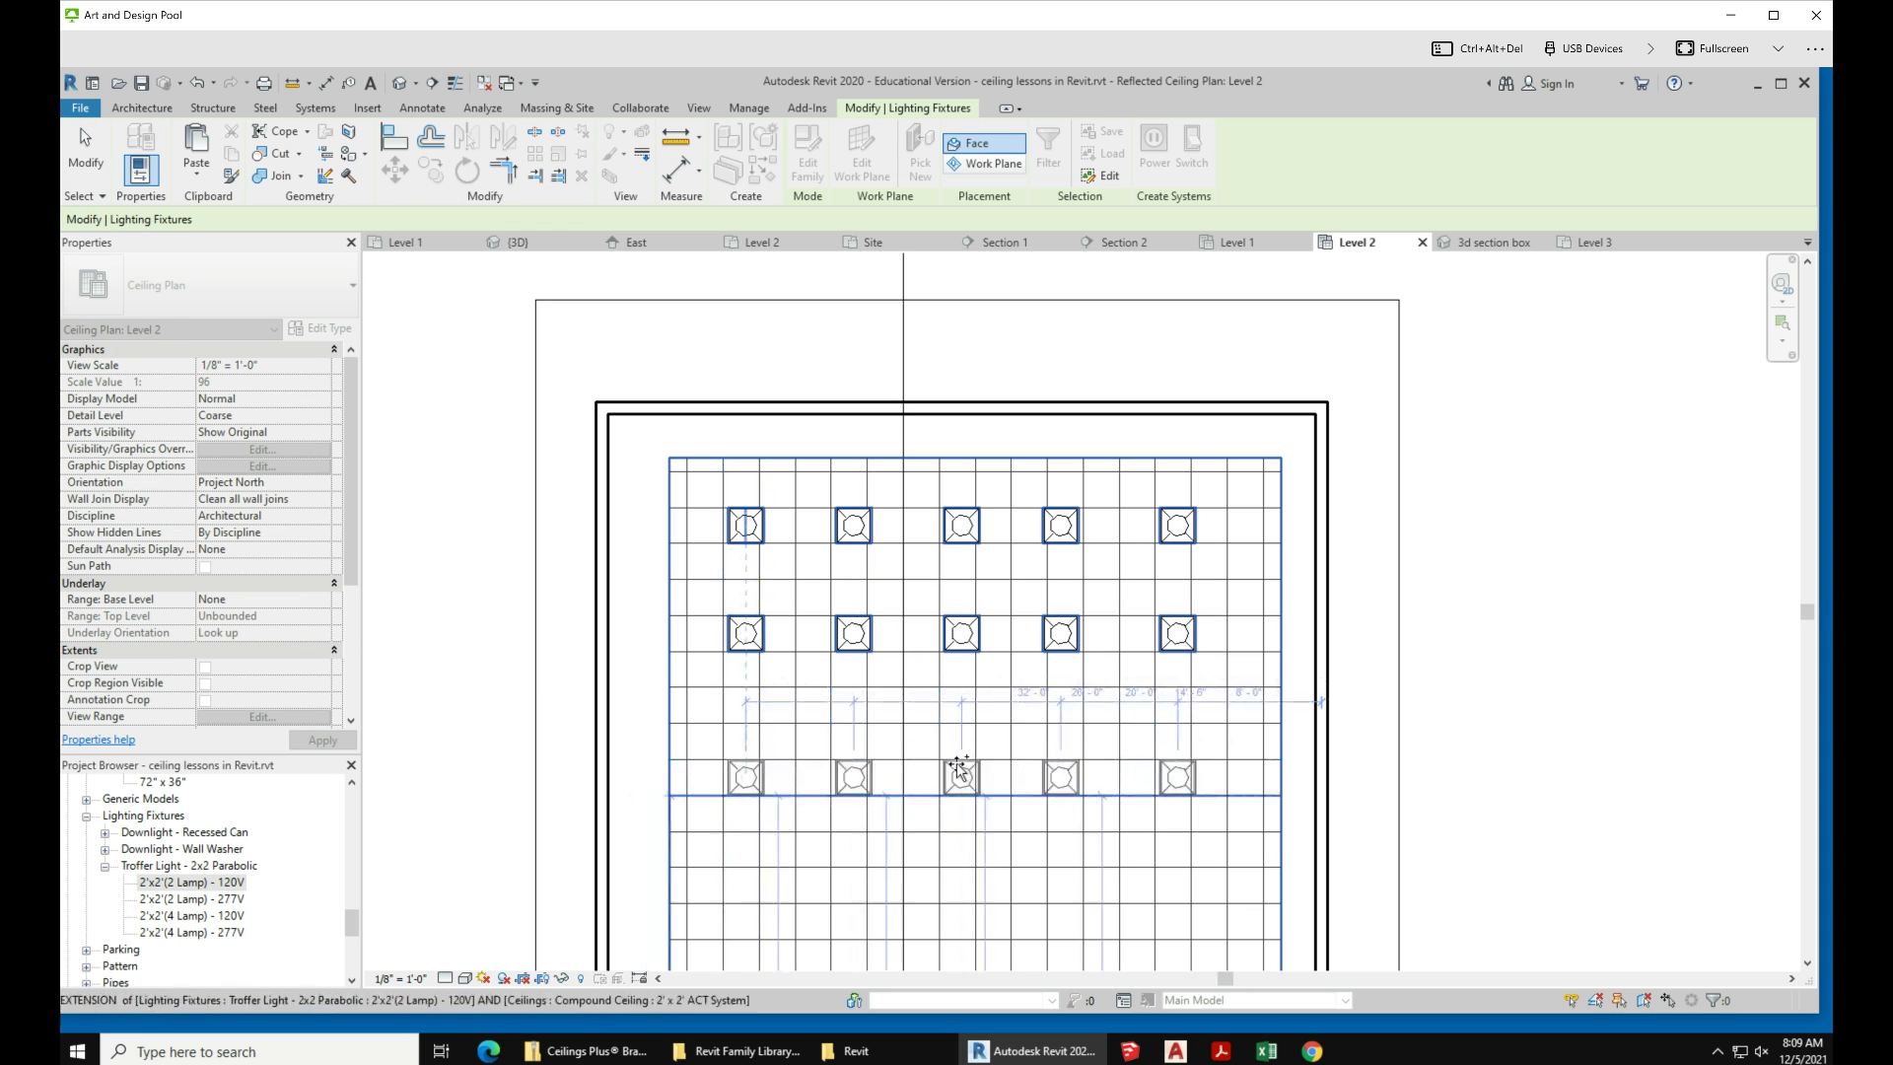
pyautogui.click(961, 753)
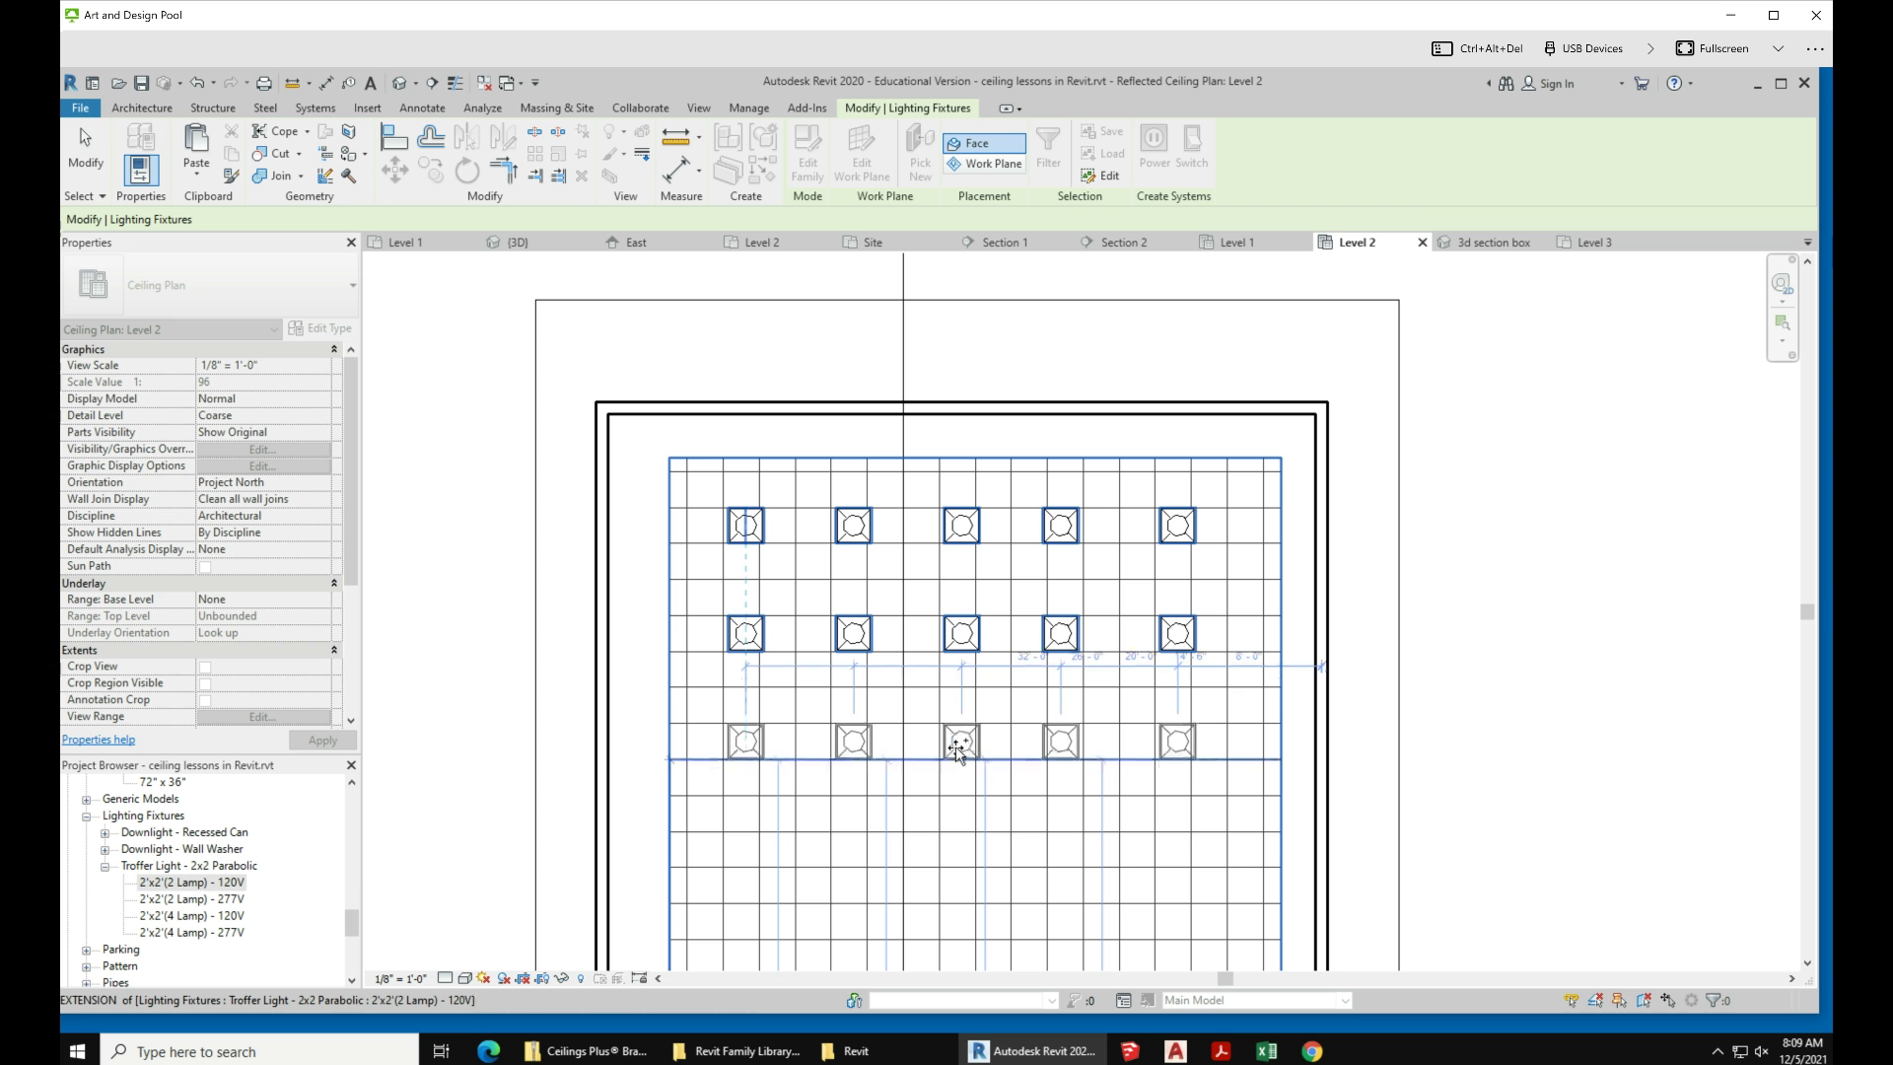
# Step: Paste a fourth row of five troffer lights three tiles below the third row
pyautogui.scroll(-2, 961, 752)
pyautogui.scroll(4, 875, 784)
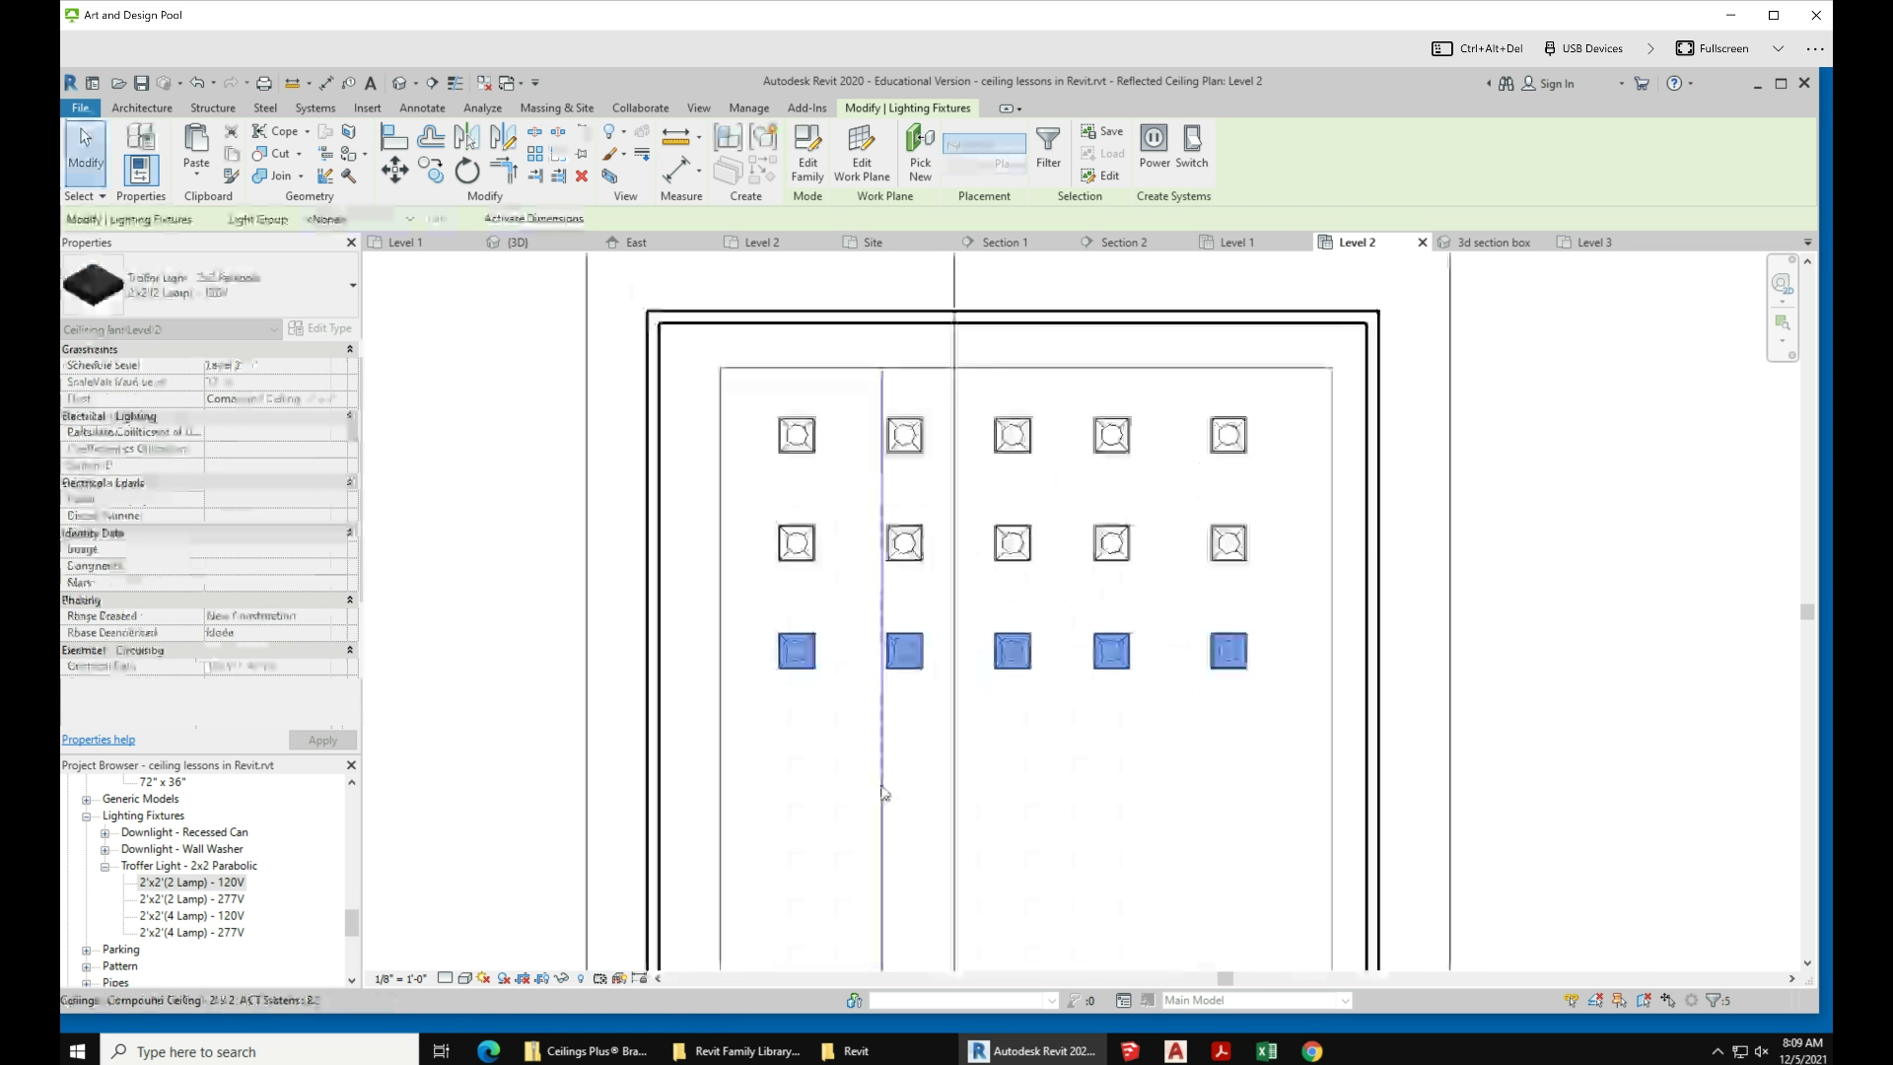
pyautogui.hotkey('ctrl', 'v')
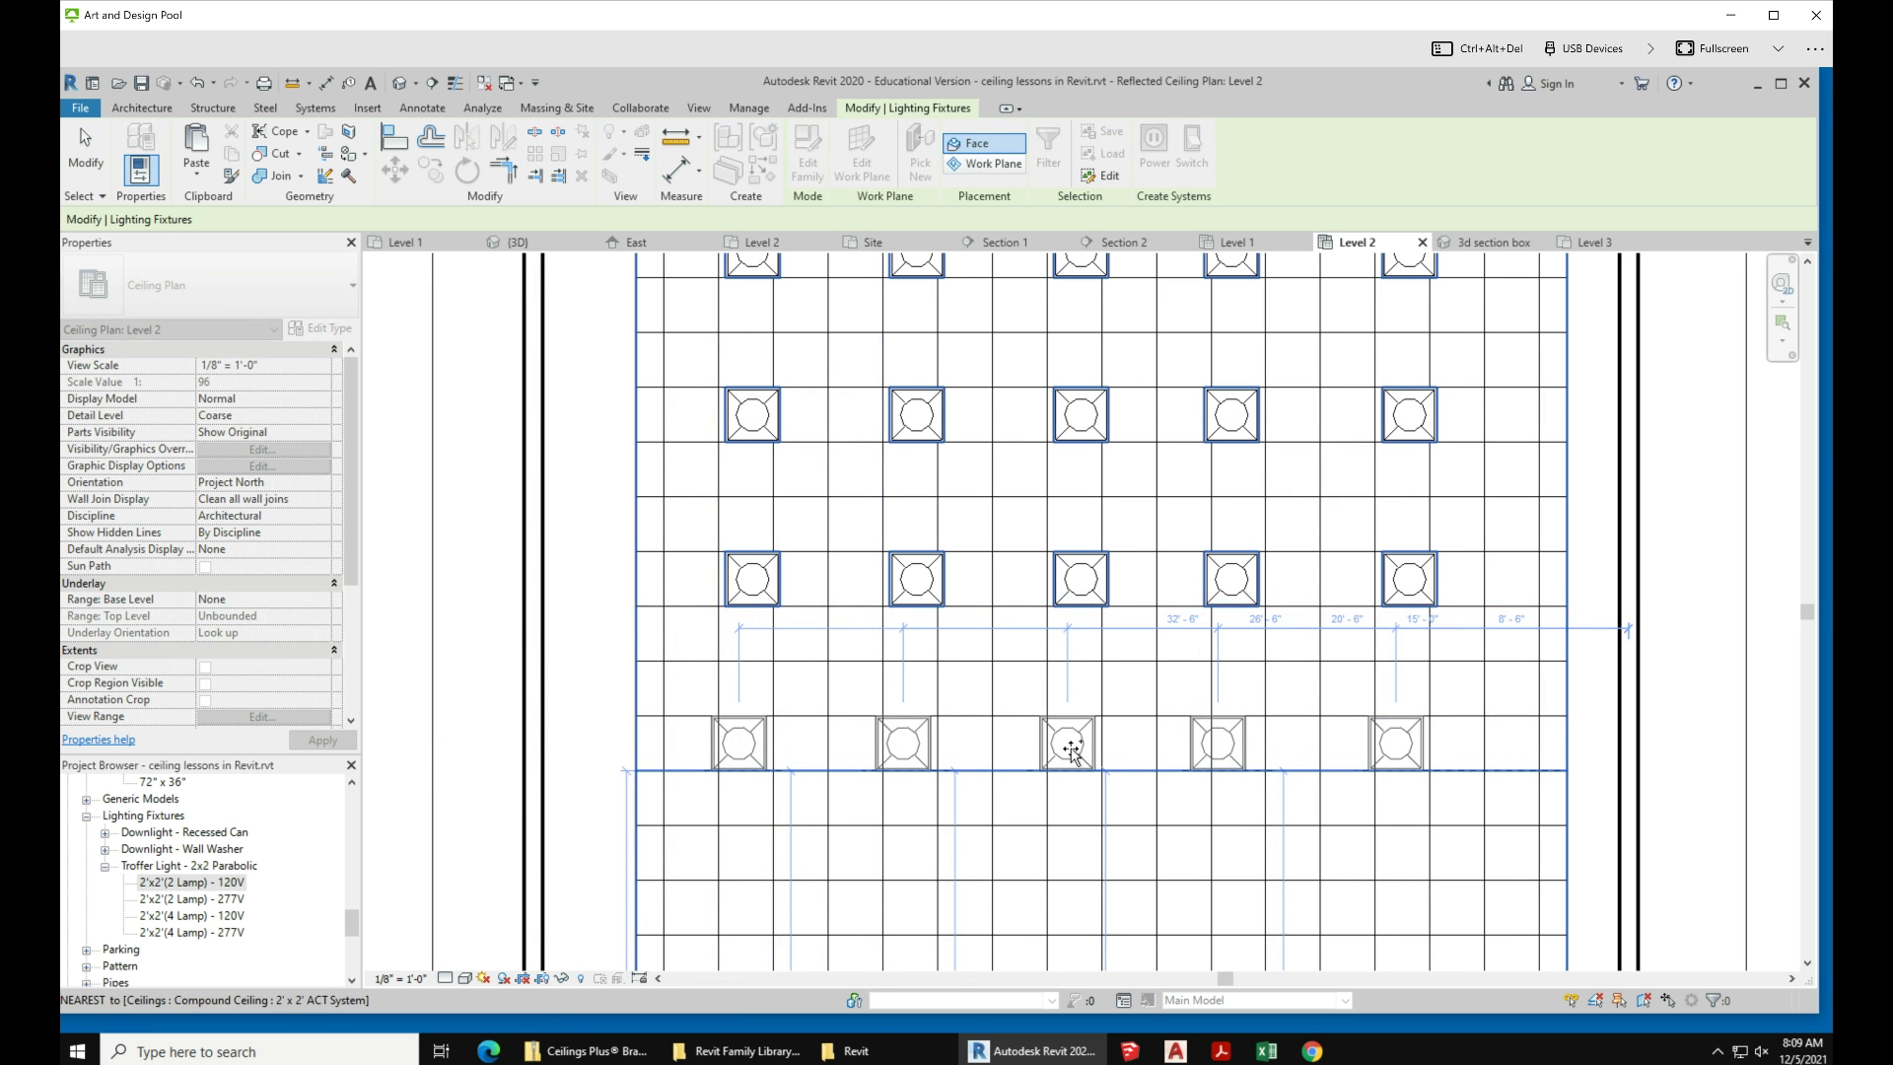
pyautogui.scroll(-2, 1108, 646)
pyautogui.click(1086, 627)
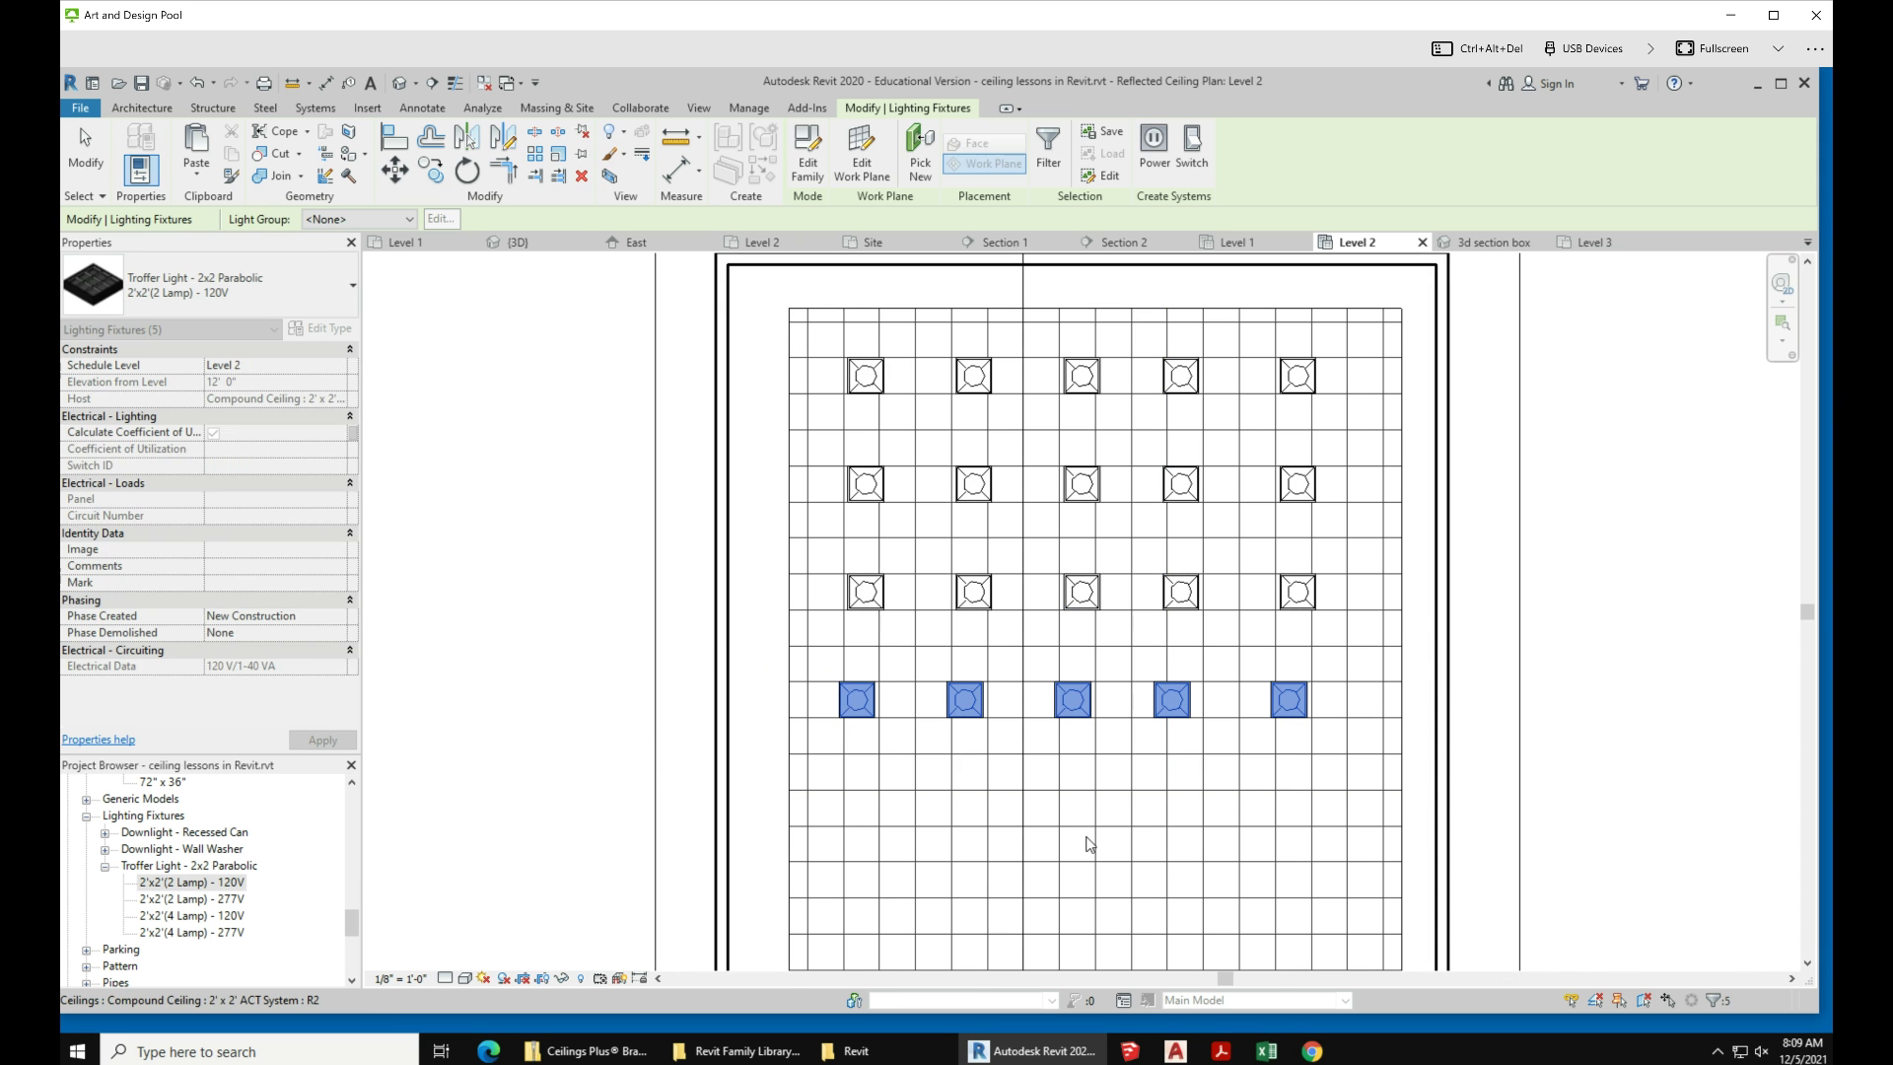
# Step: Paste a fifth row of troffer lights below the fourth and nudge it down and left to fit the ceiling tiles
pyautogui.hotkey('ctrl', 'v')
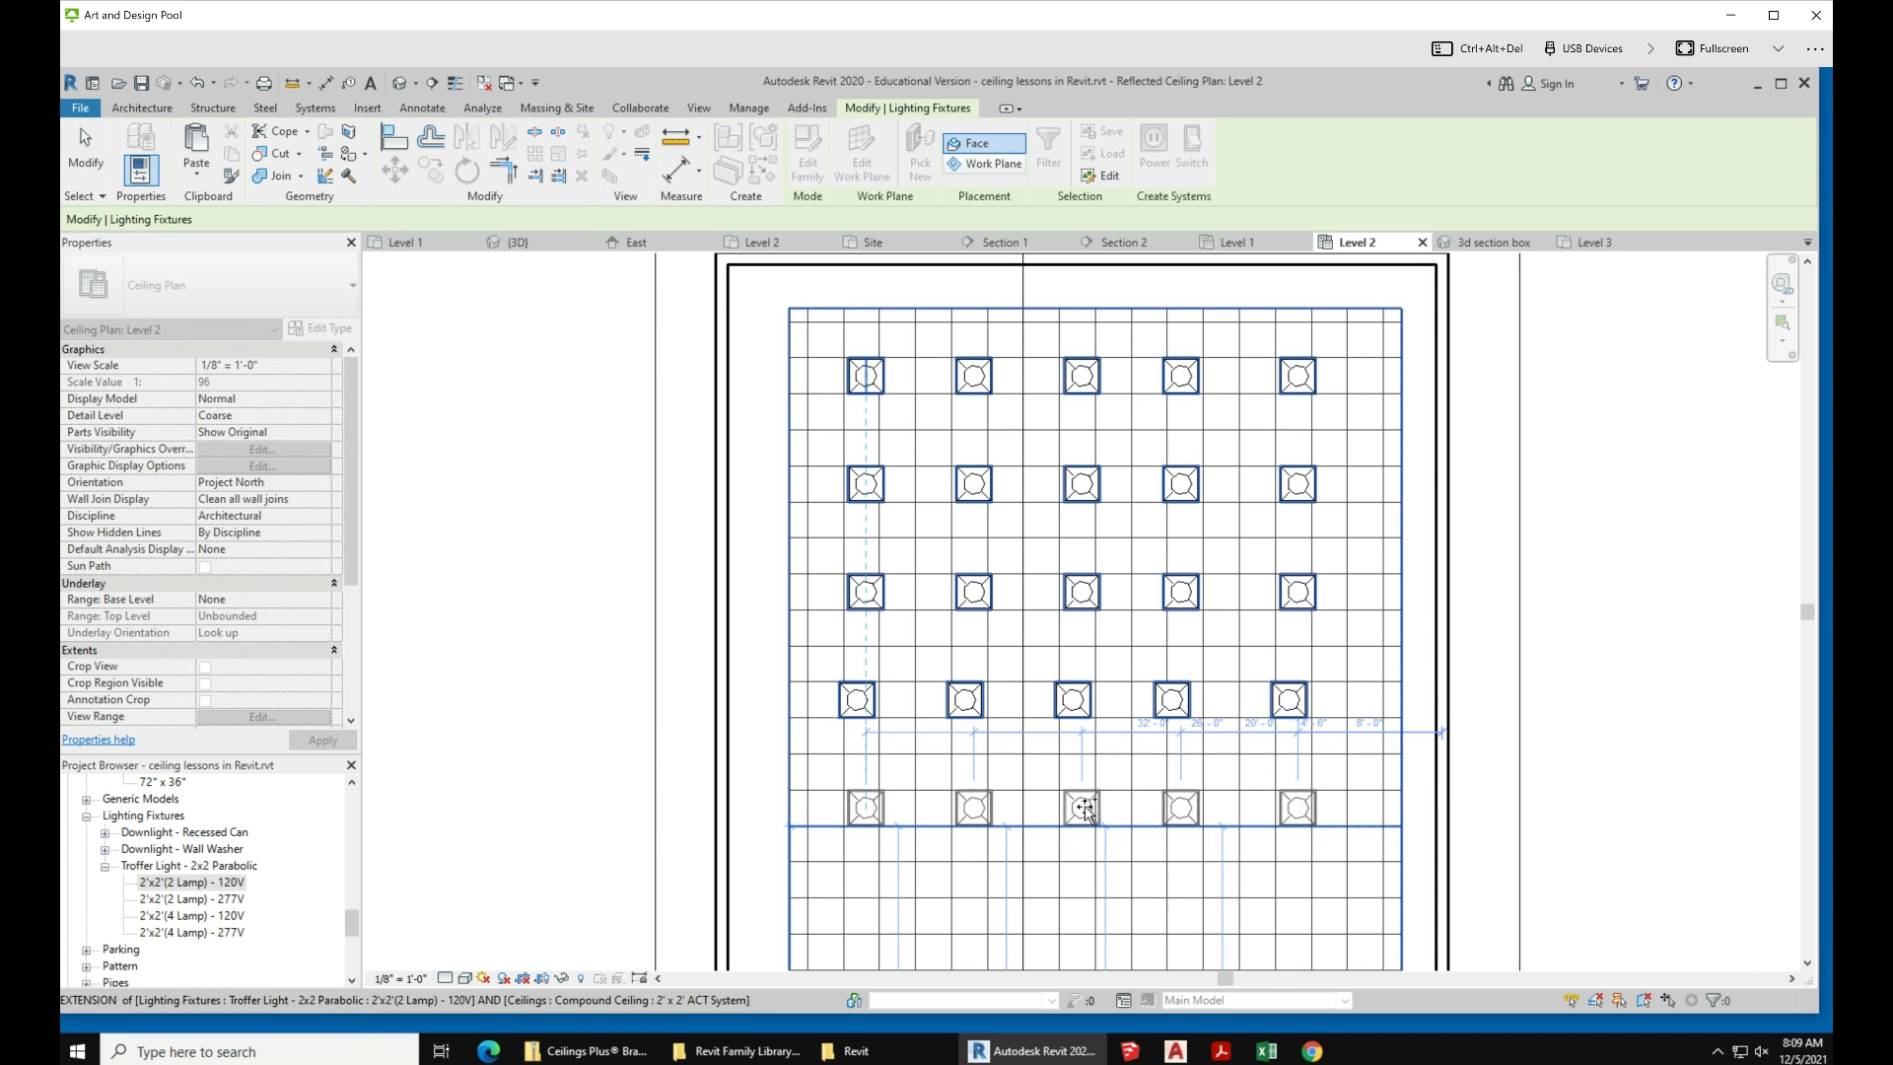
pyautogui.click(1095, 789)
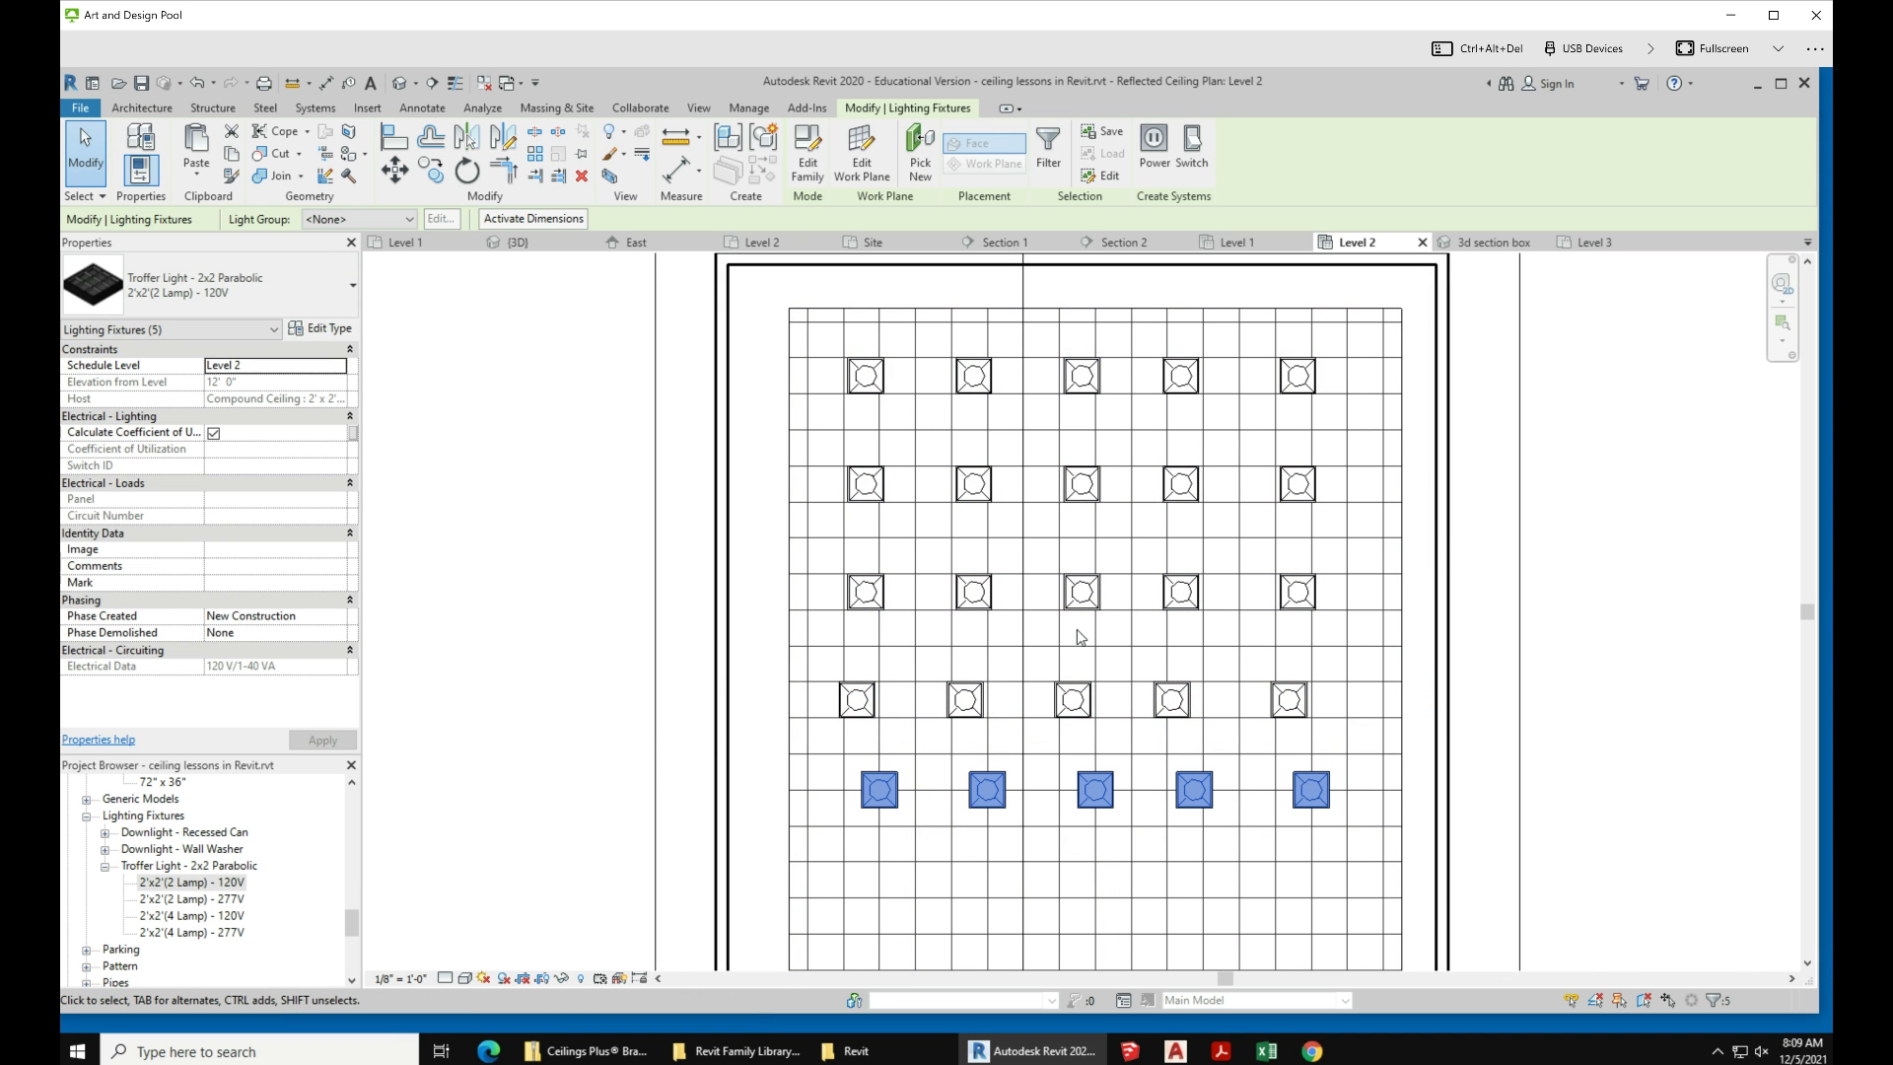
pyautogui.press('Down')
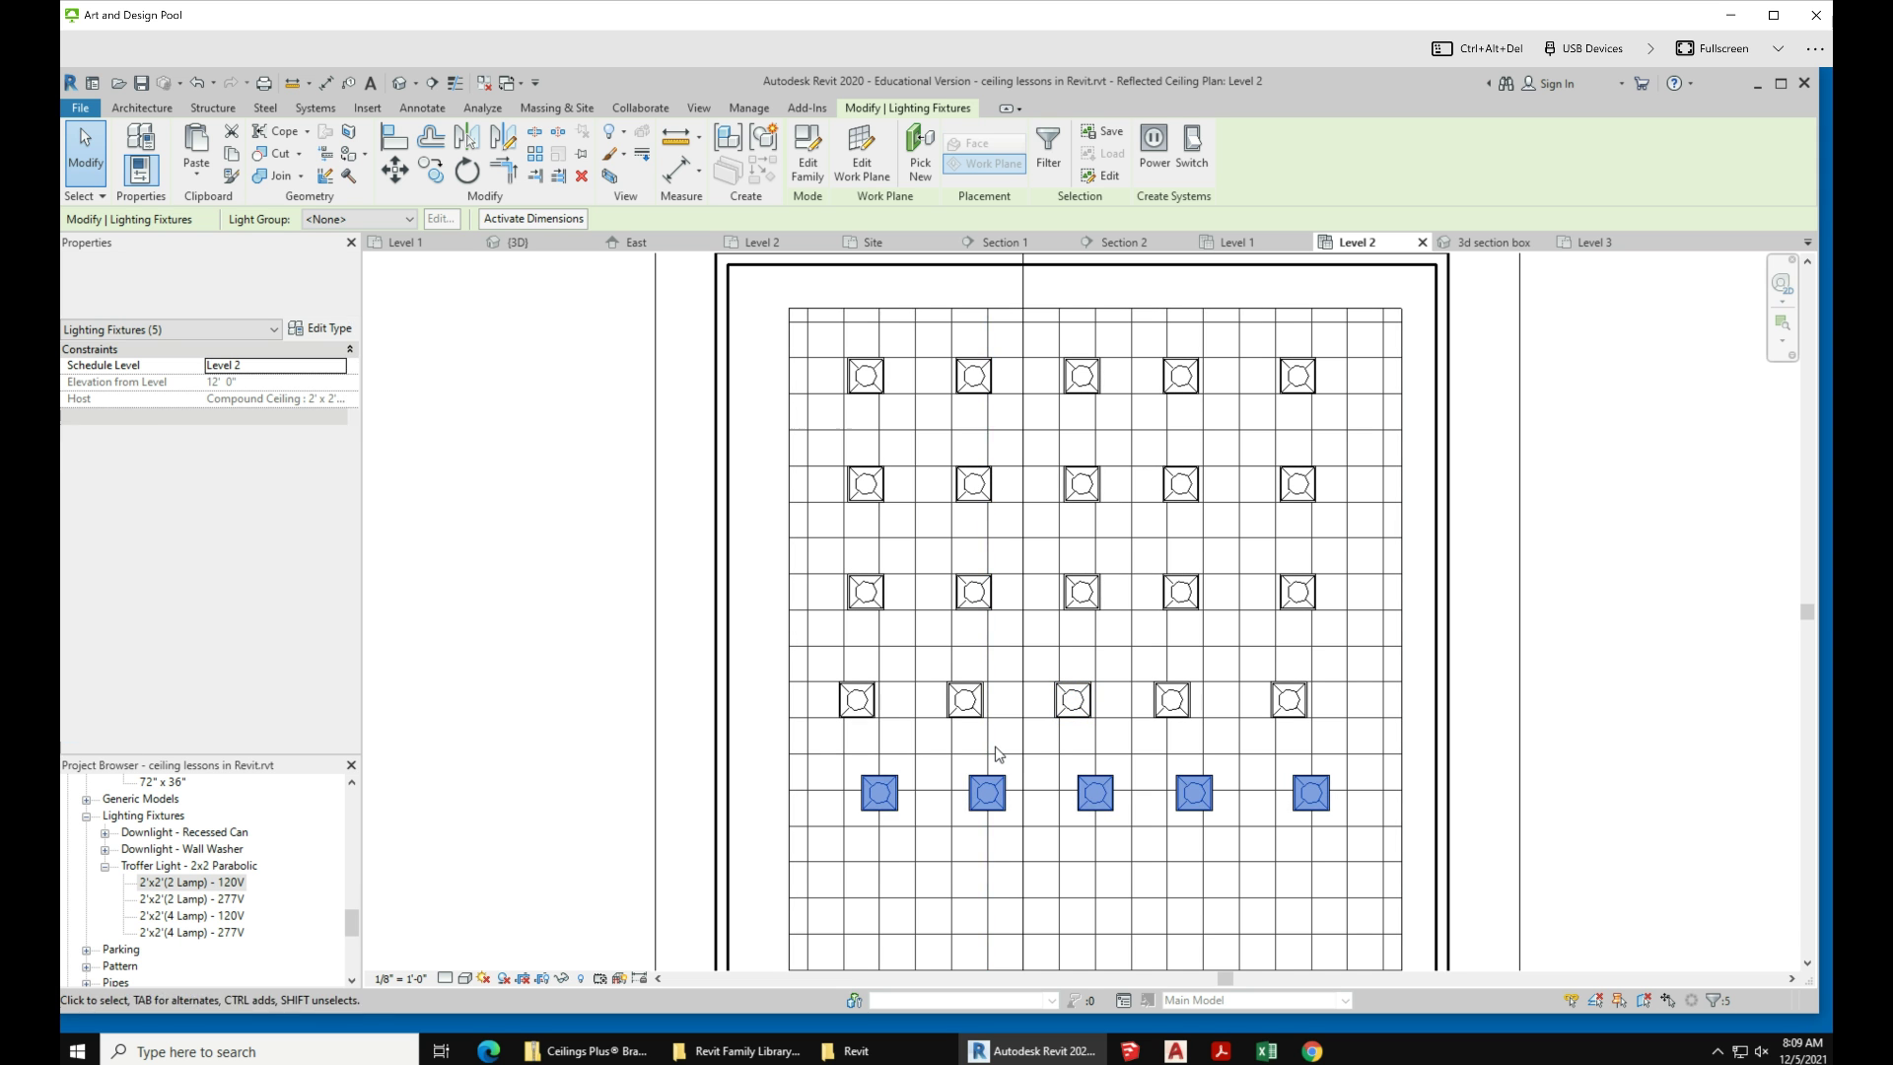
pyautogui.press('Down')
pyautogui.press('Down')
pyautogui.press('Left')
pyautogui.press('Left')
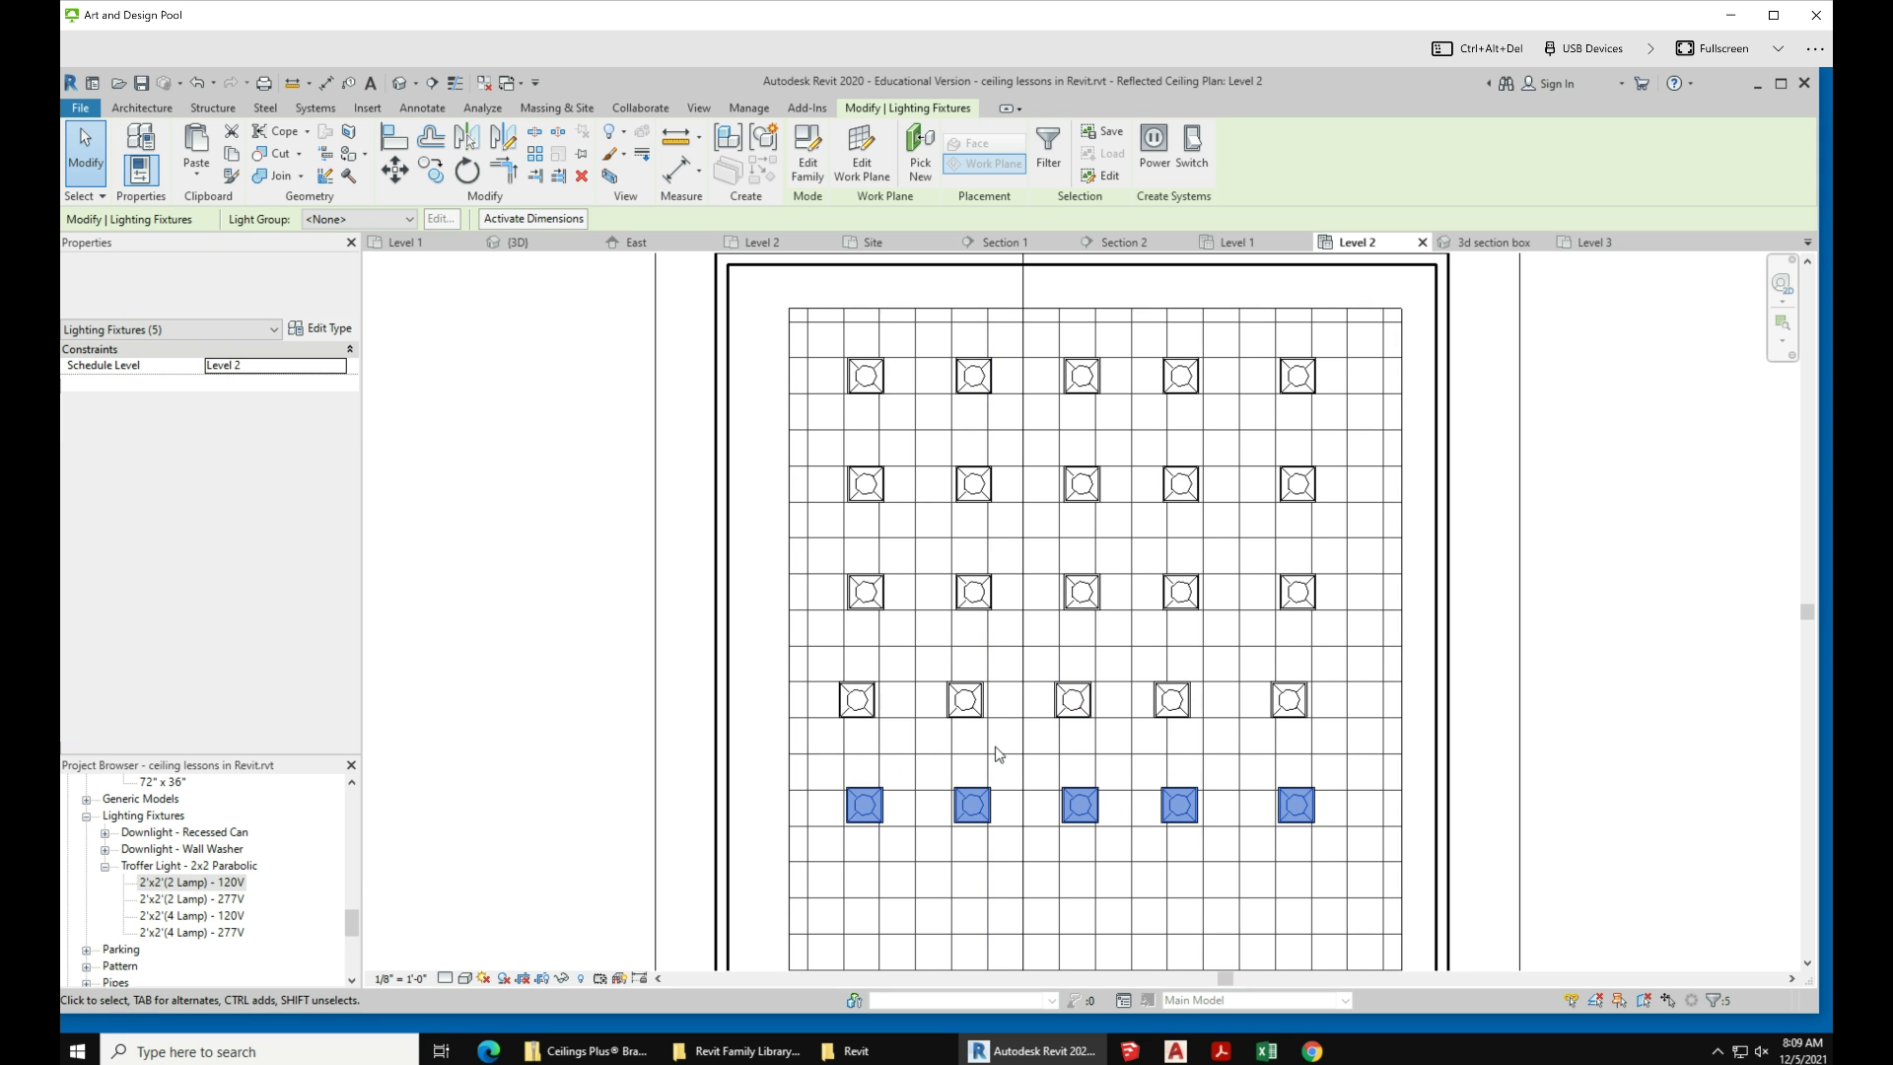
# Step: Add three more copied rows of five troffer lights below the fifth row at three-tile spacing and clear the selection
pyautogui.scroll(-3, 1014, 562)
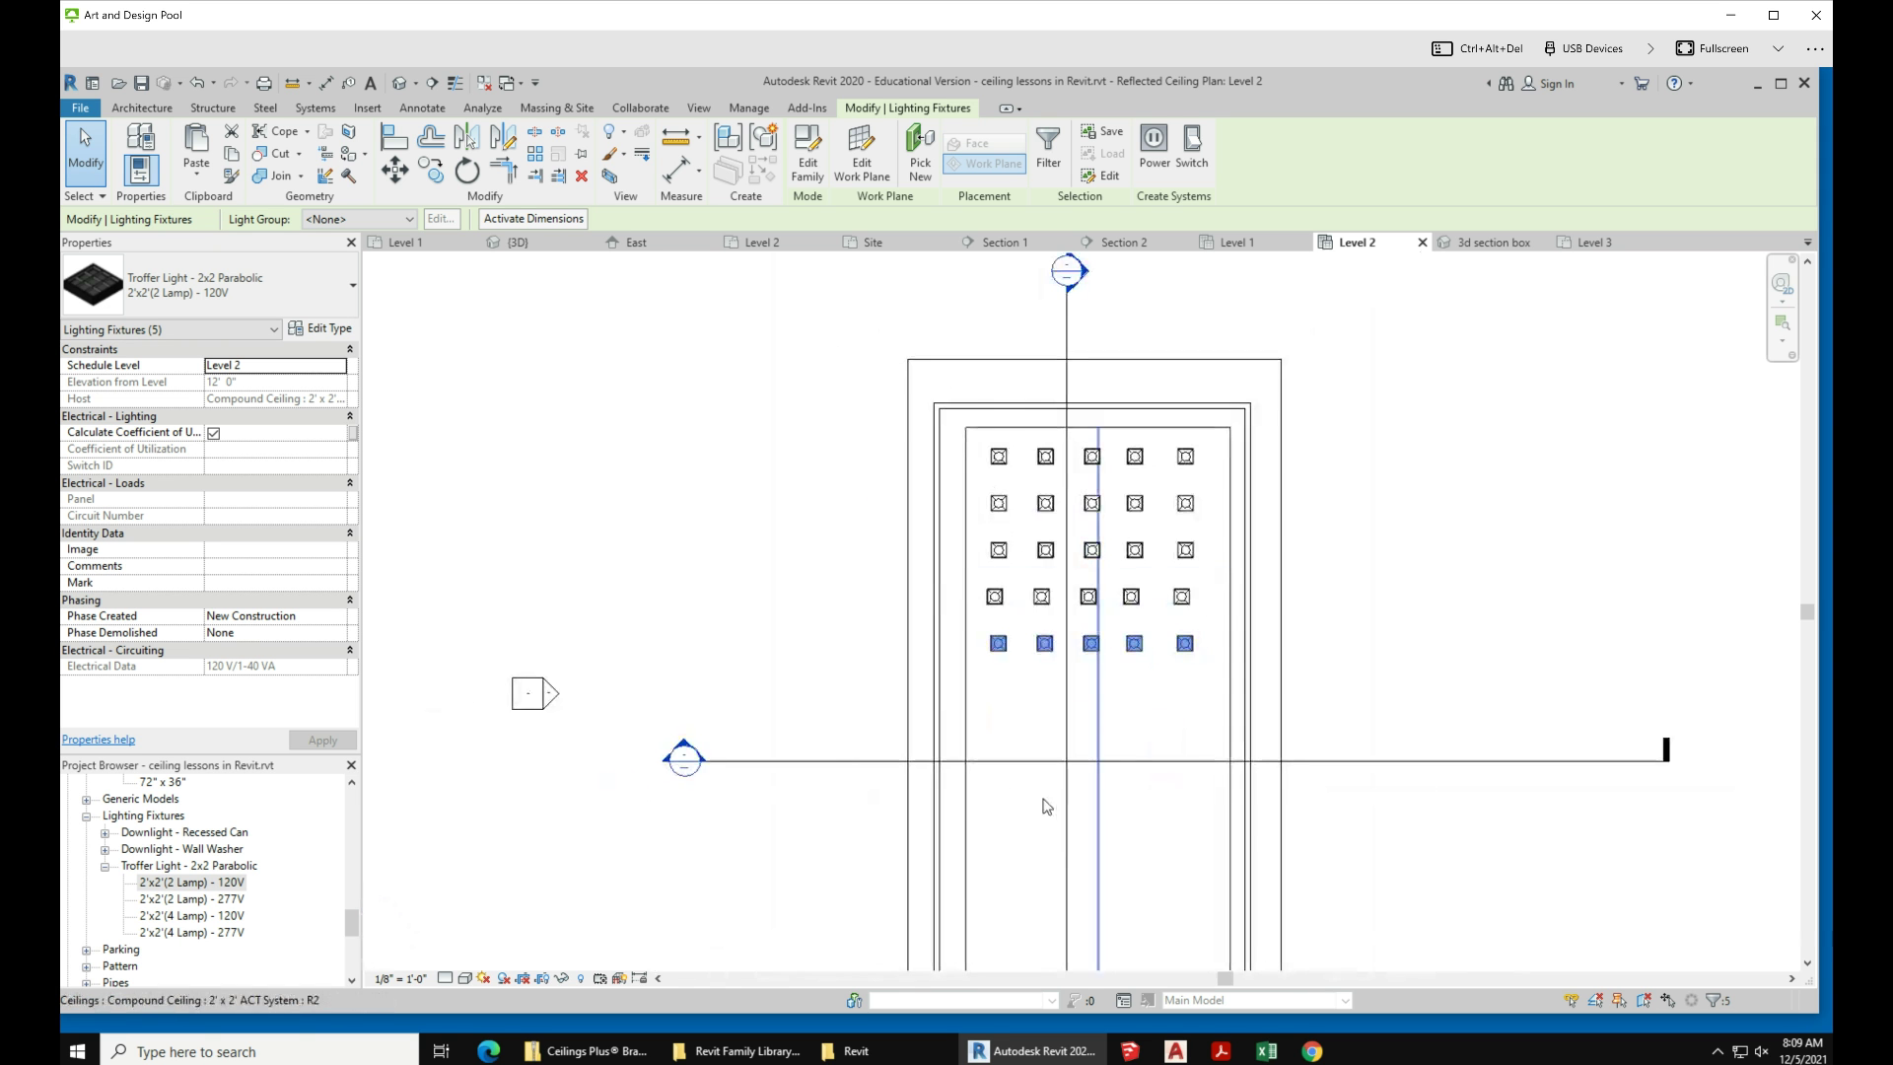
pyautogui.scroll(4, 1046, 806)
pyautogui.moveTo(1128, 575); pyautogui.dragTo(1130, 789)
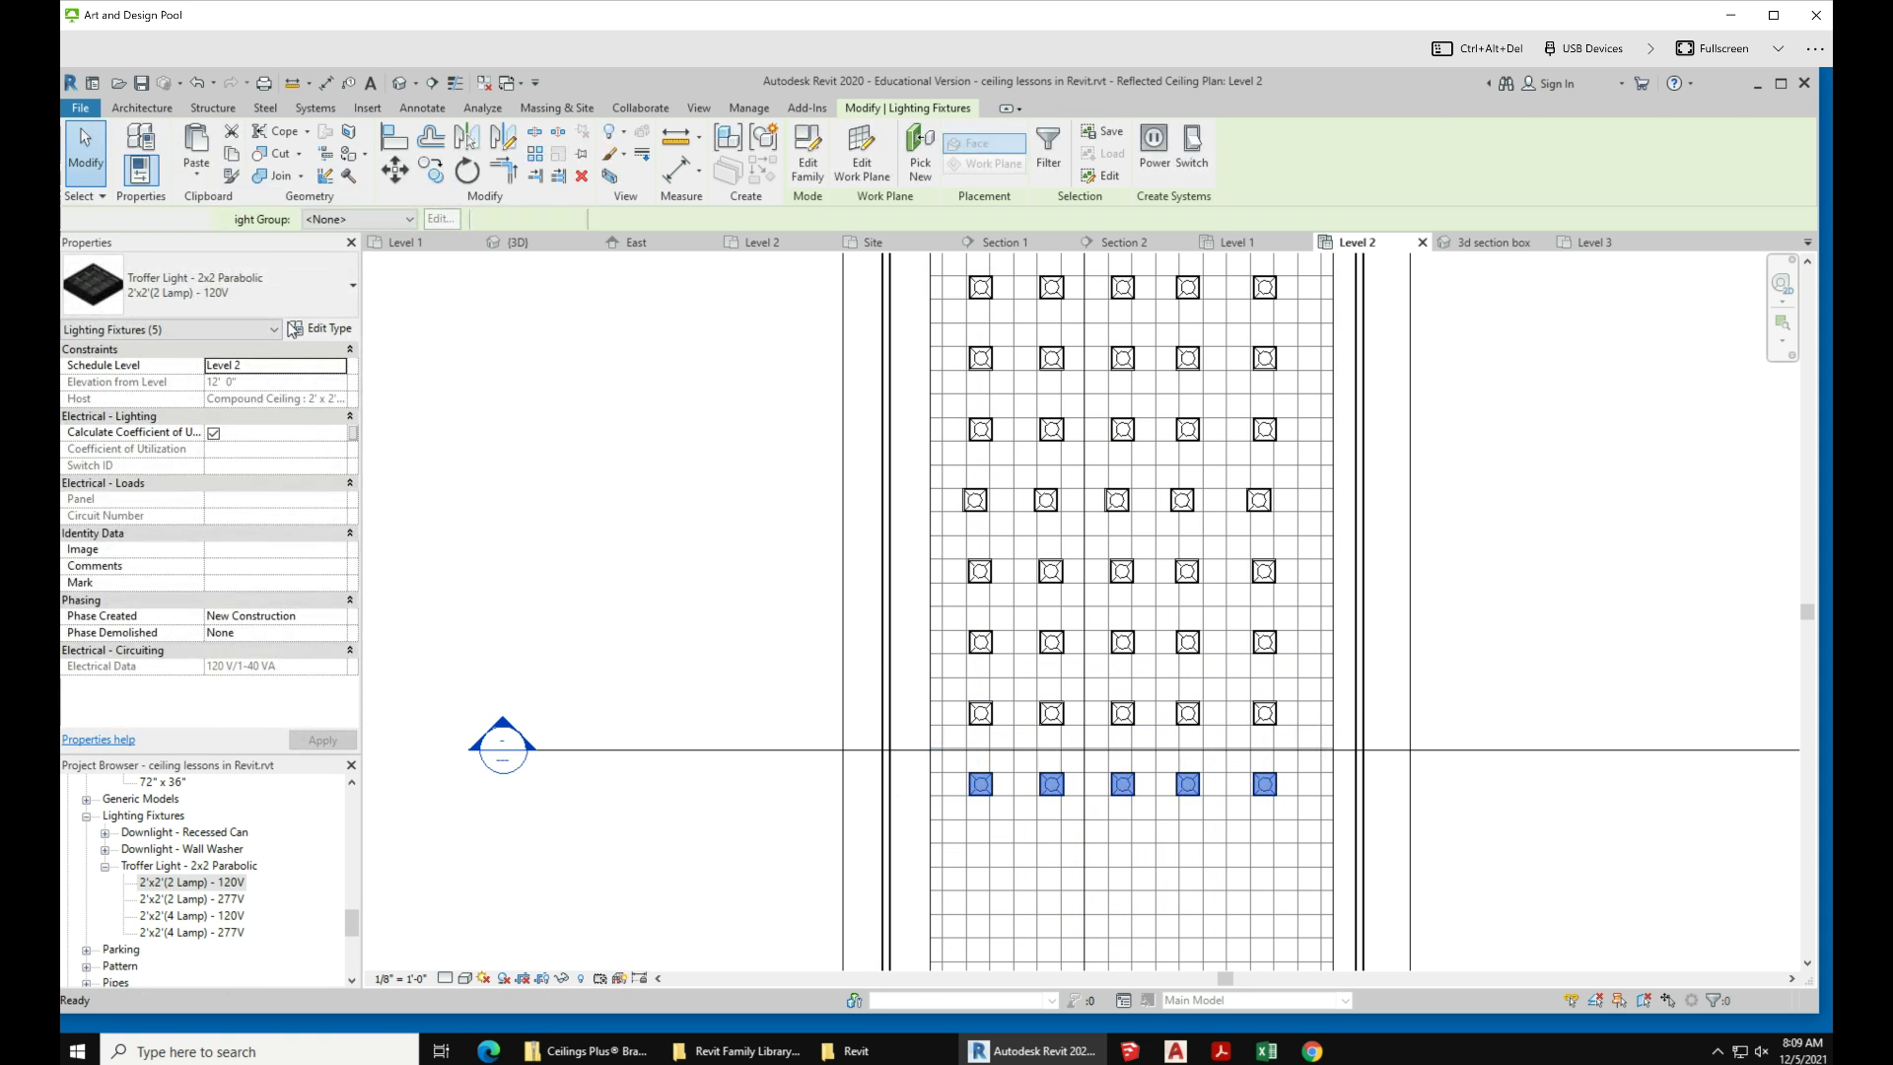
pyautogui.press('Escape')
pyautogui.scroll(-3, 971, 717)
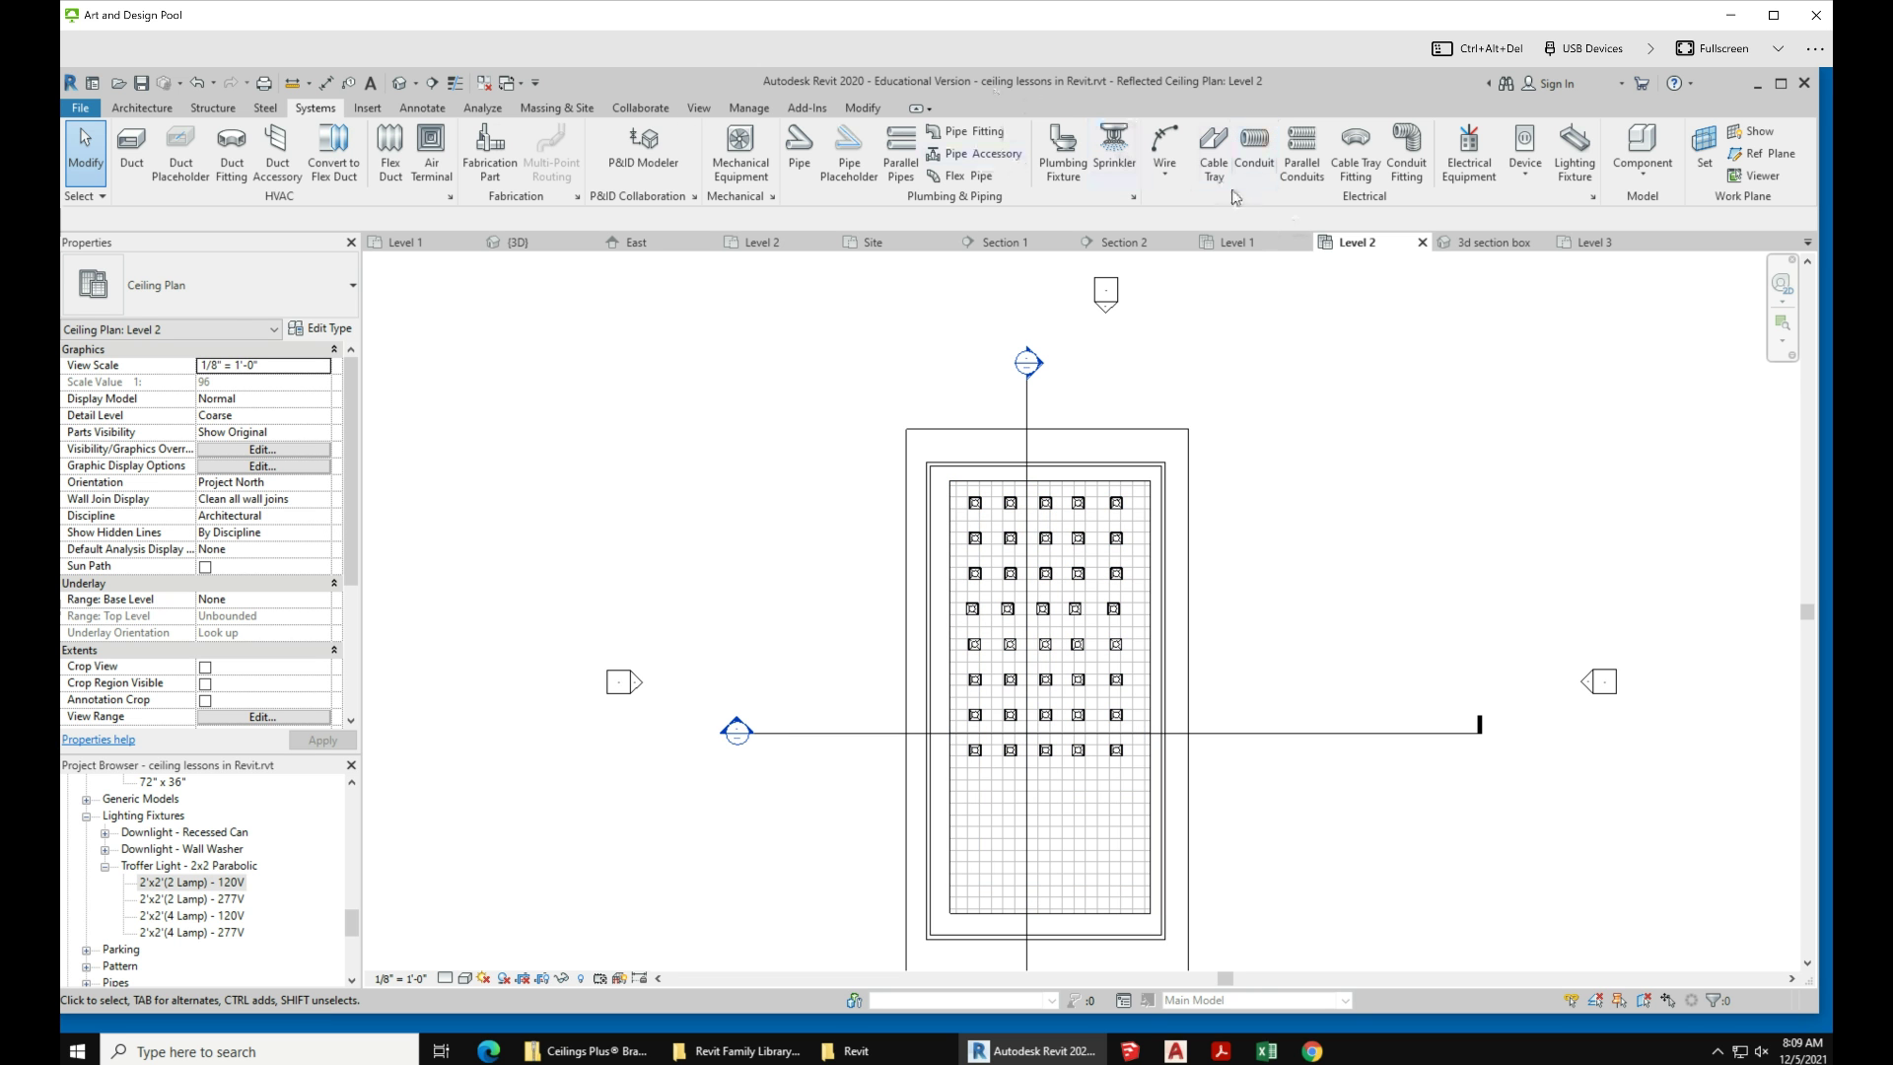
# Step: Show the 3d section box view from below the ceilings and set its visual style to Shaded
pyautogui.click(1489, 241)
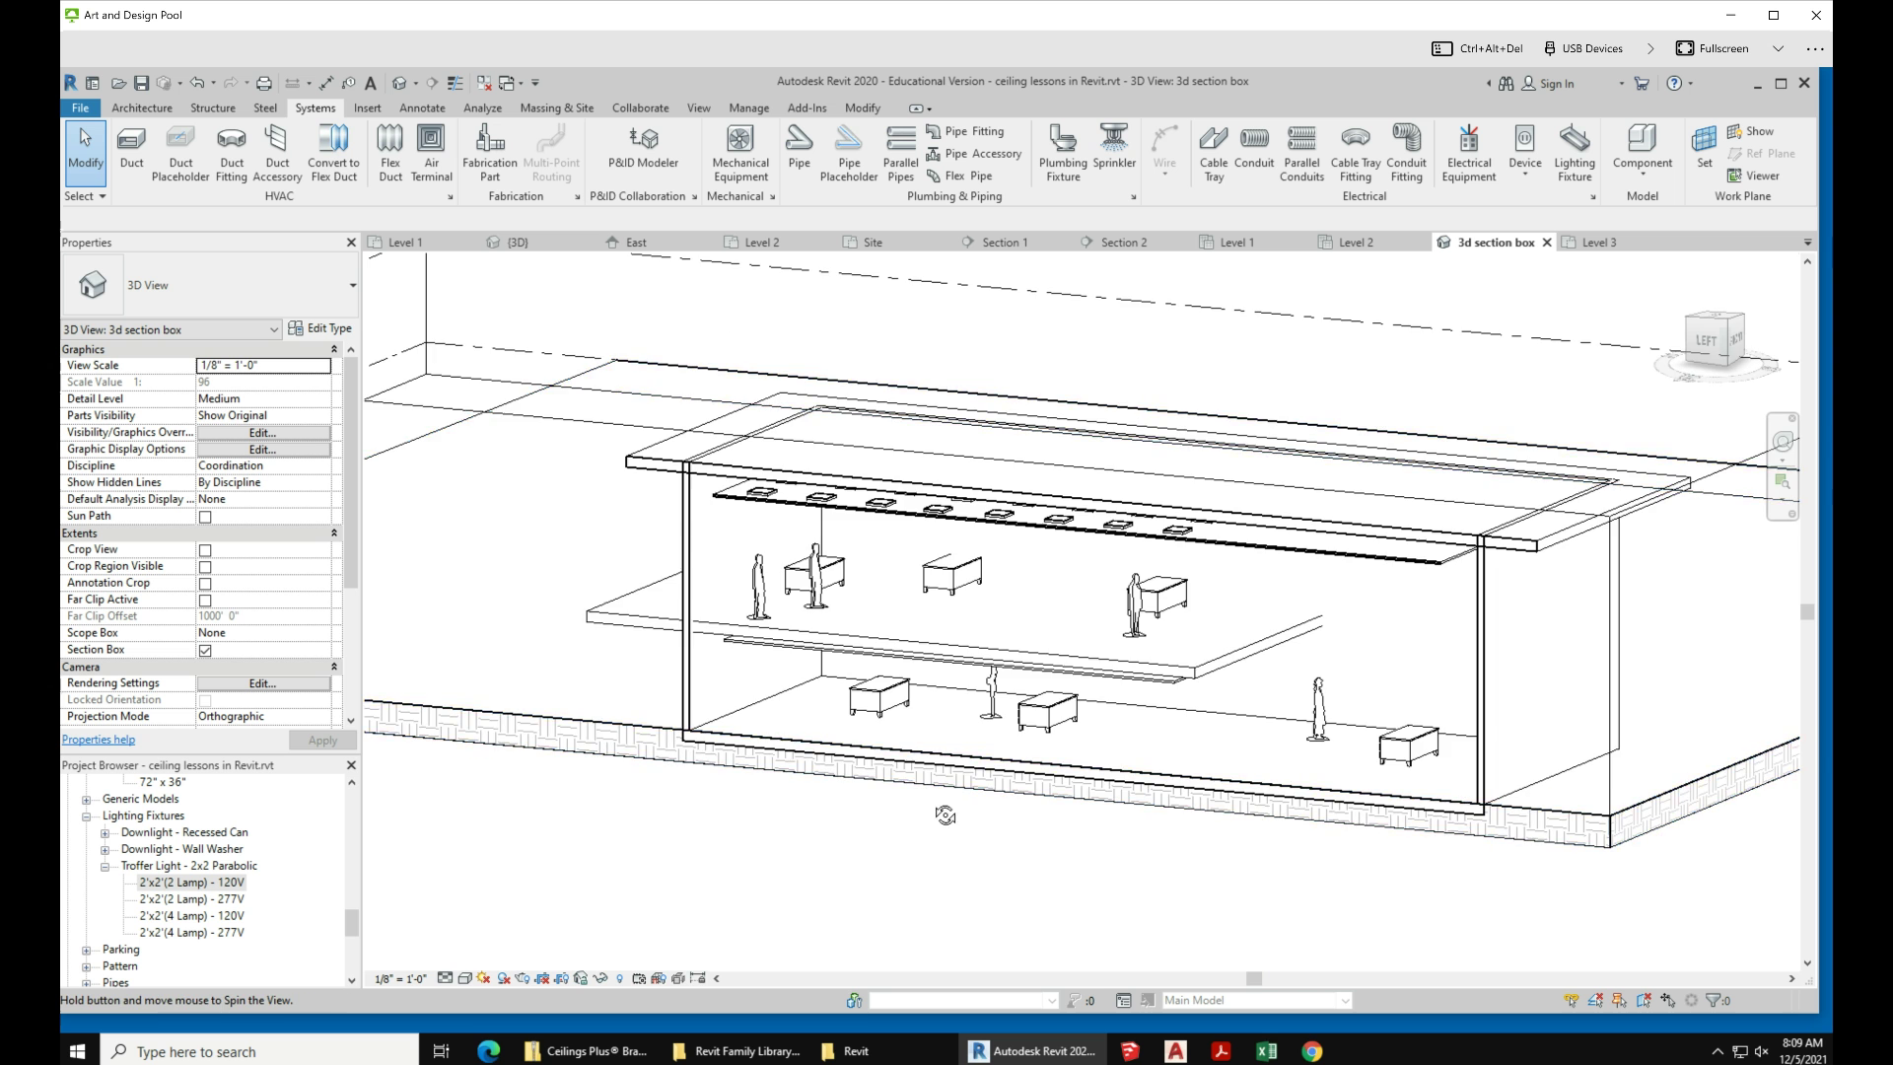
pyautogui.keyDown('shift'); pyautogui.moveTo(927, 652); pyautogui.dragTo(988, 774, button='middle'); pyautogui.keyUp('shift')
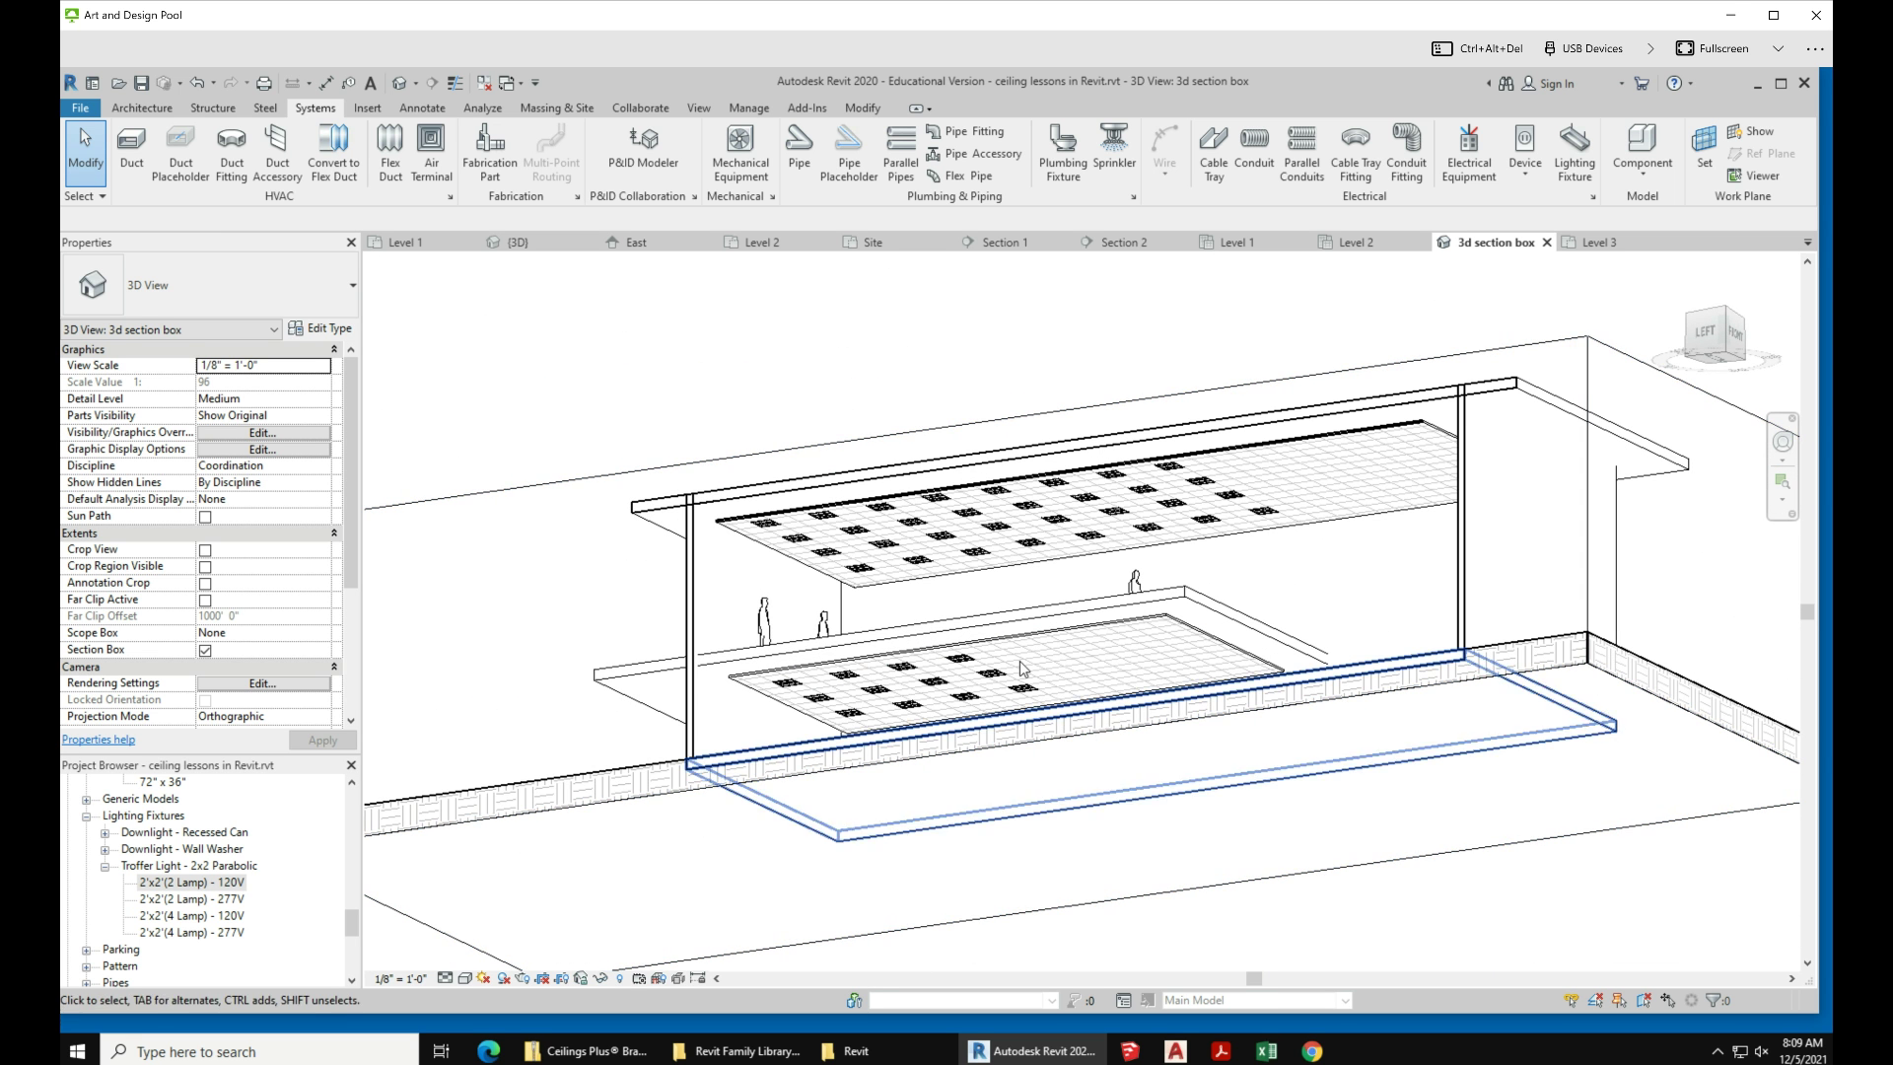
pyautogui.keyDown('shift'); pyautogui.moveTo(1150, 844); pyautogui.dragTo(1156, 968, button='middle'); pyautogui.keyUp('shift')
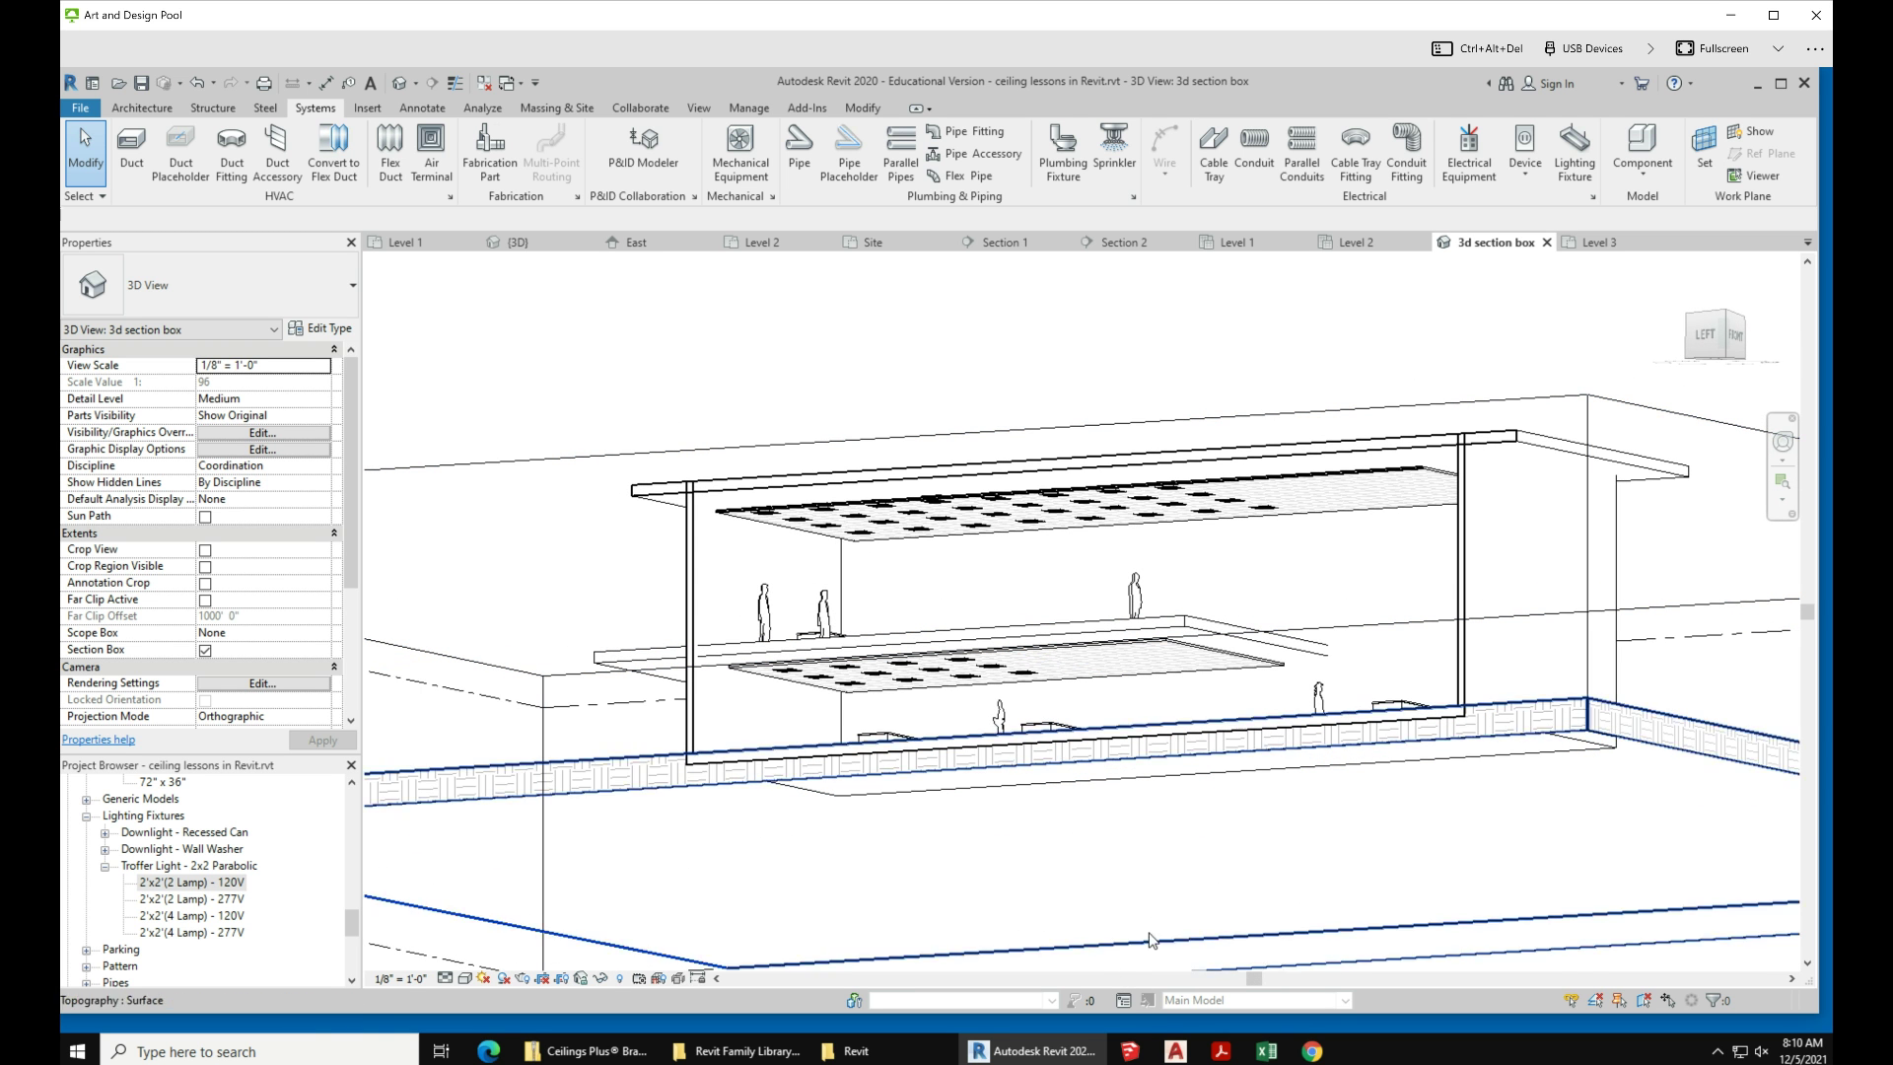
pyautogui.click(464, 979)
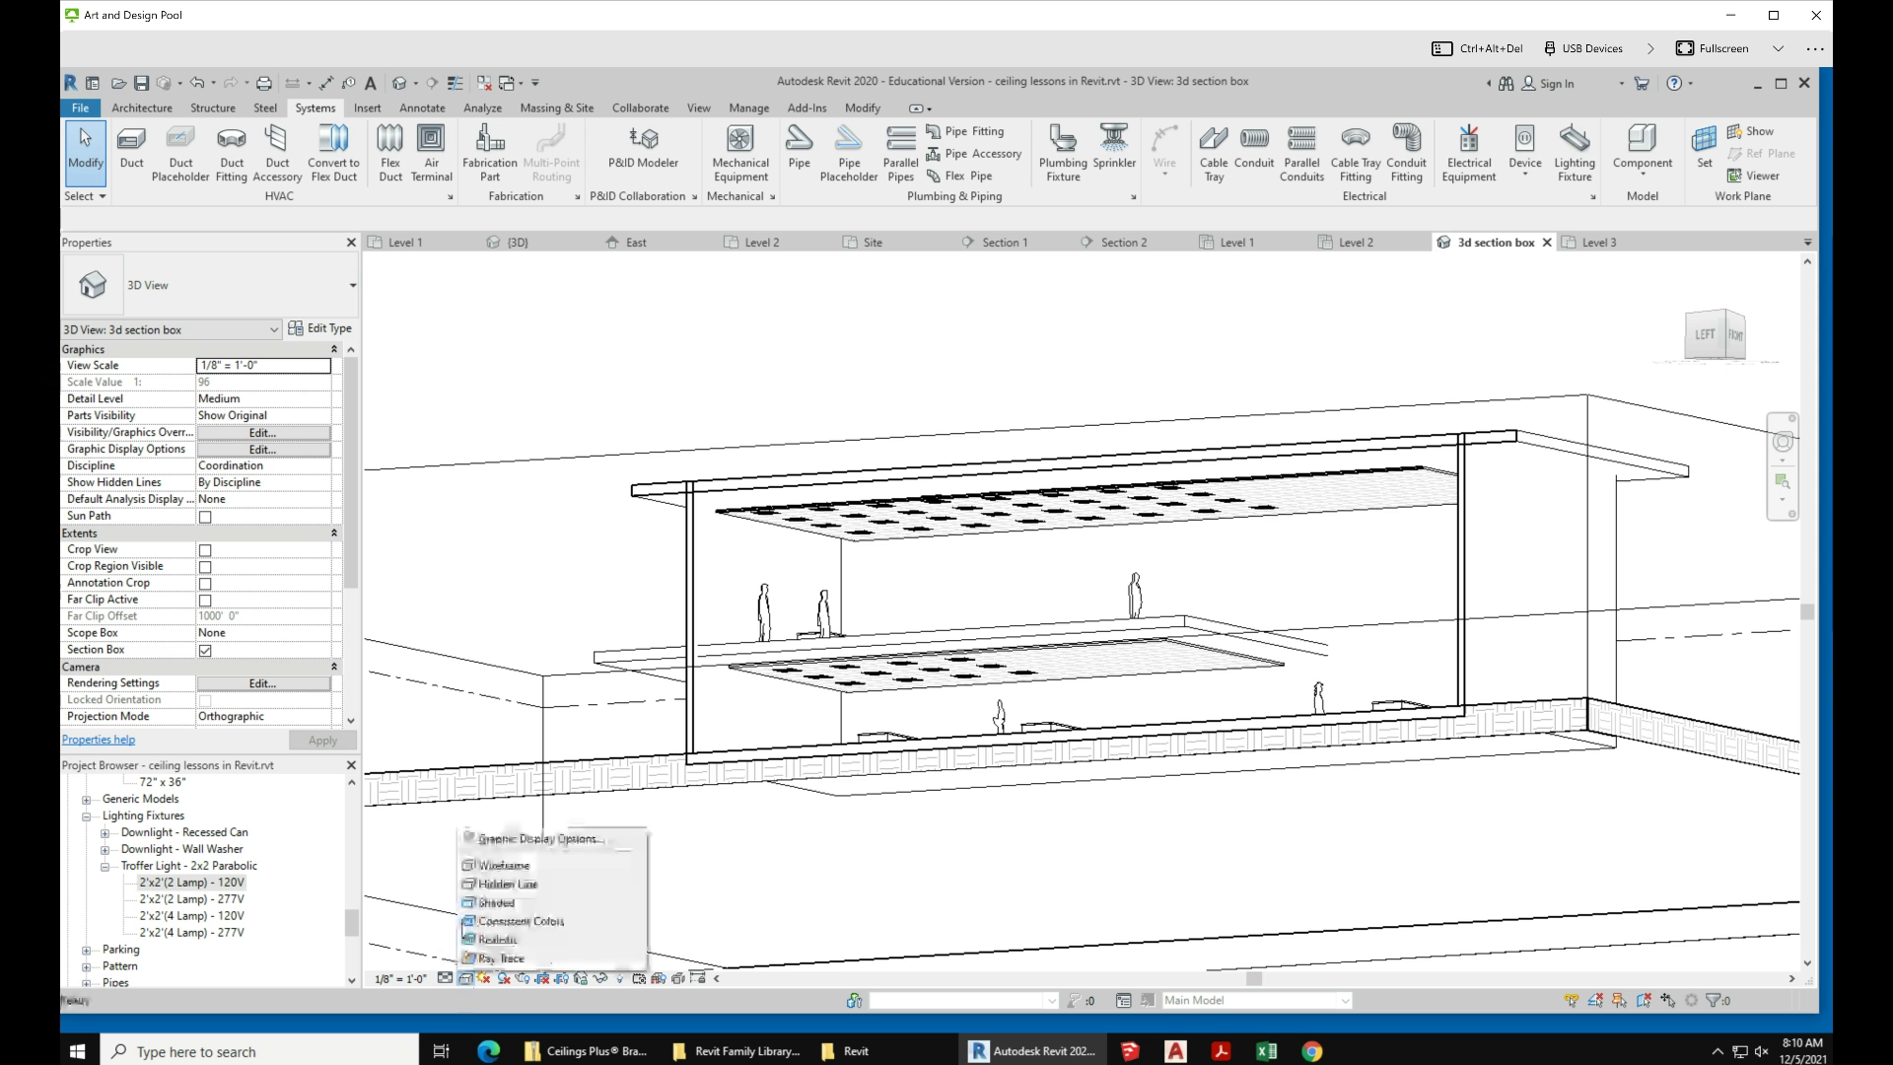
pyautogui.click(587, 912)
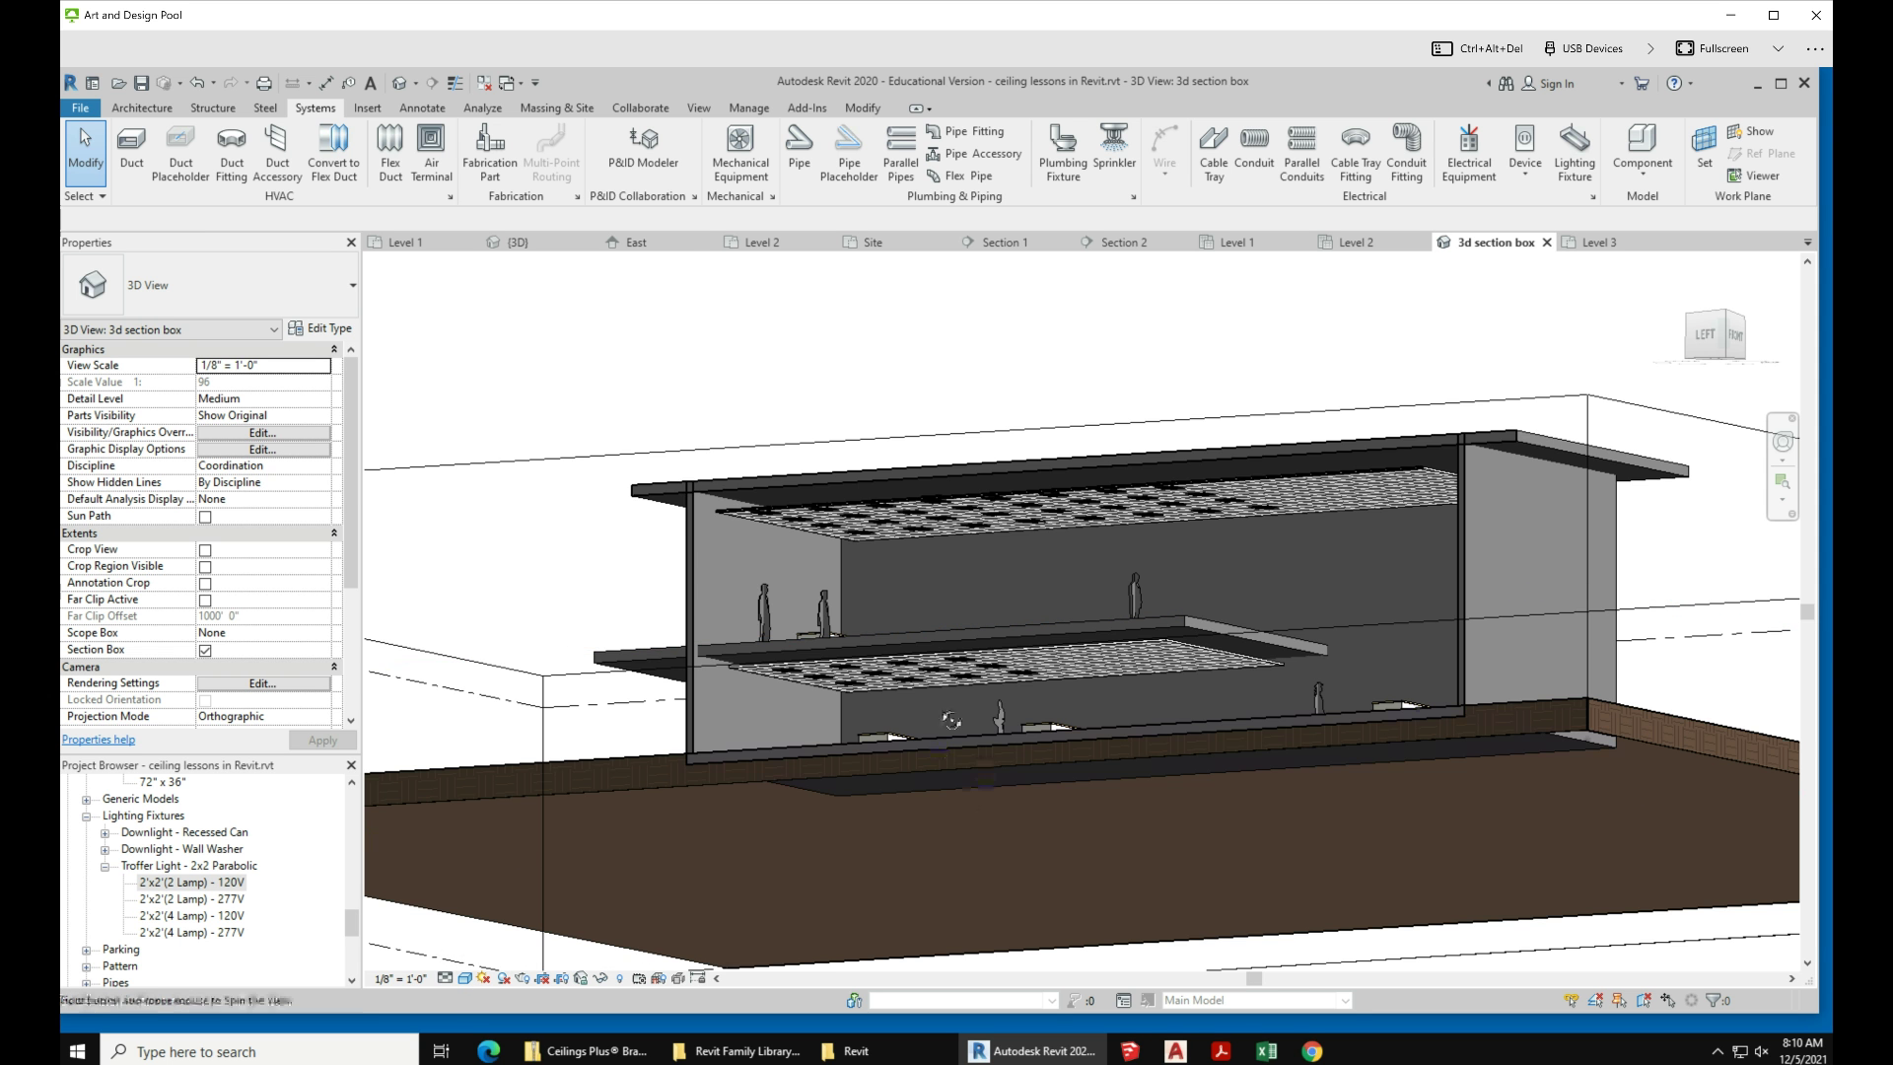
pyautogui.moveTo(844, 802)
pyautogui.keyDown('shift'); pyautogui.mouseDown(button='middle')
pyautogui.moveTo(974, 784)
pyautogui.moveTo(1044, 828)
pyautogui.moveTo(982, 714)
pyautogui.moveTo(912, 761)
pyautogui.mouseUp(button='middle'); pyautogui.keyUp('shift')
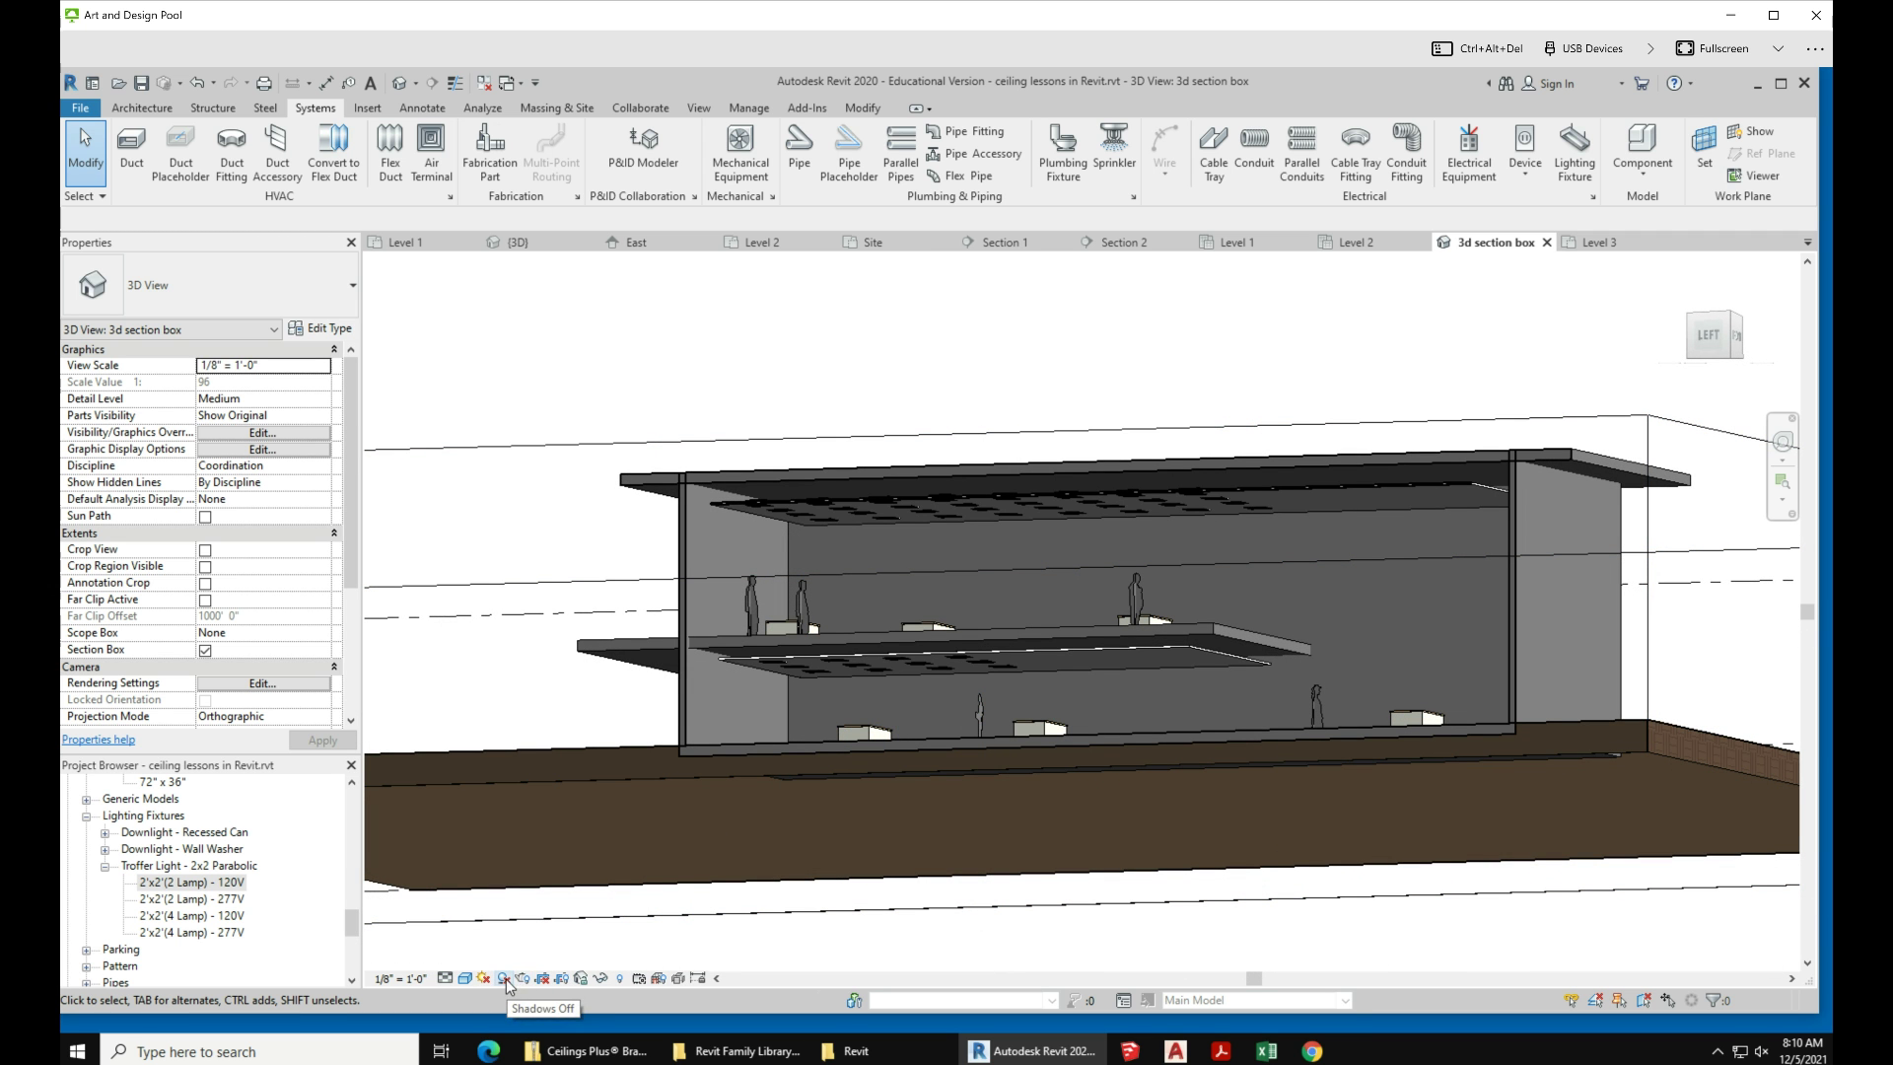
# Step: Render the 3d section box view at Draft quality with the Interior: Artificial only lighting scheme
pyautogui.click(522, 979)
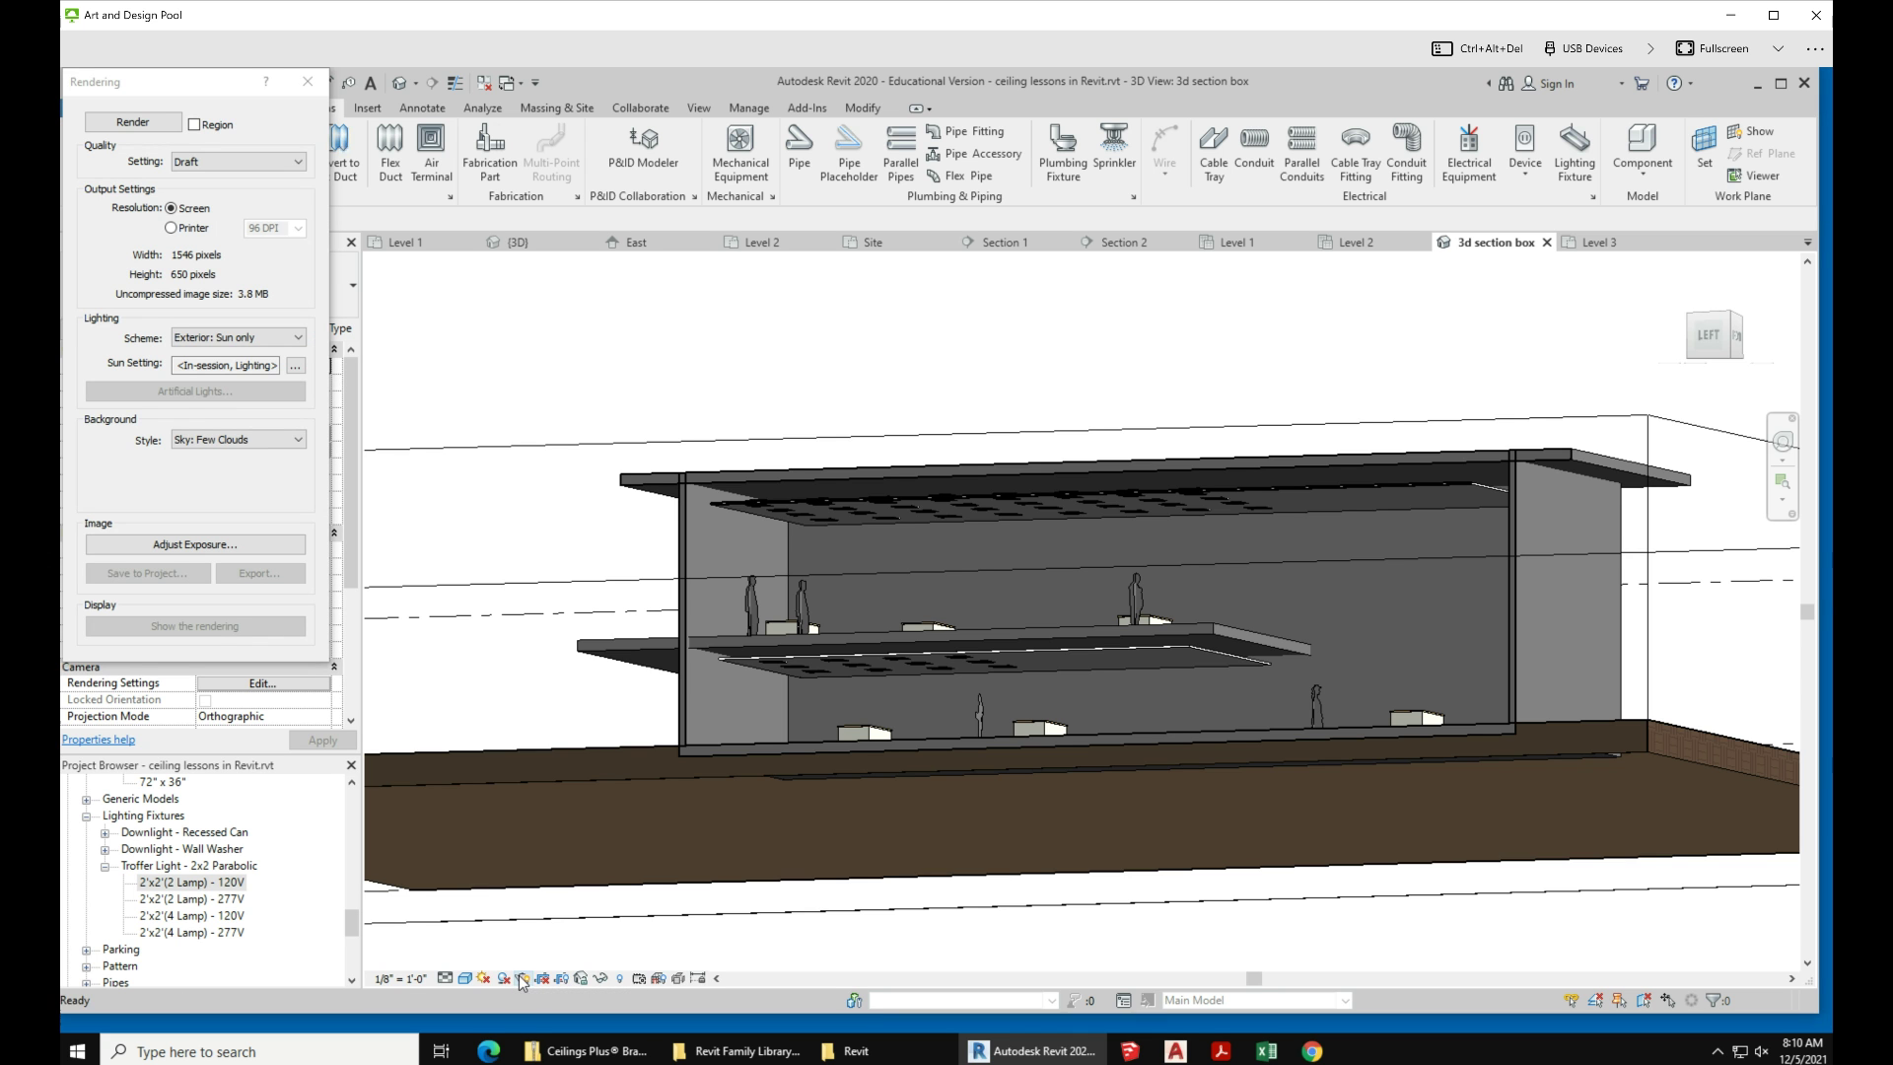
pyautogui.click(257, 343)
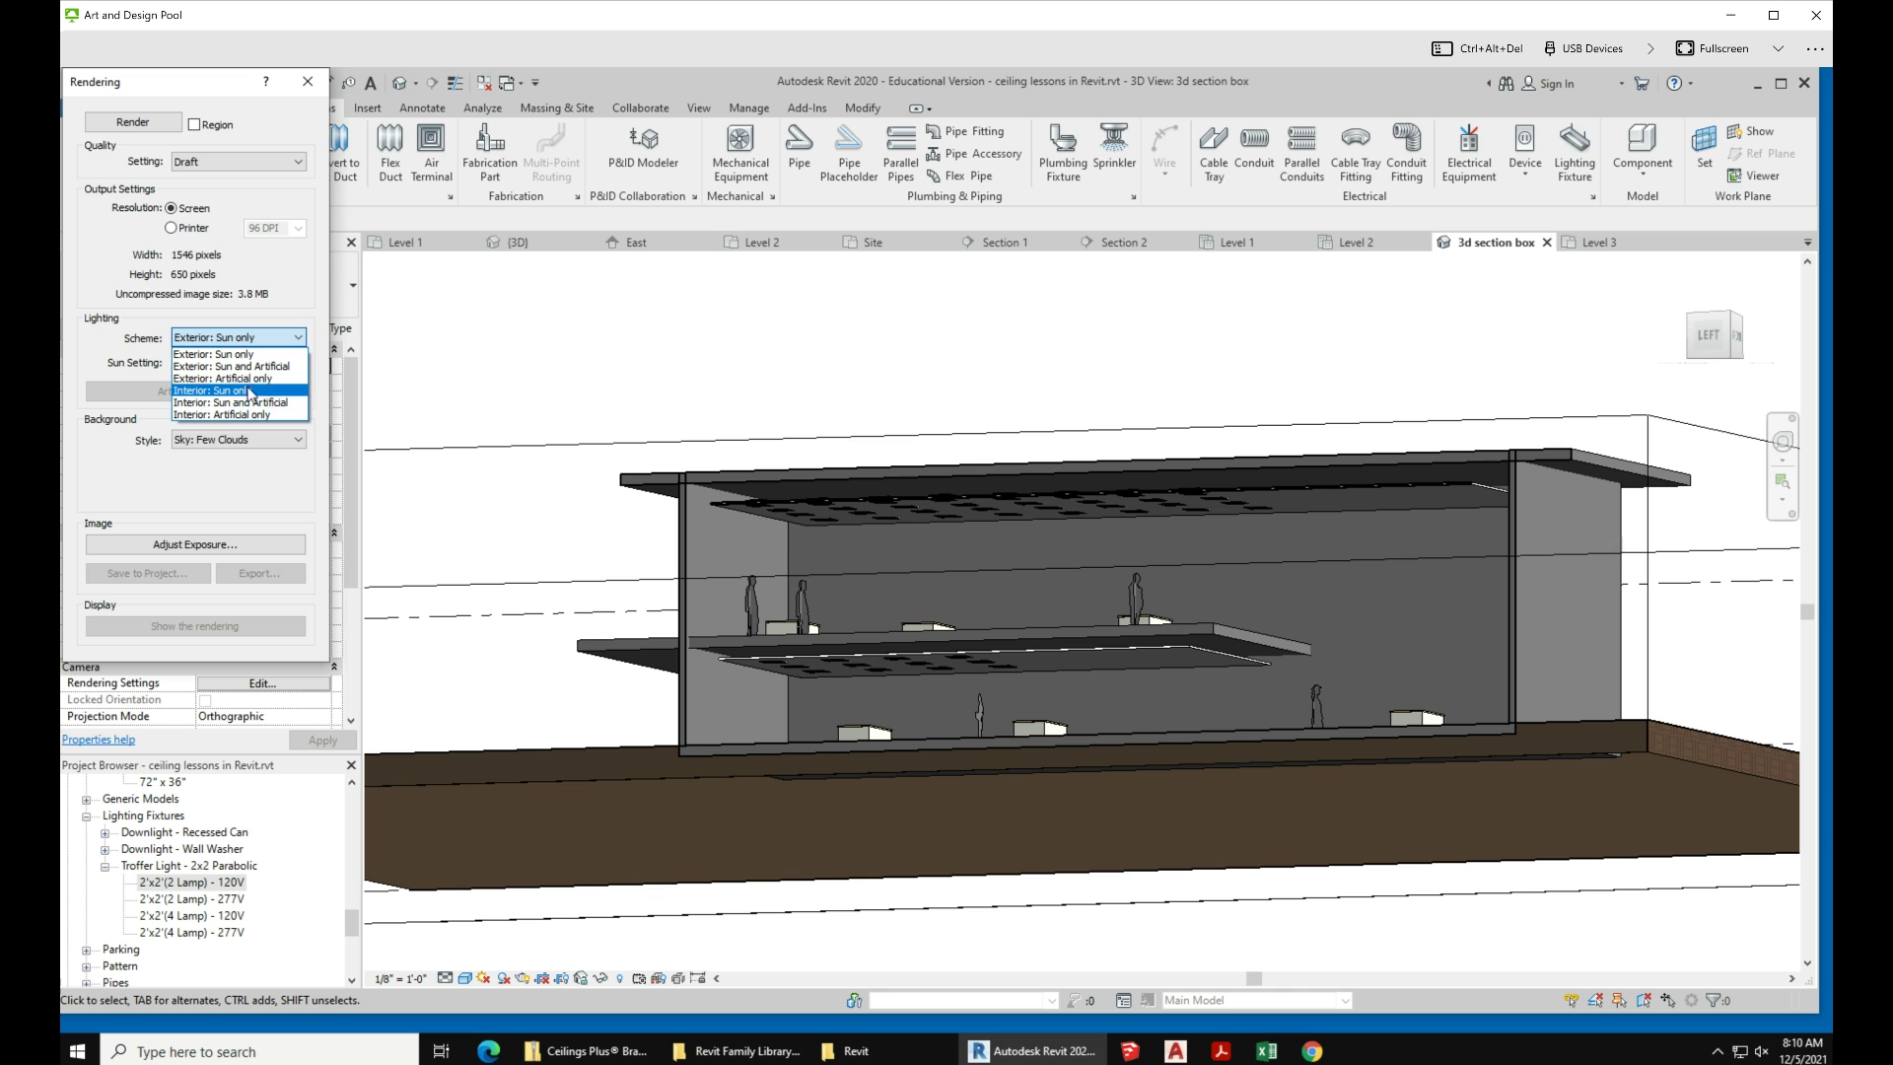
pyautogui.click(251, 379)
pyautogui.click(257, 340)
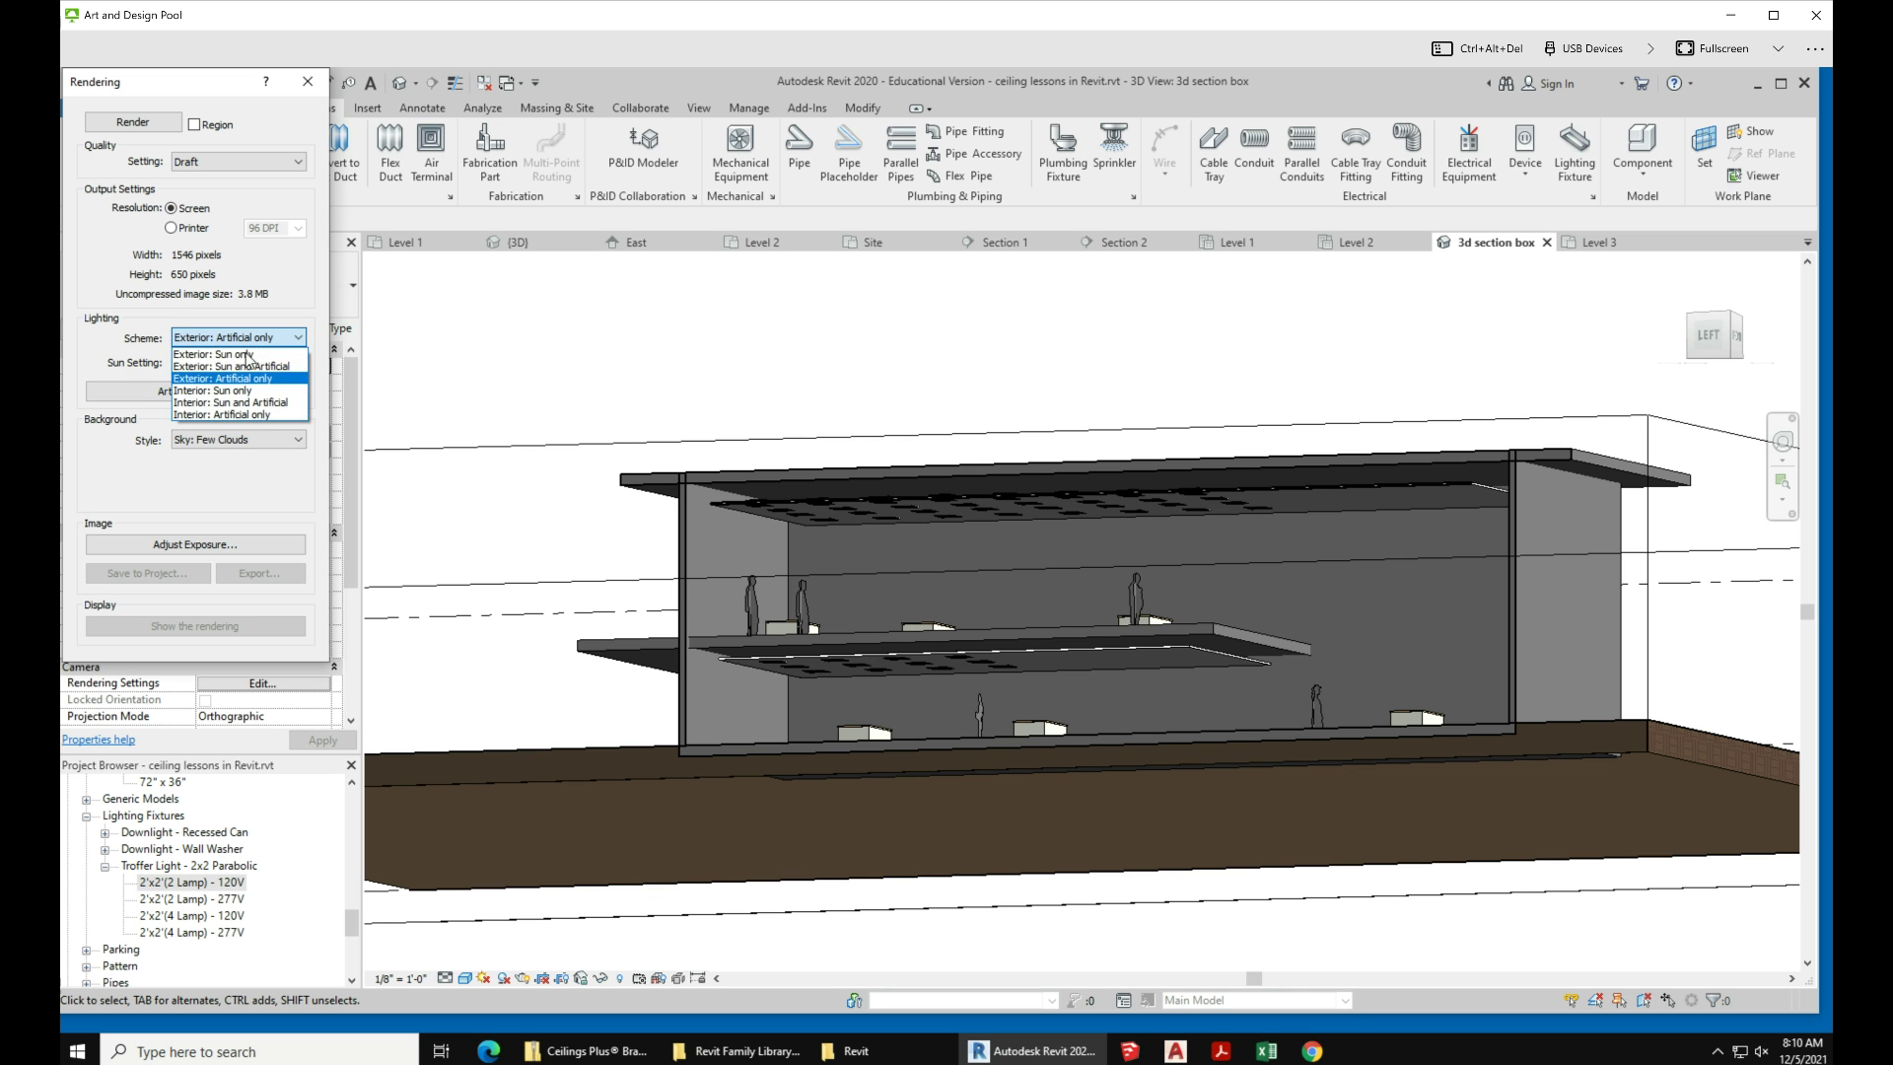
pyautogui.click(242, 414)
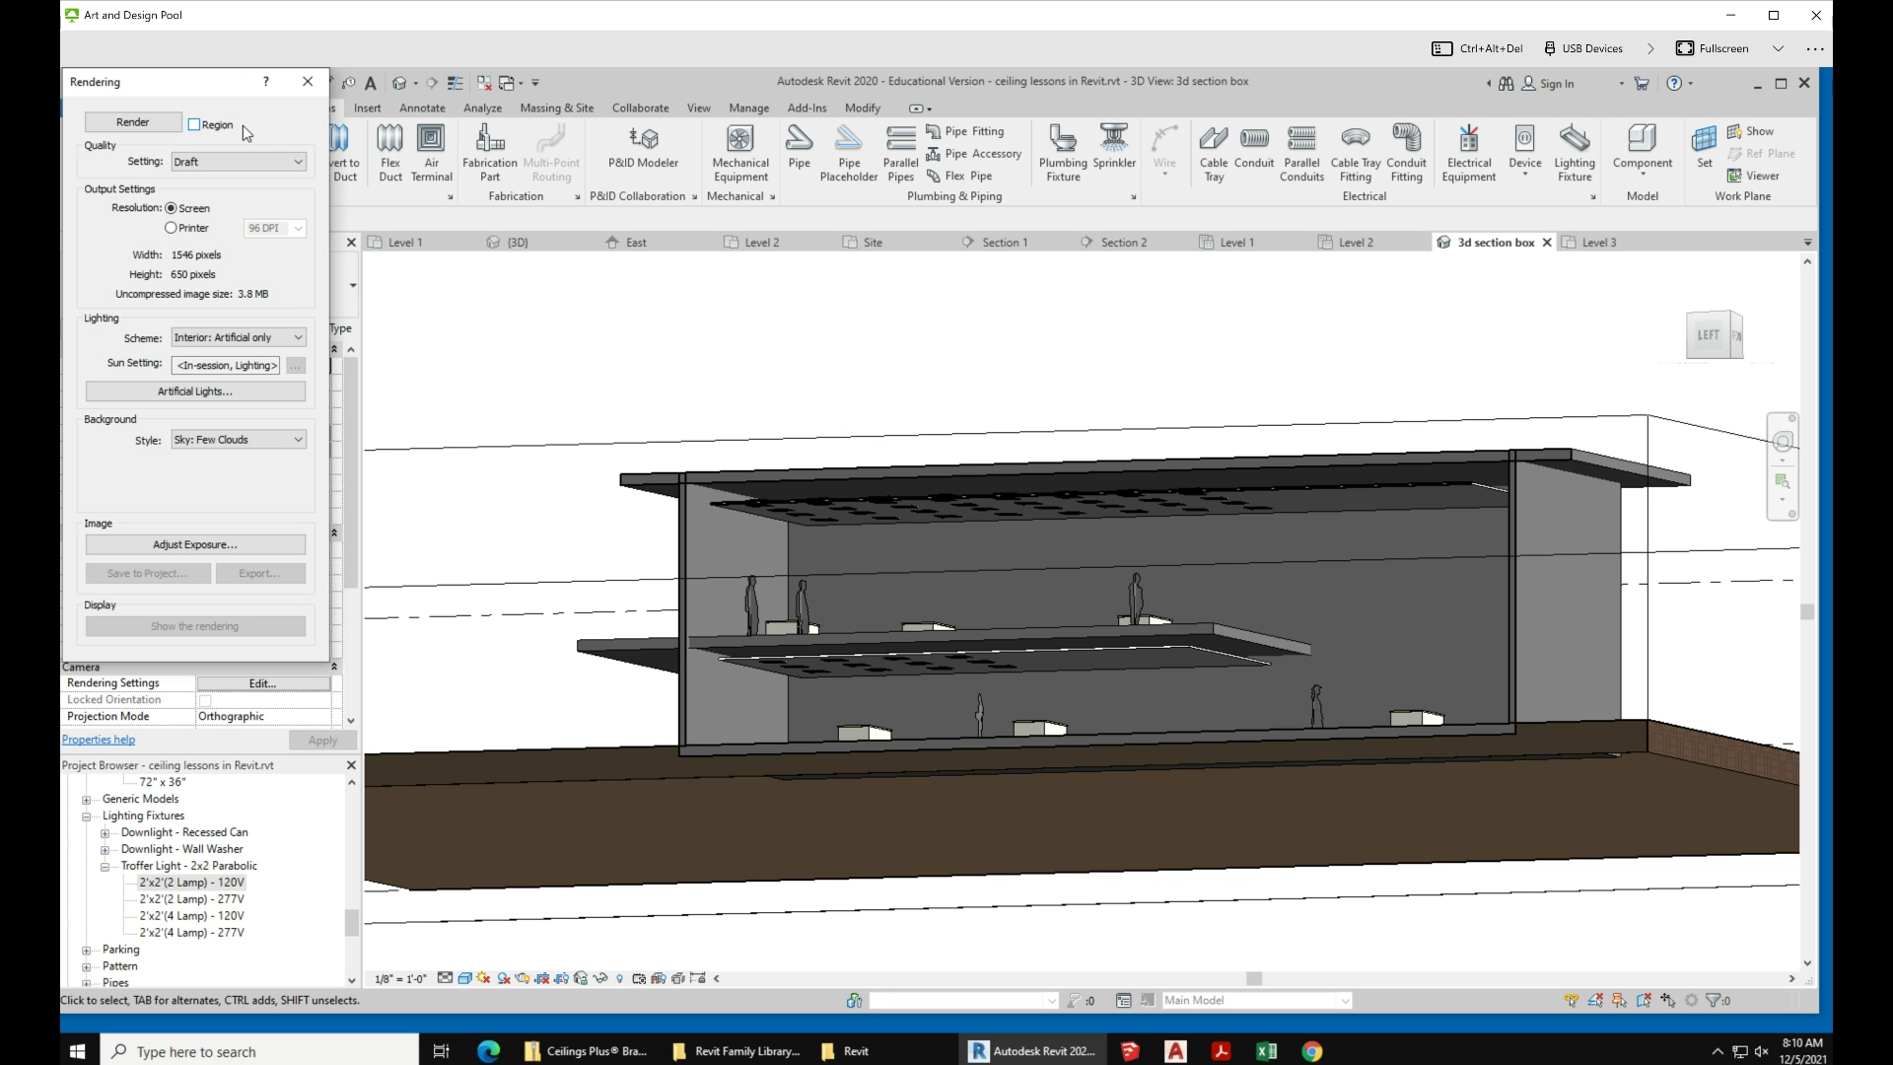
pyautogui.click(133, 121)
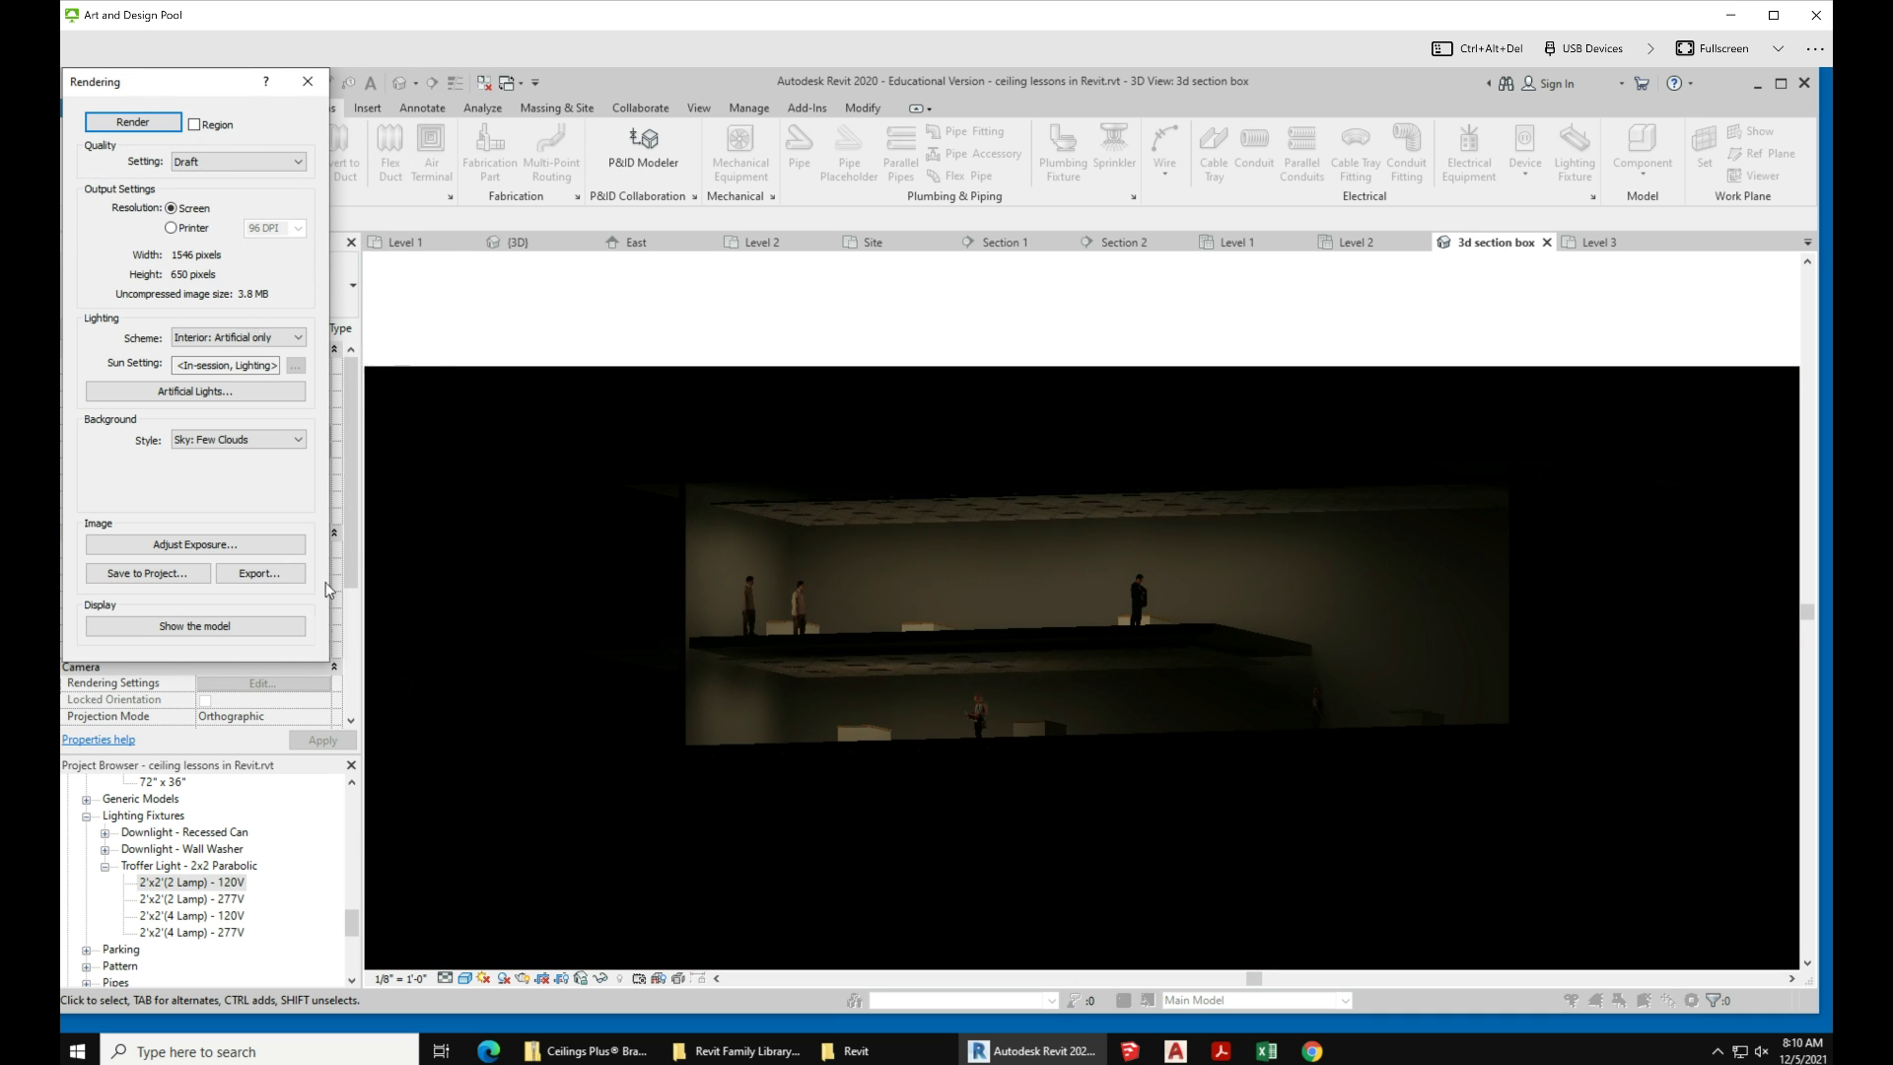
# Step: Brighten the section box rendering by setting its exposure value to 3.80
pyautogui.click(241, 547)
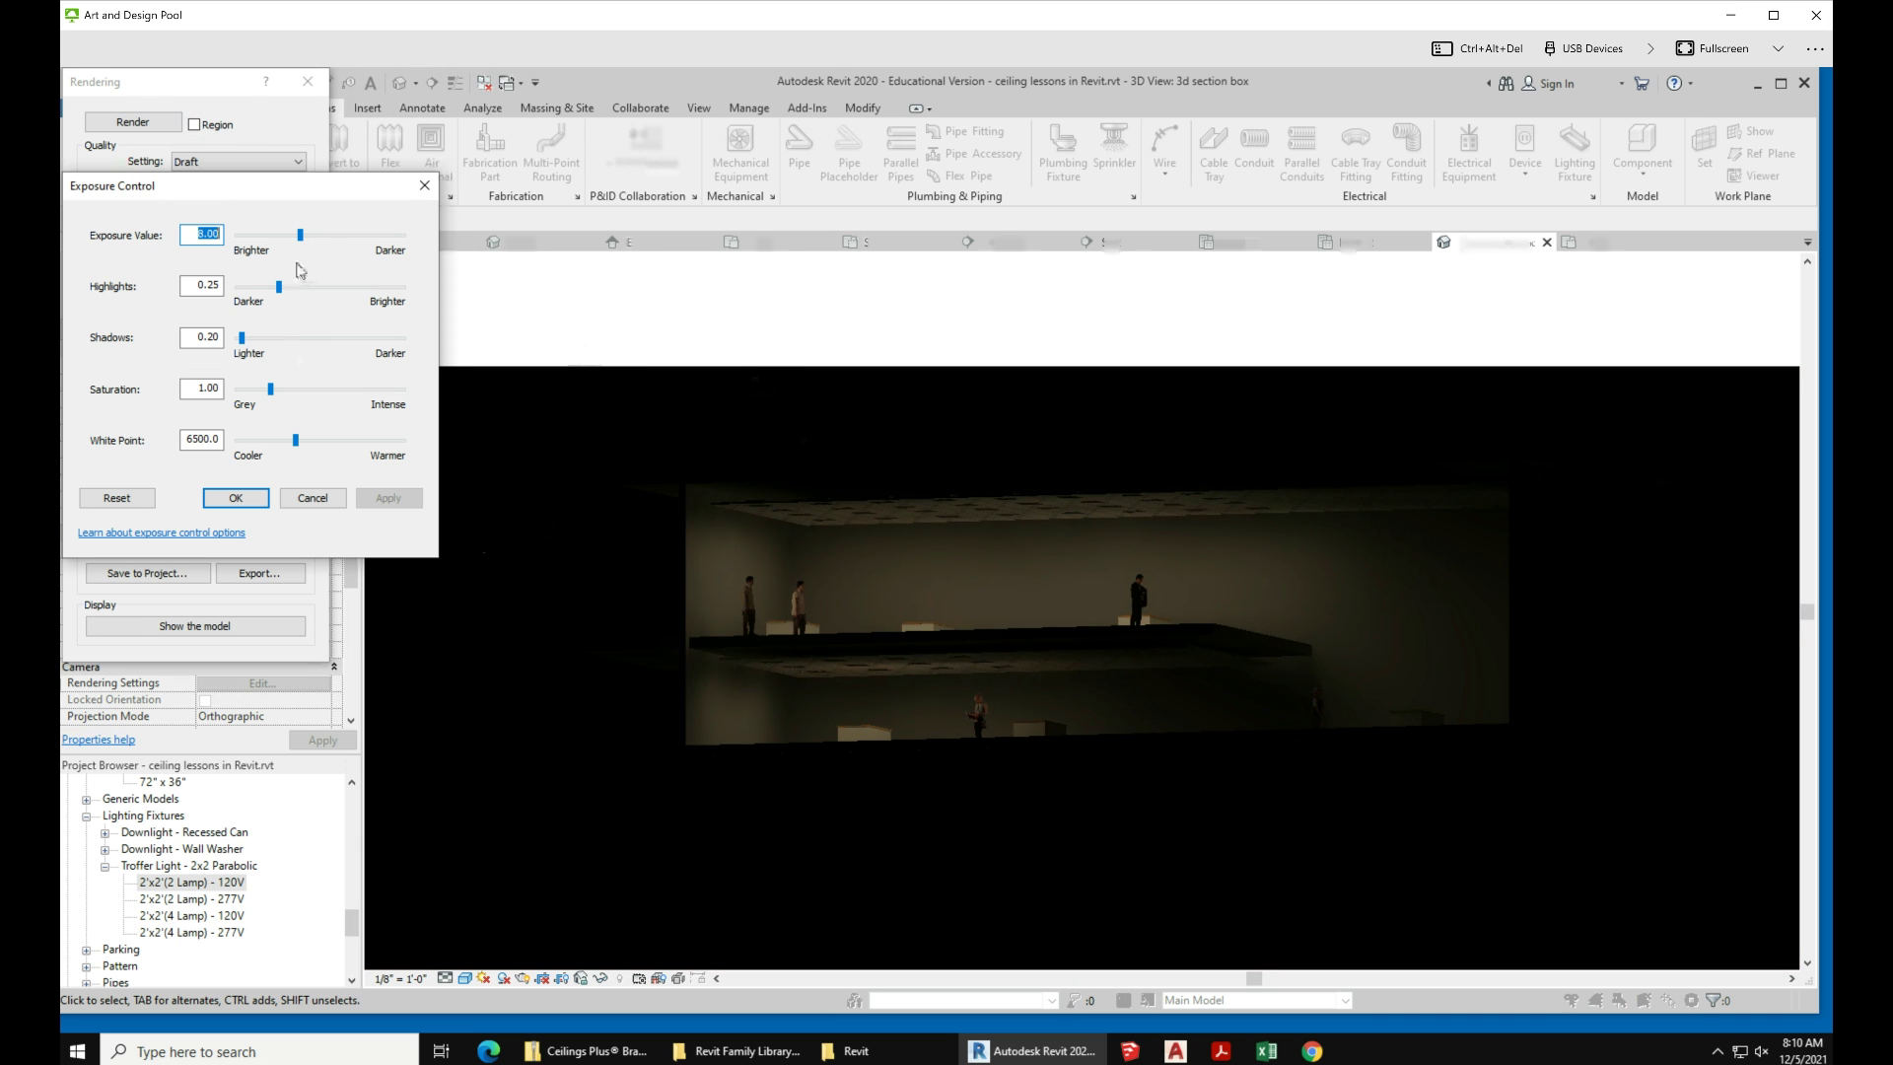
pyautogui.click(295, 237)
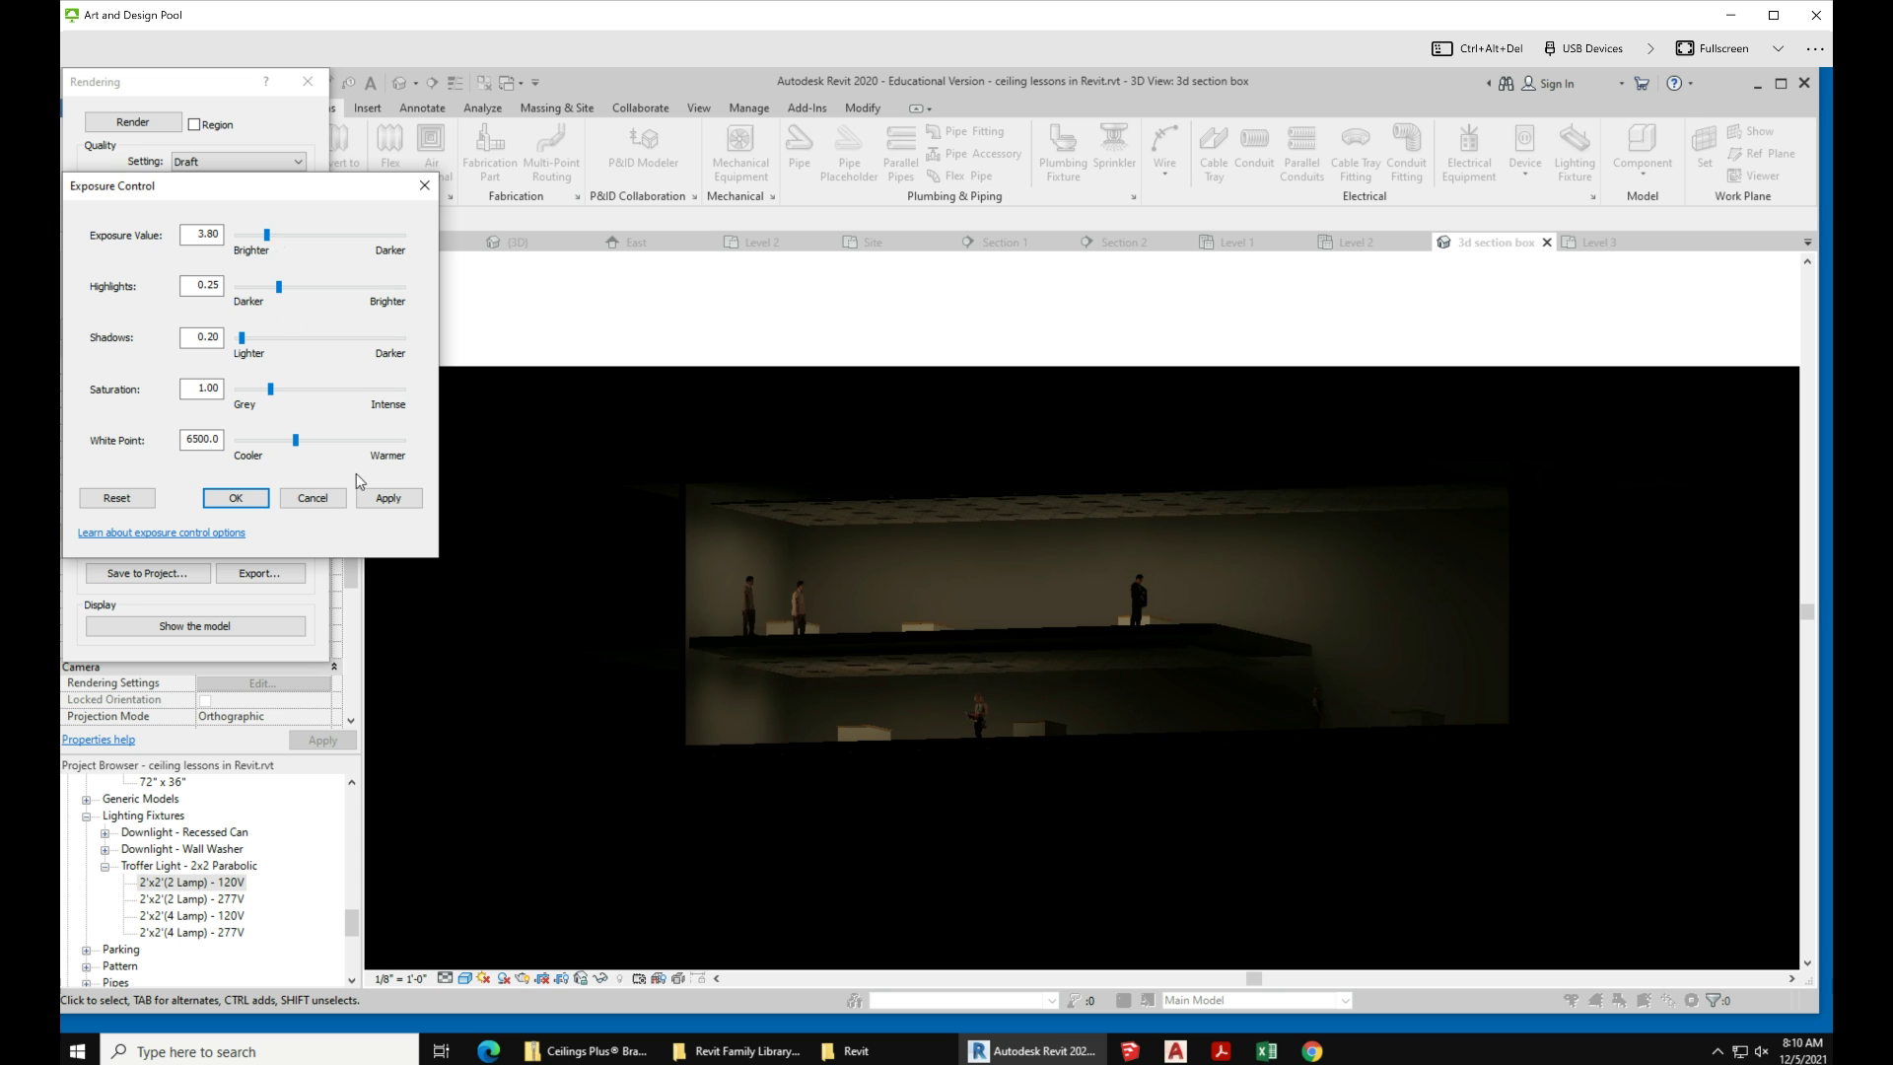
pyautogui.click(384, 500)
pyautogui.click(959, 678)
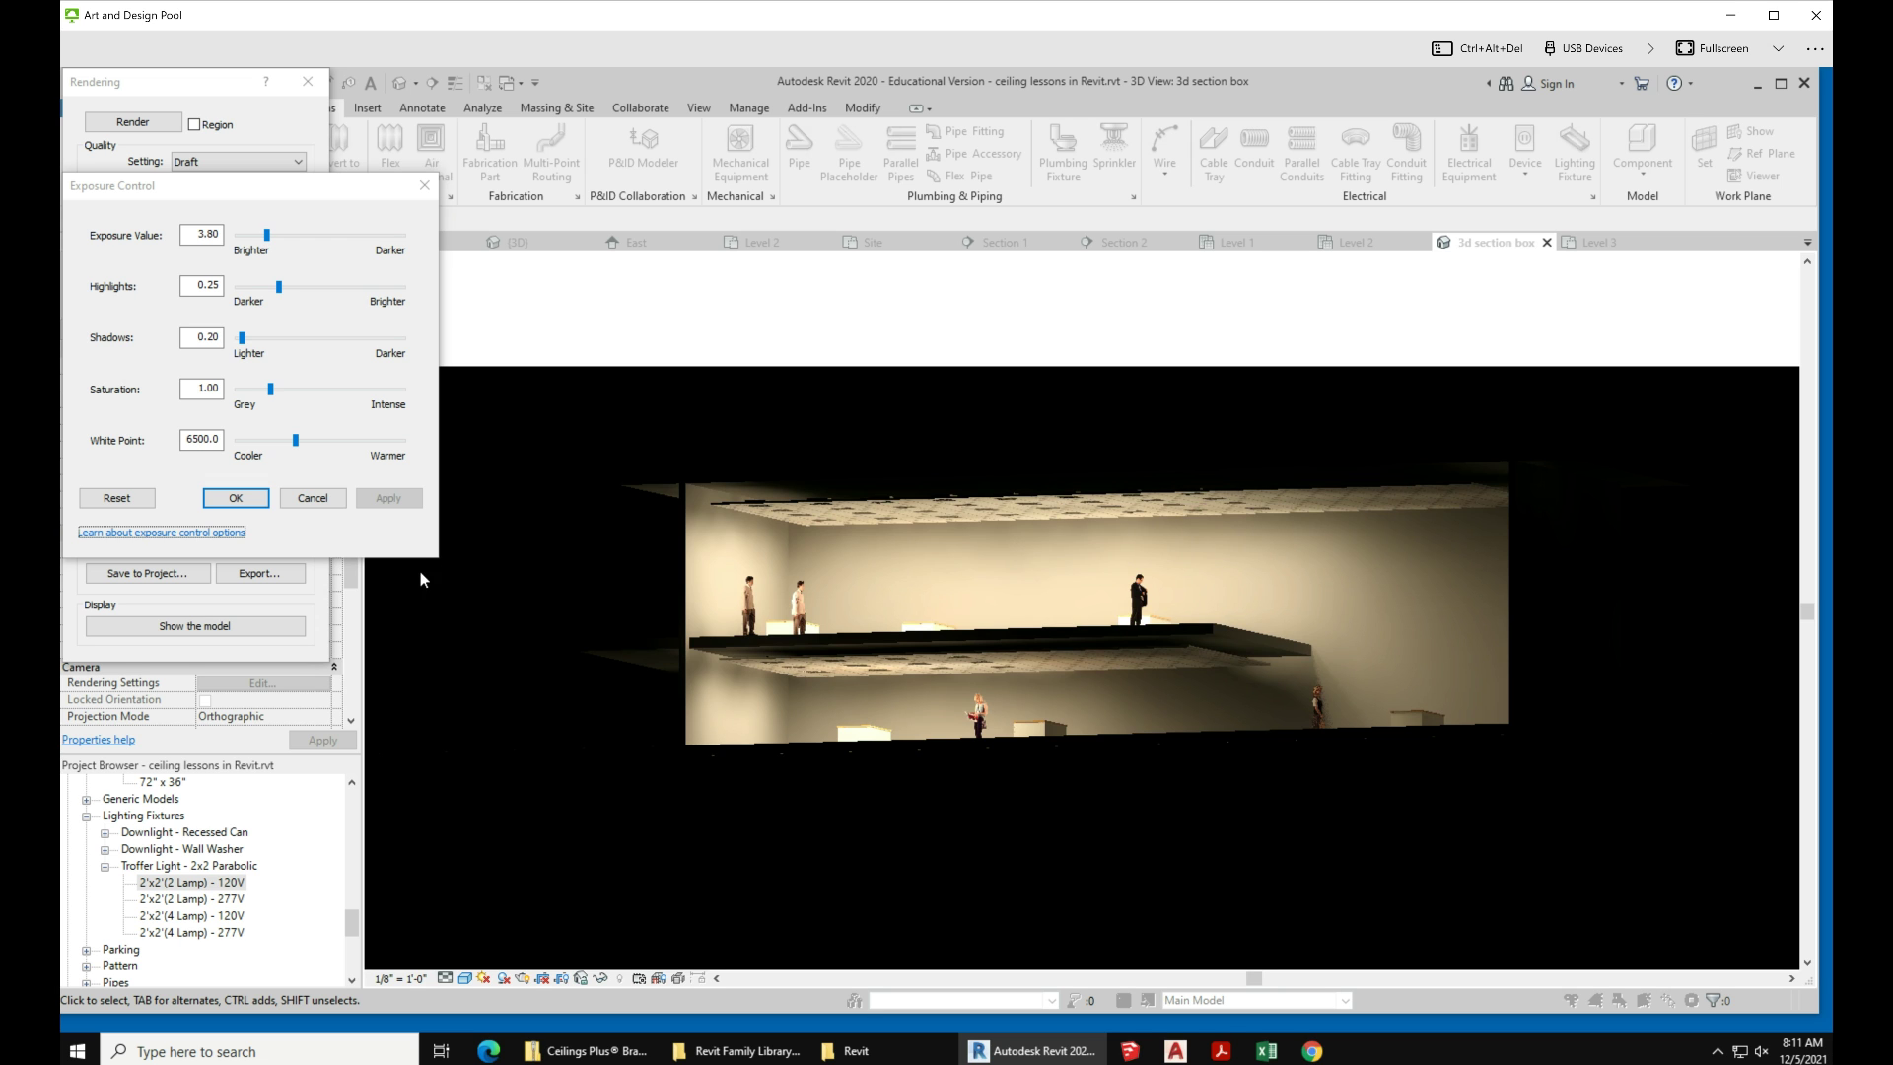
pyautogui.click(236, 498)
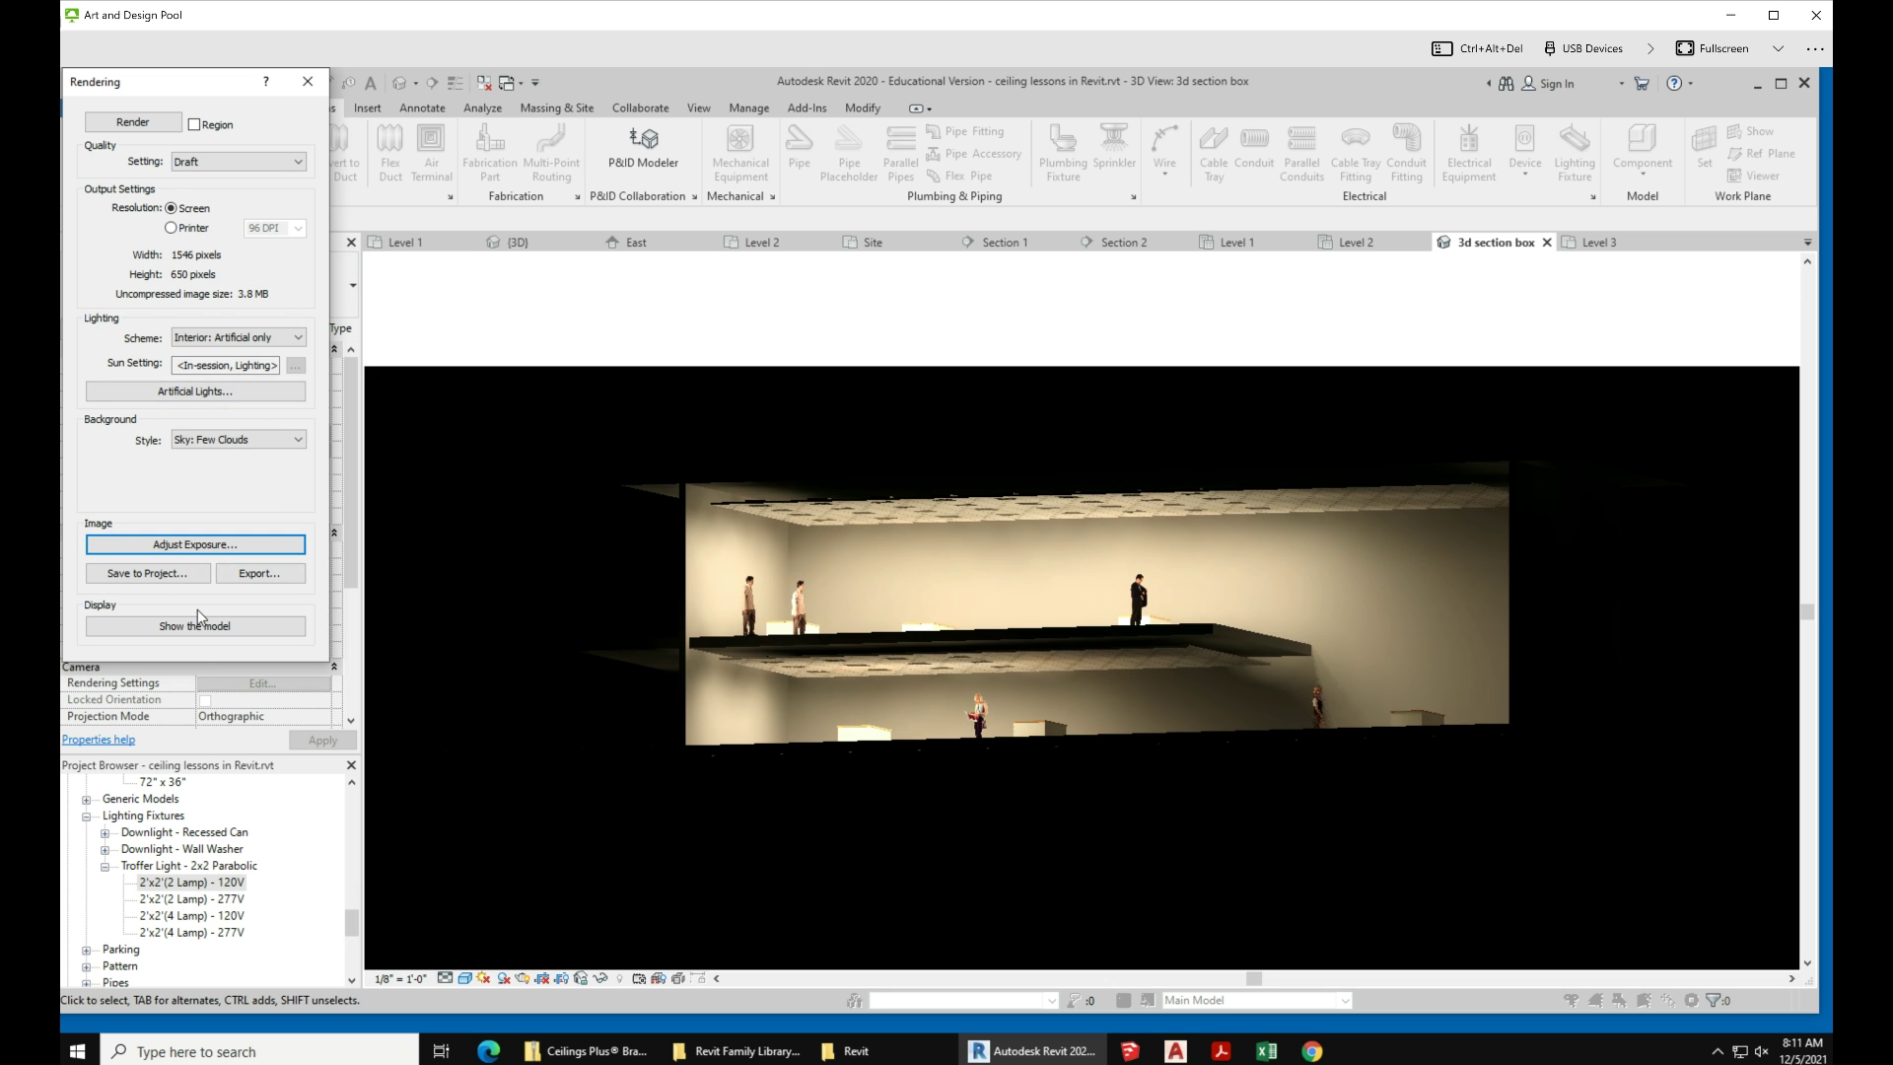
# Step: Save the rendering to the project with "artificial lighting" added to its default name and finish rendering this view
pyautogui.click(146, 573)
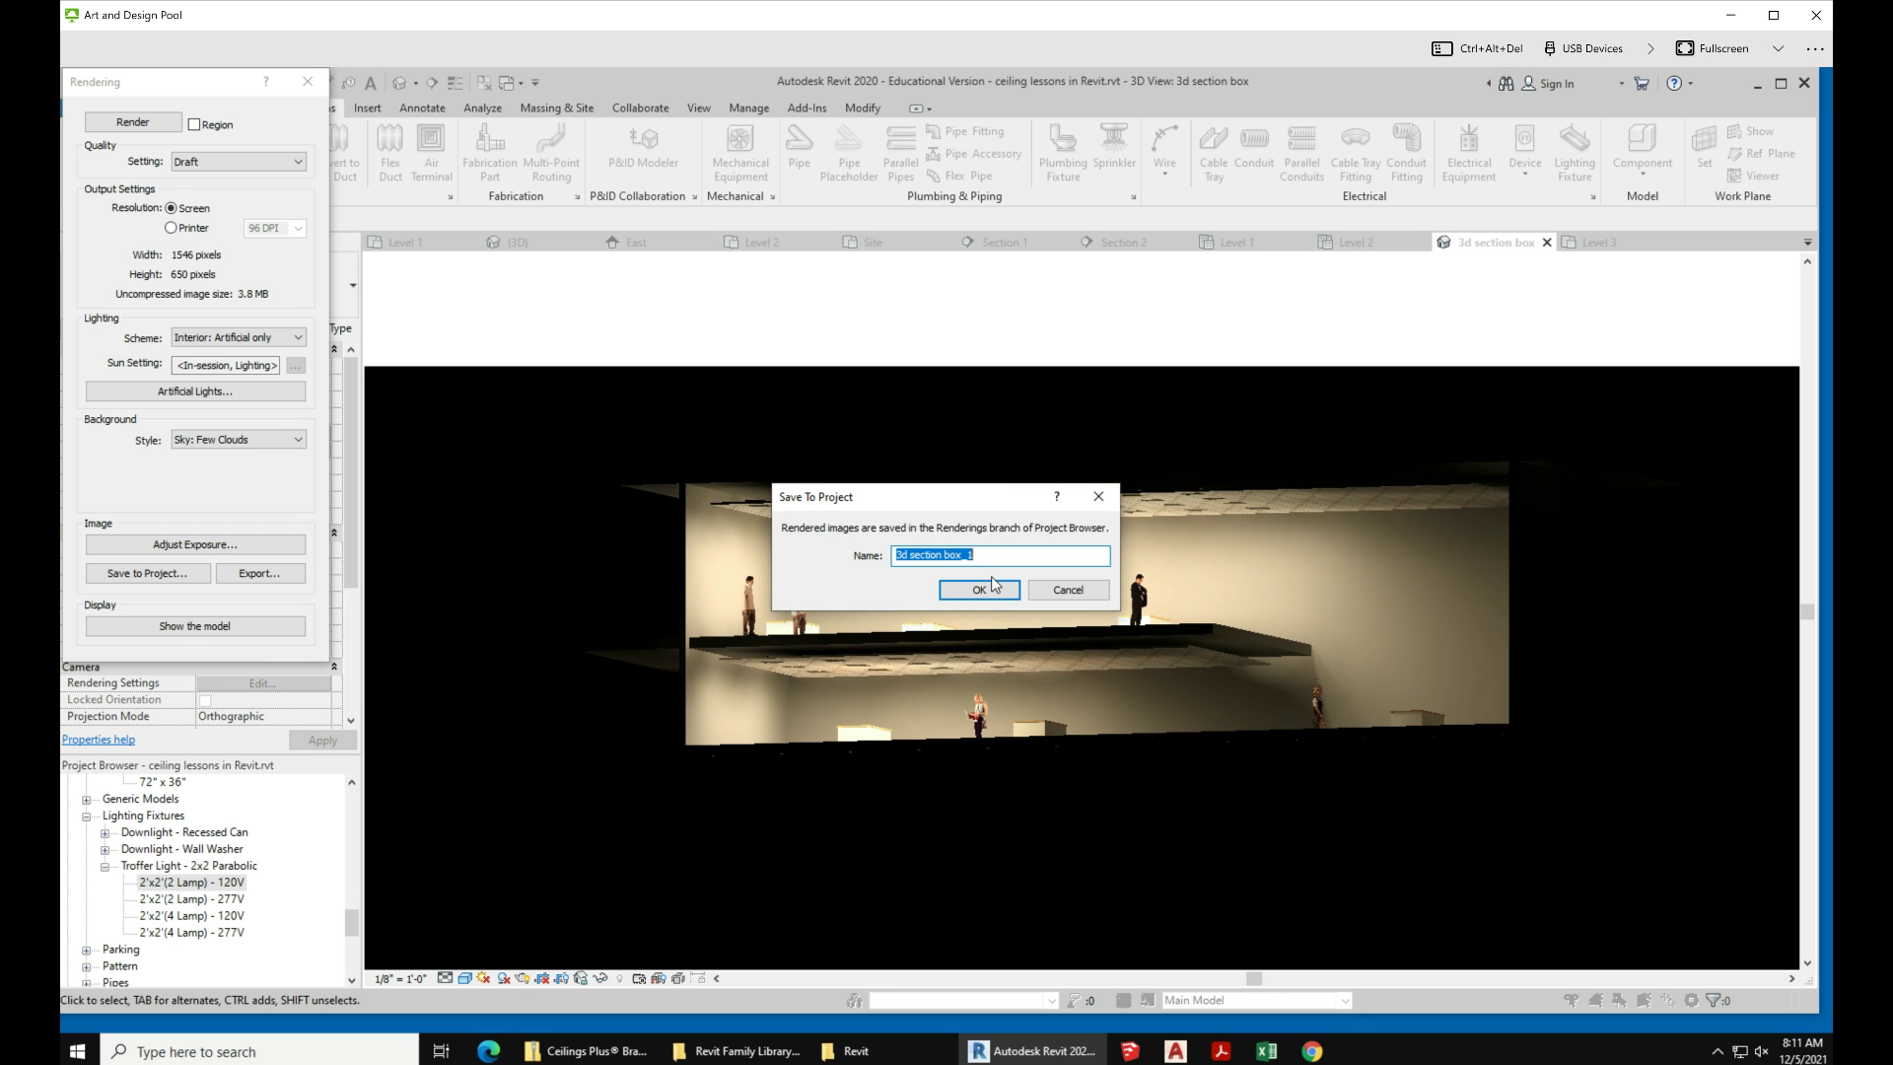
pyautogui.press('End')
pyautogui.write('artif')
pyautogui.write('icial')
pyautogui.write(' lighting')
pyautogui.click(992, 579)
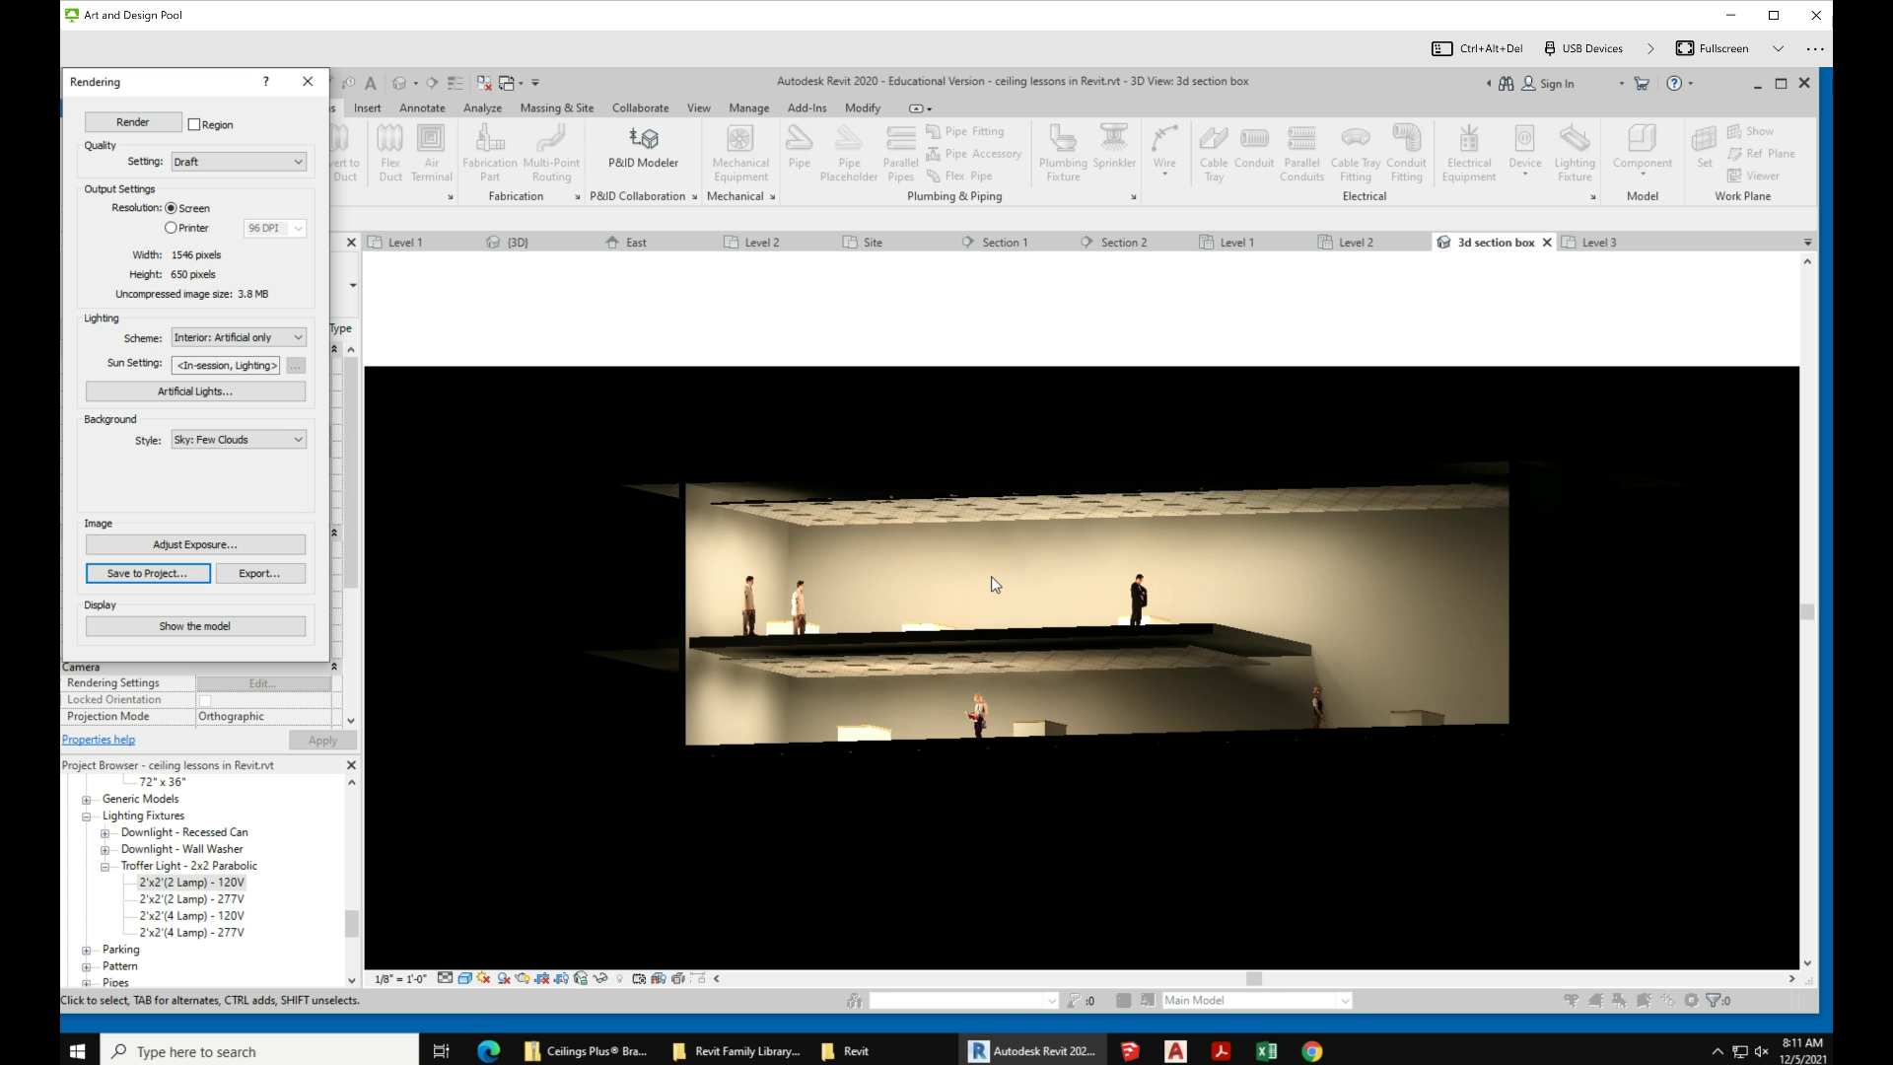
pyautogui.click(310, 86)
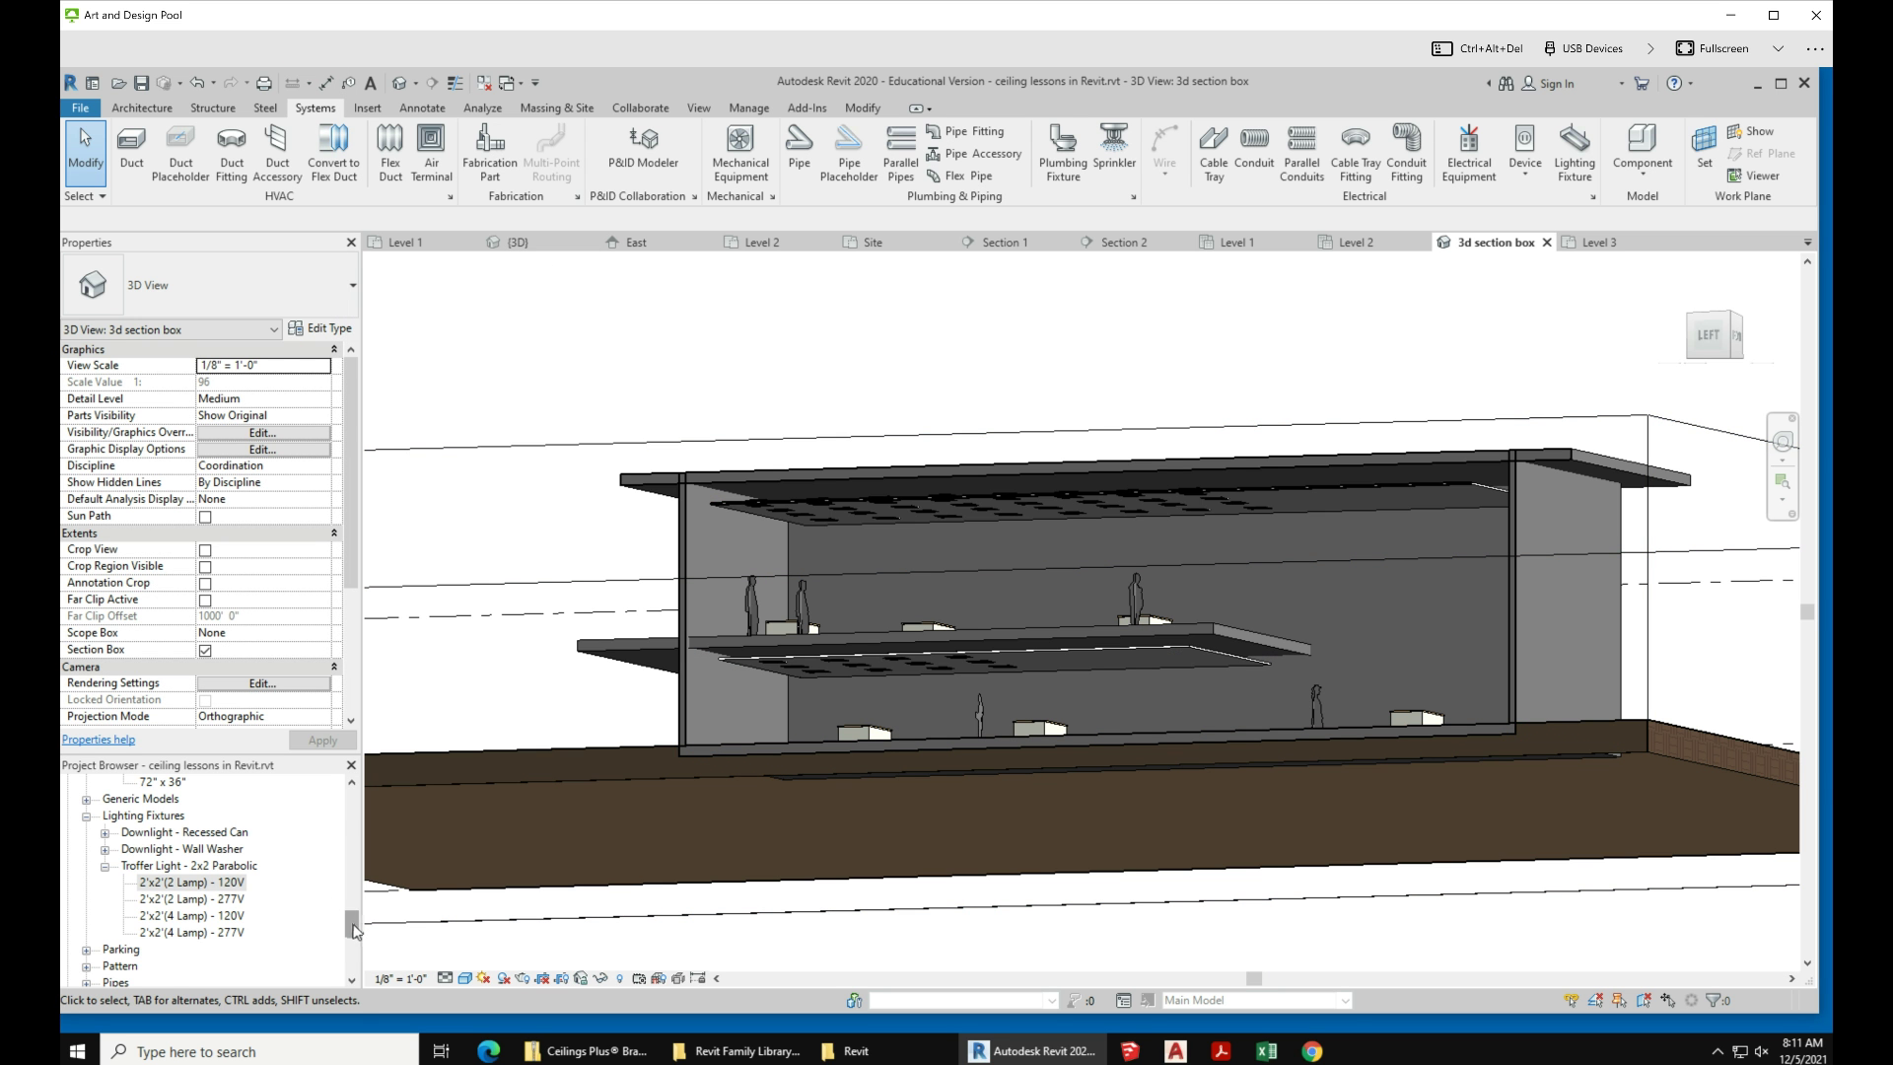
# Step: On the Level 1 floor plan, place a camera inside the building's lower-left corner, aimed past the upper-right corner
pyautogui.moveTo(352, 924); pyautogui.dragTo(352, 789)
pyautogui.doubleClick(138, 833)
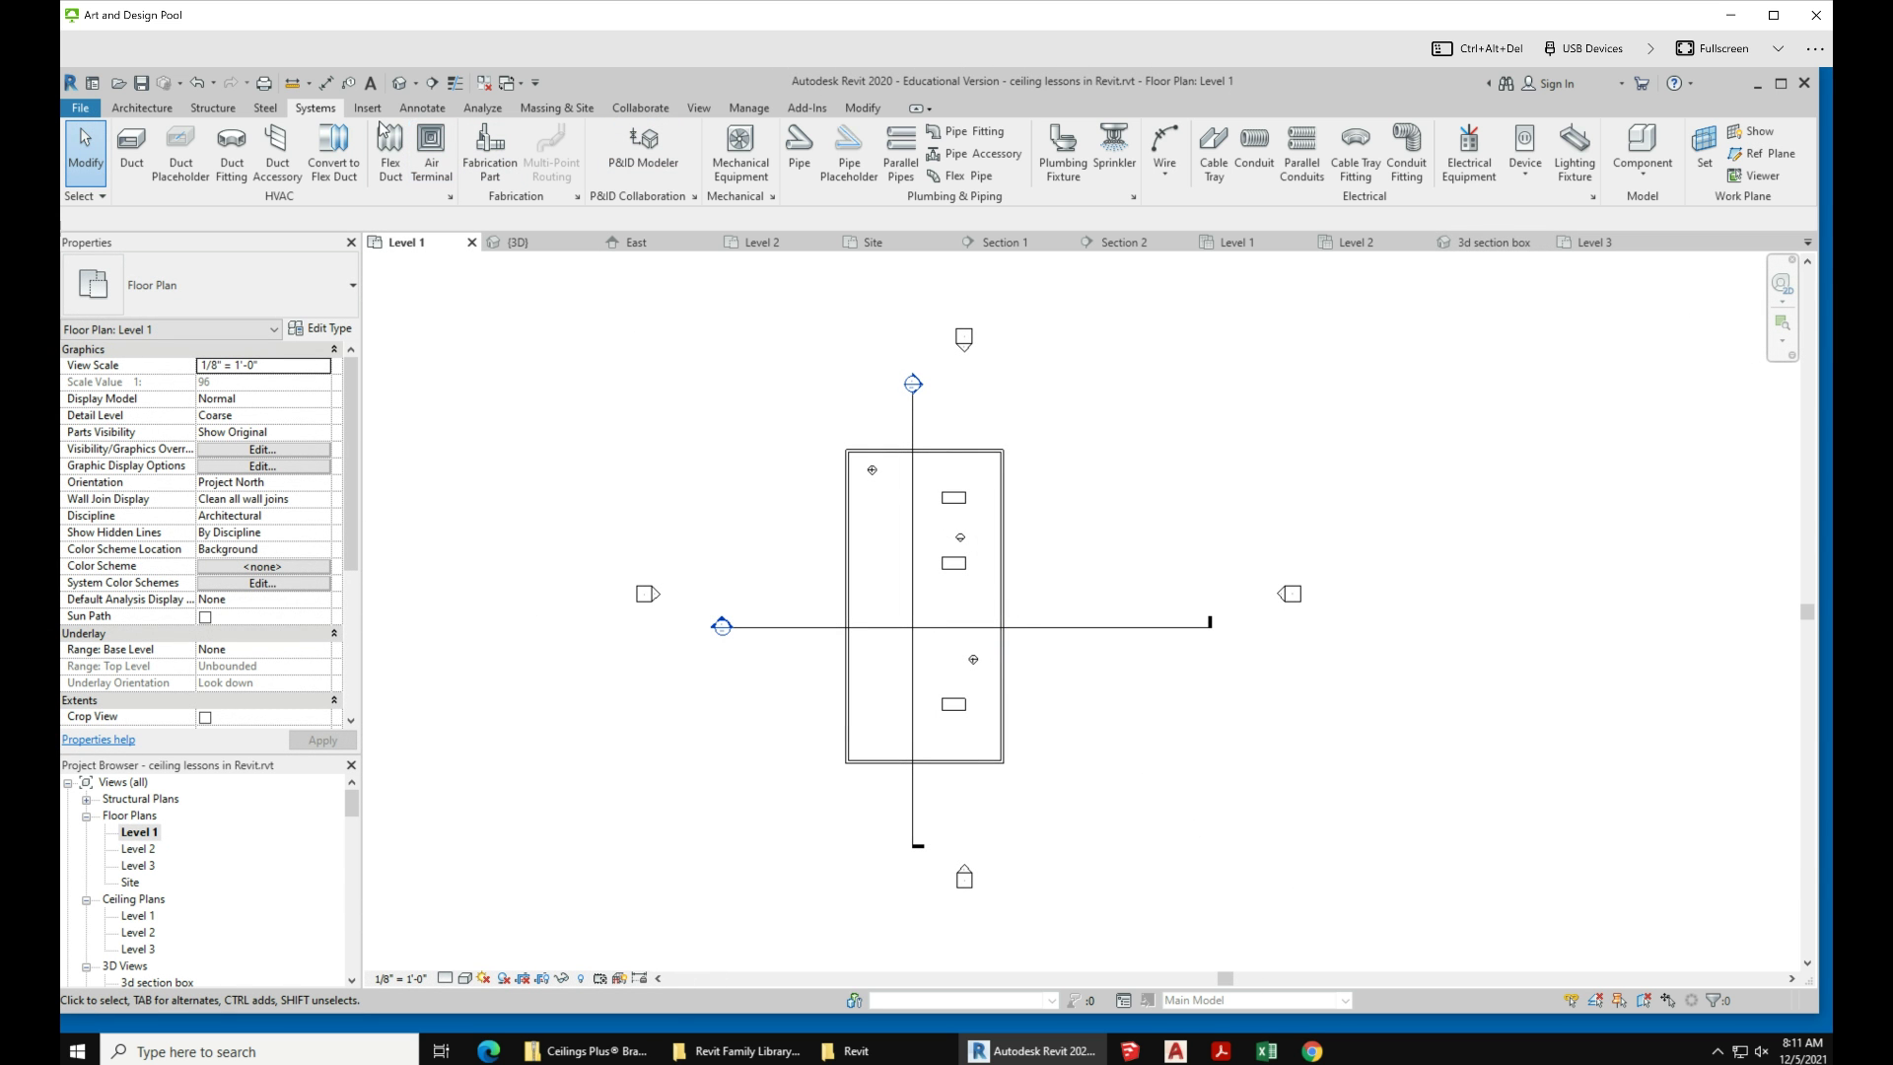
pyautogui.click(700, 109)
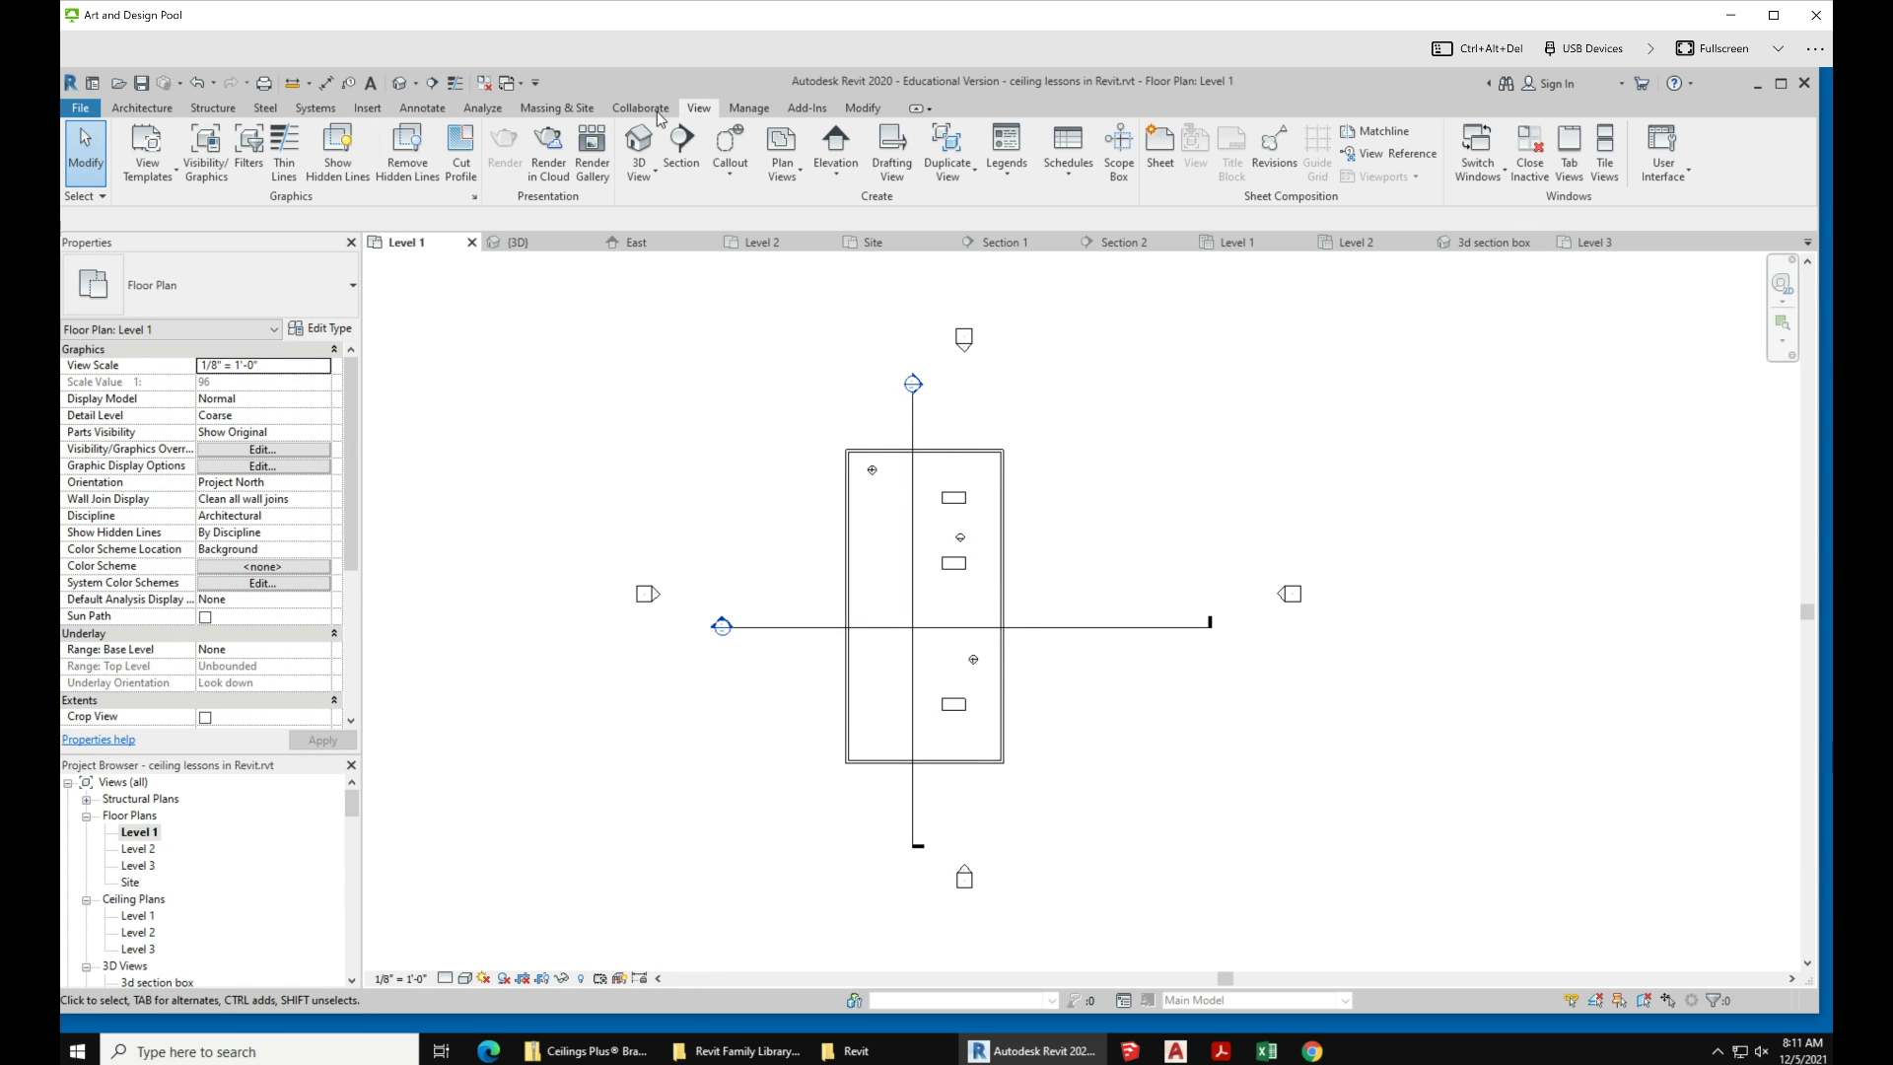
pyautogui.click(654, 173)
pyautogui.click(663, 245)
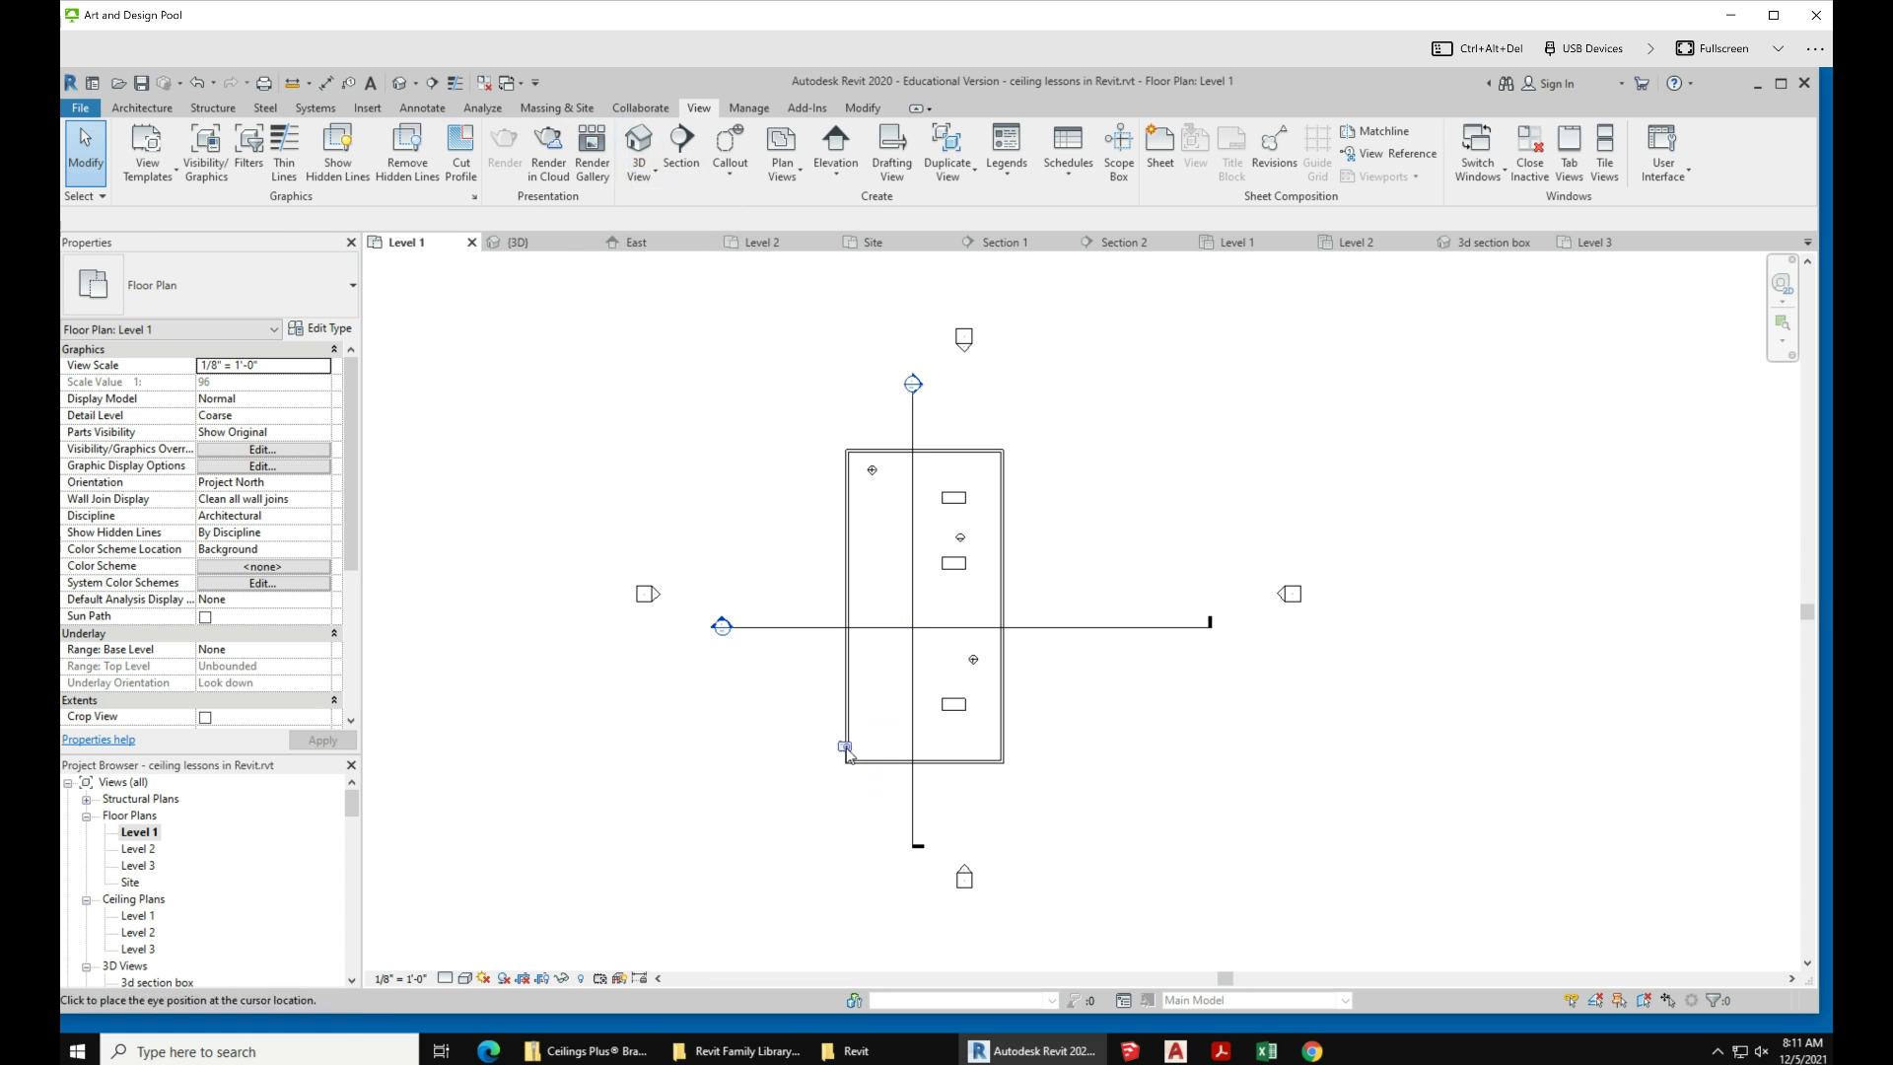
pyautogui.click(860, 743)
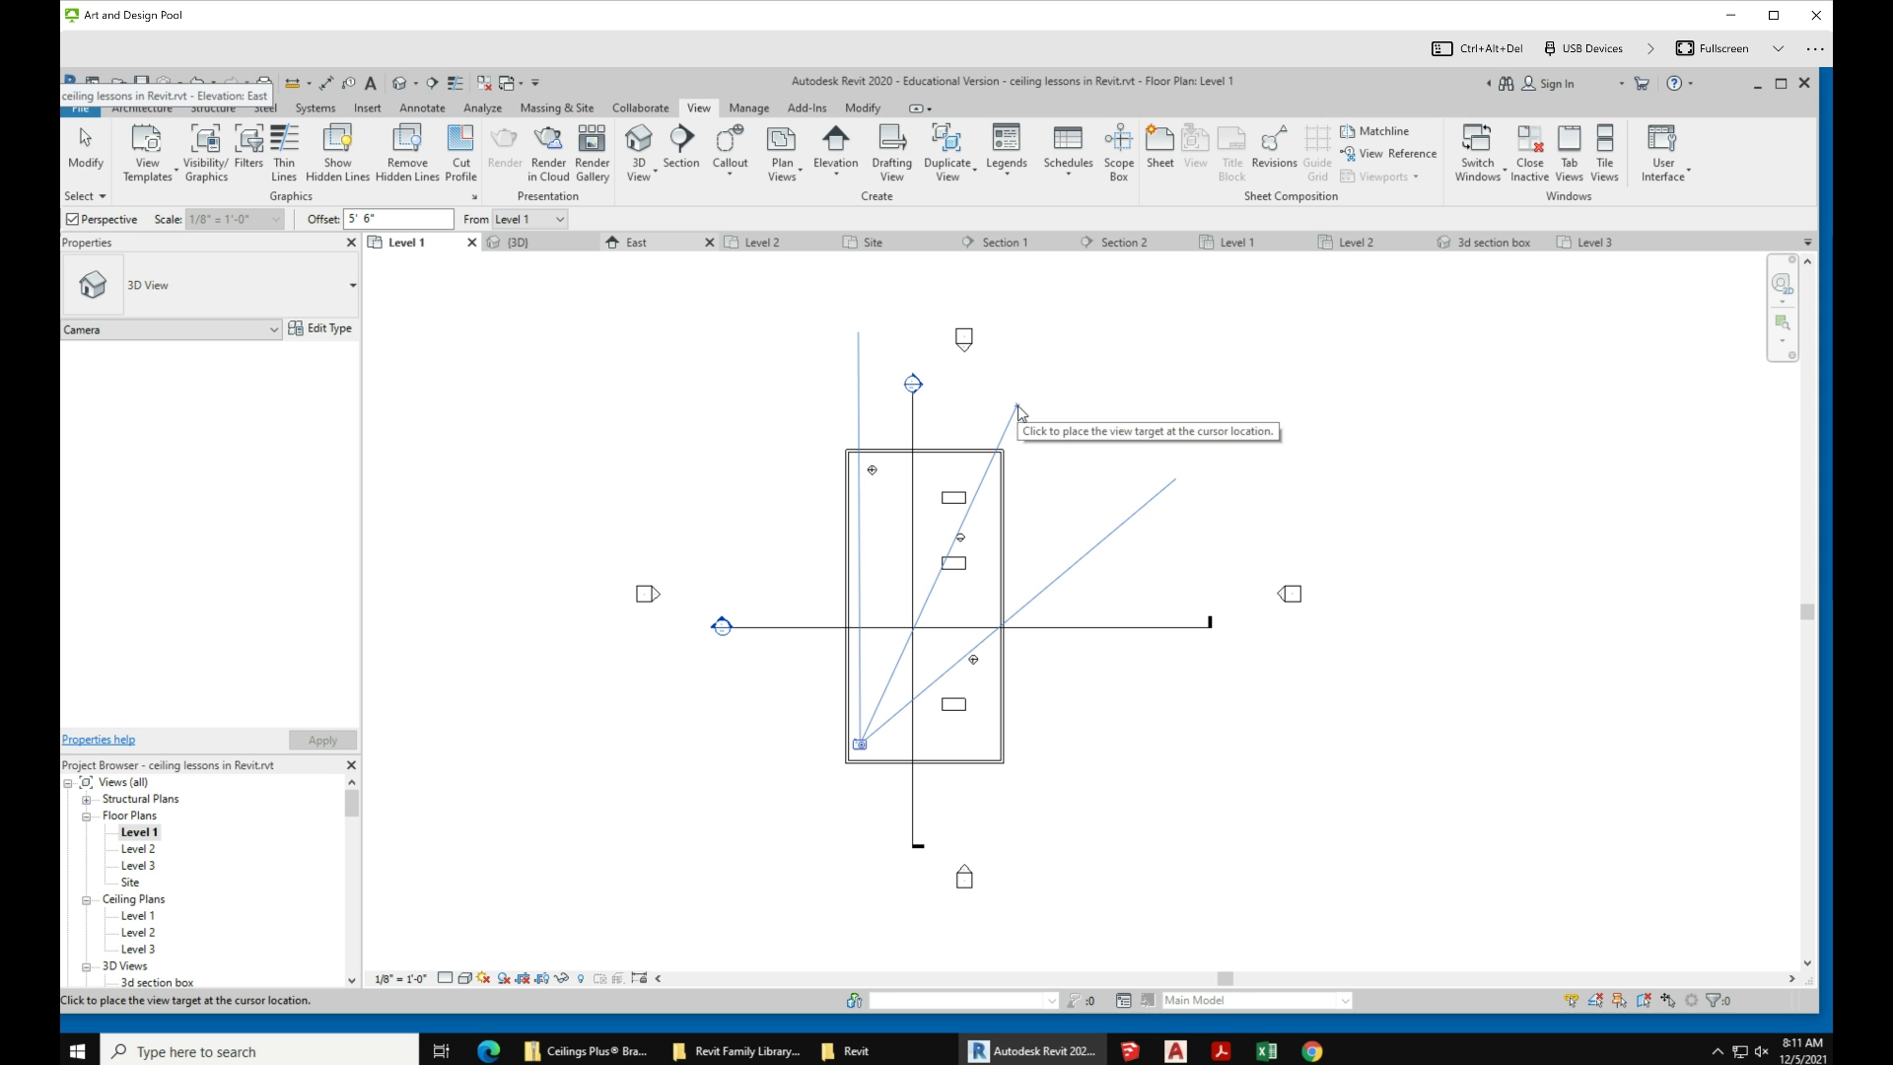
pyautogui.click(1022, 407)
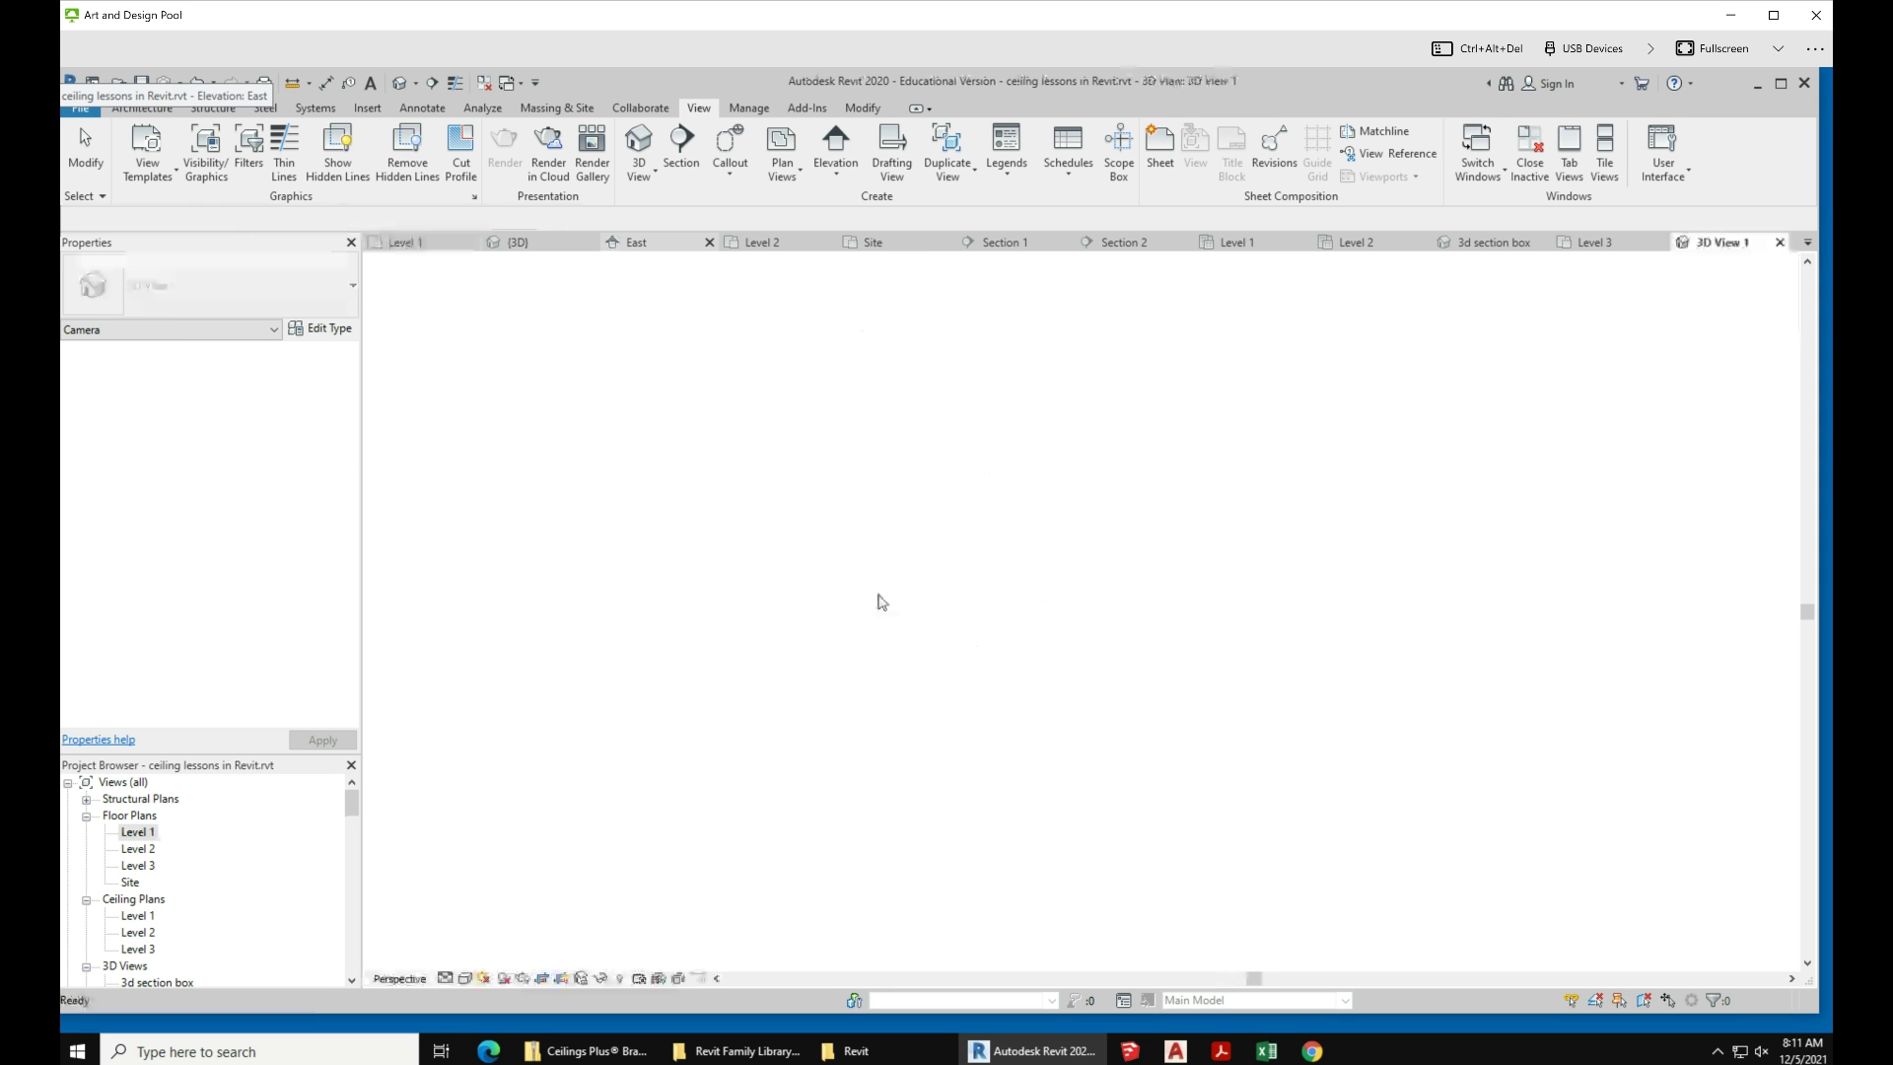
# Step: Enlarge the camera view's crop region upward and to both sides to take in more of the ceiling and interior
pyautogui.scroll(-3, 1056, 727)
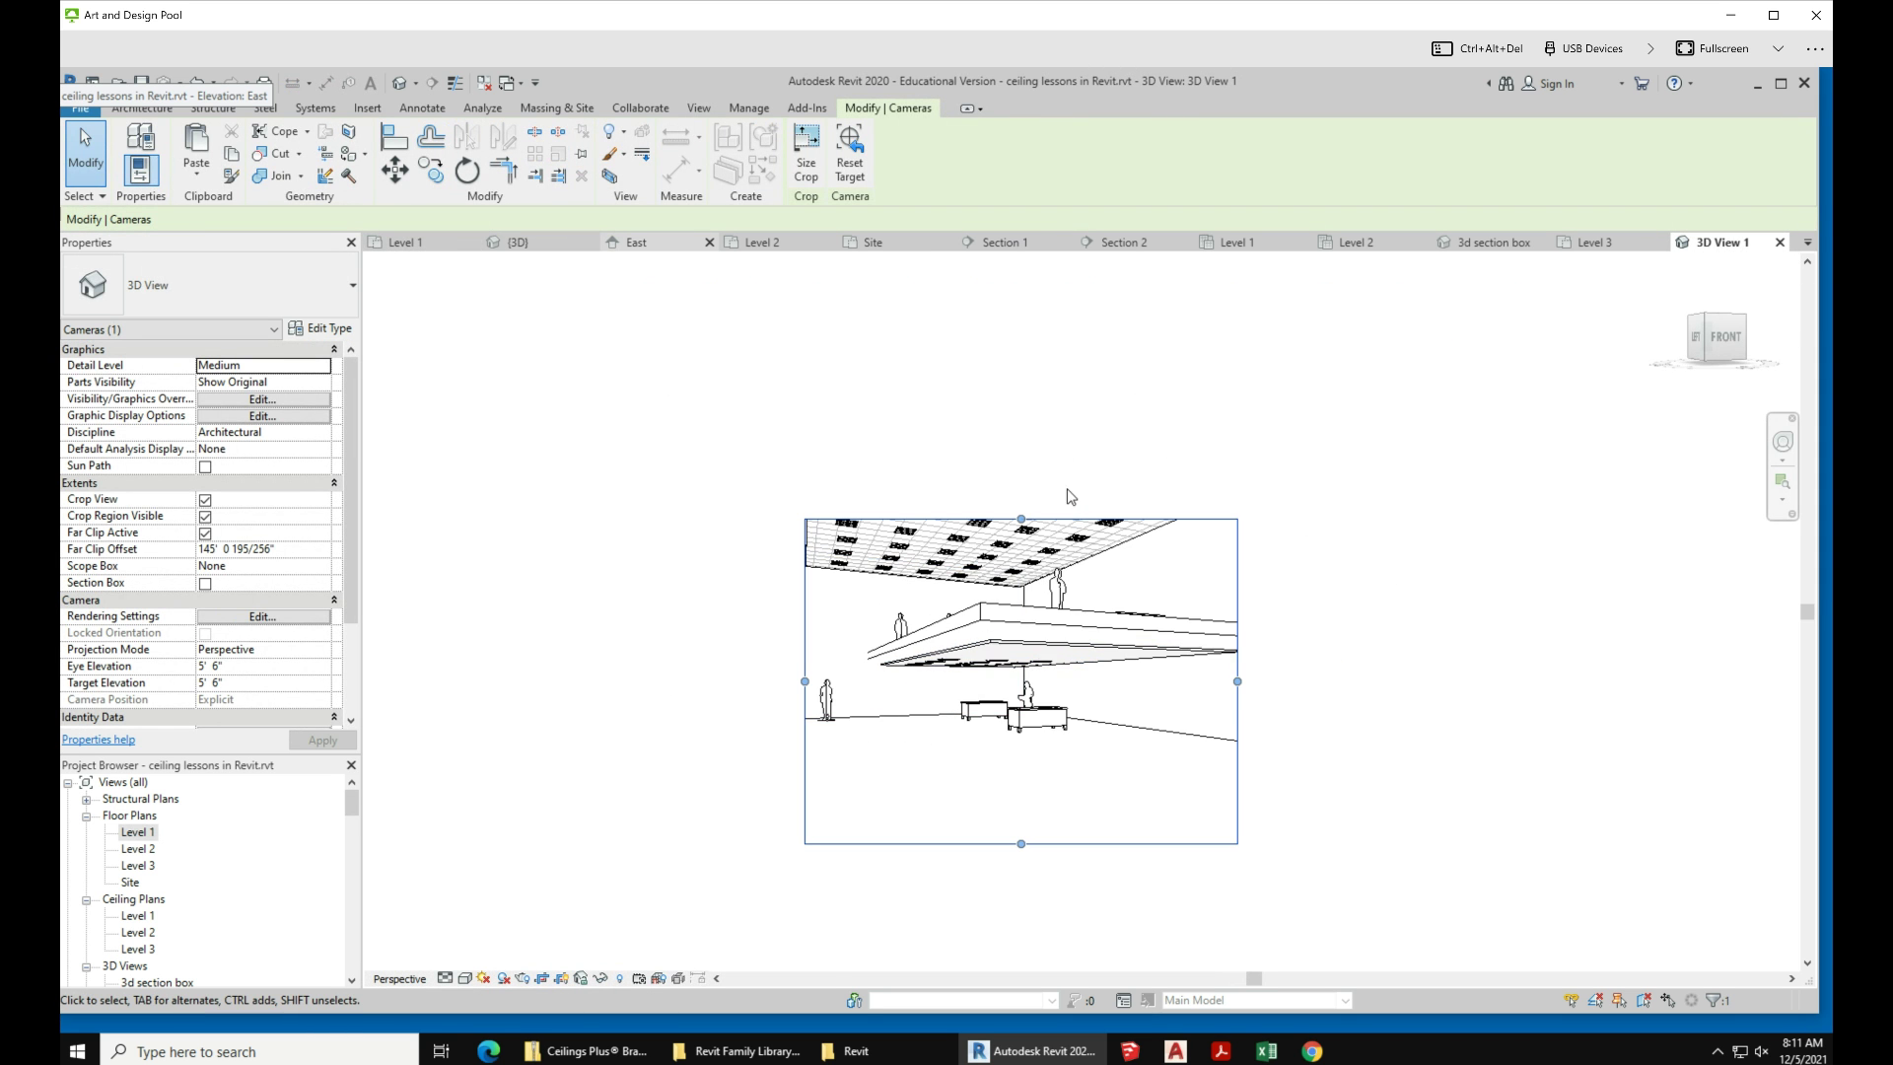
pyautogui.moveTo(1021, 518); pyautogui.dragTo(1022, 405)
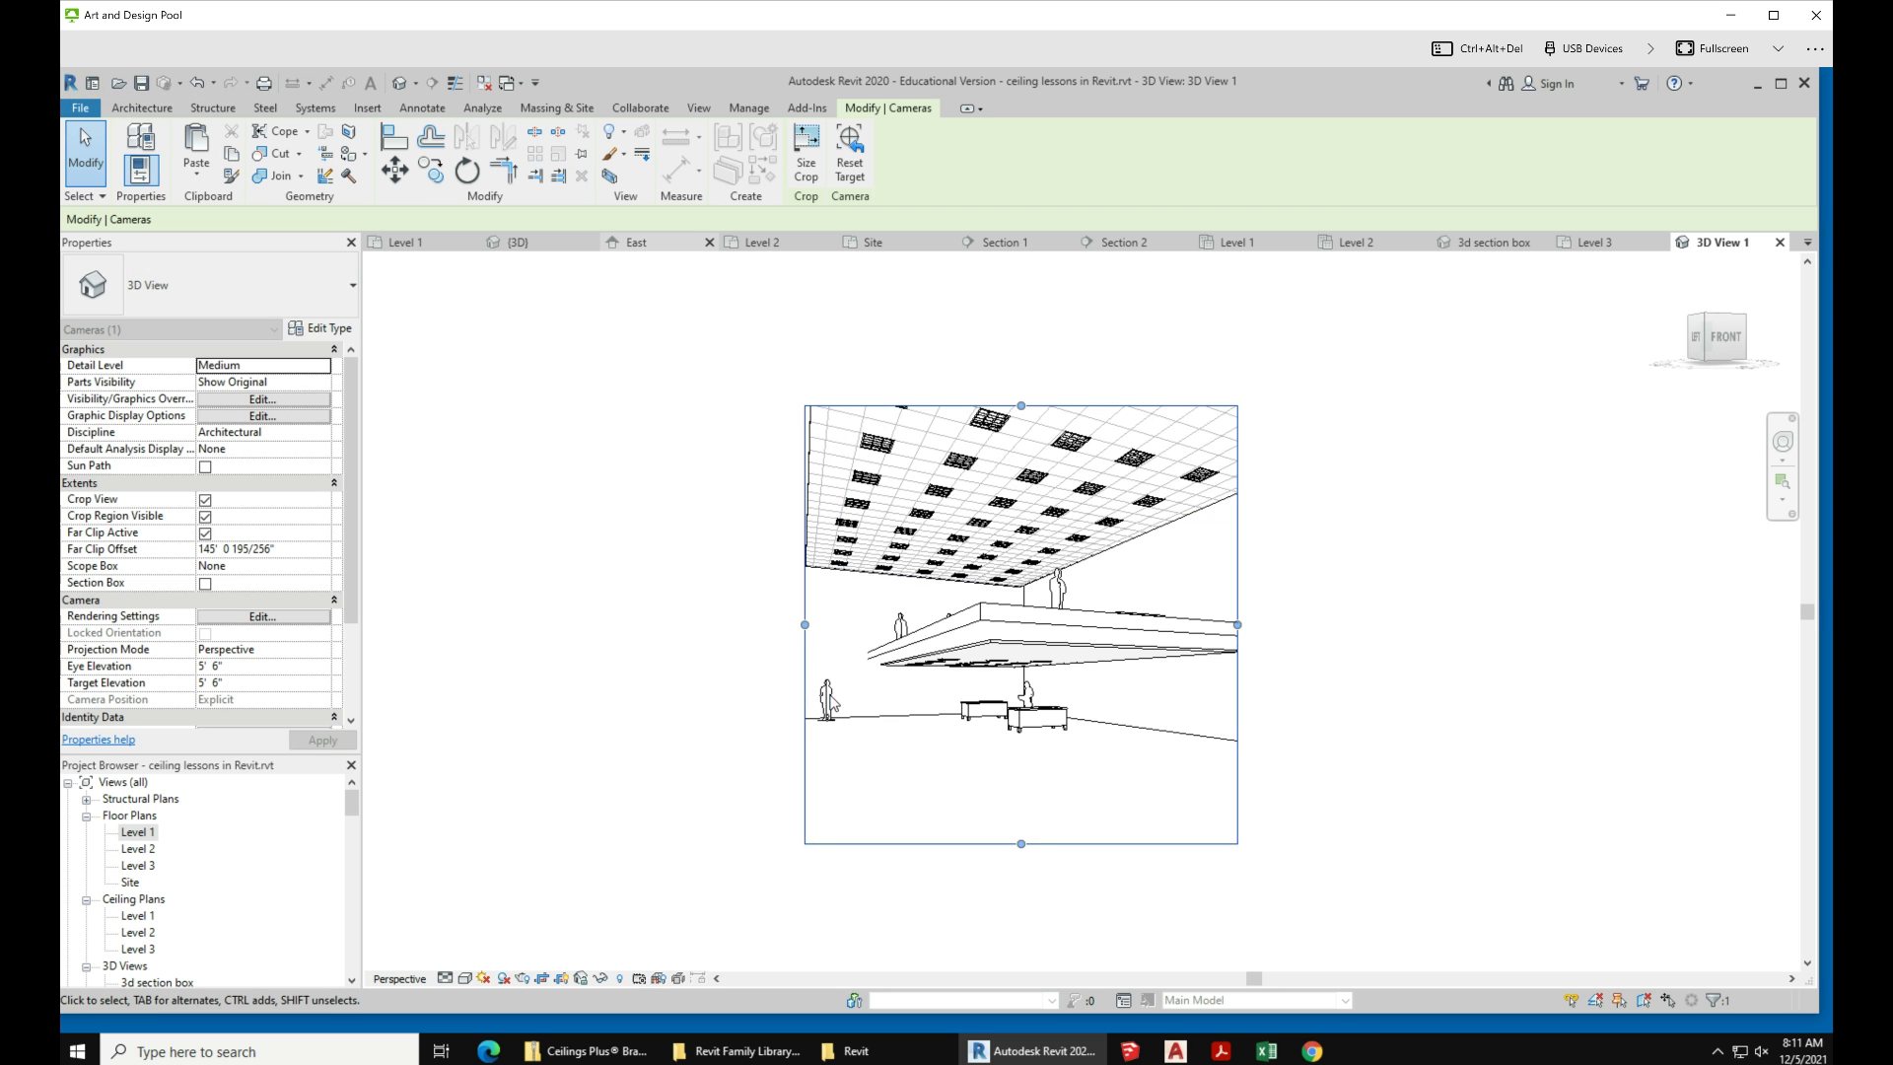
pyautogui.moveTo(804, 624); pyautogui.dragTo(590, 624)
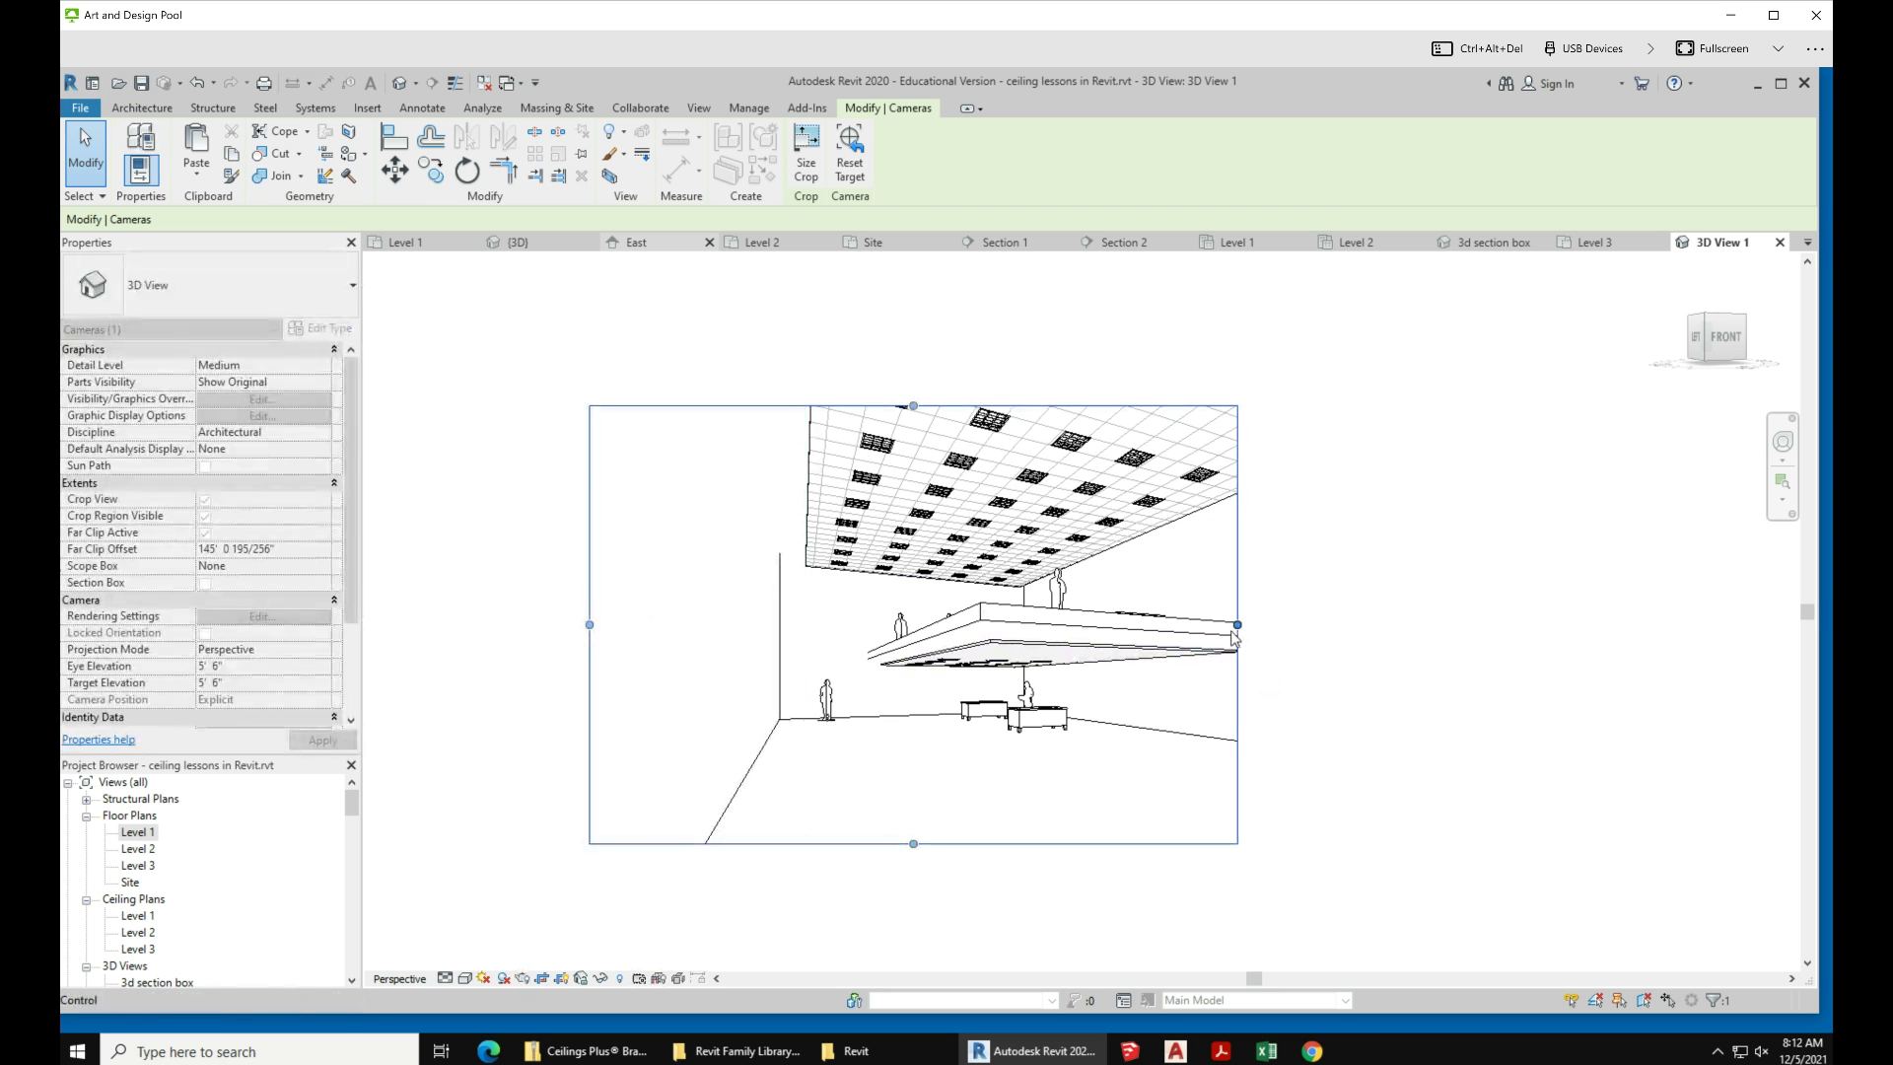
pyautogui.moveTo(1237, 624); pyautogui.dragTo(1379, 624)
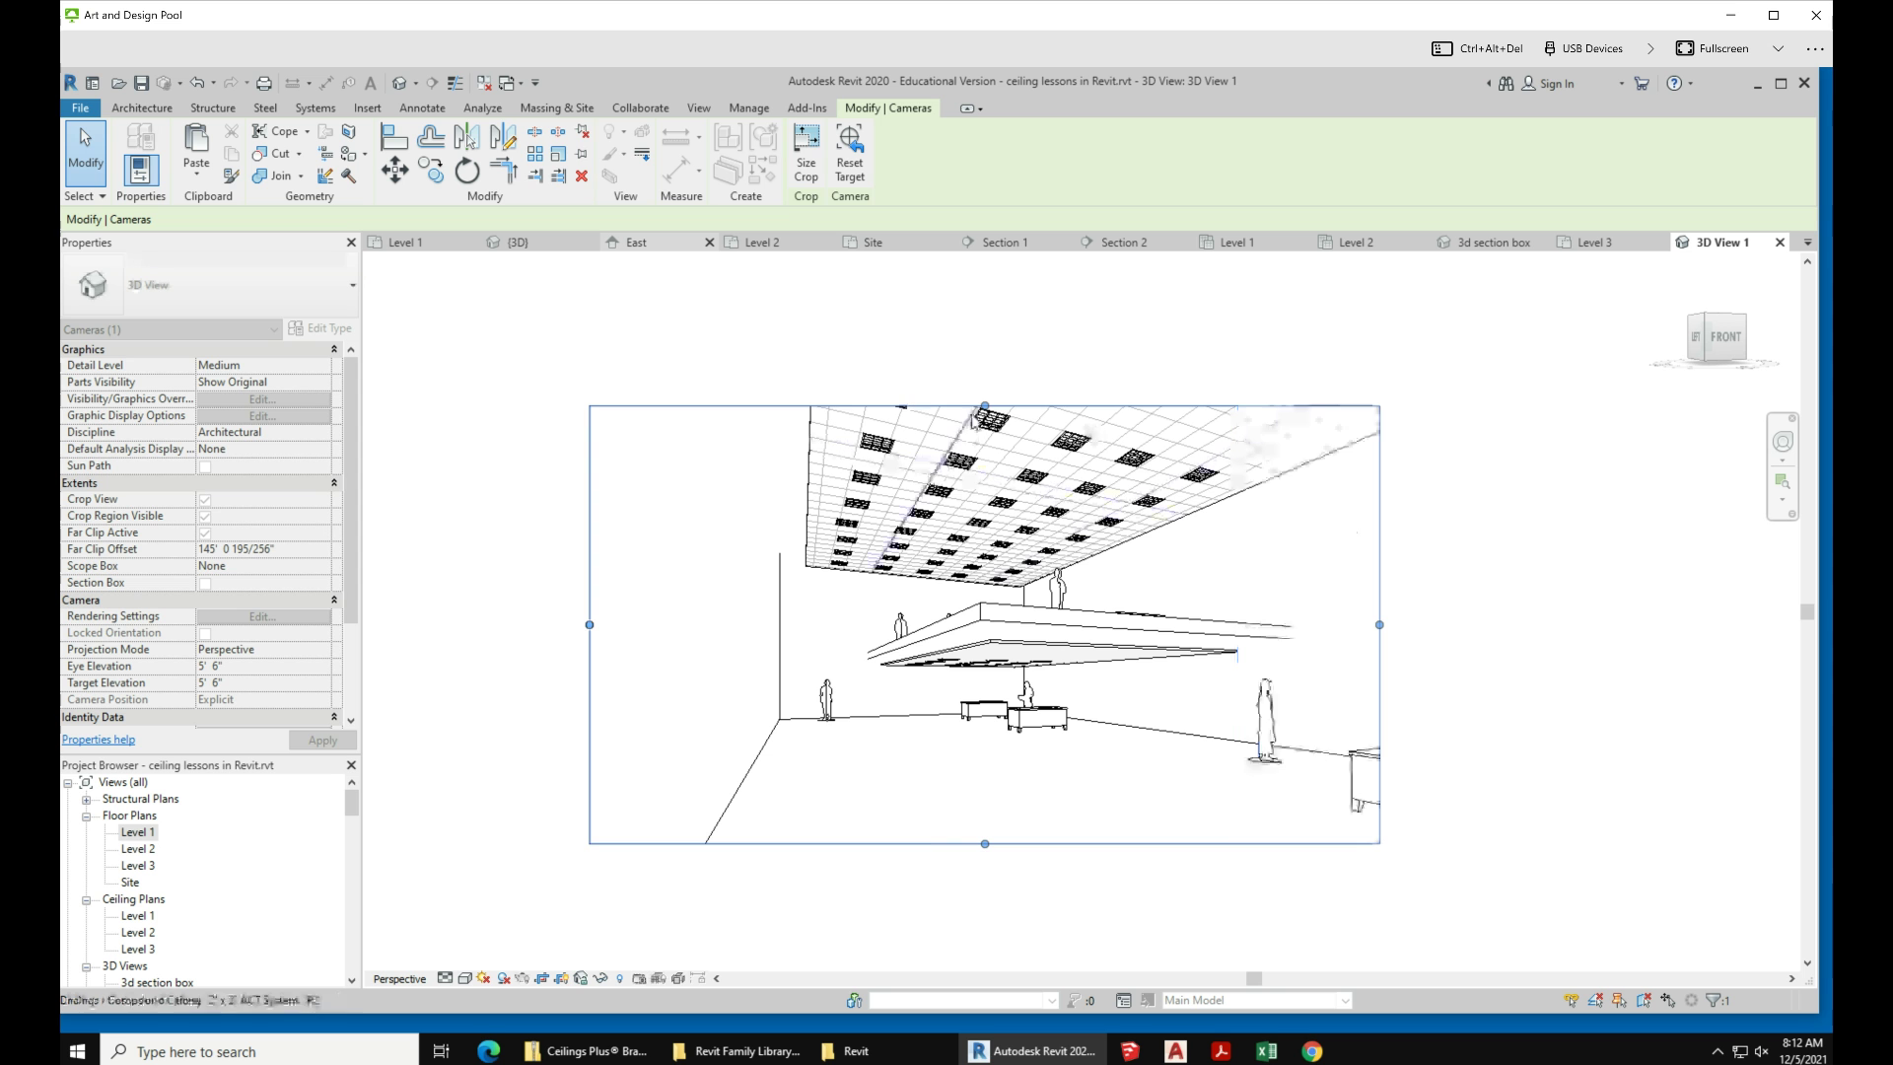
pyautogui.moveTo(985, 405); pyautogui.dragTo(985, 335)
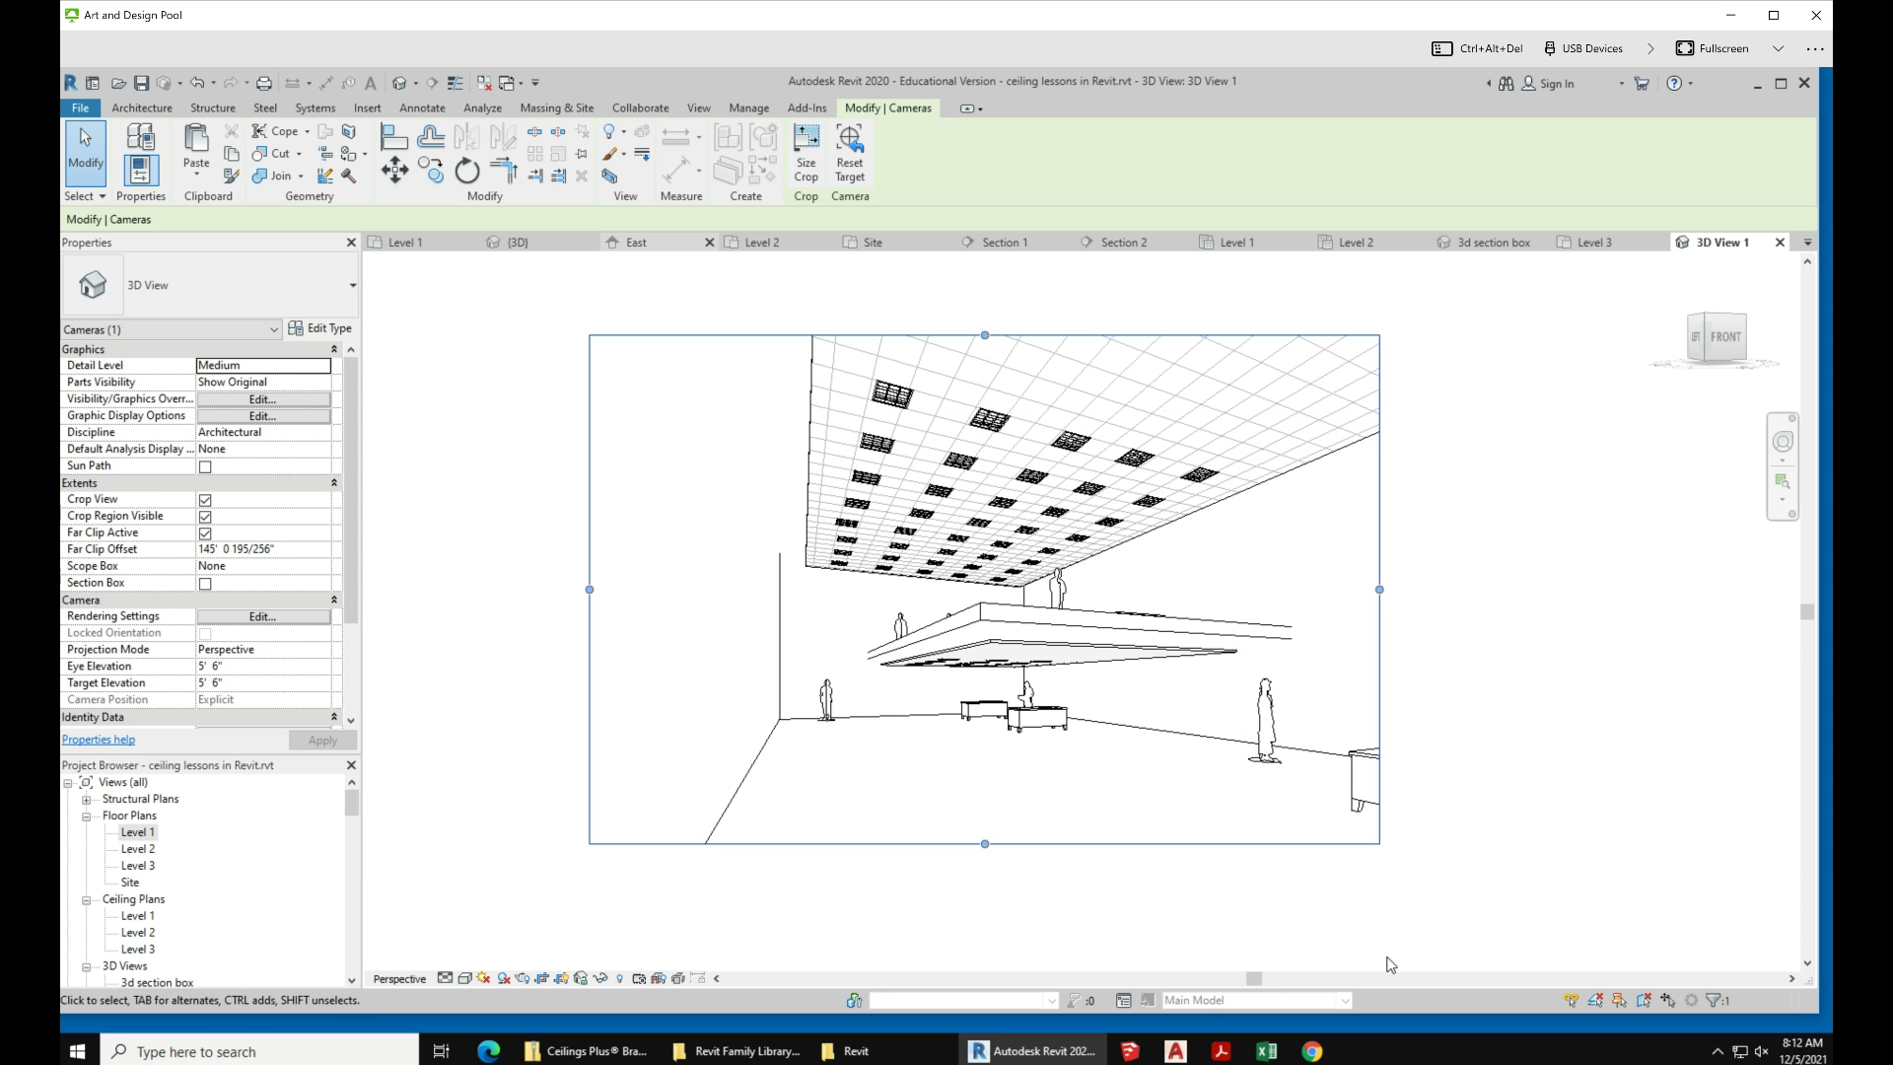
pyautogui.scroll(2, 1165, 896)
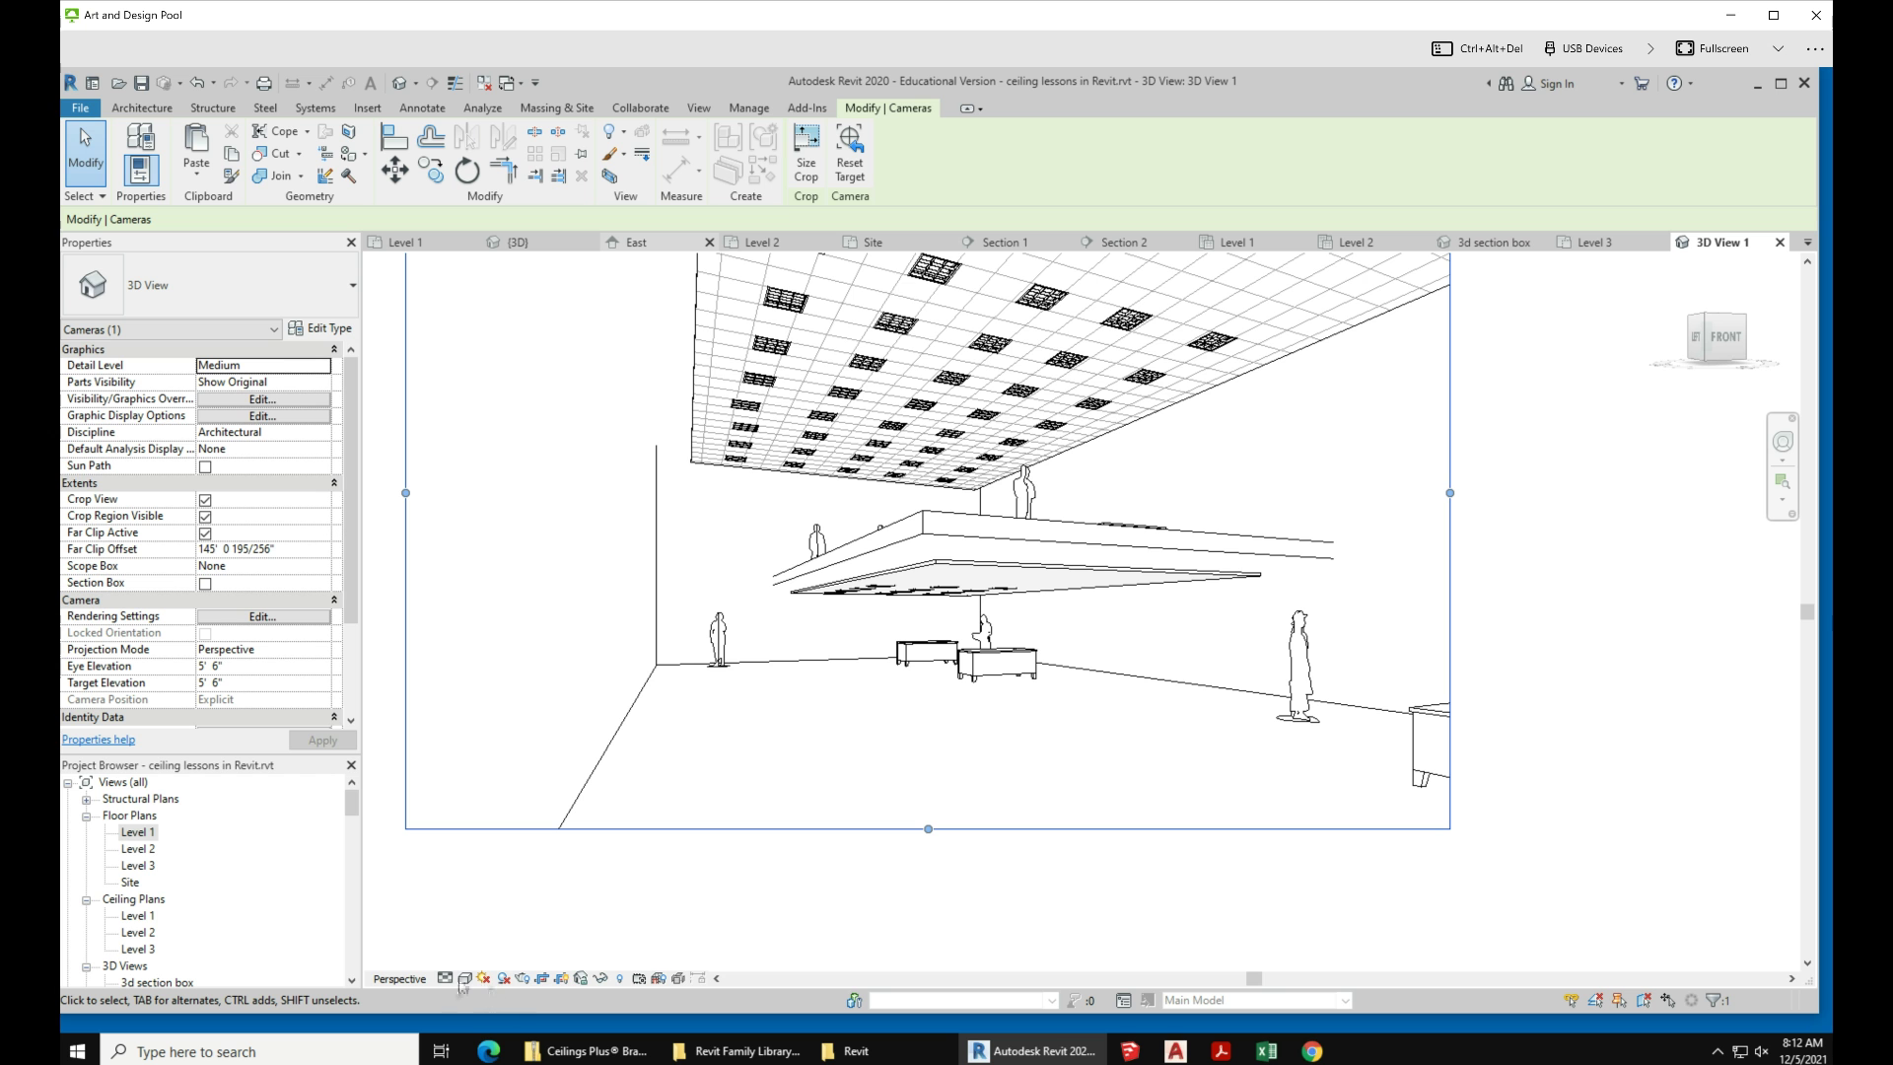
# Step: Render the camera view at Draft quality with the Interior: Artificial only lighting scheme
pyautogui.click(522, 979)
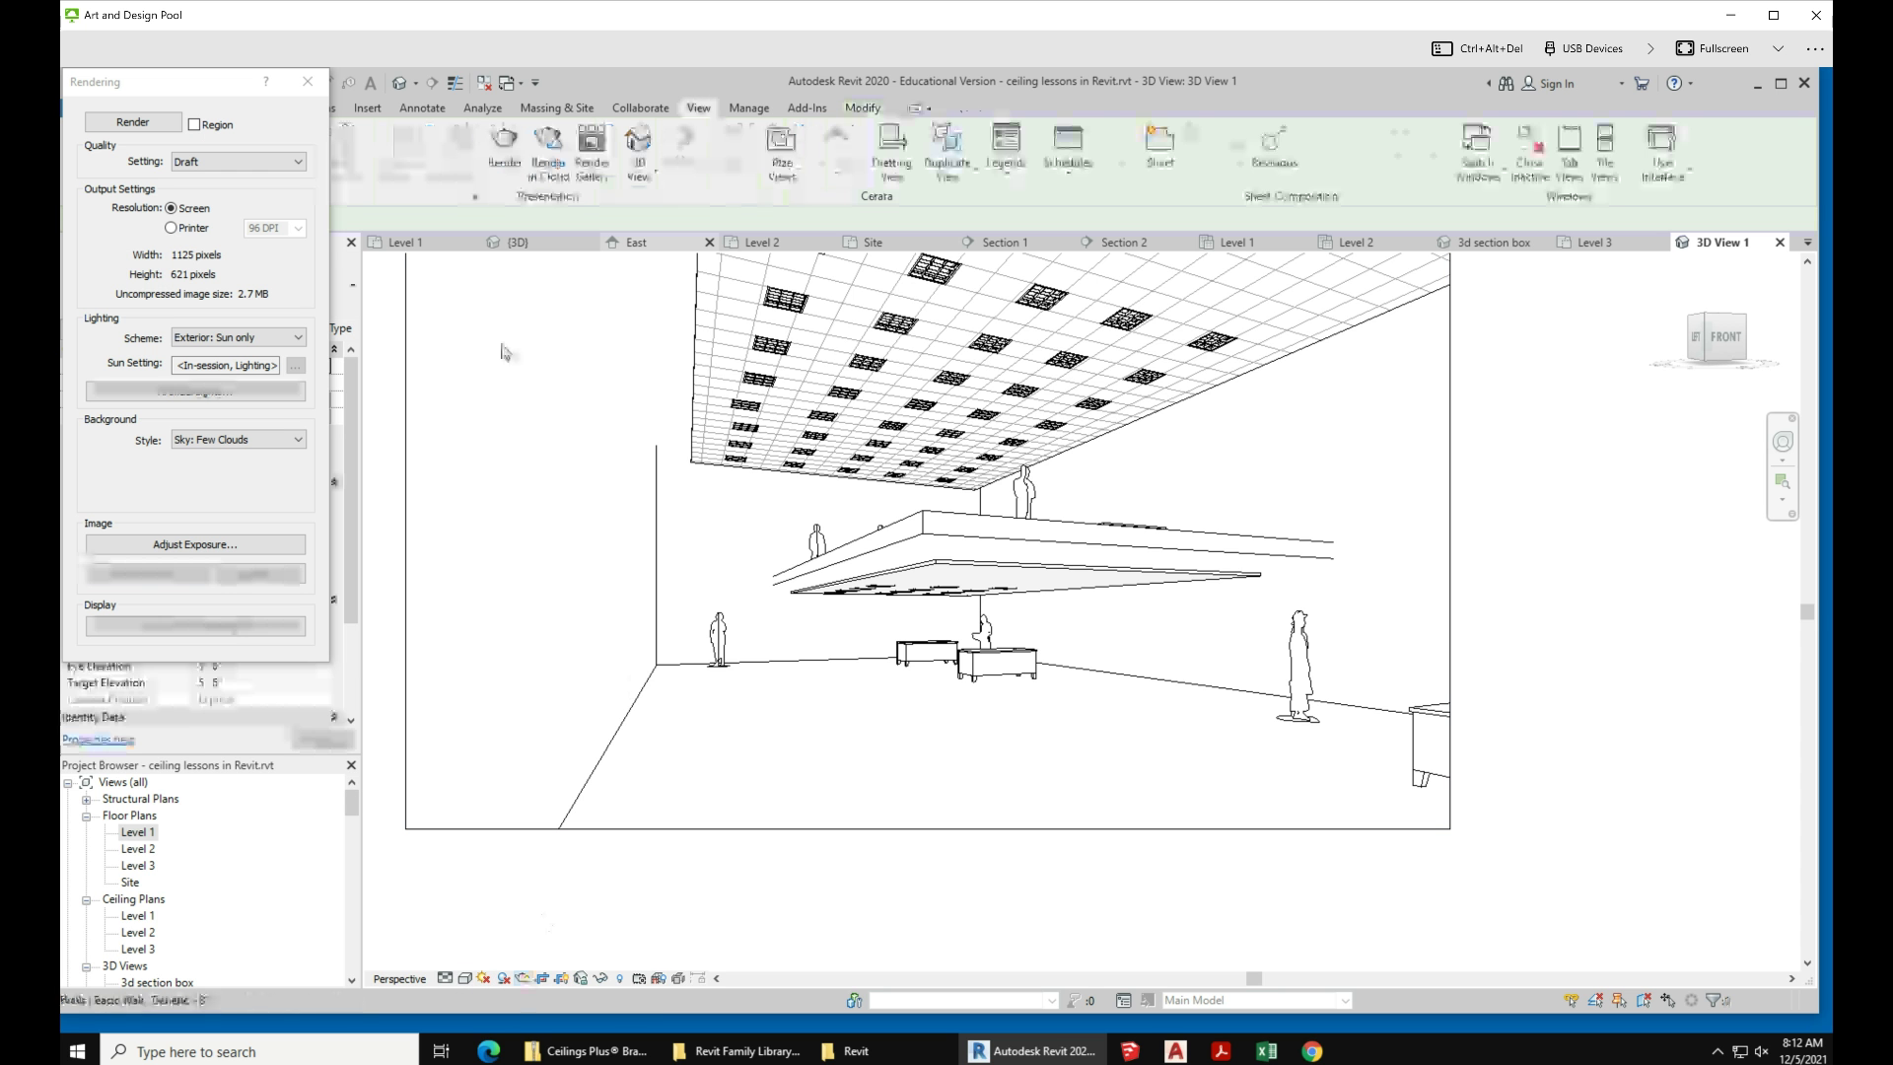
pyautogui.click(252, 337)
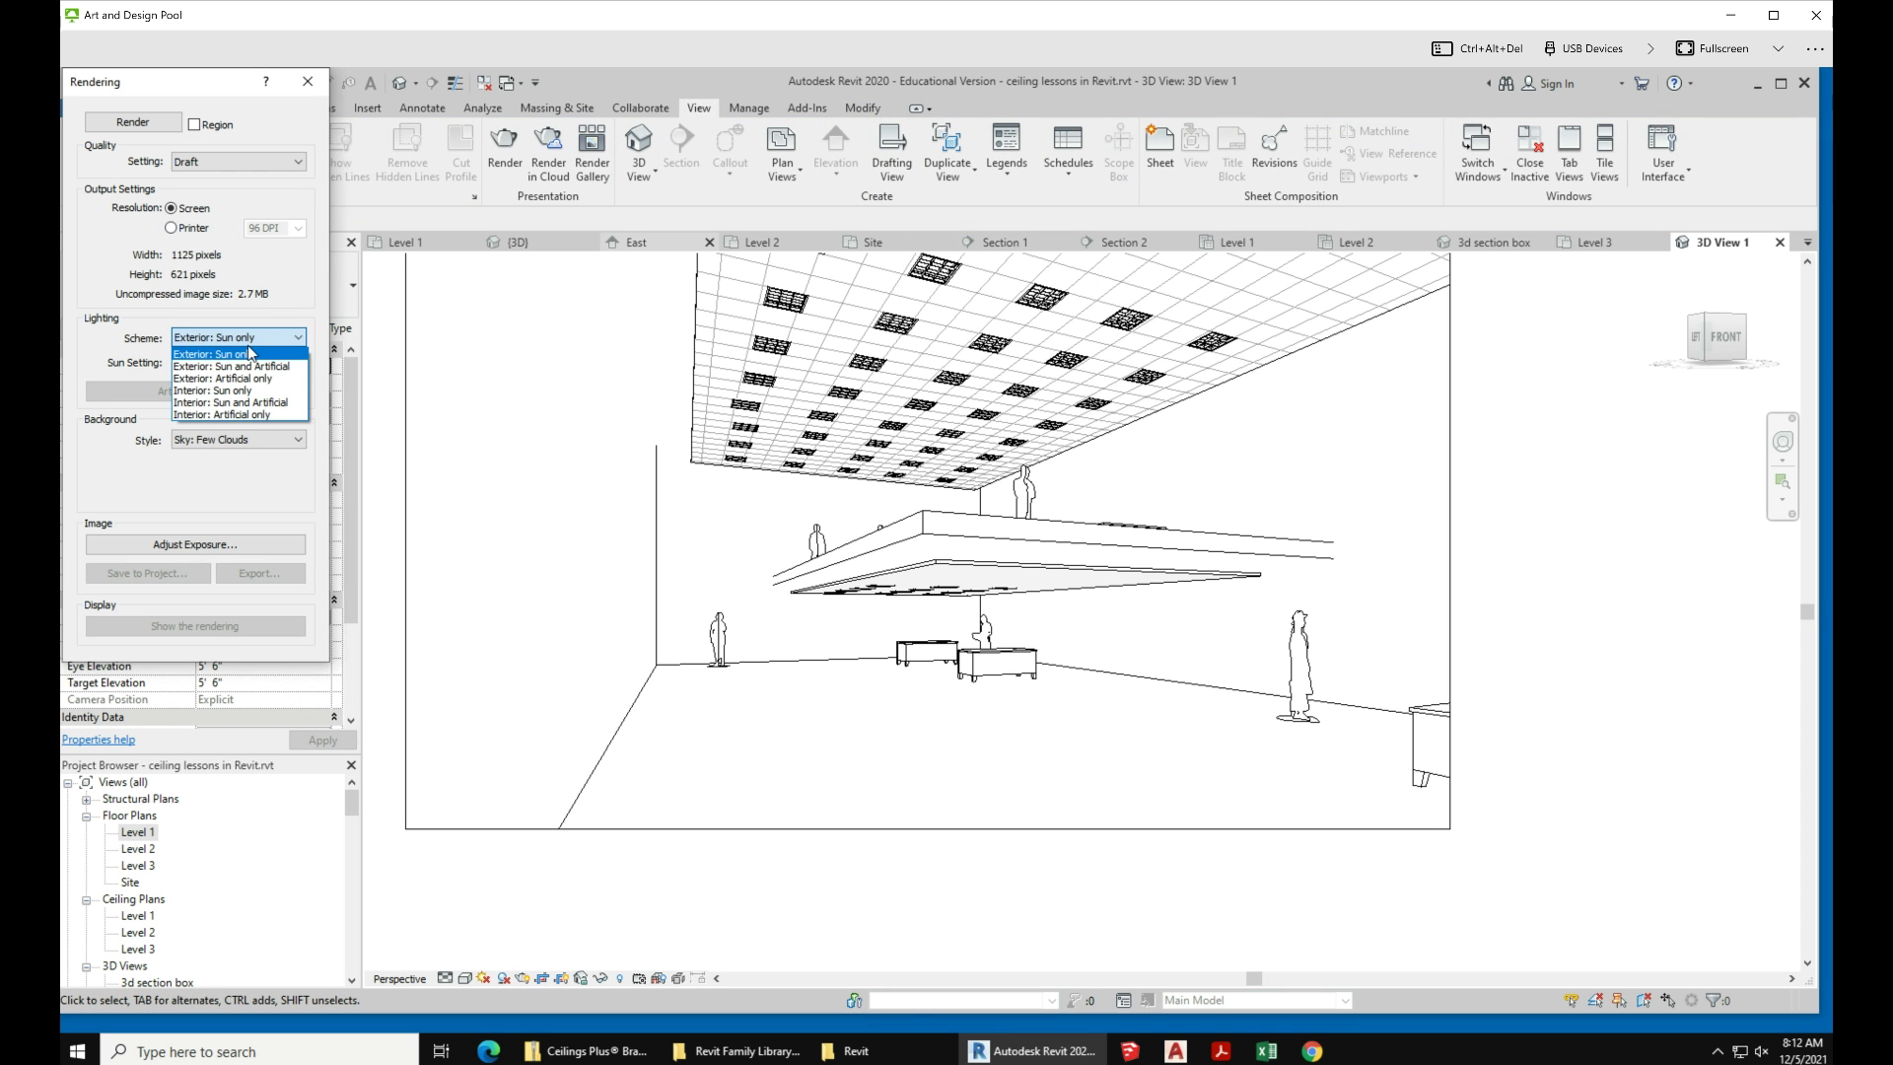
pyautogui.click(254, 414)
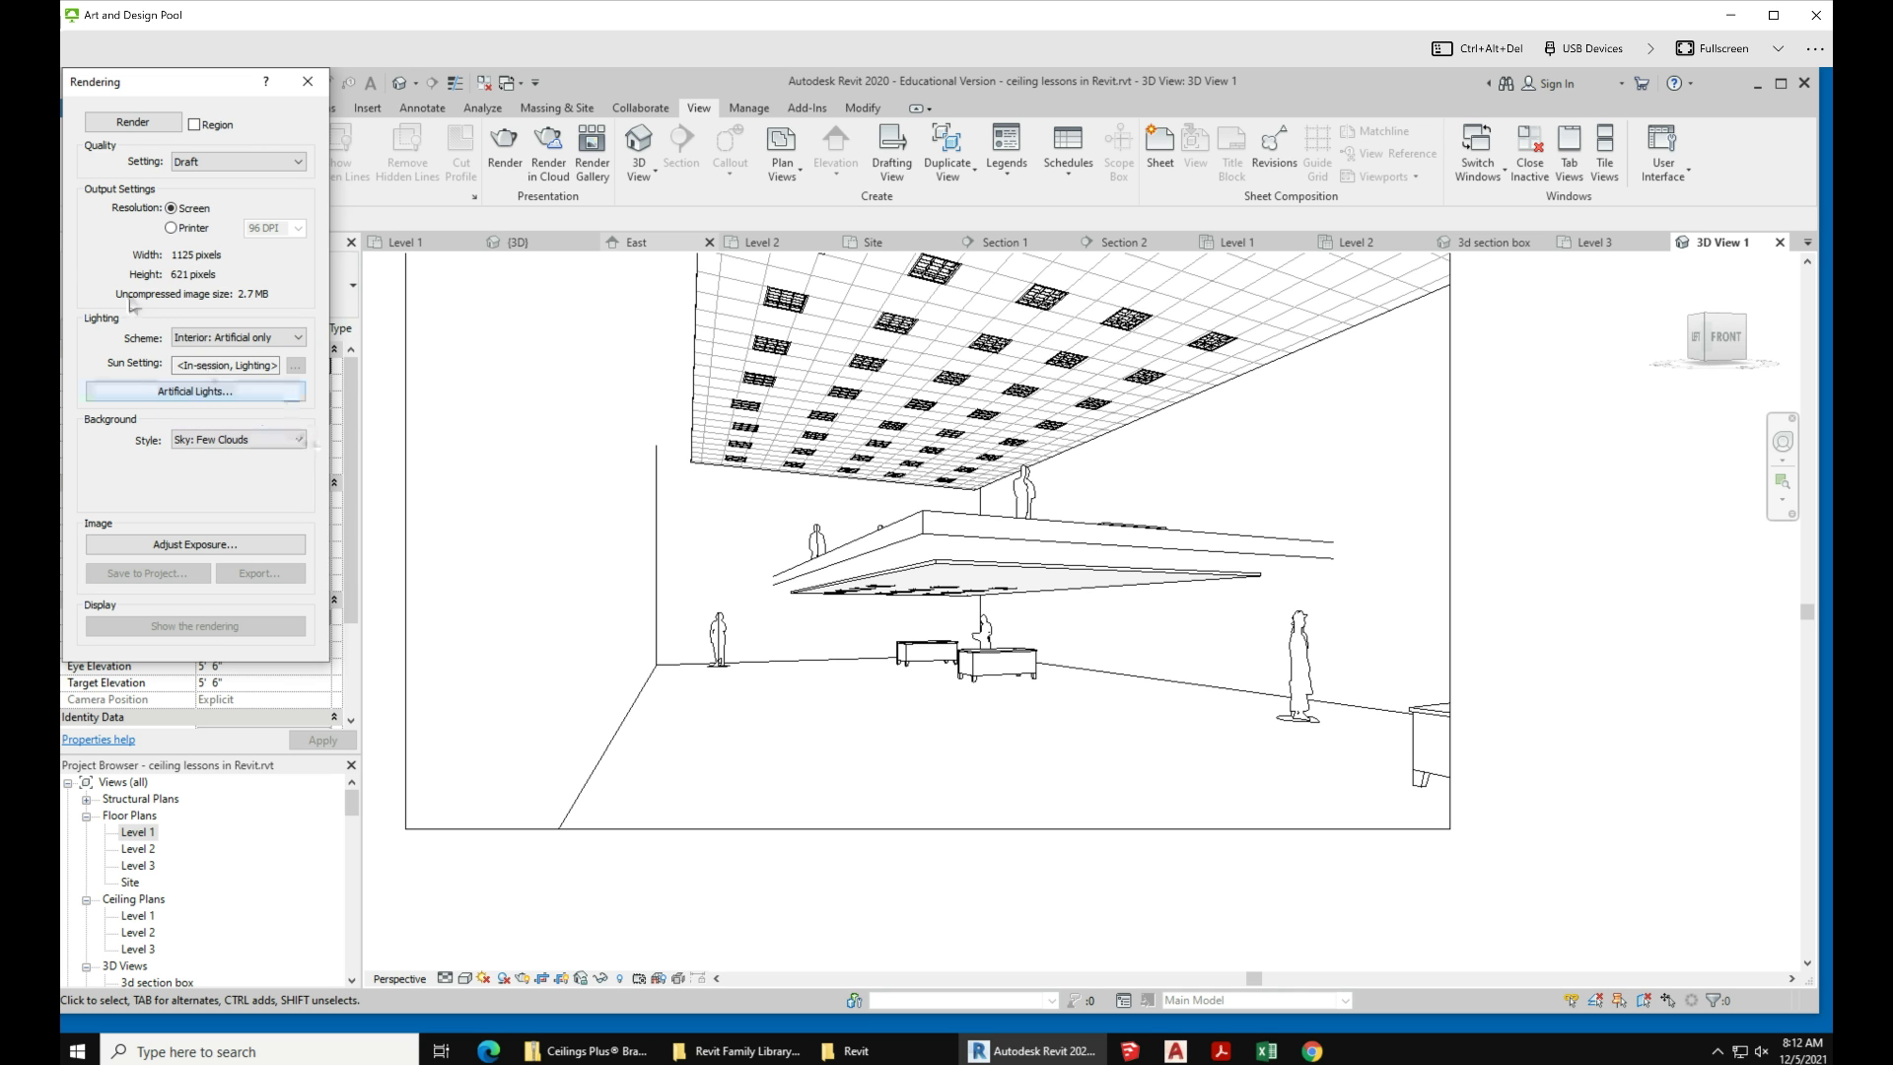
pyautogui.click(178, 129)
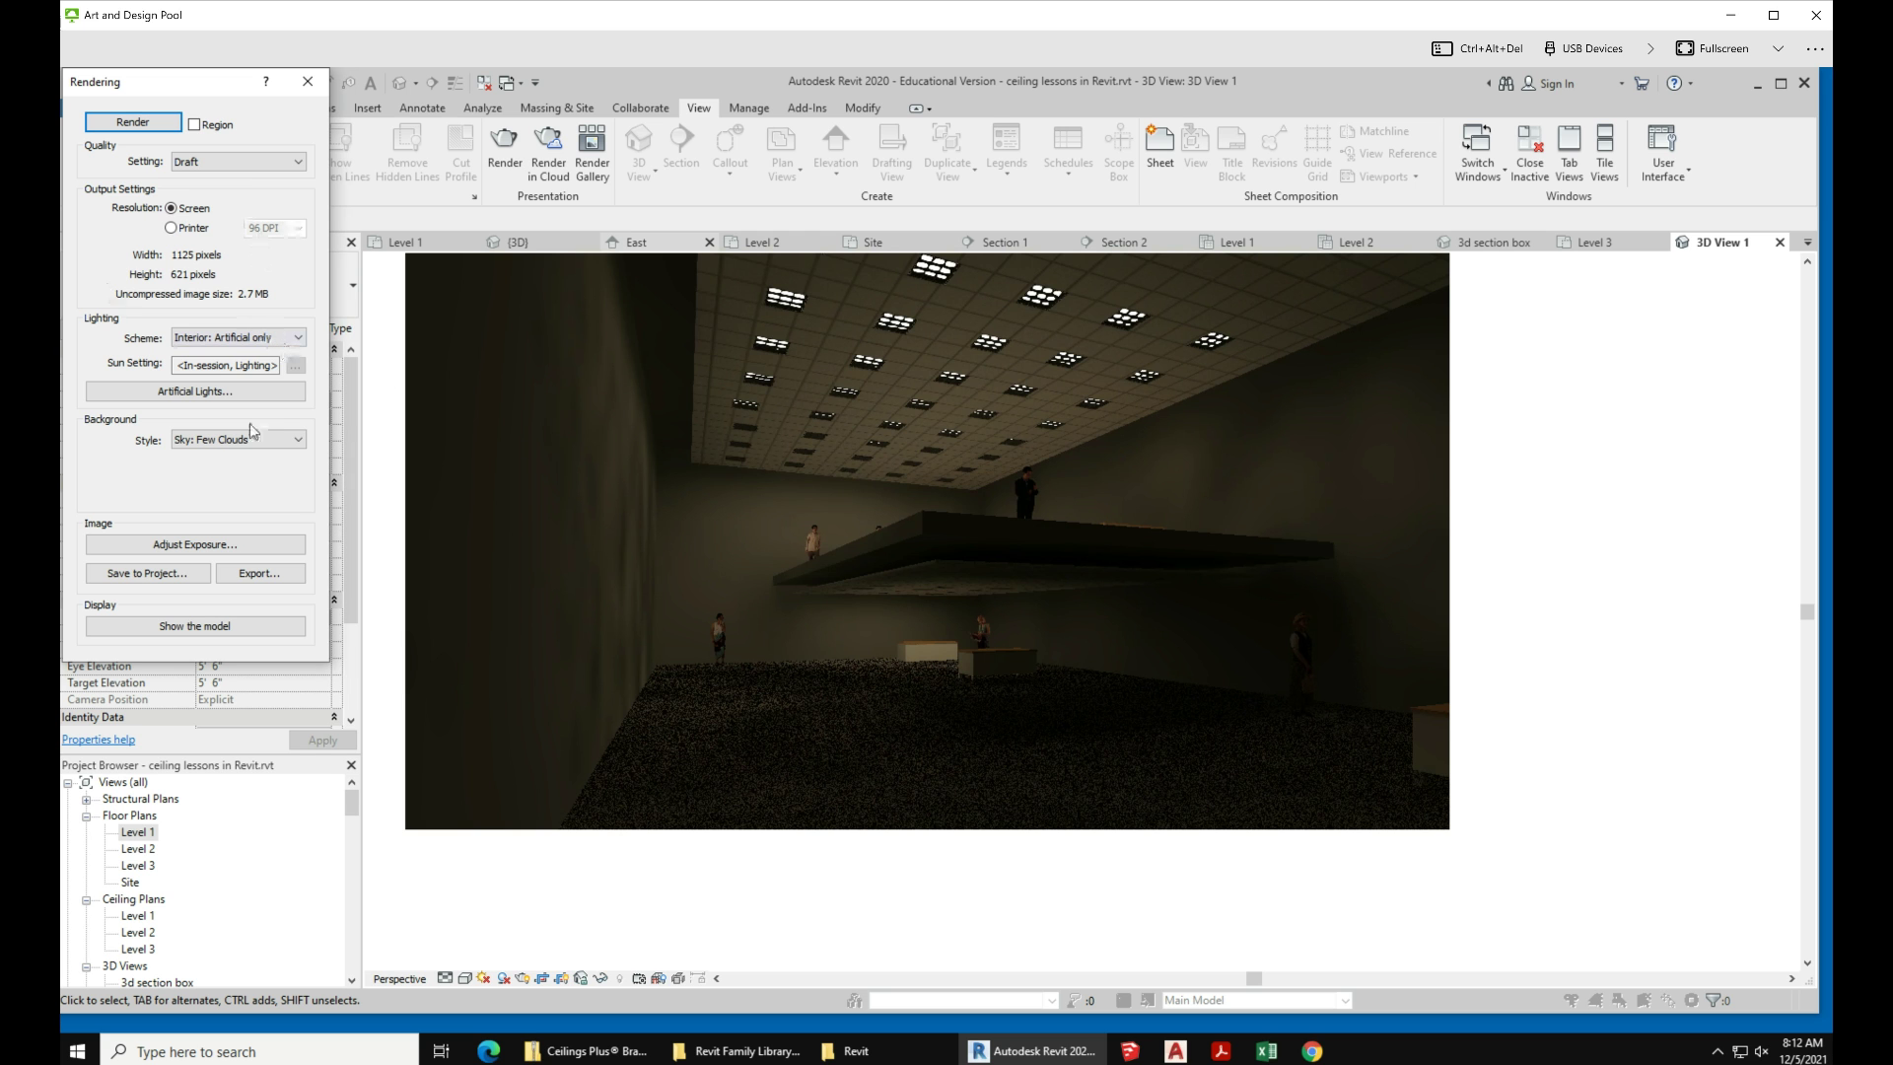
# Step: Brighten the rendered camera view by applying an exposure value of 5.90 in the exposure control
pyautogui.click(229, 545)
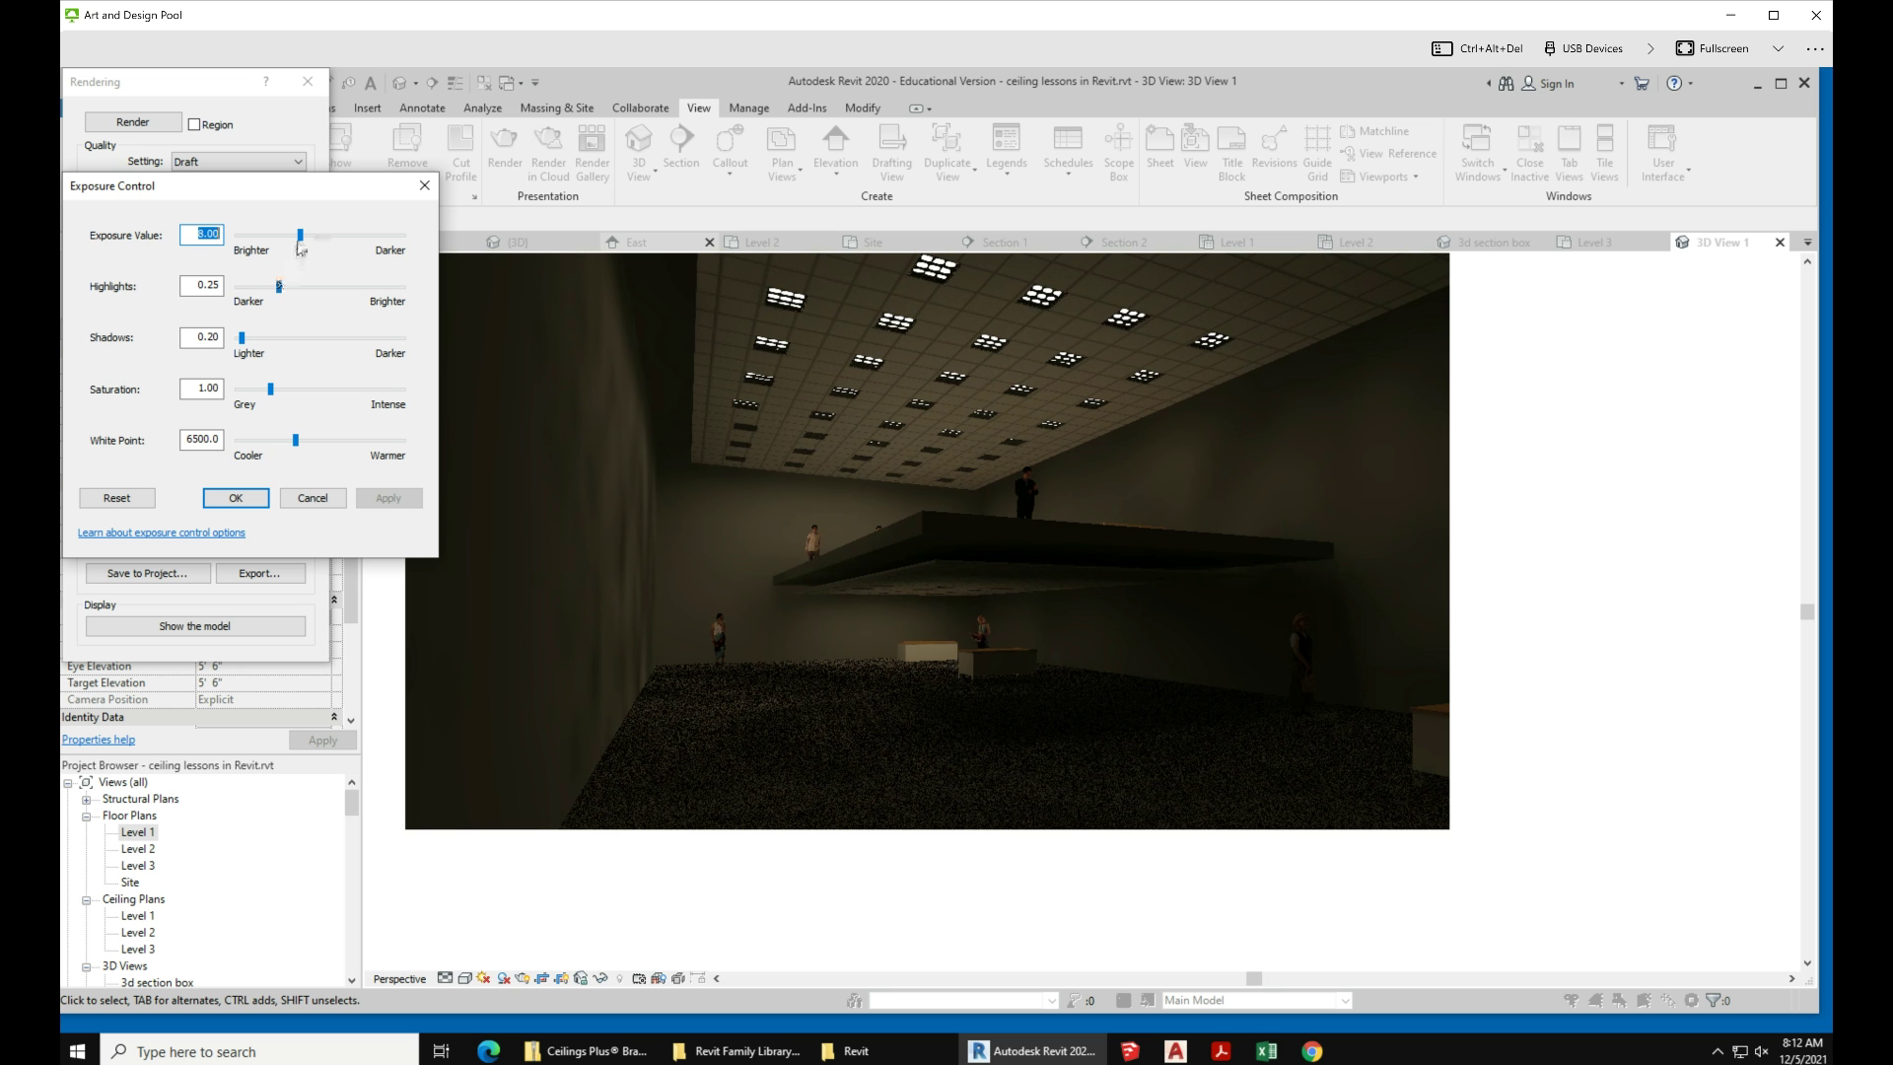
pyautogui.moveTo(300, 236); pyautogui.dragTo(289, 242)
pyautogui.click(388, 498)
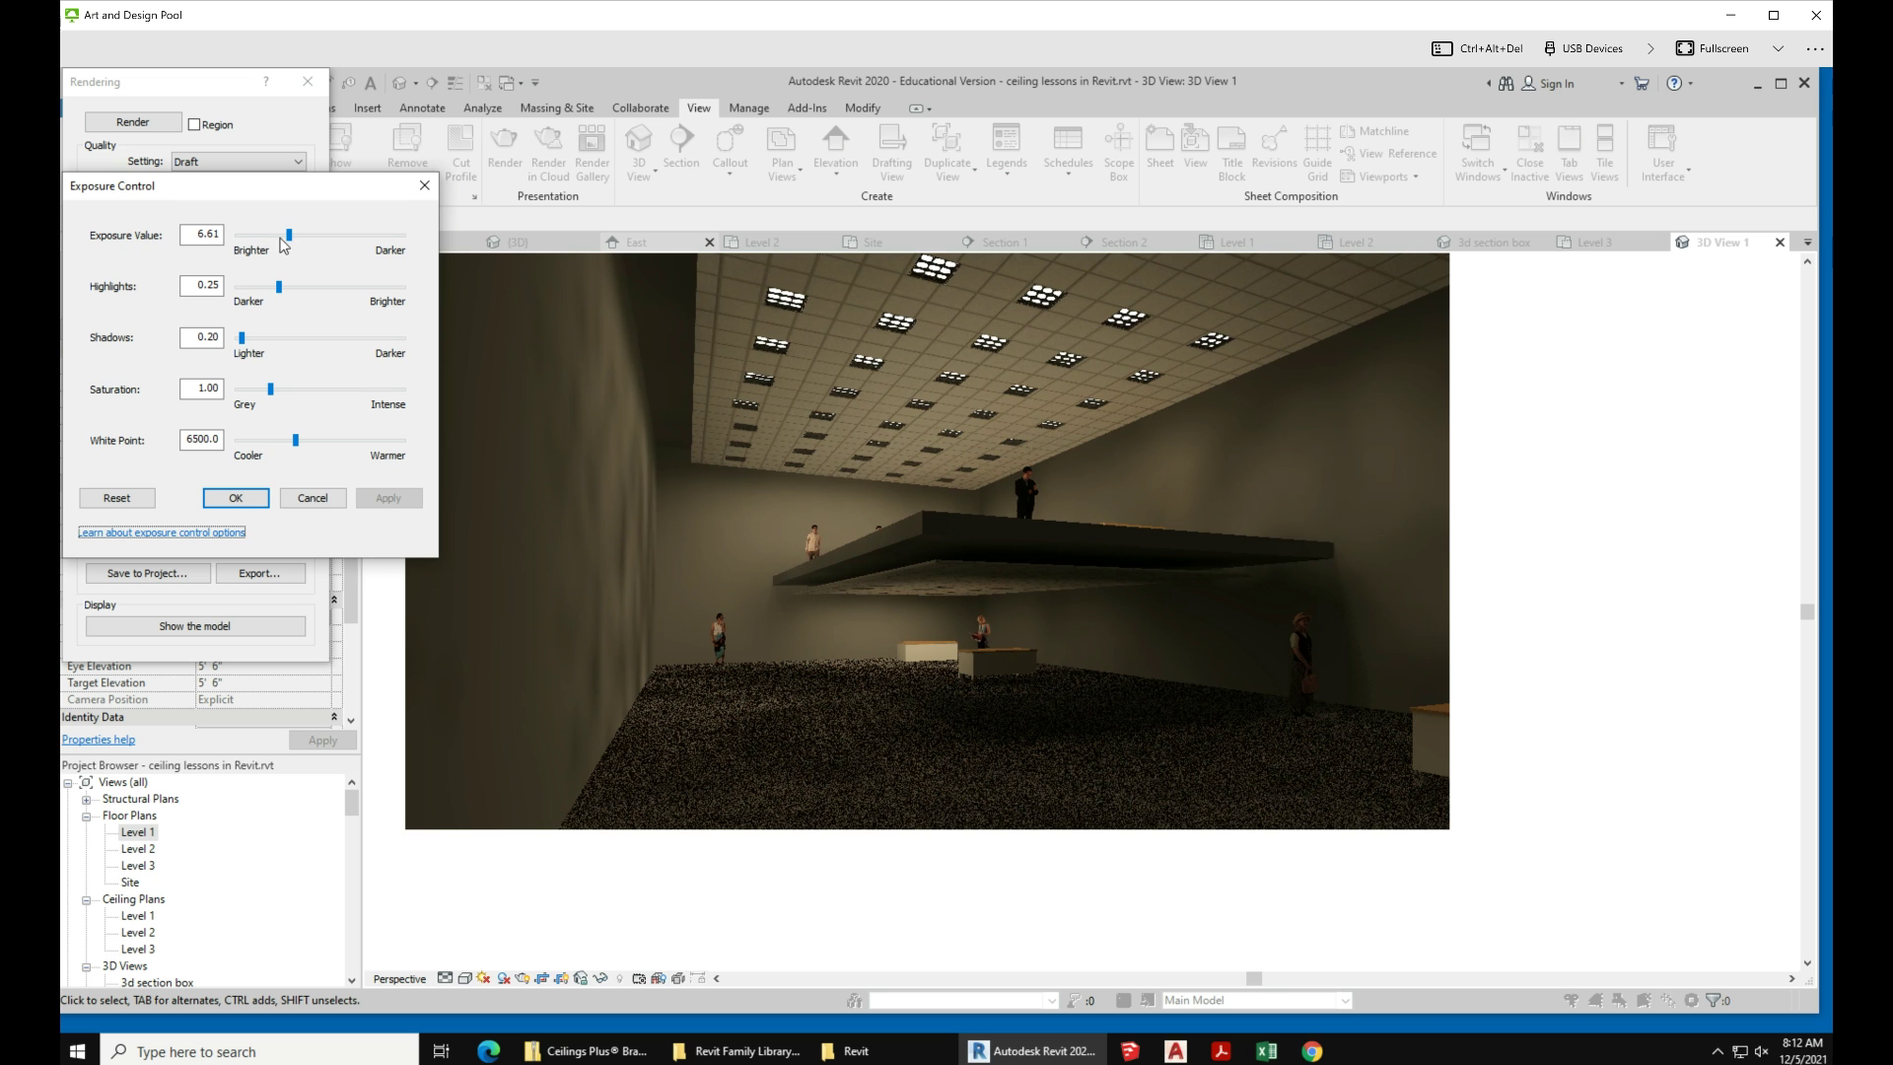
pyautogui.moveTo(290, 242); pyautogui.dragTo(284, 243)
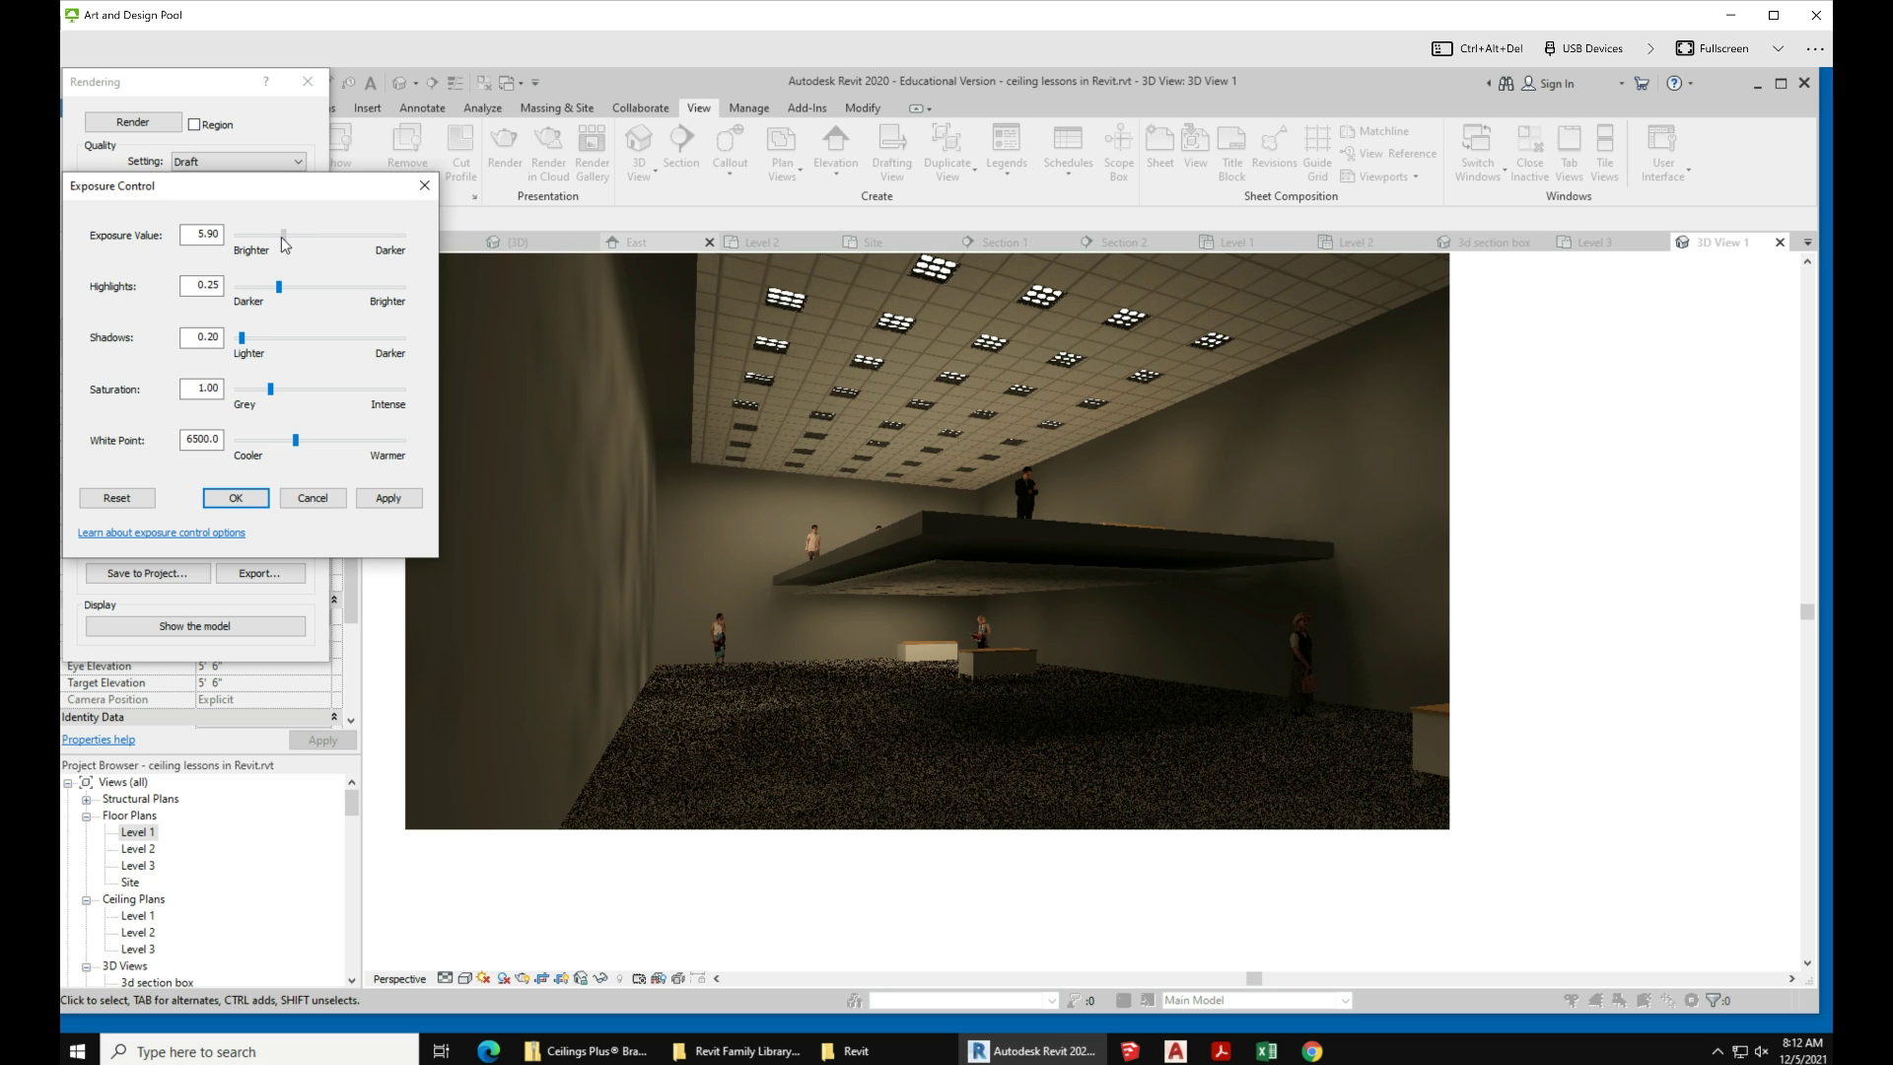
pyautogui.click(388, 498)
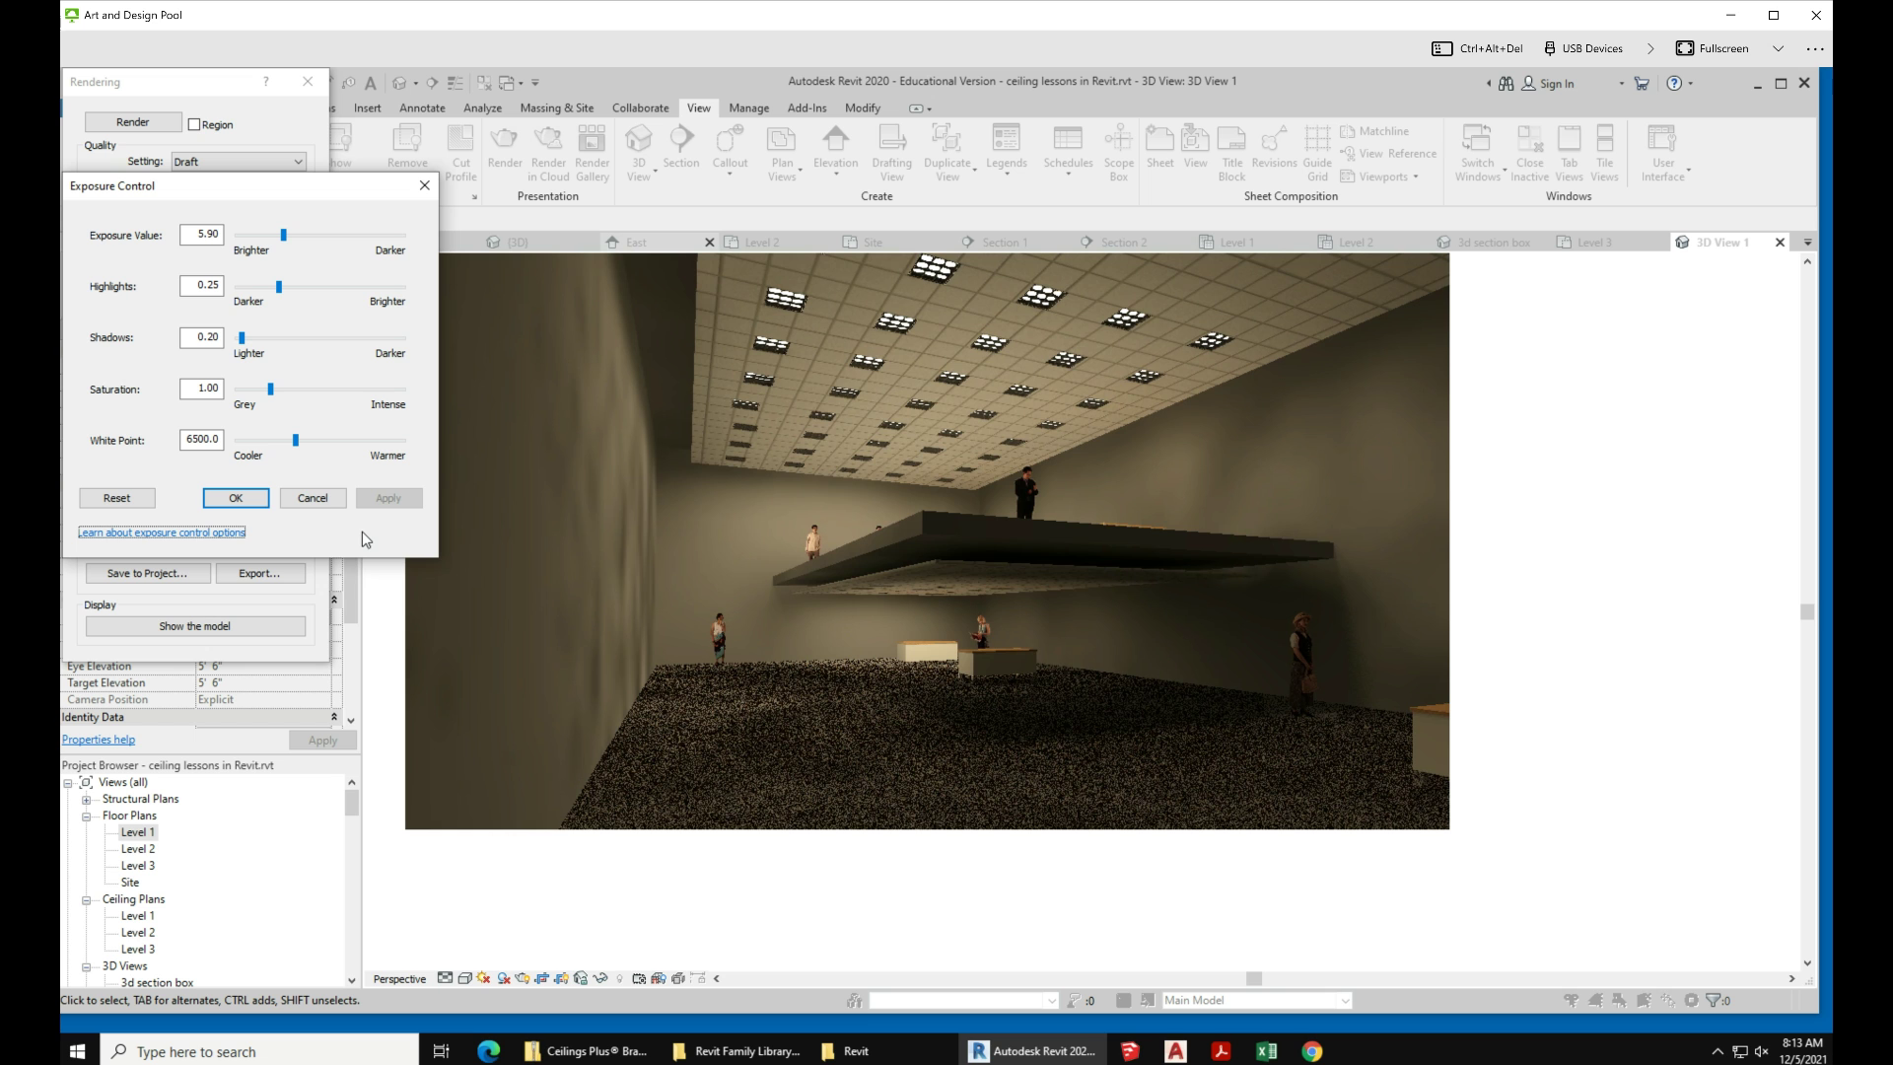
pyautogui.click(427, 188)
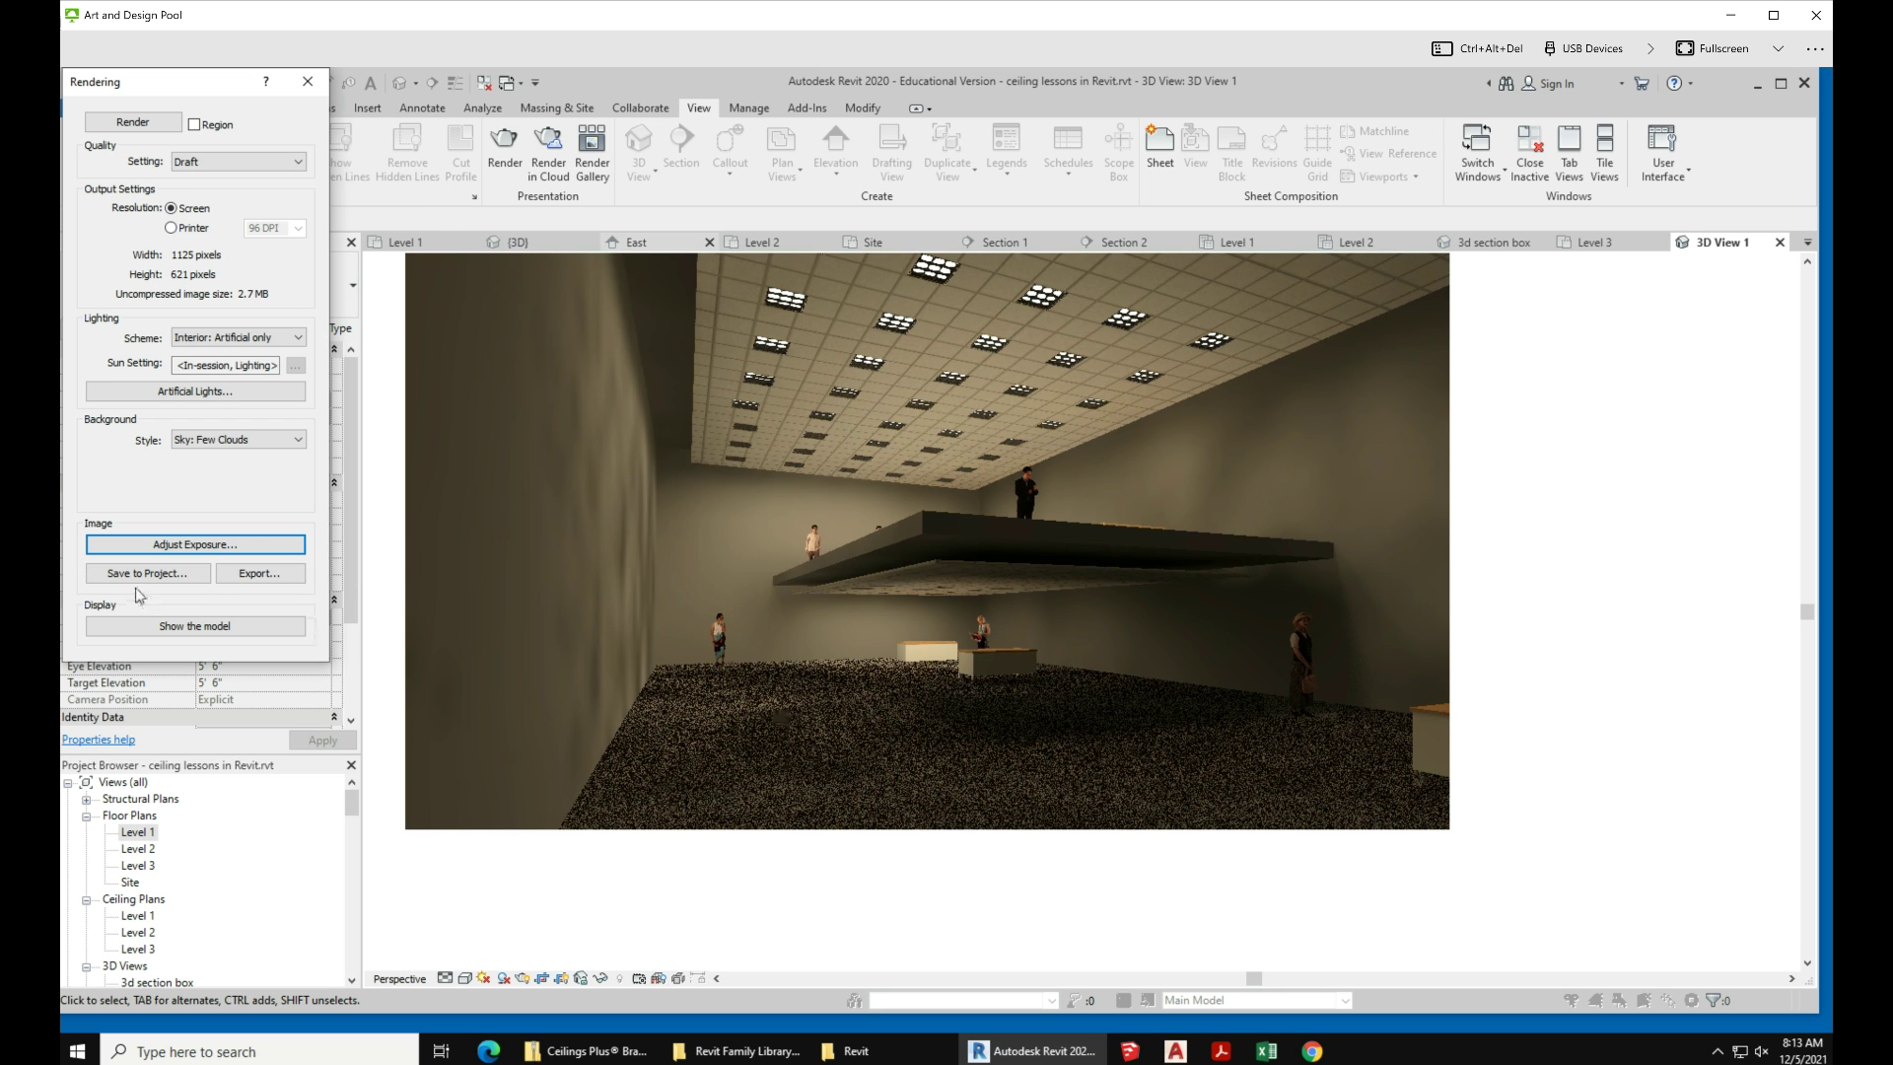
# Step: Save the brightened rendering to the project under the name "interior perspective artificial"
pyautogui.click(258, 572)
pyautogui.click(178, 572)
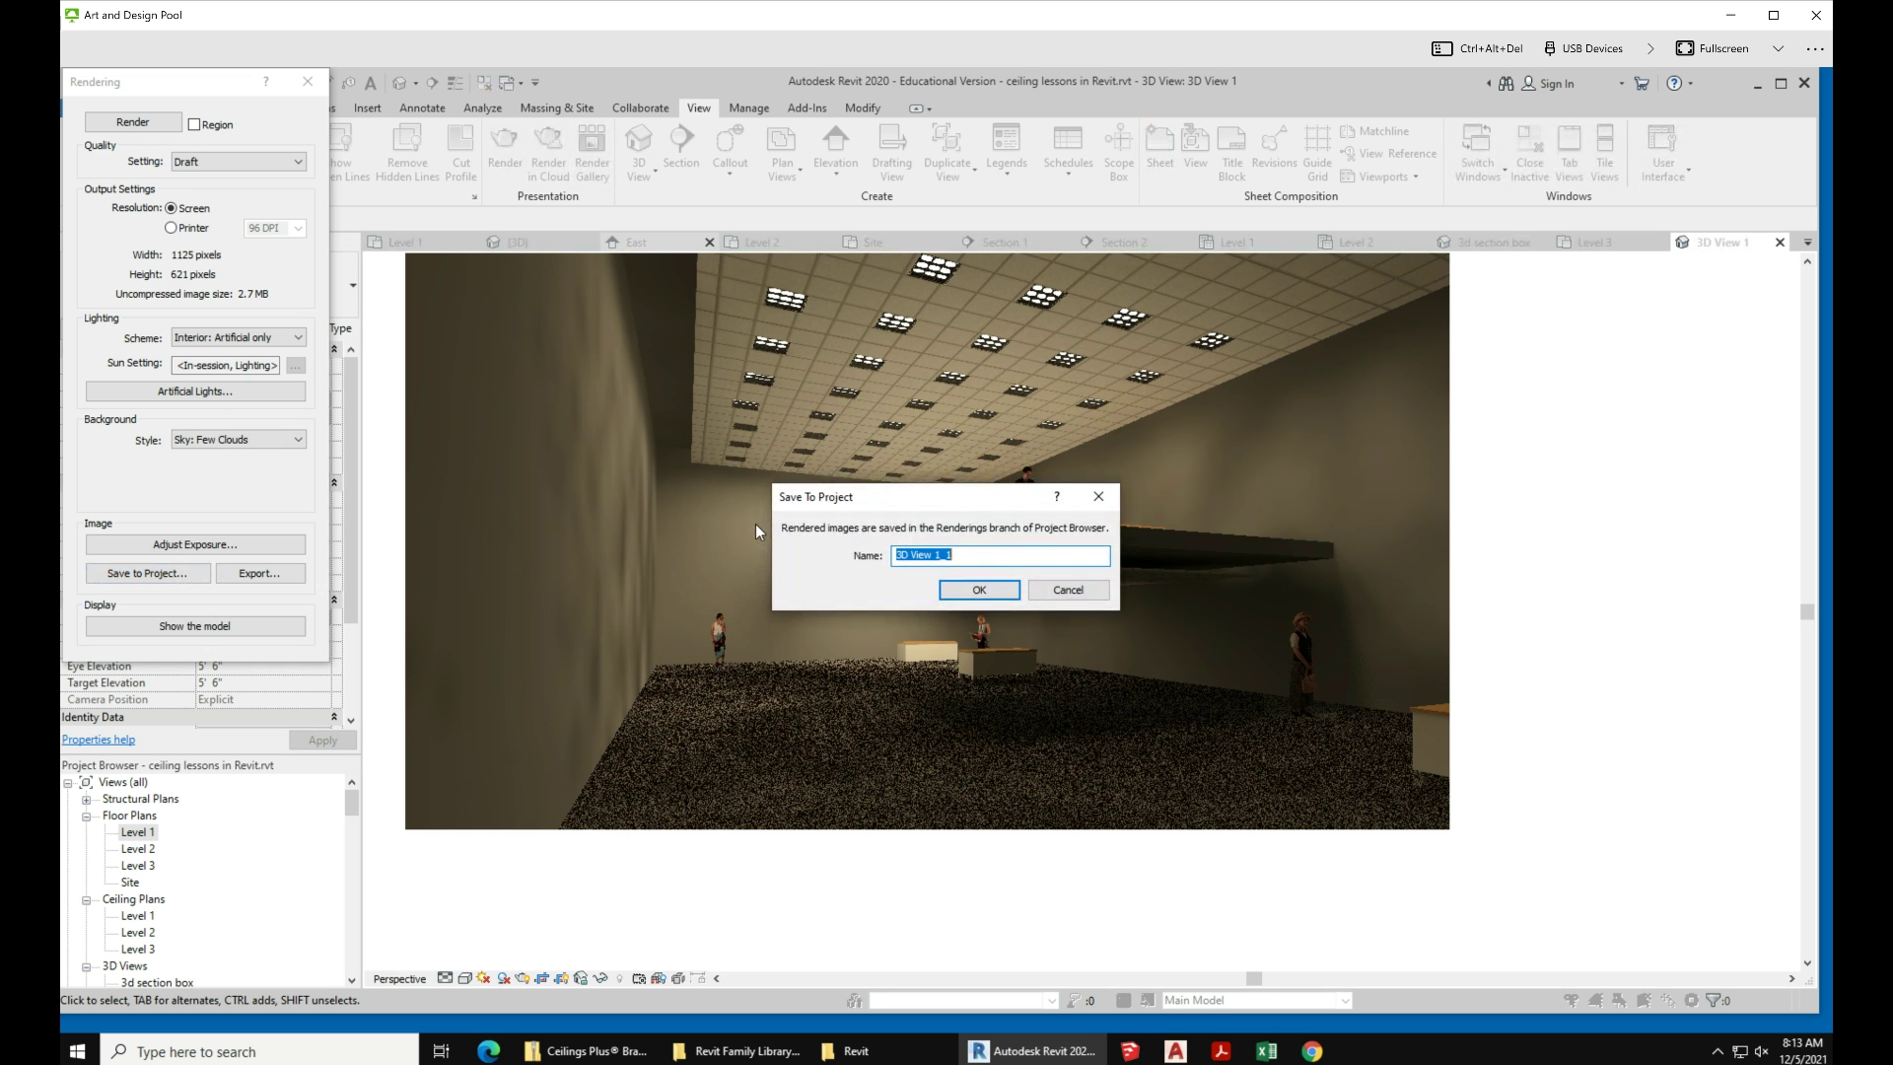
pyautogui.write('pers')
pyautogui.press('BackSpace')
pyautogui.press('BackSpace')
pyautogui.press('BackSpace')
pyautogui.press('BackSpace')
pyautogui.write('interior porspective intificial')
pyautogui.press('Return')
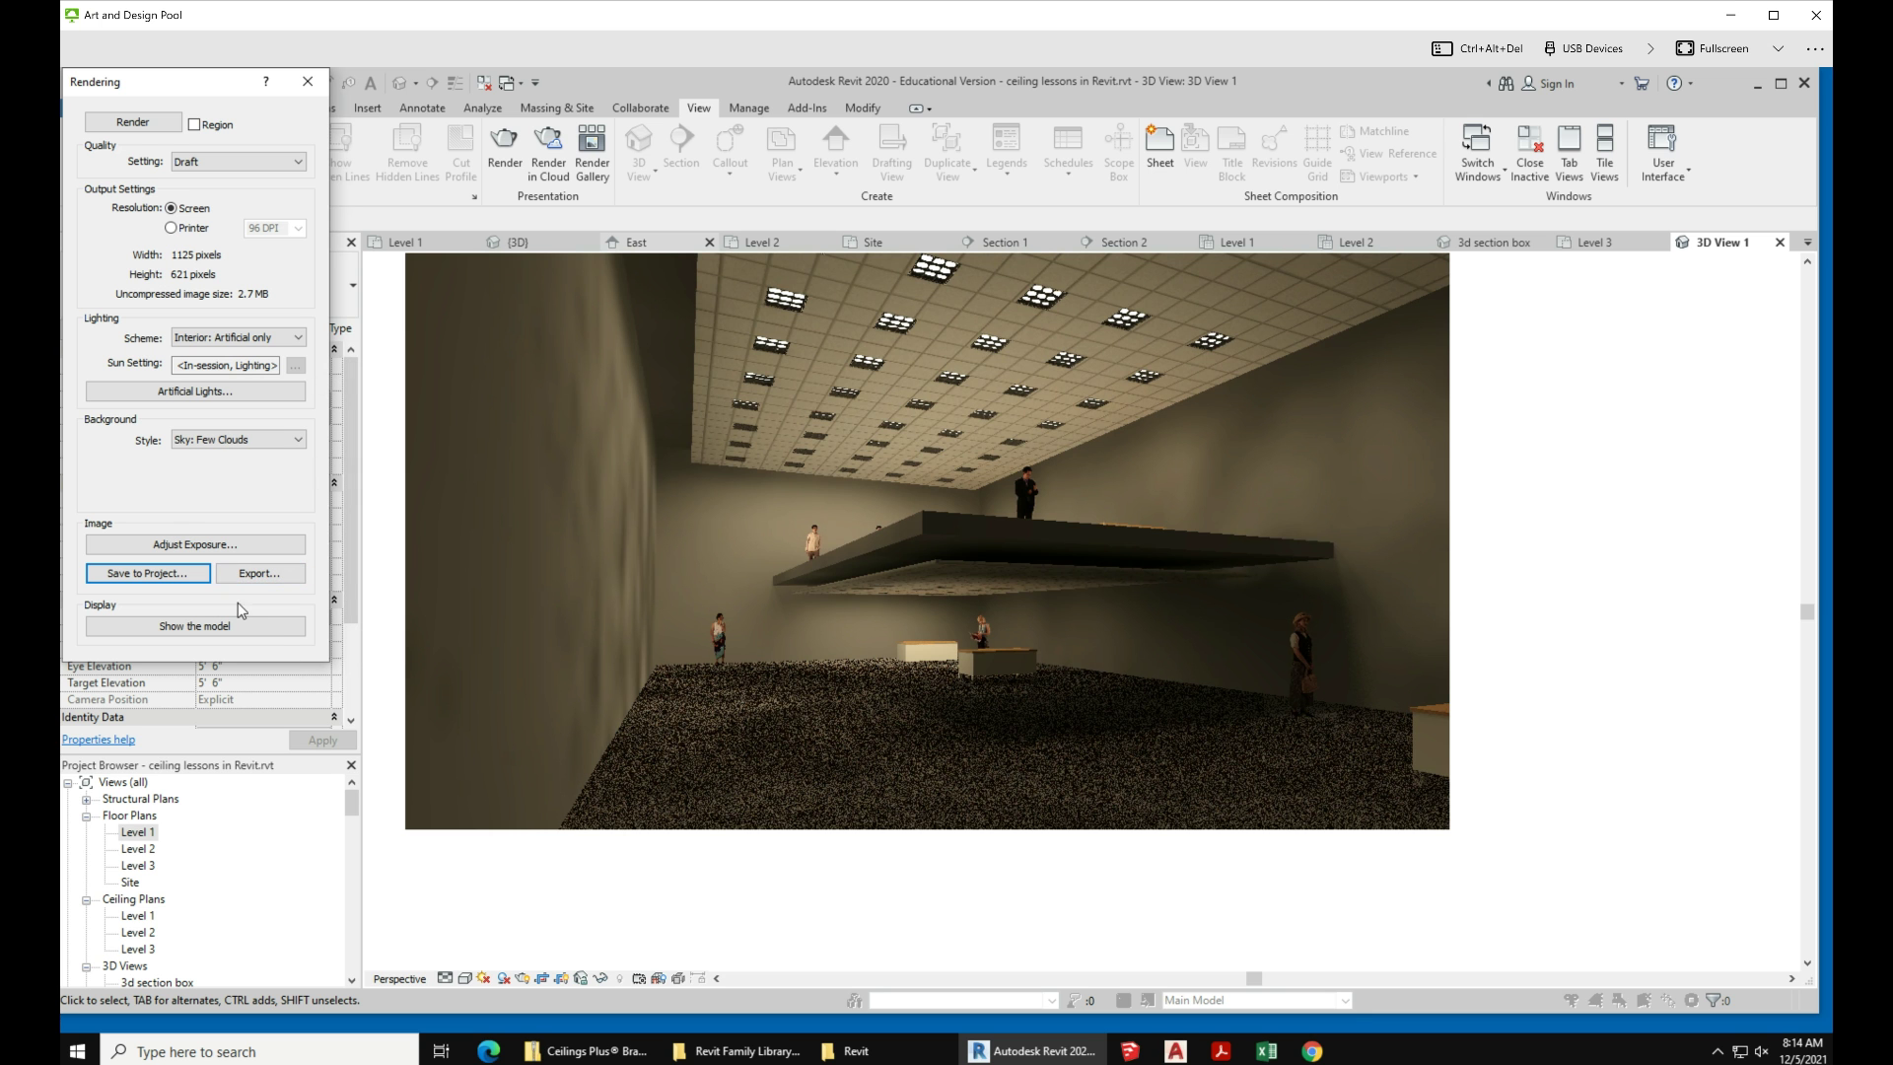
pyautogui.click(834, 833)
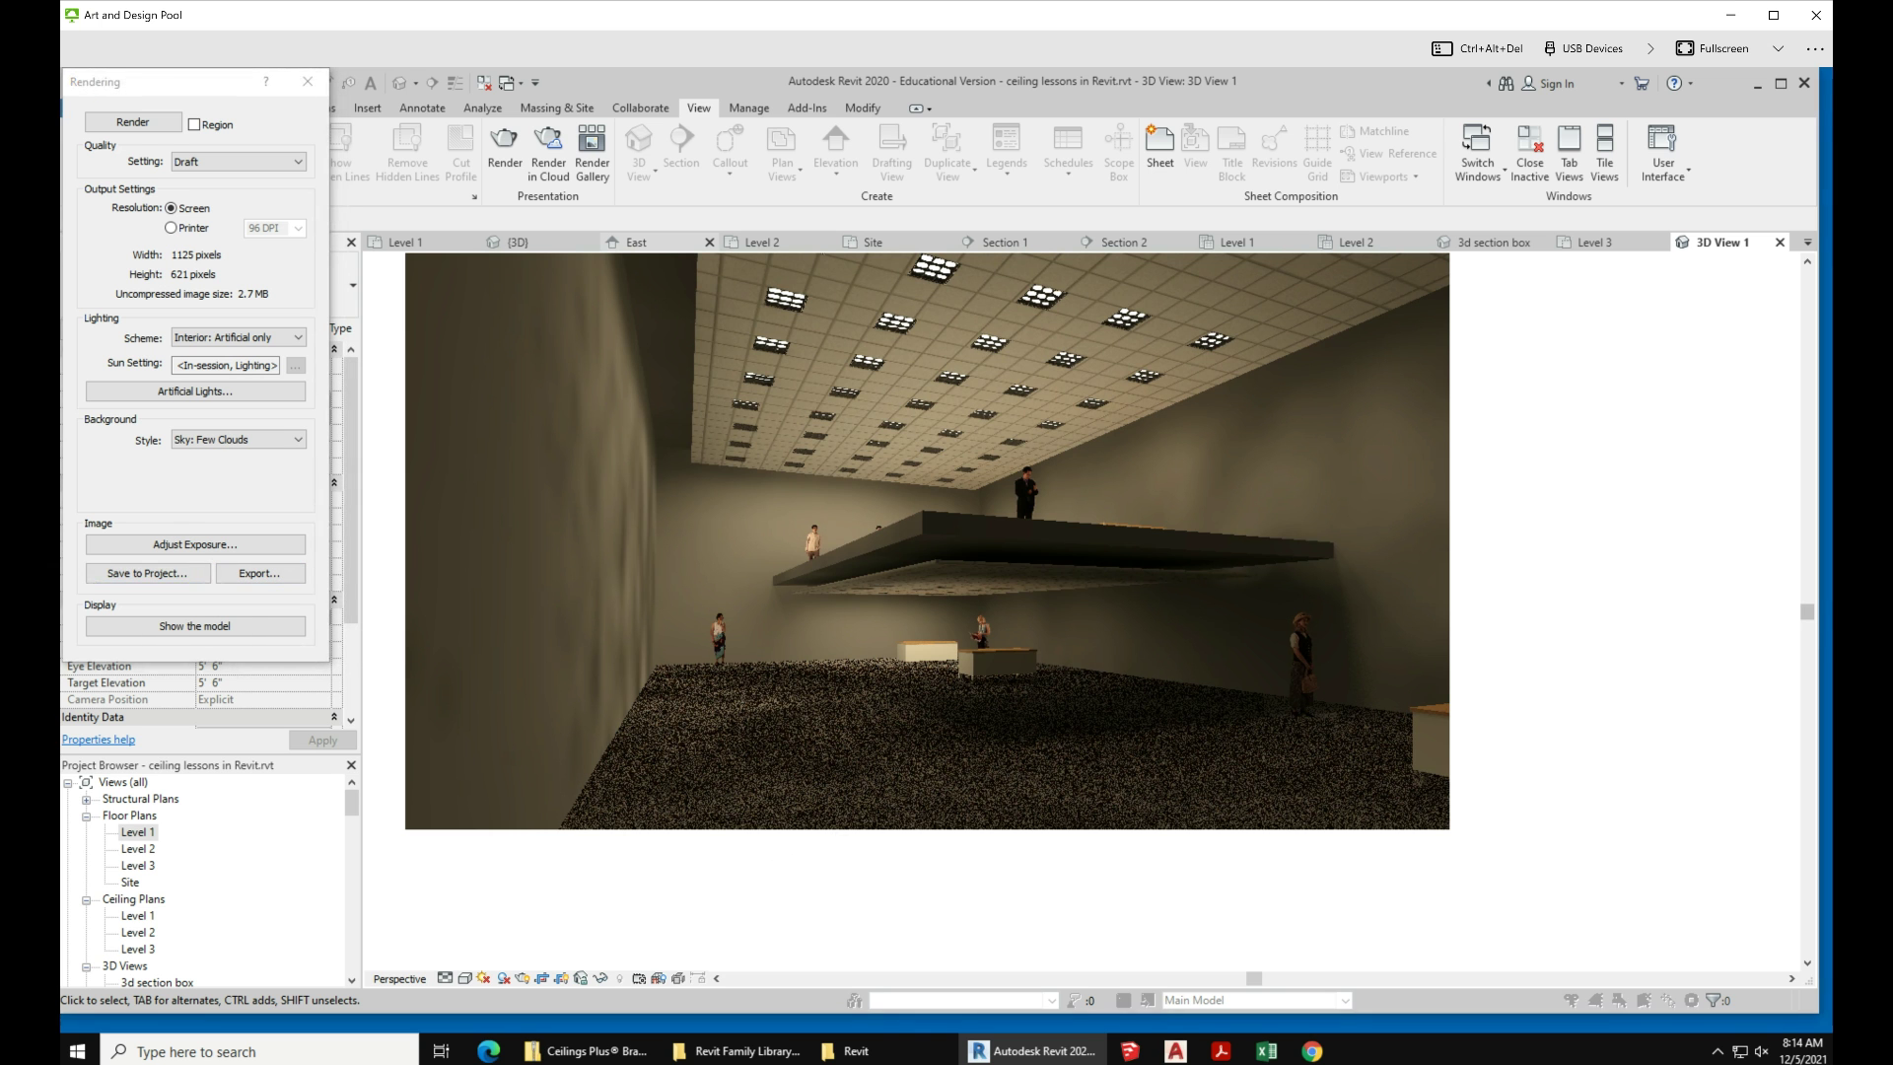